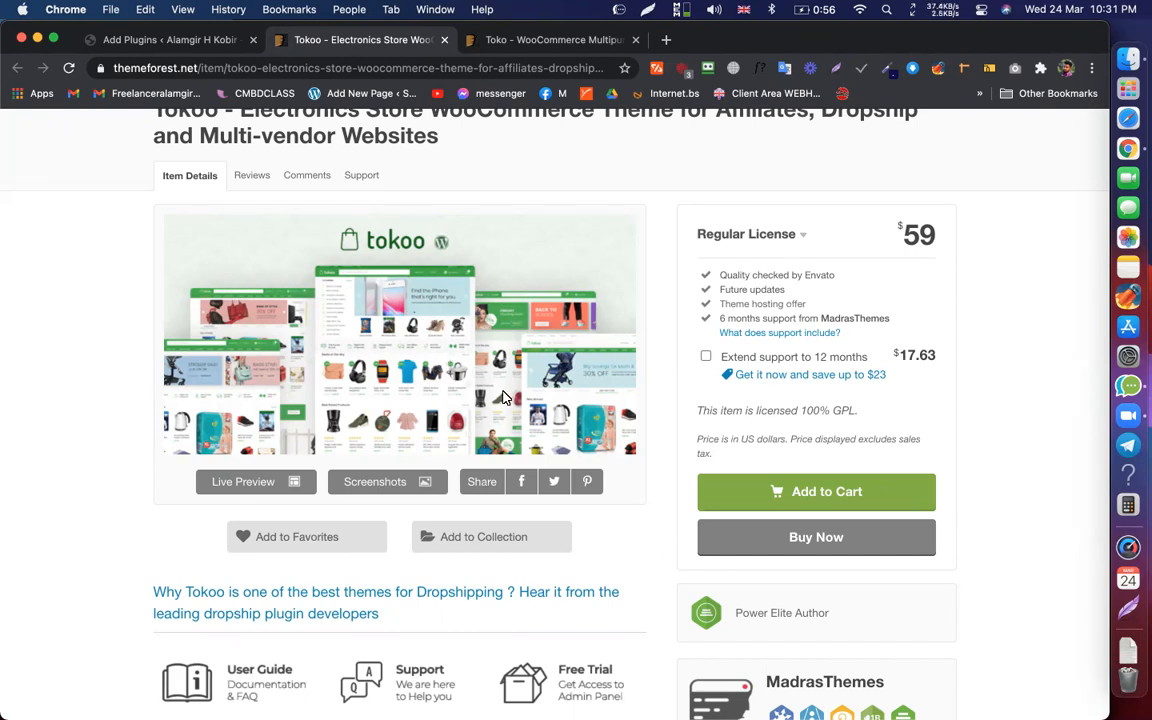
# Step: Open the Tokoo theme's Live Preview in a new tab from its ThemeForest item page
pyautogui.scroll(5, 469, 347)
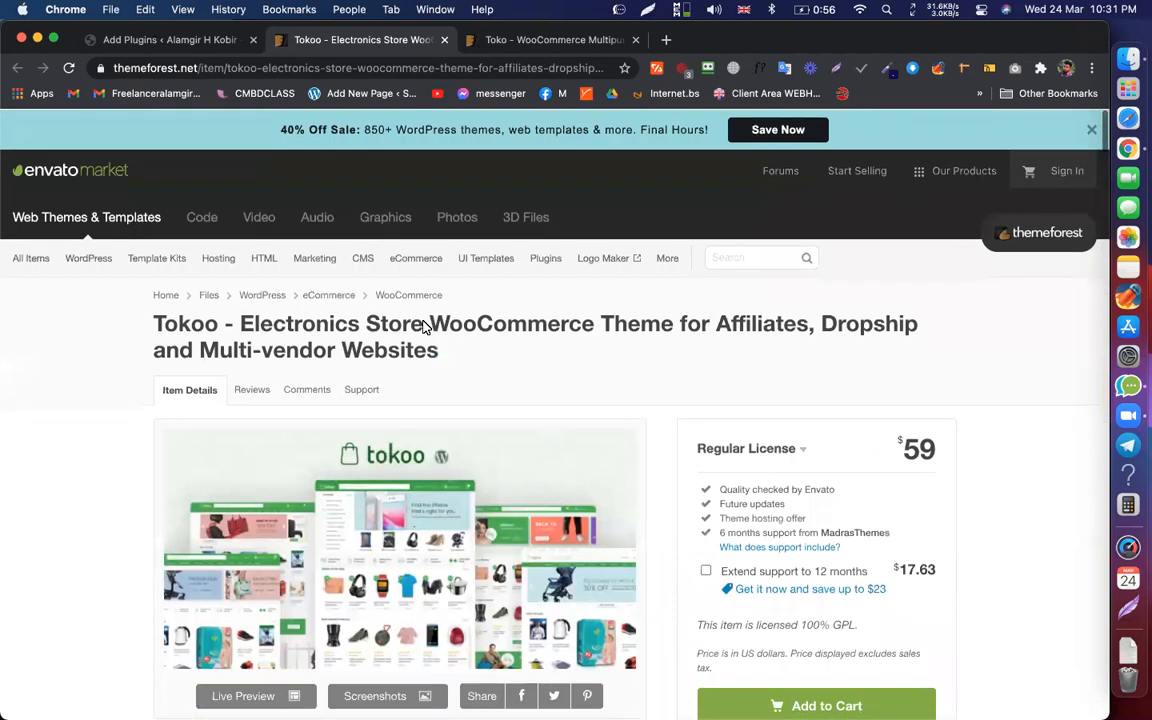
pyautogui.moveTo(152, 320); pyautogui.dragTo(421, 353)
pyautogui.click(483, 340)
pyautogui.scroll(-2, 483, 340)
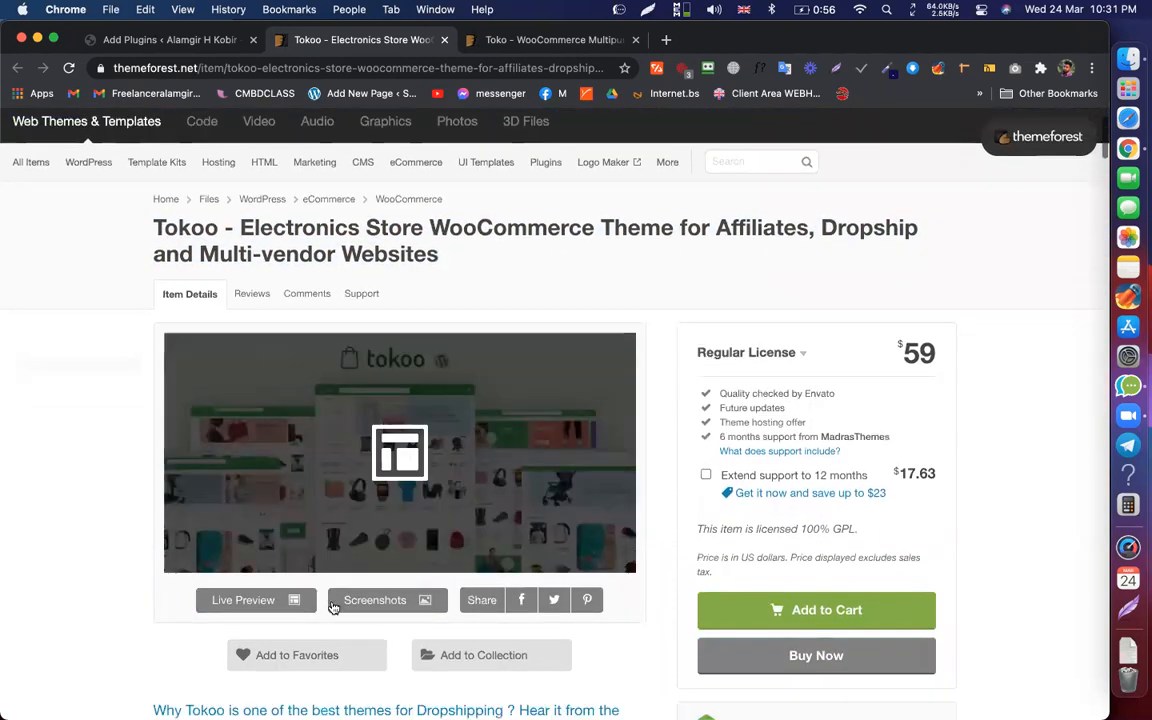
pyautogui.click(255, 600)
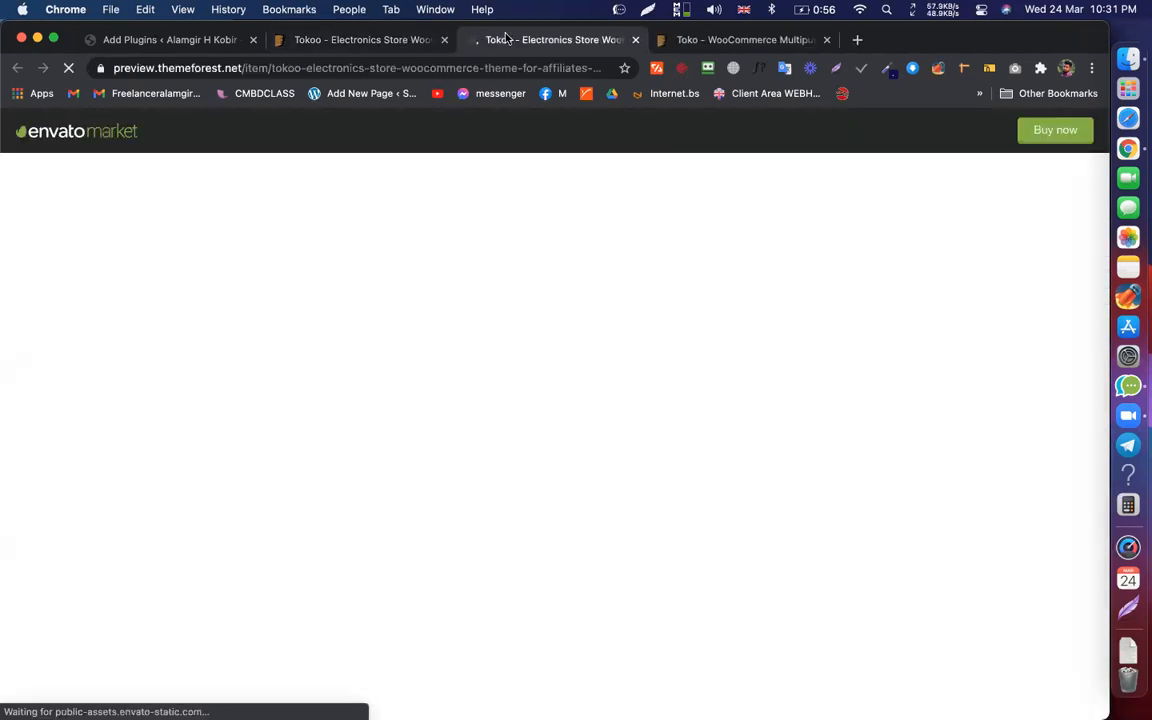
# Step: Open the Home V2 and Home V3 demo cards in new tabs and switch to Home V2
pyautogui.scroll(-8, 517, 282)
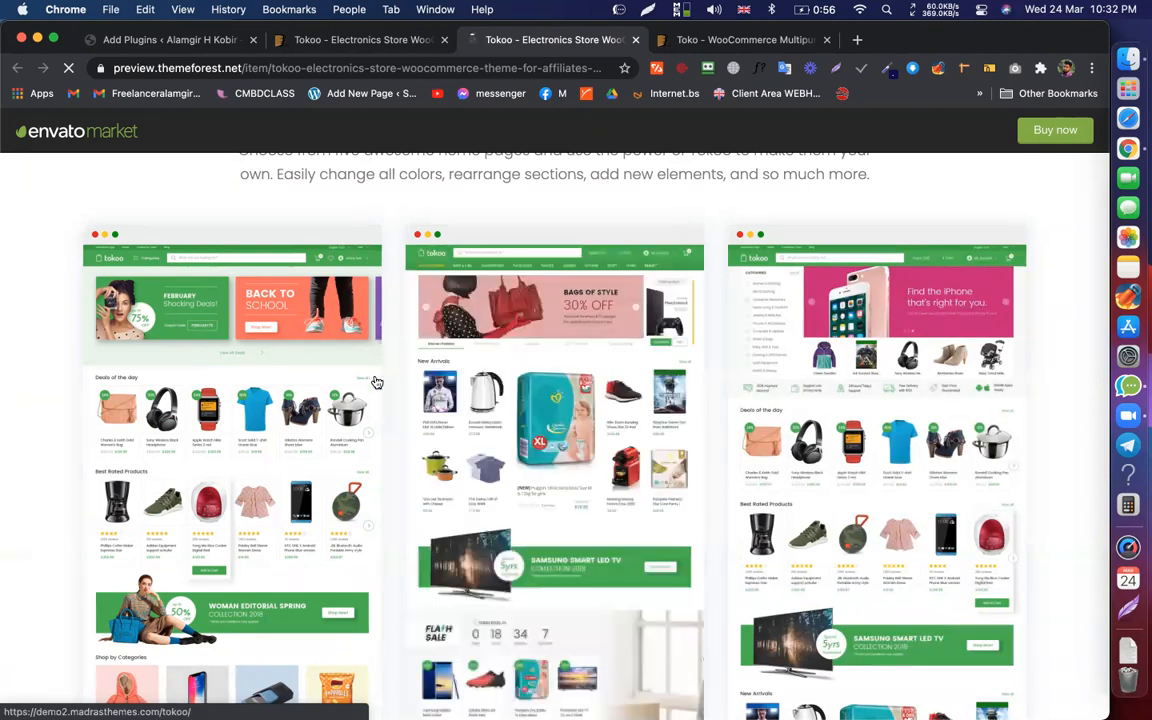
pyautogui.scroll(-1, 390, 411)
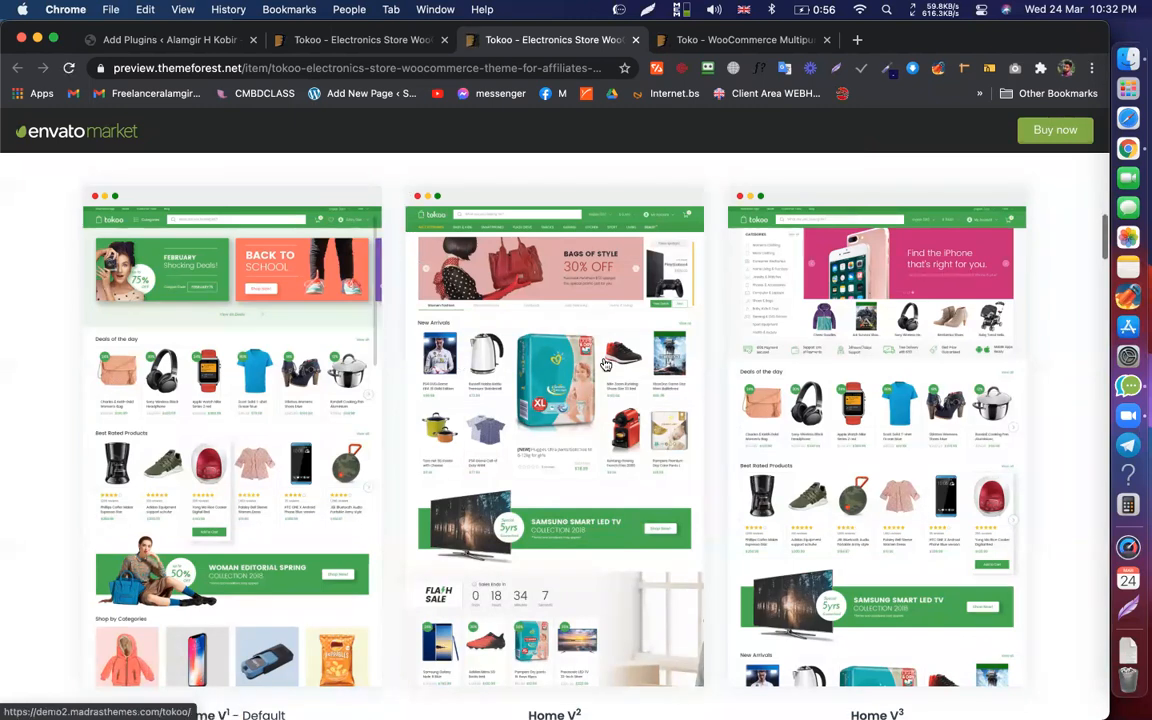
pyautogui.scroll(-2, 605, 403)
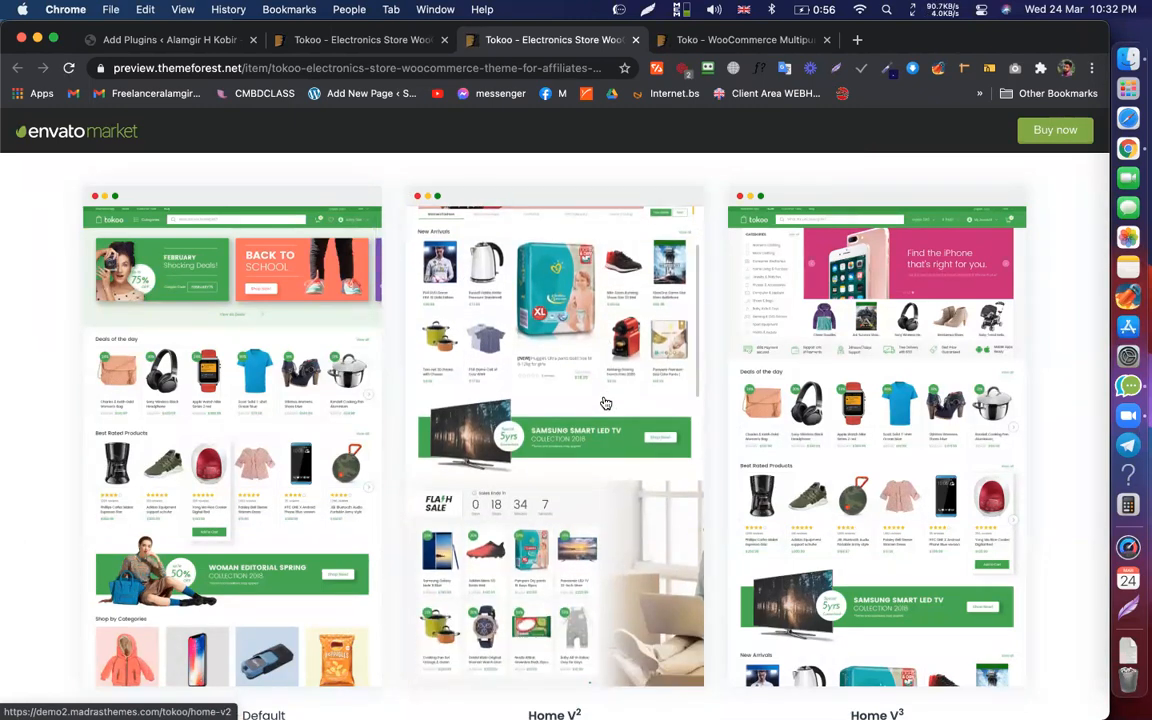
pyautogui.keyDown('super'); pyautogui.click(605, 403); pyautogui.keyUp('super')
pyautogui.keyDown('super'); pyautogui.click(800, 392); pyautogui.keyUp('super')
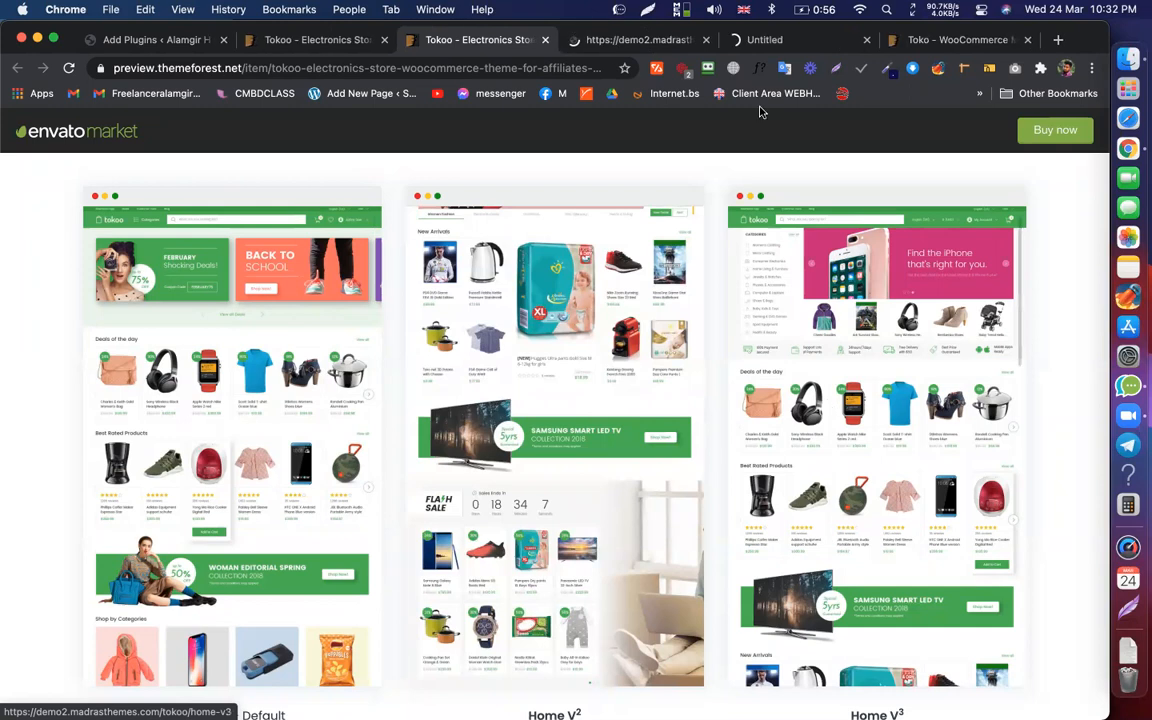
pyautogui.click(648, 38)
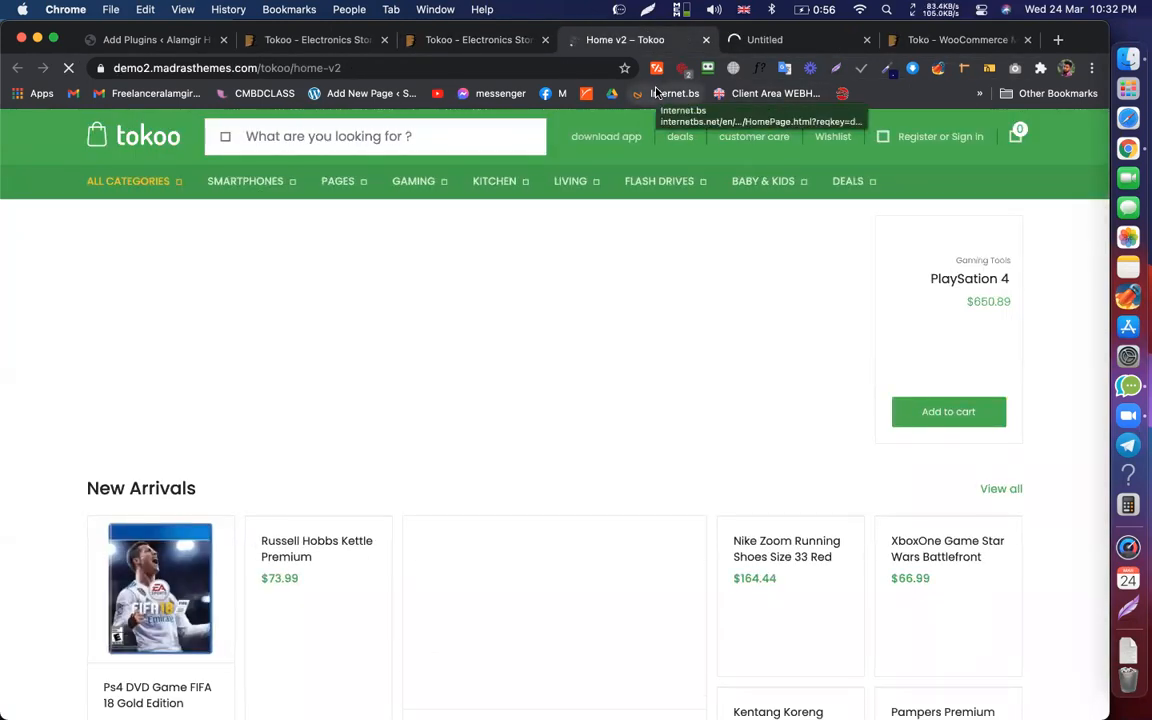
# Step: Close the stray internetbs.net tab and check both the Home V3 and Home v2 demo tabs
pyautogui.moveTo(656, 93); pyautogui.dragTo(403, 268)
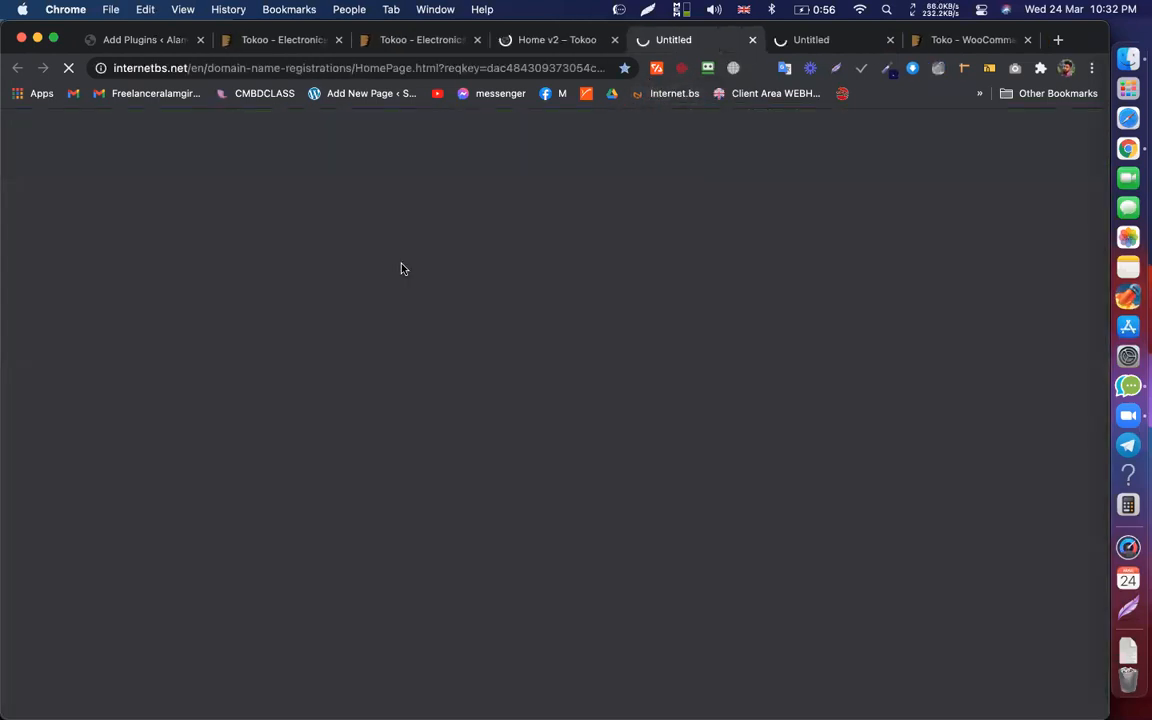
pyautogui.click(751, 44)
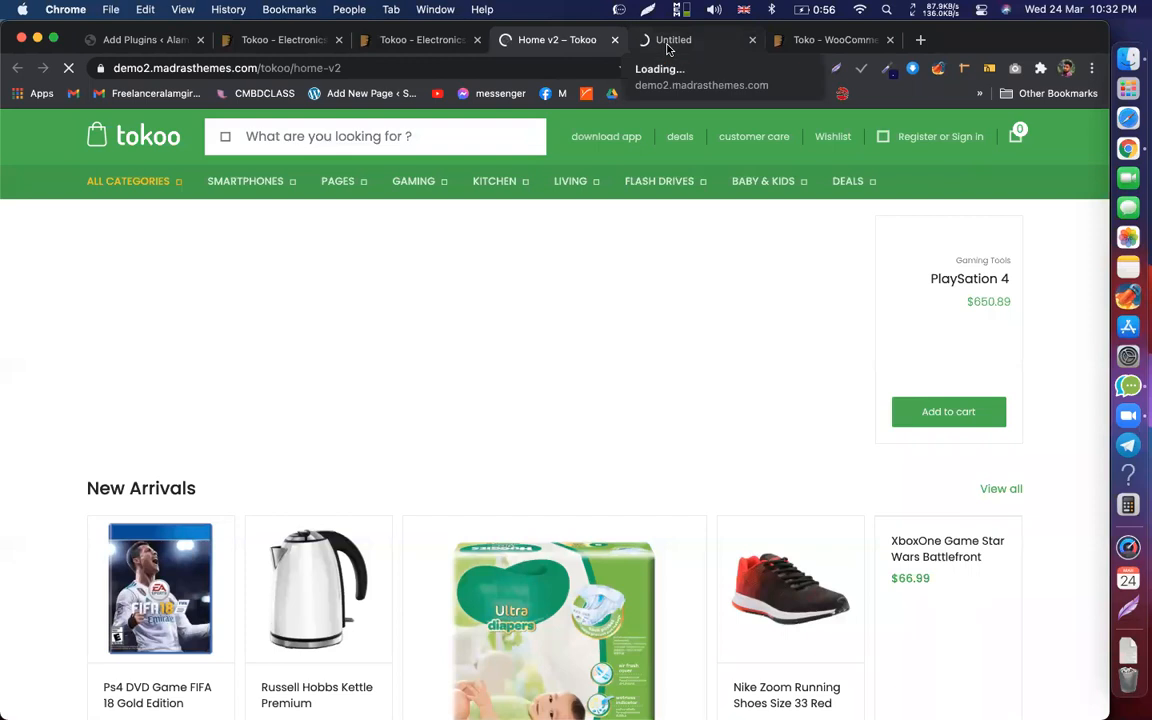
pyautogui.click(668, 44)
pyautogui.click(548, 40)
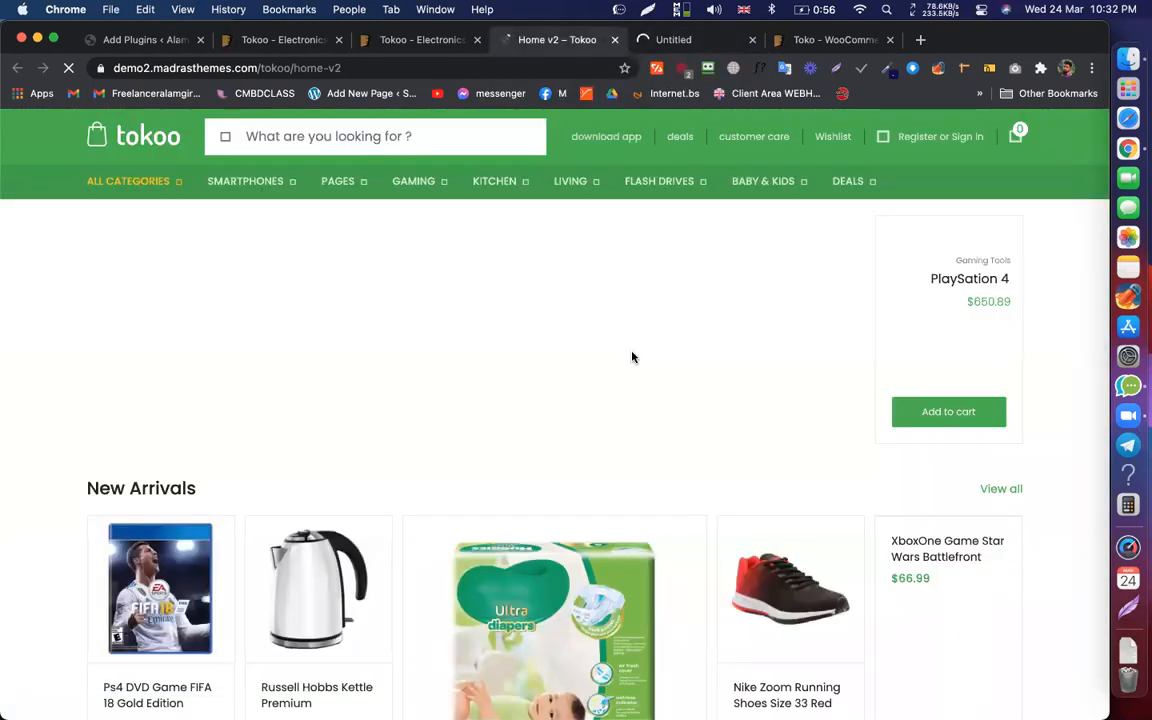
pyautogui.scroll(-5, 633, 361)
pyautogui.scroll(5, 633, 361)
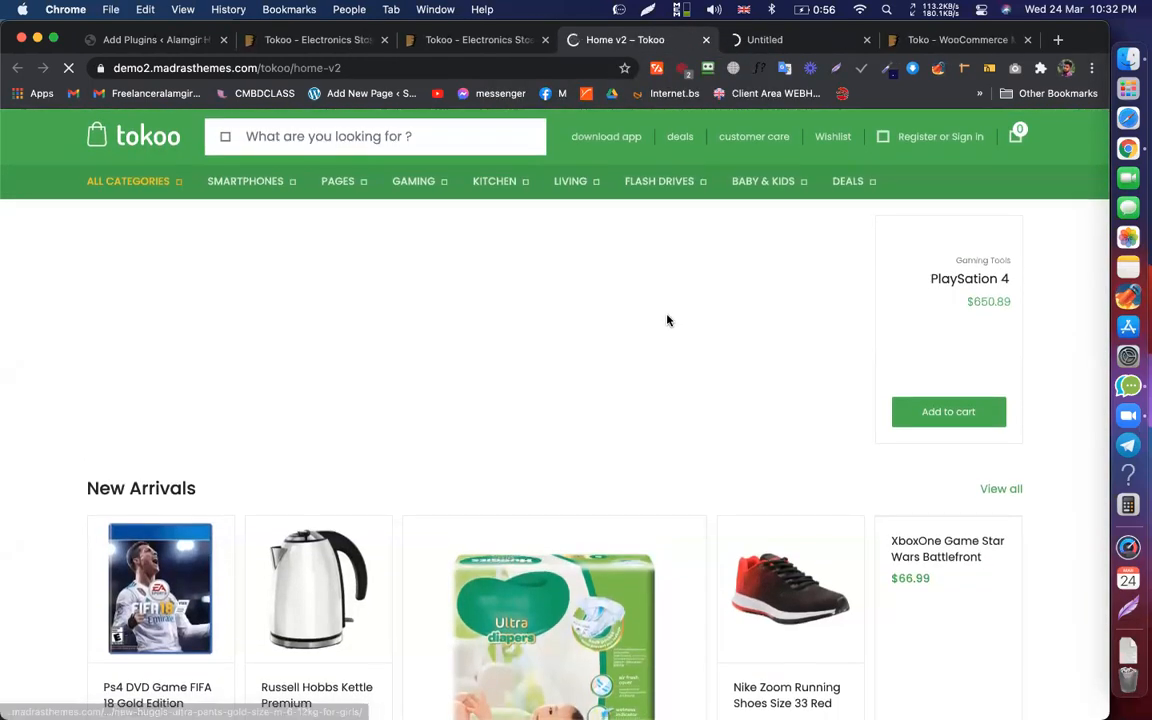
# Step: Keep checking the still-loading Home V3 tab, then show the Browsec panel with protection disabled
pyautogui.click(783, 42)
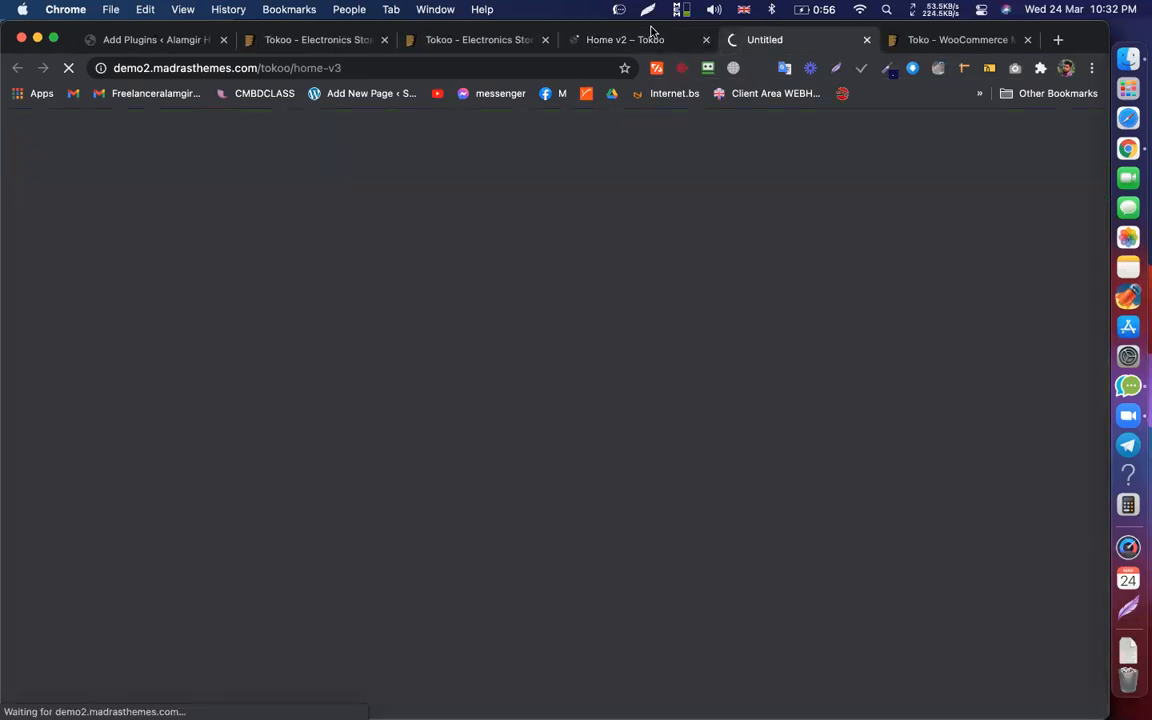
pyautogui.click(578, 40)
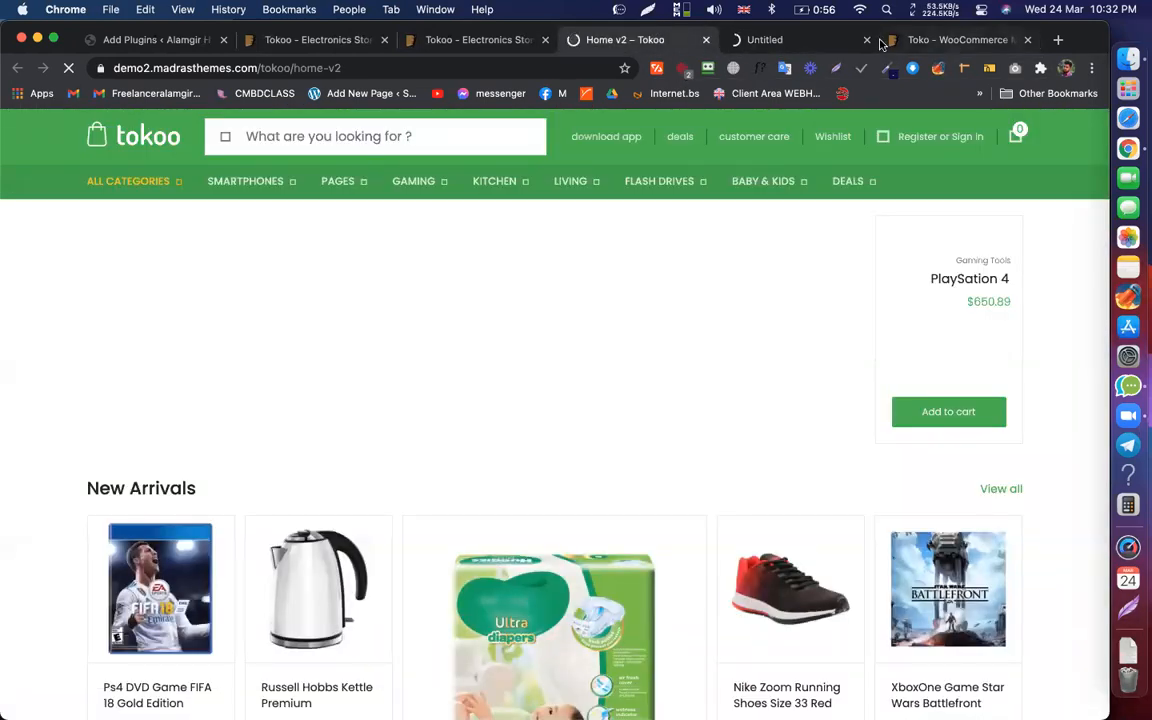
pyautogui.click(780, 45)
pyautogui.click(665, 45)
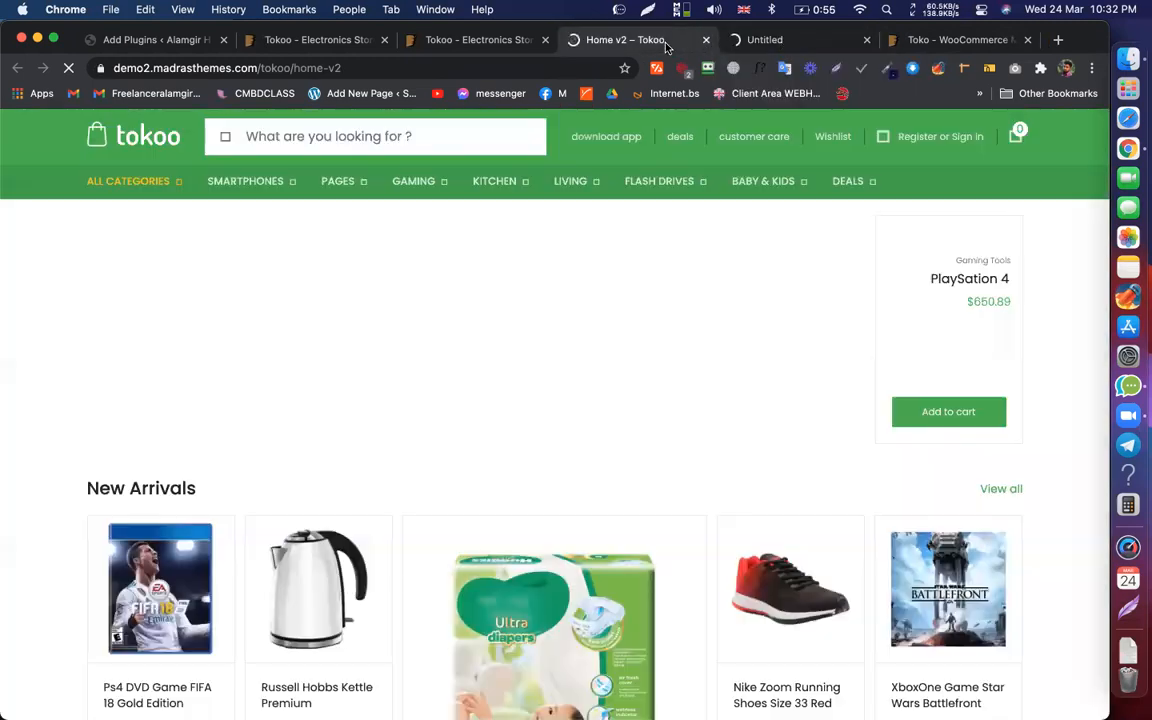
pyautogui.click(752, 45)
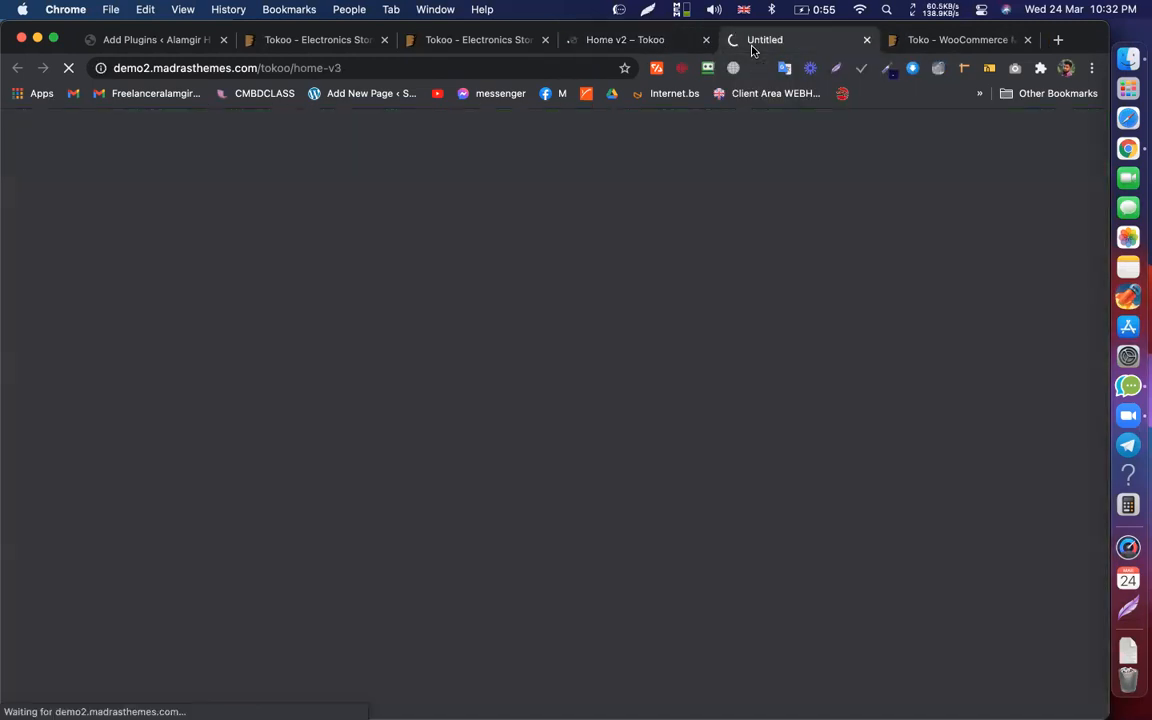
pyautogui.click(661, 45)
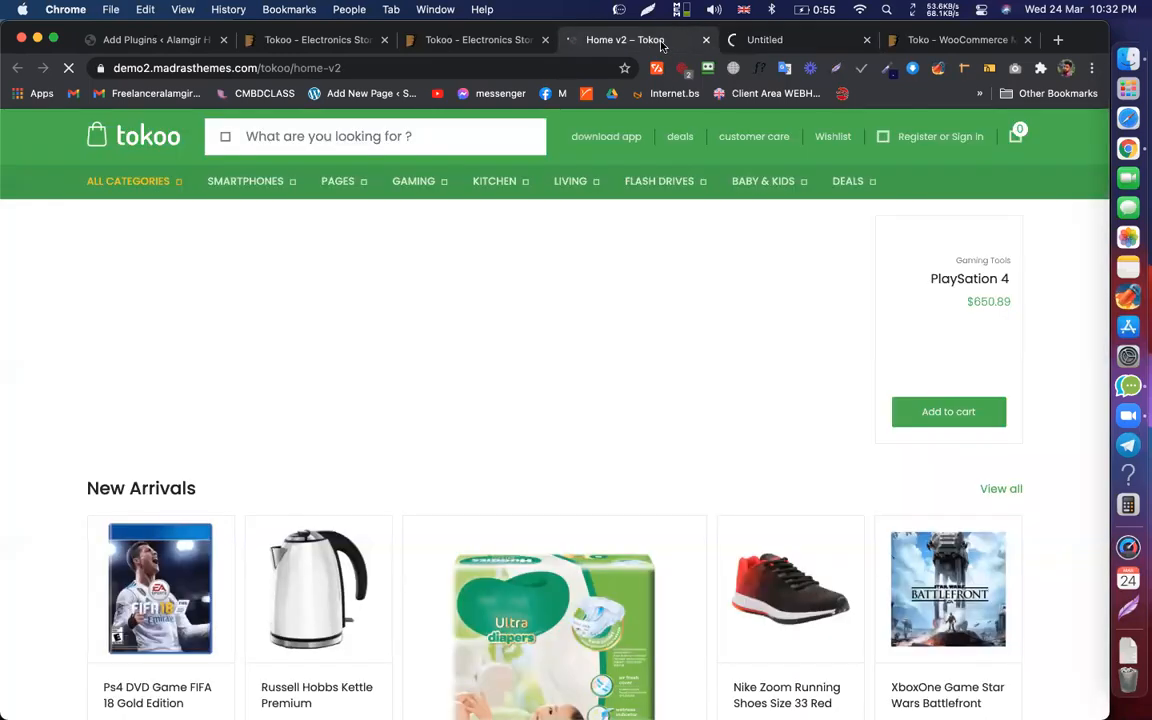
pyautogui.click(736, 70)
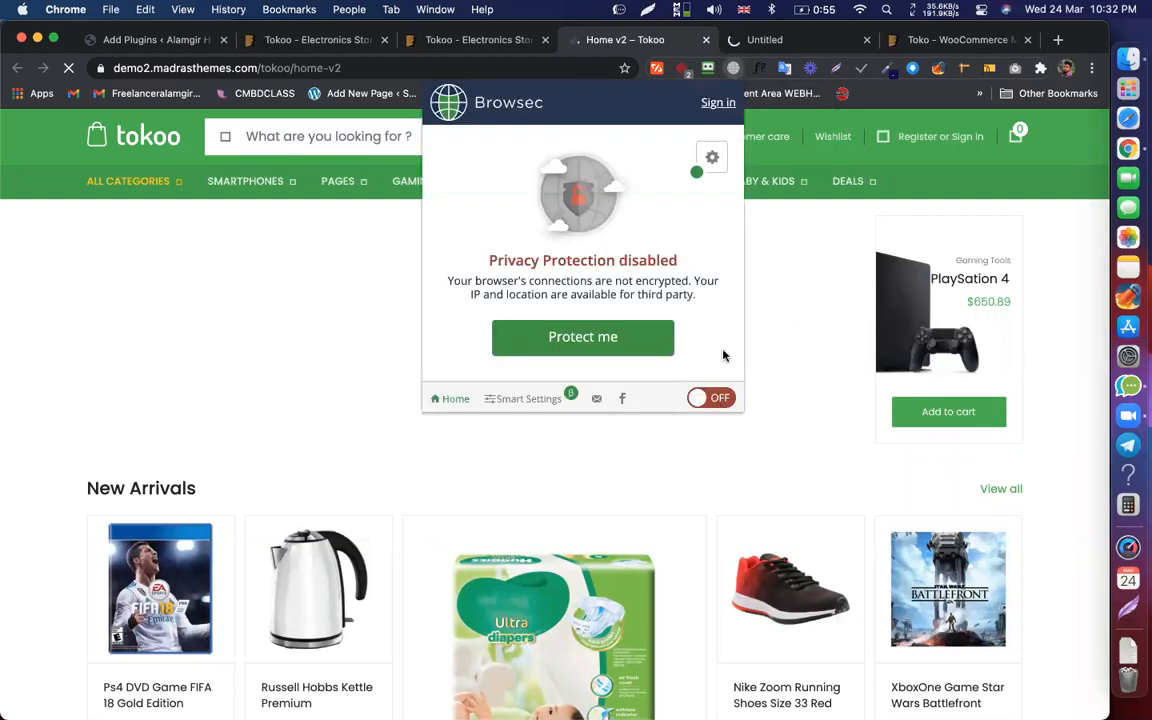
# Step: Turn on Browsec privacy protection and reload the Home V3 page address
pyautogui.click(766, 40)
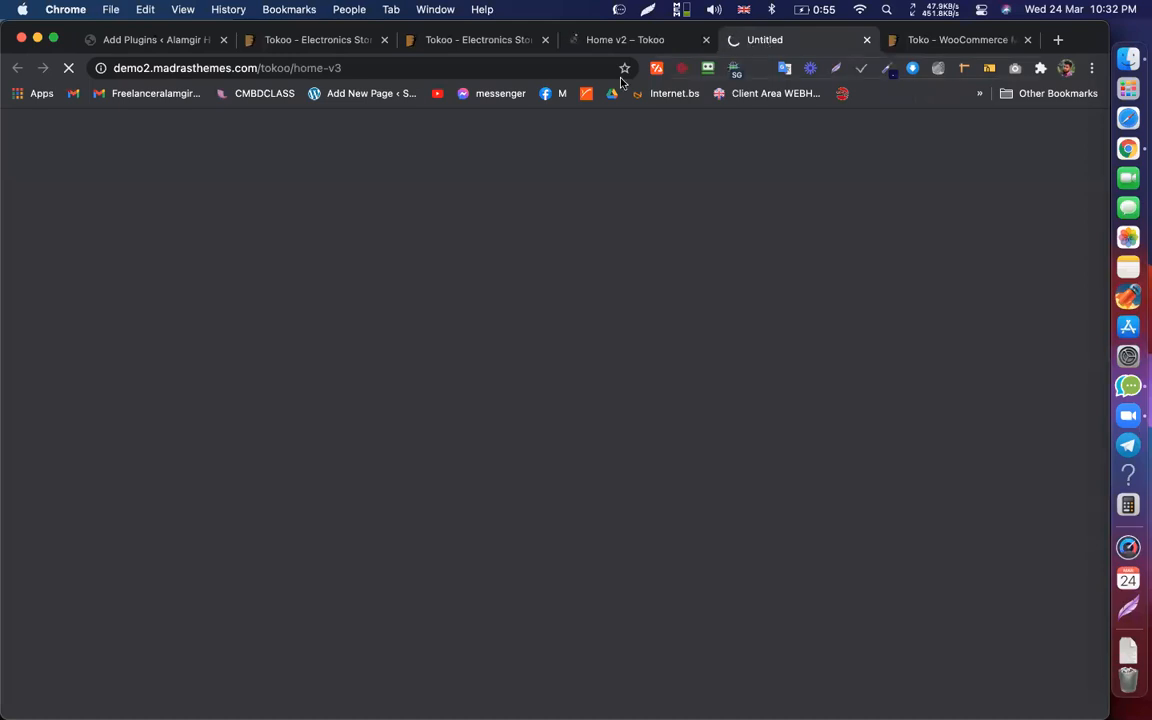
pyautogui.click(553, 69)
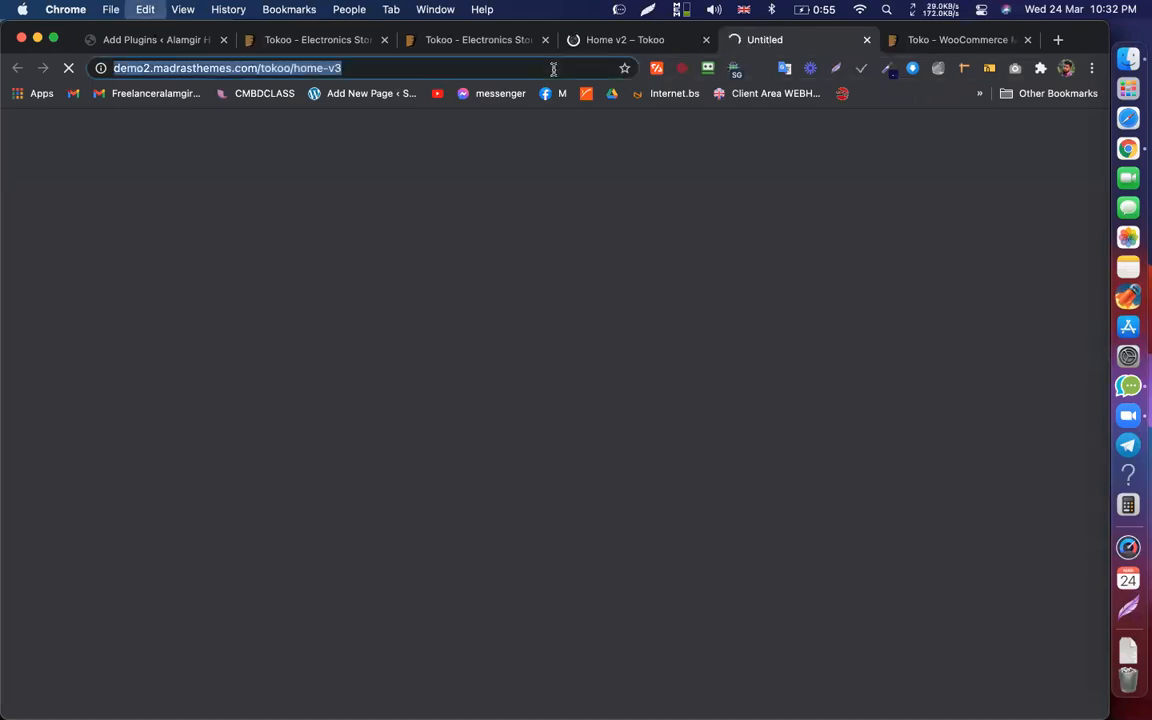
pyautogui.write('classroom.google.com')
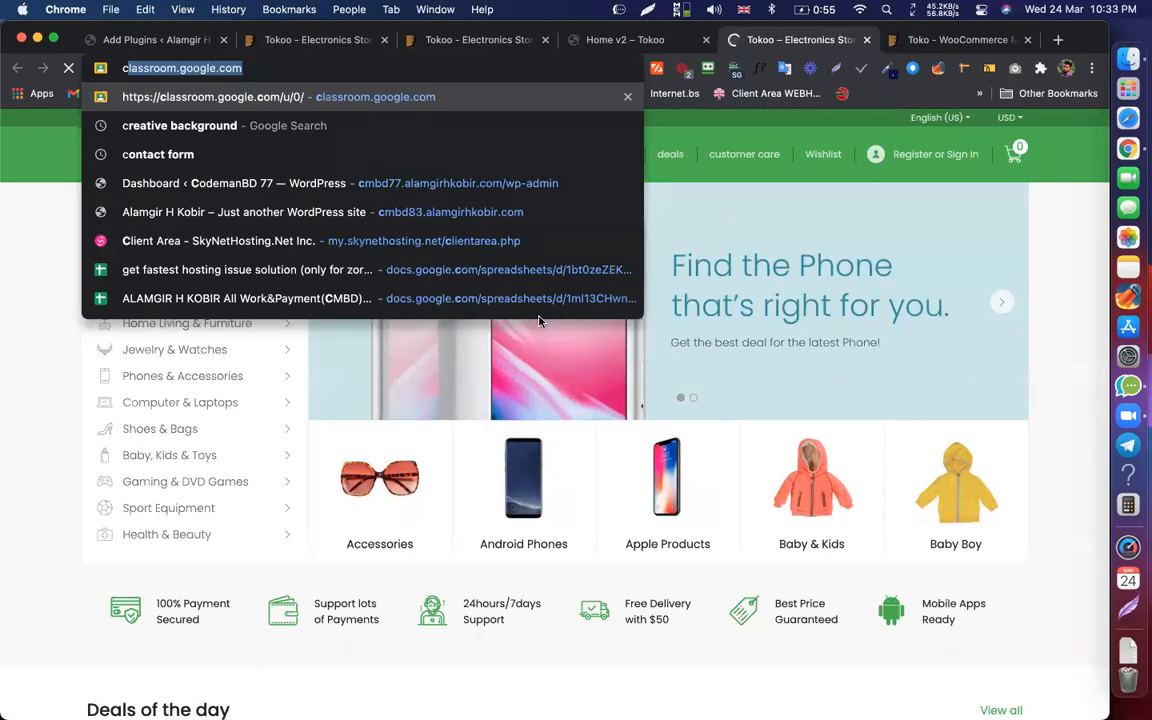
pyautogui.click(620, 40)
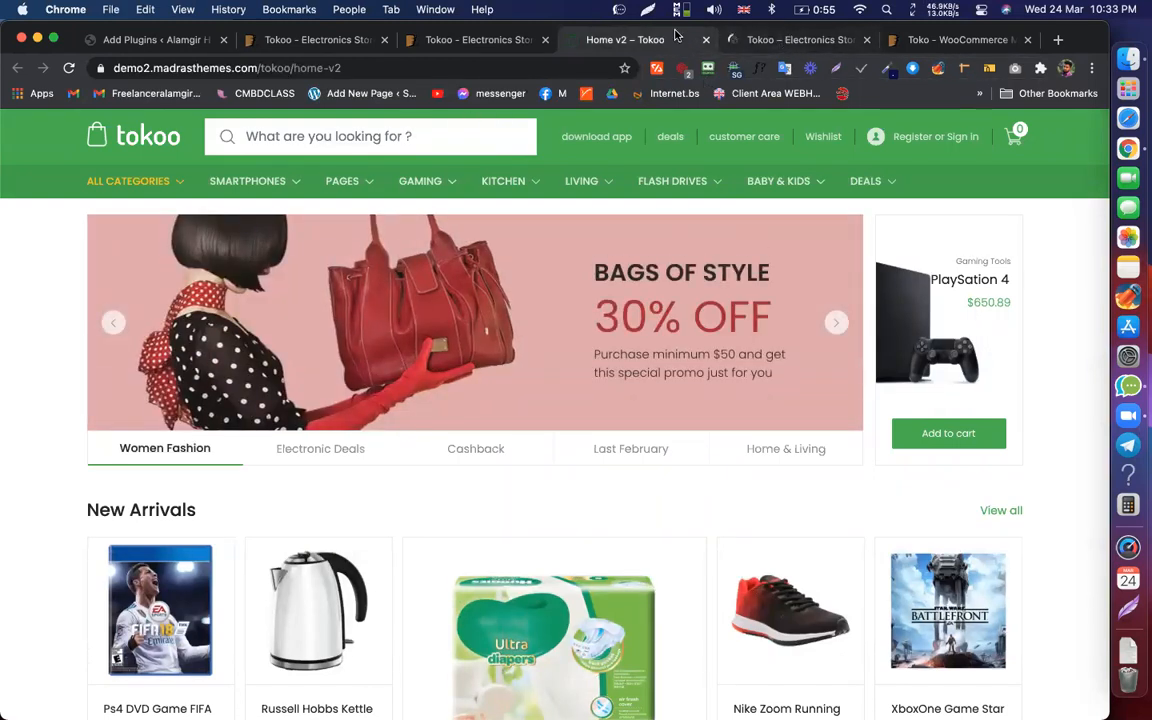
# Step: Confirm Browsec shows ON via Singapore on Home V3, then return to the Home v2 demo
pyautogui.click(749, 42)
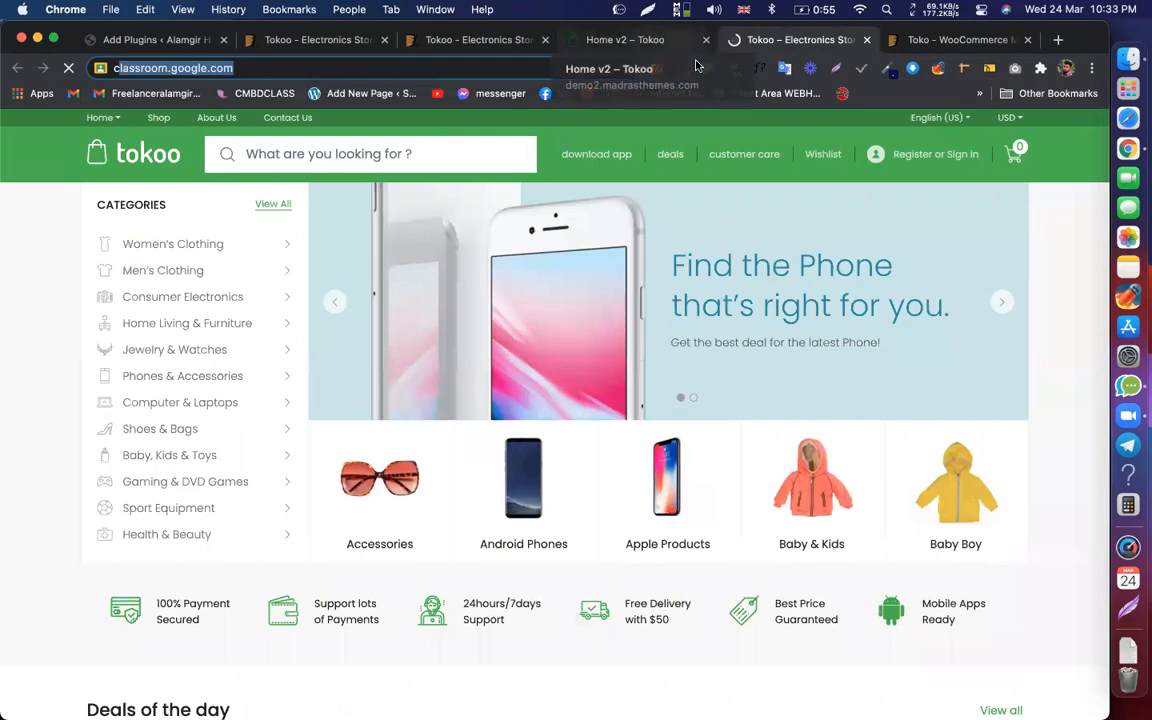
pyautogui.click(734, 69)
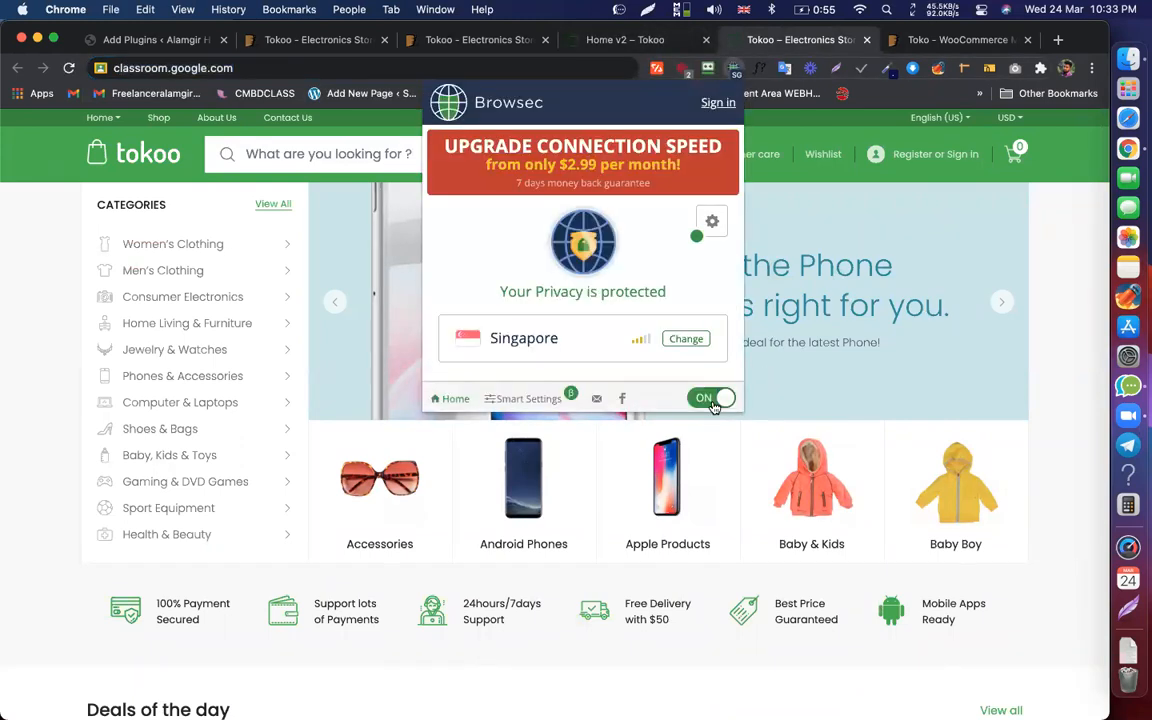
pyautogui.click(1047, 361)
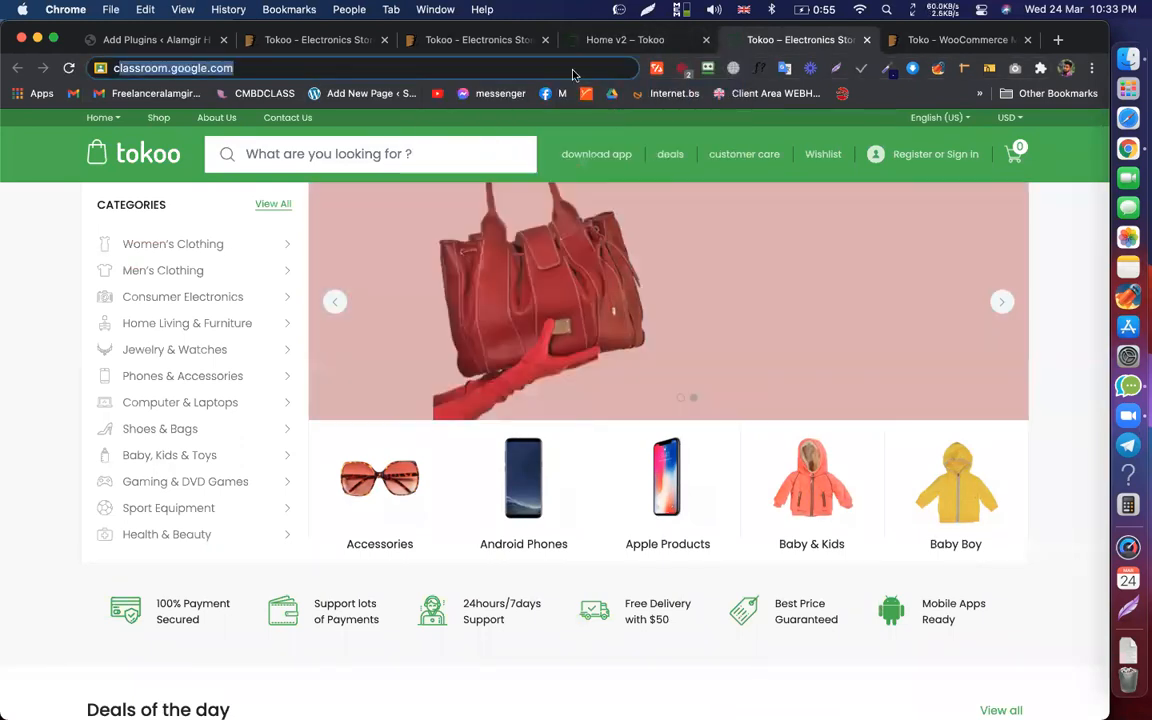
pyautogui.click(622, 41)
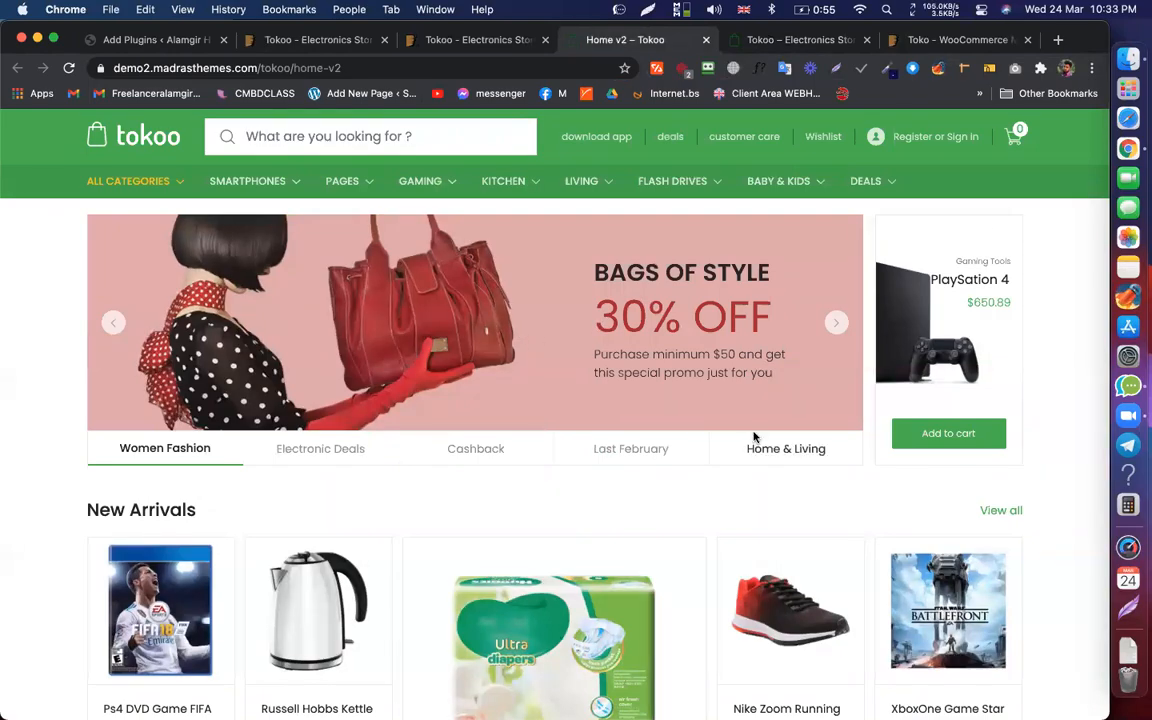
# Step: Browse the loaded Home v2 demo and preview the SMARTPHONES header mega menu
pyautogui.scroll(-15, 756, 438)
pyautogui.scroll(12, 756, 438)
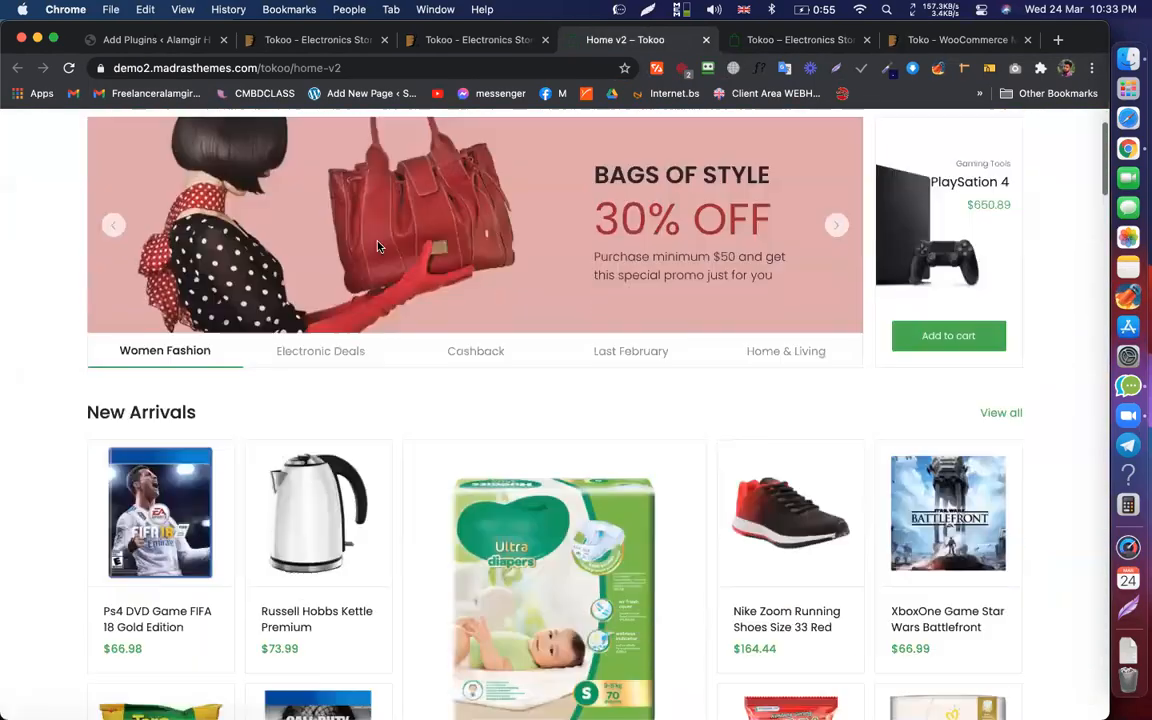
pyautogui.scroll(-5, 490, 379)
pyautogui.scroll(-4, 427, 419)
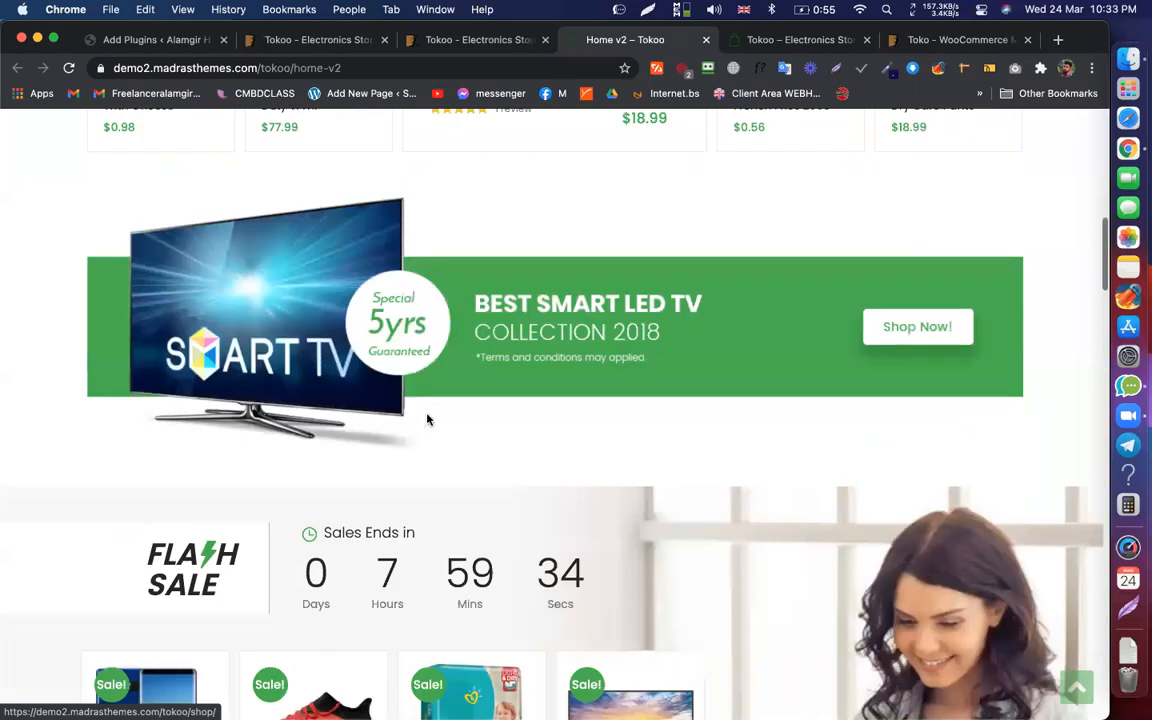
pyautogui.scroll(10, 836, 193)
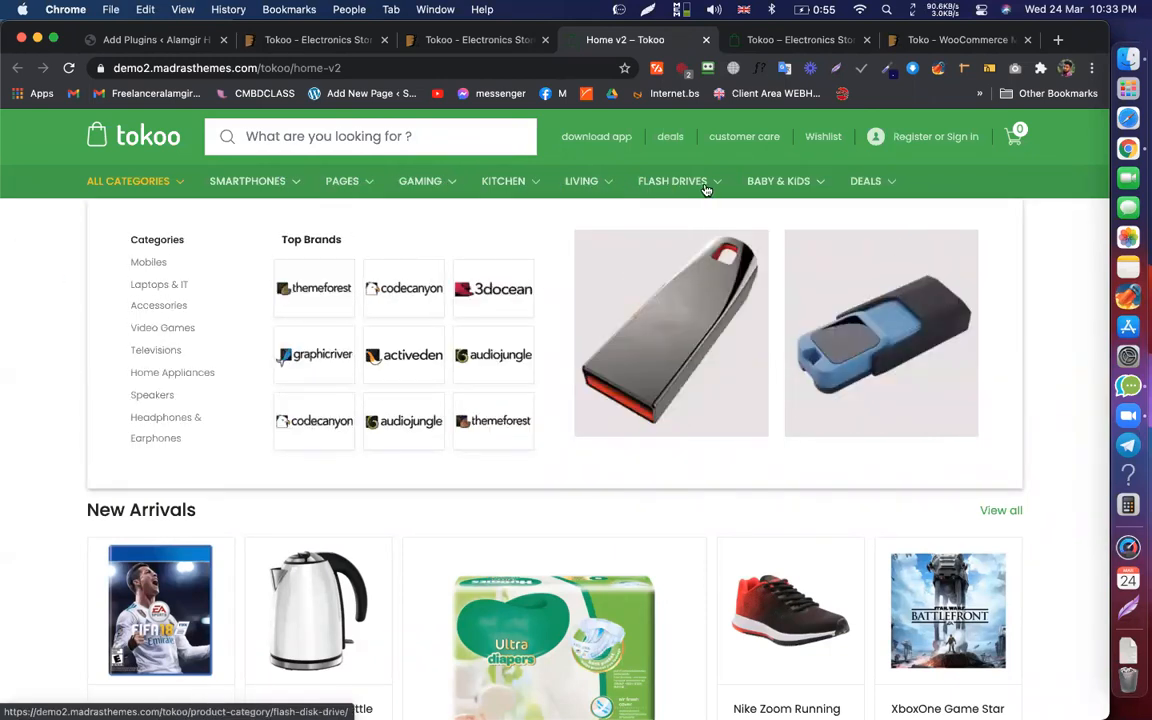
pyautogui.moveTo(882, 191)
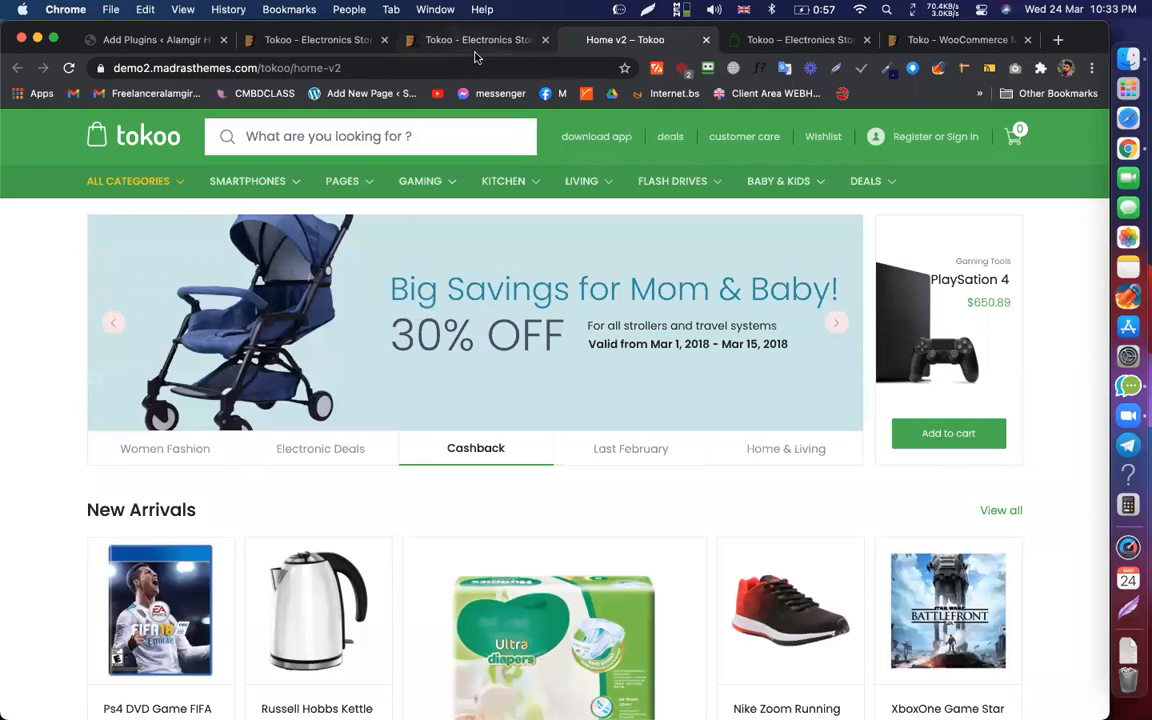
pyautogui.click(476, 44)
pyautogui.click(633, 42)
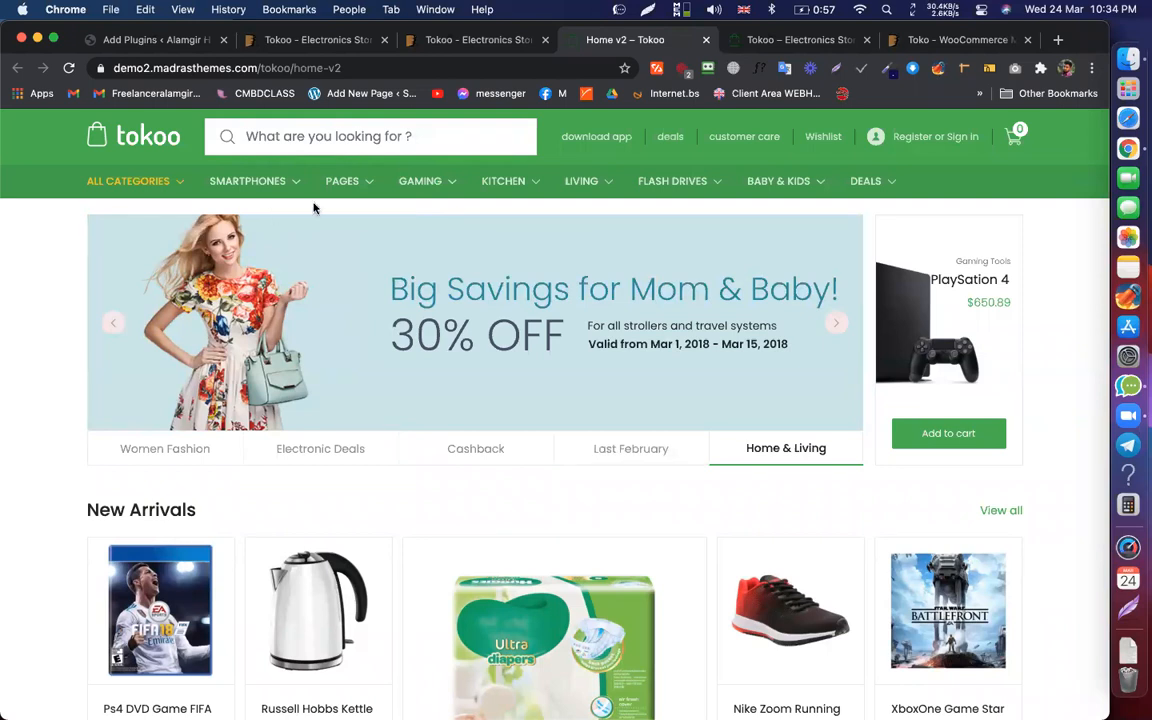
pyautogui.click(470, 39)
pyautogui.click(622, 39)
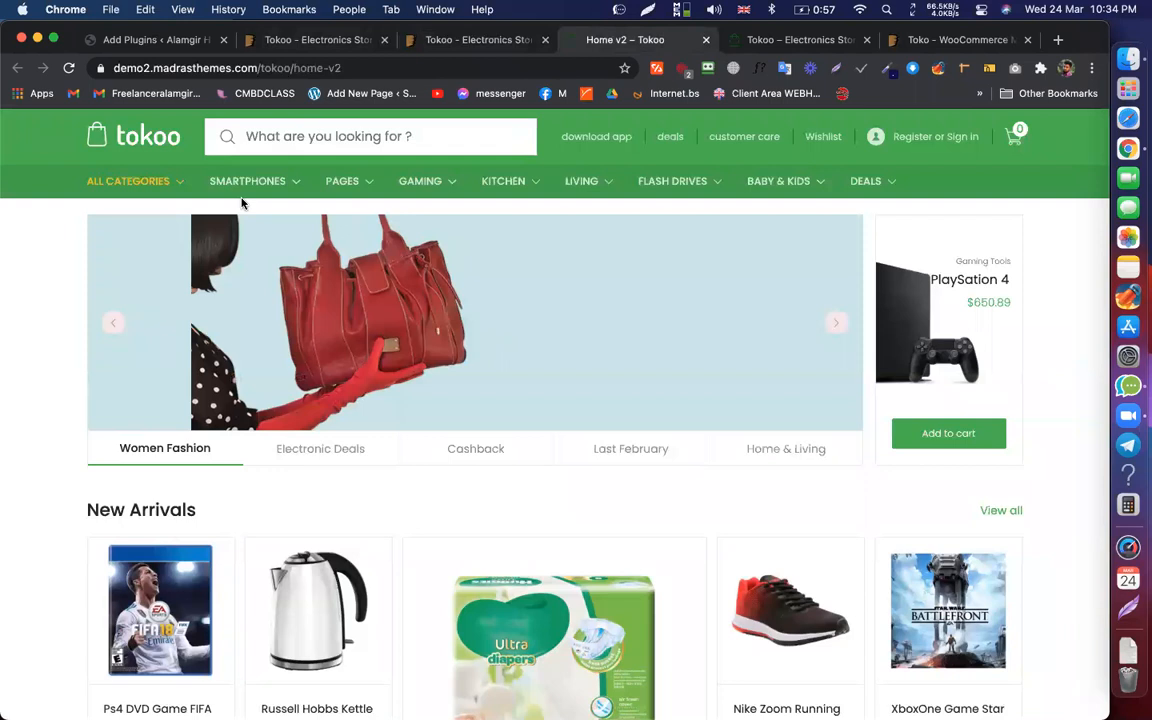
pyautogui.moveTo(307, 181)
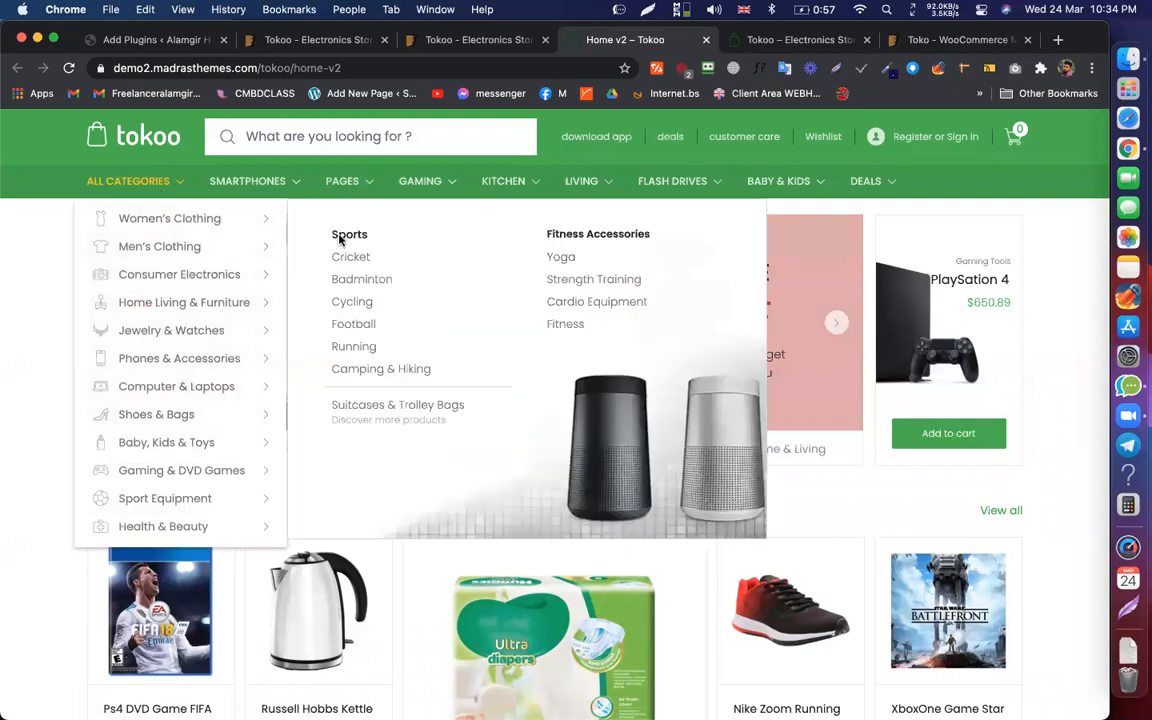
# Step: Compare the Baby & Kids and All Categories mega menus across both Tokoo demo tabs
pyautogui.click(173, 41)
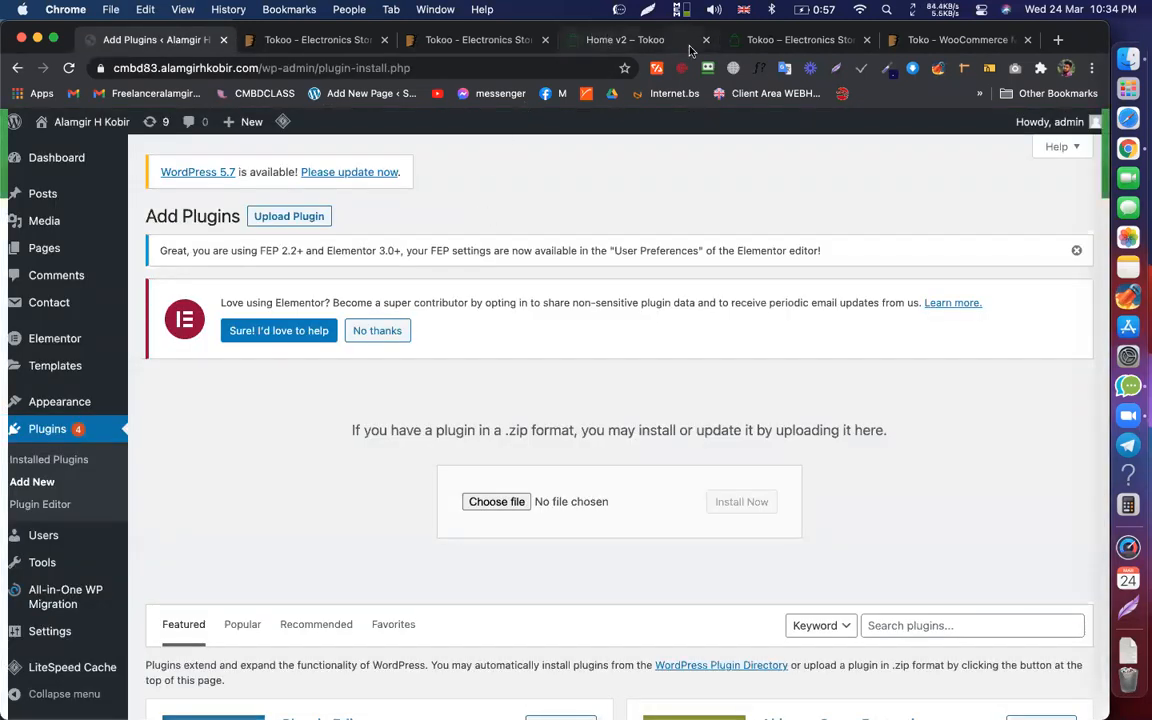
pyautogui.click(645, 41)
pyautogui.click(661, 42)
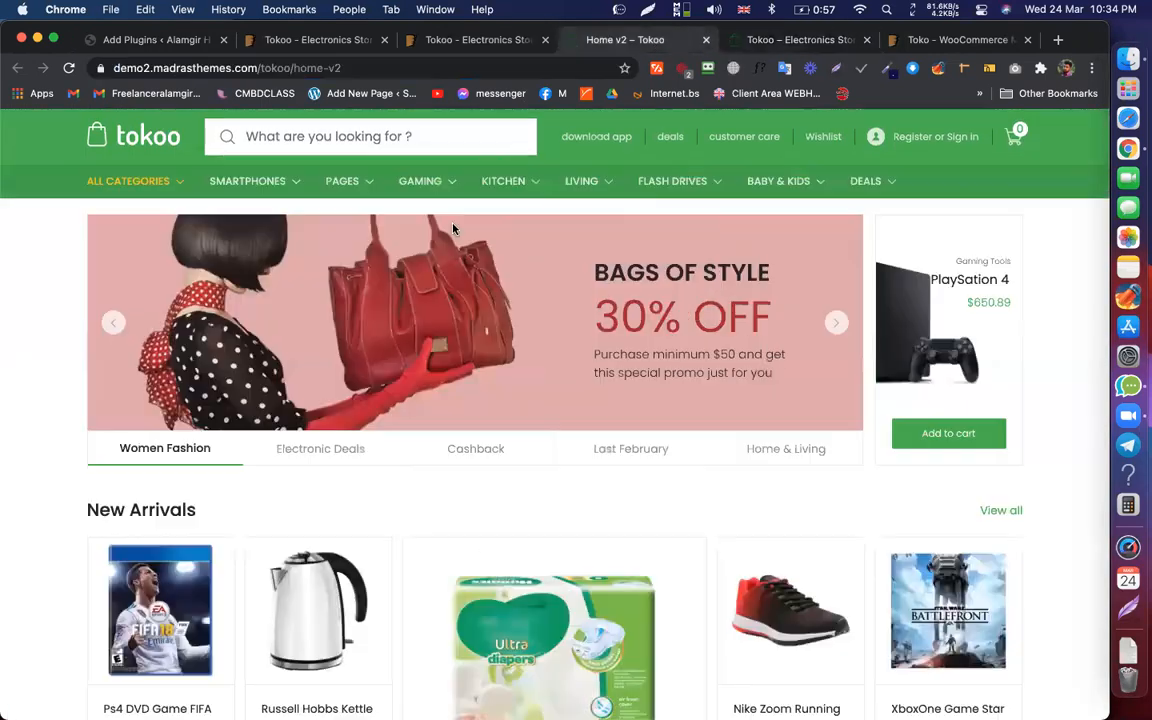
pyautogui.moveTo(787, 181)
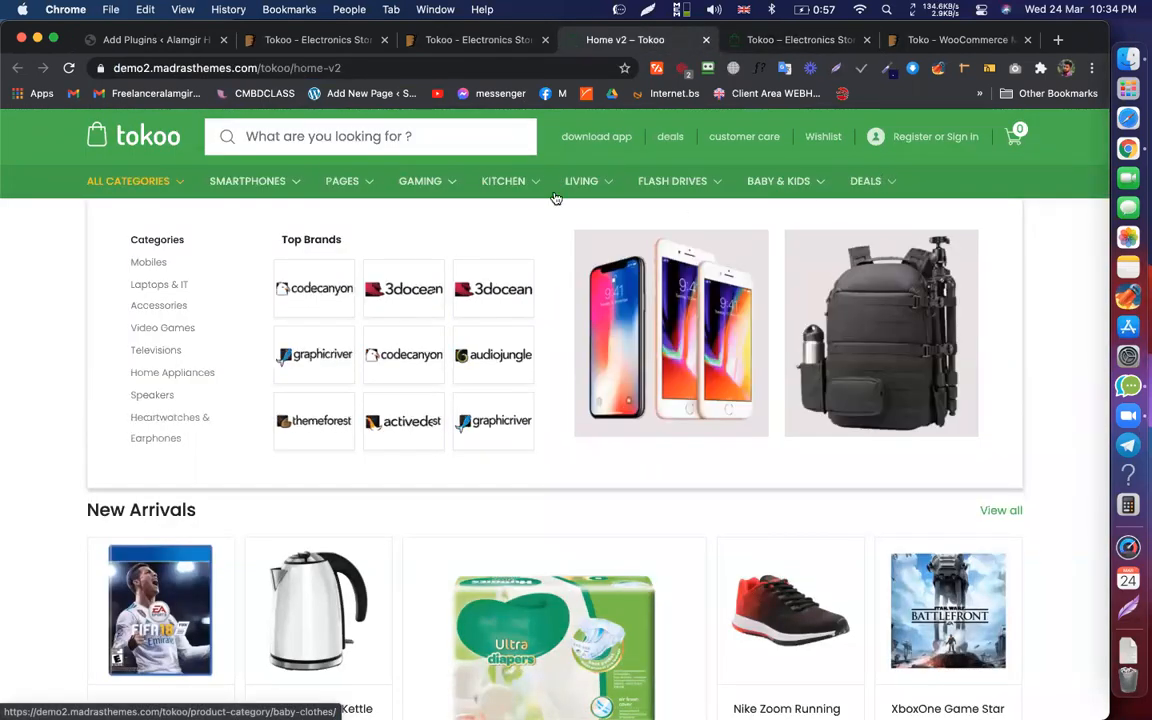
pyautogui.moveTo(155, 186)
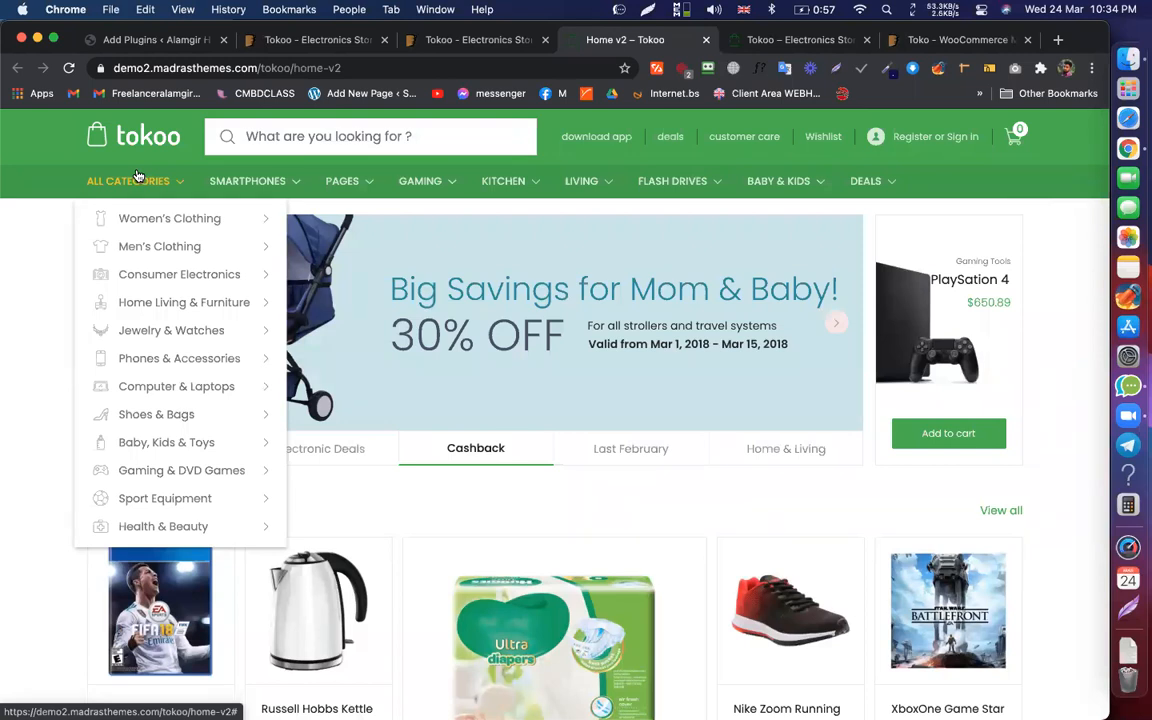
pyautogui.moveTo(230, 240)
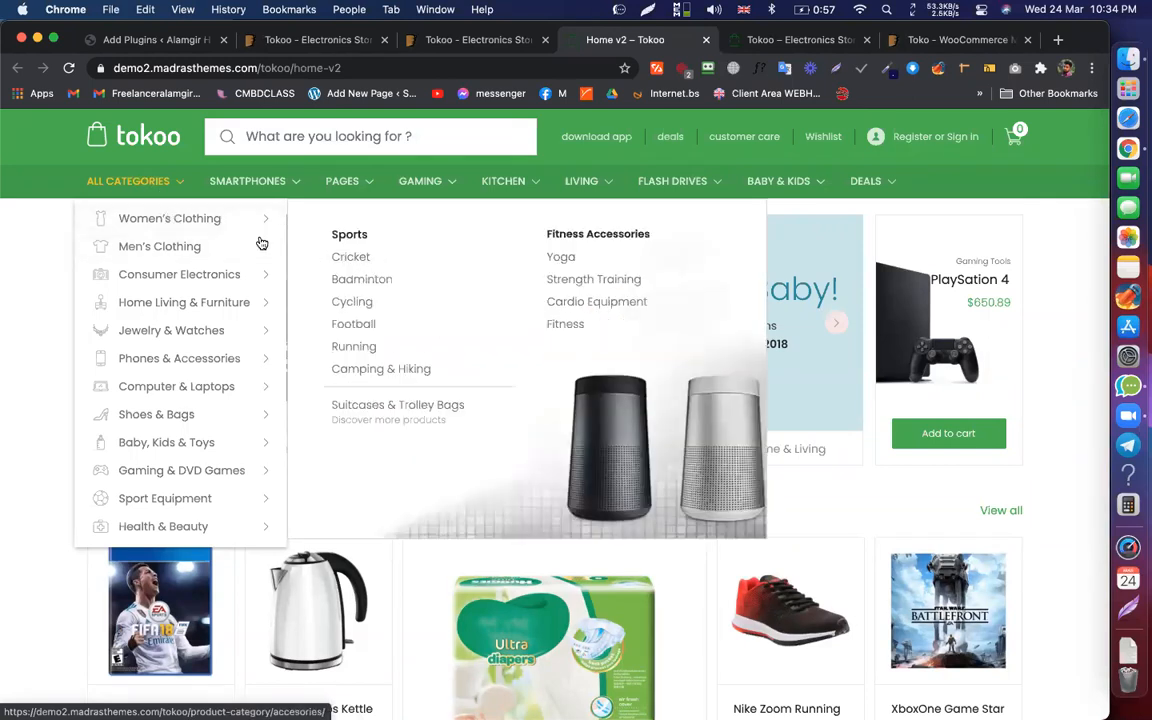
pyautogui.click(790, 39)
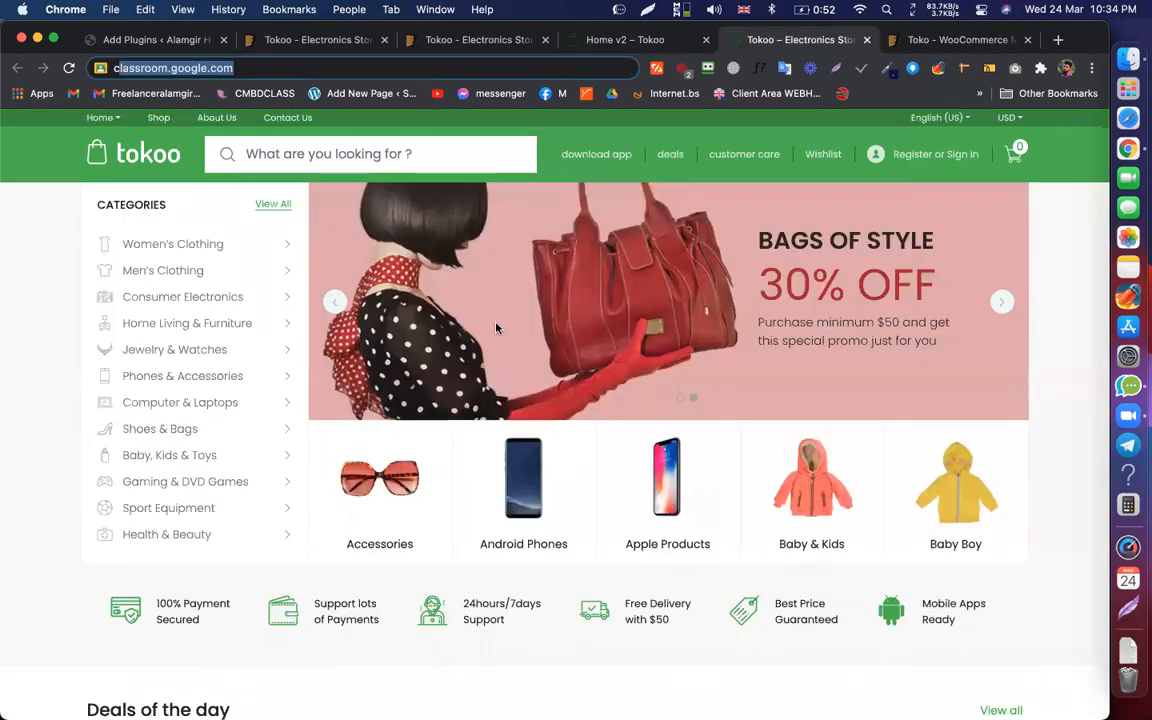
pyautogui.moveTo(260, 240)
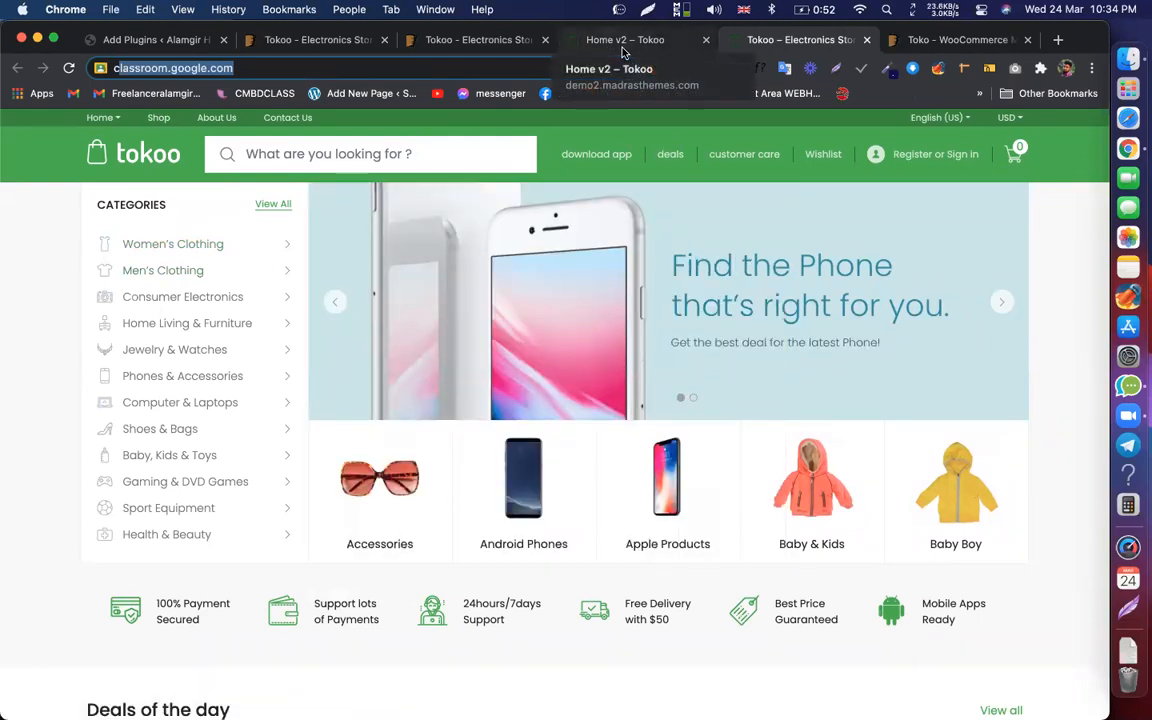
# Step: Return to WordPress Add Plugins and cancel the file chooser without selecting a zip
pyautogui.click(155, 40)
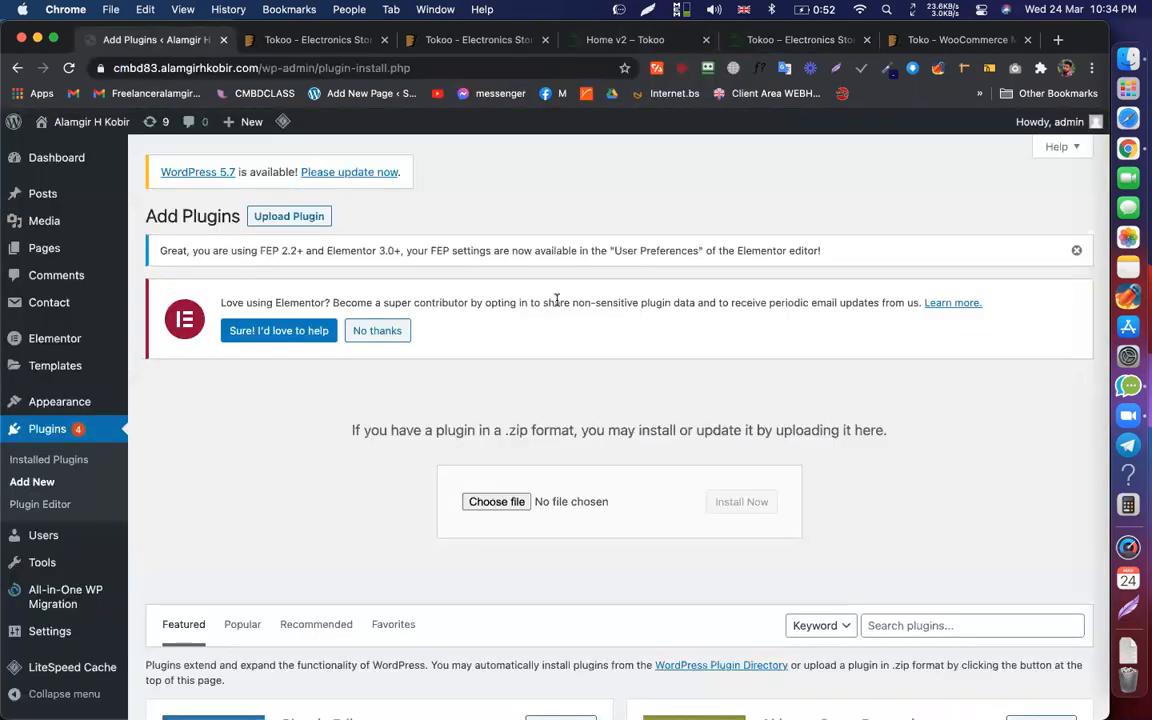
pyautogui.click(497, 502)
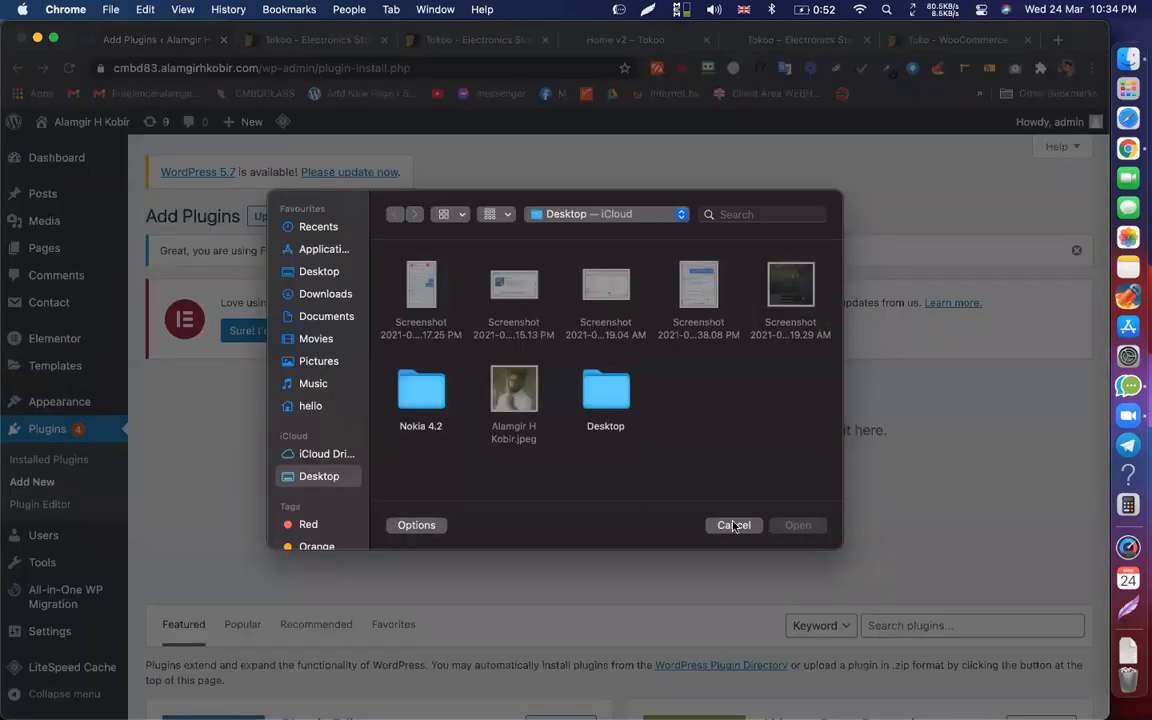
pyautogui.click(734, 525)
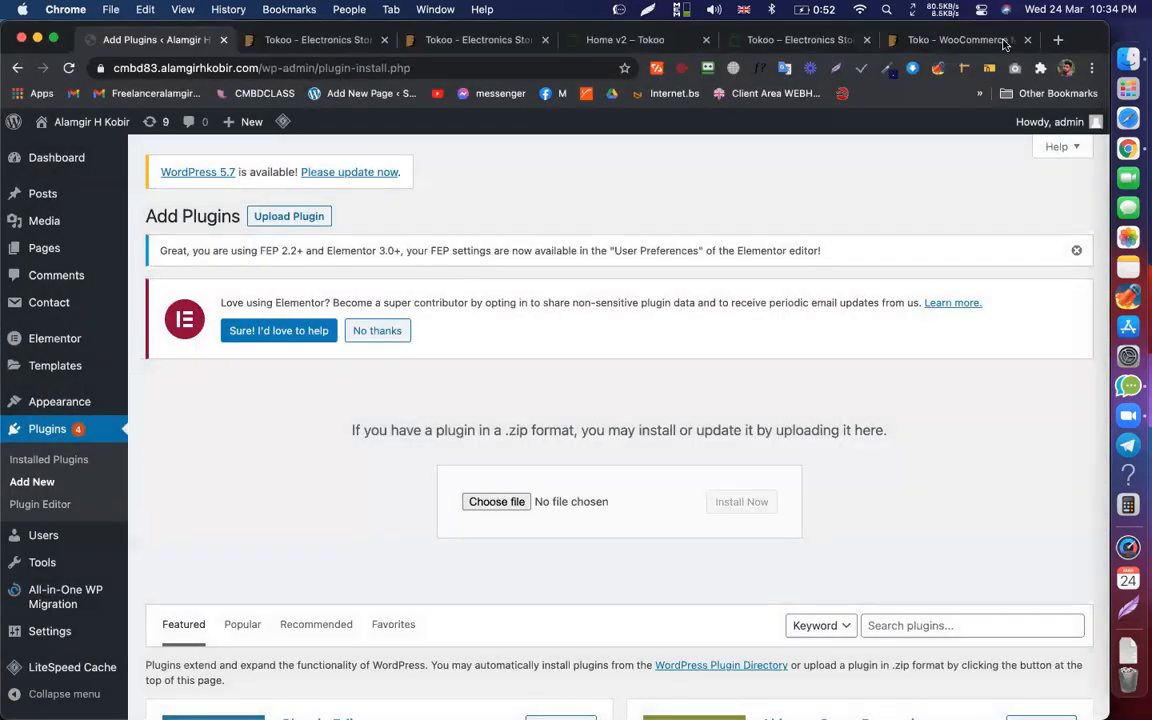
pyautogui.click(1114, 64)
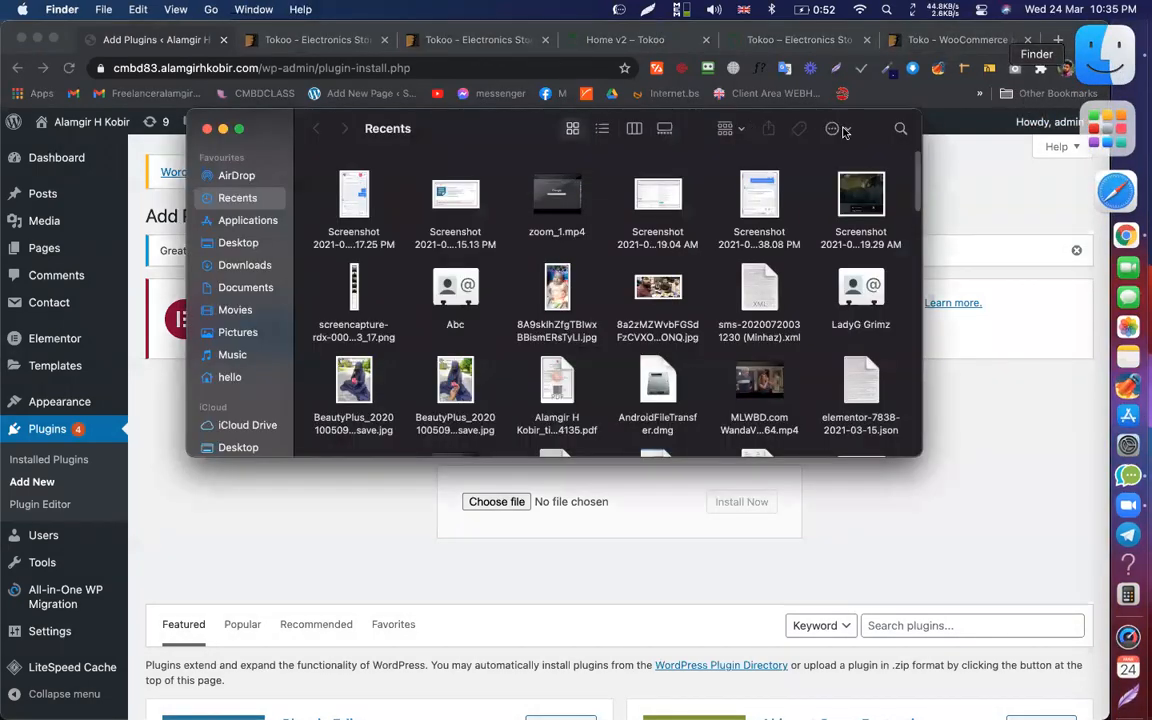
pyautogui.click(240, 265)
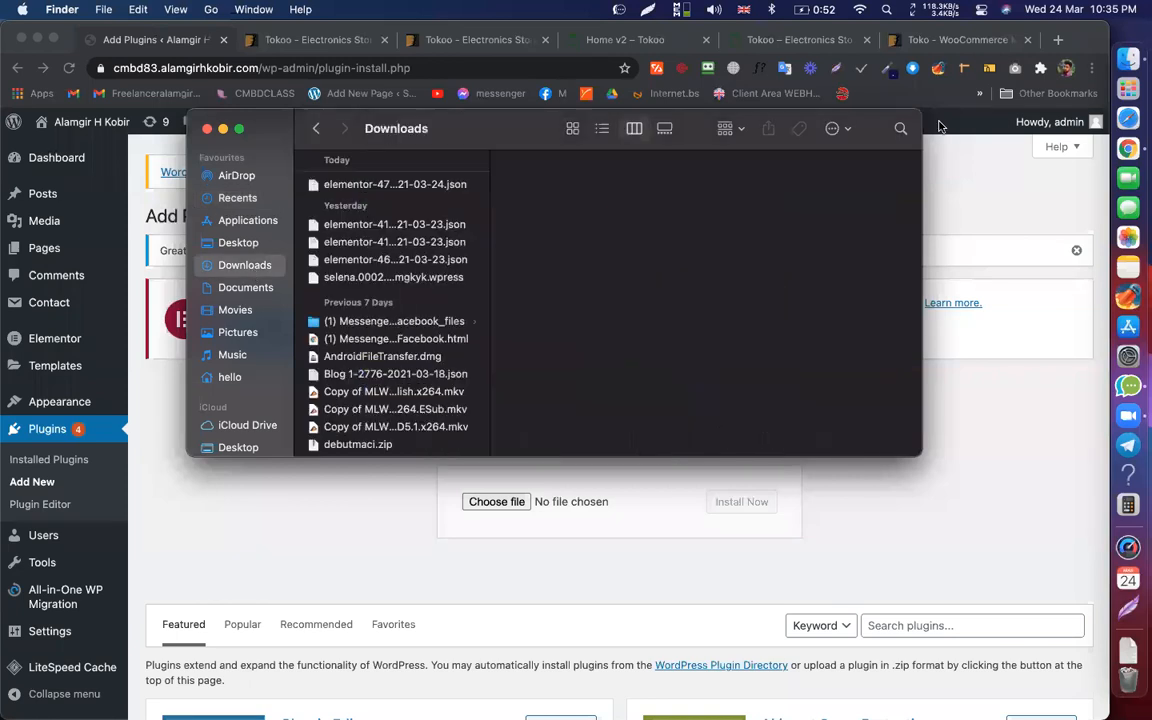
pyautogui.click(900, 128)
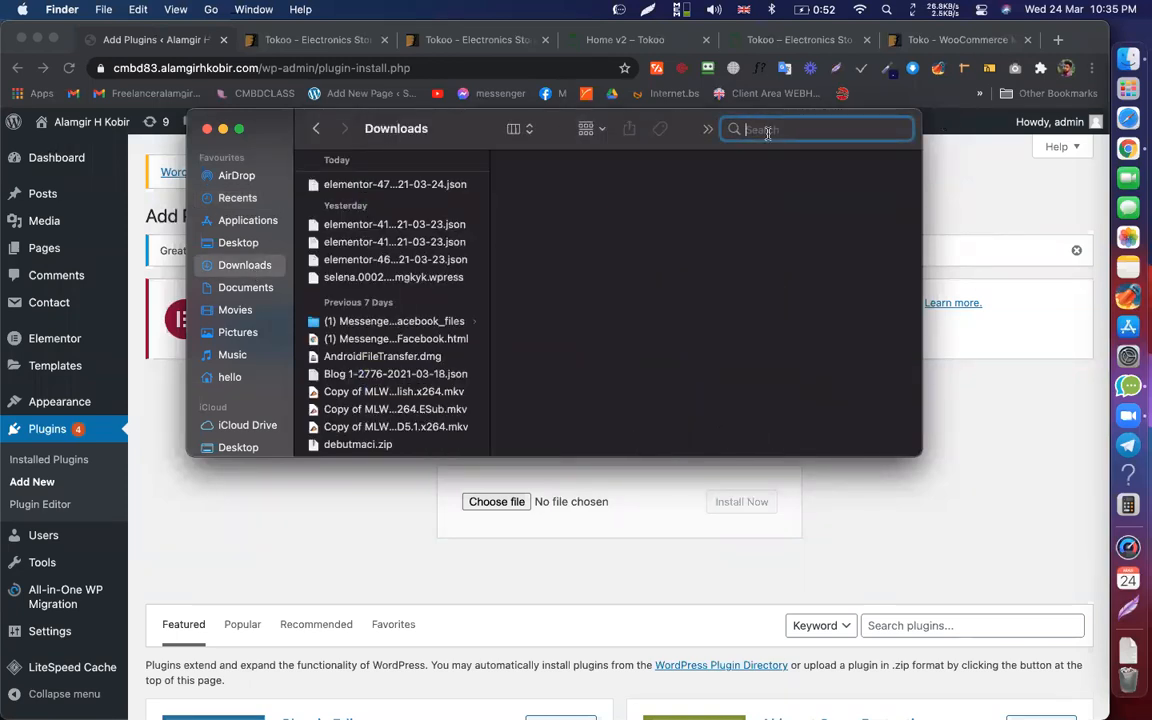
pyautogui.write('menu')
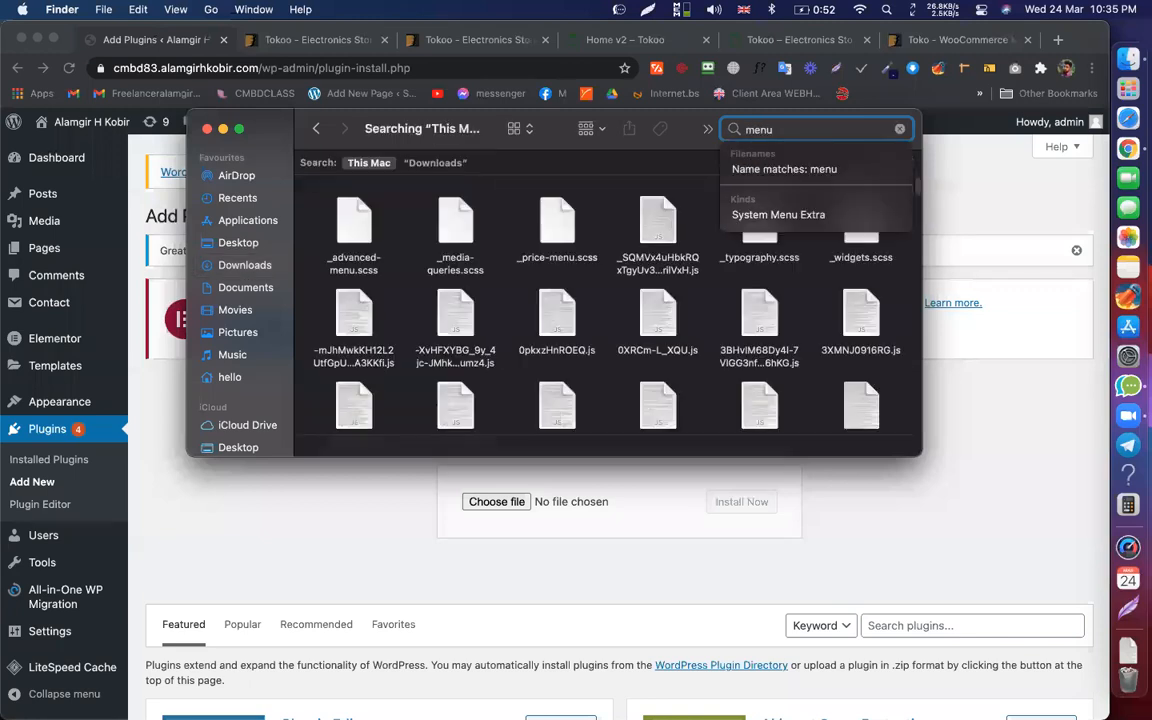
pyautogui.press('BackSpace')
pyautogui.press('BackSpace')
pyautogui.press('BackSpace')
pyautogui.press('BackSpace')
pyautogui.write('mega')
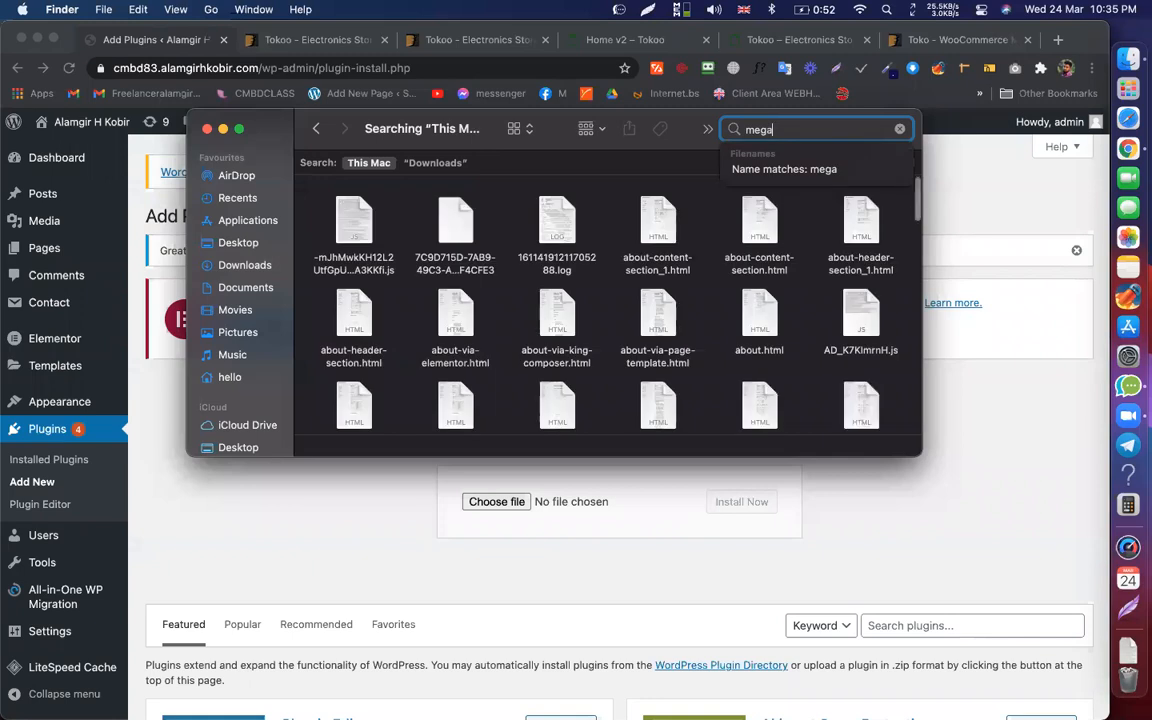
pyautogui.scroll(-10, 651, 257)
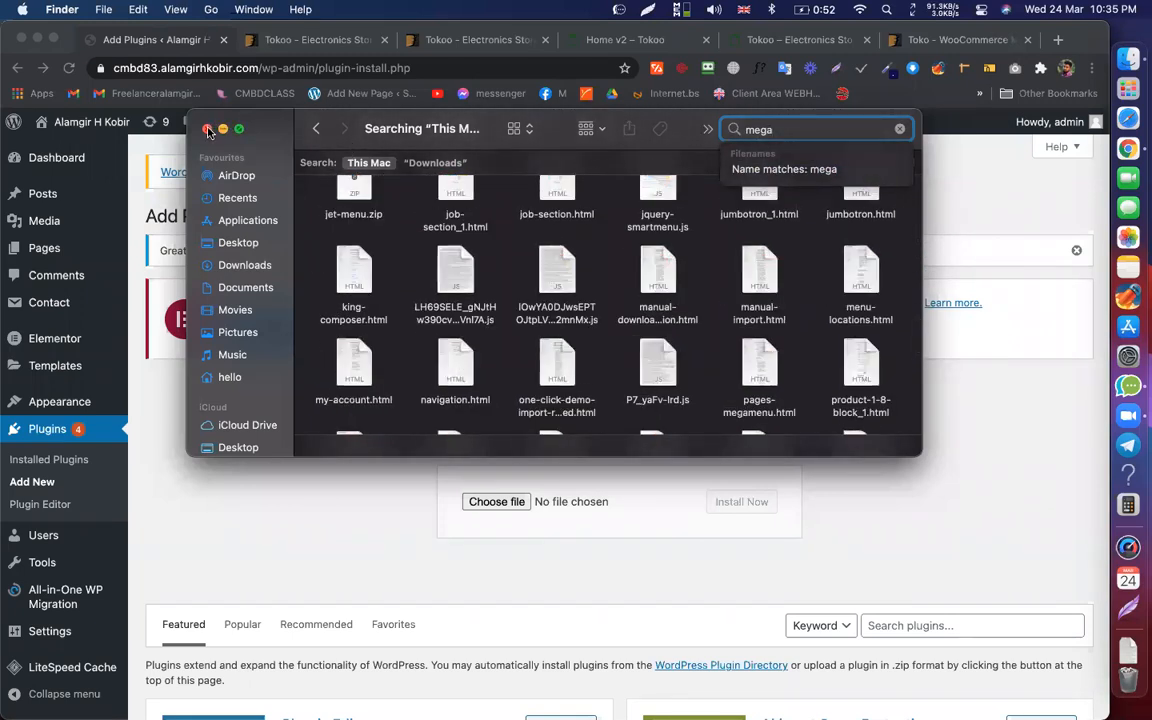
pyautogui.click(207, 128)
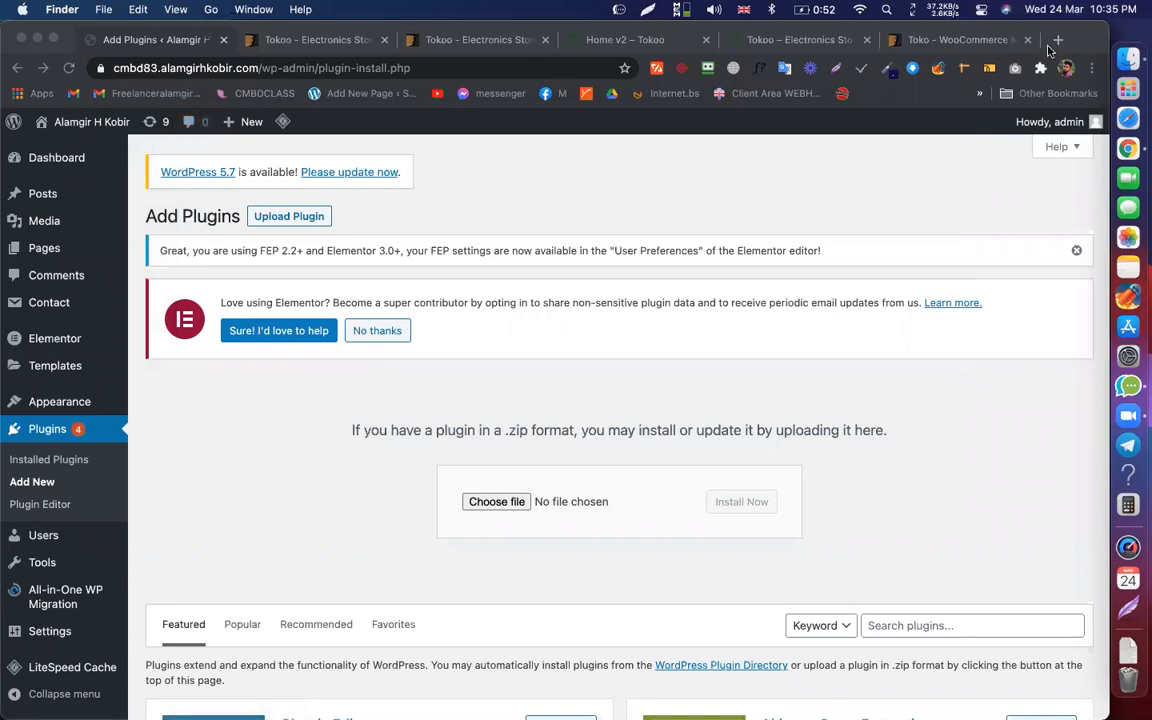
# Step: In a new Chrome tab, visit the saved mega.nz shared folder, then go back
pyautogui.click(1058, 46)
pyautogui.click(1058, 42)
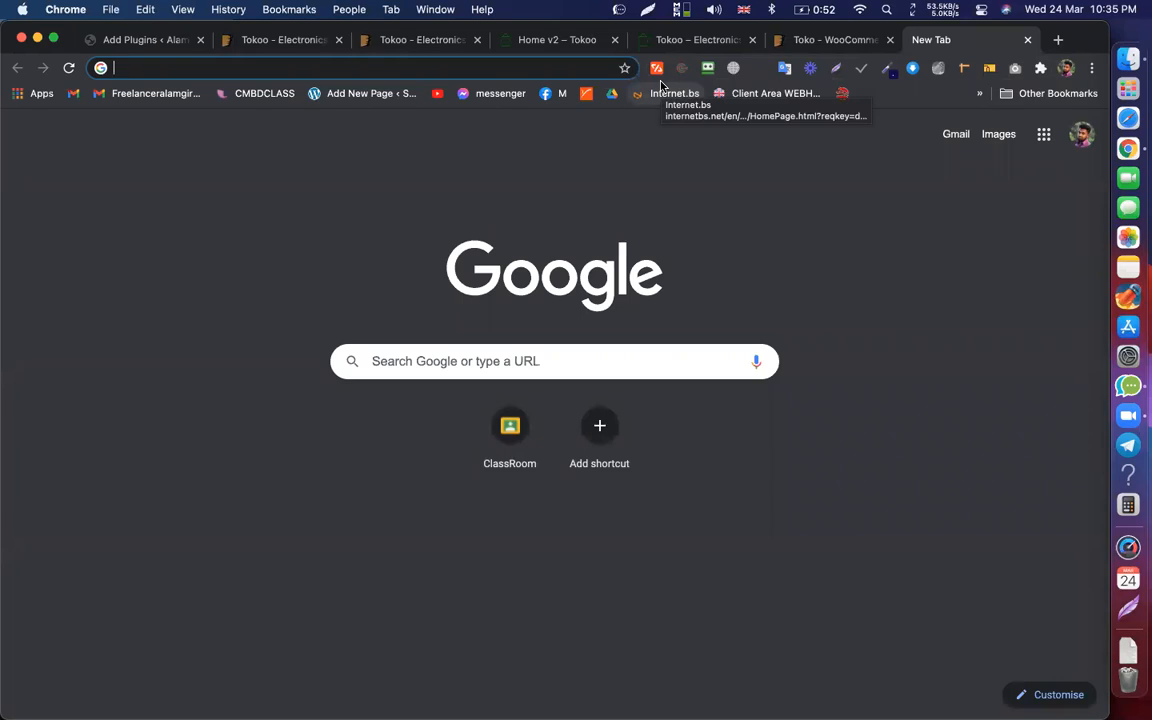
pyautogui.write('me')
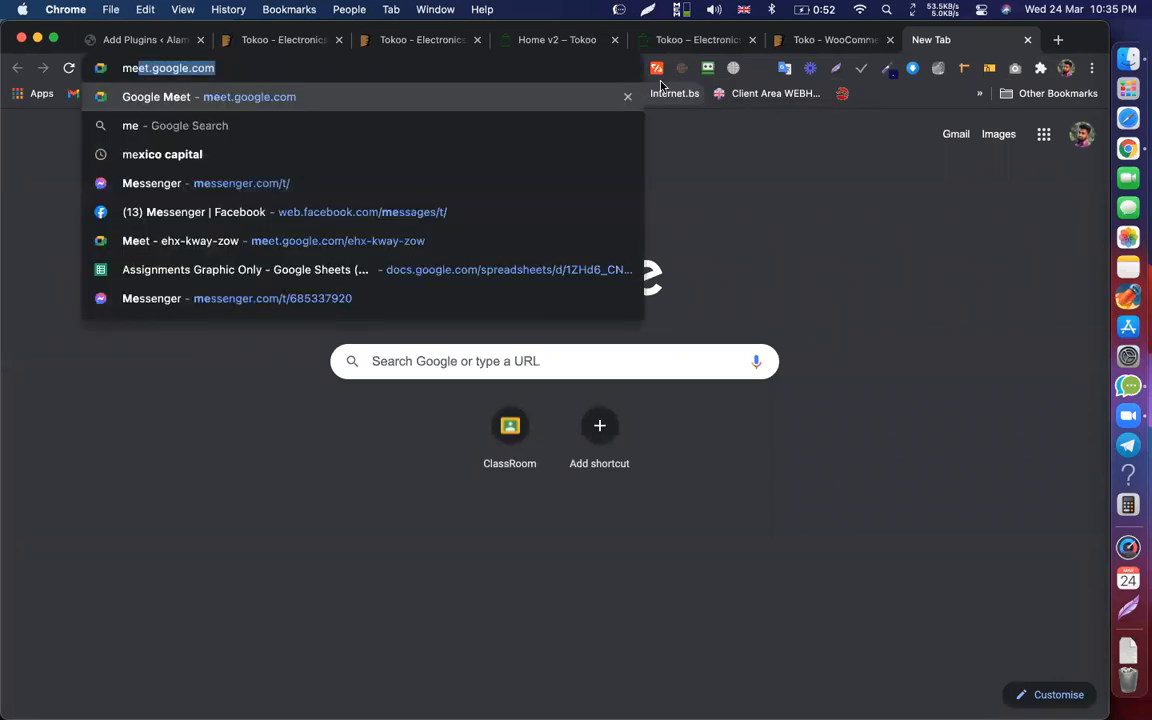
pyautogui.write('ga')
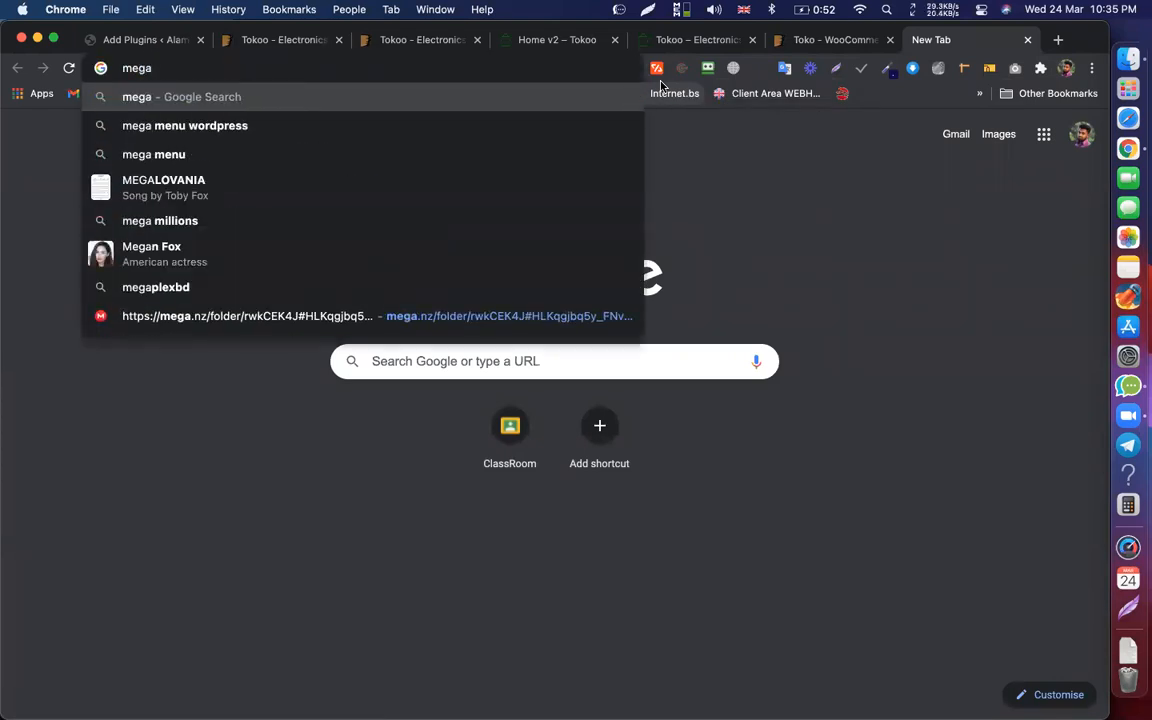
pyautogui.click(337, 316)
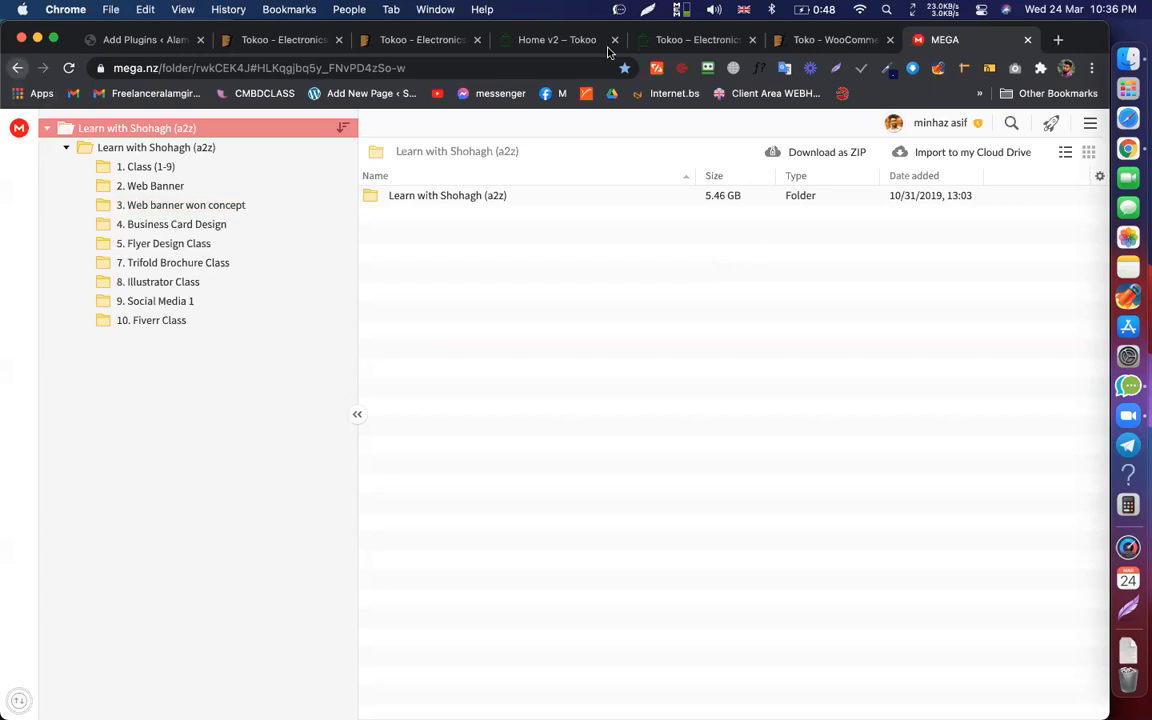
pyautogui.click(16, 68)
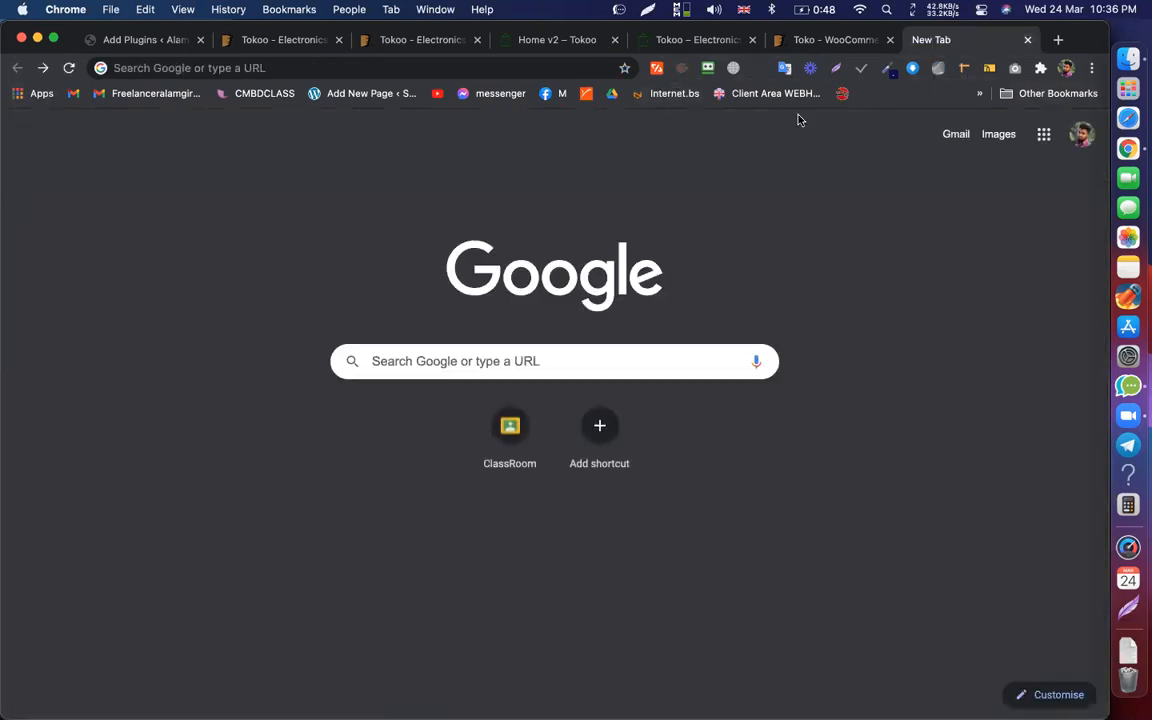
pyautogui.click(575, 77)
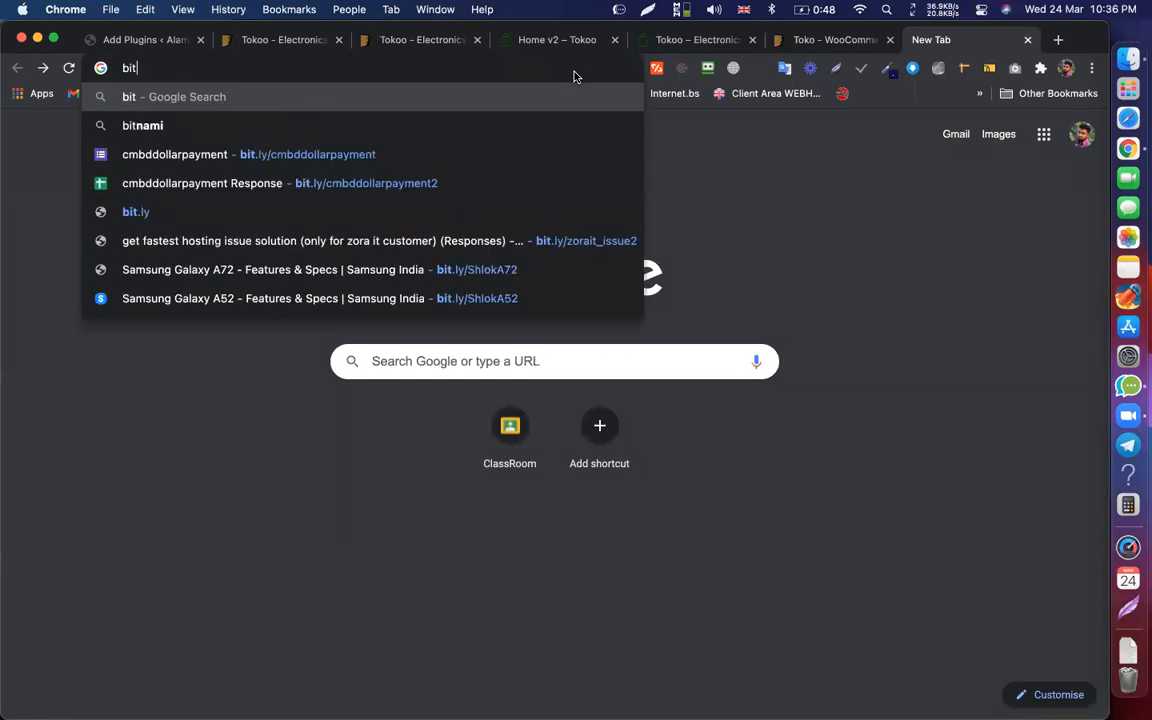
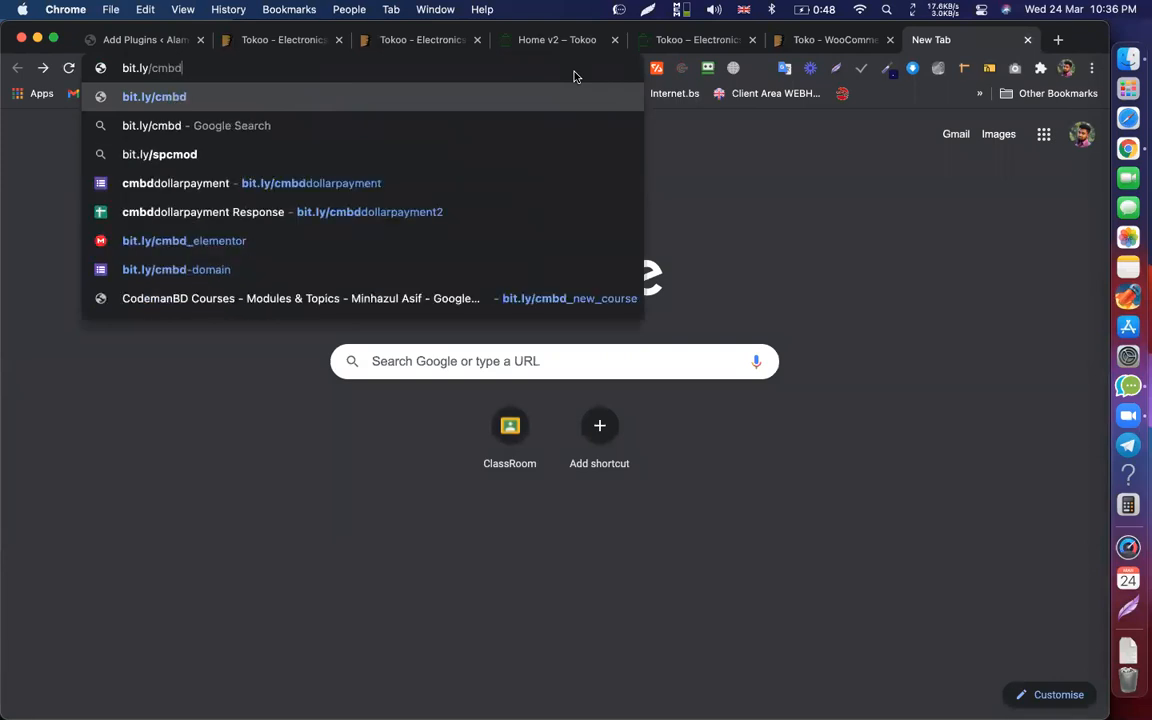
pyautogui.click(275, 239)
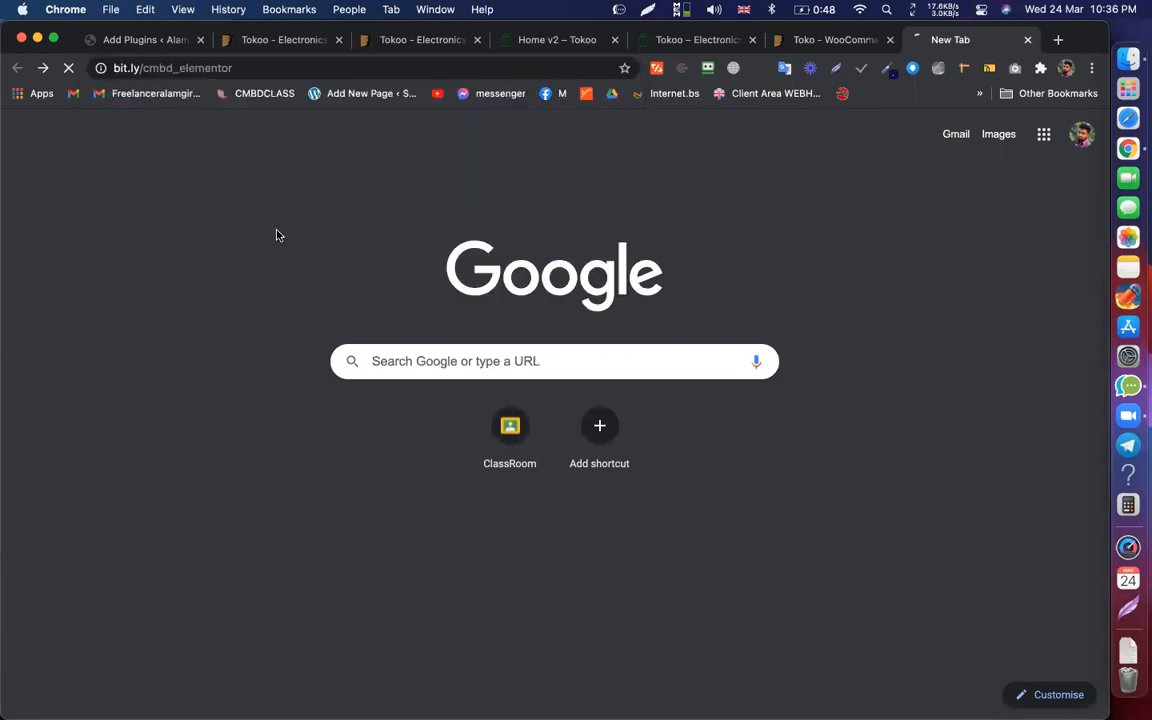
# Step: Turn on VPN protection and start a Standard Download of jet-elements.zip from MEGA
pyautogui.click(733, 68)
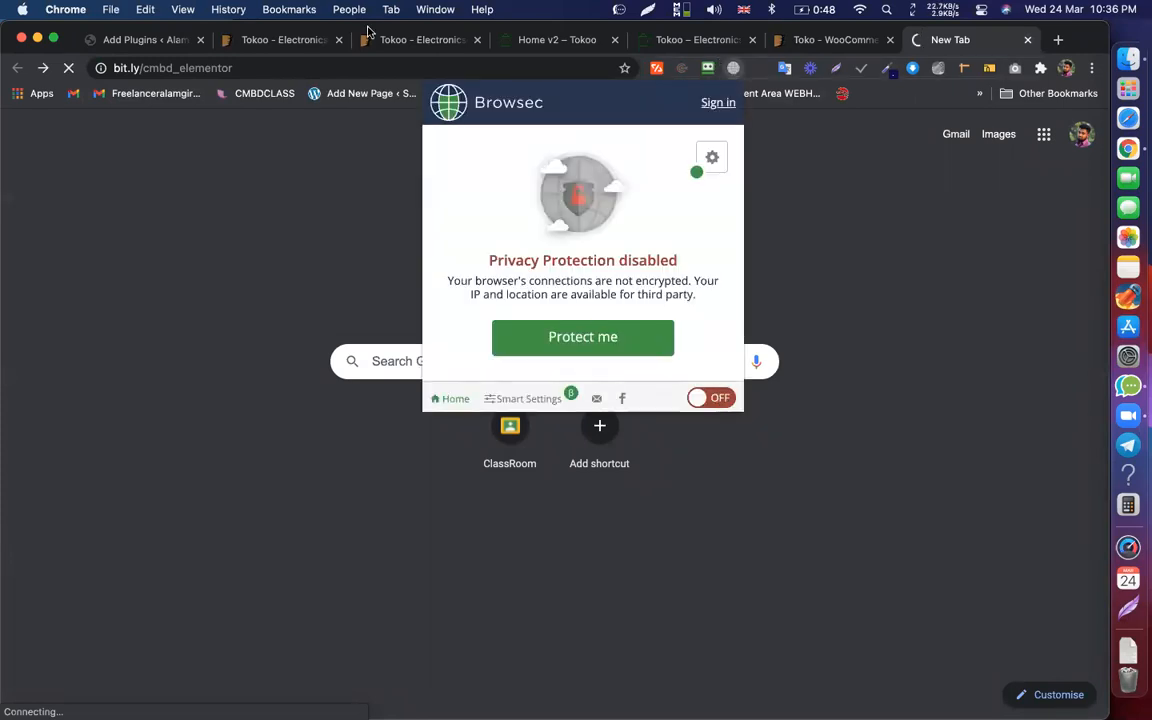
pyautogui.click(289, 60)
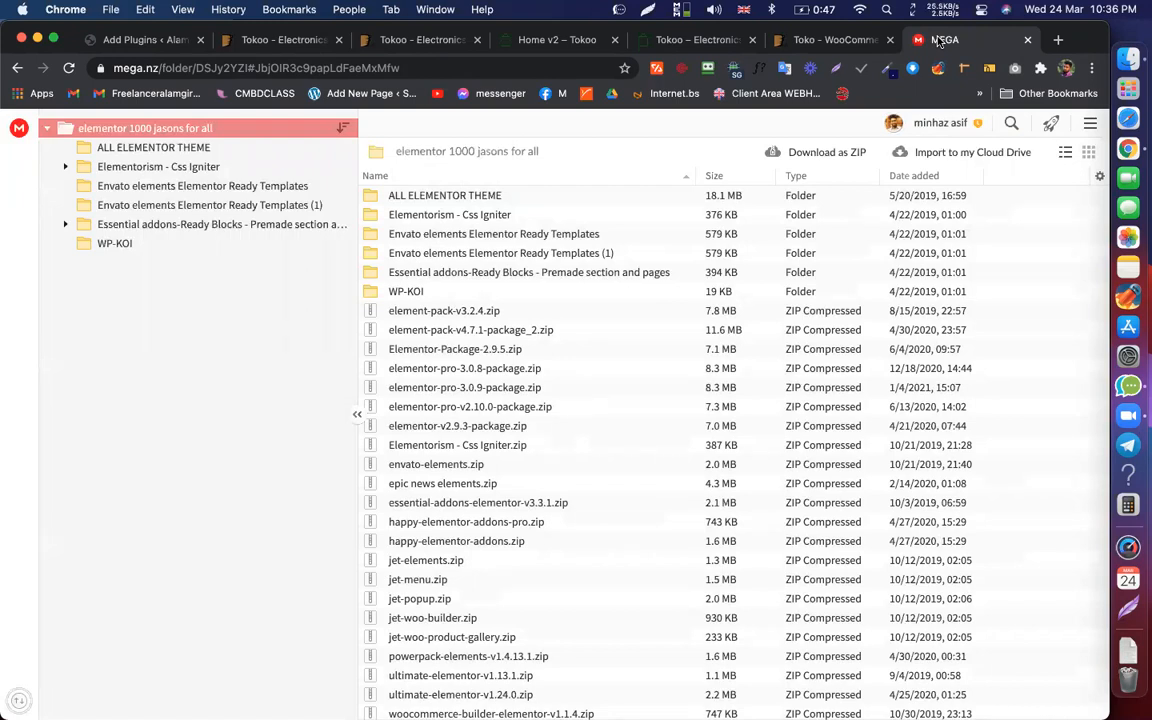
pyautogui.scroll(-1, 638, 373)
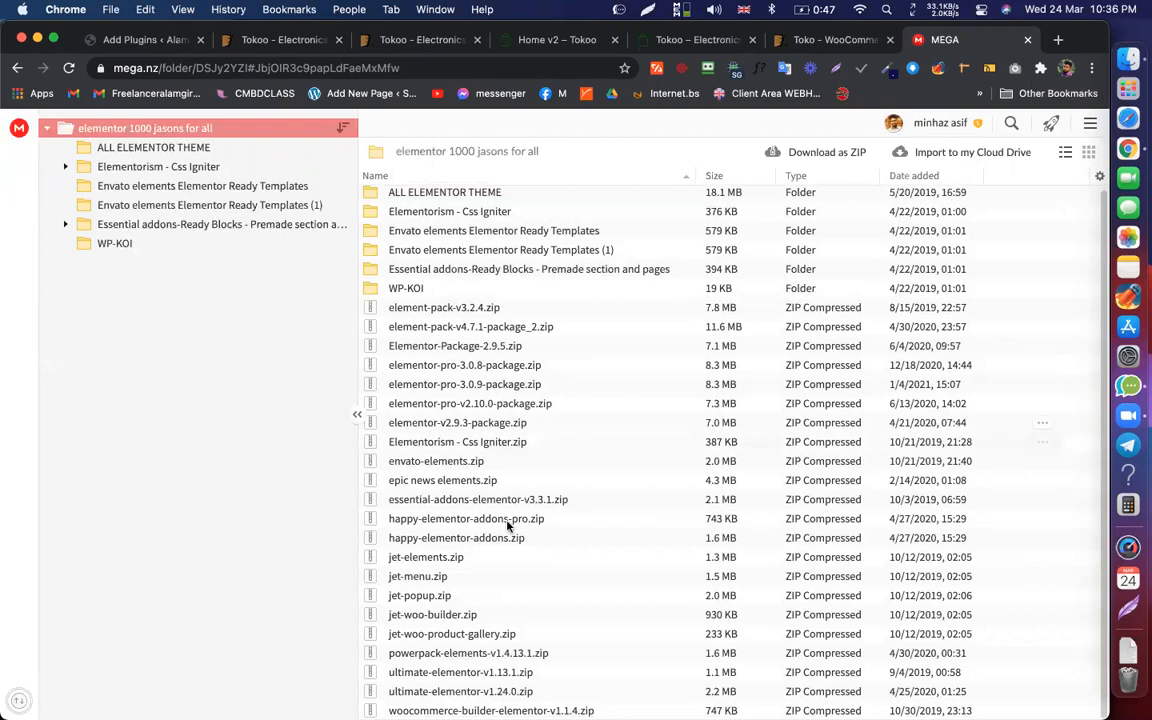
pyautogui.click(458, 555)
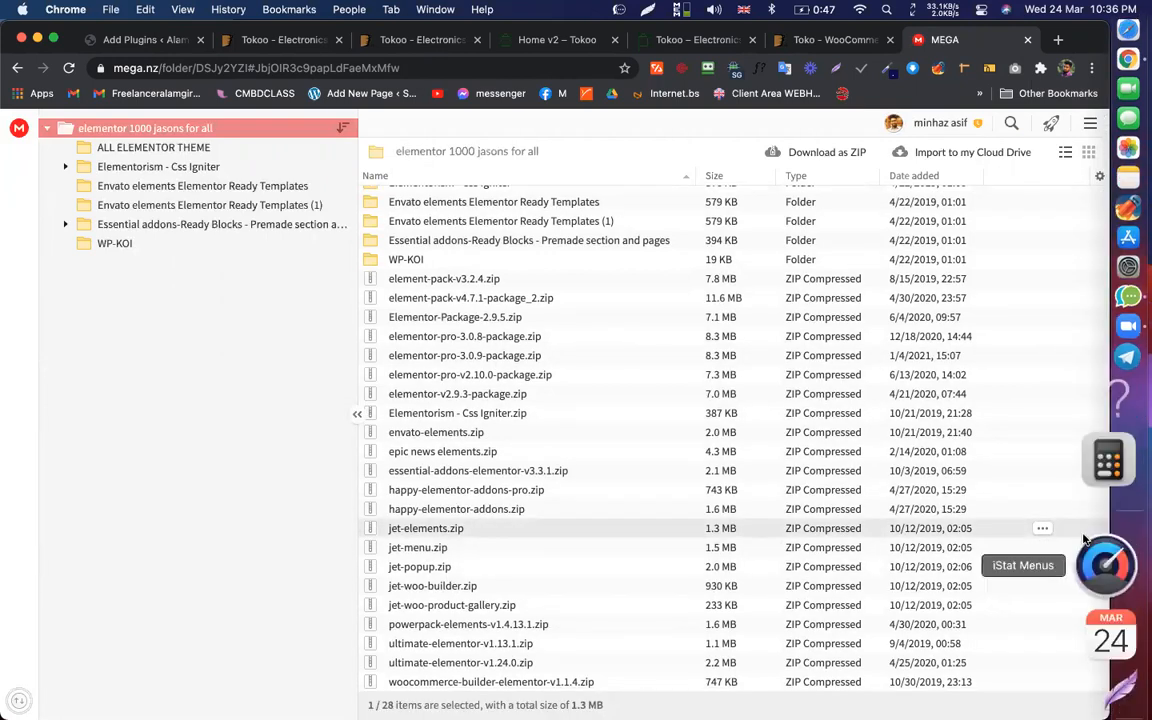
pyautogui.click(1042, 530)
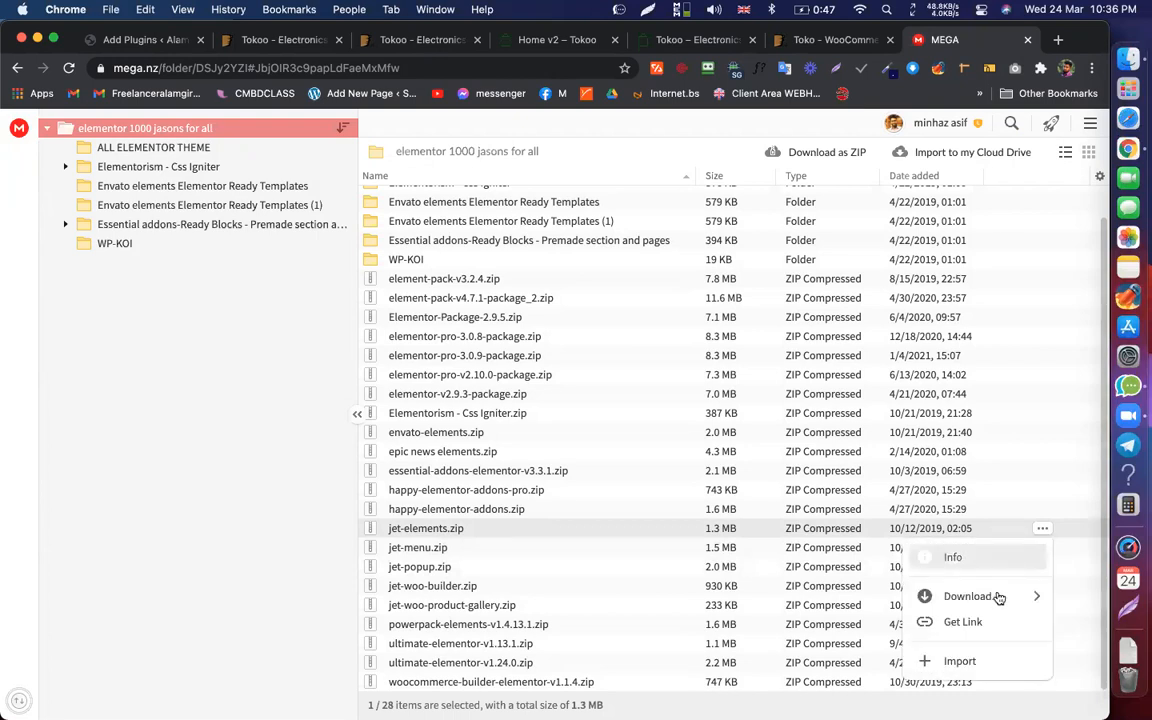
pyautogui.moveTo(998, 597)
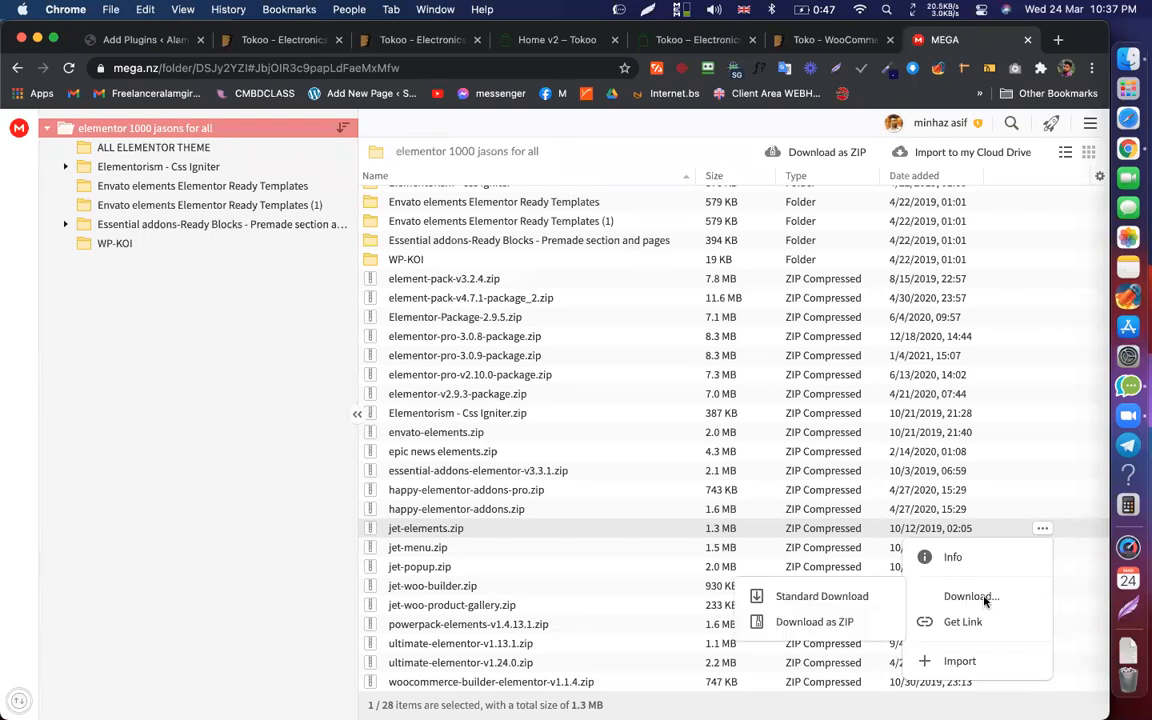
pyautogui.click(835, 594)
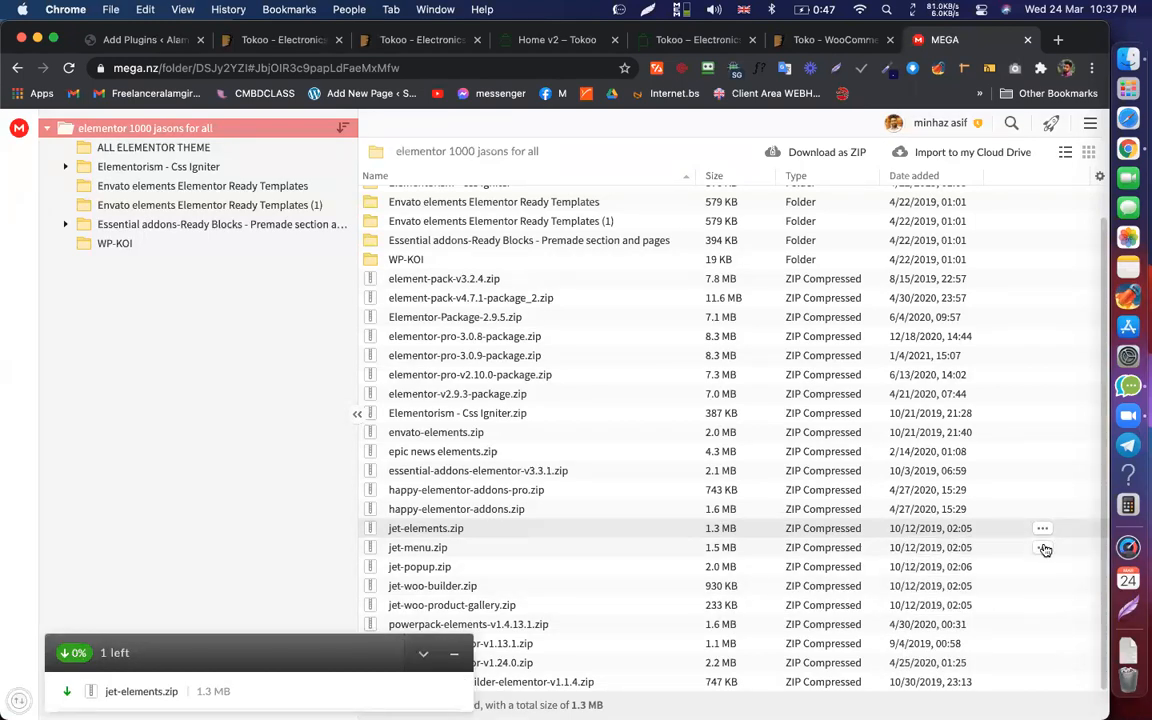
# Step: Start a Standard Download of jet-menu.zip, then return to the WordPress tabs
pyautogui.click(1042, 547)
pyautogui.moveTo(960, 615)
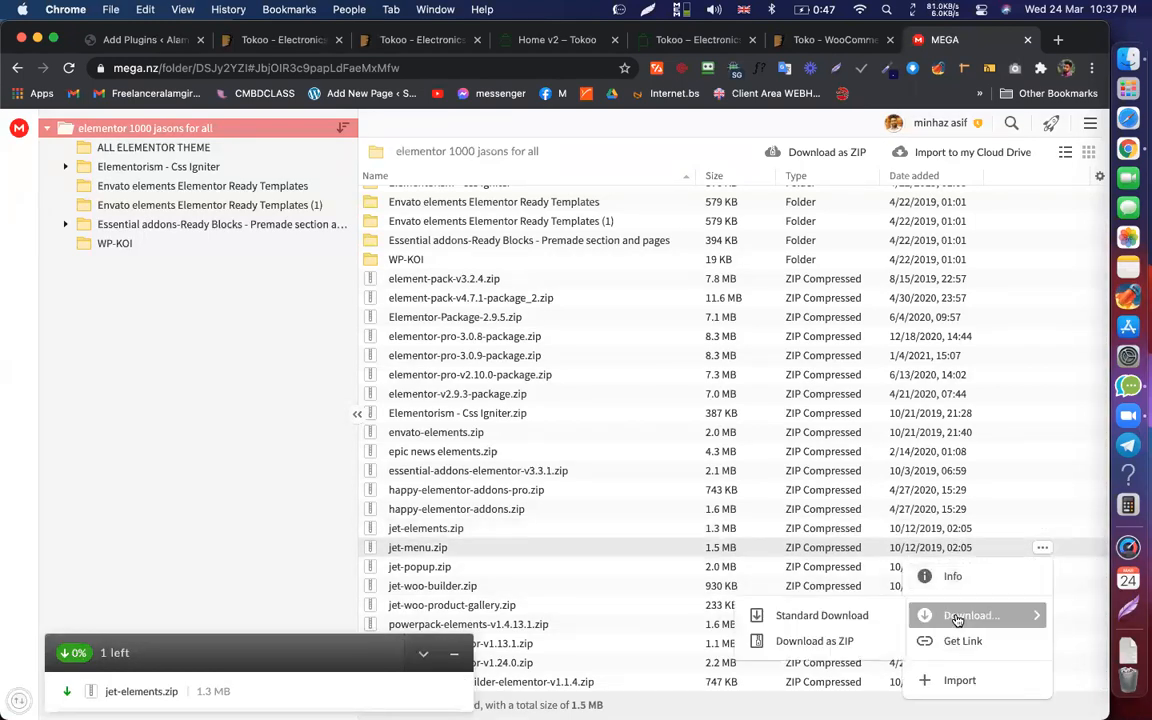
pyautogui.click(805, 614)
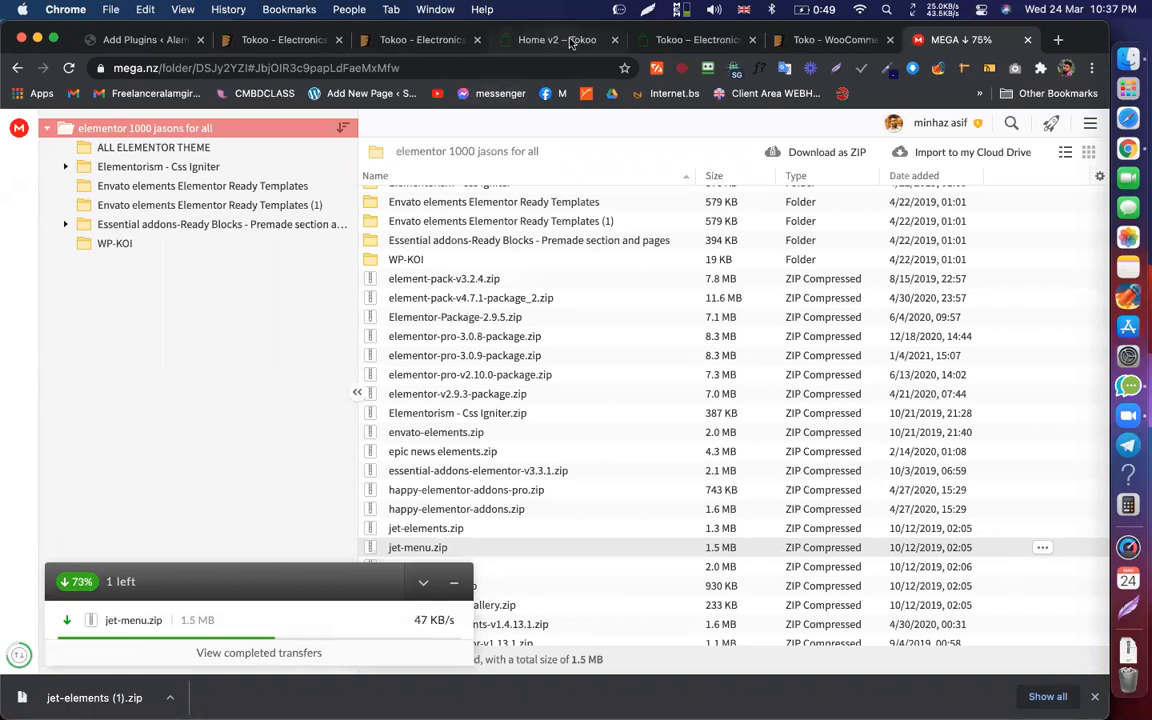
pyautogui.click(677, 40)
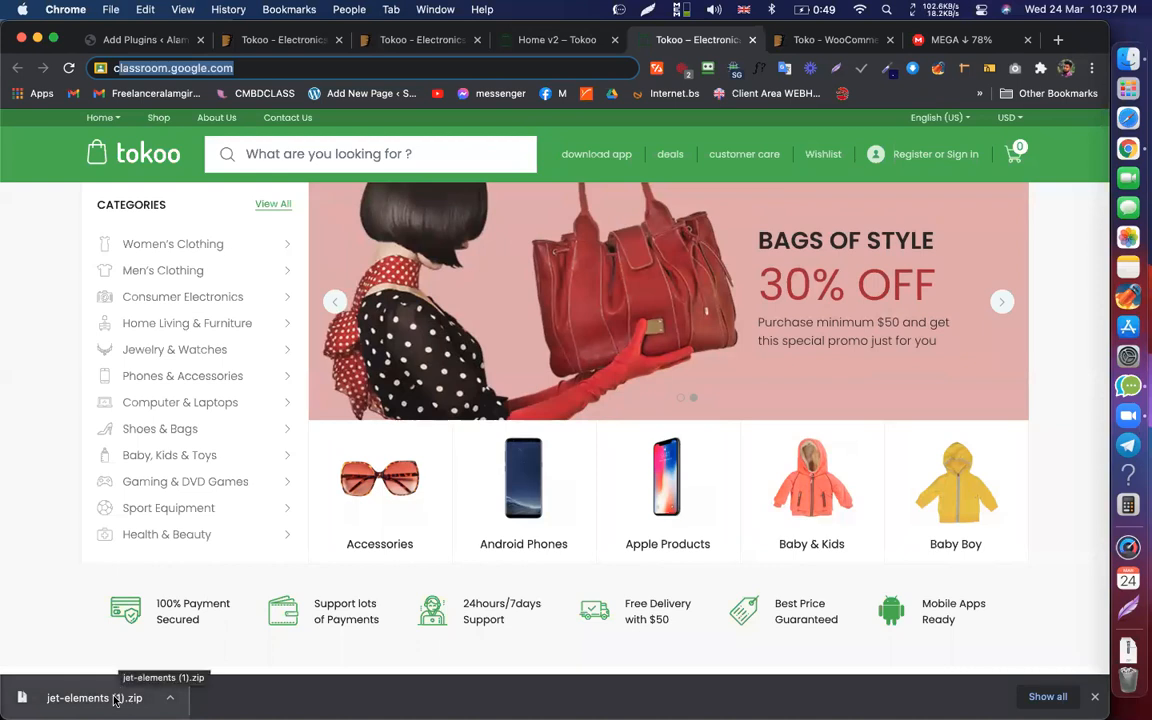
# Step: Drop jet-elements (1).zip onto the Add Plugins upload field and install it
pyautogui.click(175, 38)
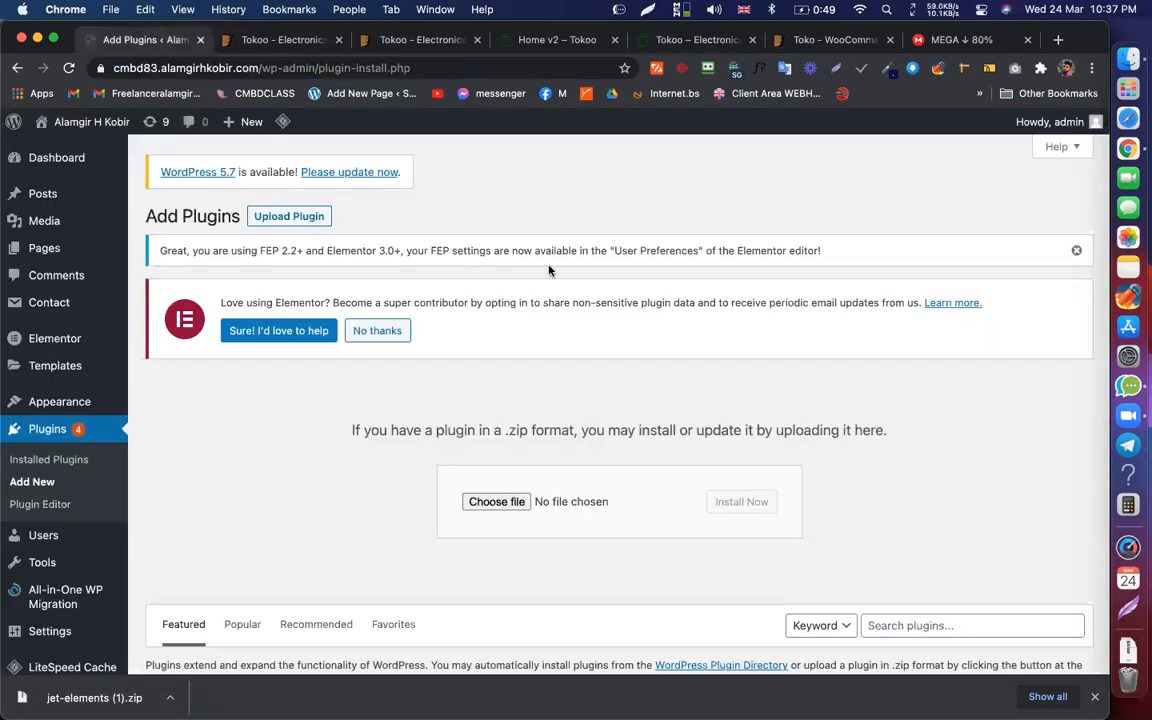
pyautogui.scroll(-2, 505, 420)
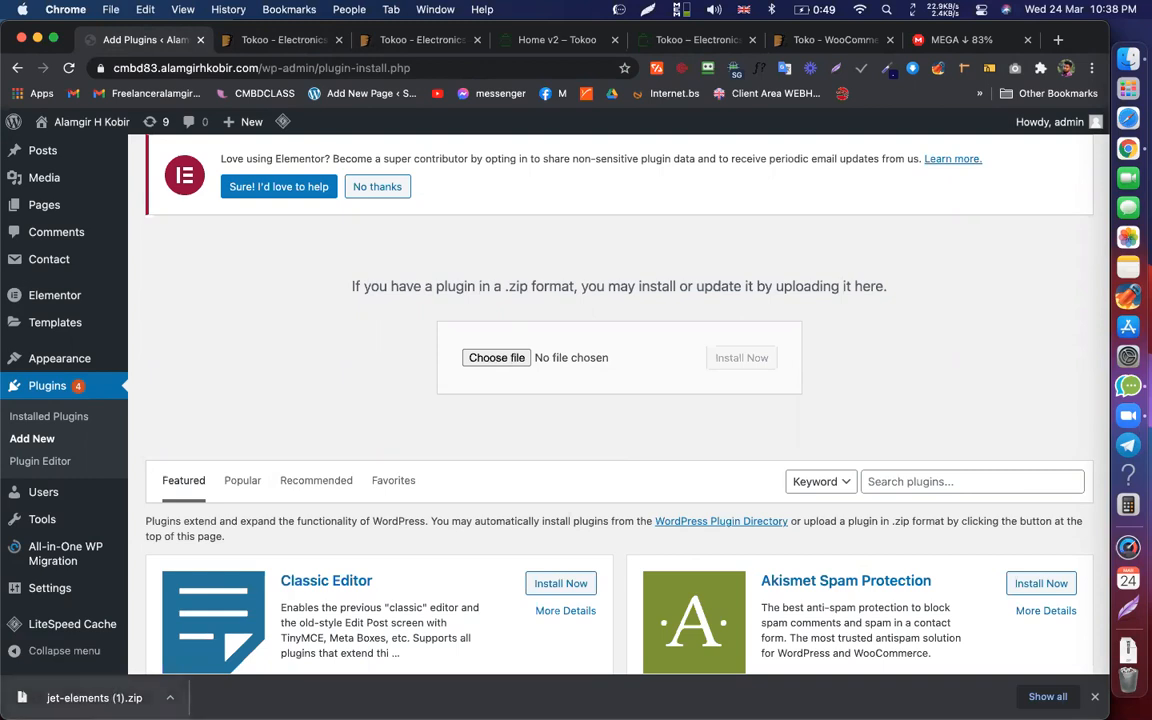
pyautogui.moveTo(114, 696); pyautogui.dragTo(514, 358)
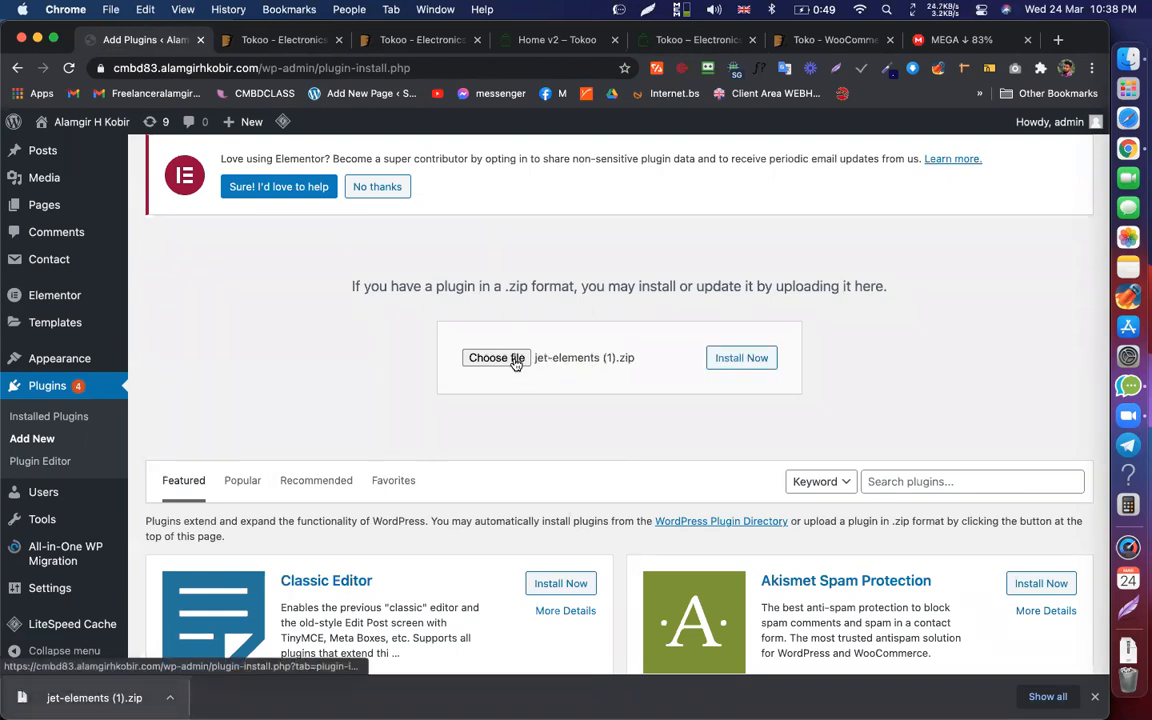
pyautogui.click(755, 357)
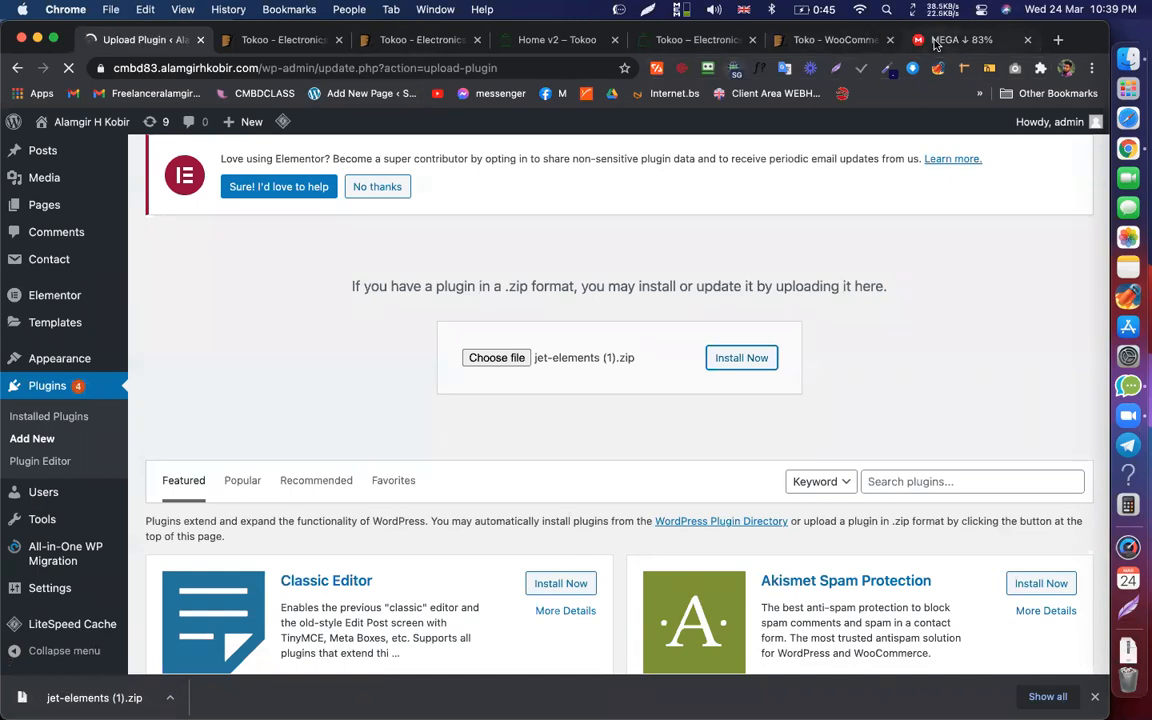
# Step: Turn off Browsec privacy protection
pyautogui.click(920, 42)
pyautogui.click(733, 68)
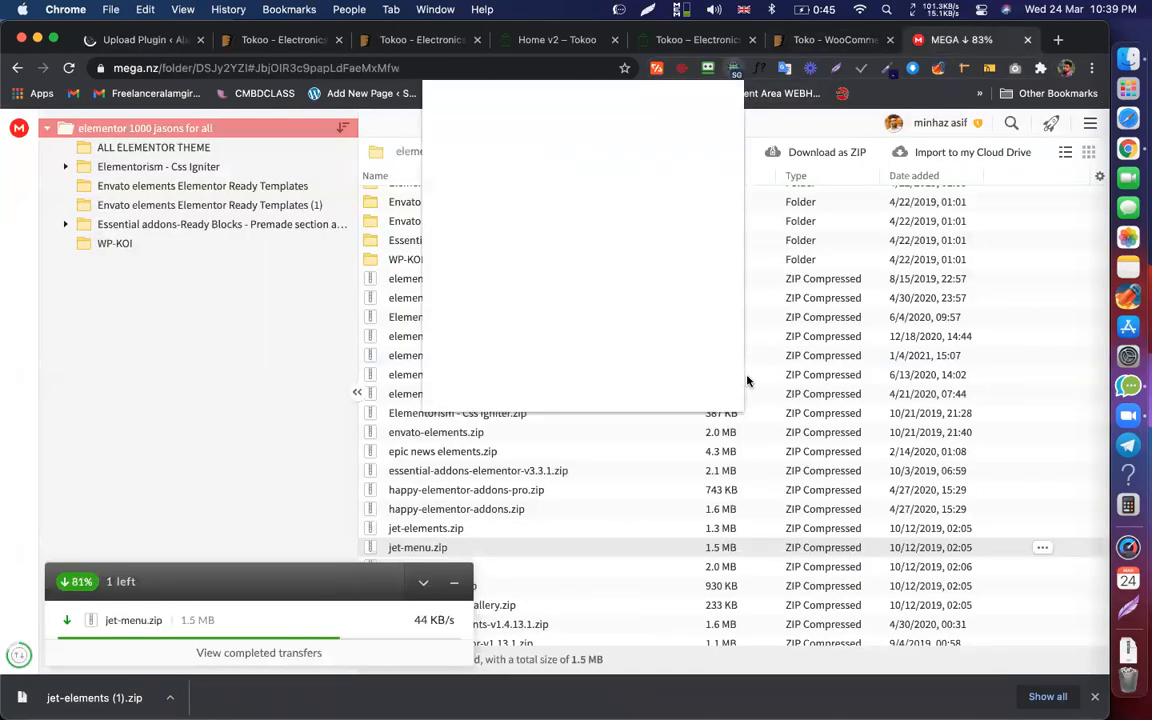
pyautogui.click(710, 397)
pyautogui.click(232, 394)
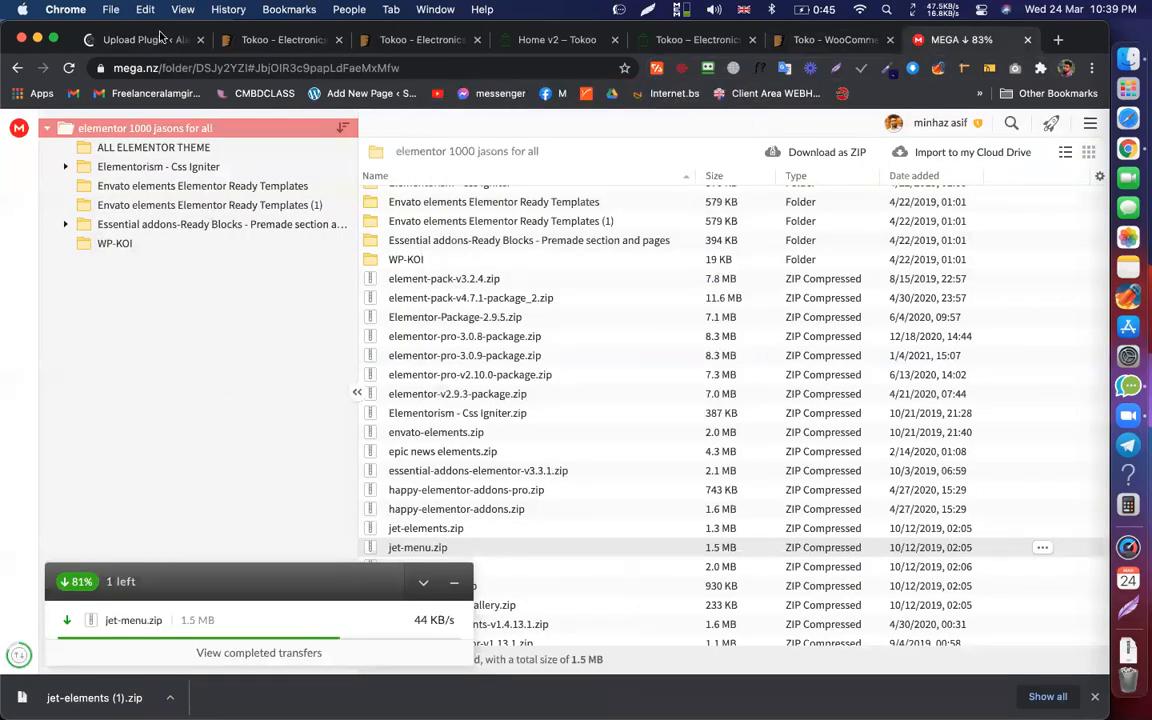
# Step: Activate the jet-elements plugin, then check the jet-menu.zip download in MEGA
pyautogui.click(125, 45)
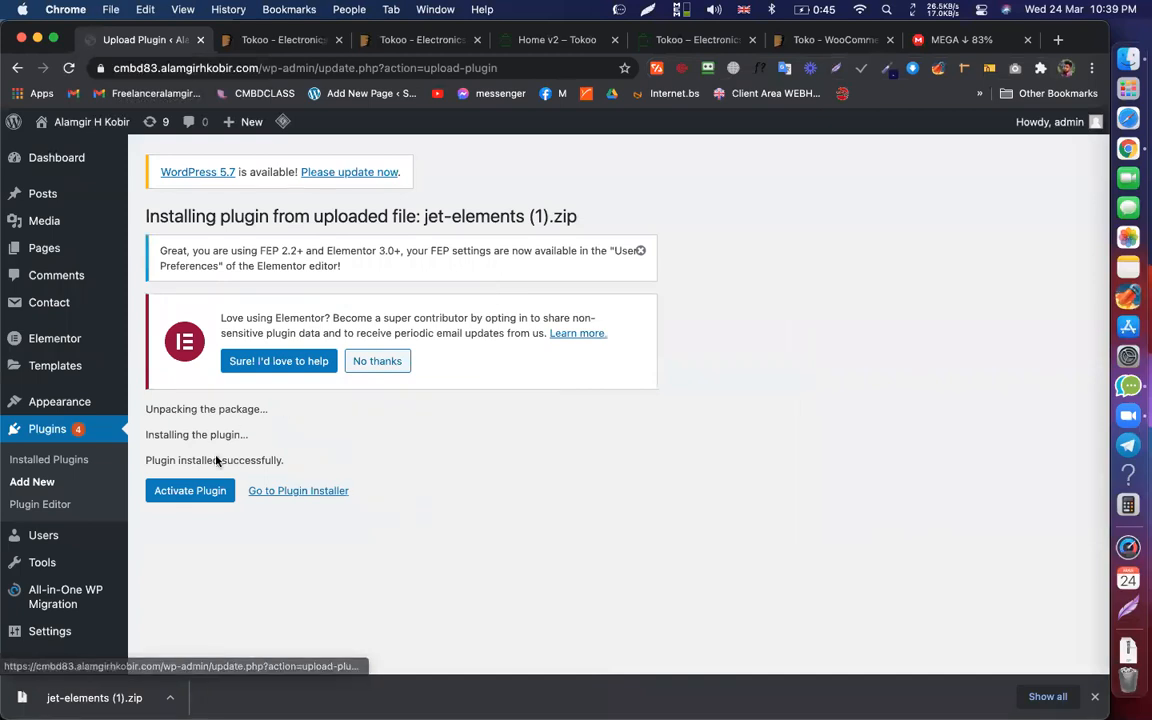
pyautogui.click(197, 492)
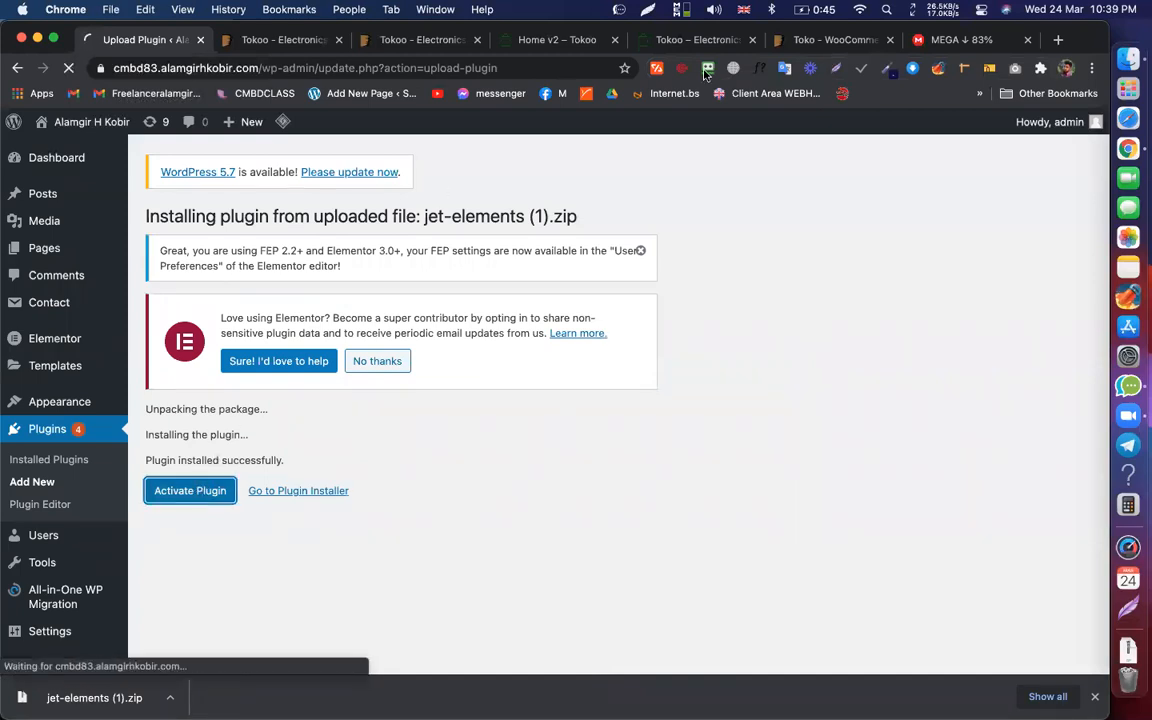
pyautogui.click(950, 39)
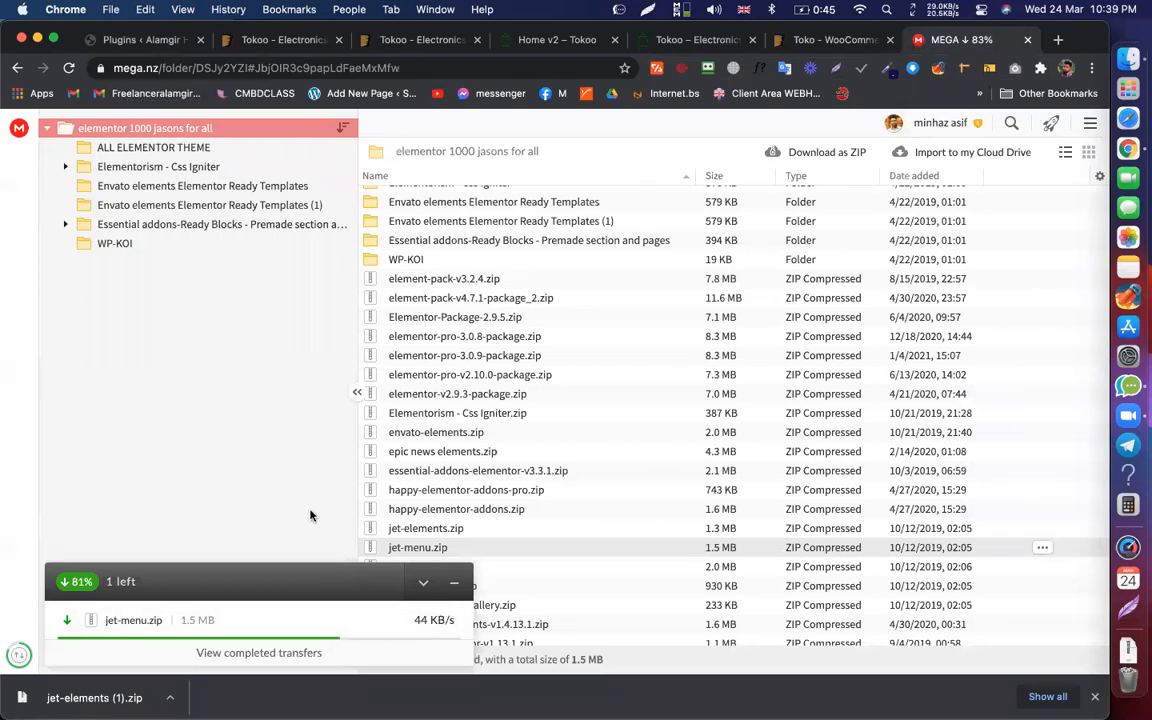
# Step: Check and close the jet-menu.zip download options while the download continues toward completion
pyautogui.click(1042, 552)
pyautogui.moveTo(915, 456)
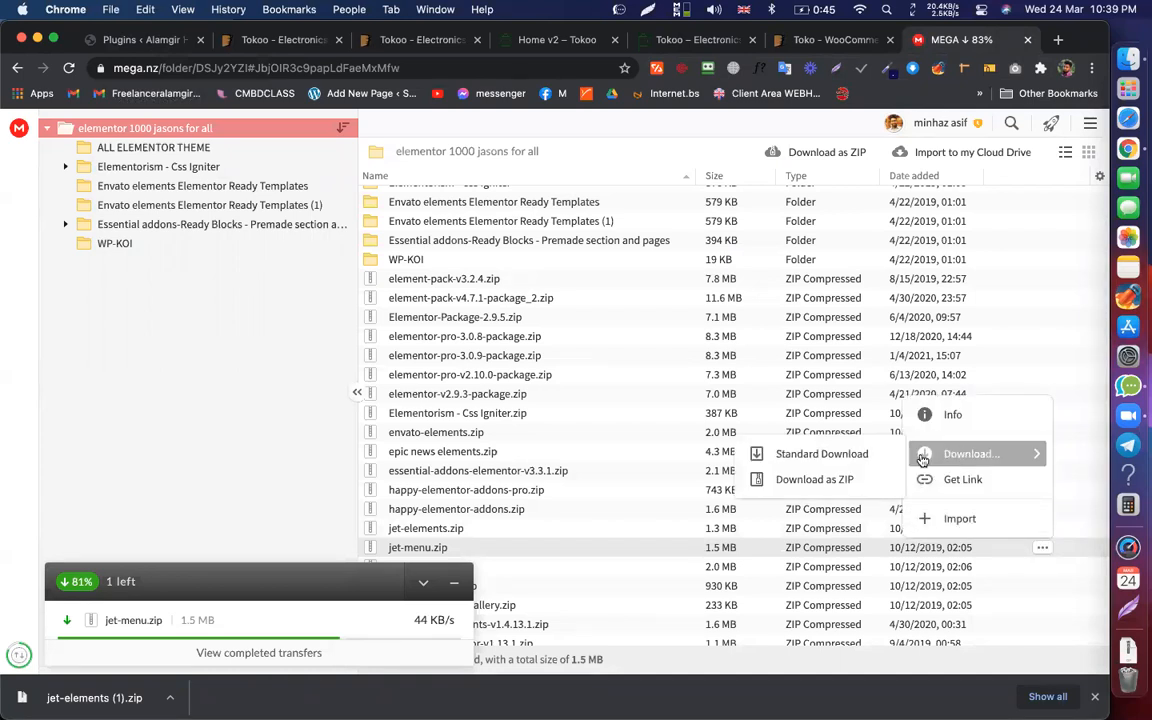
pyautogui.click(788, 454)
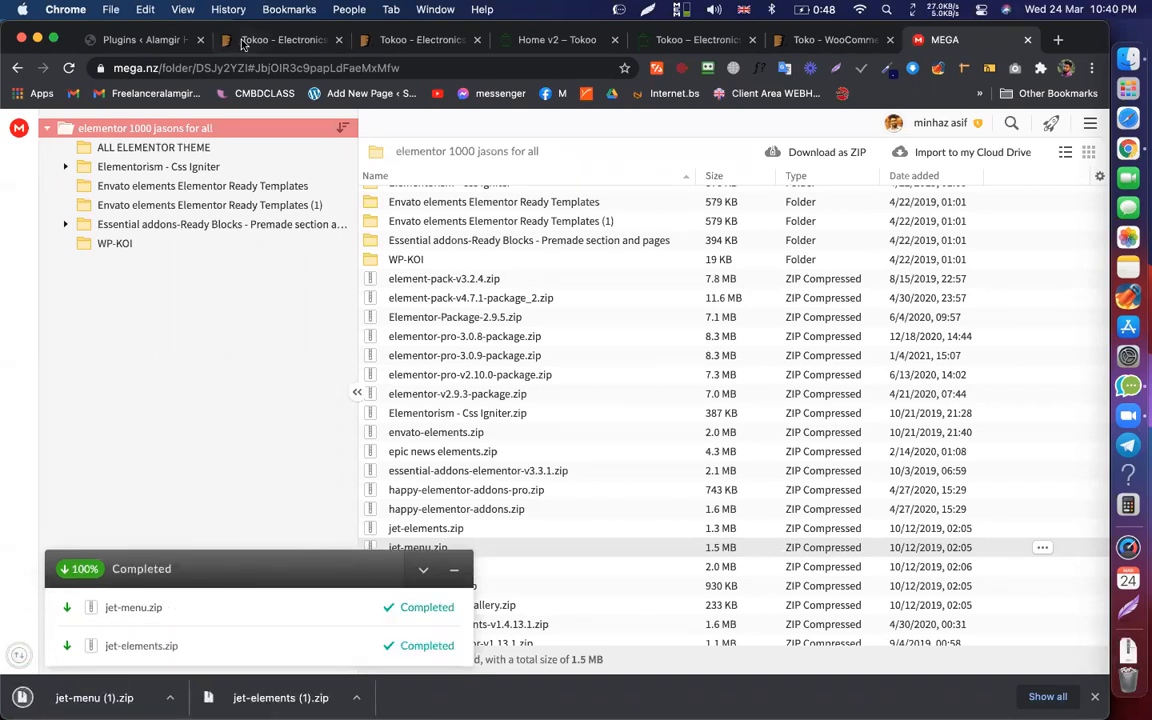
# Step: Upload jet-menu (1).zip as a new plugin, install it and activate it
pyautogui.click(145, 40)
pyautogui.click(241, 217)
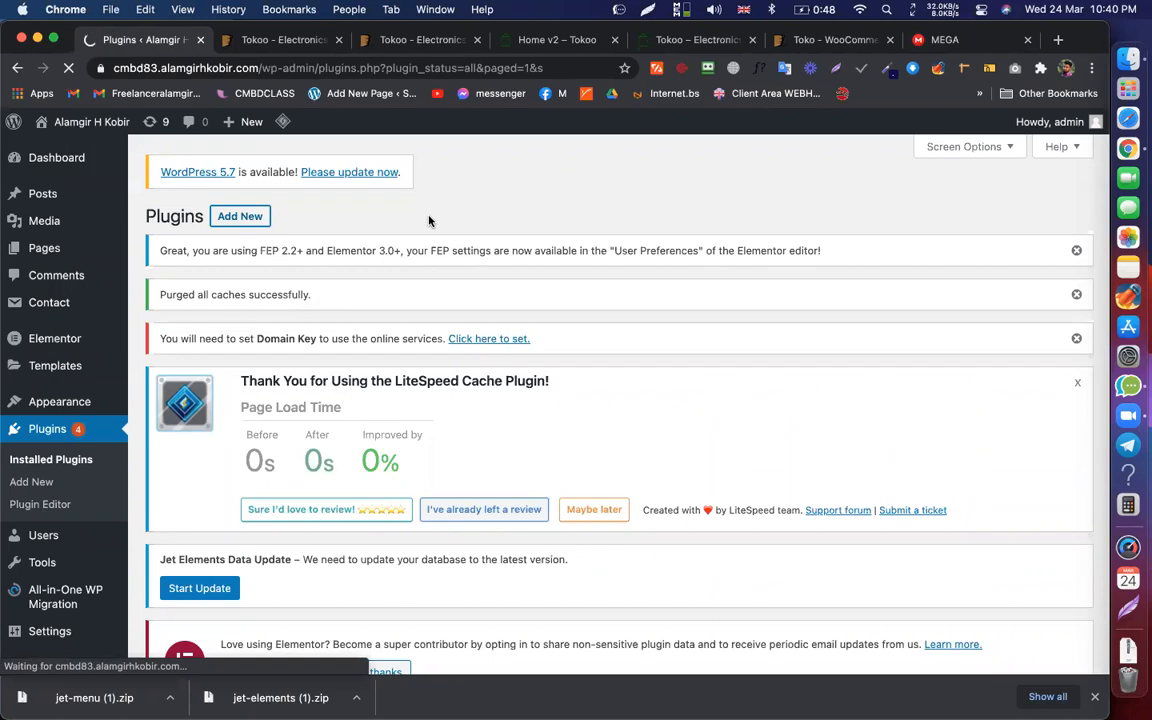
pyautogui.click(300, 218)
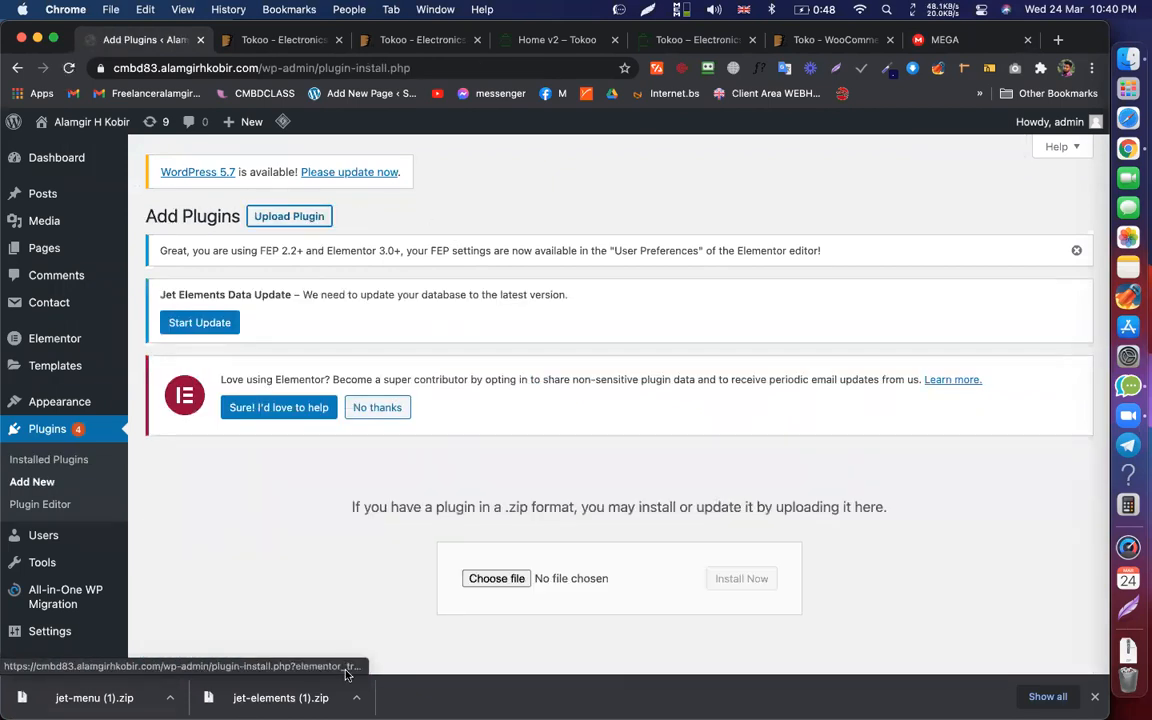
pyautogui.moveTo(94, 697); pyautogui.dragTo(507, 582)
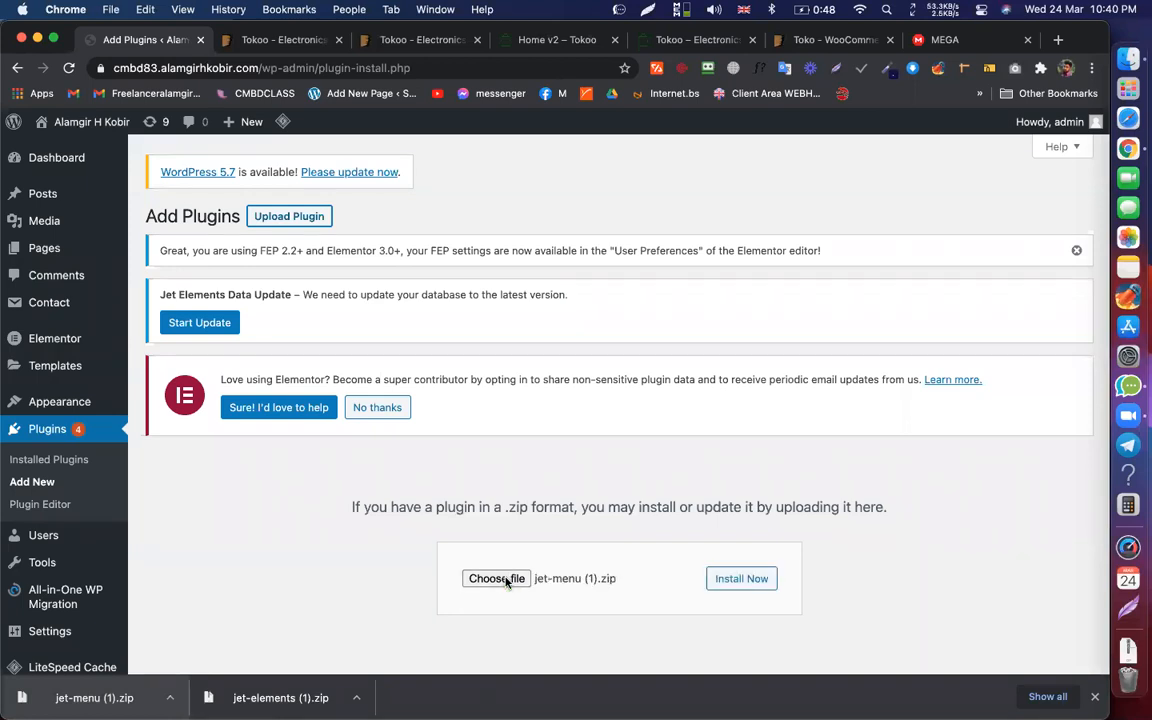
pyautogui.click(743, 580)
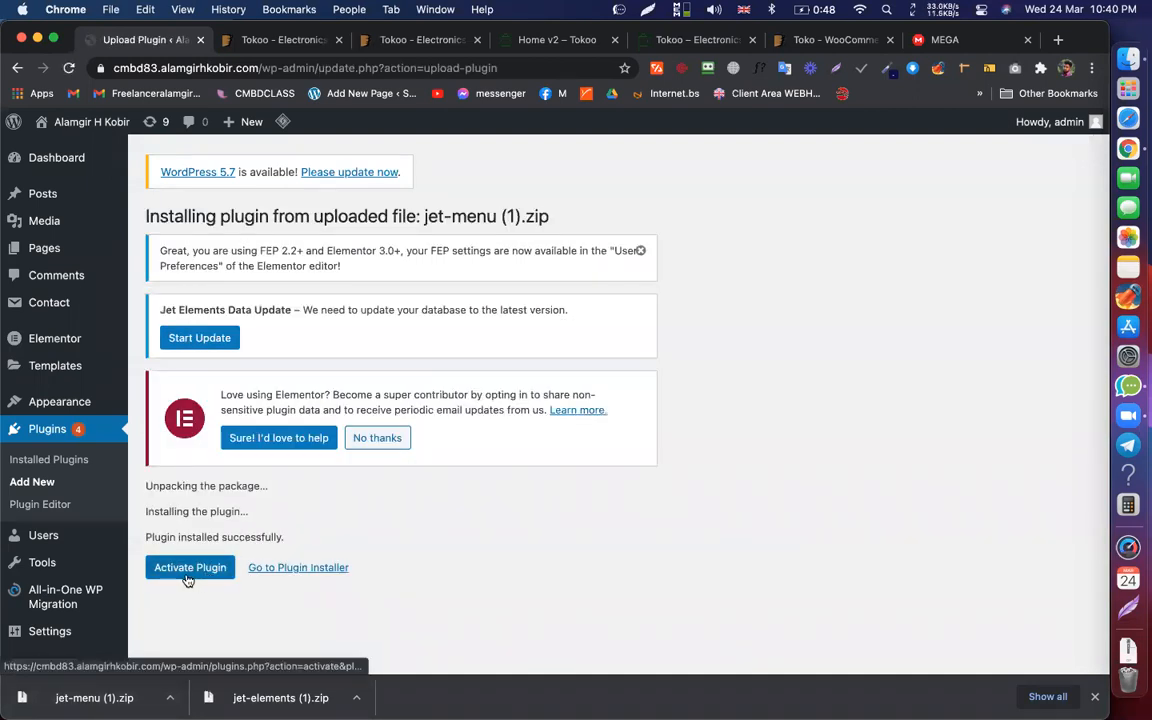
pyautogui.click(190, 569)
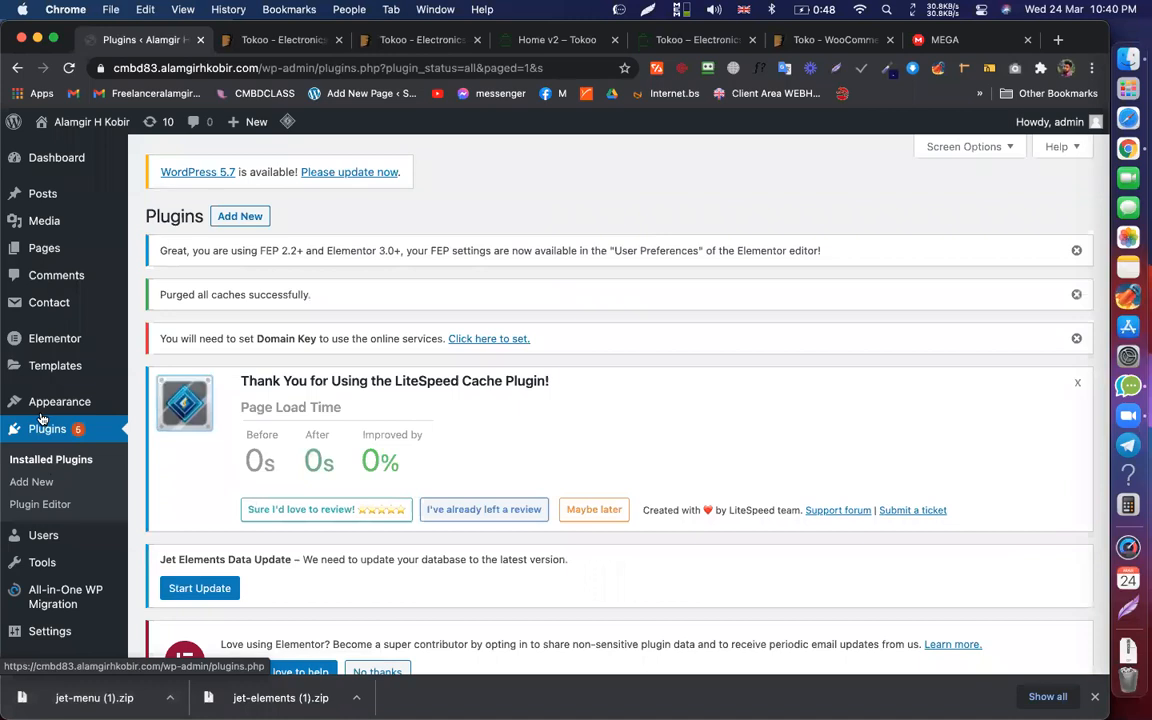
pyautogui.moveTo(71, 345)
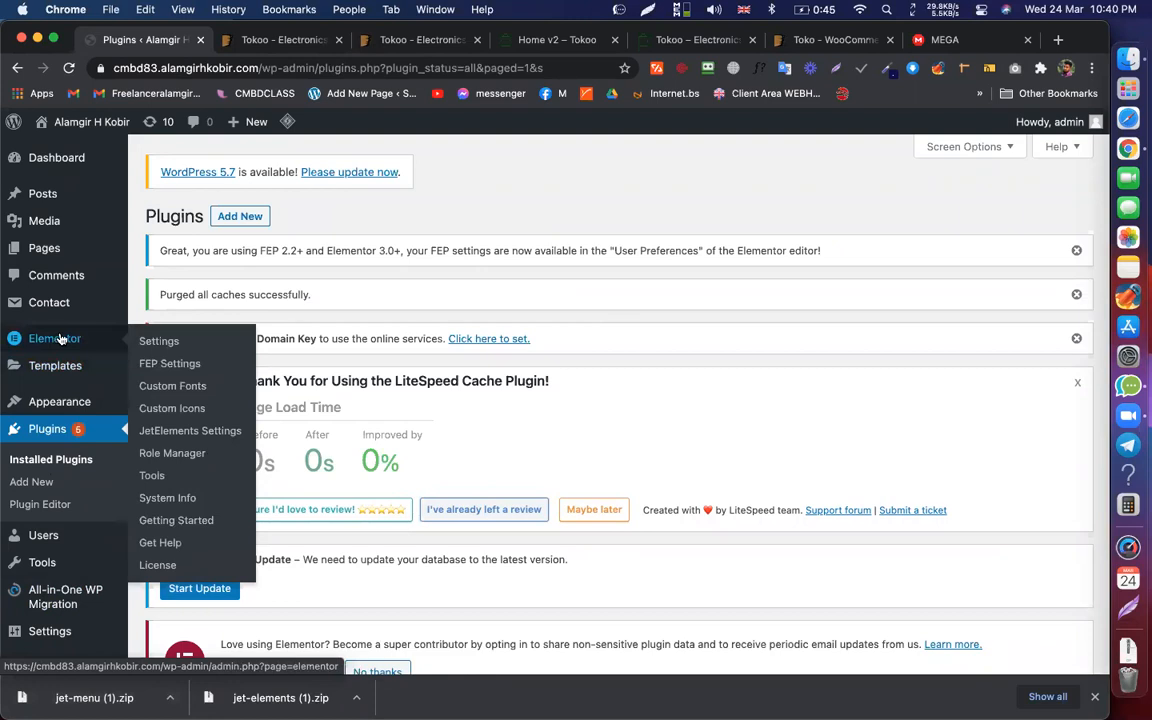
# Step: Open JetElements Settings and review the Google Map, Mailing List, Instagram and Weather options
pyautogui.click(181, 430)
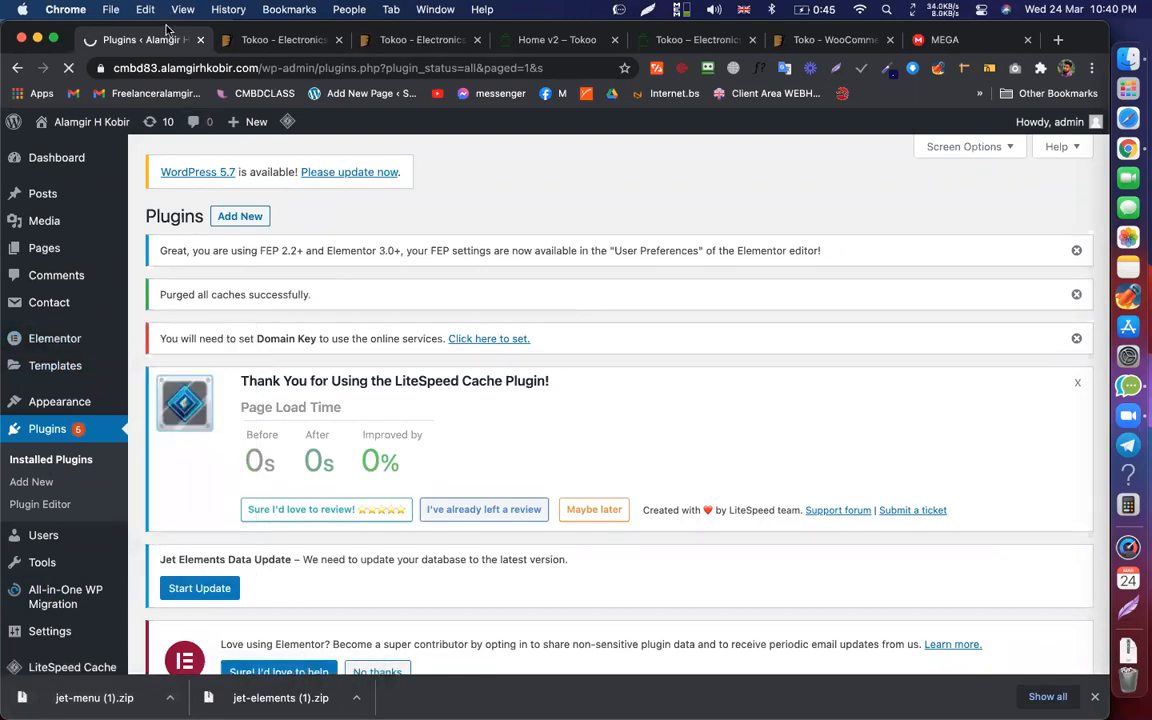
pyautogui.scroll(-5, 445, 332)
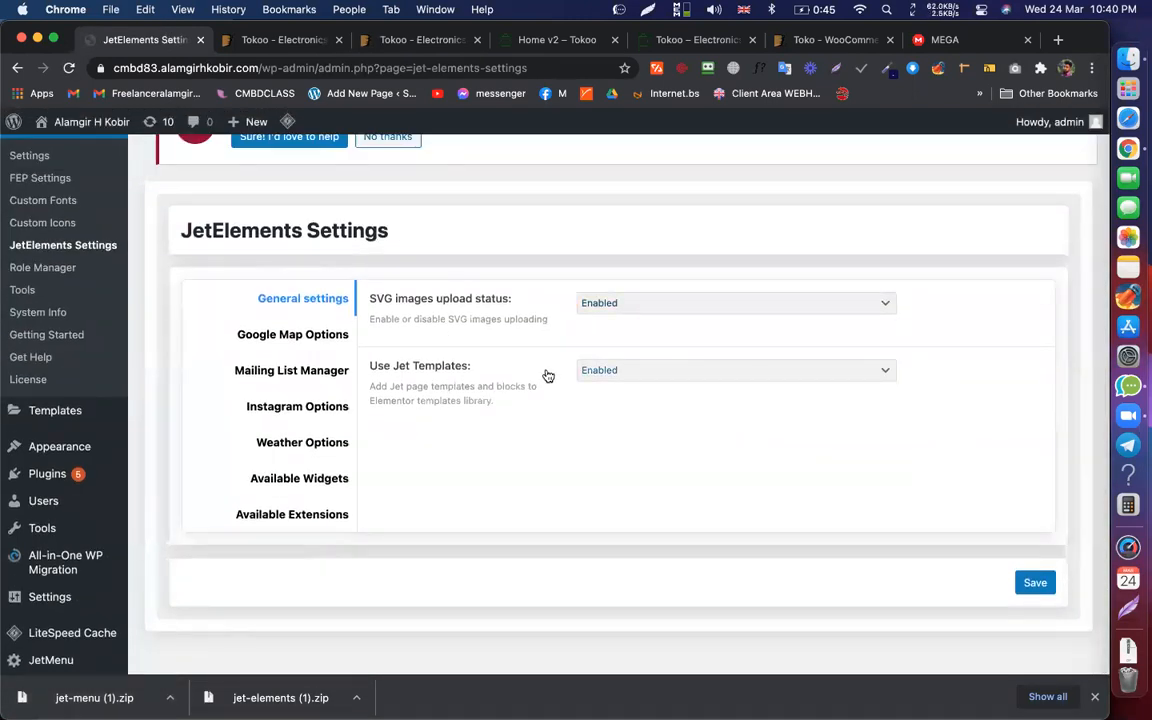
pyautogui.click(280, 340)
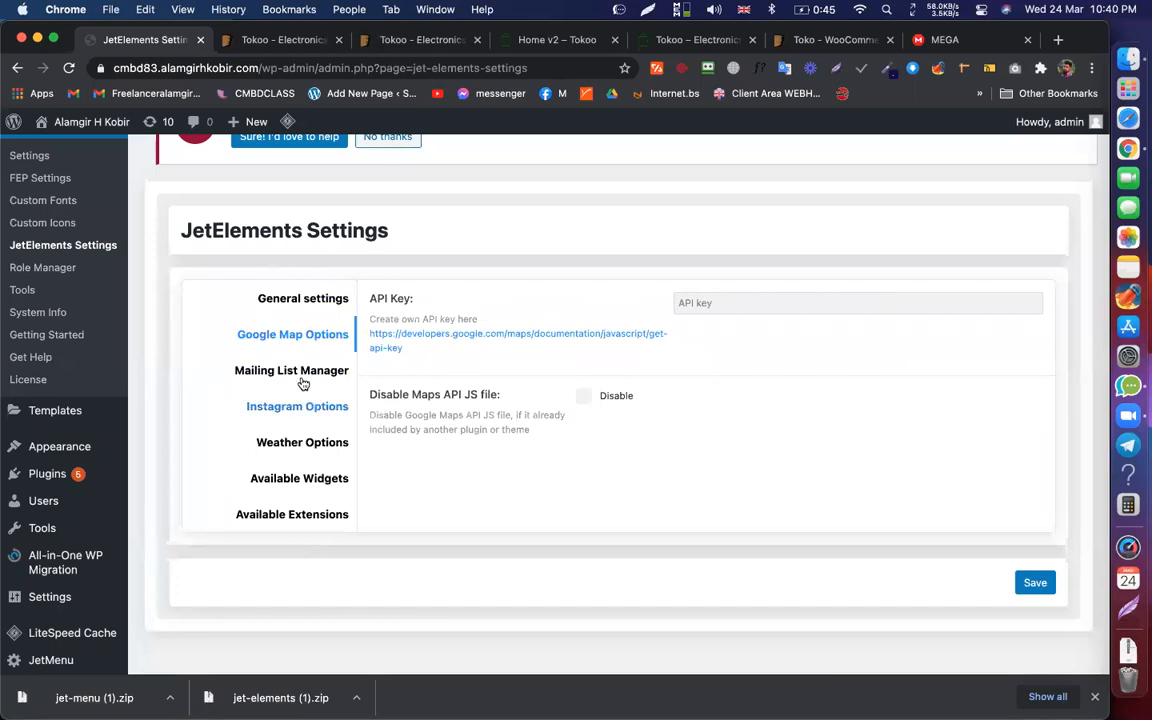
pyautogui.click(300, 377)
pyautogui.click(318, 407)
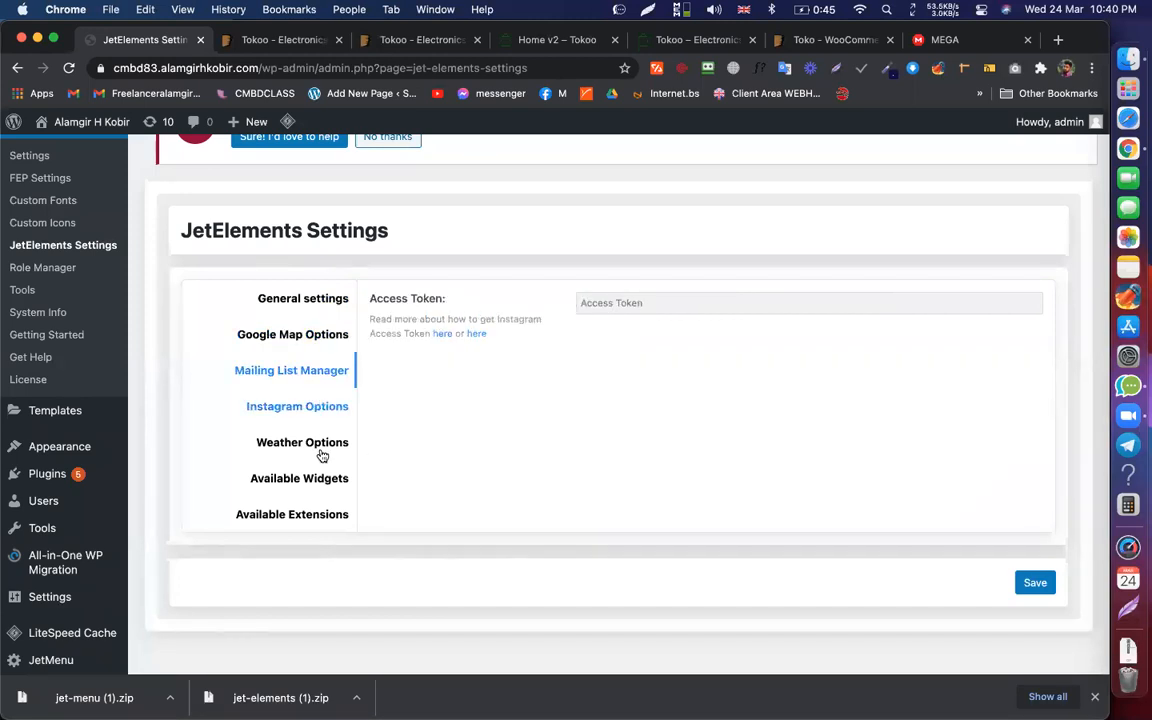
pyautogui.click(321, 459)
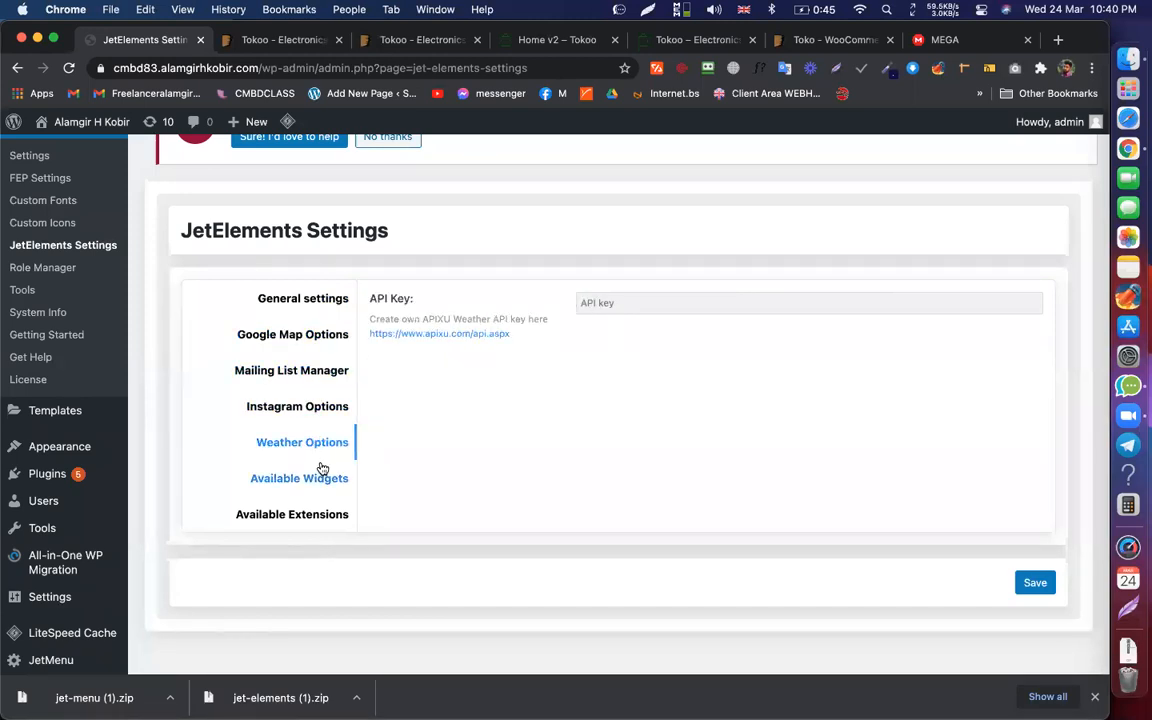
# Step: Review the Available Widgets and Extensions lists, confirming every widget is enabled
pyautogui.click(322, 468)
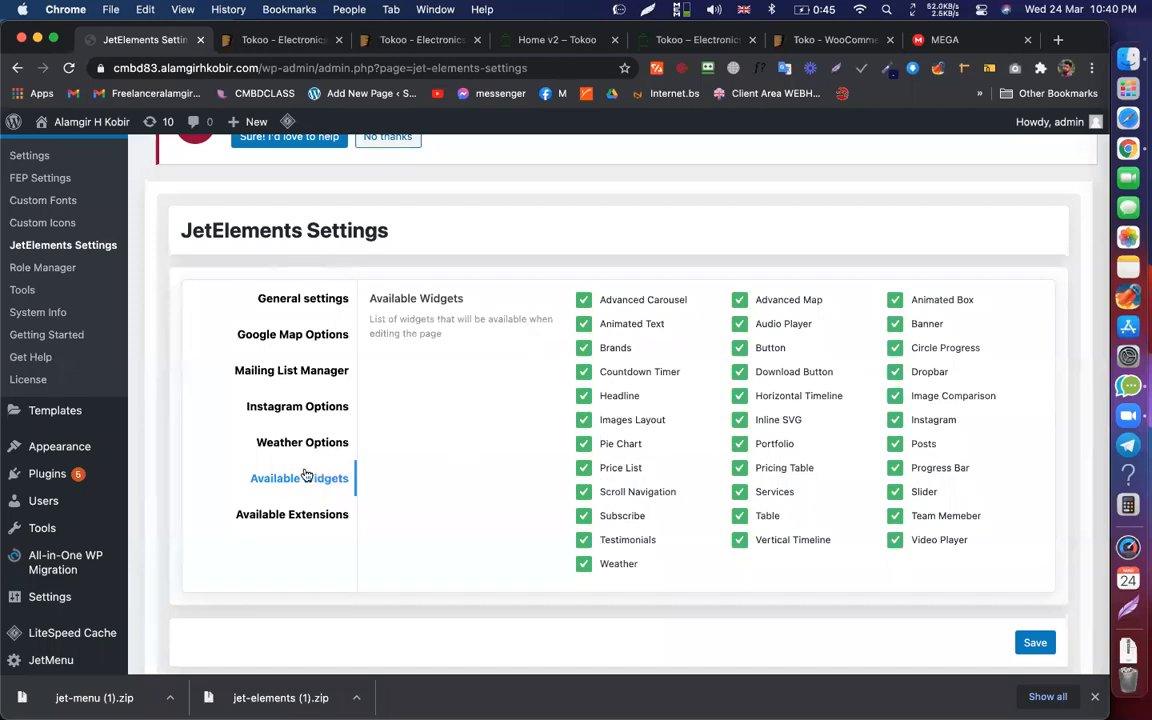
pyautogui.click(276, 514)
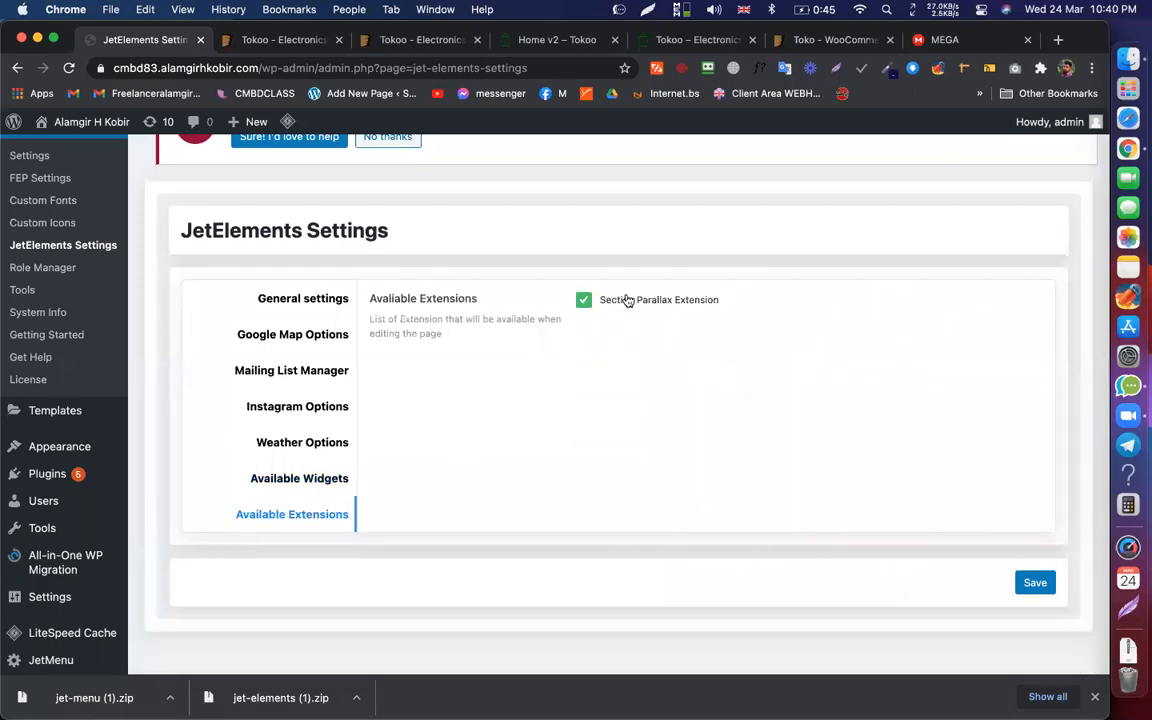
pyautogui.click(303, 478)
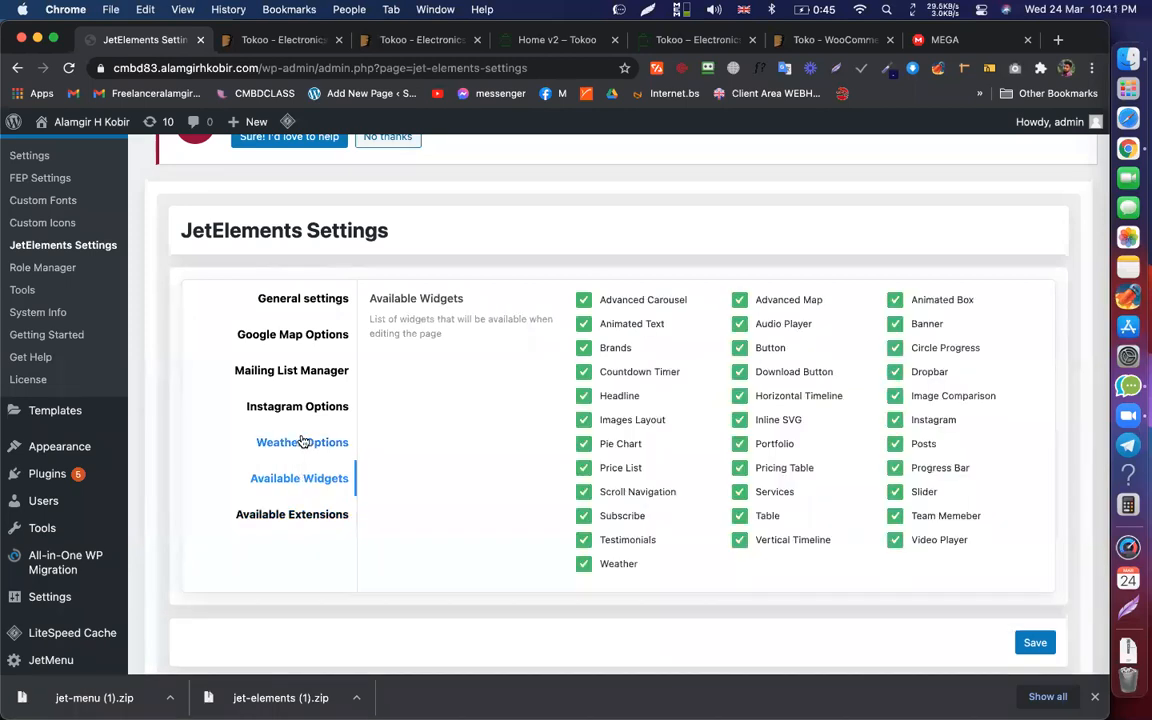
pyautogui.scroll(-2, 303, 443)
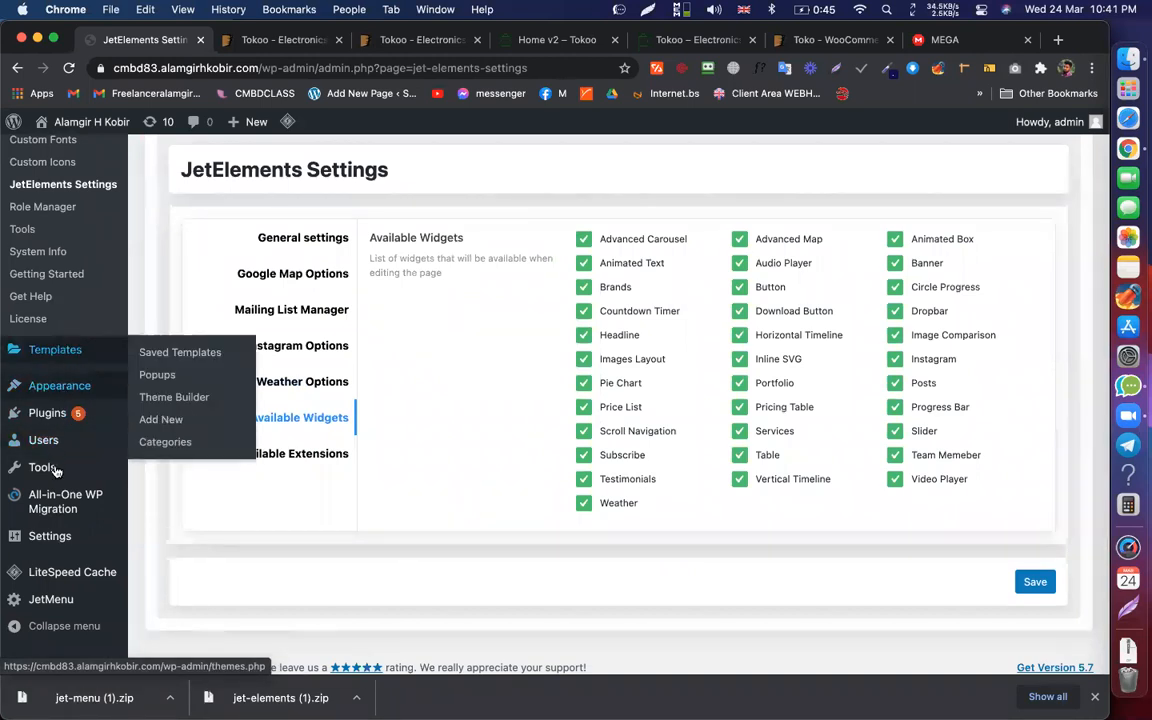
pyautogui.scroll(-1, 40, 490)
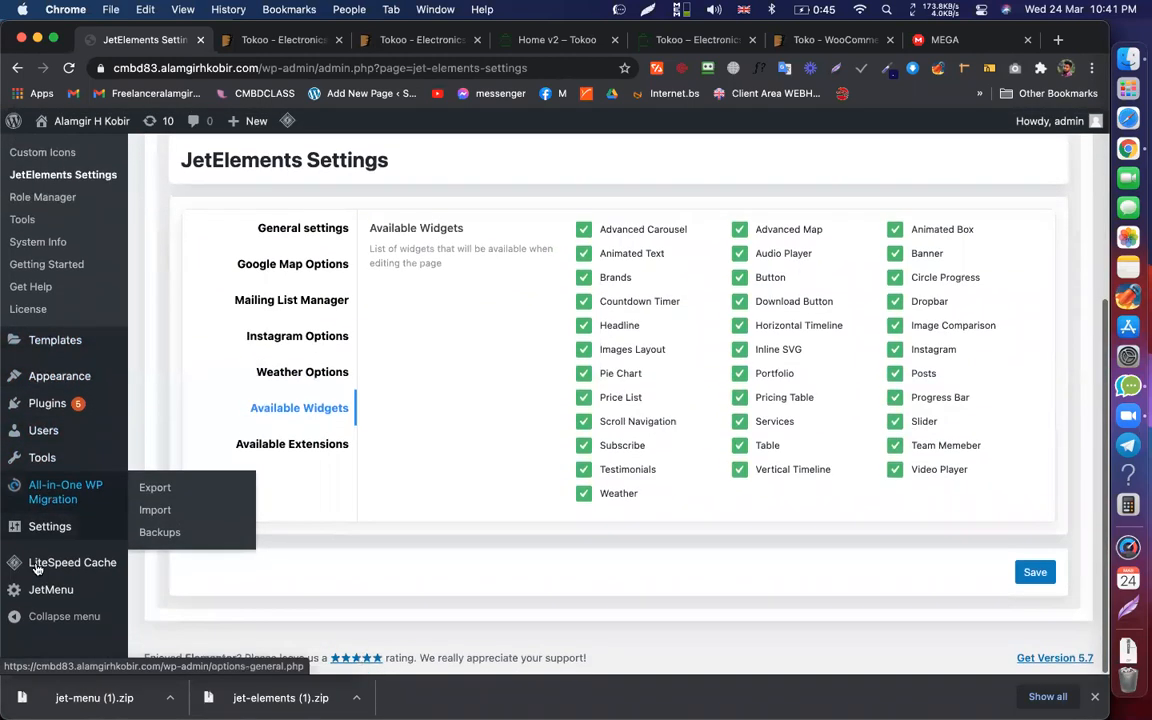
pyautogui.scroll(5, 40, 450)
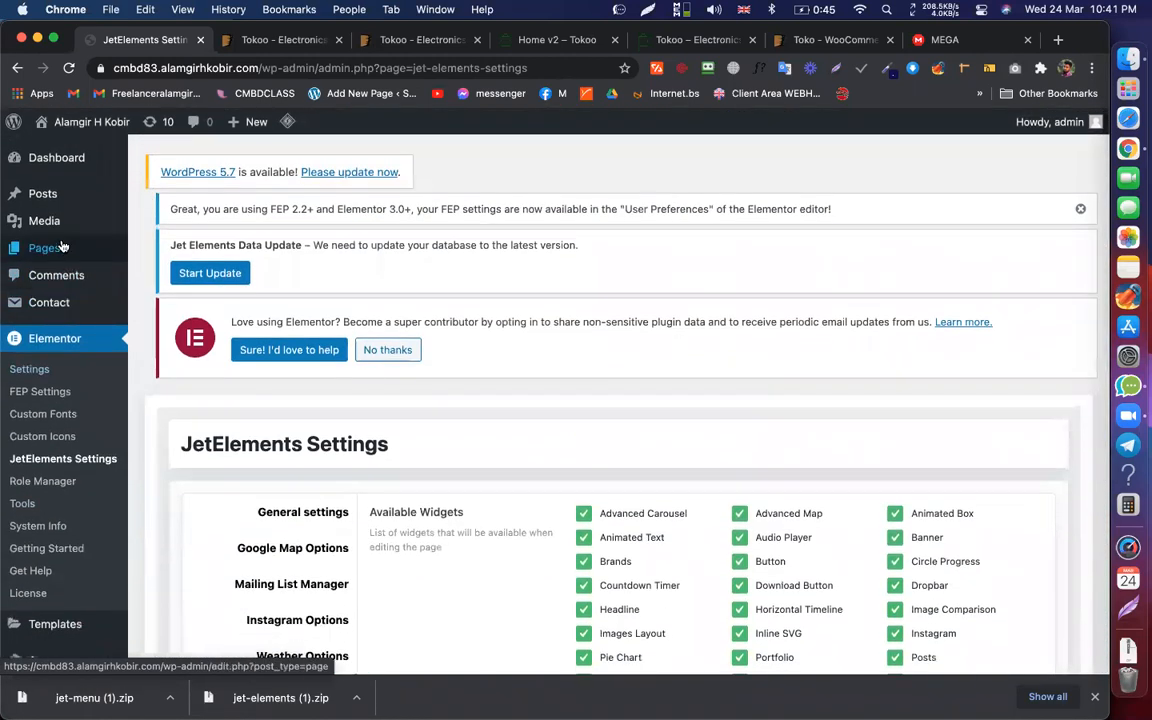
# Step: Open Elementor's Theme Builder from Templates and filter it to Header templates
pyautogui.click(56, 249)
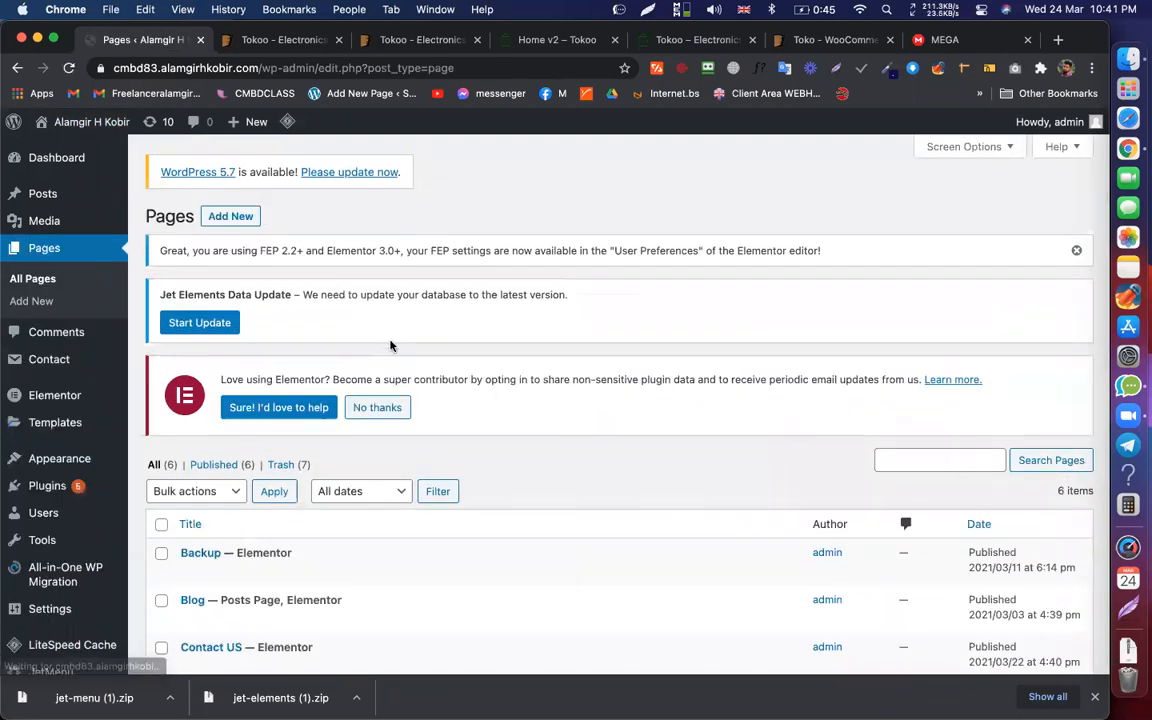
pyautogui.scroll(-5, 391, 342)
pyautogui.moveTo(55, 365)
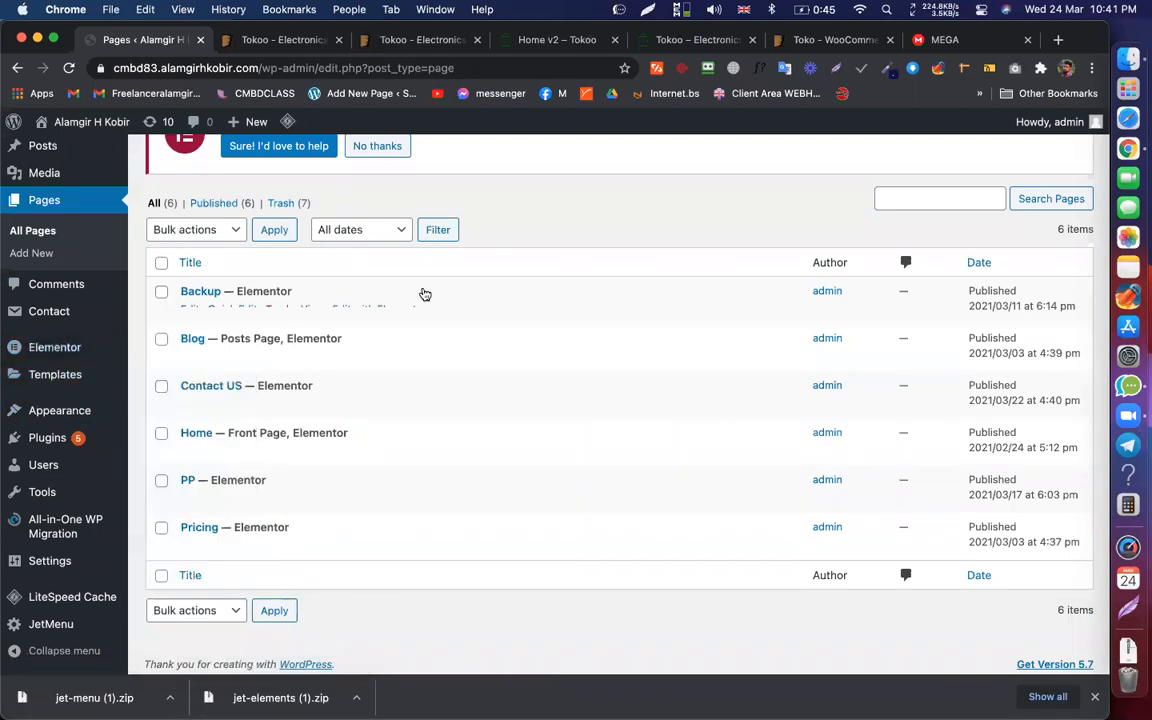
pyautogui.scroll(5, 424, 290)
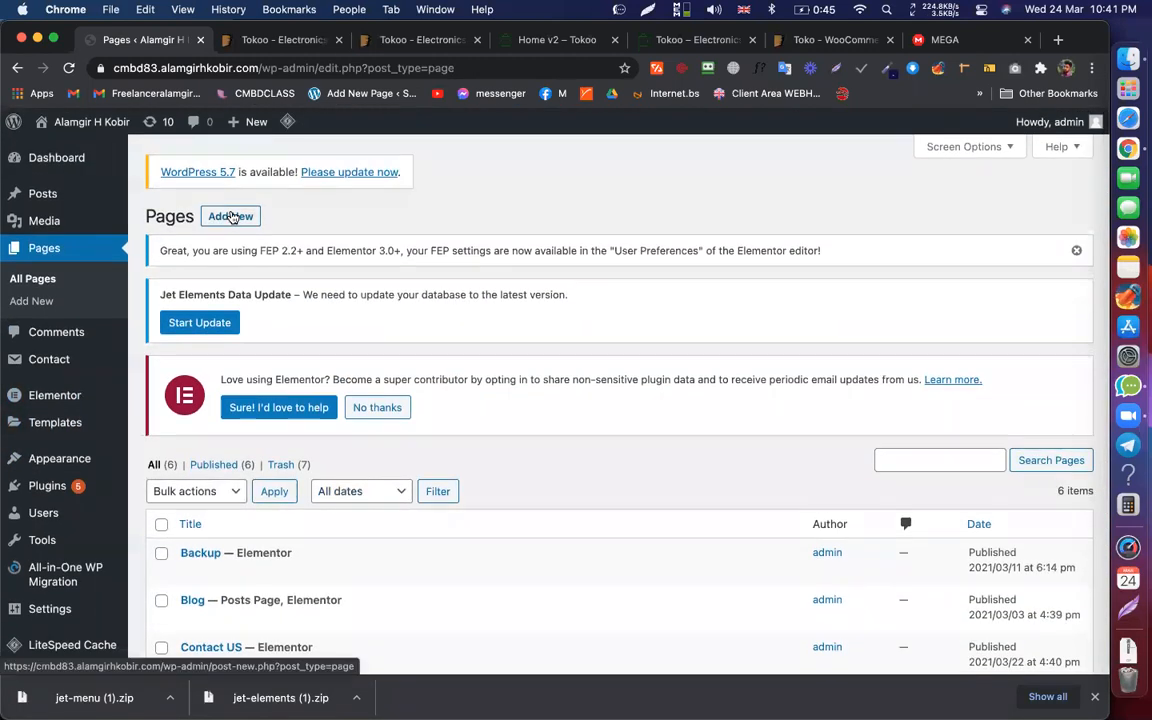
pyautogui.scroll(-4, 40, 405)
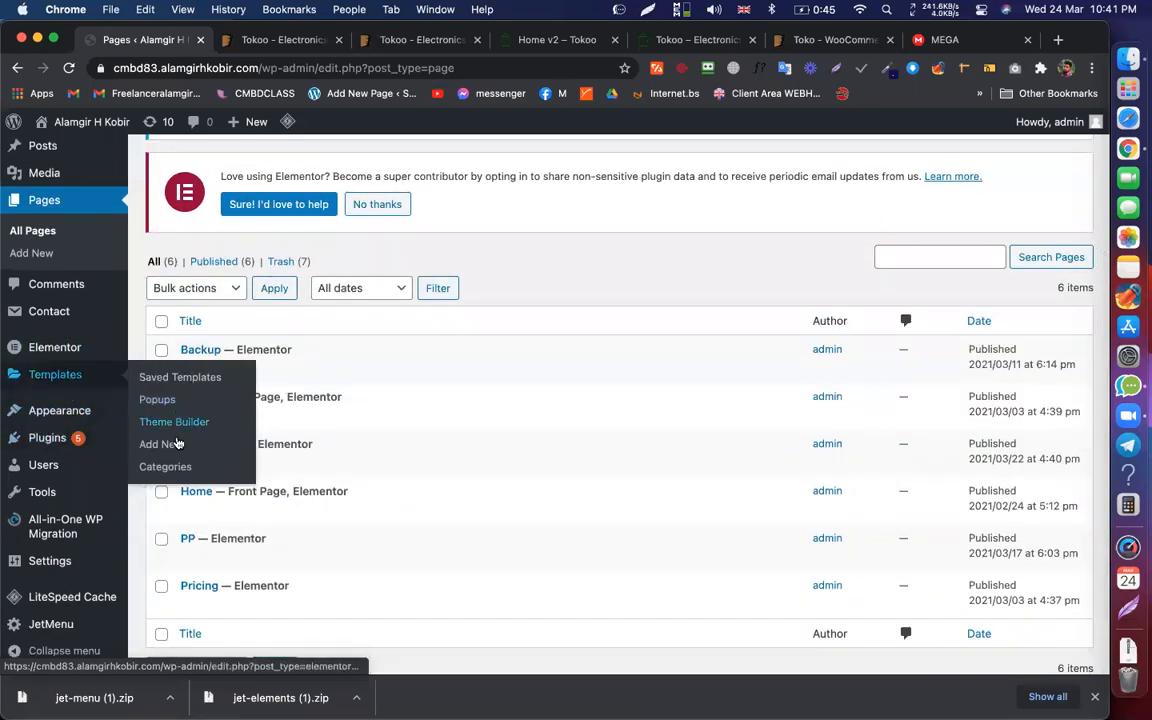
pyautogui.click(182, 420)
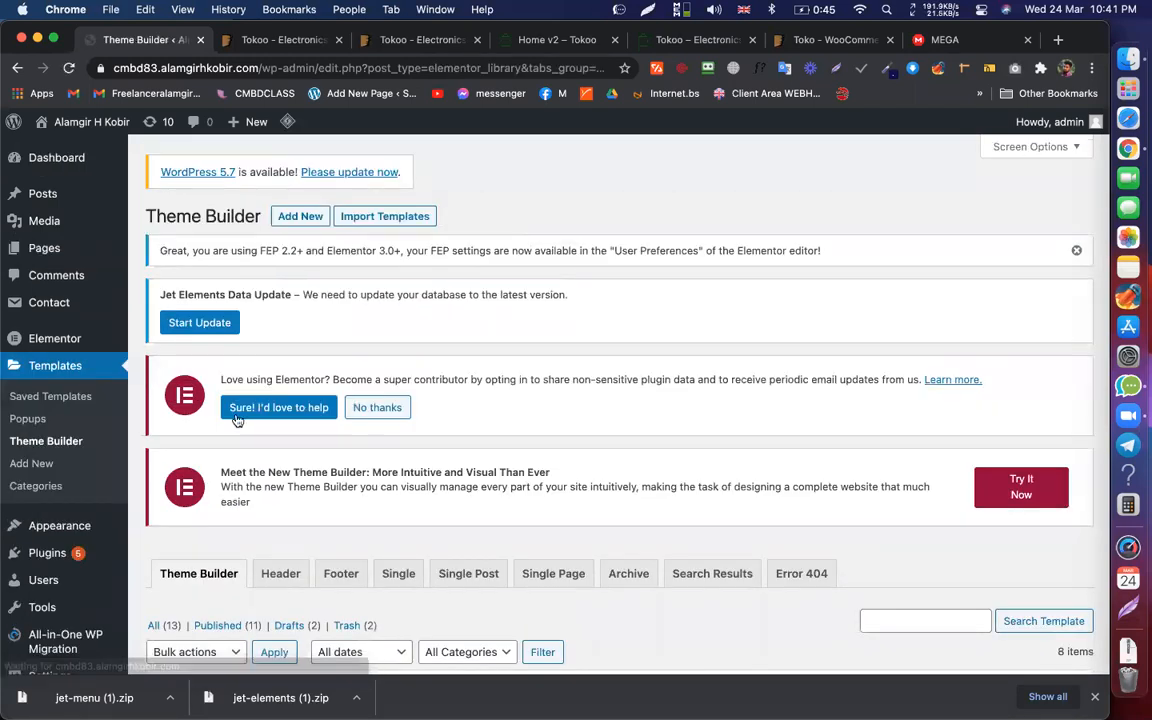
pyautogui.scroll(-3, 240, 468)
pyautogui.click(283, 382)
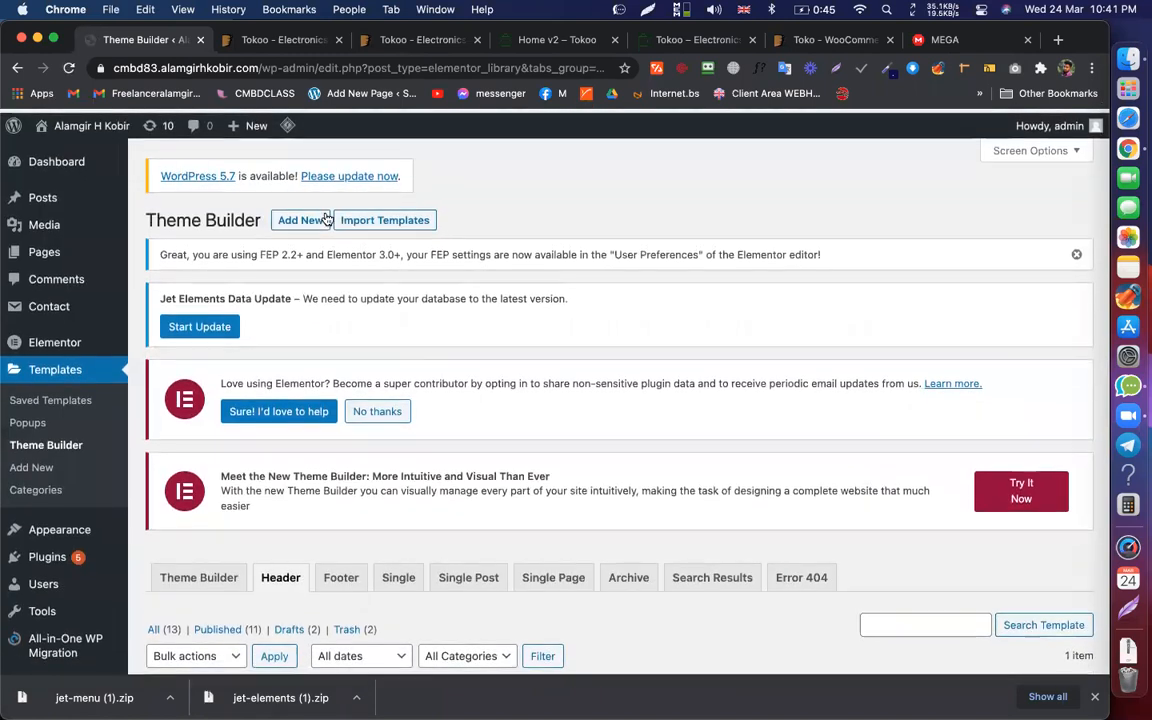
# Step: Add a new Header template named 'Mega Header' and create it
pyautogui.click(292, 218)
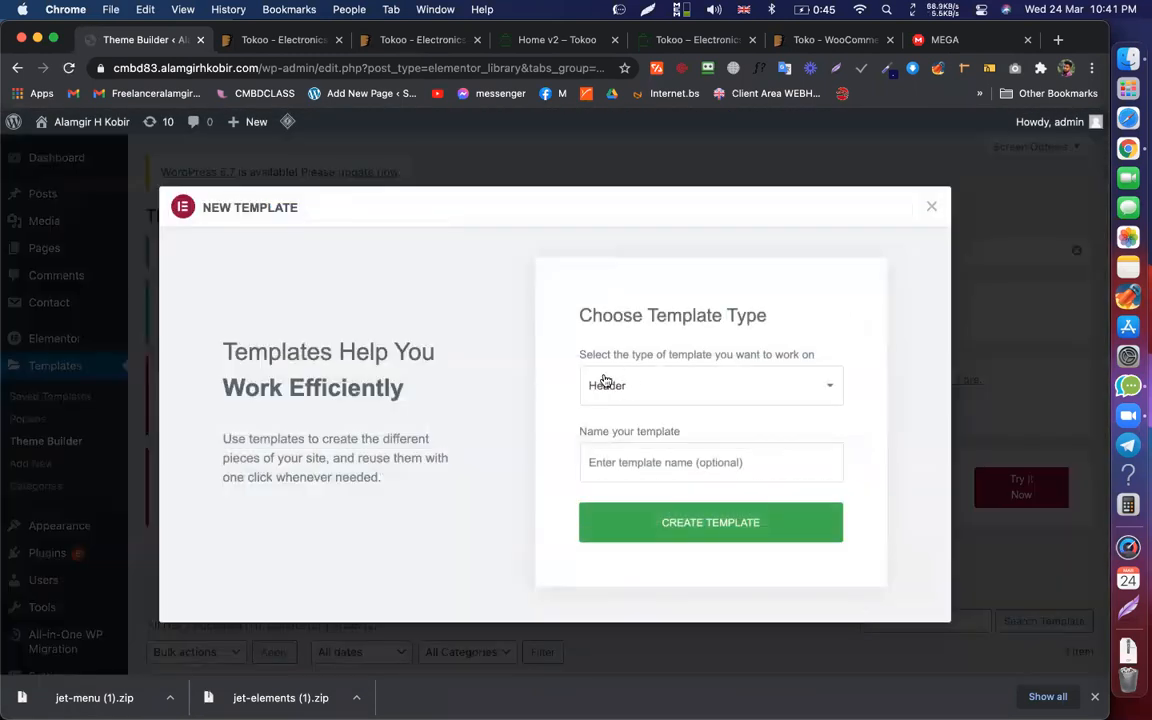
pyautogui.click(646, 466)
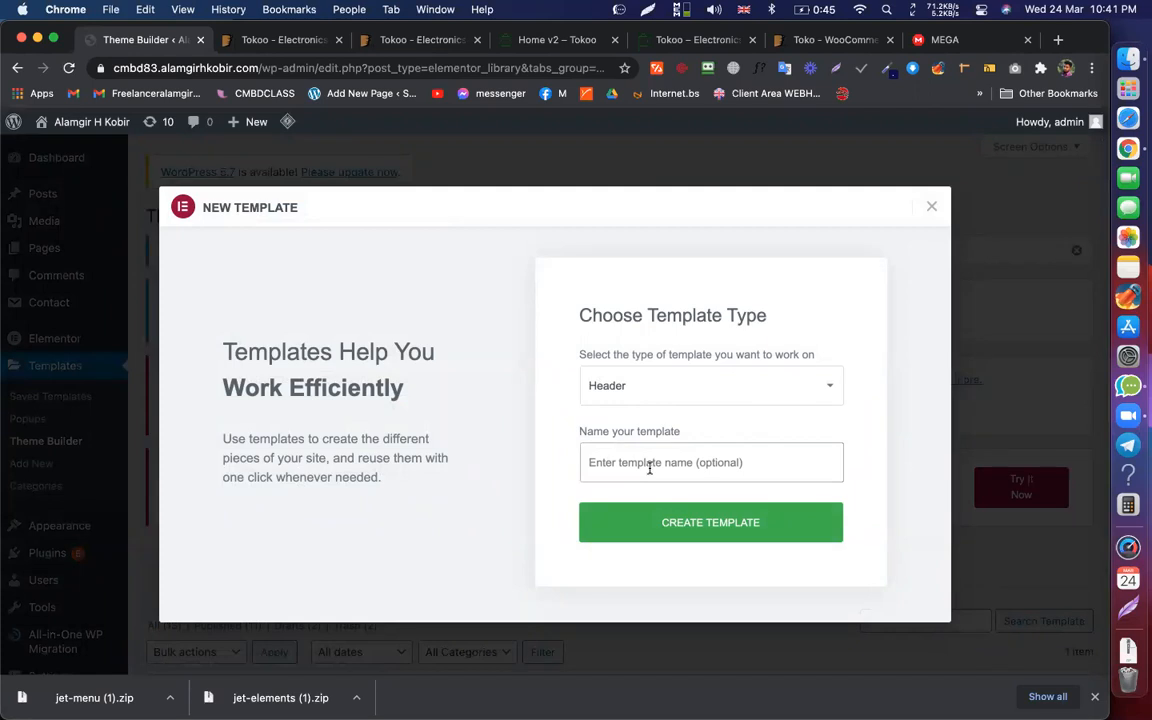
pyautogui.write('Mega Header')
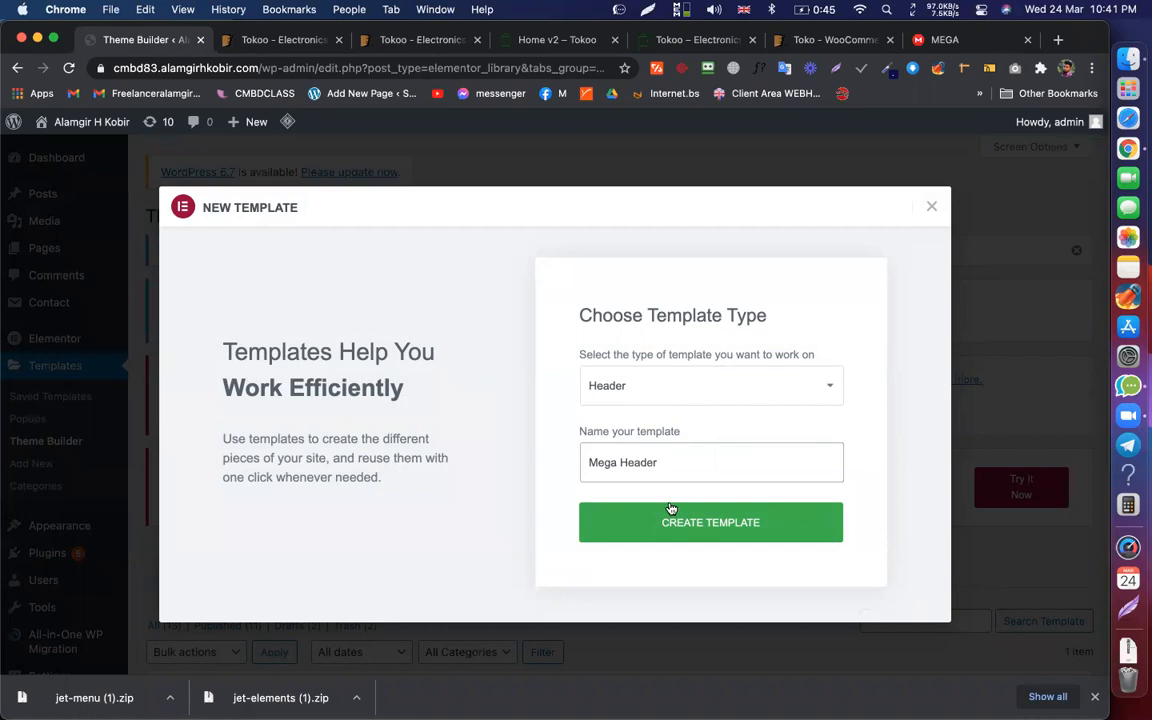
pyautogui.click(676, 528)
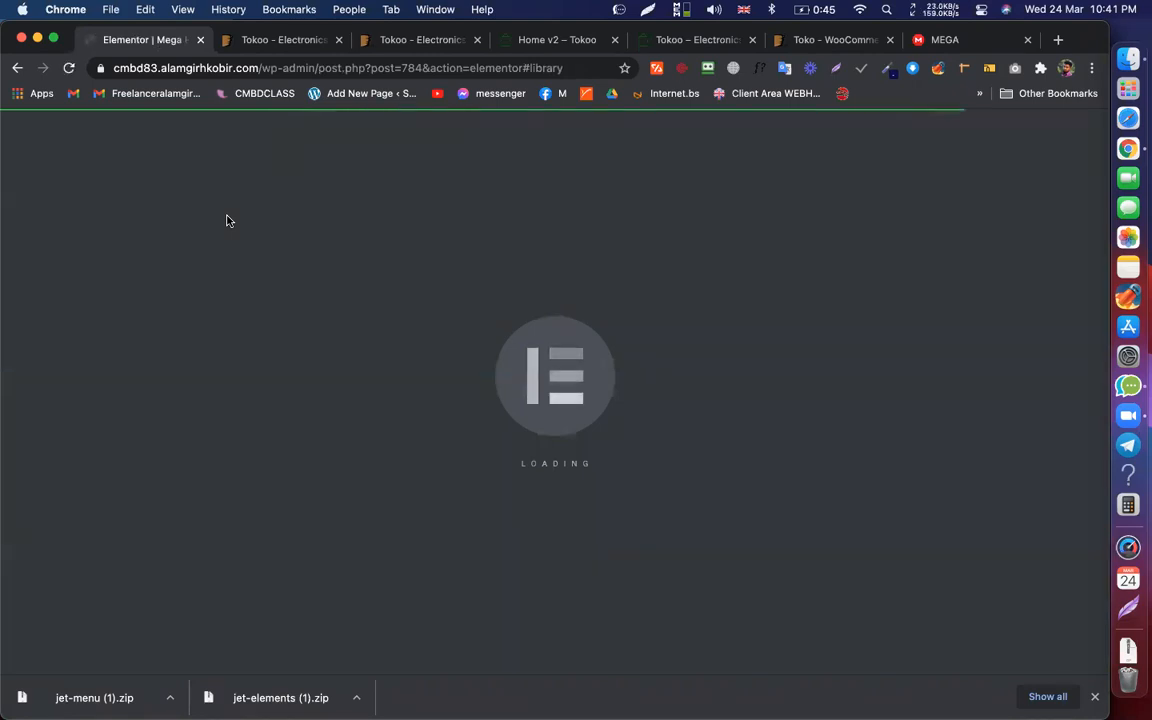
# Step: Inspect the Tokoo Home v2 nav mega menus, then go back to the Mega Header editor
pyautogui.click(557, 40)
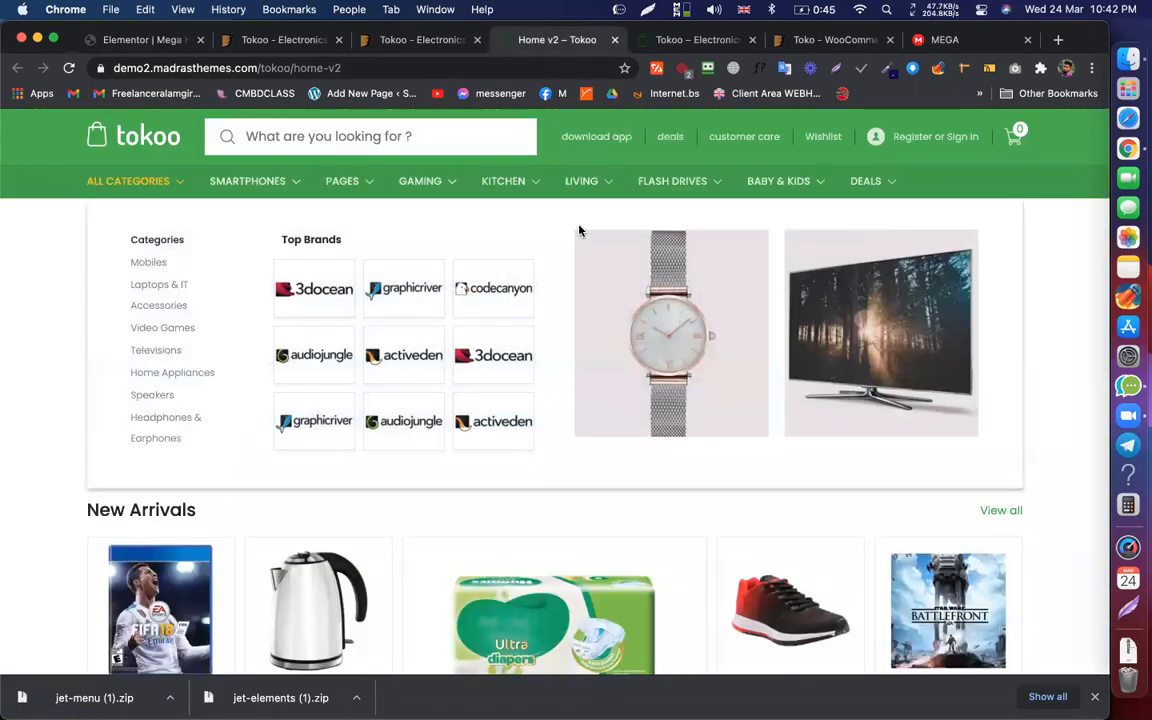
pyautogui.moveTo(814, 178)
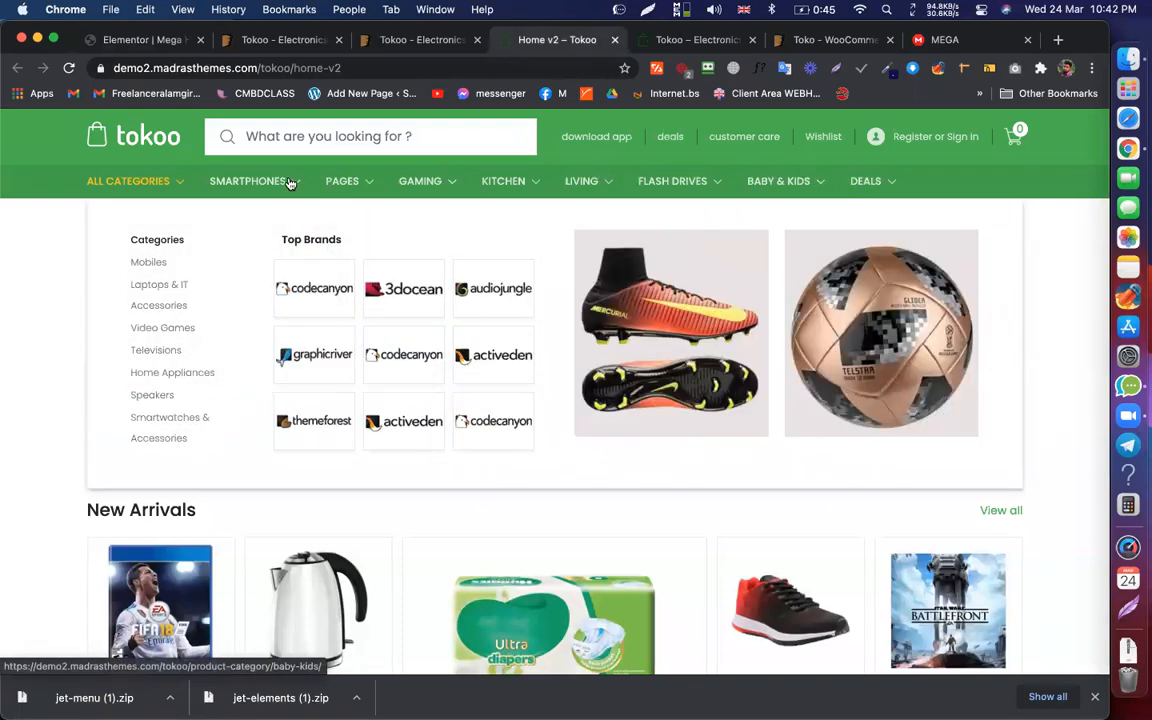
pyautogui.moveTo(242, 172)
pyautogui.moveTo(893, 180)
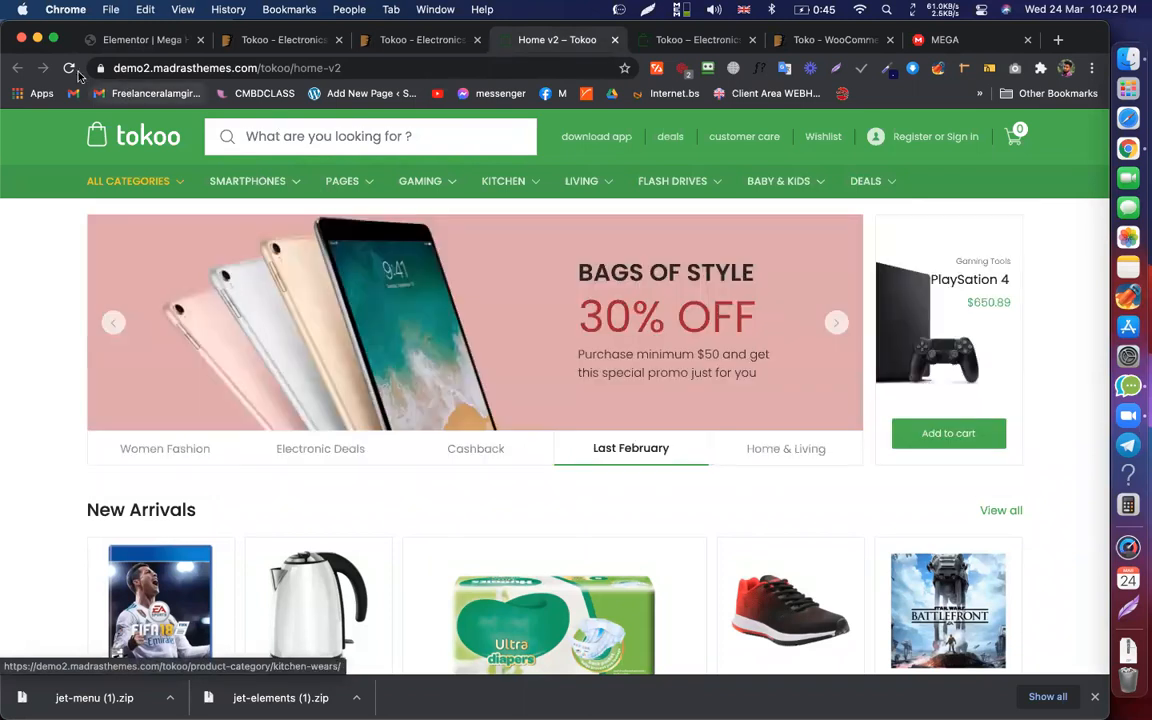
pyautogui.click(143, 40)
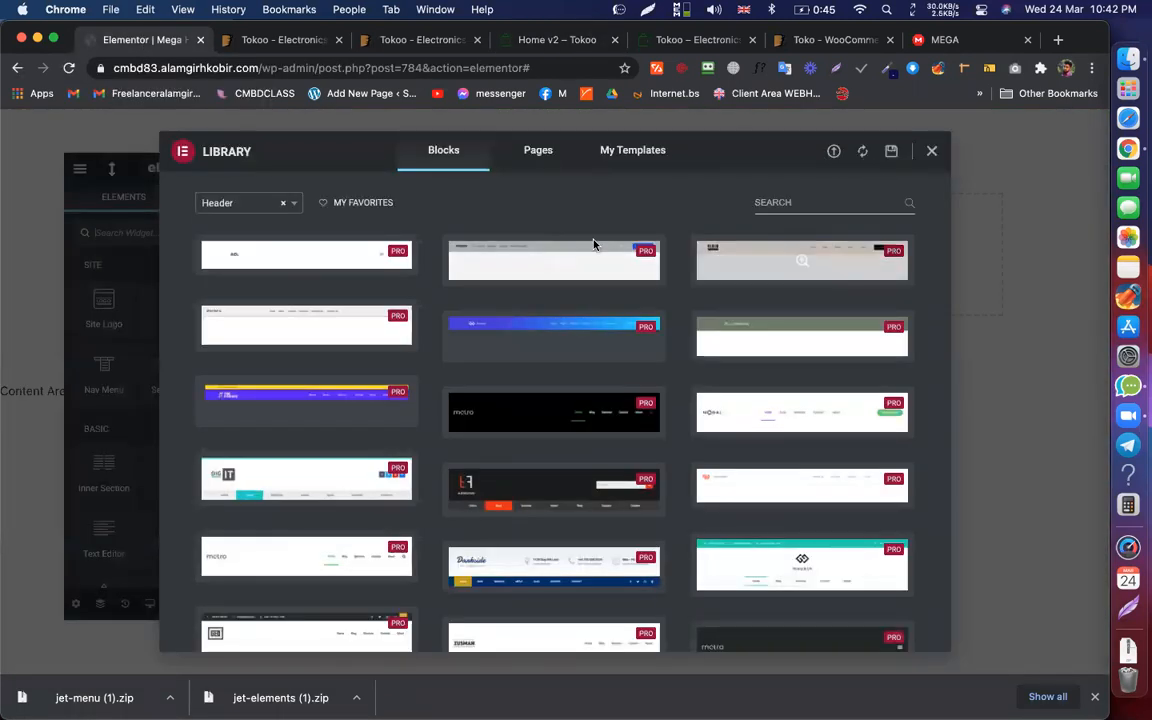
# Step: Close the Library and add a one-column section containing an Inner Section
pyautogui.click(931, 148)
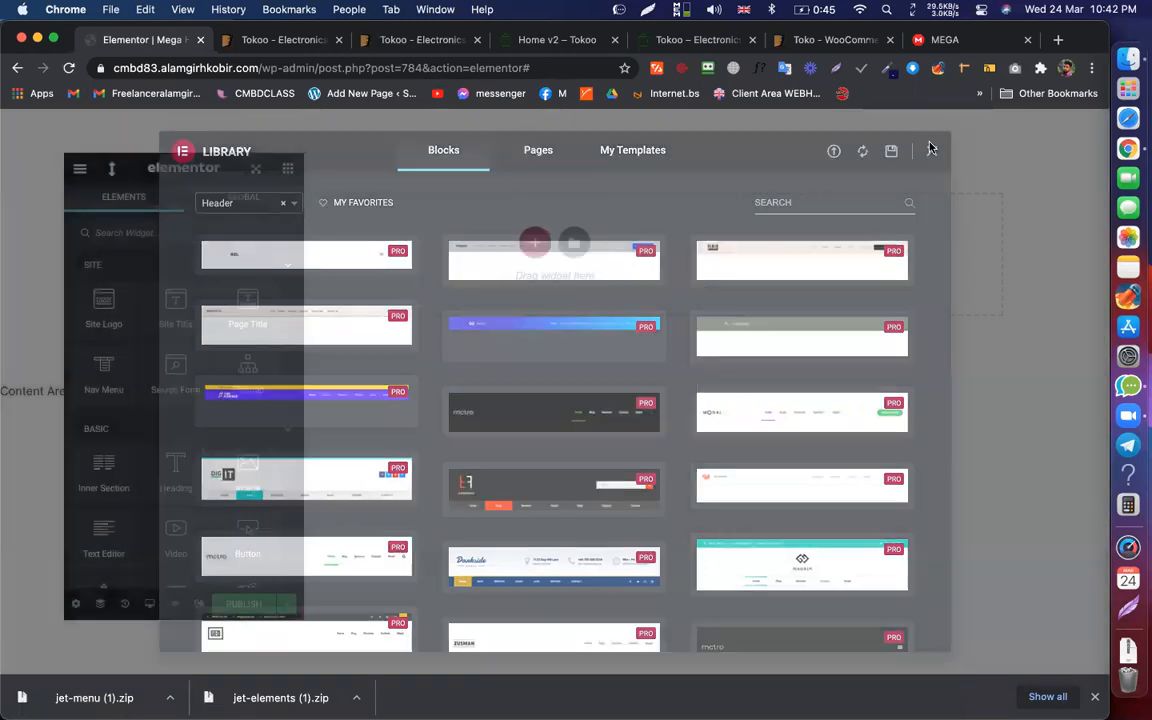
pyautogui.click(530, 240)
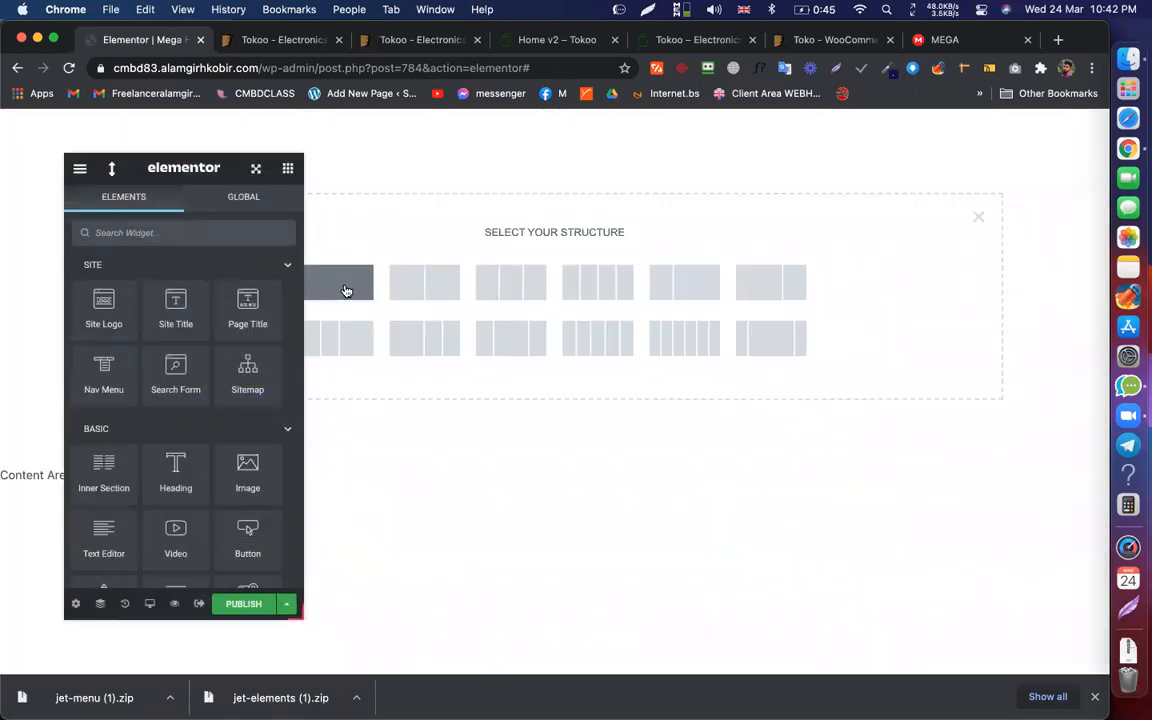
pyautogui.click(339, 282)
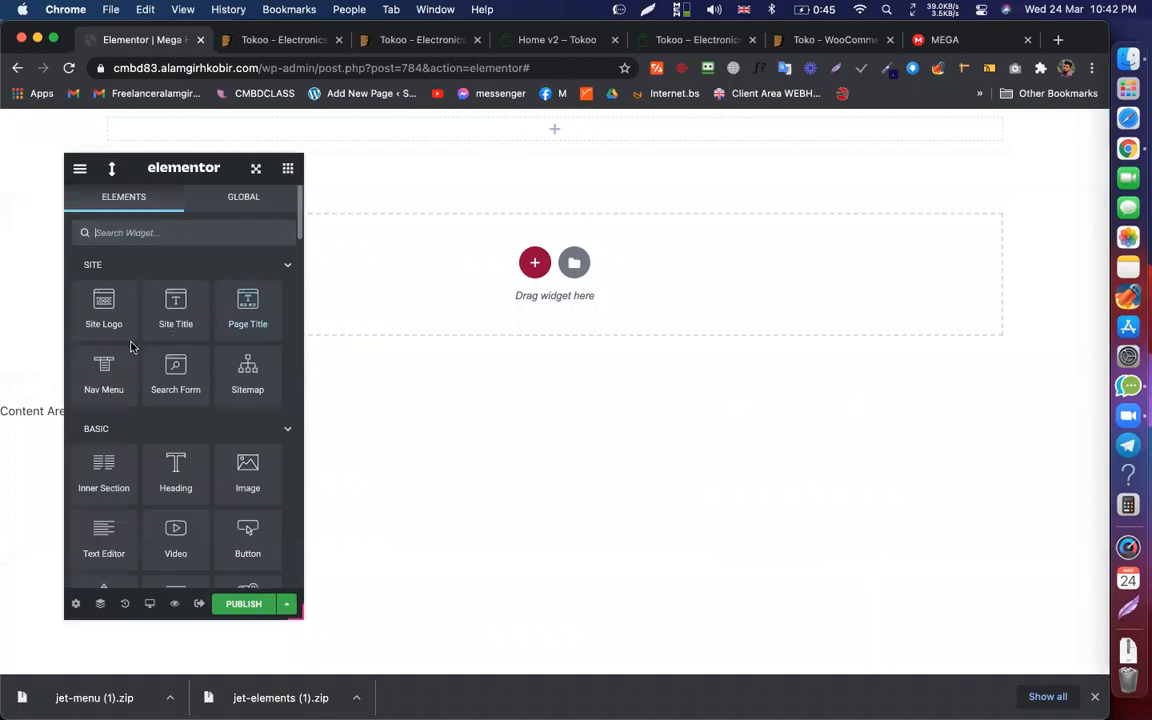
pyautogui.moveTo(108, 450); pyautogui.dragTo(465, 123)
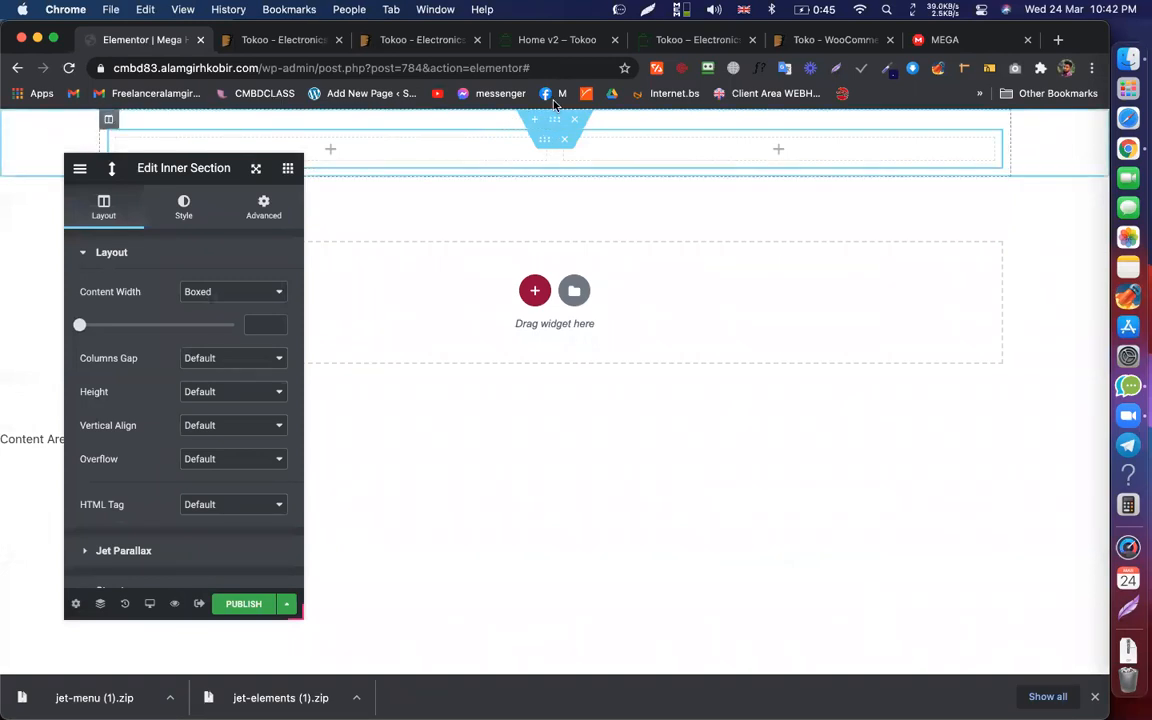
# Step: Set Content Width to Full Width on both the outer and inner sections
pyautogui.click(556, 122)
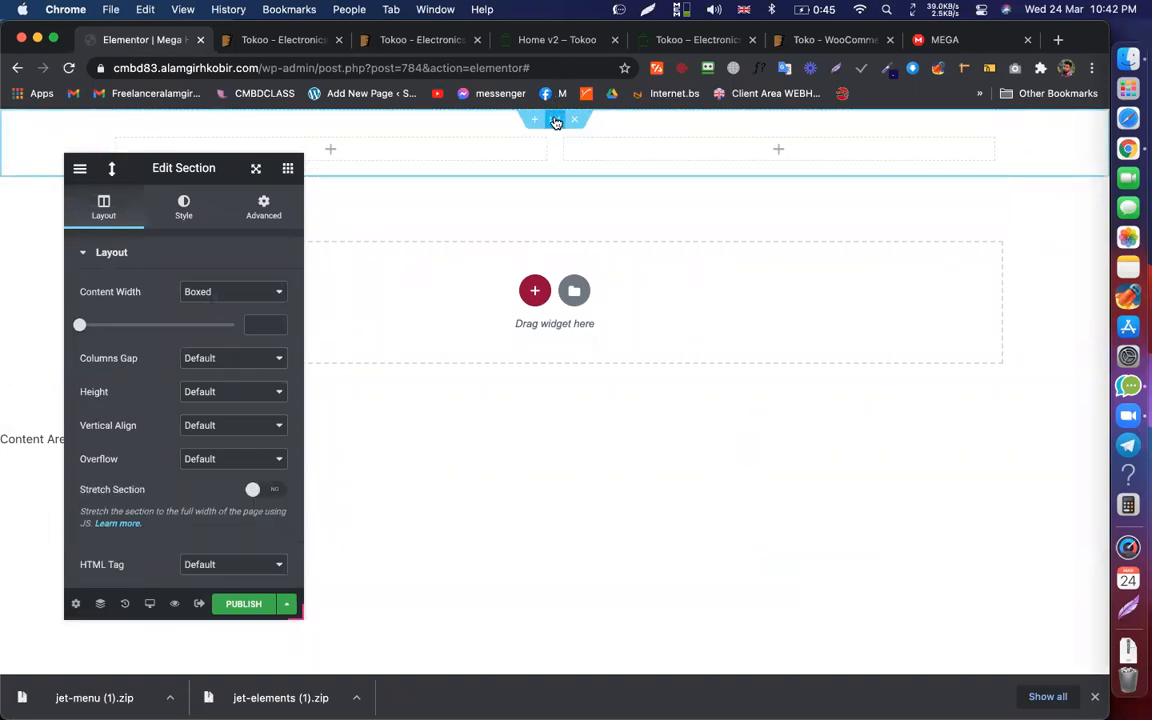
pyautogui.click(228, 297)
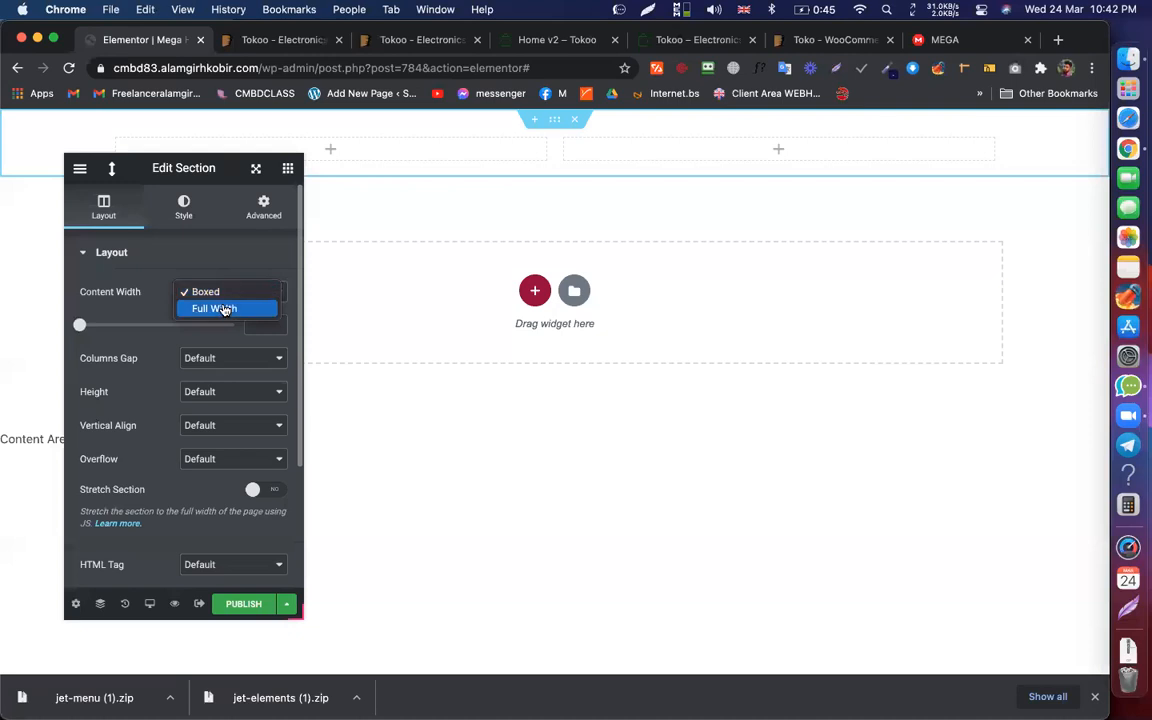
pyautogui.click(224, 309)
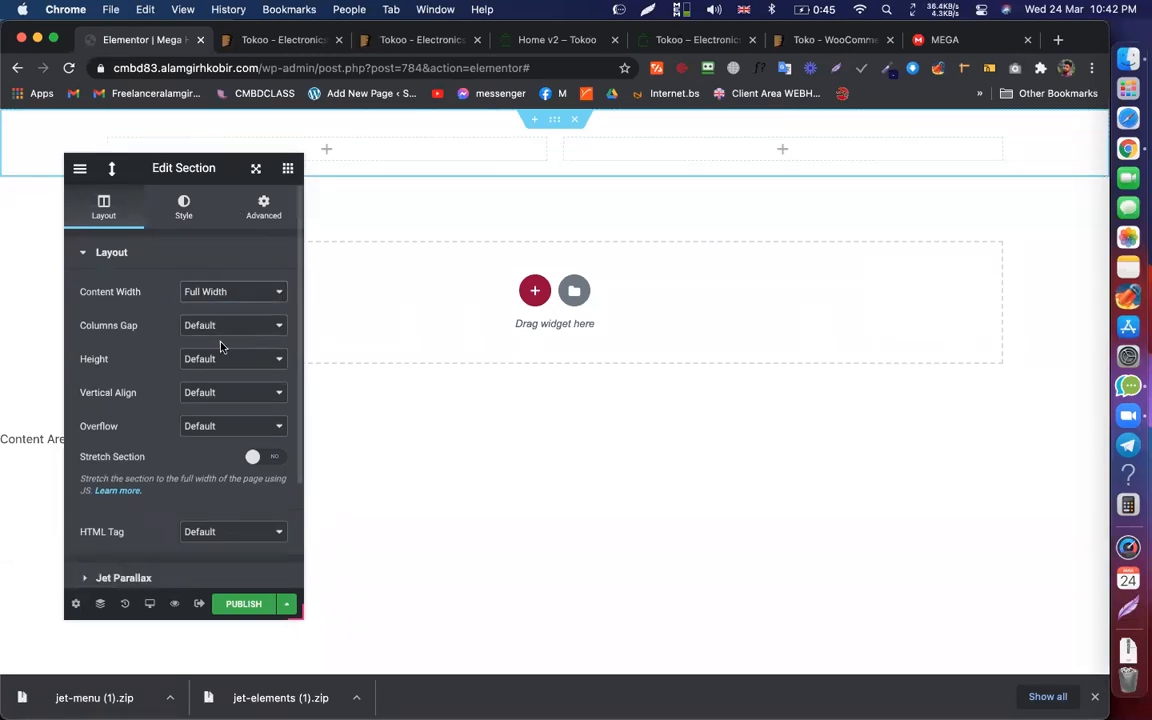
pyautogui.click(241, 605)
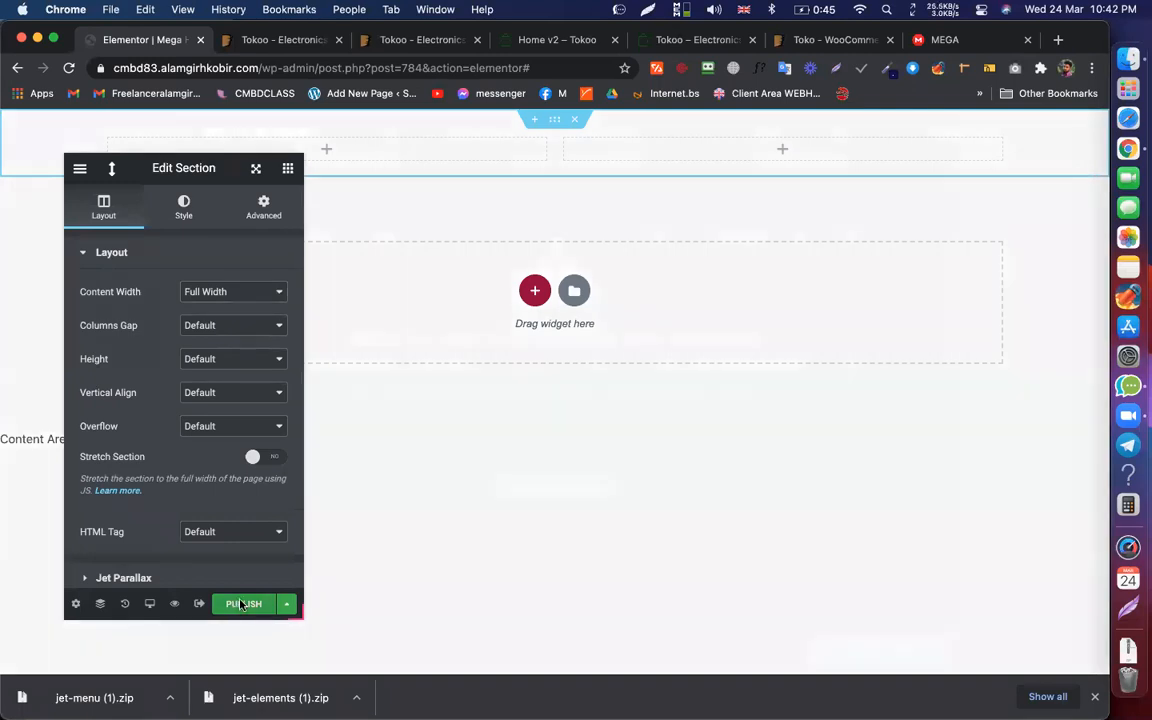
pyautogui.click(933, 132)
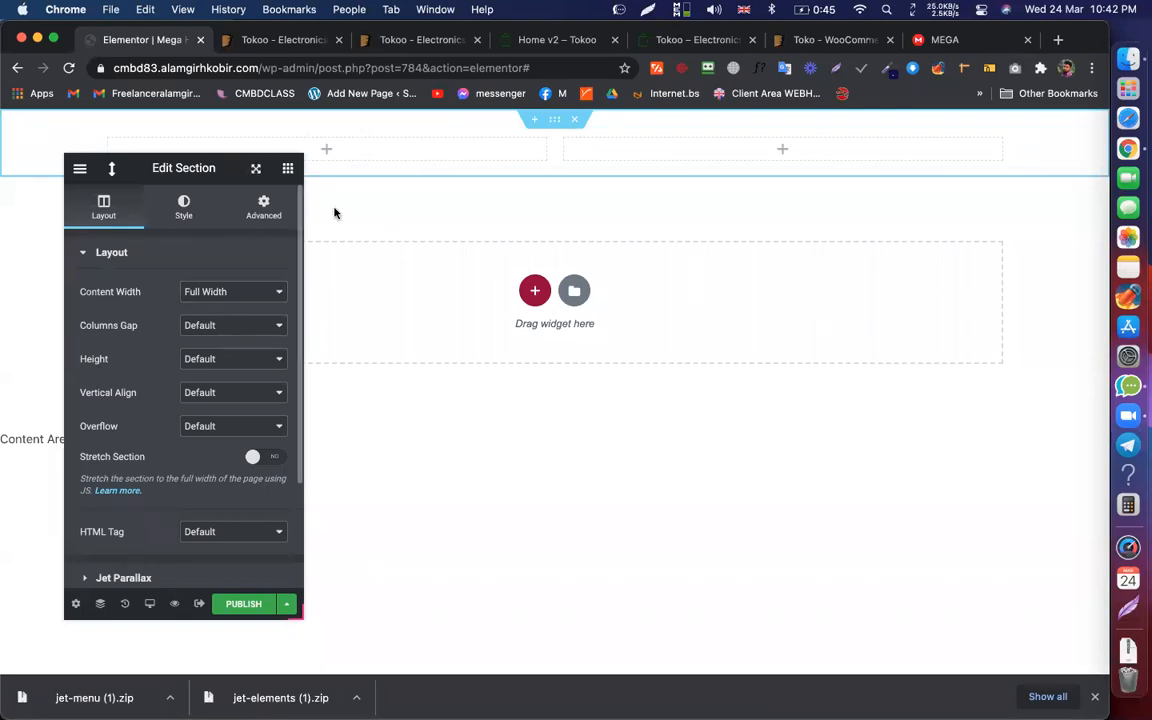
pyautogui.click(547, 143)
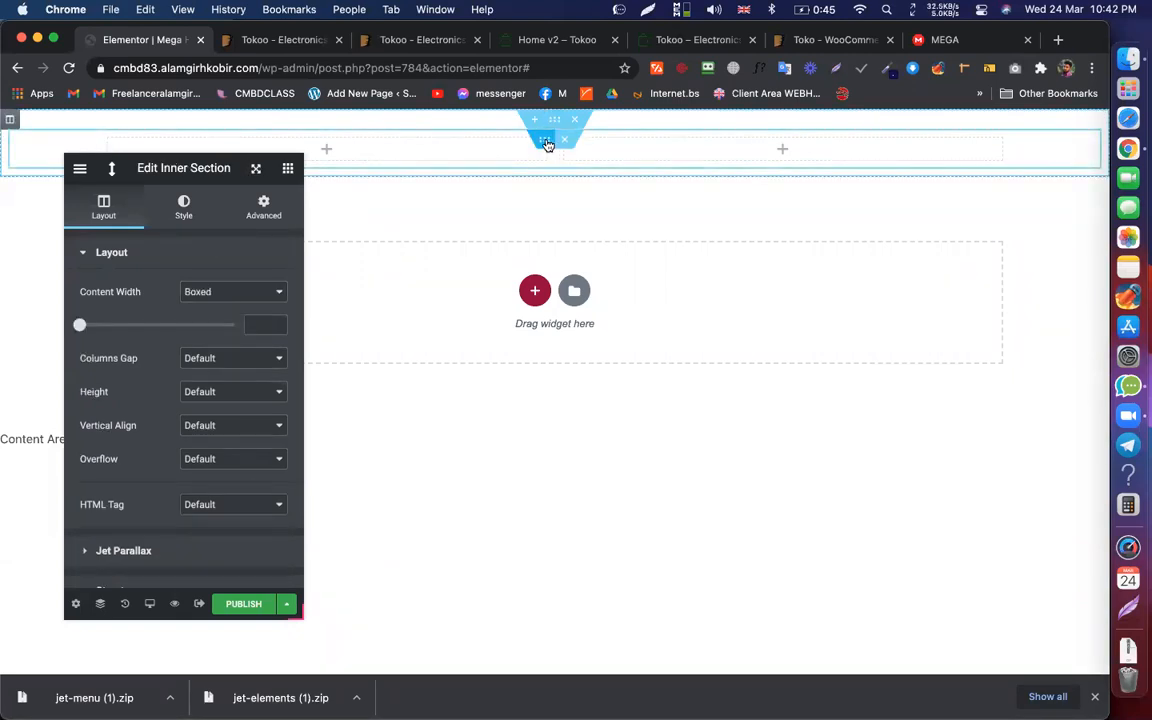
pyautogui.click(270, 292)
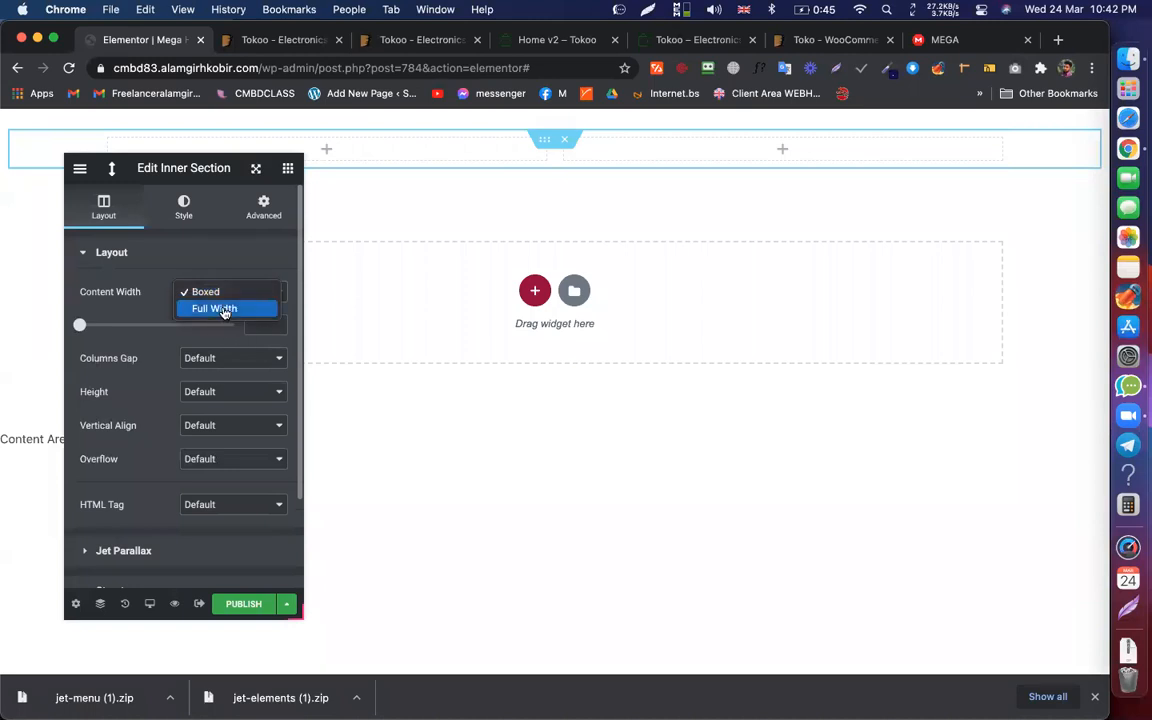
pyautogui.click(224, 310)
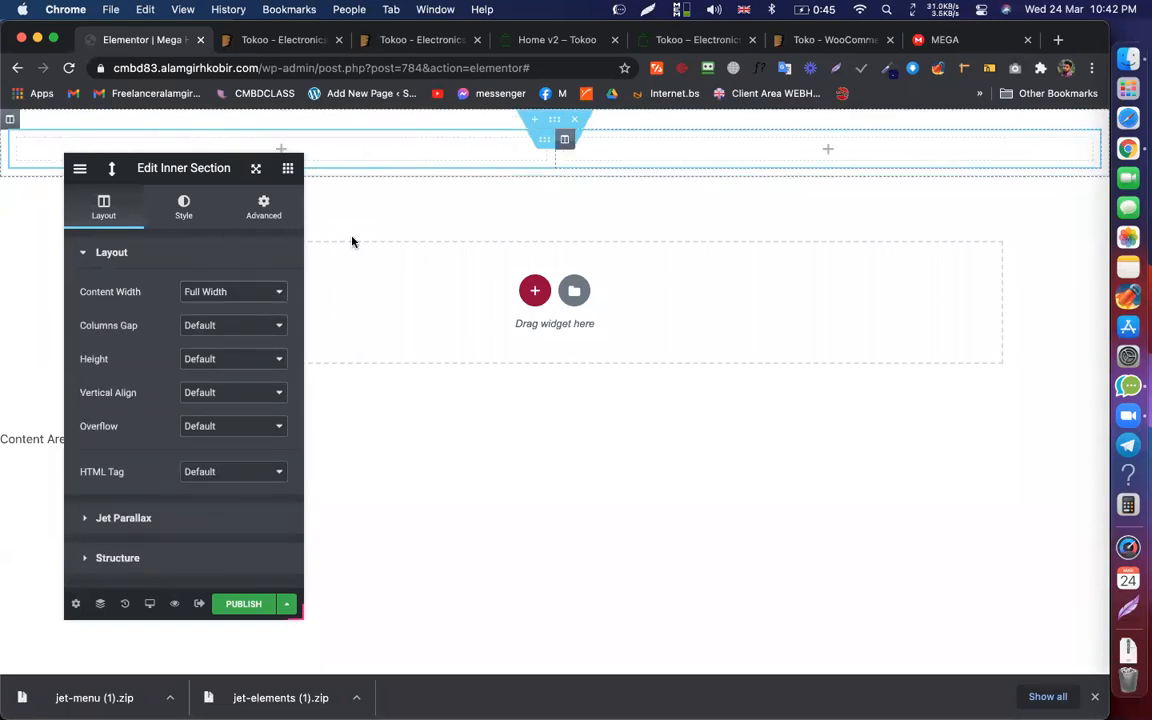
pyautogui.click(243, 605)
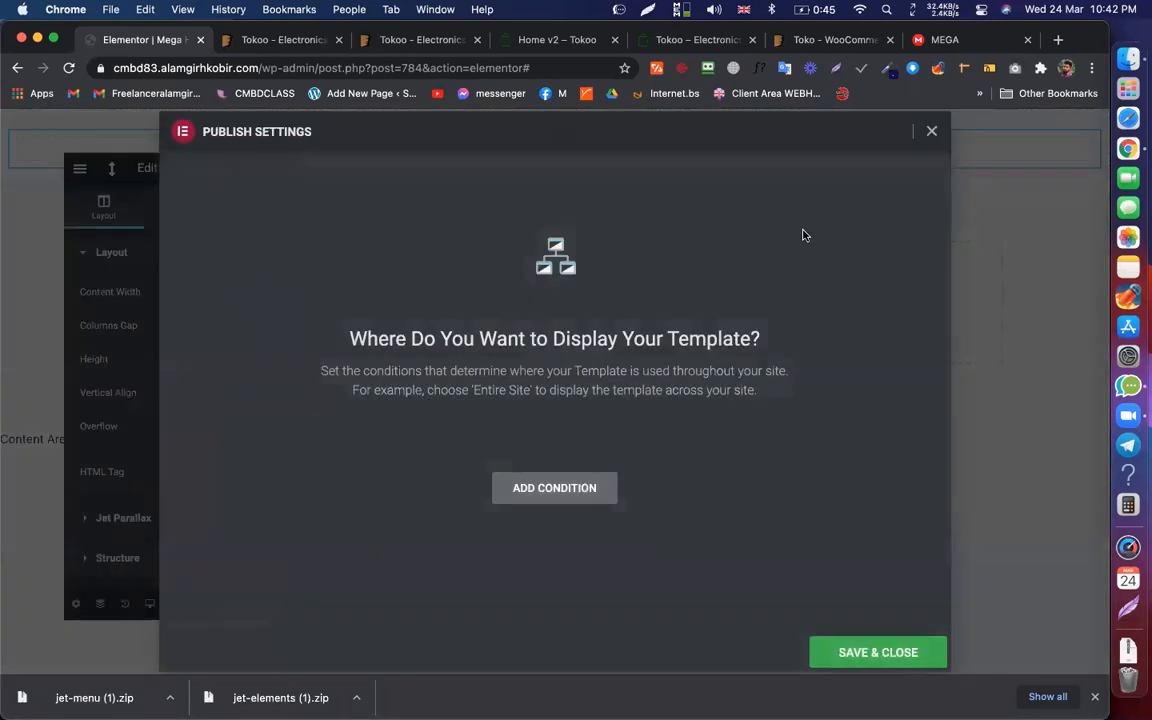
# Step: Close the publish settings and set the inner section's content width back to Boxed
pyautogui.click(931, 133)
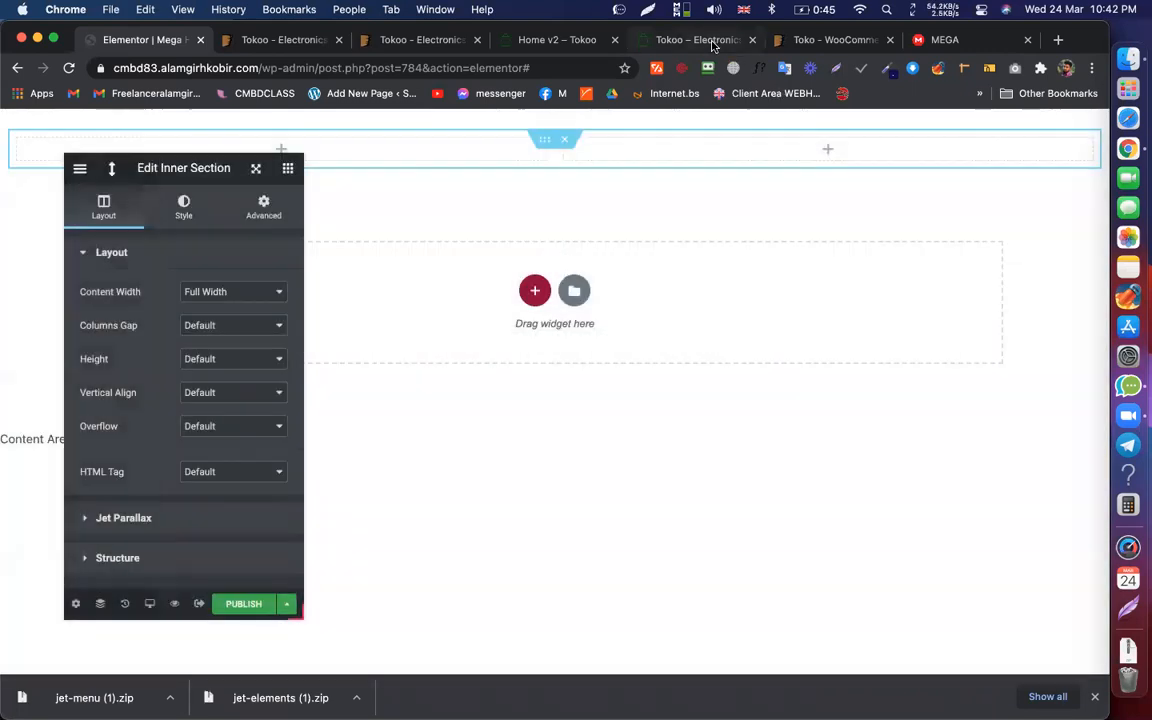
pyautogui.click(690, 40)
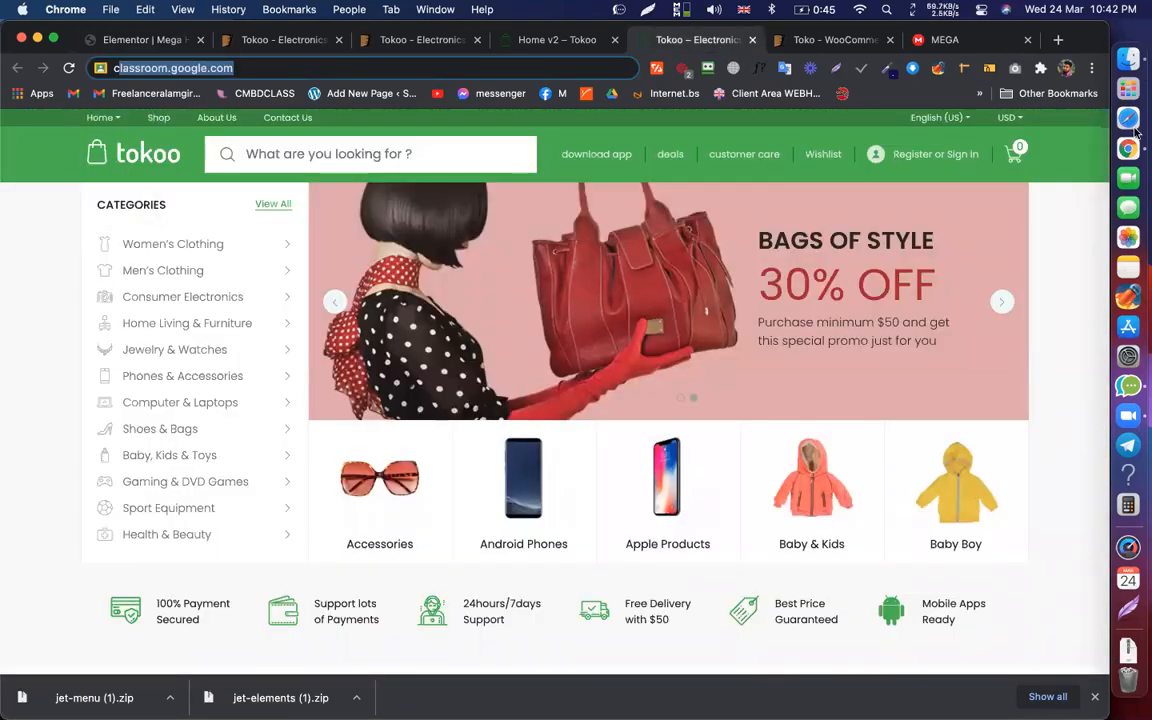
pyautogui.click(160, 40)
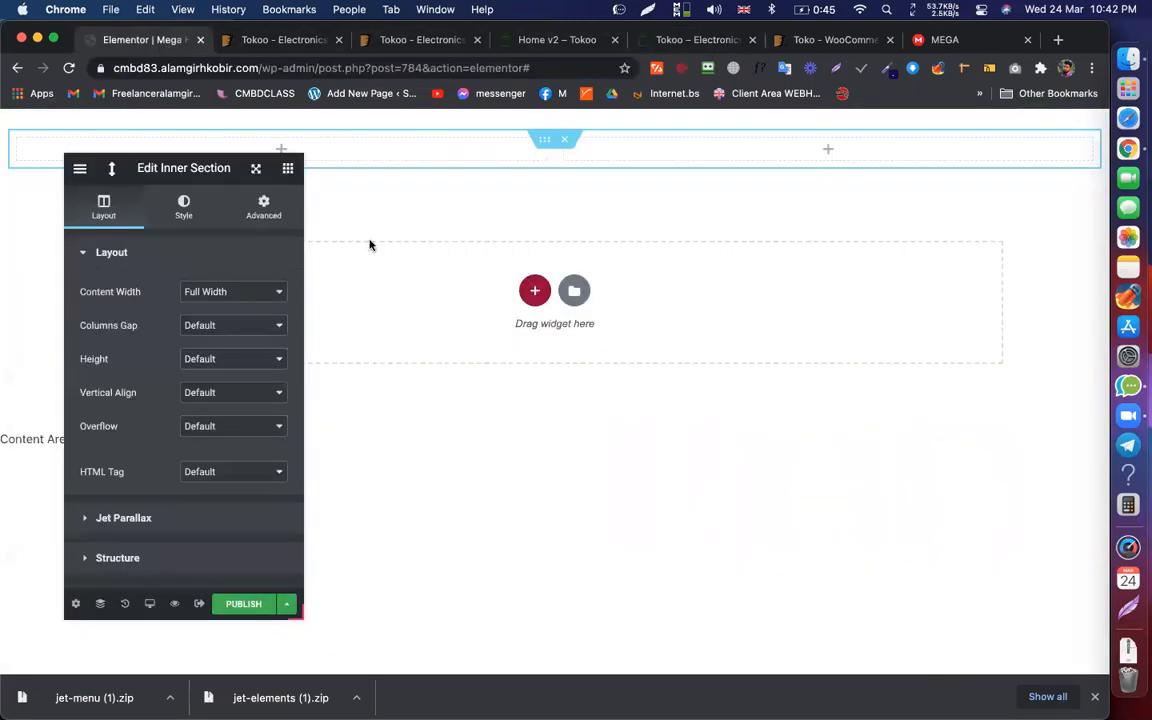
pyautogui.click(250, 294)
pyautogui.click(211, 275)
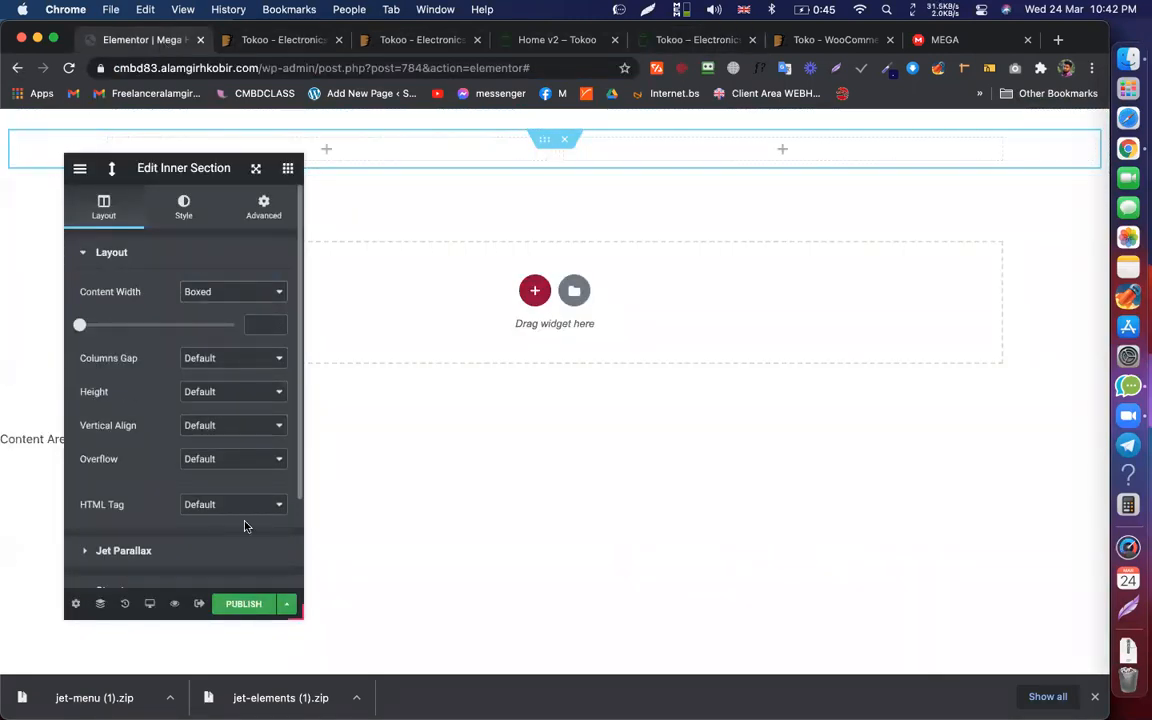
# Step: Move the settings panel aside, return to the widget list, and switch to the Tokoo tab
pyautogui.moveTo(191, 167); pyautogui.dragTo(869, 196)
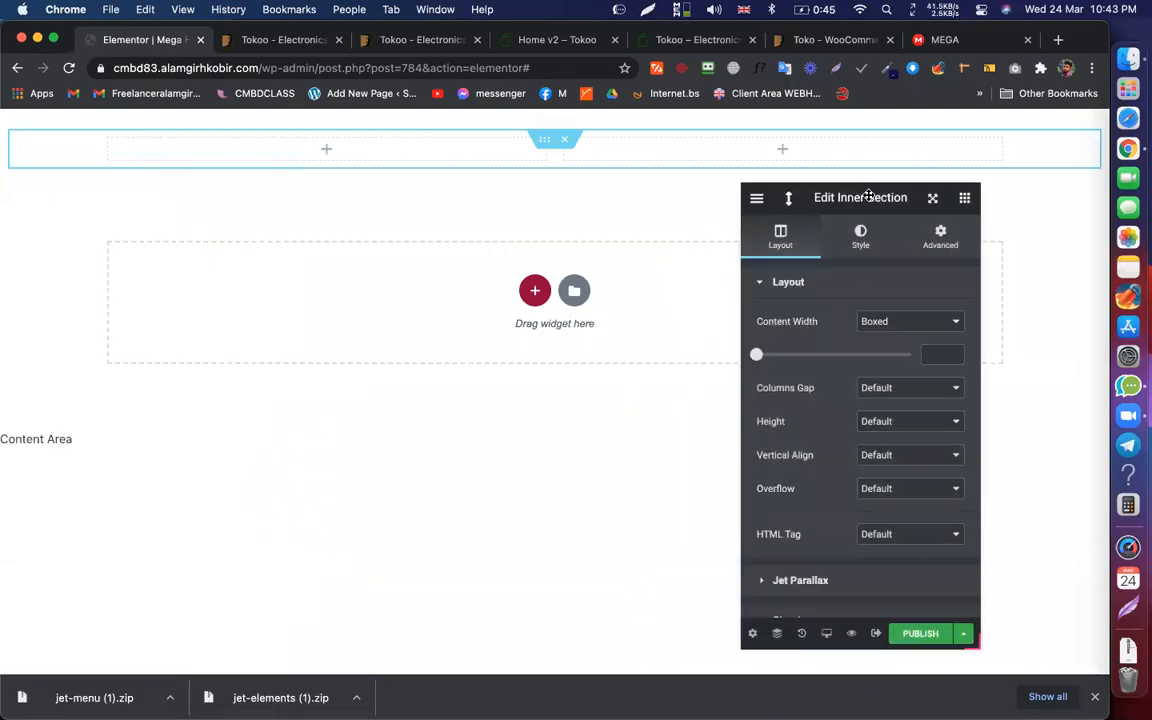
pyautogui.click(327, 150)
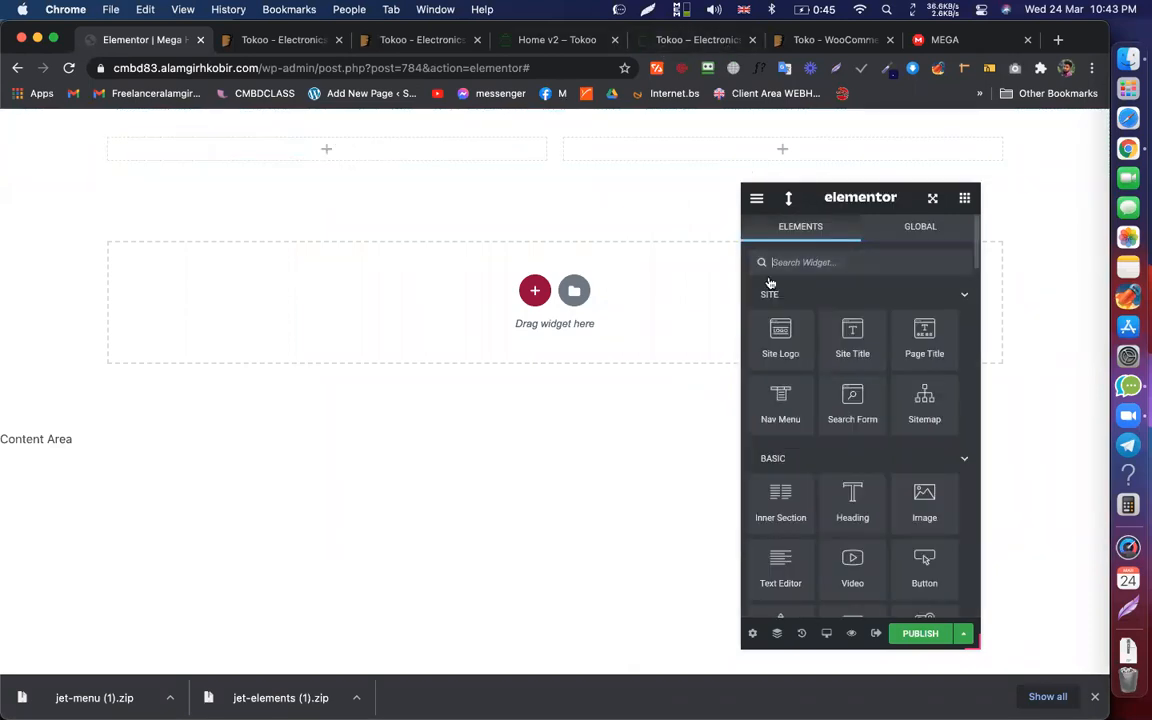
pyautogui.press('super+5')
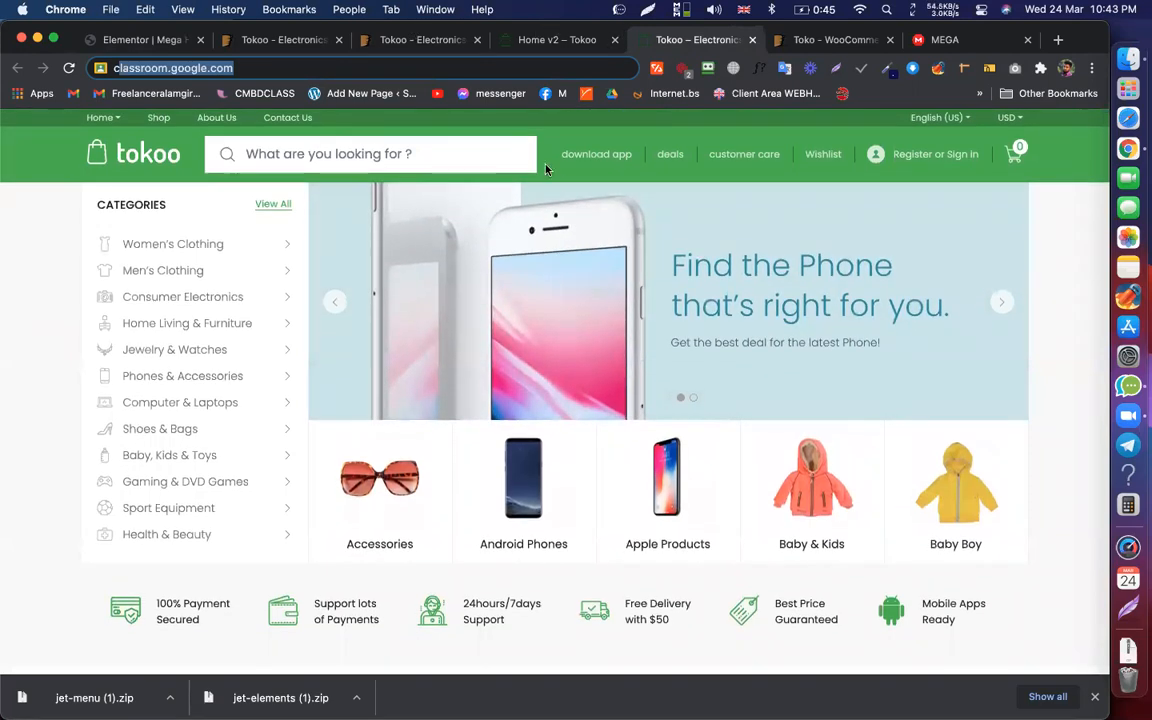
# Step: Browse the Home v2 ALL CATEGORIES dropdown and top nav menus, then return to Elementor
pyautogui.click(575, 42)
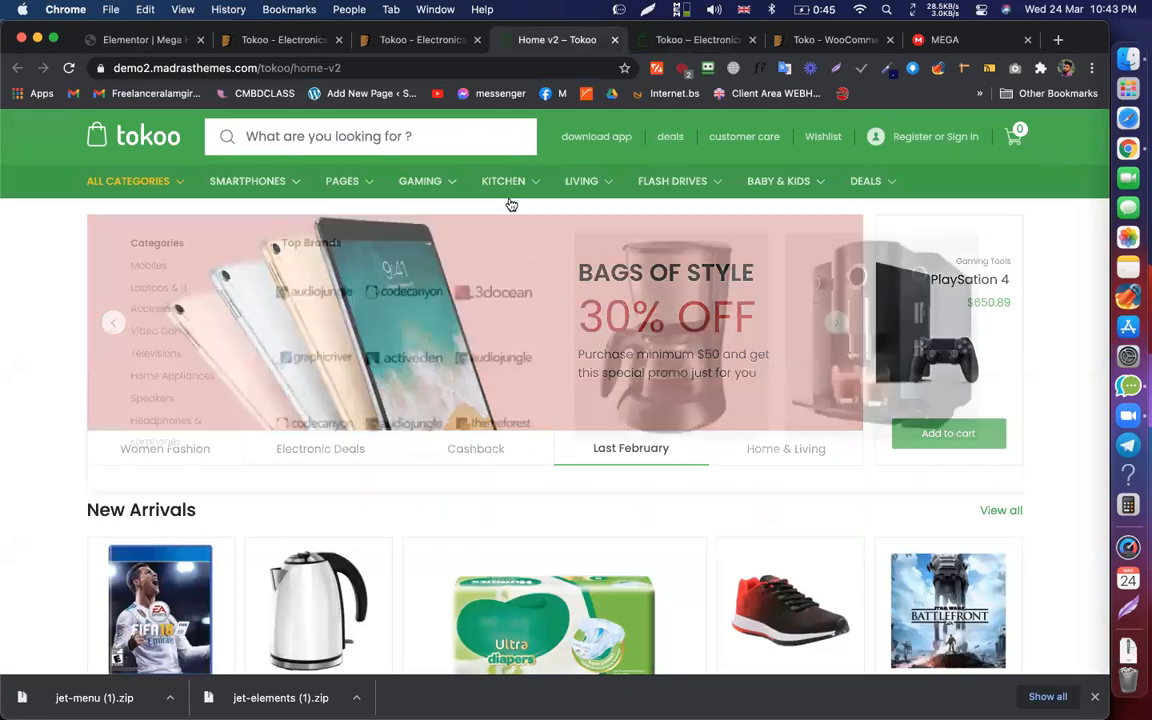
pyautogui.moveTo(141, 181)
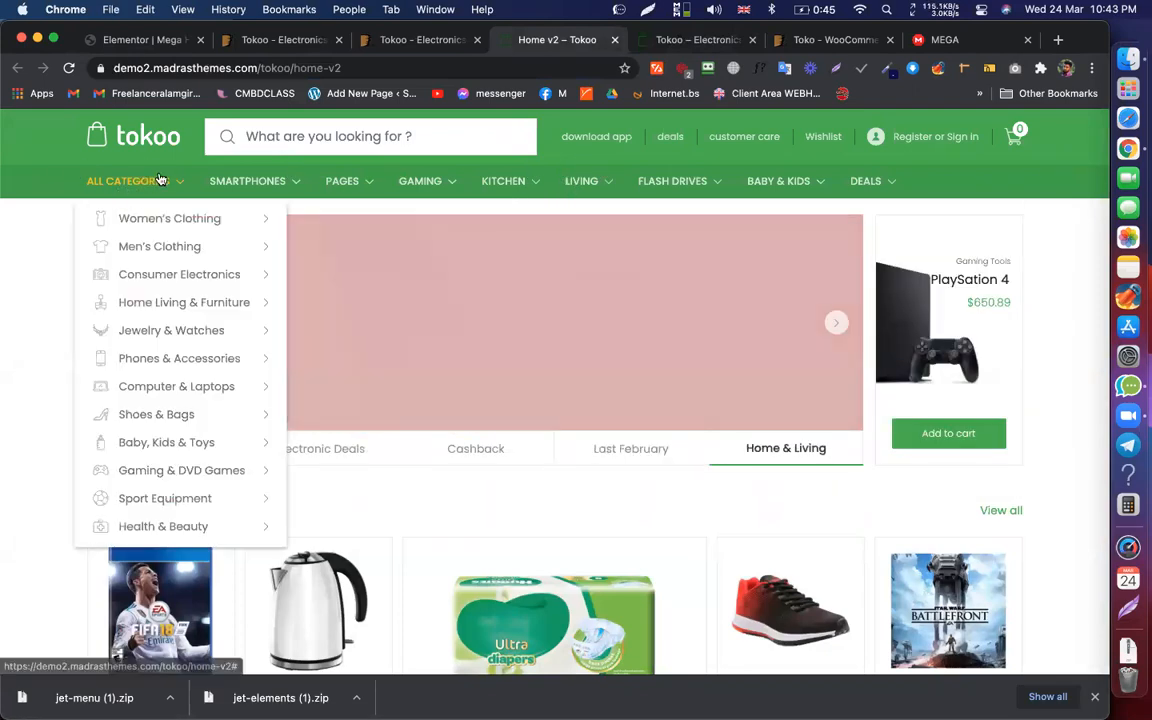
pyautogui.moveTo(252, 183)
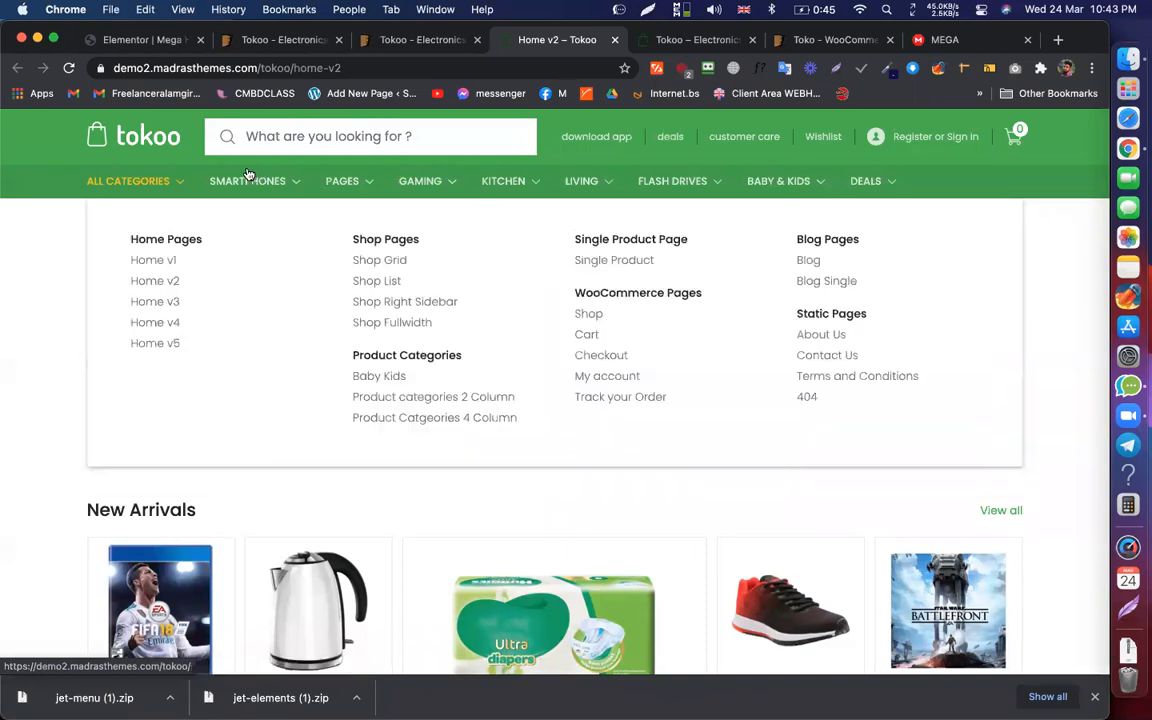
pyautogui.click(150, 42)
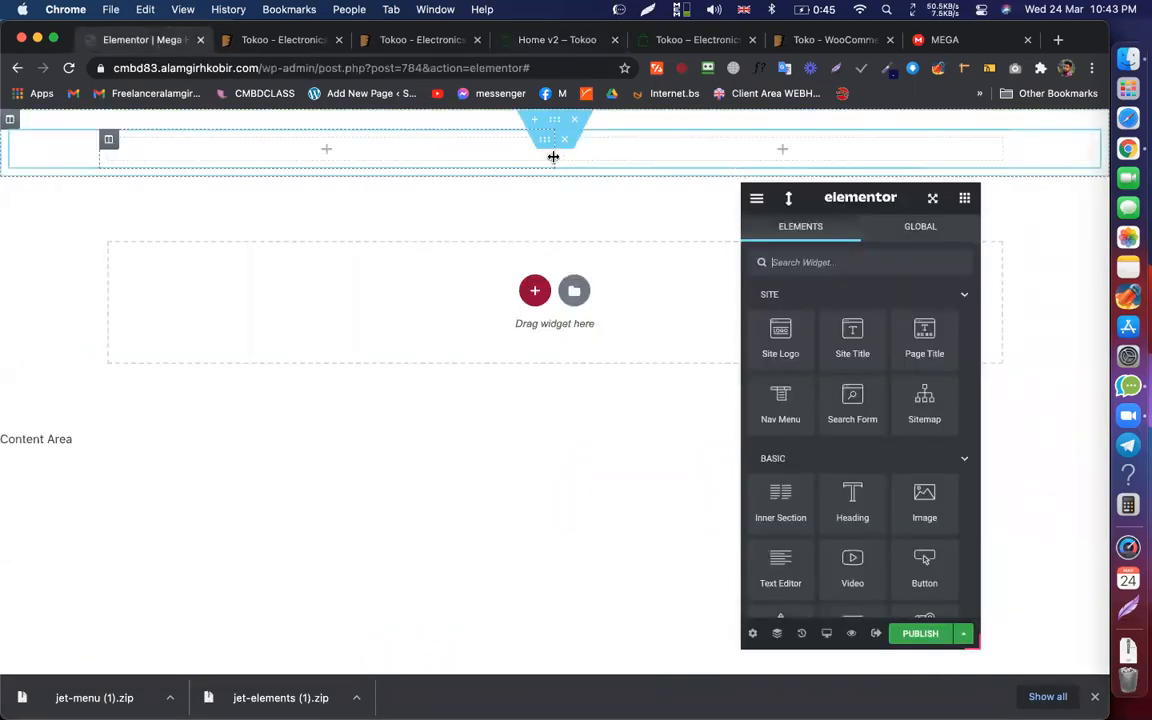
# Step: Narrow the left column to about 10% and publish with an Include Entire Site condition
pyautogui.moveTo(553, 157); pyautogui.dragTo(188, 147)
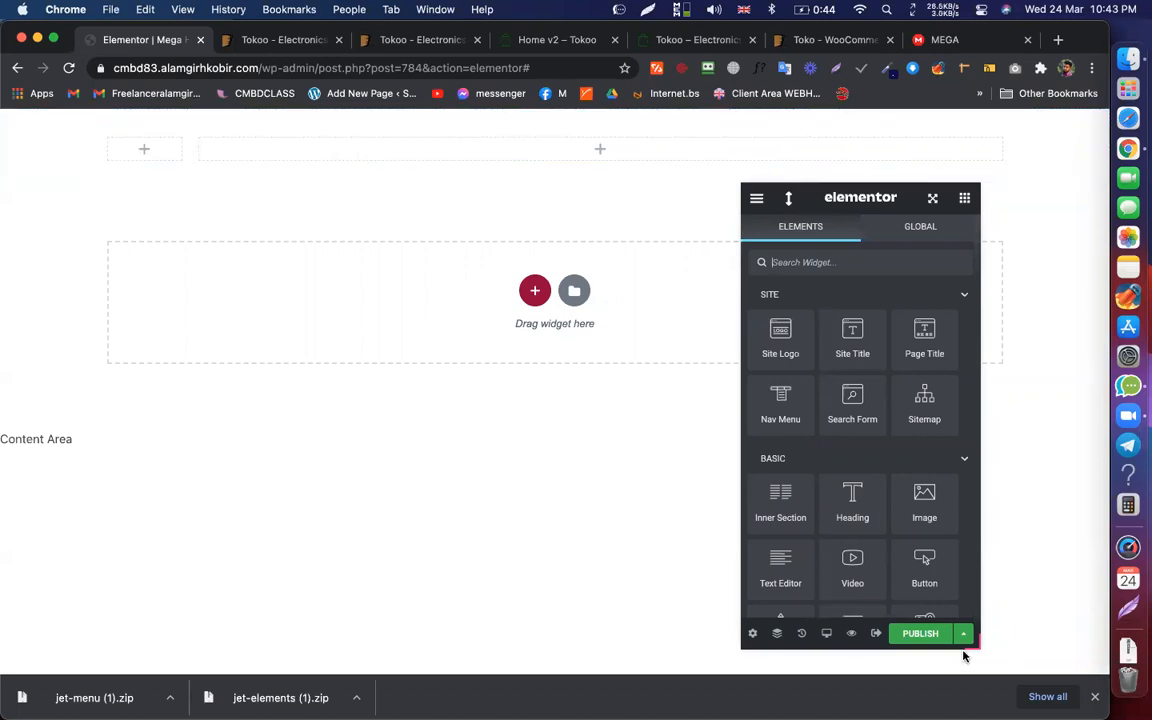
pyautogui.click(919, 634)
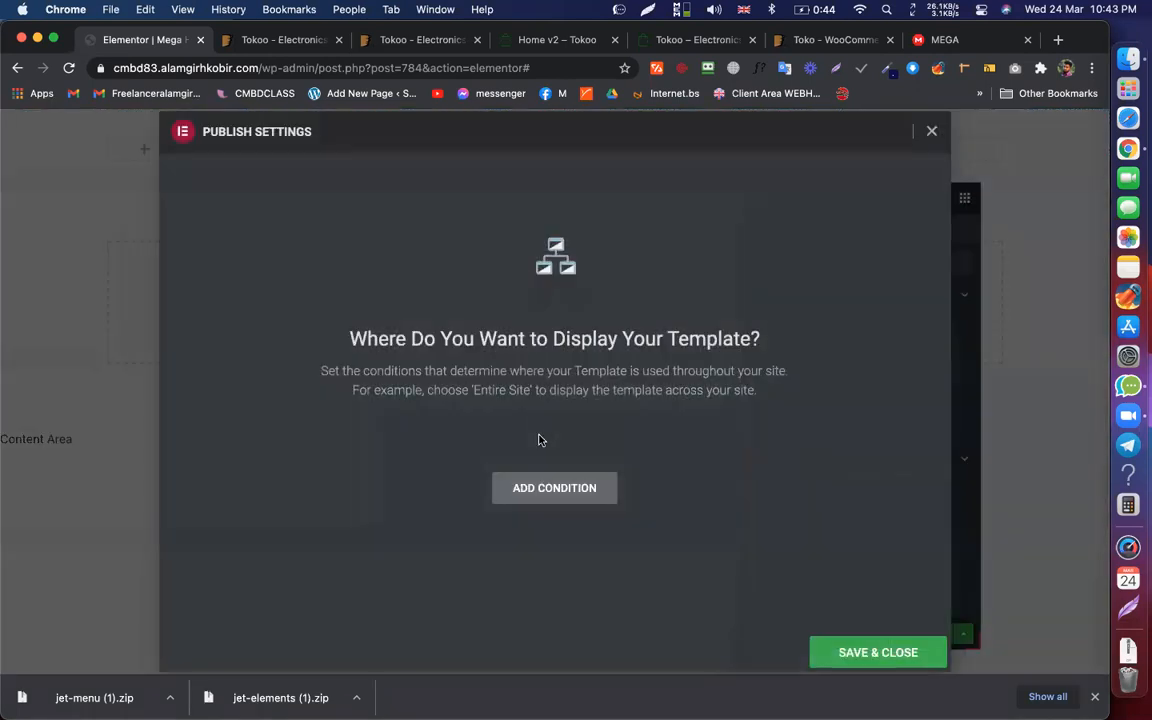
pyautogui.click(528, 489)
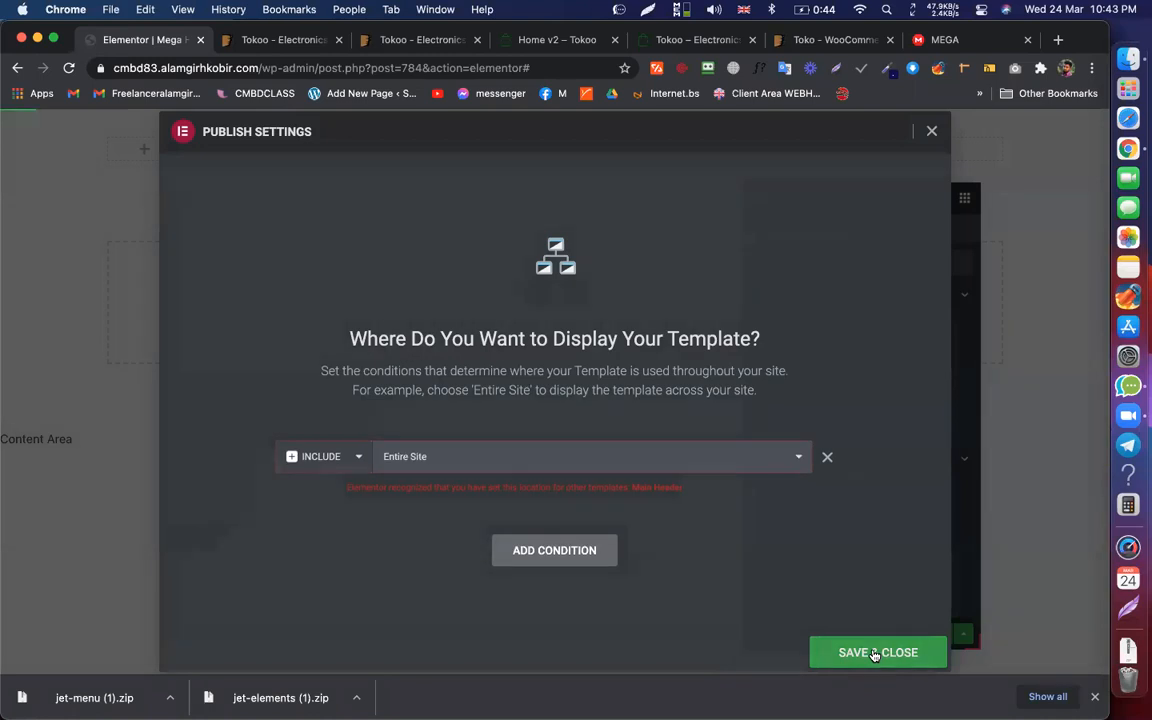
pyautogui.click(874, 652)
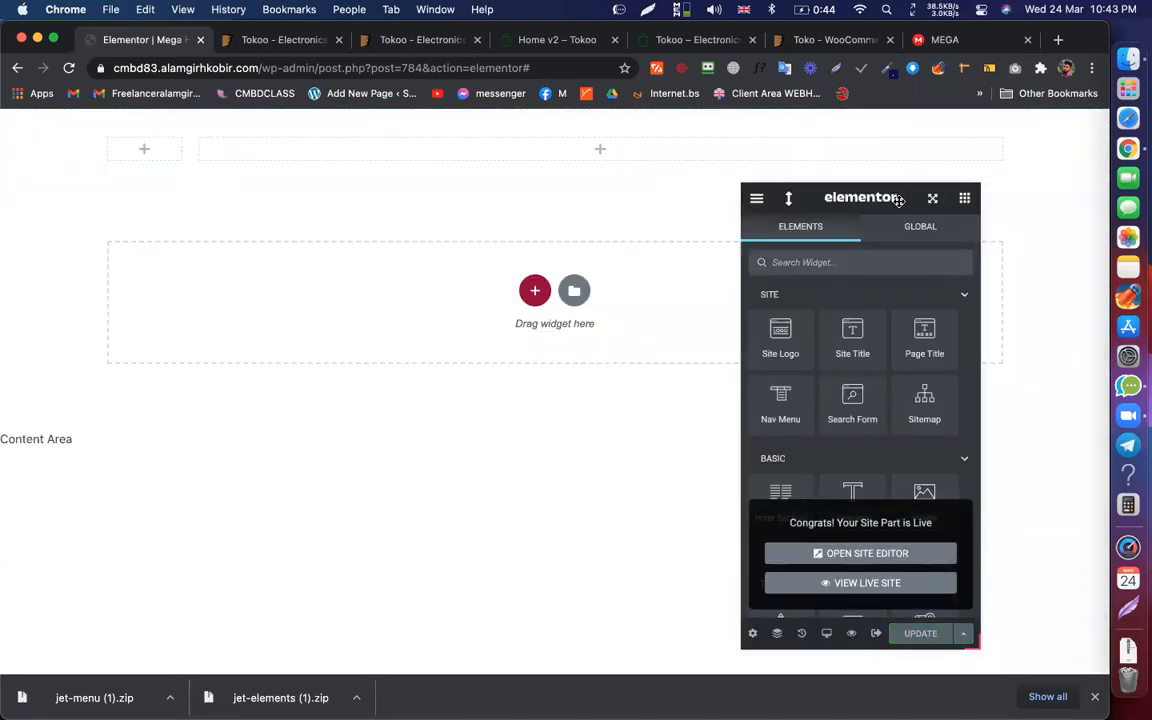
# Step: Scroll down and select the part of the address bar URL after wp-admin
pyautogui.scroll(-3, 851, 400)
pyautogui.scroll(-1, 851, 406)
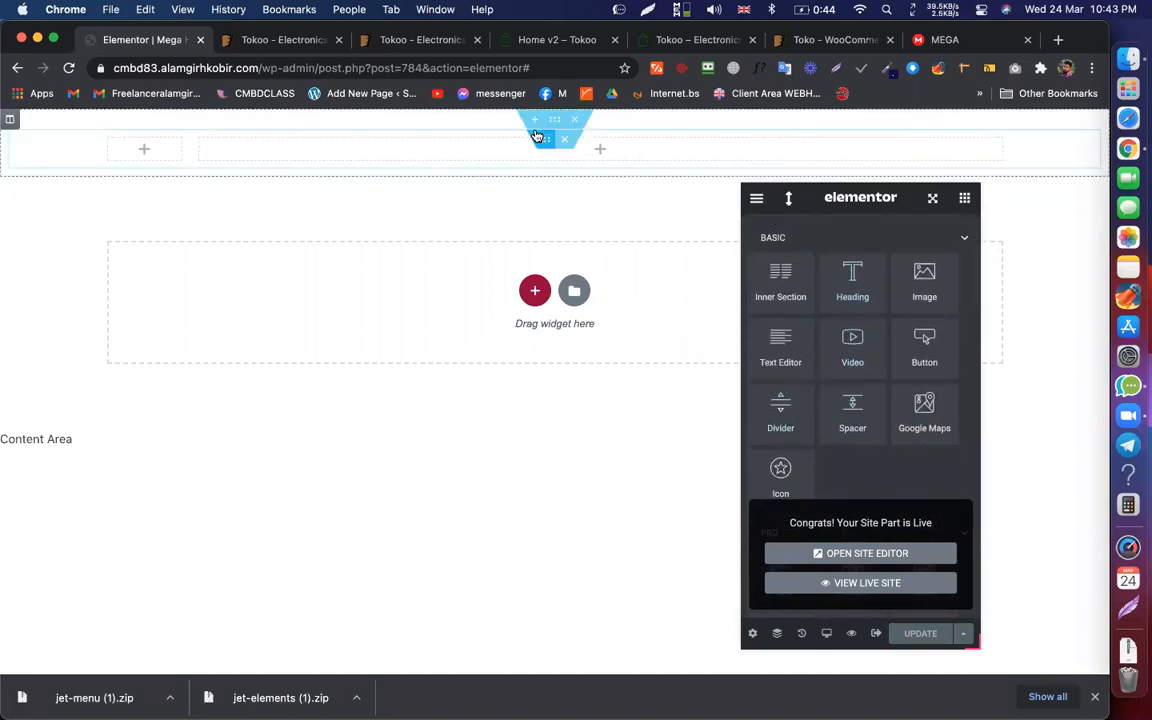
pyautogui.click(15, 69)
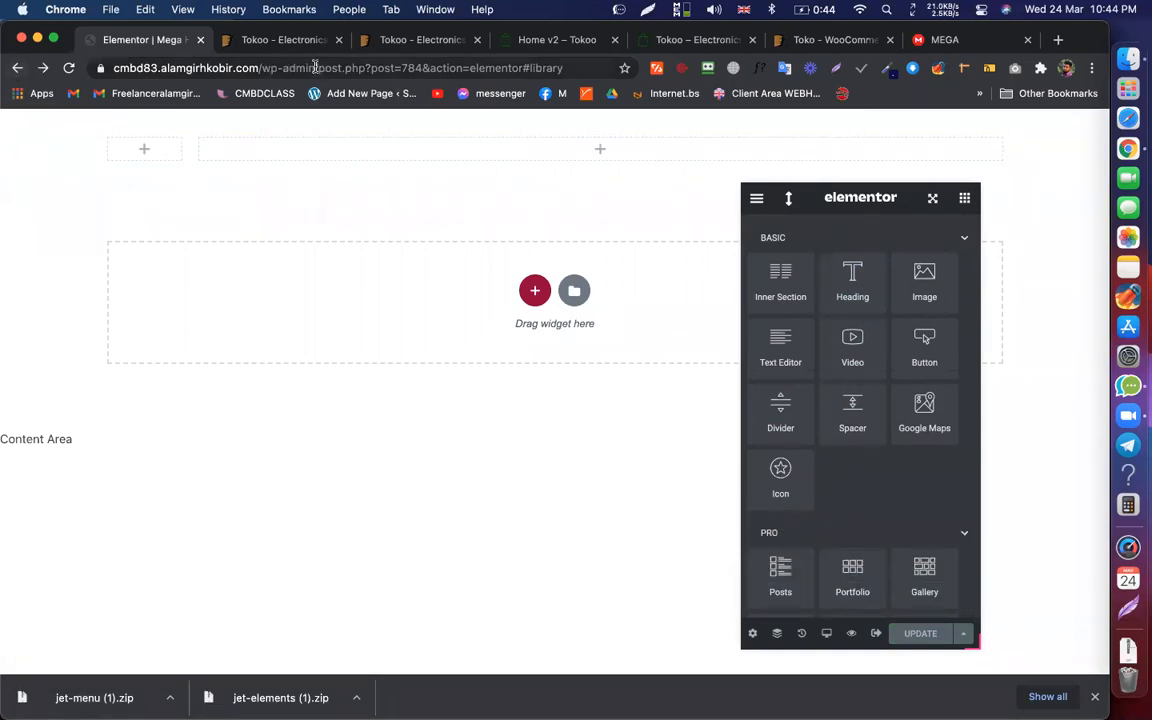
pyautogui.moveTo(314, 67); pyautogui.dragTo(643, 123)
# Step: Load the /wp-admin dashboard and go to Appearance > Menus
pyautogui.press('BackSpace')
pyautogui.press('Return')
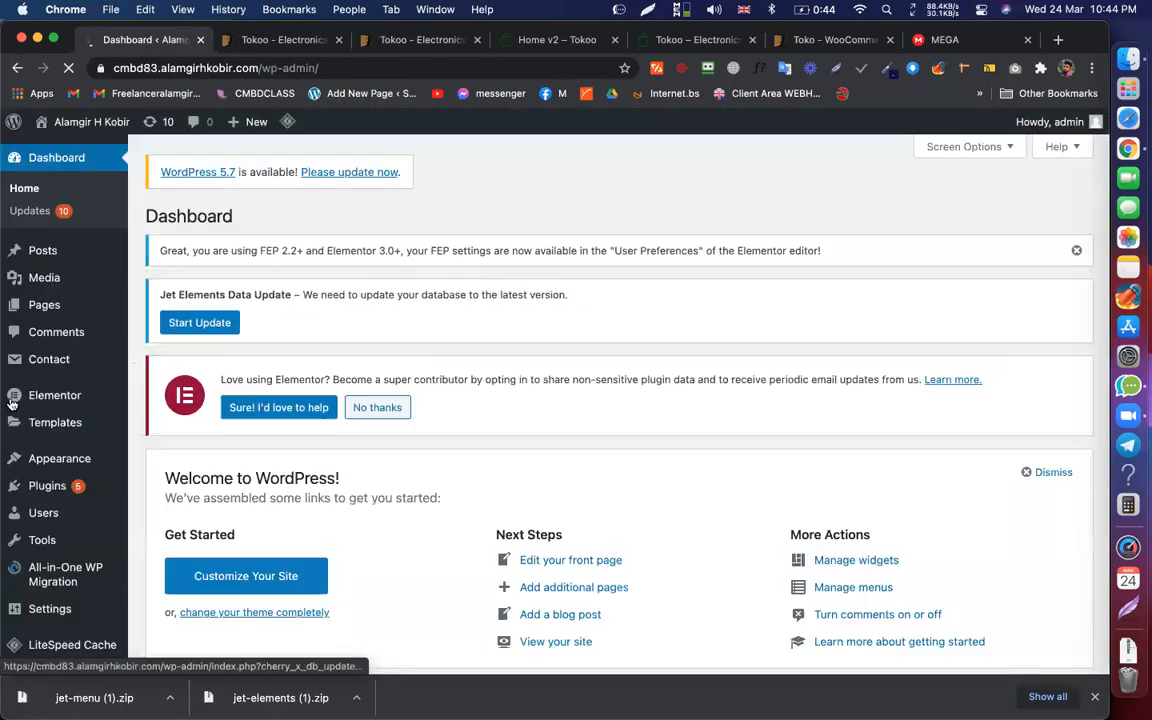
pyautogui.moveTo(58, 472)
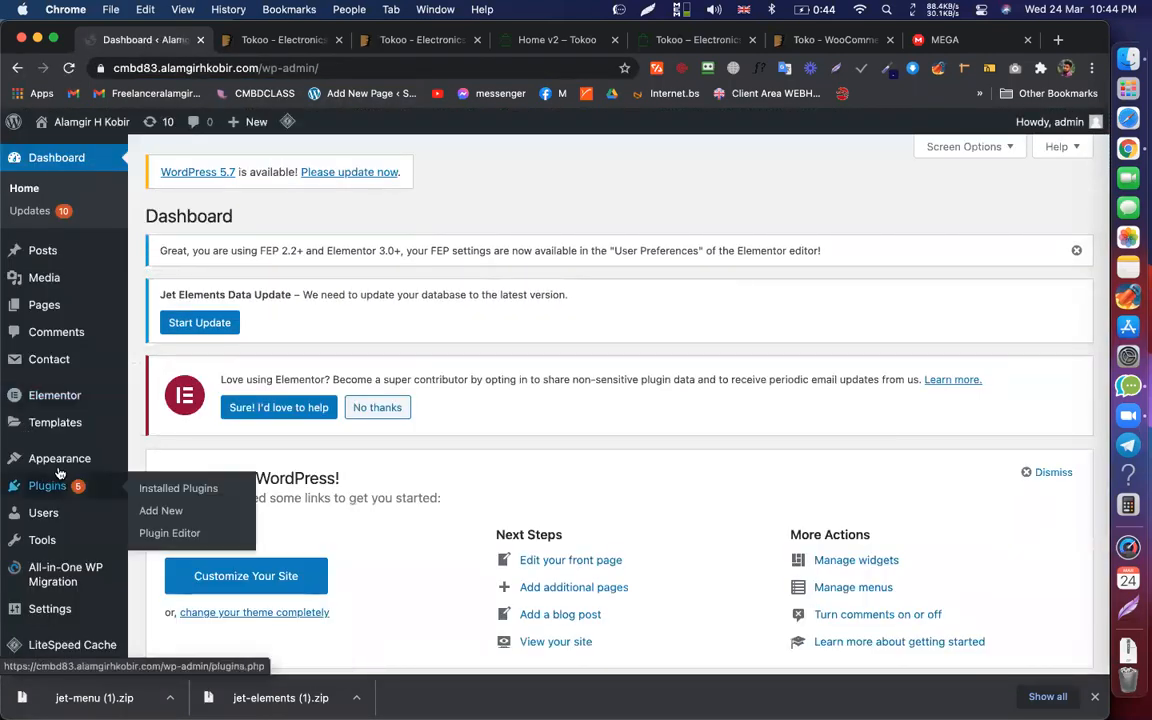
pyautogui.click(155, 528)
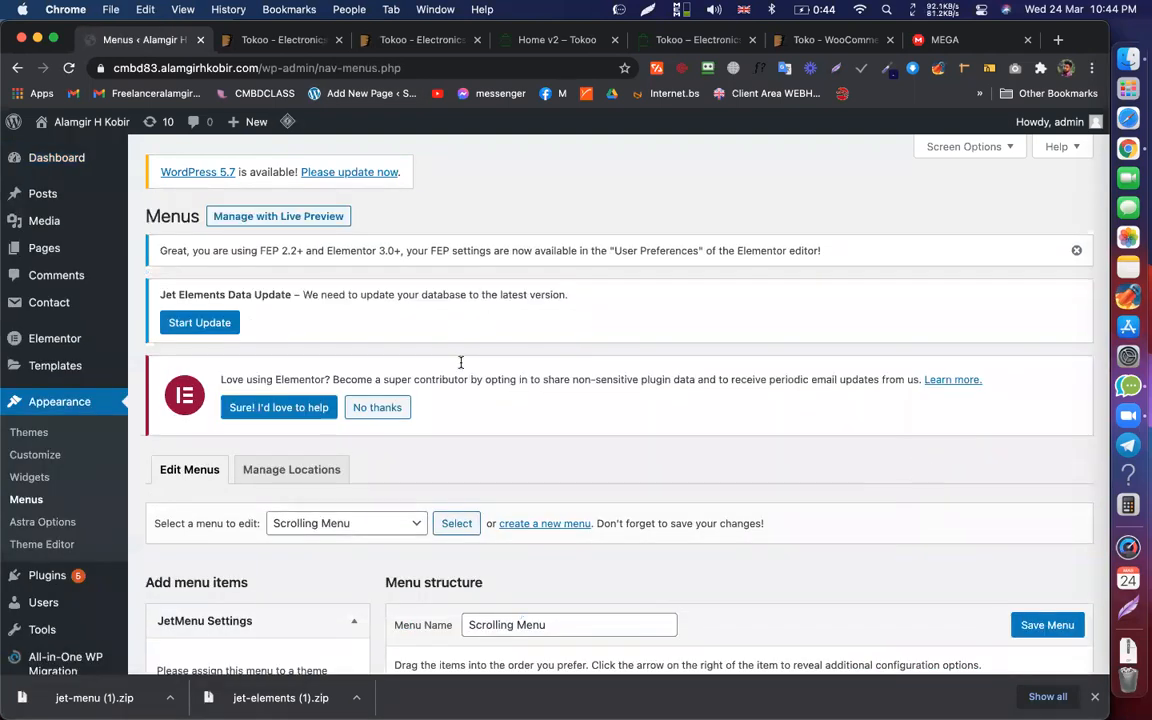
# Step: Decline Elementor's data-sharing offer, dismiss its notice, and return to Appearance > Menus
pyautogui.scroll(-1, 392, 352)
pyautogui.scroll(1, 392, 352)
pyautogui.click(379, 413)
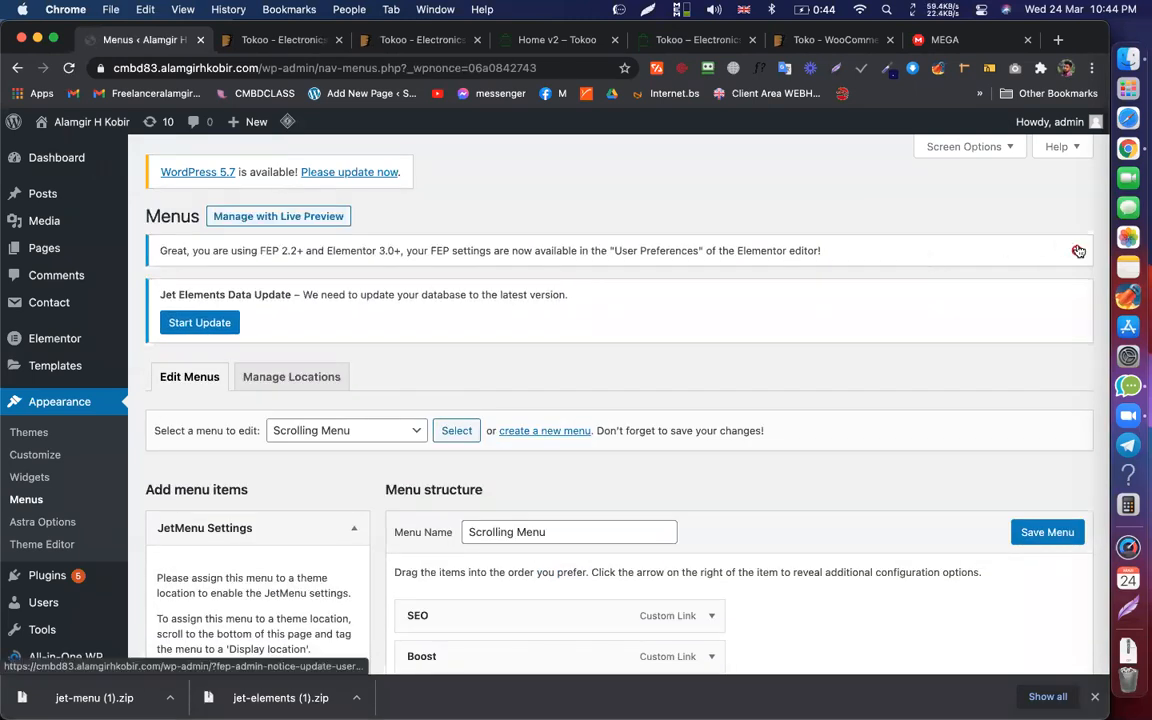
pyautogui.click(1077, 250)
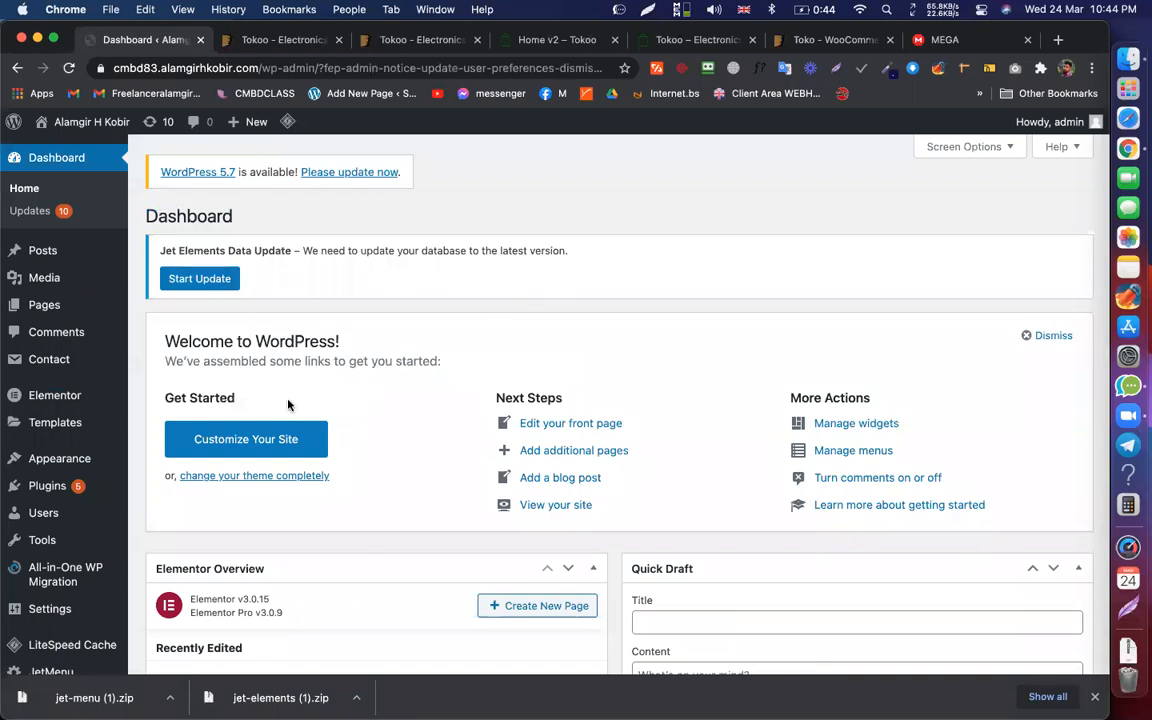
pyautogui.moveTo(62, 458)
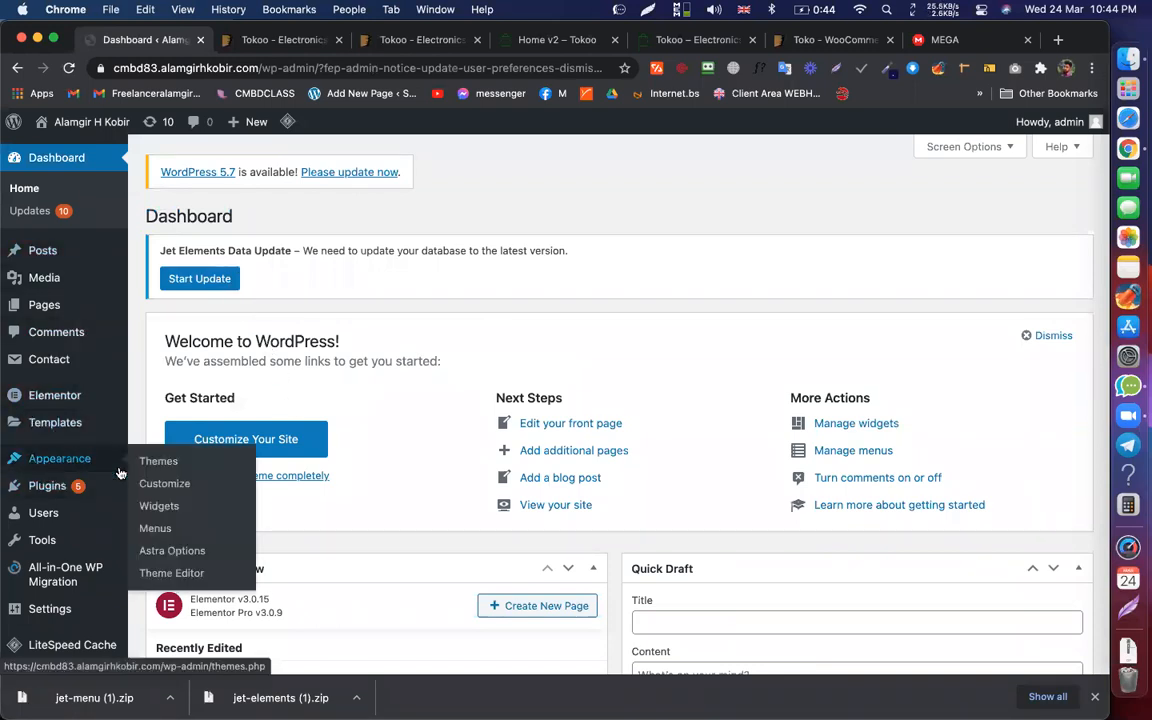
pyautogui.click(168, 529)
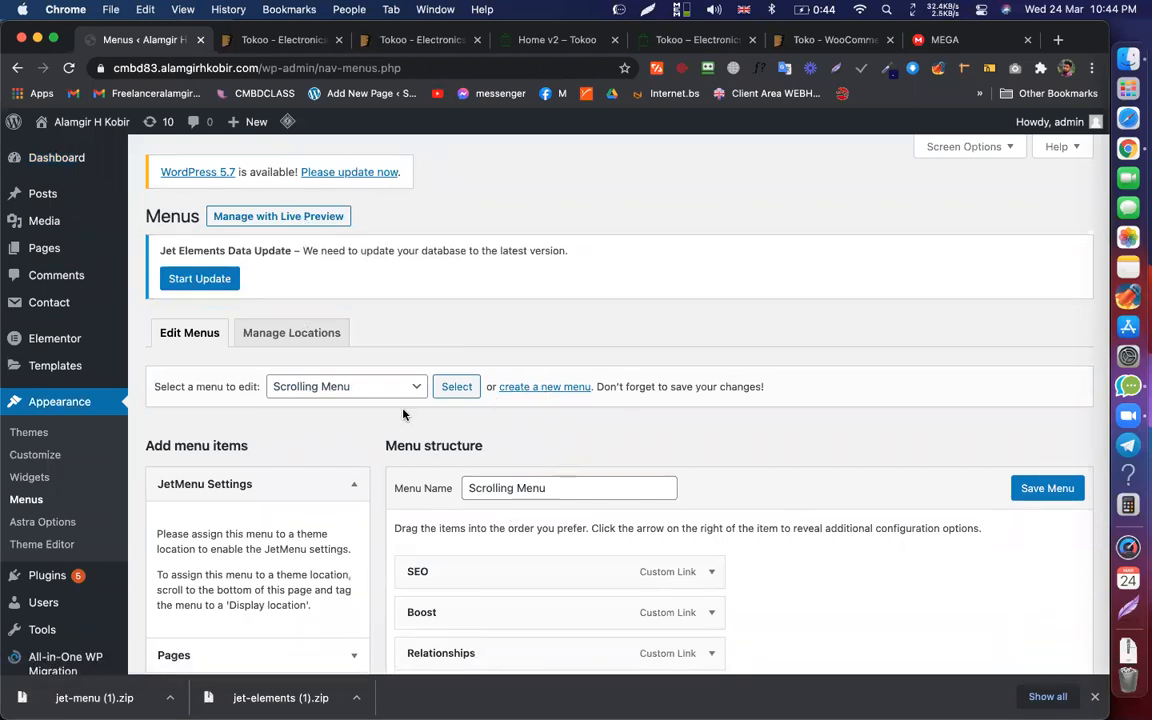
# Step: Create a new empty menu with the Menu Name 'My Mega Menu'
pyautogui.click(575, 388)
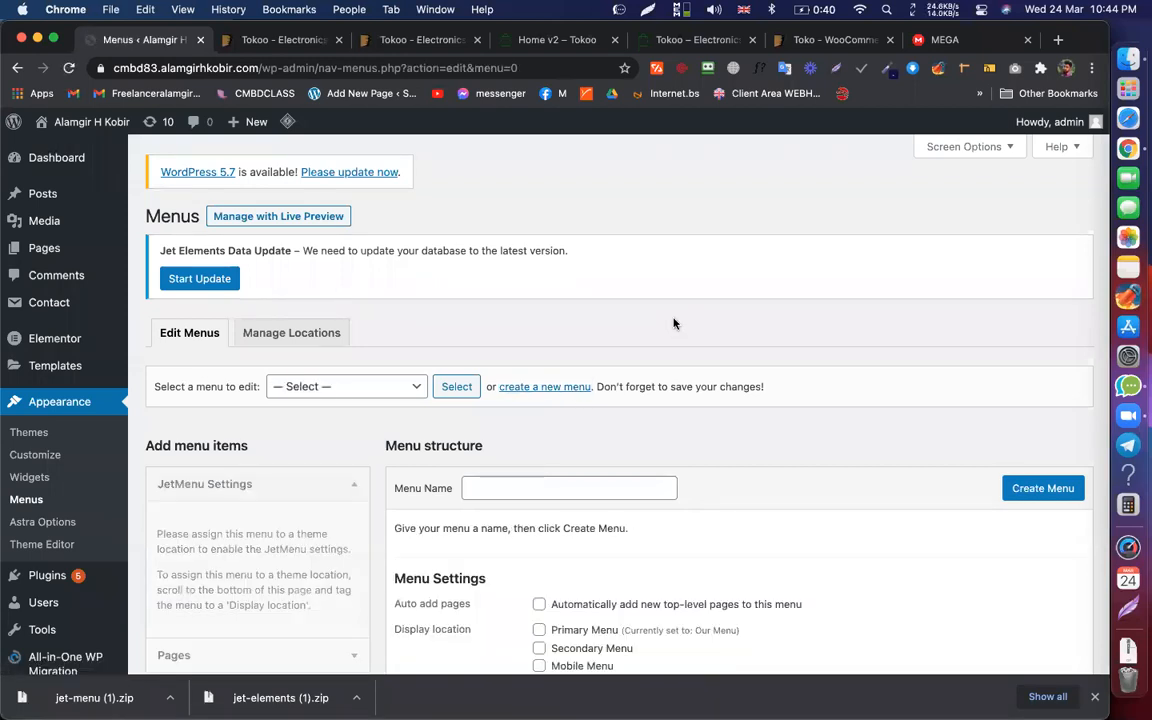
pyautogui.click(518, 480)
pyautogui.write('Mega Menu')
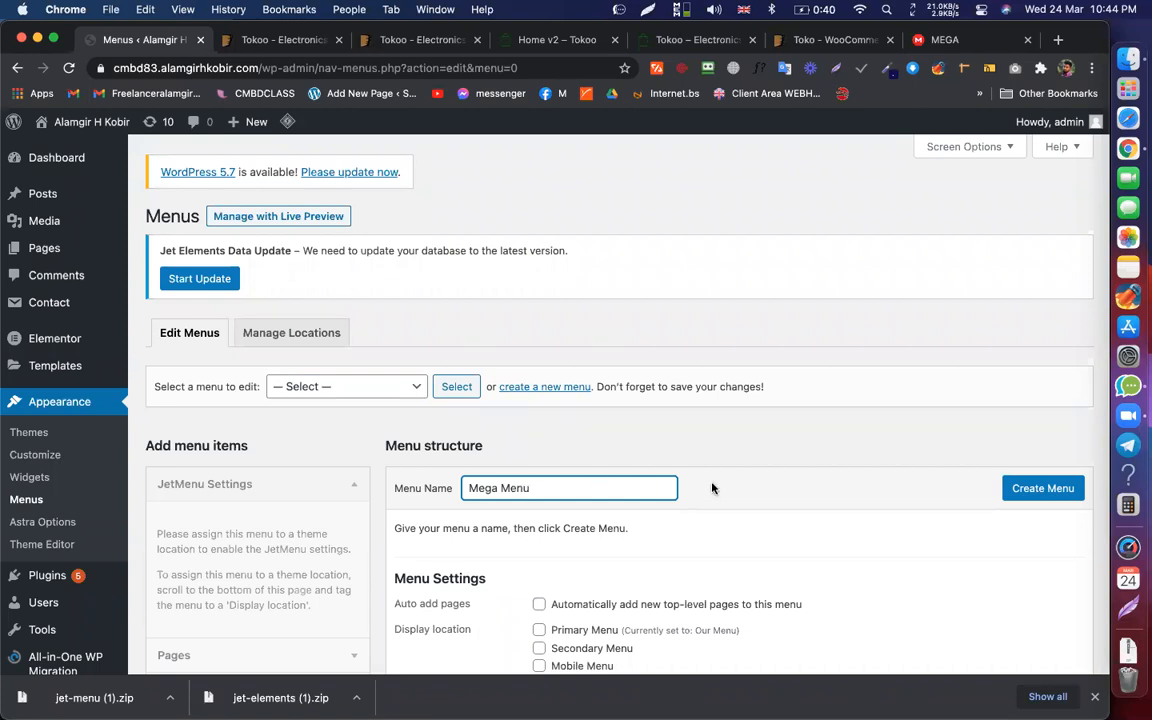
pyautogui.write('My')
pyautogui.scroll(-3, 946, 467)
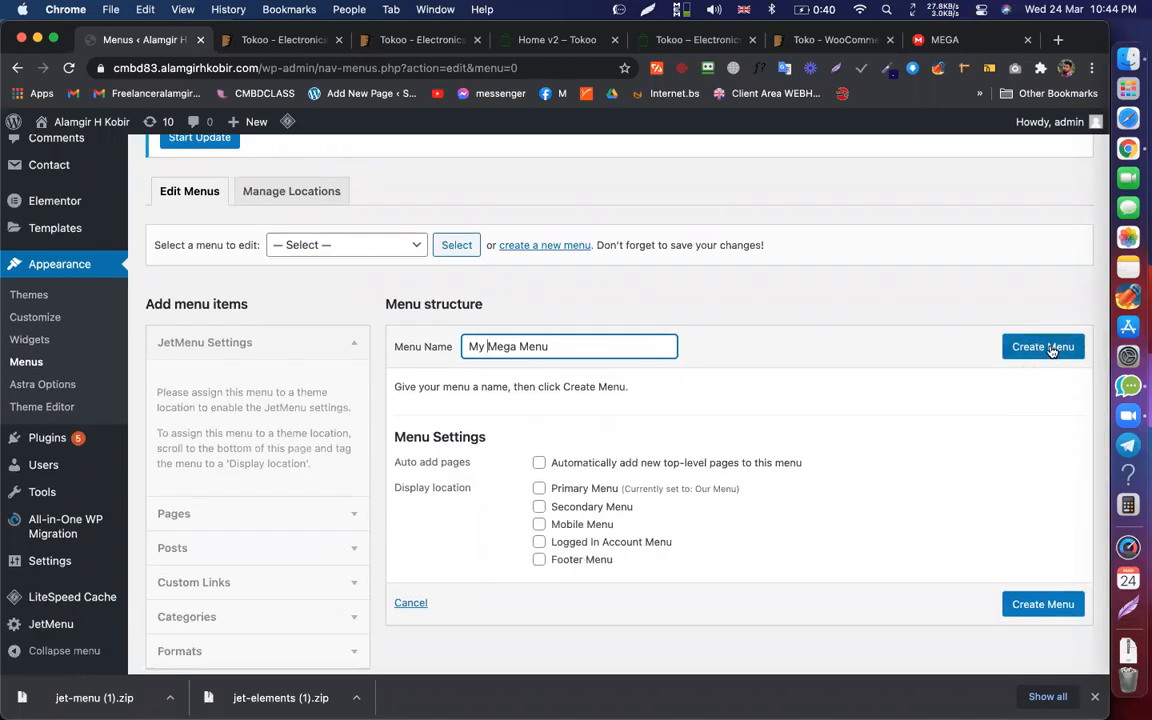
pyautogui.click(1053, 348)
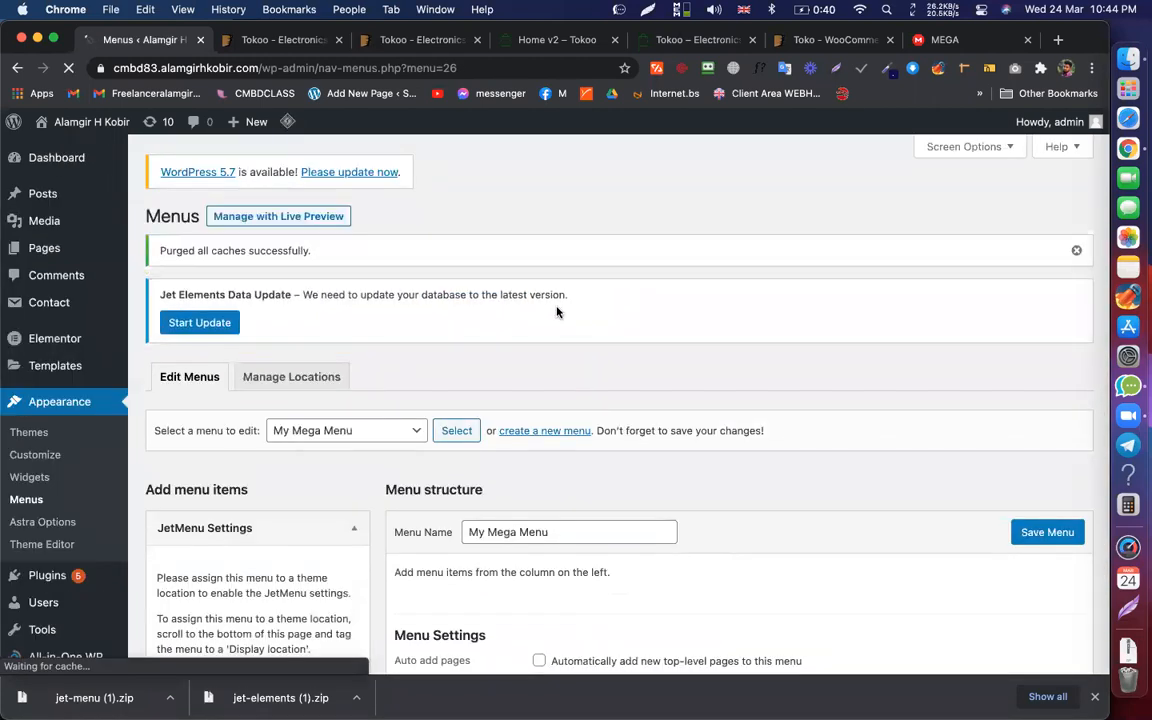
pyautogui.scroll(-5, 555, 309)
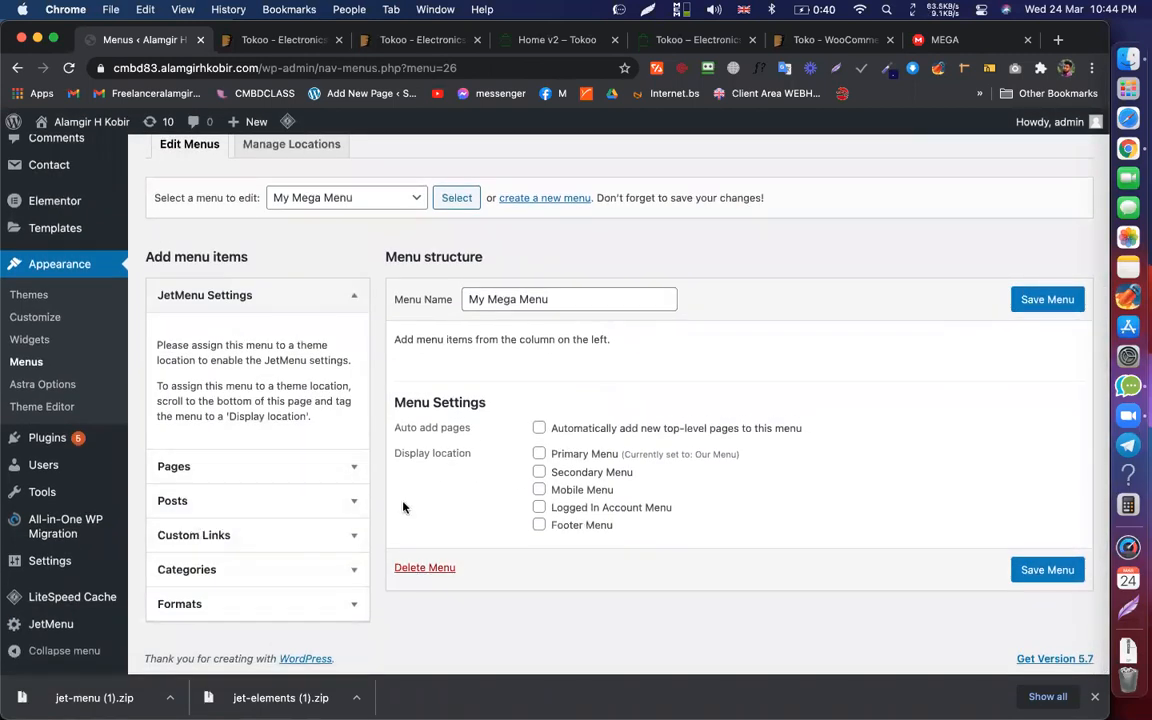
# Step: Compare the Tokoo Home v2 KITCHEN, LIVING and SMARTPHONES mega menus, then return to WordPress Menus
pyautogui.click(537, 40)
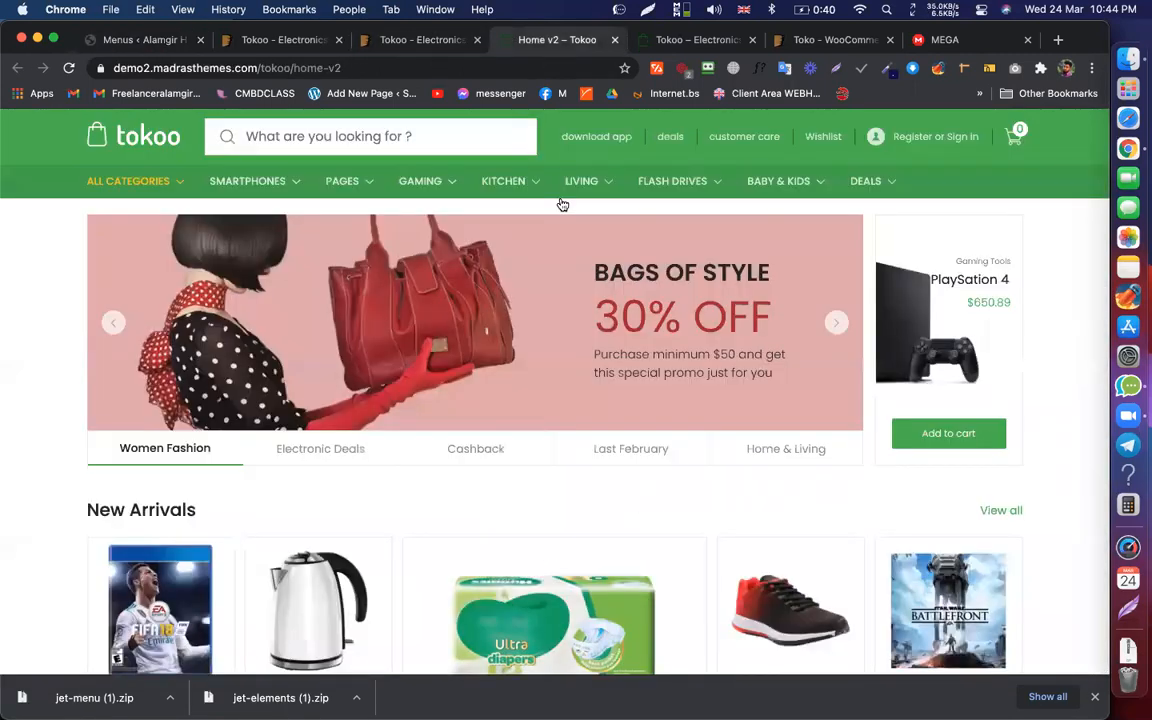
pyautogui.moveTo(500, 188)
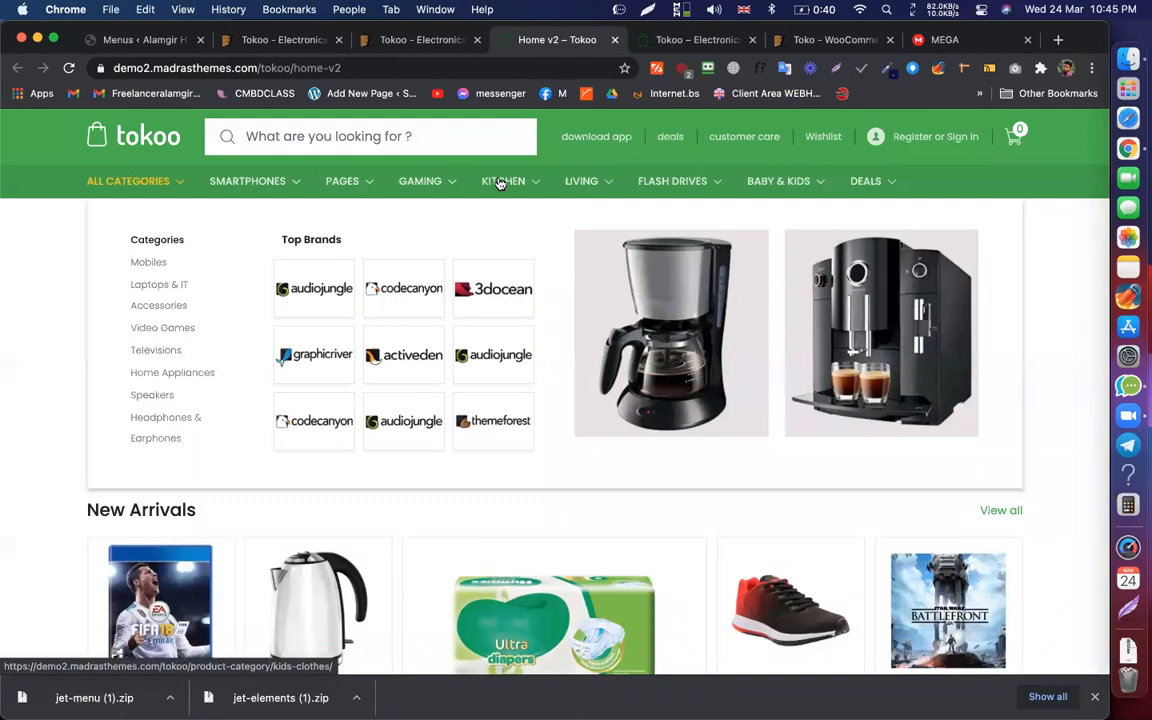
pyautogui.moveTo(582, 183)
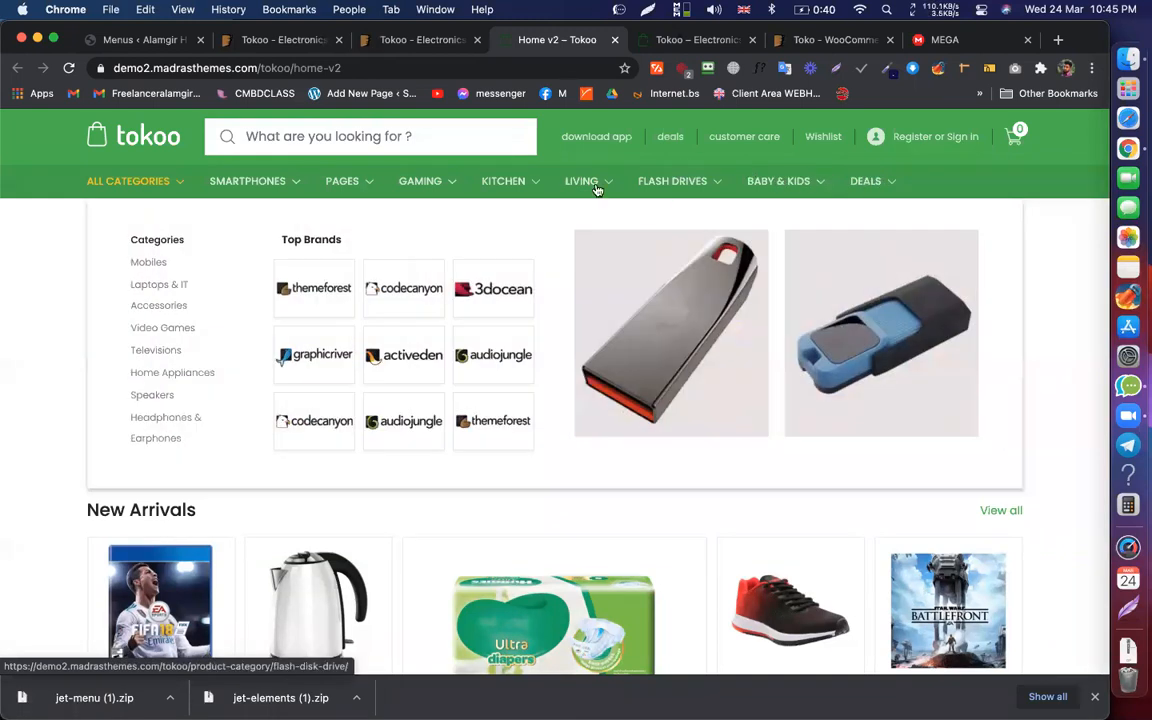
pyautogui.moveTo(252, 186)
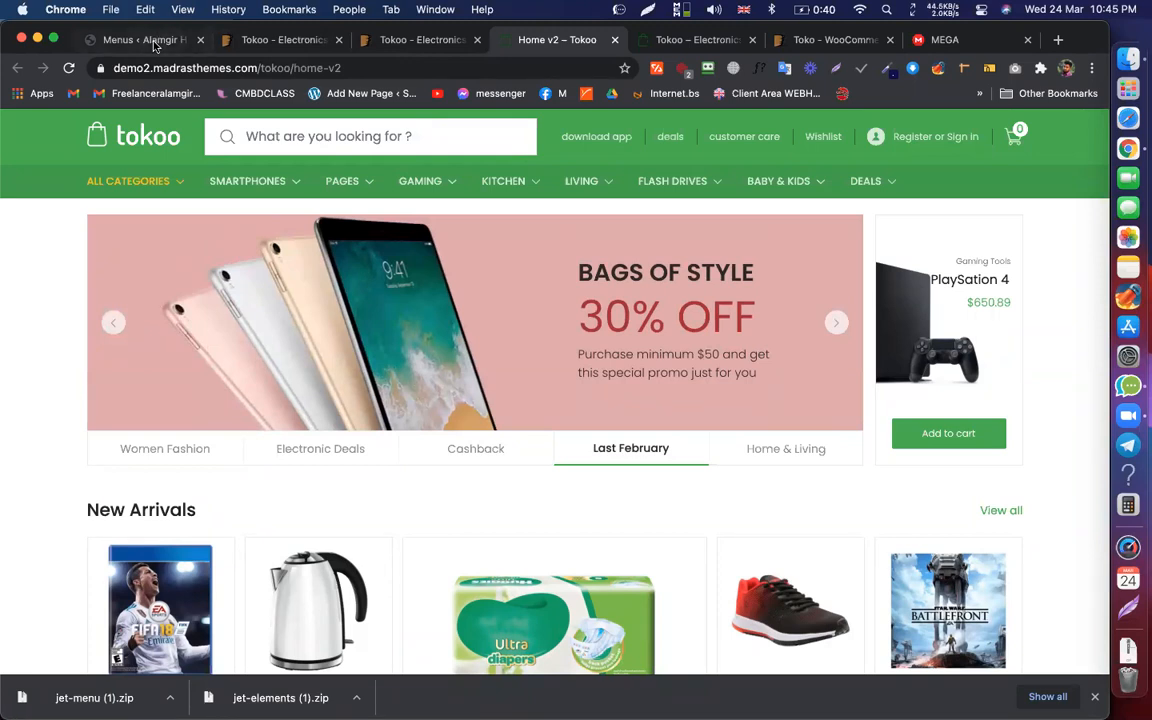
pyautogui.click(153, 43)
# Step: Open Posts > Categories, listing Coding, Creative Works, UI/UX, Uncategorized and Web Design
pyautogui.moveTo(43, 249)
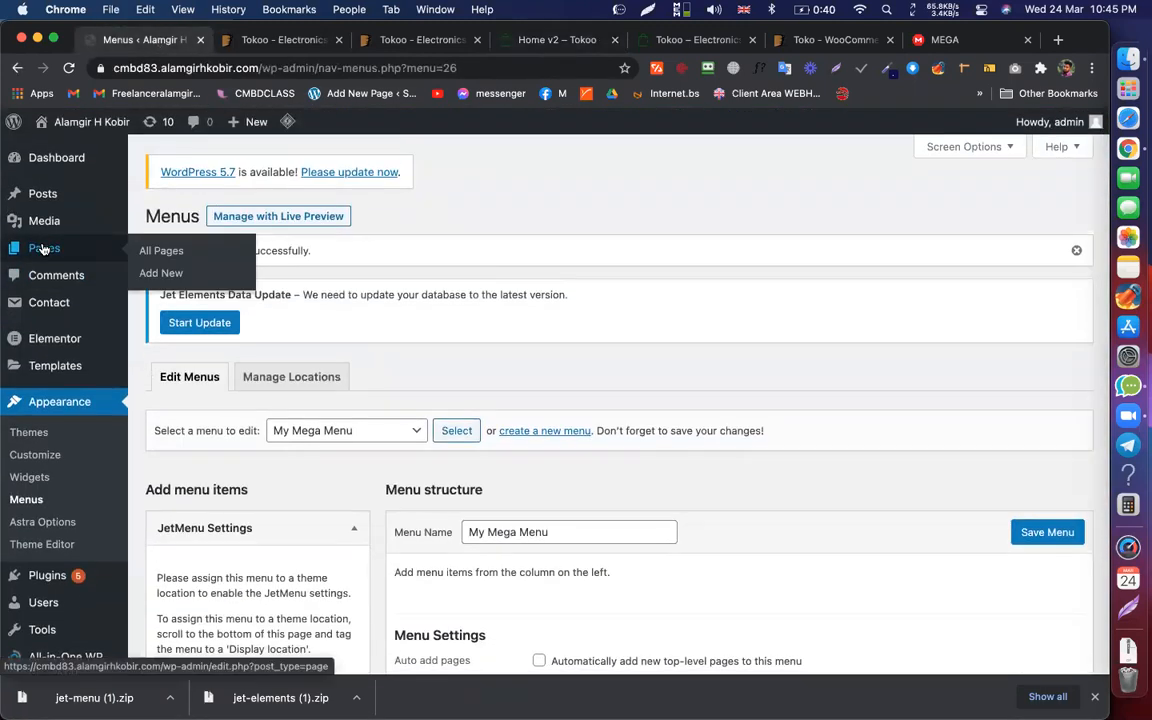
pyautogui.moveTo(46, 193)
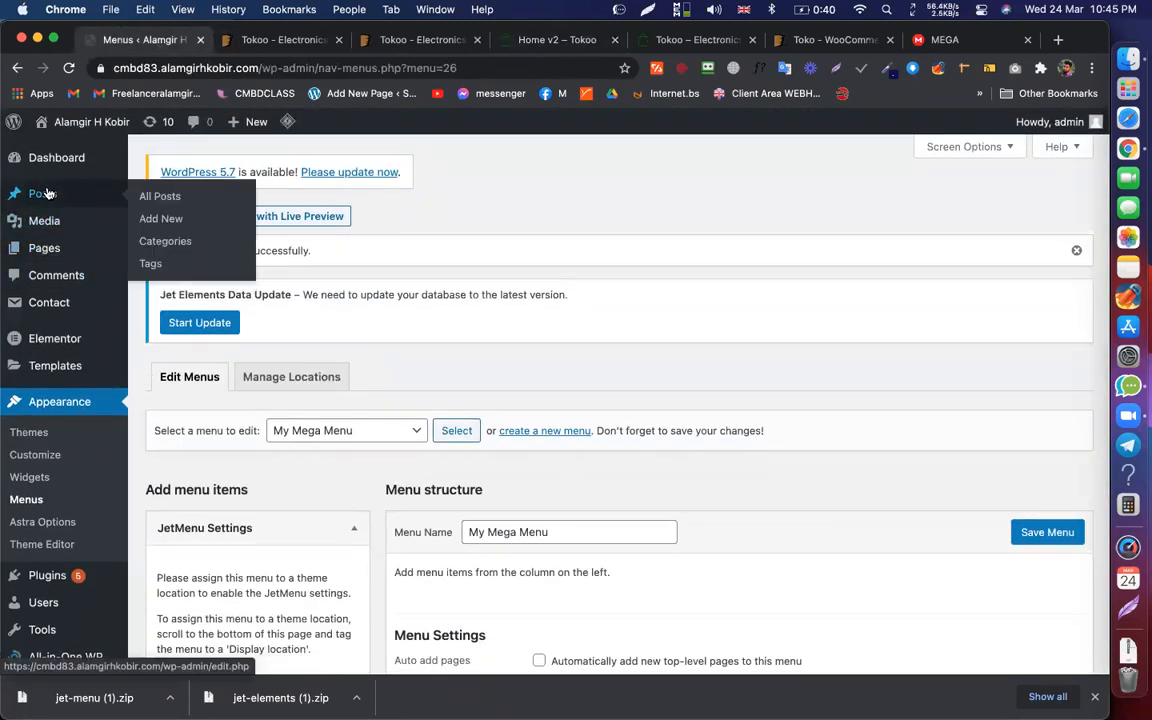
pyautogui.click(165, 242)
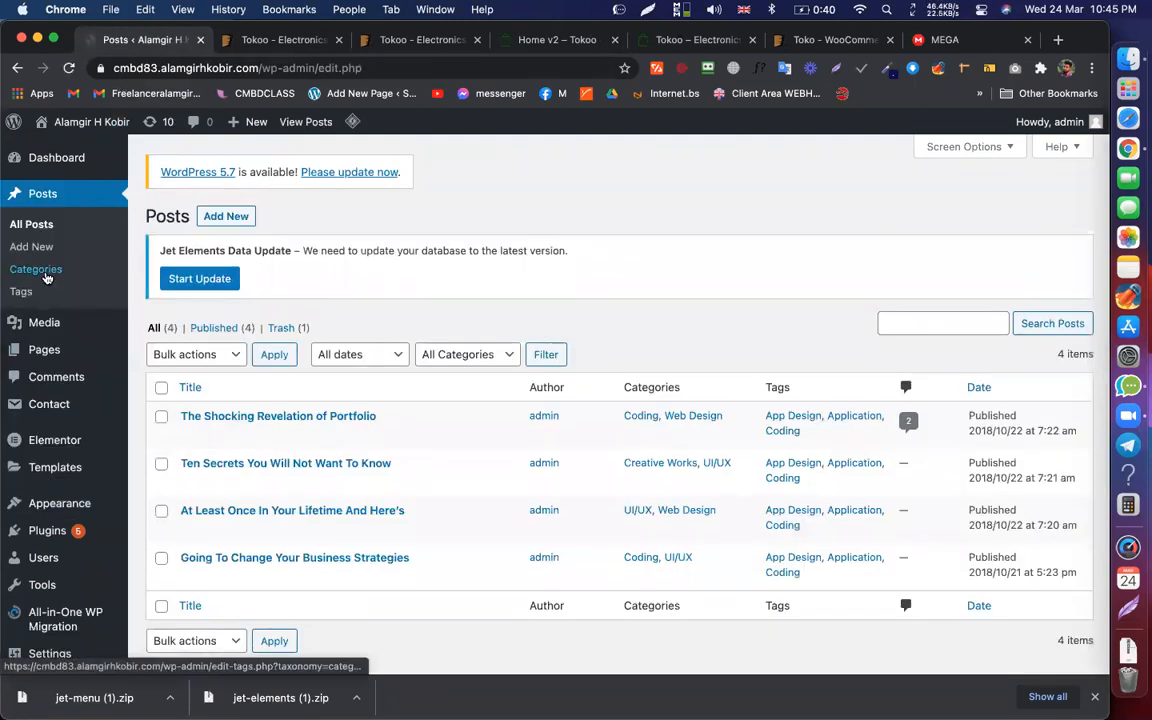
pyautogui.click(45, 275)
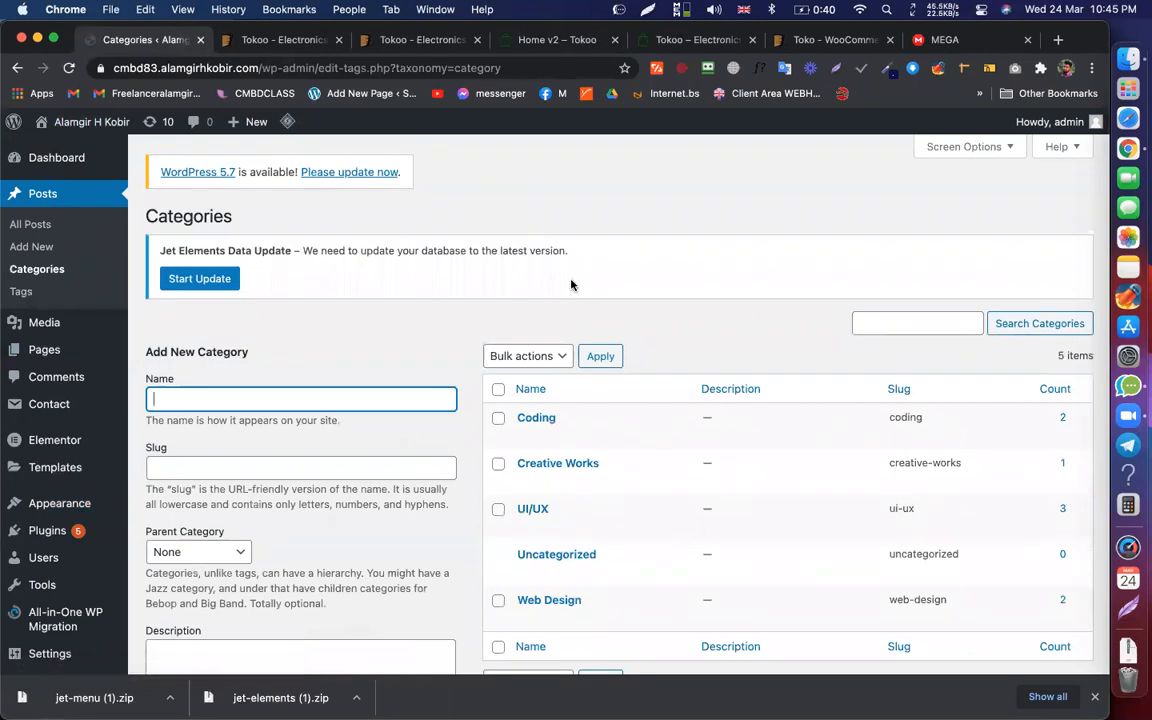
pyautogui.scroll(-1, 571, 285)
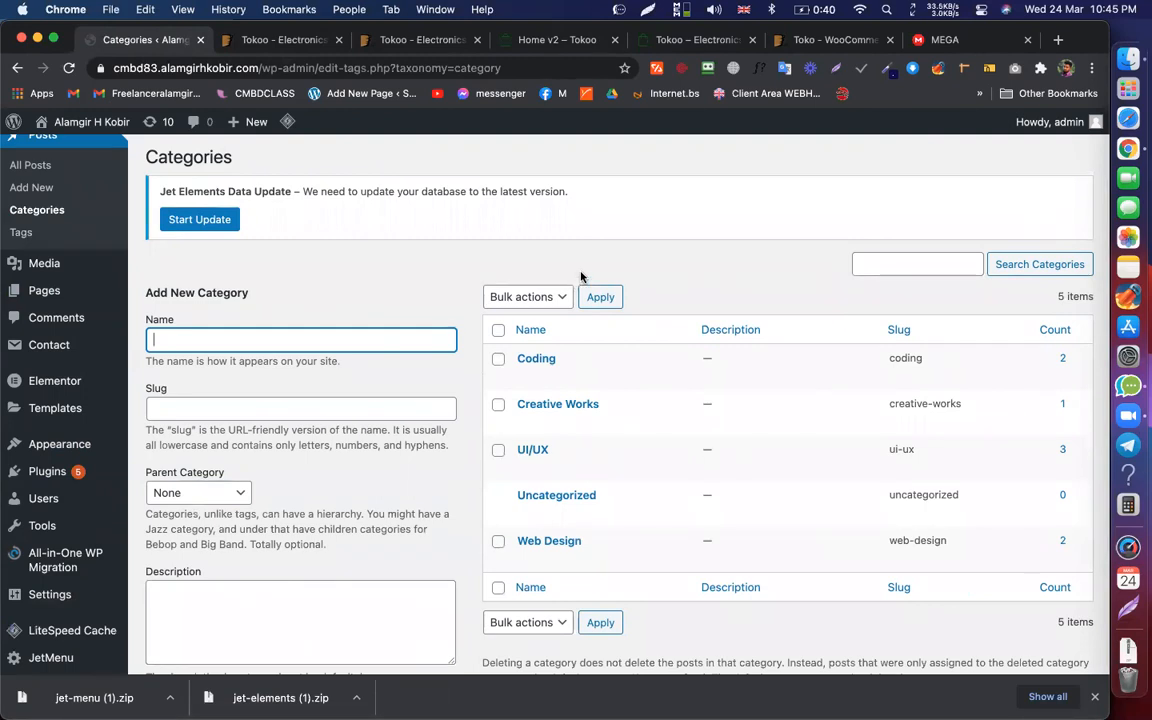
pyautogui.click(677, 275)
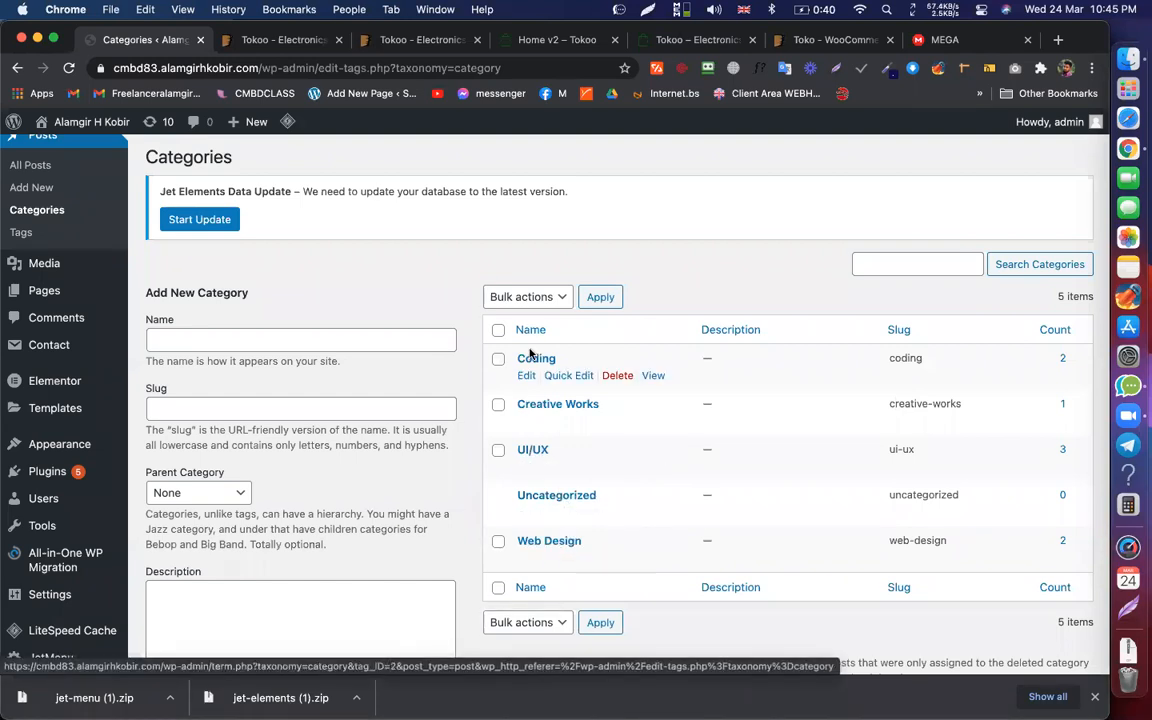
pyautogui.click(248, 341)
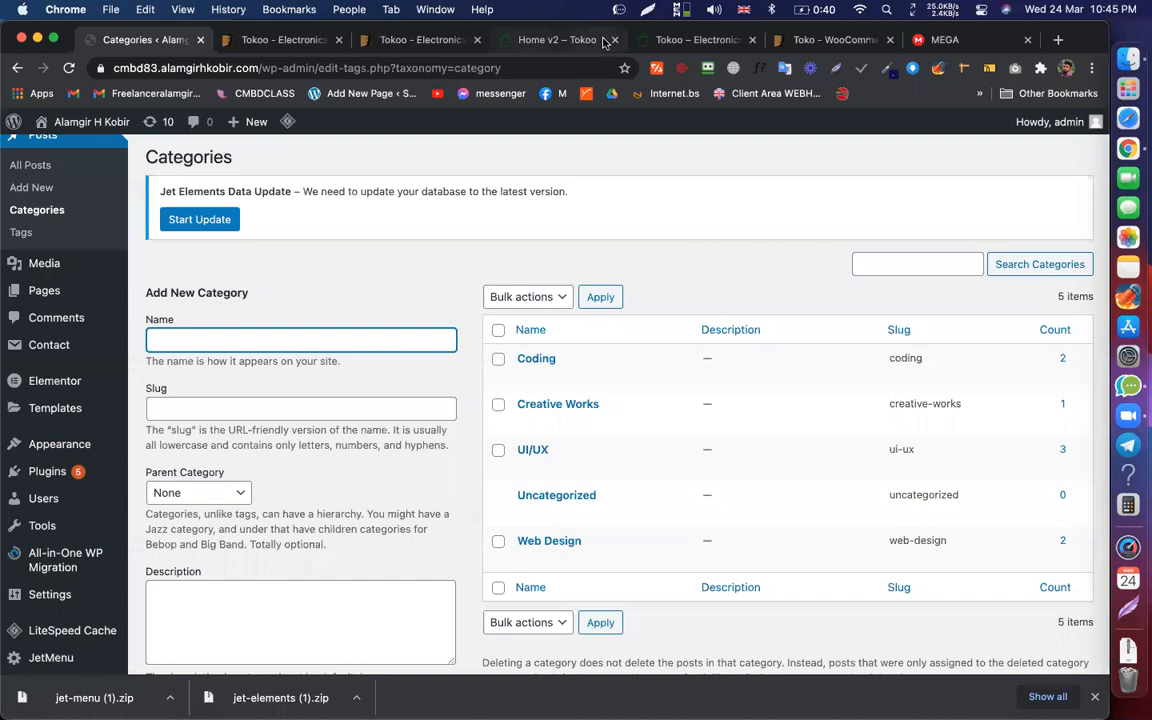
# Step: Copy the Tokoo SMARTPHONES menu label via Inspect and add it as a 'smartphones' category
pyautogui.click(522, 40)
pyautogui.moveTo(219, 179)
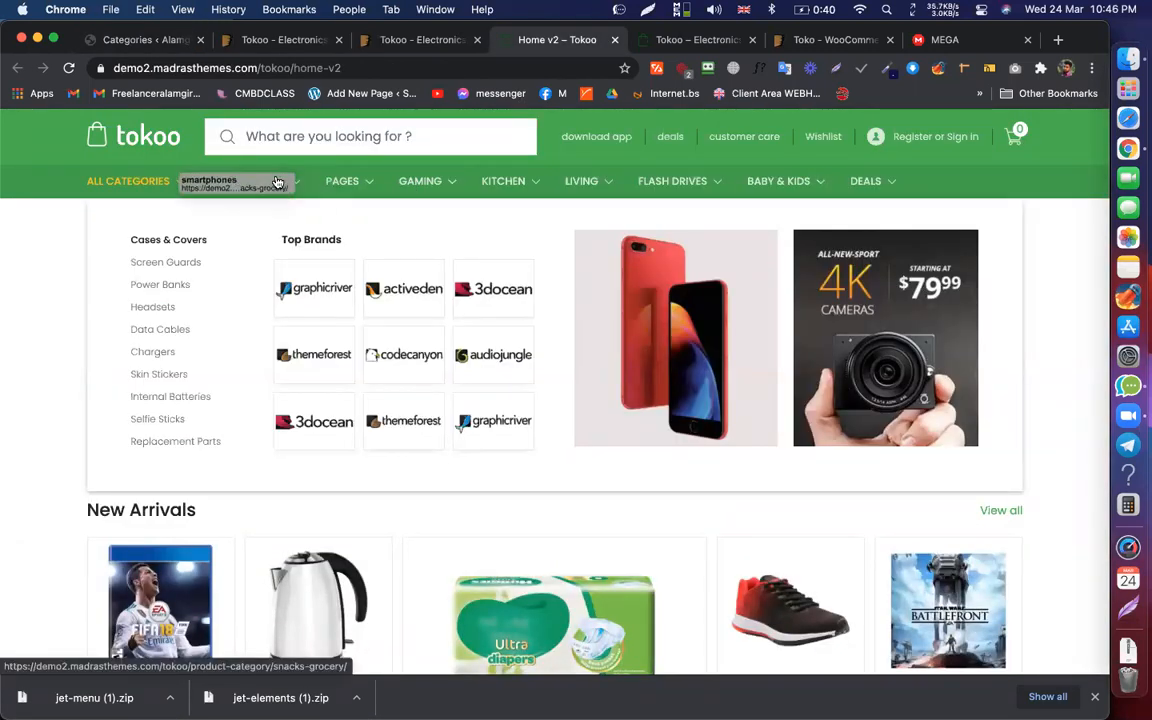
pyautogui.rightClick(238, 183)
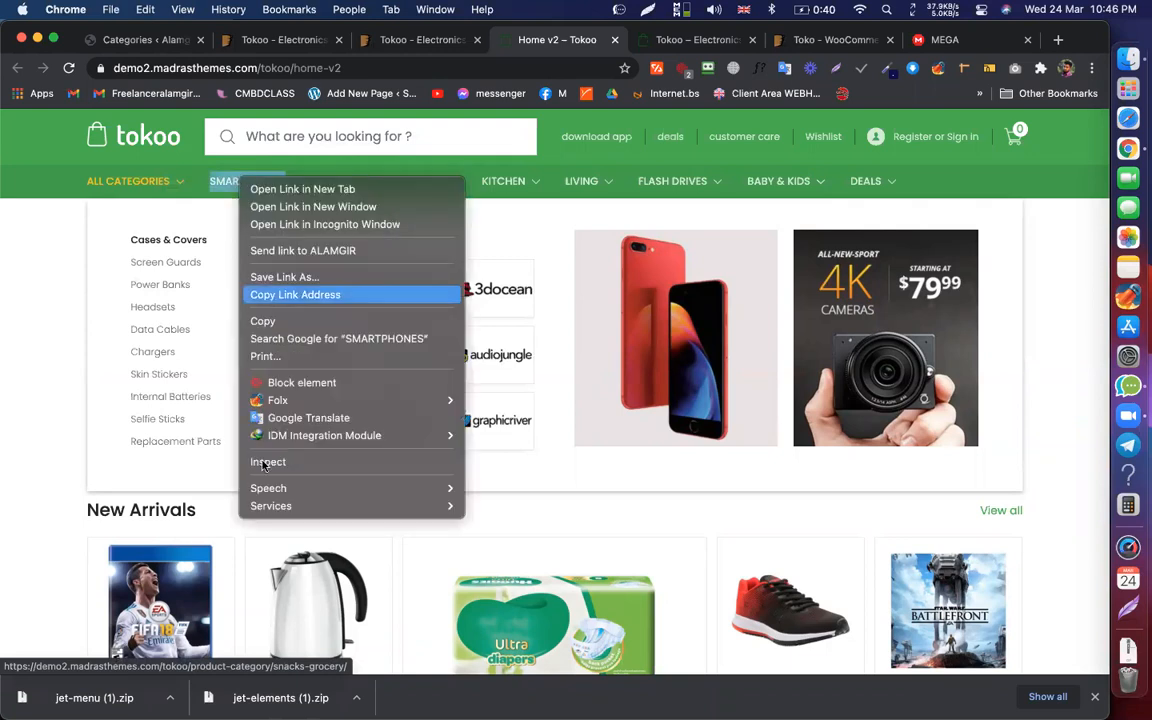
pyautogui.click(288, 459)
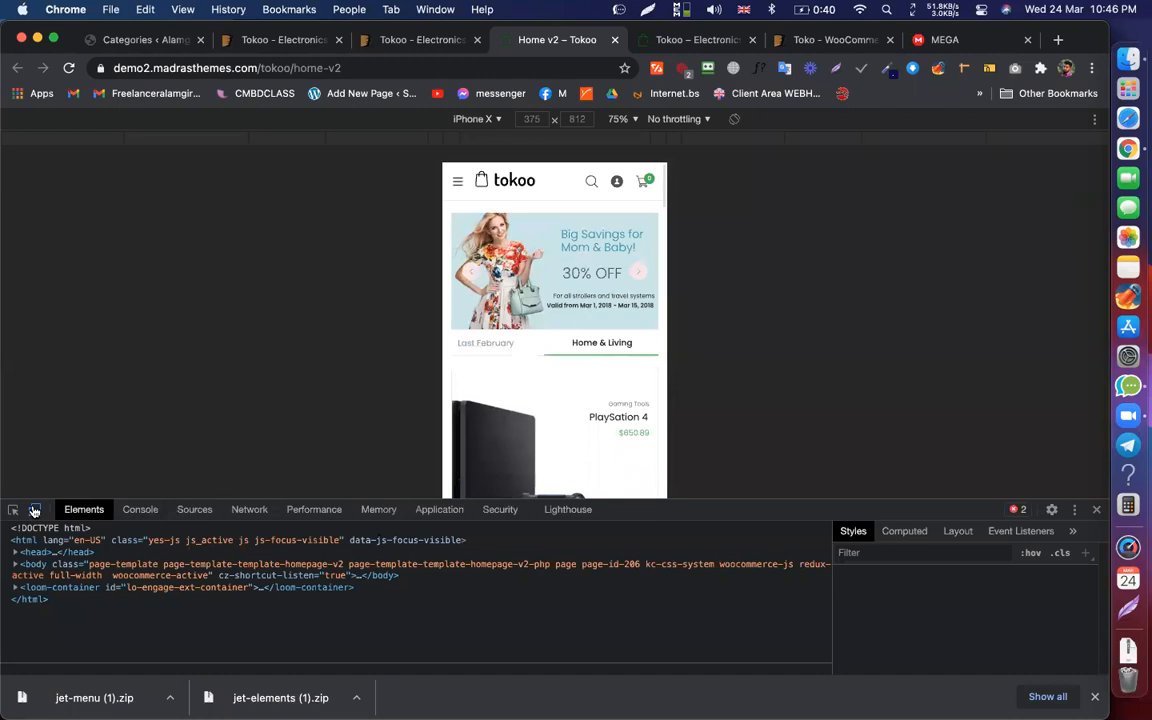
pyautogui.click(34, 510)
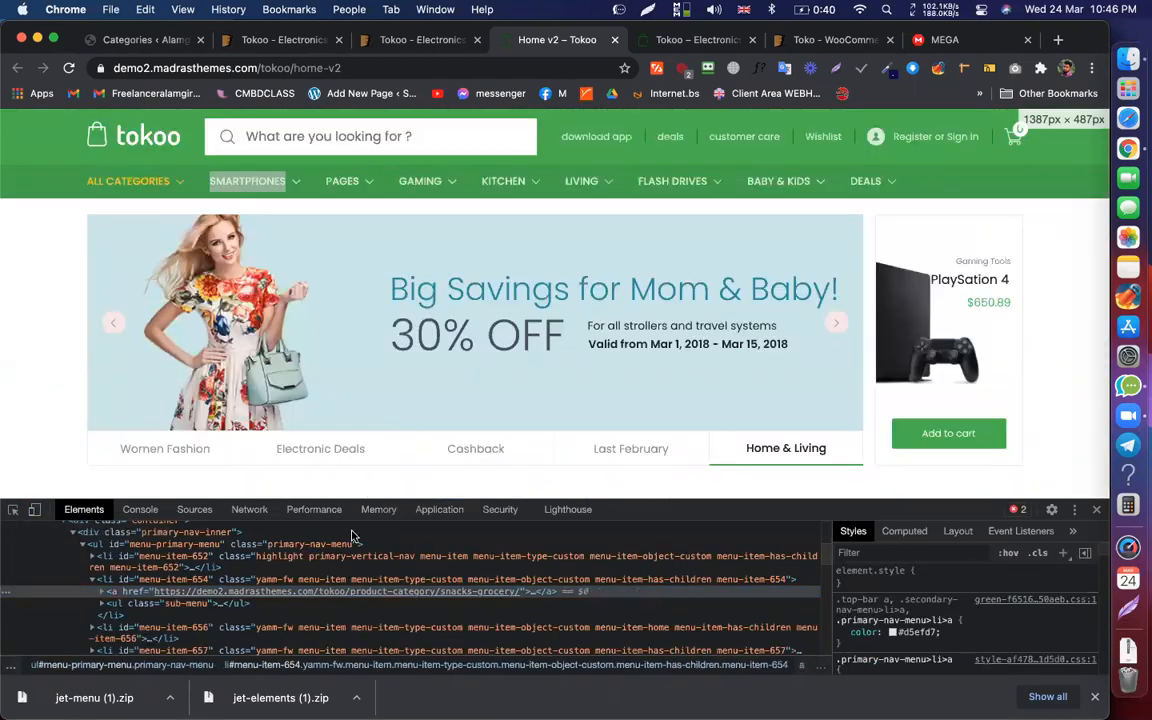
pyautogui.click(531, 592)
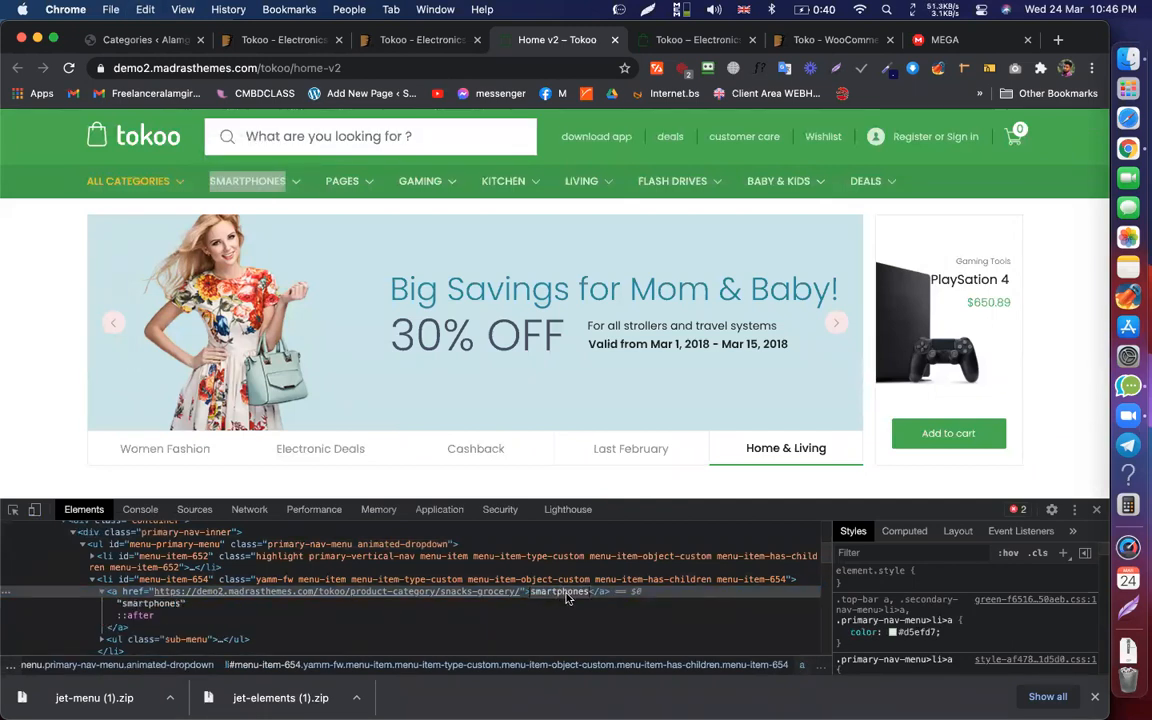
pyautogui.click(165, 40)
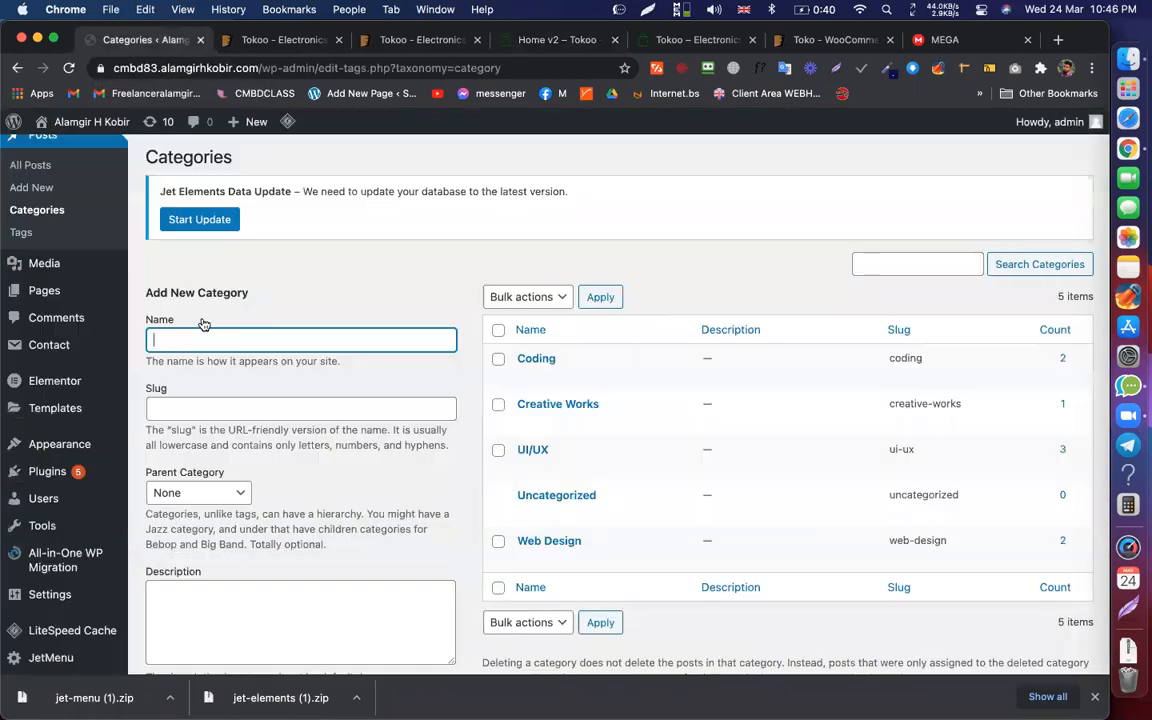
pyautogui.write('smartphones')
pyautogui.scroll(-3, 328, 443)
pyautogui.click(205, 591)
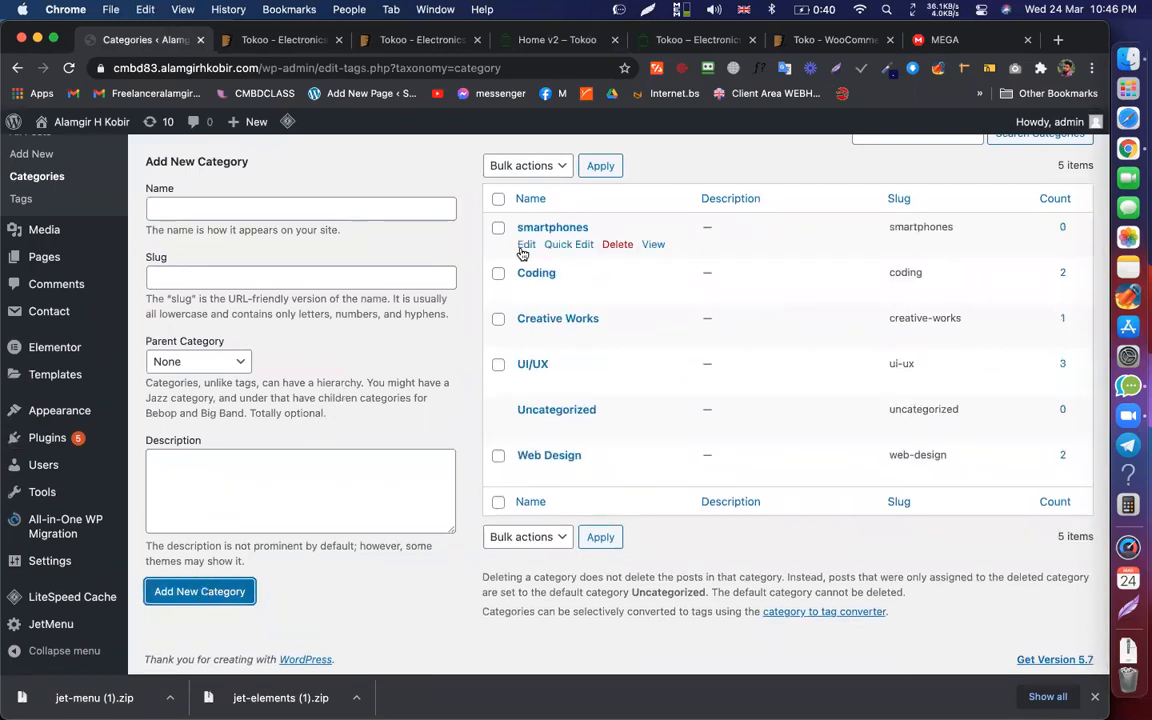
# Step: Copy the Tokoo PAGES menu label from its markup for the next category name
pyautogui.click(525, 39)
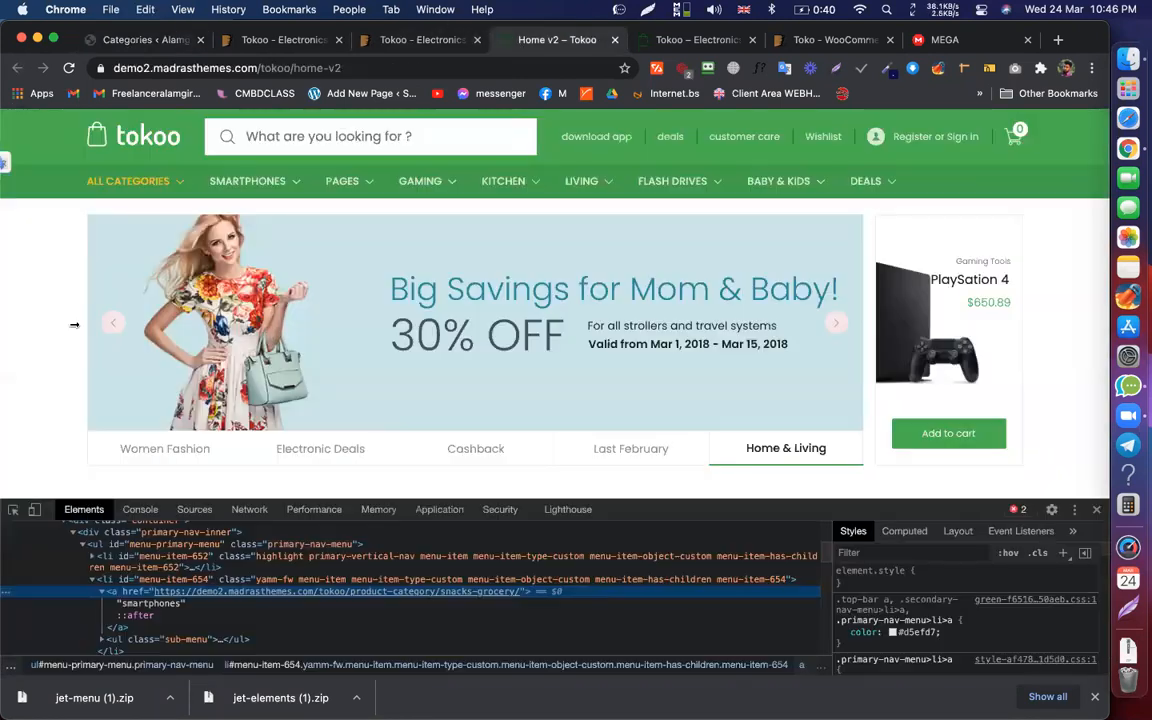
pyautogui.click(13, 510)
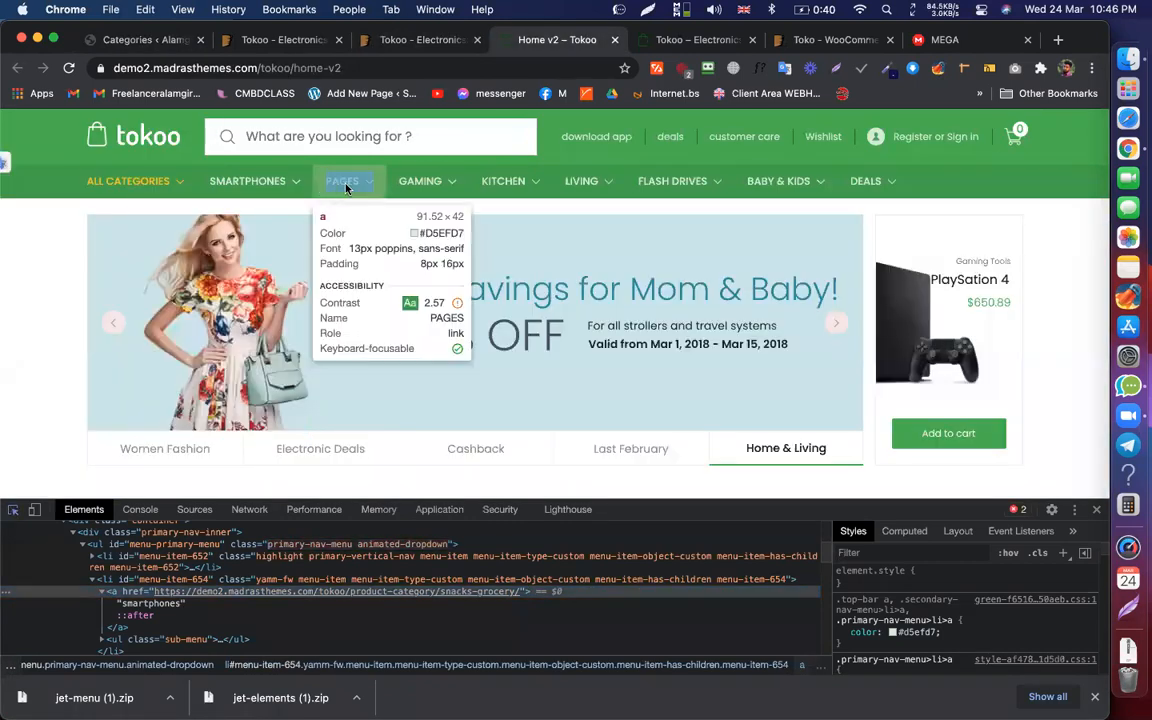
pyautogui.click(334, 187)
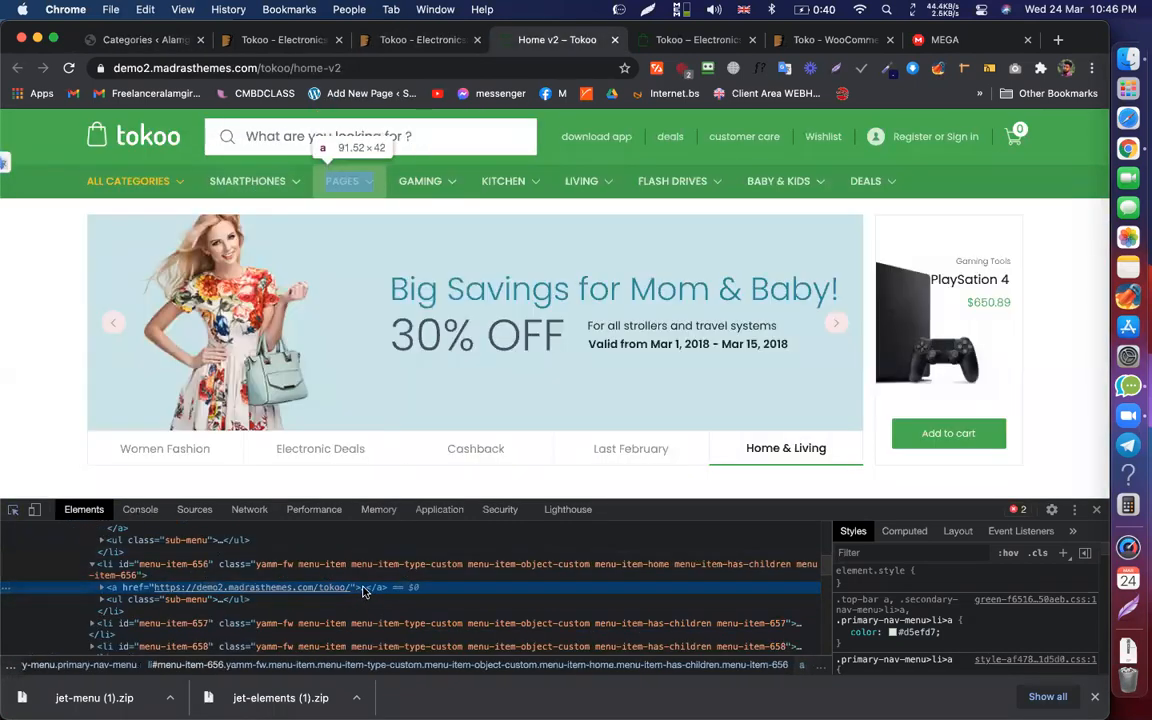
pyautogui.click(363, 589)
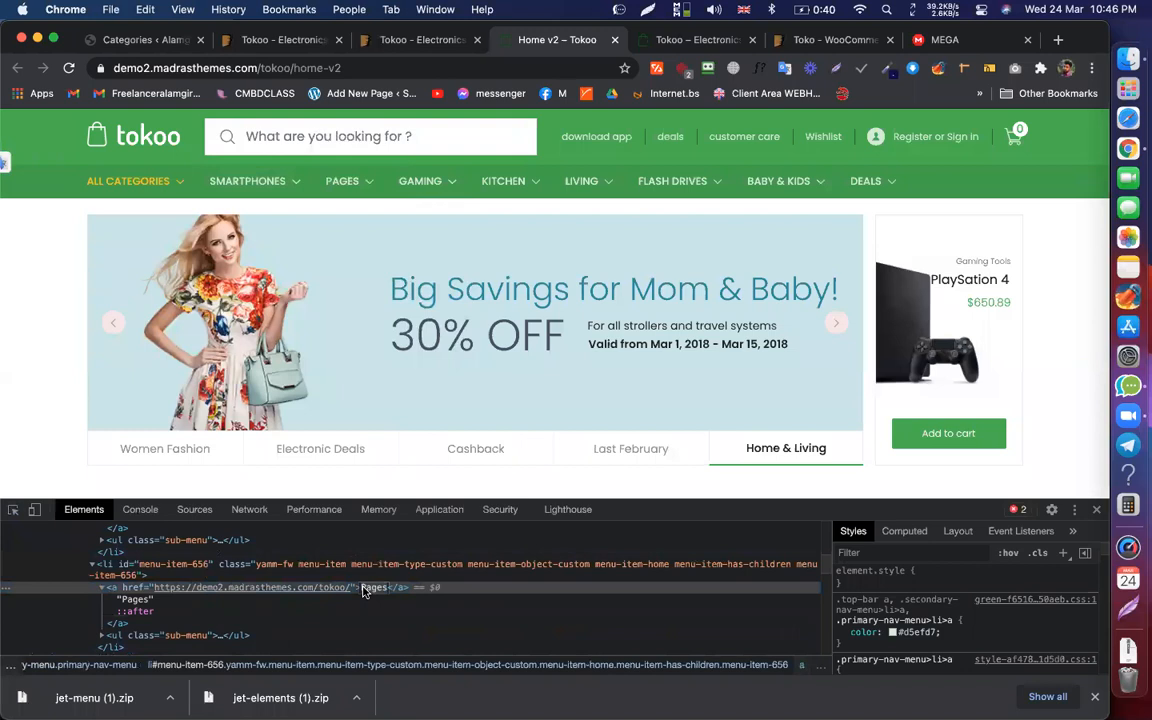
pyautogui.click(150, 40)
pyautogui.click(342, 201)
# Step: Add the 'Pages' category and bulk-delete Coding, Creative Works, UI/UX and Web Design
pyautogui.write('Pages')
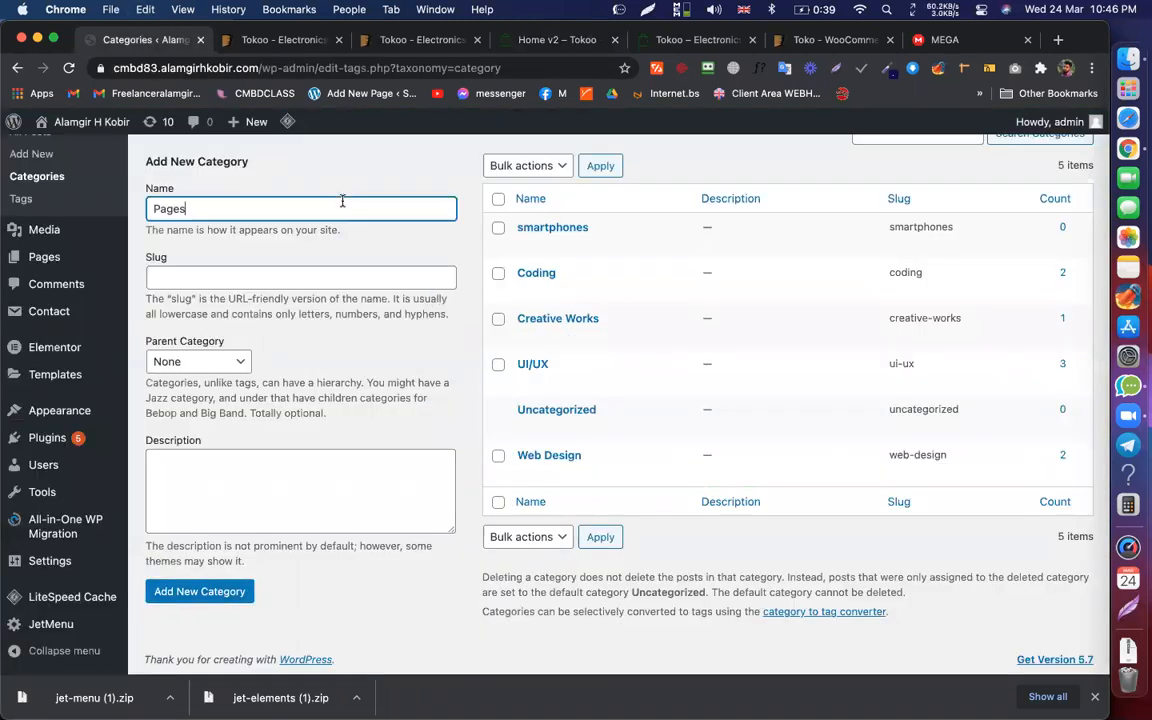
pyautogui.click(229, 592)
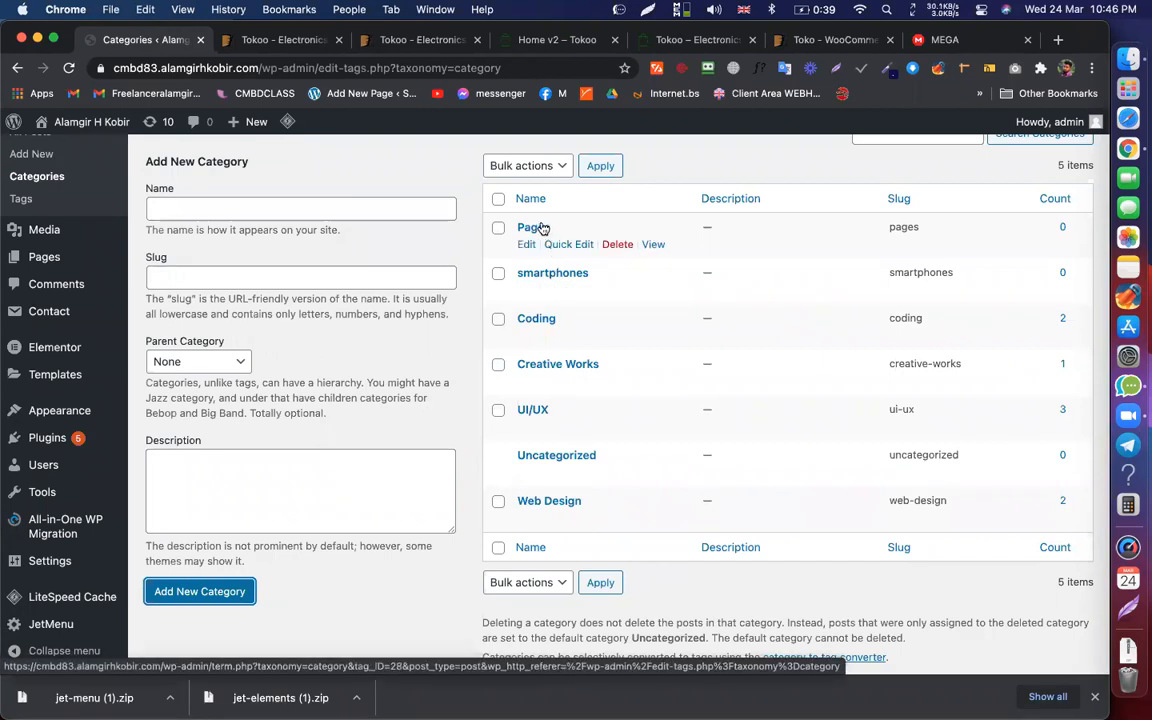
pyautogui.click(498, 318)
pyautogui.click(498, 364)
pyautogui.click(498, 410)
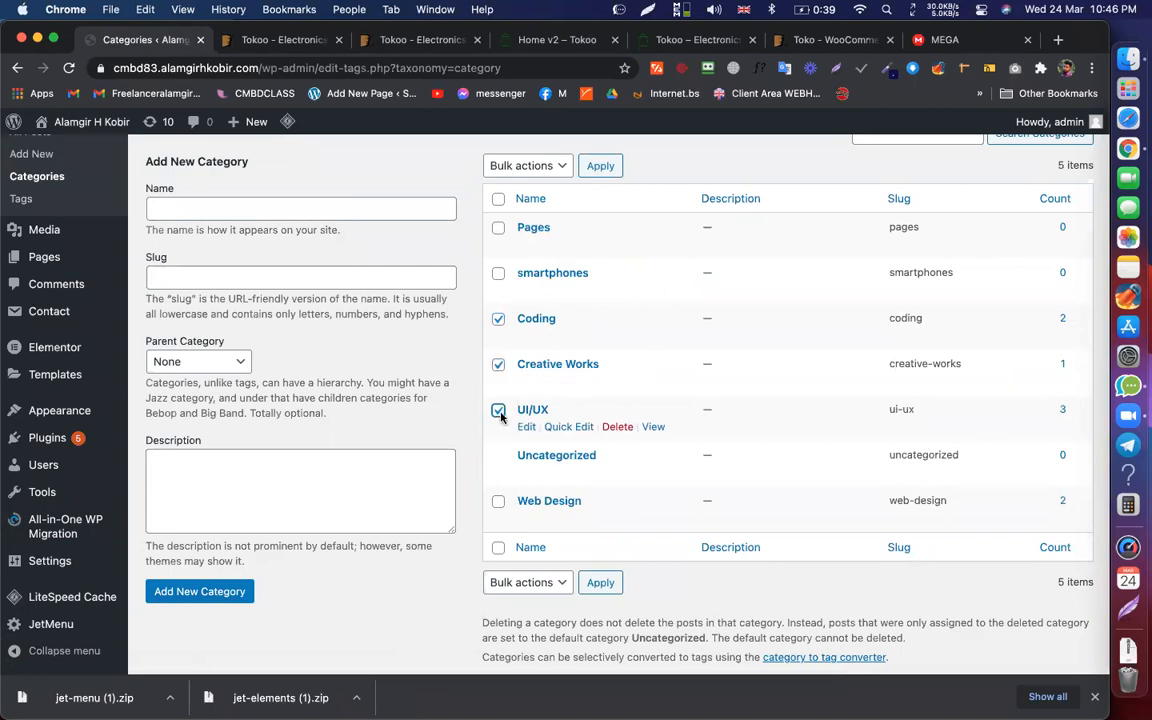
pyautogui.click(498, 501)
pyautogui.click(556, 166)
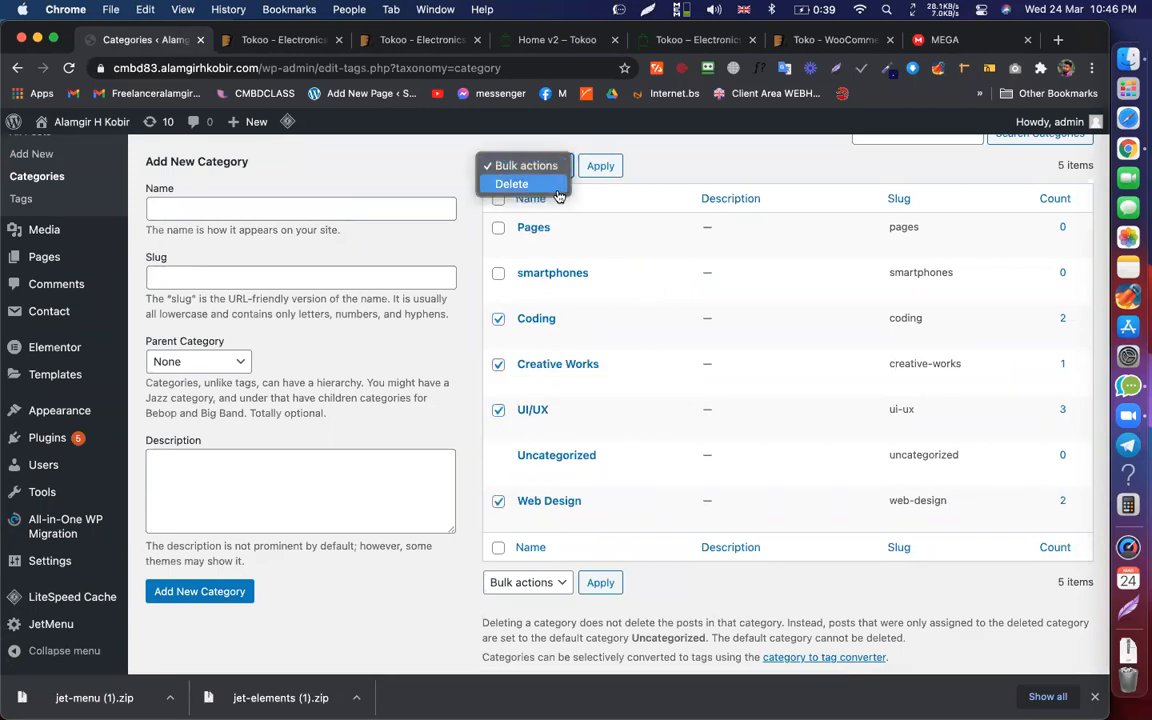
pyautogui.click(550, 186)
pyautogui.click(601, 166)
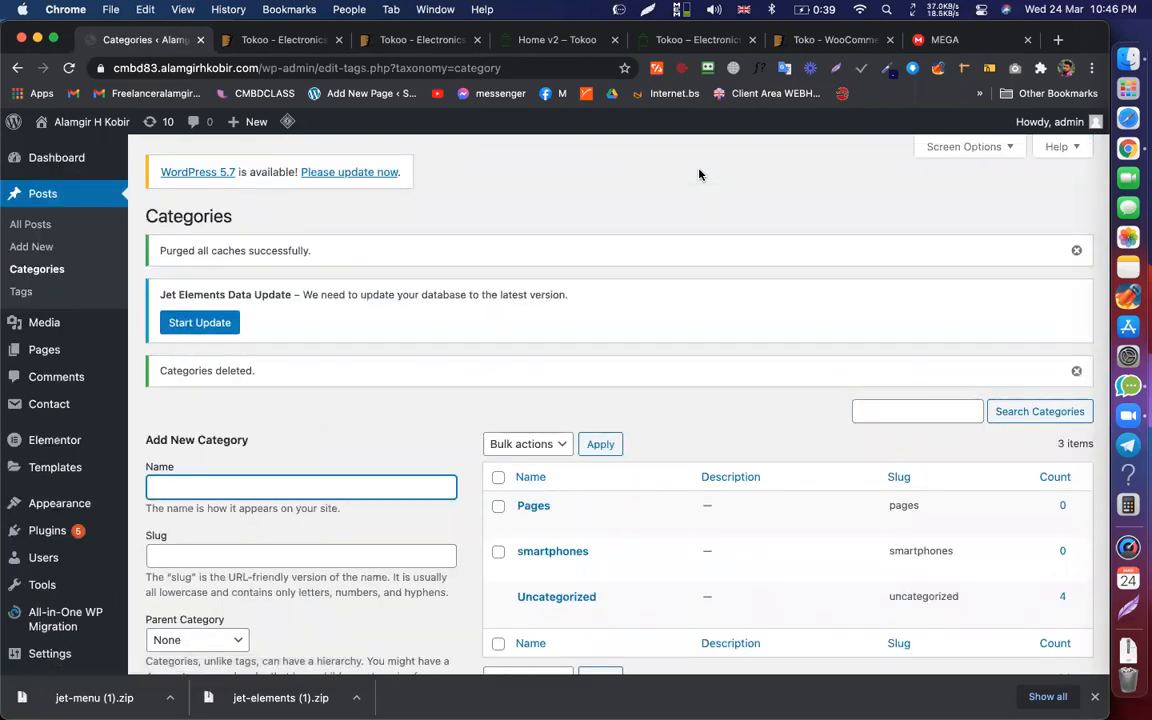
# Step: Add a 'gaming' category using the Tokoo GAMING menu label
pyautogui.scroll(-4, 663, 240)
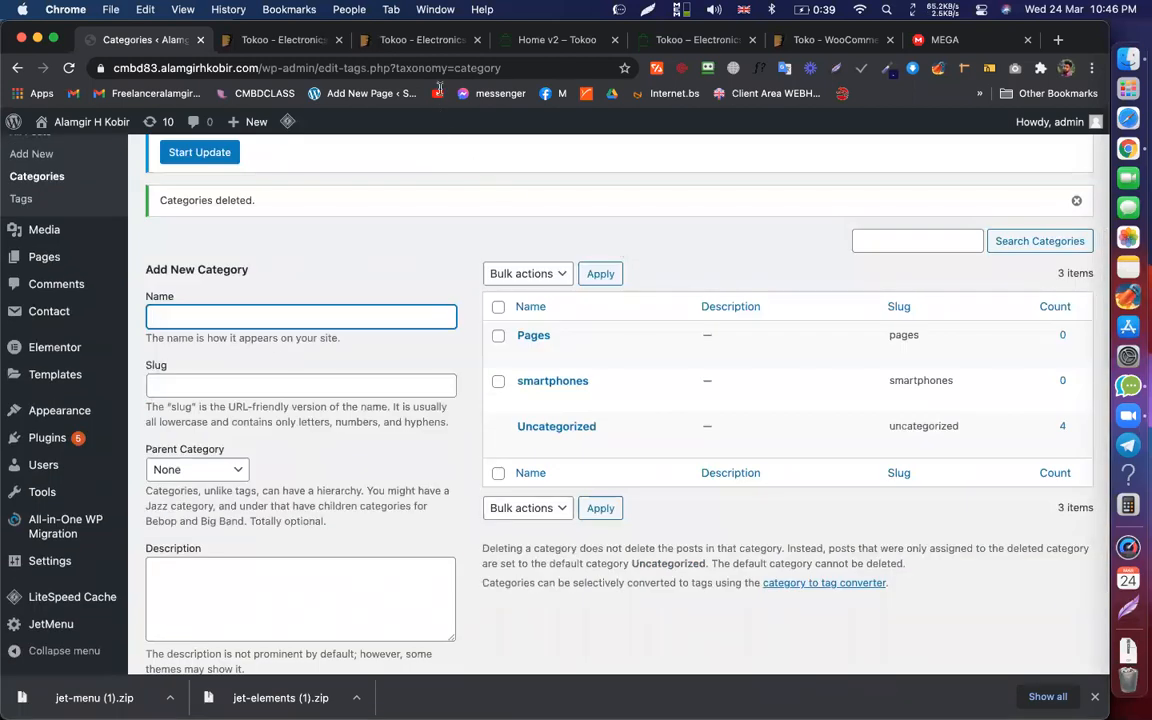
pyautogui.click(517, 40)
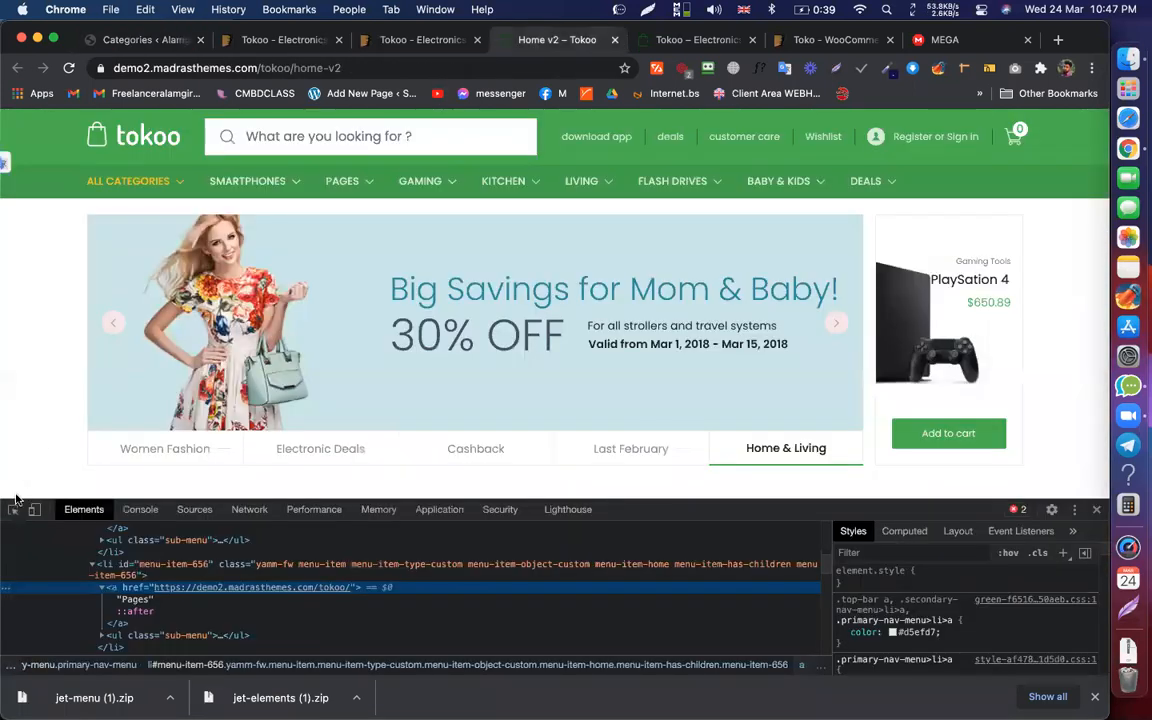
pyautogui.click(425, 182)
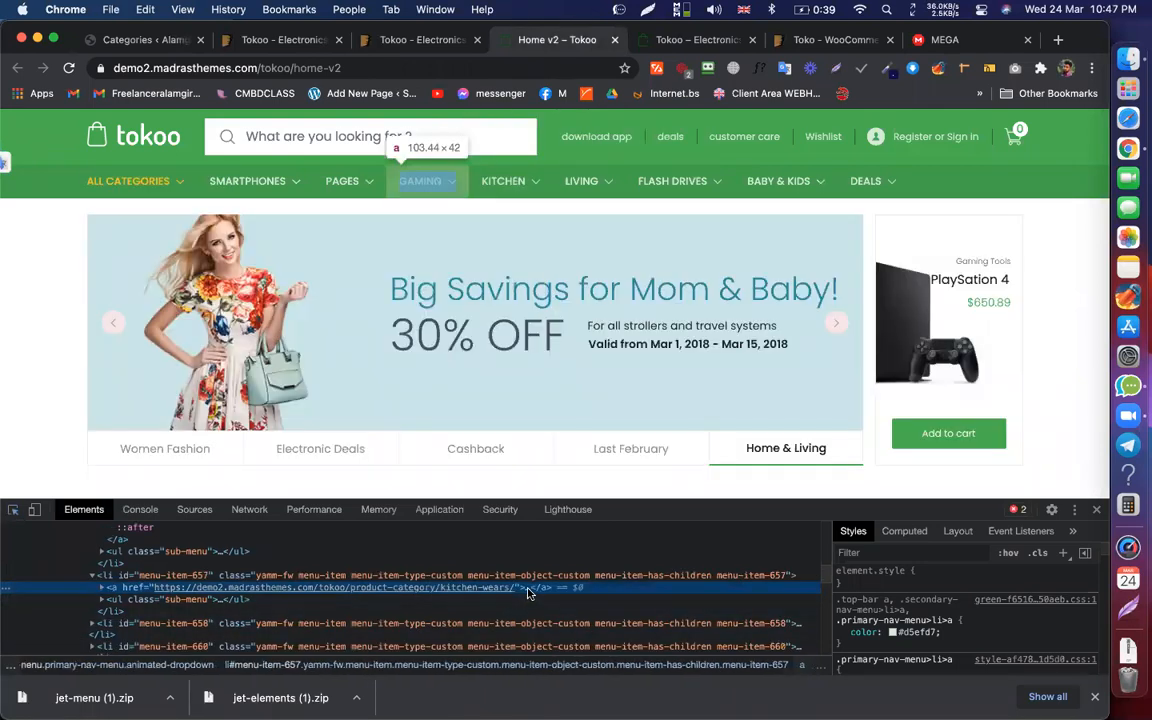
pyautogui.click(528, 588)
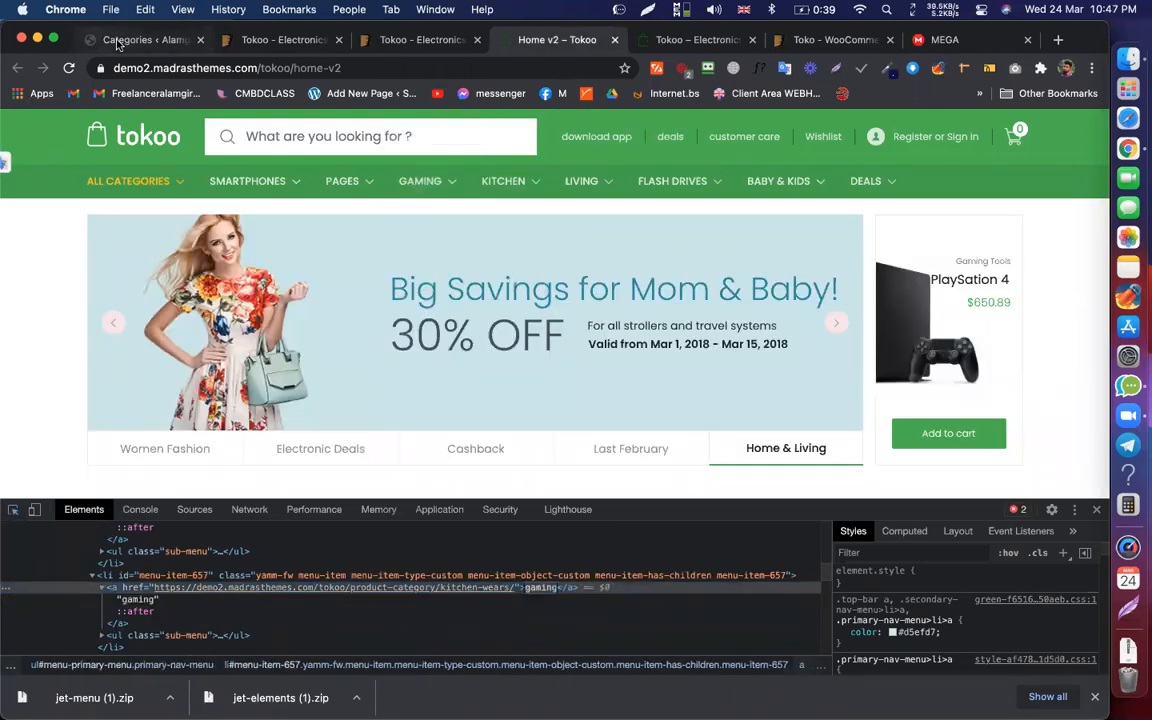
pyautogui.click(112, 40)
pyautogui.write('gaming')
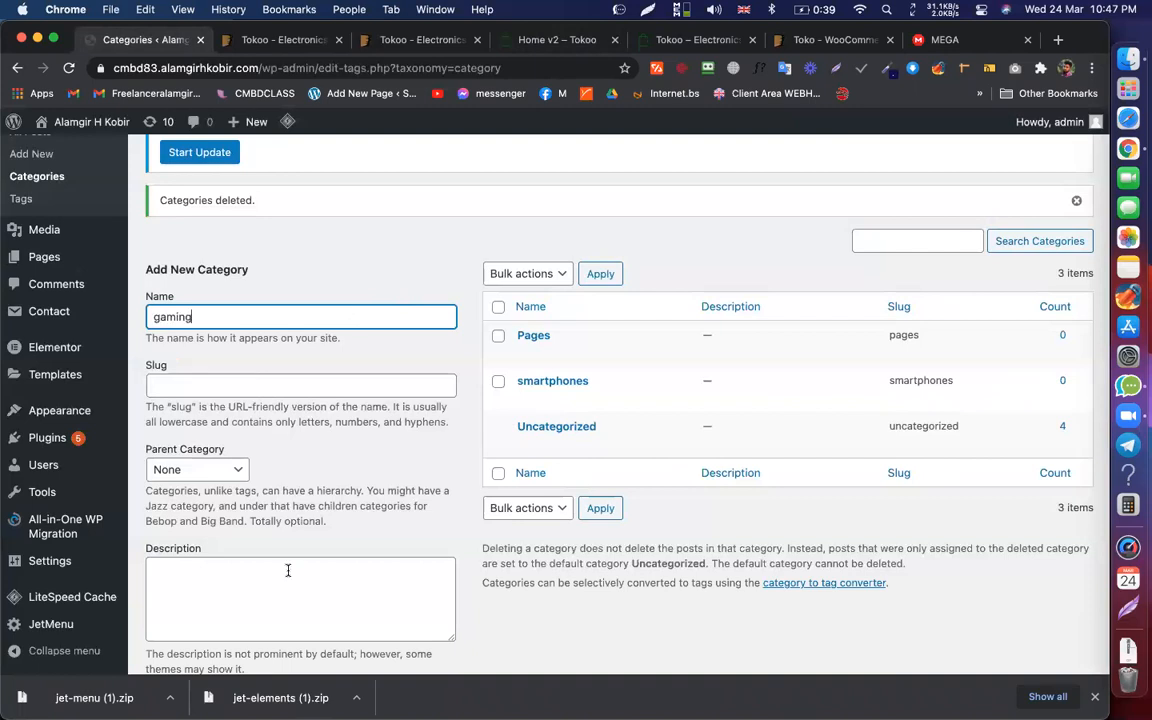
pyautogui.scroll(-3, 250, 585)
pyautogui.click(197, 591)
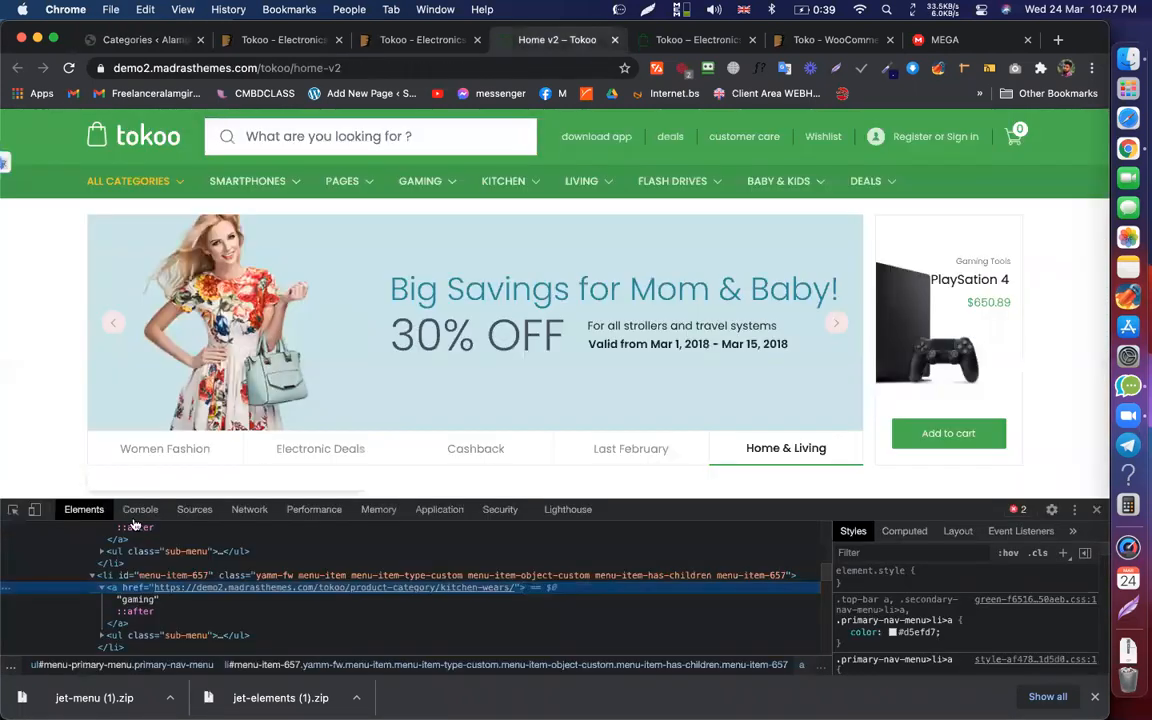
# Step: Add a 'kitchen' category using the Tokoo KITCHEN menu label
pyautogui.click(525, 40)
pyautogui.click(15, 513)
pyautogui.click(504, 184)
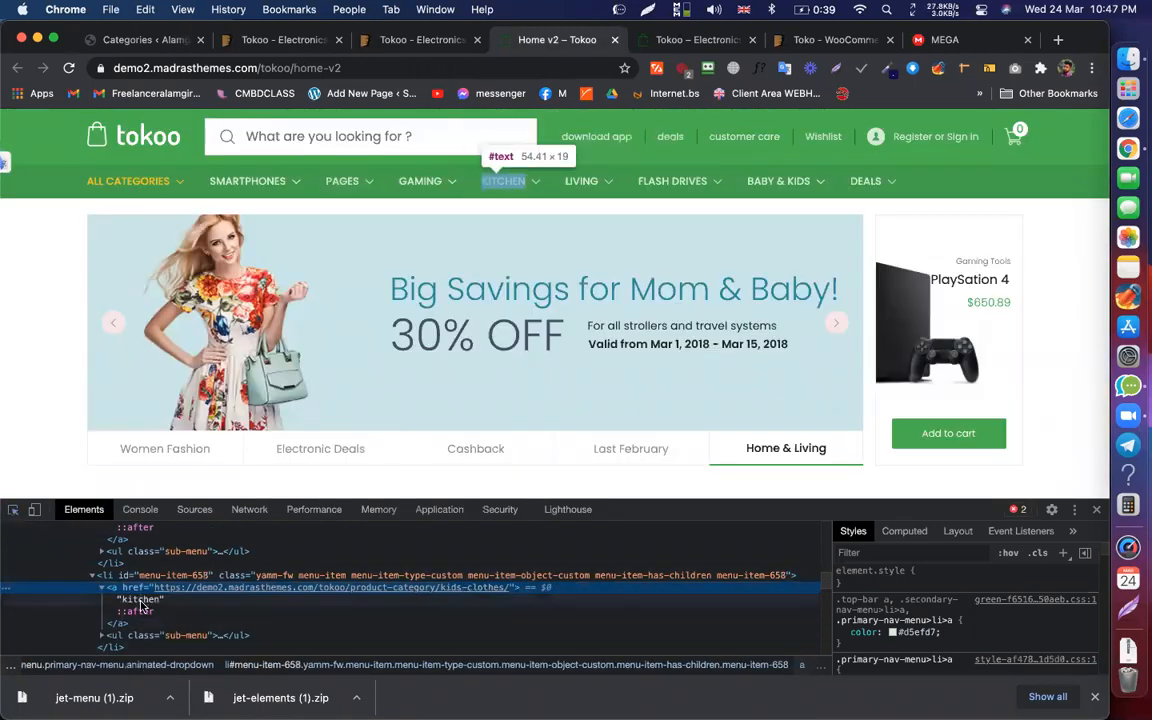
pyautogui.click(141, 600)
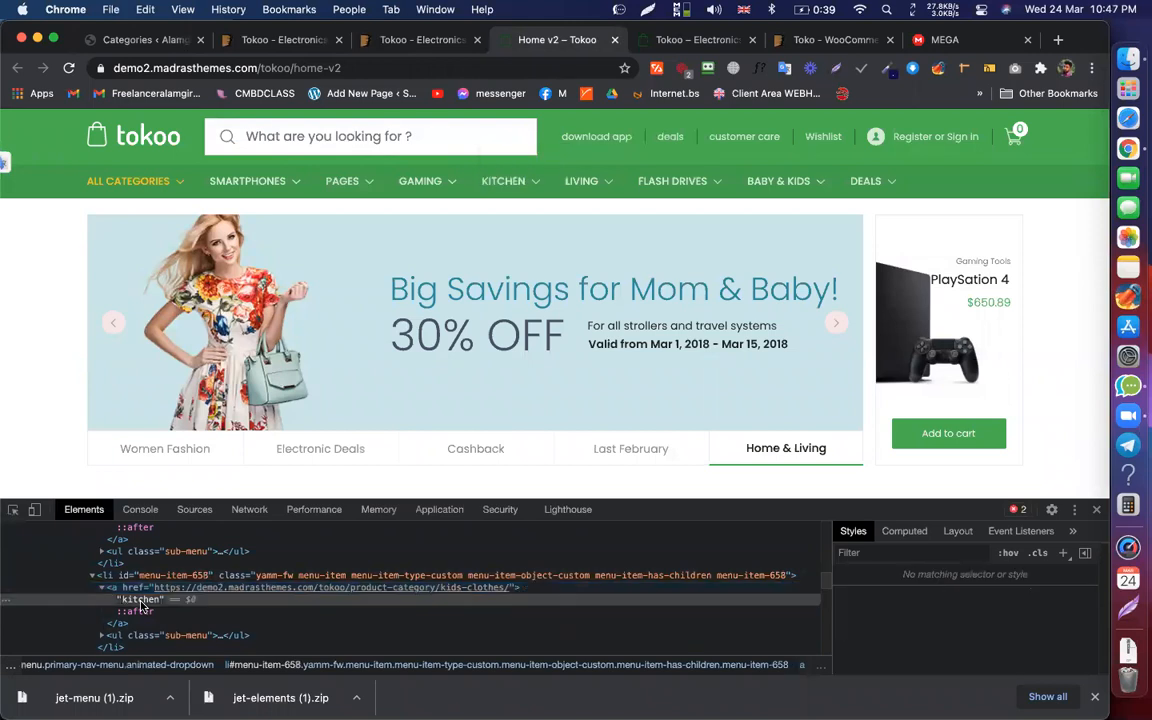
pyautogui.click(130, 40)
pyautogui.click(231, 211)
pyautogui.write('kitchen')
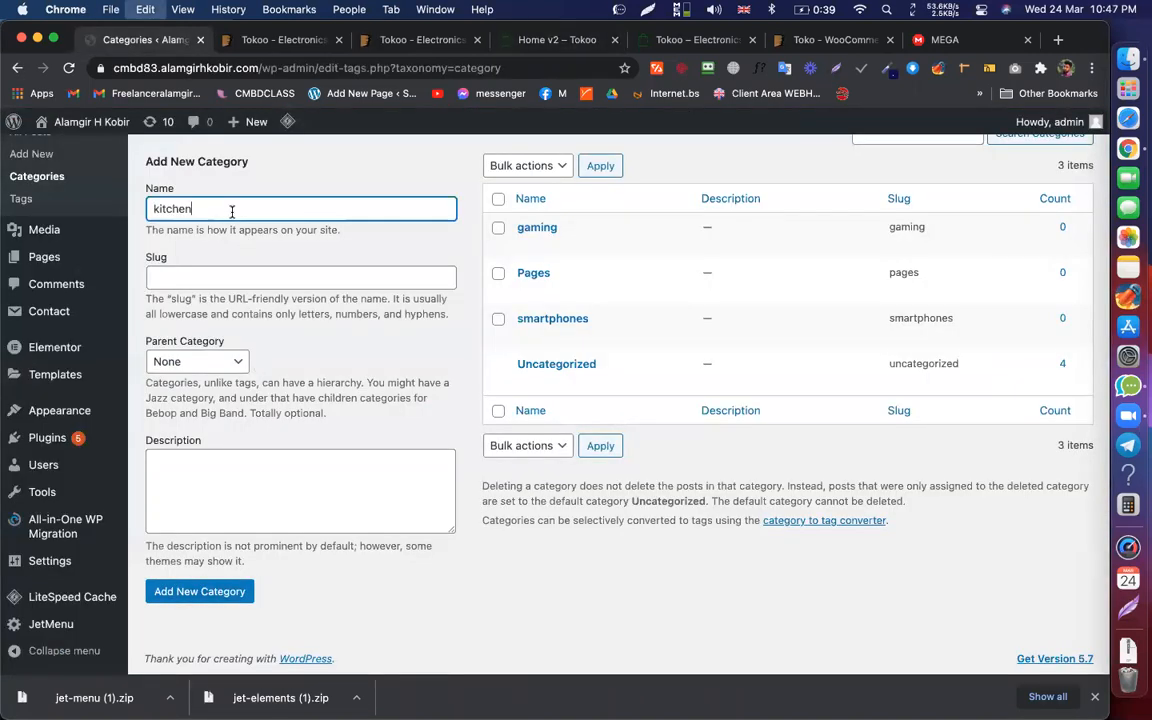
pyautogui.click(219, 592)
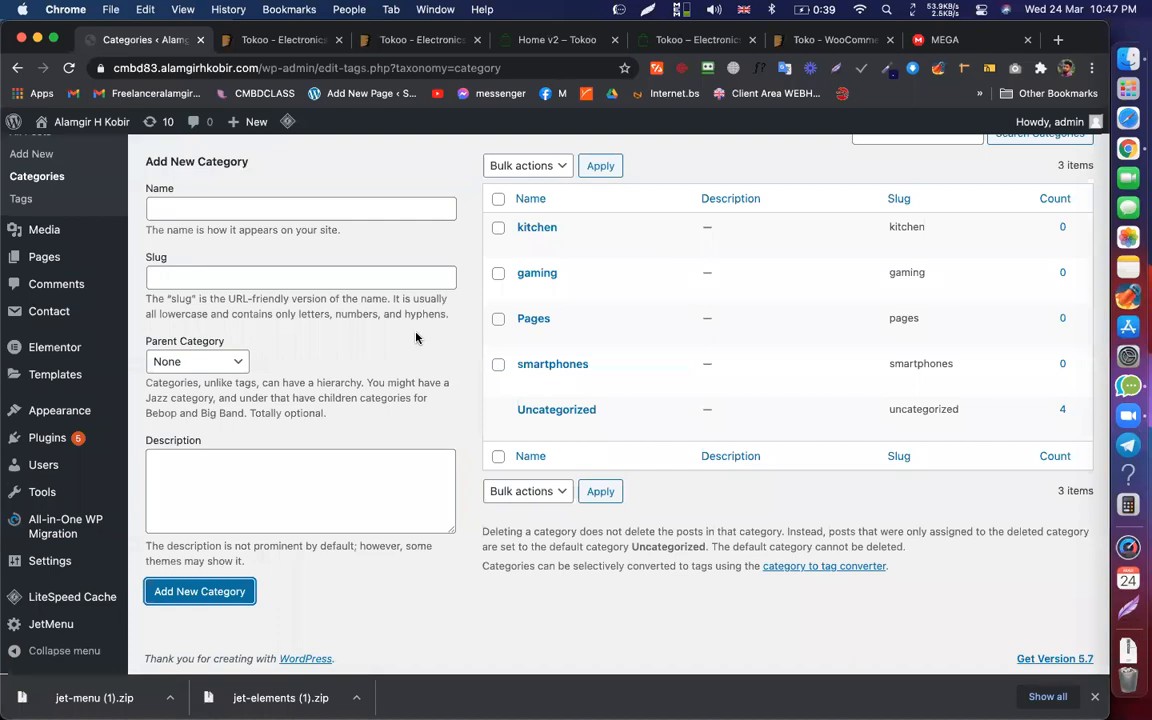
pyautogui.scroll(5, 374, 297)
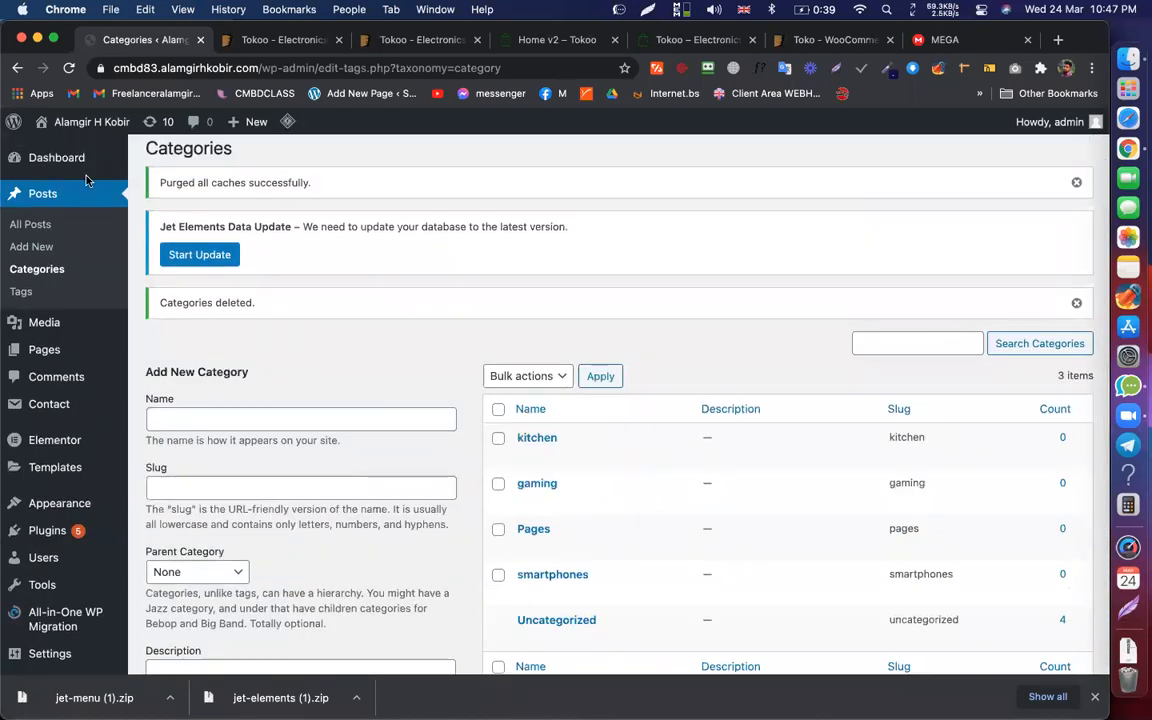
pyautogui.click(31, 246)
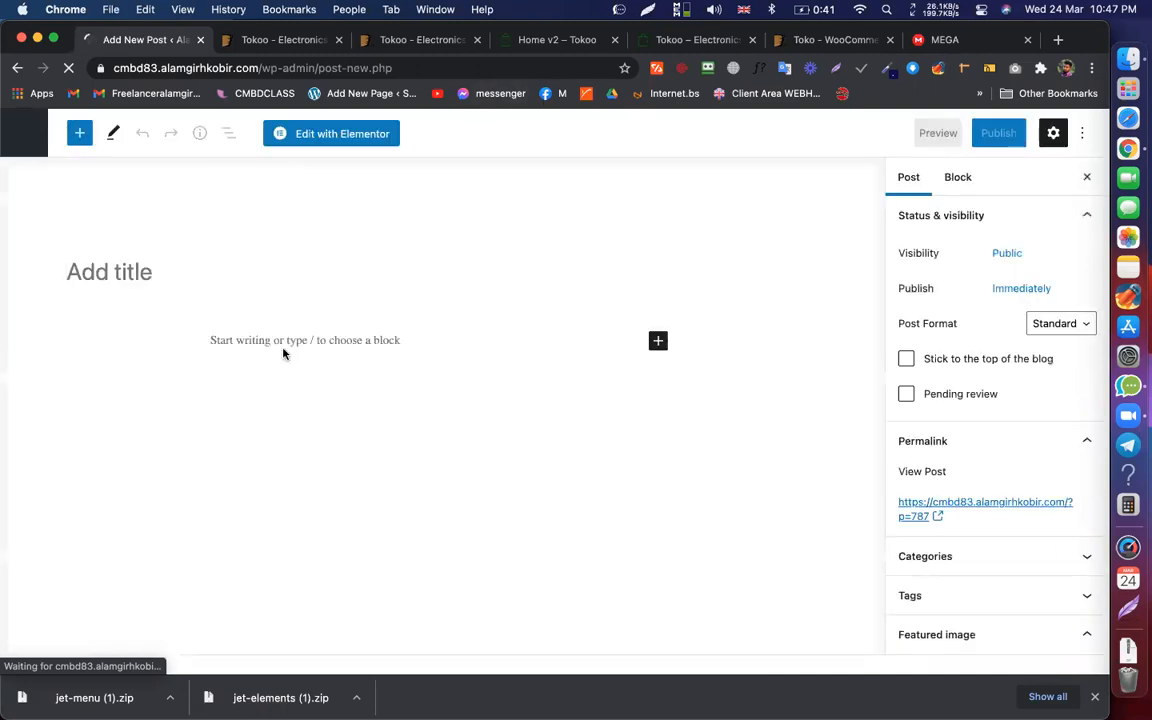
# Step: Check the new post's Categories panel, exit the editor, and go to Appearance > Menus
pyautogui.scroll(-5, 954, 465)
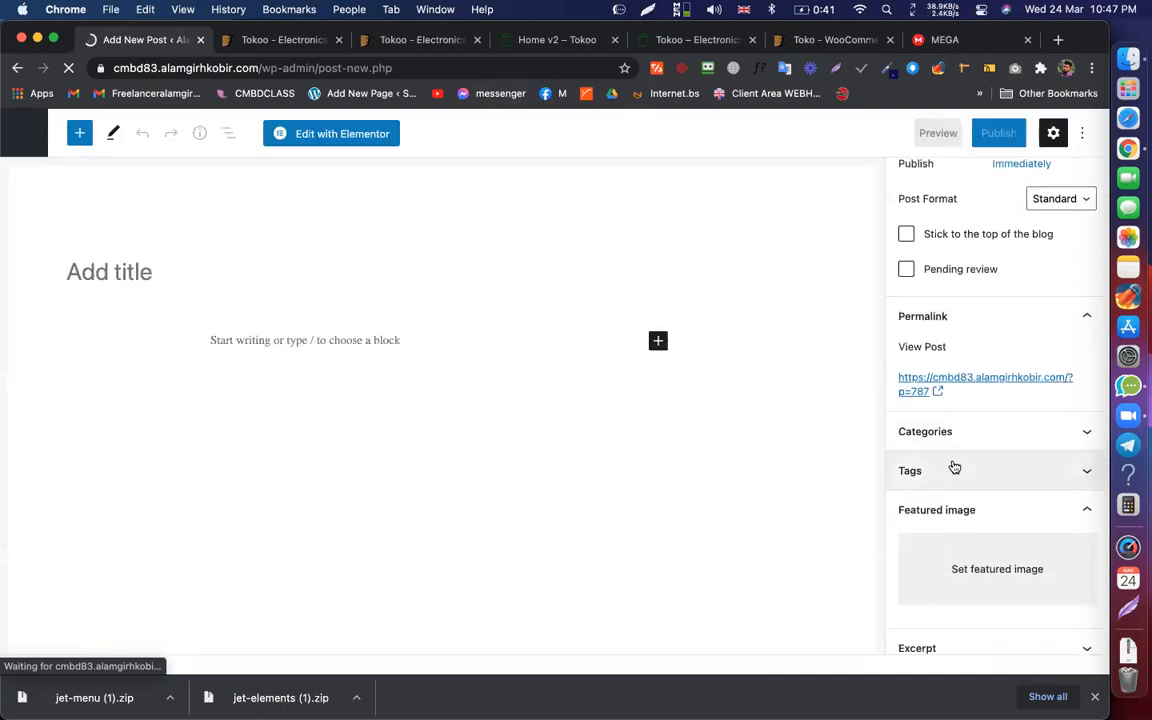
pyautogui.scroll(-8, 956, 468)
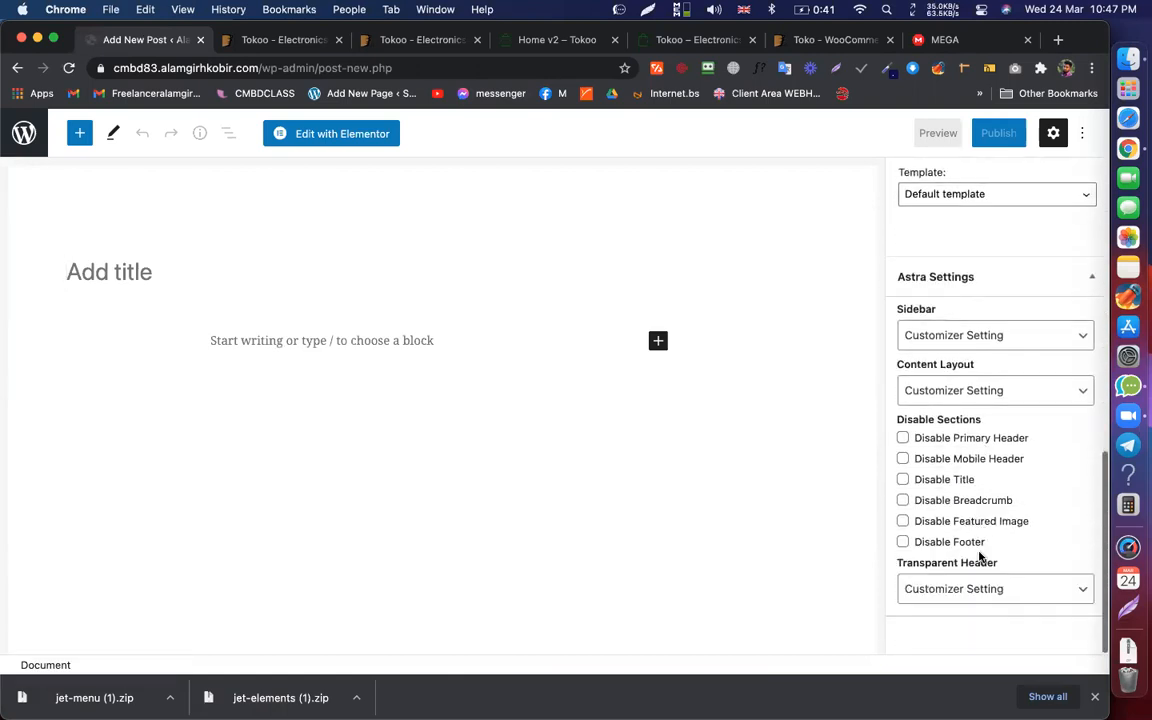
pyautogui.scroll(15, 962, 475)
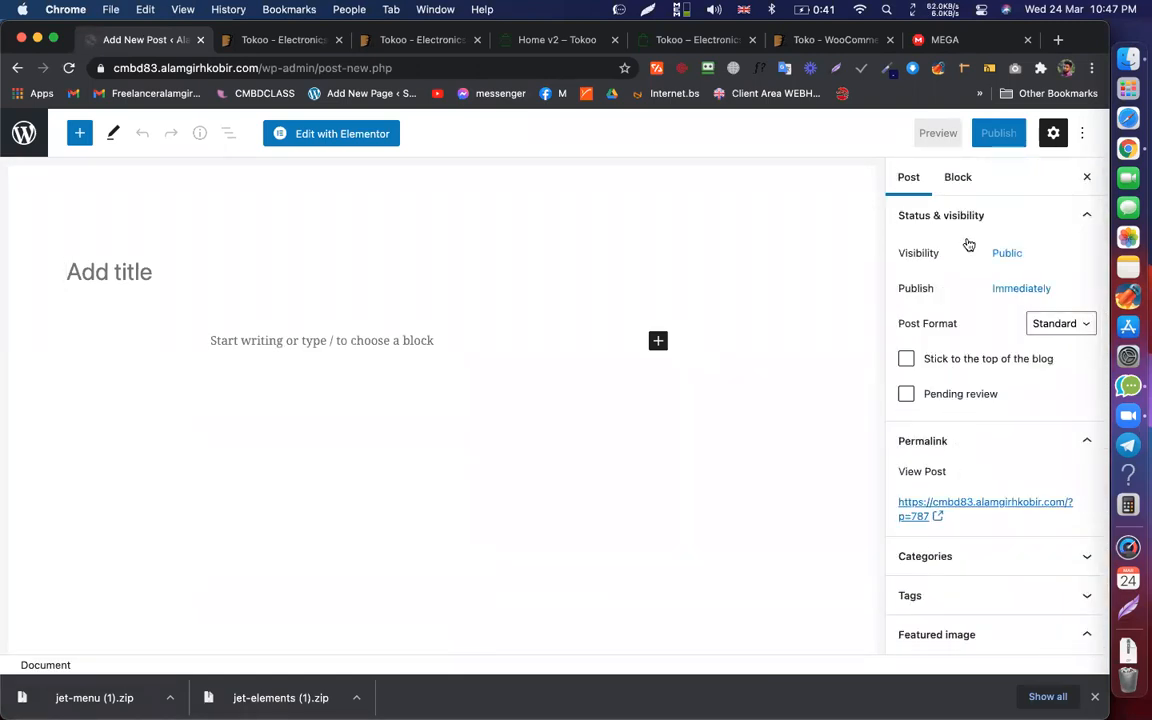
pyautogui.scroll(-3, 968, 244)
pyautogui.click(955, 334)
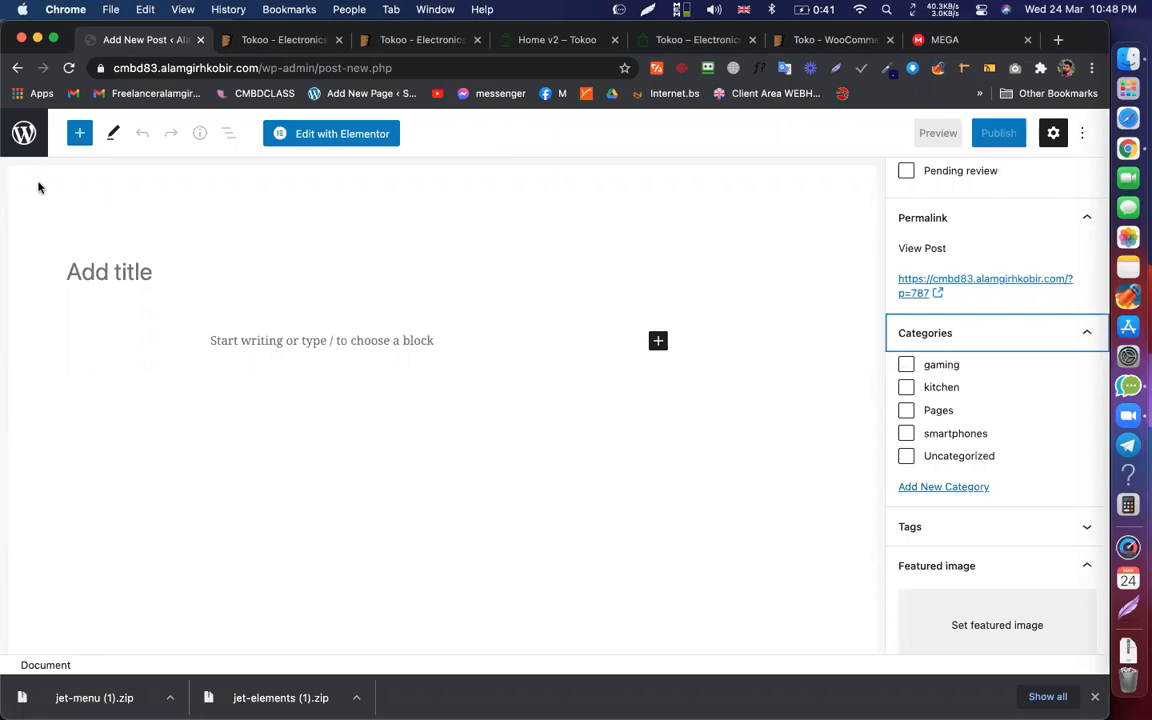
pyautogui.click(24, 133)
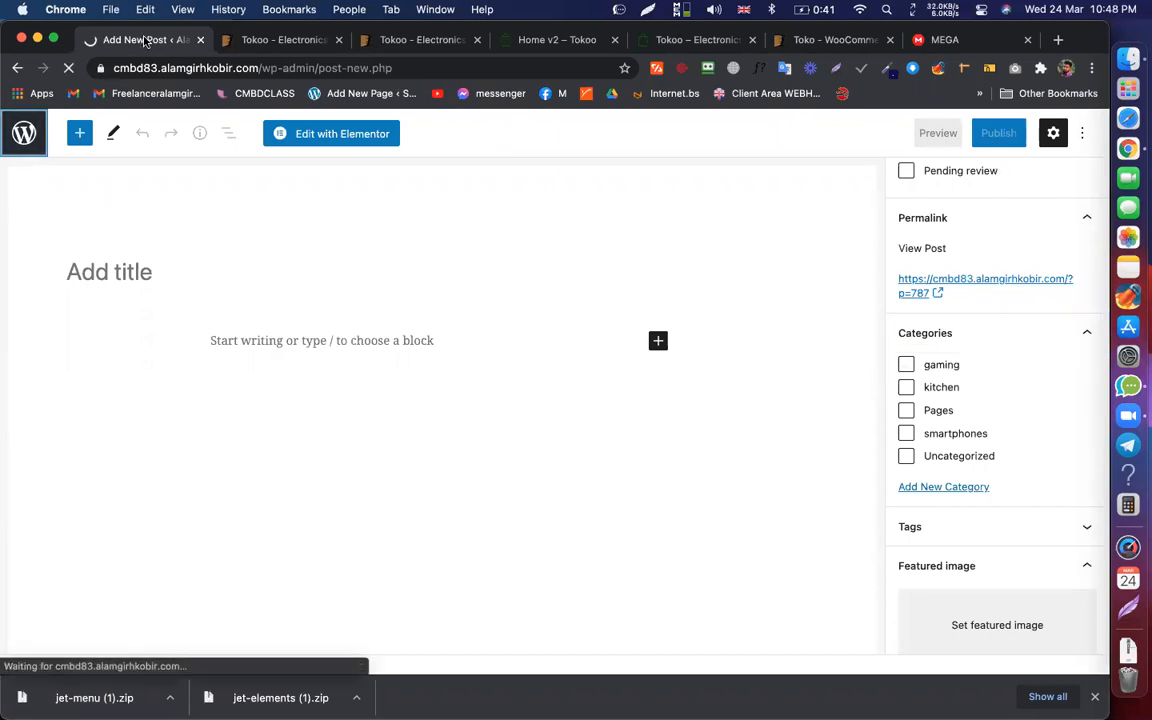
pyautogui.scroll(-2, 190, 350)
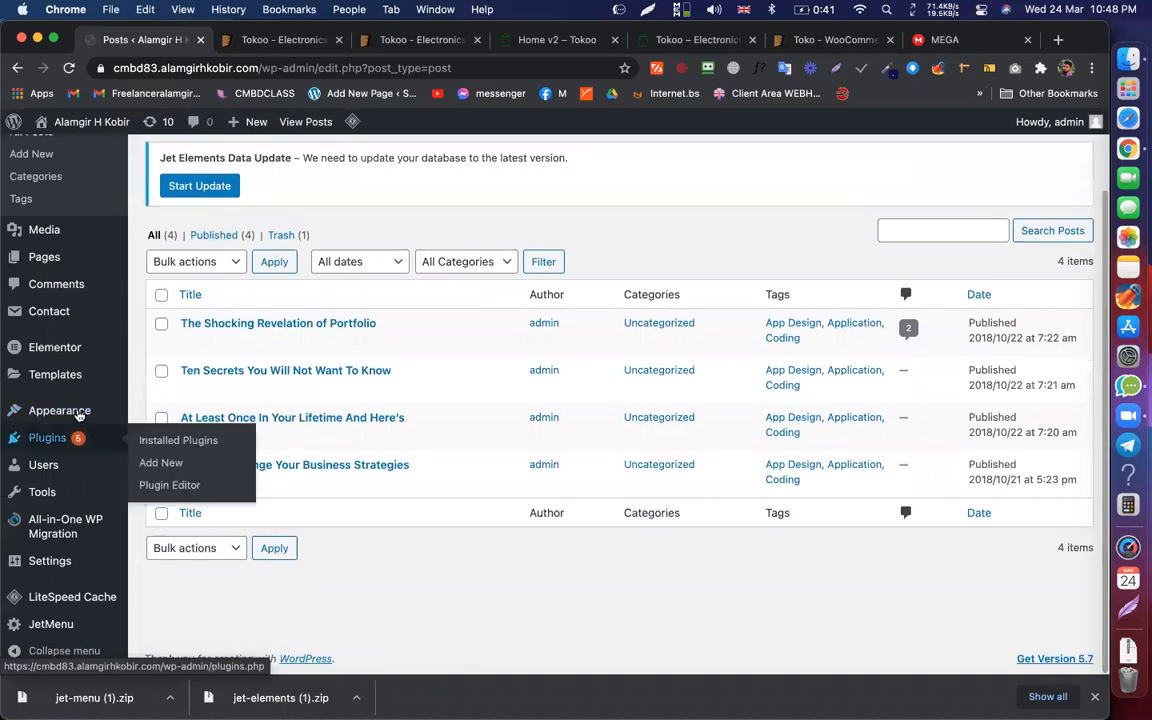
pyautogui.moveTo(79, 412)
pyautogui.click(155, 478)
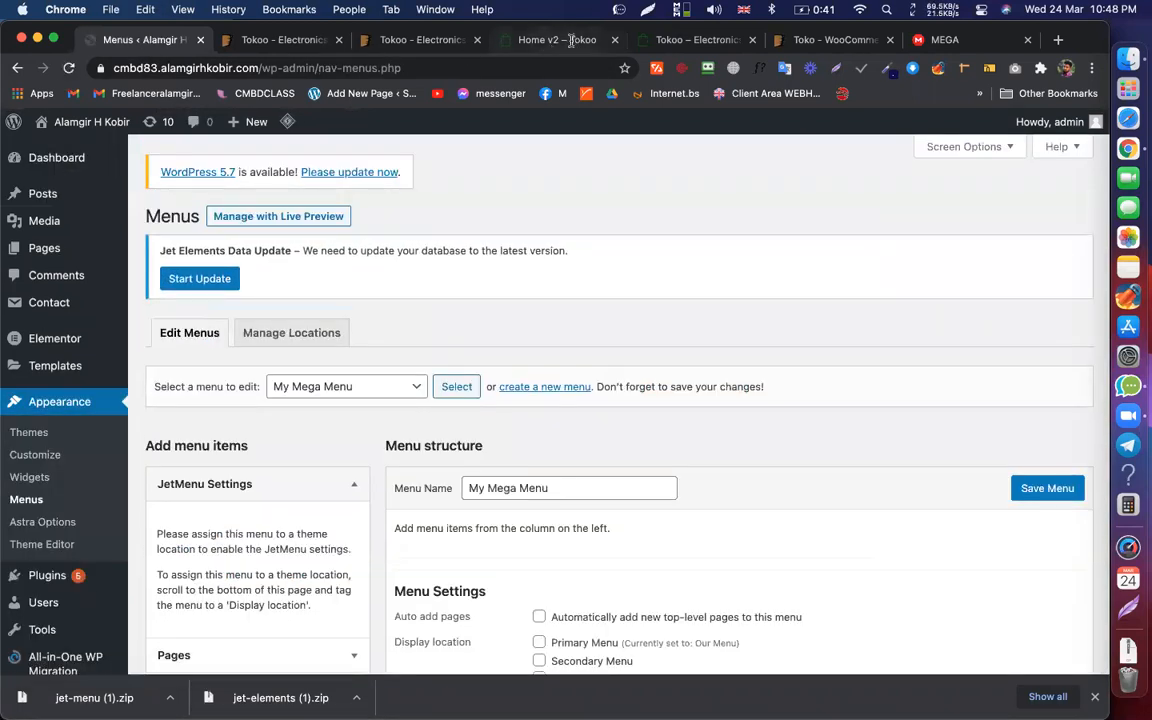
# Step: Add every category except Uncategorized to My Mega Menu
pyautogui.click(571, 40)
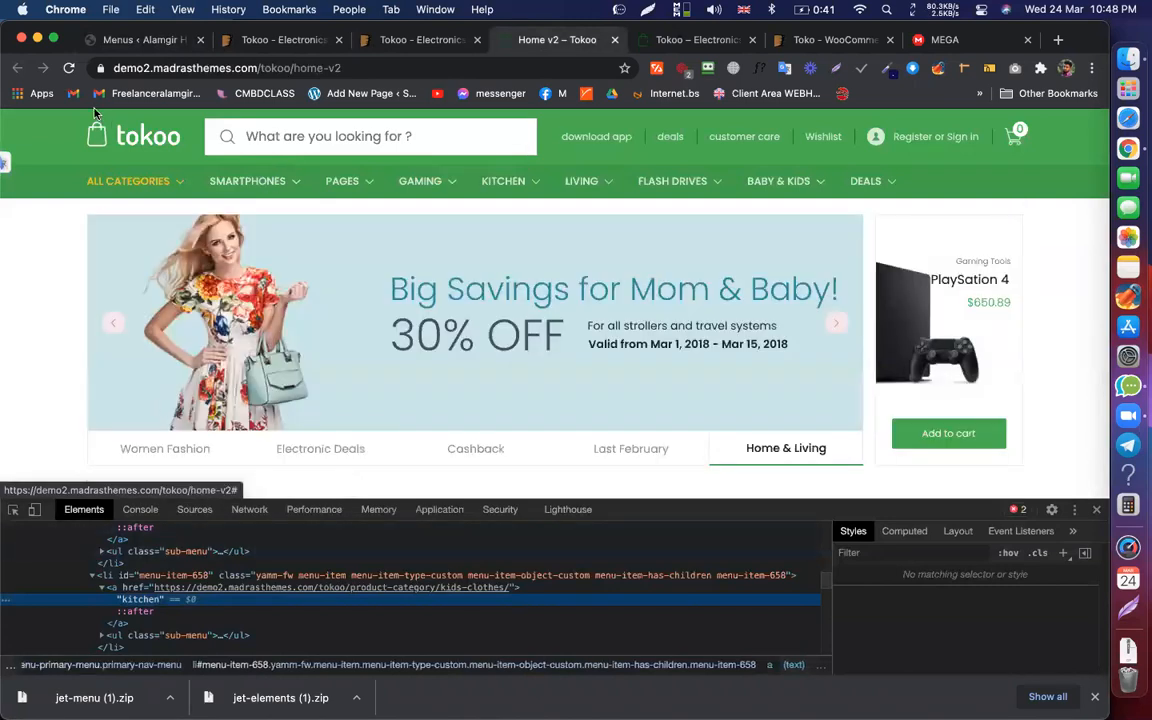
pyautogui.click(135, 42)
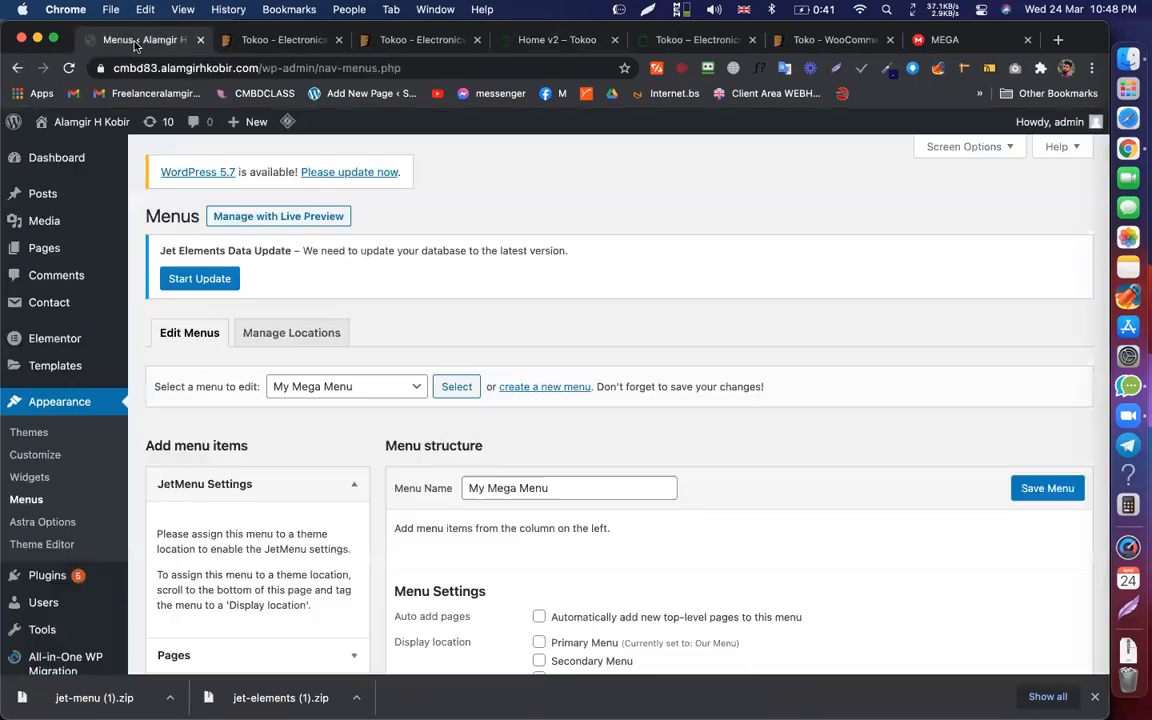
pyautogui.scroll(-5, 486, 317)
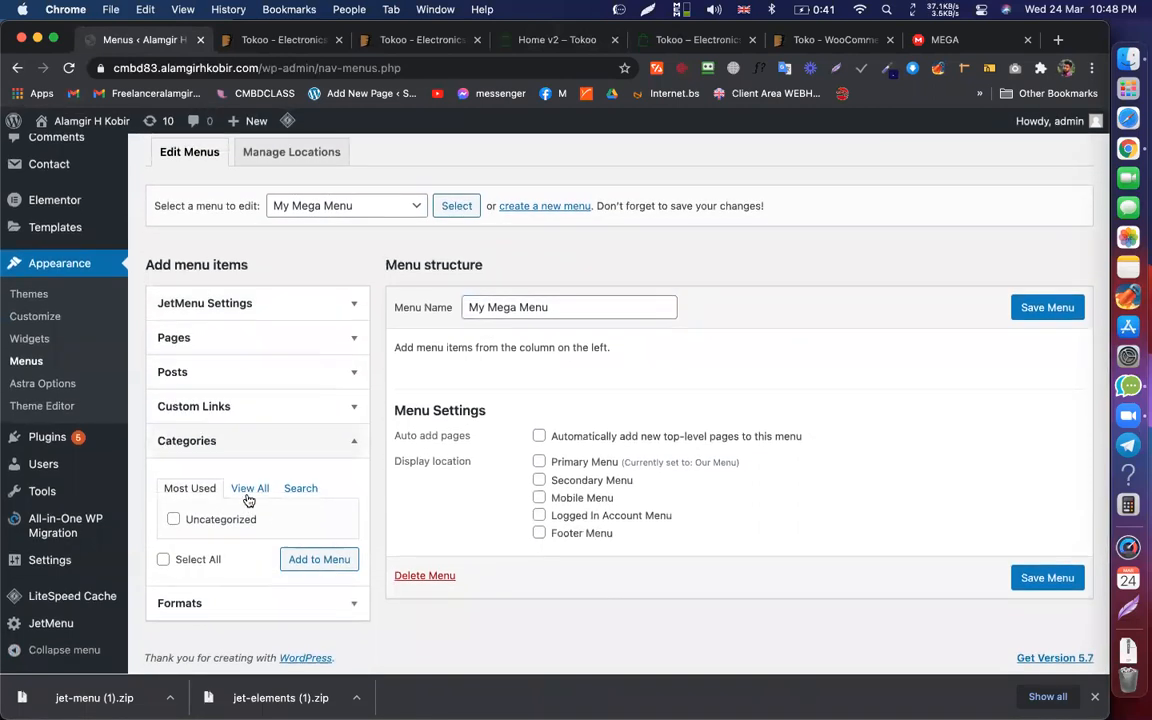
pyautogui.click(250, 489)
pyautogui.click(163, 635)
pyautogui.click(174, 596)
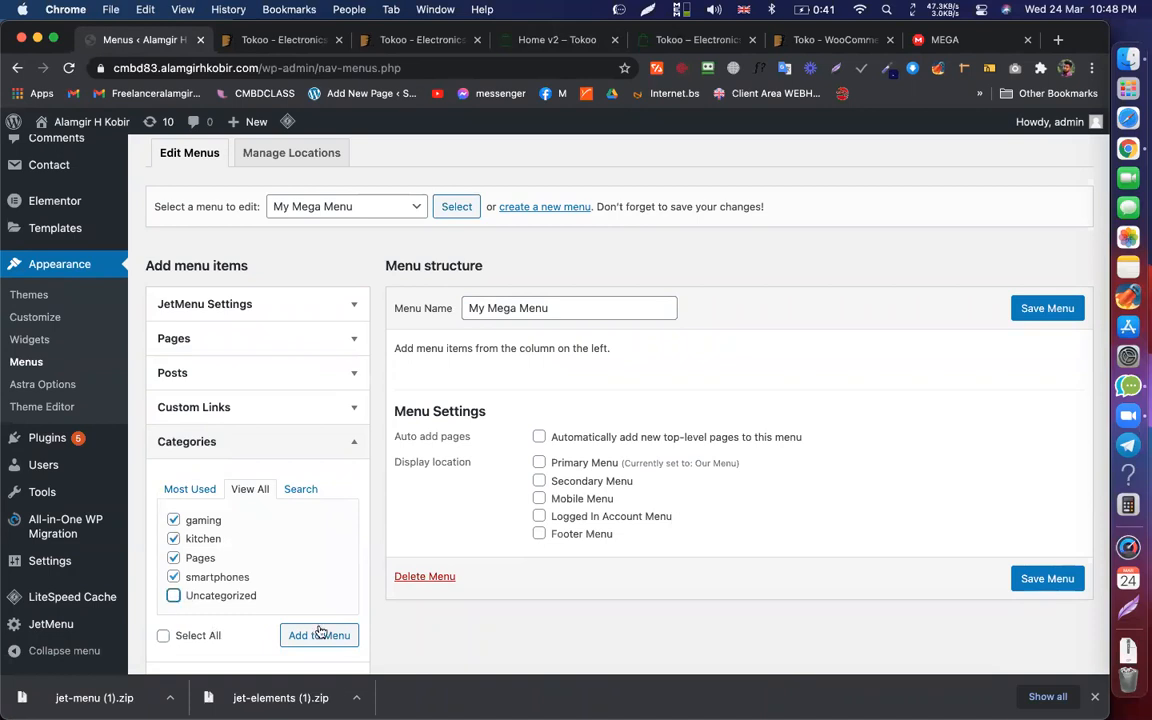
pyautogui.click(320, 636)
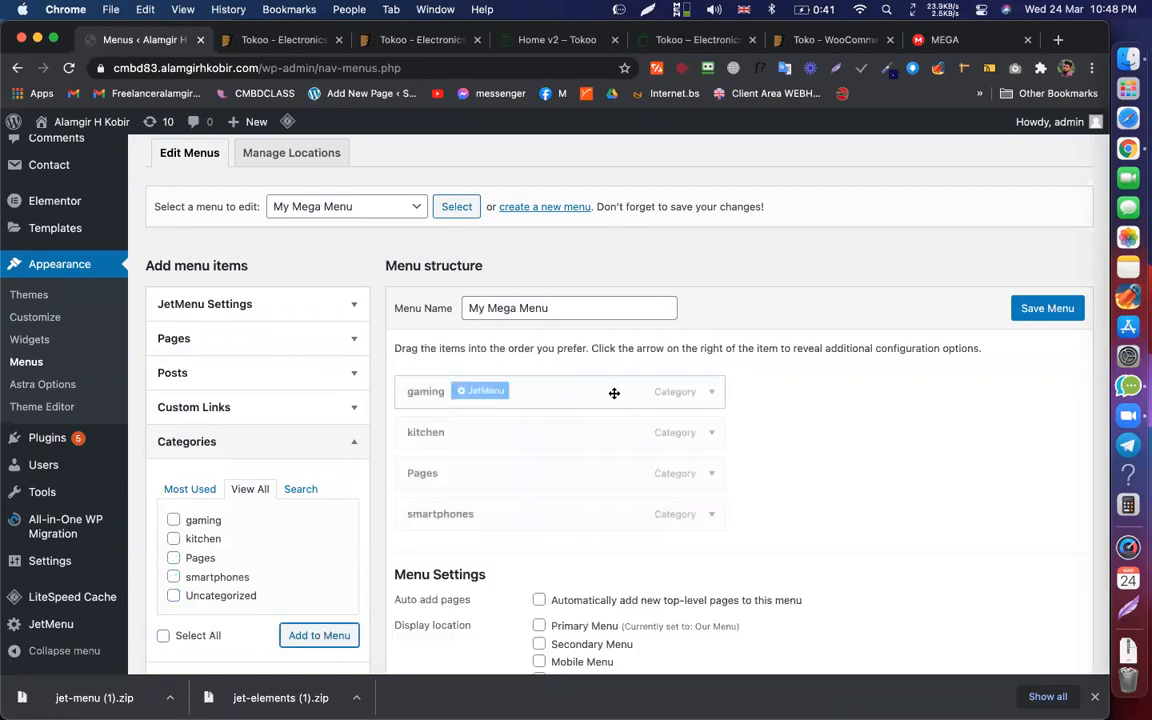
# Step: Reorder the items to smartphones, Pages, kitchen, gaming and save the menu
pyautogui.moveTo(523, 500)
pyautogui.moveTo(587, 513); pyautogui.dragTo(550, 381)
pyautogui.moveTo(480, 524); pyautogui.dragTo(476, 442)
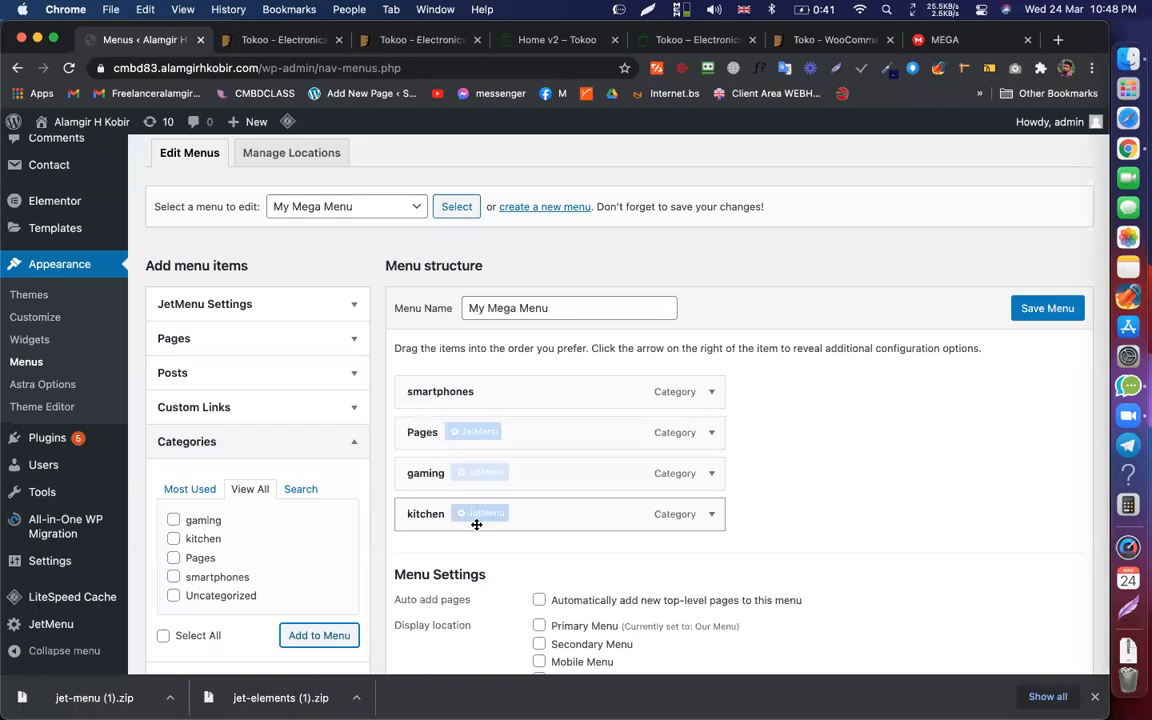
pyautogui.moveTo(548, 512); pyautogui.dragTo(532, 470)
pyautogui.click(1029, 311)
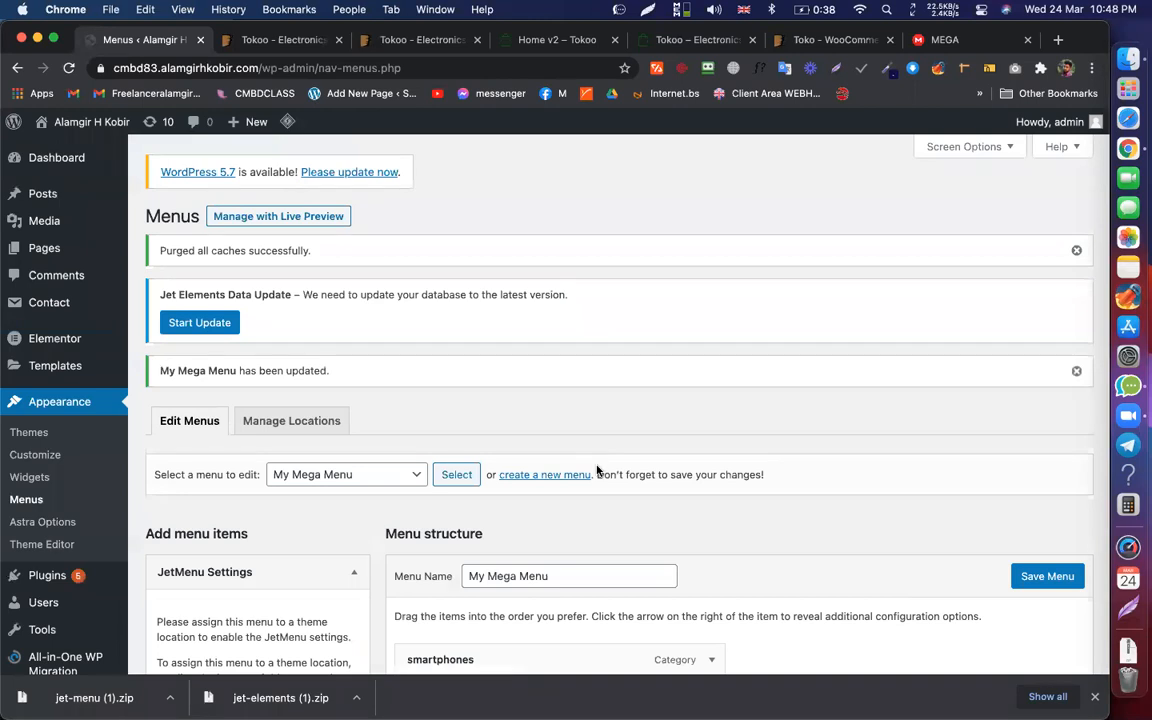
# Step: Look at a menu item's JetMenu settings and close them without changes
pyautogui.scroll(-5, 597, 470)
pyautogui.scroll(1, 504, 500)
pyautogui.click(504, 501)
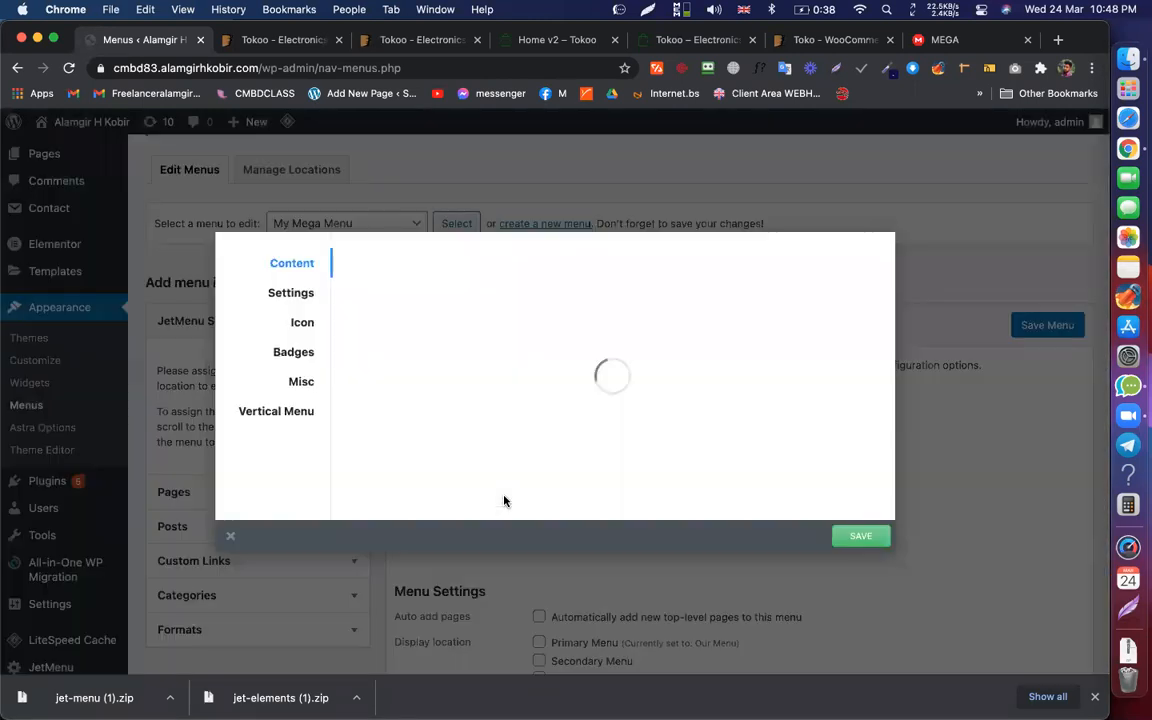
pyautogui.click(230, 537)
pyautogui.moveTo(470, 497)
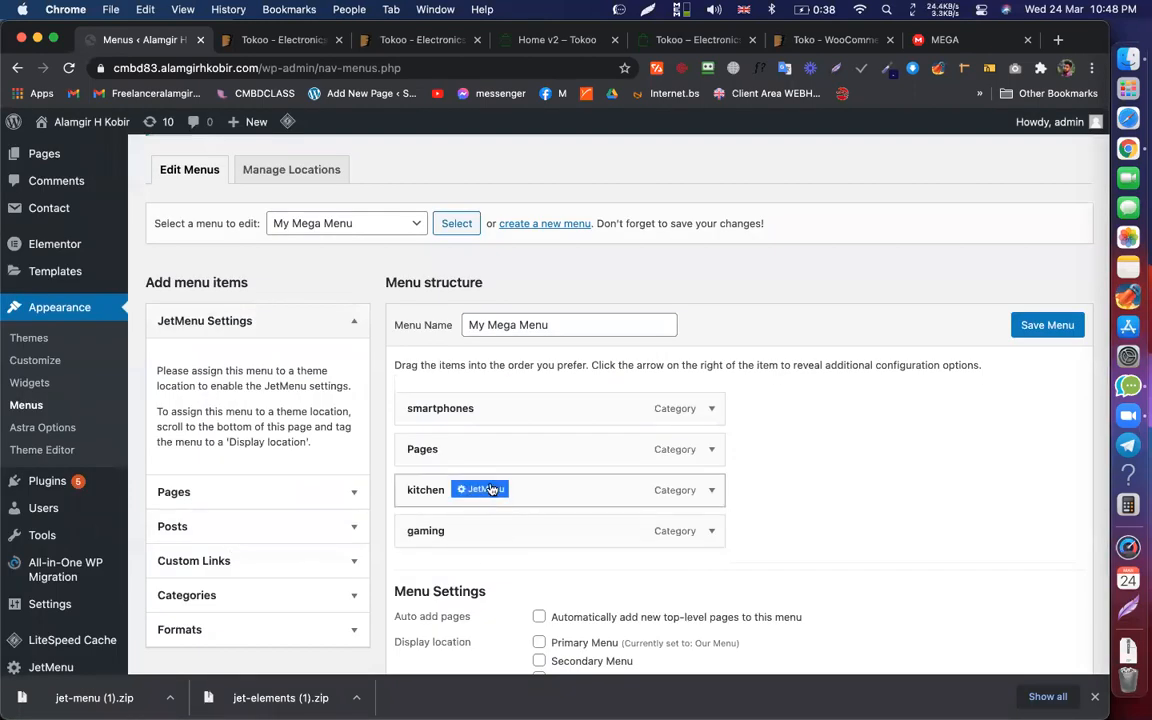
pyautogui.scroll(2, 530, 471)
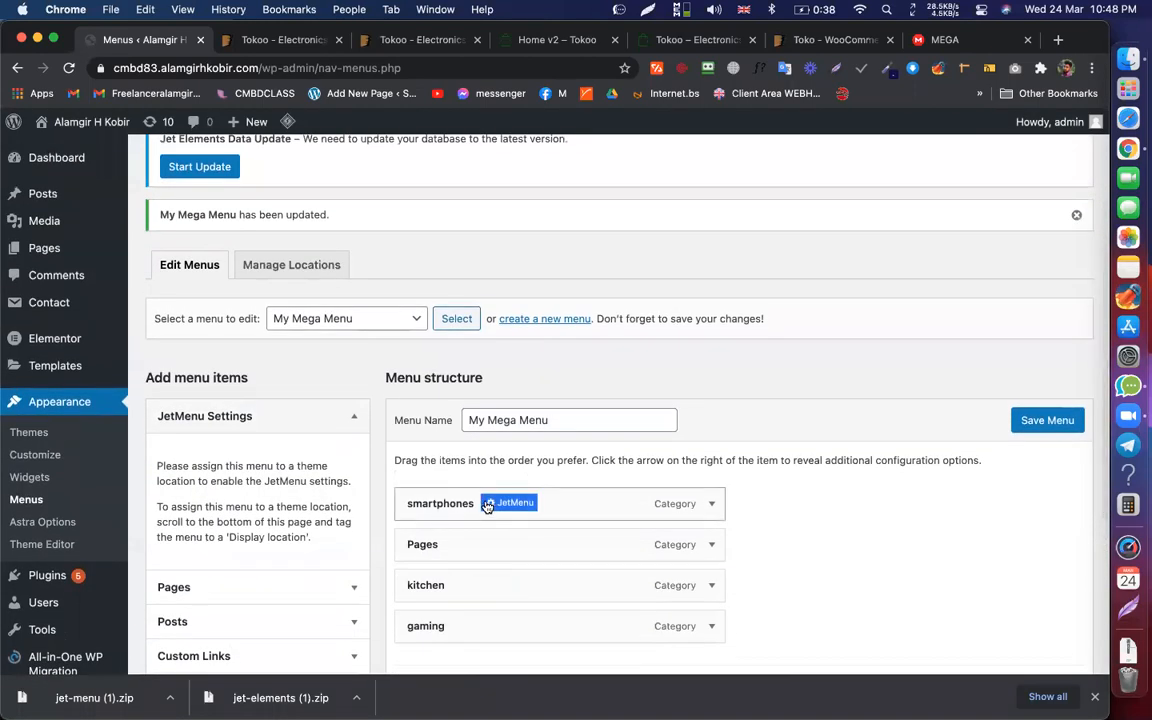
pyautogui.scroll(-1, 492, 505)
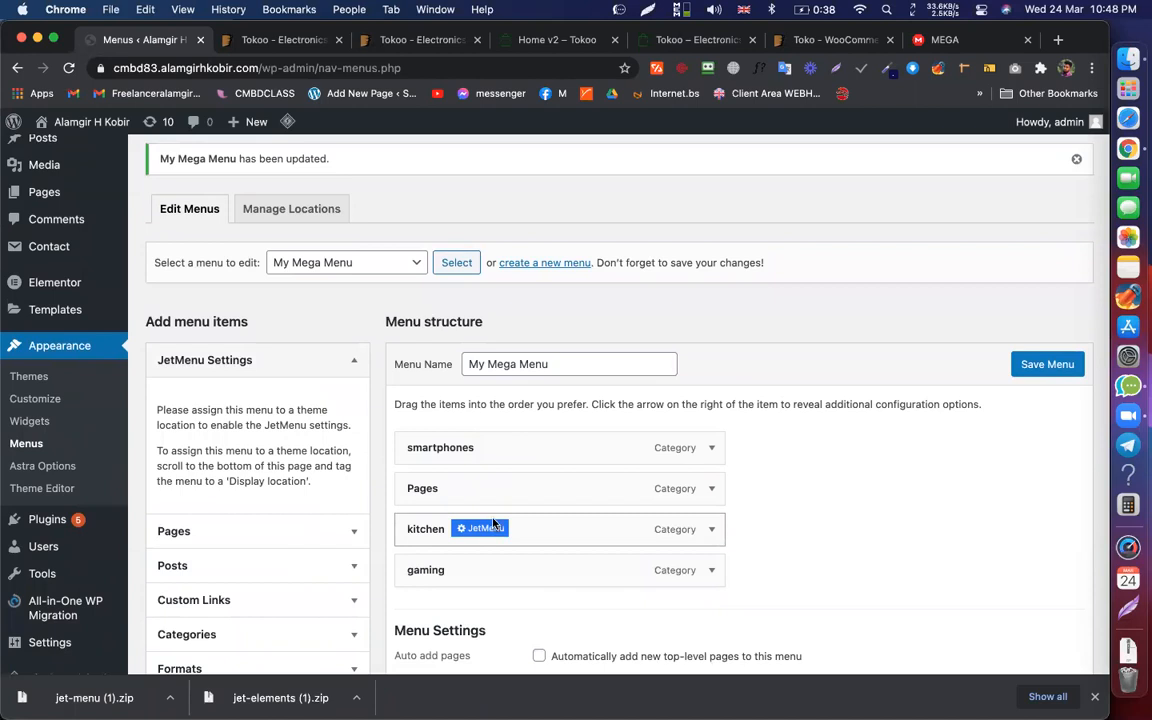
pyautogui.moveTo(511, 487)
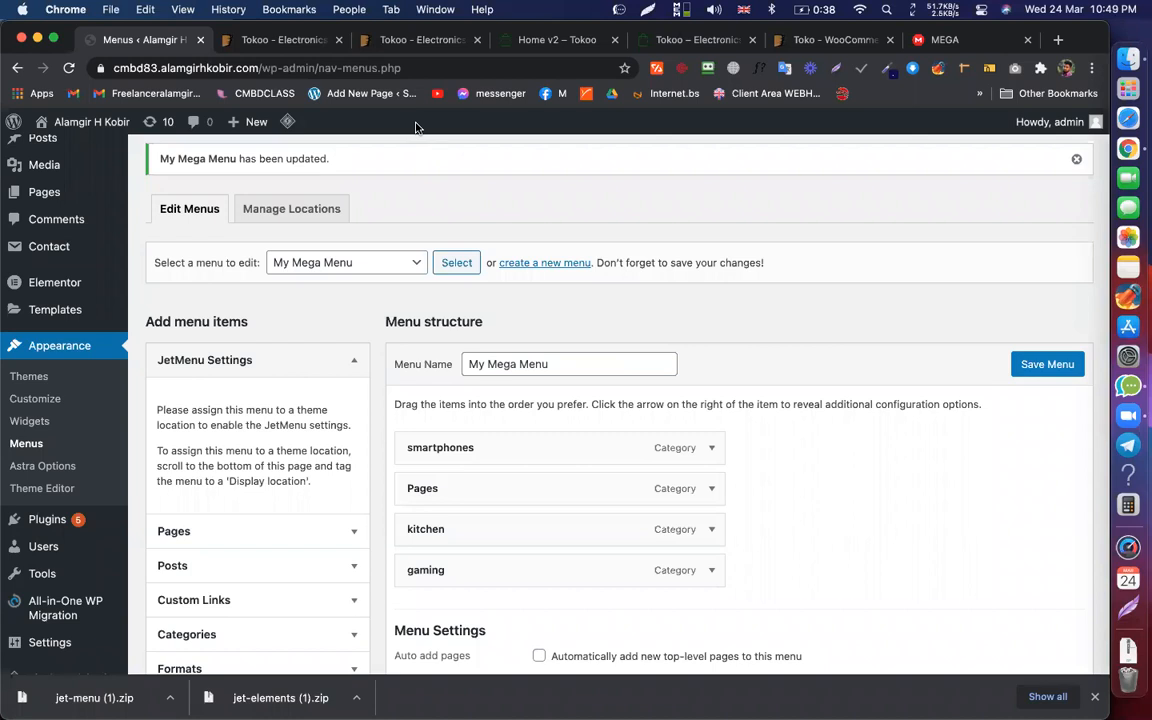
pyautogui.scroll(-5, 748, 257)
pyautogui.scroll(3, 748, 257)
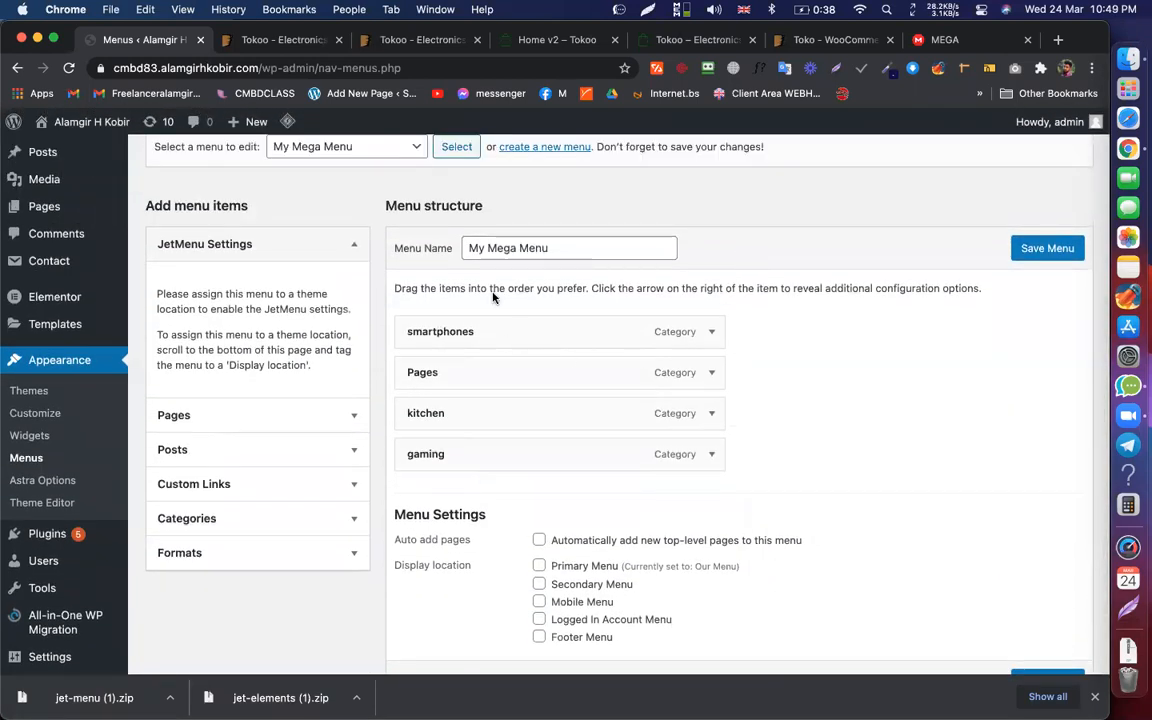
# Step: Enable Mega Submenu for smartphones and open its content in Elementor
pyautogui.moveTo(482, 383)
pyautogui.click(515, 333)
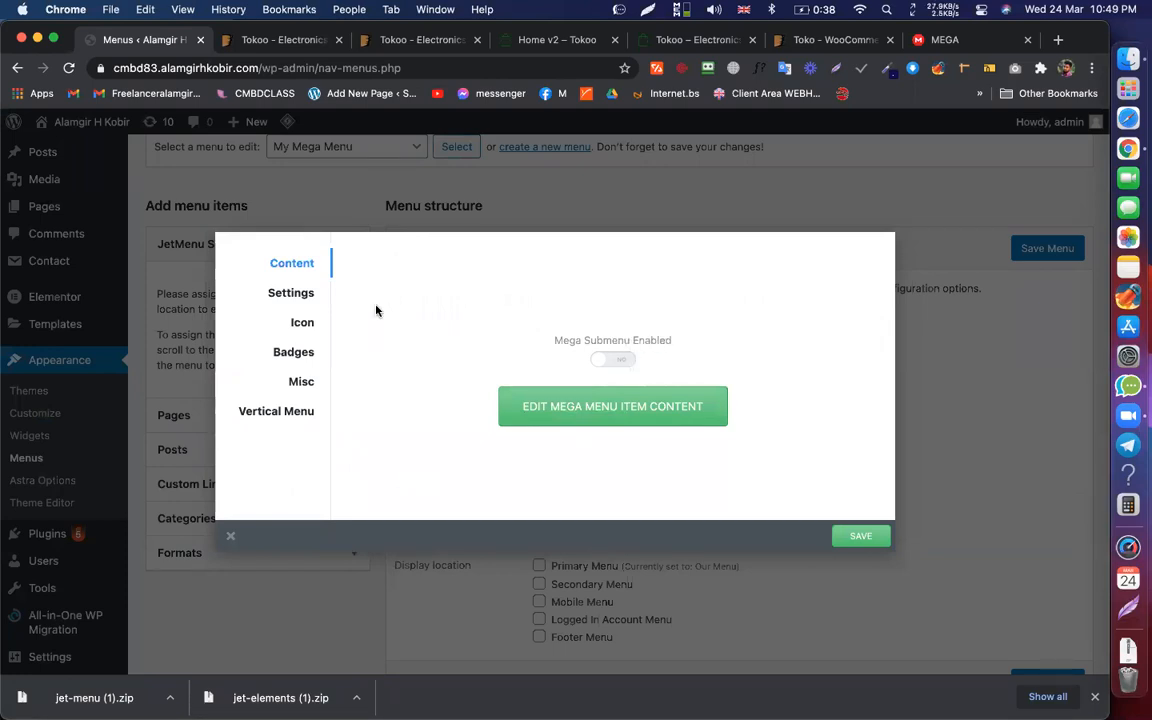
pyautogui.click(624, 362)
pyautogui.click(575, 406)
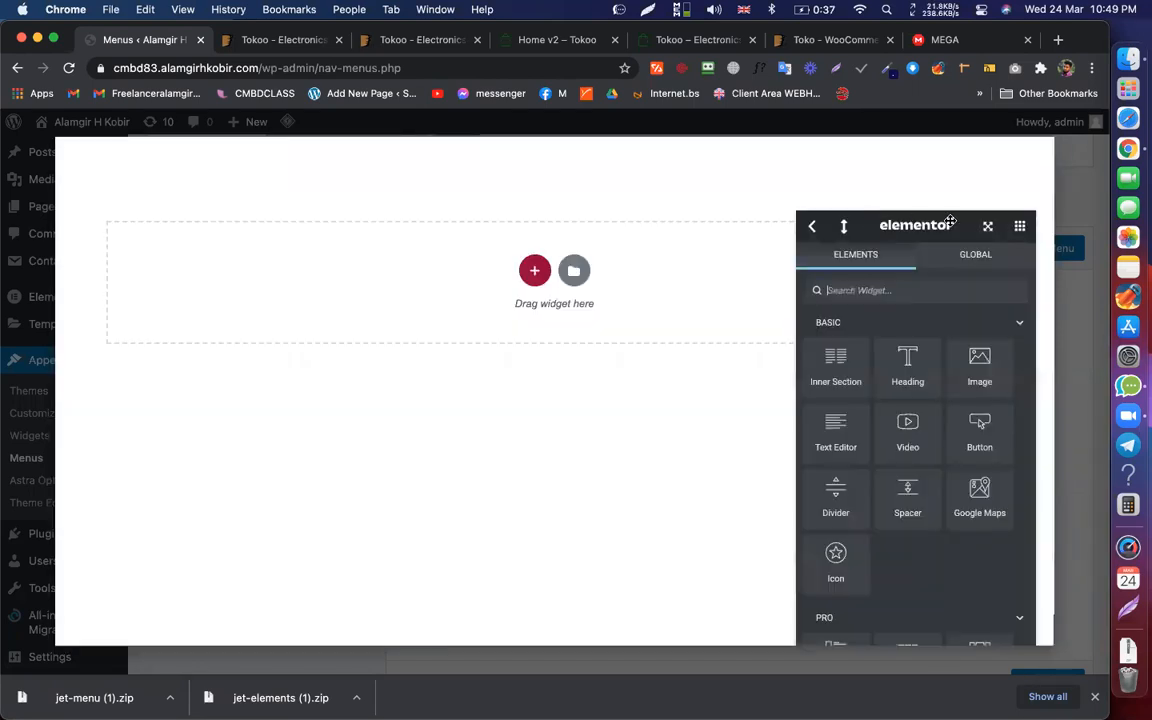
# Step: Dock the Elementor panel on the left and bring back its Elements list
pyautogui.click(813, 228)
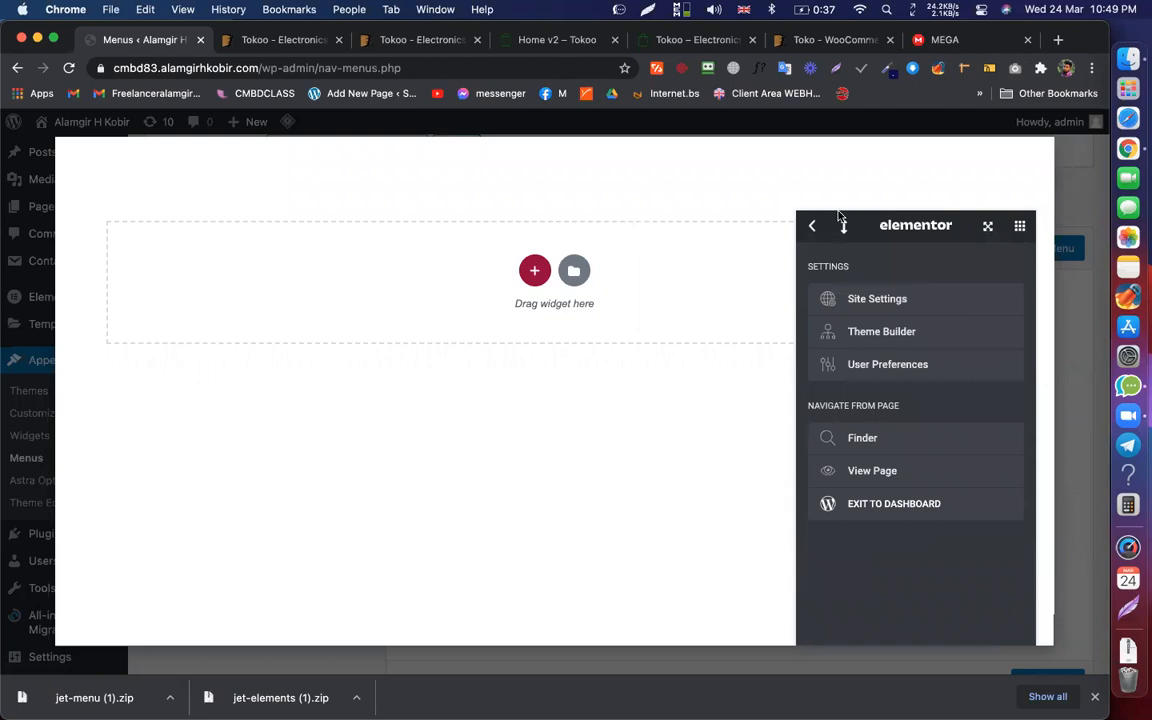
pyautogui.moveTo(891, 218); pyautogui.dragTo(75, 190)
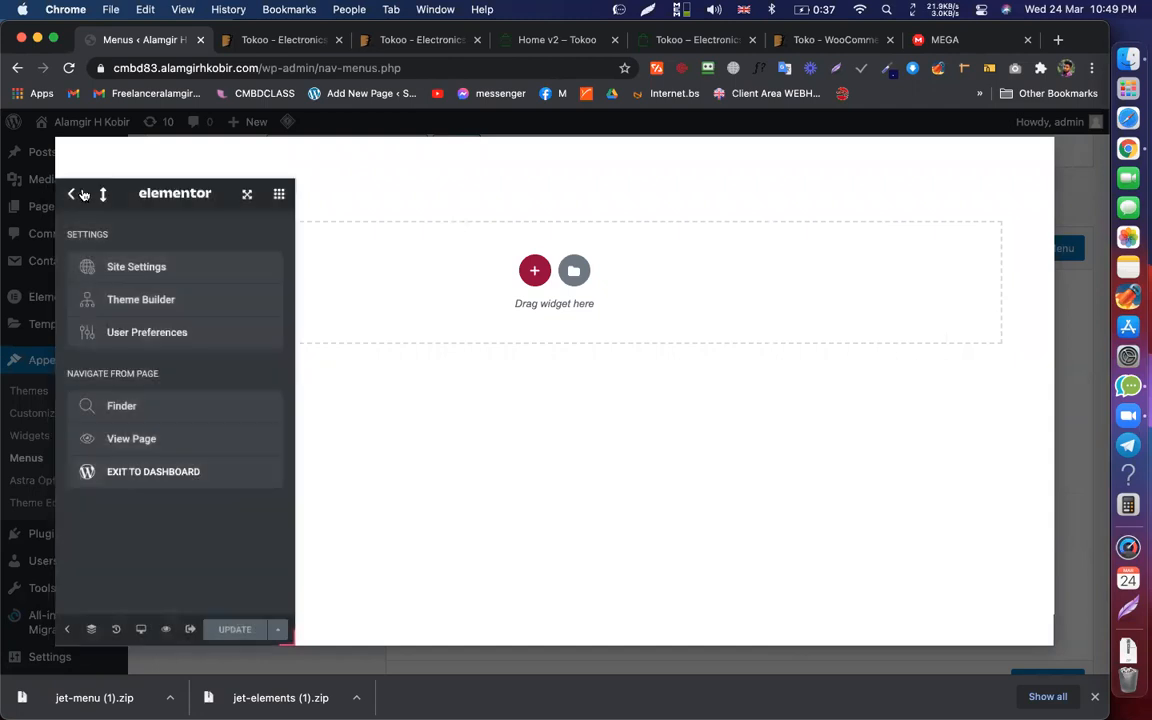
pyautogui.click(103, 193)
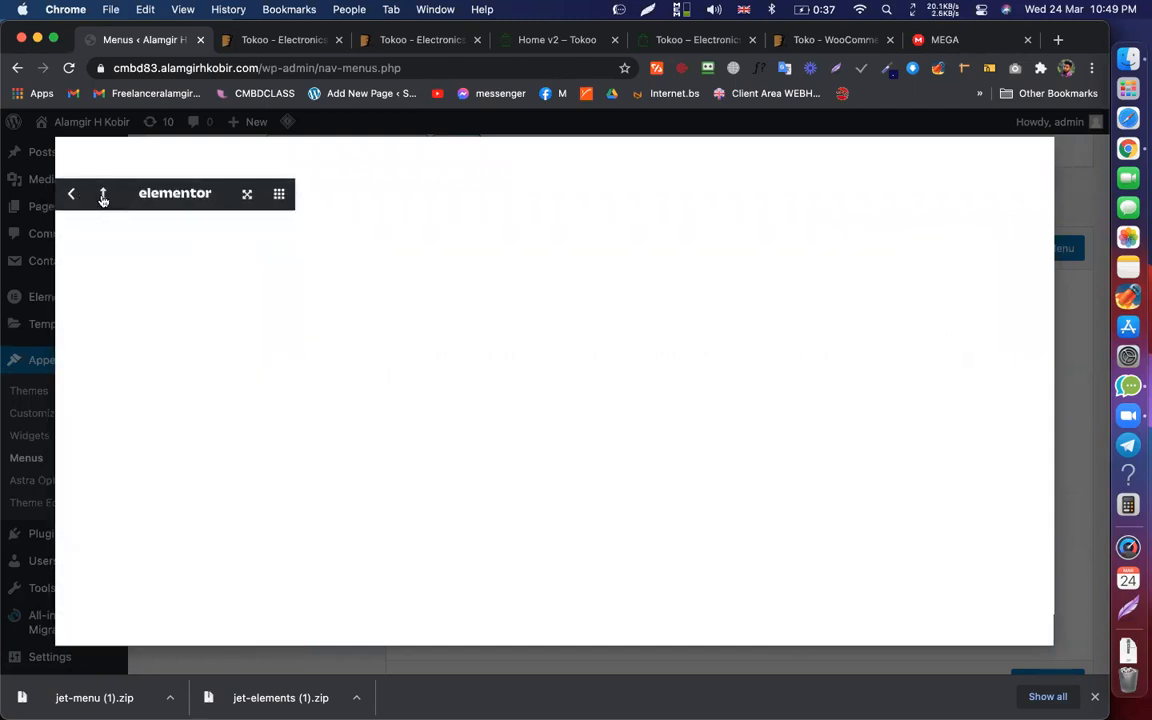
pyautogui.click(103, 196)
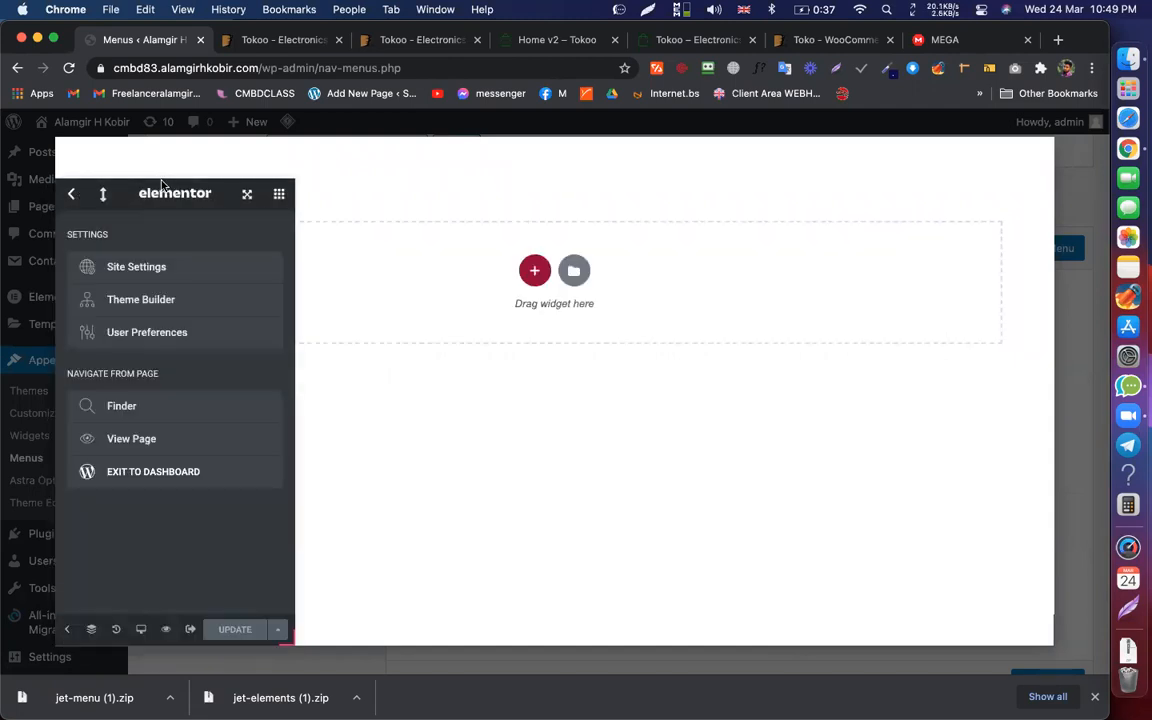
pyautogui.click(248, 196)
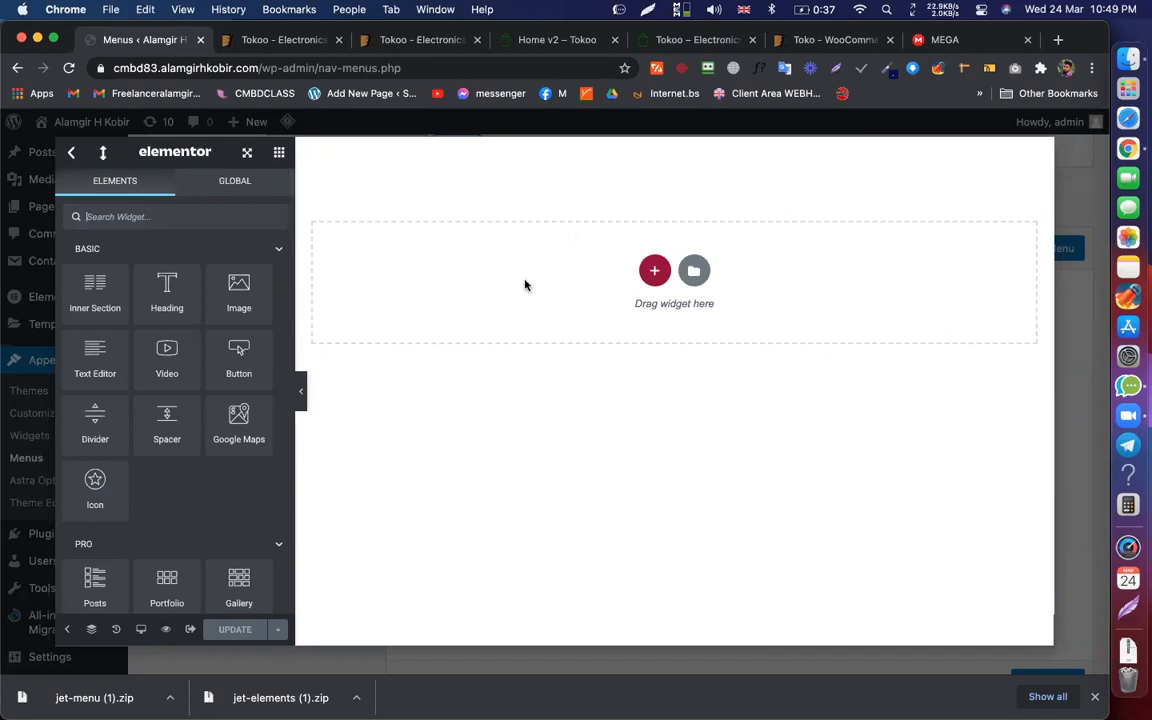
# Step: View the Tokoo Home v2 Smartphones mega menu and close DevTools
pyautogui.click(563, 42)
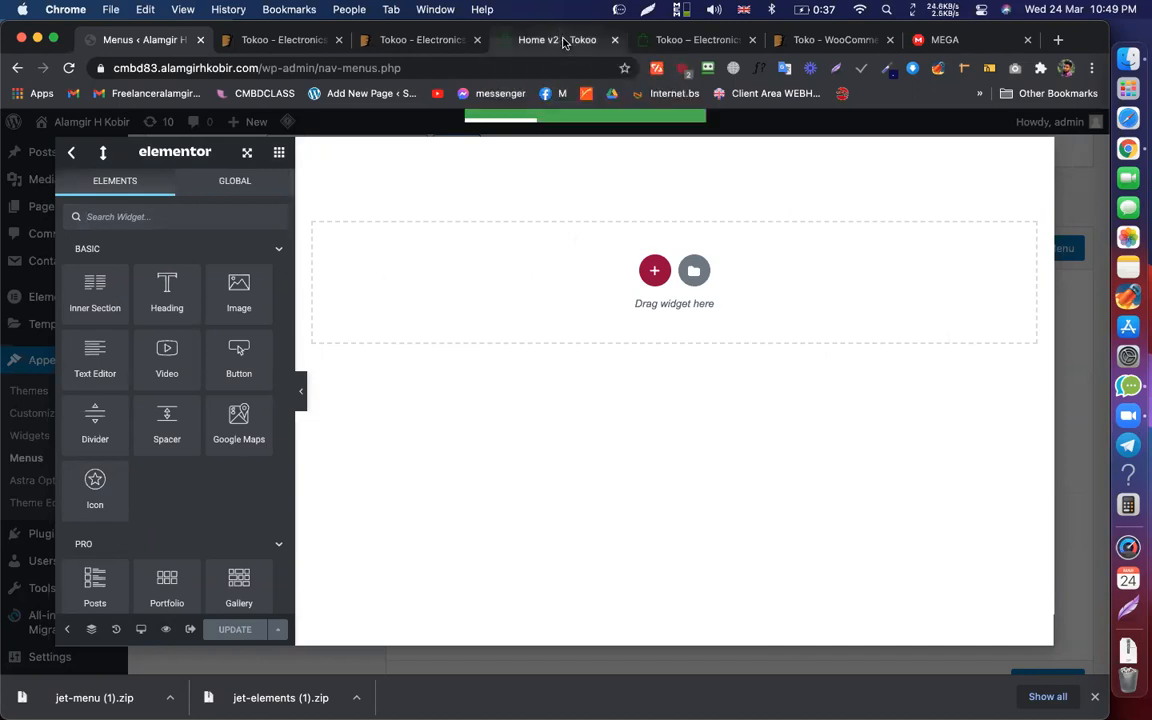
pyautogui.moveTo(265, 181)
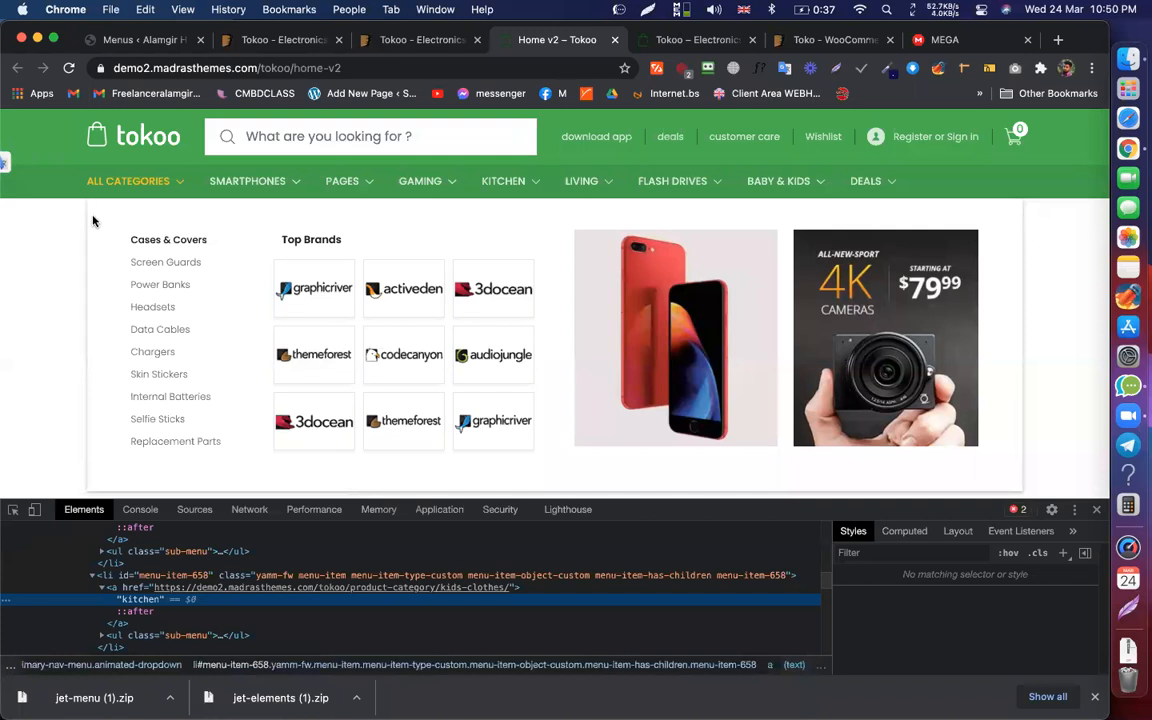
pyautogui.click(1098, 510)
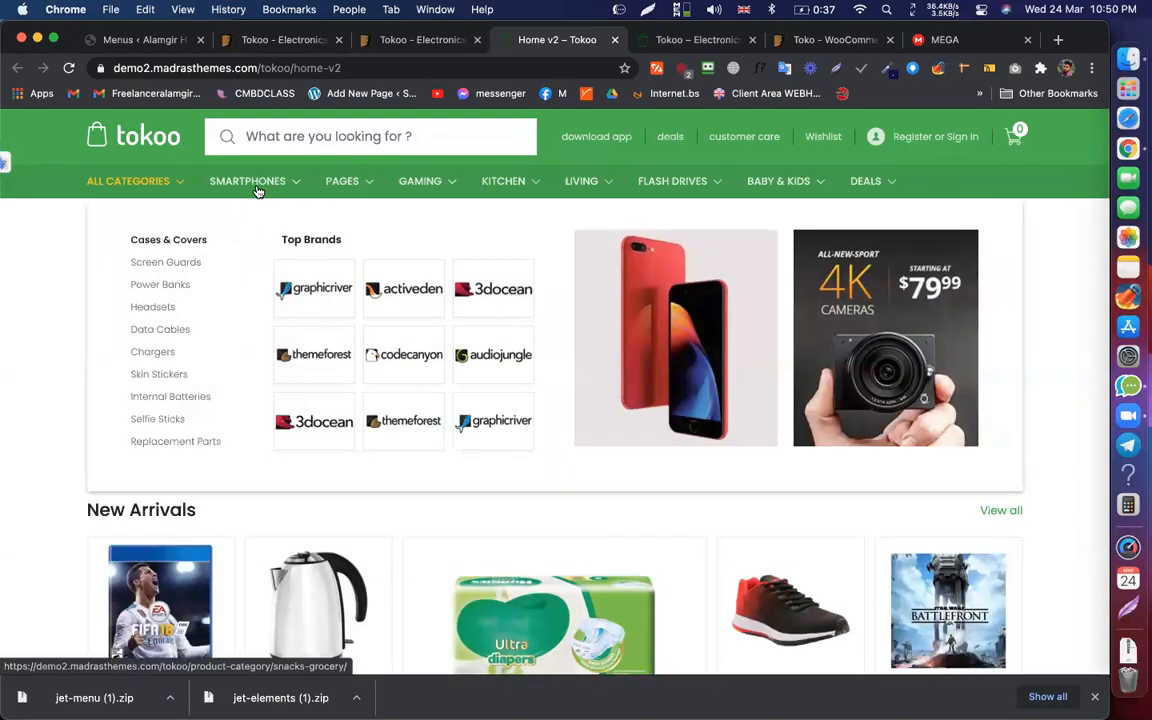
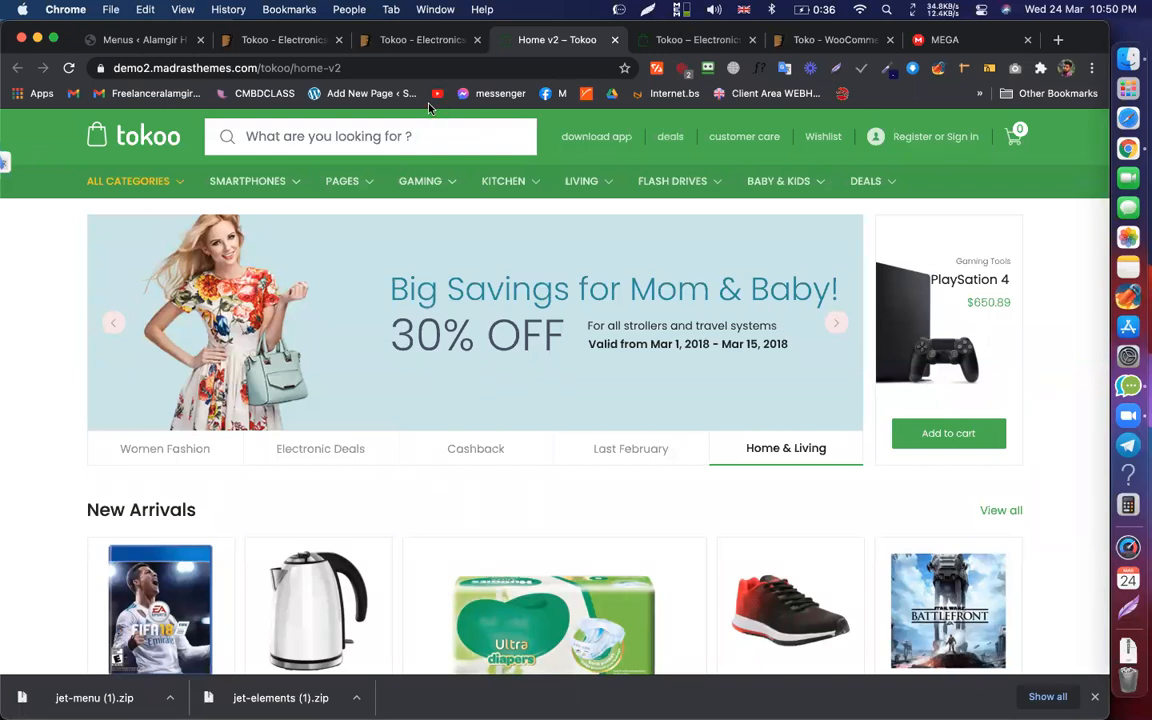
# Step: Drop an inner section into the empty mega menu template
pyautogui.click(154, 42)
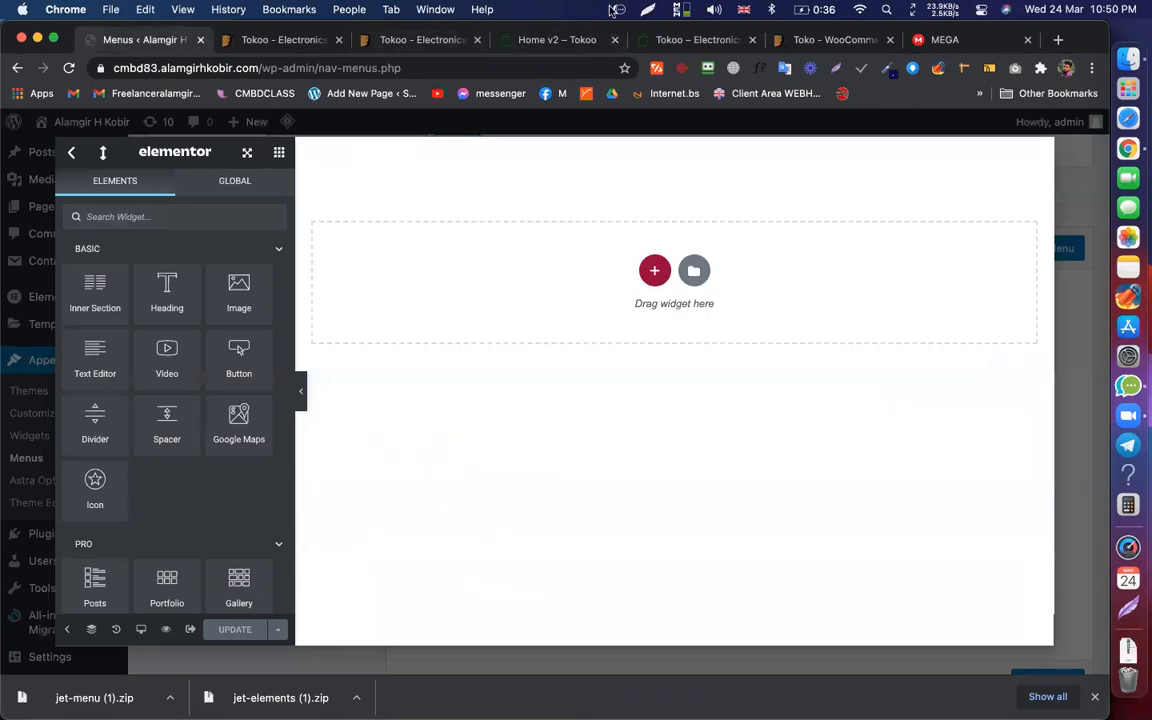
pyautogui.click(552, 40)
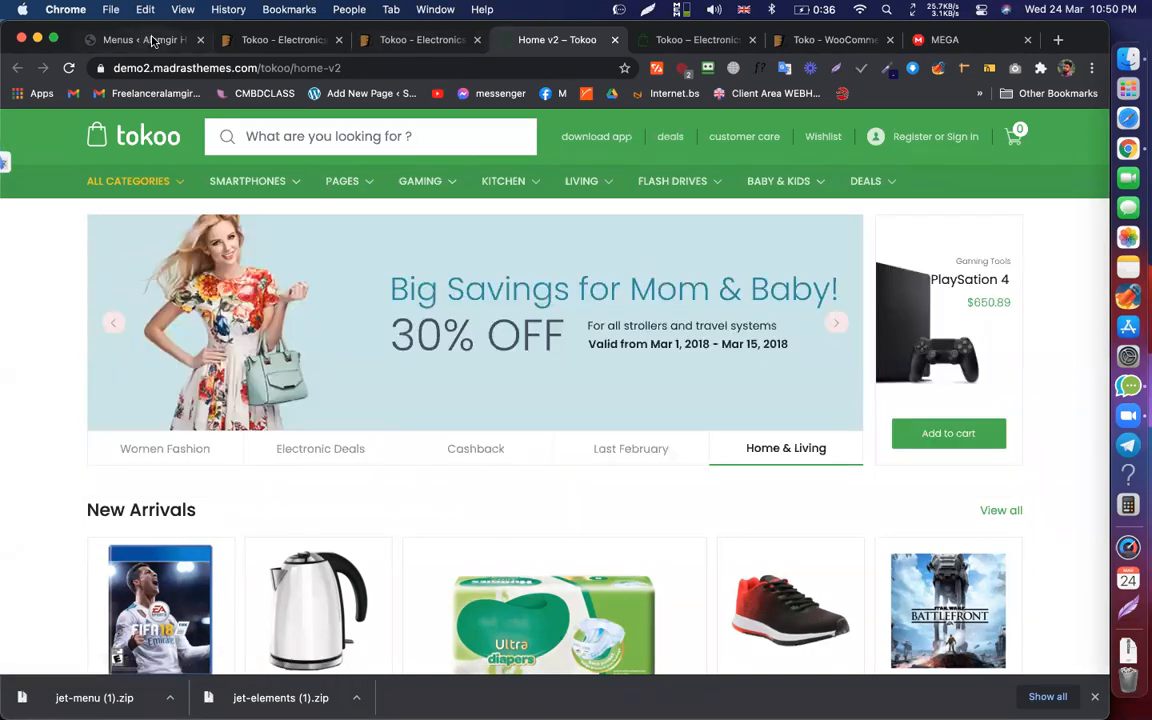
pyautogui.click(150, 40)
pyautogui.moveTo(99, 290); pyautogui.dragTo(462, 242)
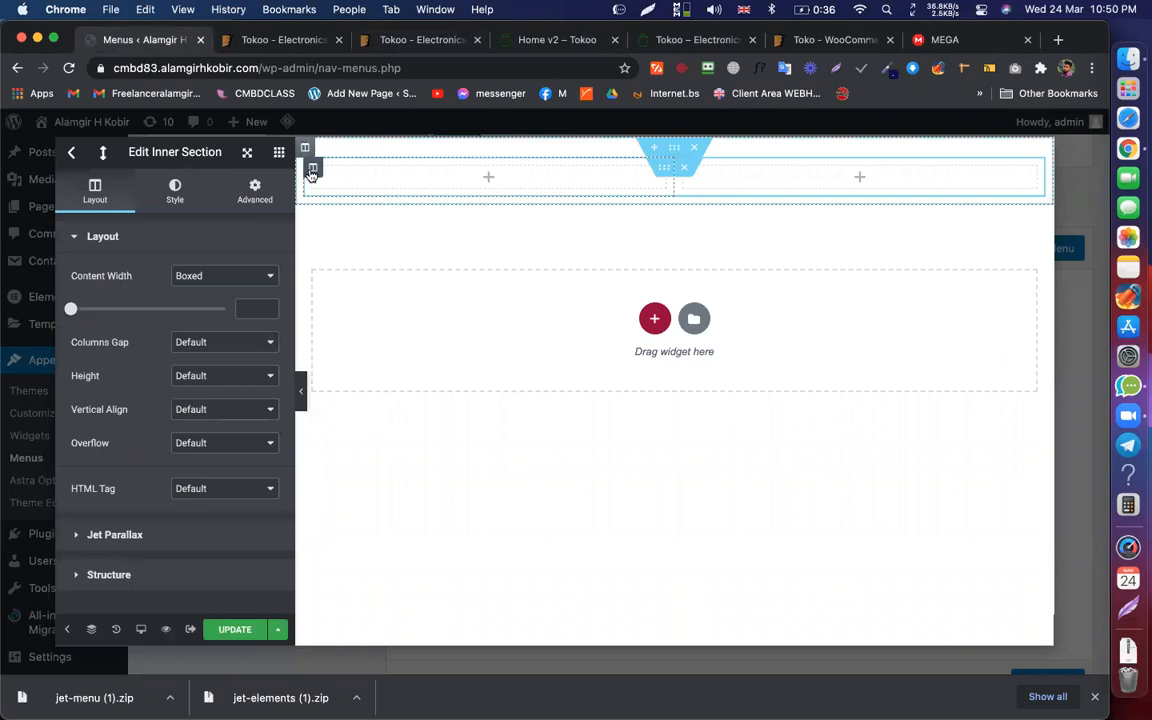
# Step: Add a third and fourth column to the inner section, then show the Tokoo Smartphones mega menu
pyautogui.rightClick(311, 172)
pyautogui.click(349, 238)
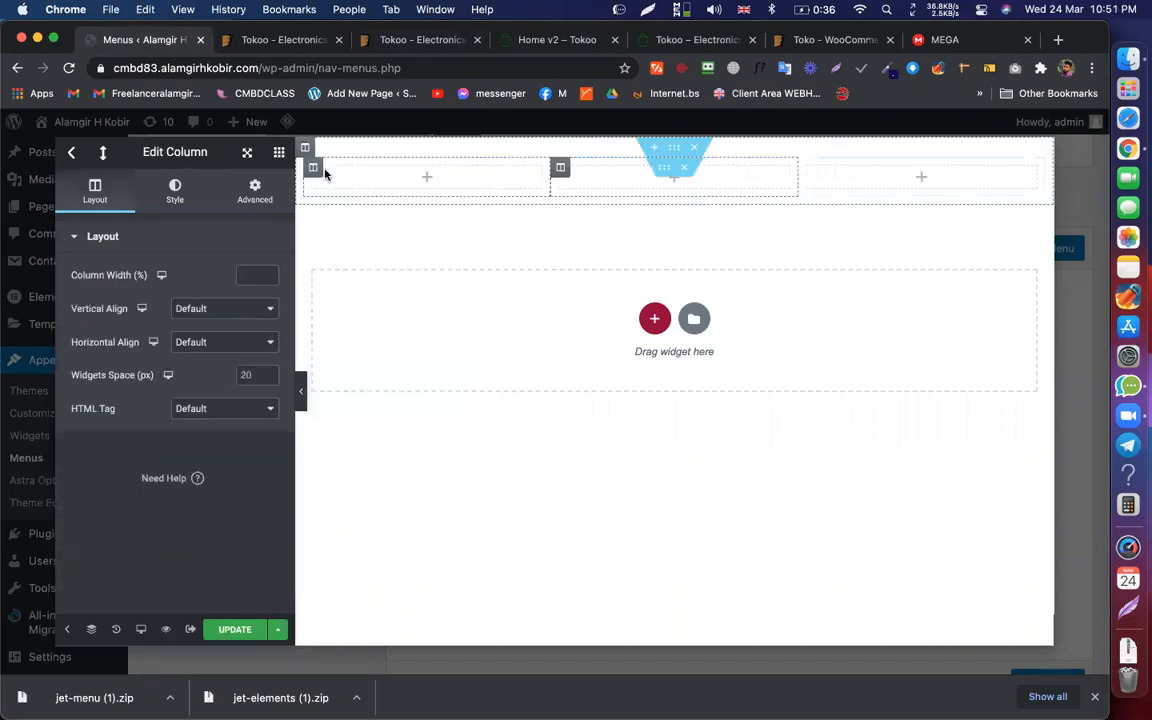
pyautogui.rightClick(316, 165)
pyautogui.click(378, 234)
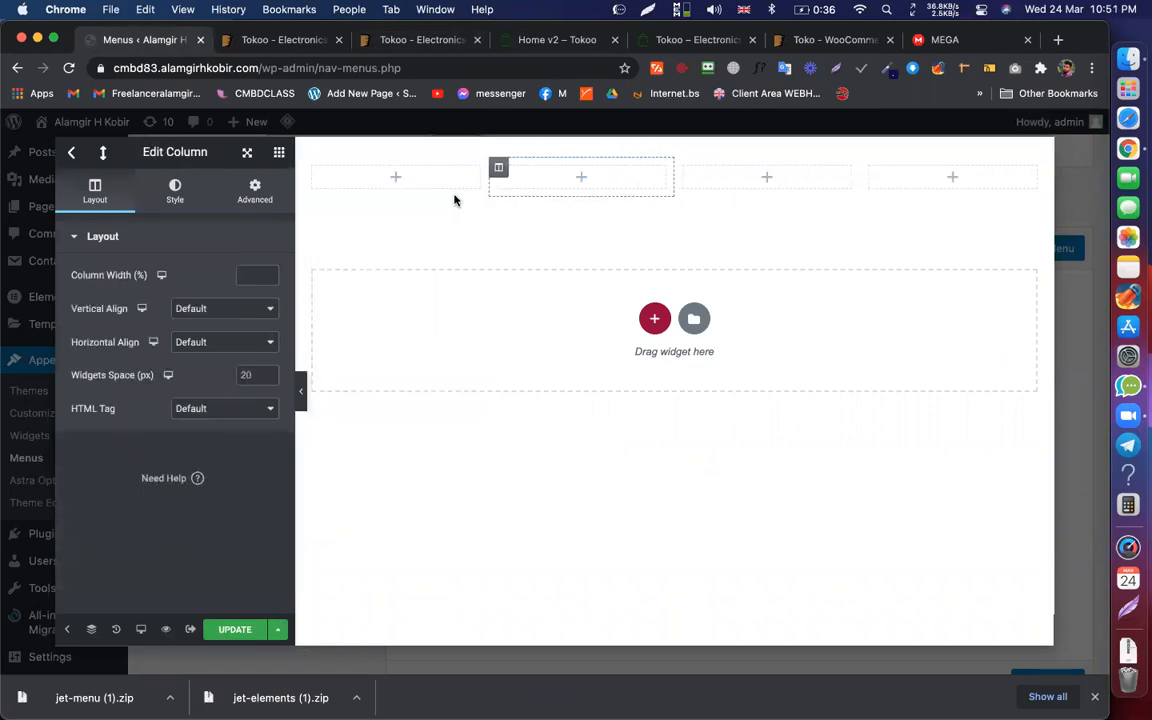
pyautogui.click(540, 40)
pyautogui.moveTo(268, 190)
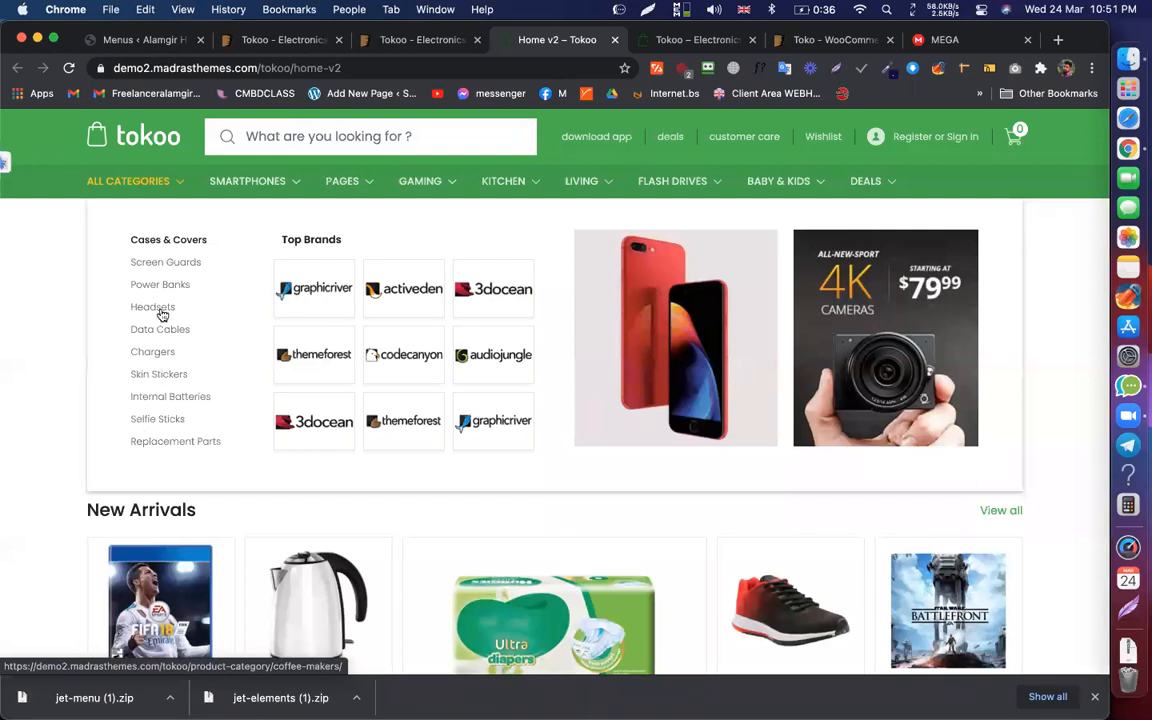
# Step: Inspect the Cases & Covers link in DevTools and force its hover state
pyautogui.rightClick(200, 240)
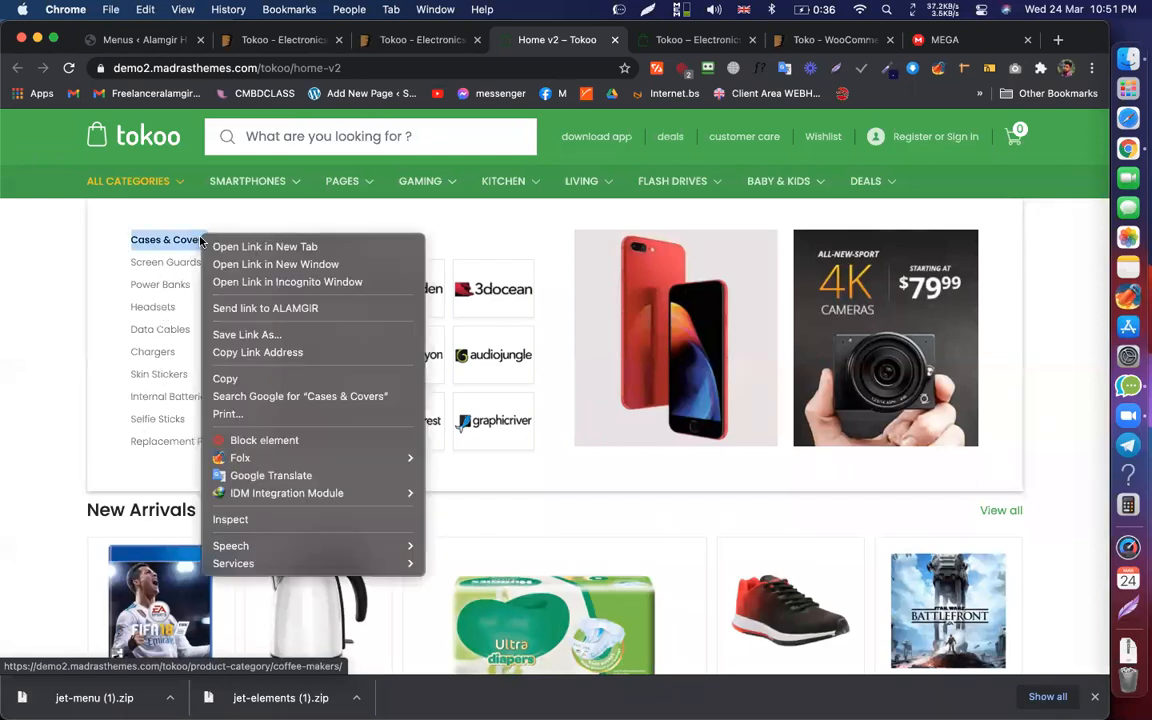
pyautogui.click(232, 520)
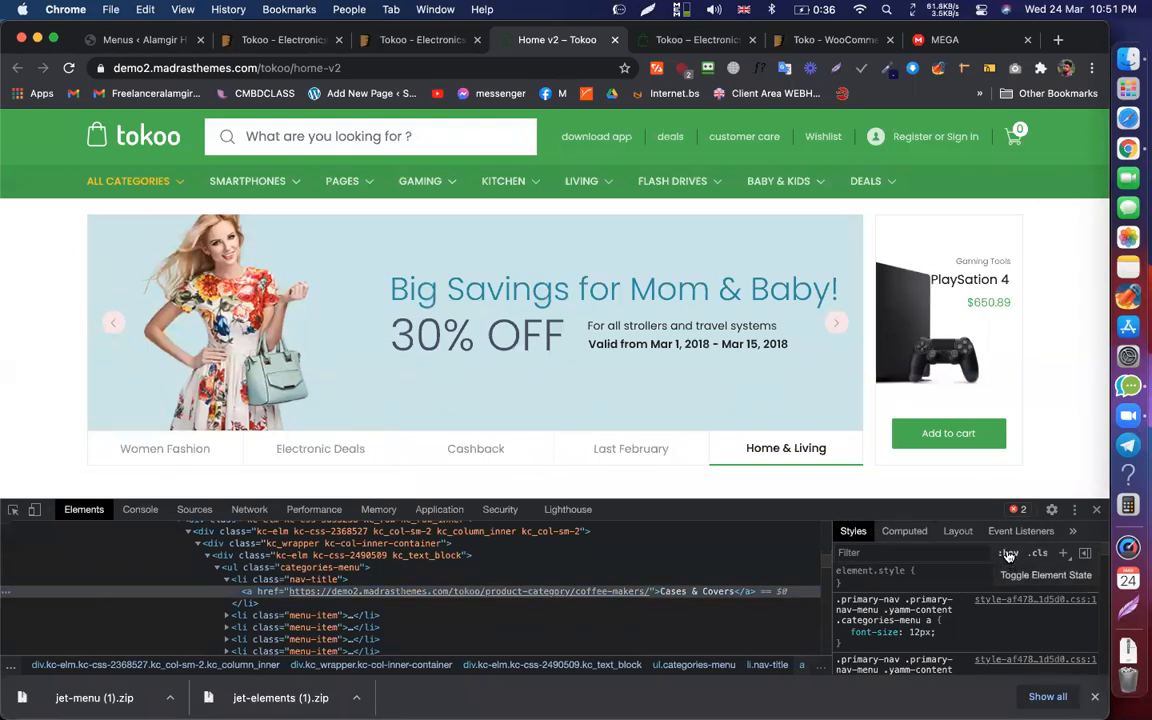
pyautogui.click(1008, 553)
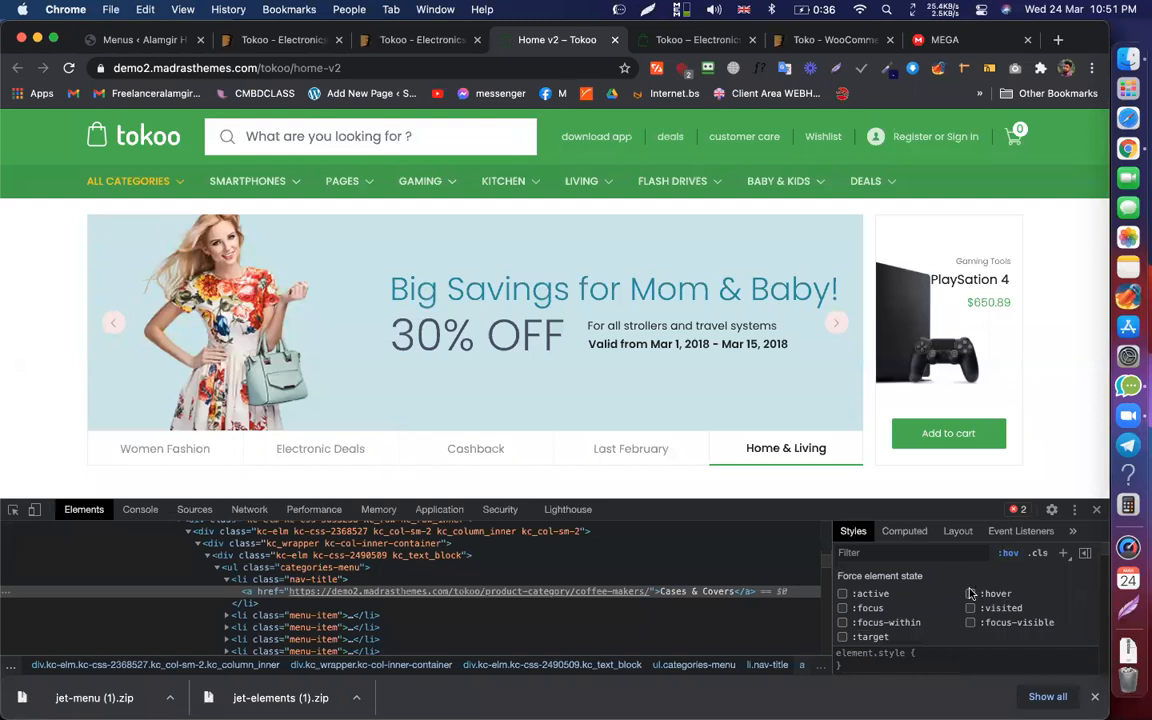
pyautogui.click(970, 594)
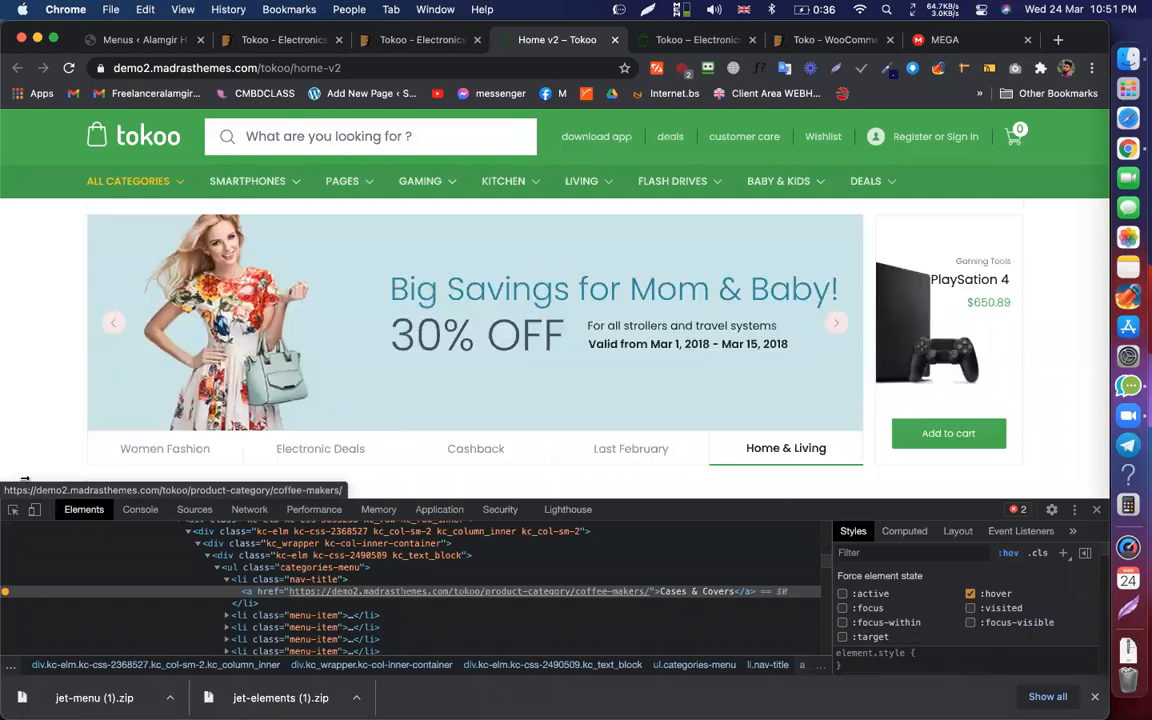
# Step: Inspect the SMARTPHONES menu item, toggling hover and forcing focus-within and focus-visible states
pyautogui.press('super+shift+c')
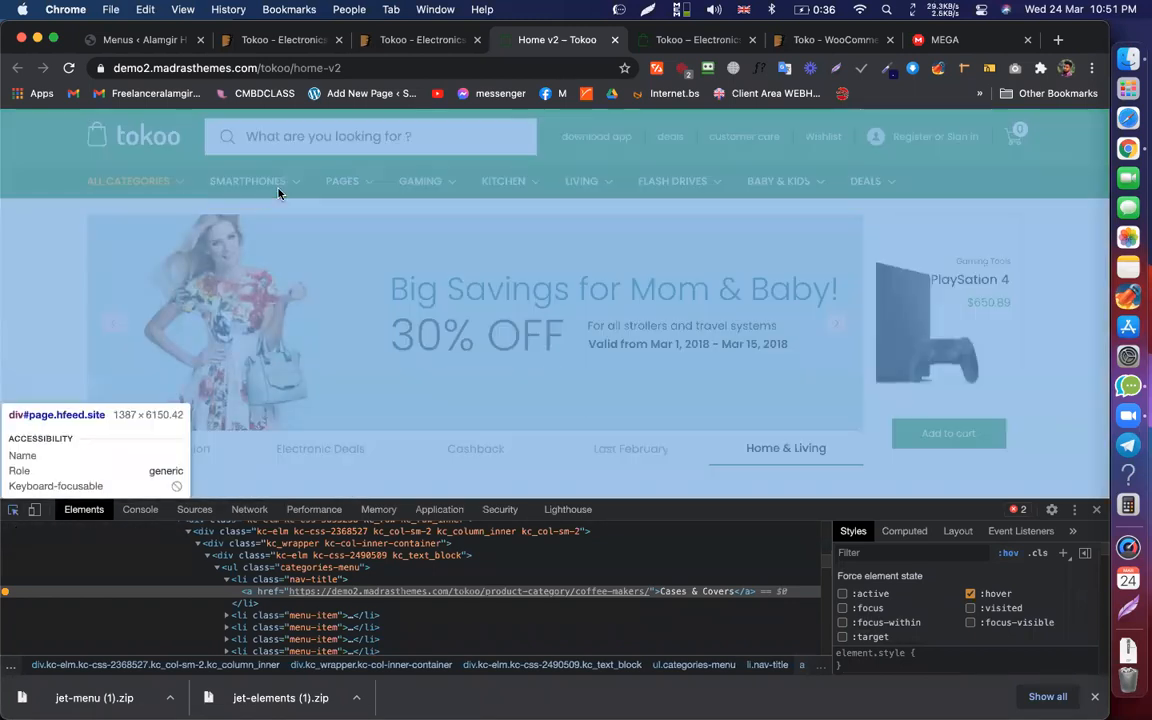
pyautogui.click(258, 181)
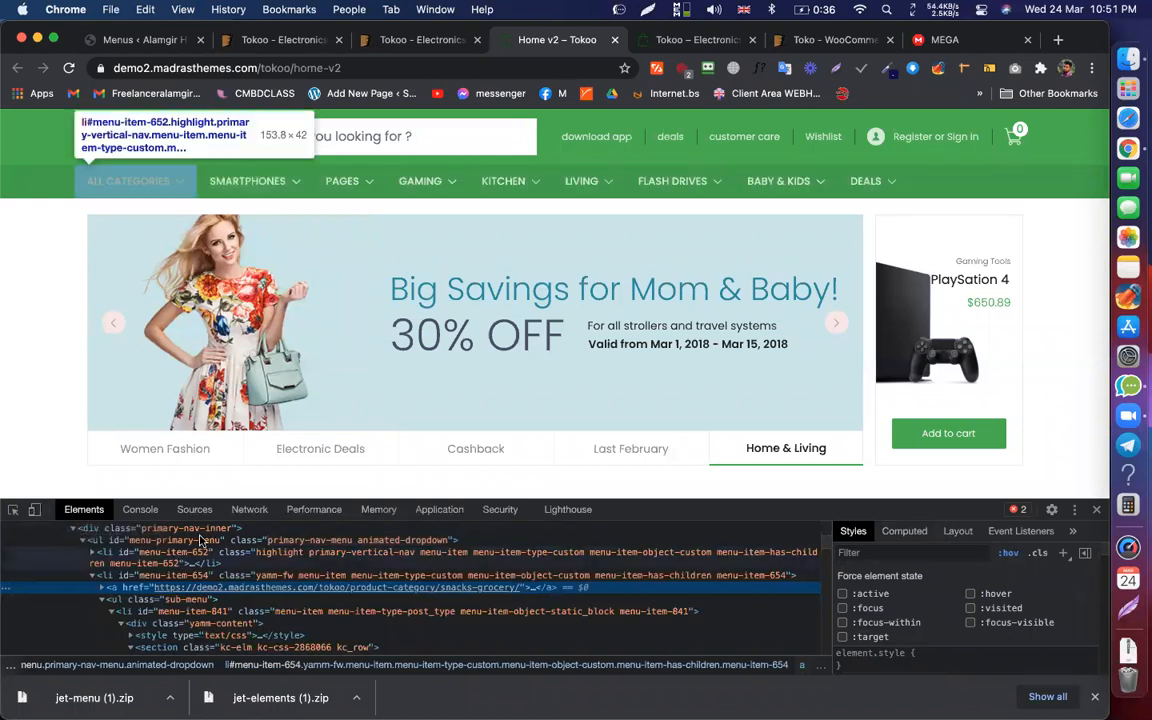
pyautogui.click(969, 596)
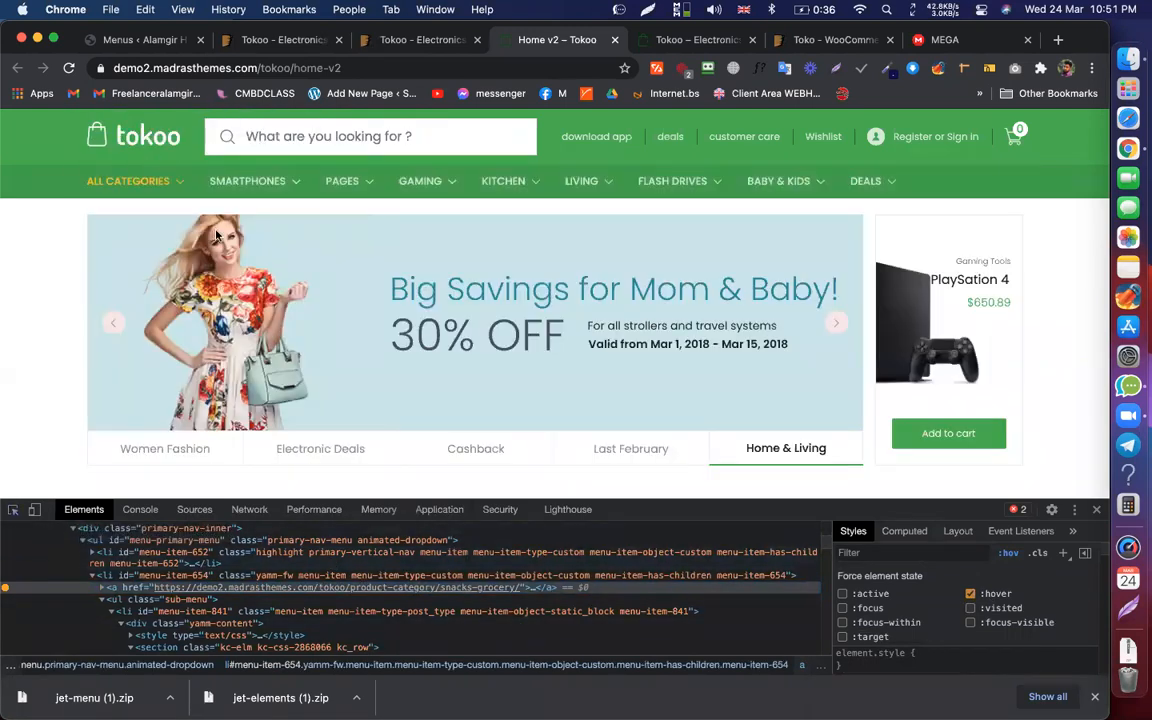
pyautogui.click(14, 509)
pyautogui.click(256, 180)
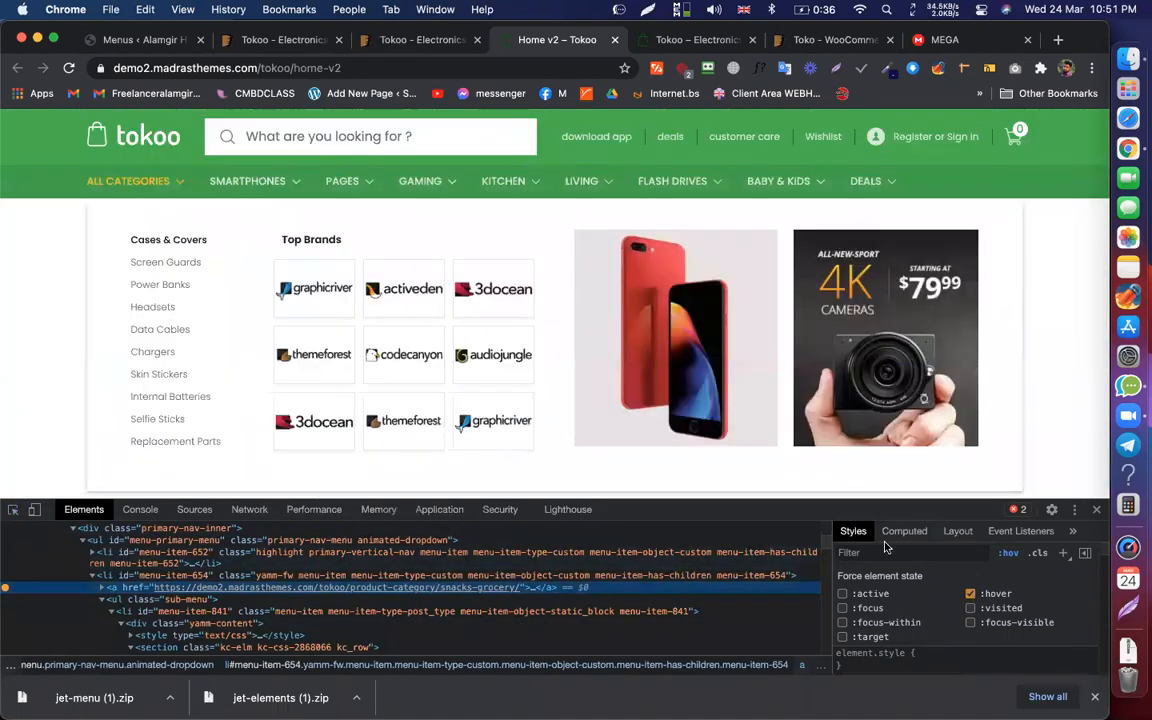
pyautogui.click(969, 595)
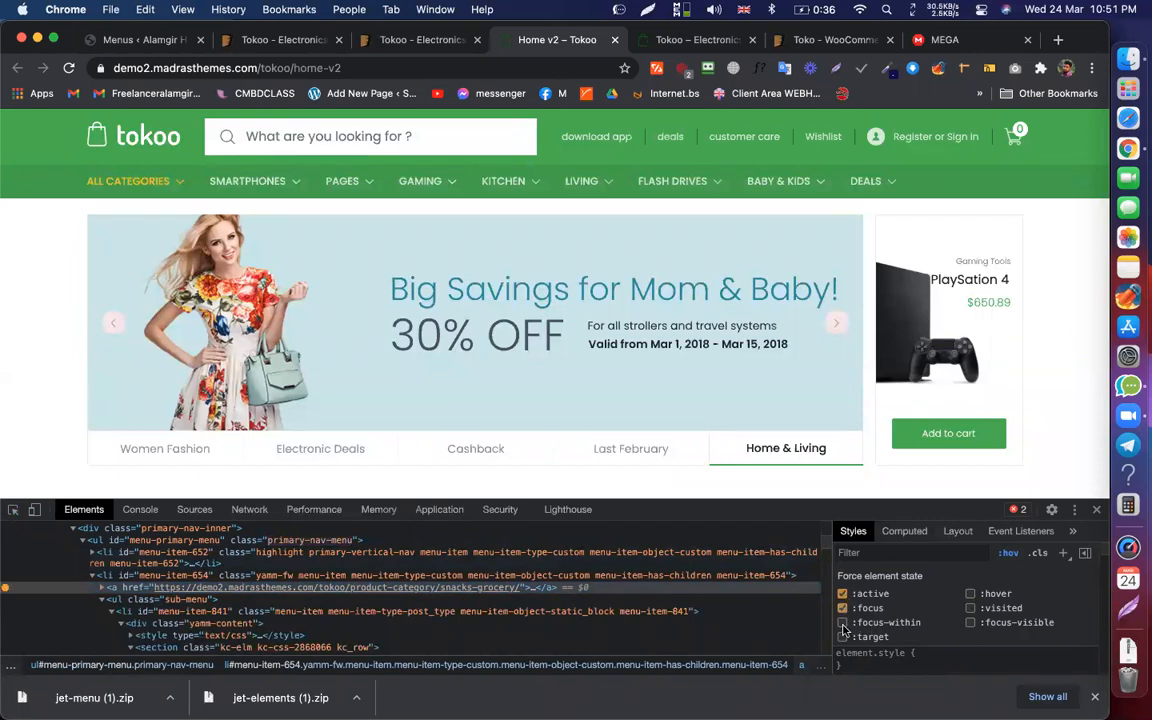
pyautogui.click(842, 623)
pyautogui.click(970, 623)
# Step: Clear the forced hover, focus-visible, target and focus states and expand the SMARTPHONES link node
pyautogui.click(1013, 554)
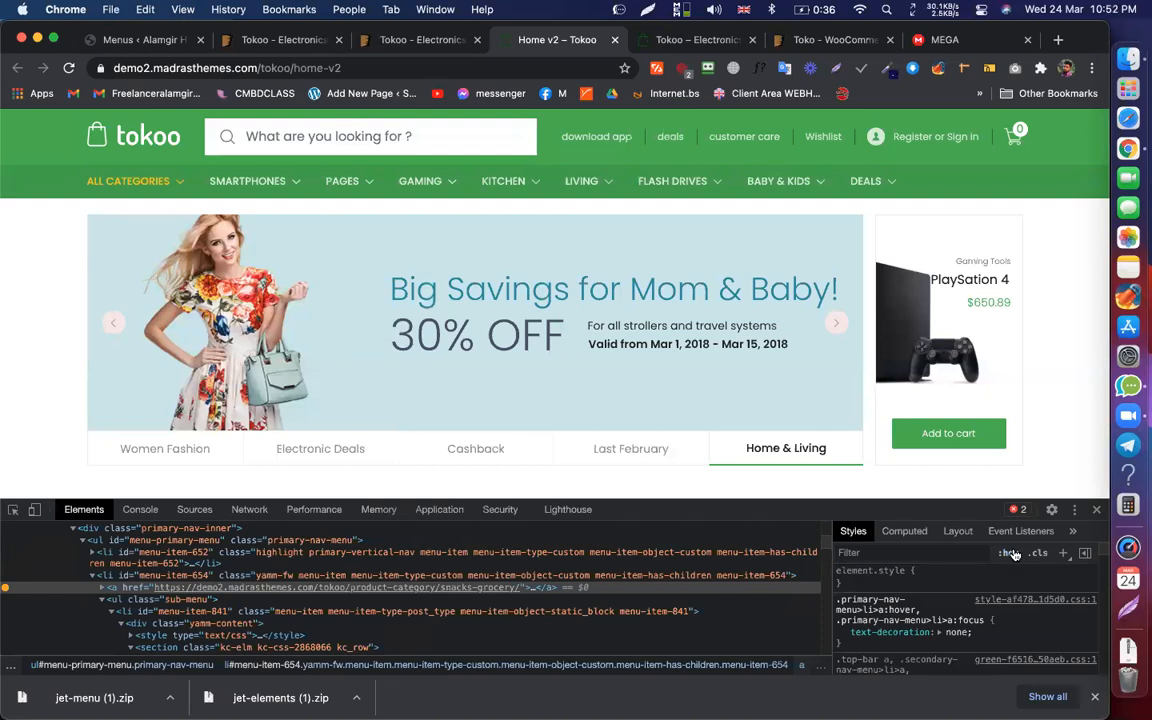
pyautogui.click(1013, 554)
pyautogui.click(970, 594)
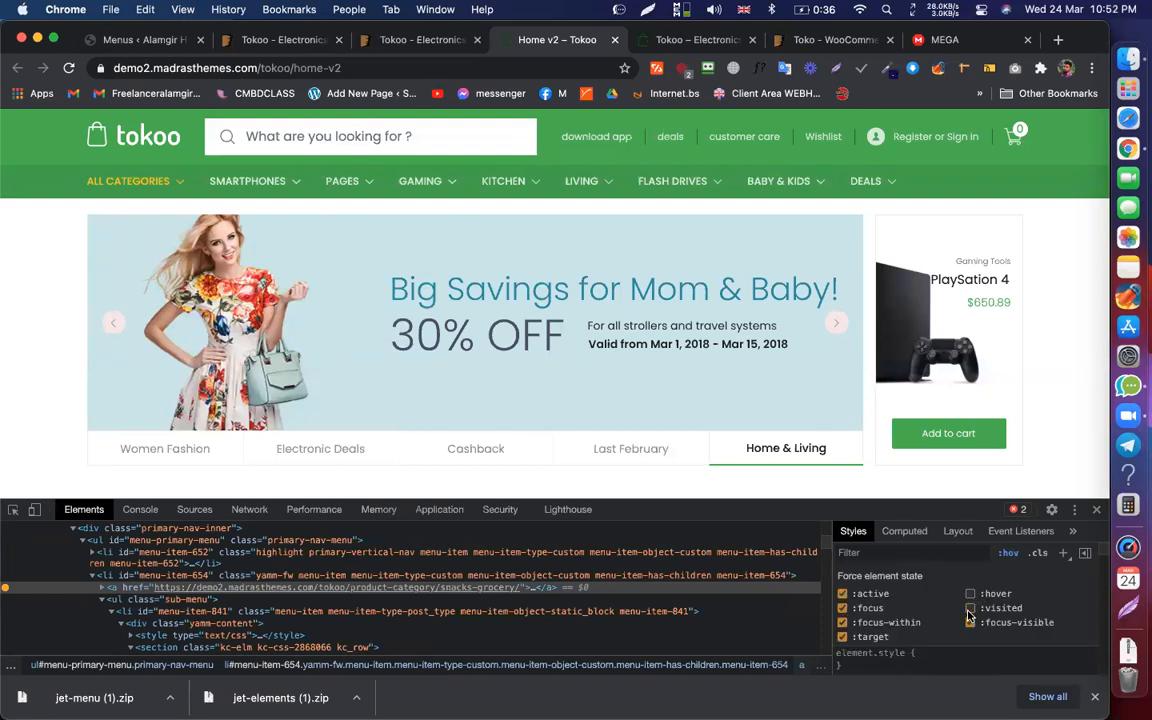
pyautogui.click(970, 622)
pyautogui.click(843, 637)
pyautogui.click(843, 608)
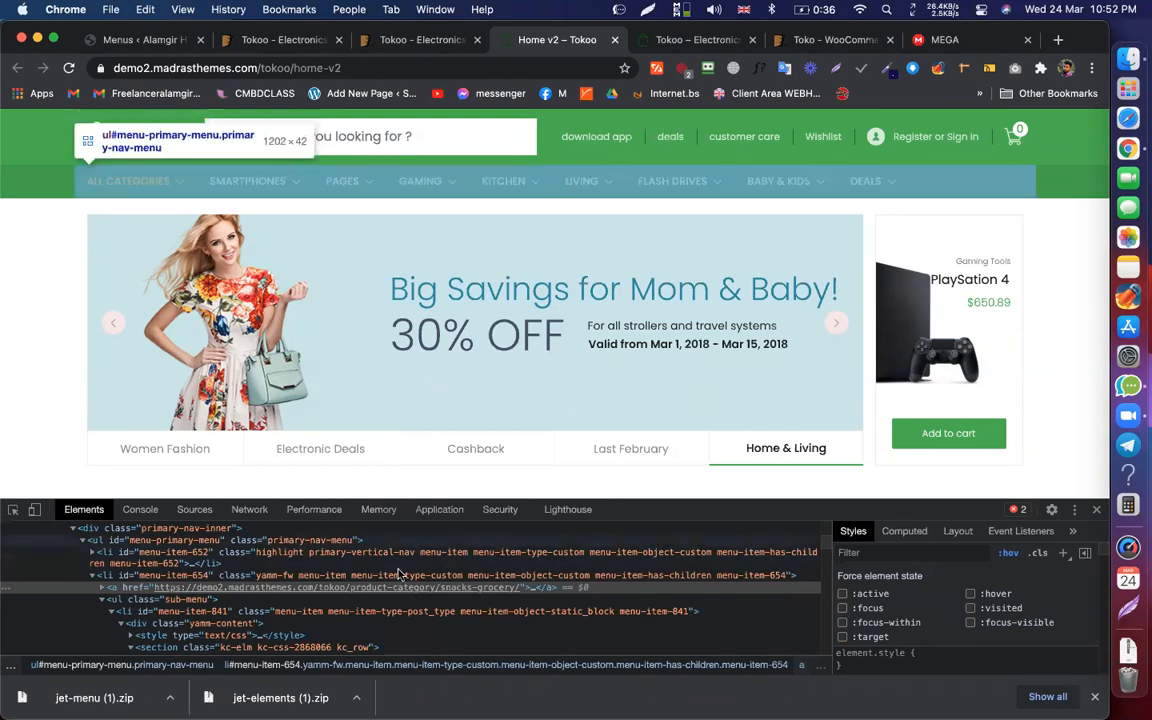
pyautogui.click(533, 591)
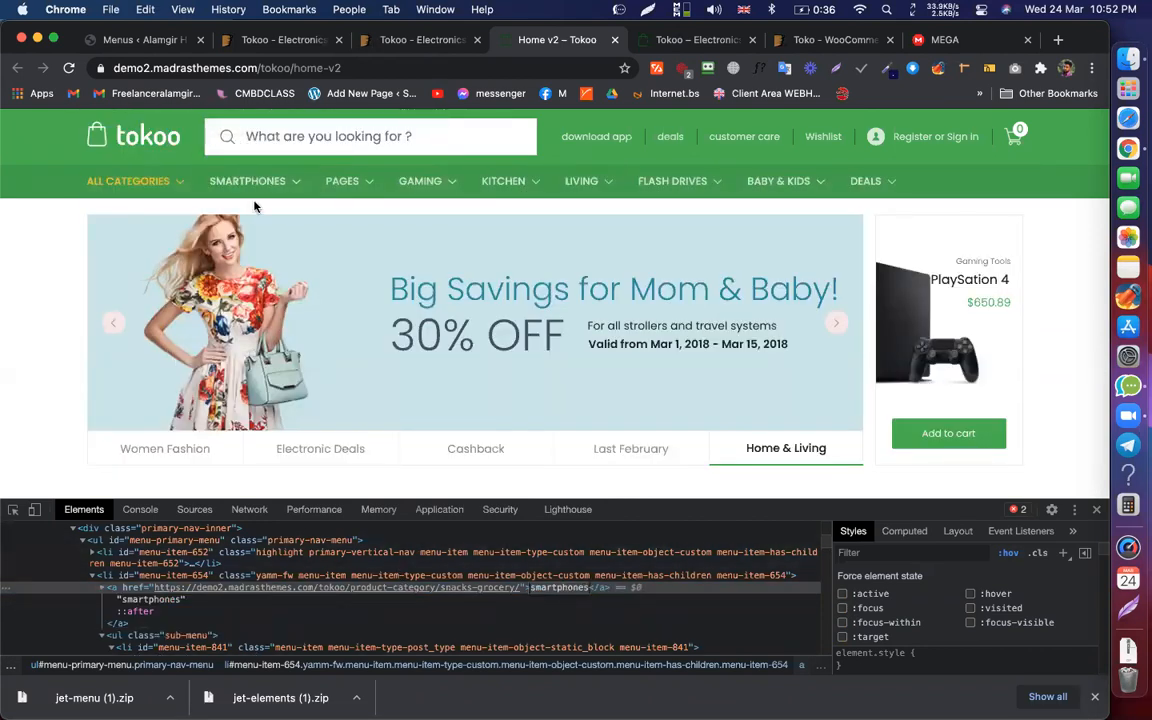
# Step: Inspect the Cases & Covers link markup again
pyautogui.moveTo(272, 185)
pyautogui.rightClick(170, 241)
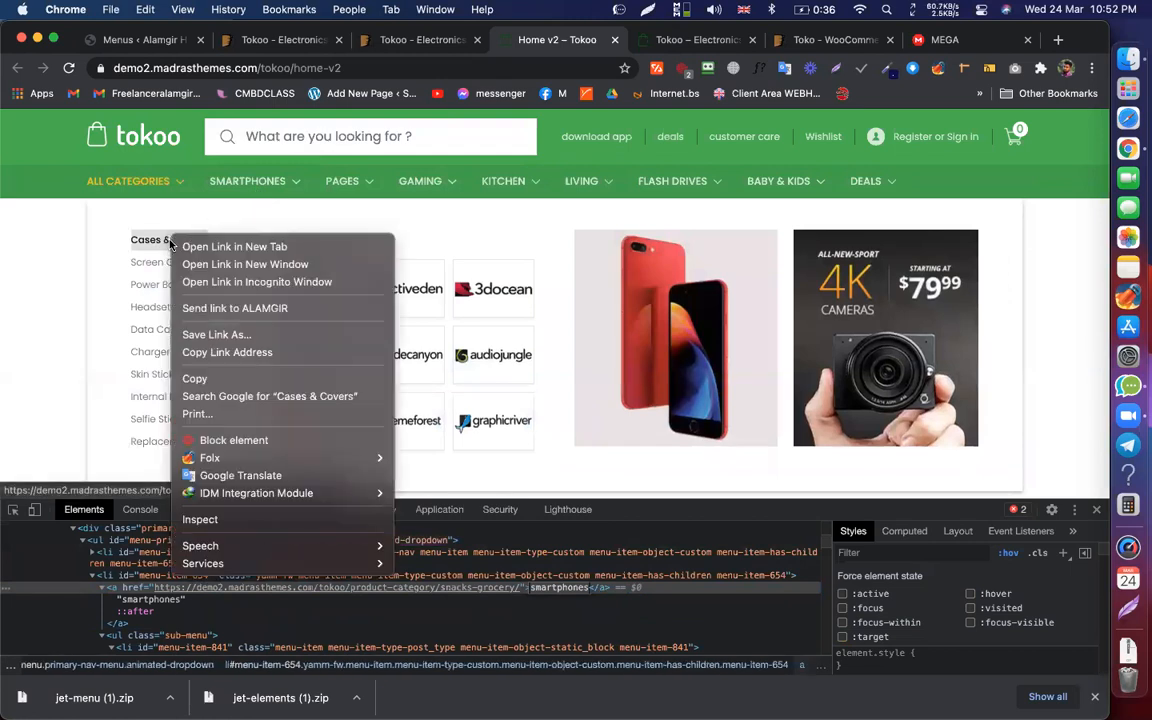
pyautogui.click(199, 519)
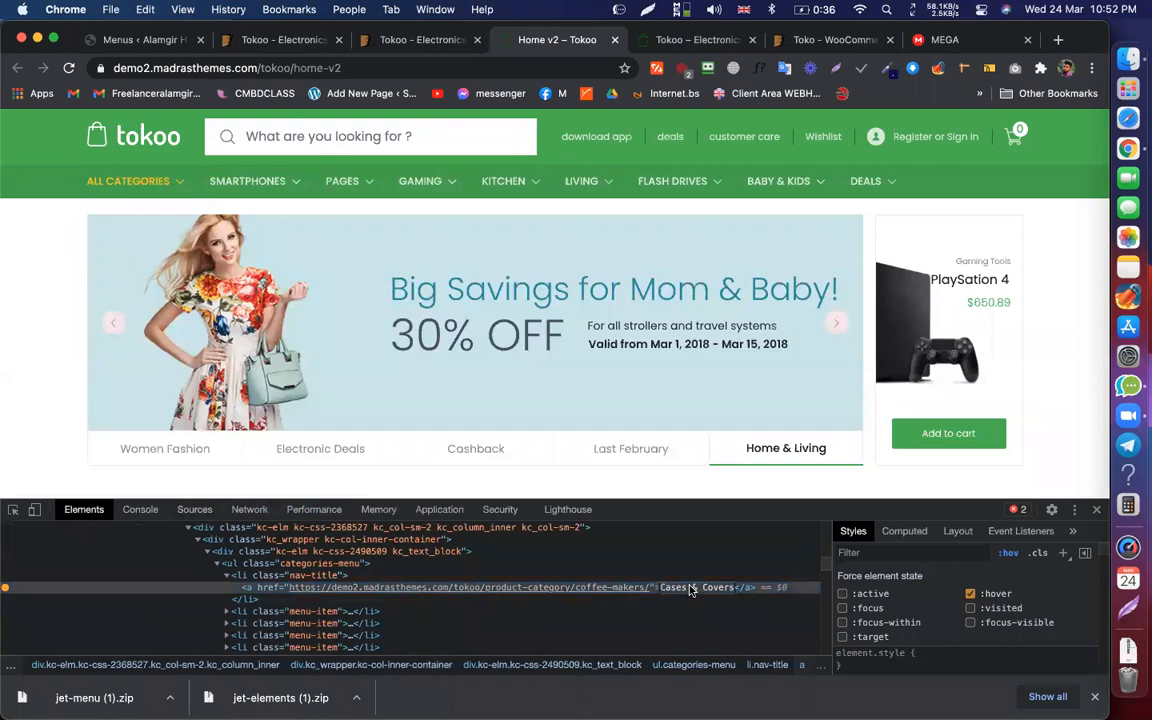
# Step: Add a Heading widget to the first column titled 'Cases & Covers'
pyautogui.click(150, 40)
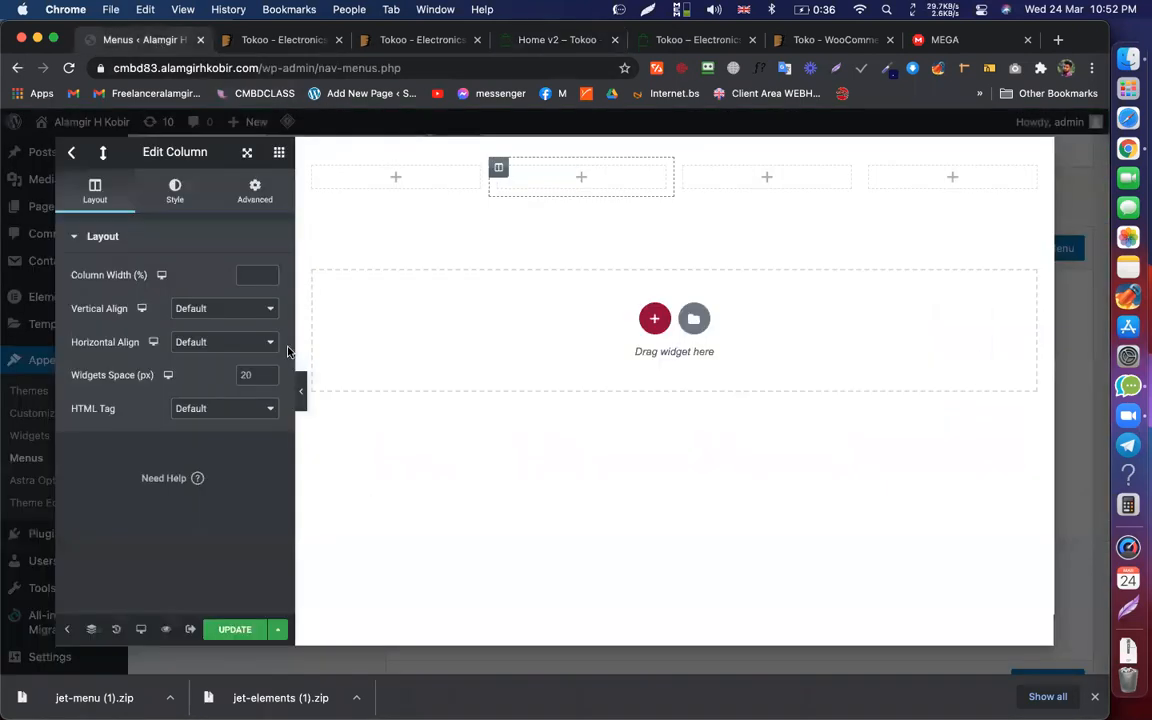
pyautogui.click(397, 178)
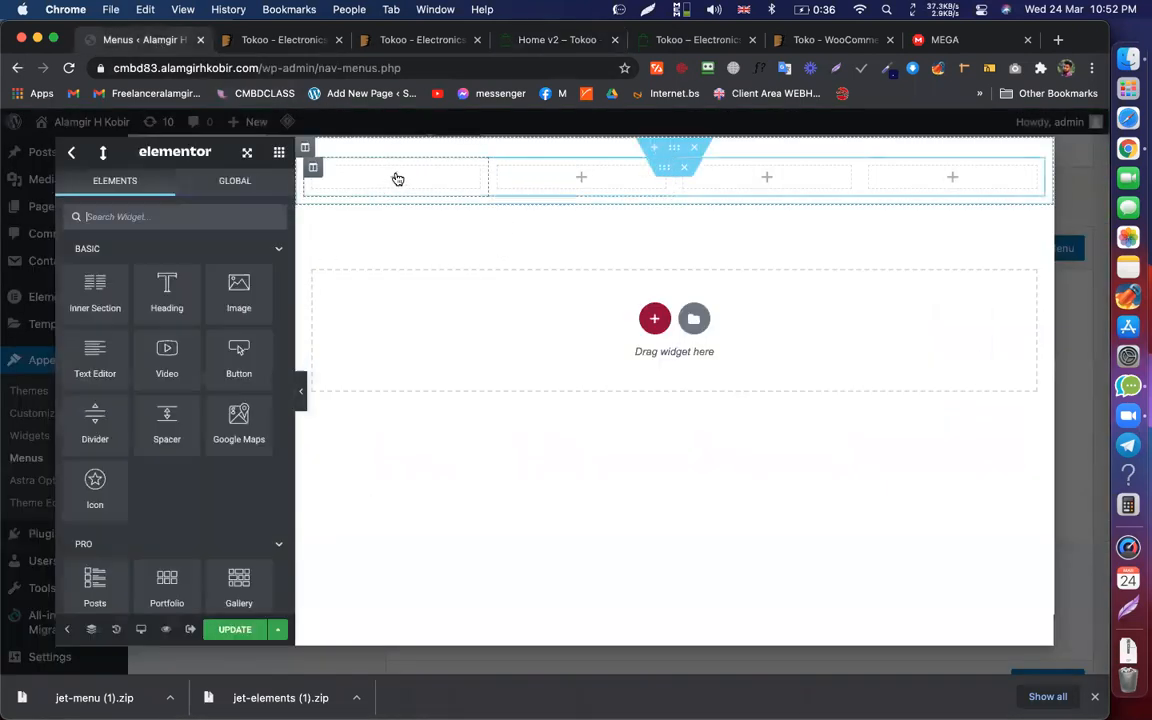
pyautogui.moveTo(201, 287); pyautogui.dragTo(388, 178)
pyautogui.doubleClick(166, 319)
pyautogui.press('super+a')
pyautogui.write('Cases & Covers')
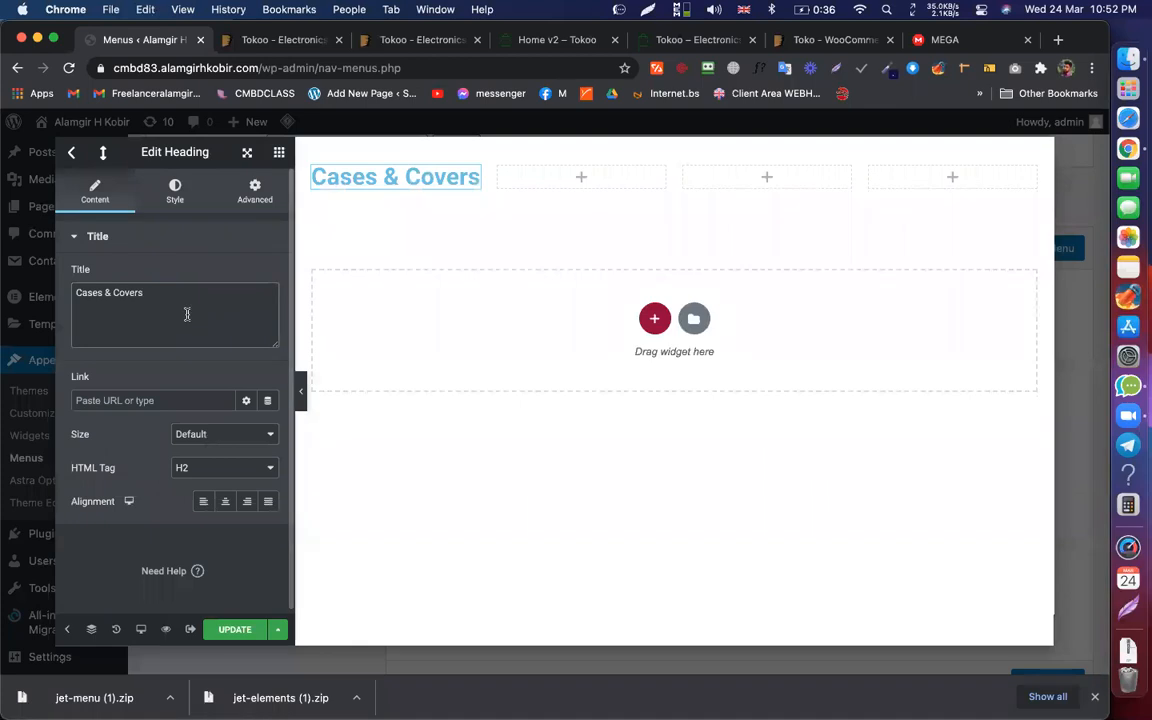
# Step: Set the heading text colour to dark grey #303030
pyautogui.click(178, 190)
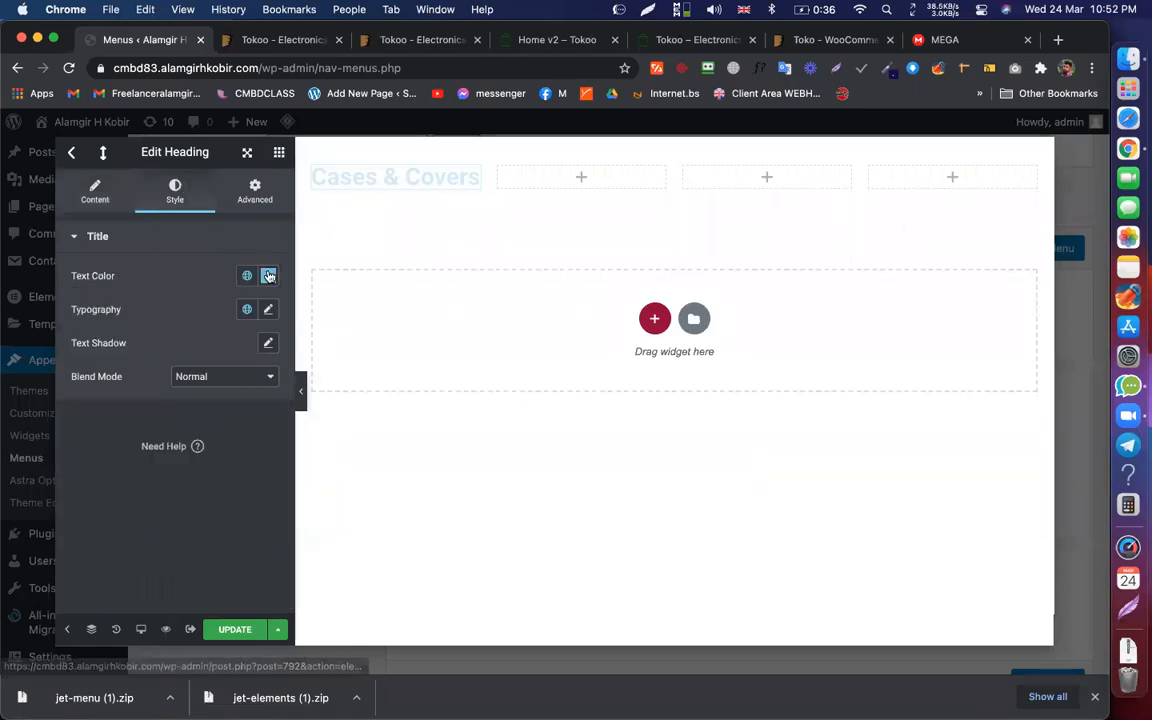
pyautogui.click(268, 276)
pyautogui.click(83, 447)
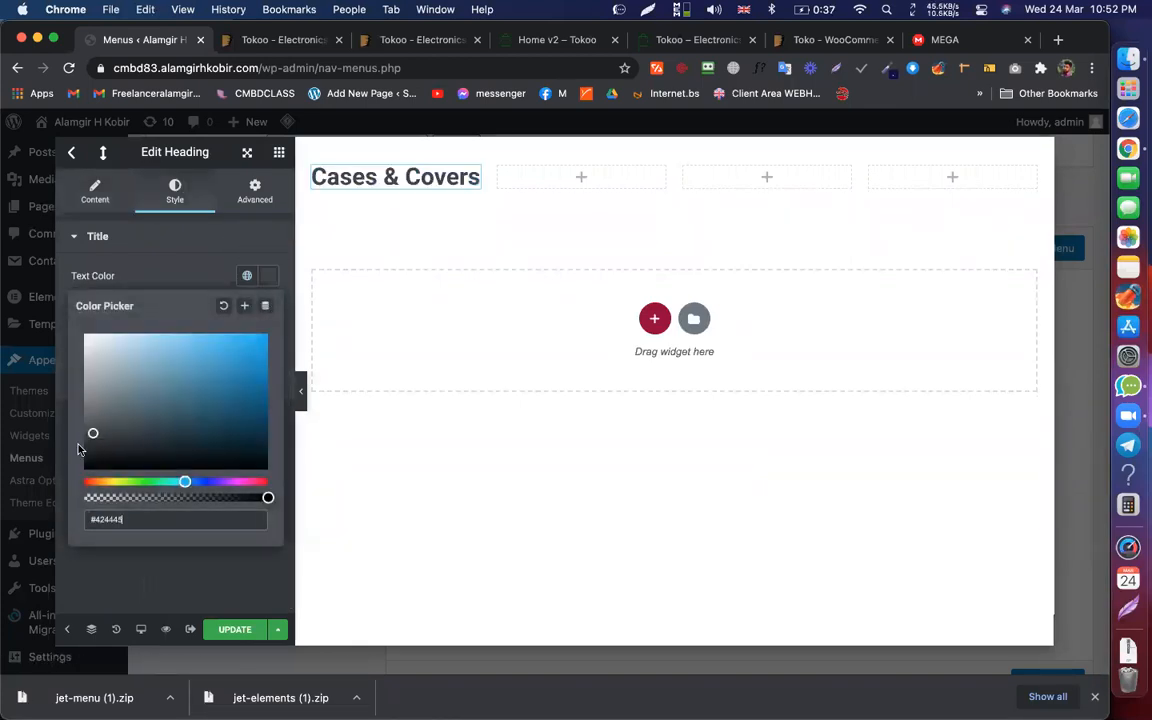
pyautogui.moveTo(80, 448); pyautogui.dragTo(80, 445)
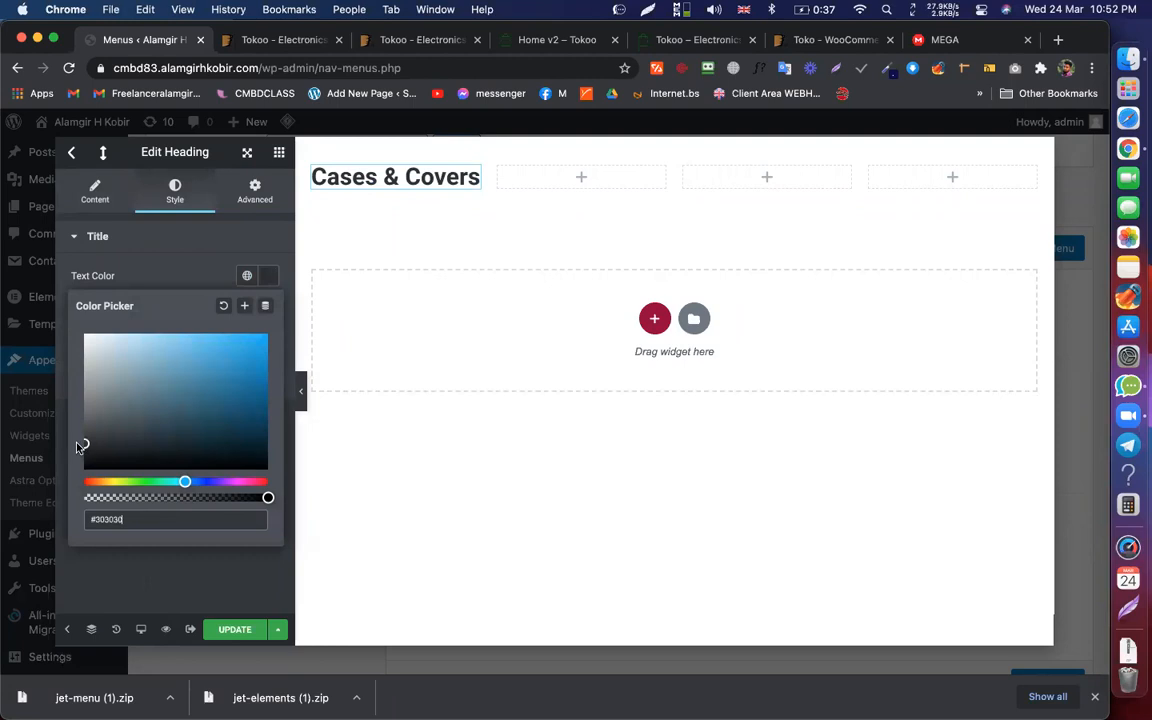
pyautogui.click(268, 276)
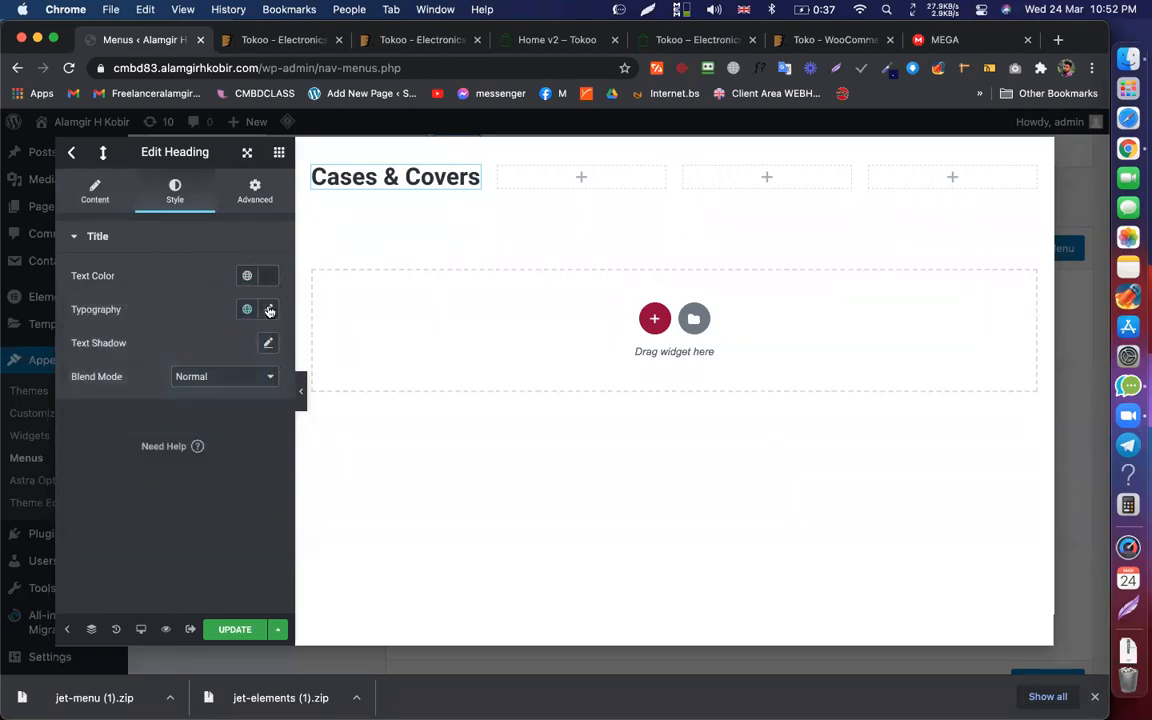
# Step: Set the heading's typography size to 16 px
pyautogui.click(269, 310)
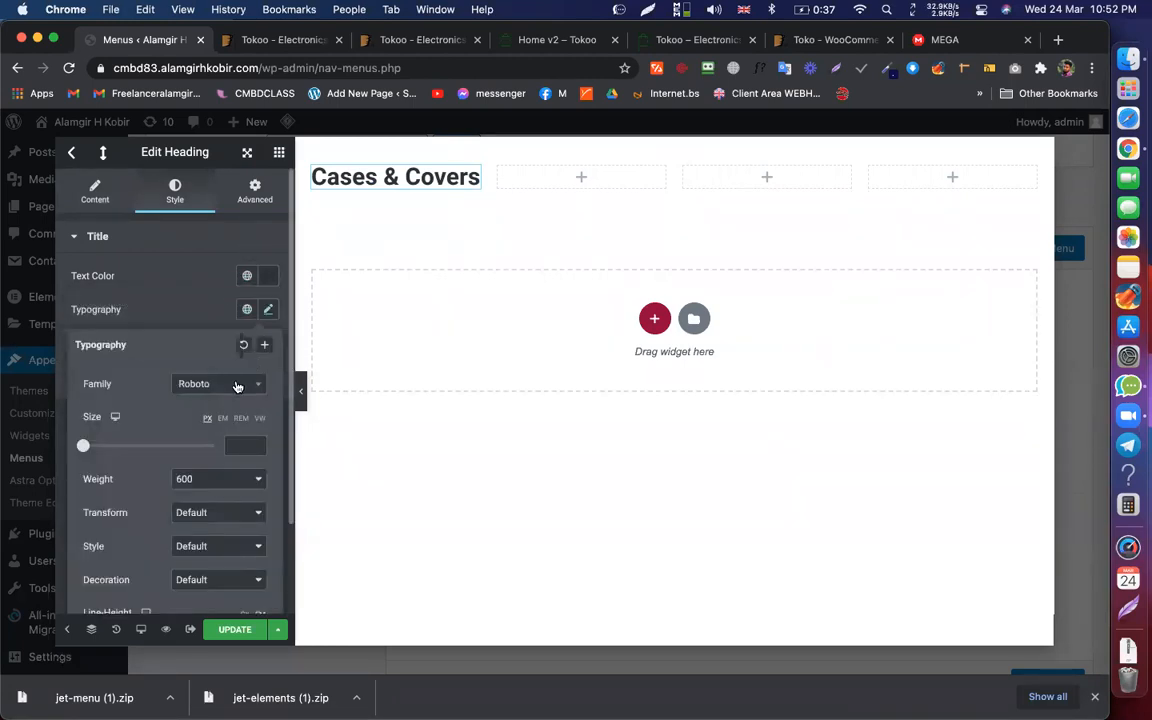
pyautogui.click(237, 387)
pyautogui.click(165, 282)
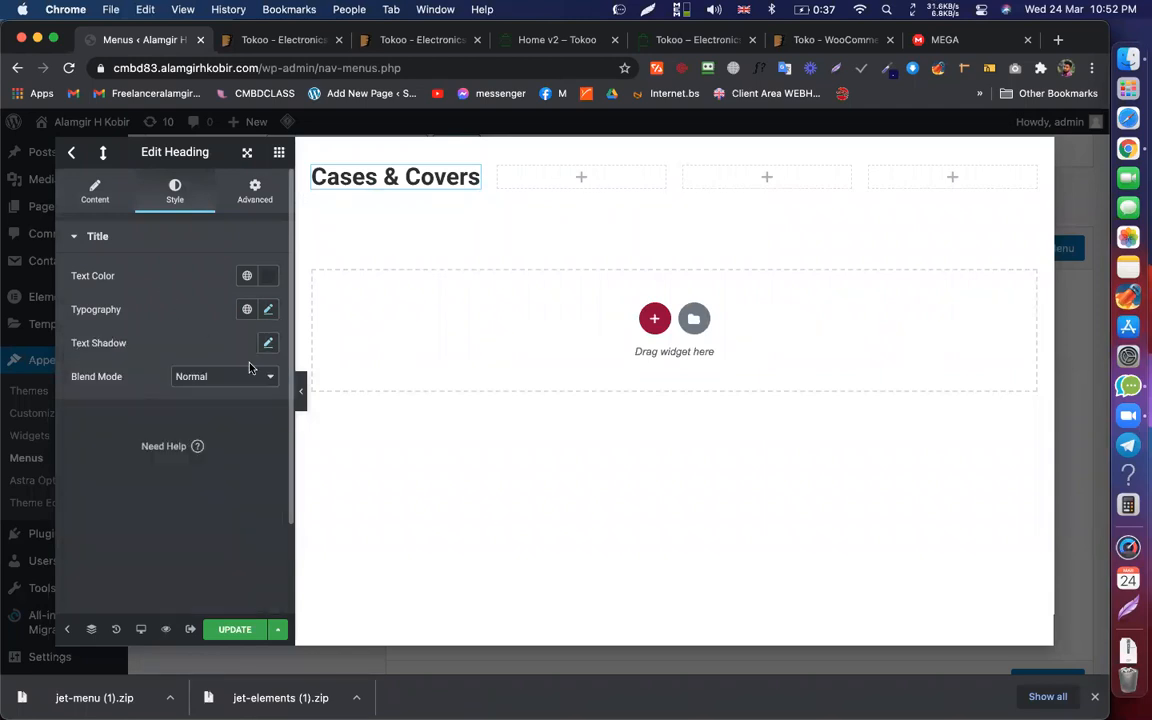
pyautogui.click(269, 310)
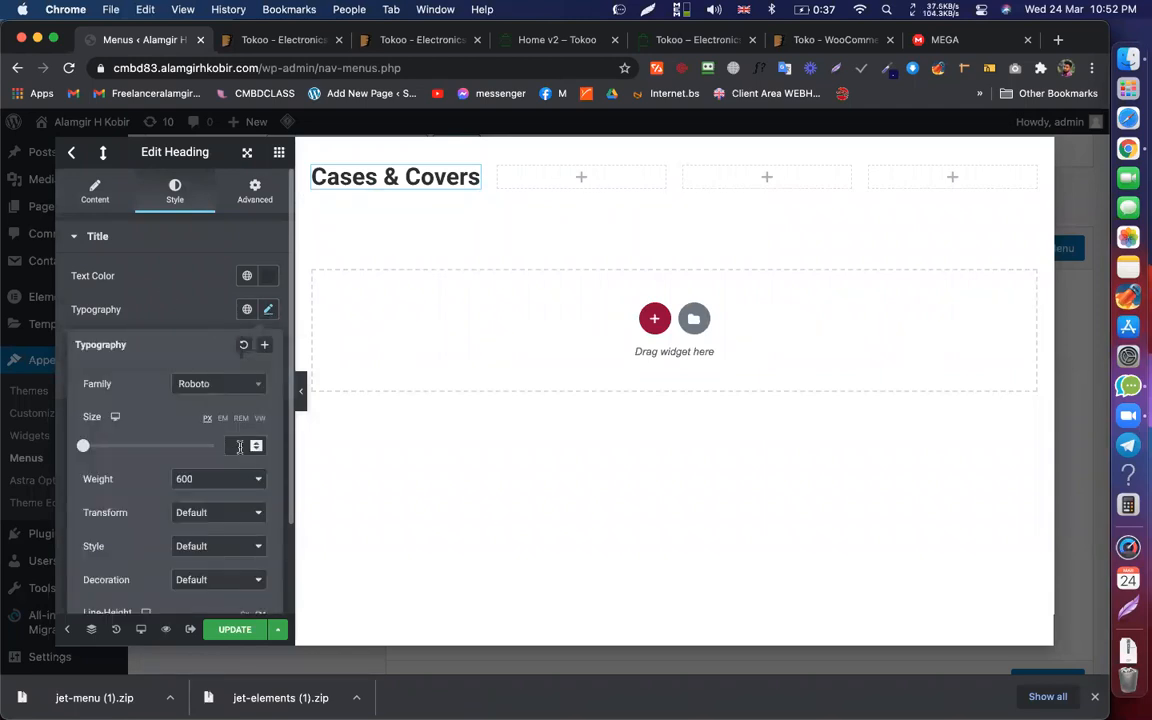
pyautogui.write('14')
pyautogui.press('Up')
pyautogui.press('Up')
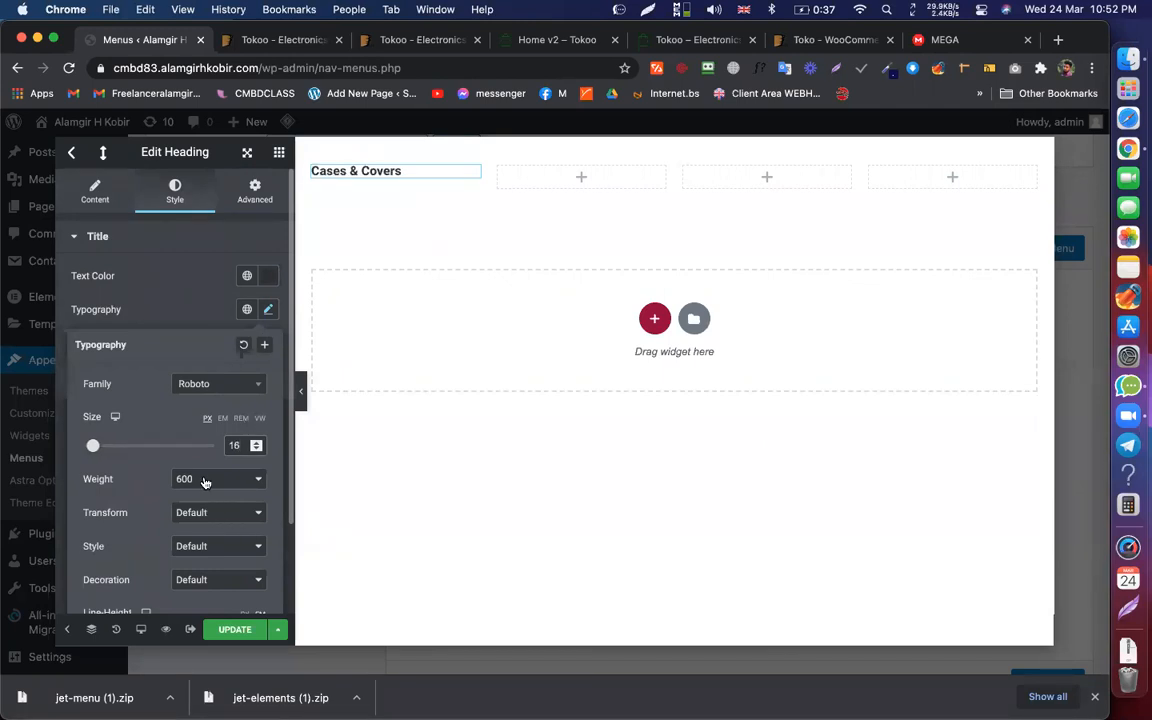
pyautogui.click(170, 300)
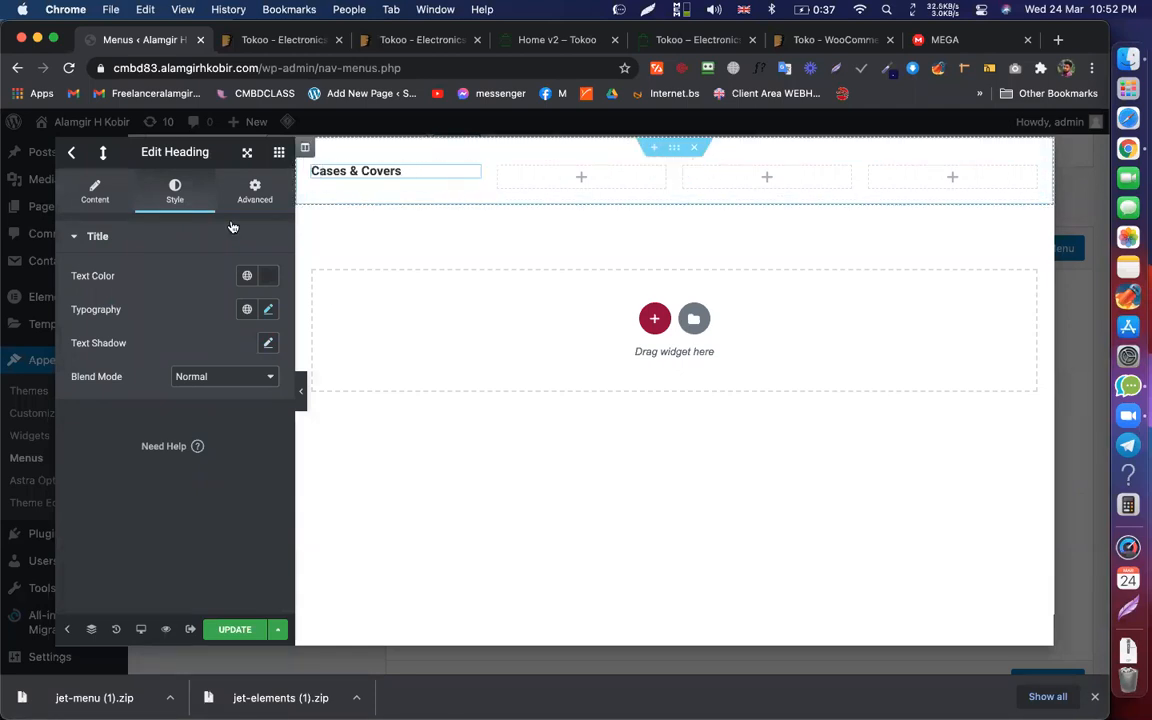
# Step: Duplicate the Cases & Covers heading and compare with the Tokoo mega menu
pyautogui.rightClick(476, 173)
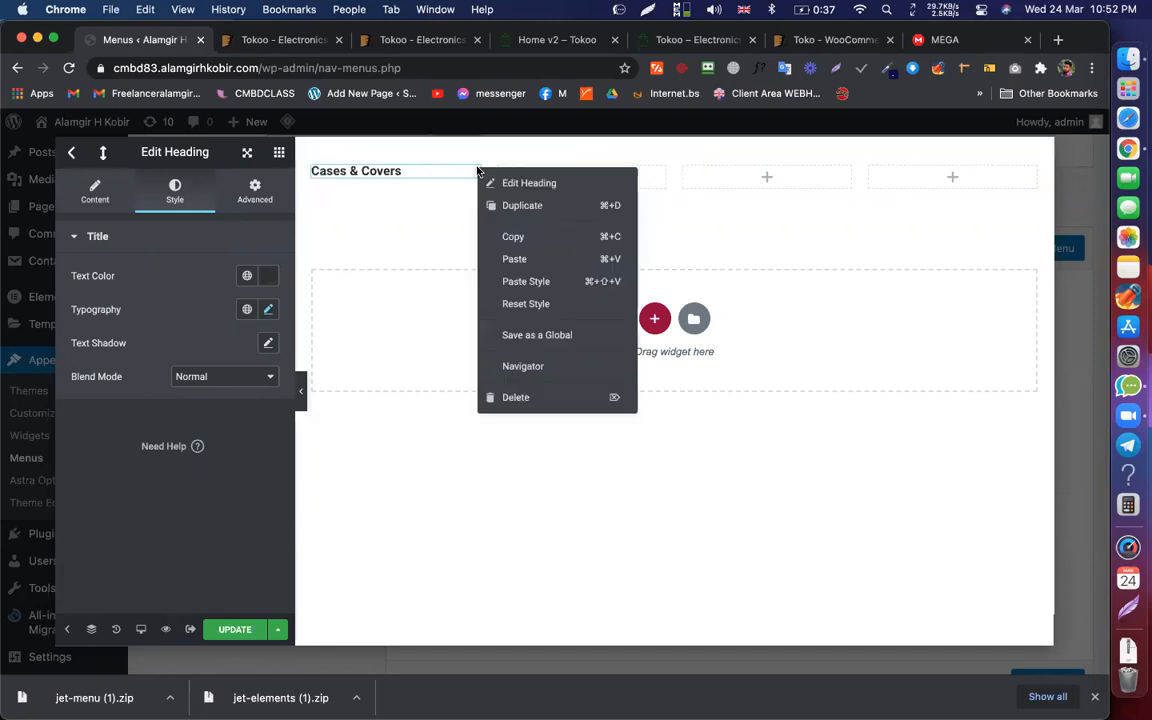
pyautogui.click(518, 206)
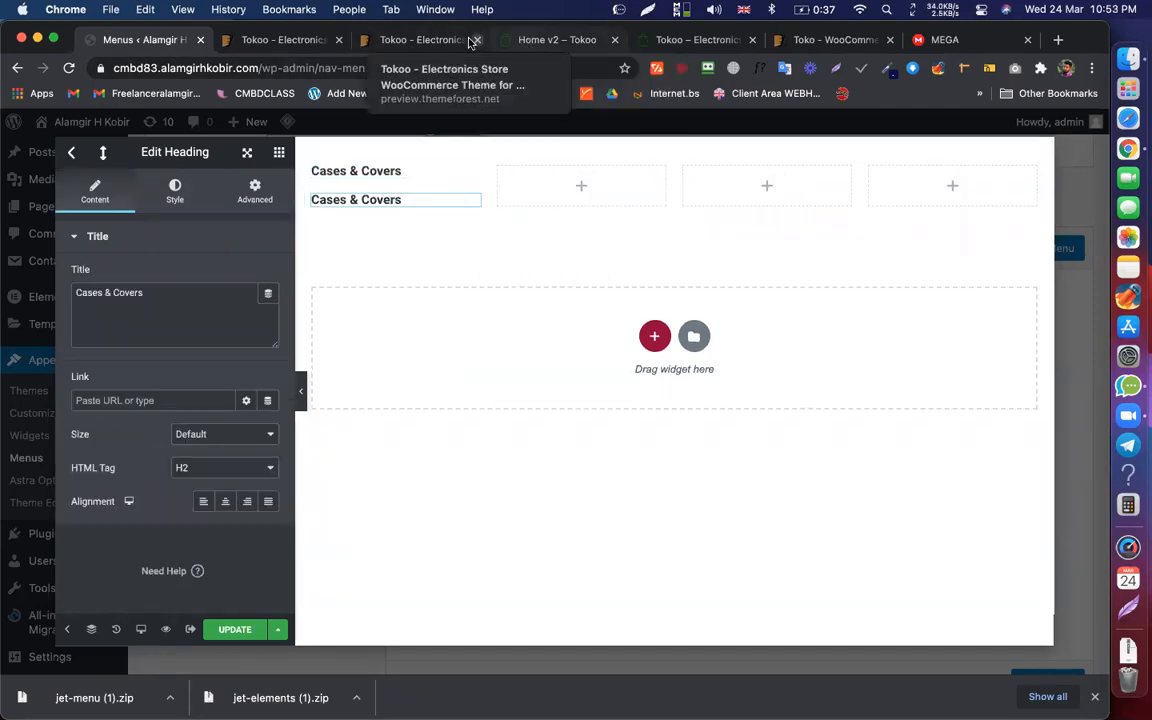
pyautogui.click(531, 42)
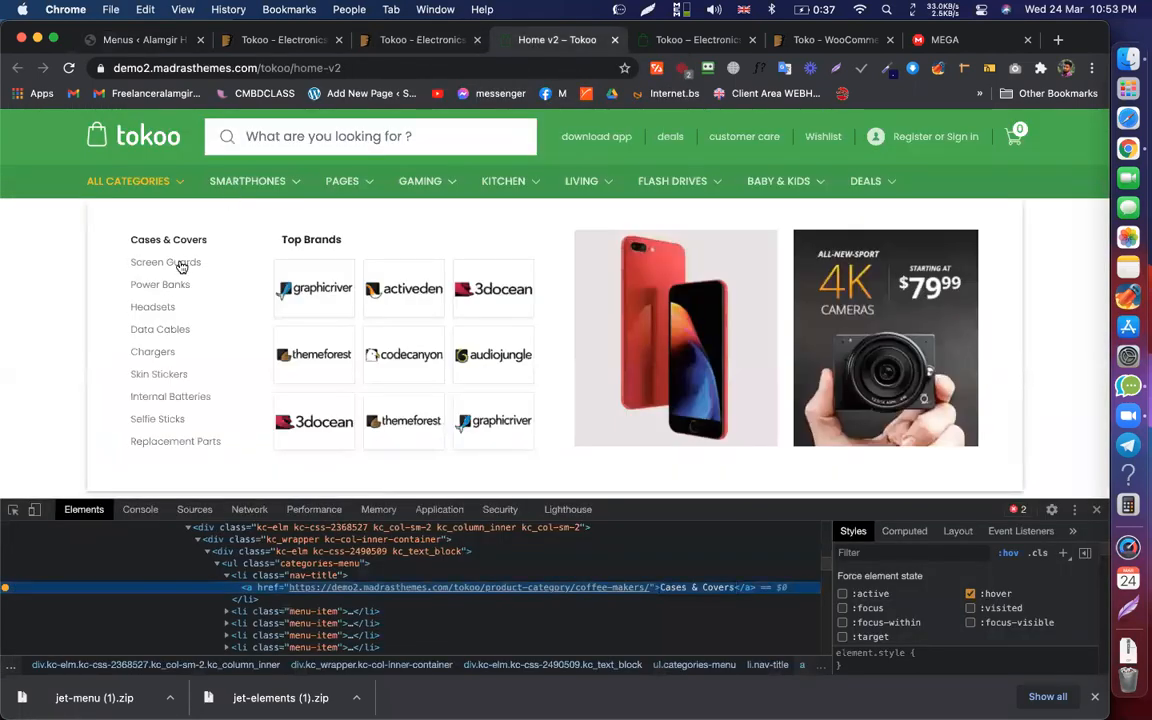
pyautogui.moveTo(218, 180)
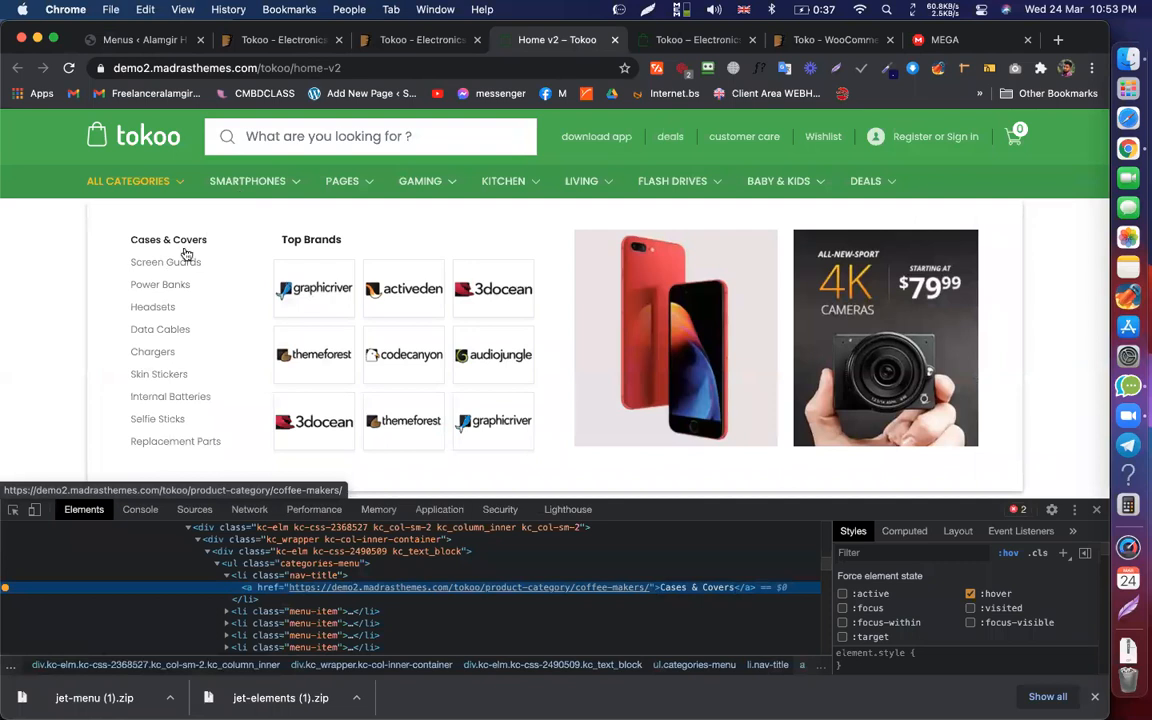
pyautogui.click(157, 42)
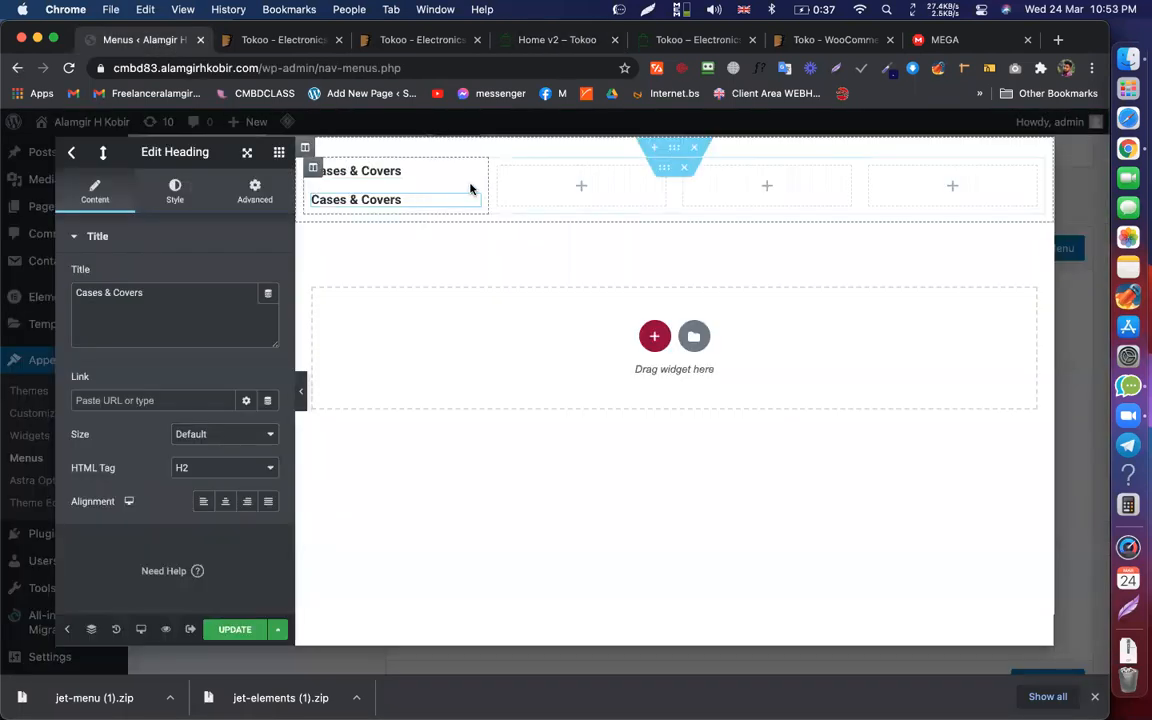
pyautogui.click(565, 39)
# Step: Inspect the Tokoo menu's Screen Guards link and select its text
pyautogui.rightClick(171, 264)
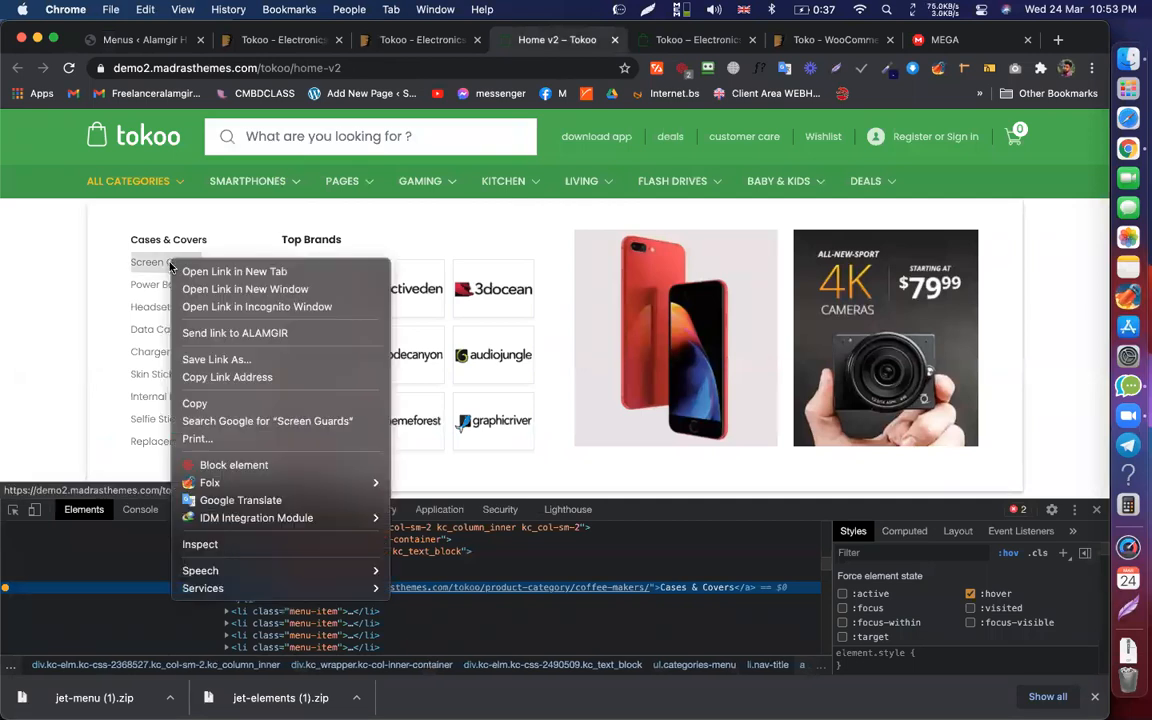
pyautogui.moveTo(205, 567)
pyautogui.click(200, 544)
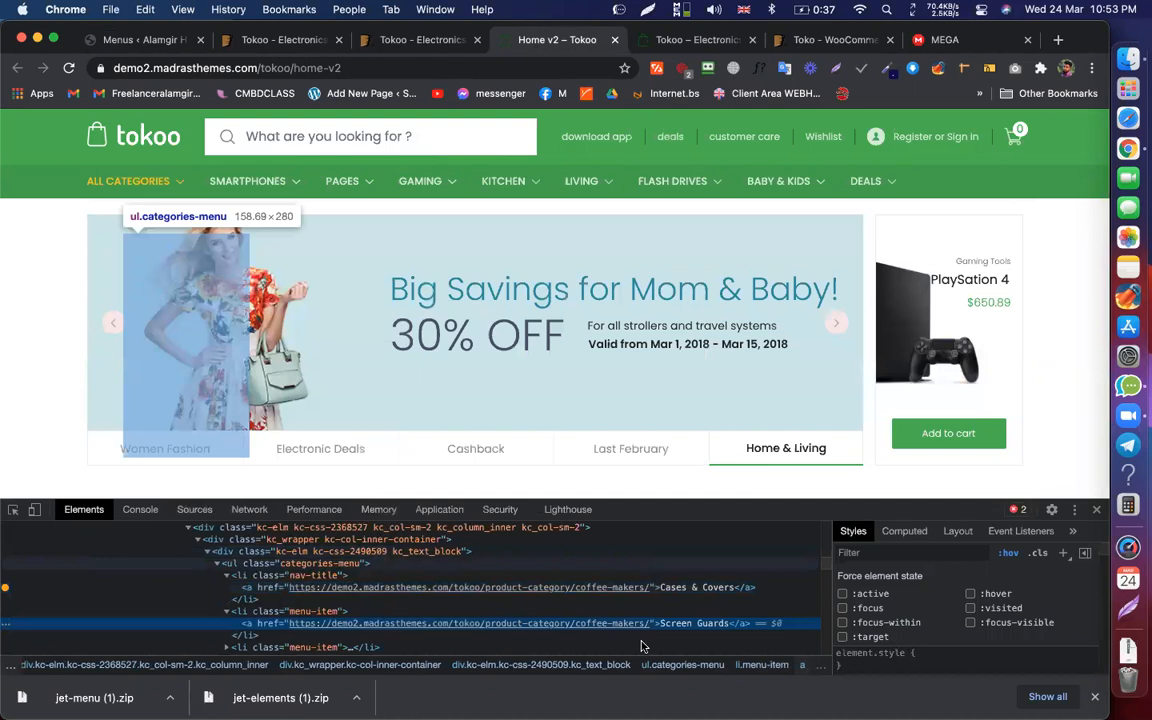
pyautogui.doubleClick(682, 623)
pyautogui.press('super+c')
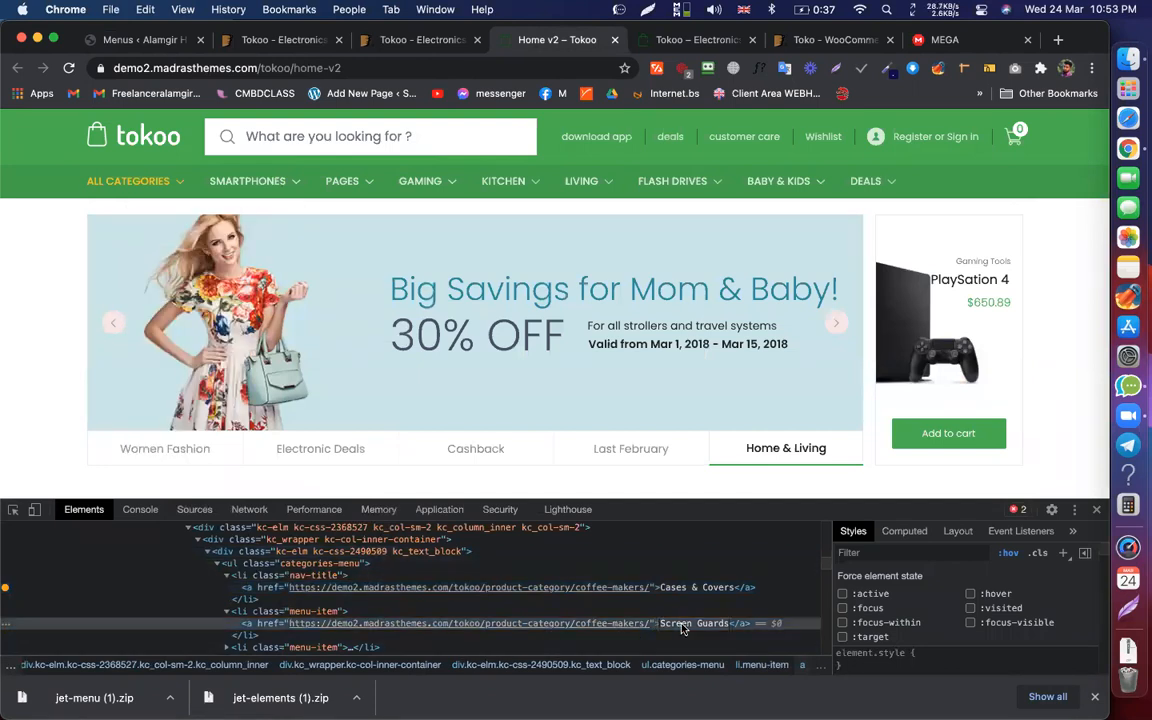
# Step: Retitle the copied heading 'Screen Guards' and set its text colour to #4F4F4F
pyautogui.click(137, 40)
pyautogui.tripleClick(159, 296)
pyautogui.press('super+v')
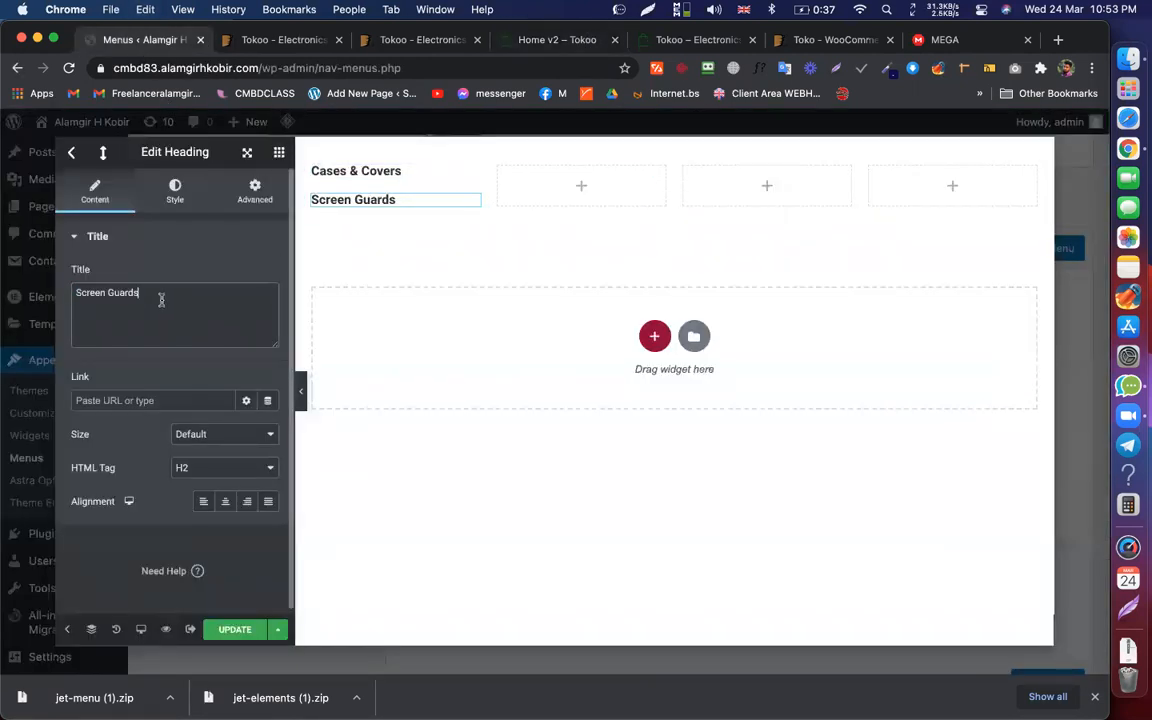
pyautogui.click(175, 192)
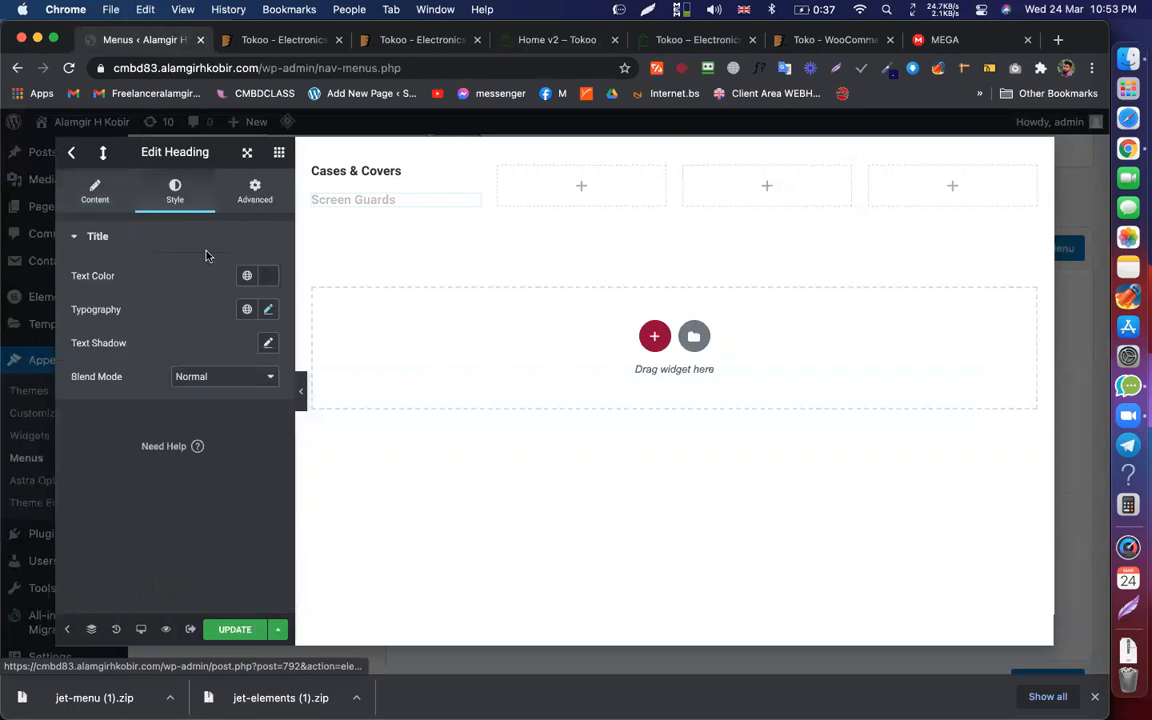
pyautogui.click(270, 277)
pyautogui.click(84, 421)
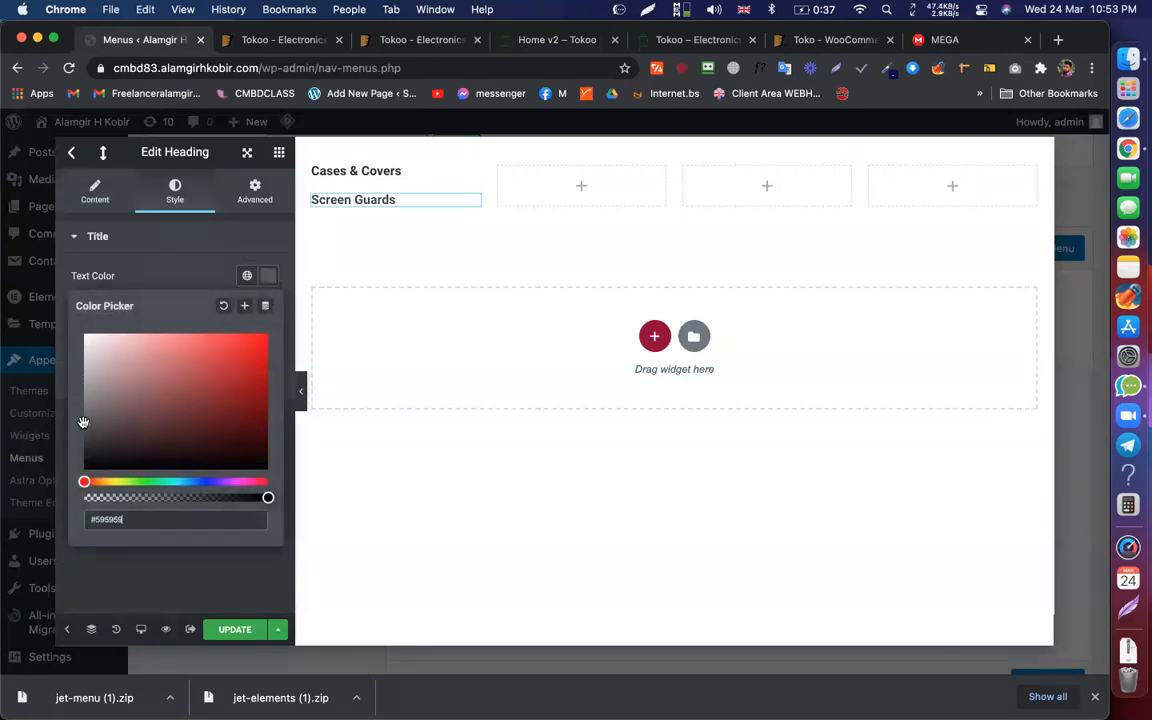
pyautogui.moveTo(85, 425); pyautogui.dragTo(84, 428)
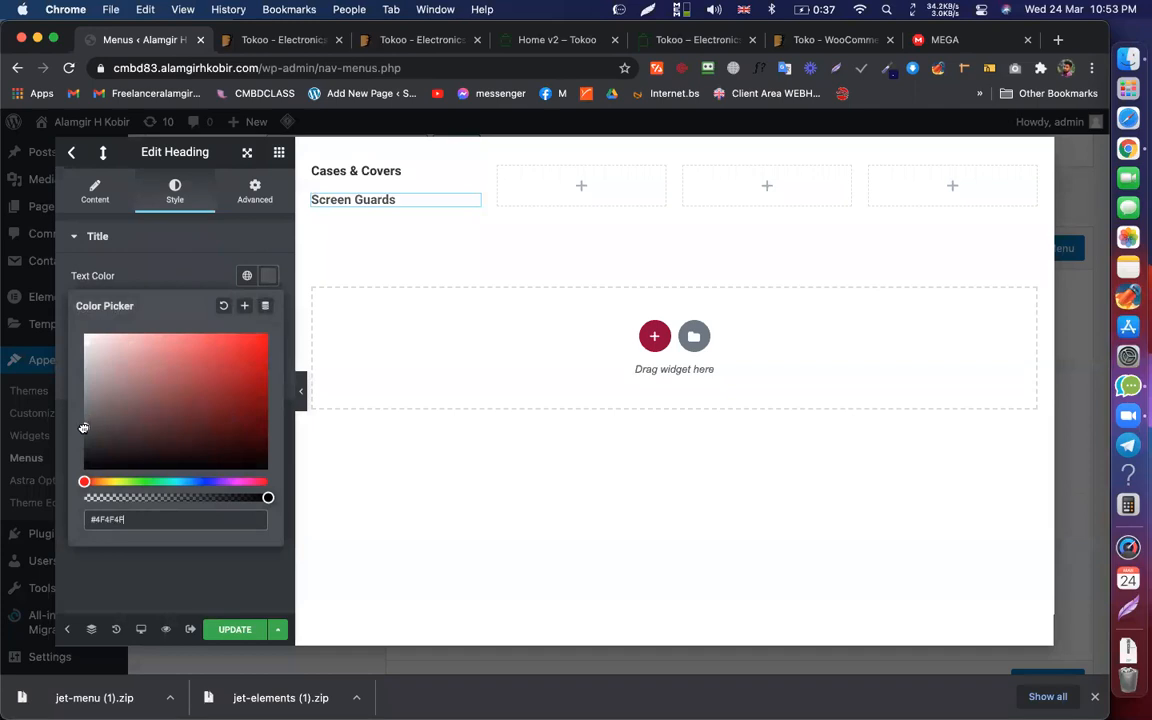
pyautogui.click(268, 276)
# Step: Set the heading's font weight to 400 and size to 14
pyautogui.click(268, 312)
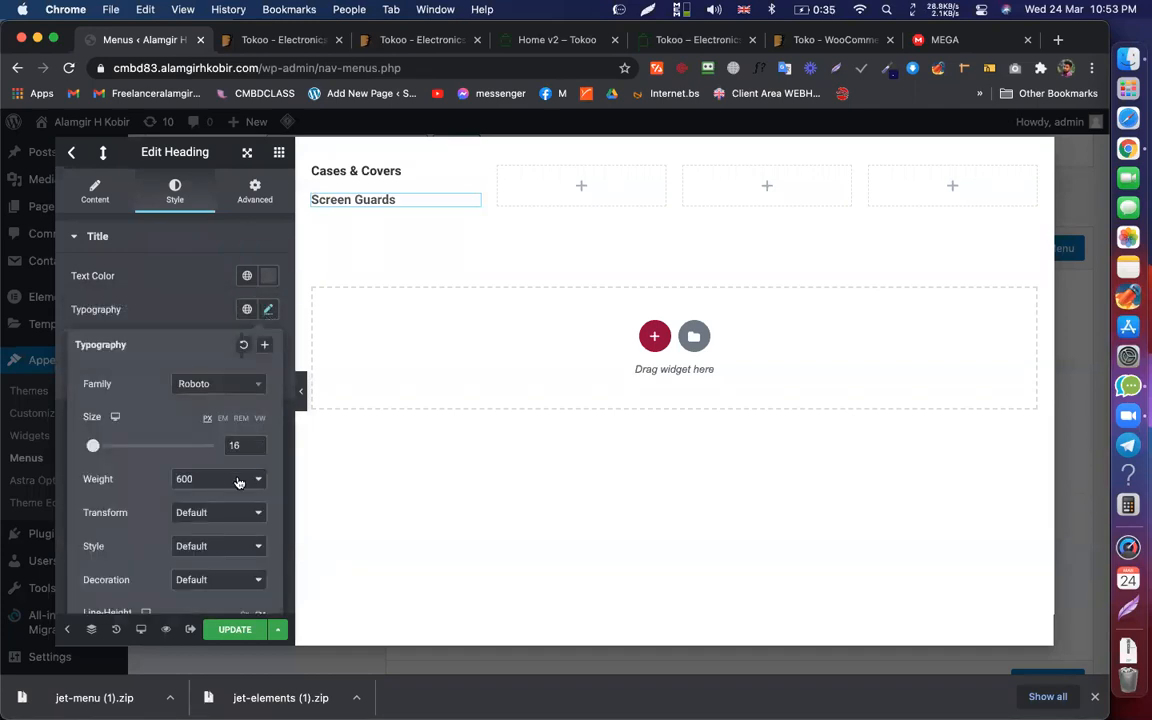
pyautogui.click(238, 482)
pyautogui.click(197, 450)
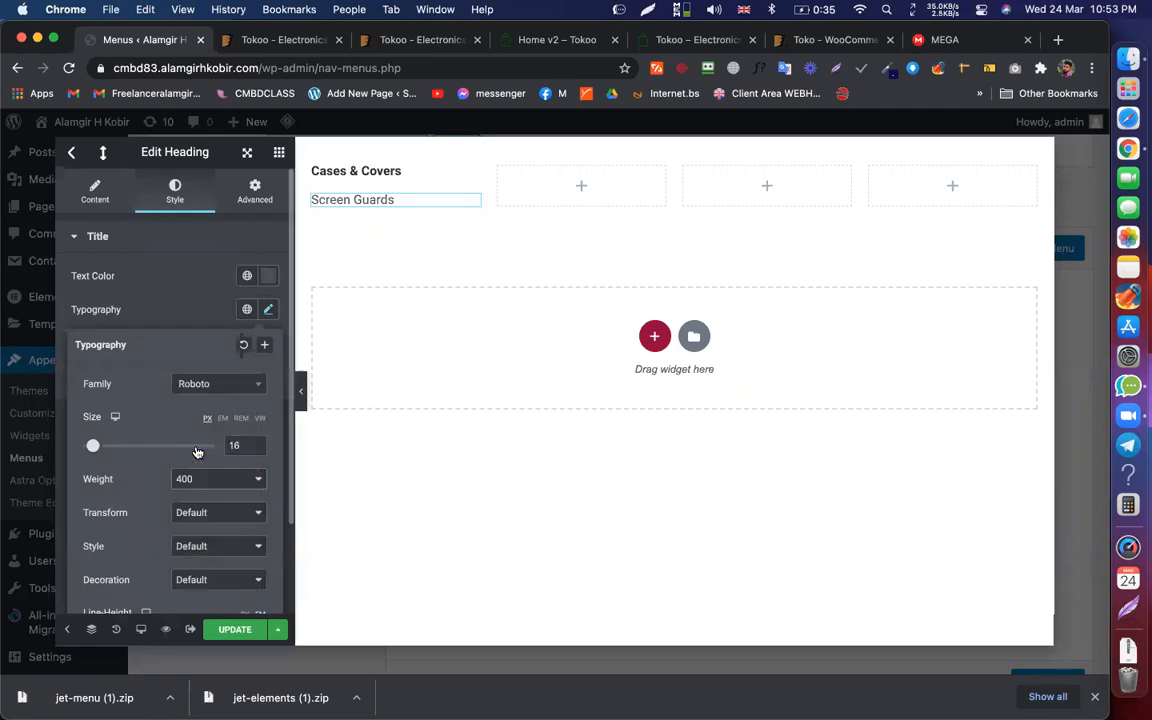
pyautogui.click(256, 449)
pyautogui.click(256, 449)
pyautogui.click(170, 297)
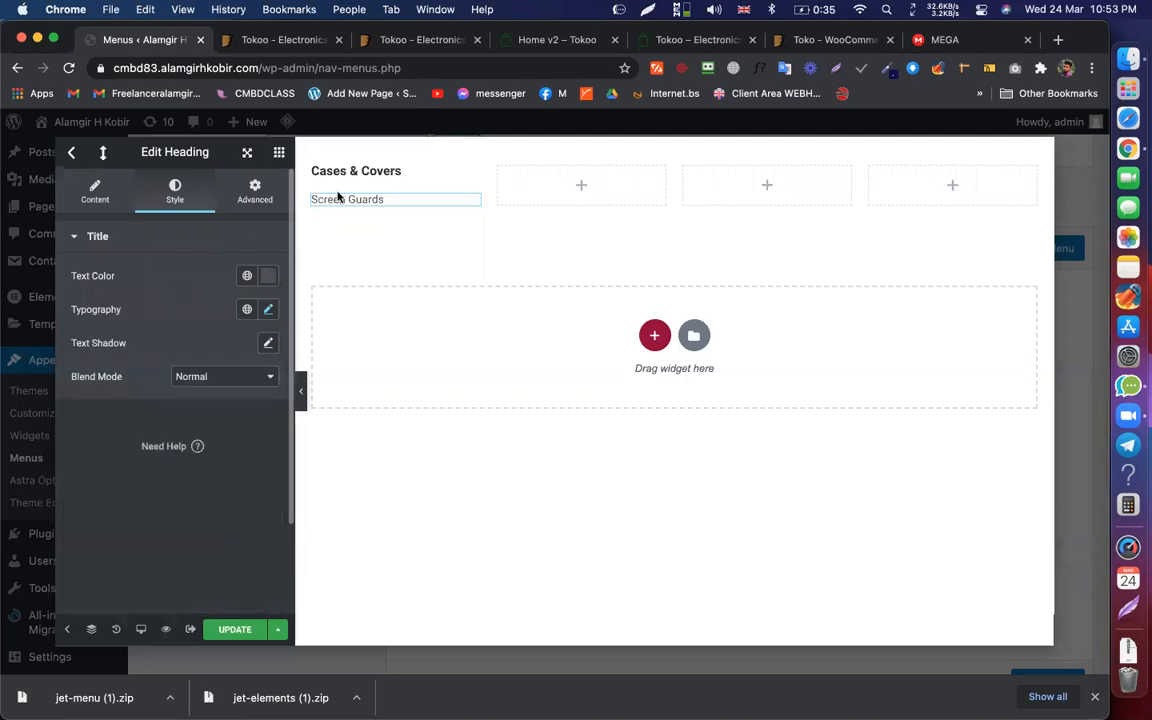
# Step: Duplicate the Screen Guards heading and give both headings a # link
pyautogui.rightClick(474, 199)
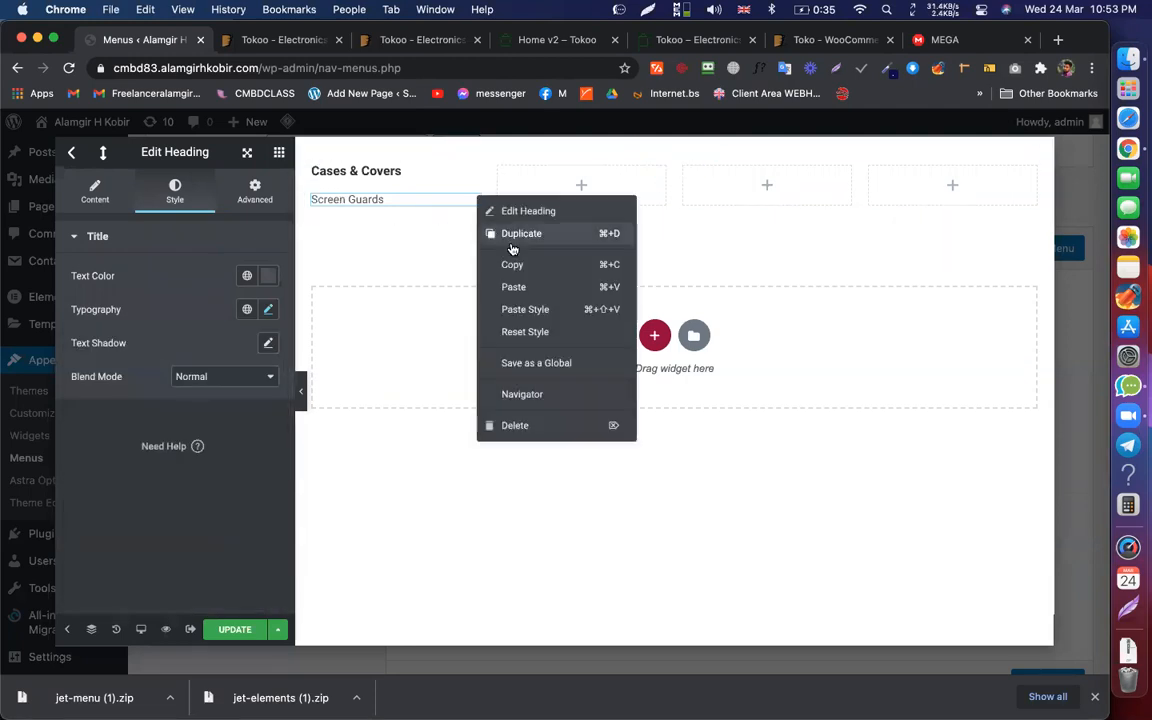
pyautogui.click(515, 234)
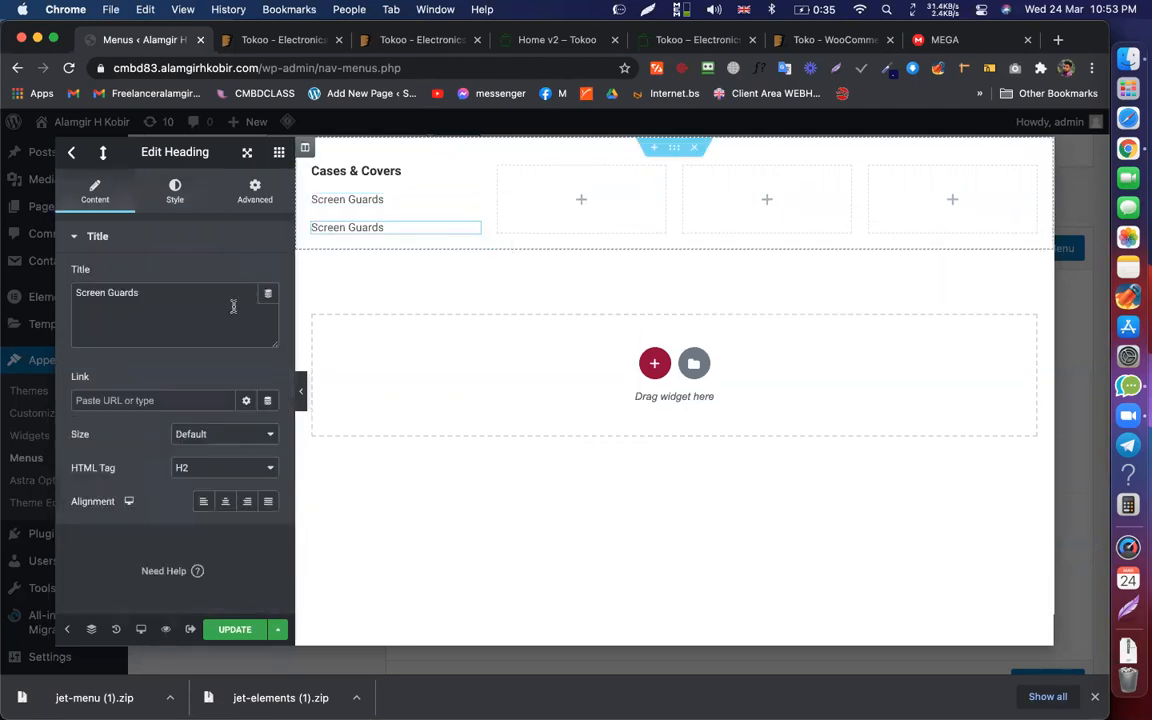
pyautogui.click(127, 400)
pyautogui.write('#')
pyautogui.click(415, 200)
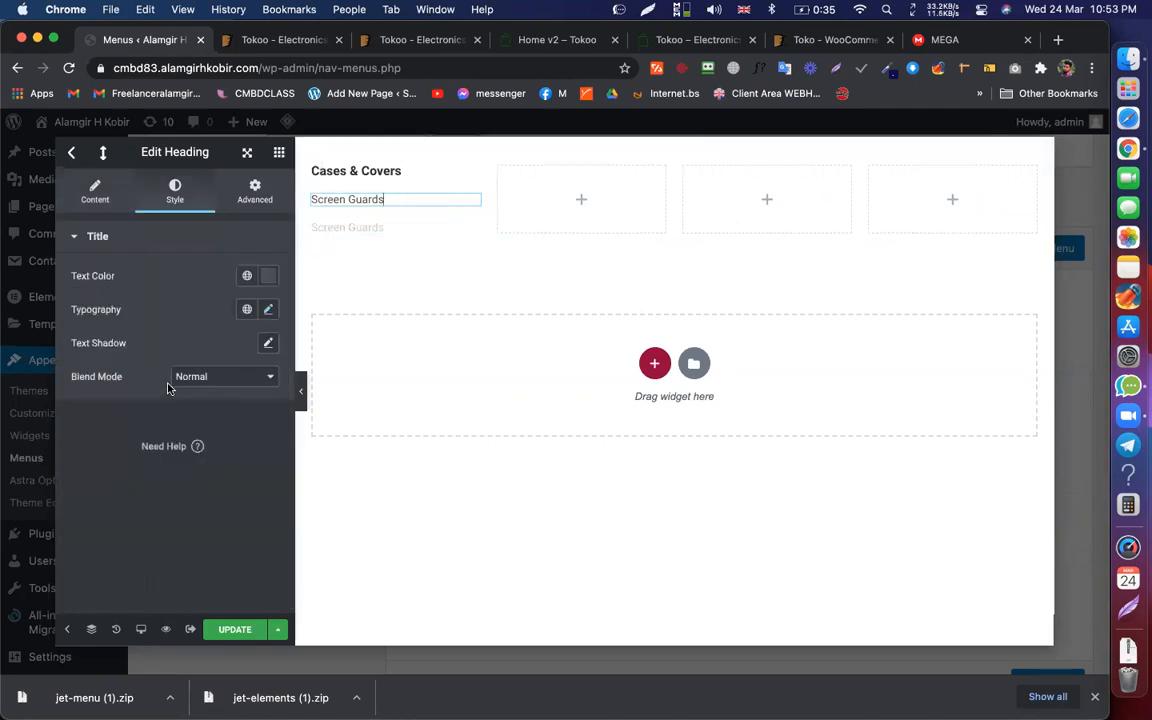
pyautogui.click(92, 198)
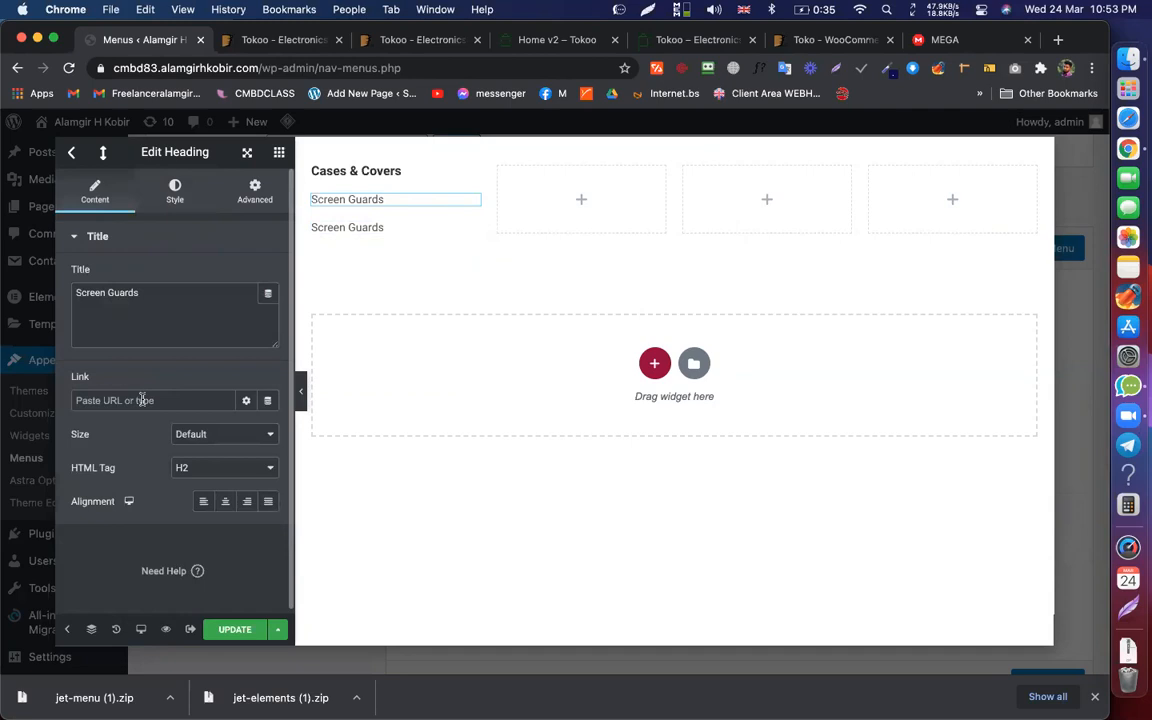
pyautogui.click(150, 400)
pyautogui.write('#')
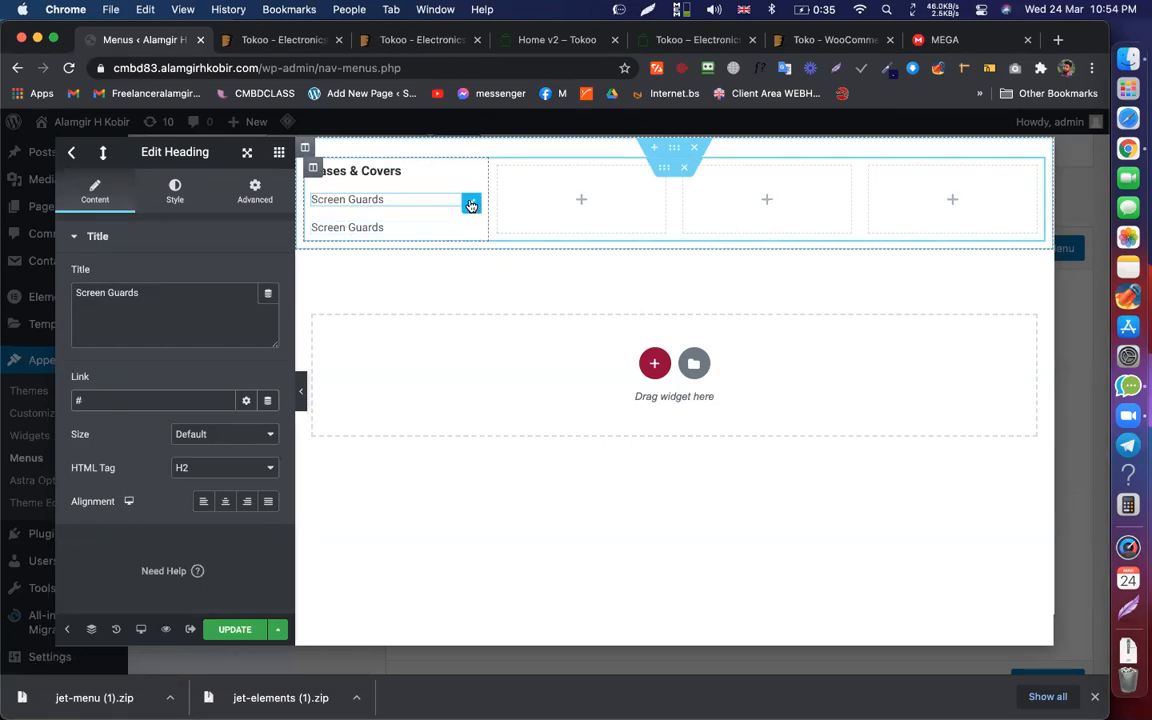
# Step: Unlink the heading's margins and set a -20 bottom margin
pyautogui.click(255, 190)
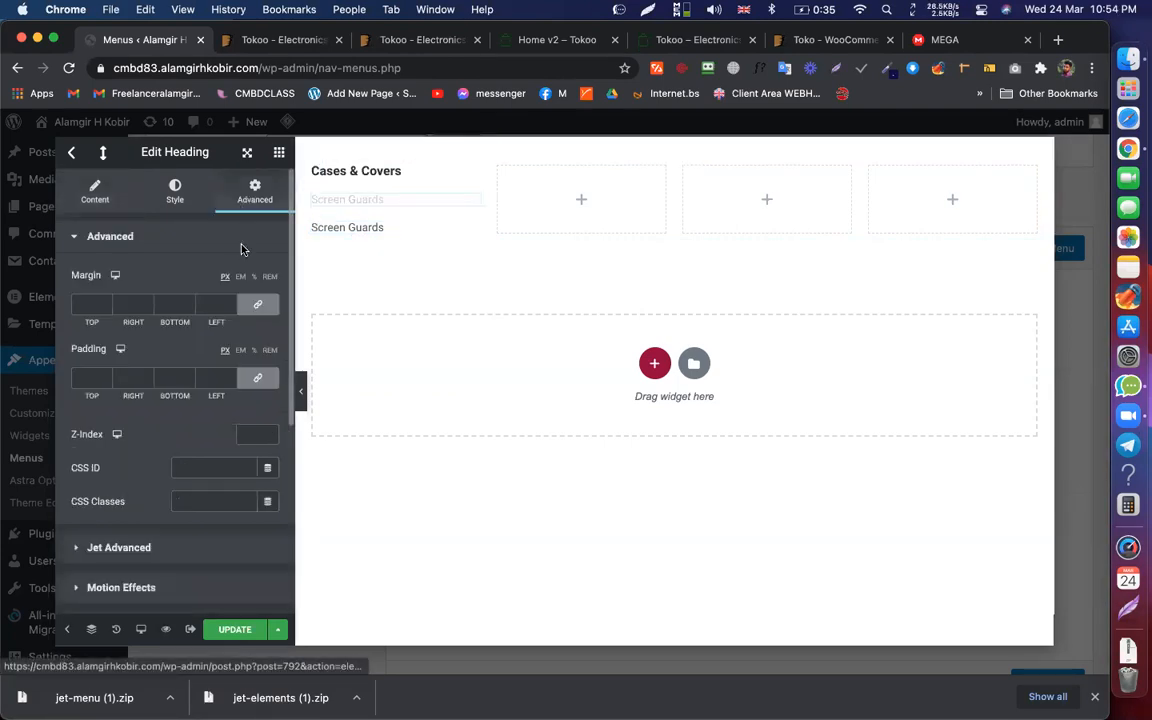
pyautogui.click(259, 307)
pyautogui.click(109, 308)
pyautogui.click(109, 308)
pyautogui.click(109, 308)
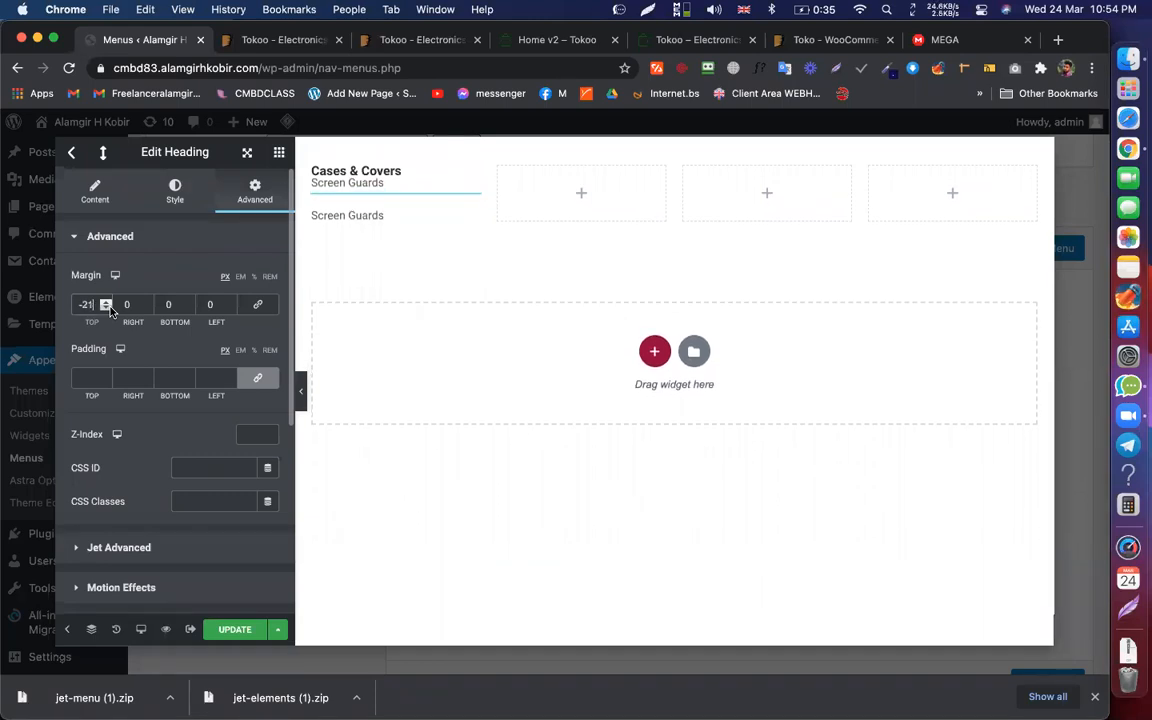
pyautogui.click(106, 301)
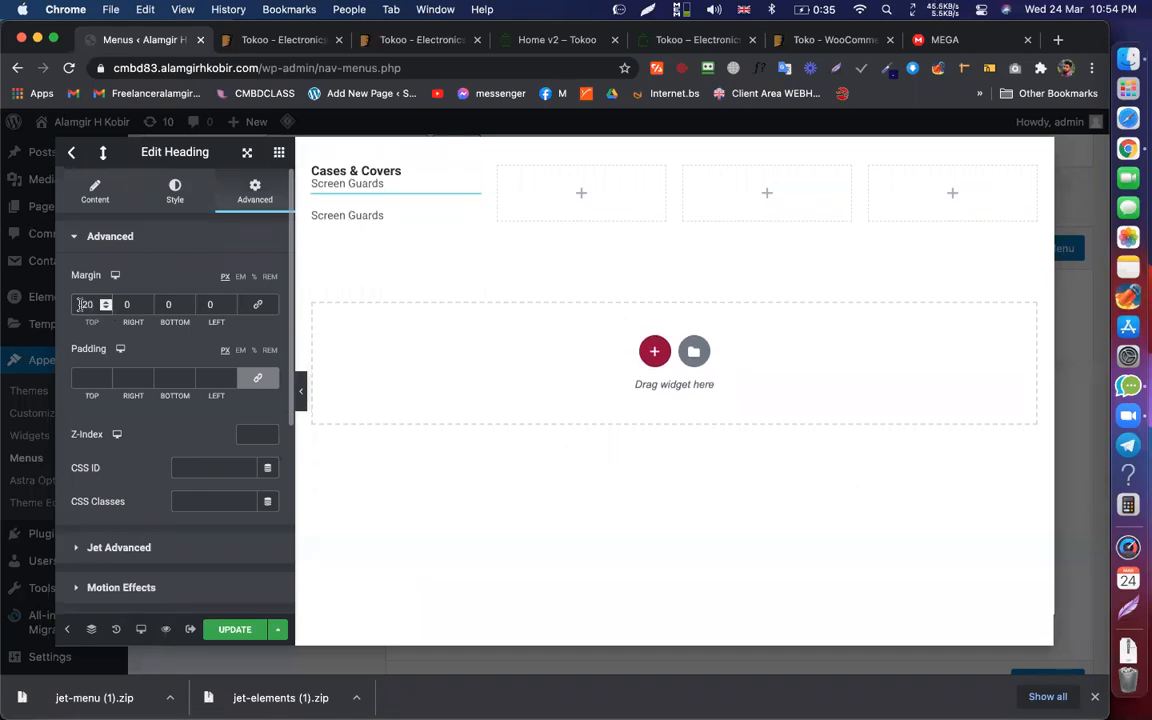
pyautogui.write('0')
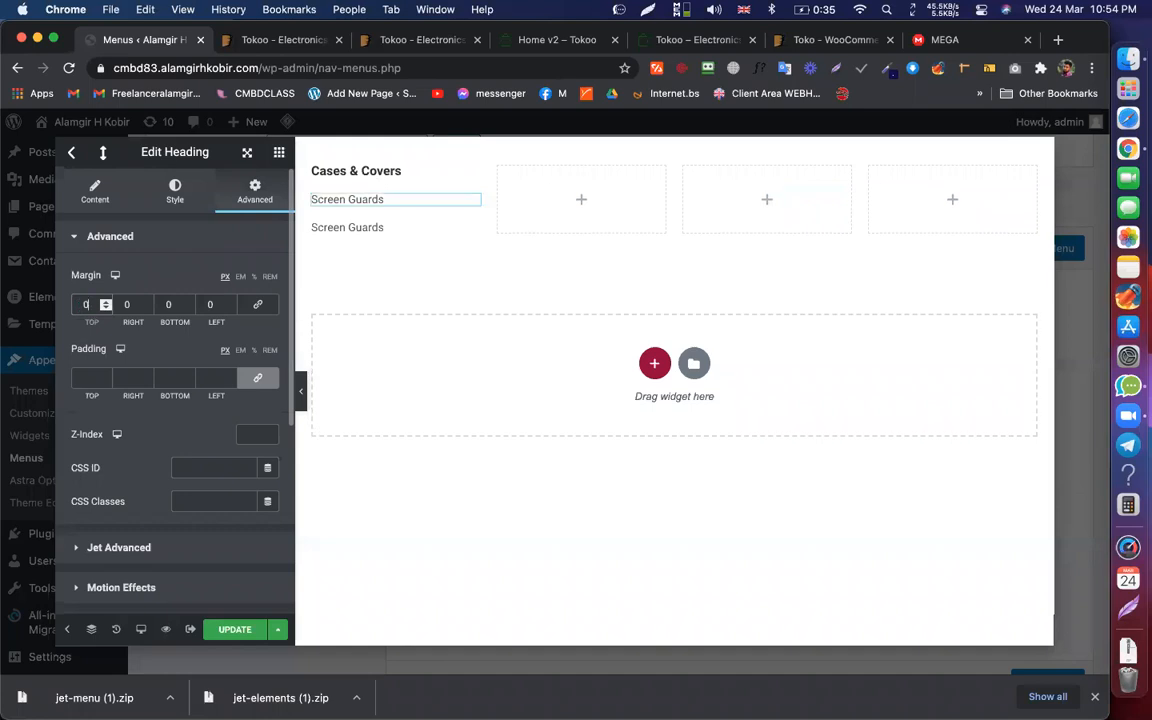
pyautogui.click(187, 309)
pyautogui.click(187, 309)
pyautogui.write('0')
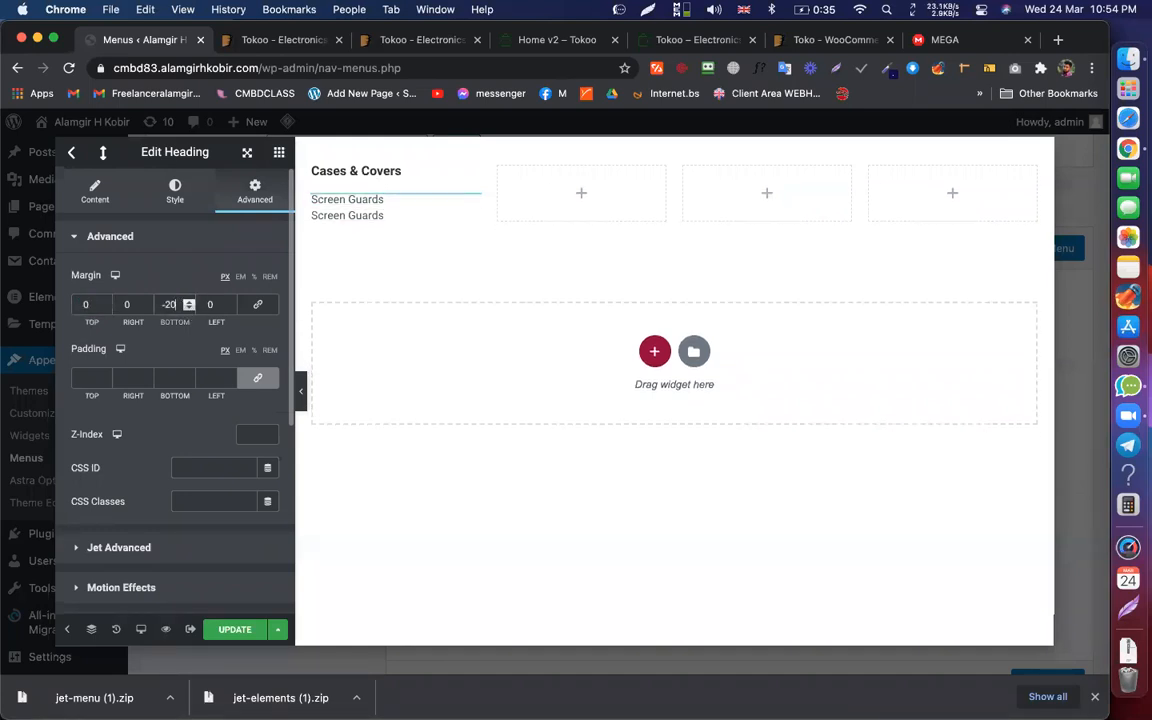
# Step: Delete the extra Screen Guards heading and duplicate the heading again
pyautogui.rightClick(465, 219)
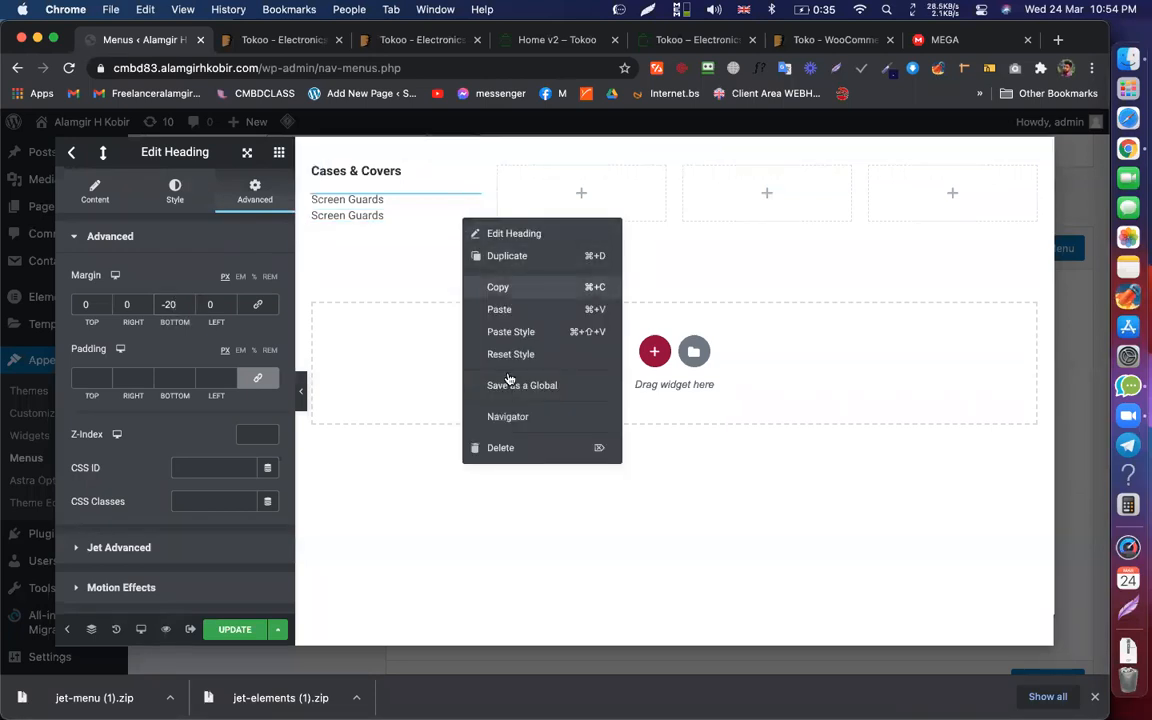
pyautogui.click(500, 447)
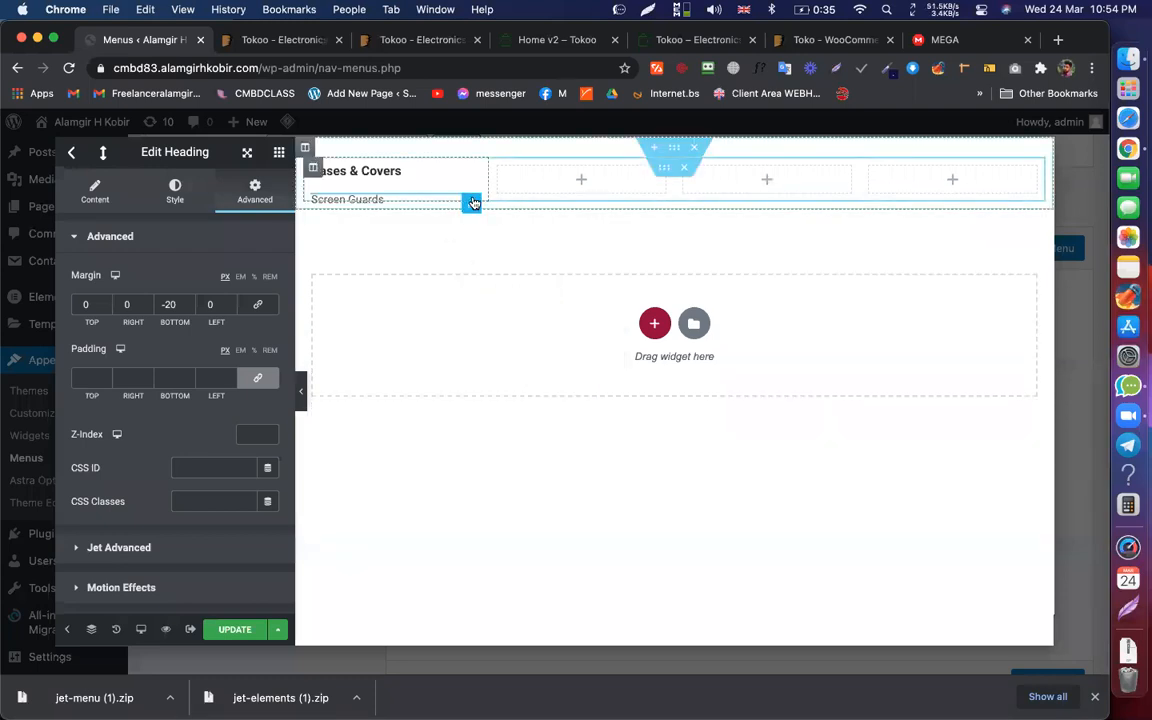
pyautogui.rightClick(473, 203)
pyautogui.click(497, 236)
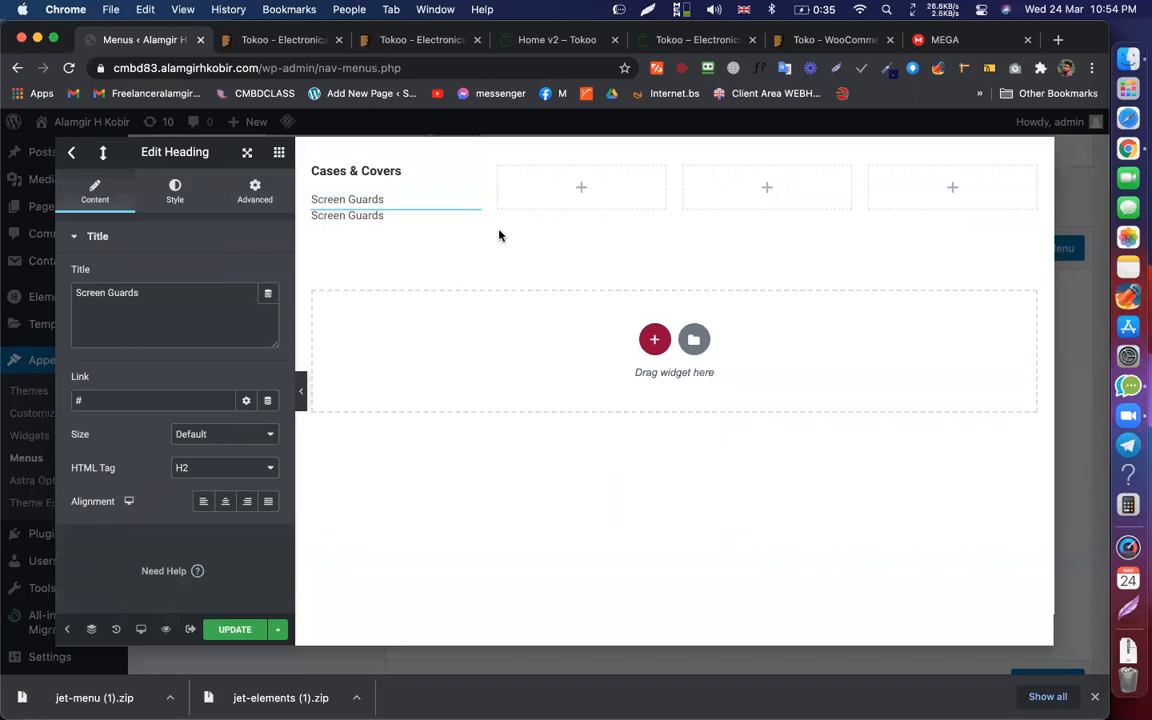
# Step: Make two more copies of the Screen Guards heading with Ctrl+D, checking the Tokoo reference
pyautogui.press('super+d')
pyautogui.press('super+d')
pyautogui.press('super+d')
pyautogui.press('super+d')
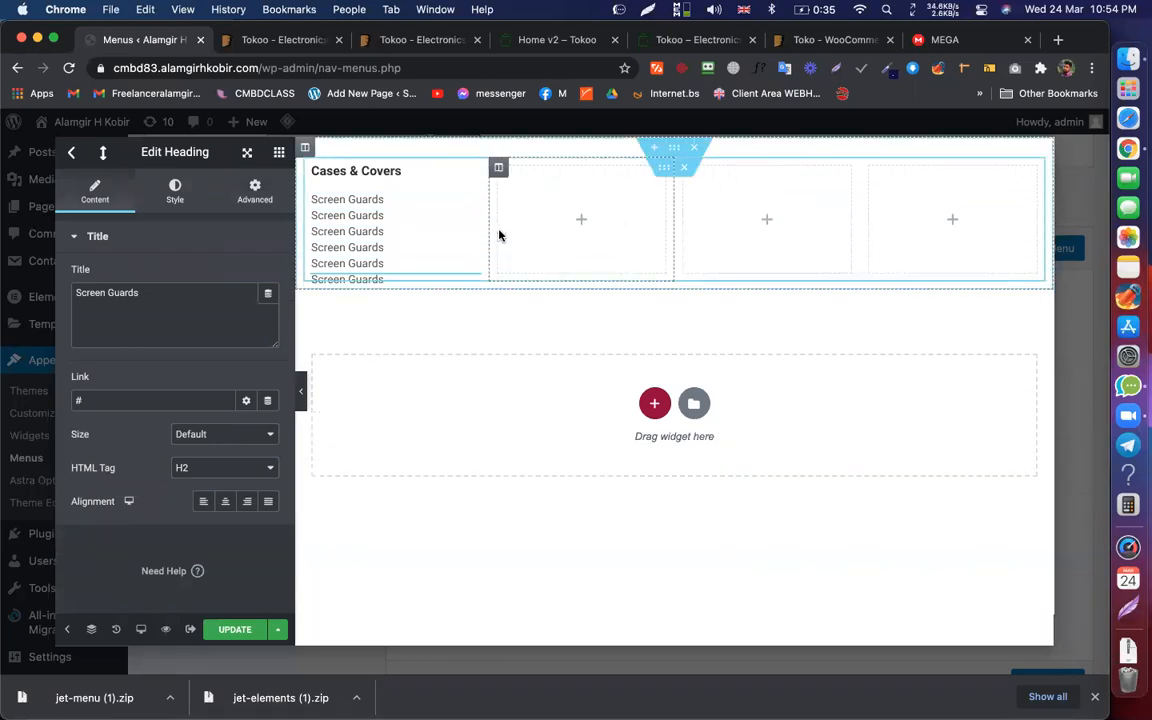
pyautogui.press('super+d')
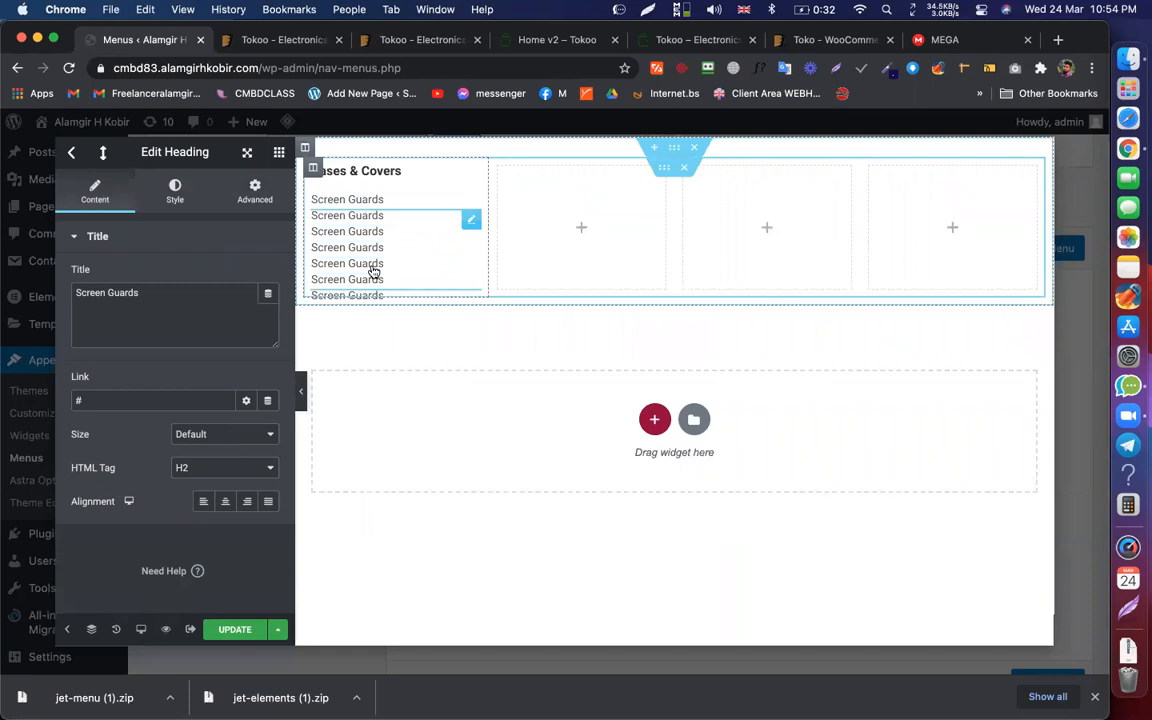
pyautogui.press('super+4')
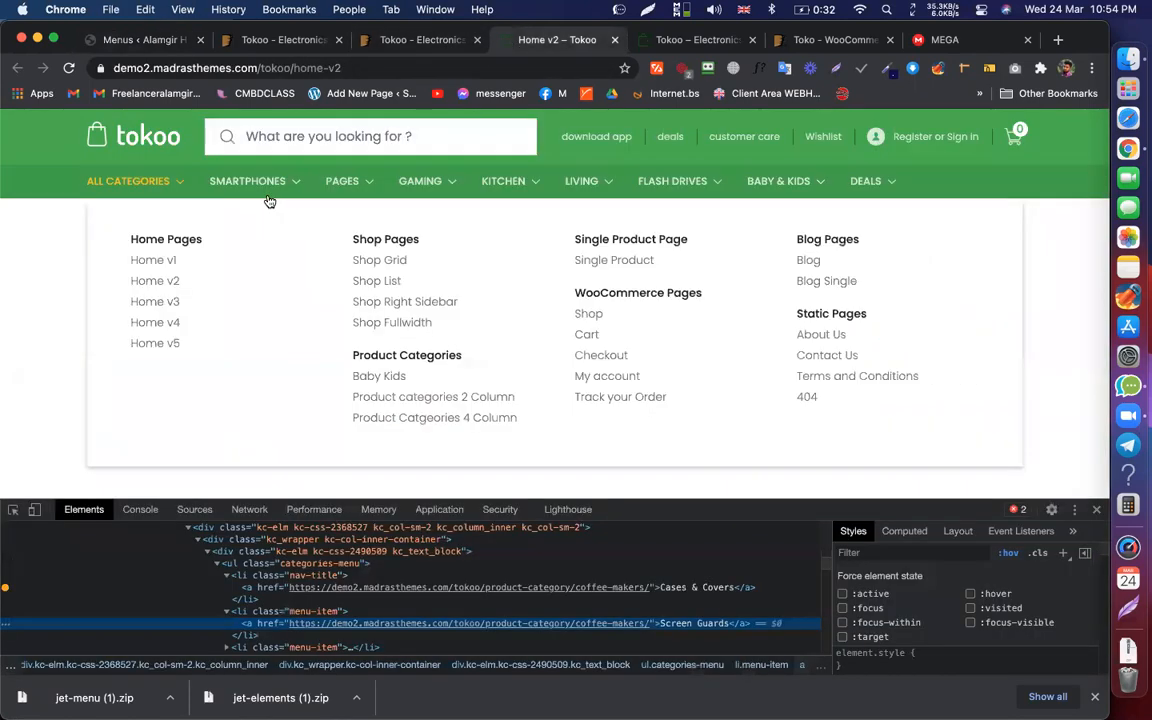
pyautogui.click(150, 40)
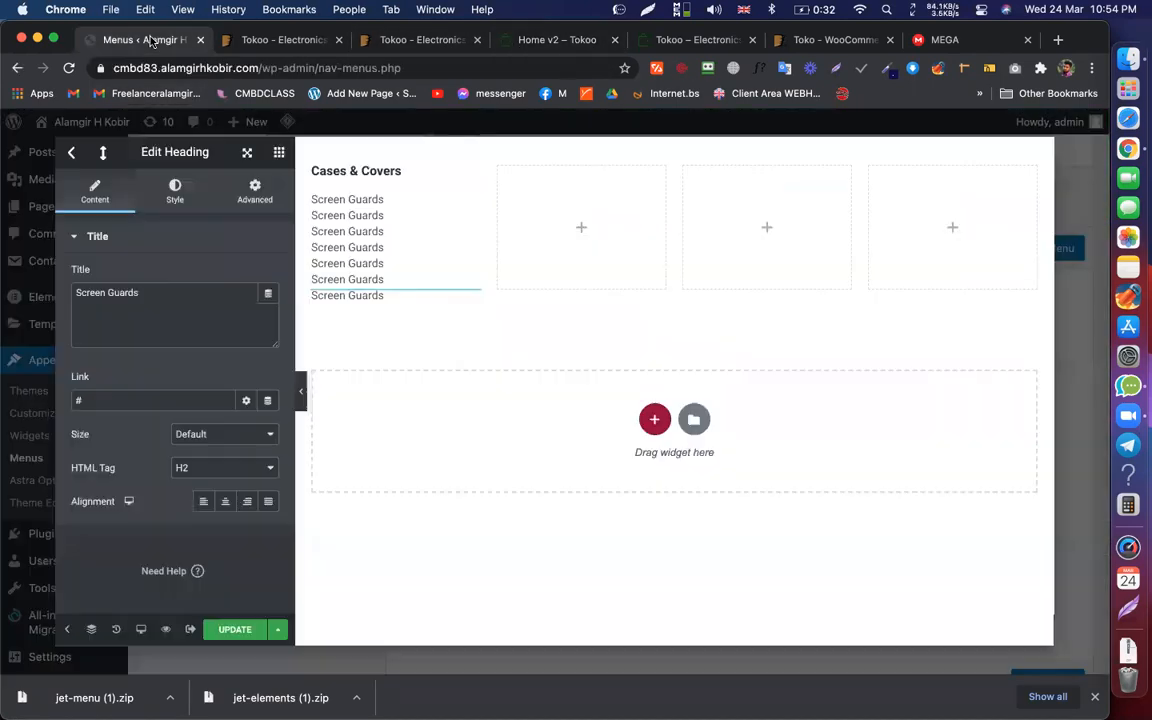
pyautogui.click(468, 205)
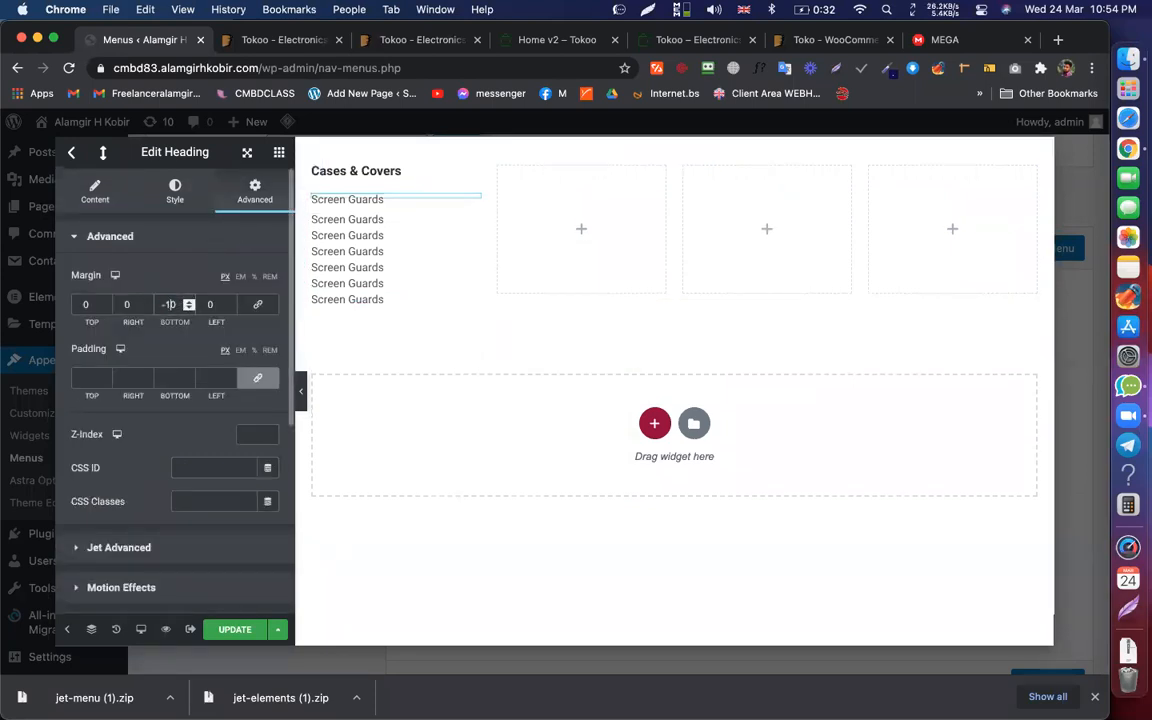
# Step: Copy the first Screen Guards heading's style and paste it onto each heading below
pyautogui.rightClick(473, 202)
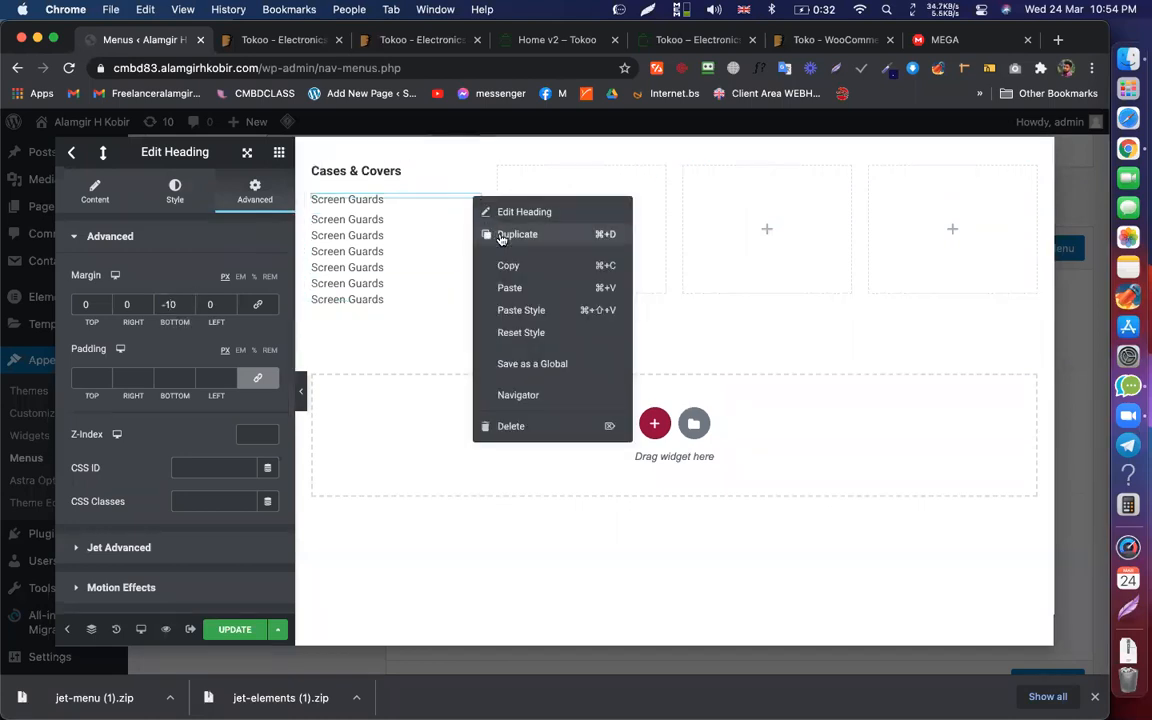
pyautogui.click(499, 264)
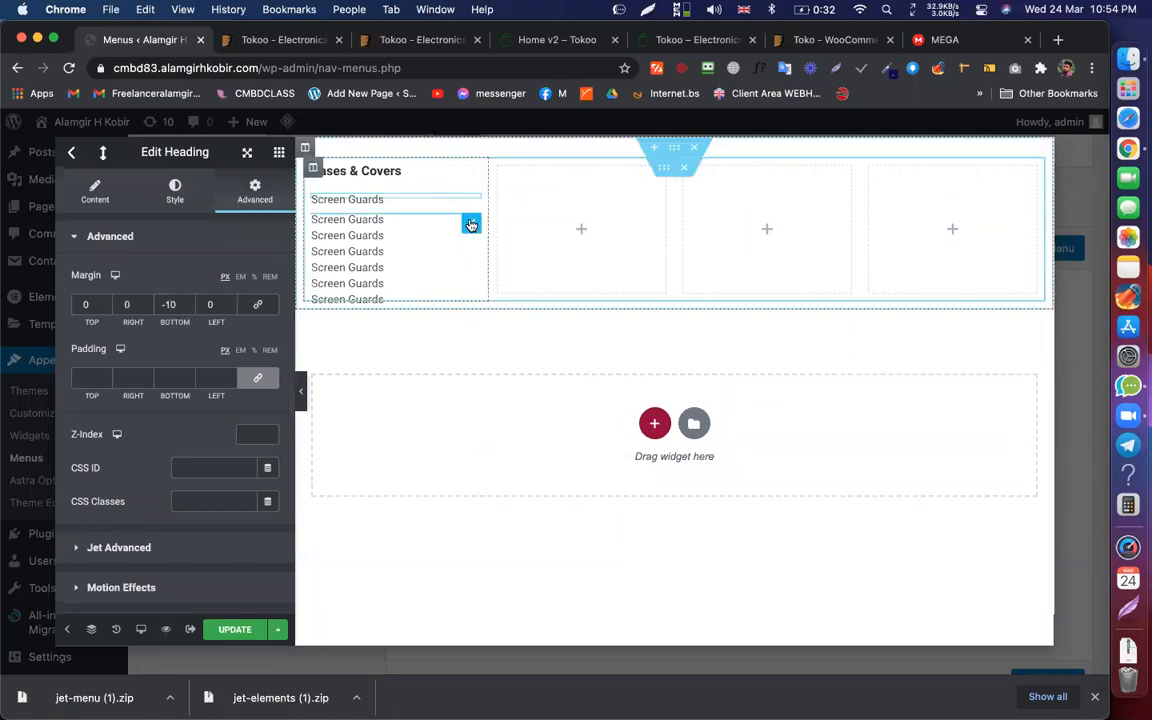
pyautogui.rightClick(471, 225)
pyautogui.click(527, 333)
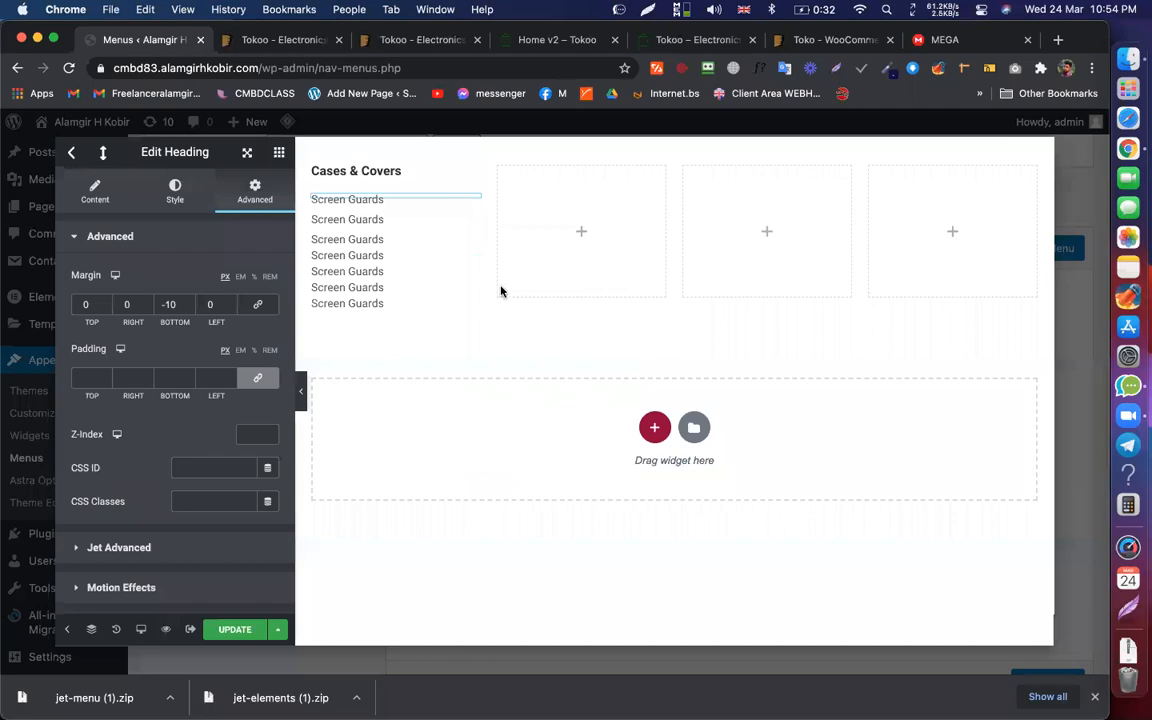
pyautogui.rightClick(470, 242)
pyautogui.click(519, 355)
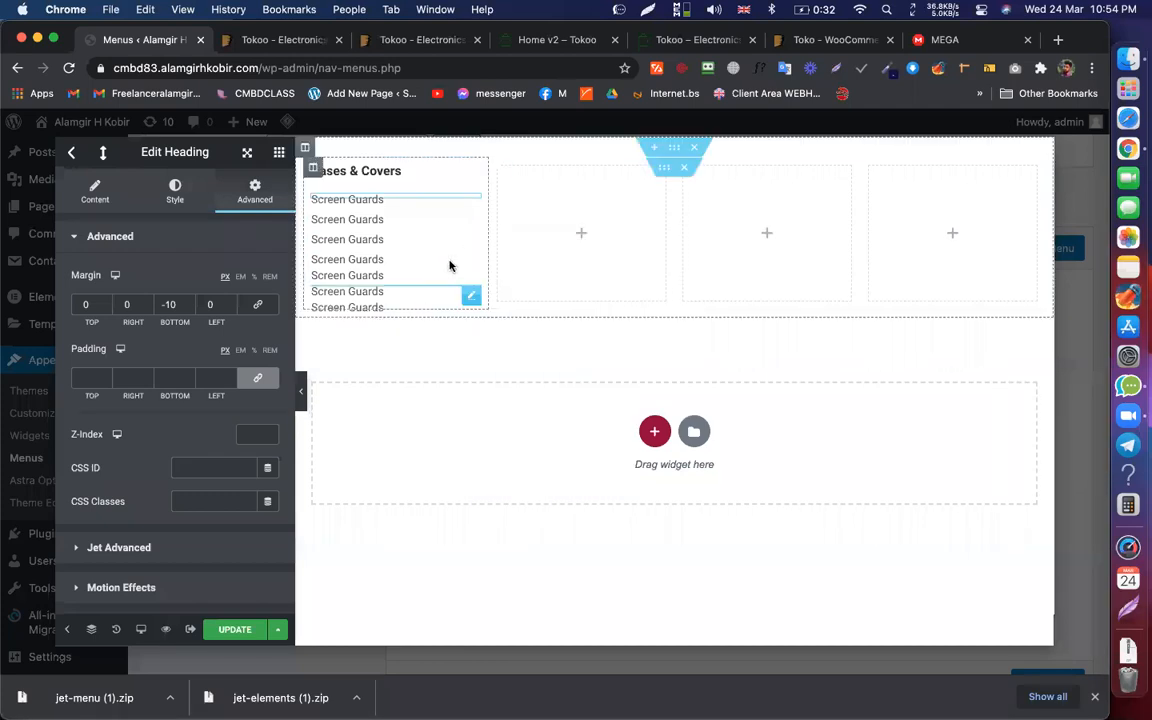
pyautogui.rightClick(470, 262)
pyautogui.click(519, 376)
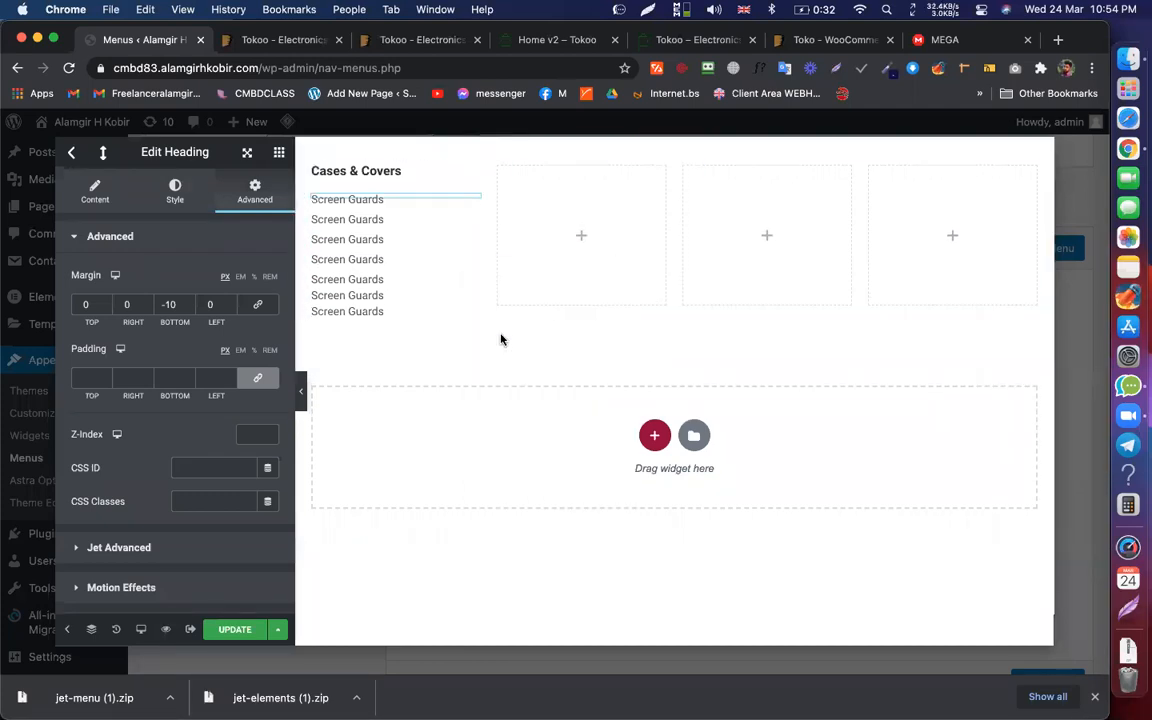
pyautogui.rightClick(467, 280)
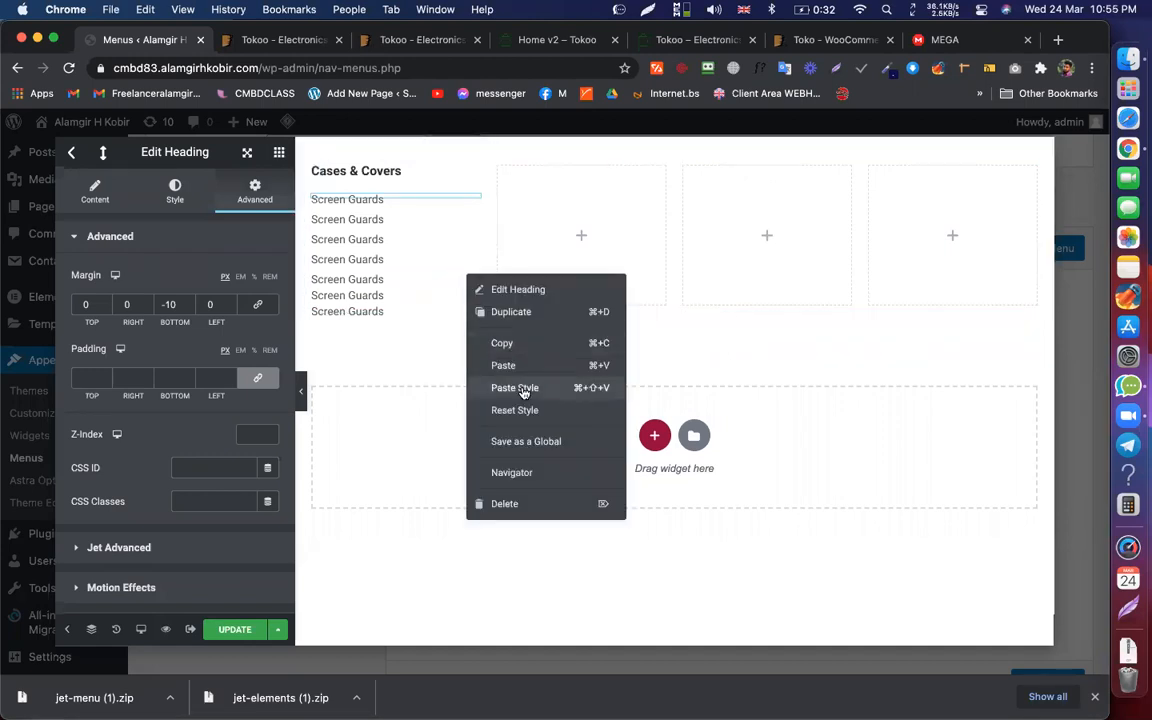
pyautogui.click(517, 385)
pyautogui.rightClick(464, 302)
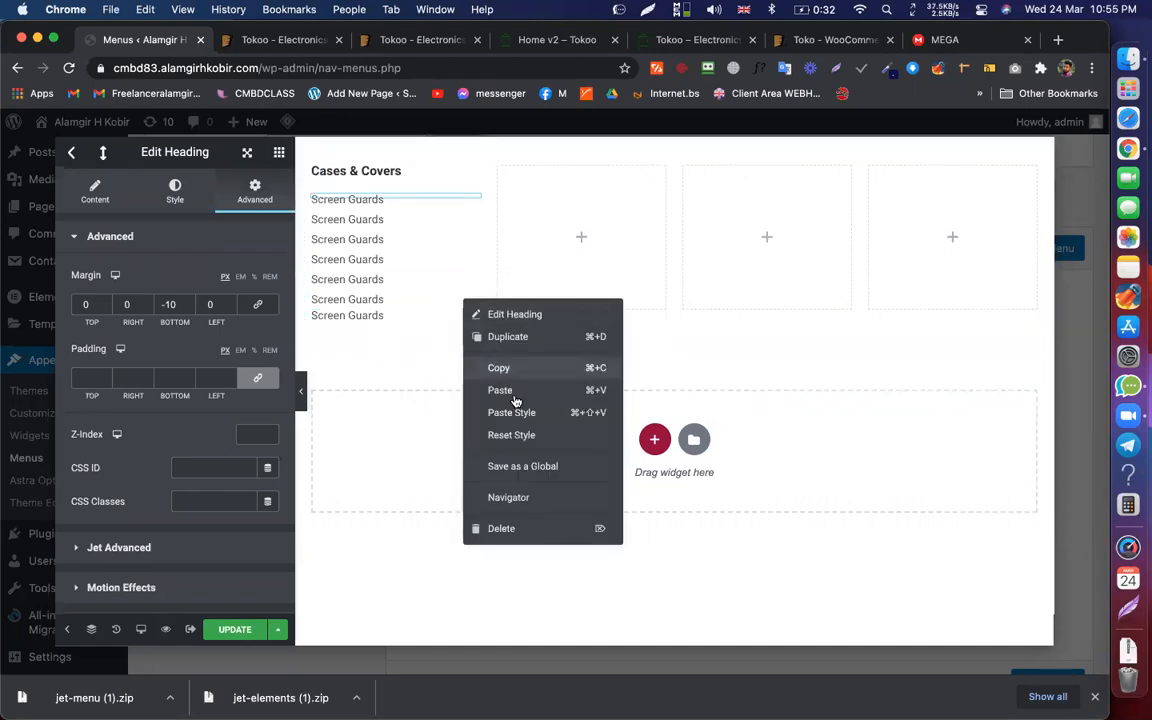
pyautogui.click(519, 406)
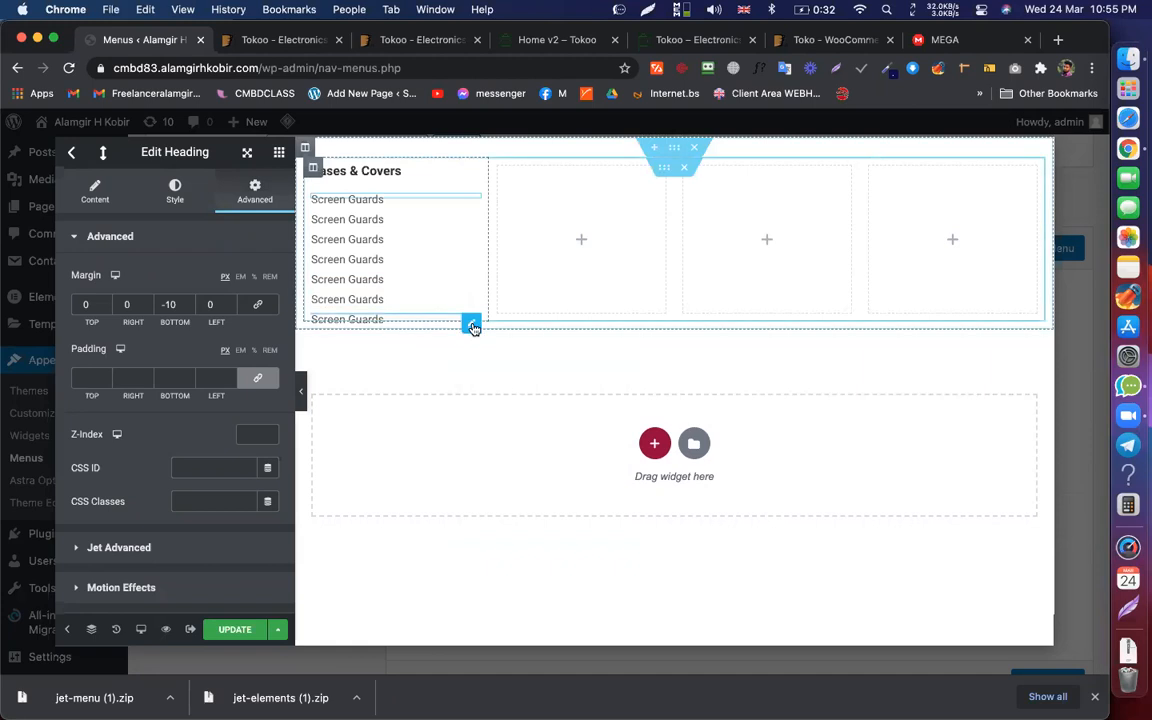
pyautogui.rightClick(470, 325)
# Step: Paste the style onto the last heading and number the duplicate titles Screen Guards 2 through 5
pyautogui.click(537, 441)
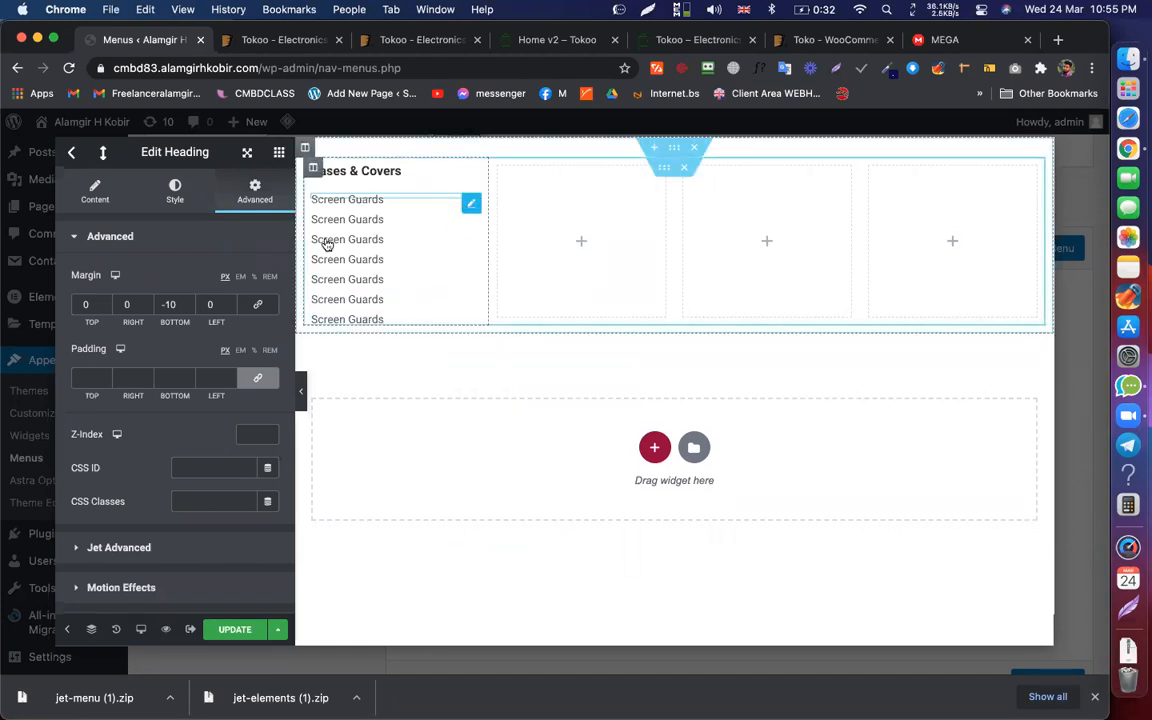
pyautogui.click(93, 190)
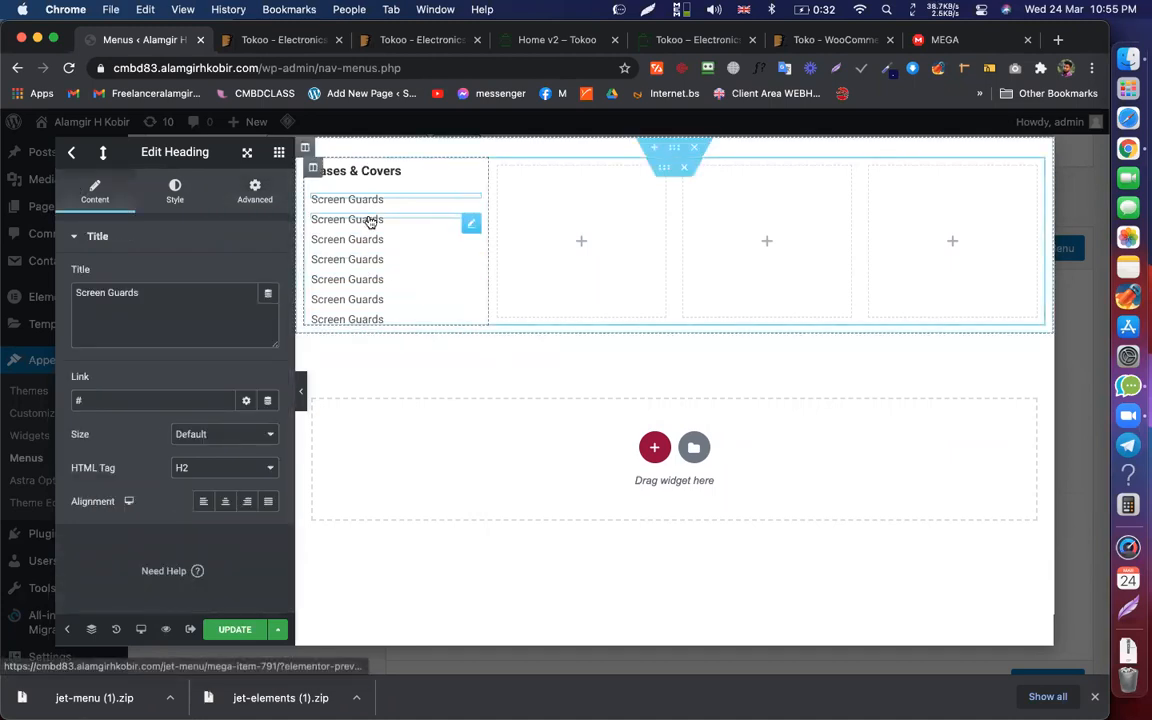
pyautogui.click(157, 294)
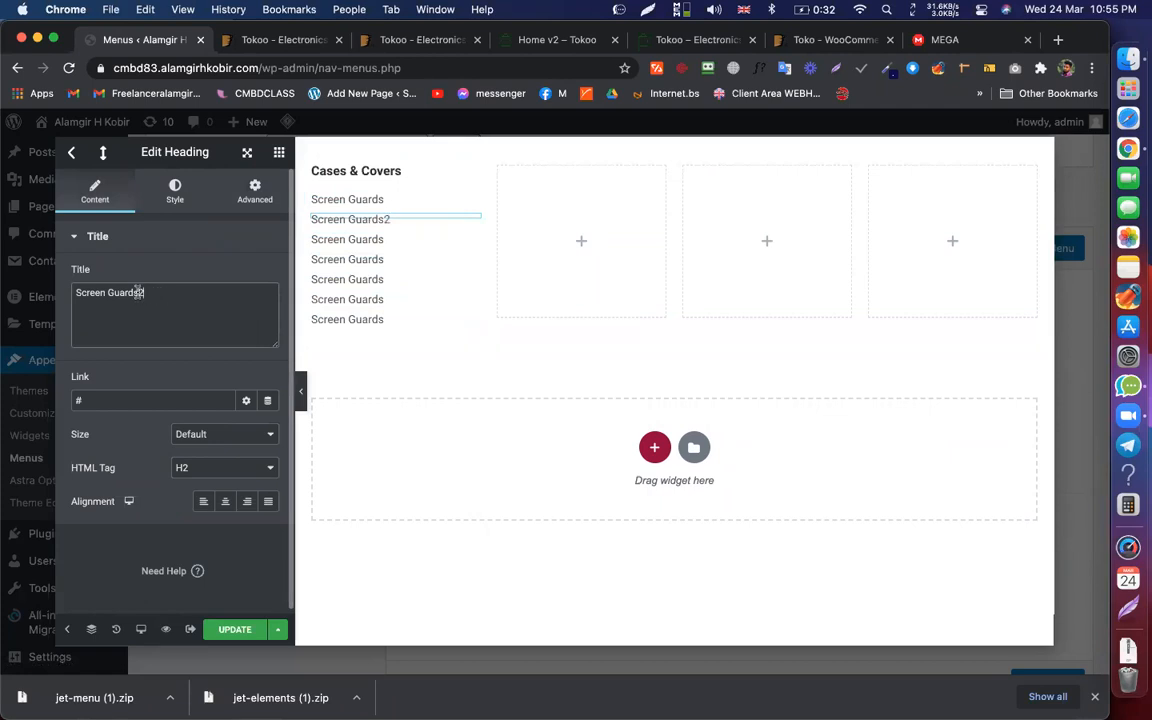
pyautogui.click(399, 239)
pyautogui.click(151, 292)
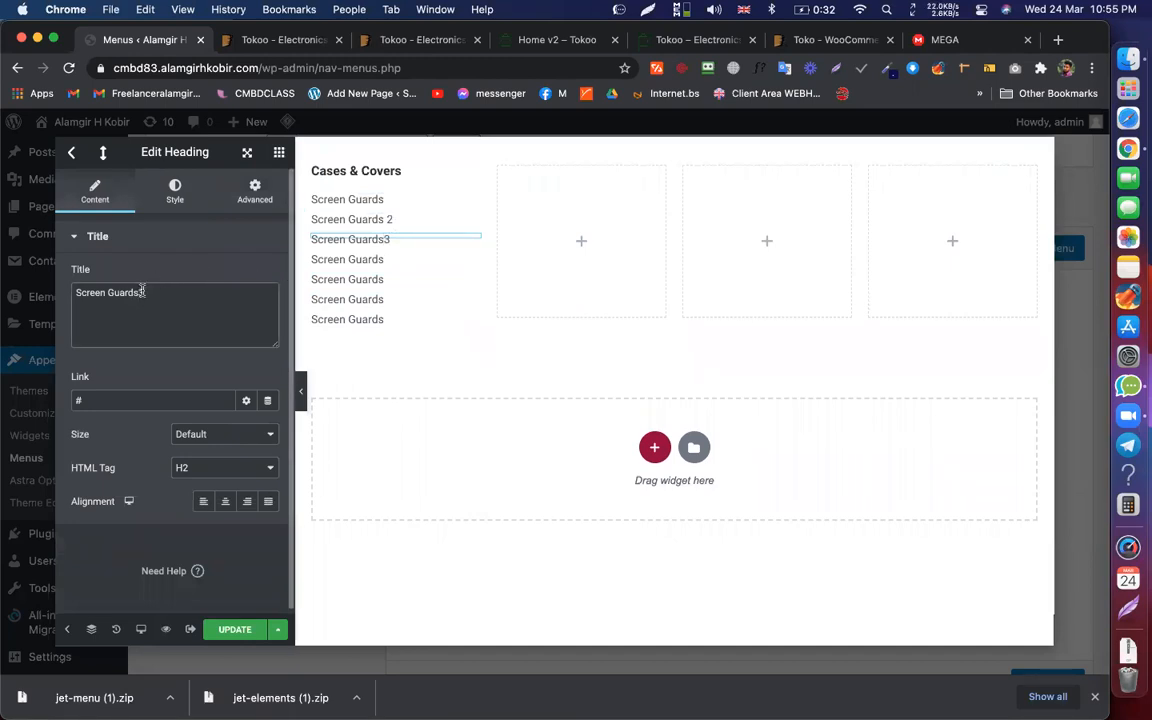
pyautogui.click(310, 259)
pyautogui.click(165, 289)
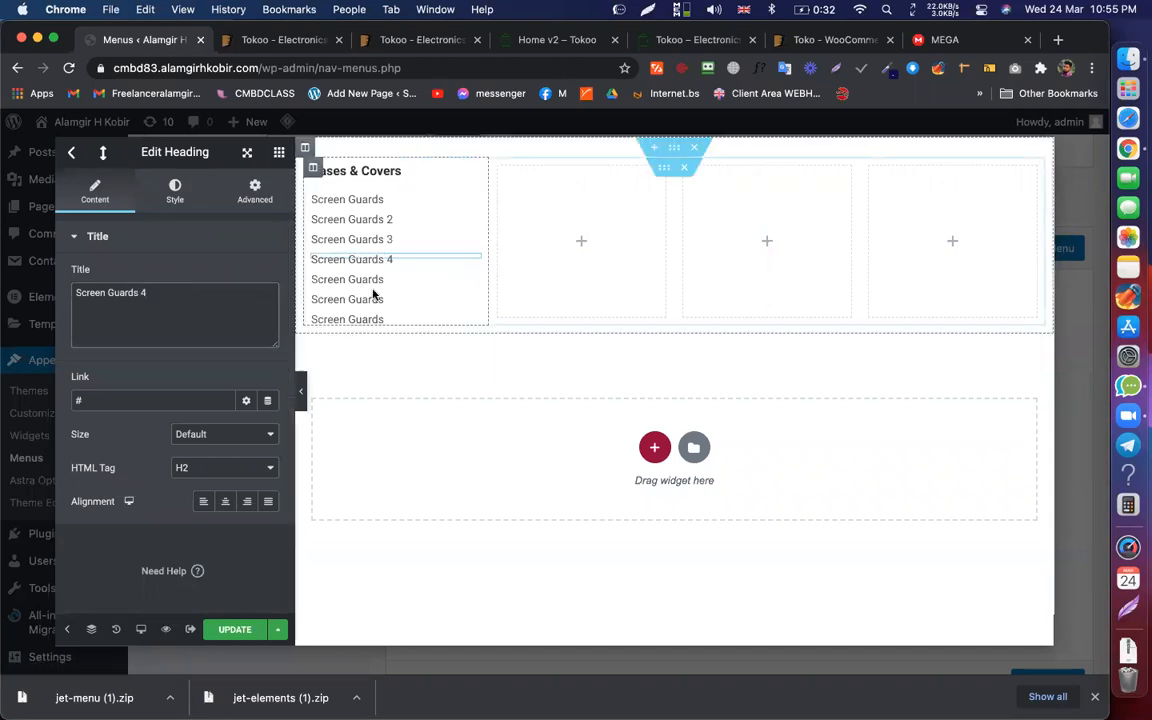
pyautogui.click(455, 281)
pyautogui.click(161, 293)
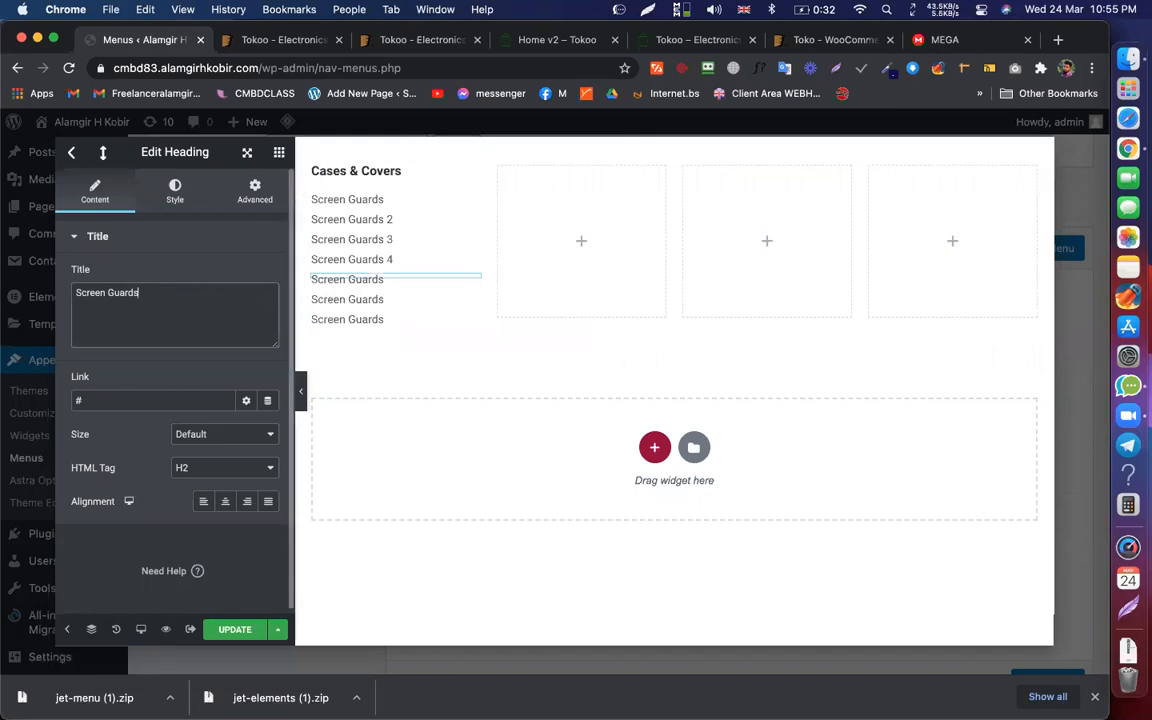
pyautogui.click(373, 300)
pyautogui.click(150, 294)
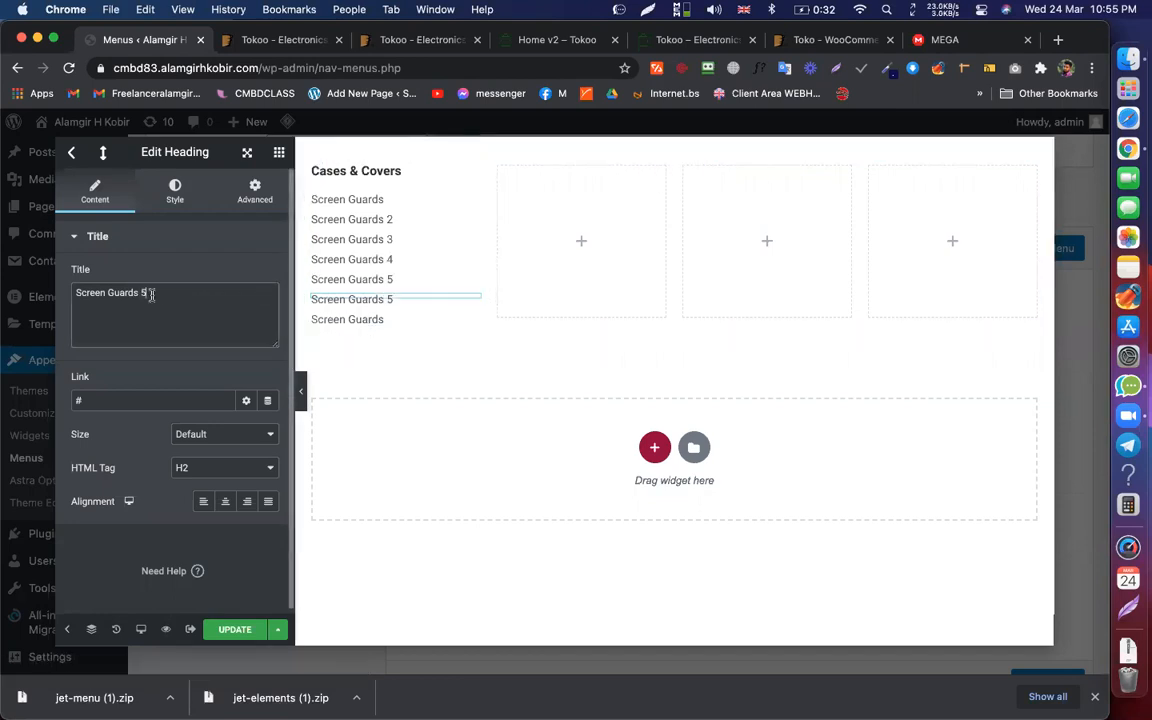
pyautogui.click(377, 321)
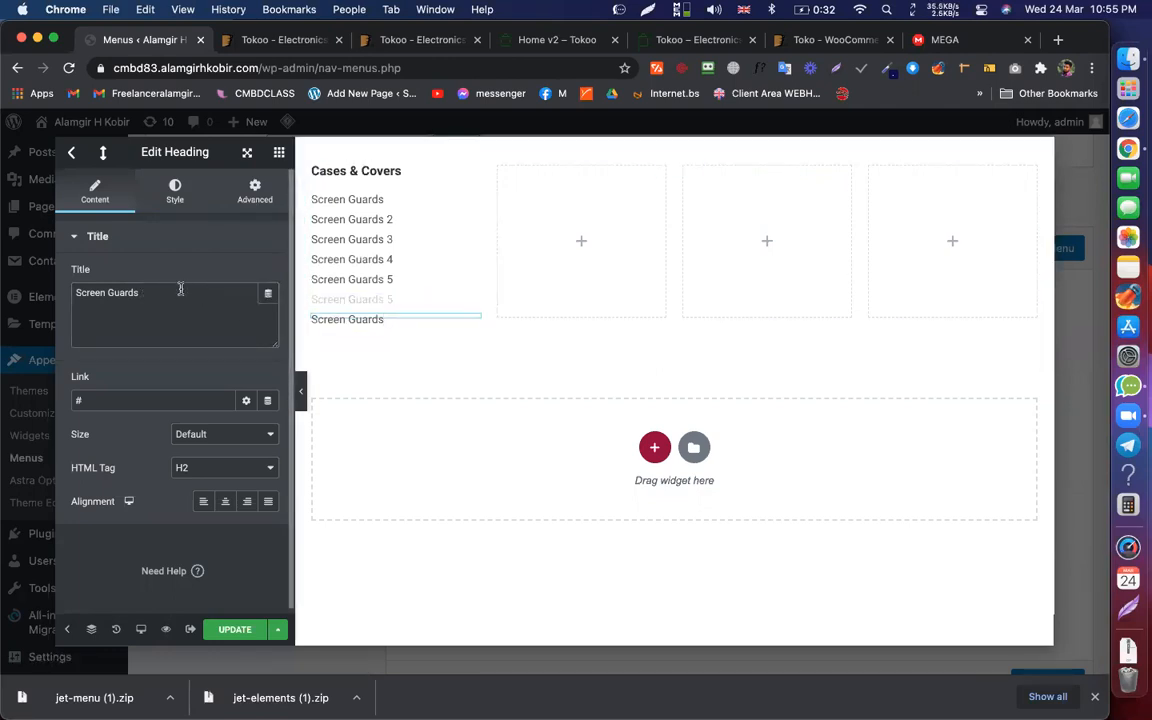
pyautogui.click(180, 289)
# Step: Save the template, then check the Top Brands heading in the Tokoo demo menu
pyautogui.click(234, 629)
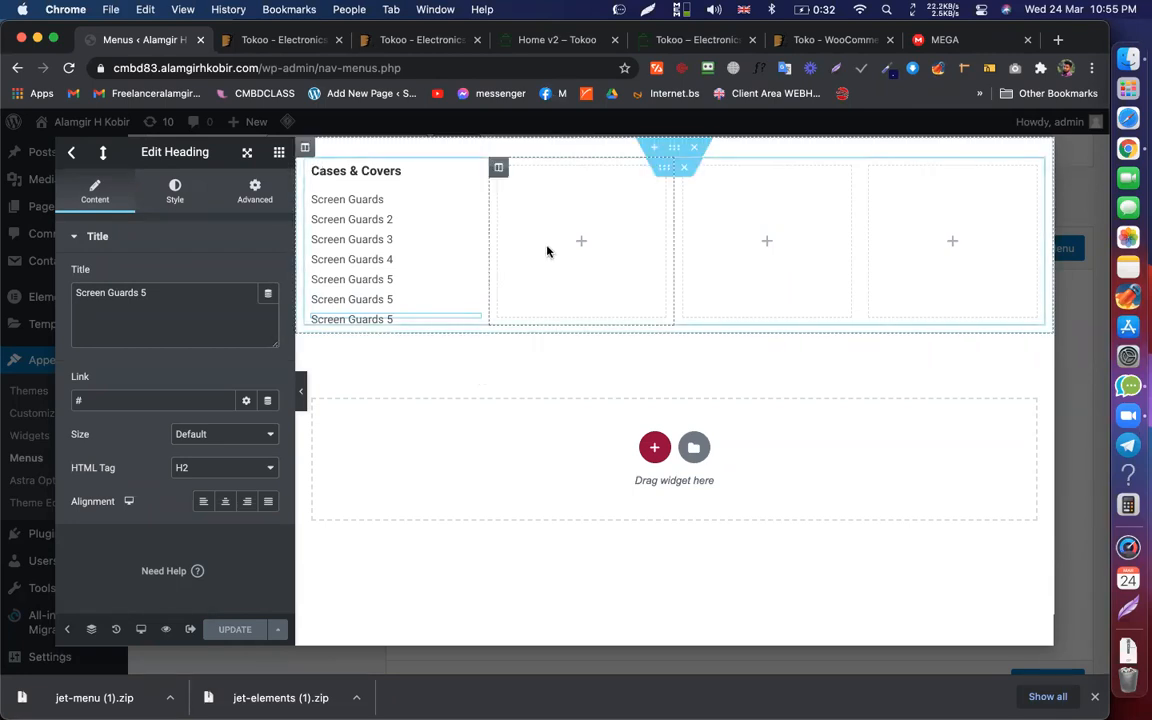
pyautogui.click(535, 40)
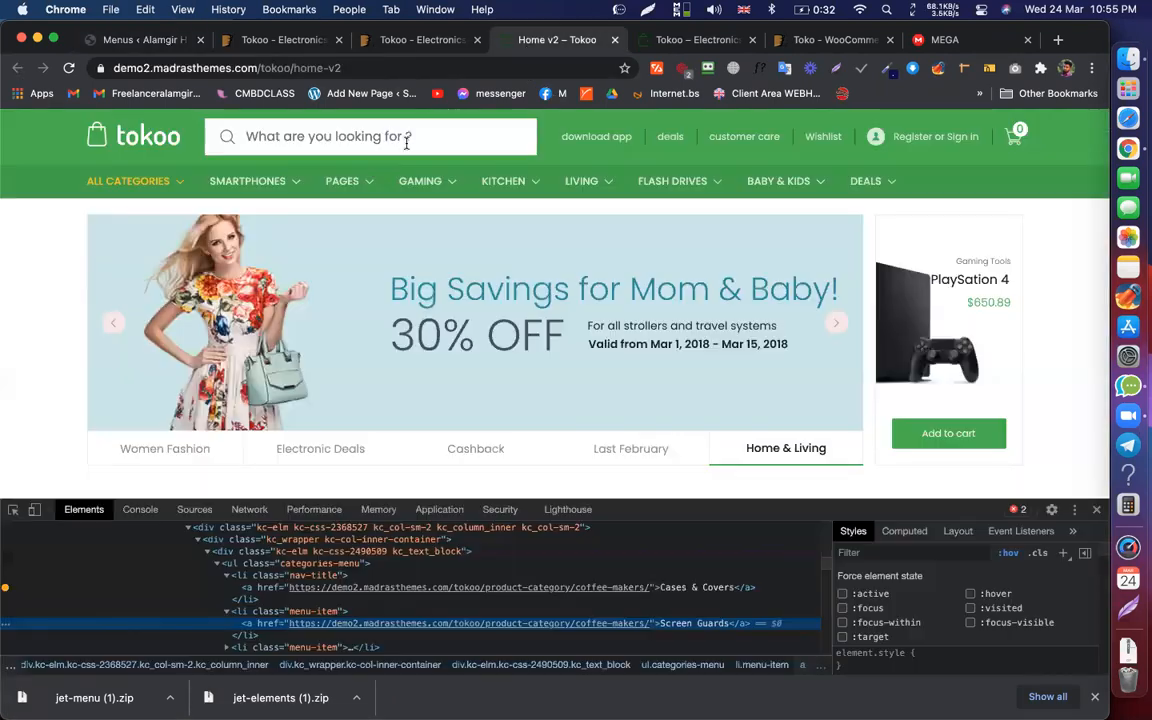
pyautogui.moveTo(278, 183)
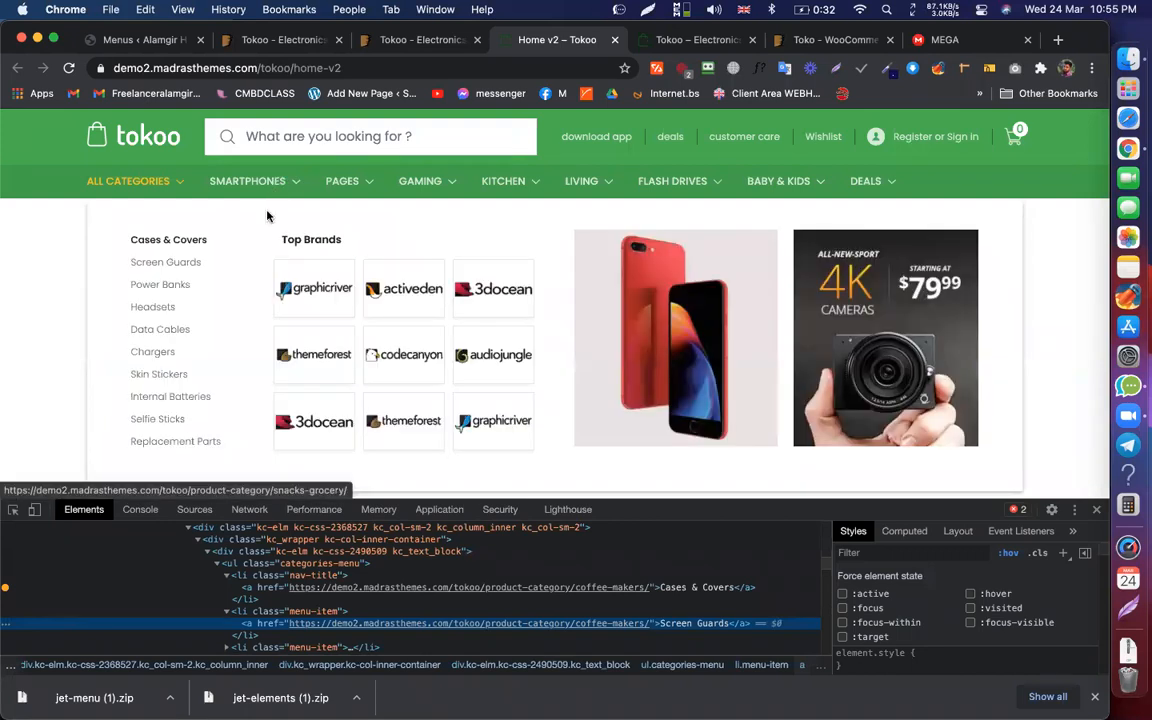
pyautogui.tripleClick(313, 241)
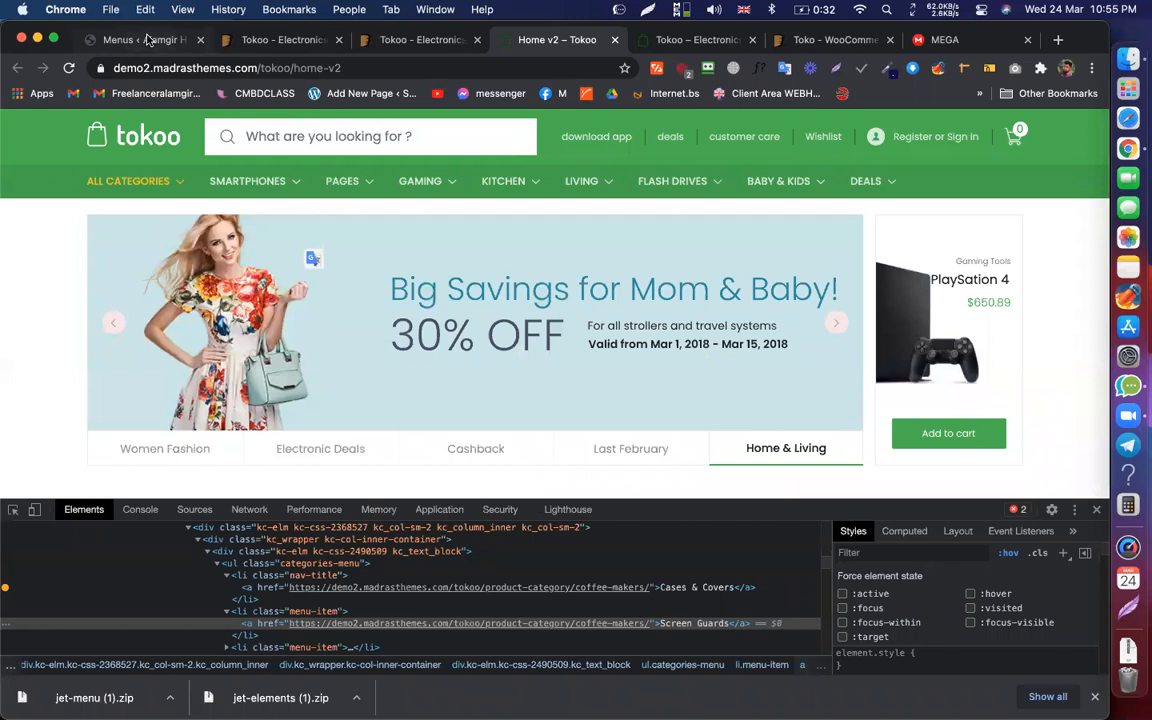
pyautogui.click(140, 40)
# Step: Copy the Cases & Covers heading into the empty second column and retitle it 'Top Brands'
pyautogui.rightClick(417, 172)
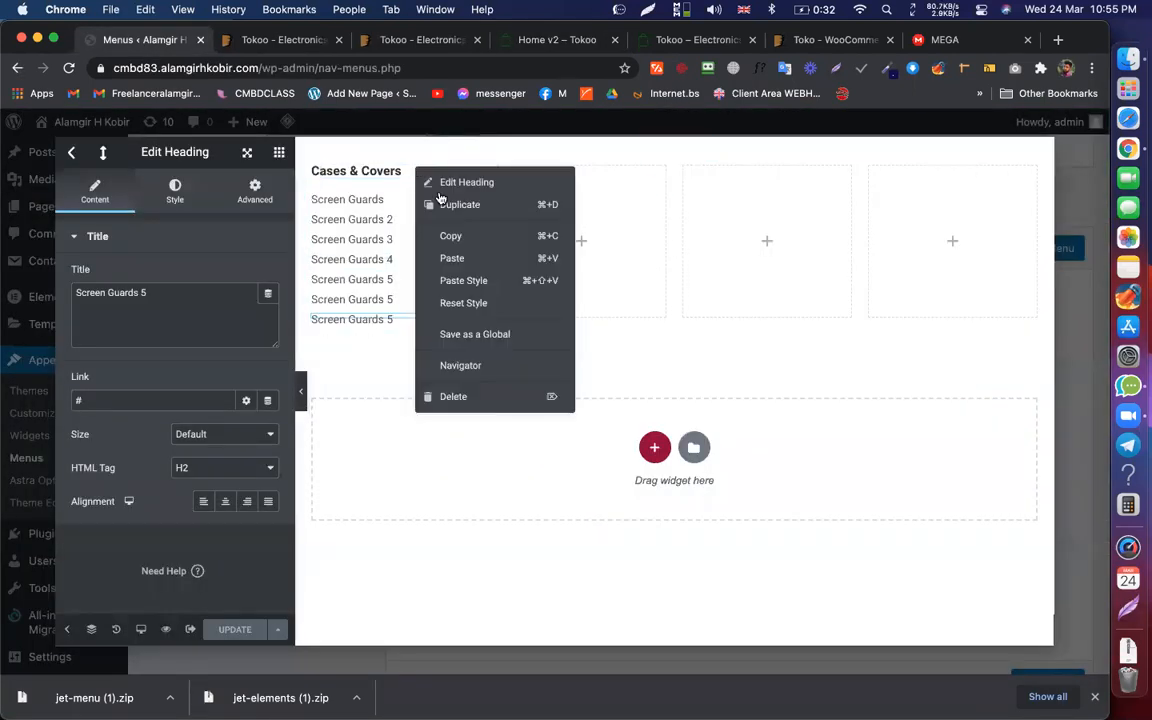
pyautogui.click(470, 236)
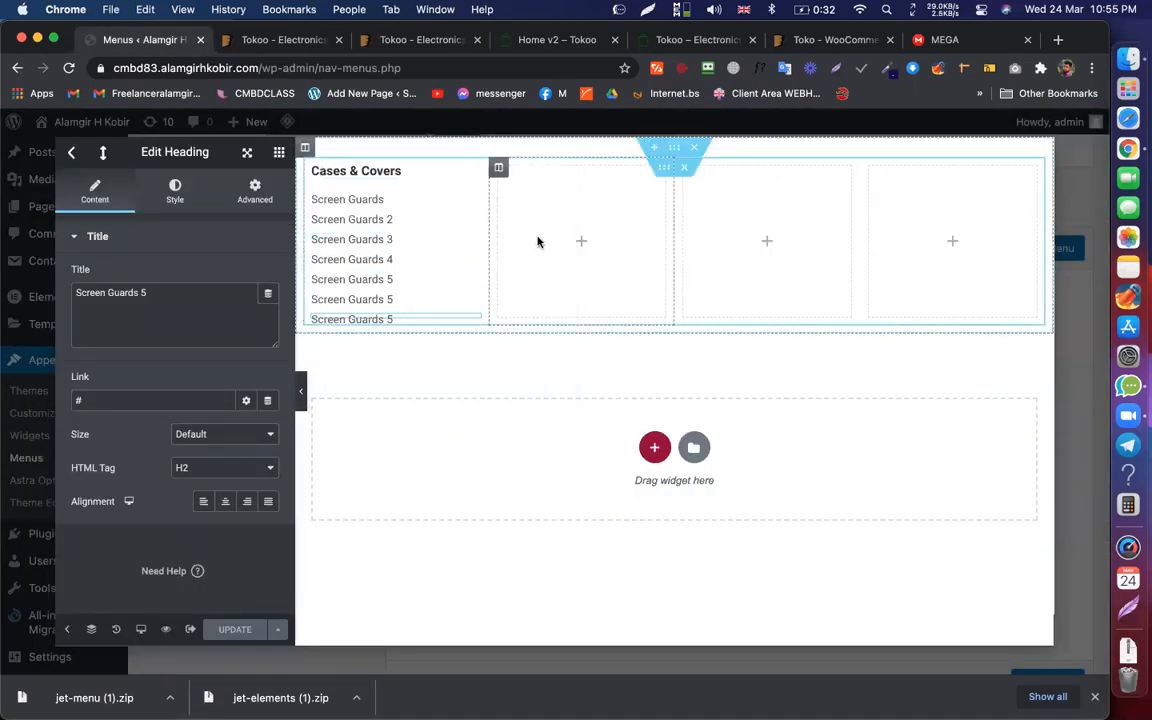
pyautogui.rightClick(530, 233)
pyautogui.click(581, 353)
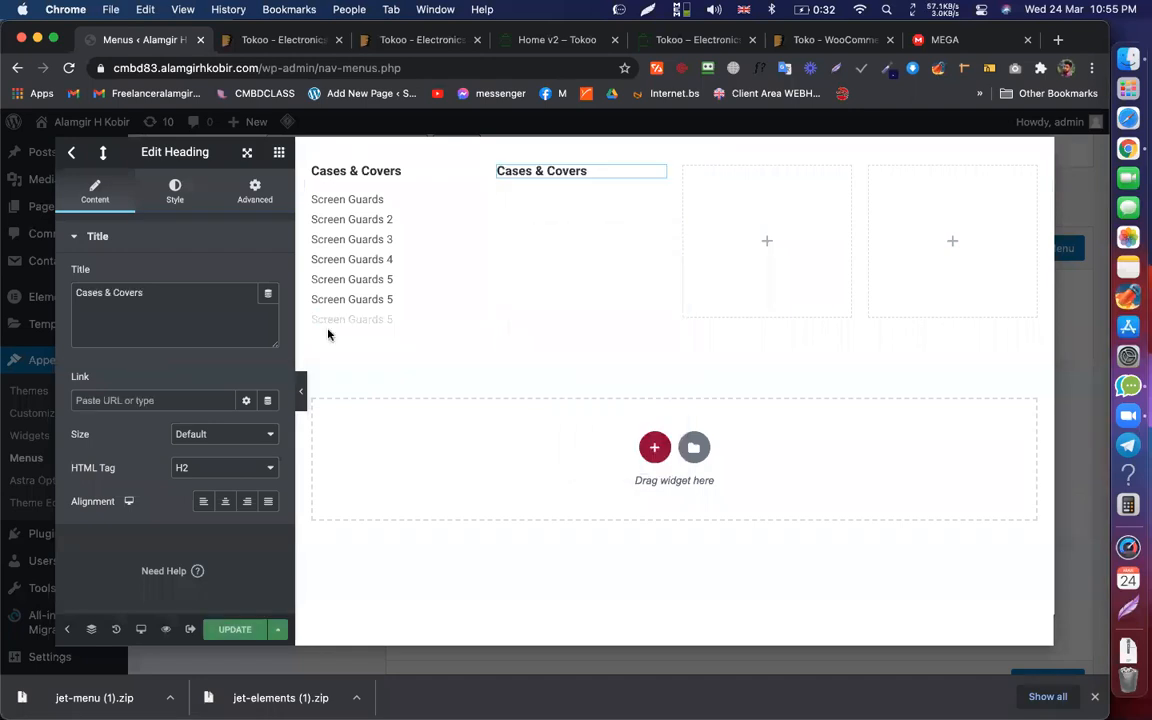
pyautogui.tripleClick(185, 303)
pyautogui.write('Top Brands')
pyautogui.press('Return')
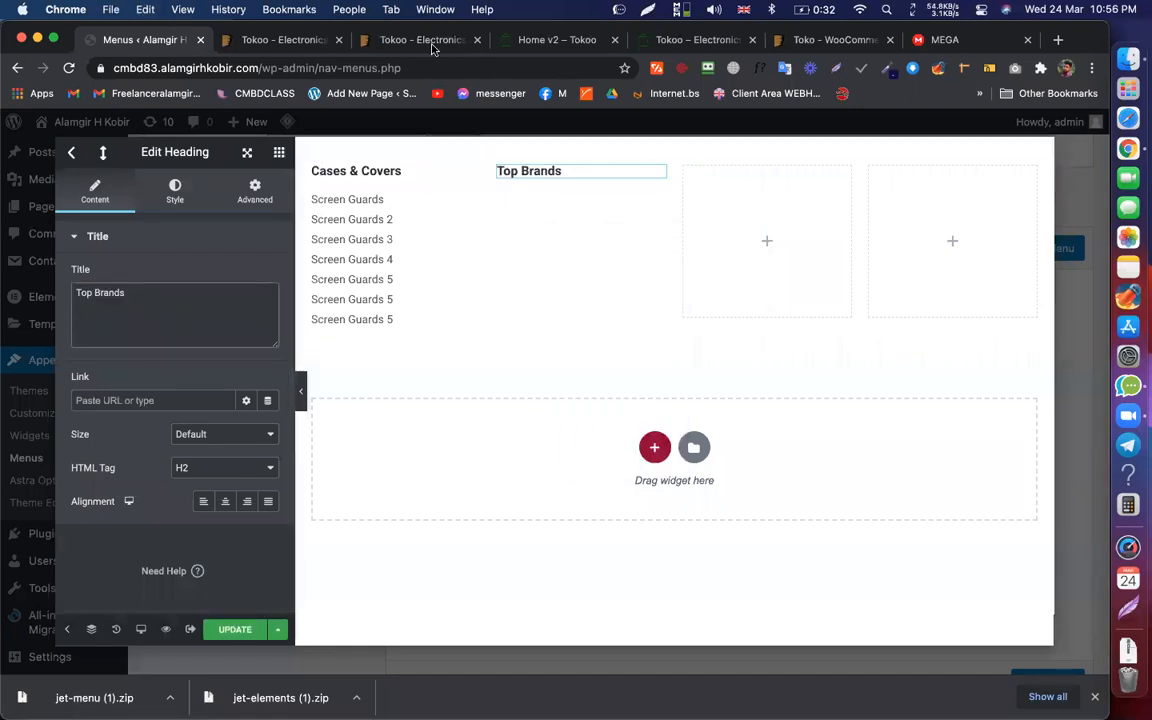
# Step: Check the Tokoo reference mega menu, then bring up Elementor's widget library in the template
pyautogui.click(529, 45)
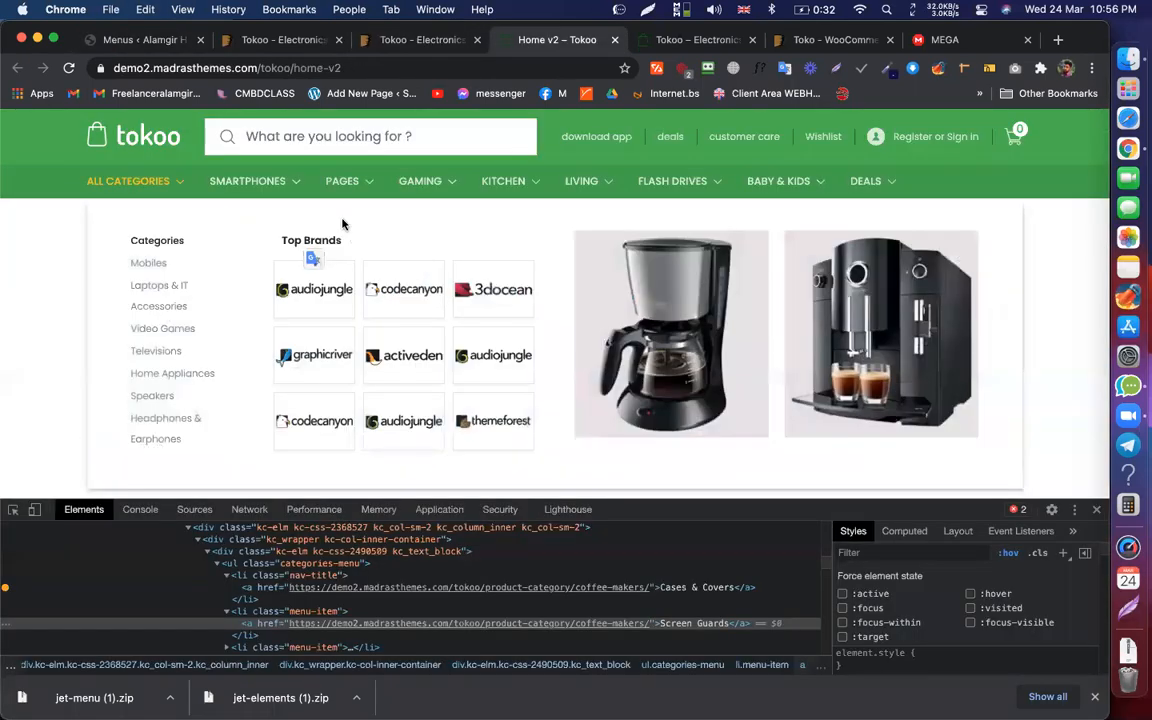
pyautogui.moveTo(331, 170)
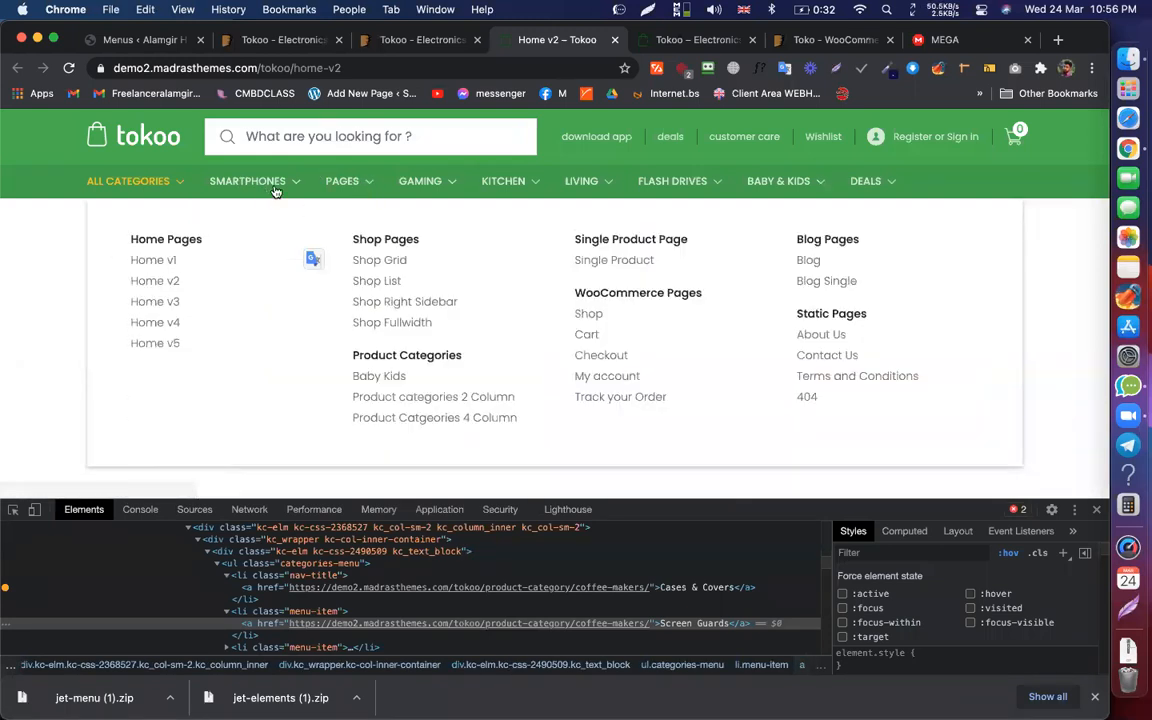
pyautogui.moveTo(277, 181)
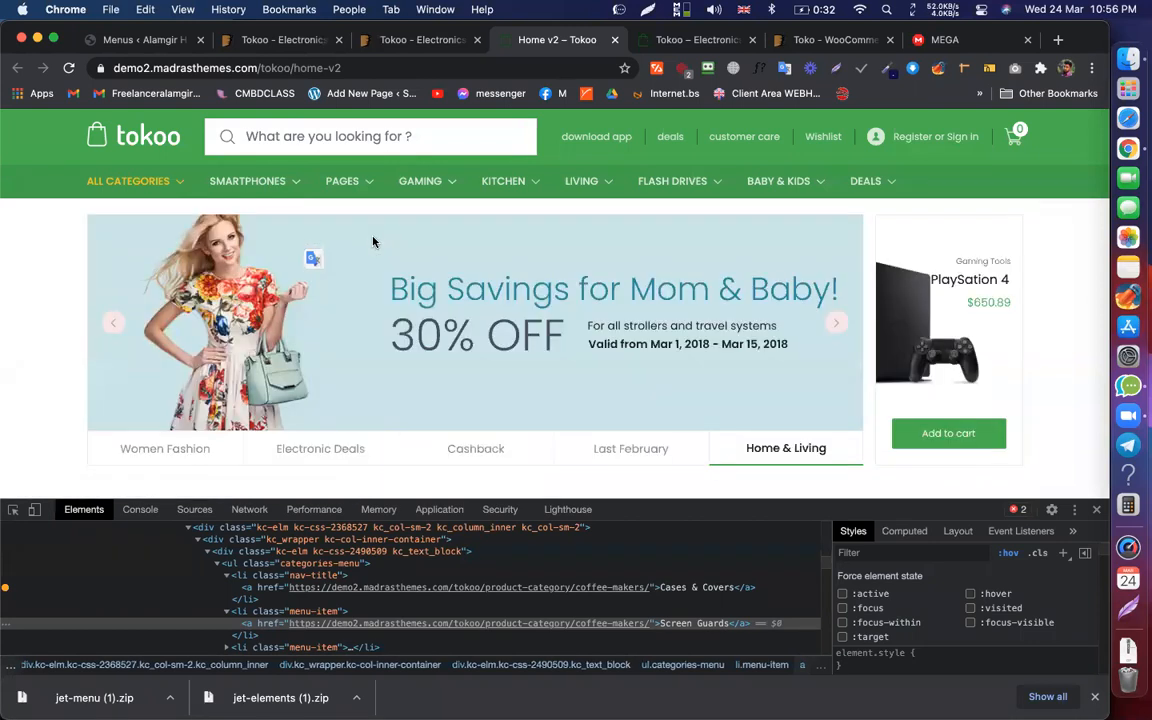
pyautogui.click(145, 40)
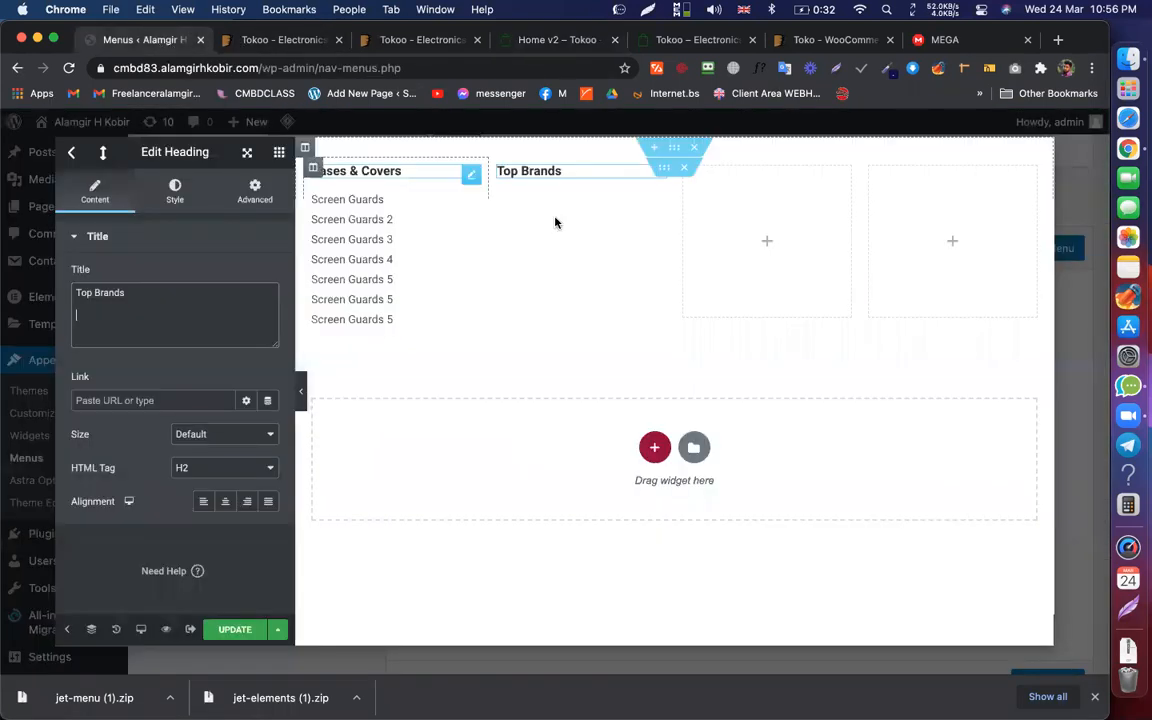
pyautogui.click(281, 155)
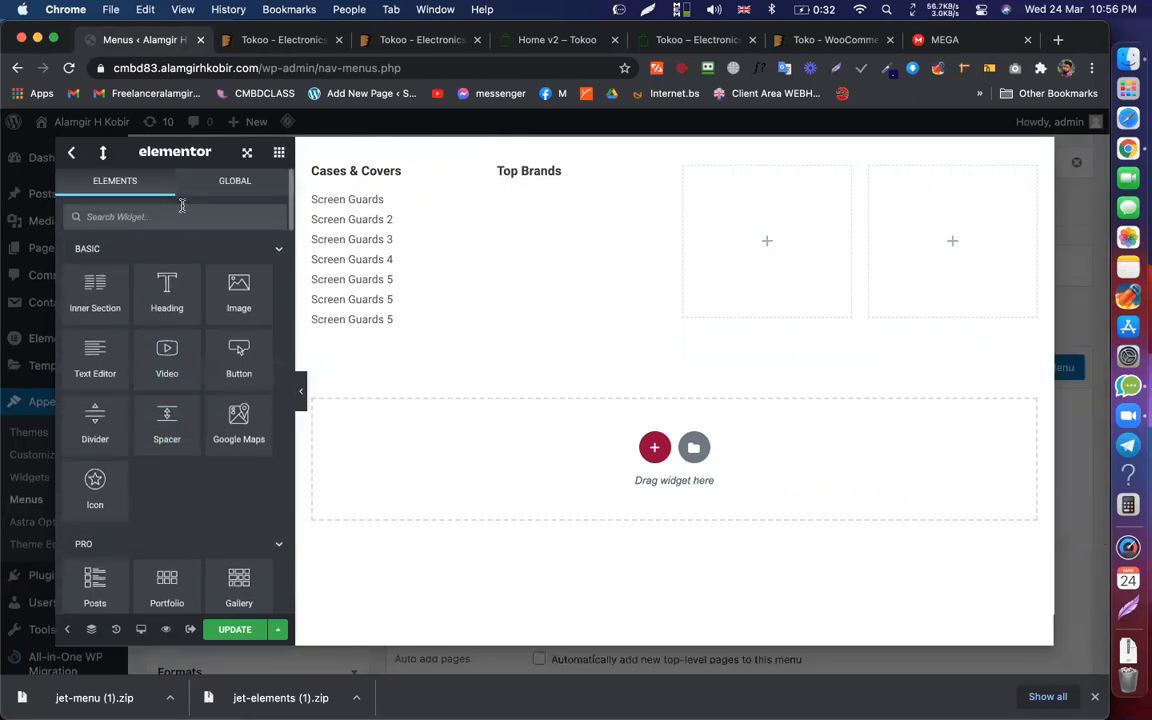
# Step: Find the Basic Gallery widget with a 'ge' search and drop it under Top Brands
pyautogui.write('ge')
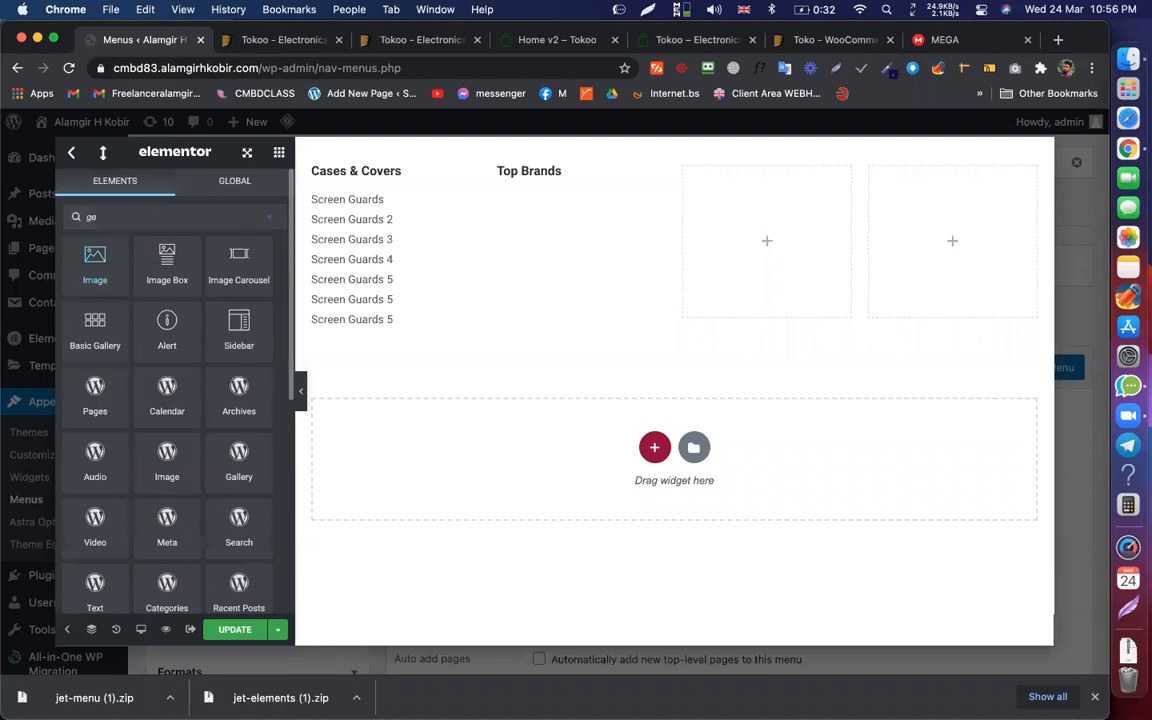
pyautogui.moveTo(78, 320); pyautogui.dragTo(541, 184)
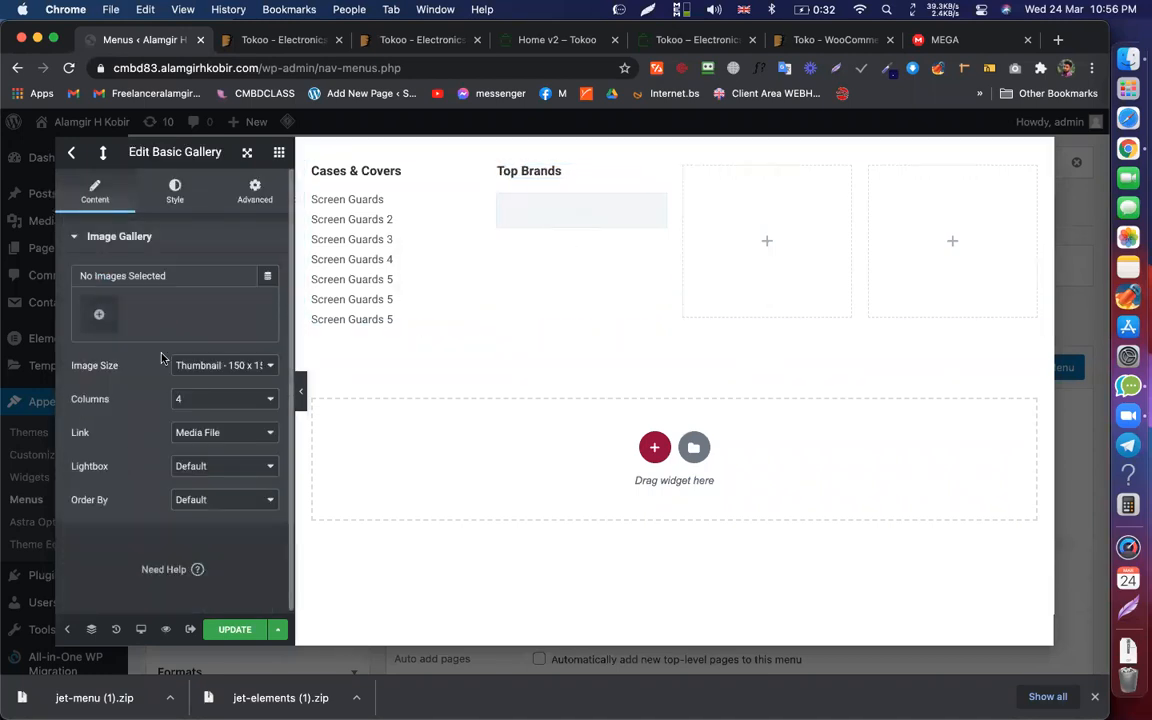
pyautogui.click(95, 316)
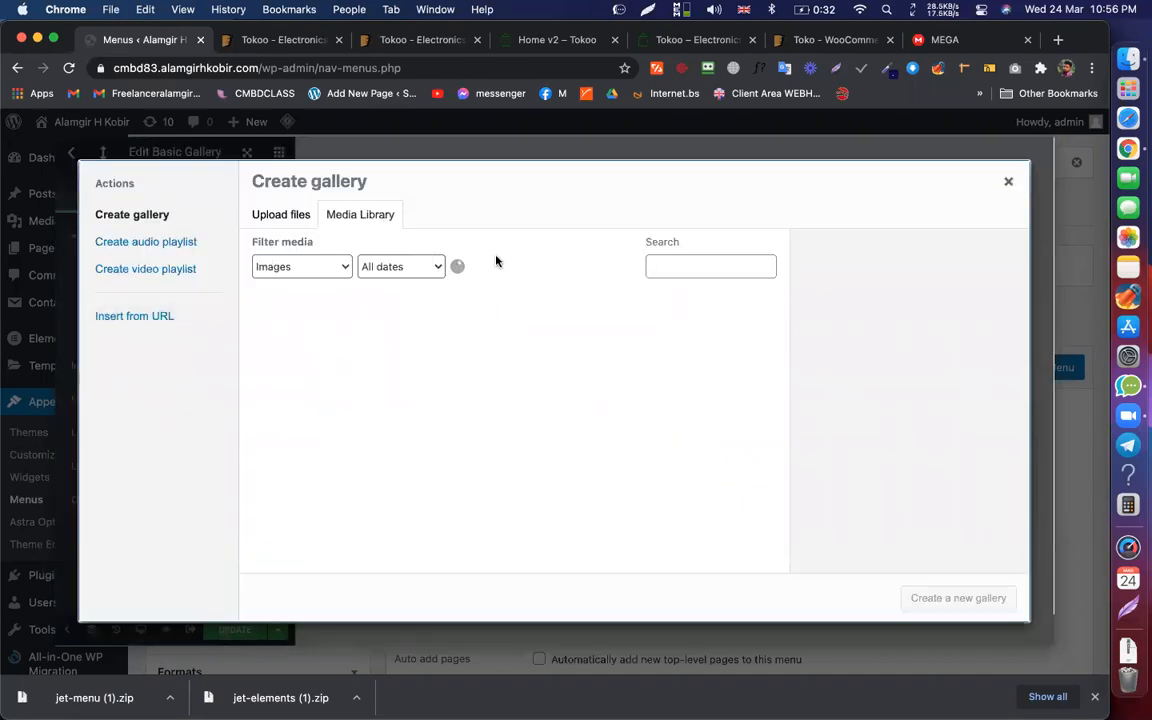
pyautogui.click(440, 42)
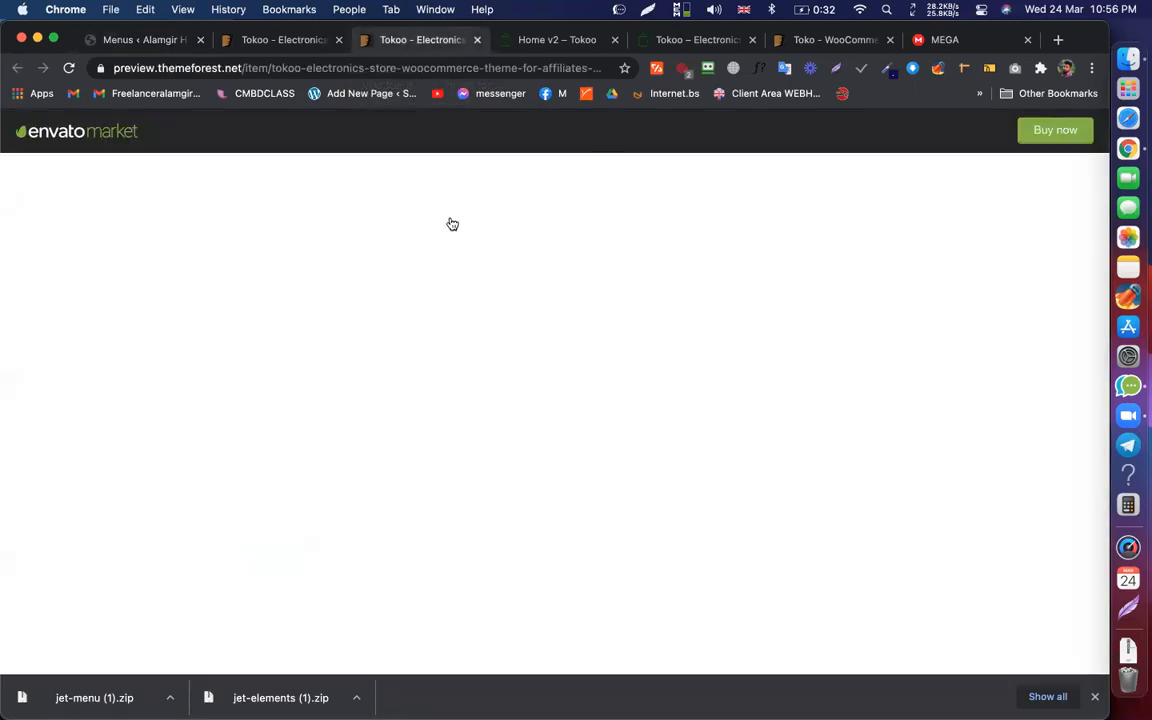
pyautogui.click(152, 40)
# Step: Select the media images from the Twitter illustration through the Zusman logo
pyautogui.scroll(-10, 530, 411)
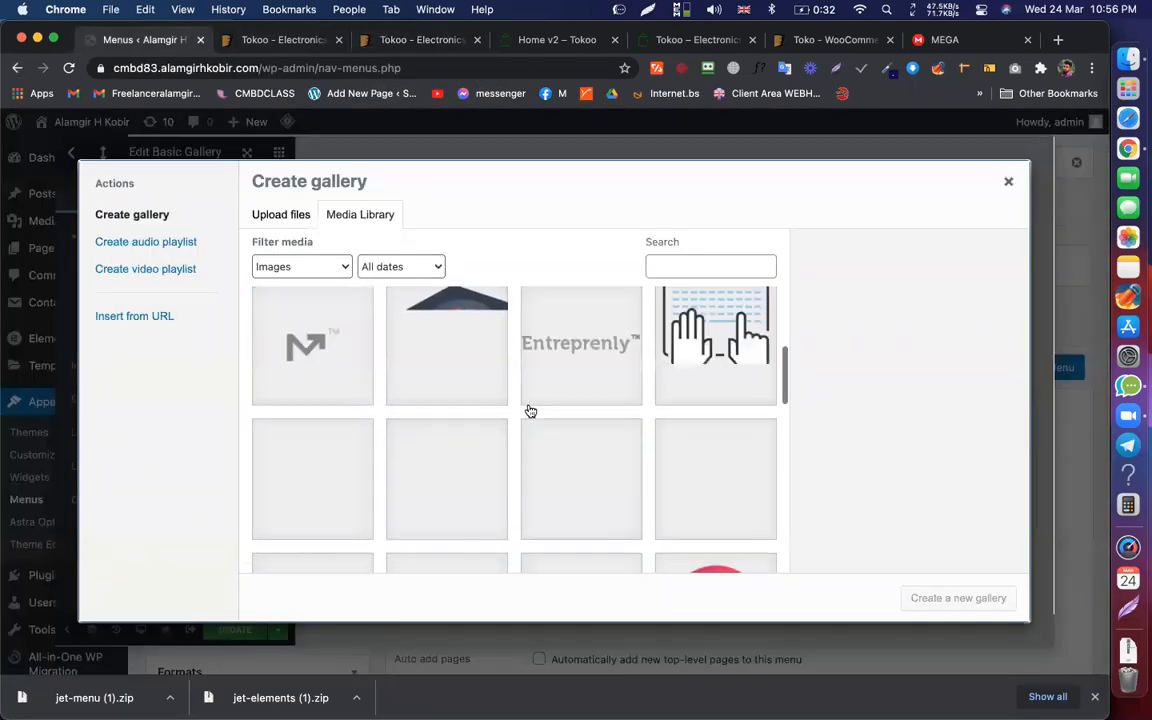
pyautogui.scroll(-5, 470, 370)
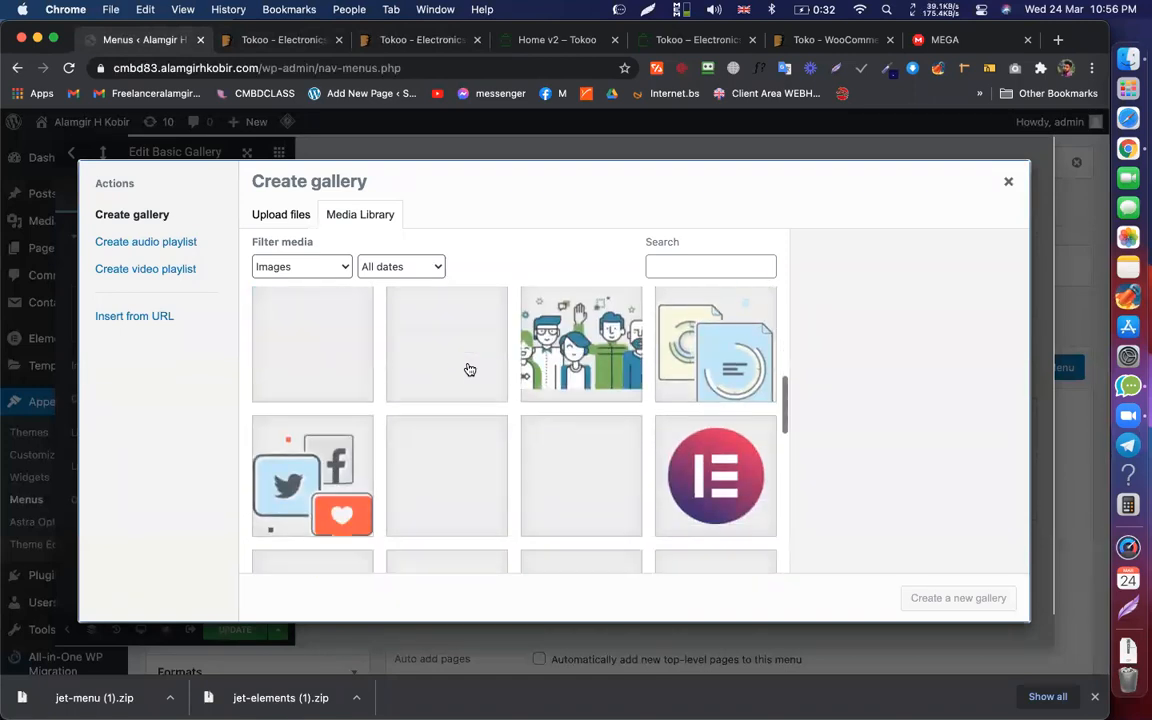
pyautogui.click(335, 425)
pyautogui.scroll(-4, 404, 437)
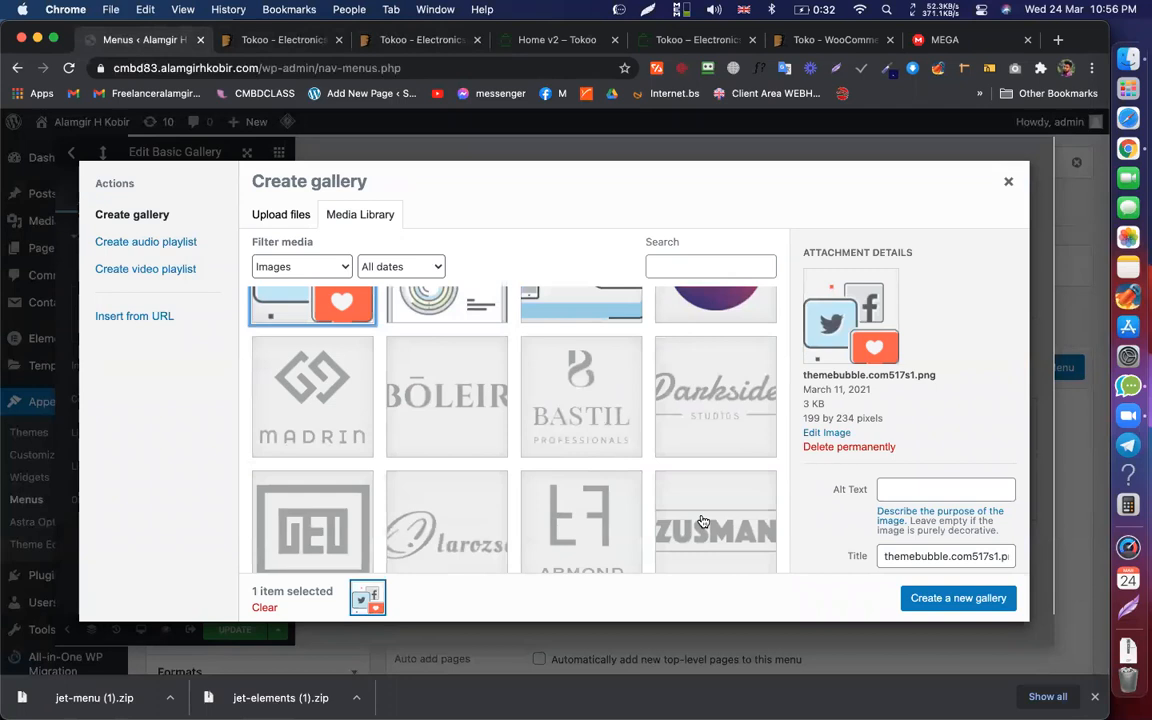
pyautogui.keyDown('shift'); pyautogui.click(703, 522); pyautogui.keyUp('shift')
pyautogui.scroll(2, 509, 399)
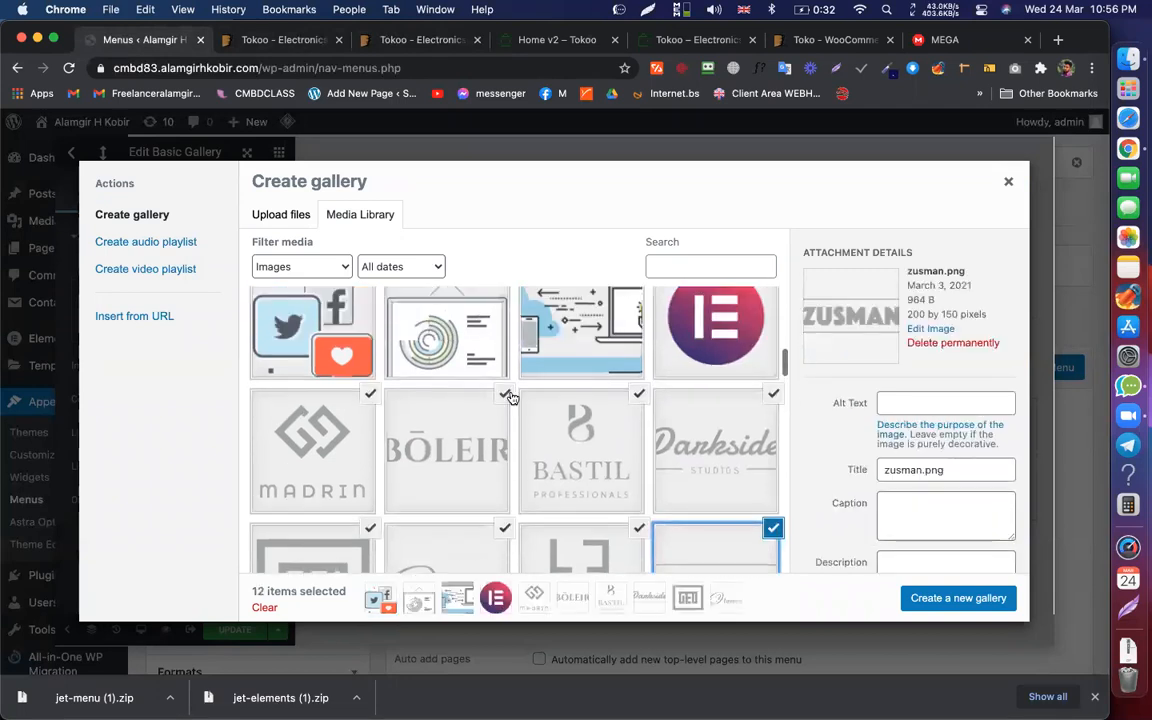
pyautogui.scroll(2, 500, 385)
pyautogui.scroll(-5, 497, 386)
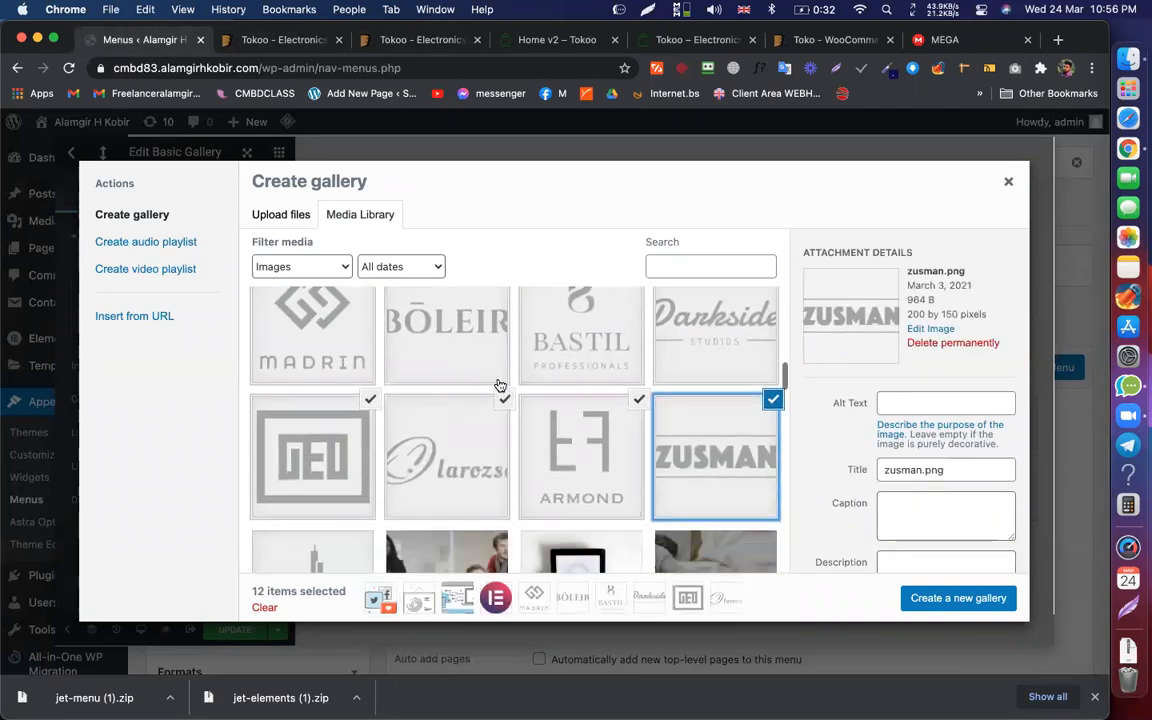
pyautogui.scroll(3, 556, 408)
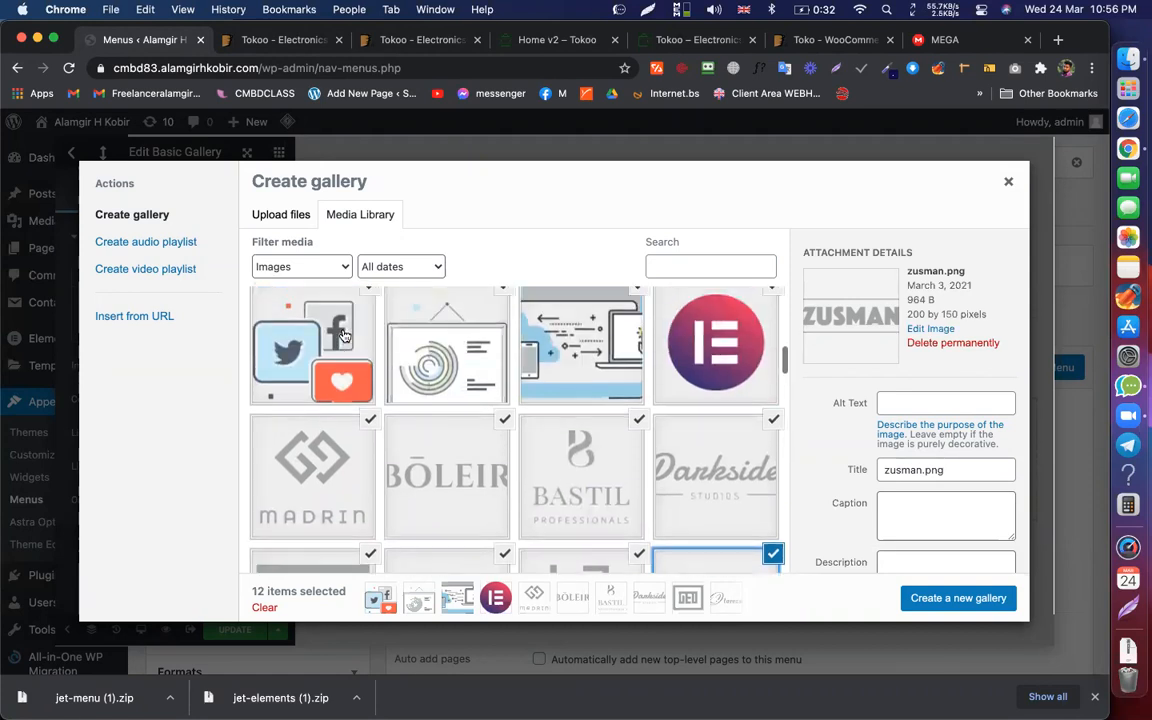
pyautogui.click(318, 364)
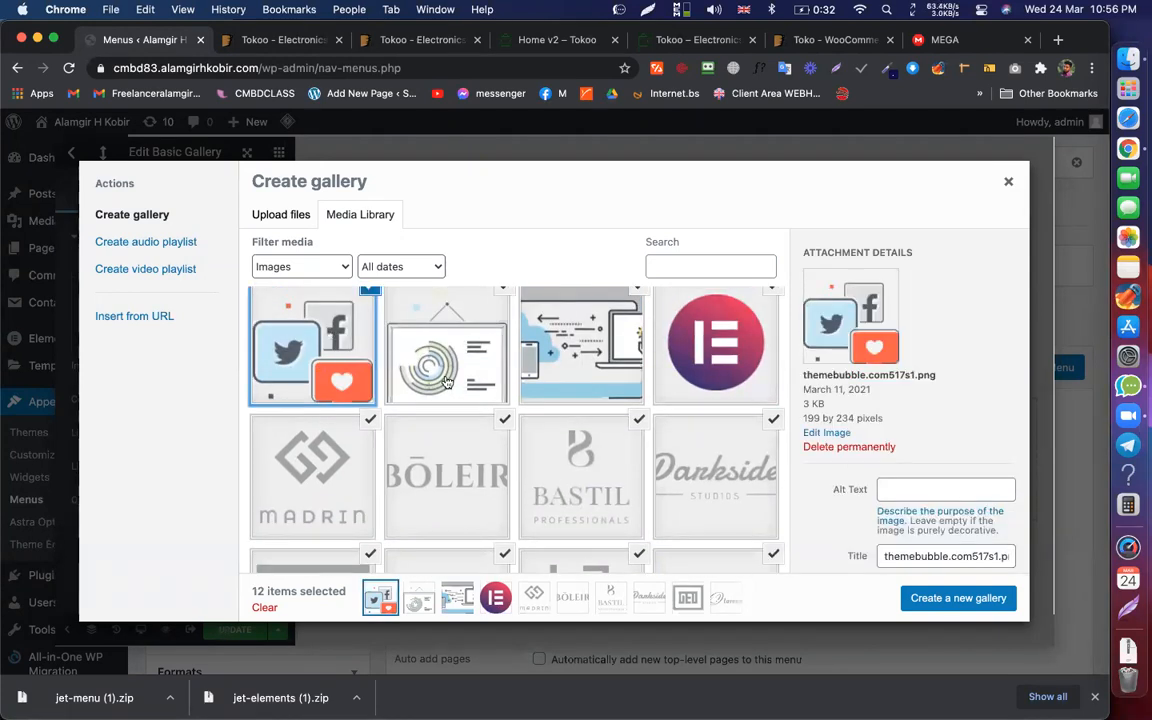
pyautogui.scroll(-2, 533, 406)
pyautogui.scroll(-3, 533, 406)
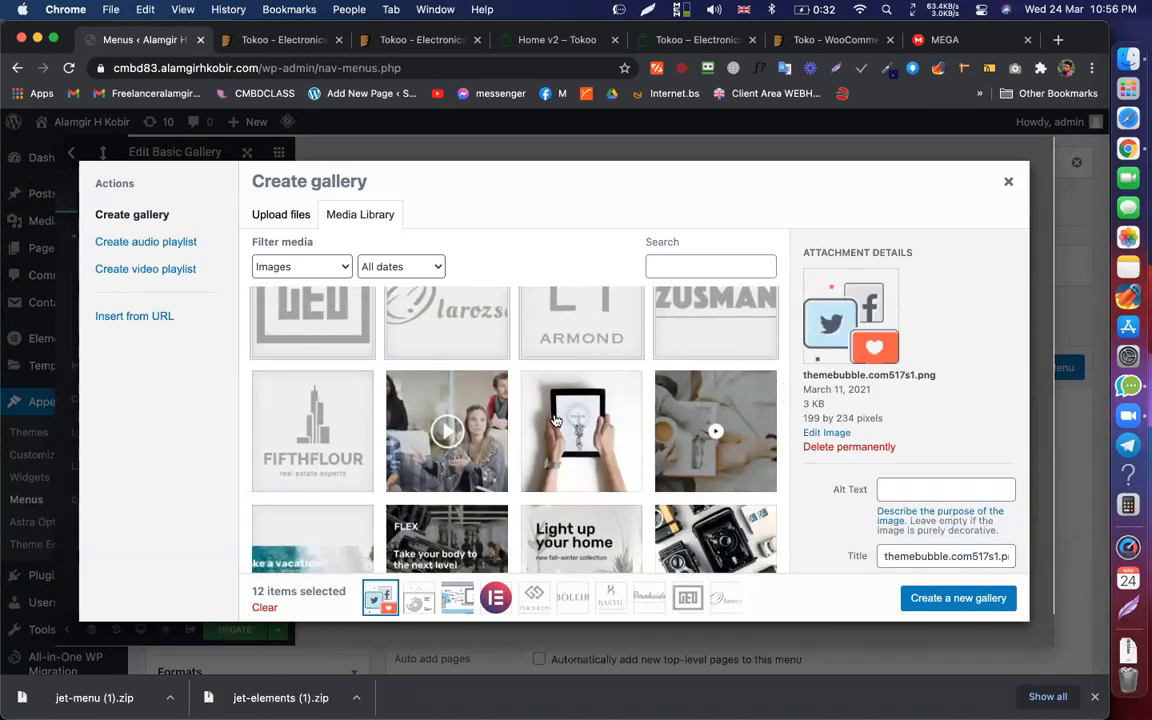
# Step: Add the FIFTHFLOUR, M and Entreprenly logos and create a 15-image gallery
pyautogui.click(295, 444)
pyautogui.scroll(2, 337, 440)
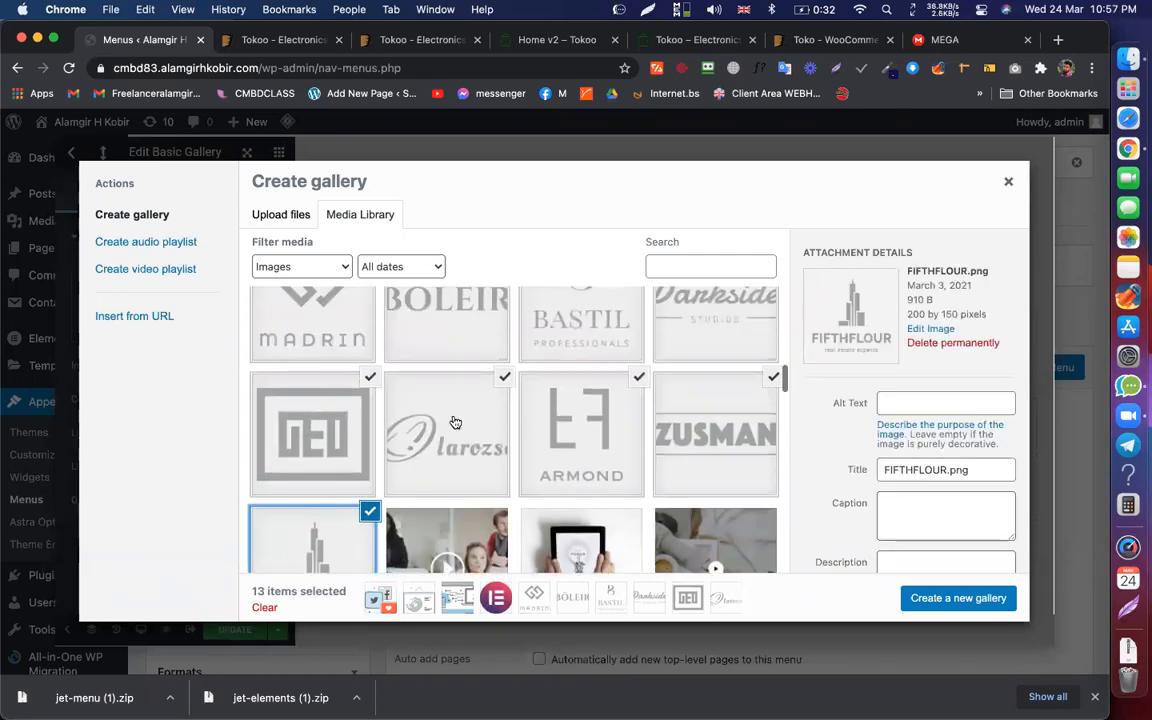
pyautogui.scroll(3, 514, 334)
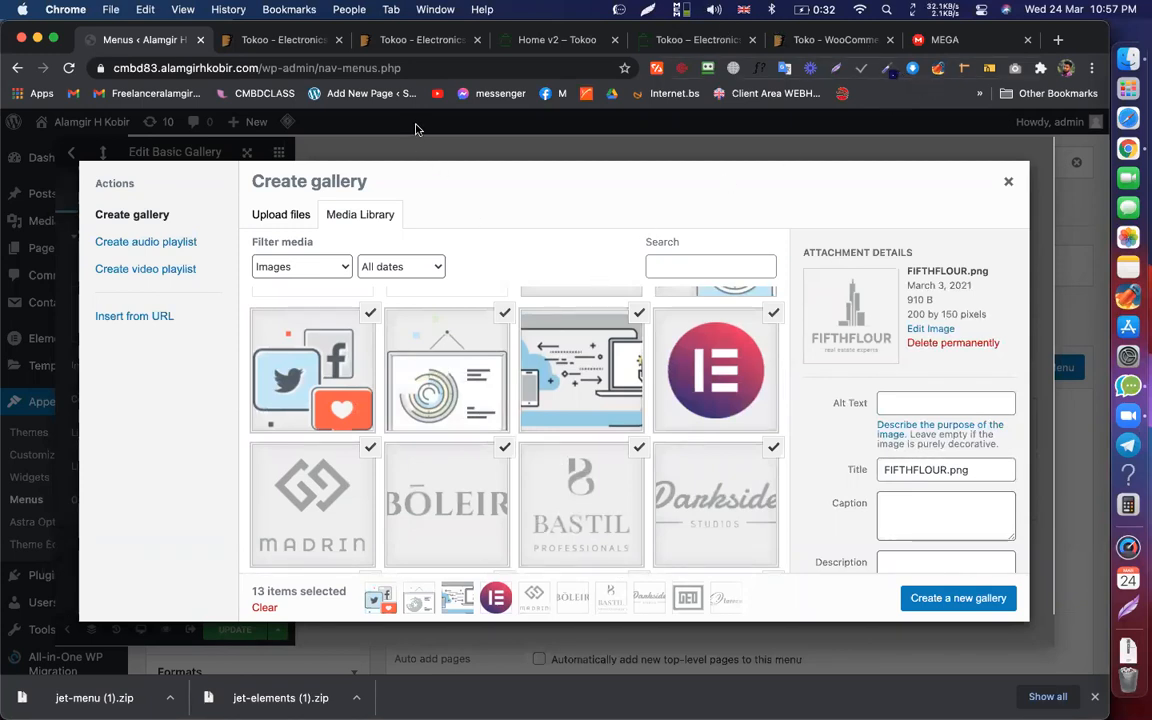
pyautogui.scroll(-8, 505, 438)
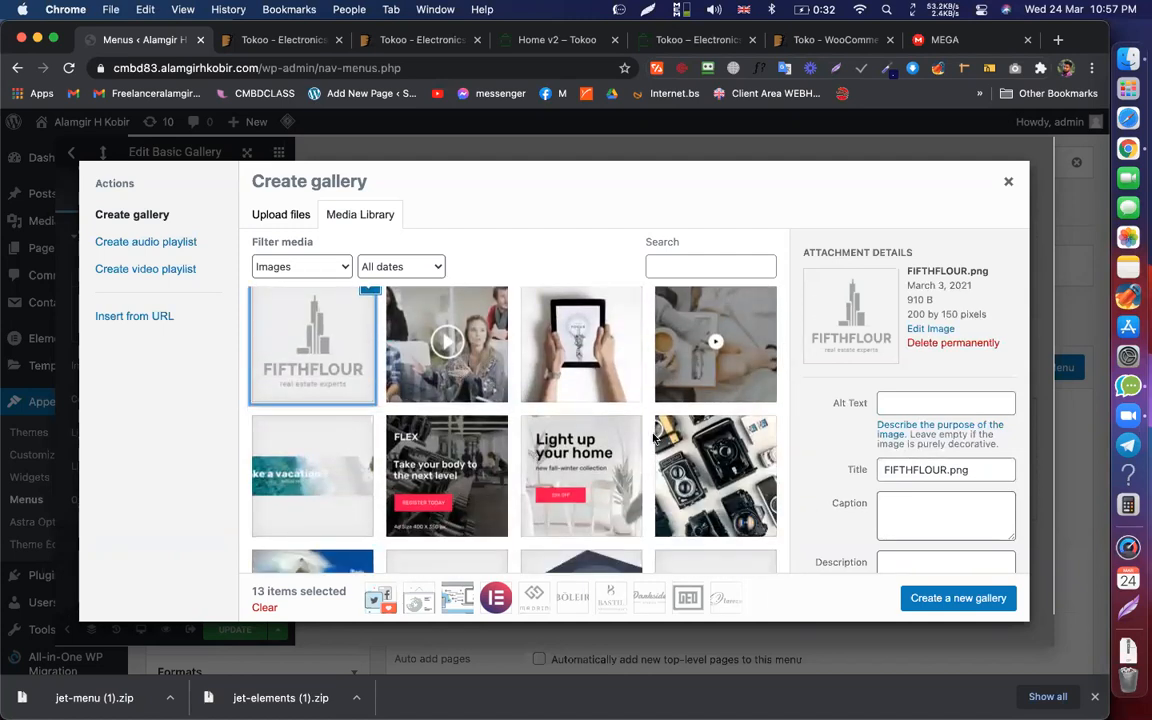
pyautogui.scroll(-1, 450, 500)
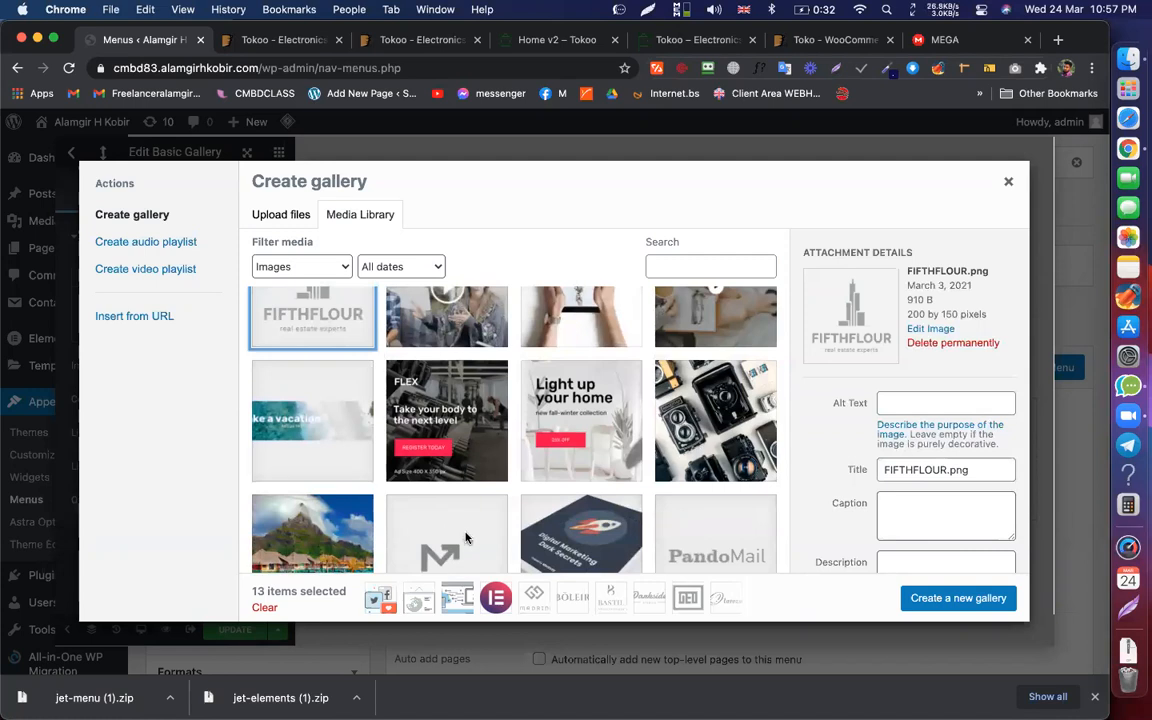
pyautogui.click(465, 538)
pyautogui.scroll(3, 556, 300)
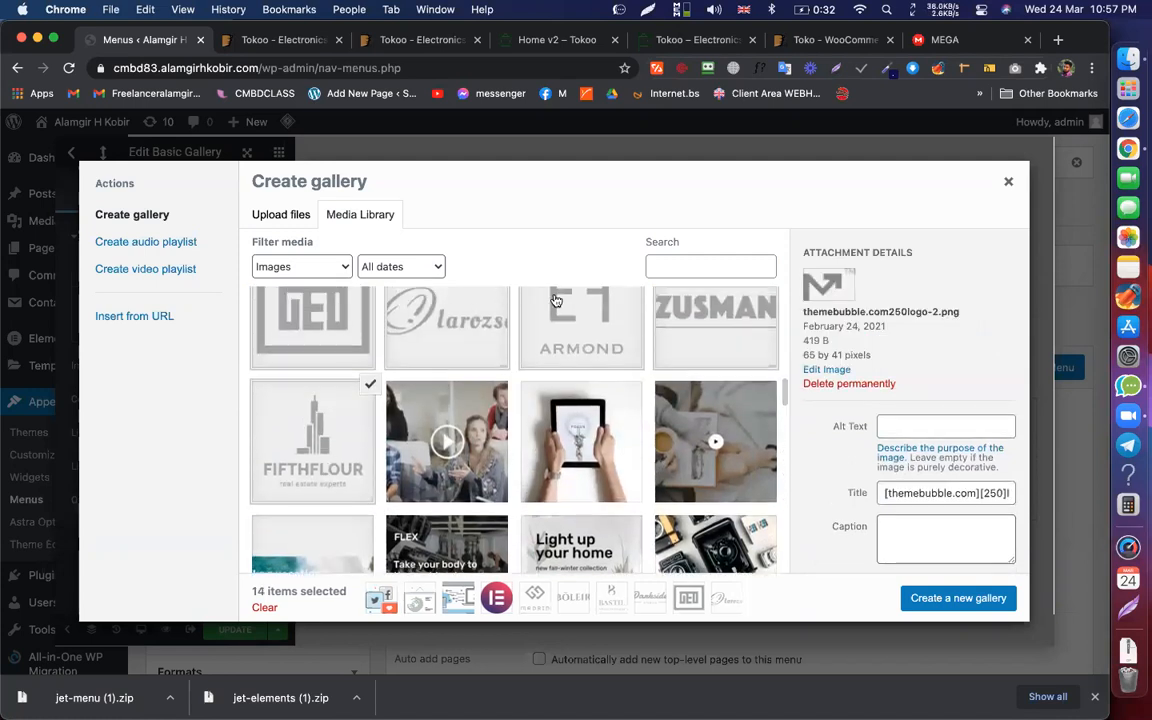
pyautogui.scroll(3, 554, 301)
pyautogui.scroll(-5, 554, 301)
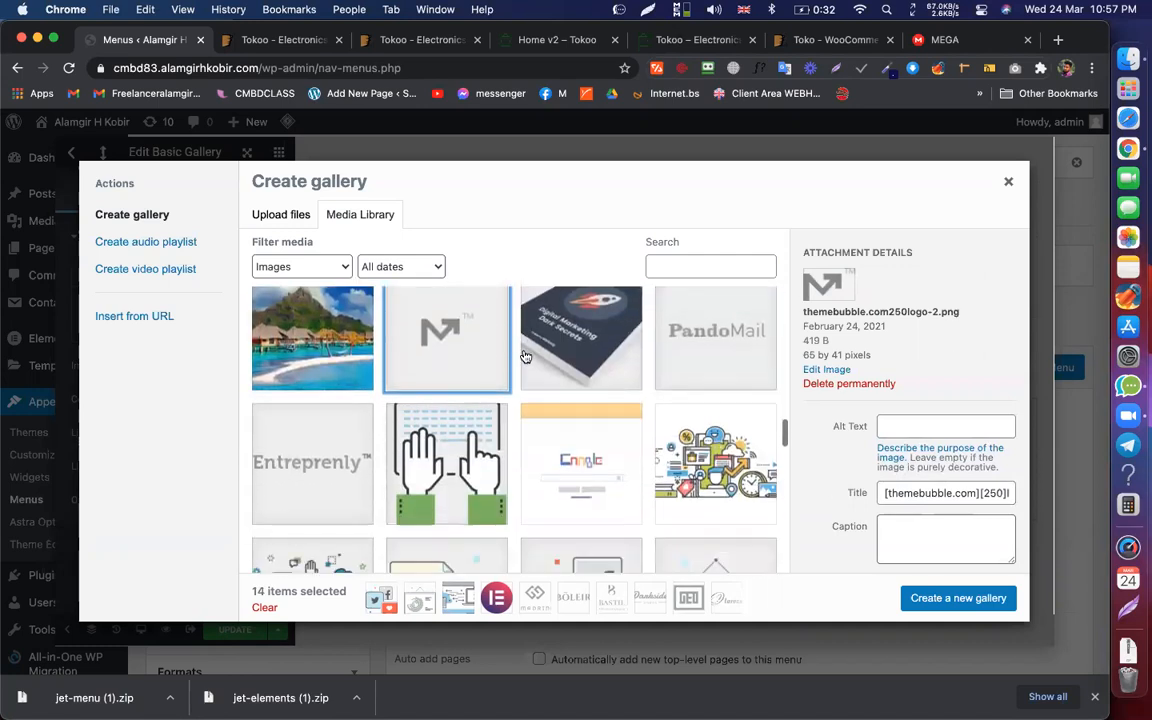
pyautogui.click(313, 473)
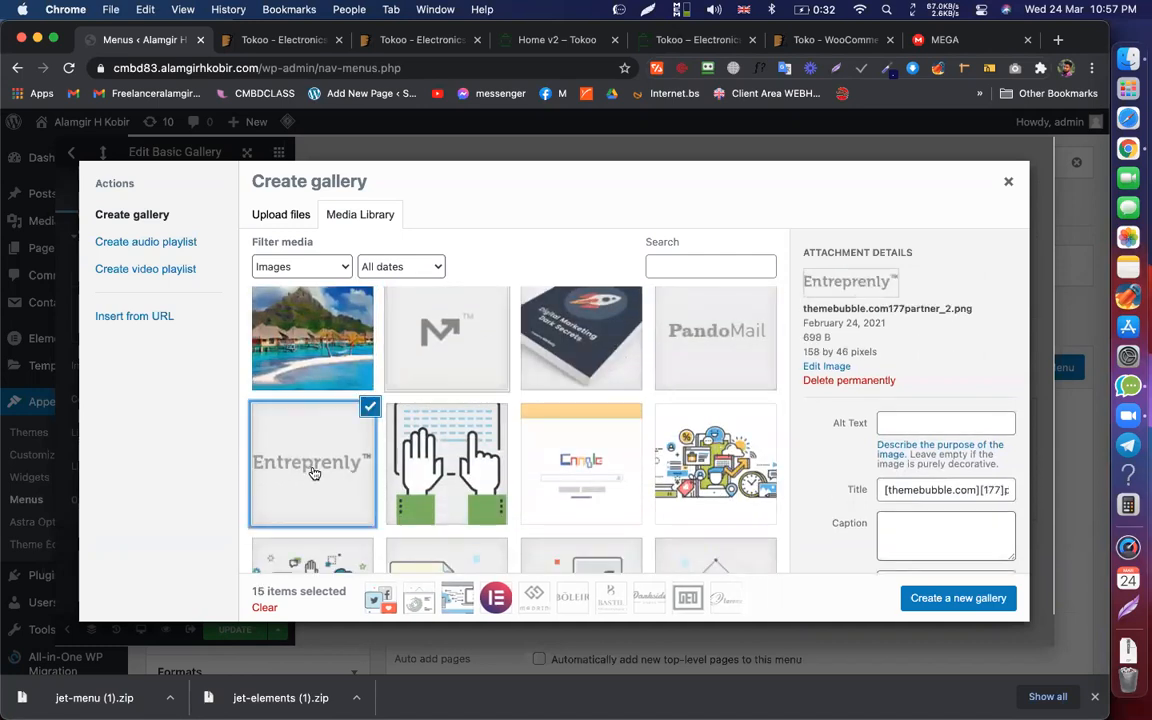
pyautogui.click(942, 598)
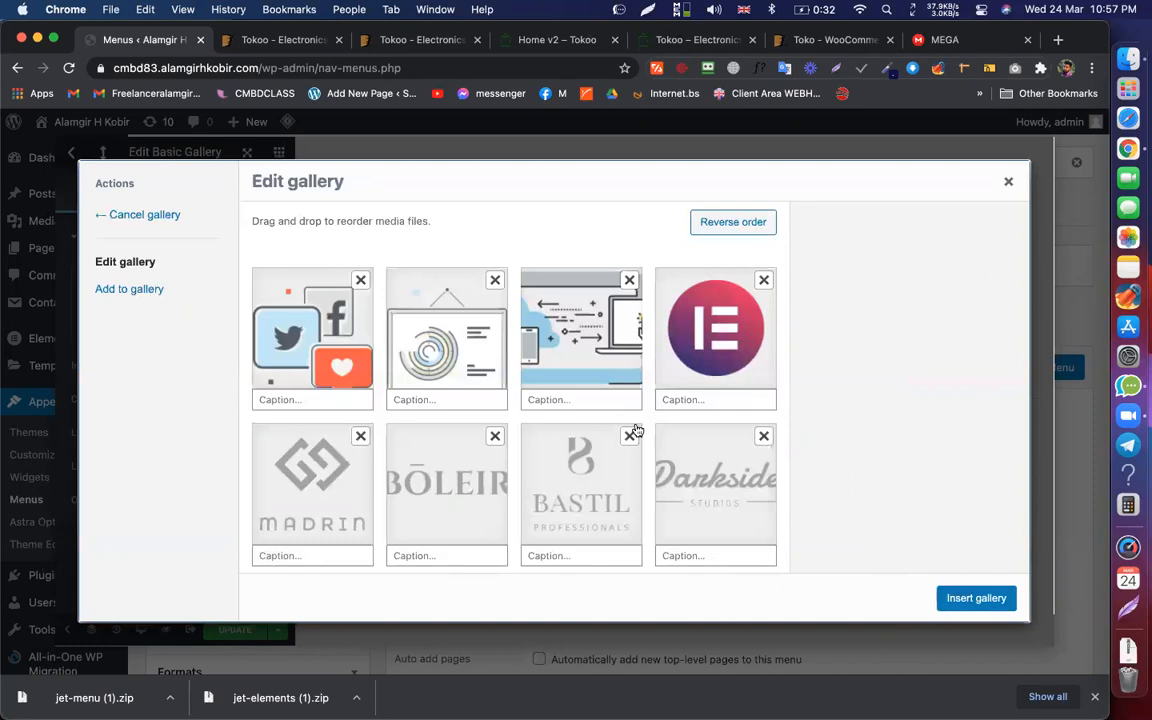
# Step: Insert the 15-logo gallery and set its Columns to 3
pyautogui.click(965, 600)
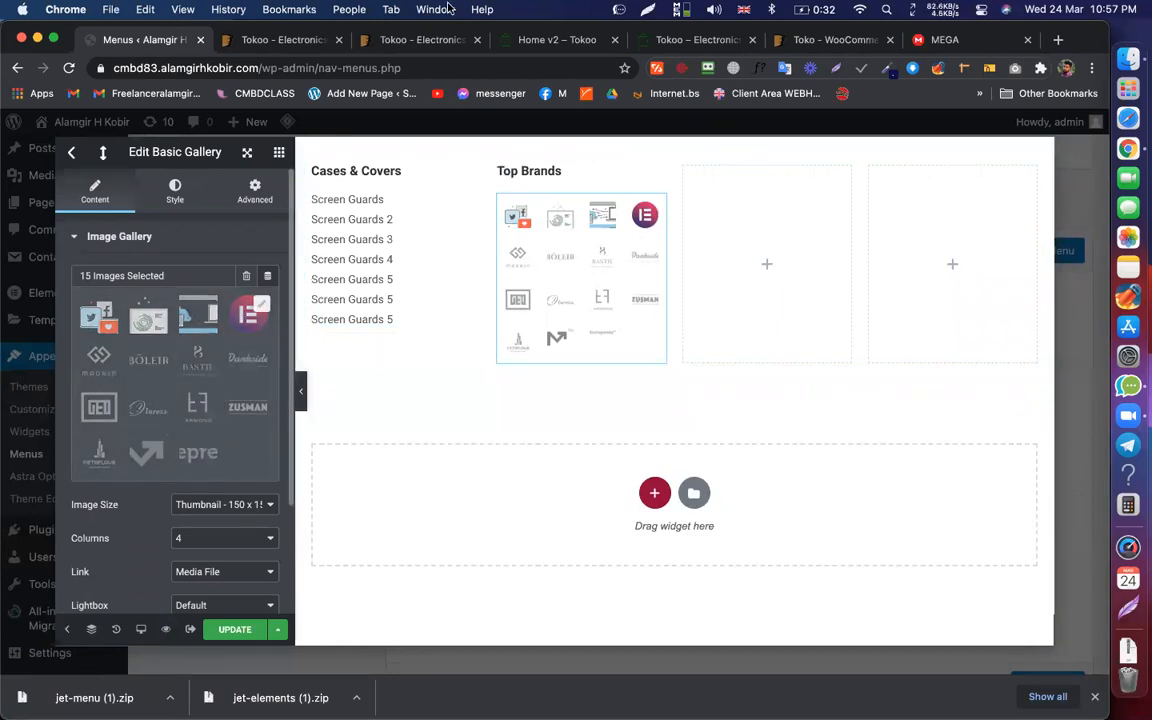
pyautogui.click(530, 40)
pyautogui.moveTo(283, 180)
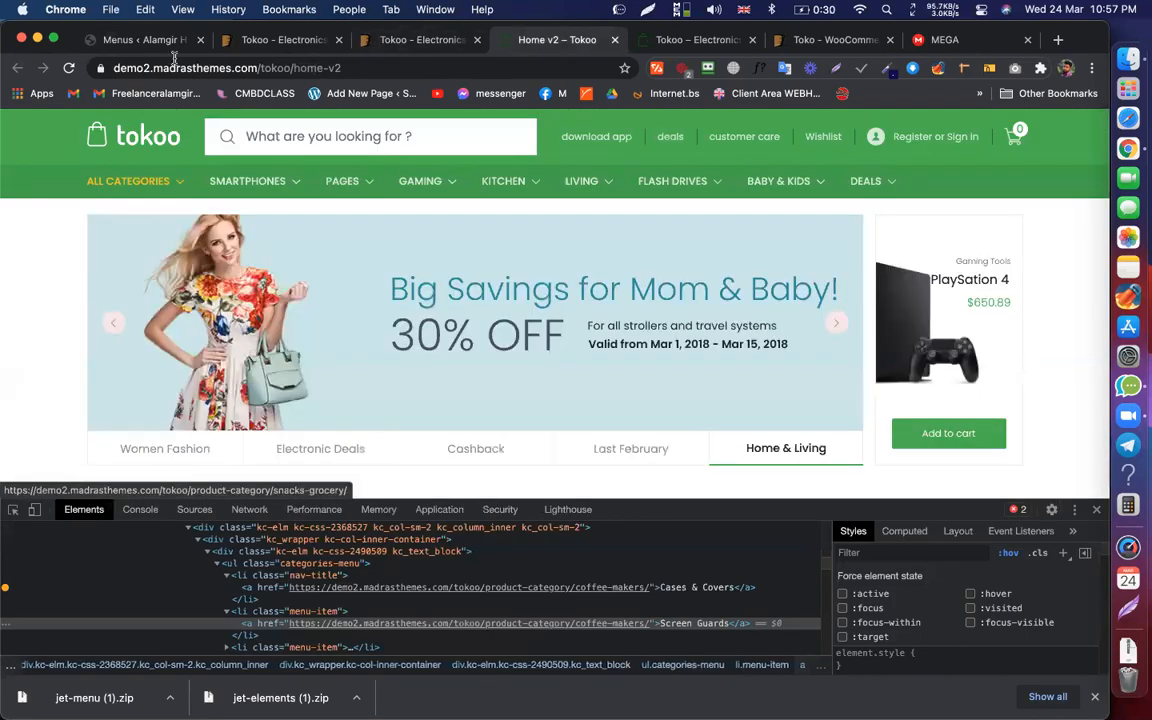
pyautogui.click(150, 41)
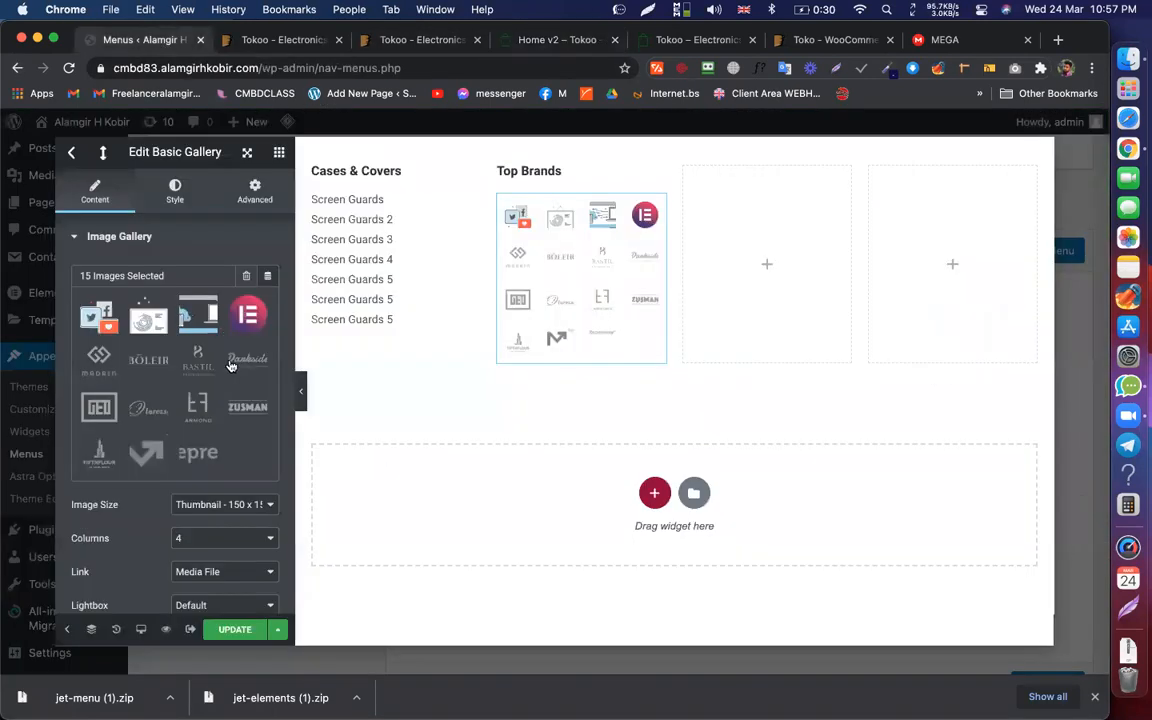
pyautogui.click(230, 538)
pyautogui.click(204, 524)
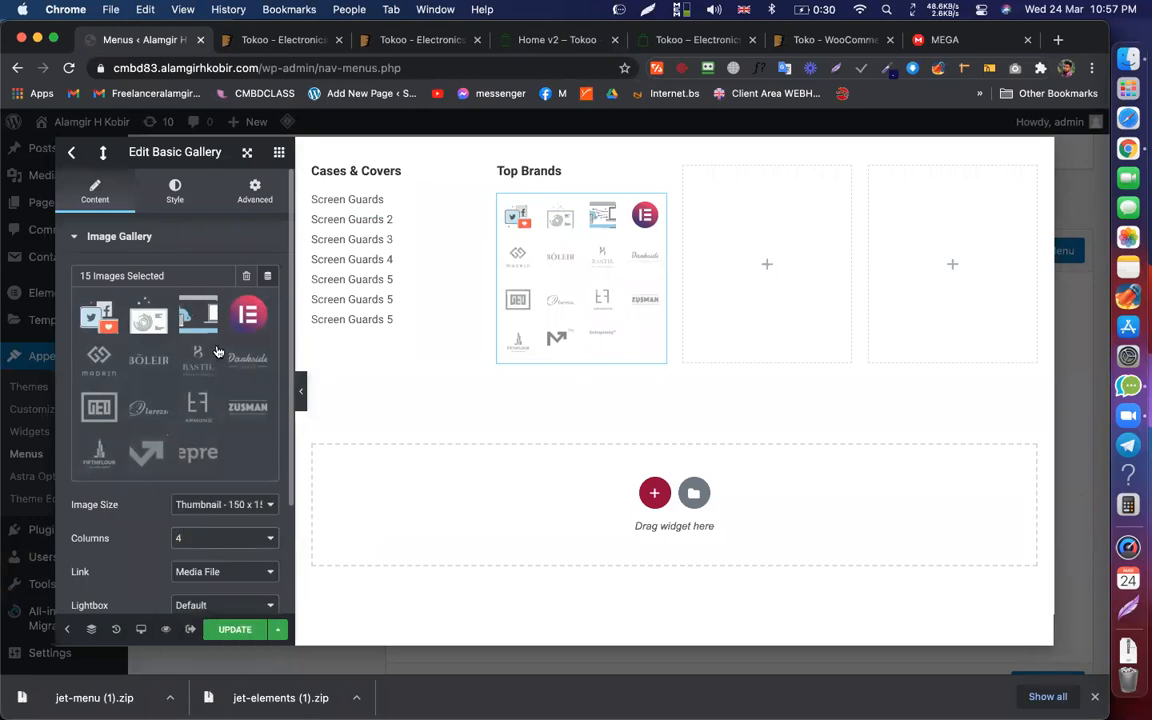
# Step: Remove the Clarozsa, Armond, Zusman, FIFTHFLOUR, M and Entreprenly logos, then insert the 9-logo gallery
pyautogui.click(195, 309)
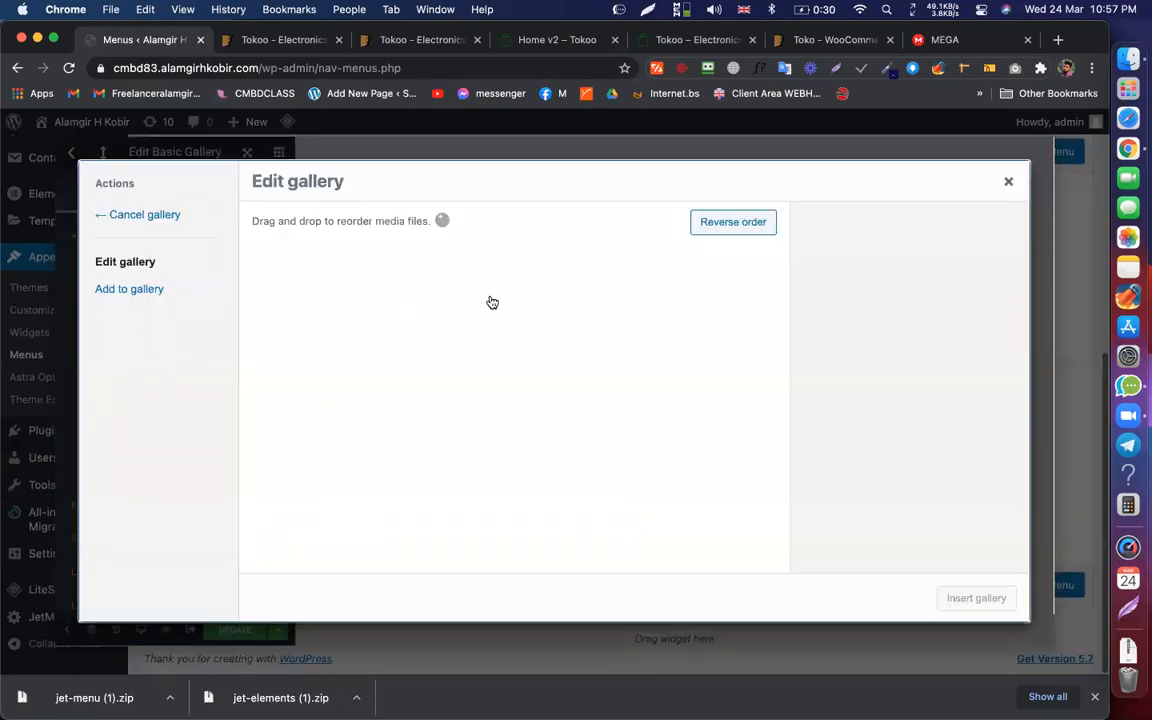
pyautogui.scroll(-2, 686, 345)
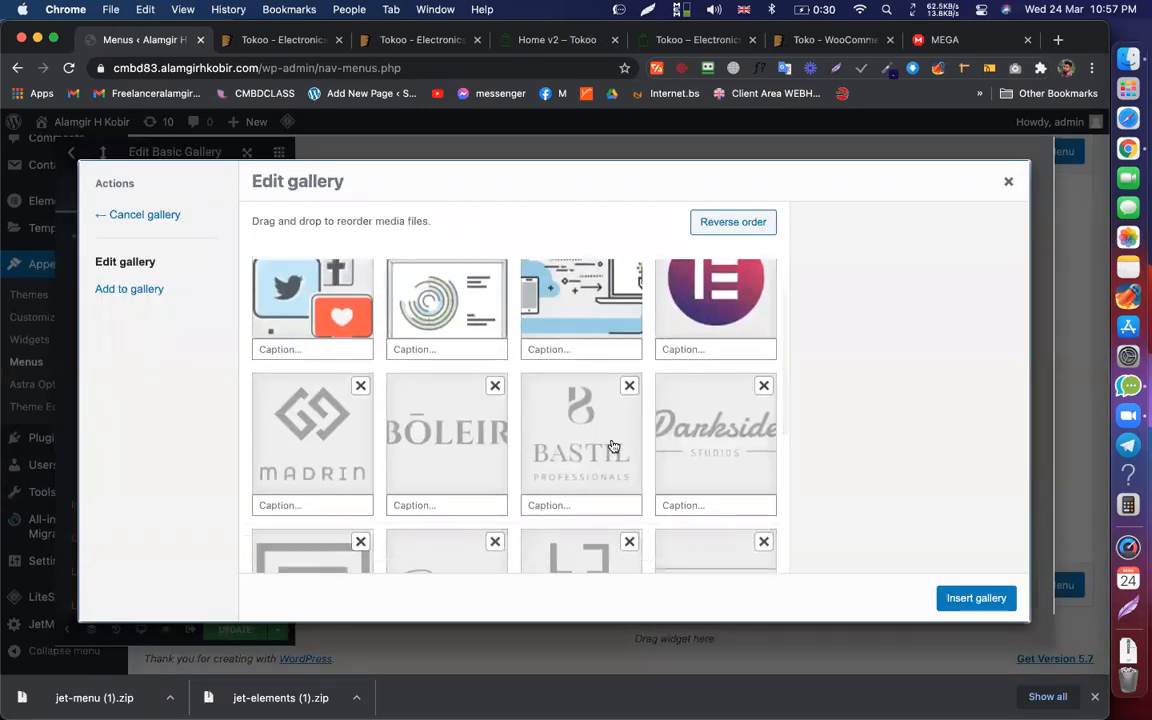
pyautogui.scroll(-3, 447, 442)
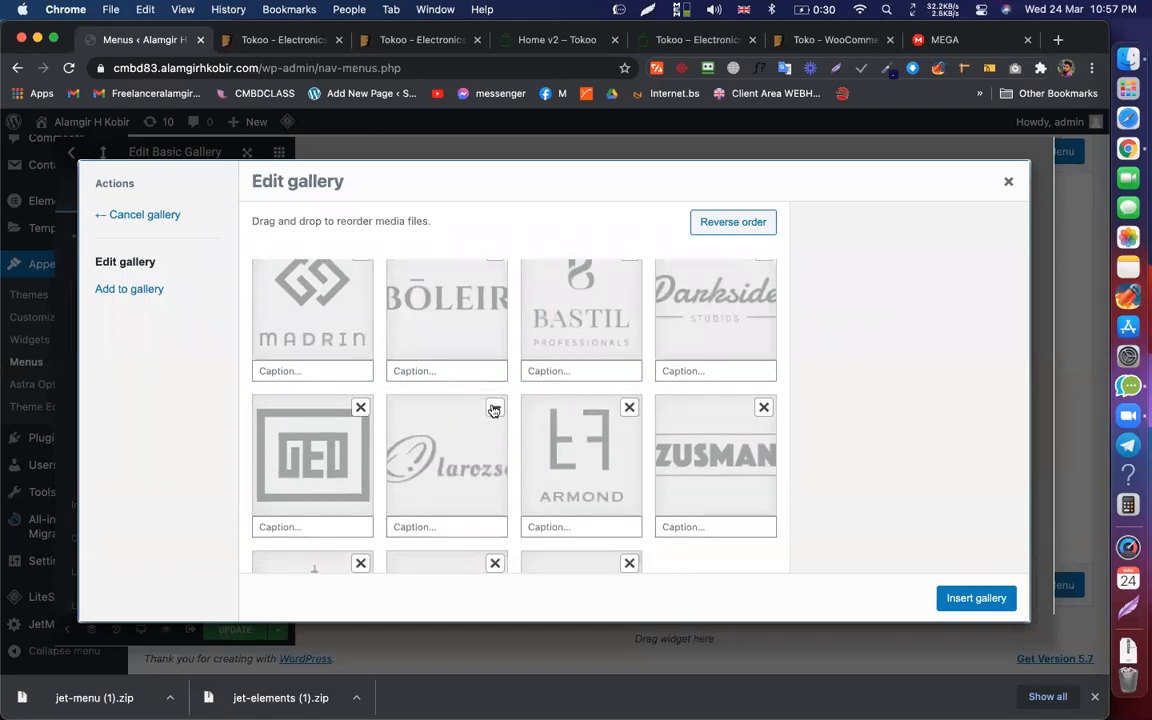
pyautogui.click(494, 410)
pyautogui.click(494, 410)
pyautogui.click(494, 410)
pyautogui.click(494, 409)
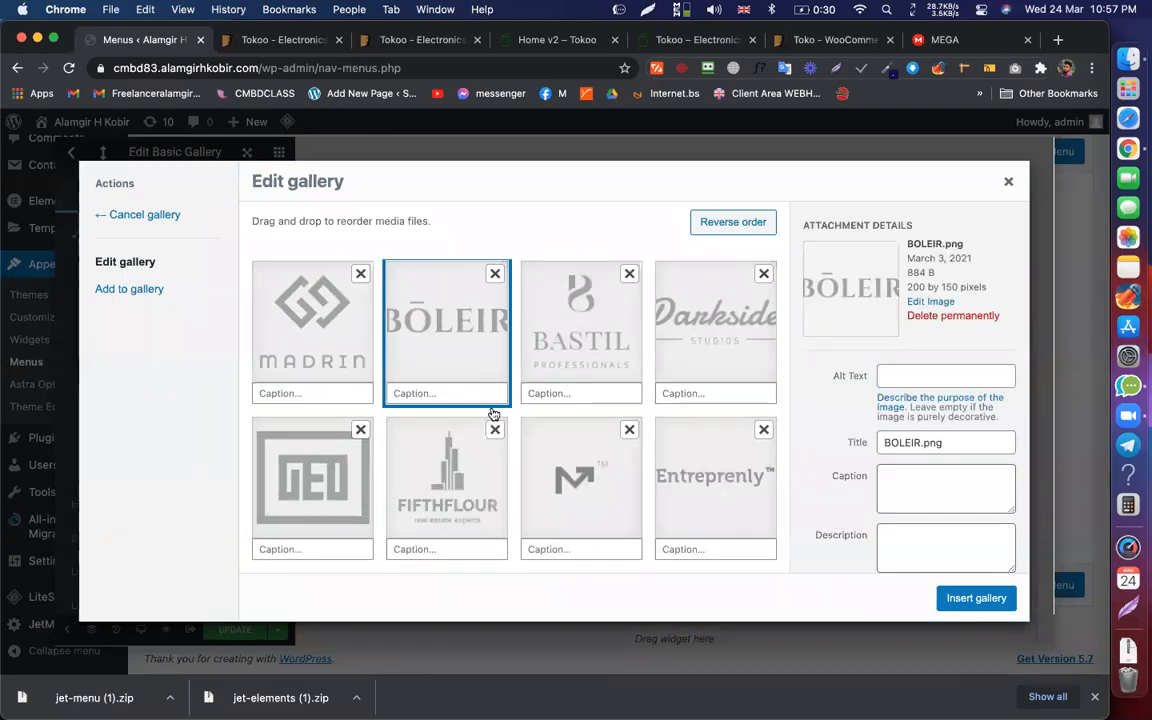
pyautogui.click(494, 429)
pyautogui.click(494, 429)
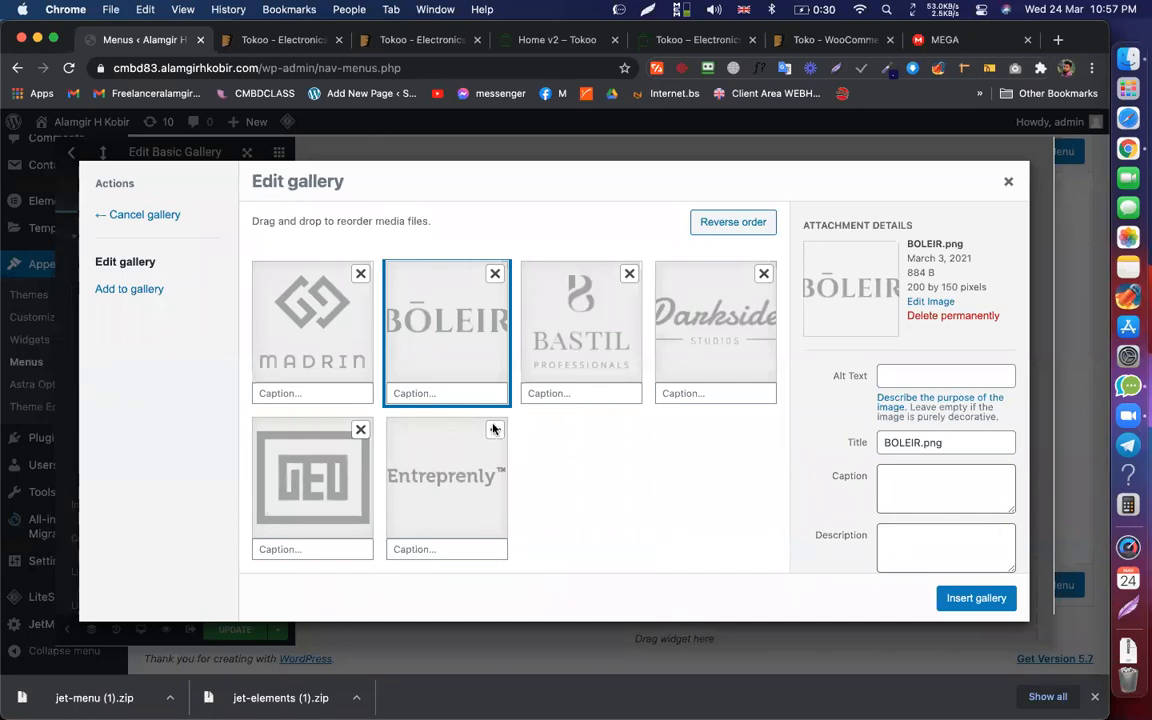
pyautogui.click(494, 429)
pyautogui.click(975, 600)
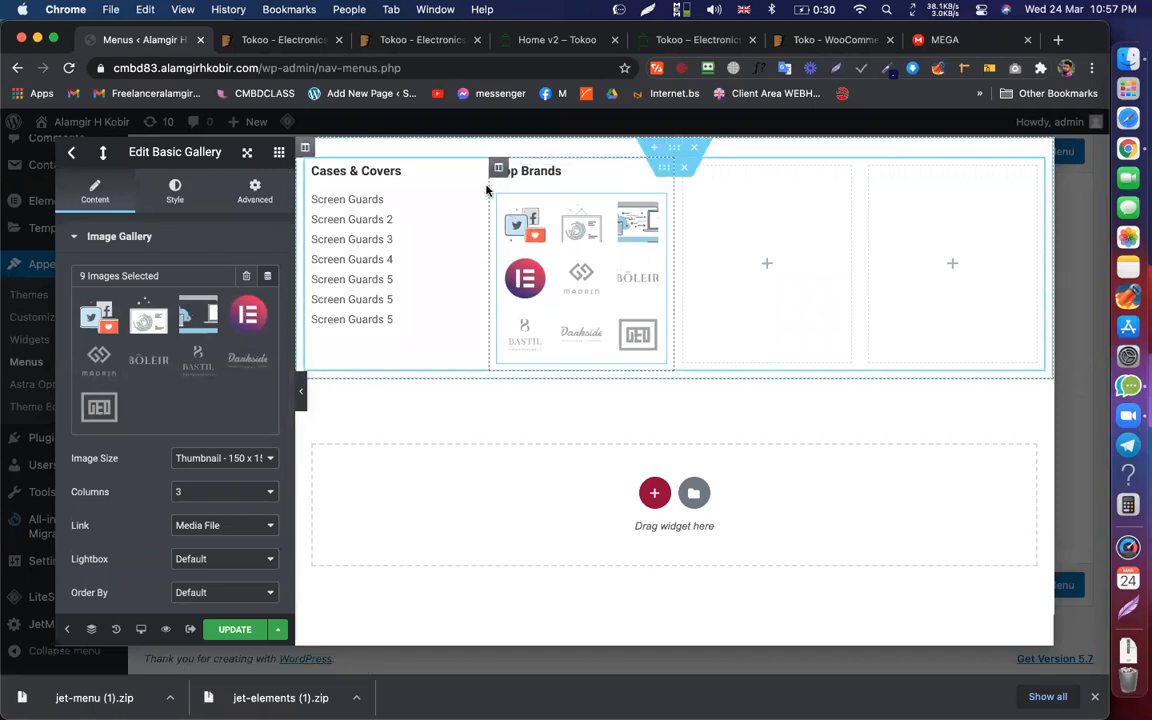
# Step: Set the four column widths to 20%, 30%, 25% and 25%
pyautogui.click(313, 168)
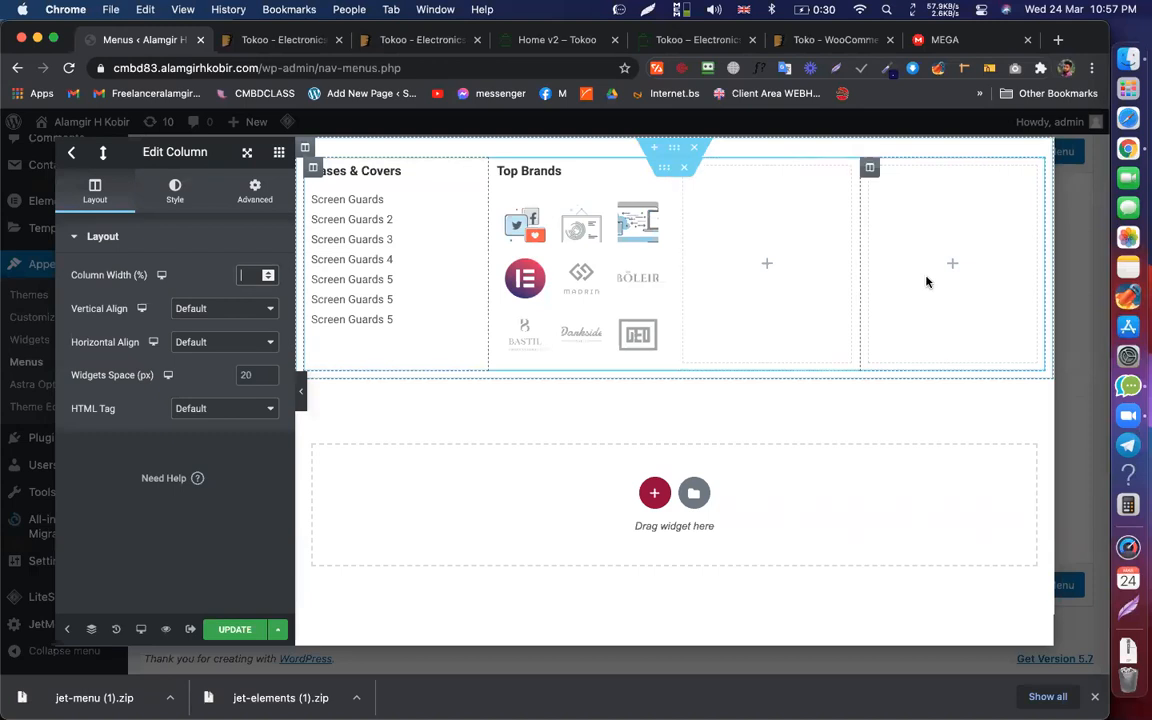
pyautogui.write('20')
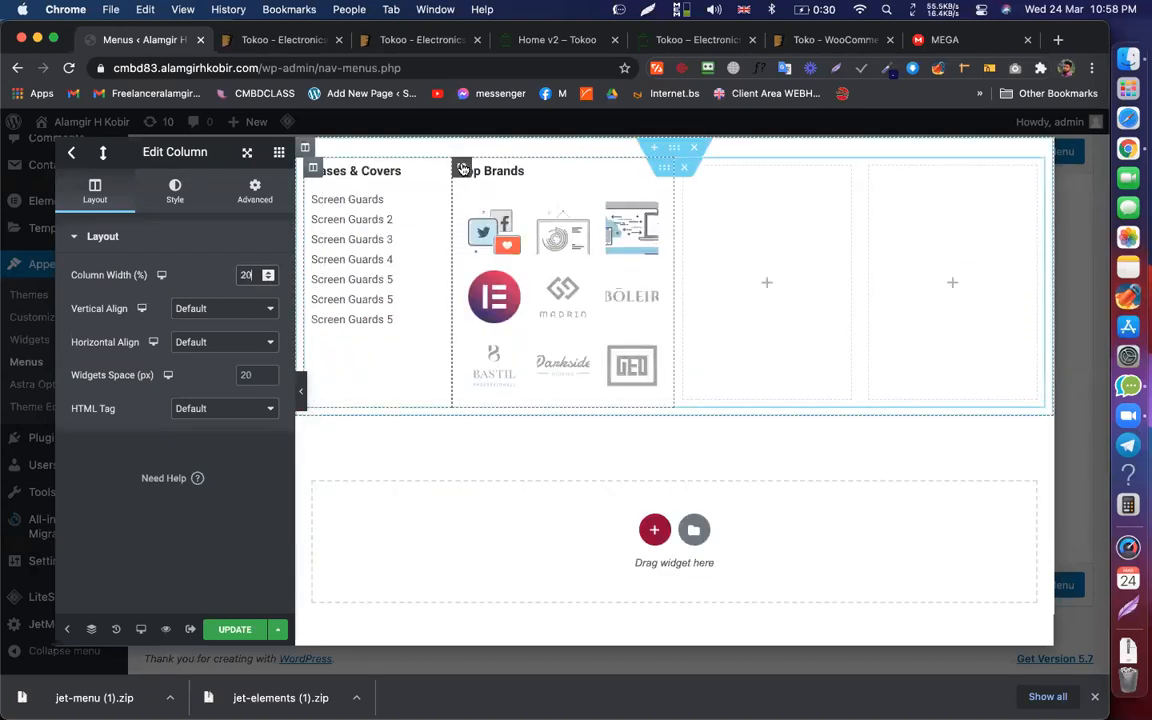
pyautogui.click(462, 168)
pyautogui.doubleClick(245, 275)
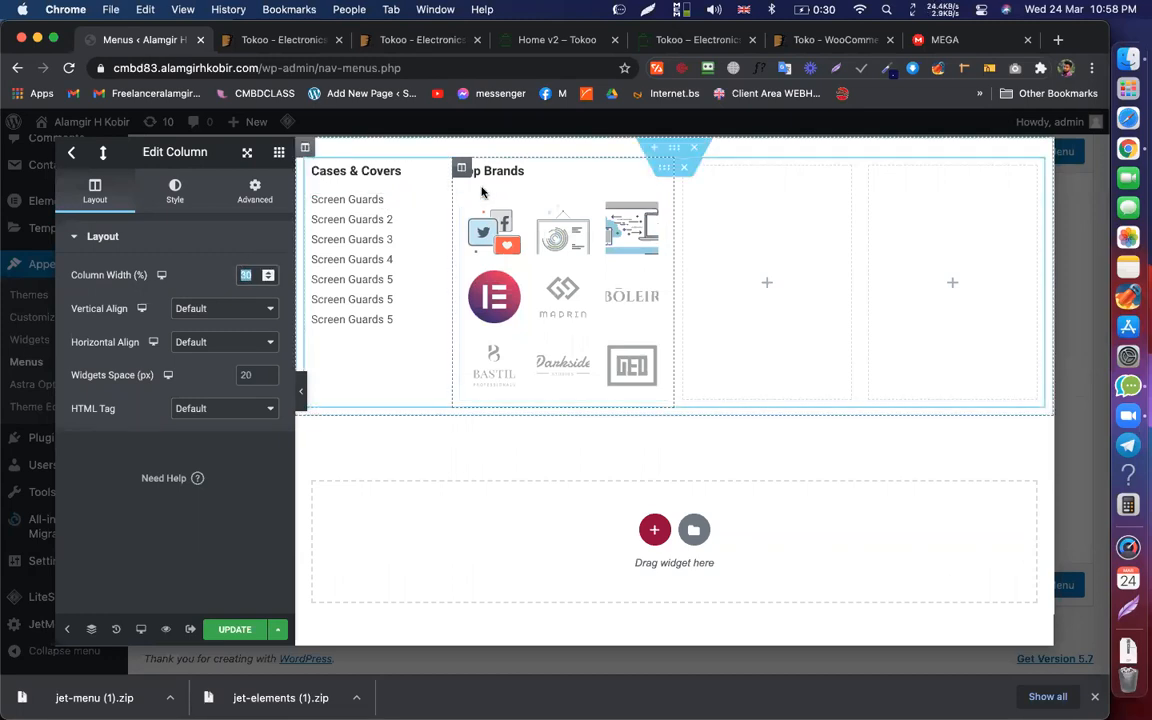
pyautogui.click(684, 171)
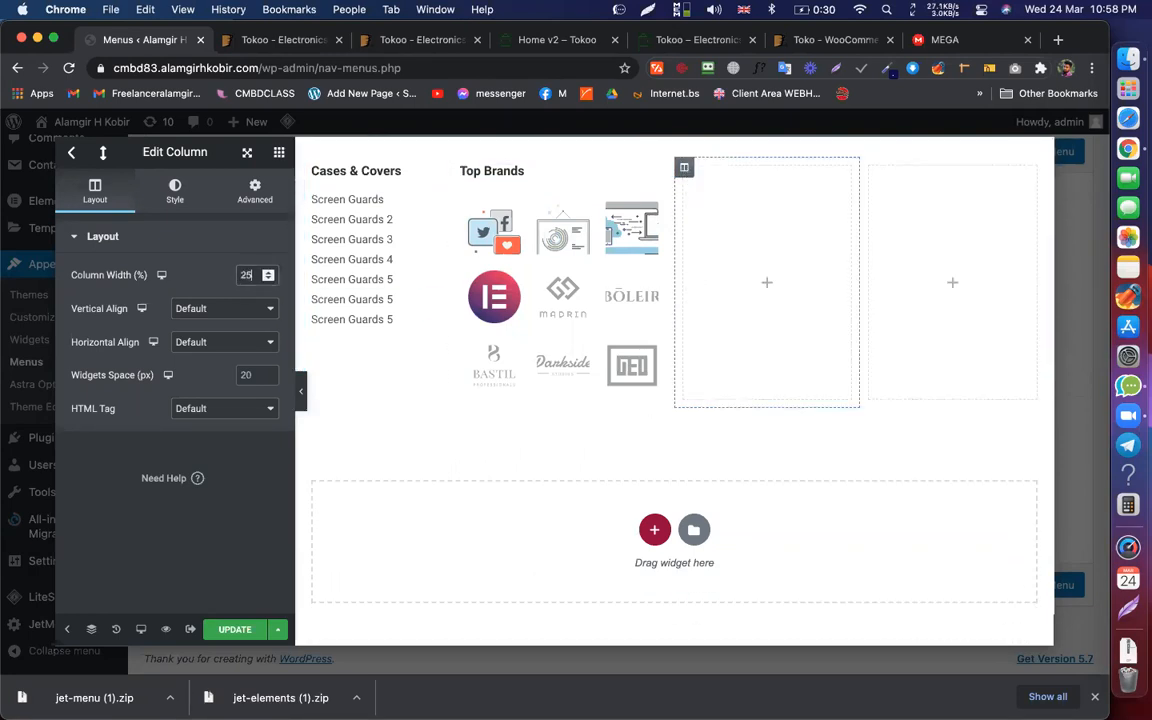
pyautogui.click(870, 169)
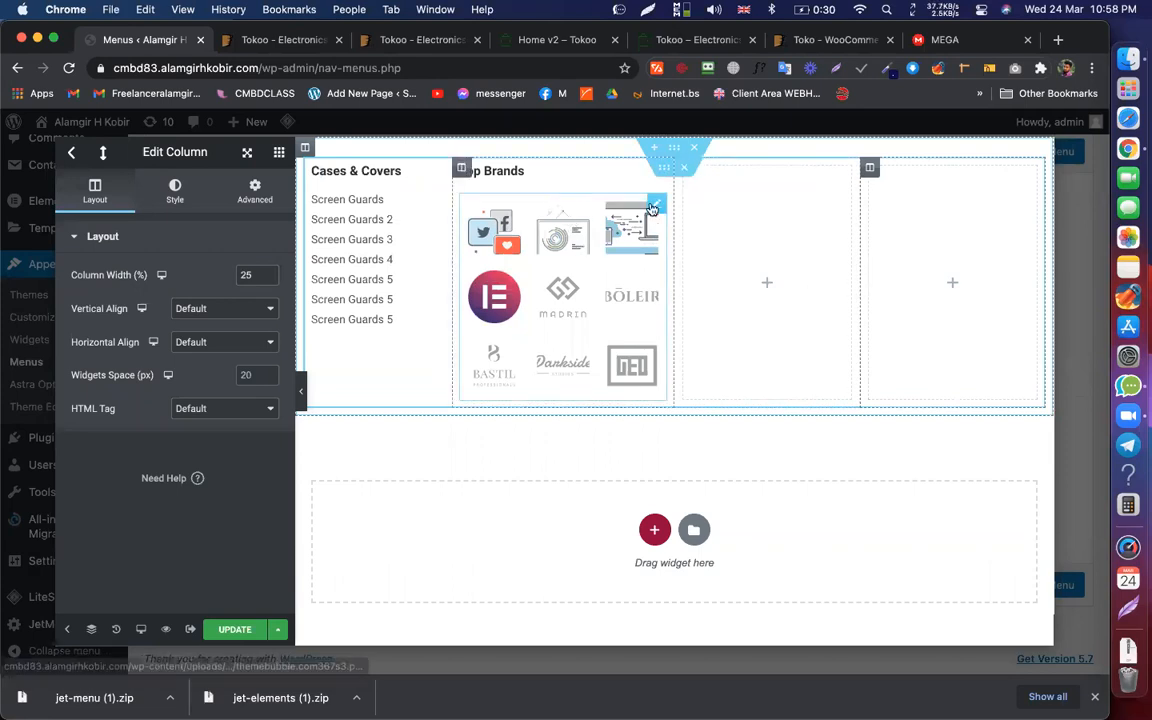
# Step: Set the brand logo gallery's spacing to Custom 18 in its Style settings
pyautogui.click(569, 249)
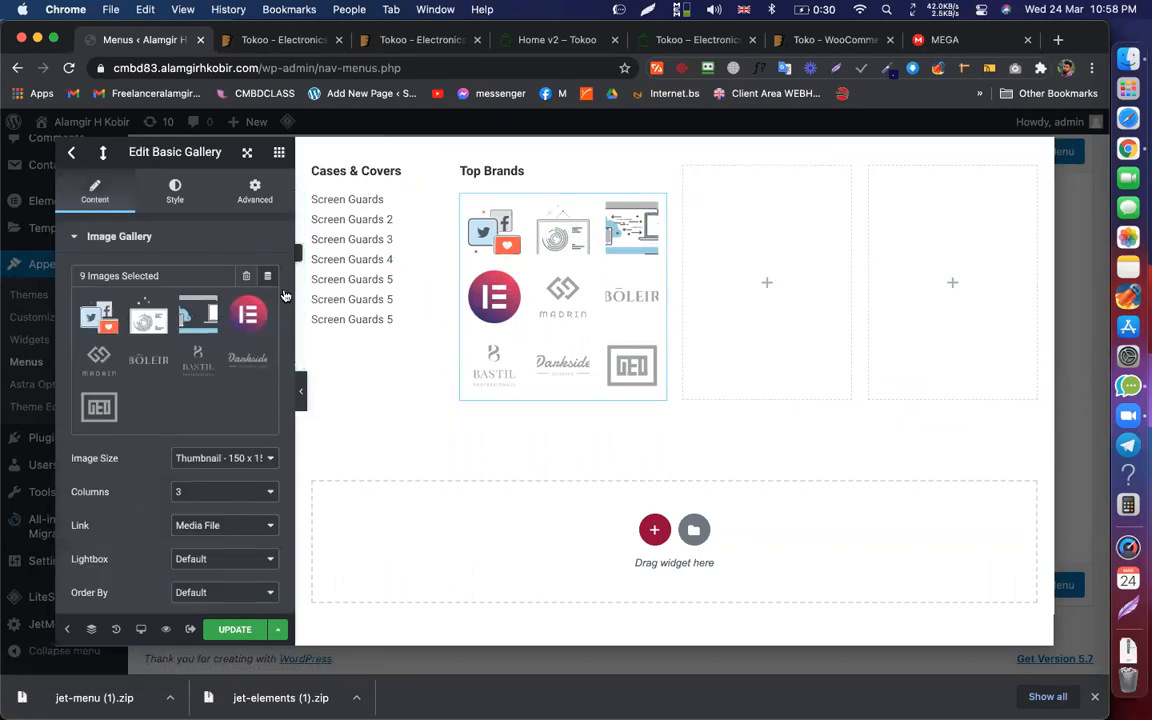
pyautogui.click(175, 191)
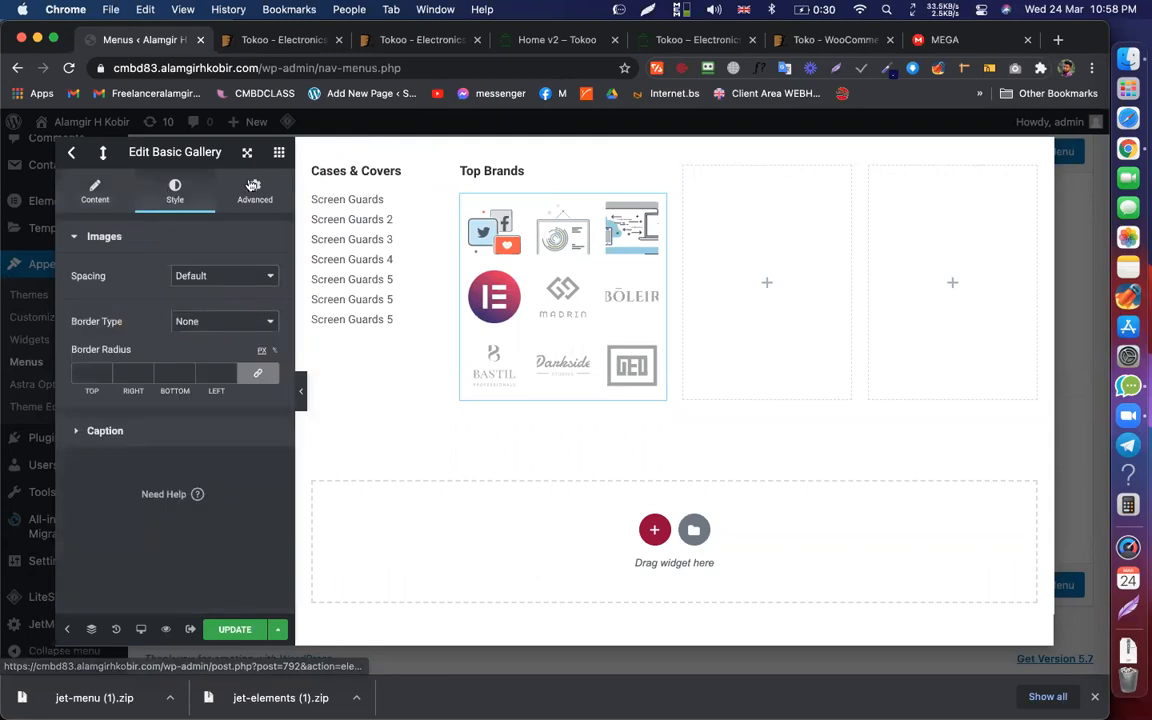
pyautogui.click(255, 191)
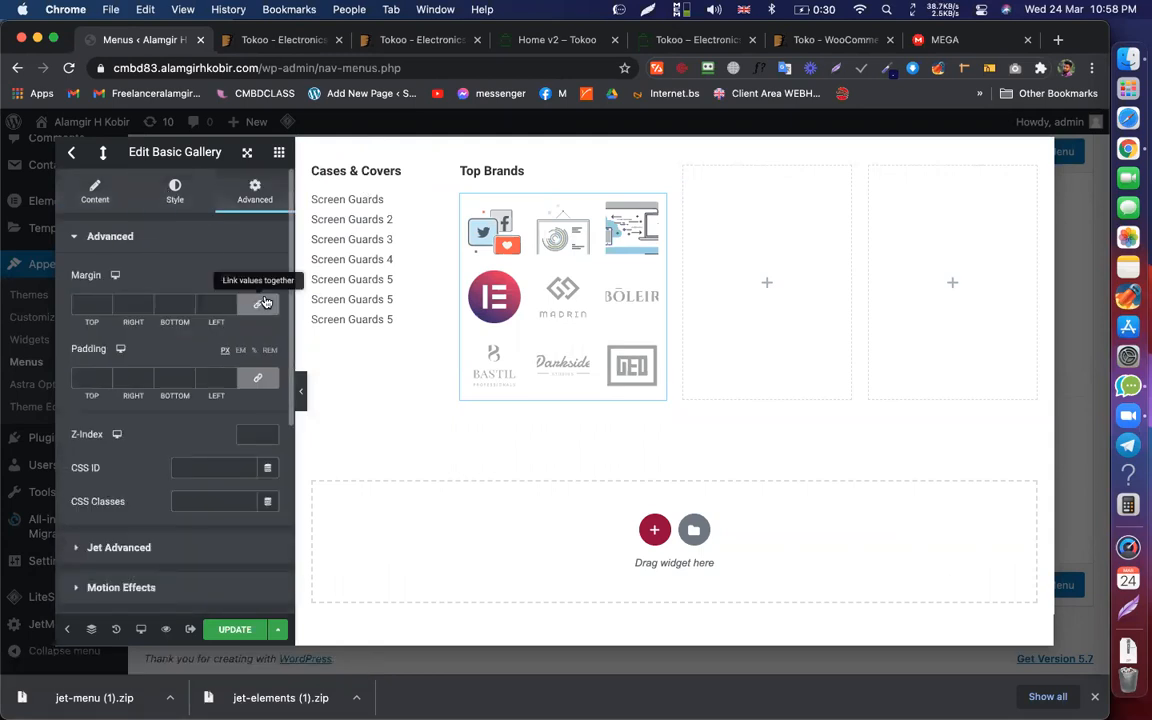
pyautogui.click(95, 191)
pyautogui.scroll(-3, 150, 420)
pyautogui.scroll(5, 150, 420)
pyautogui.click(176, 194)
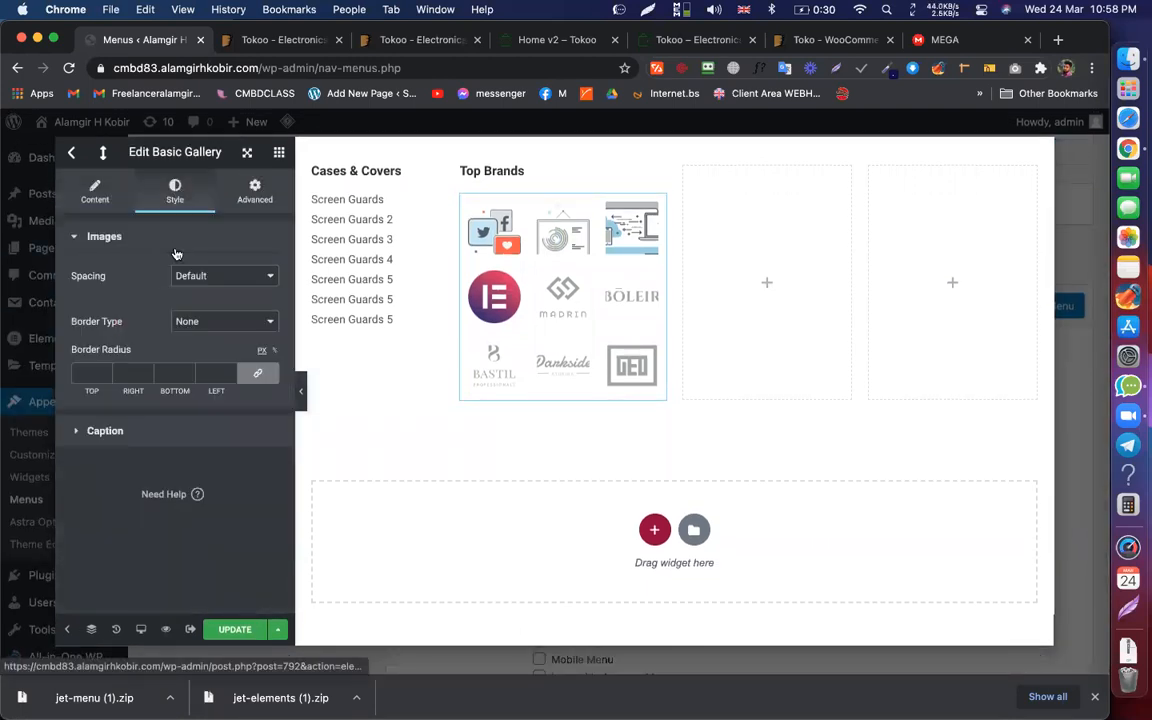
pyautogui.click(227, 279)
pyautogui.click(219, 294)
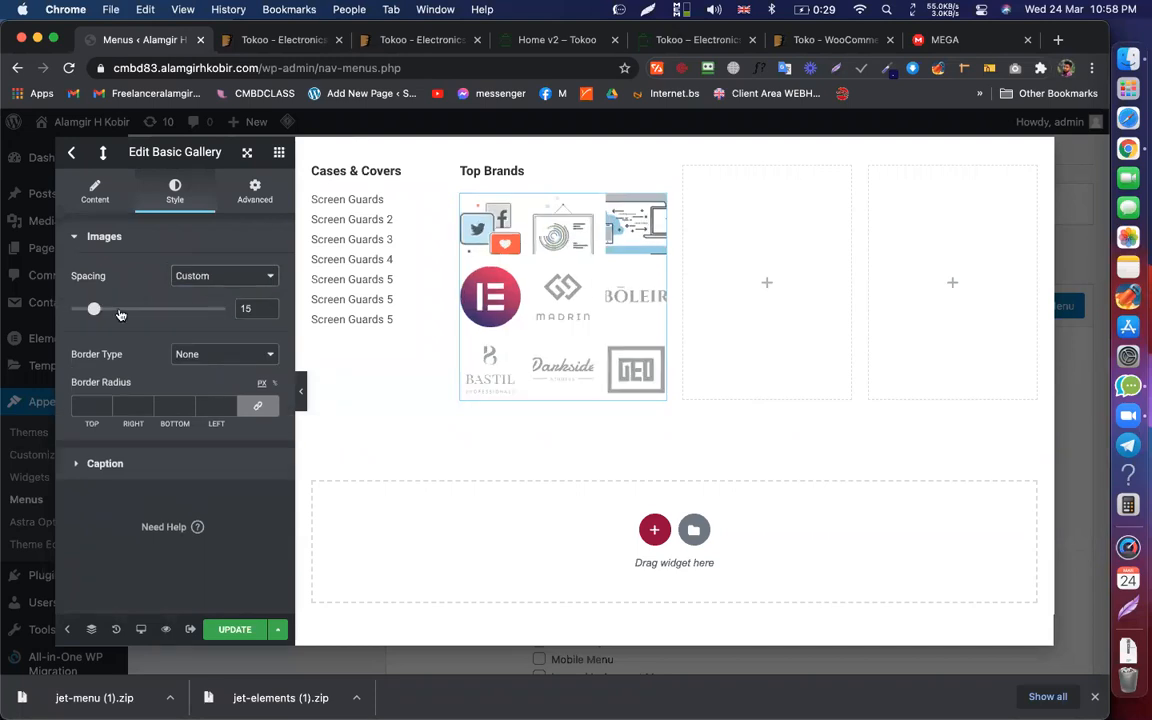
pyautogui.moveTo(93, 311); pyautogui.dragTo(98, 312)
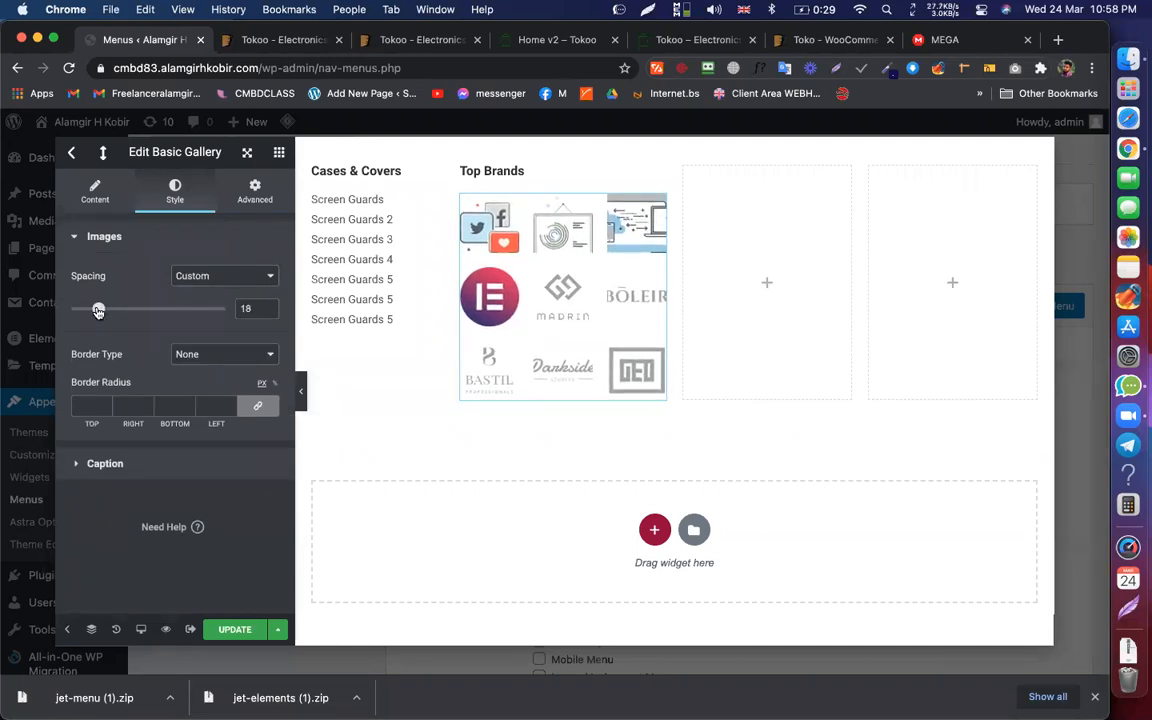
# Step: Give each logo a solid 1 px #676767 grey border and collapse the editor panel
pyautogui.click(211, 355)
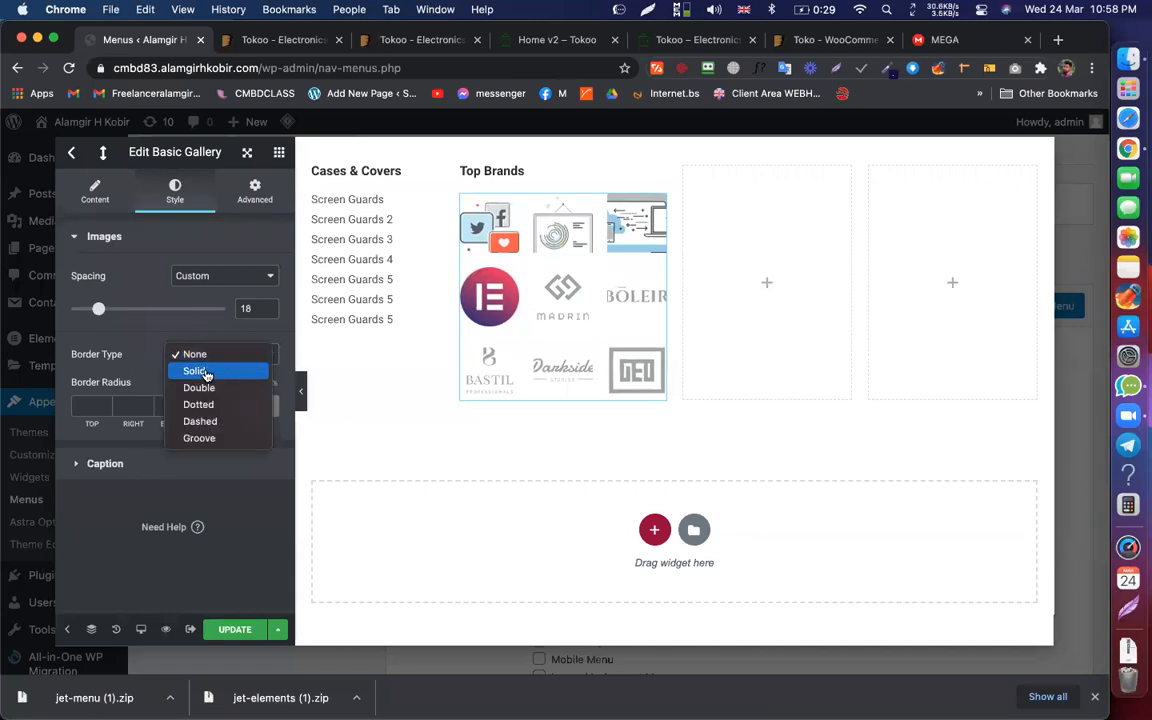
pyautogui.click(207, 372)
pyautogui.click(229, 414)
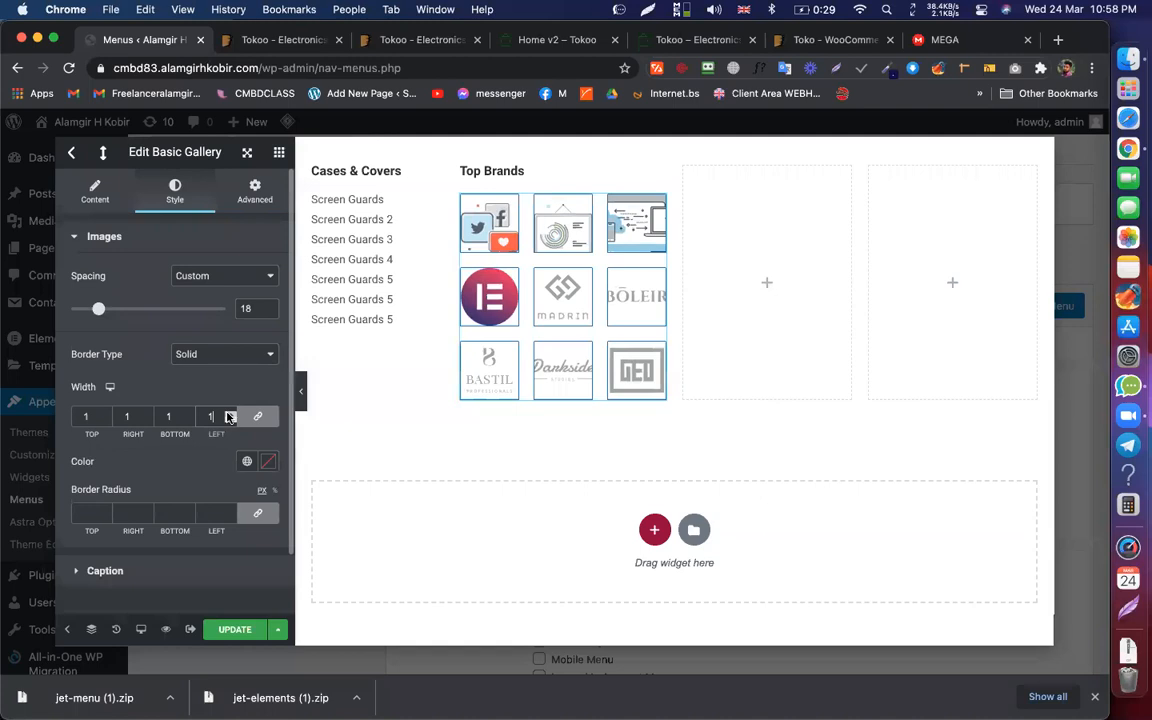
pyautogui.click(268, 461)
pyautogui.moveTo(93, 330); pyautogui.dragTo(83, 320)
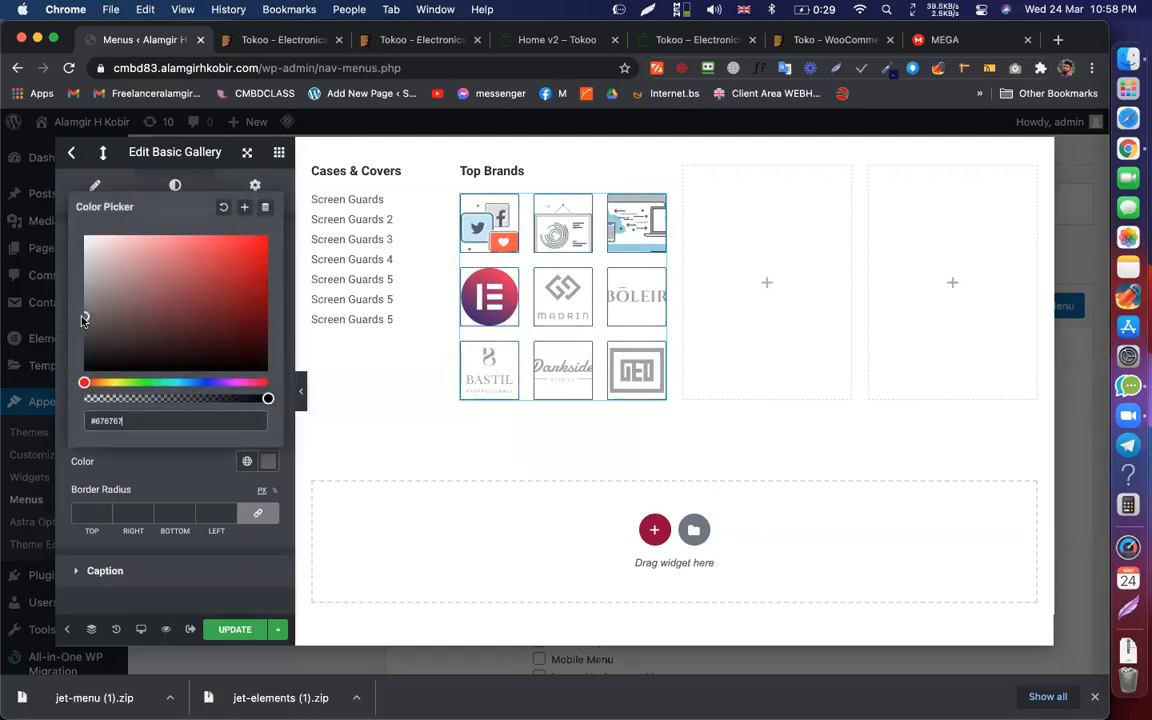
pyautogui.click(143, 485)
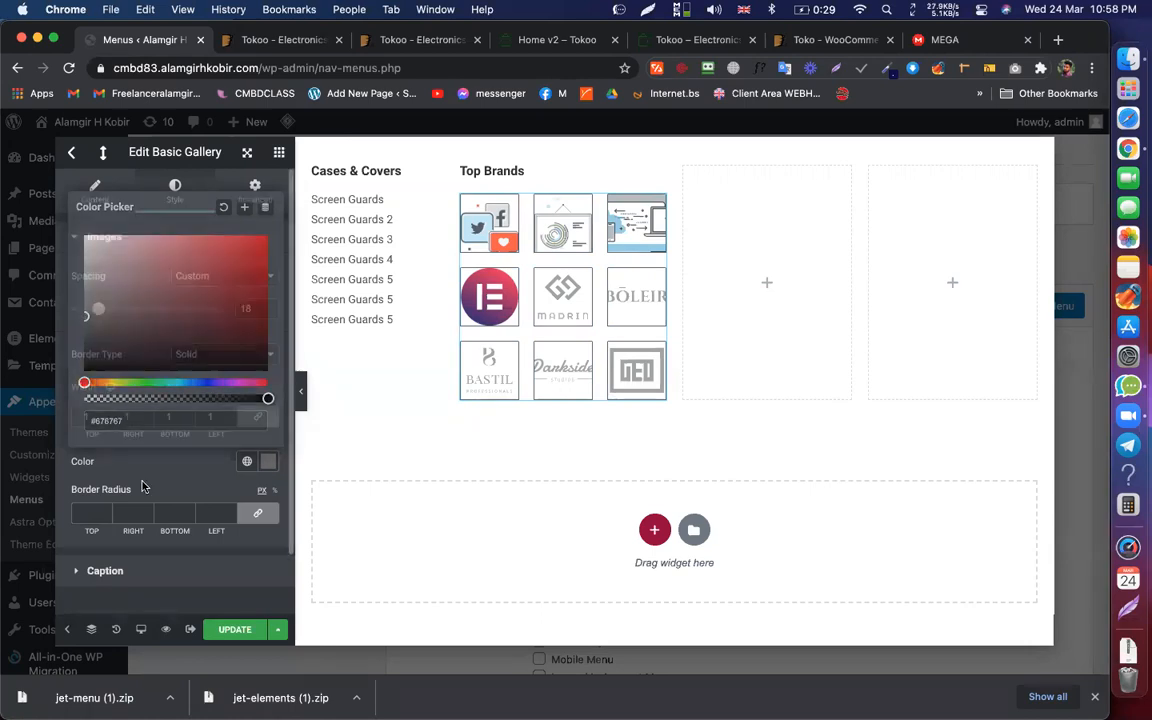
pyautogui.click(301, 391)
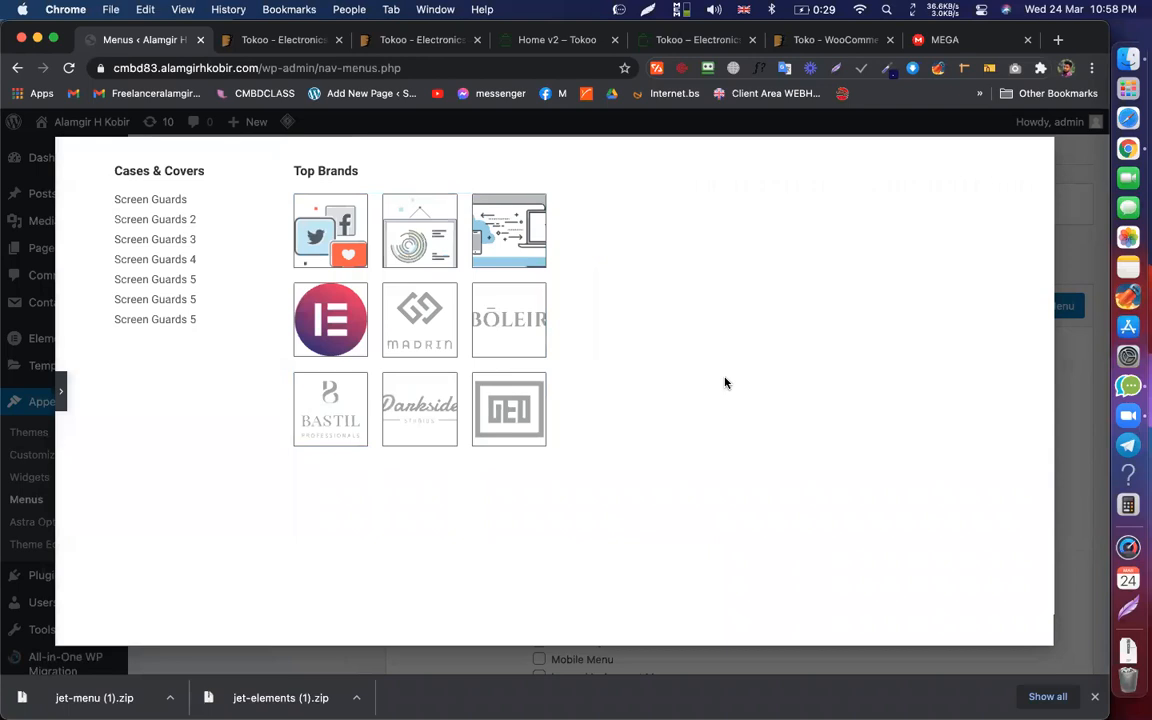
# Step: Restore the editor panel and reselect the brand logo gallery, checking the reference mega menu
pyautogui.click(60, 389)
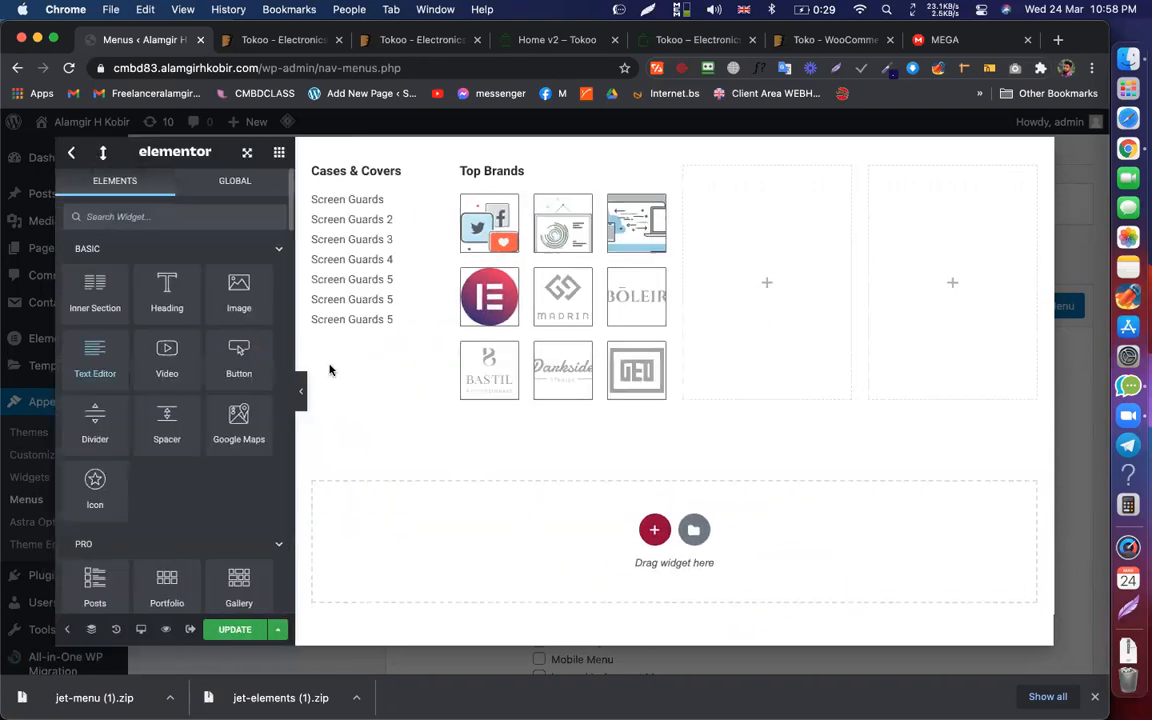
pyautogui.click(620, 248)
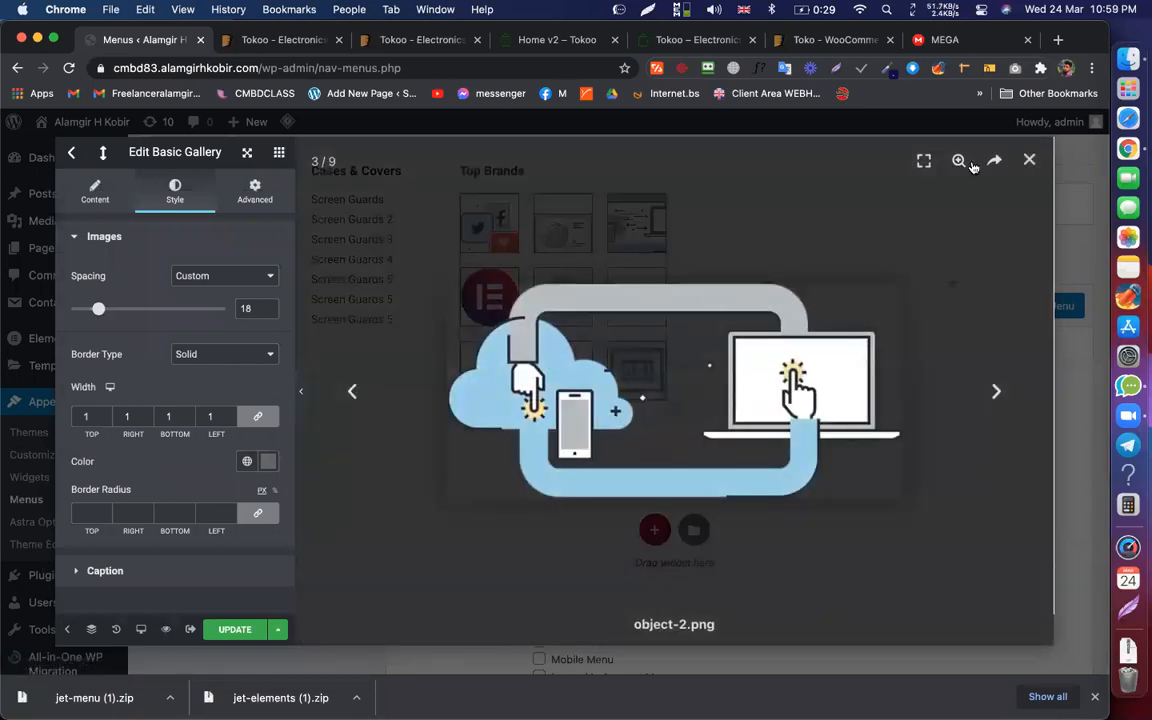
pyautogui.click(1030, 163)
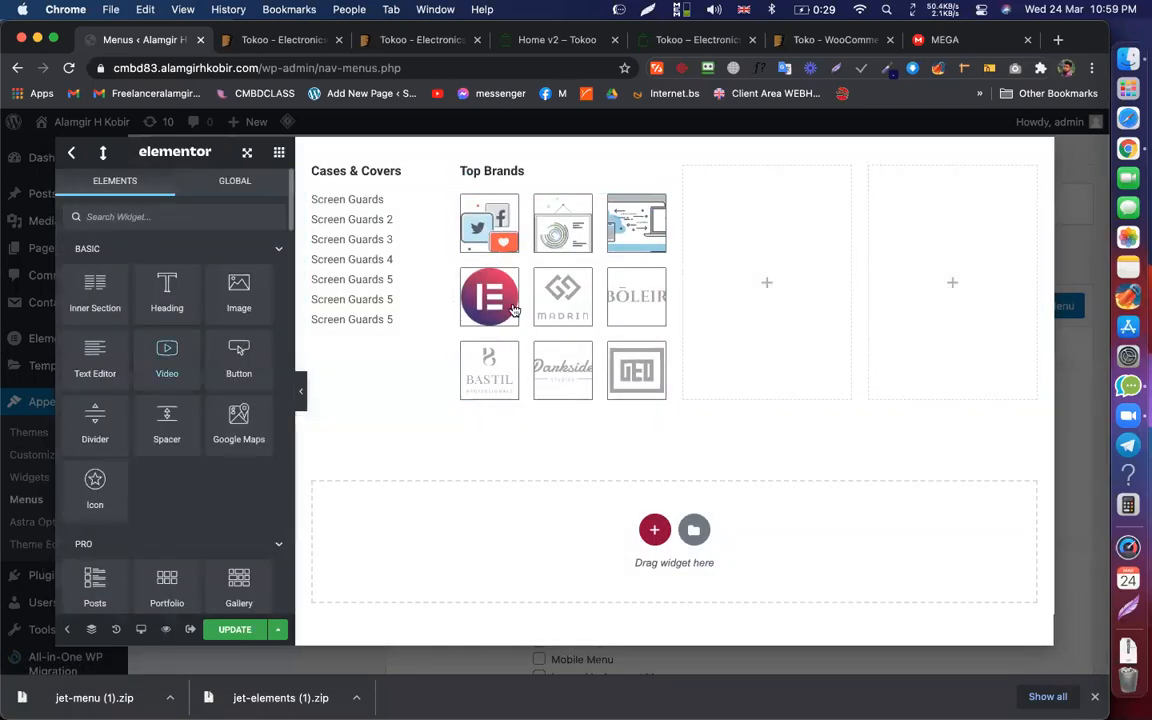
pyautogui.click(659, 205)
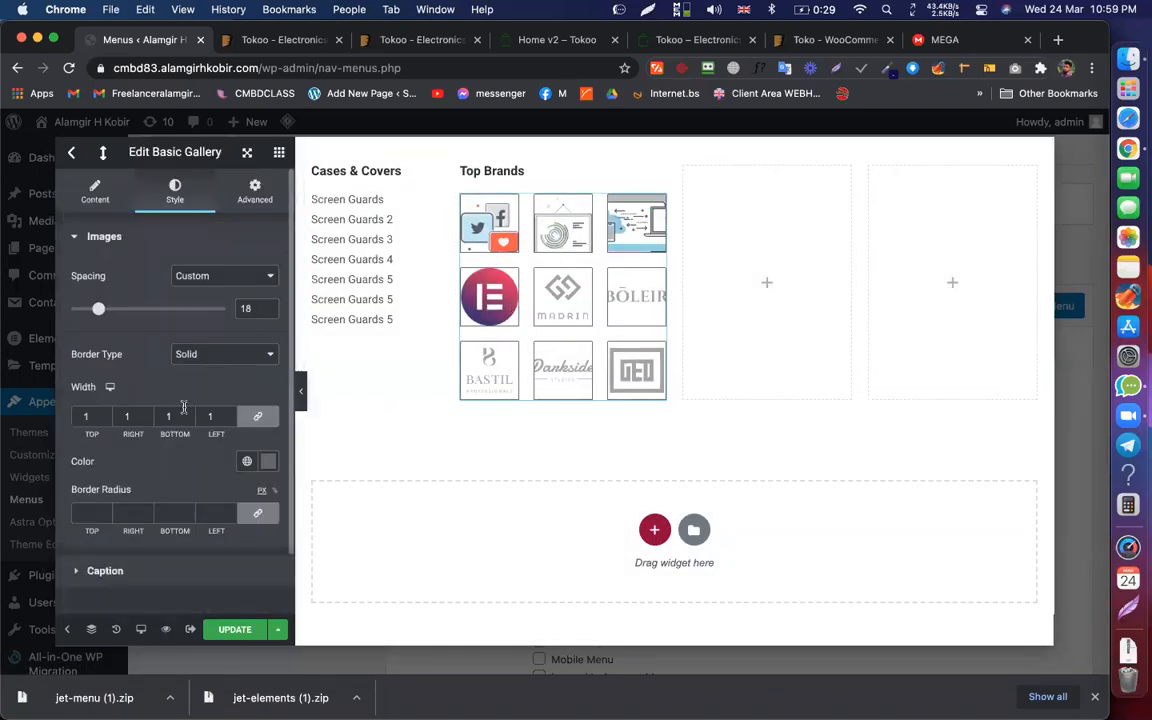
pyautogui.scroll(-2, 175, 411)
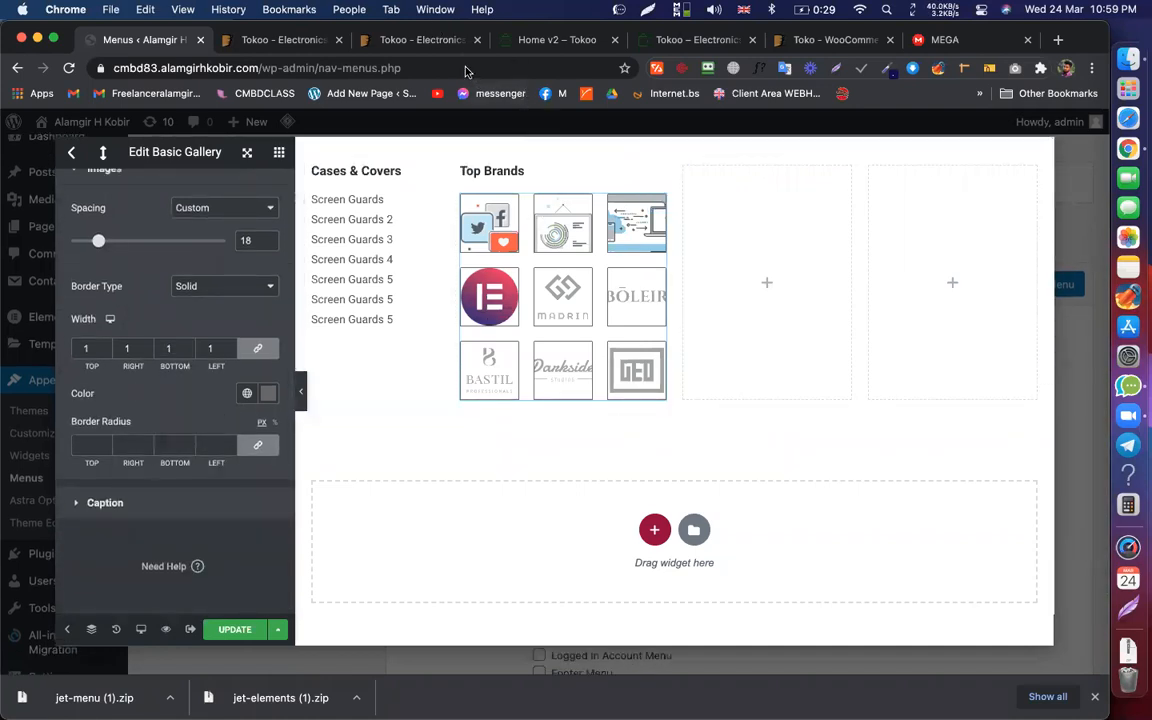
pyautogui.click(540, 40)
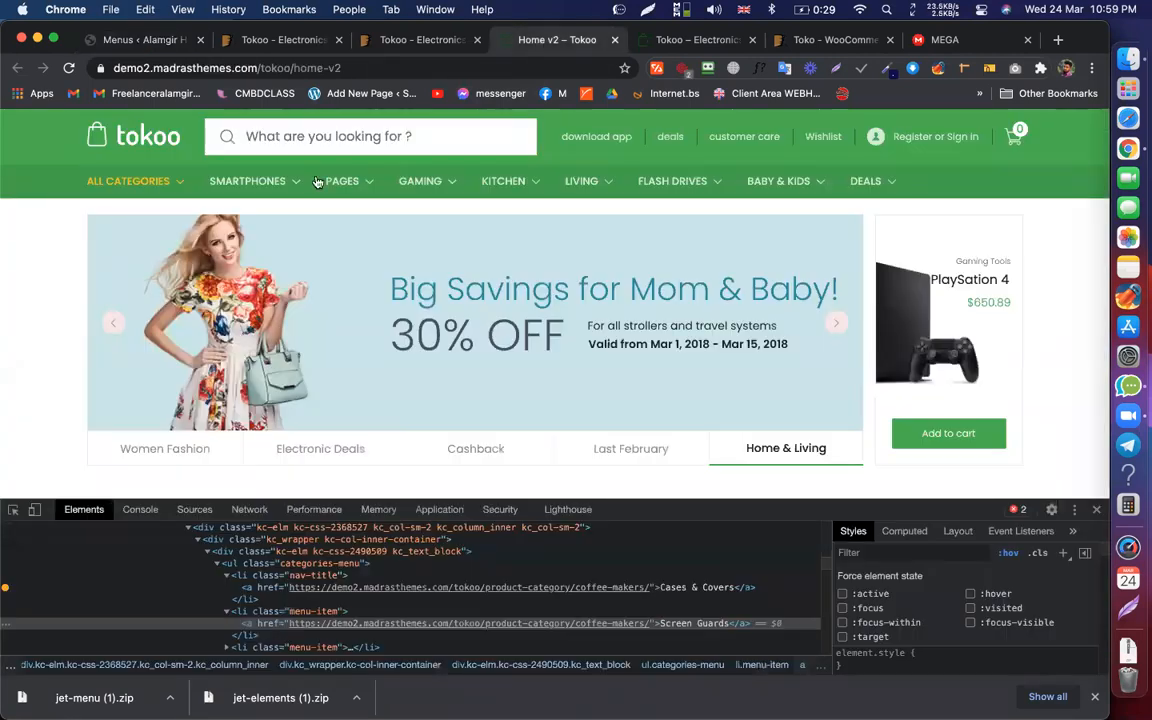
pyautogui.moveTo(281, 180)
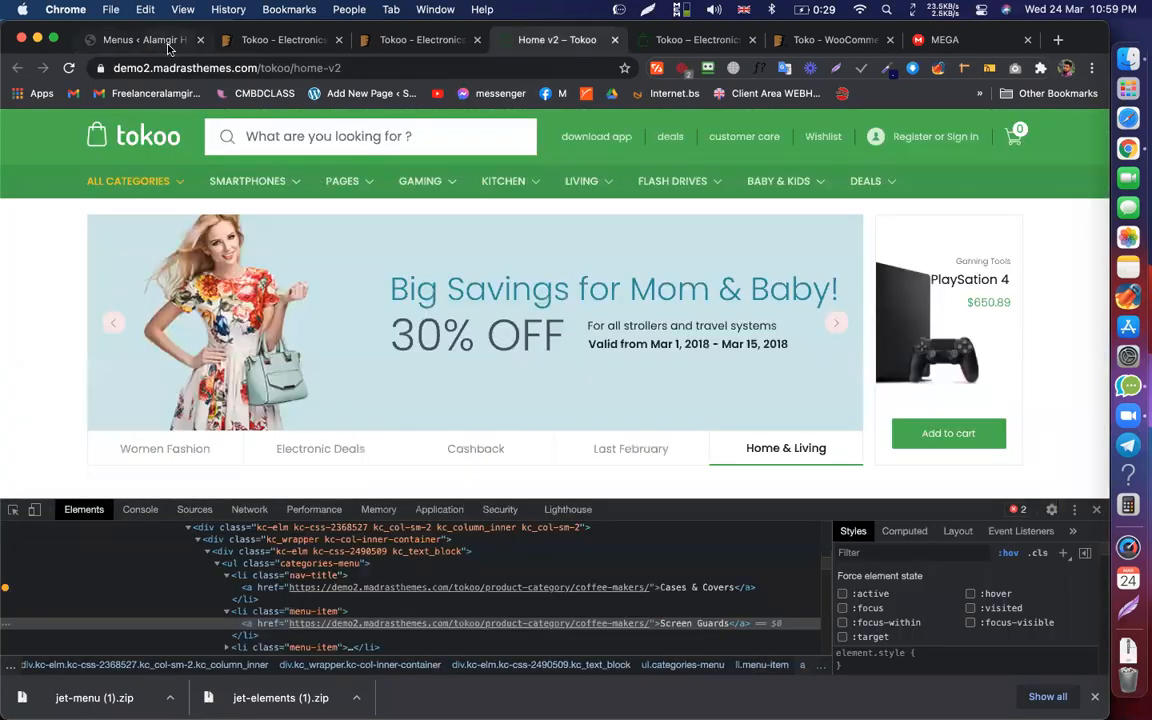
pyautogui.click(158, 40)
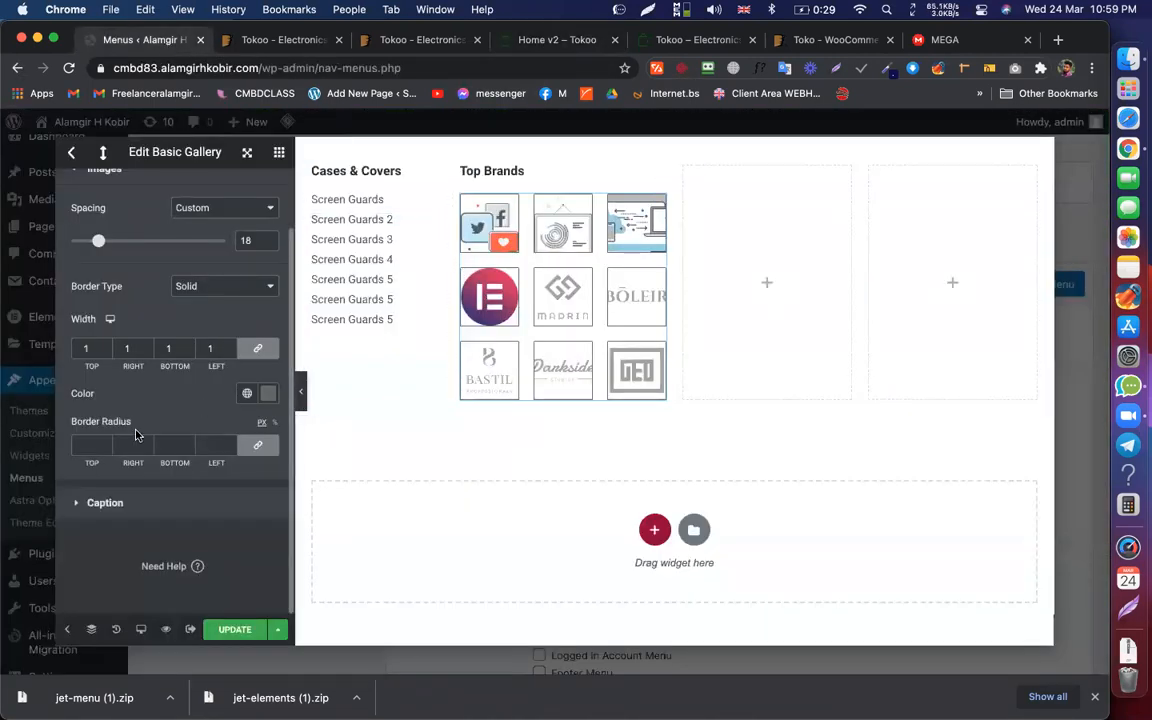
# Step: Set the gallery caption Display to Hide and save the template with UPDATE
pyautogui.click(105, 503)
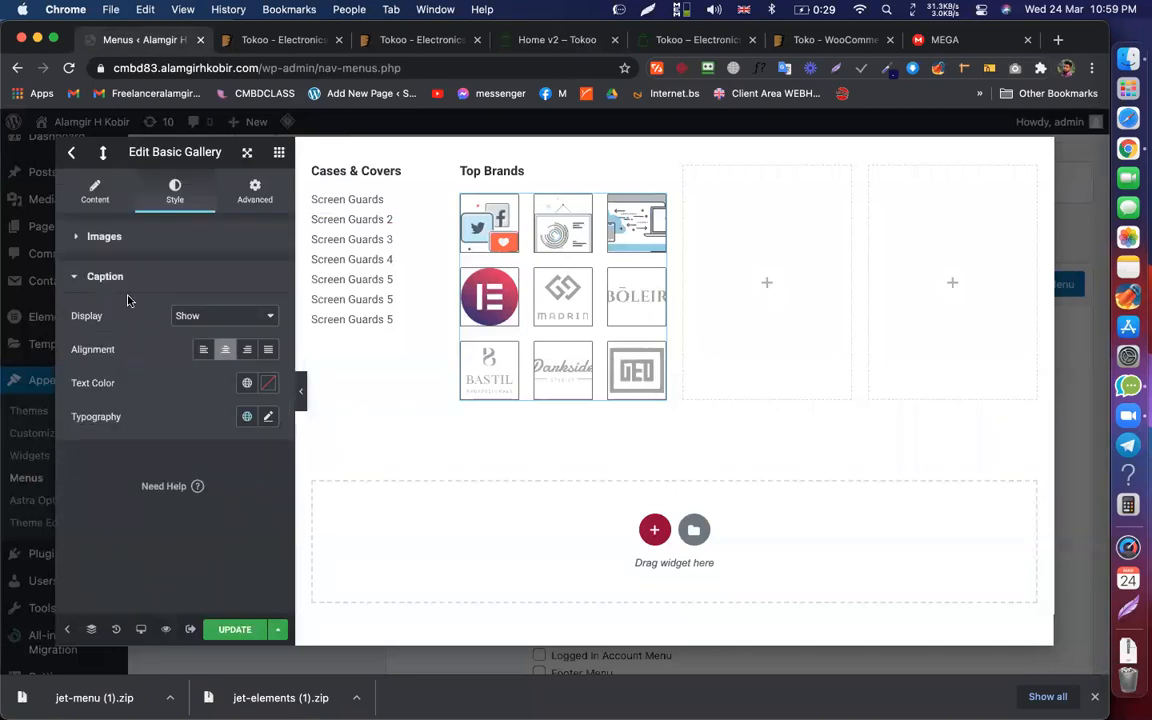
pyautogui.click(201, 317)
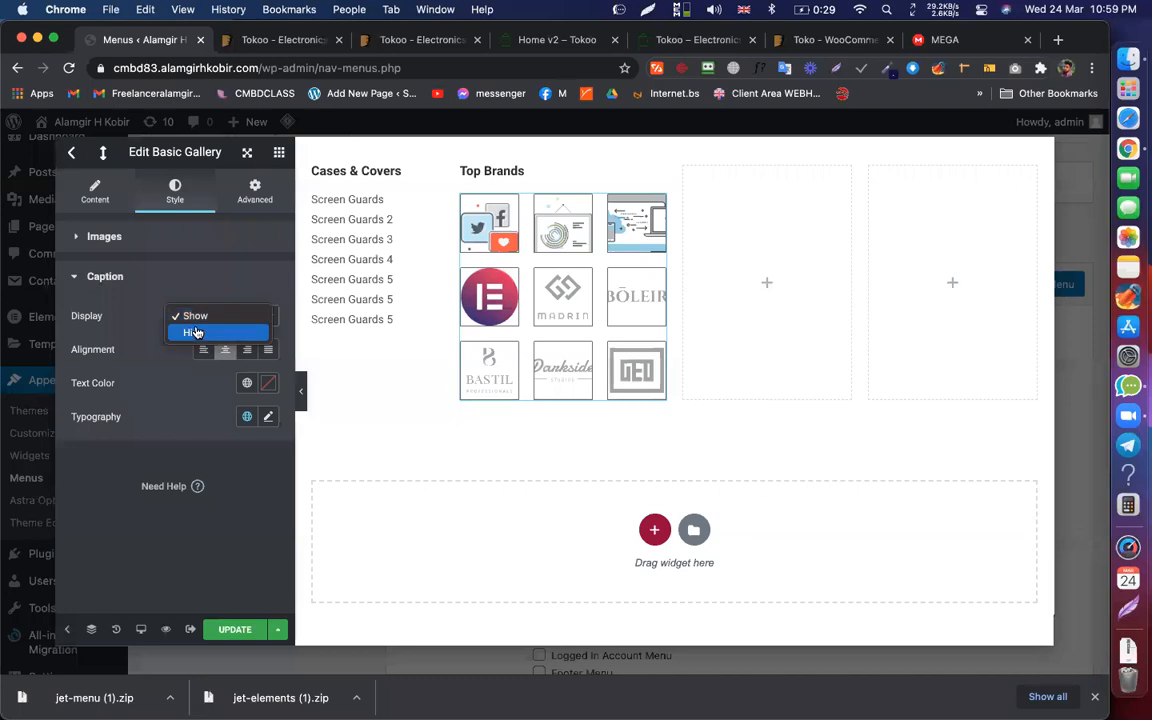
pyautogui.click(189, 333)
pyautogui.click(229, 630)
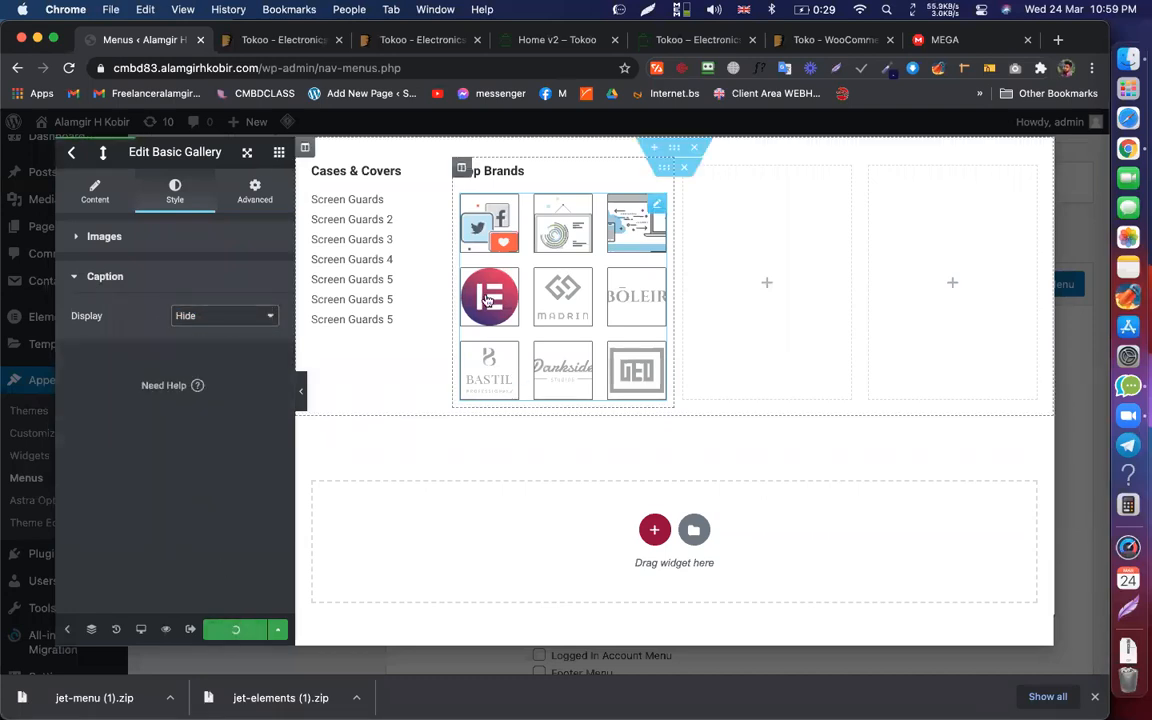
pyautogui.click(104, 237)
pyautogui.click(96, 192)
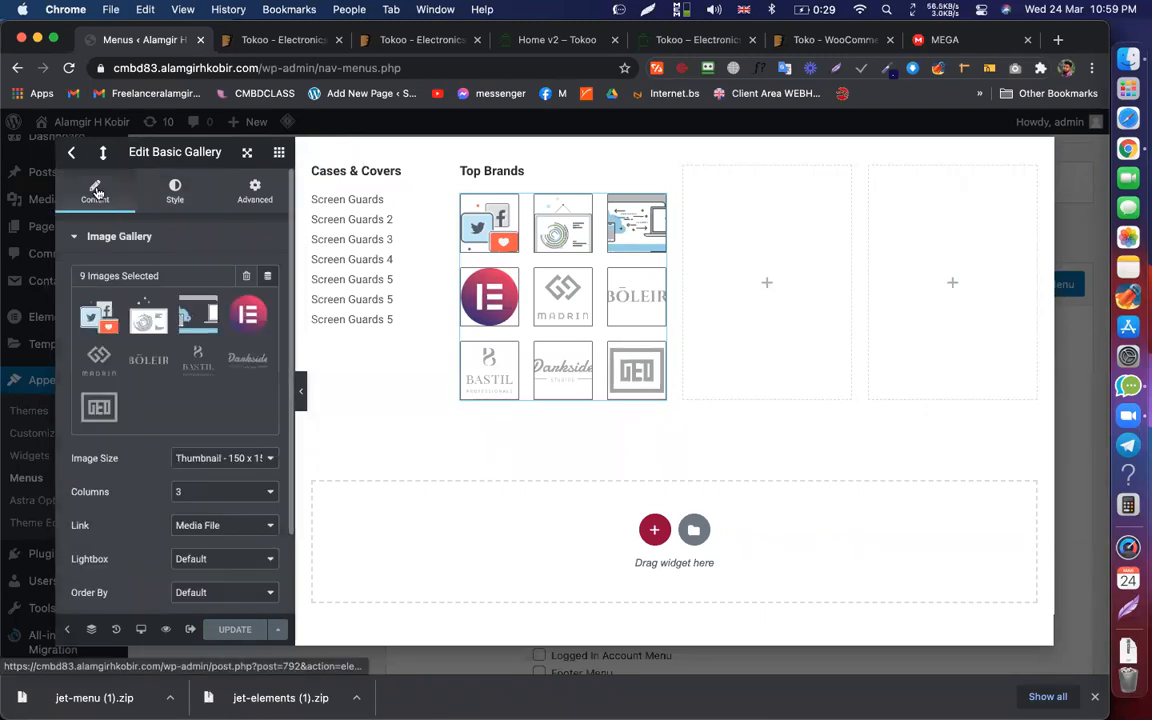
pyautogui.scroll(-3, 149, 342)
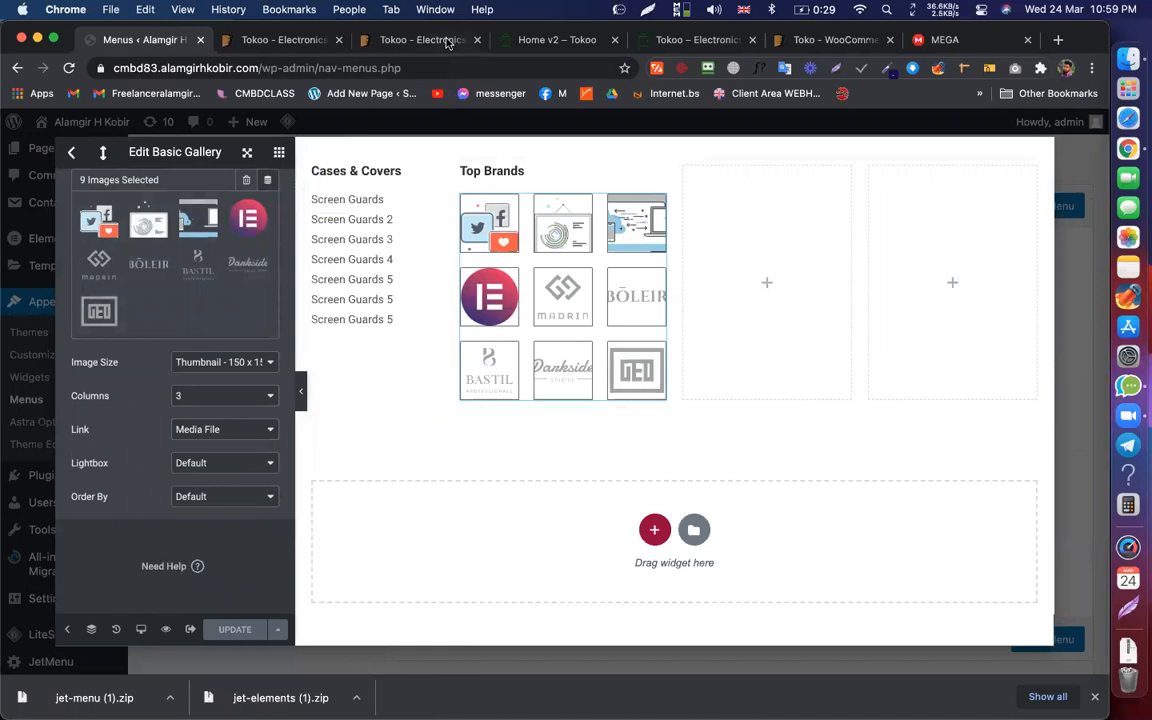
# Step: Review the Tokoo demo's smartphones mega menu and its Baby & Kids category page
pyautogui.click(404, 40)
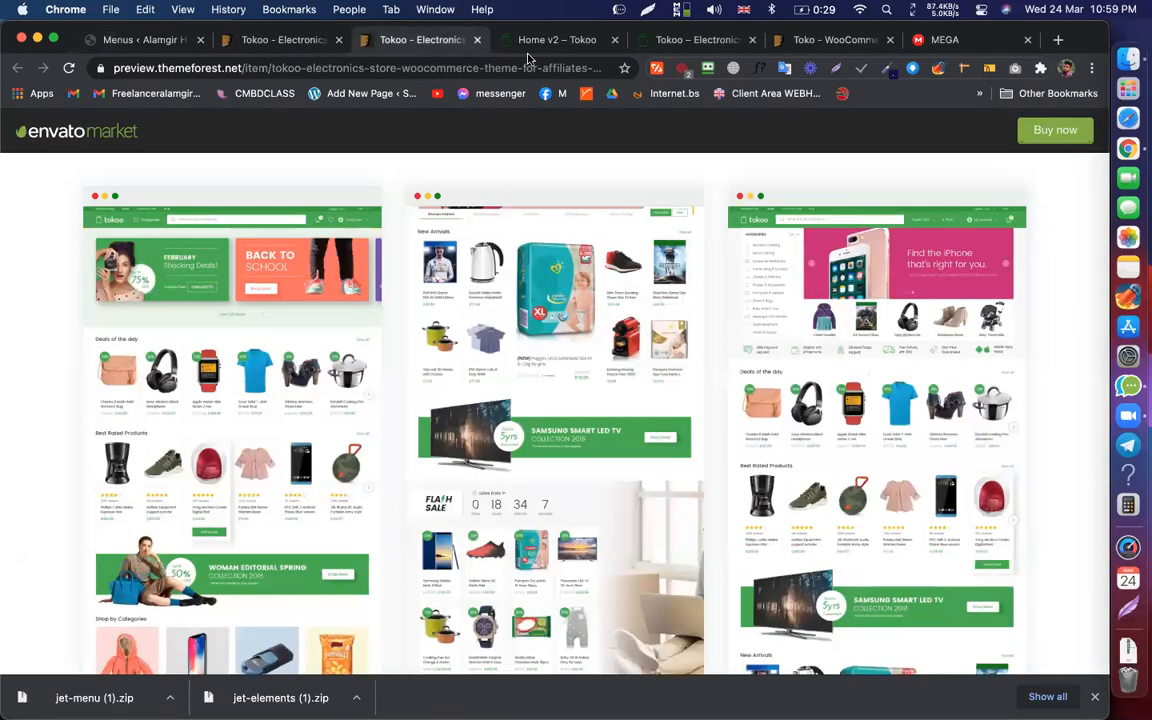
pyautogui.click(557, 40)
pyautogui.moveTo(262, 185)
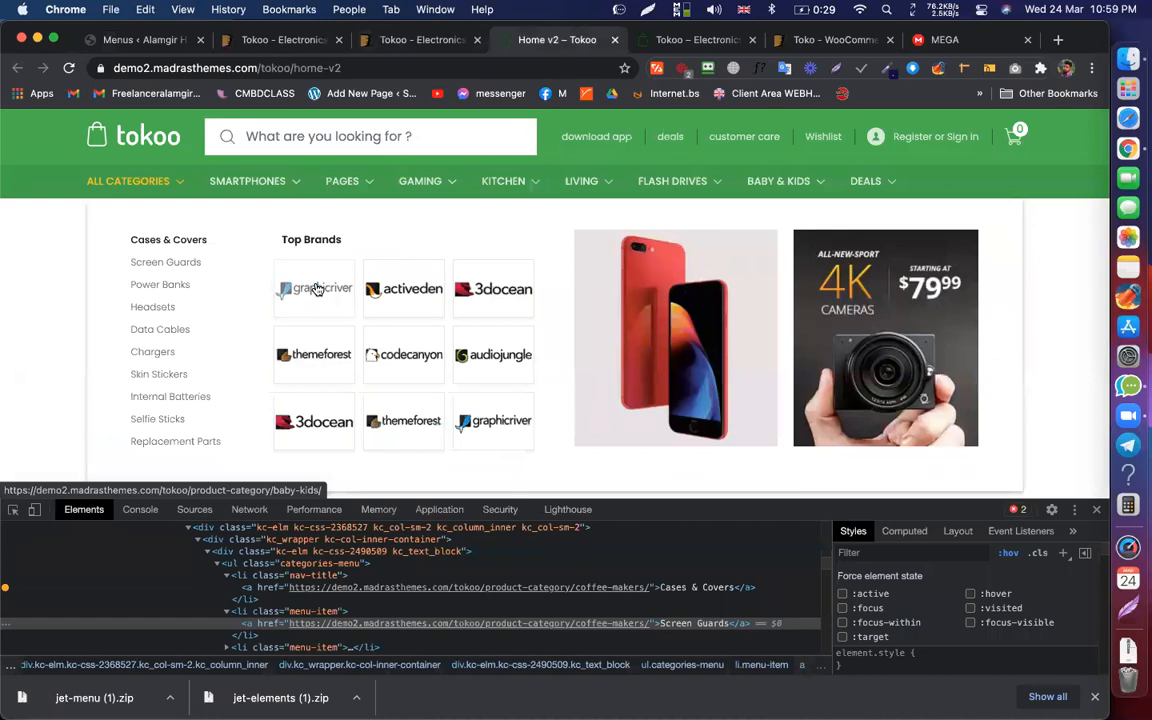
pyautogui.click(316, 289)
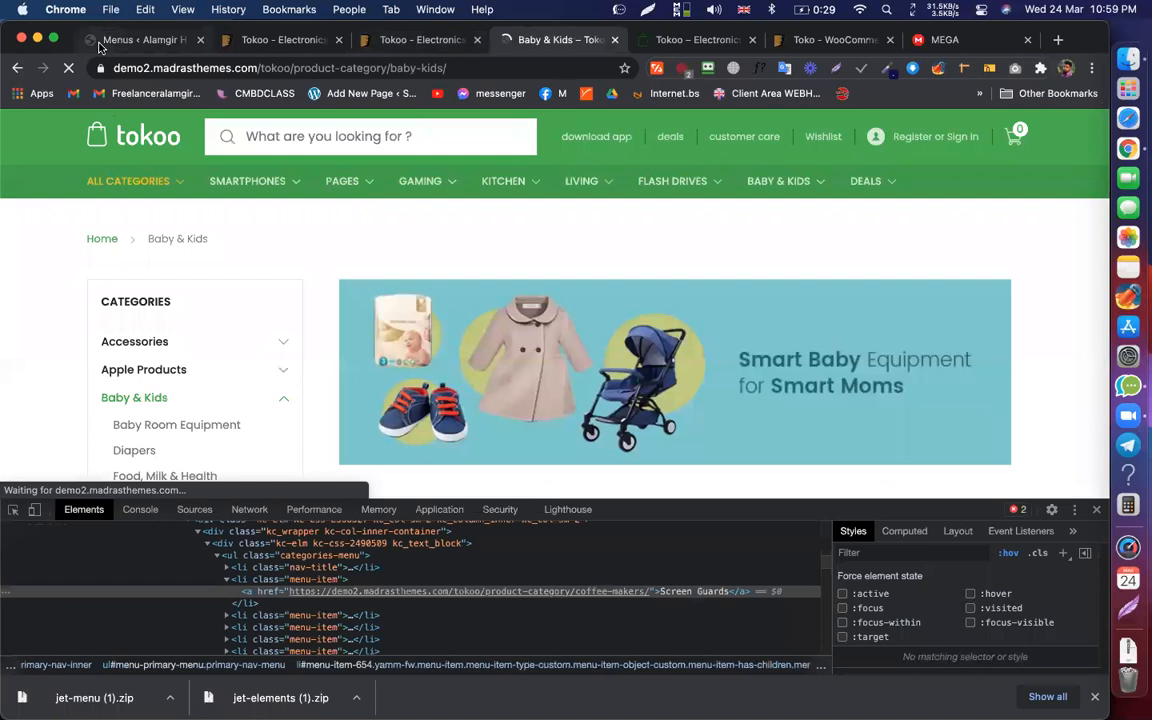
pyautogui.click(120, 40)
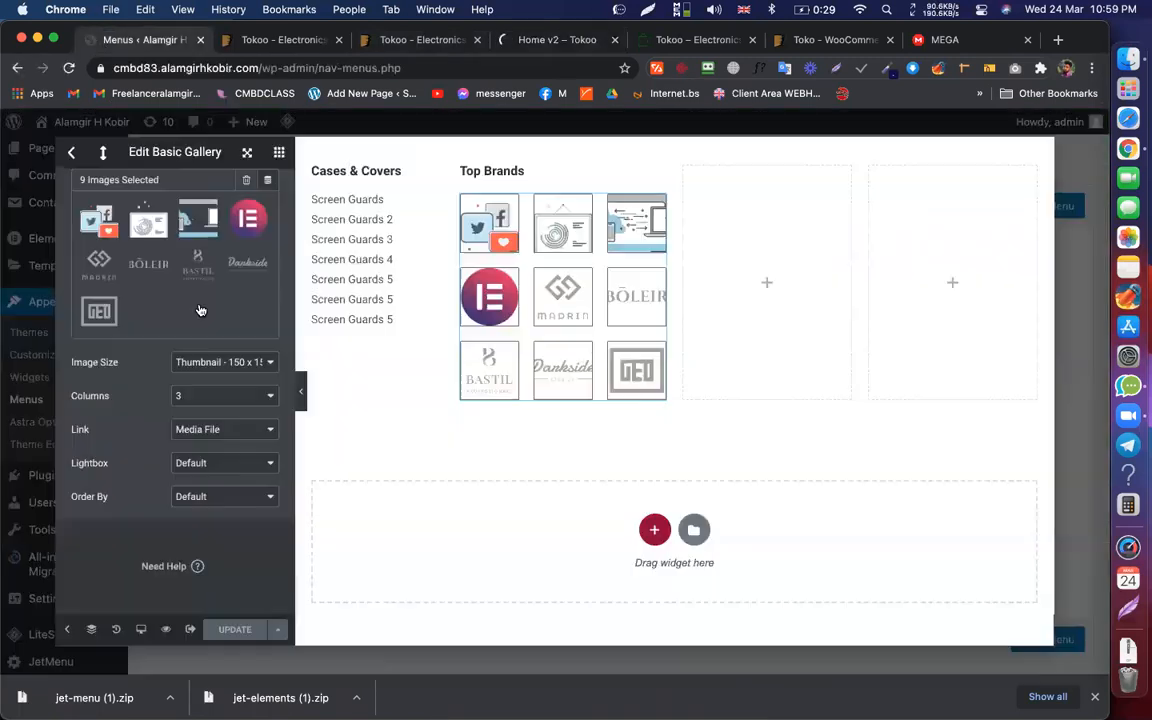
# Step: Set the gallery Link to Attachment Page, save with UPDATE, and review the gallery images
pyautogui.click(216, 428)
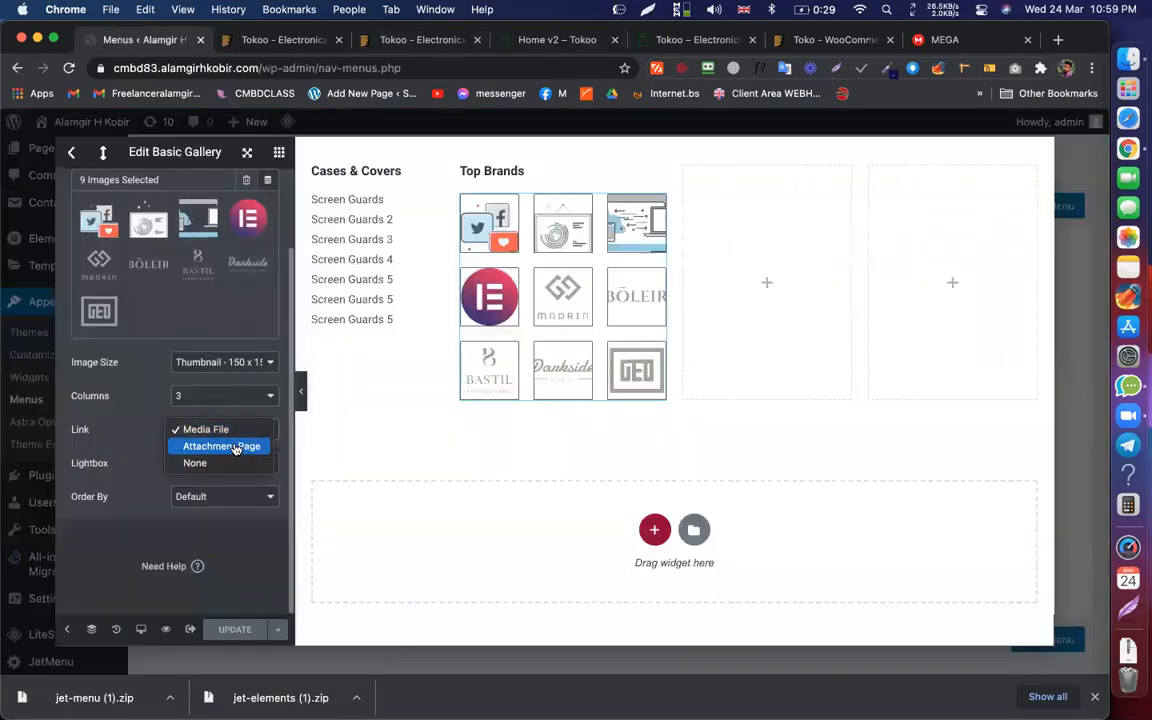
pyautogui.click(232, 447)
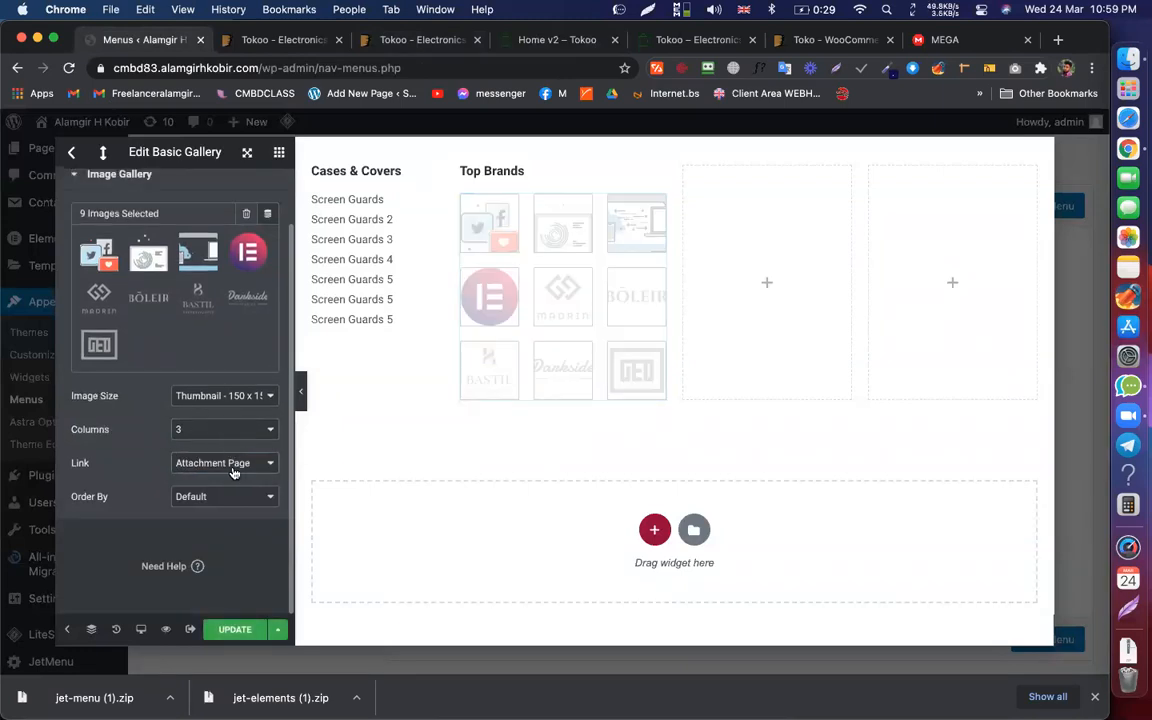
pyautogui.click(246, 629)
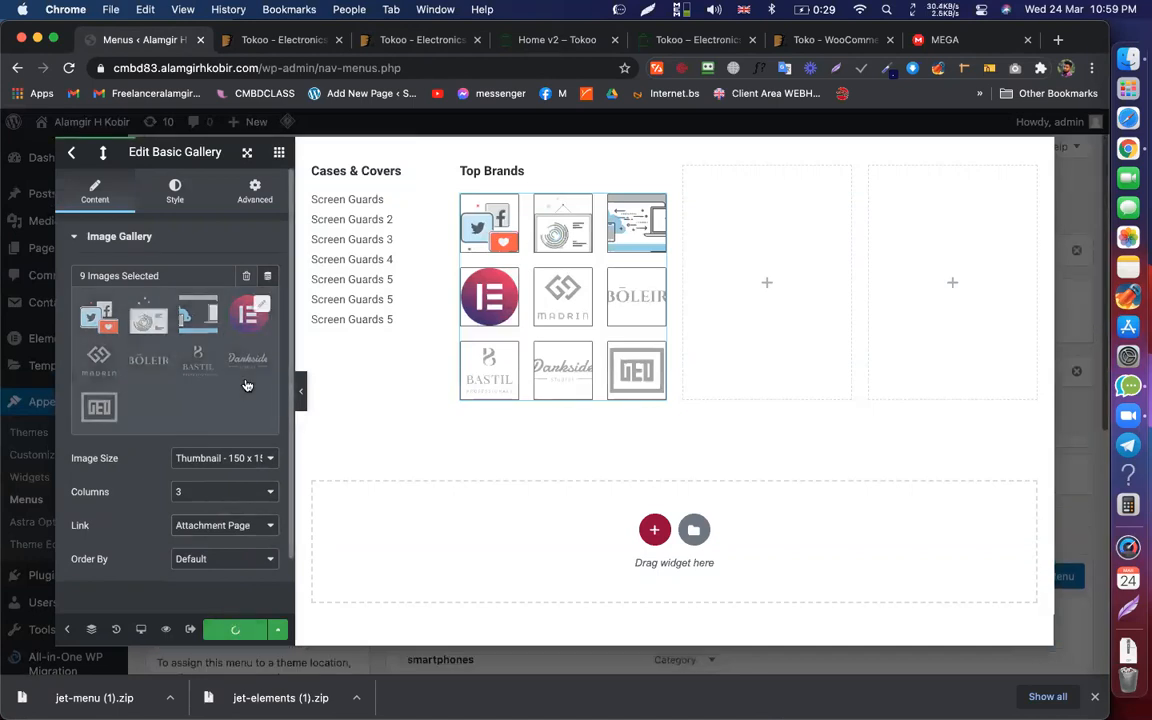
pyautogui.click(266, 300)
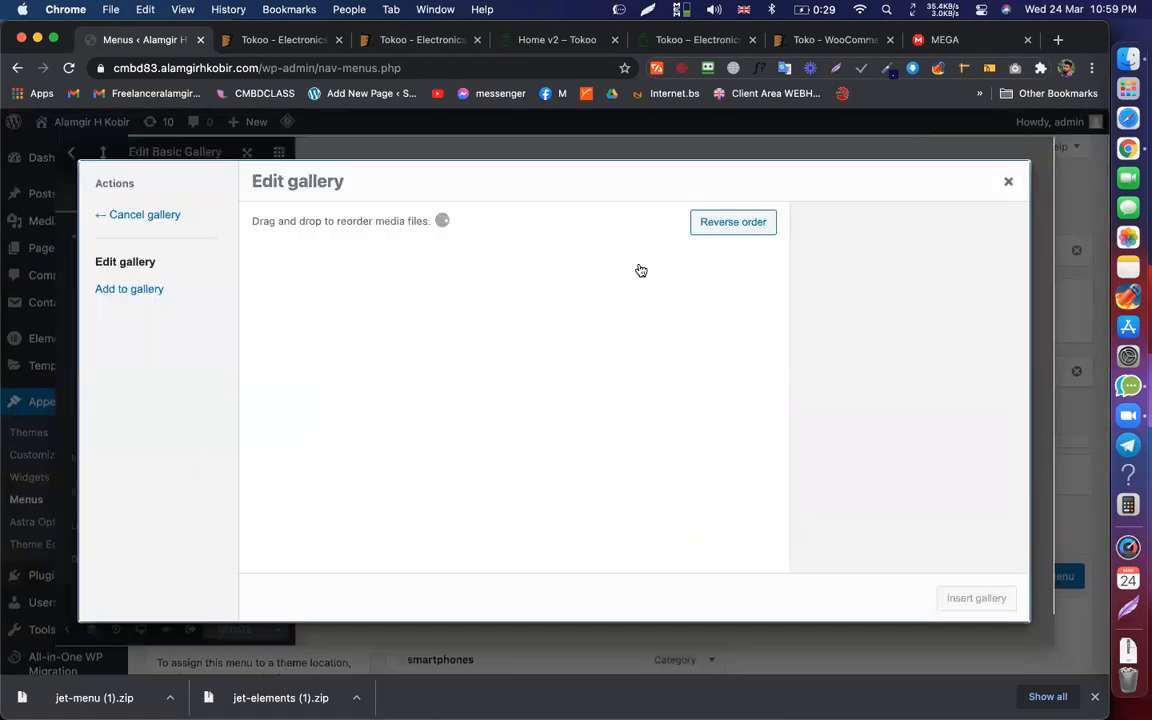
pyautogui.scroll(-3, 766, 336)
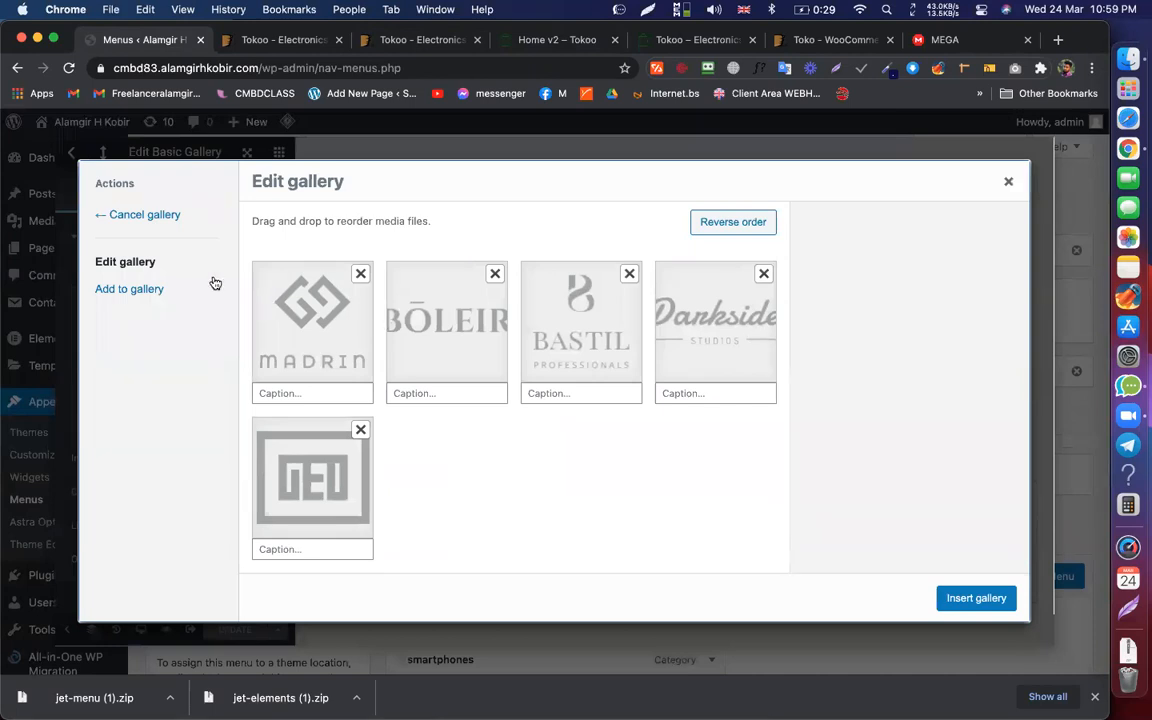
pyautogui.click(1006, 186)
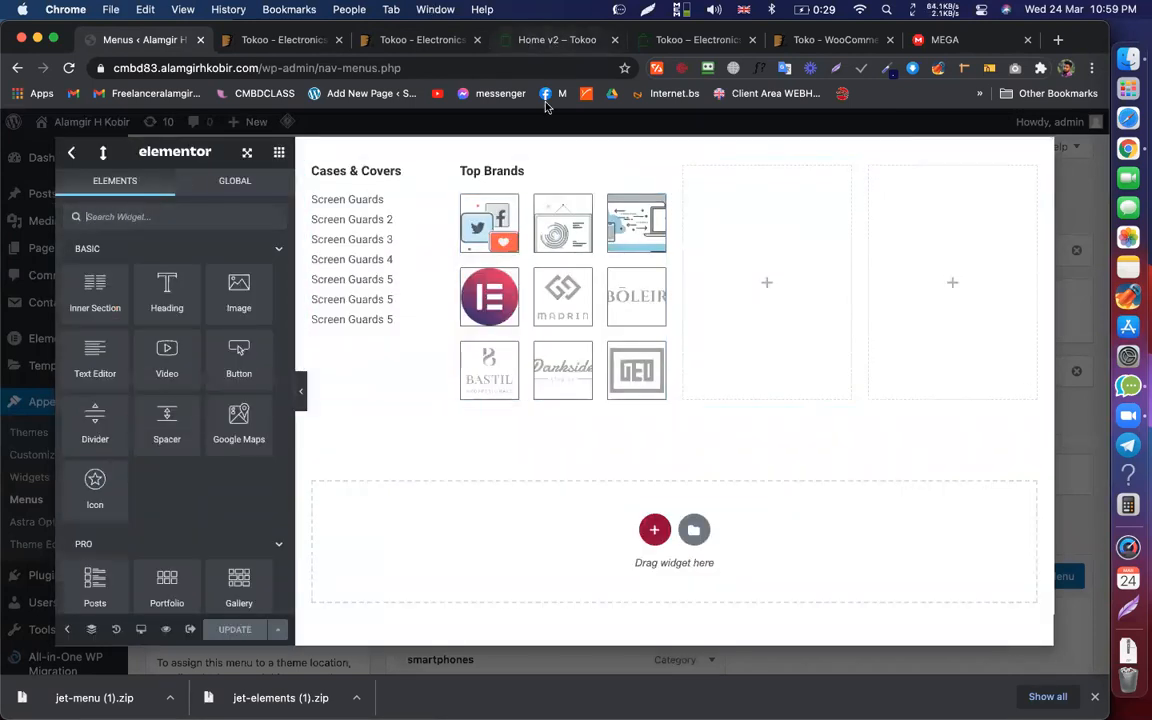
# Step: Add an Image widget to the empty third column of the mega menu template
pyautogui.click(554, 42)
pyautogui.moveTo(270, 183)
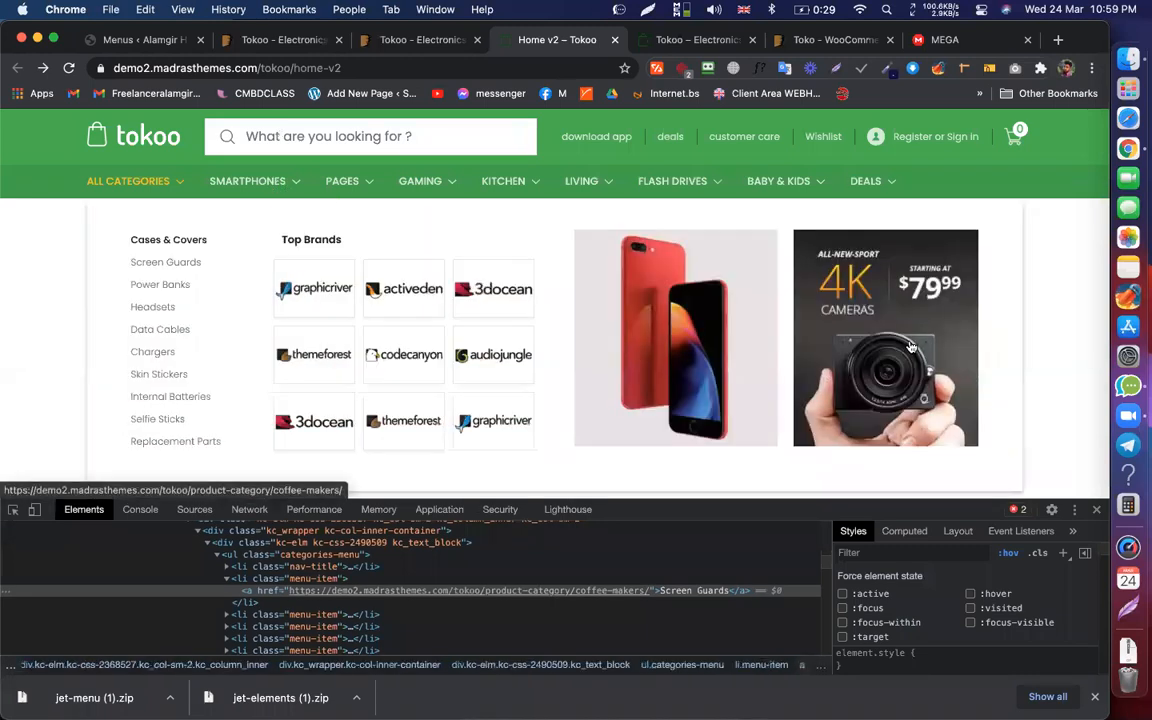
pyautogui.click(143, 46)
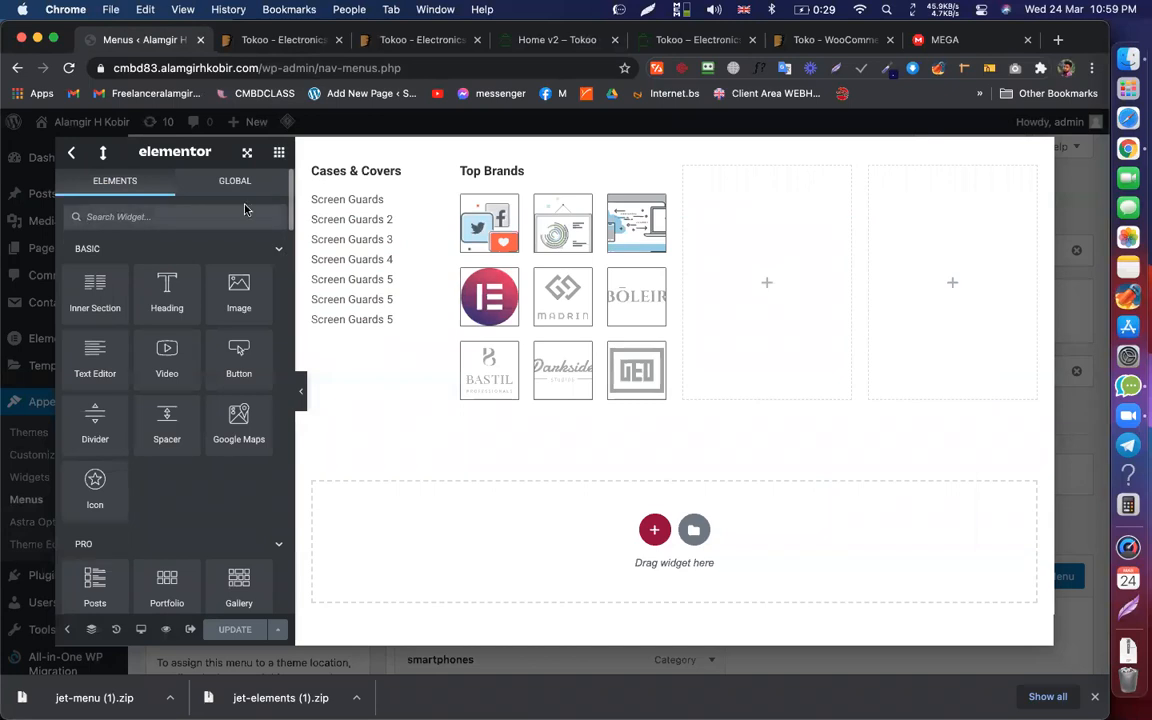
pyautogui.moveTo(238, 288); pyautogui.dragTo(733, 330)
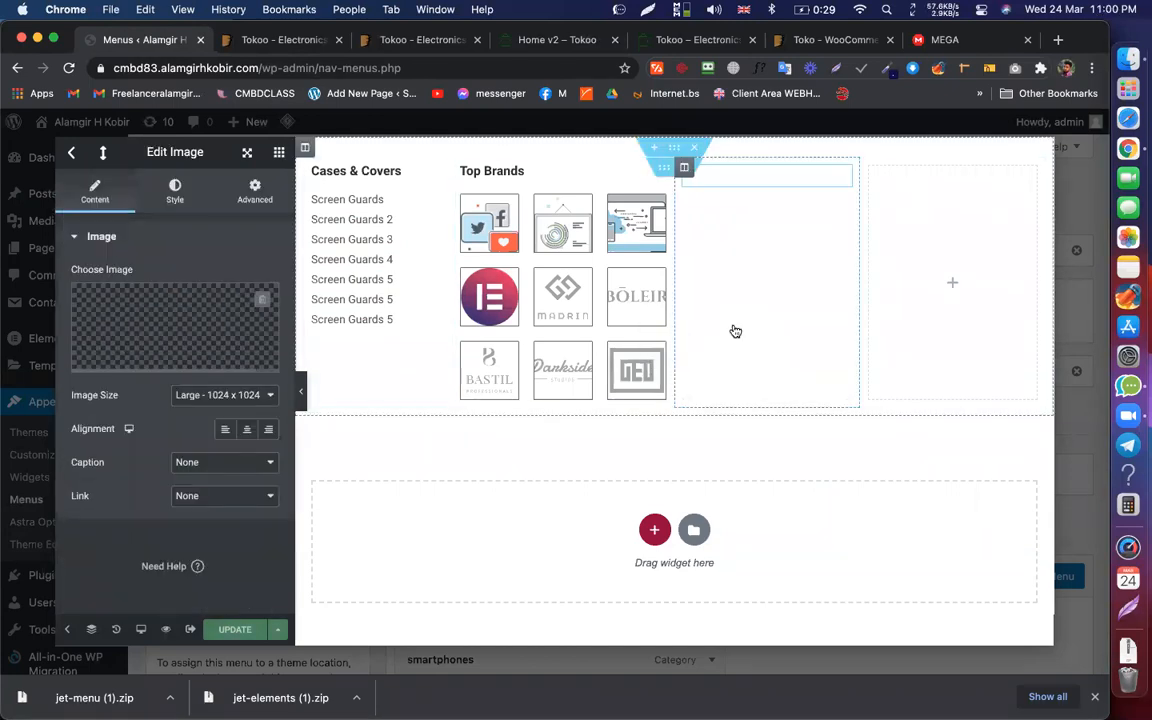
pyautogui.click(179, 323)
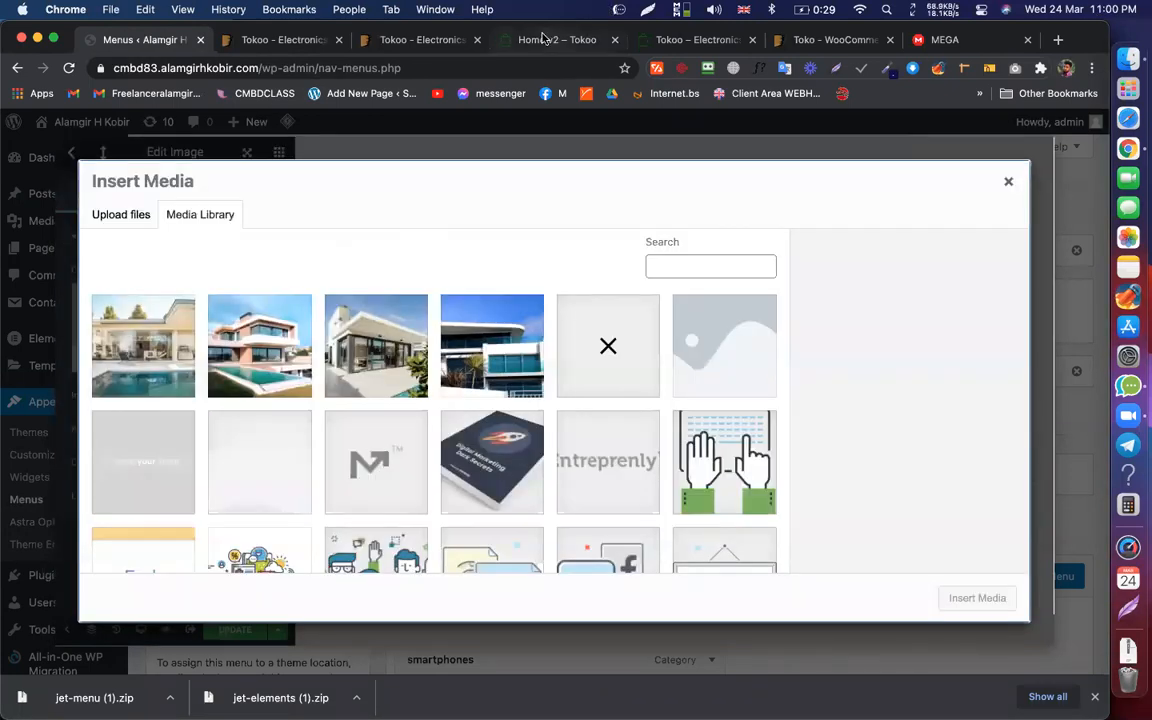
# Step: Download the red phone image and the 4K camera banner from the Tokoo demo mega menu
pyautogui.click(541, 35)
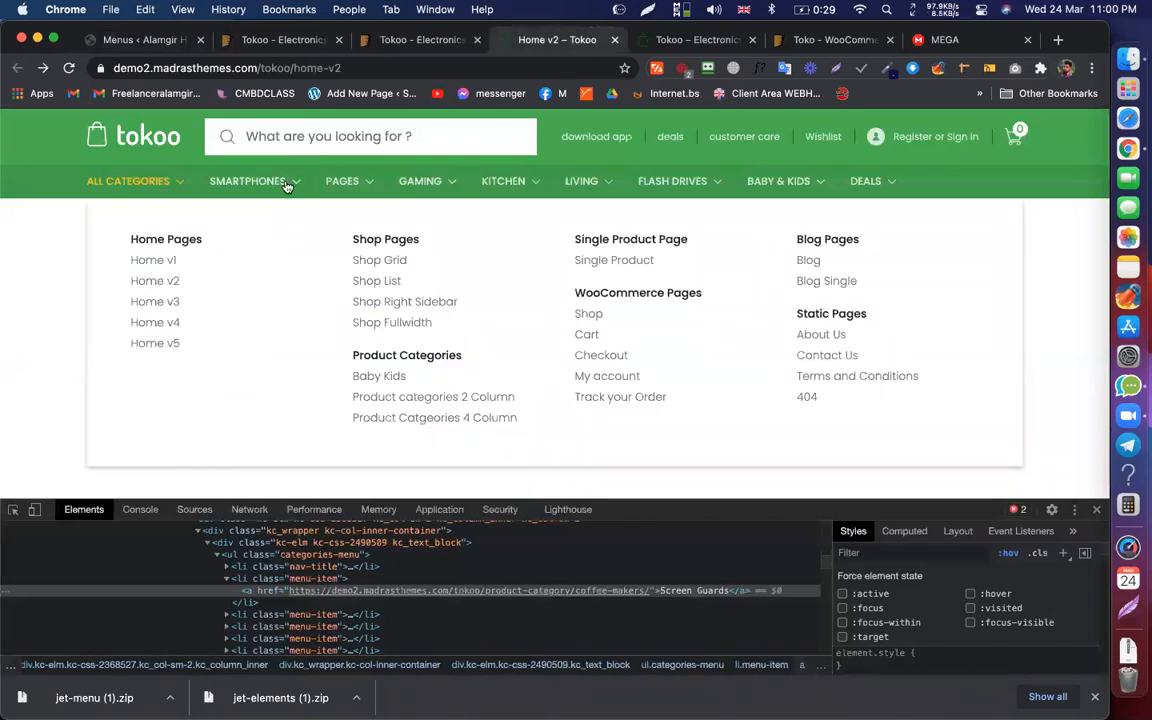
pyautogui.rightClick(644, 277)
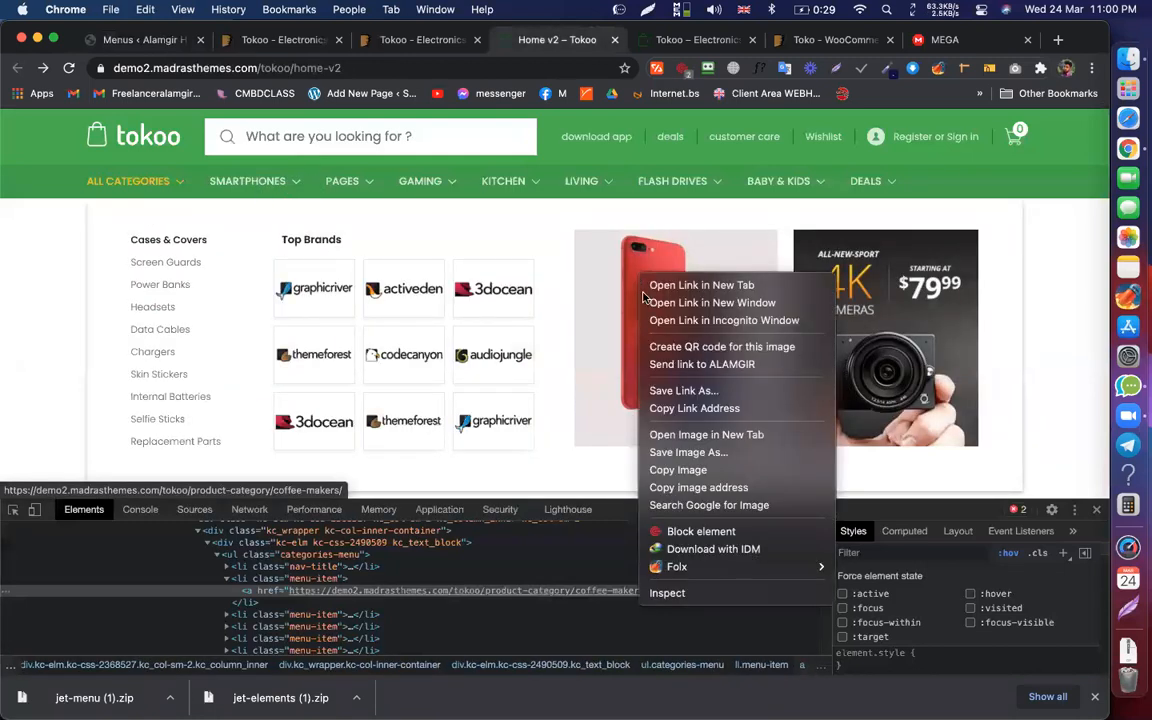
pyautogui.click(692, 452)
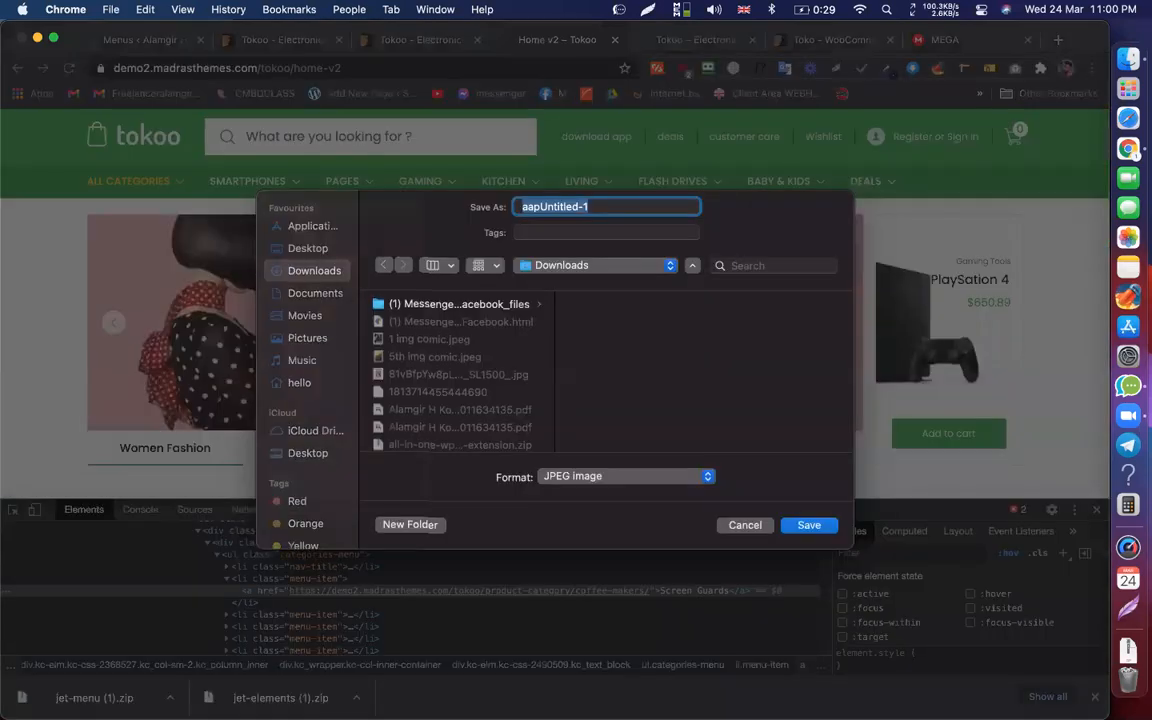
pyautogui.press('Return')
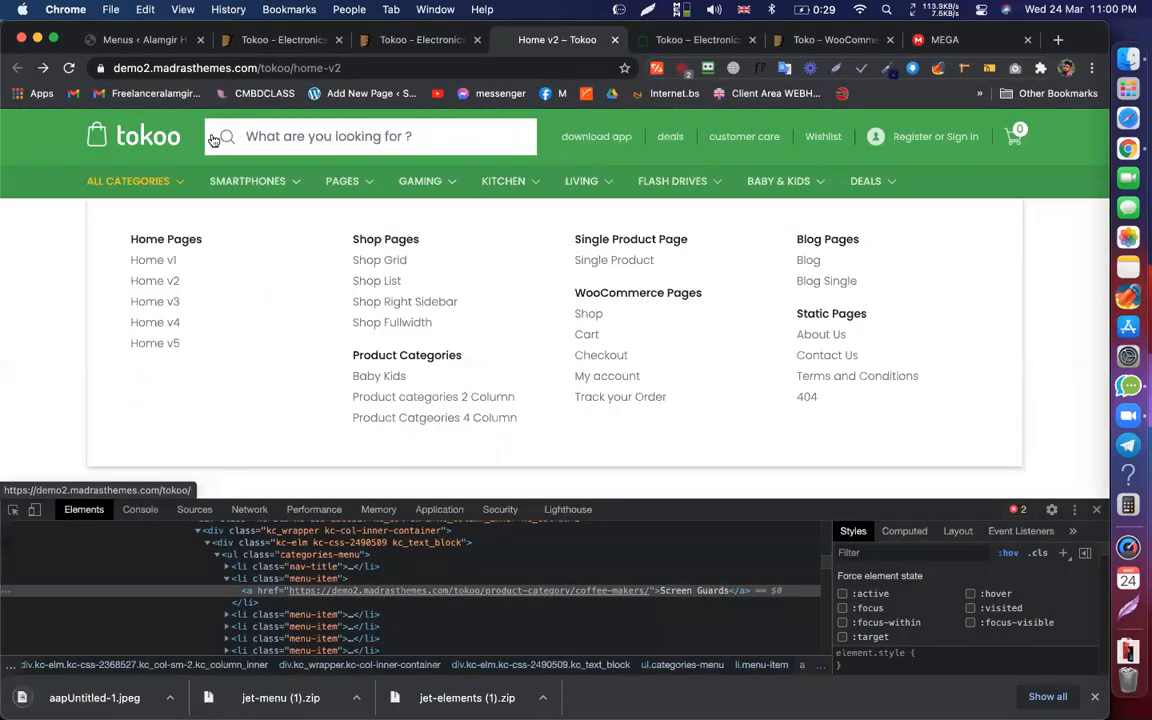
pyautogui.rightClick(869, 290)
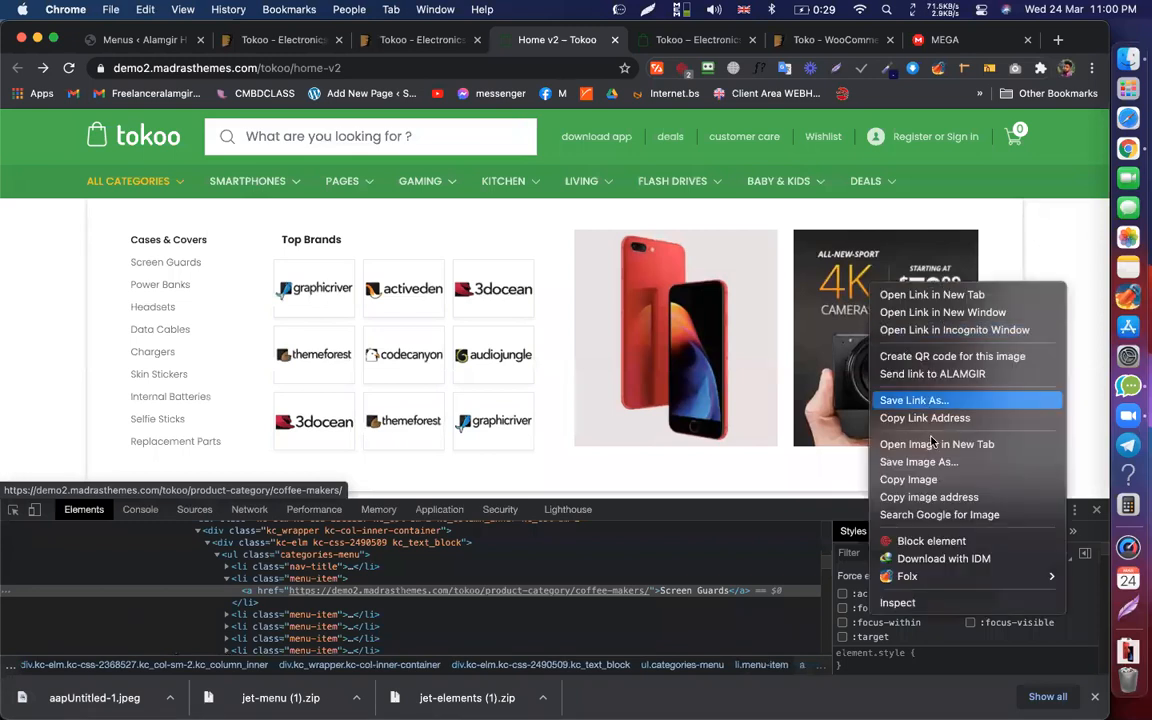
pyautogui.click(933, 468)
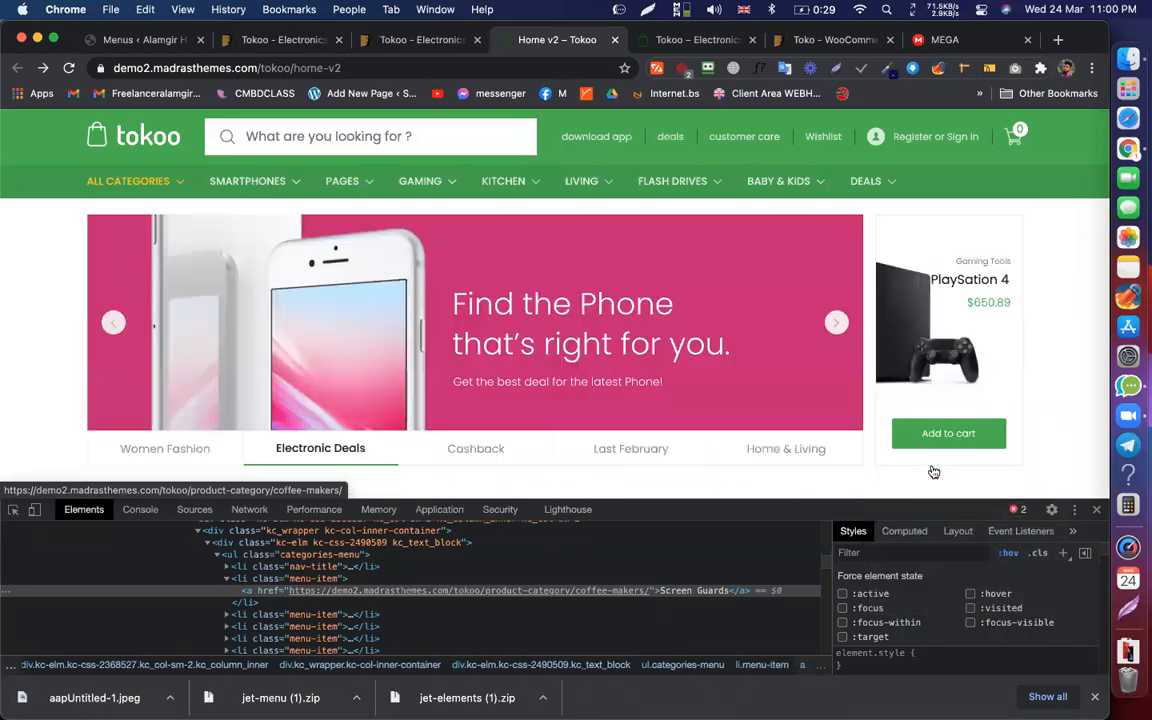
pyautogui.press('Return')
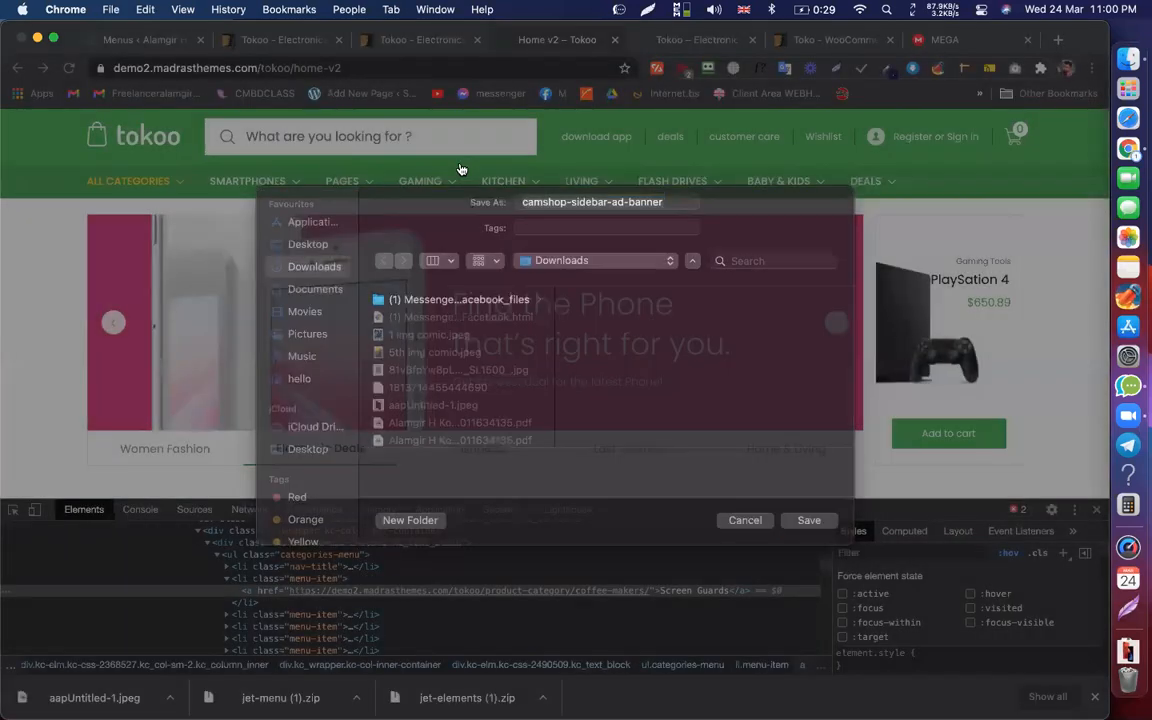
pyautogui.click(145, 39)
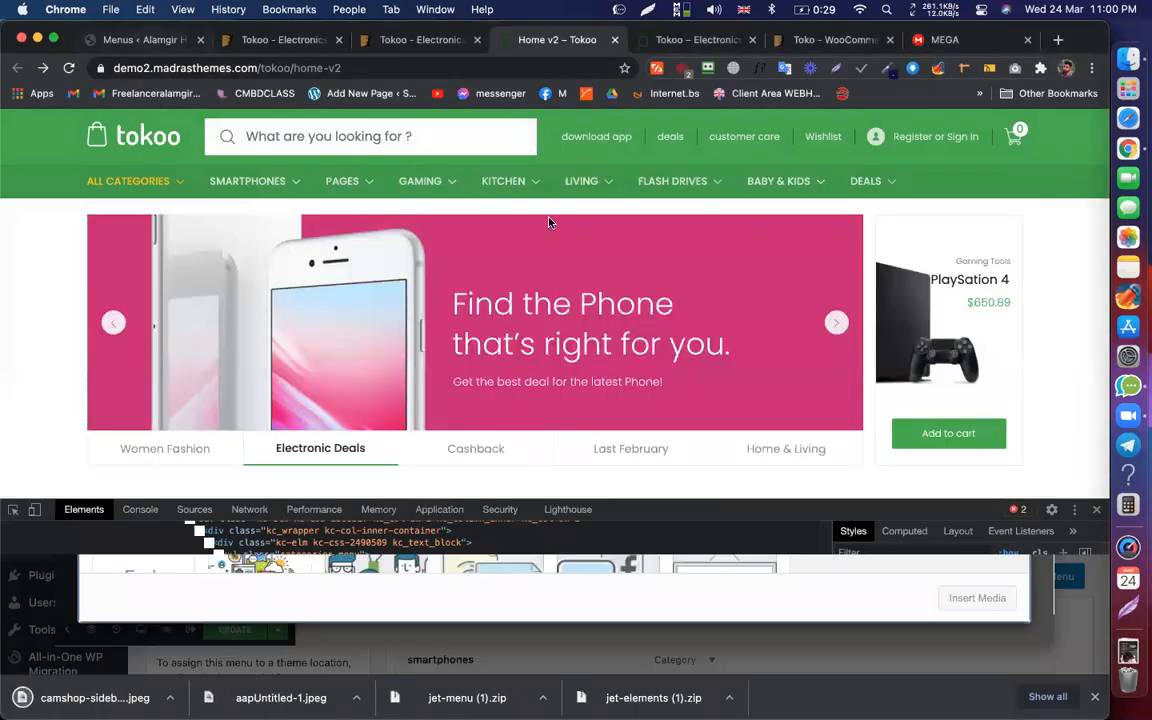
# Step: Upload and insert the red phone image into the third column, then add an Image widget to the right column
pyautogui.moveTo(255, 697); pyautogui.dragTo(268, 510)
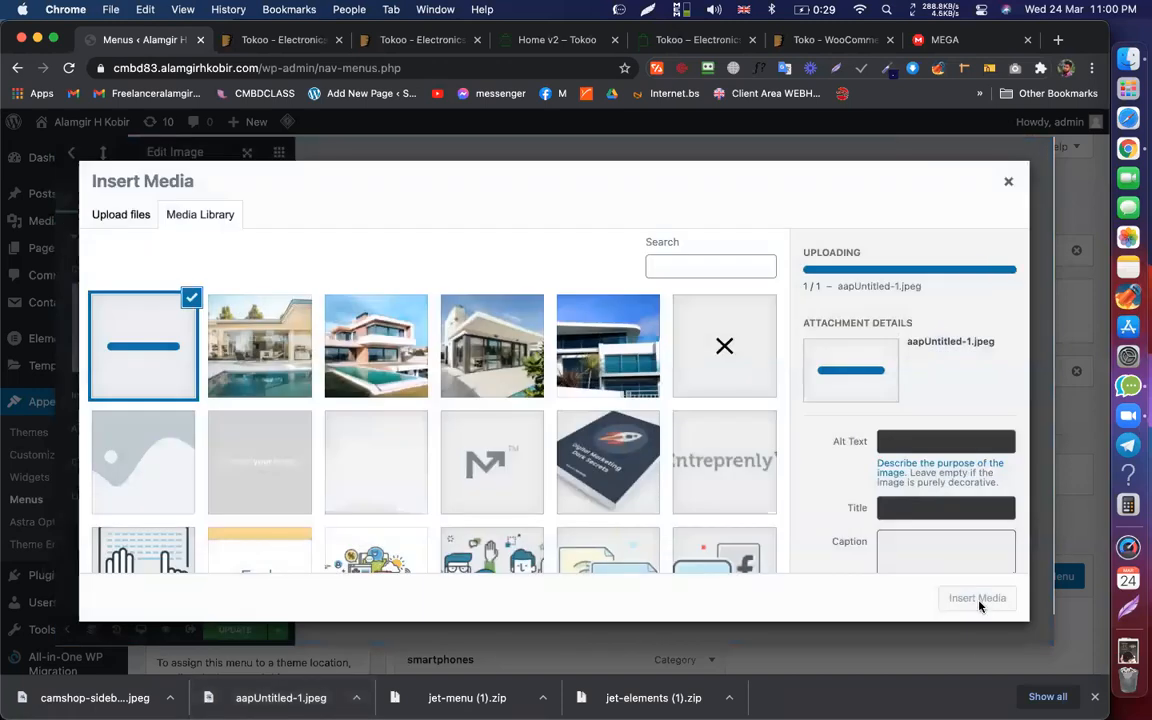
pyautogui.click(977, 598)
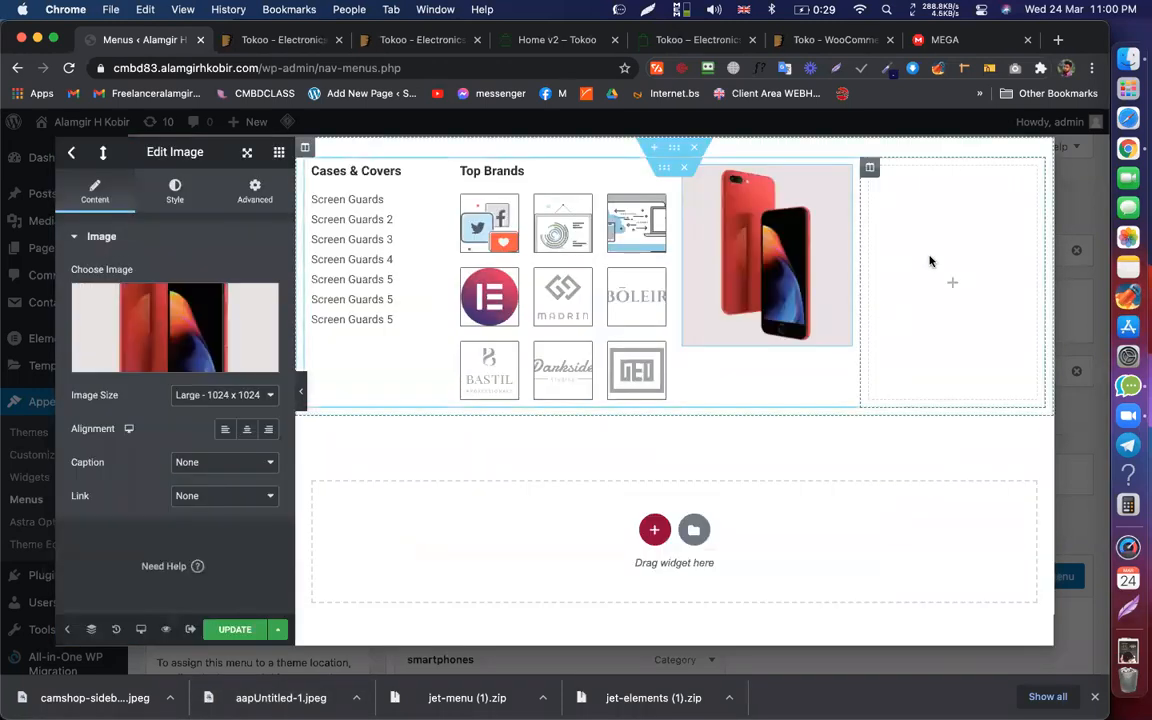
pyautogui.moveTo(239, 290); pyautogui.dragTo(897, 293)
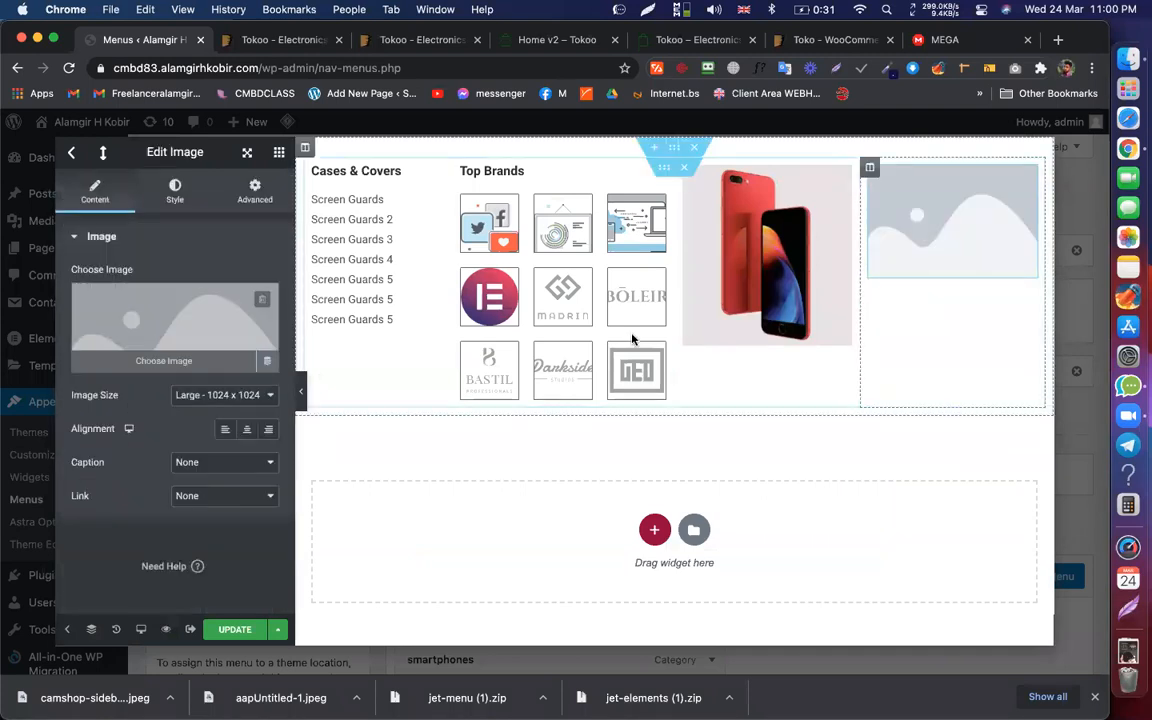
pyautogui.click(197, 334)
# Step: Upload and insert the 4K camera banner into the right column, comparing with the demo's mega menu
pyautogui.moveTo(95, 698); pyautogui.dragTo(300, 480)
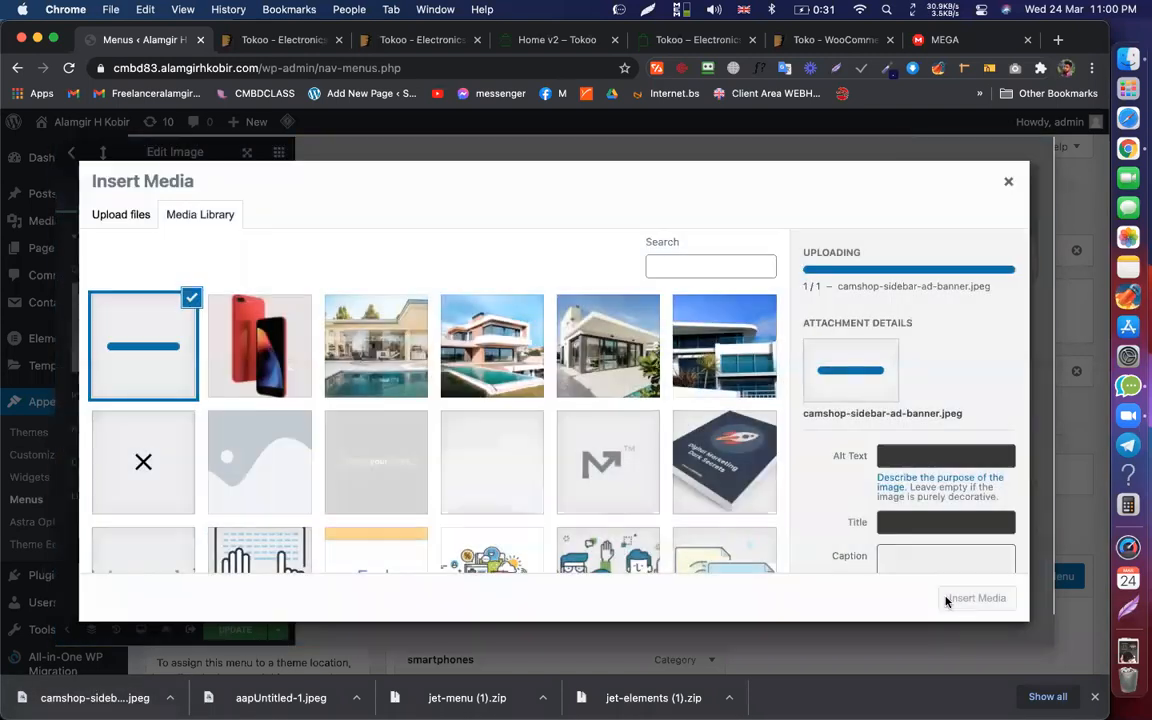
pyautogui.click(976, 598)
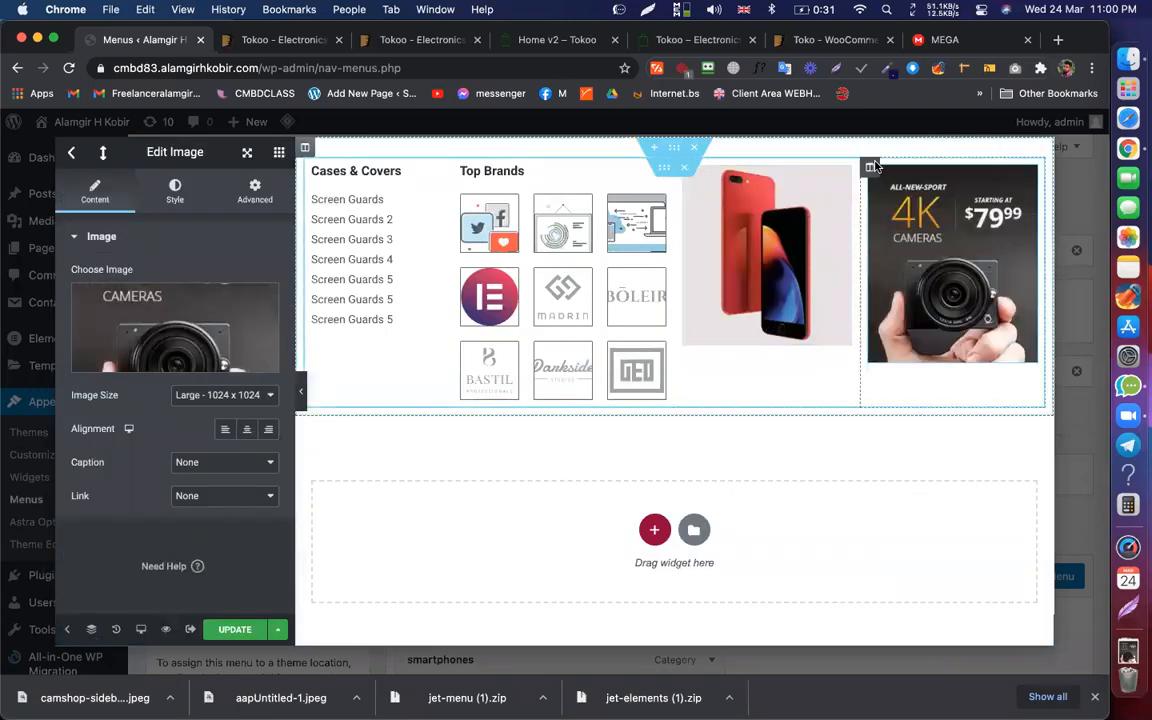
pyautogui.click(420, 40)
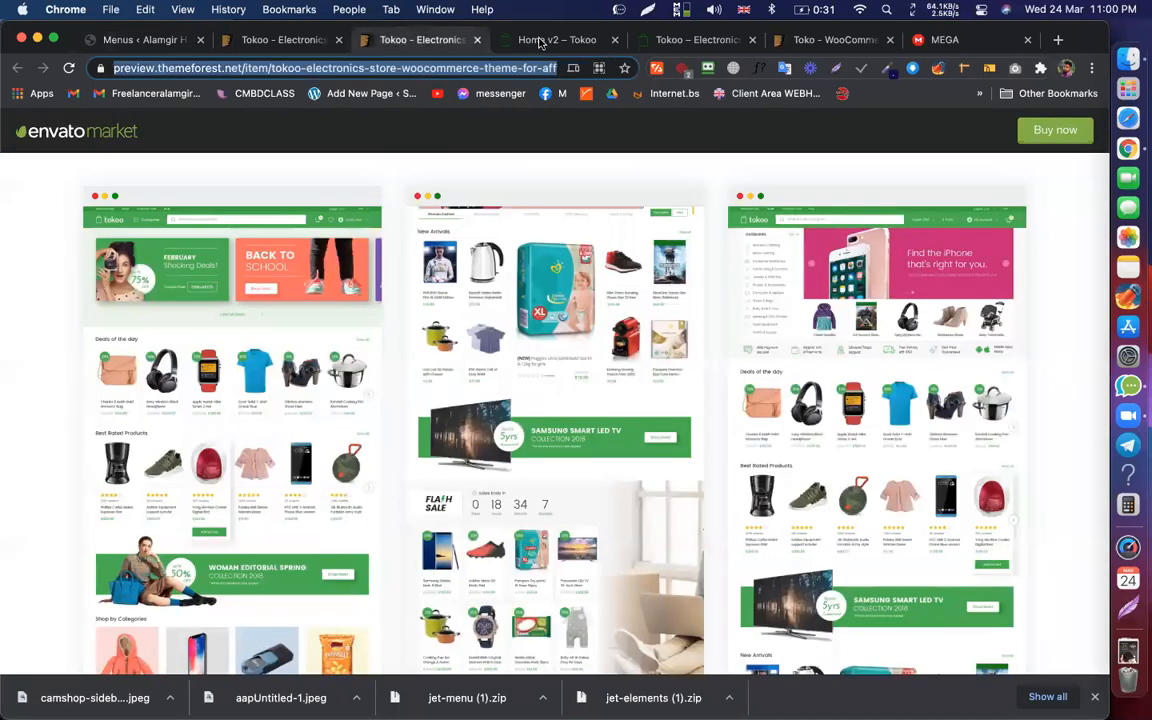
pyautogui.hotkey('ctrl', 'Tab')
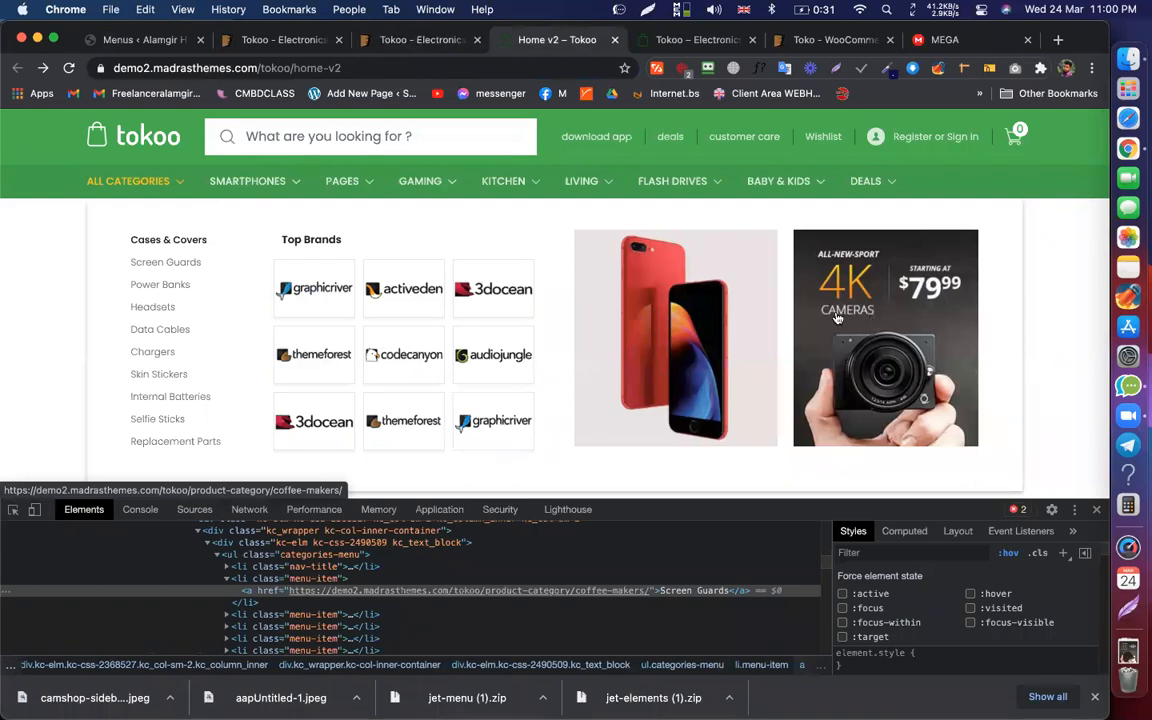
pyautogui.click(158, 42)
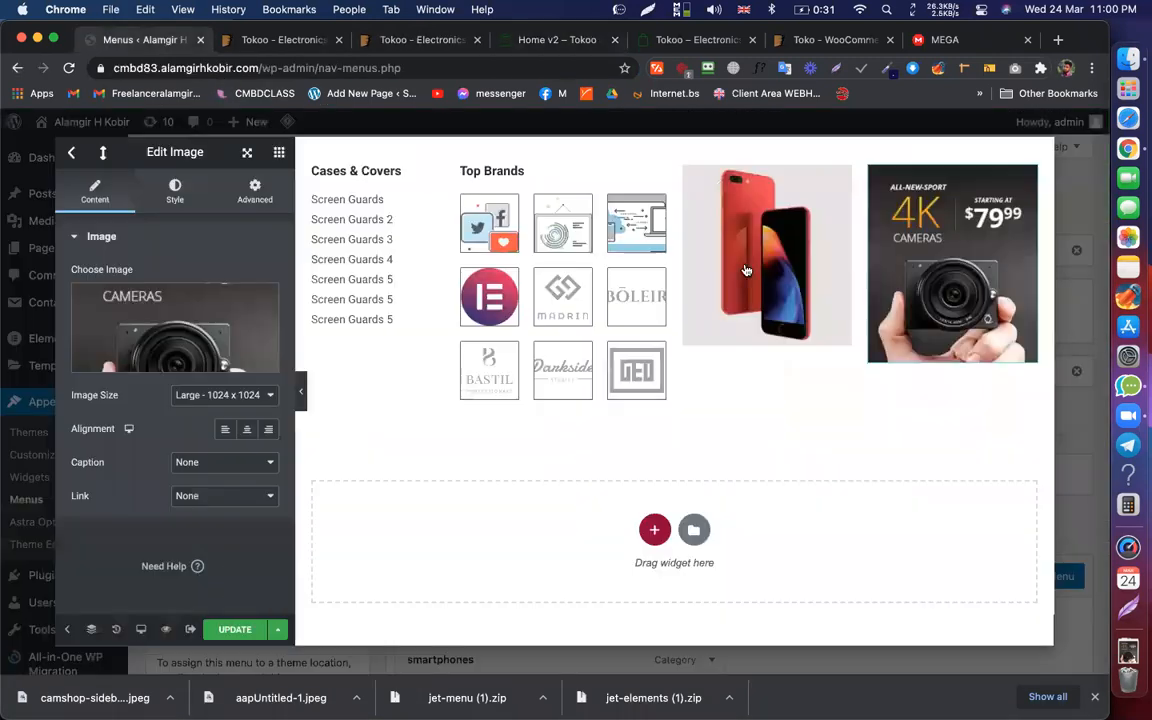
# Step: Set the red phone image to 100% width and adjust its pixel height to about 250
pyautogui.click(816, 180)
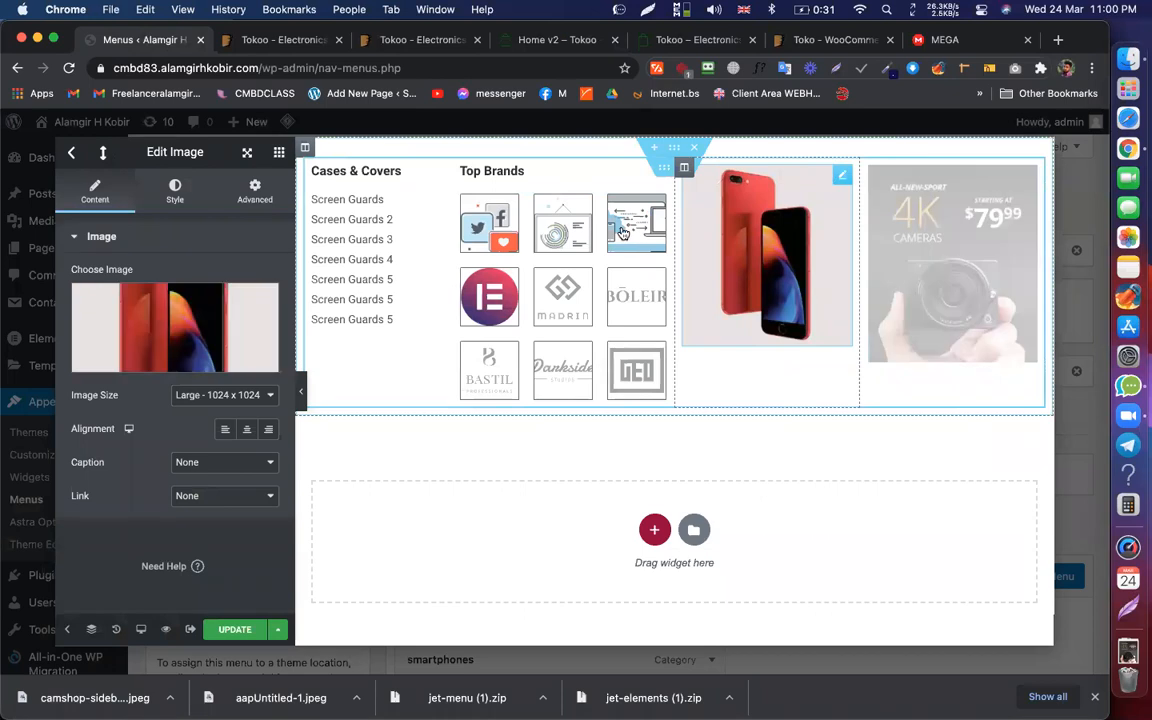
pyautogui.click(175, 192)
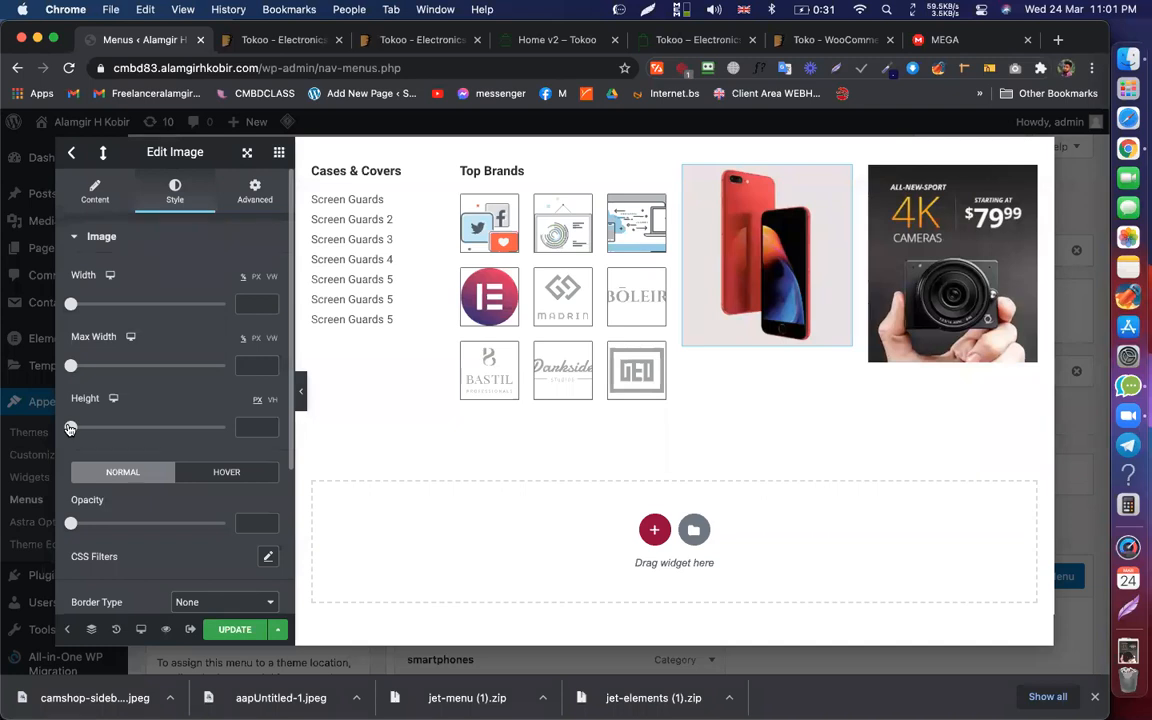
pyautogui.moveTo(70, 428); pyautogui.dragTo(135, 429)
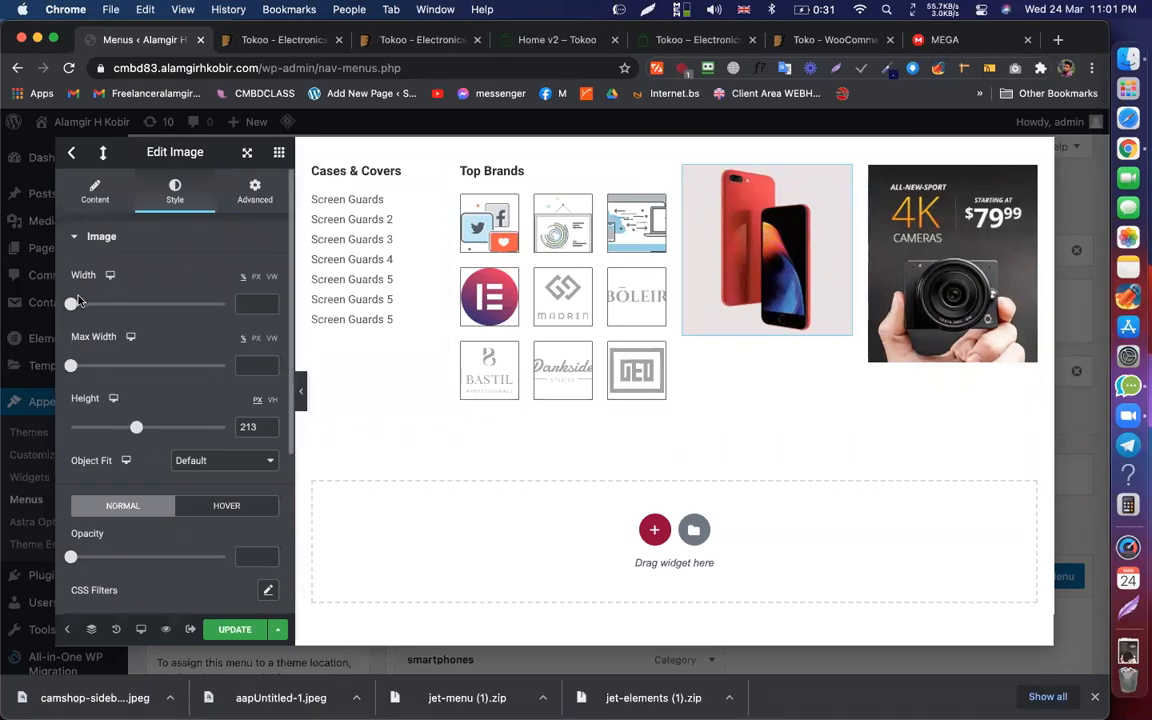
pyautogui.moveTo(302, 309); pyautogui.dragTo(301, 313)
pyautogui.moveTo(139, 428)
pyautogui.mouseDown()
pyautogui.moveTo(162, 429)
pyautogui.moveTo(149, 428)
pyautogui.mouseUp()
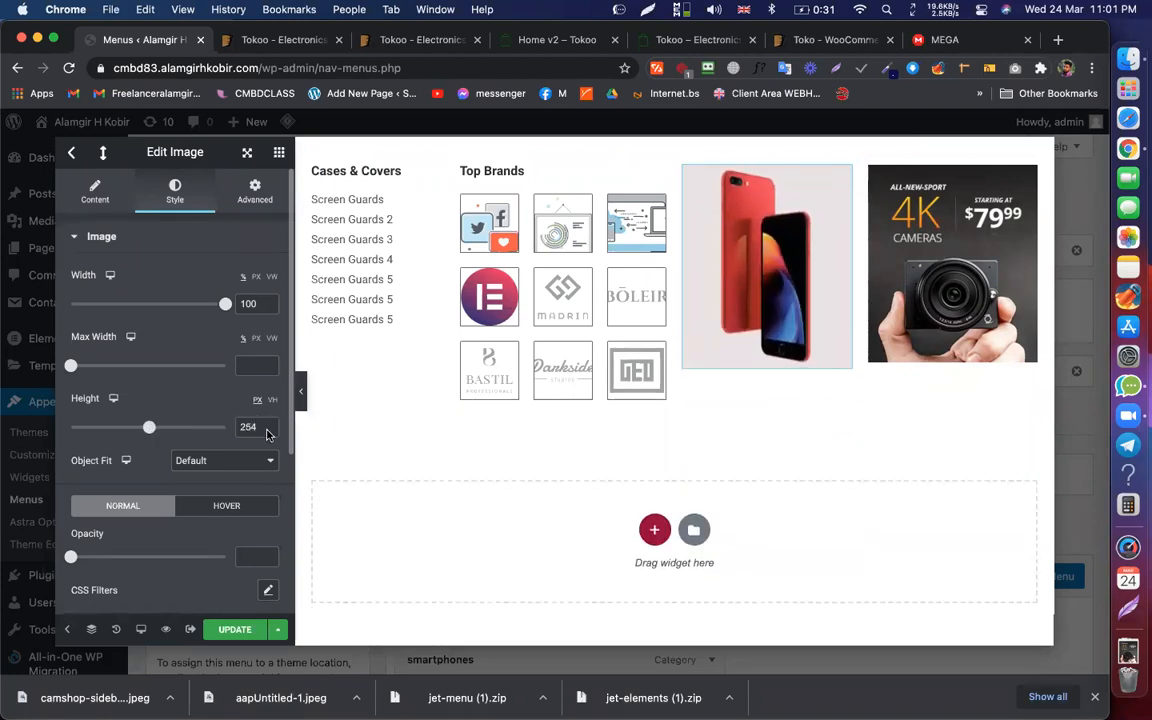
pyautogui.click(268, 431)
pyautogui.click(268, 431)
pyautogui.click(268, 431)
pyautogui.click(268, 431)
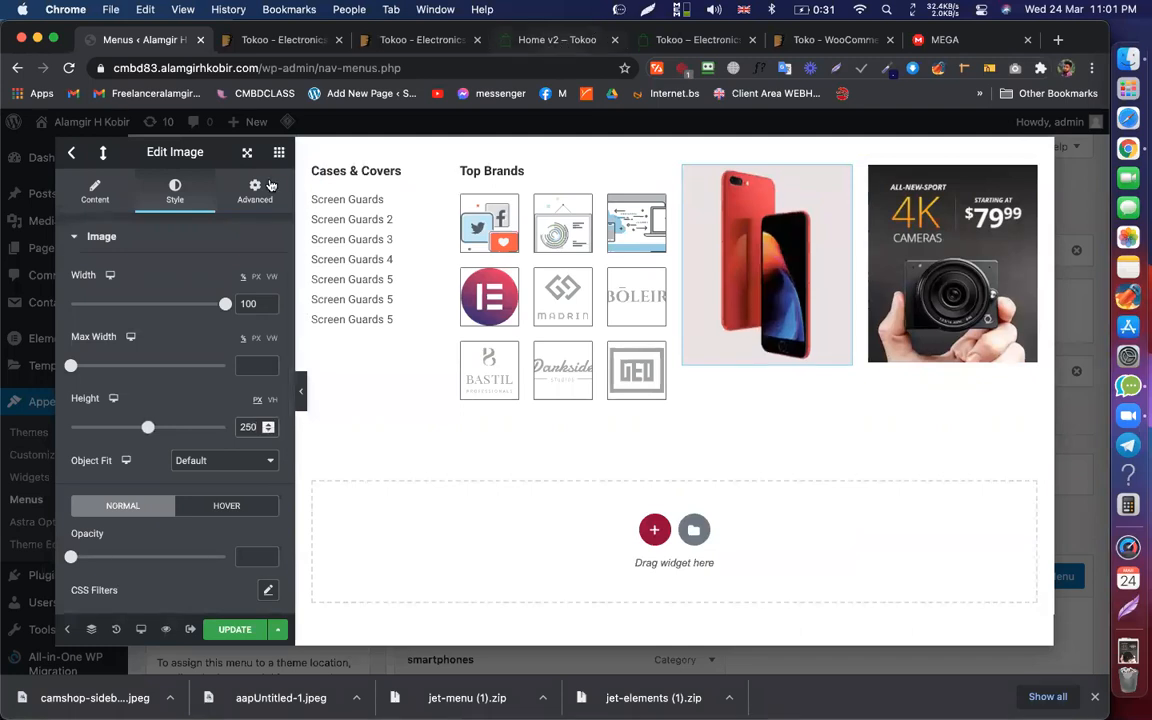
# Step: Measure the Tokoo homepage's phone banner size for reference, then return to WordPress
pyautogui.click(550, 42)
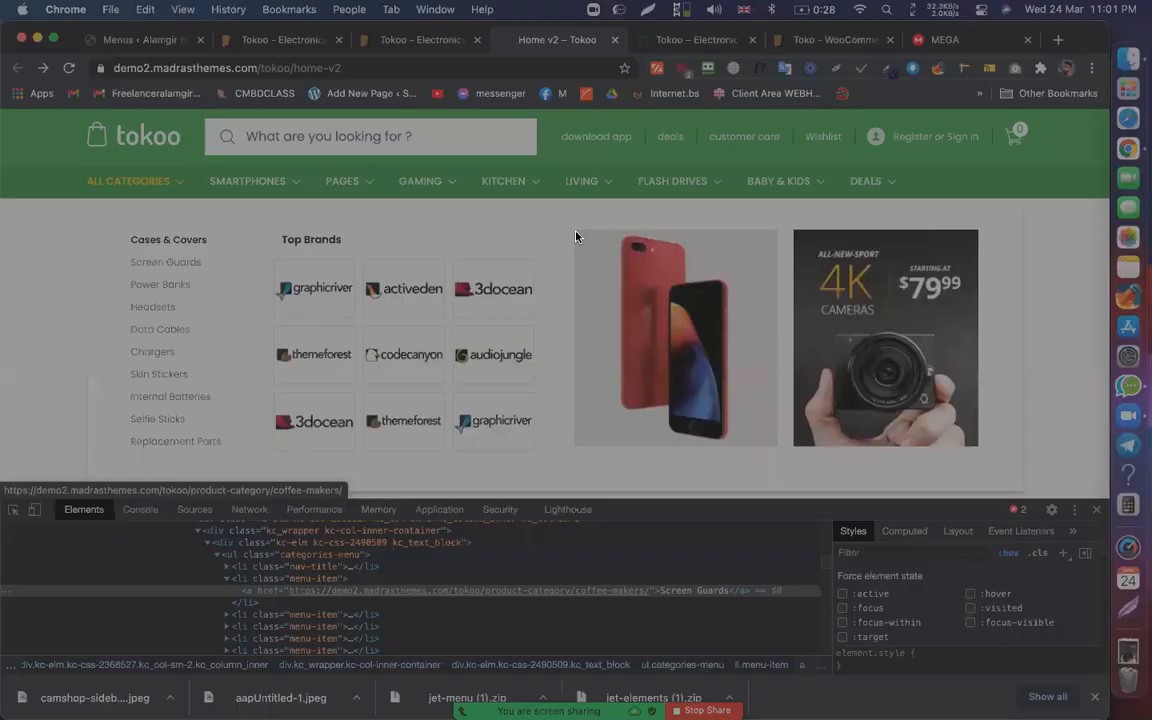
pyautogui.moveTo(575, 229); pyautogui.dragTo(778, 446)
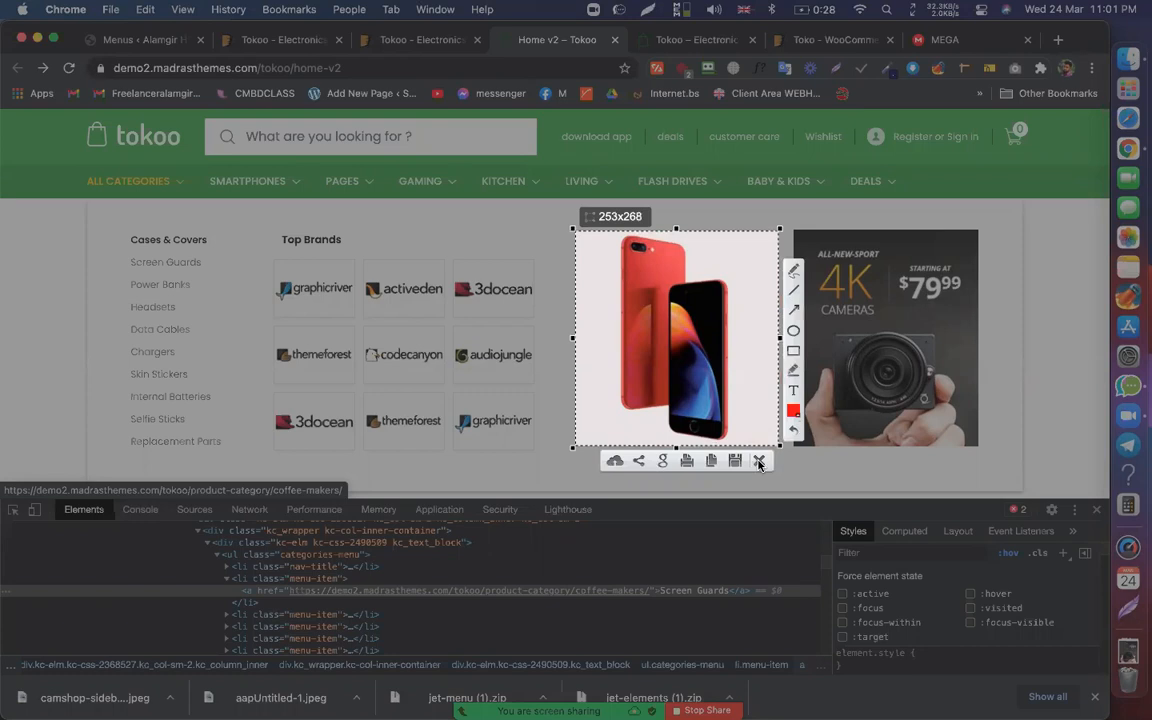
pyautogui.press('Escape')
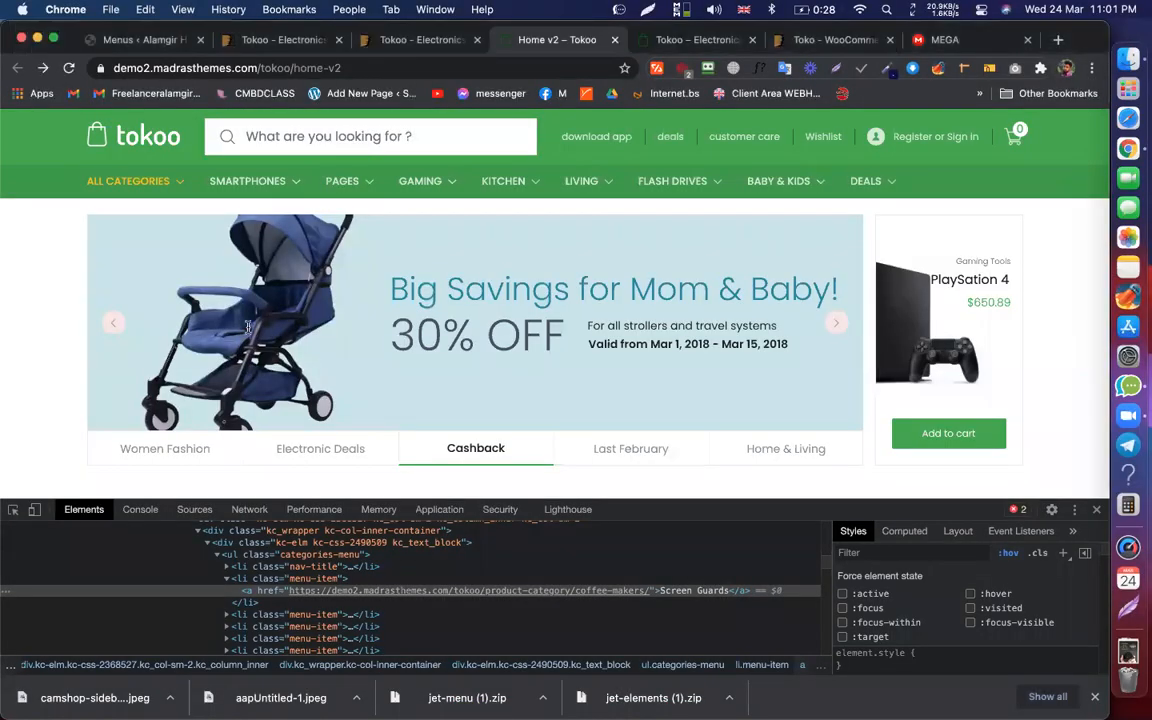
pyautogui.press('super+1')
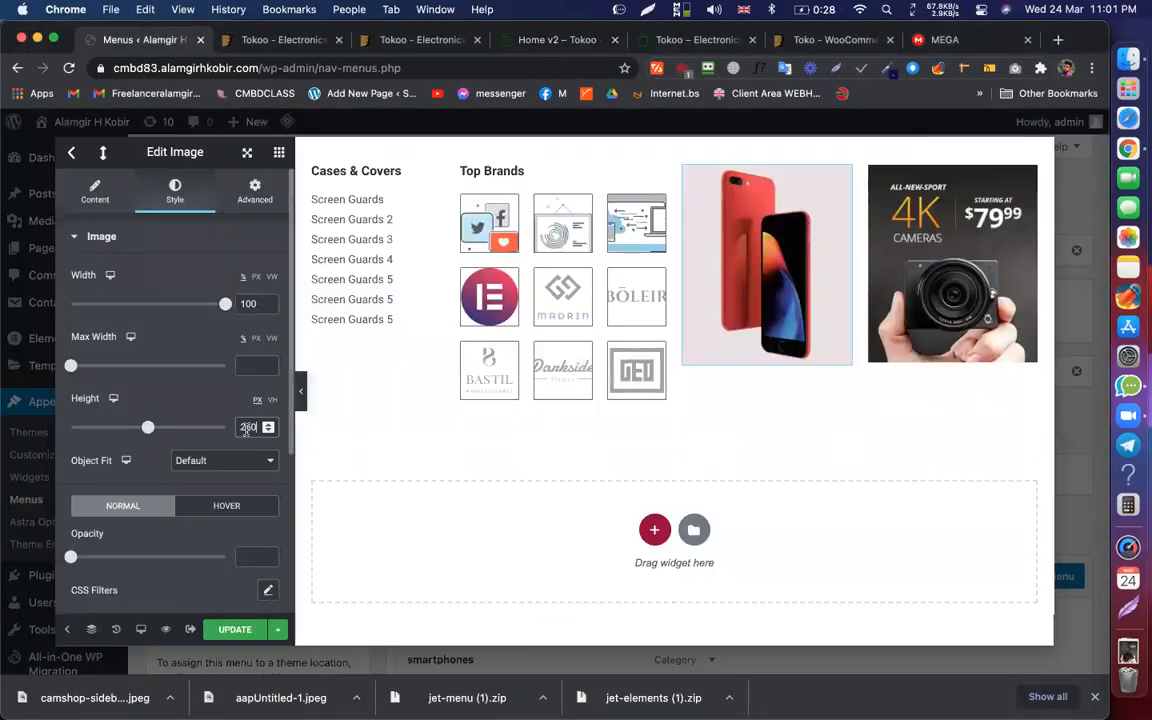
# Step: Copy the red phone image's style and paste it onto the 4K camera banner
pyautogui.write('6')
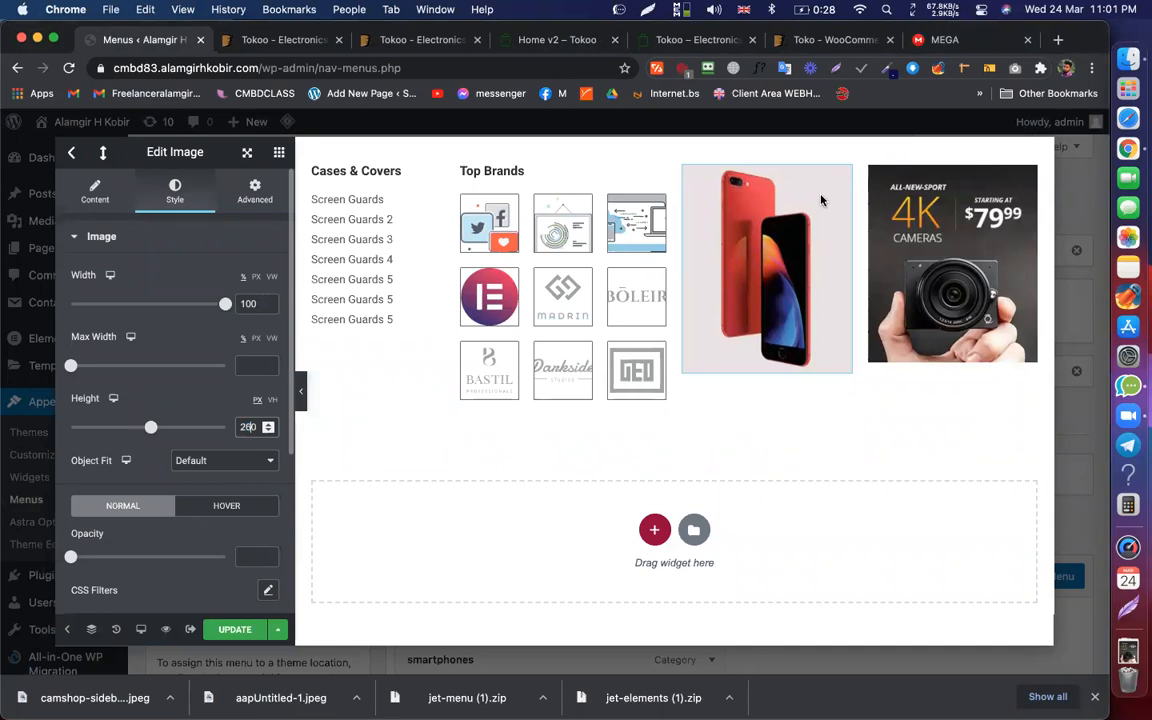
pyautogui.rightClick(821, 200)
pyautogui.click(946, 265)
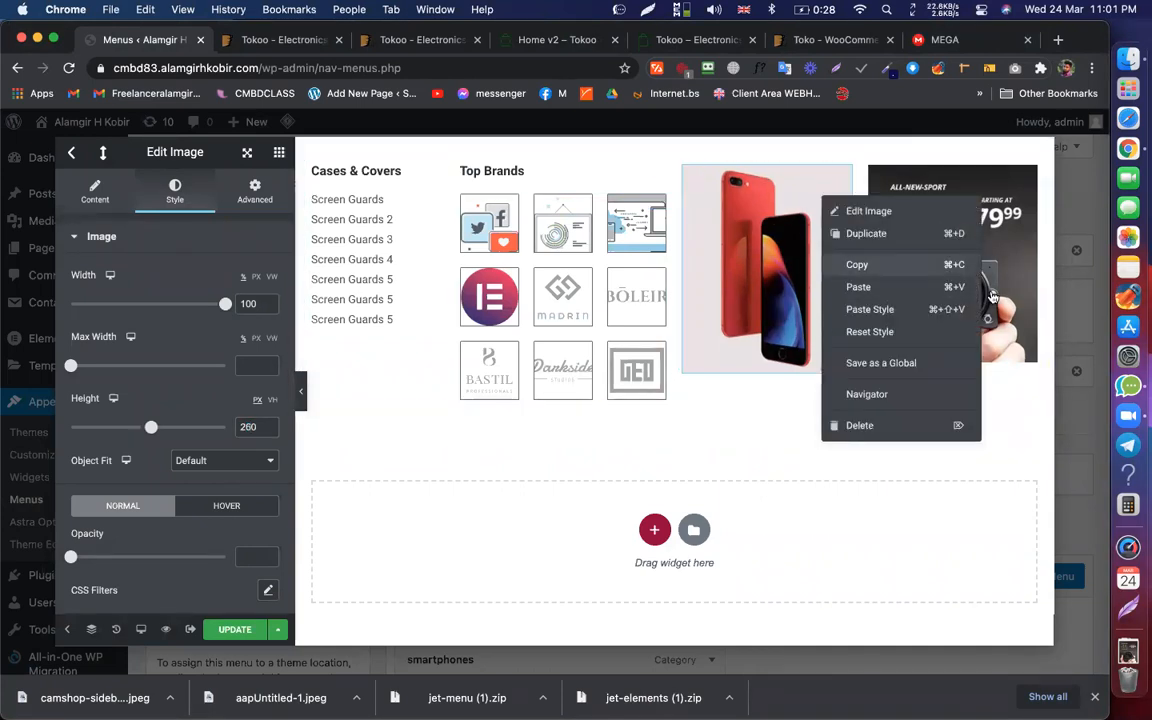
pyautogui.rightClick(893, 229)
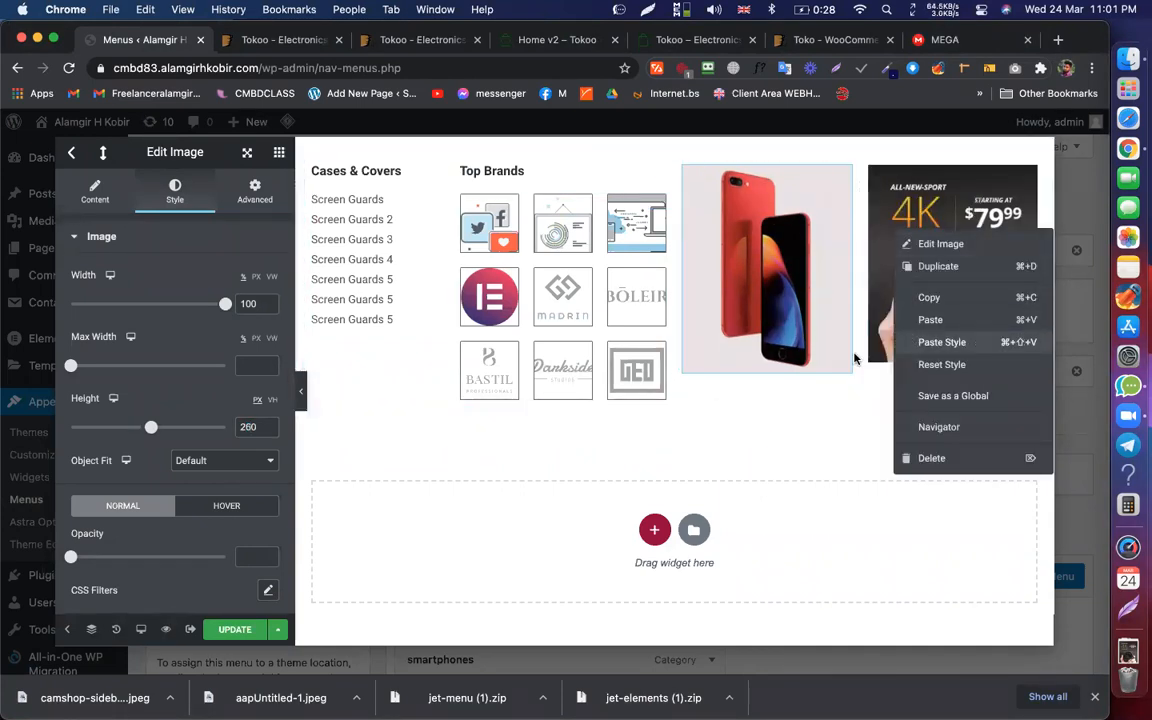
pyautogui.click(940, 342)
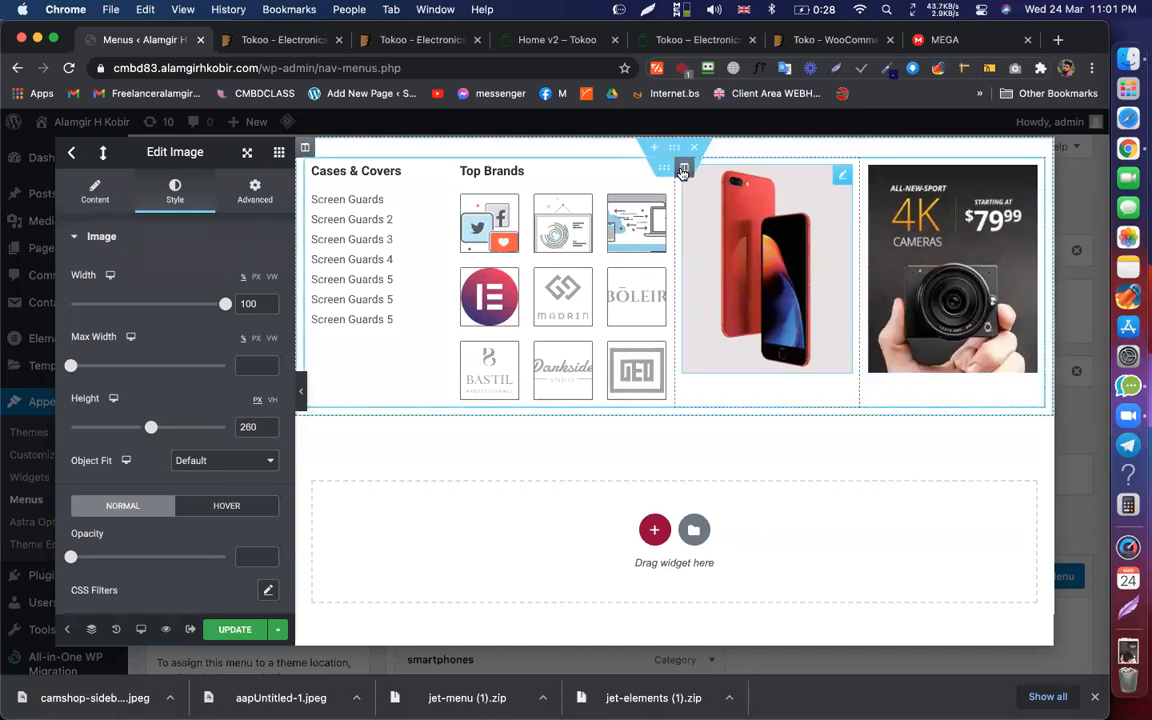
pyautogui.click(683, 168)
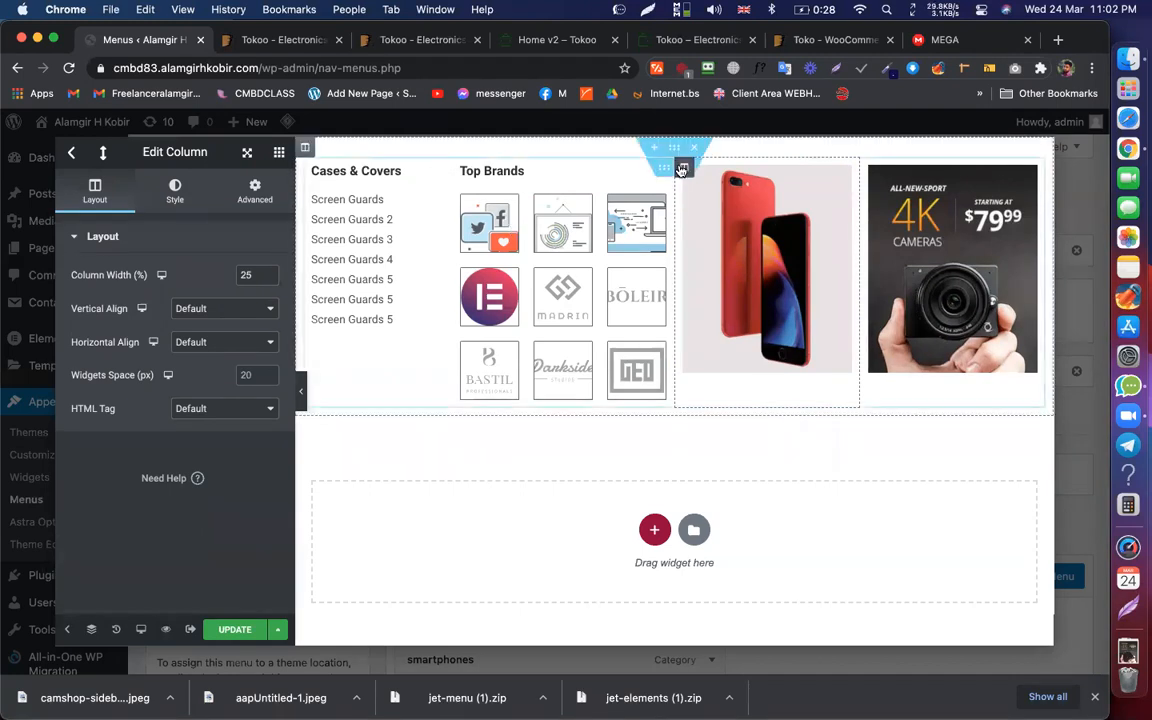
# Step: Set Vertical Align to Middle for both the phone and camera image columns
pyautogui.click(224, 308)
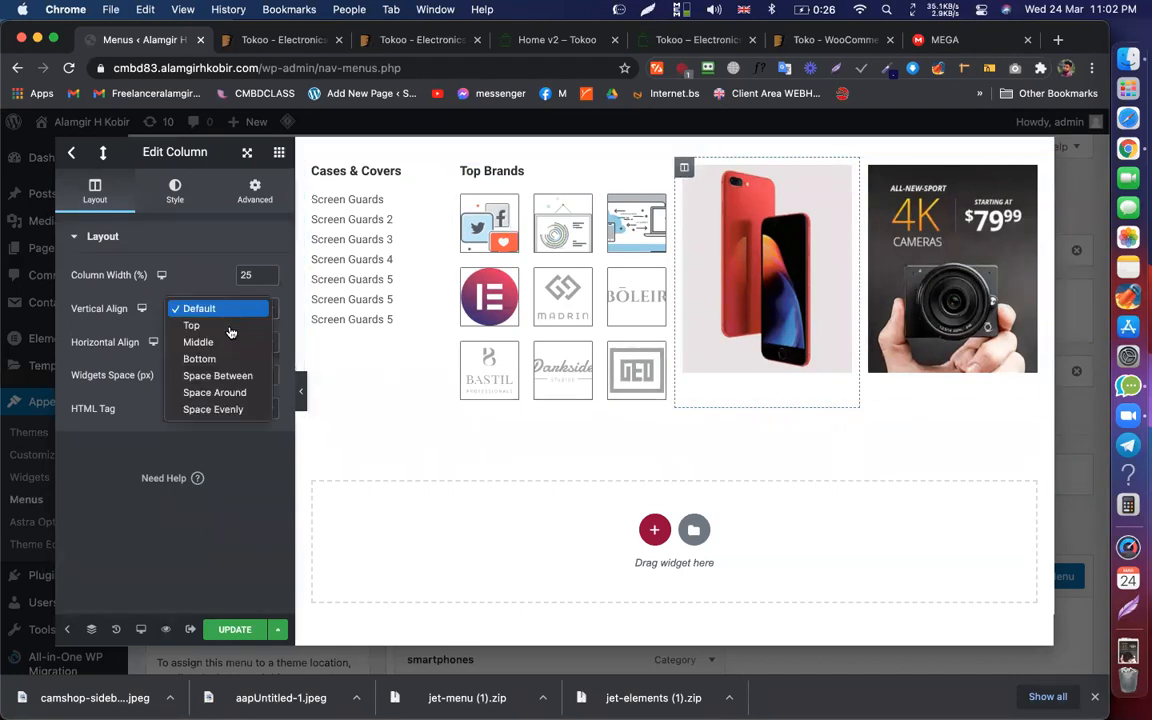
pyautogui.click(226, 341)
pyautogui.click(870, 170)
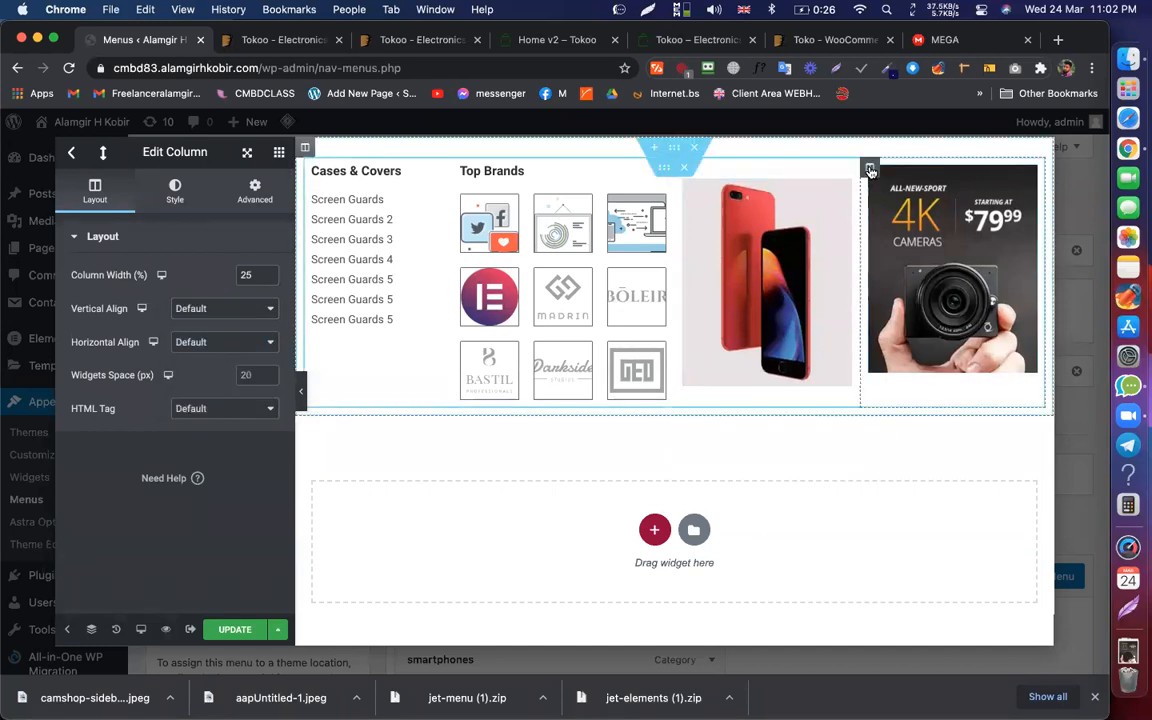
pyautogui.click(193, 312)
pyautogui.click(199, 343)
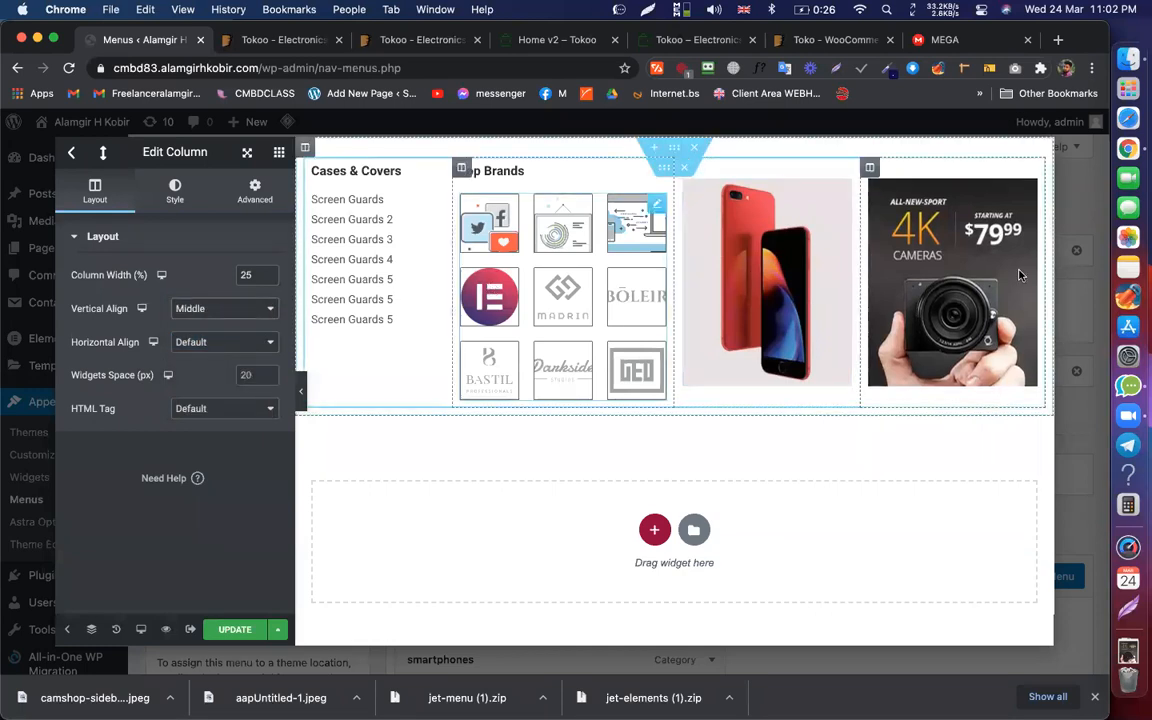
# Step: Save the mega menu content, check the Tokoo demo, and close the Elementor editor
pyautogui.click(235, 629)
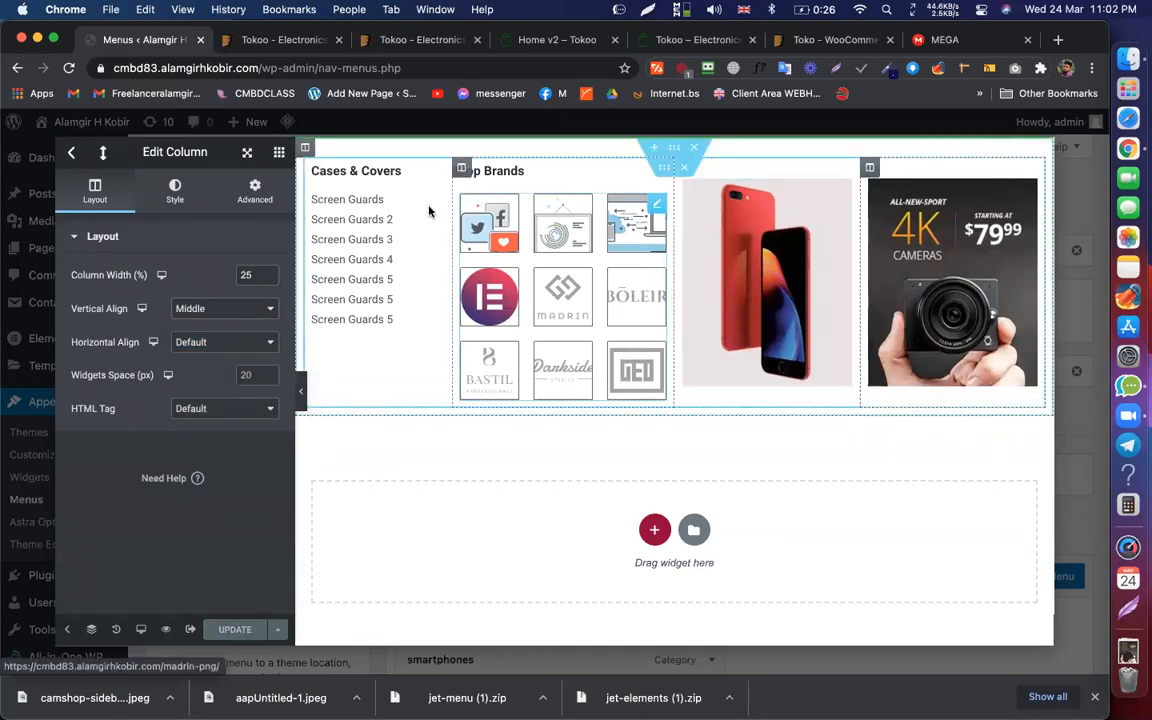
pyautogui.click(530, 40)
pyautogui.moveTo(252, 187)
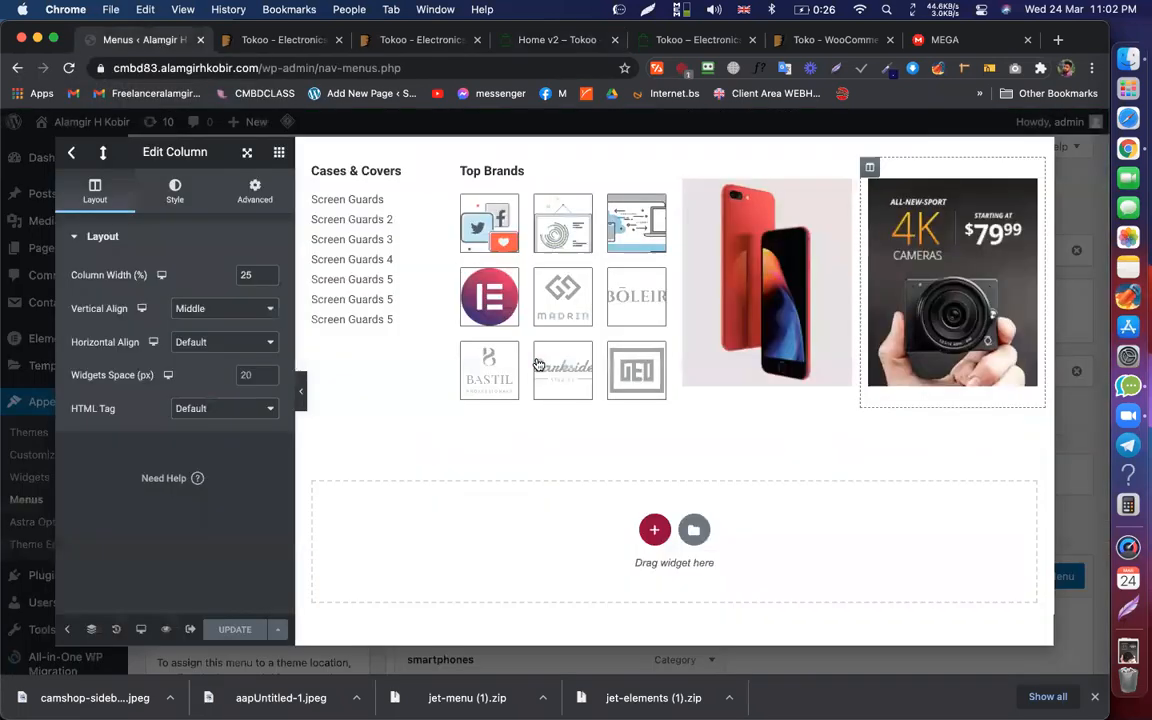
pyautogui.click(160, 40)
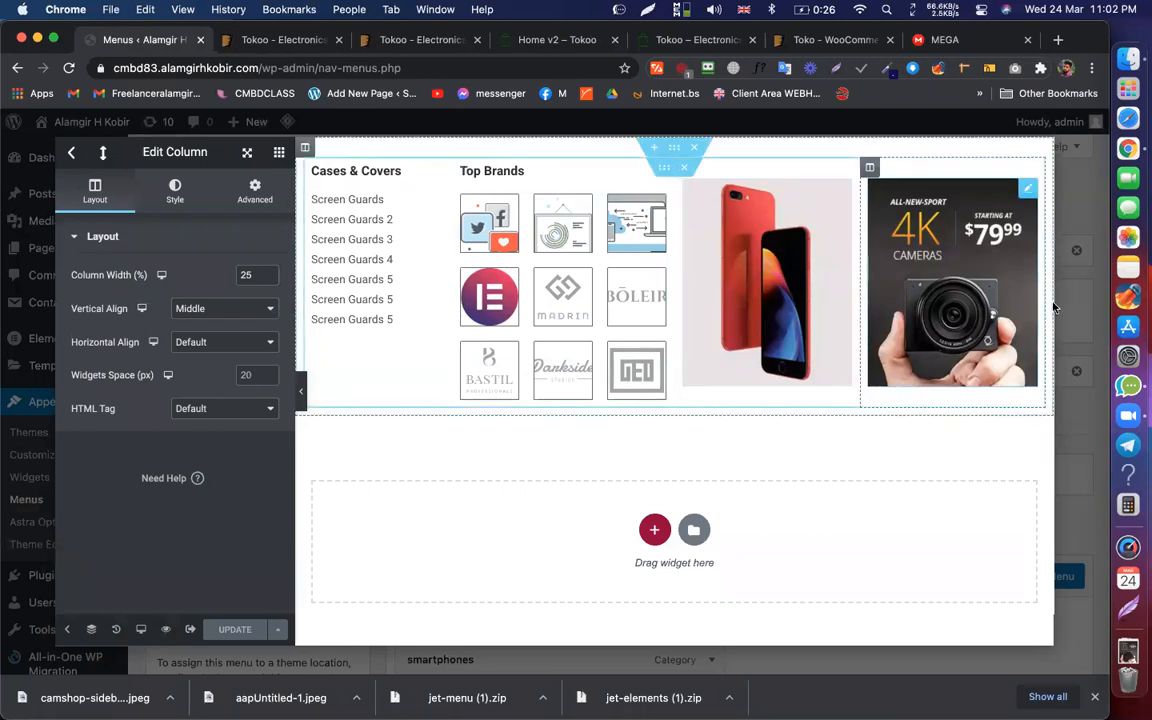
pyautogui.click(71, 155)
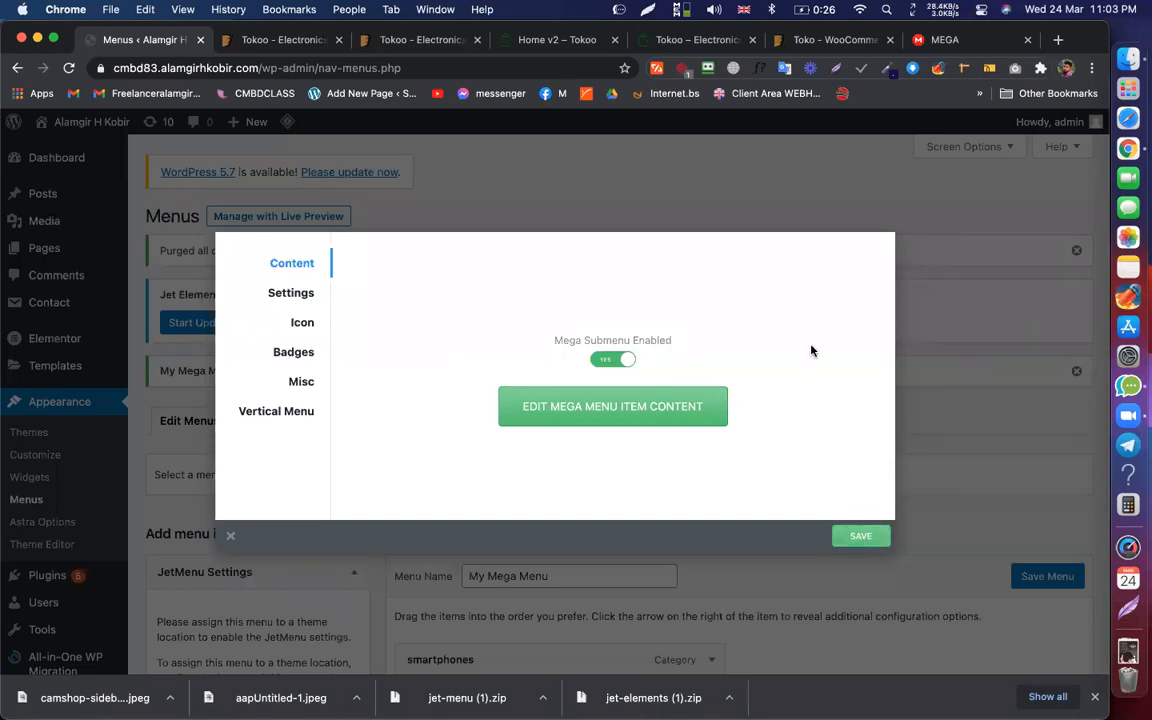
# Step: Save and close the JetMenu Mega Submenu settings to reveal the menu items
pyautogui.click(857, 539)
pyautogui.press('Escape')
pyautogui.scroll(-5, 819, 283)
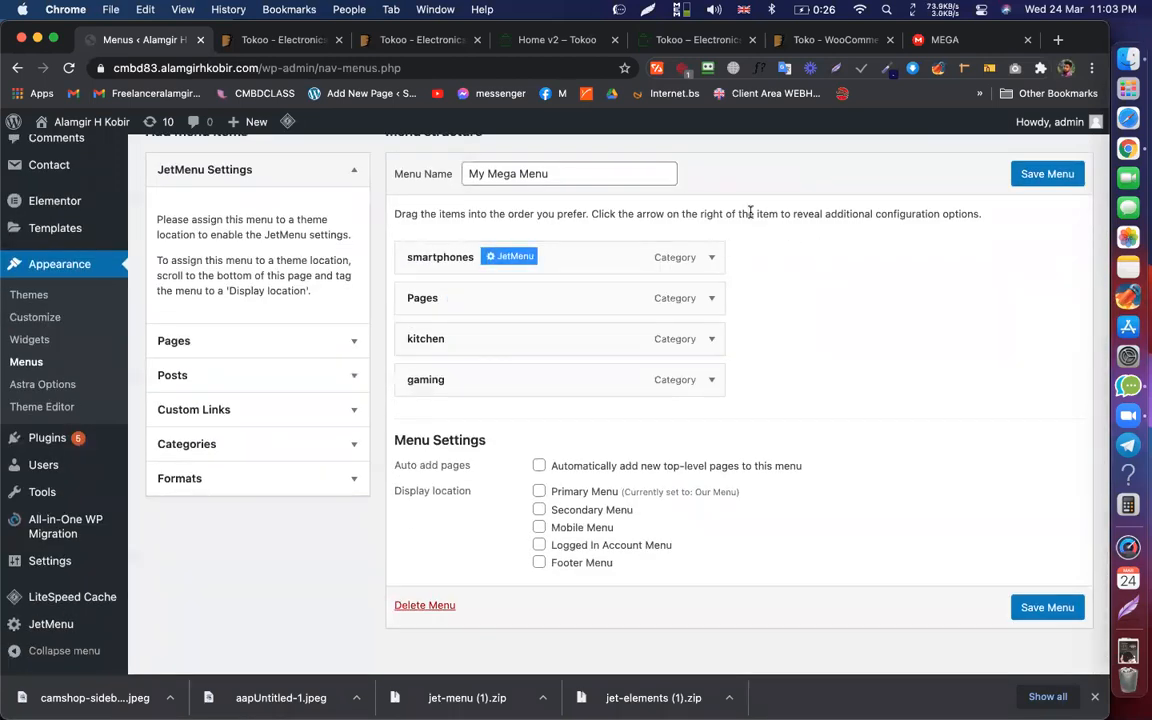
pyautogui.tripleClick(806, 214)
pyautogui.click(790, 300)
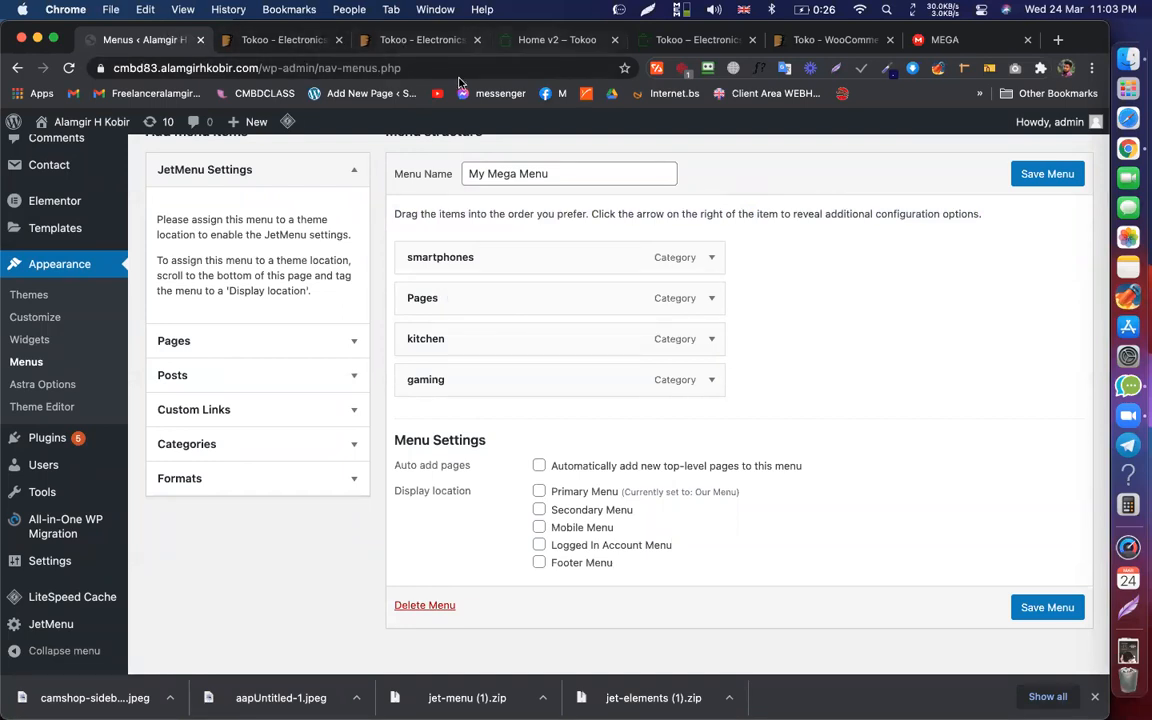
# Step: Go to Templates > Theme Builder to list the site's templates
pyautogui.click(148, 44)
pyautogui.scroll(4, 40, 250)
pyautogui.scroll(-4, 31, 478)
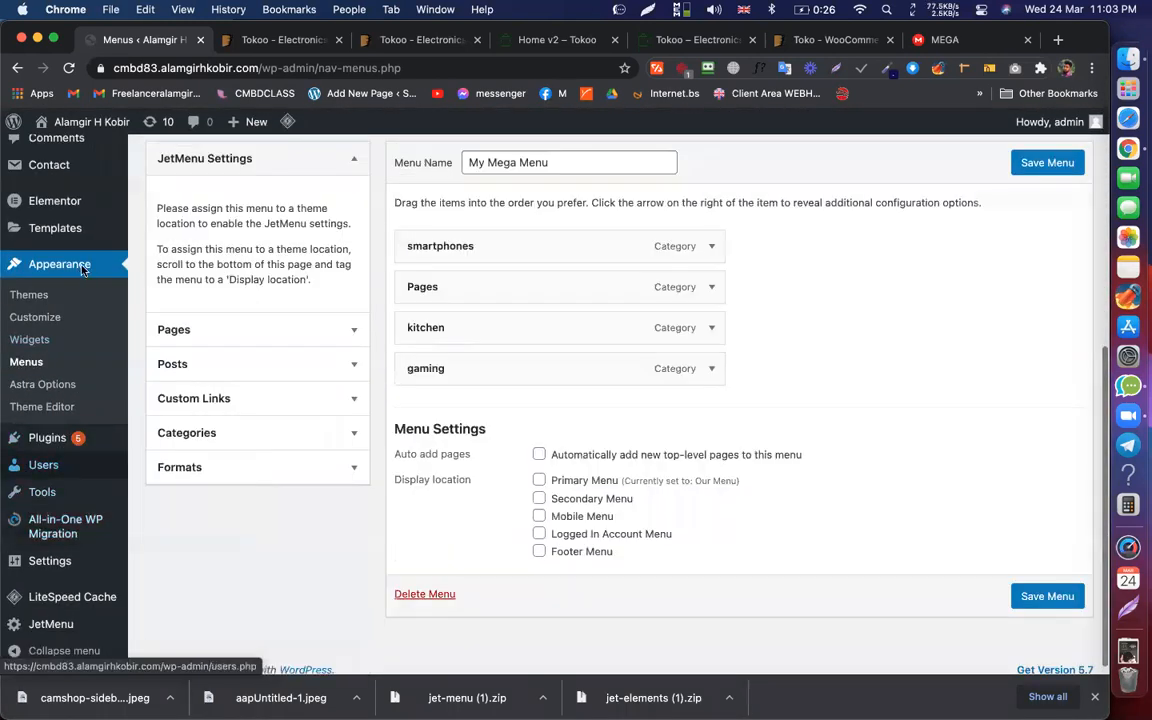
pyautogui.moveTo(80, 228)
pyautogui.click(177, 274)
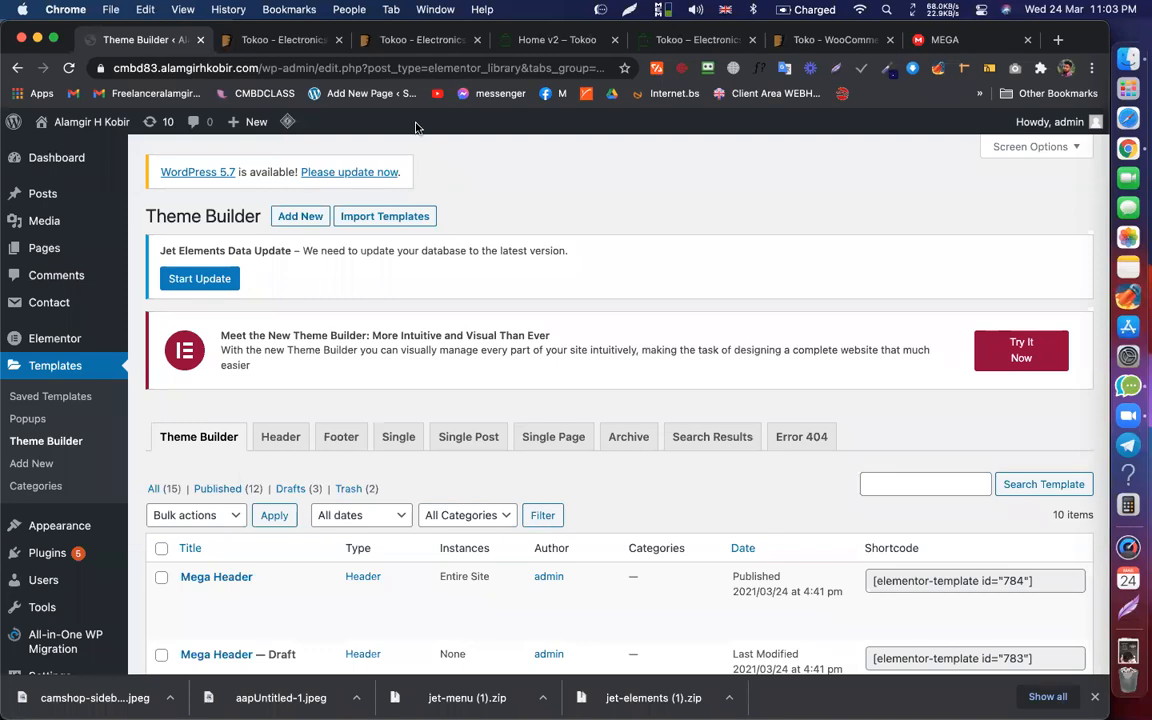
# Step: Open the published Mega Header in Elementor and copy the site's address
pyautogui.scroll(-5, 357, 228)
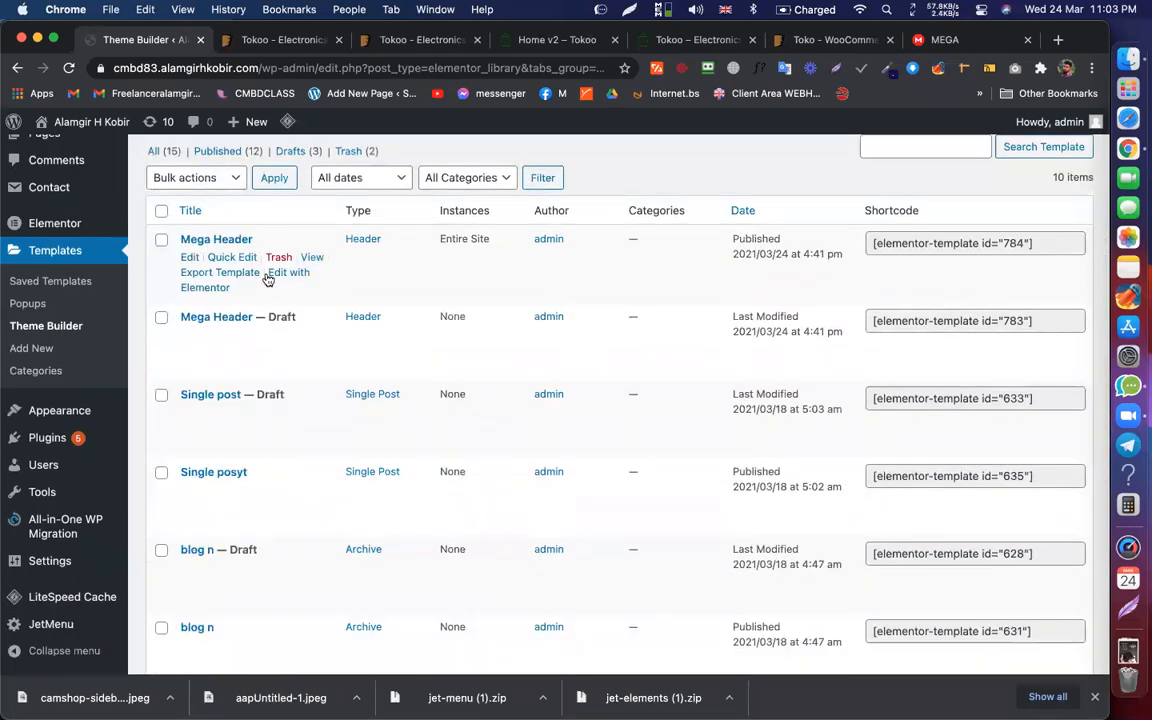
pyautogui.click(268, 279)
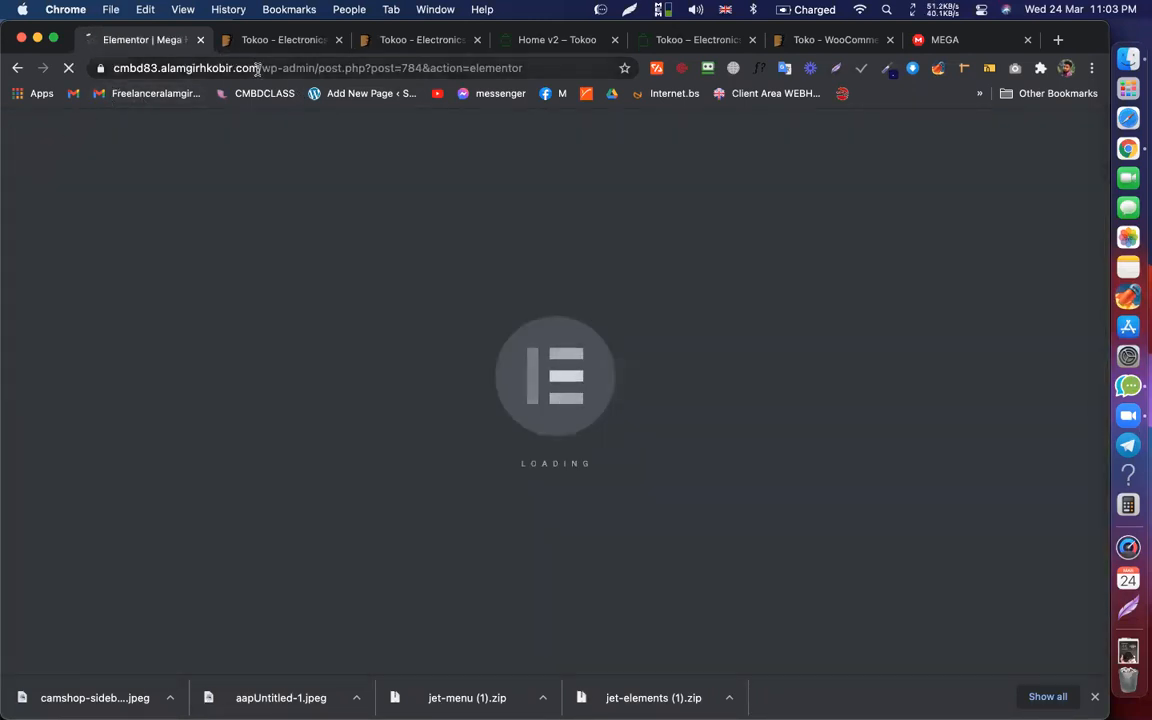
pyautogui.moveTo(257, 68); pyautogui.dragTo(100, 70)
pyautogui.press('super+c')
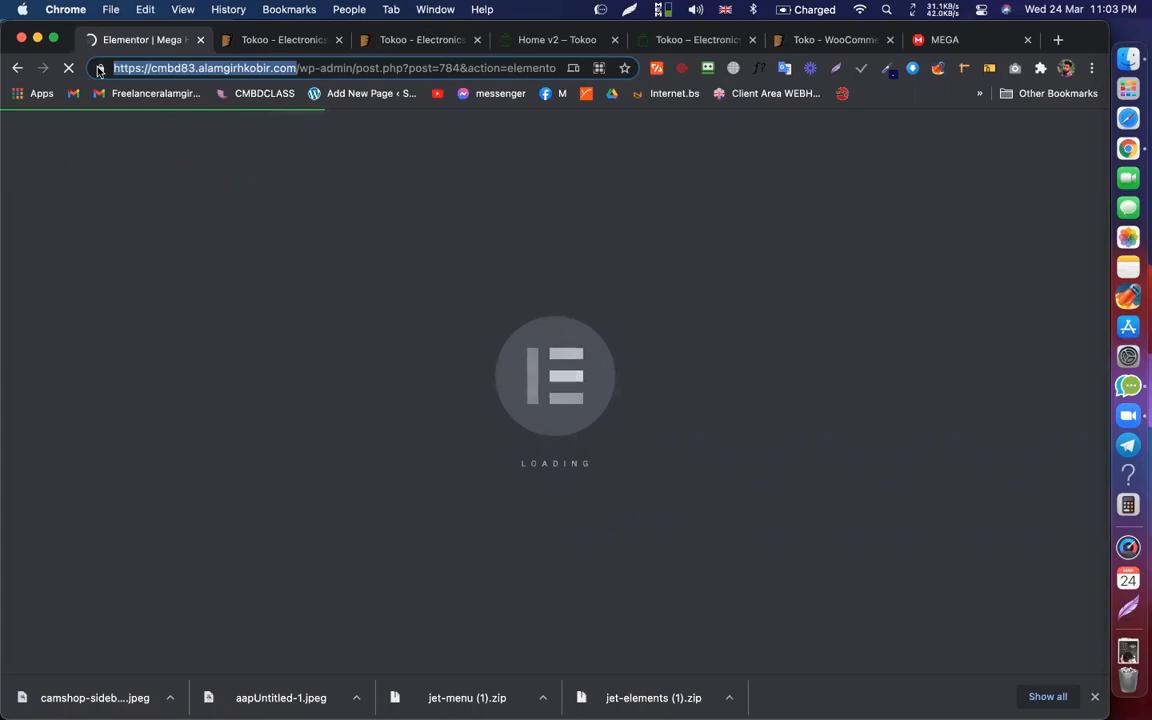
# Step: Load the live site in a new tab, closing the duplicate Tokoo tabs
pyautogui.press('super+t')
pyautogui.press('super+v')
pyautogui.click(765, 65)
pyautogui.moveTo(948, 40); pyautogui.dragTo(266, 32)
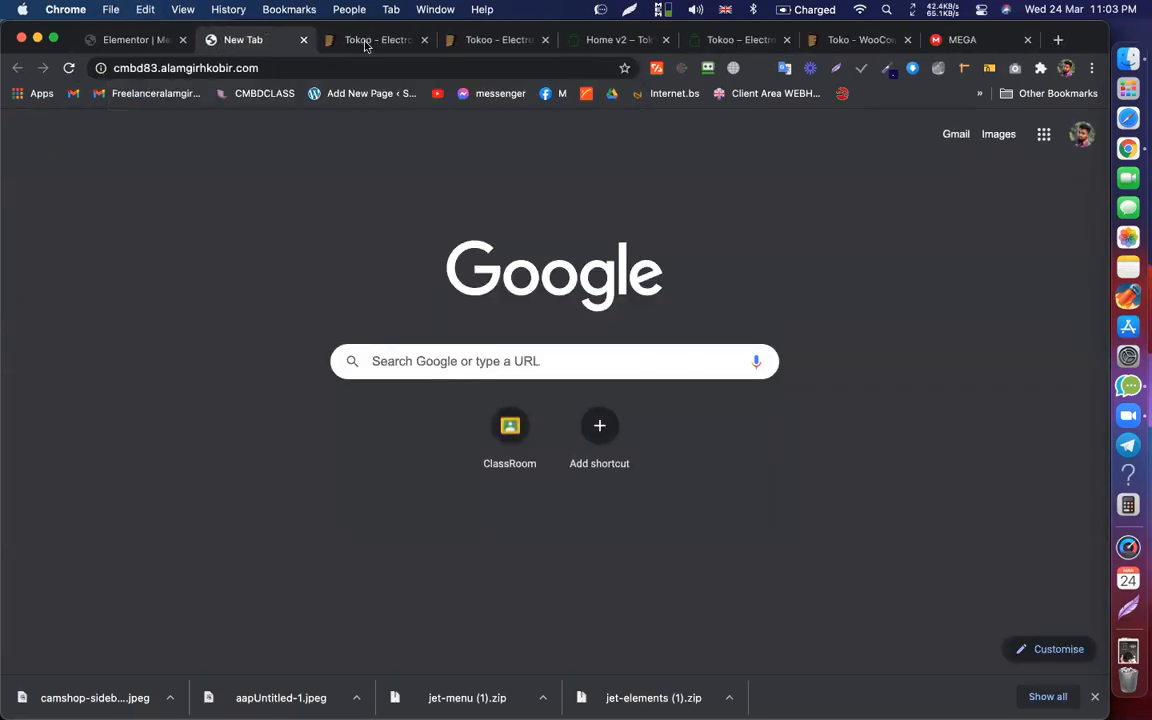
pyautogui.click(424, 40)
pyautogui.click(424, 40)
pyautogui.press('Return')
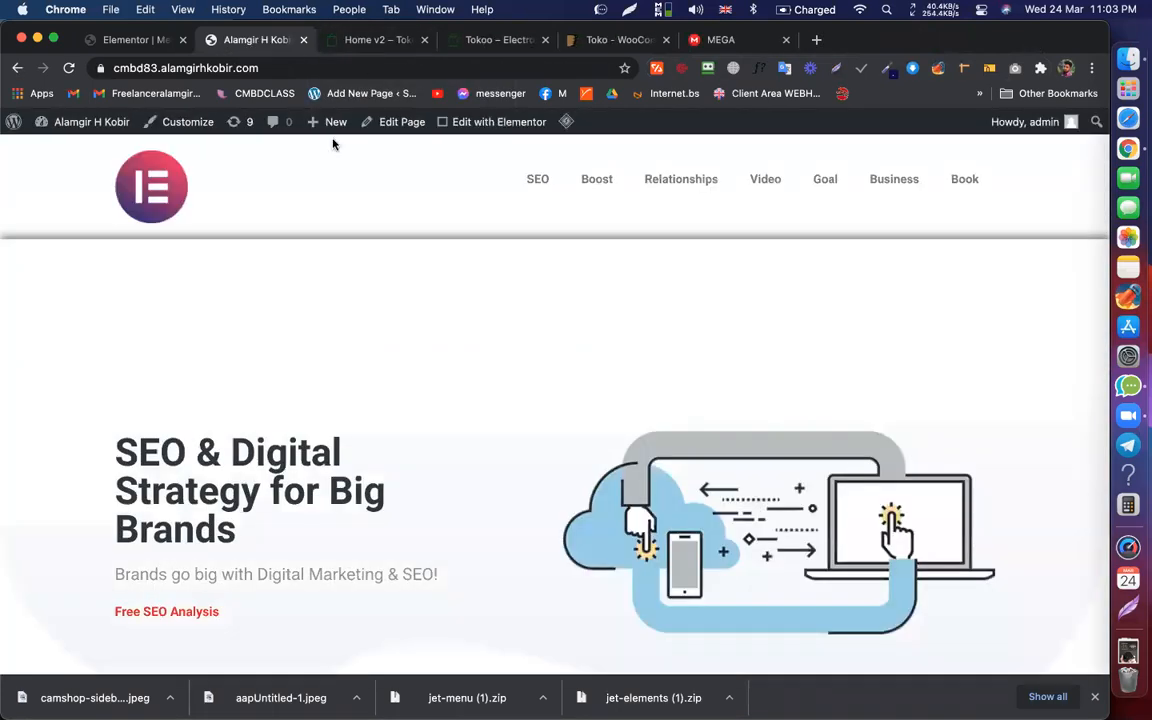
# Step: Return to the Elementor editor and reopen the Theme Builder list in another tab
pyautogui.click(124, 44)
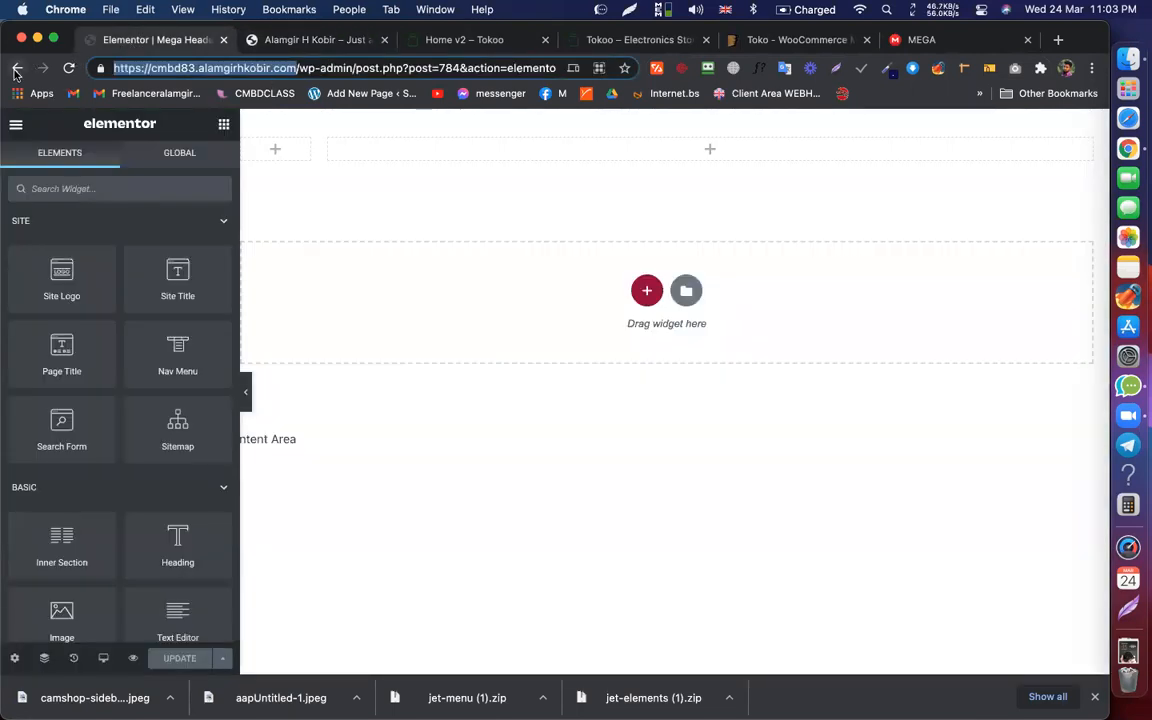
pyautogui.keyDown('super'); pyautogui.click(24, 72); pyautogui.keyUp('super')
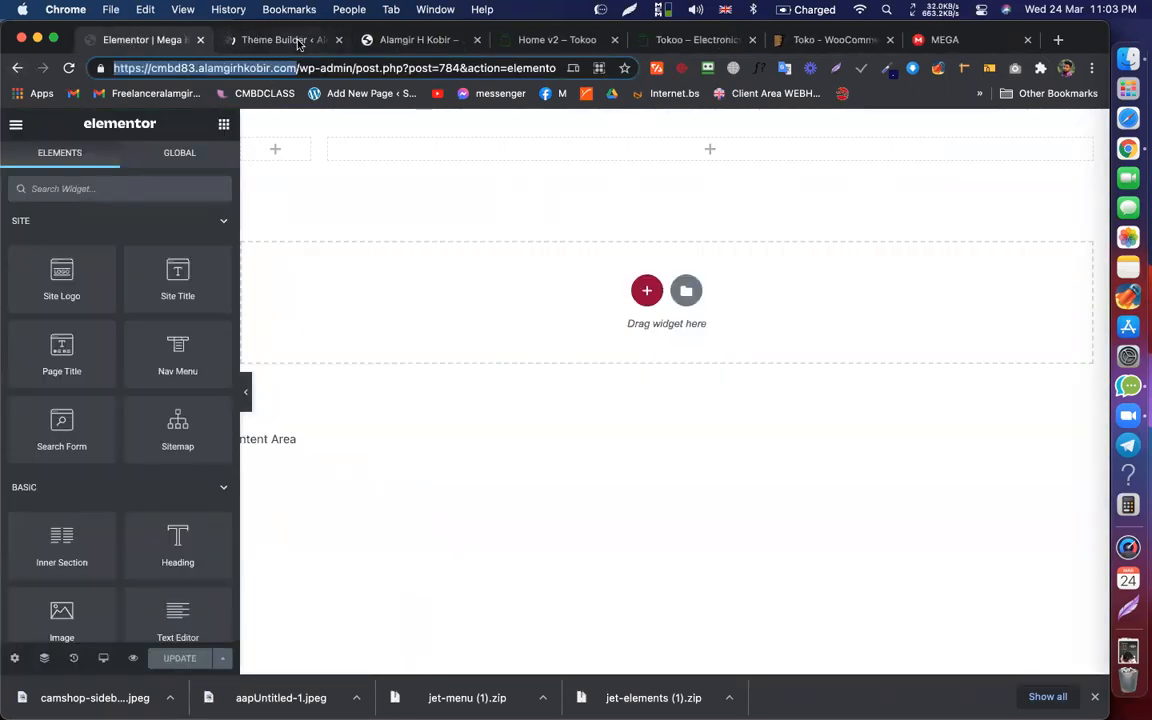
pyautogui.click(298, 41)
pyautogui.scroll(-2, 386, 305)
# Step: Filter the Theme Builder list to show only the Header templates
pyautogui.scroll(1, 257, 262)
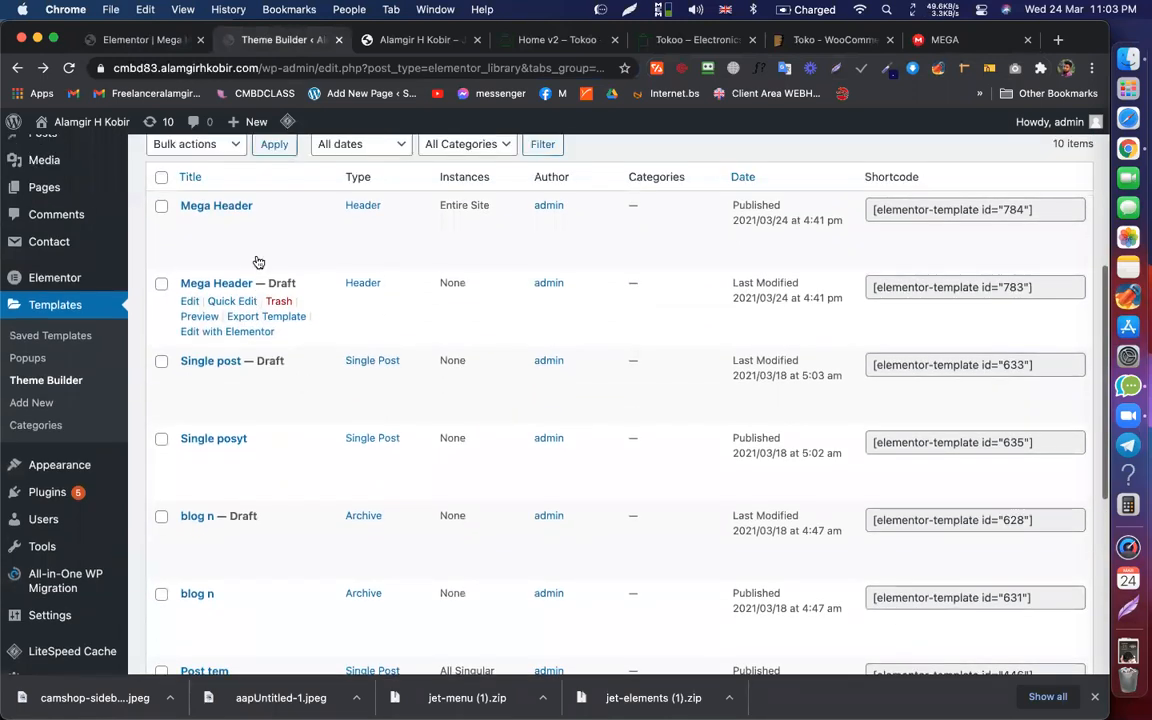
pyautogui.click(161, 180)
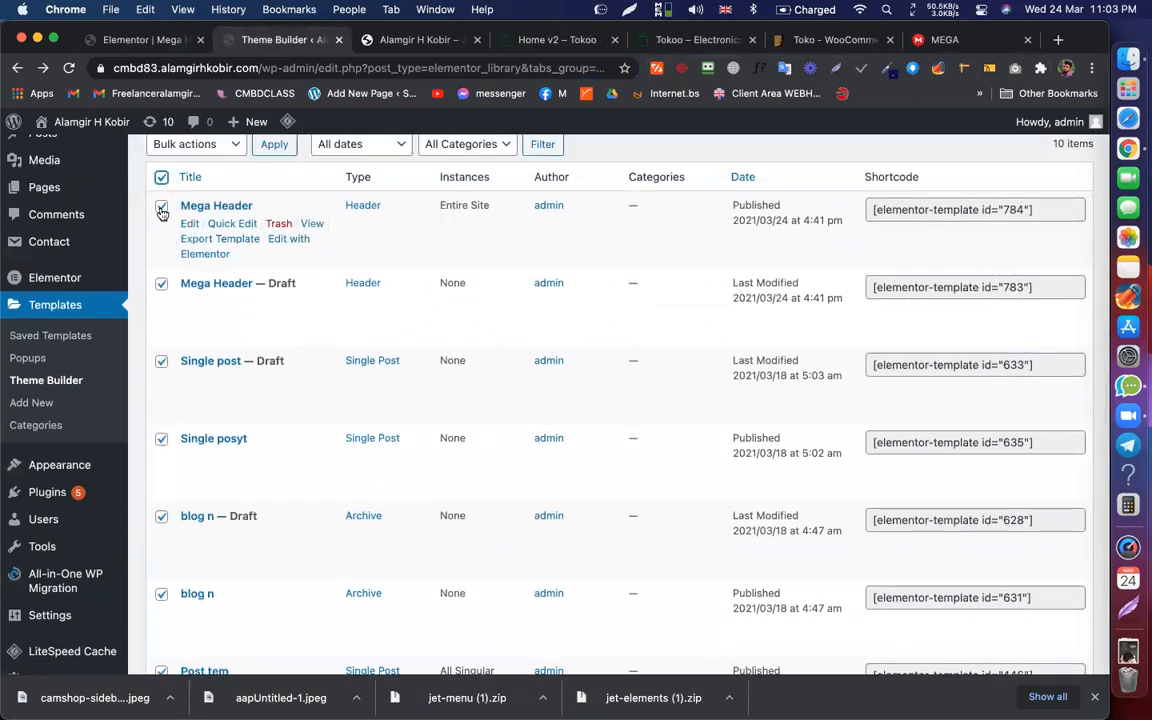
pyautogui.click(161, 210)
pyautogui.scroll(5, 200, 300)
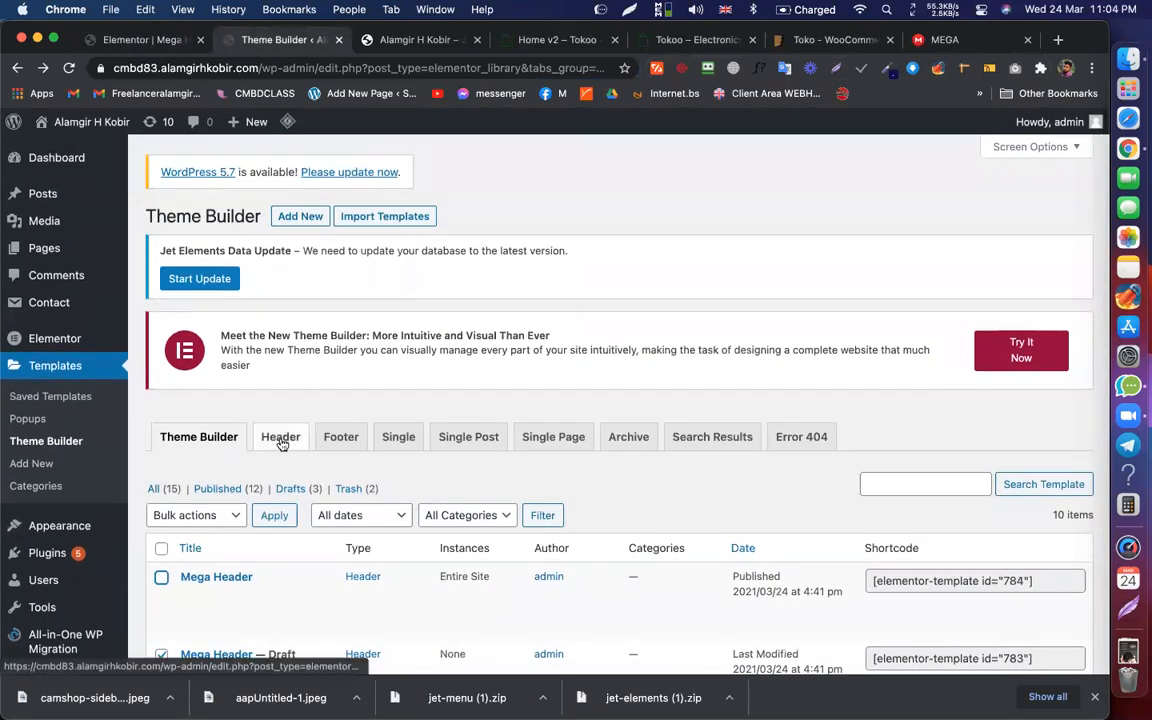
pyautogui.click(281, 443)
pyautogui.scroll(-2, 350, 320)
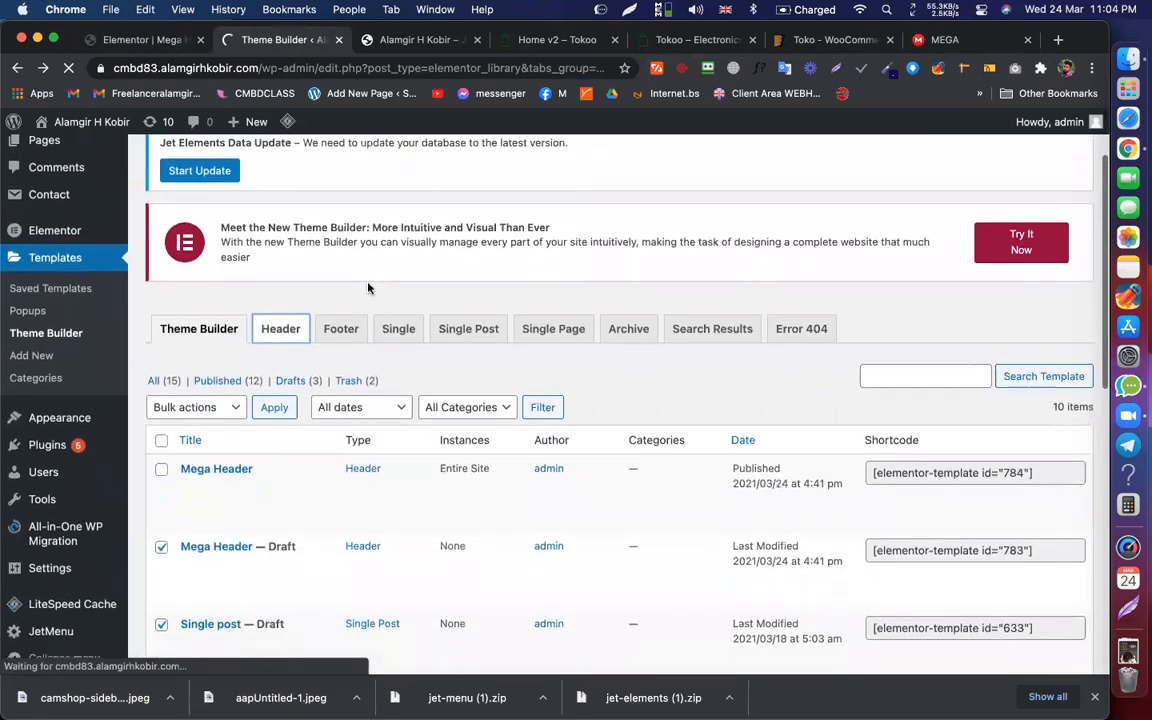
pyautogui.scroll(-3, 216, 385)
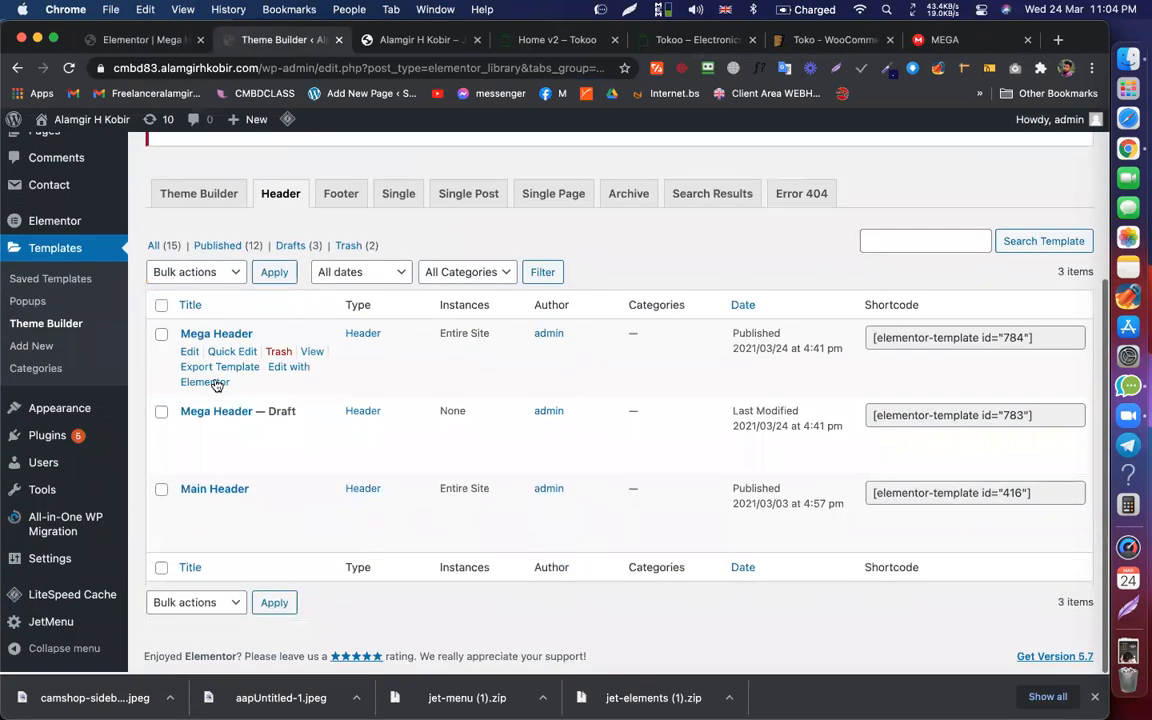
# Step: Bulk-trash Main Header and the draft Mega Header, then reload the site's home page
pyautogui.click(161, 491)
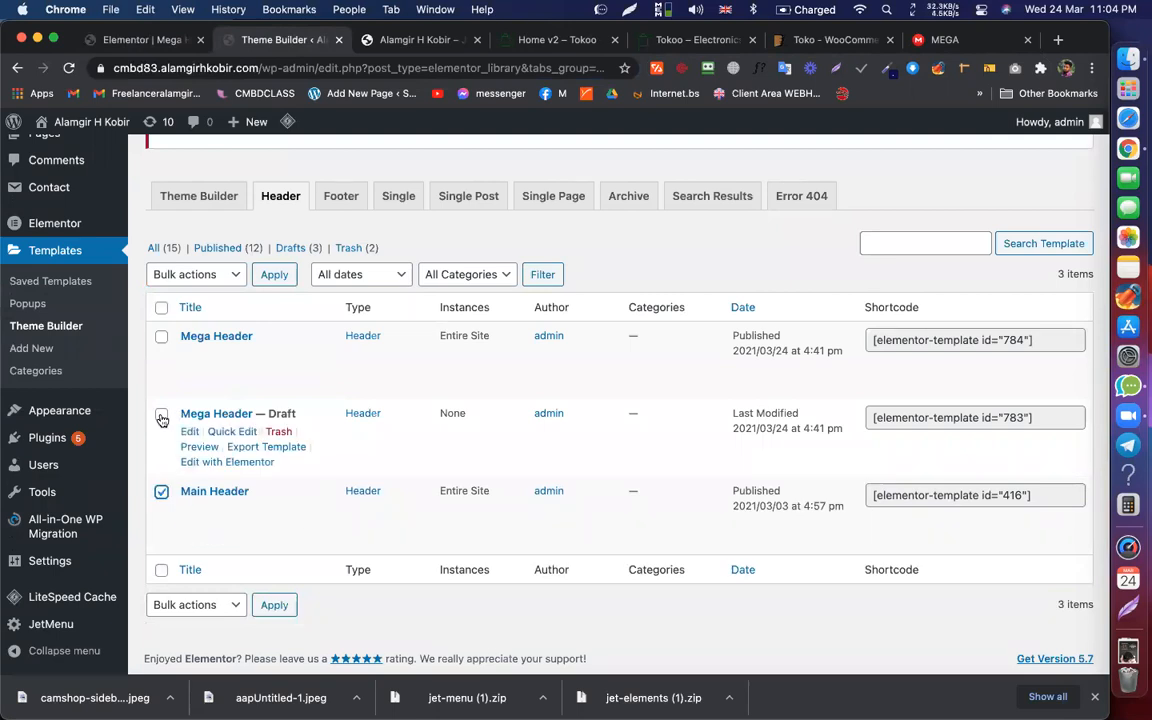
pyautogui.click(161, 415)
pyautogui.click(217, 286)
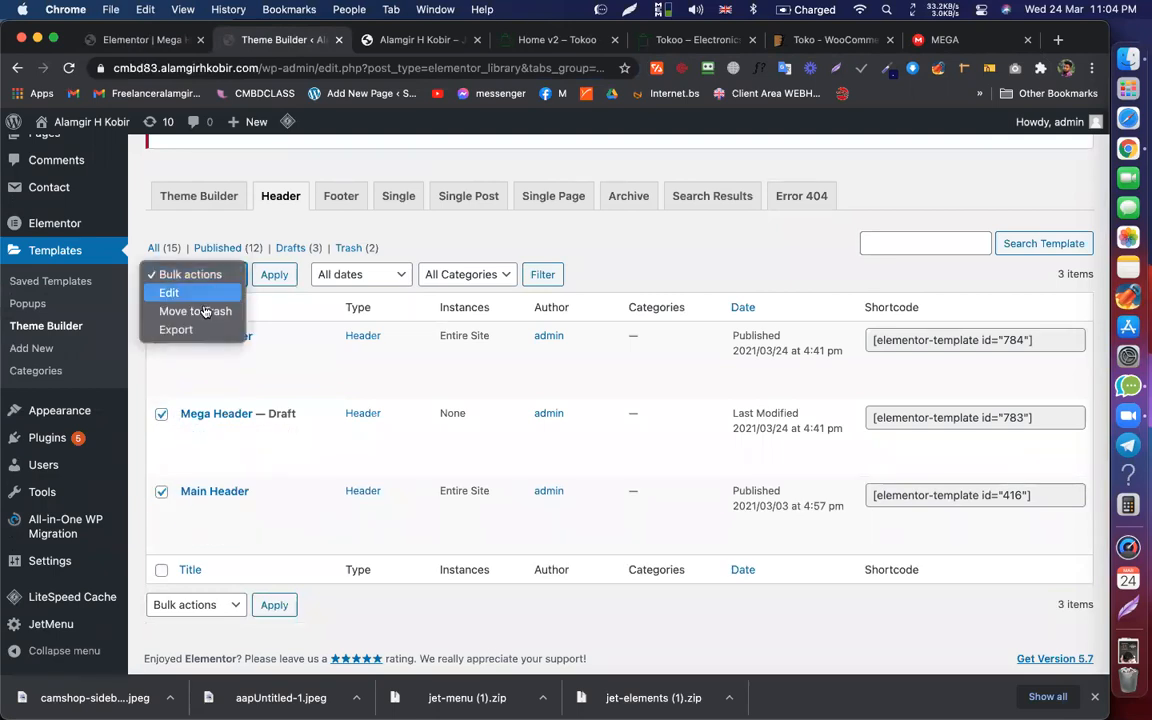
pyautogui.click(200, 309)
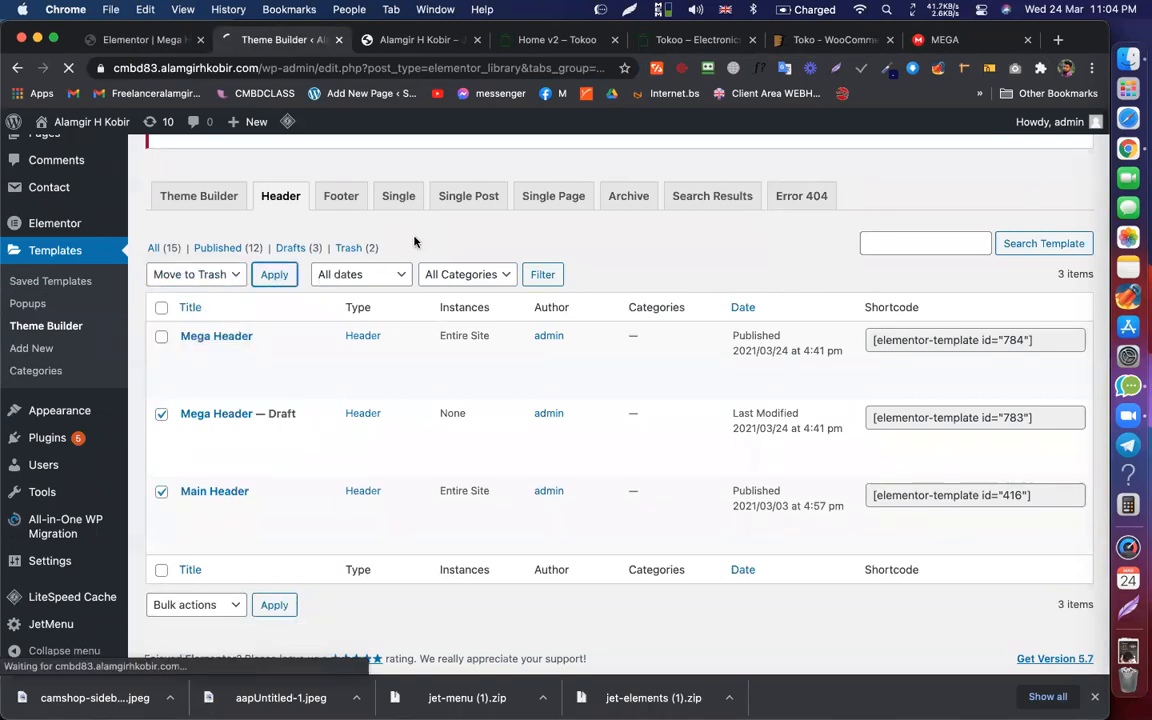
pyautogui.click(282, 272)
pyautogui.scroll(-3, 252, 430)
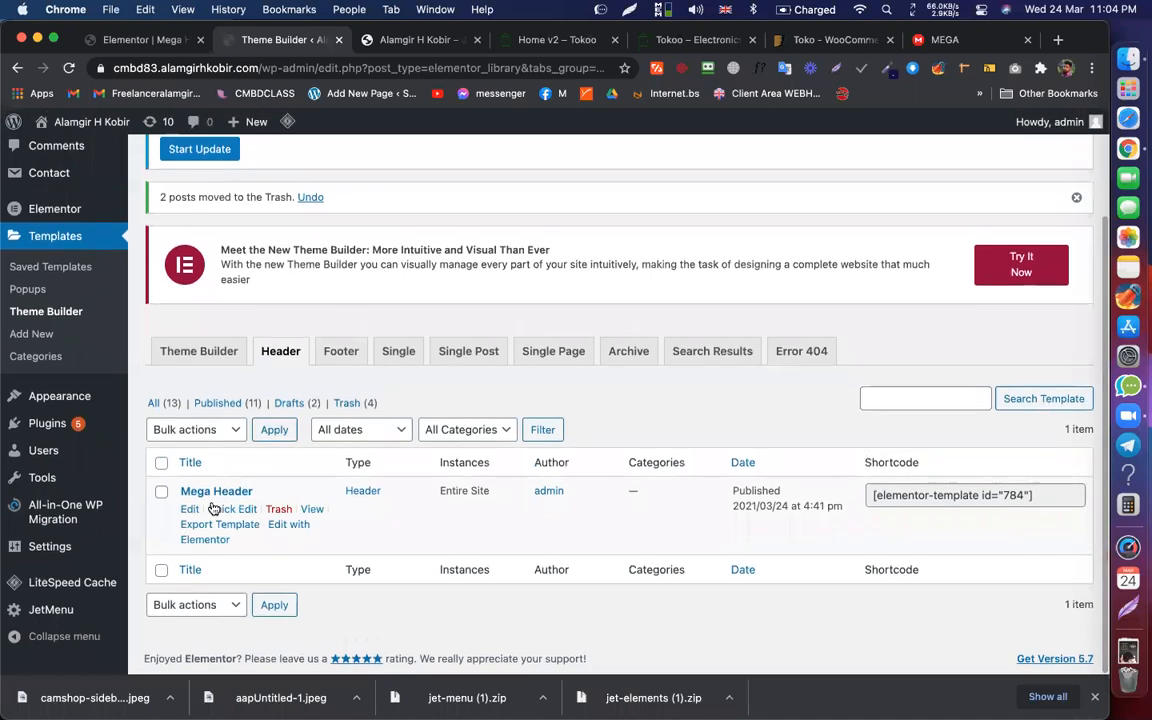
pyautogui.click(400, 40)
pyautogui.click(69, 69)
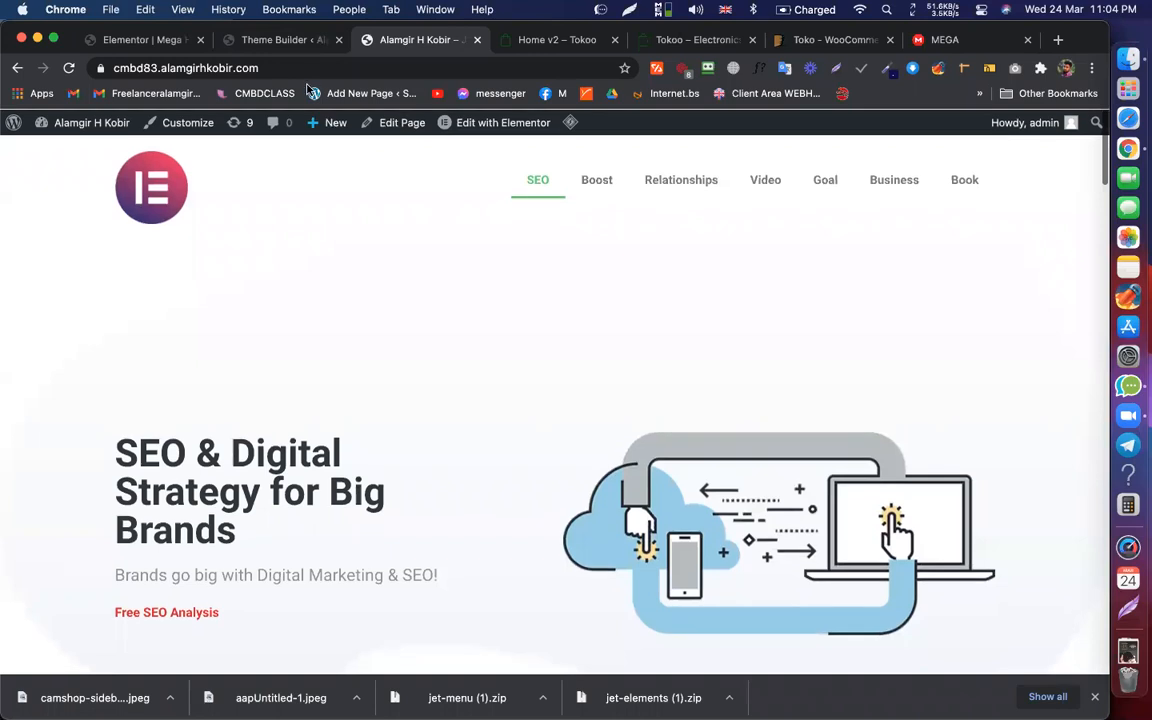
# Step: Load the site's /pp page, then switch back to the Mega Header editor tab
pyautogui.click(325, 66)
pyautogui.doubleClick(325, 66)
pyautogui.click(326, 66)
pyautogui.write('.pp')
pyautogui.press('Return')
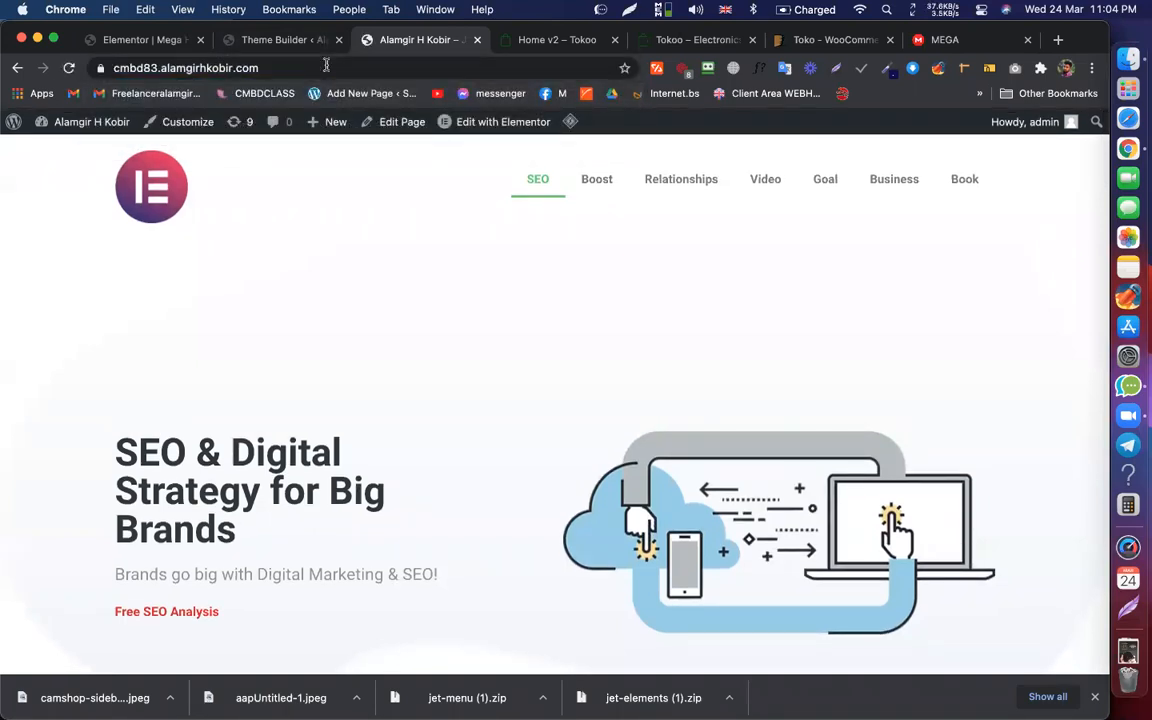
pyautogui.doubleClick(305, 68)
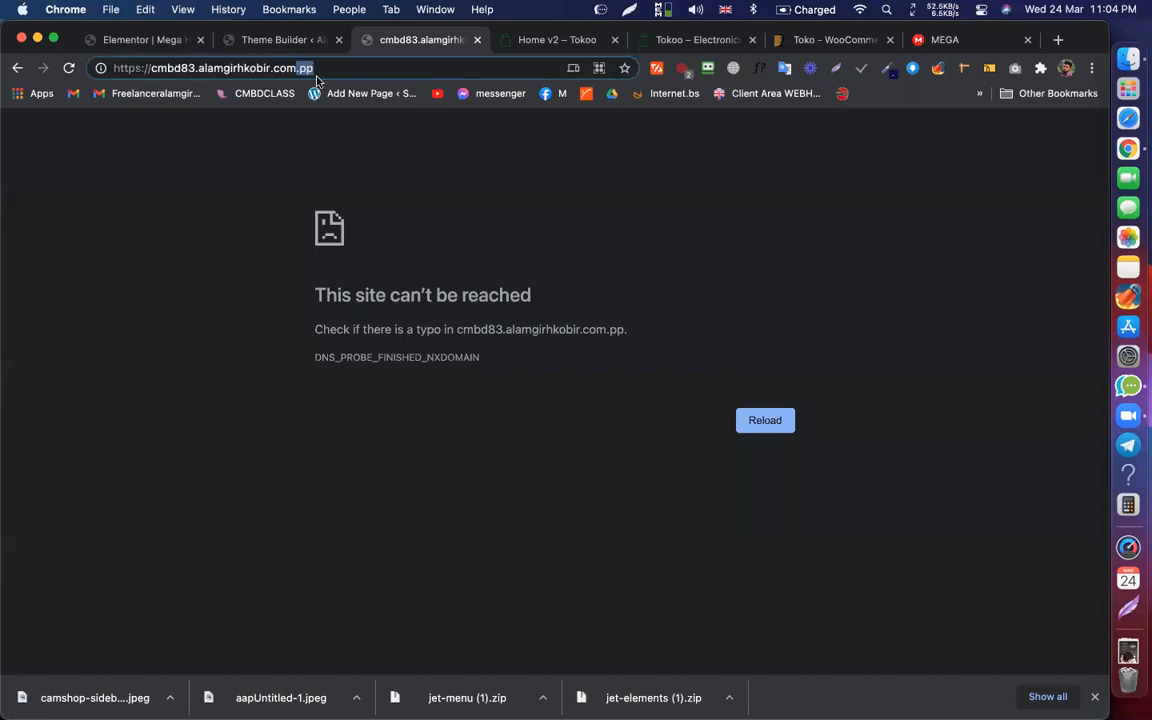
pyautogui.write('/pp')
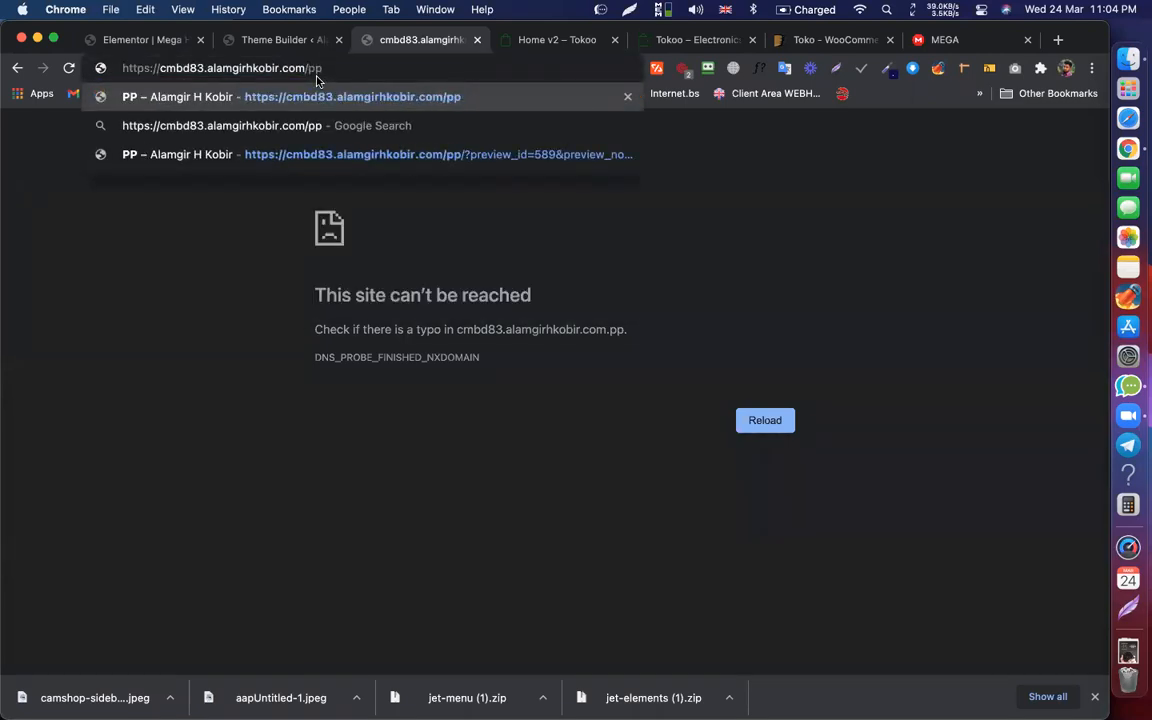
pyautogui.press('Return')
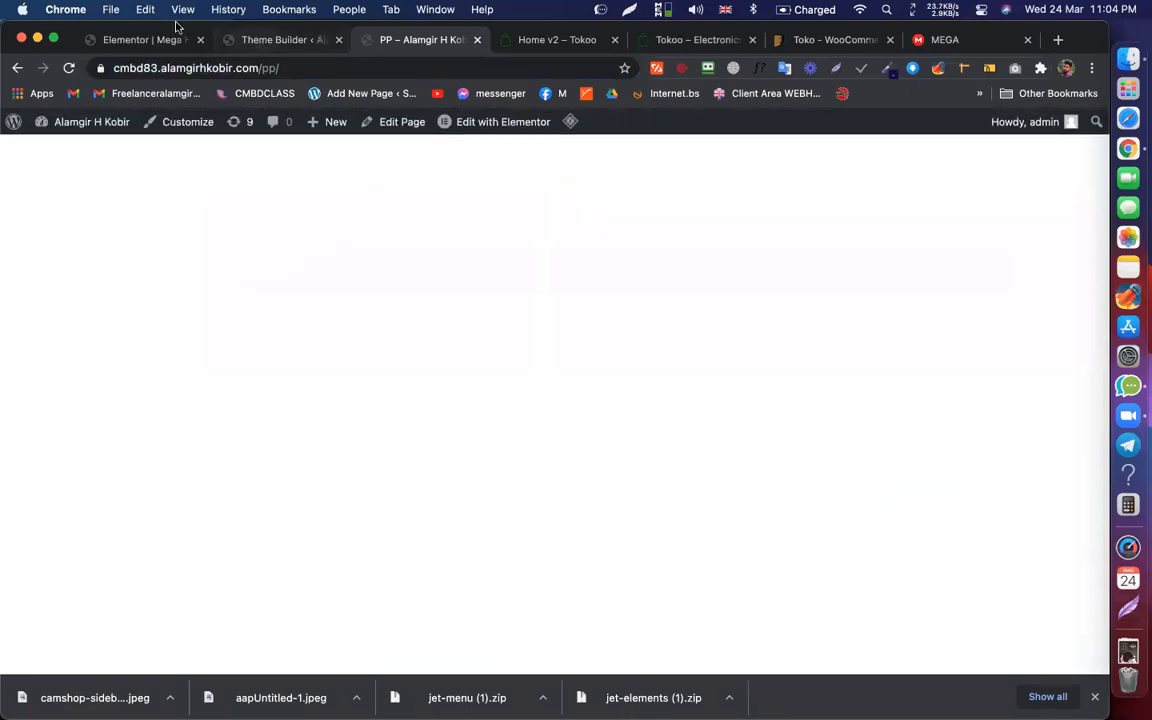
pyautogui.click(270, 39)
pyautogui.click(140, 42)
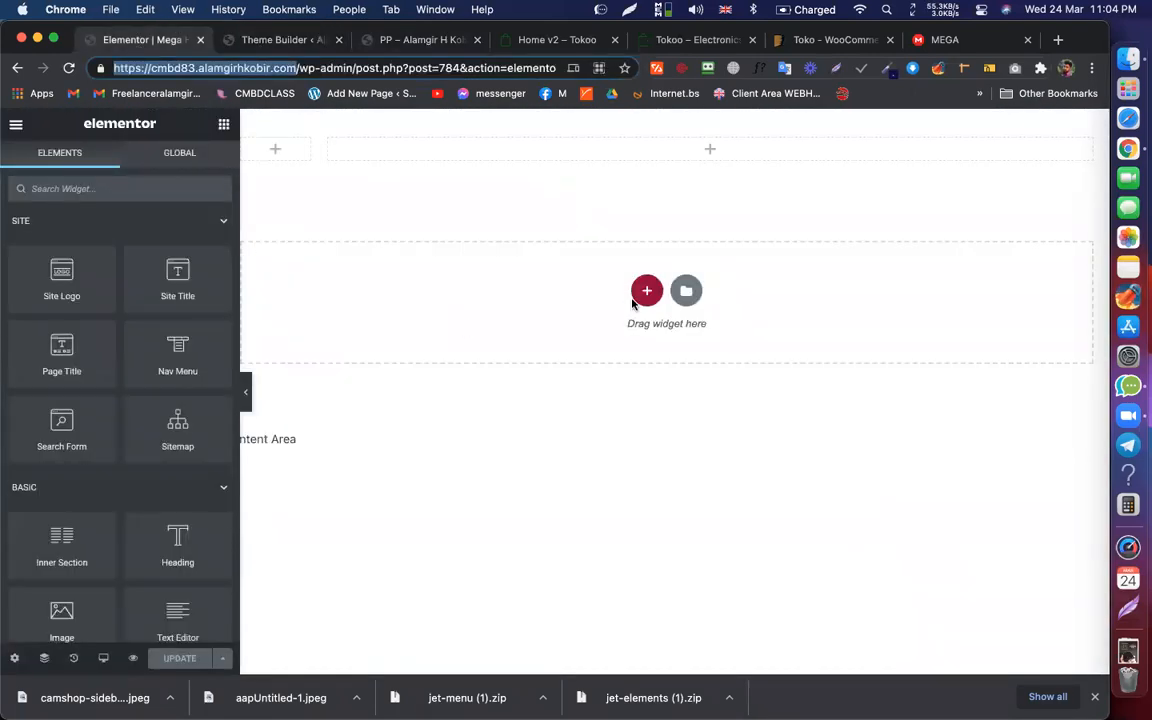
# Step: Drop a Nav Menu widget into the header column, set it to My Mega Menu, and update
pyautogui.click(714, 149)
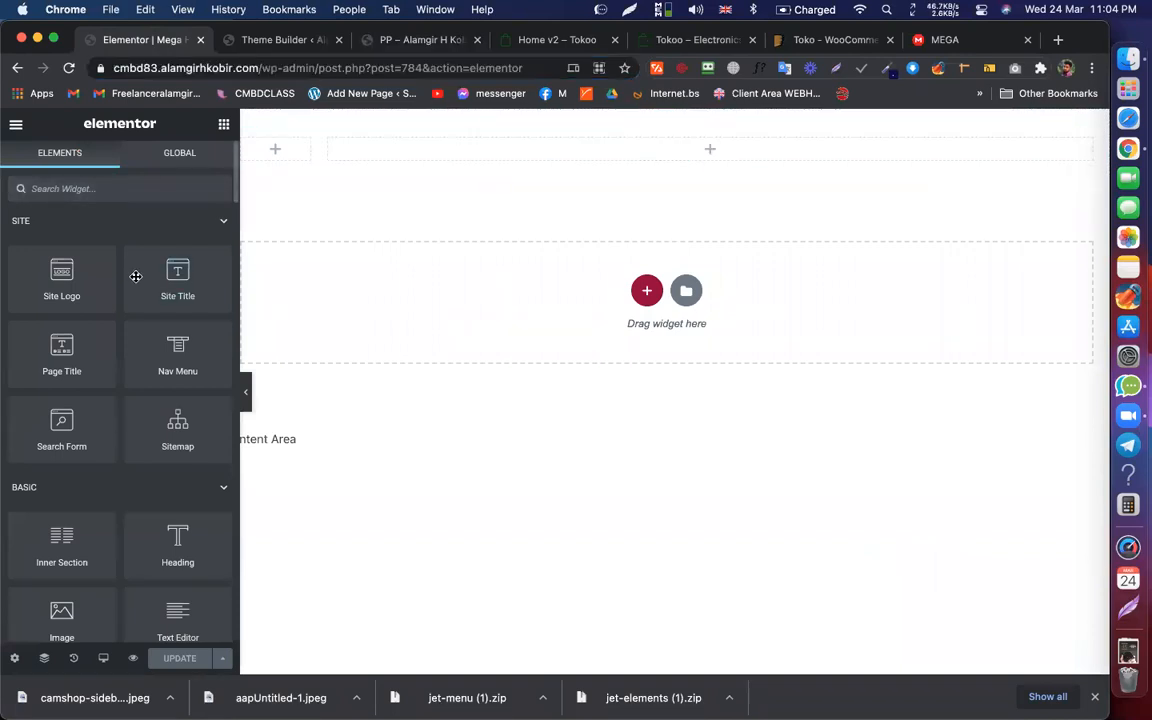
pyautogui.write('nav')
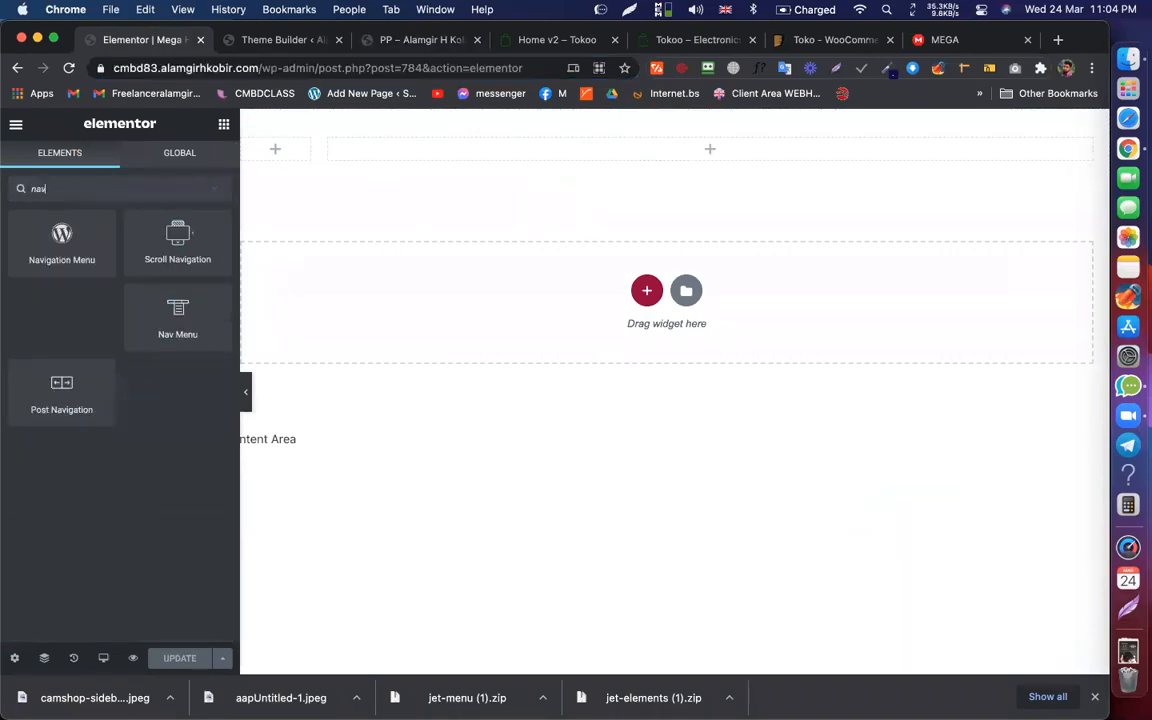
pyautogui.moveTo(160, 303); pyautogui.dragTo(684, 149)
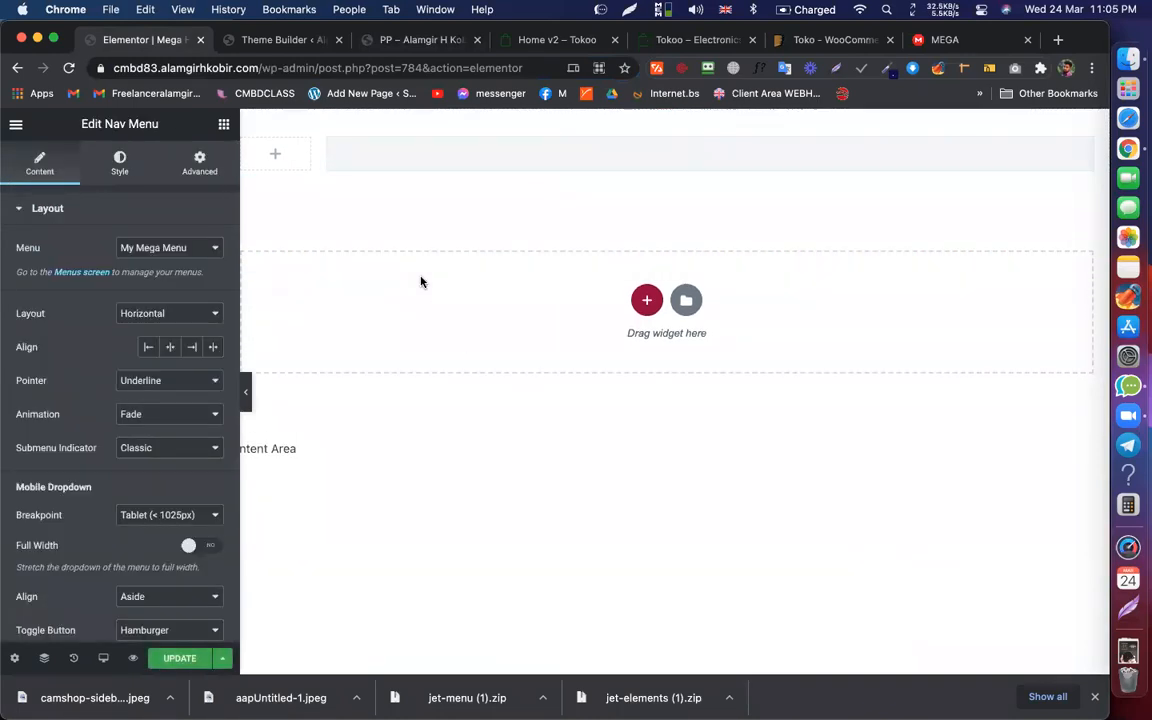
pyautogui.click(148, 249)
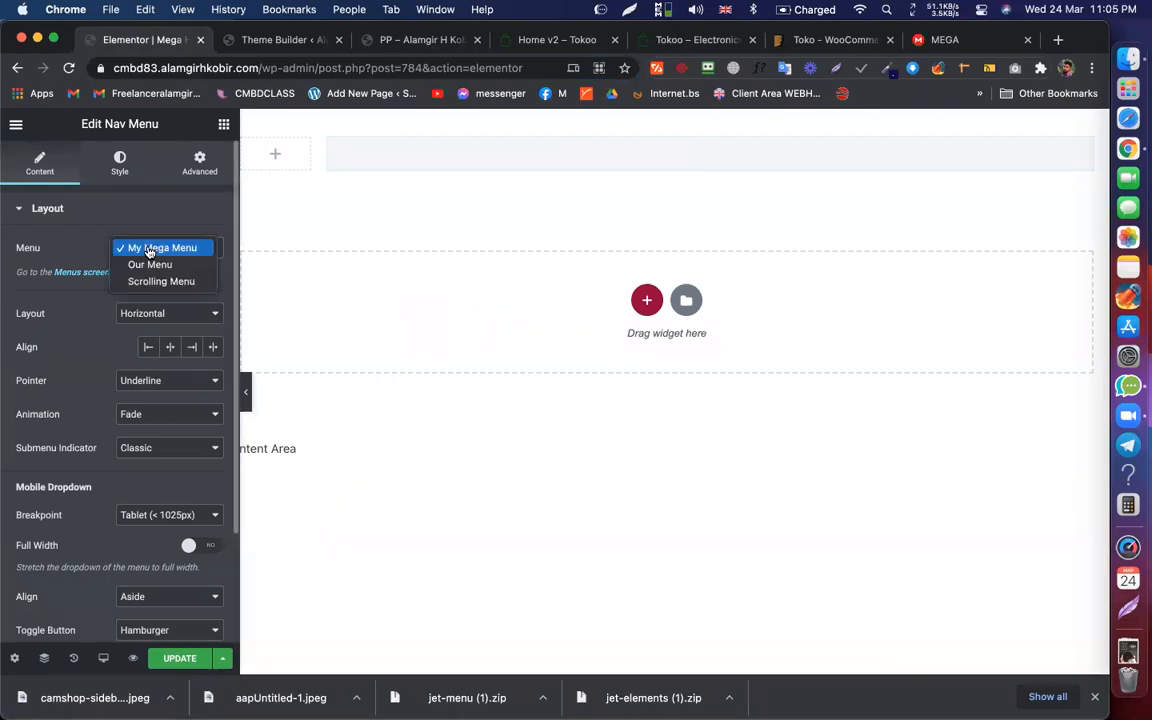
pyautogui.click(165, 248)
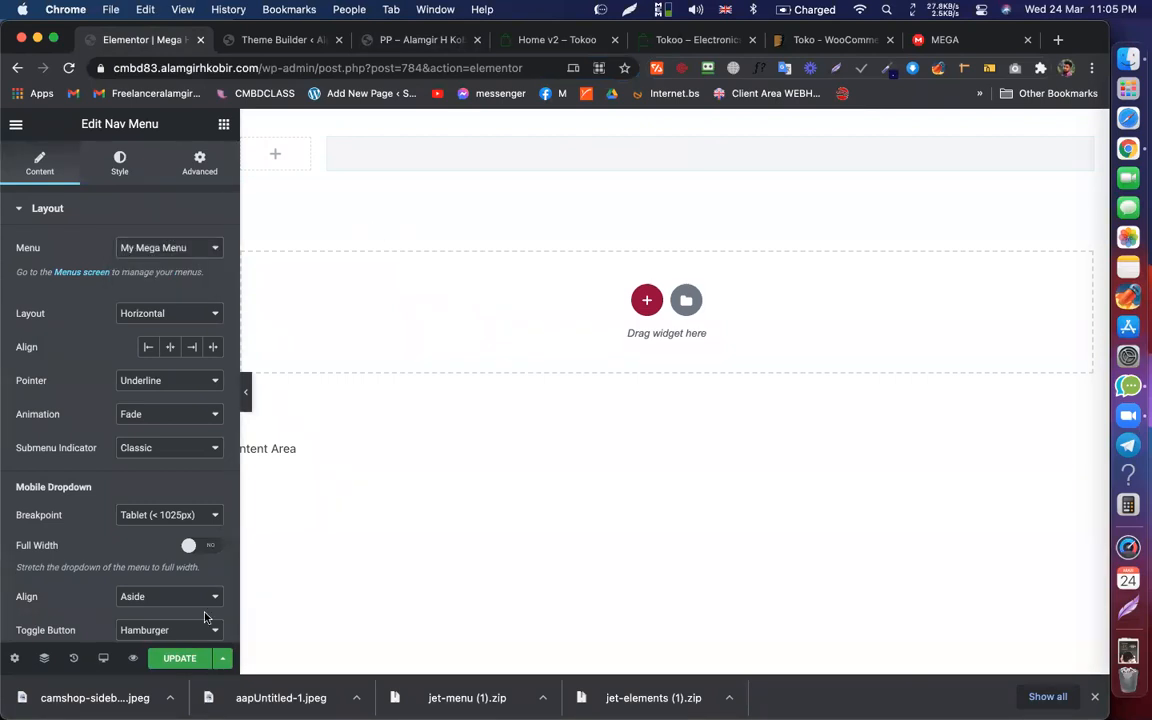
pyautogui.click(180, 658)
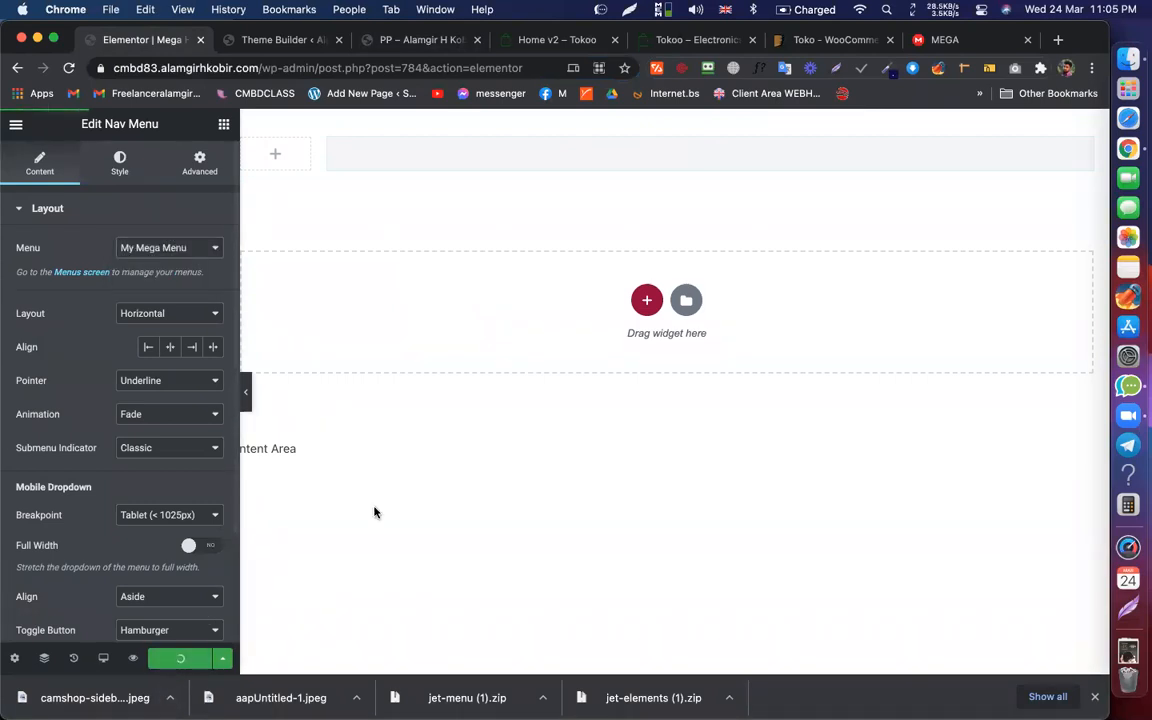
pyautogui.click(369, 453)
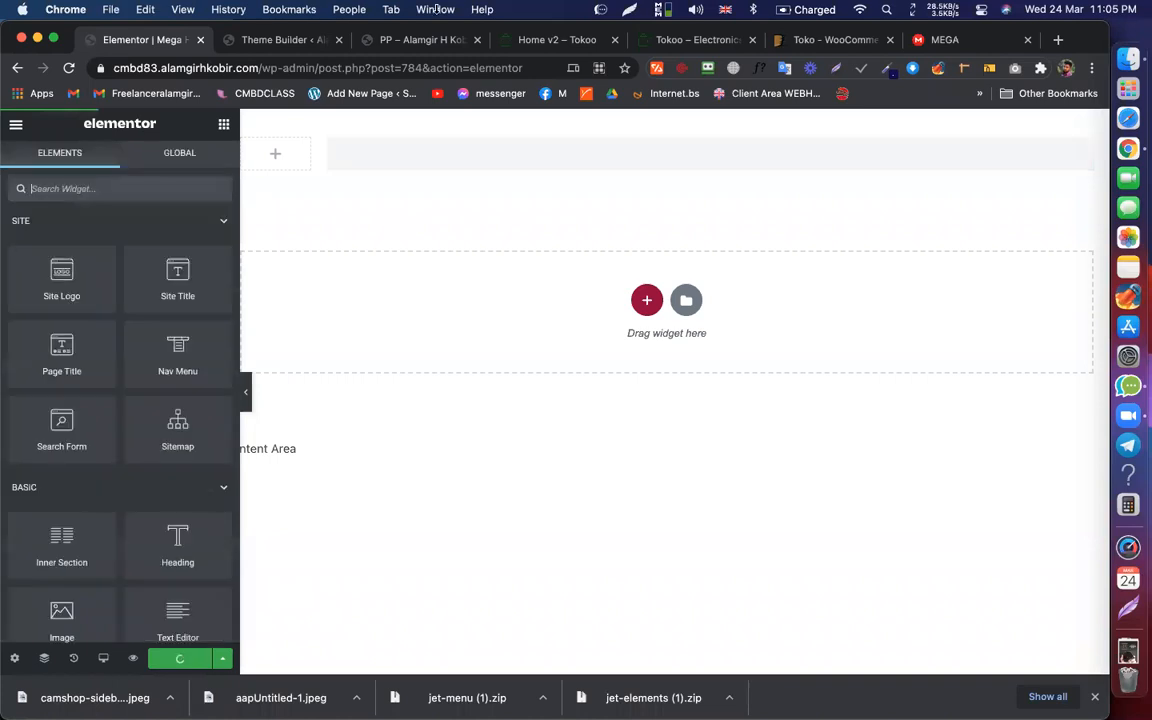
# Step: Check the header's smartphones, Pages, kitchen, gaming items, then view the Tokoo demo's SMARTPHONES menu
pyautogui.click(391, 46)
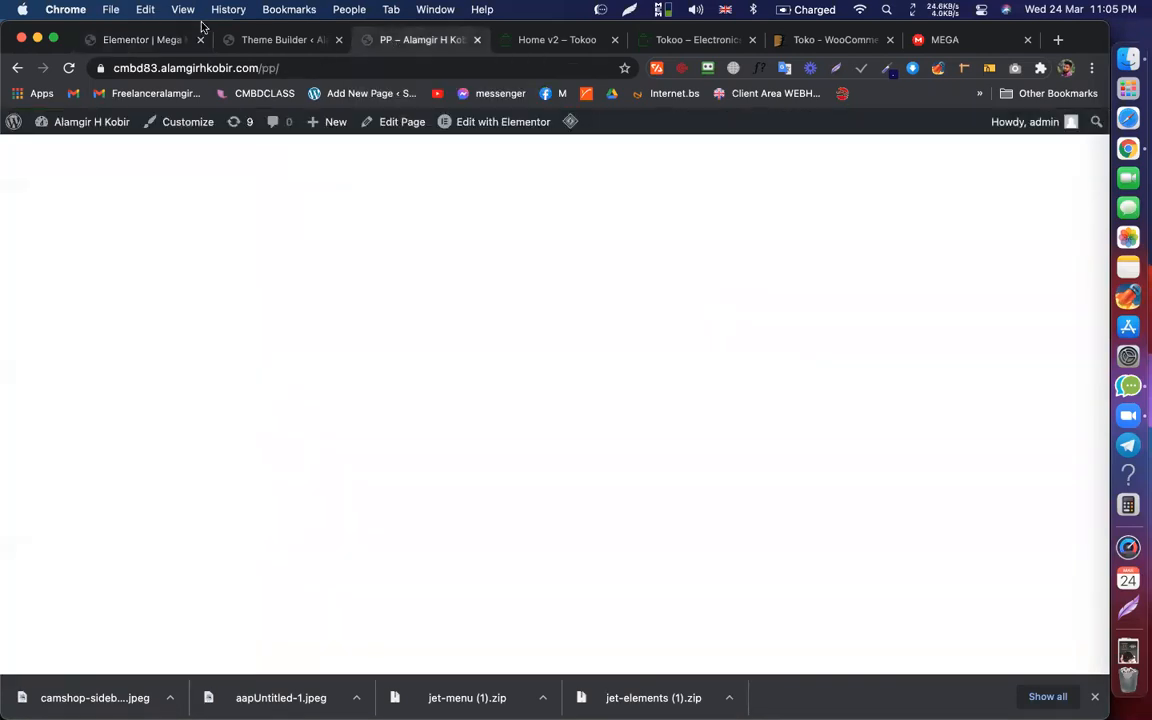
pyautogui.click(159, 41)
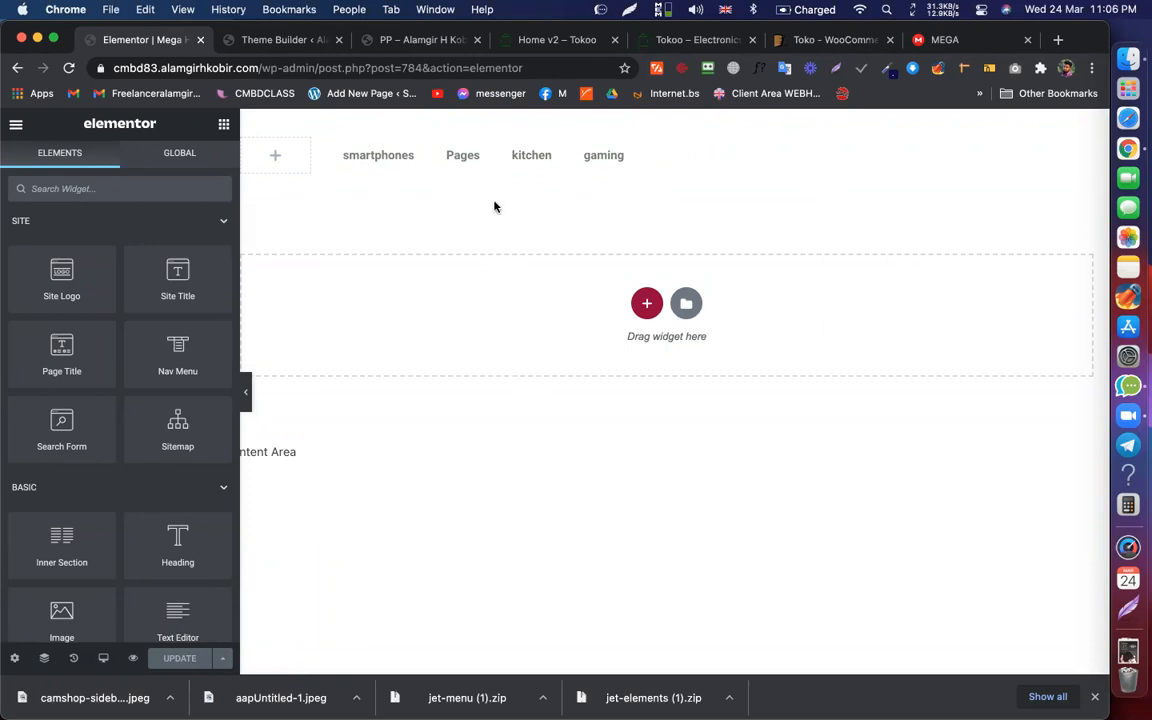
pyautogui.click(558, 45)
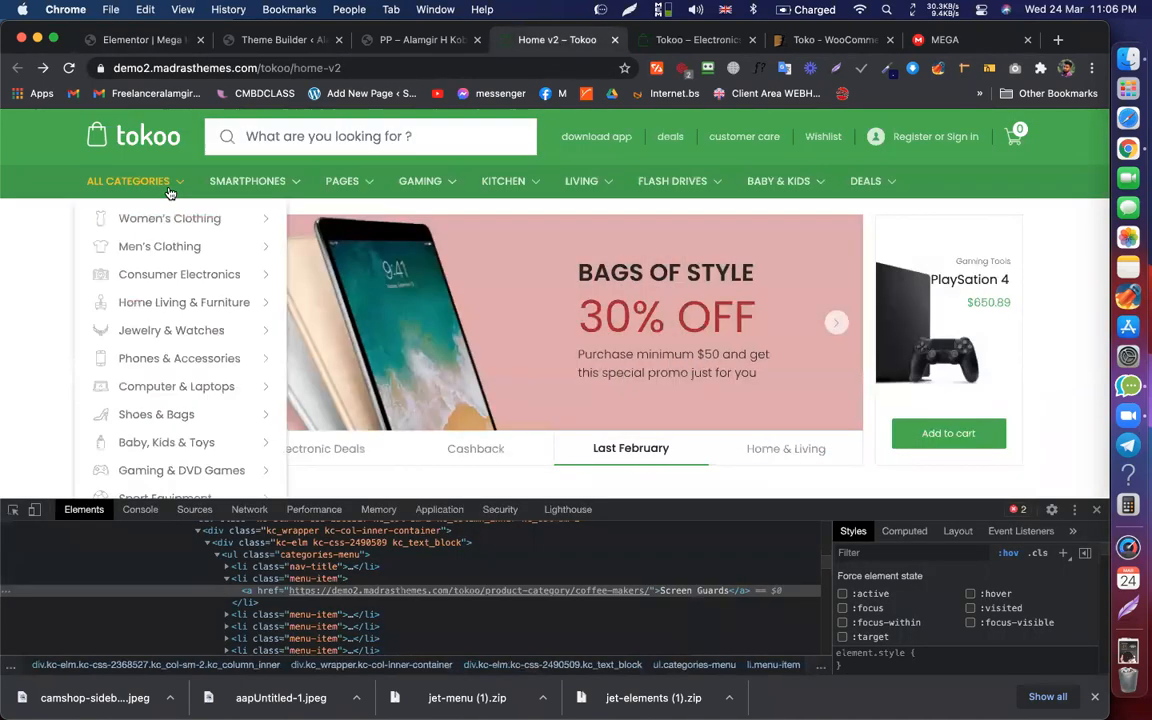
pyautogui.moveTo(238, 183)
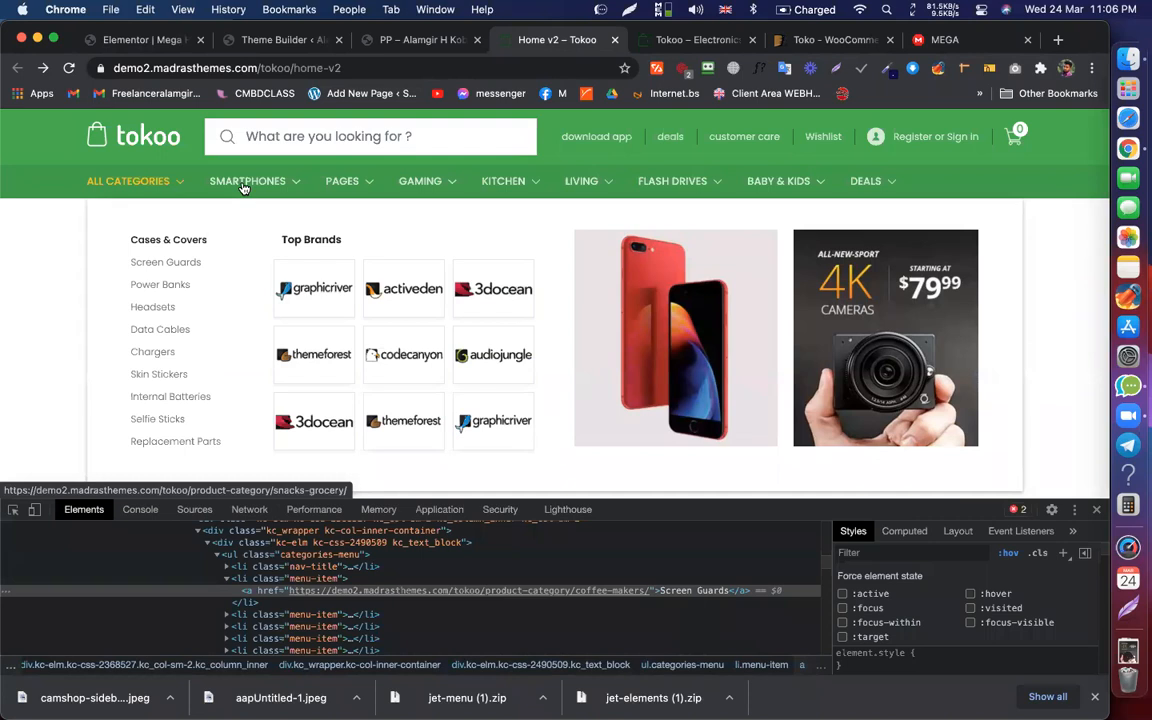
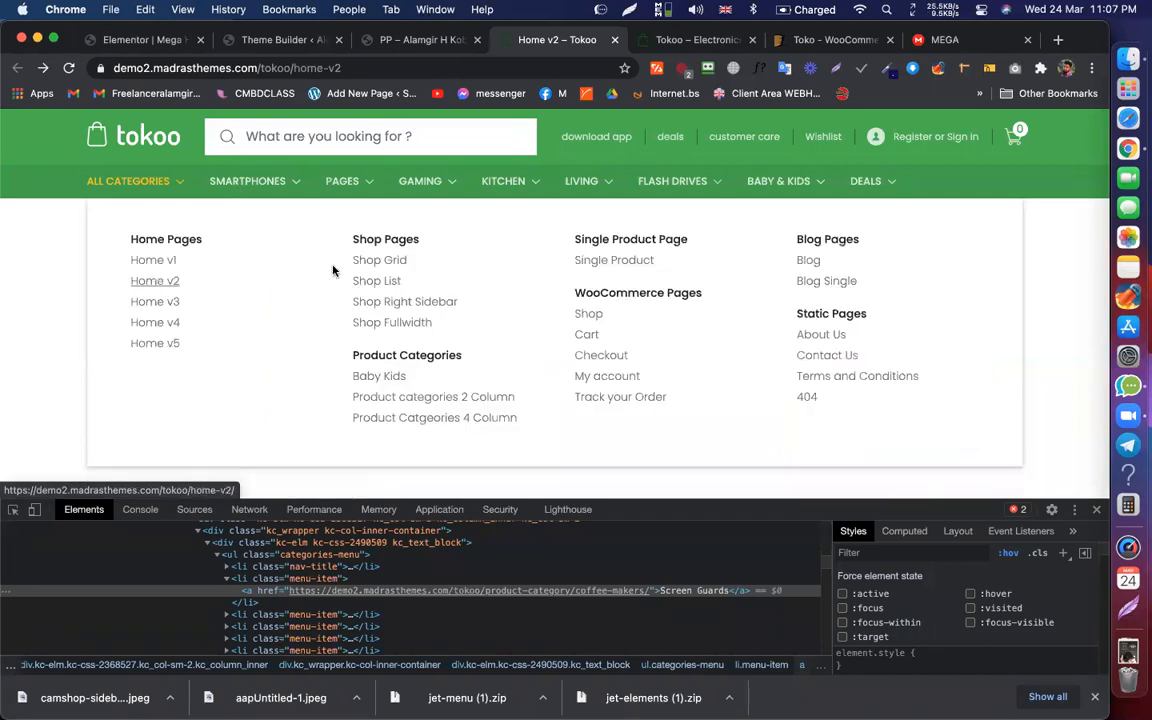
# Step: Return to the Elementor editor and select the existing Nav Menu widget
pyautogui.click(160, 42)
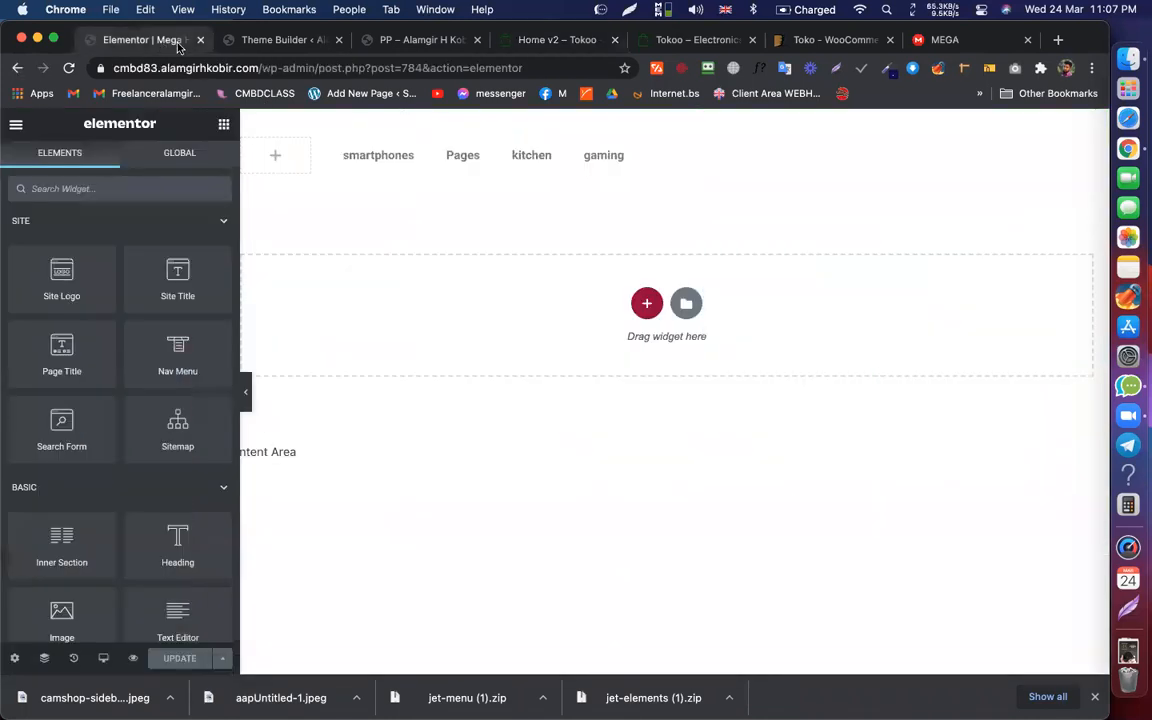
pyautogui.click(625, 162)
# Step: Delete the old Nav Menu and place a Mega Menu widget set to My Mega Menu
pyautogui.rightClick(627, 159)
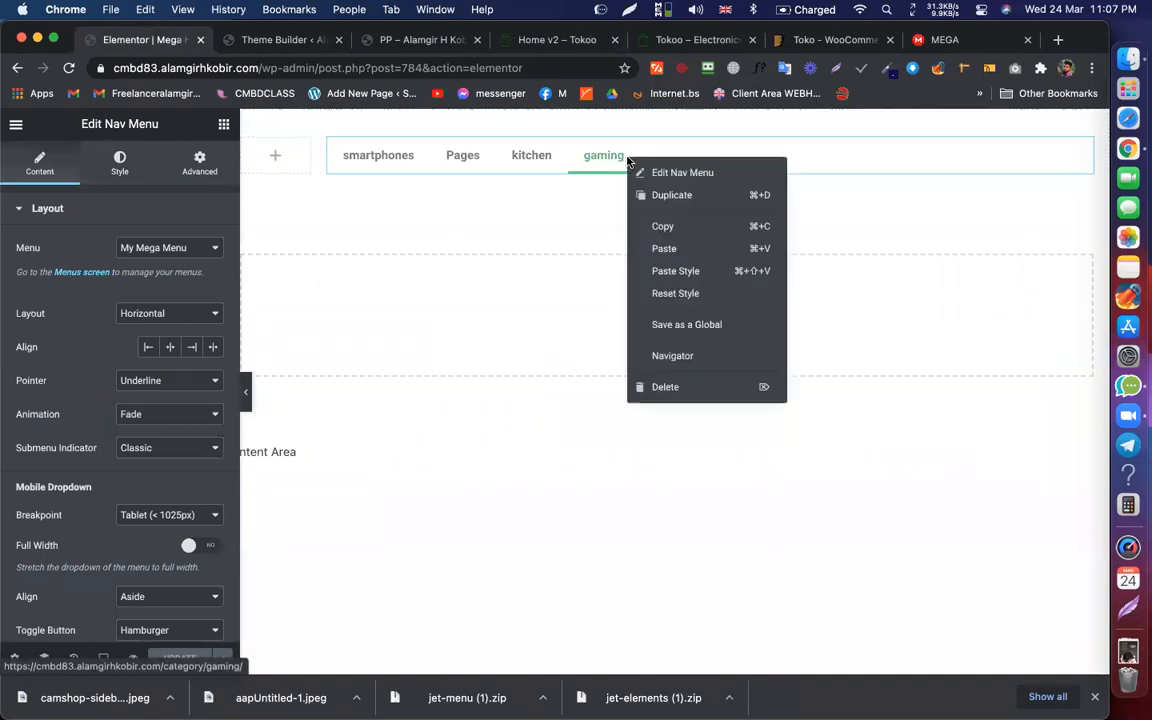
pyautogui.click(672, 388)
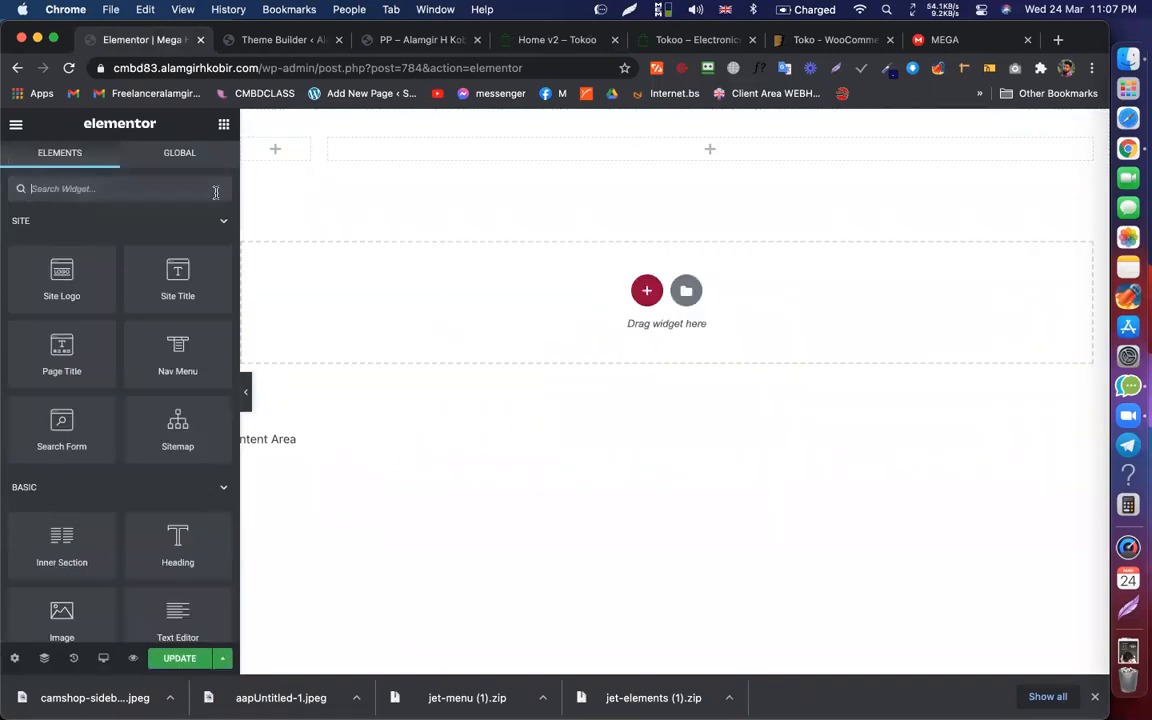
pyautogui.click(152, 197)
pyautogui.write('meg')
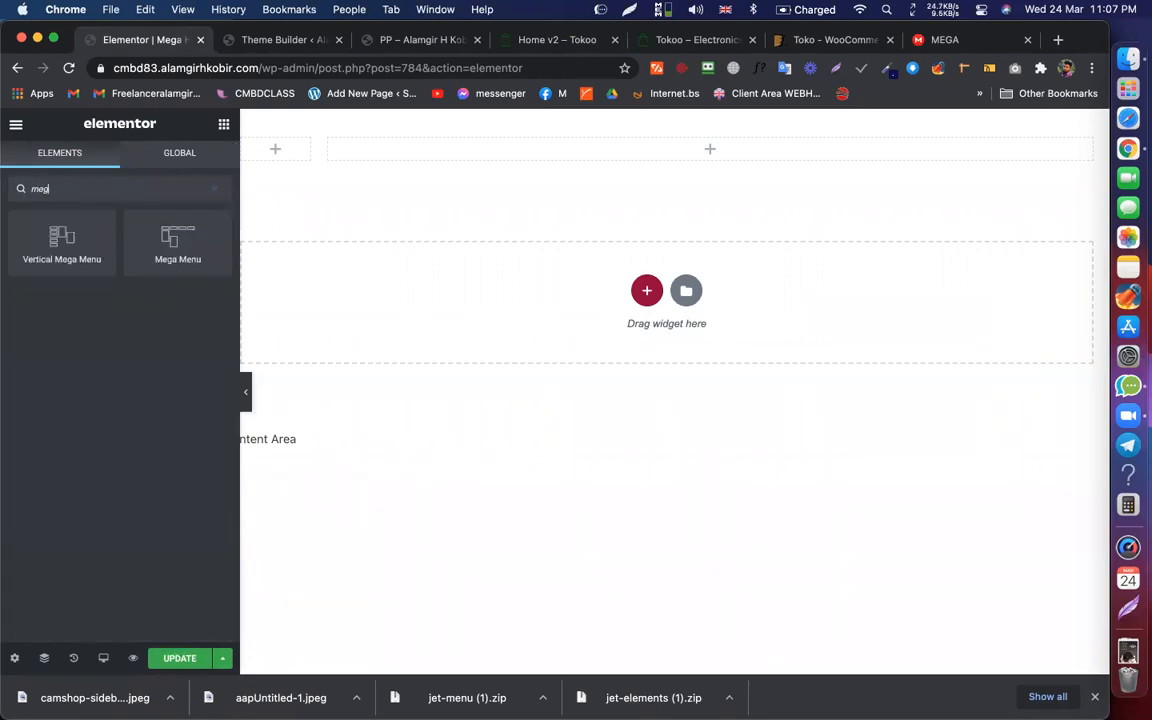
pyautogui.moveTo(52, 216); pyautogui.dragTo(150, 289)
pyautogui.moveTo(158, 222); pyautogui.dragTo(560, 154)
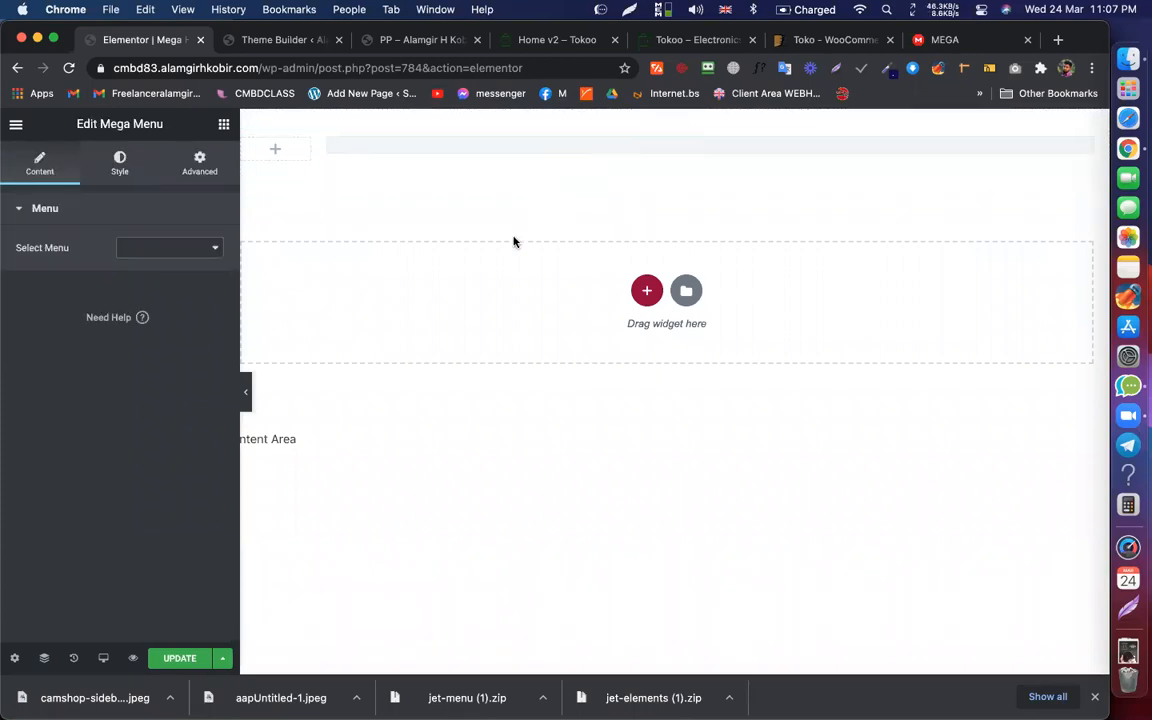
pyautogui.click(200, 247)
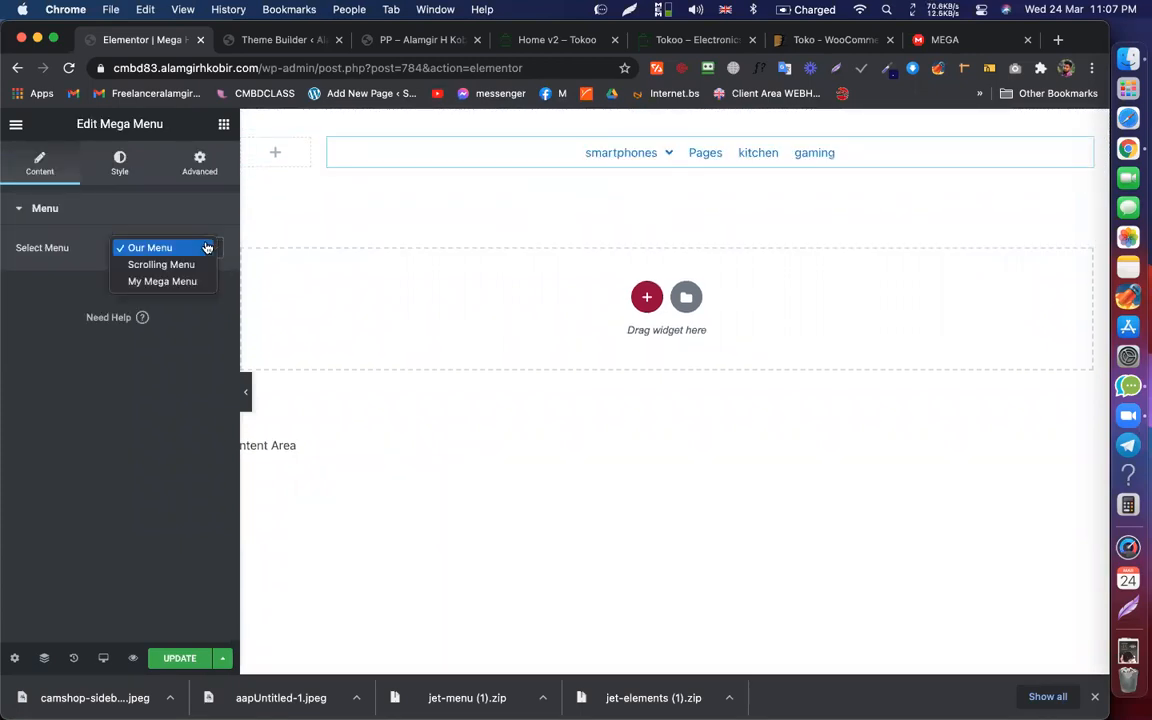
pyautogui.click(167, 282)
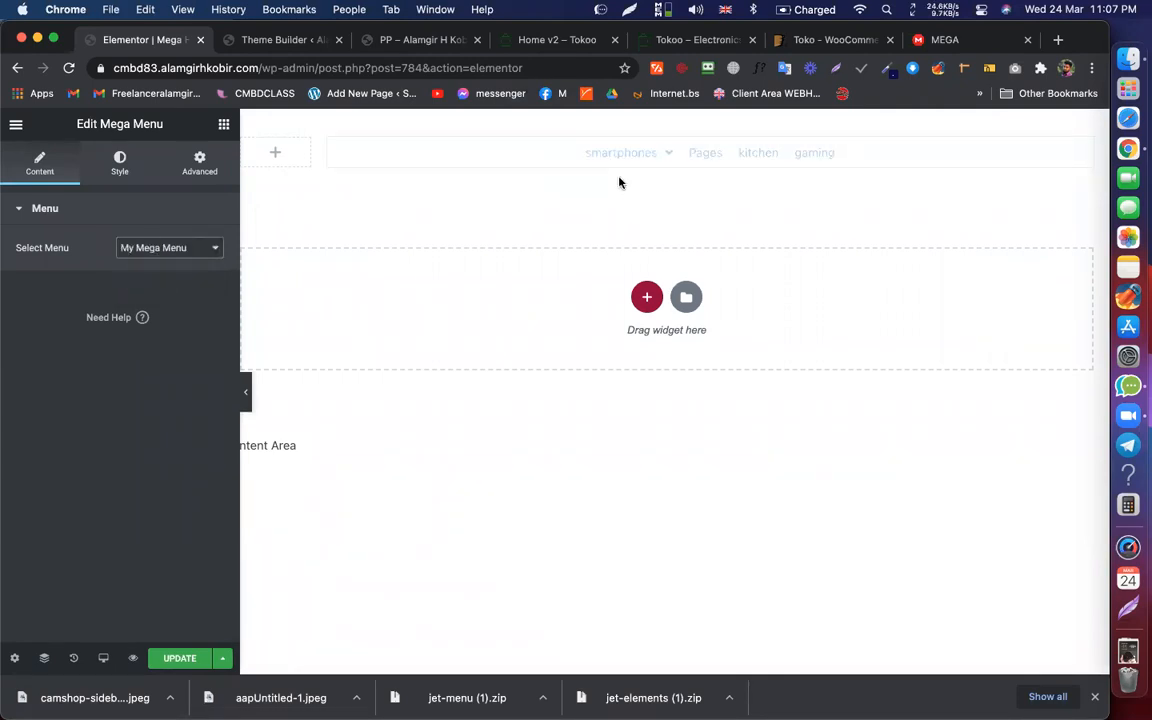
pyautogui.moveTo(622, 154)
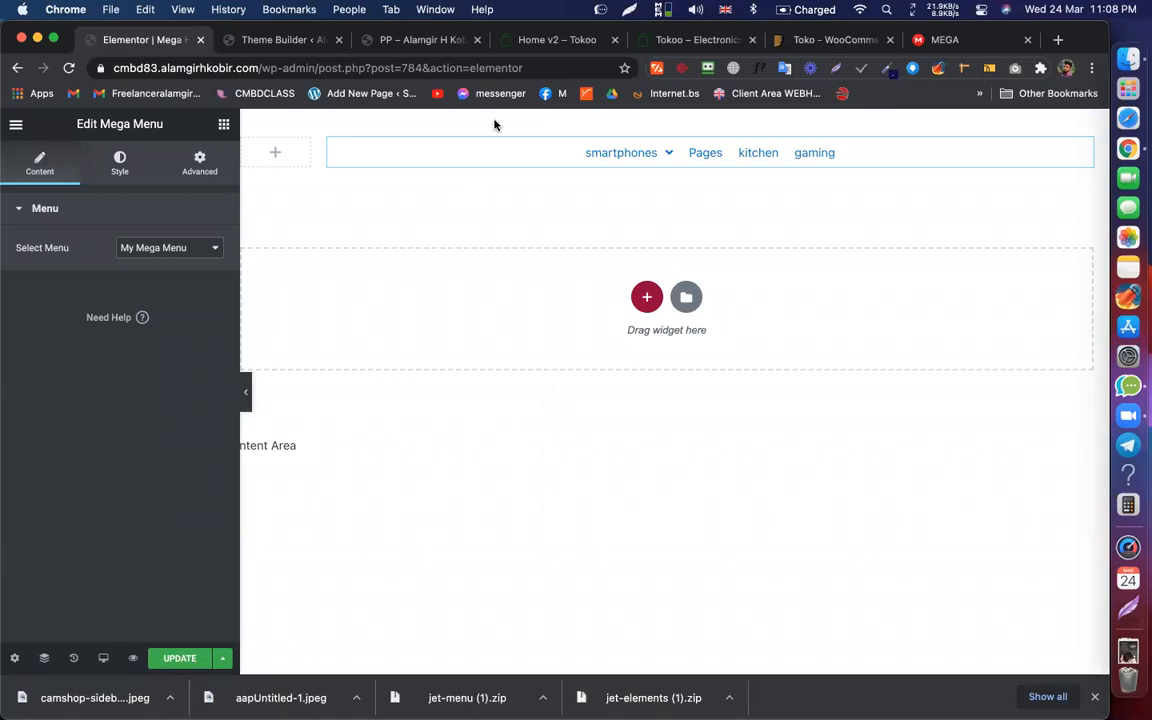
pyautogui.click(167, 248)
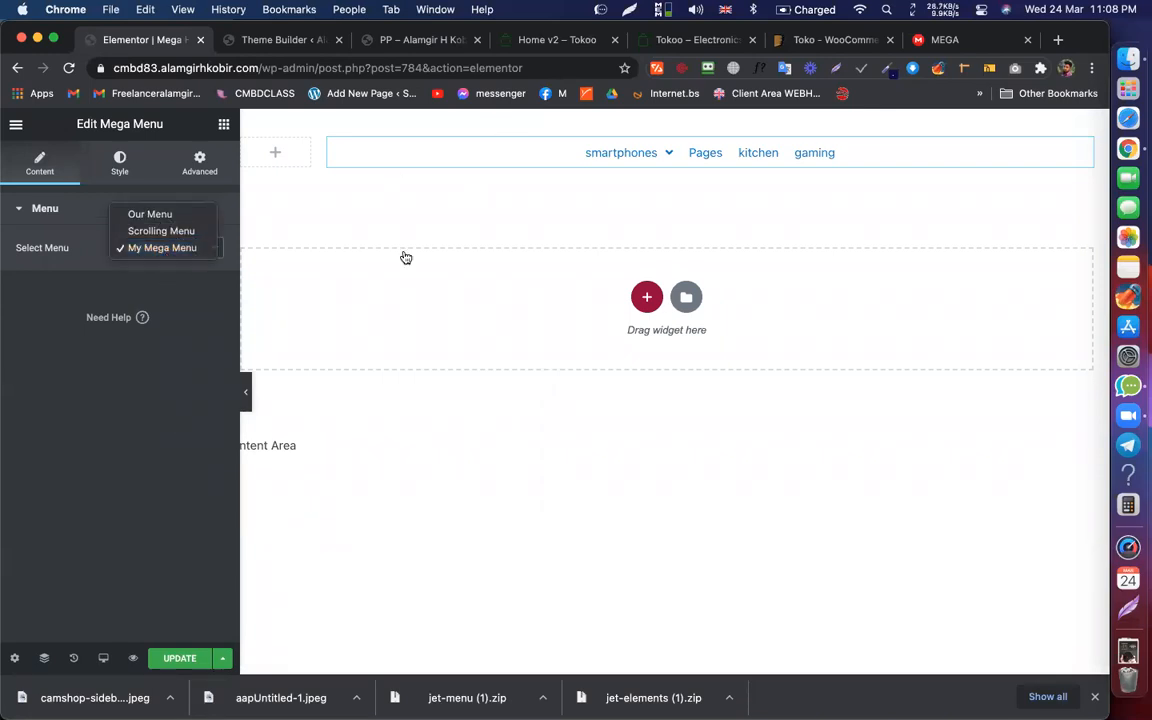
pyautogui.click(366, 232)
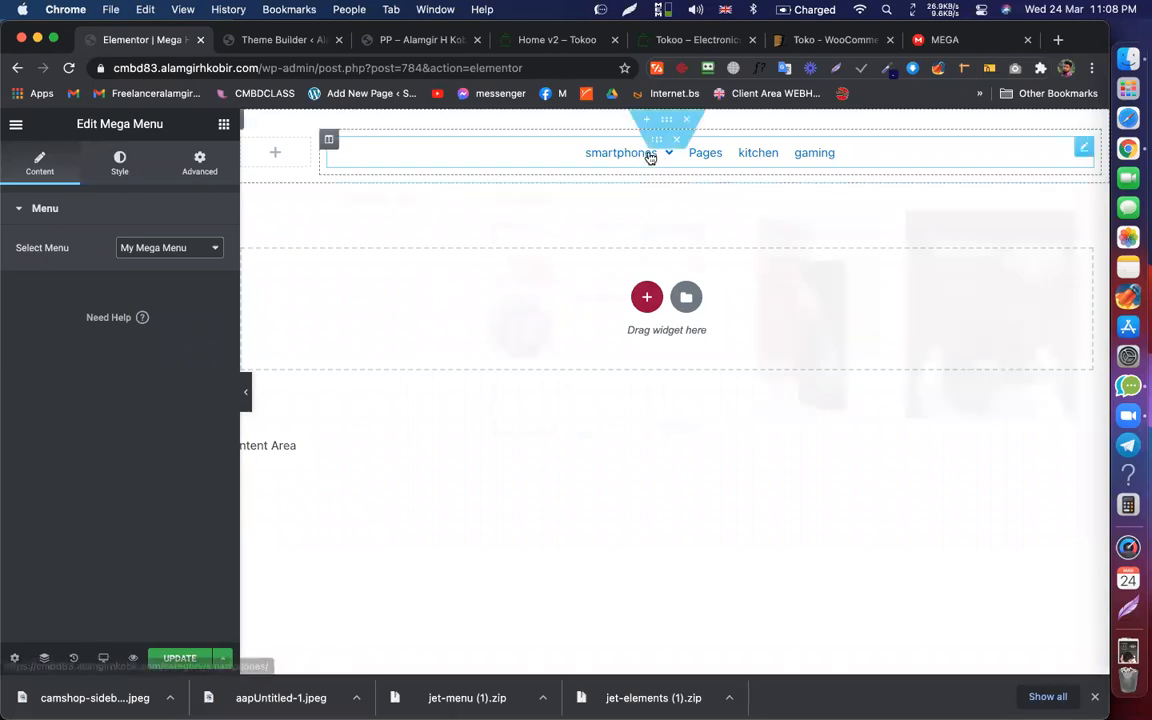
pyautogui.moveTo(645, 153)
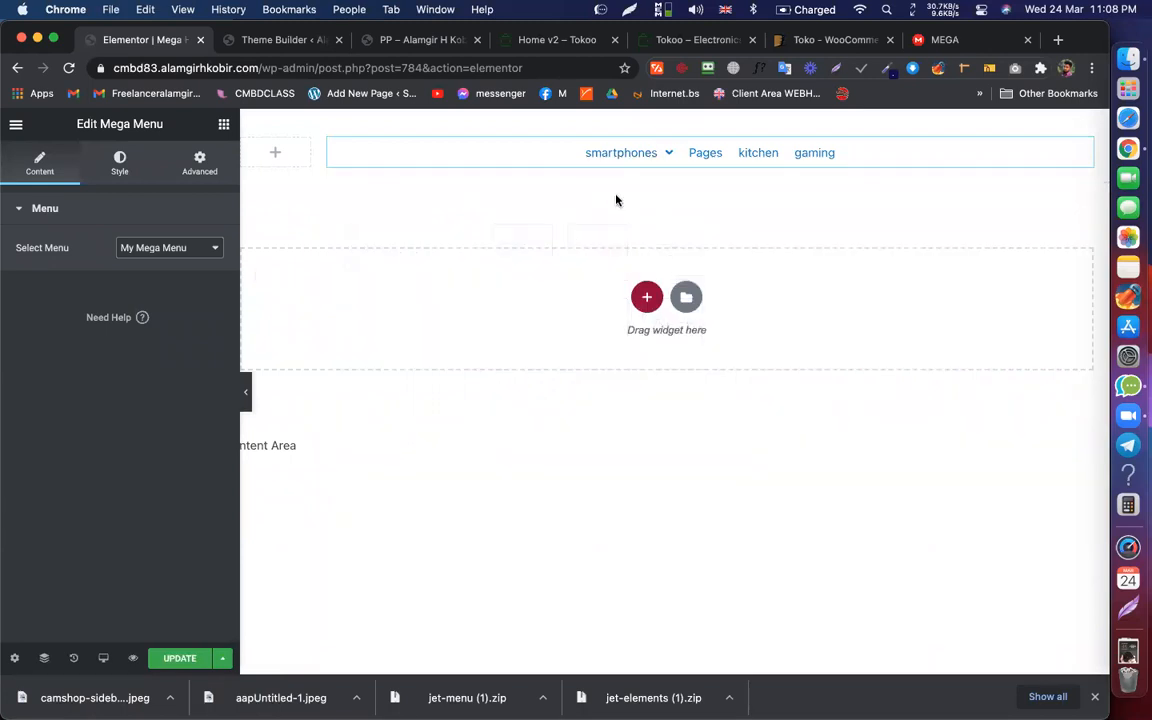
pyautogui.click(545, 42)
pyautogui.moveTo(695, 181)
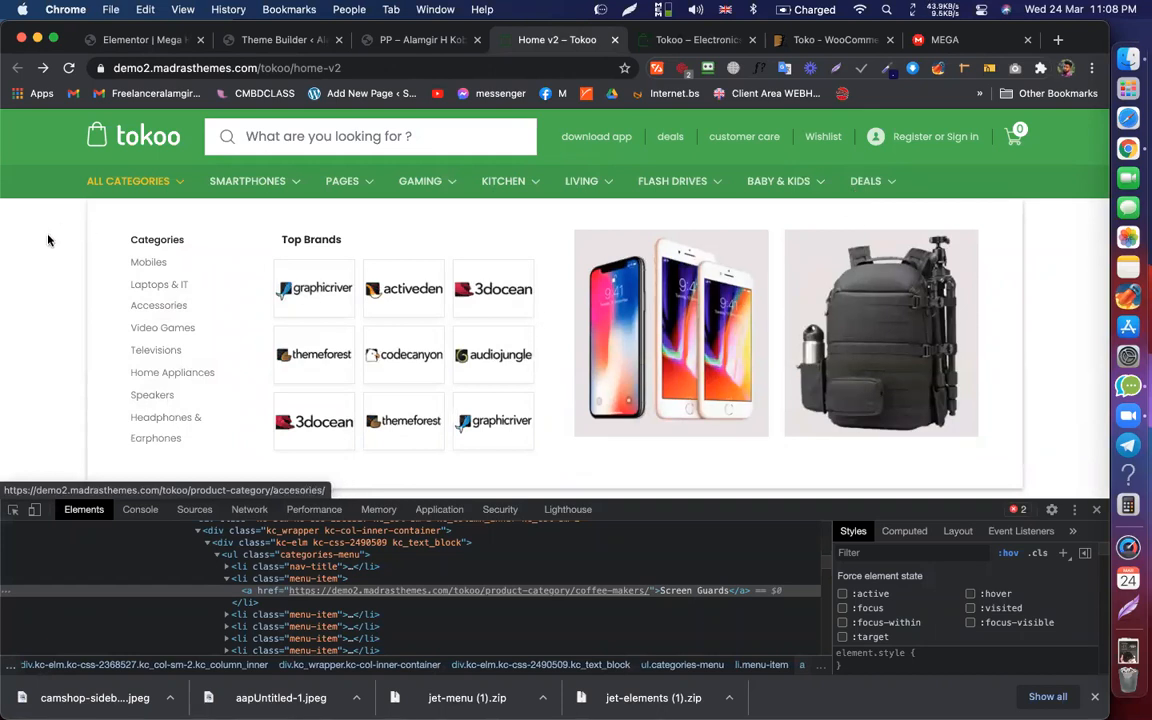
pyautogui.click(180, 40)
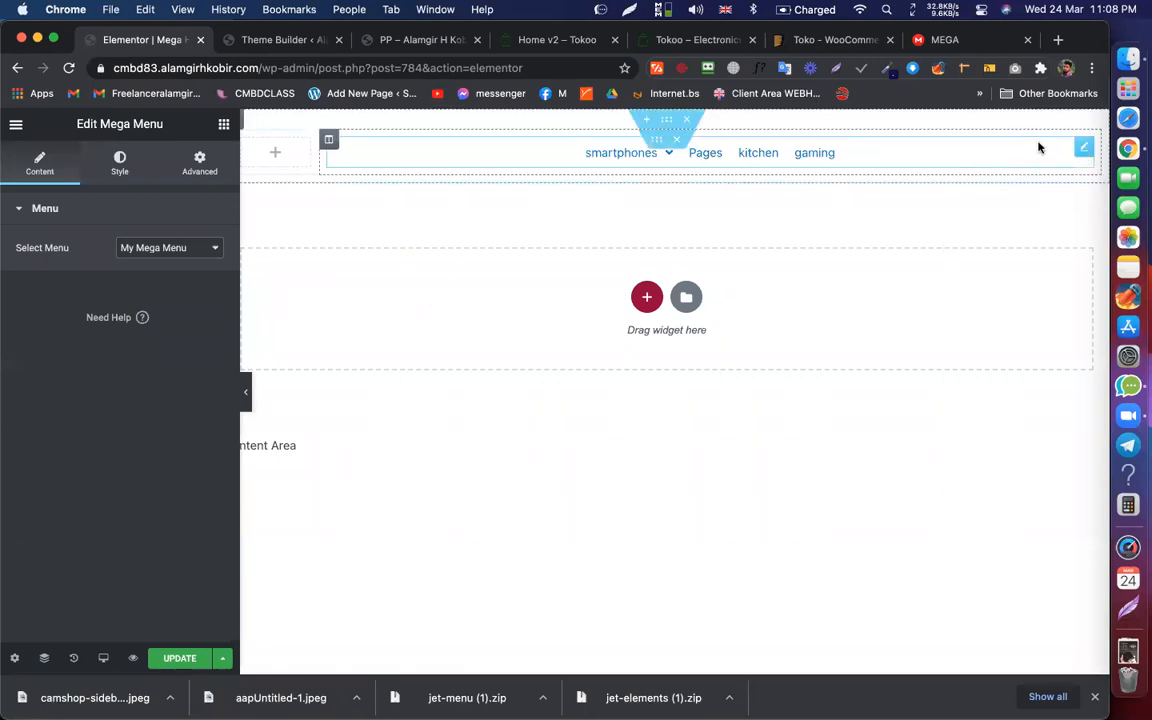
# Step: Set the mega menu's item alignment to Start, comparing against the Tokoo demo menu
pyautogui.click(123, 165)
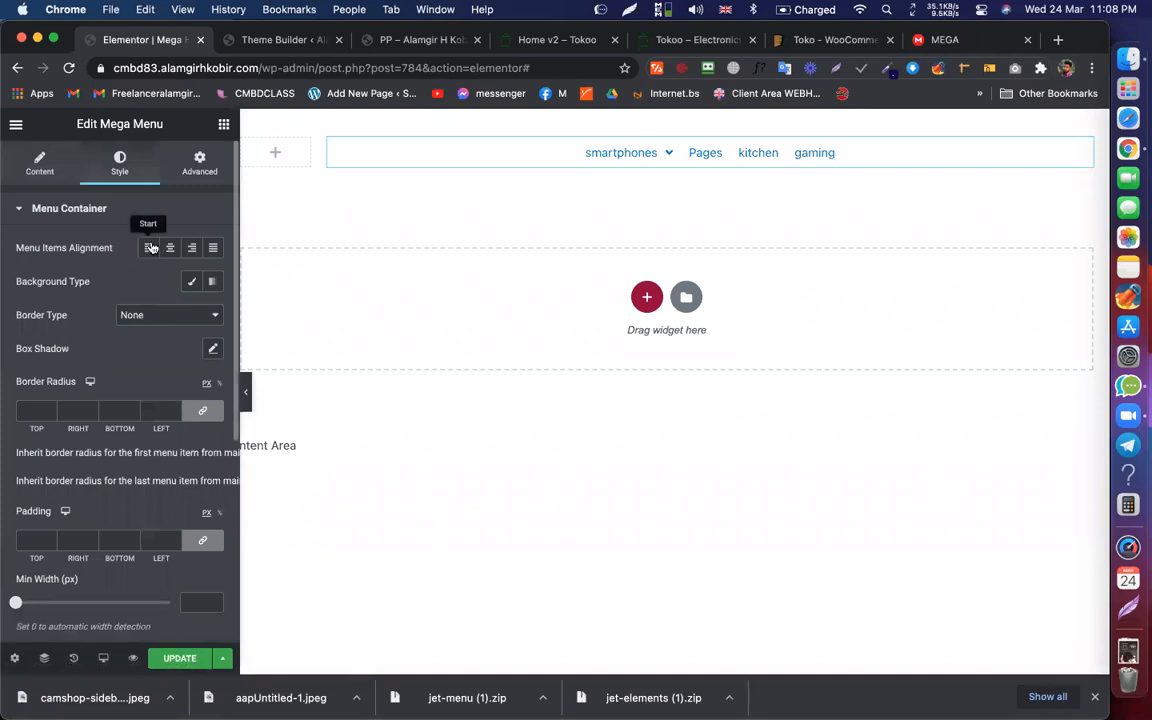
pyautogui.click(150, 247)
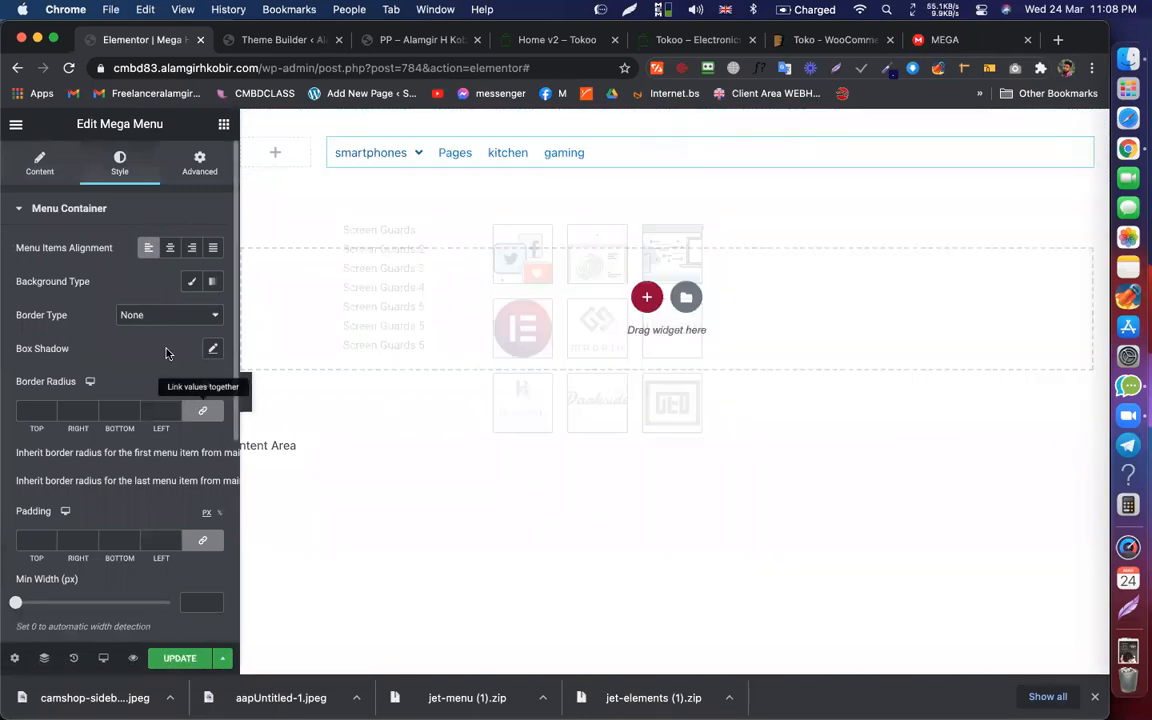
pyautogui.click(545, 41)
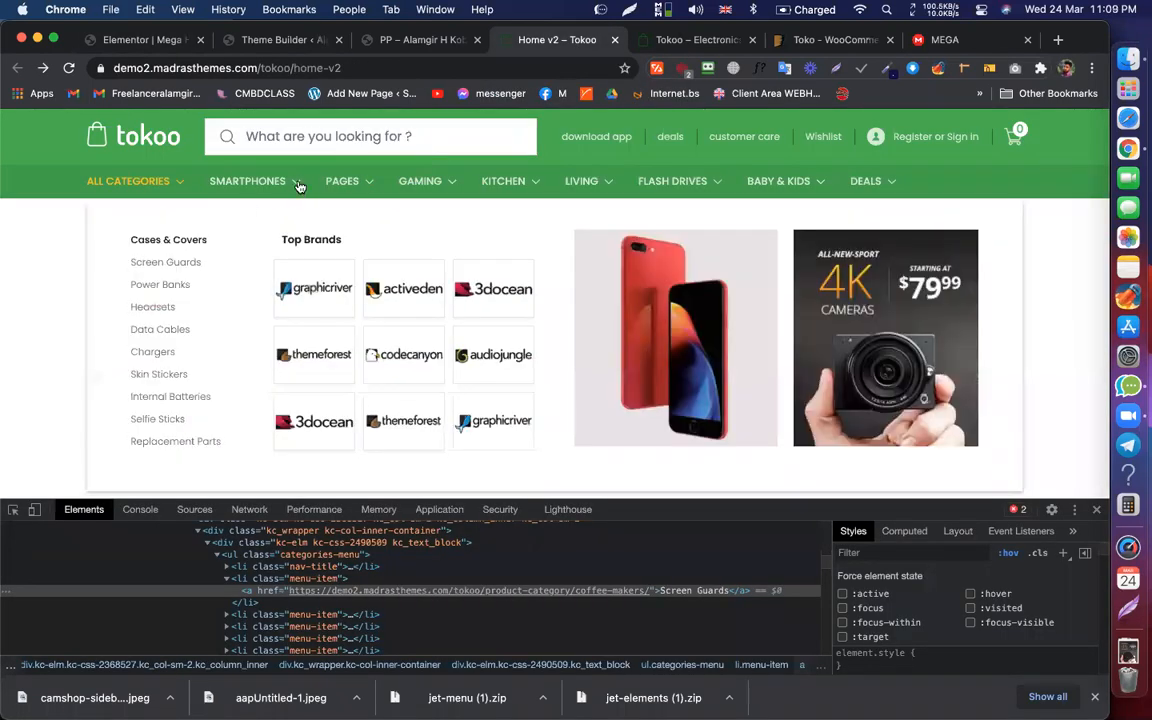
pyautogui.click(171, 45)
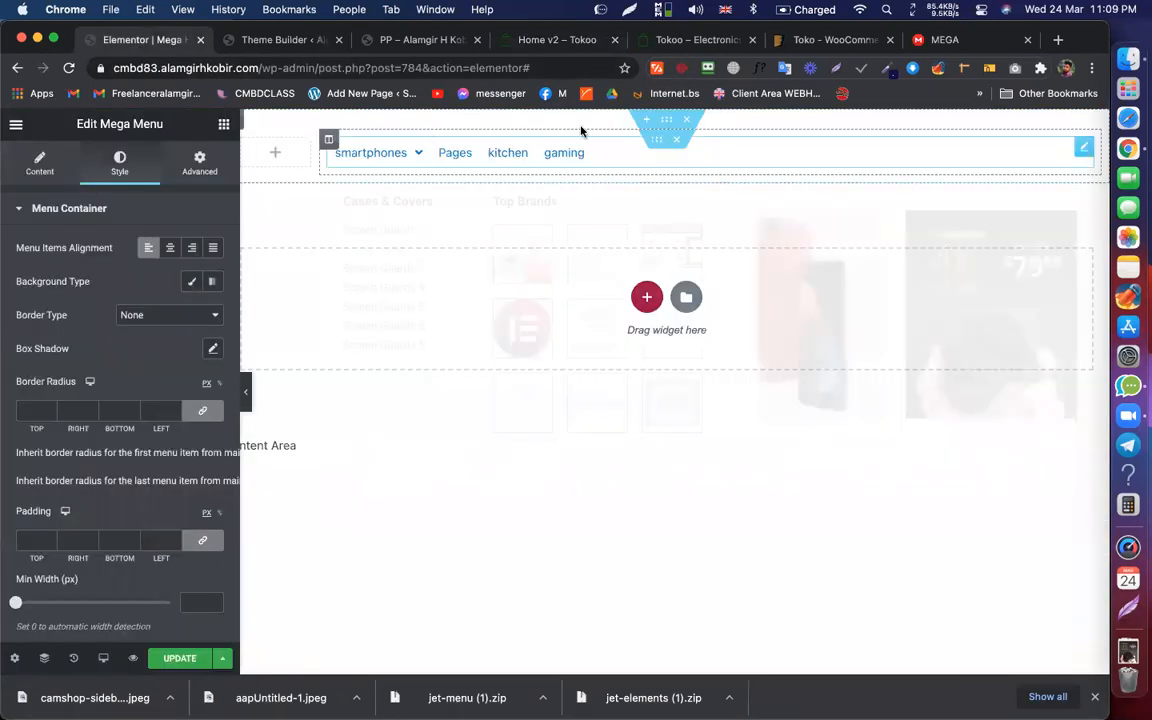
# Step: Copy the Tokoo header green #3FA547 with the ColorZilla colour picker
pyautogui.click(670, 121)
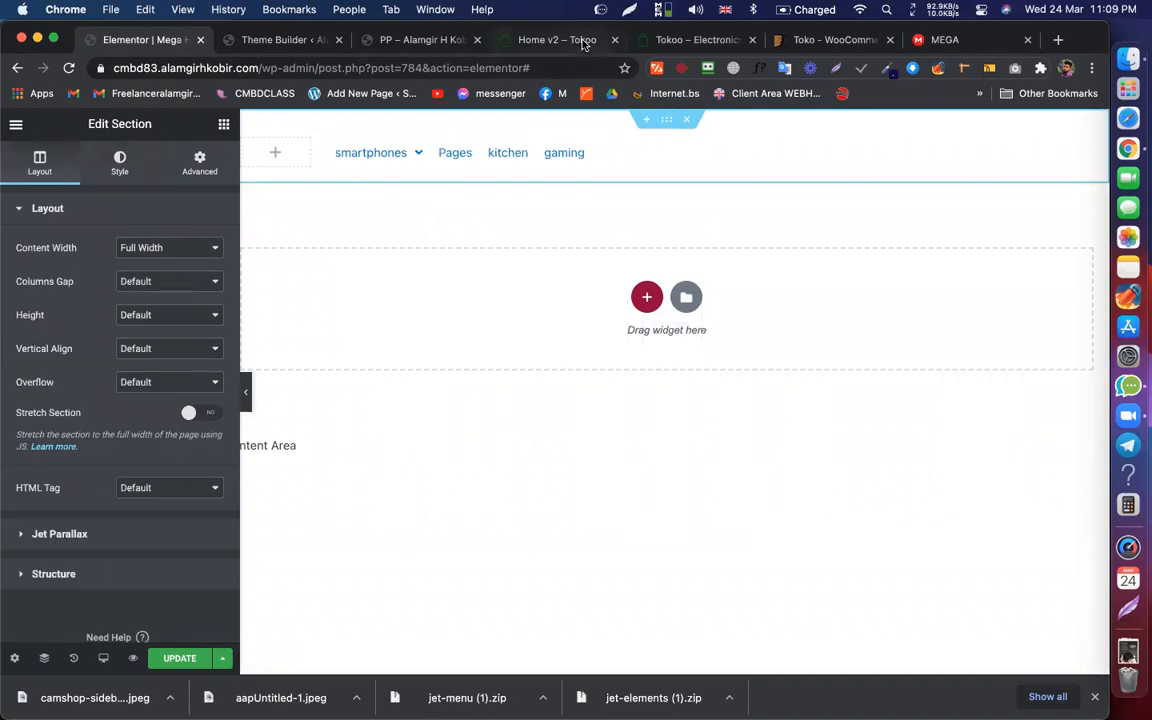
pyautogui.click(524, 38)
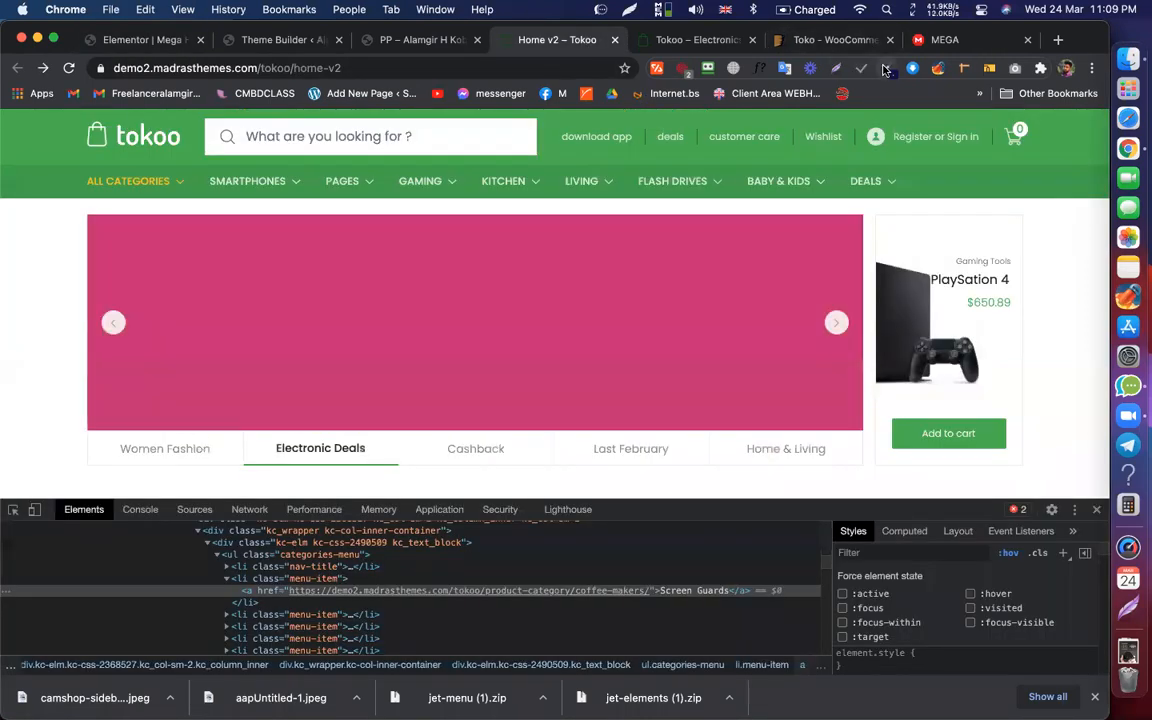
pyautogui.click(886, 68)
pyautogui.click(845, 91)
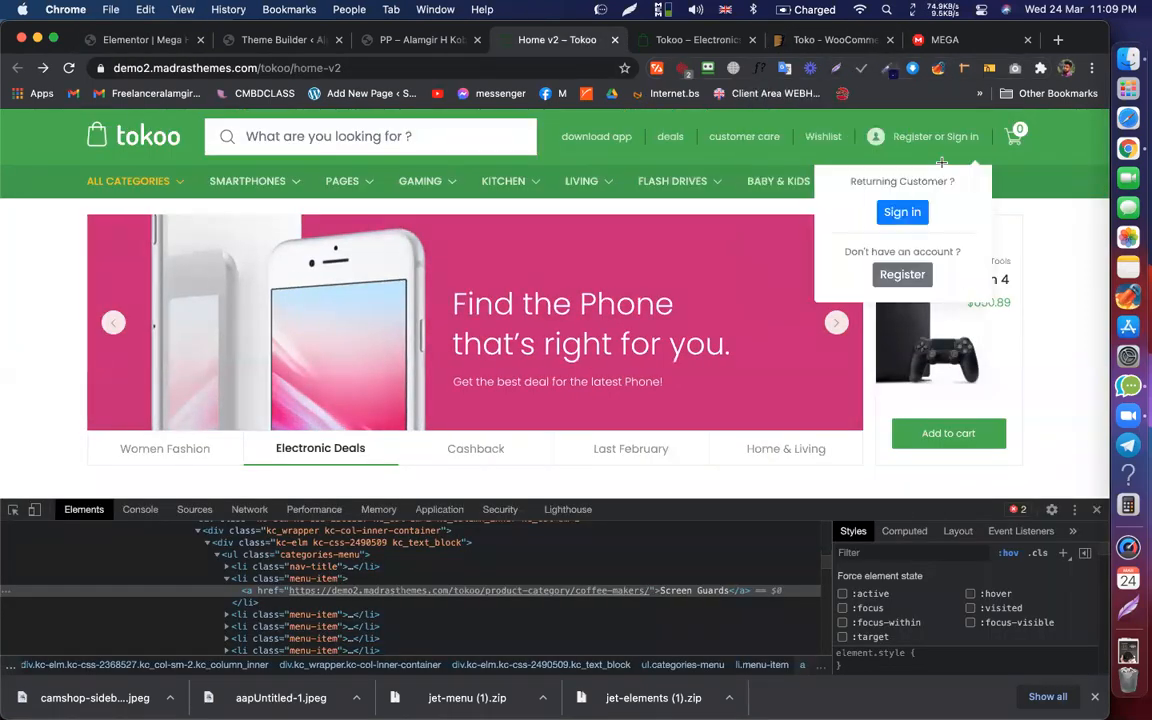
pyautogui.click(940, 158)
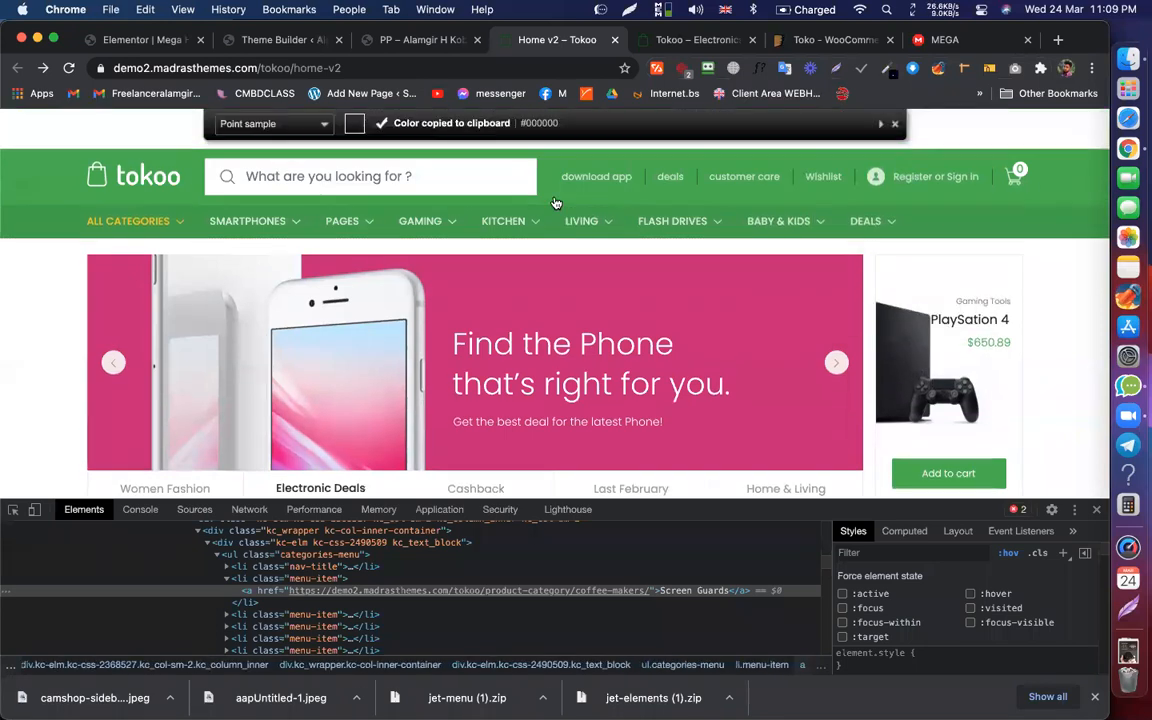
pyautogui.click(885, 68)
pyautogui.click(864, 92)
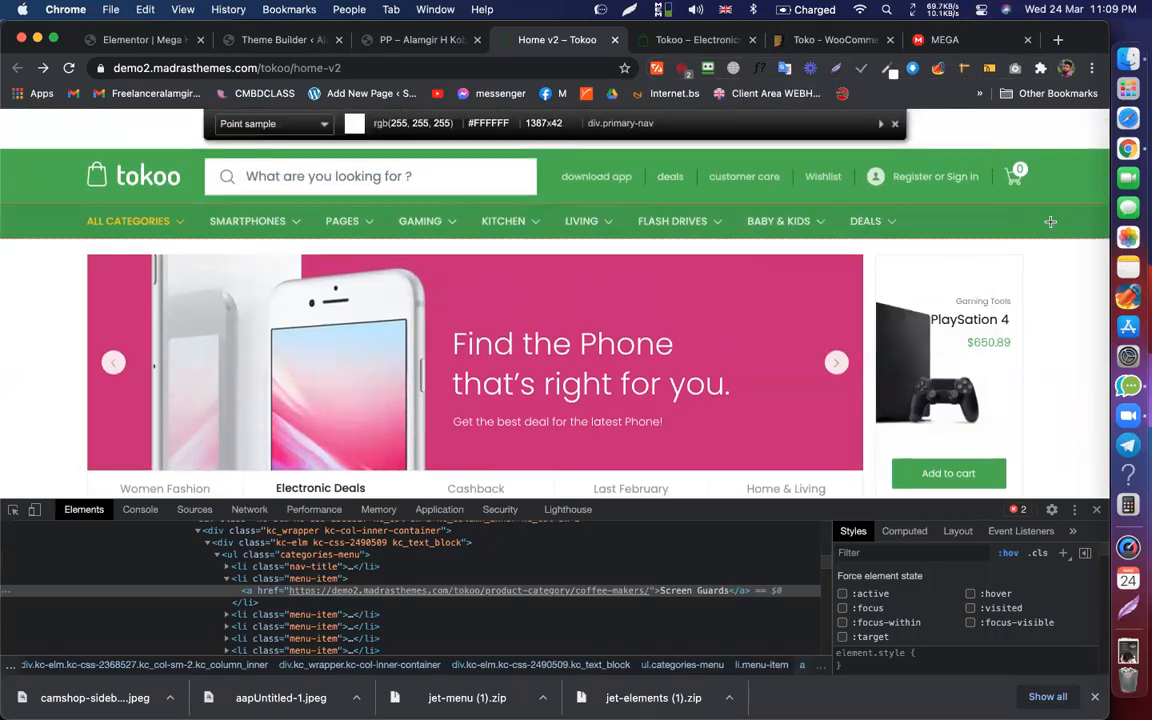
pyautogui.click(1041, 221)
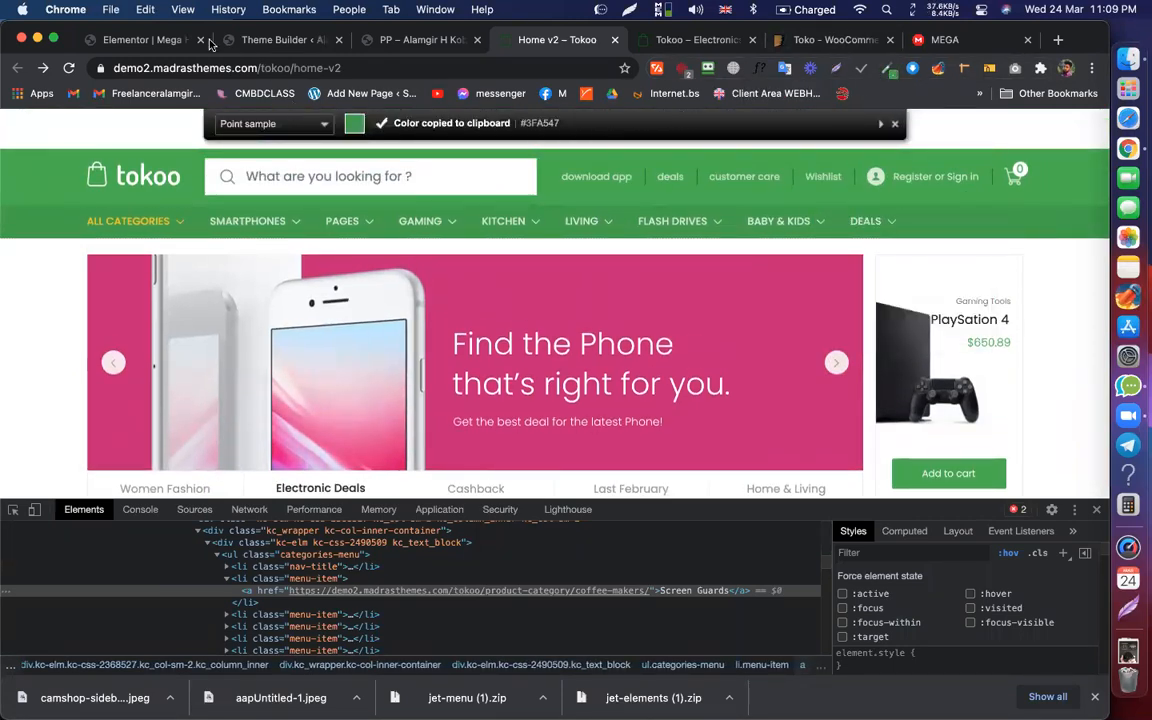
# Step: Give the menu's section a classic #3FA547 background and update the page
pyautogui.click(163, 39)
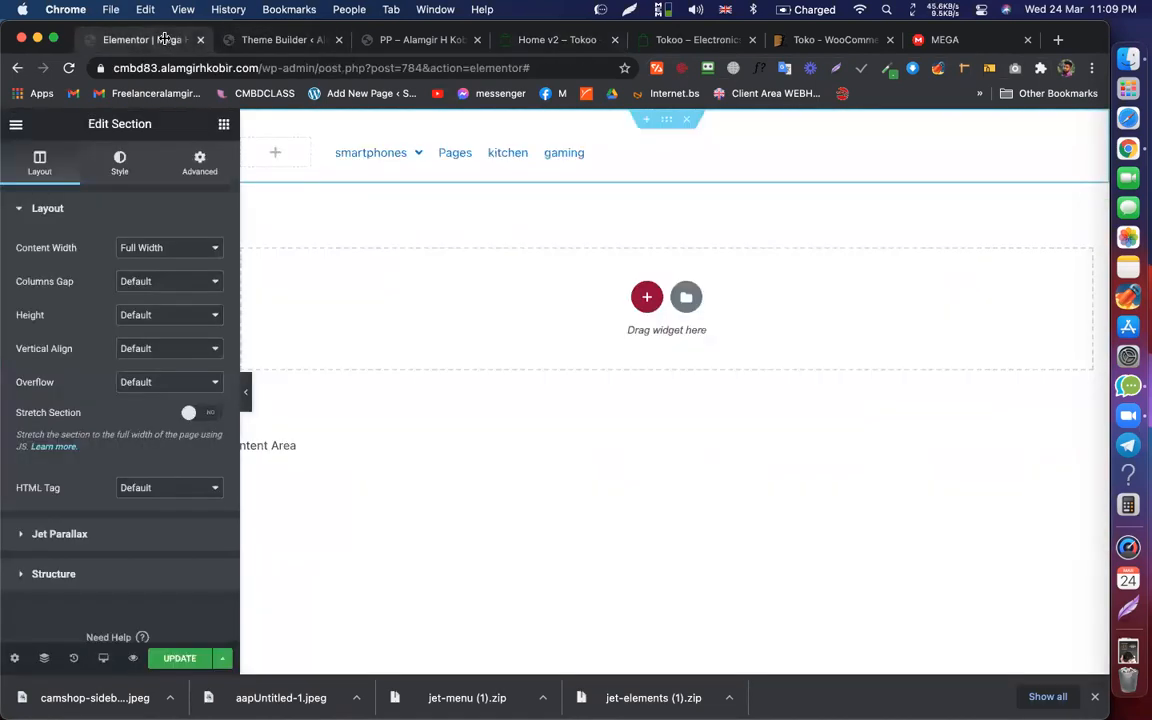
pyautogui.click(118, 170)
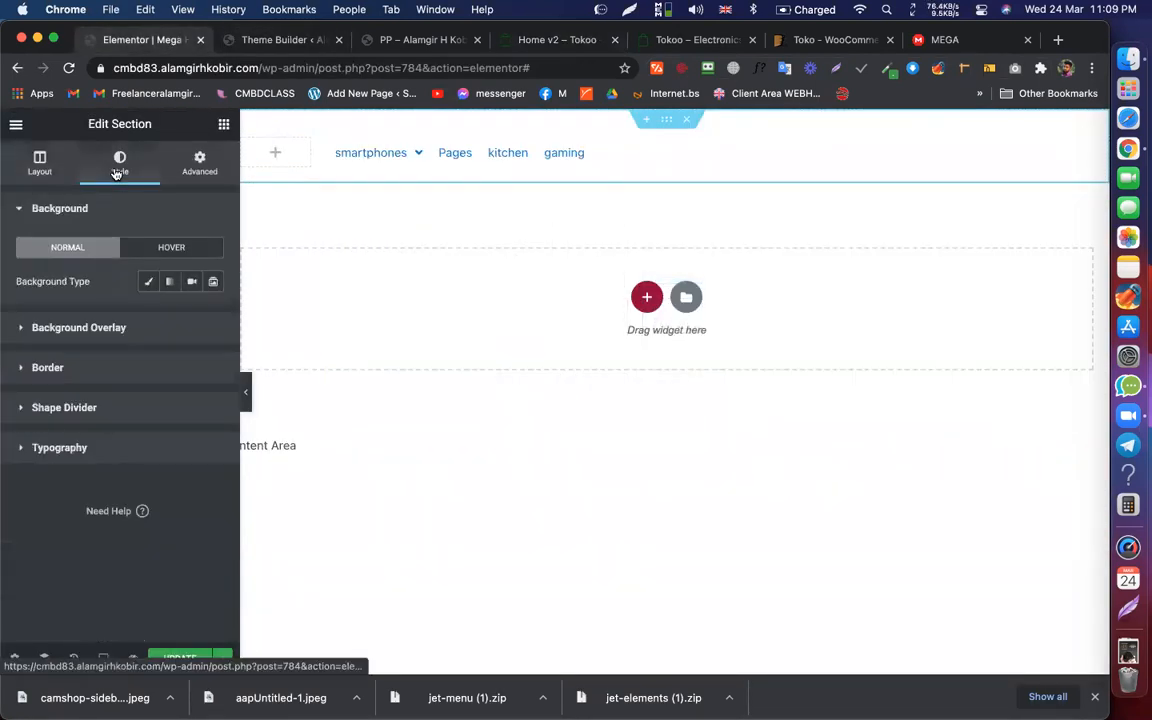
pyautogui.click(149, 283)
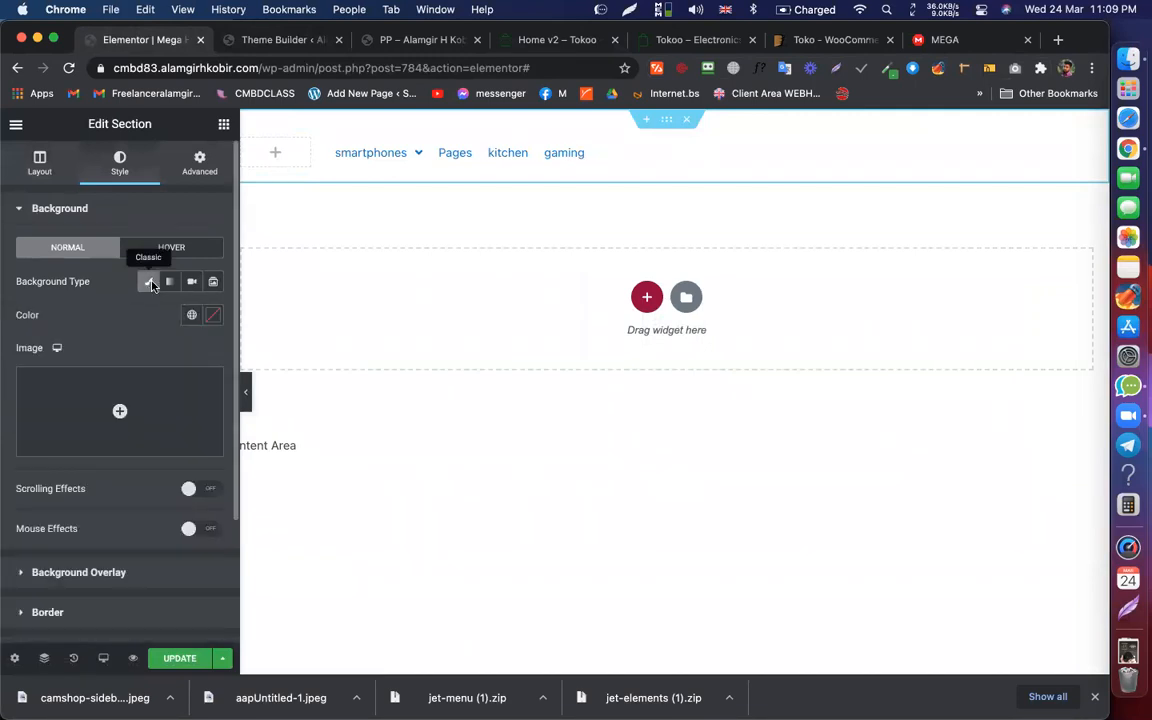
pyautogui.click(214, 315)
pyautogui.press('super+v')
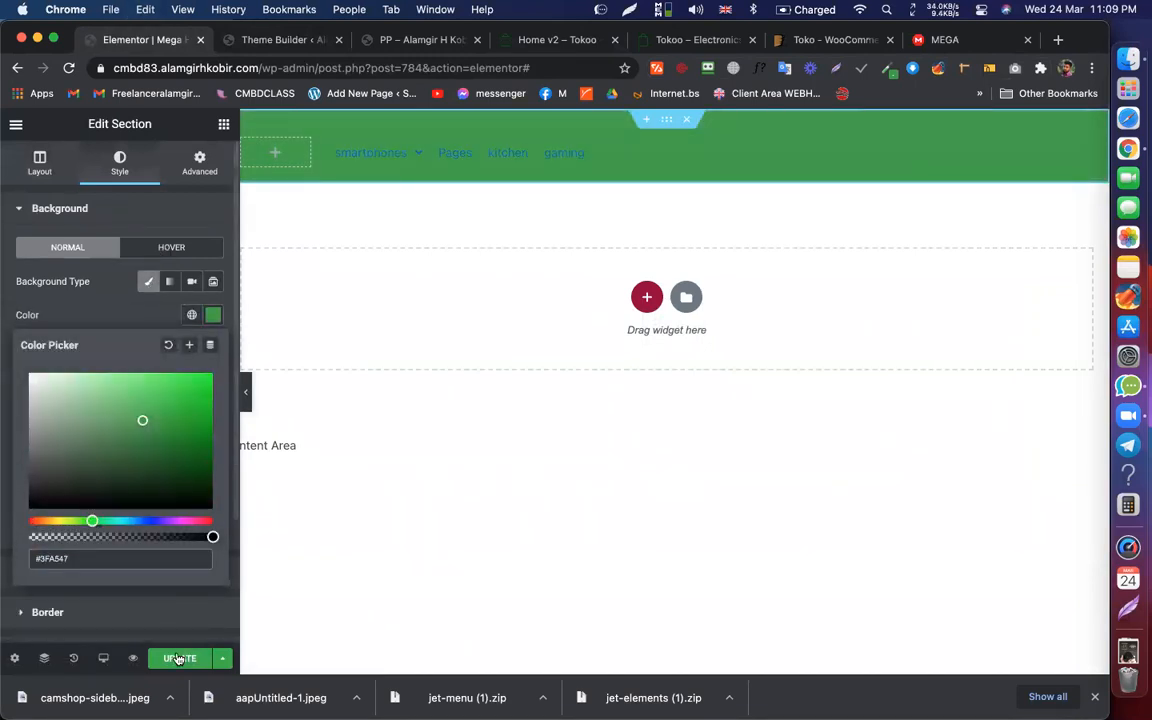
pyautogui.click(178, 658)
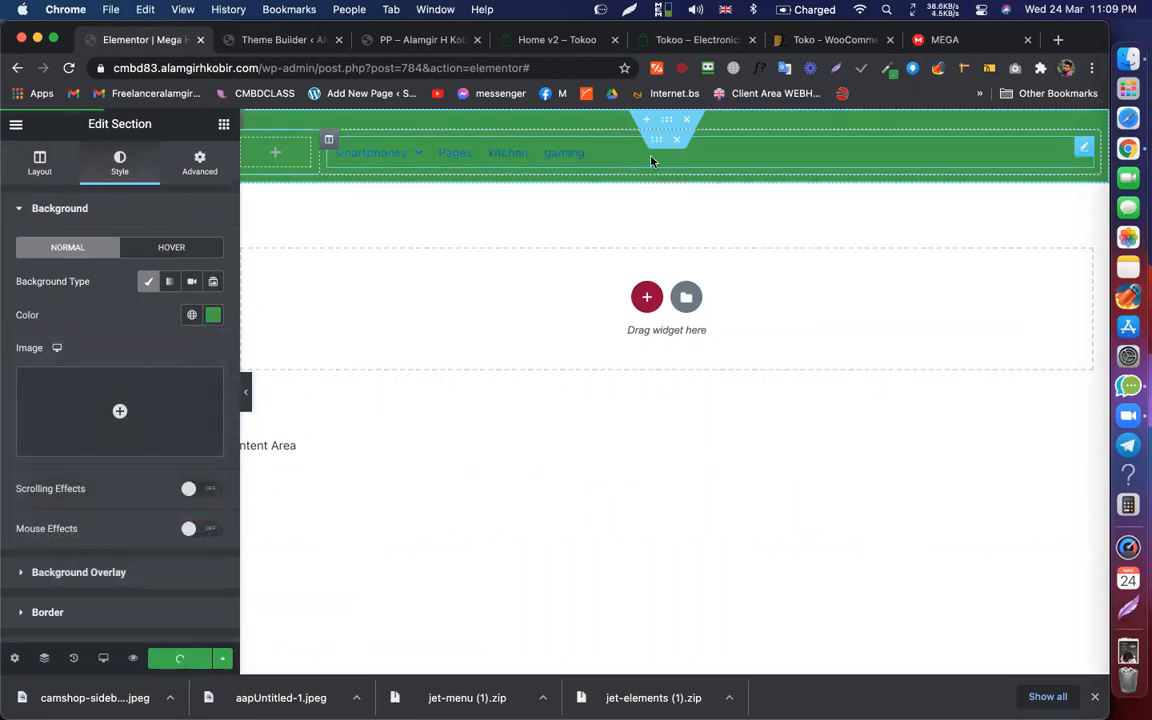
pyautogui.click(620, 156)
# Step: Set the main menu items' text colour to white #FFFFFF
pyautogui.scroll(-1, 197, 343)
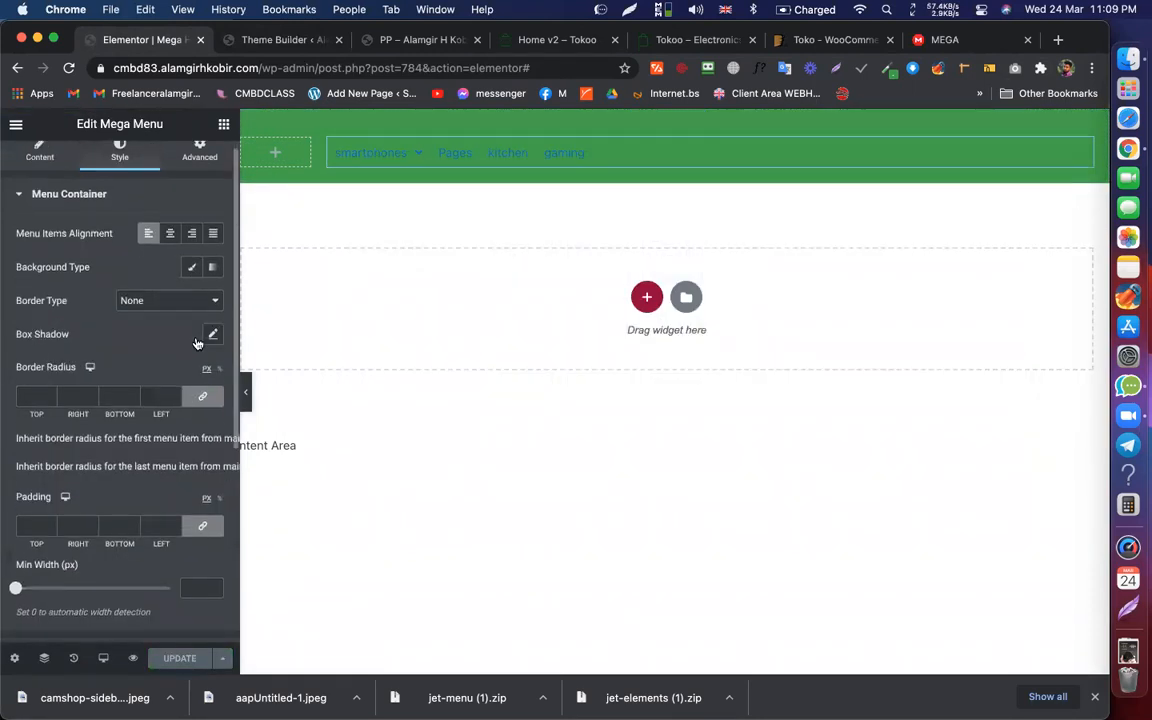
pyautogui.scroll(-3, 170, 370)
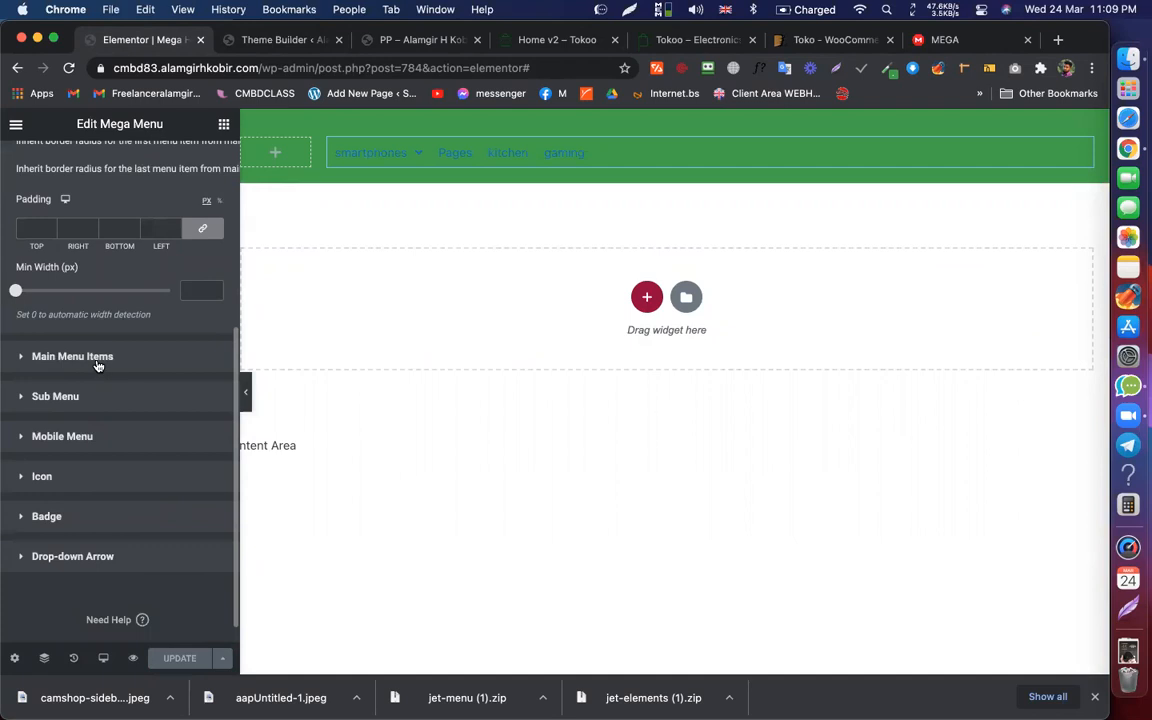
pyautogui.click(102, 358)
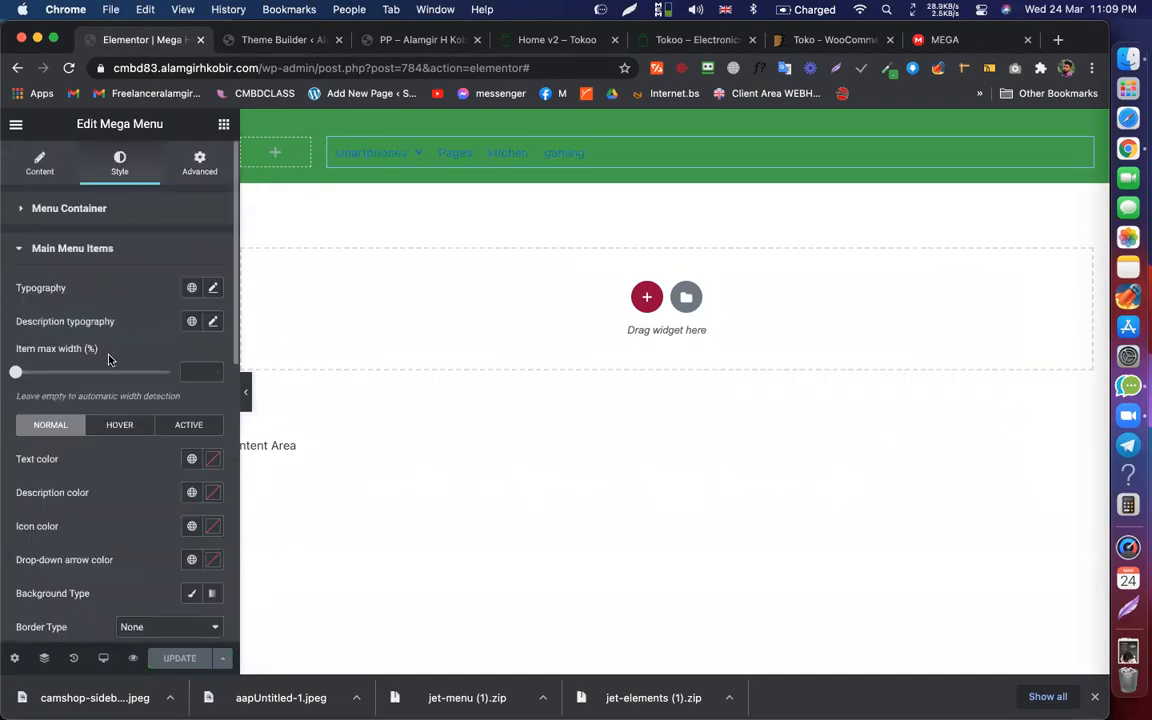
pyautogui.scroll(-1, 205, 420)
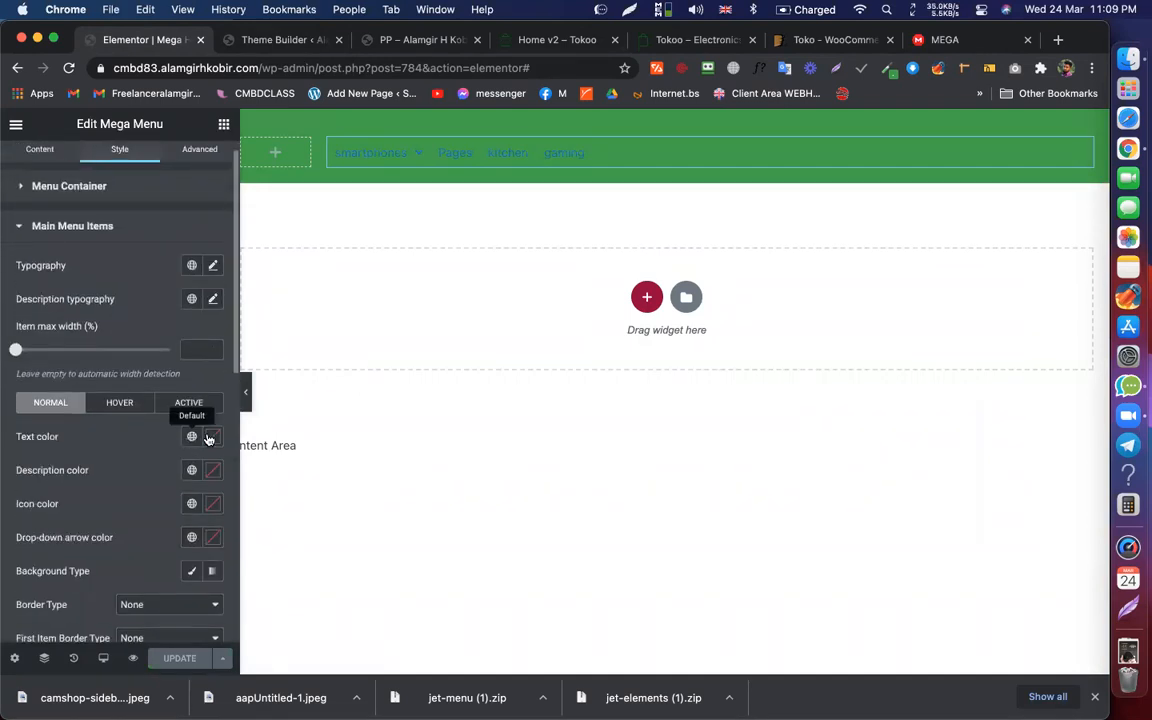
pyautogui.click(213, 437)
pyautogui.moveTo(76, 234); pyautogui.dragTo(11, 196)
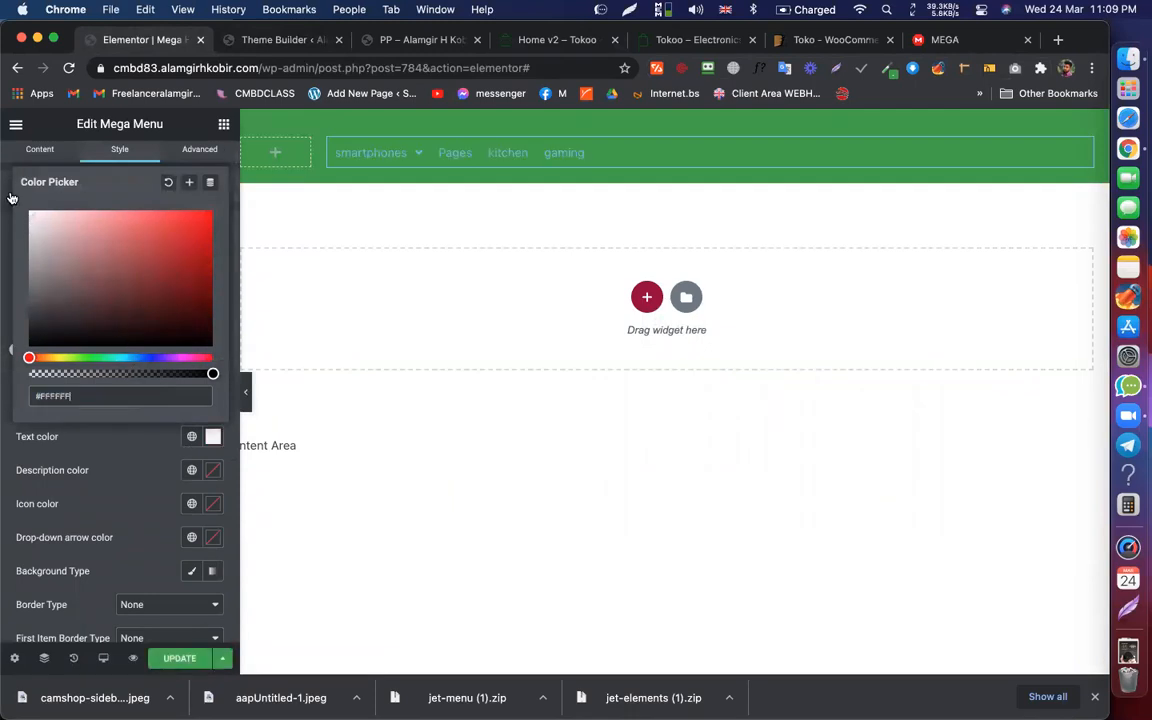
pyautogui.click(124, 481)
# Step: Leave the item max width empty, set typography weight 500, and update
pyautogui.scroll(1, 163, 389)
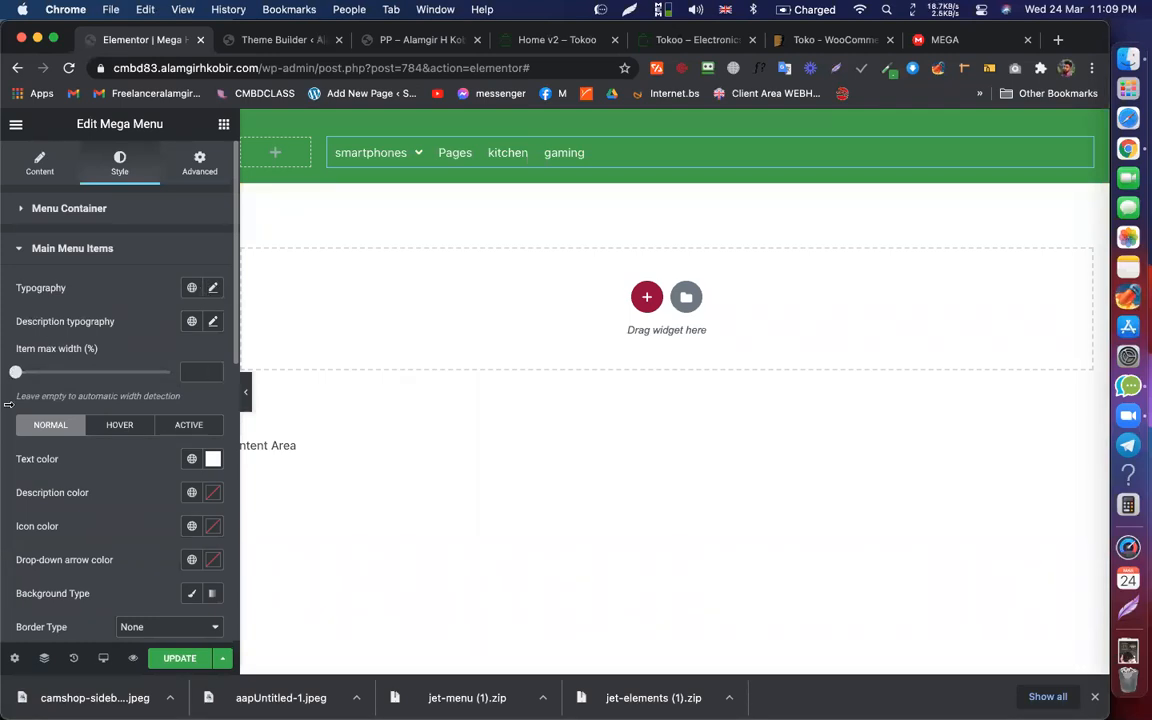
pyautogui.moveTo(16, 373)
pyautogui.mouseDown()
pyautogui.moveTo(140, 372)
pyautogui.moveTo(13, 371)
pyautogui.moveTo(112, 375)
pyautogui.moveTo(45, 383)
pyautogui.moveTo(105, 375)
pyautogui.moveTo(16, 372)
pyautogui.mouseUp()
pyautogui.moveTo(119, 393); pyautogui.dragTo(200, 355)
pyautogui.press('BackSpace')
pyautogui.click(212, 290)
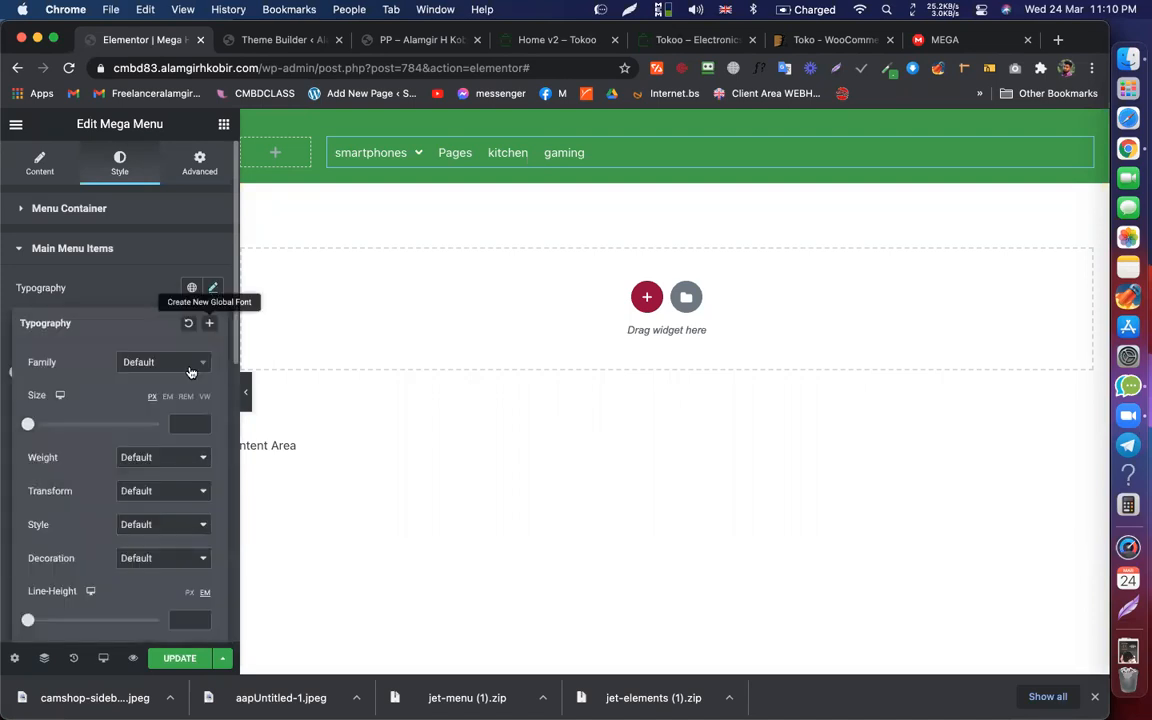
pyautogui.click(184, 459)
pyautogui.click(134, 373)
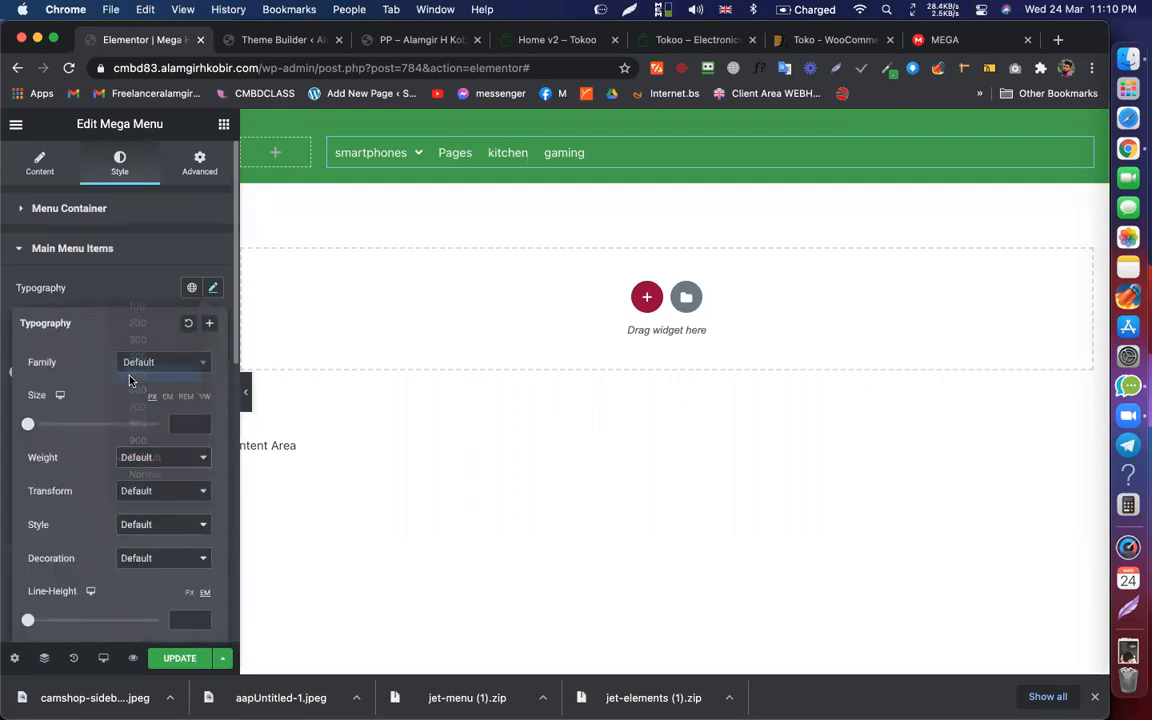
pyautogui.click(180, 658)
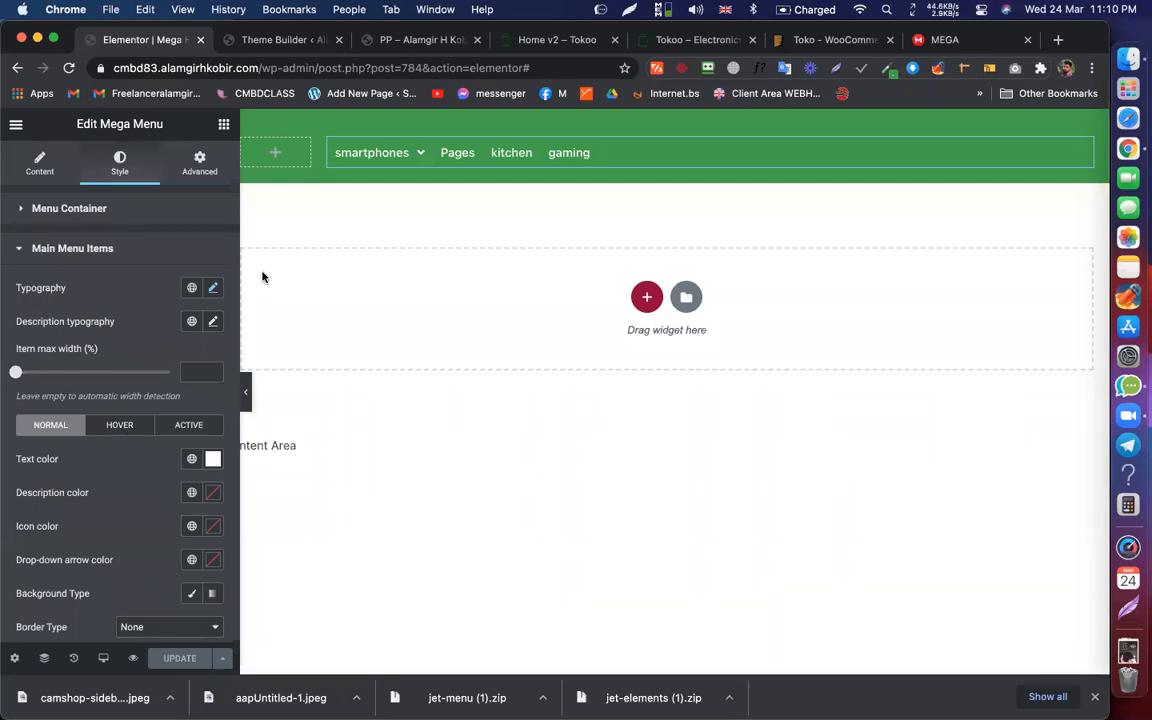
# Step: Review the Tokoo demo's ALL CATEGORIES mega menu for reference
pyautogui.click(230, 42)
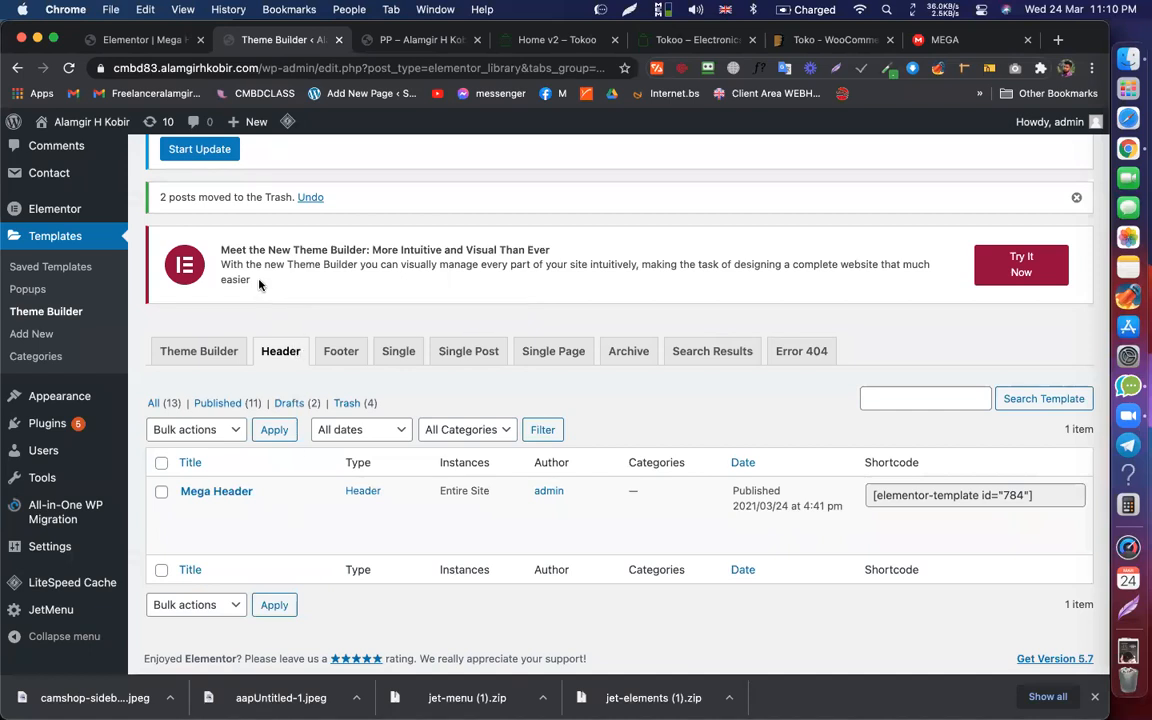
pyautogui.rightClick(471, 270)
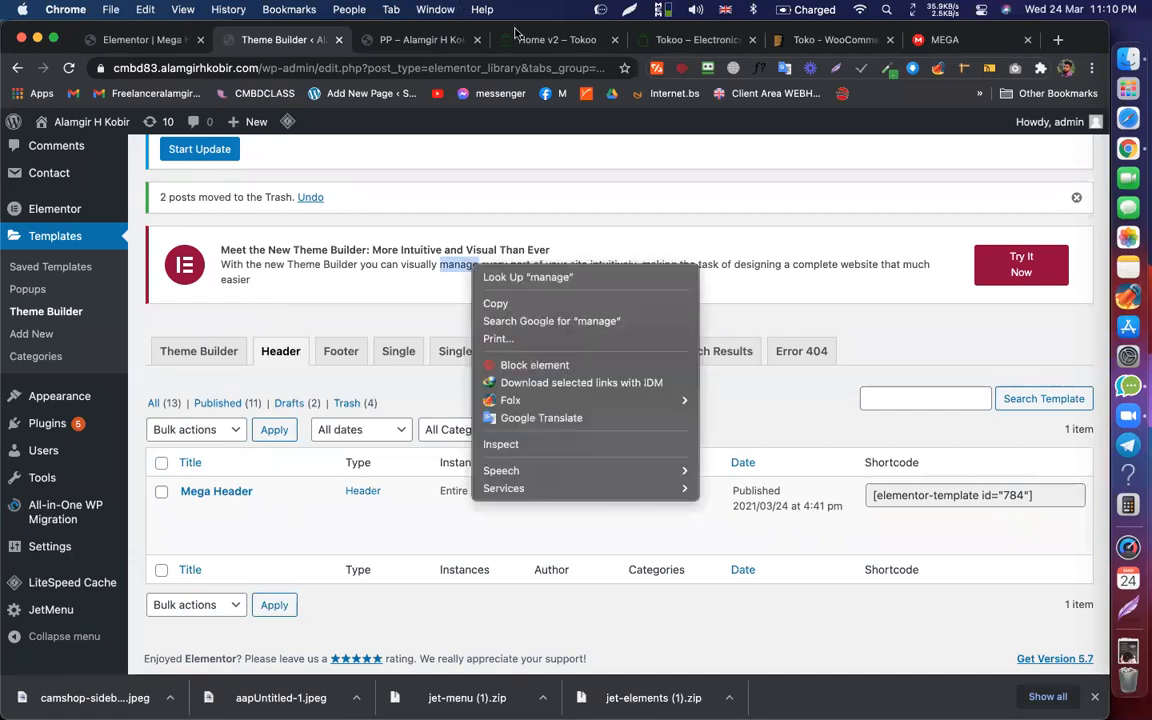
pyautogui.click(545, 75)
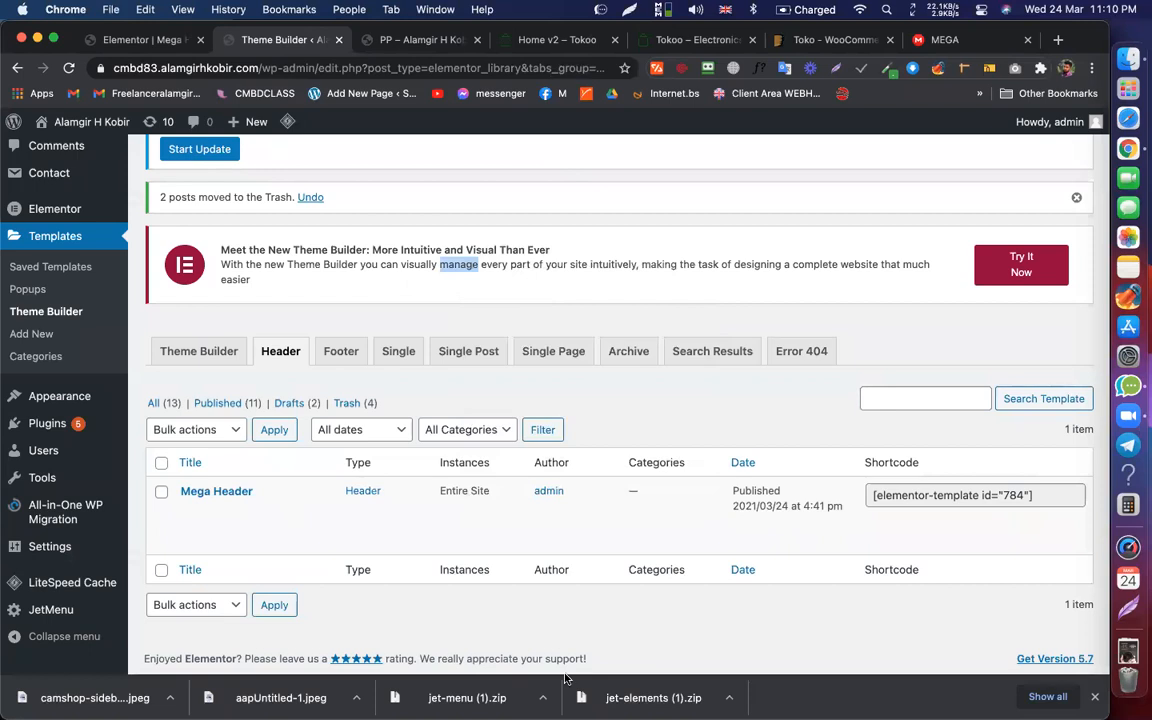
pyautogui.click(558, 39)
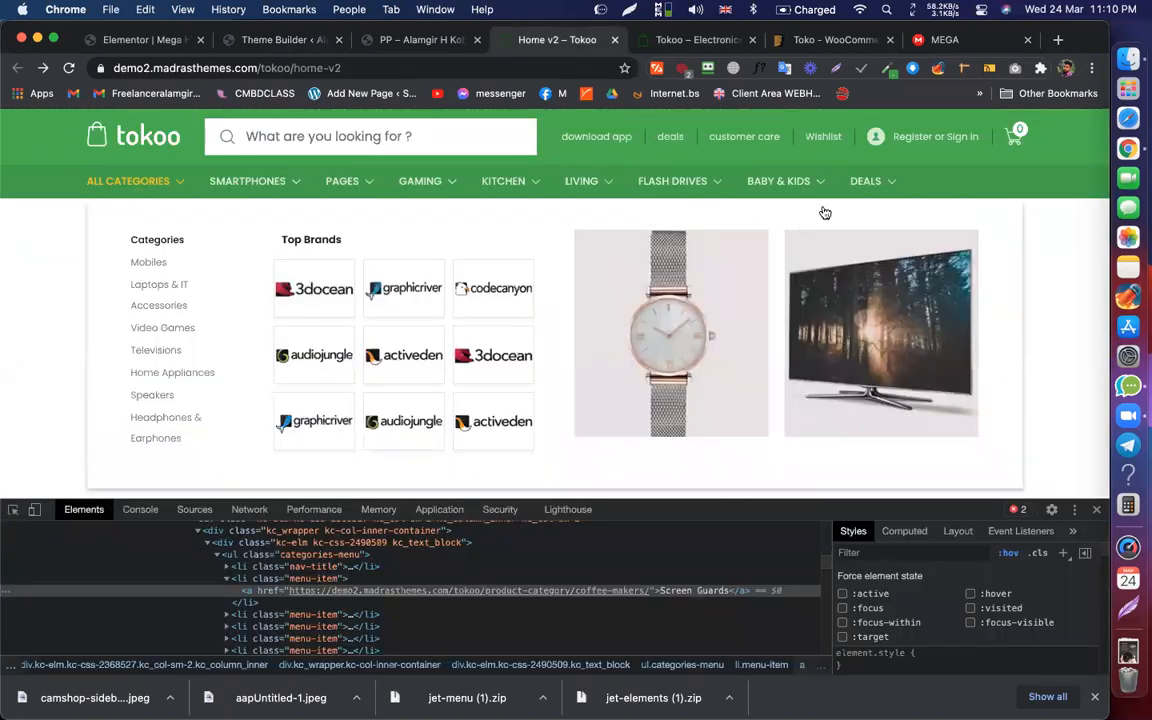
pyautogui.moveTo(756, 194)
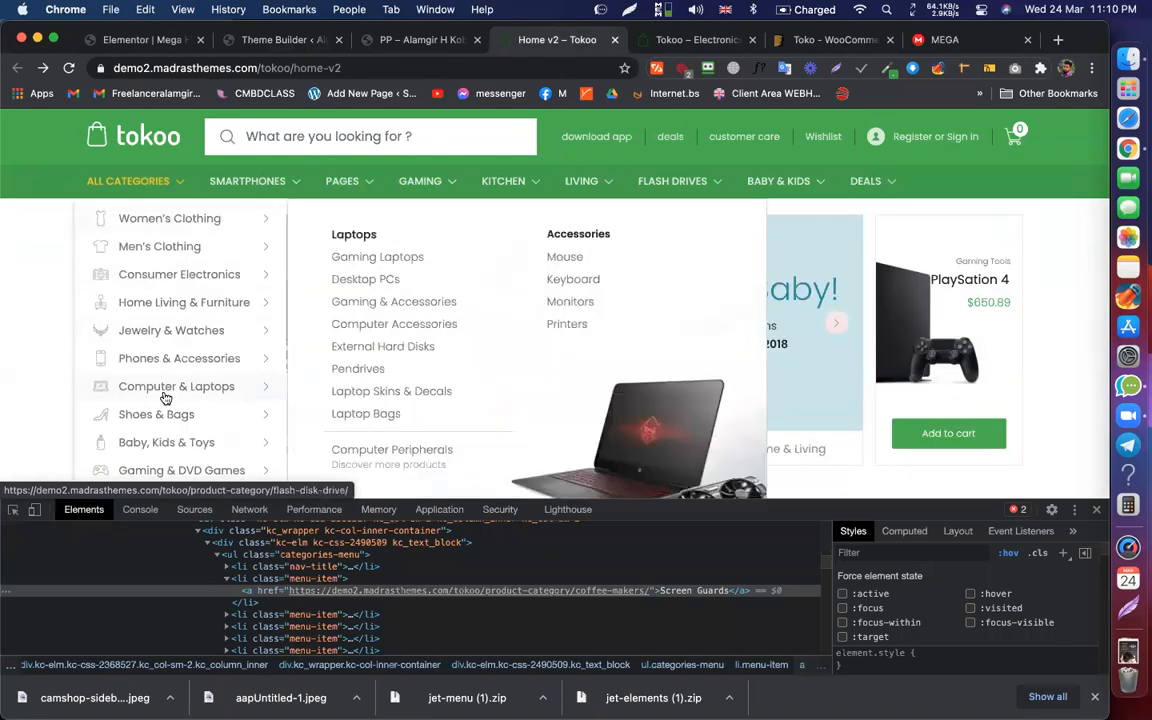
pyautogui.scroll(-3, 77, 290)
pyautogui.scroll(3, 141, 125)
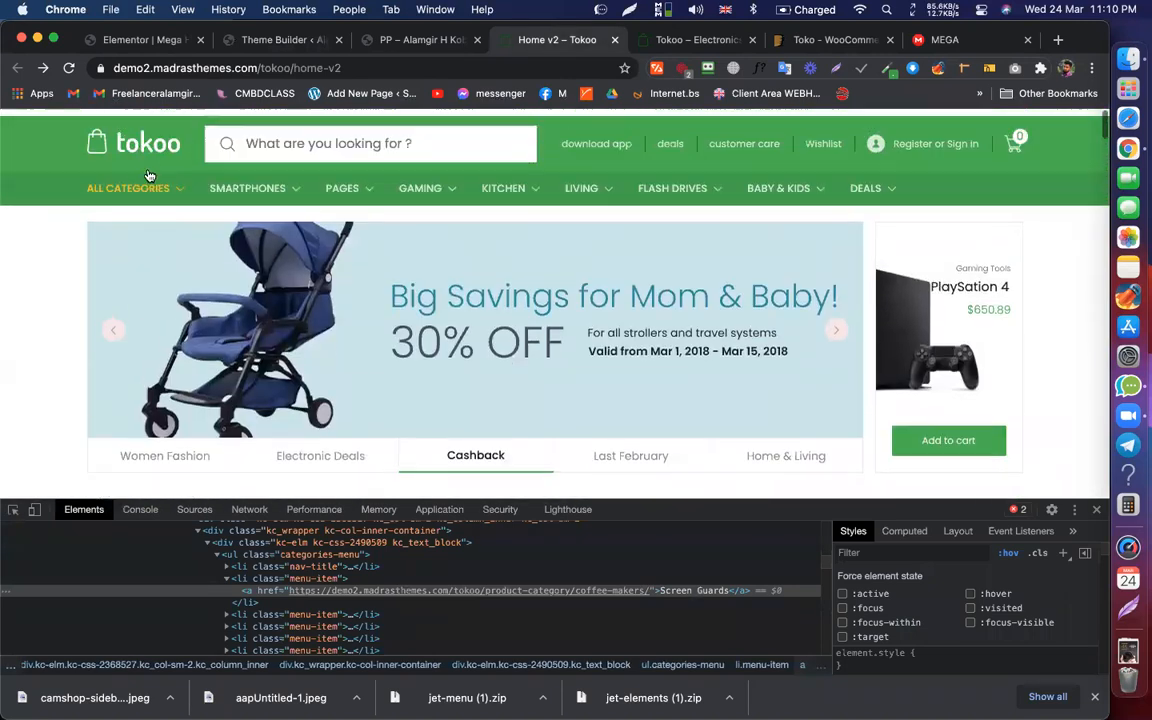
pyautogui.moveTo(155, 180)
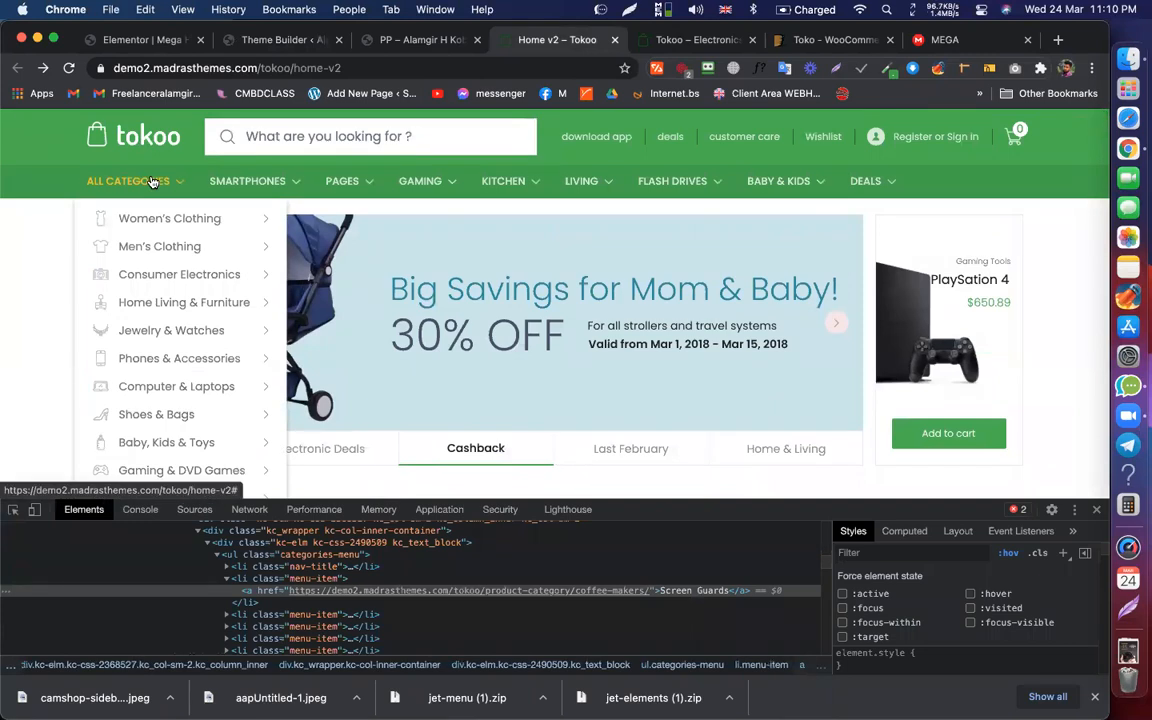
pyautogui.moveTo(237, 218)
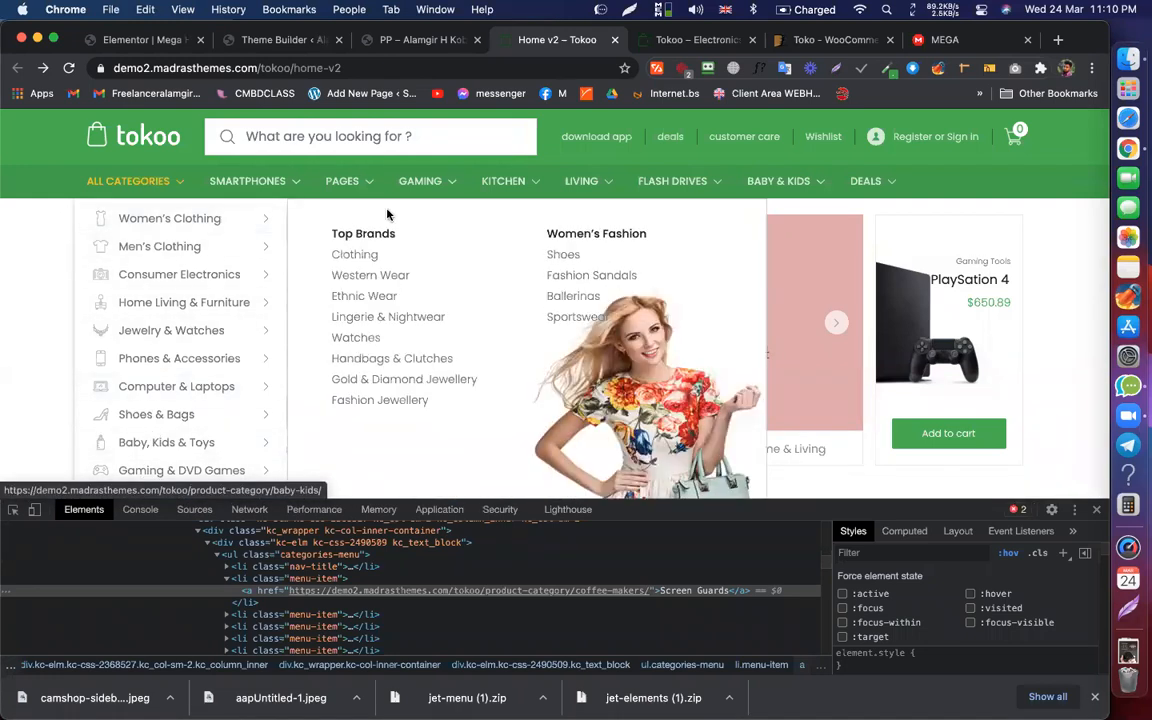
# Step: Back in Elementor, open Exit to Dashboard from the main menu in a new tab
pyautogui.click(155, 40)
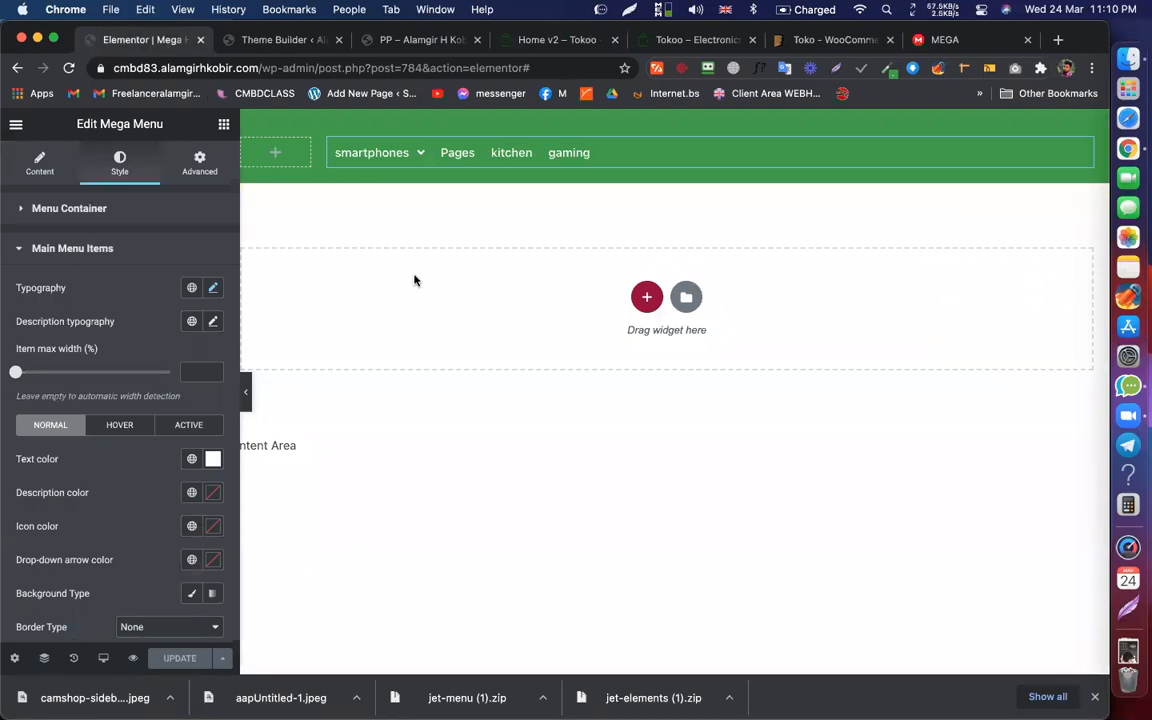
pyautogui.click(16, 125)
pyautogui.keyDown('super'); pyautogui.click(98, 402); pyautogui.keyUp('super')
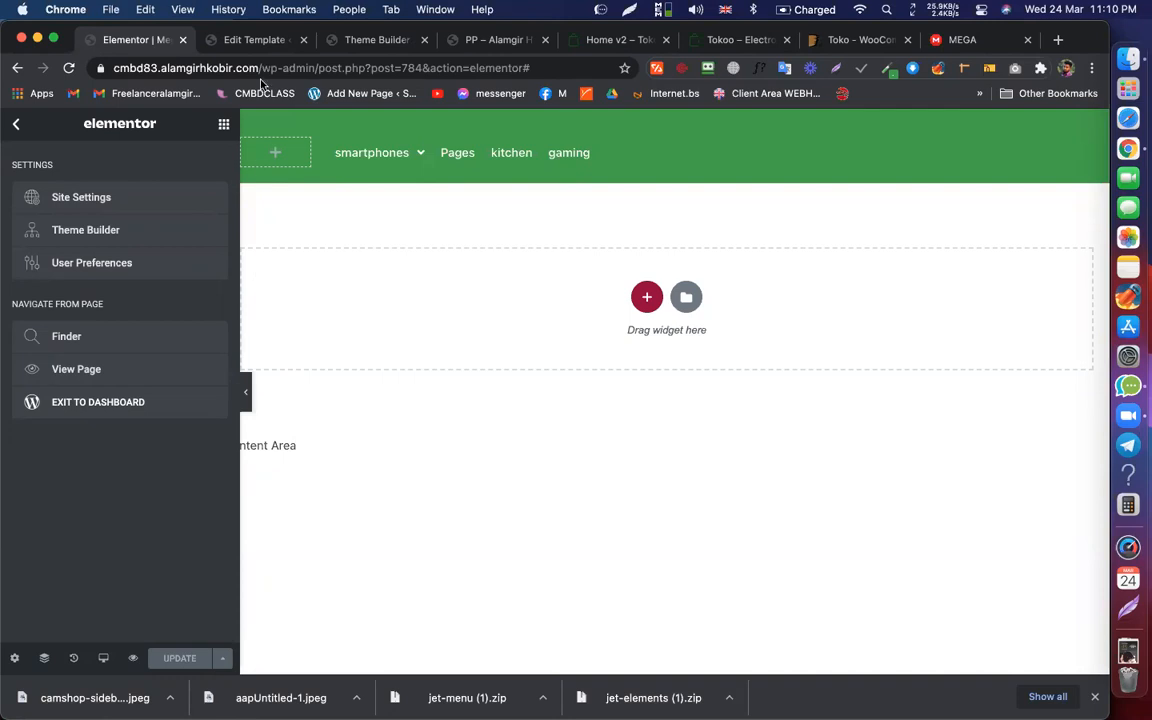
# Step: In the Edit Template tab, go to Appearance > Menus and start a new menu
pyautogui.click(255, 40)
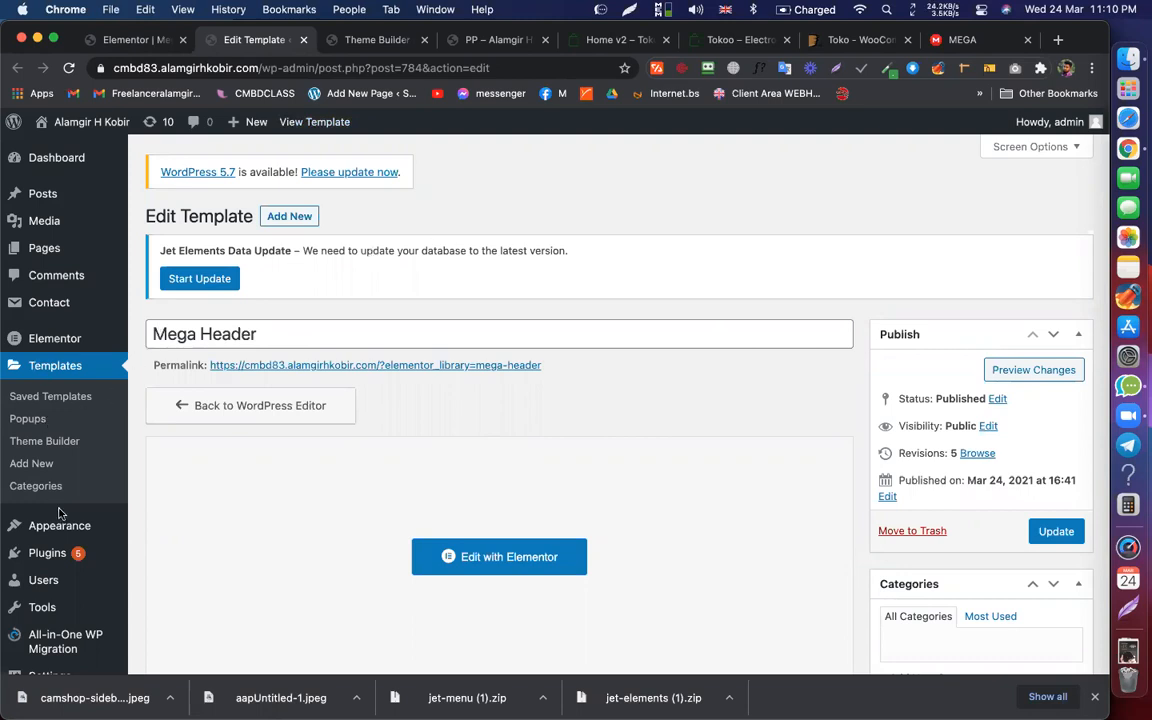
pyautogui.click(35, 528)
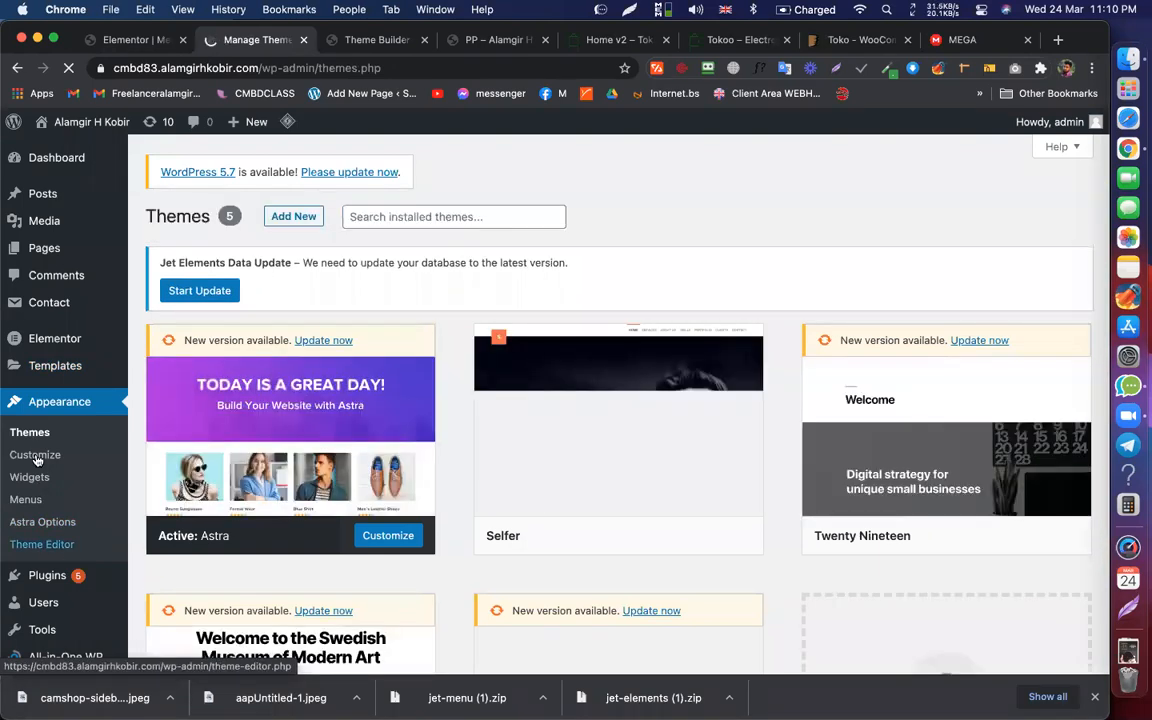
pyautogui.click(28, 502)
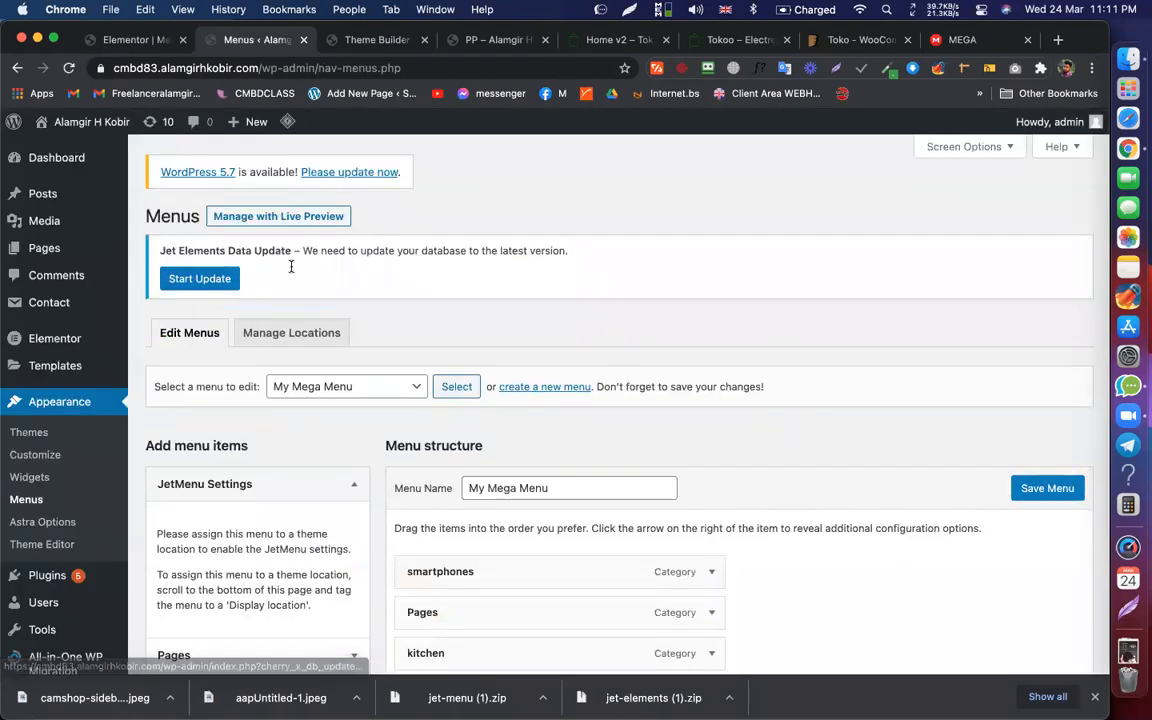
pyautogui.click(541, 386)
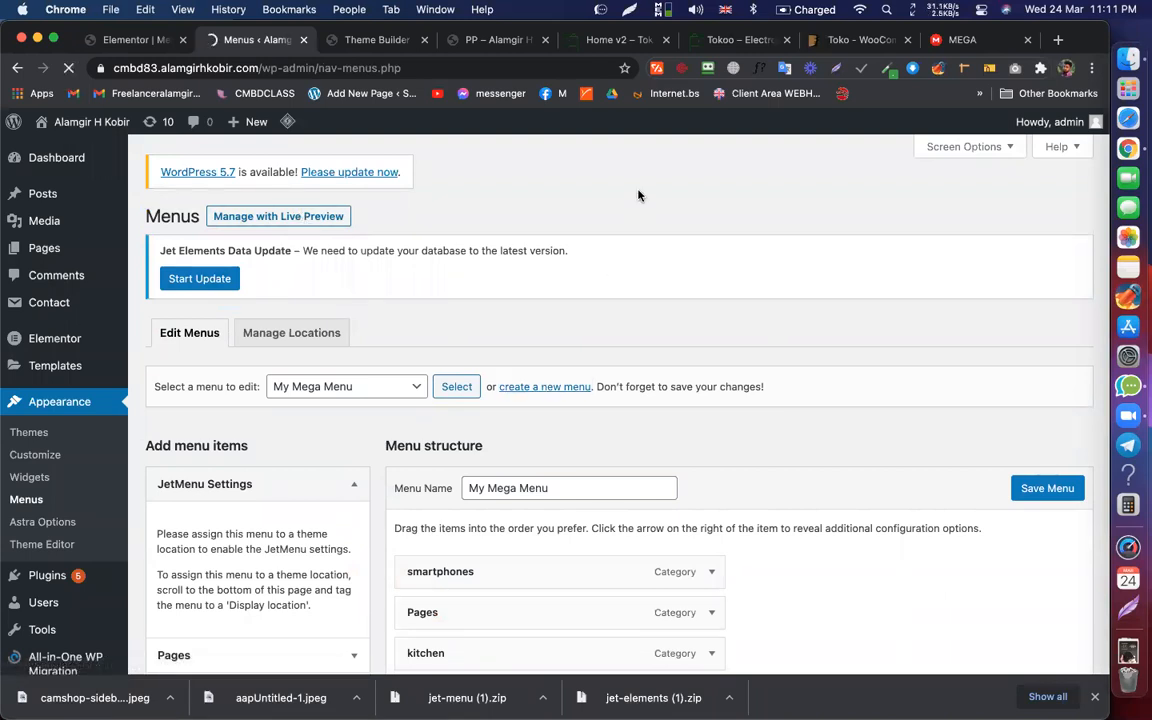
pyautogui.click(545, 486)
# Step: Name the new menu 'All categories Only', checking the demo's label via Inspect, and create it
pyautogui.write('All')
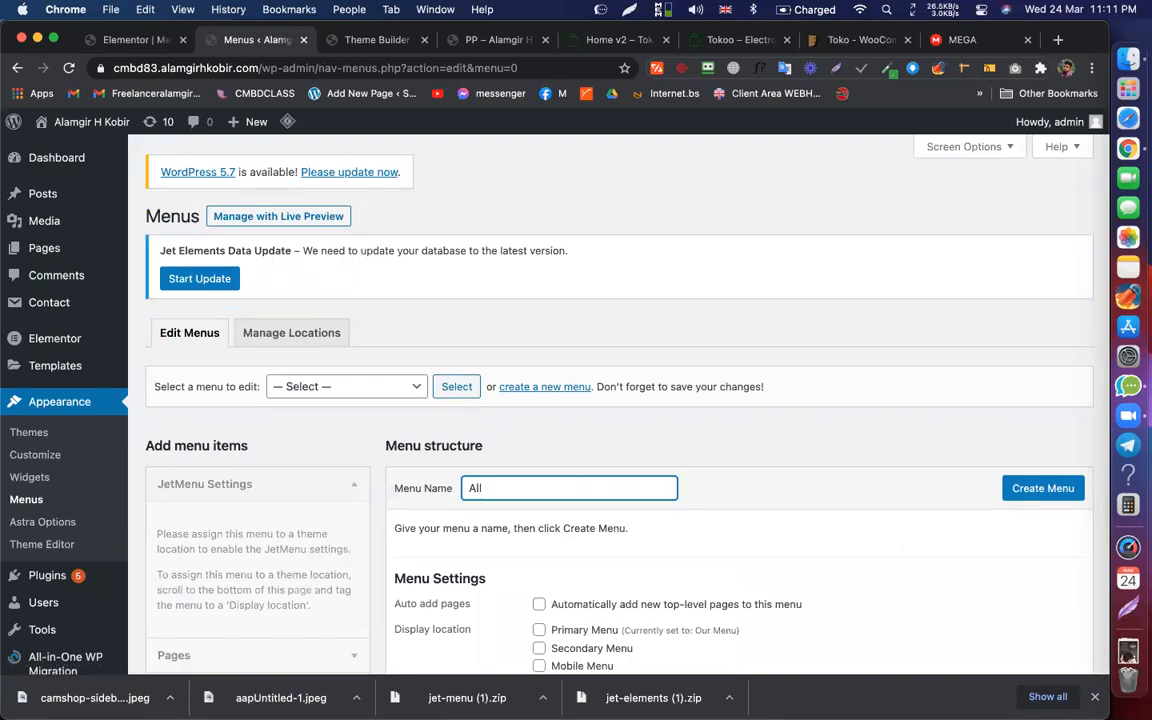
pyautogui.click(614, 40)
pyautogui.rightClick(142, 177)
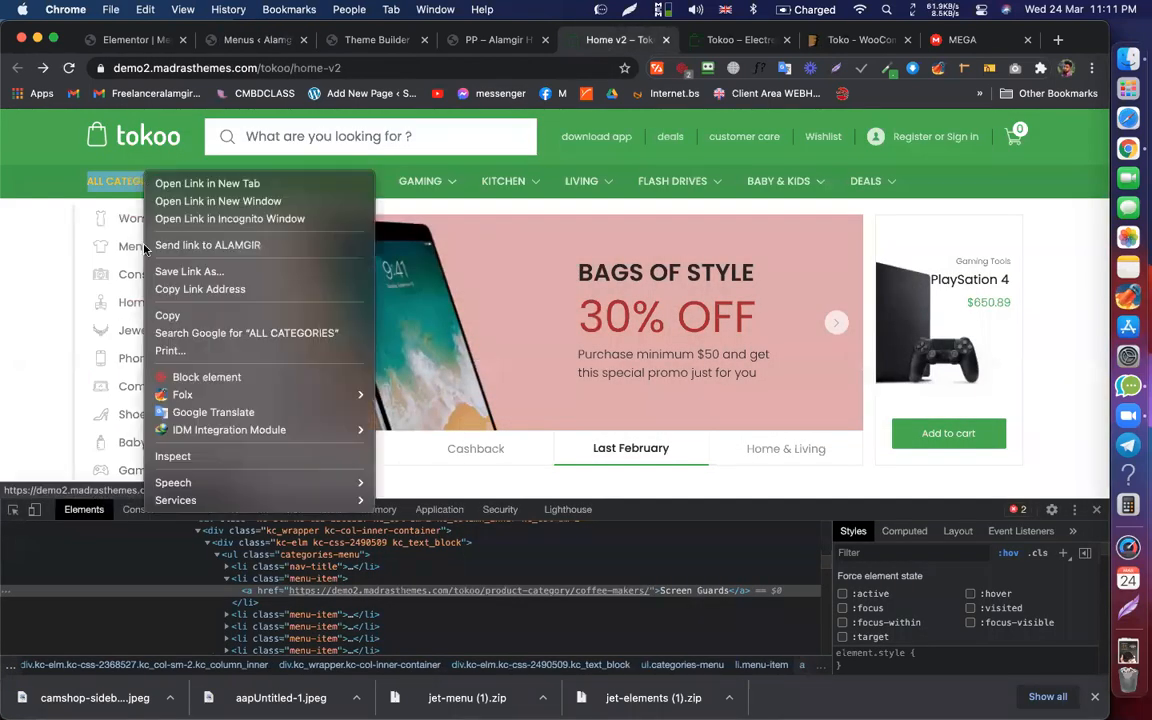
pyautogui.click(185, 456)
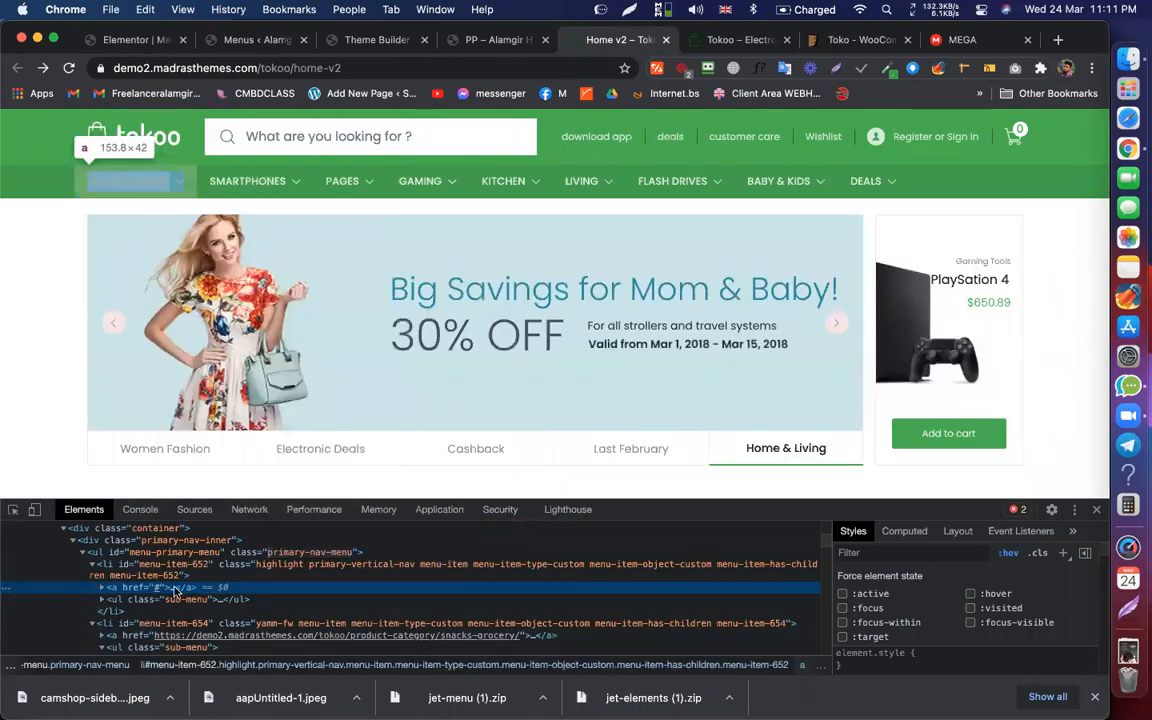
pyautogui.click(172, 588)
pyautogui.click(166, 600)
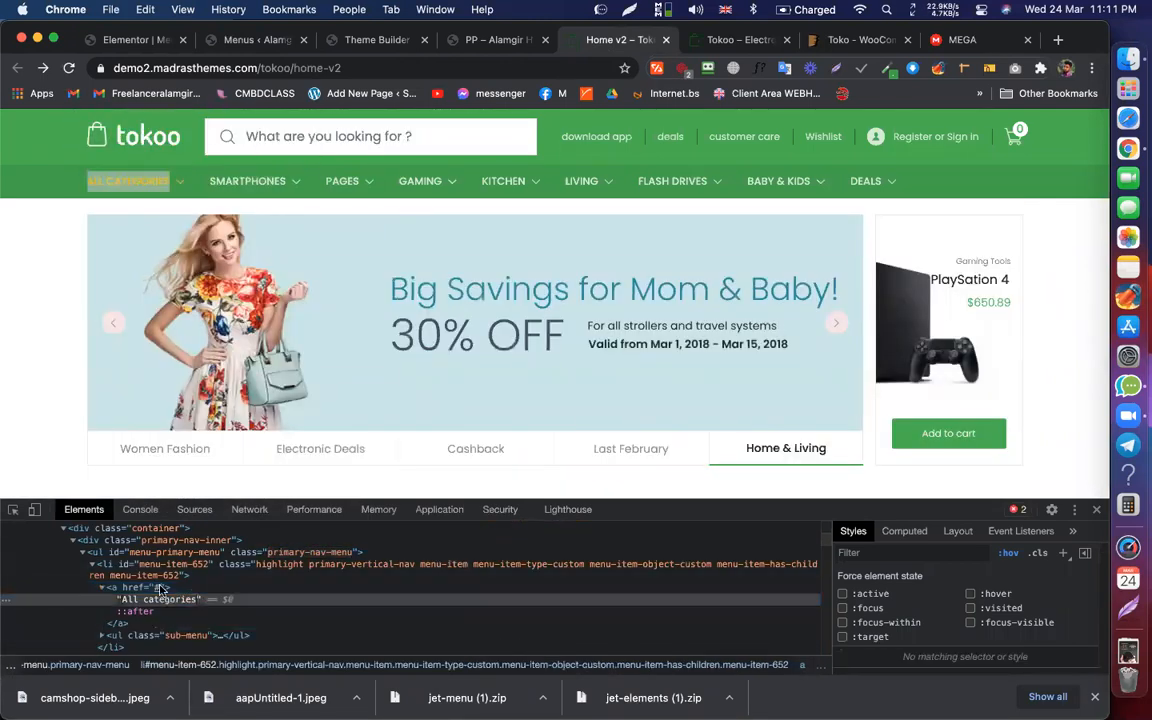
pyautogui.click(150, 40)
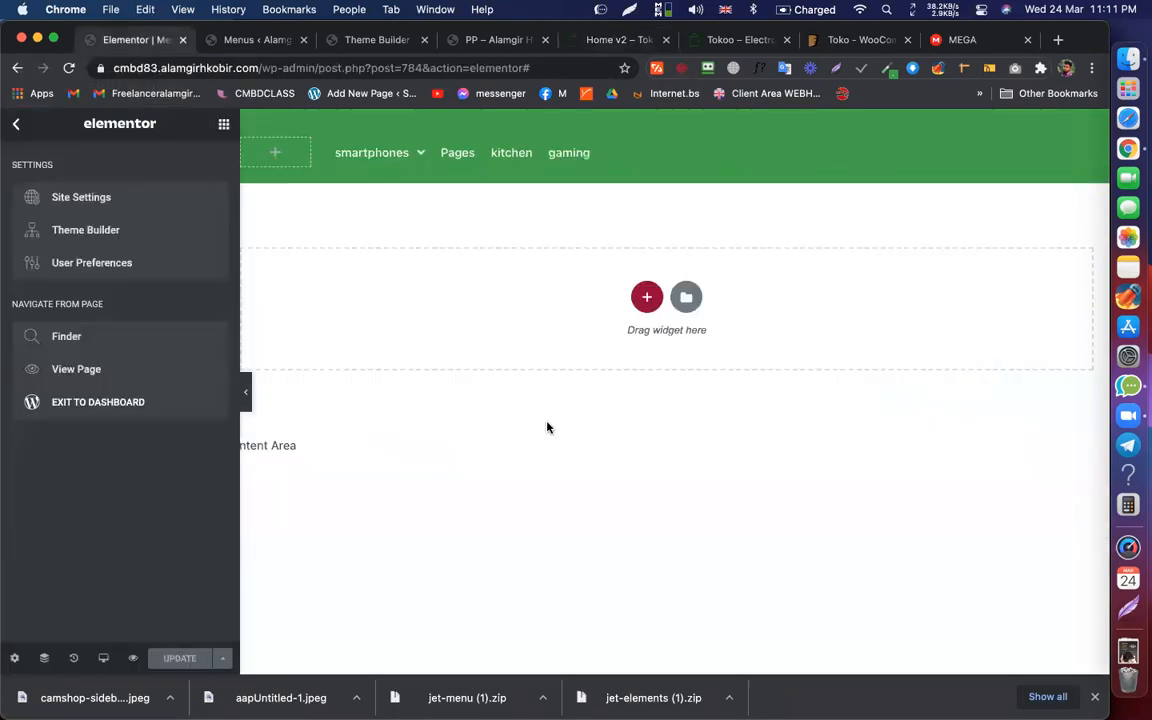
pyautogui.click(258, 40)
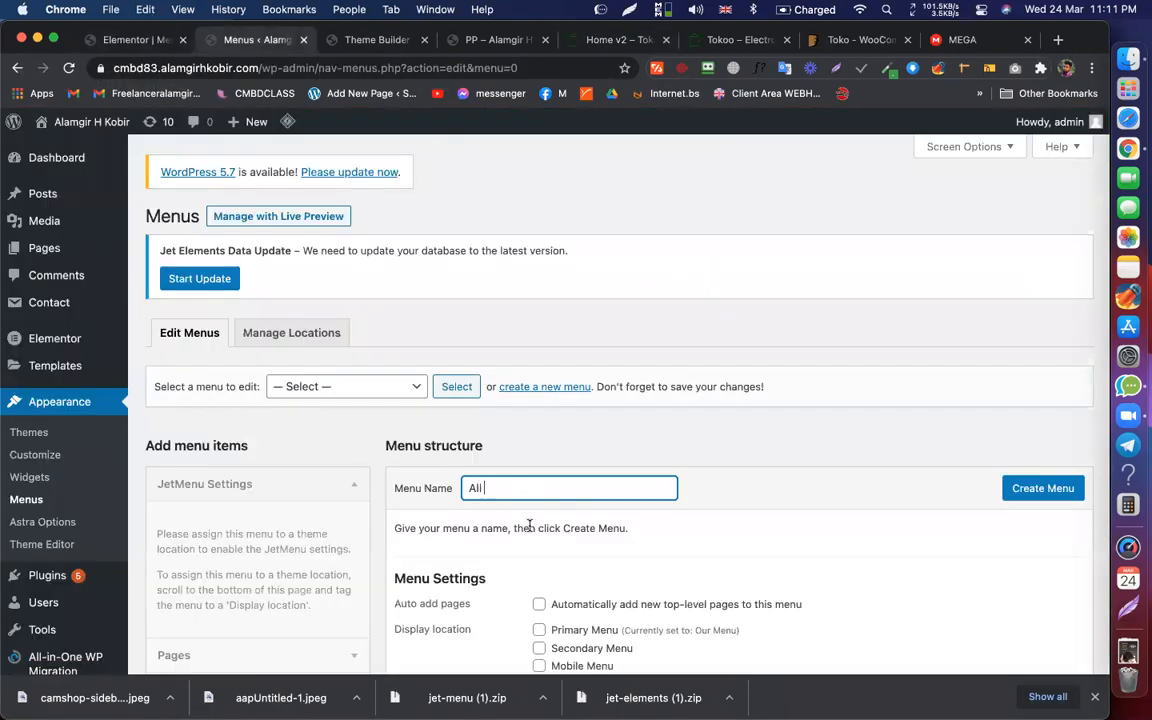
pyautogui.write('categories ')
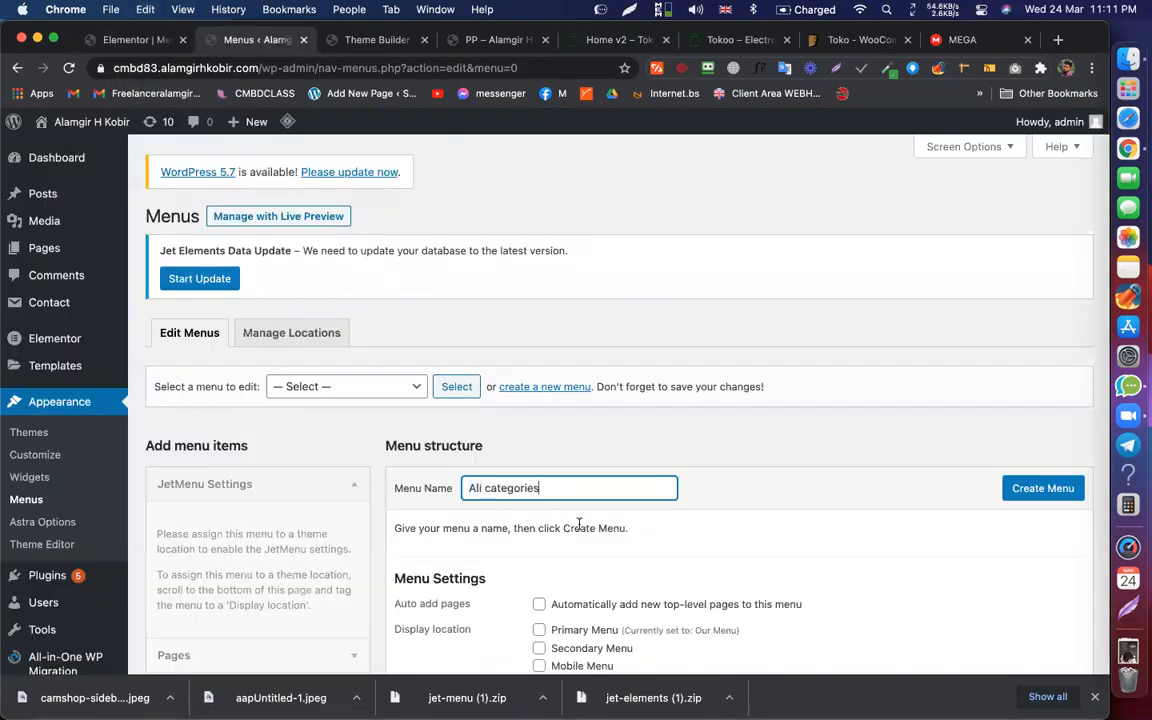
pyautogui.write('Only')
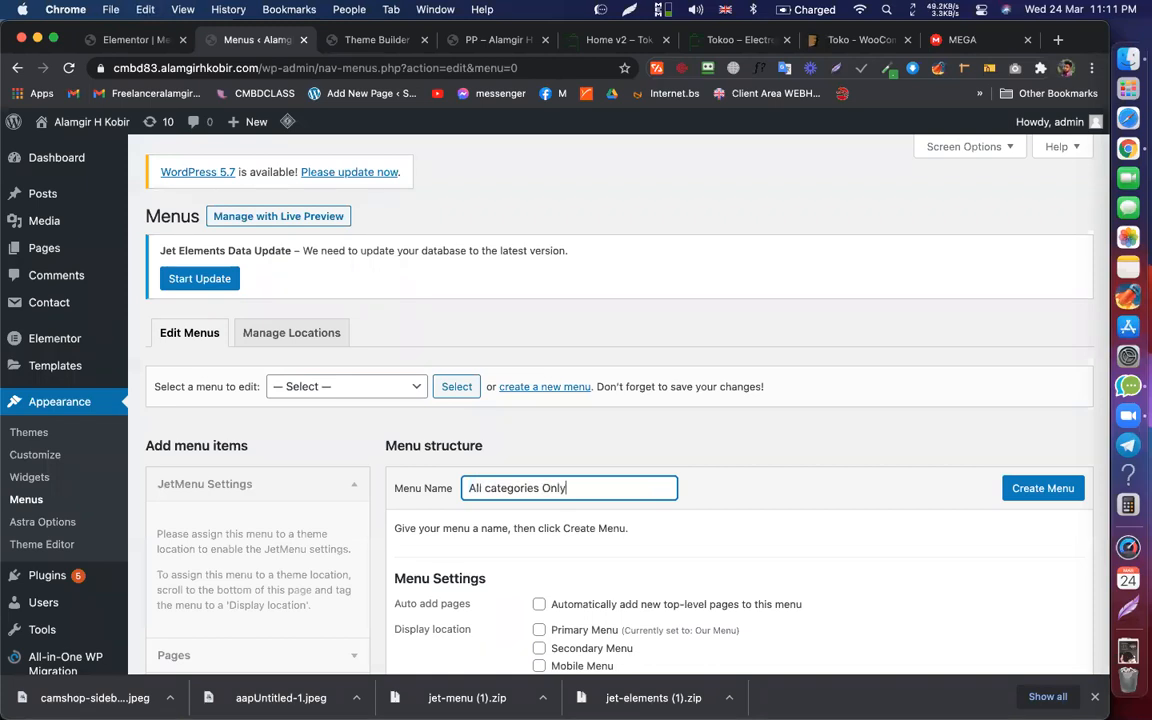
pyautogui.moveTo(539, 488); pyautogui.dragTo(441, 491)
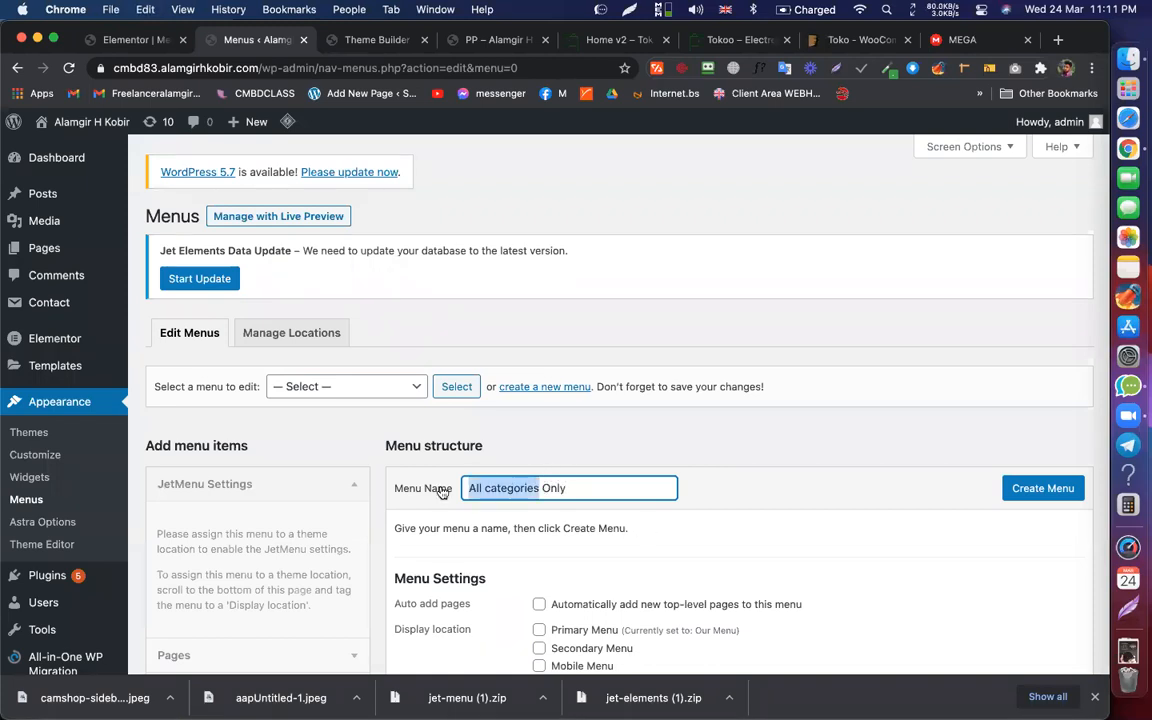
pyautogui.click(1036, 488)
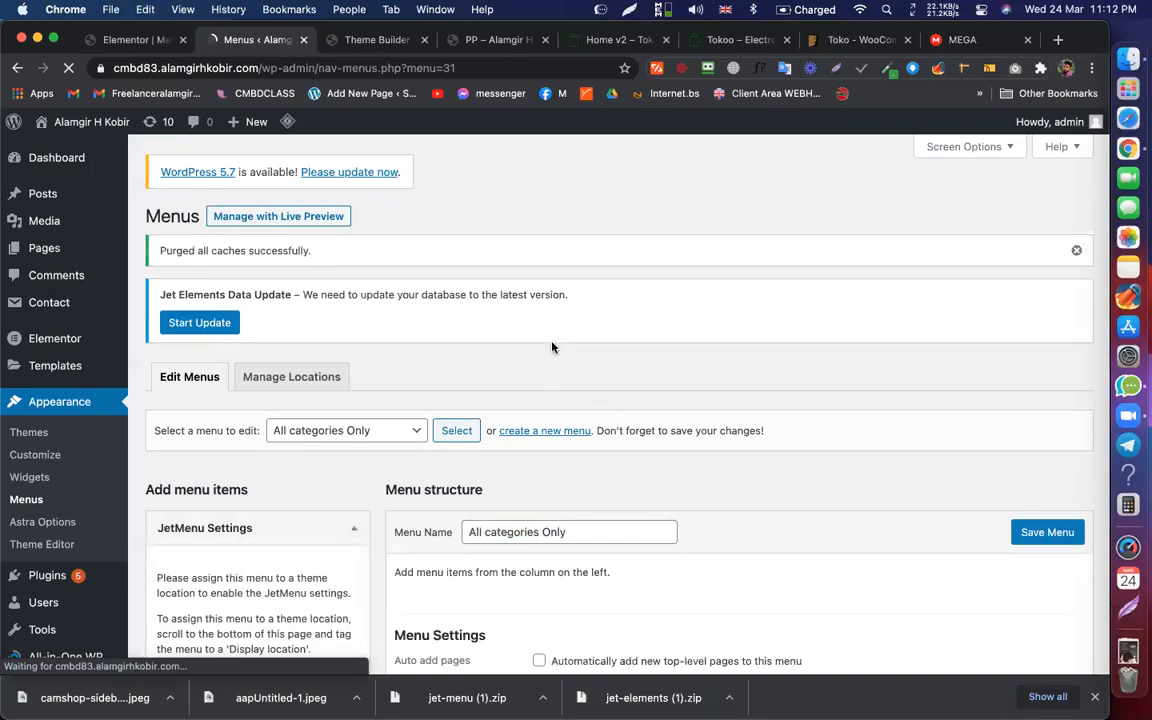
pyautogui.scroll(-4, 552, 347)
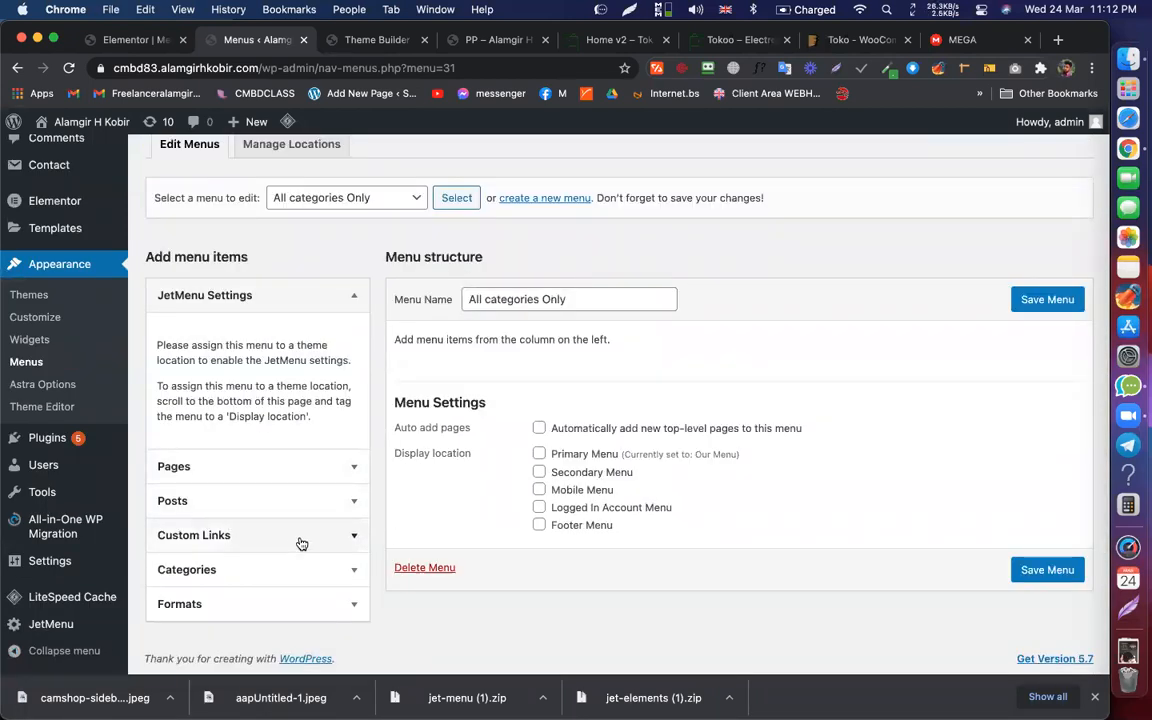
# Step: Add an 'All categories' custom link with URL '#' to the menu
pyautogui.click(300, 540)
pyautogui.click(265, 486)
pyautogui.write('All categories')
pyautogui.click(273, 460)
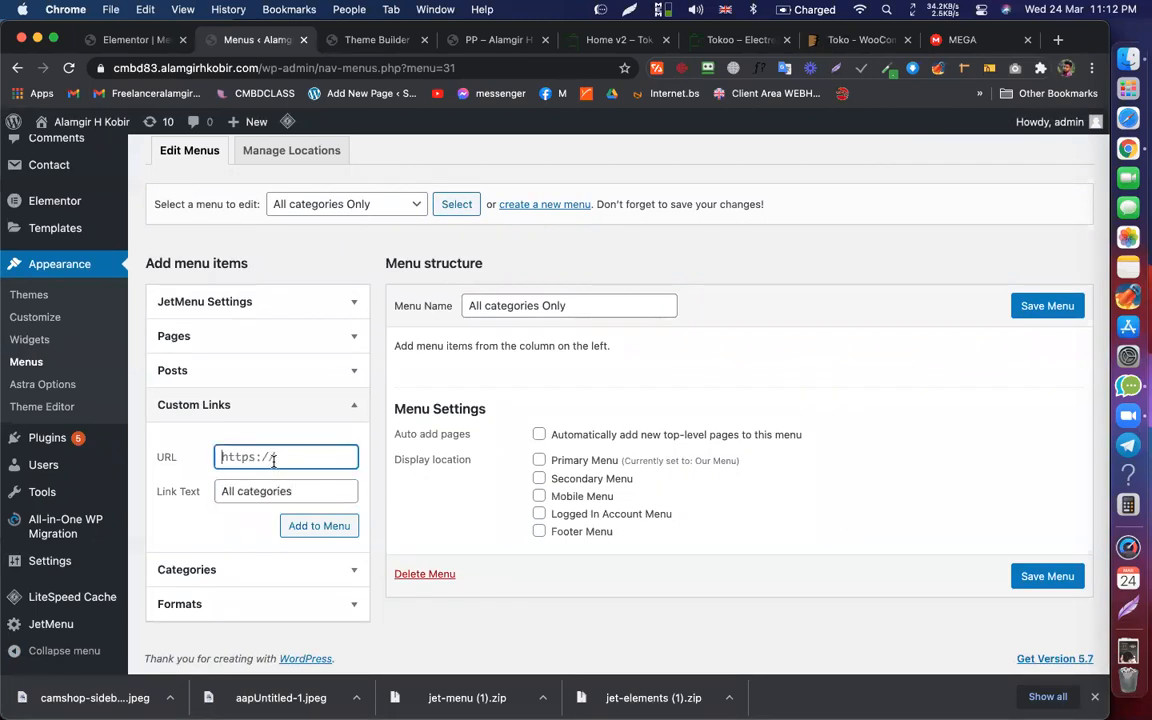
pyautogui.write('#')
pyautogui.click(332, 530)
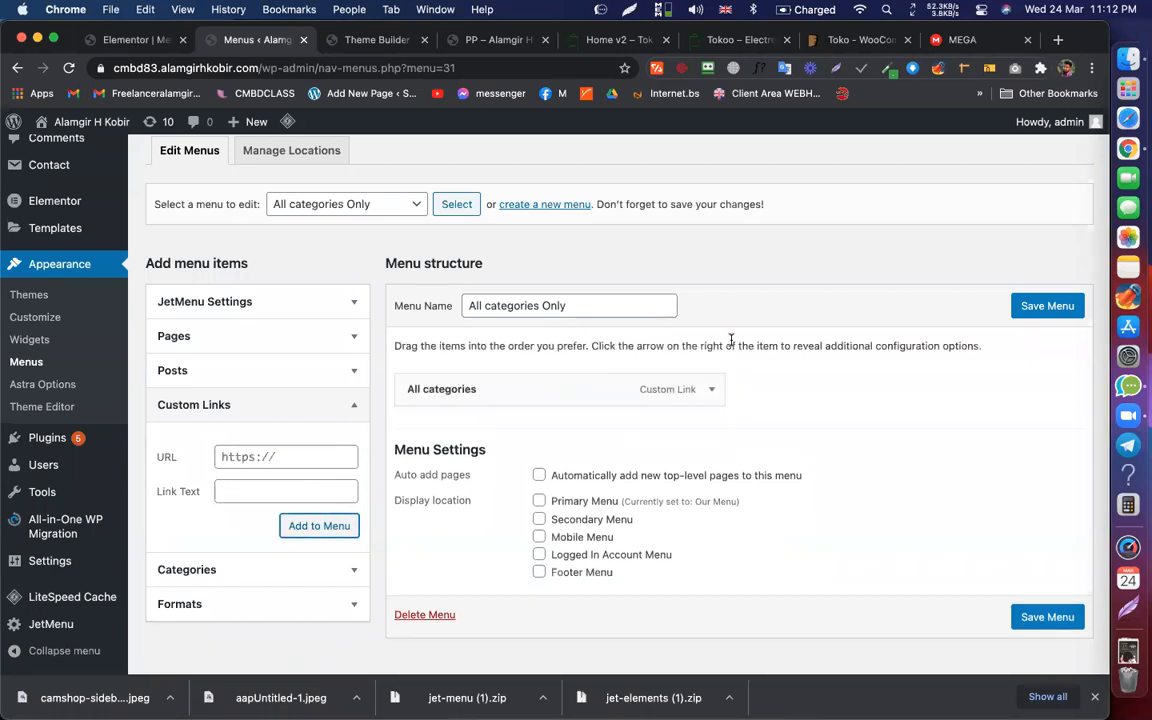
pyautogui.click(465, 305)
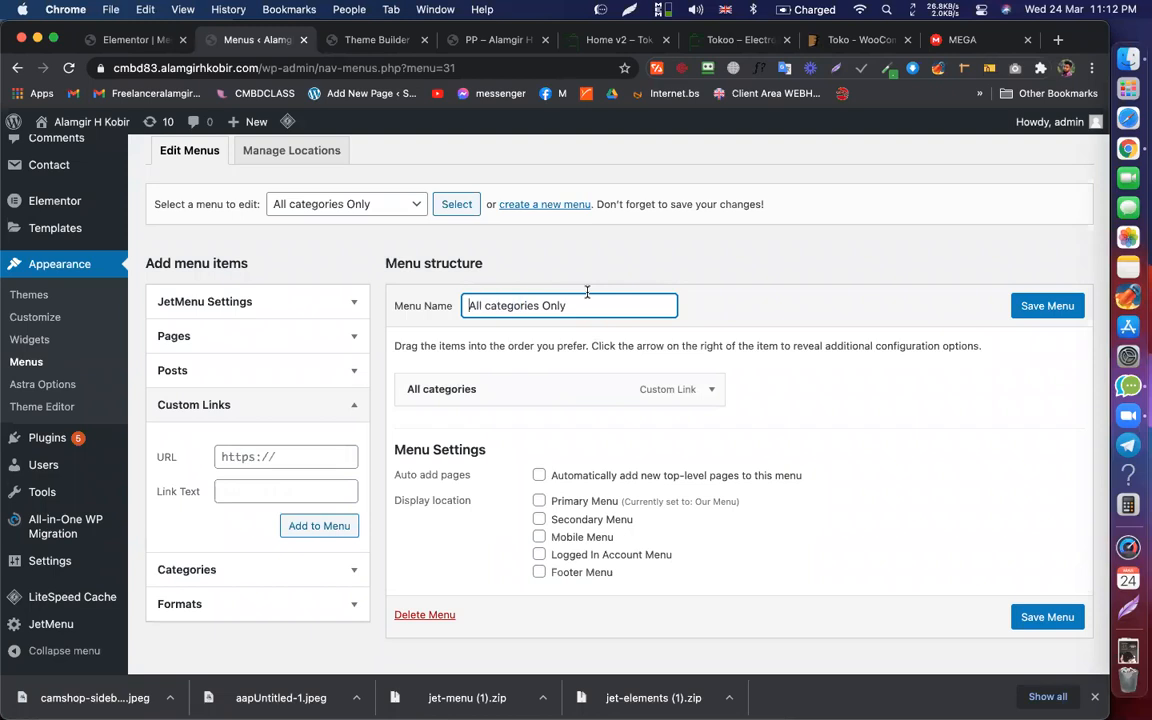
# Step: Save the All categories Only menu after comparing with the demo's category menu
pyautogui.click(582, 37)
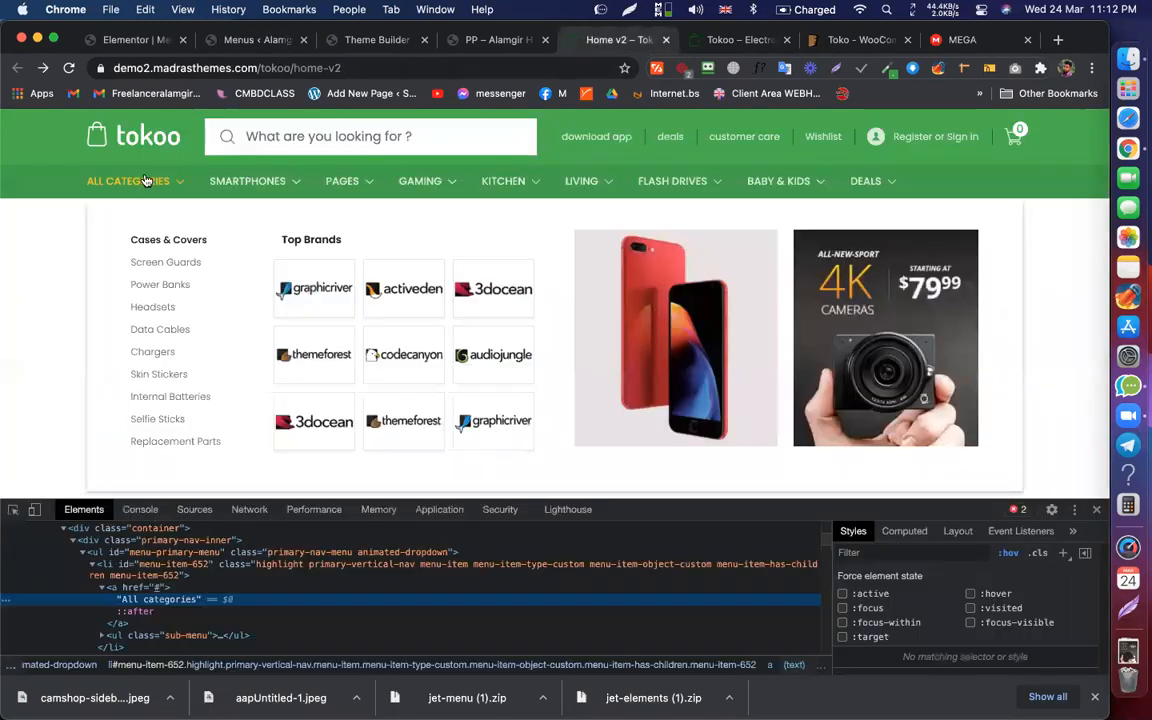
pyautogui.click(232, 44)
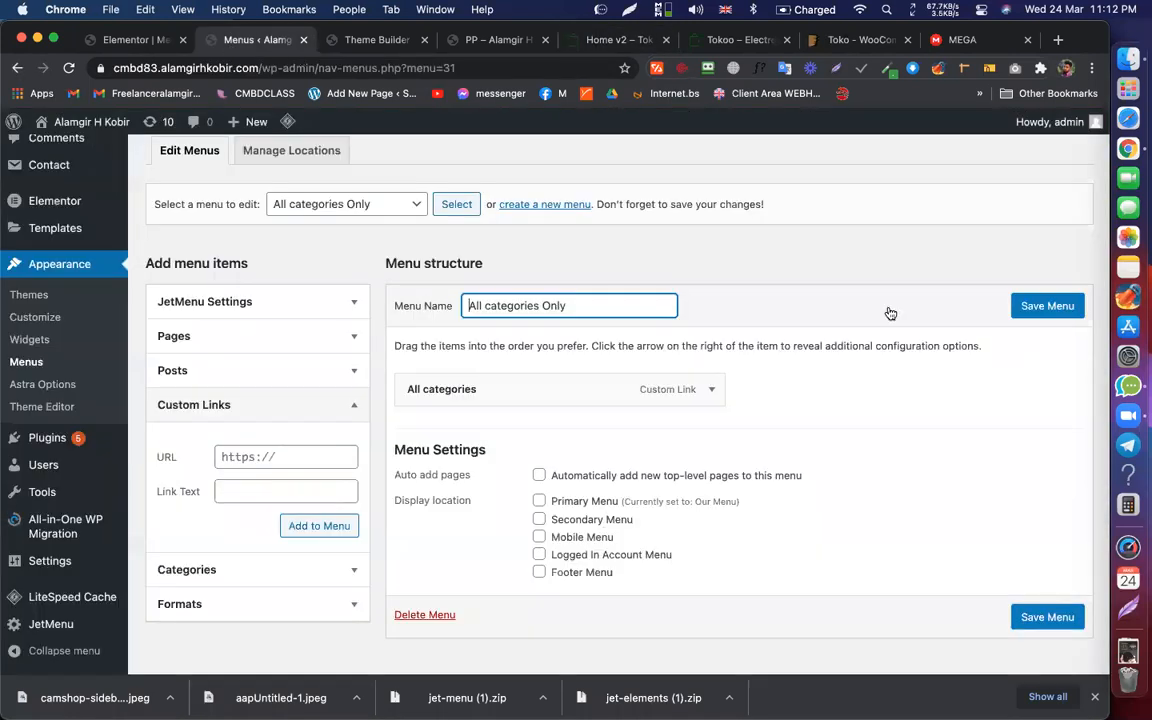
pyautogui.click(1045, 305)
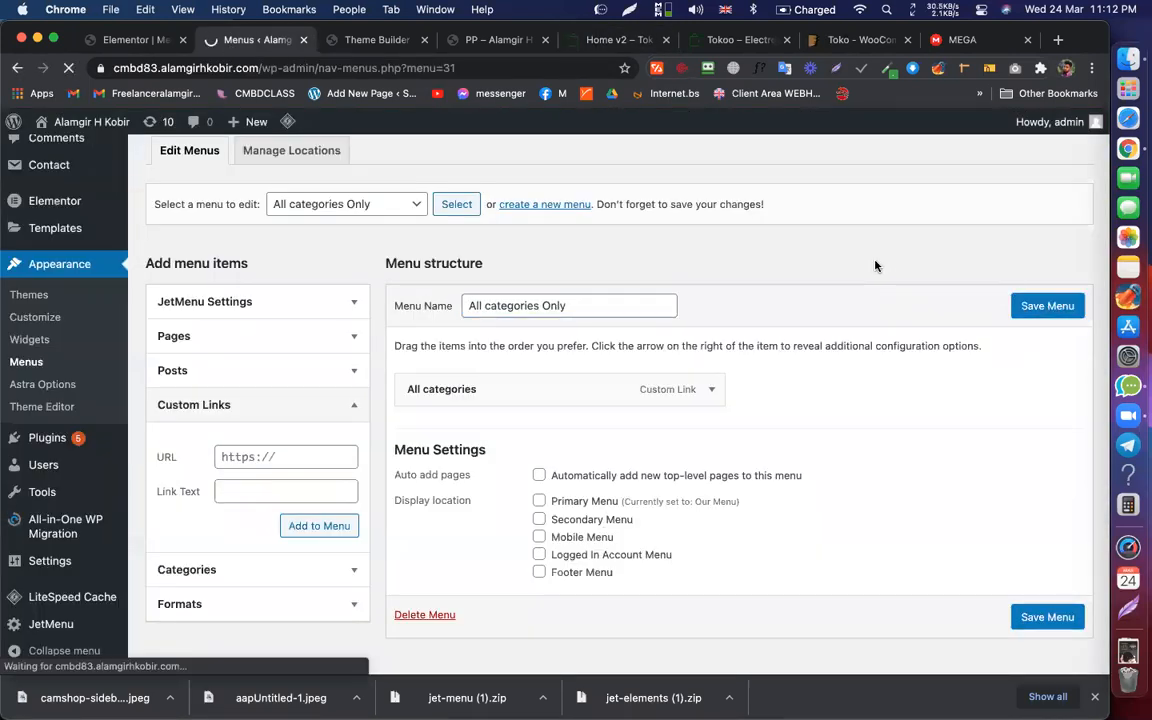
pyautogui.scroll(-4, 624, 467)
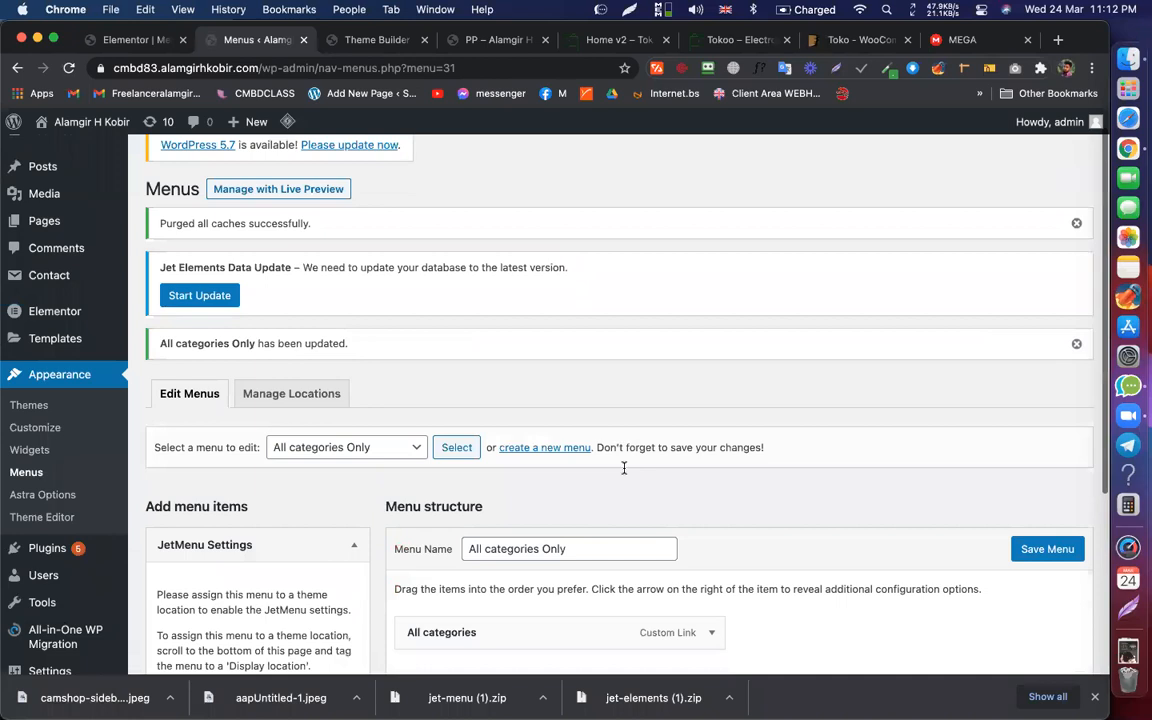
# Step: Reload the Menus page and check the demo's category dropdown for reference
pyautogui.keyDown('super'); pyautogui.click(19, 72); pyautogui.keyUp('super')
pyautogui.click(339, 41)
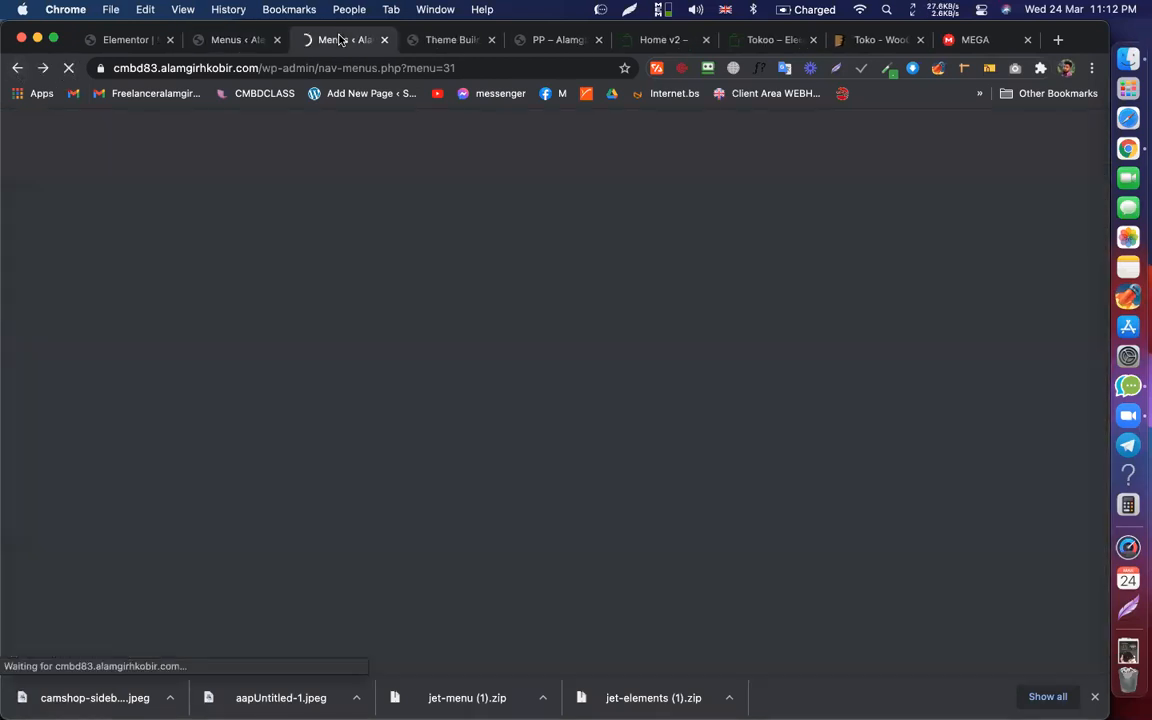
pyautogui.scroll(3, 20, 160)
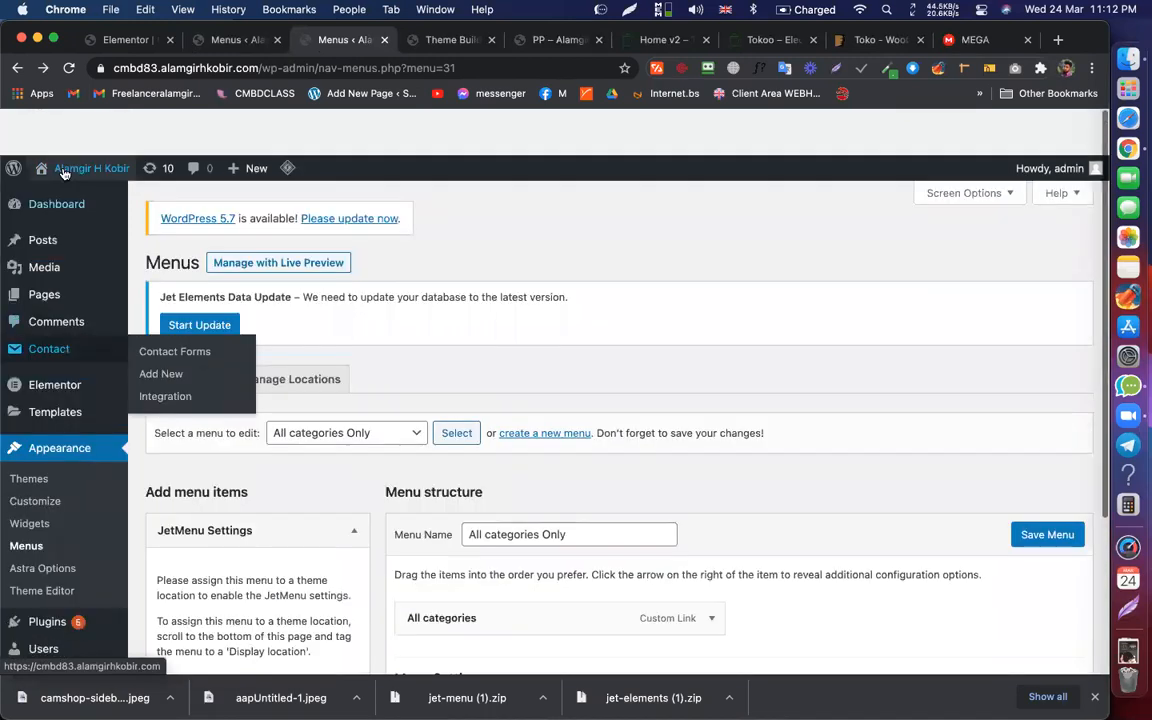
pyautogui.click(230, 40)
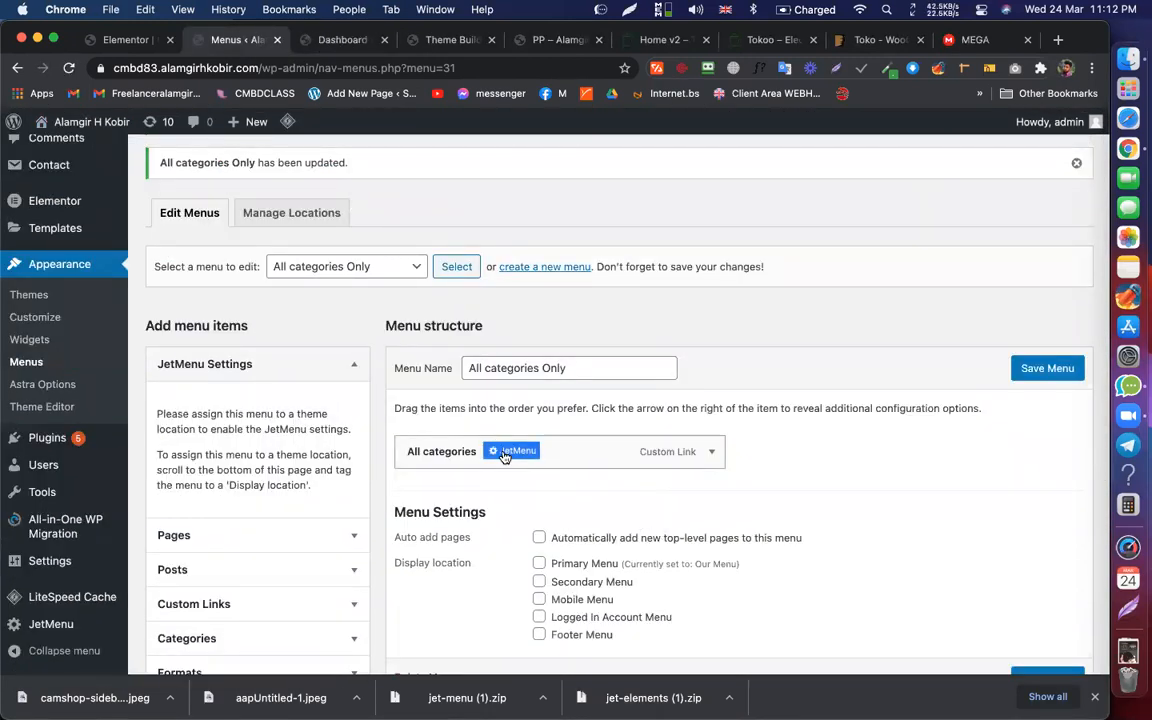
pyautogui.click(640, 48)
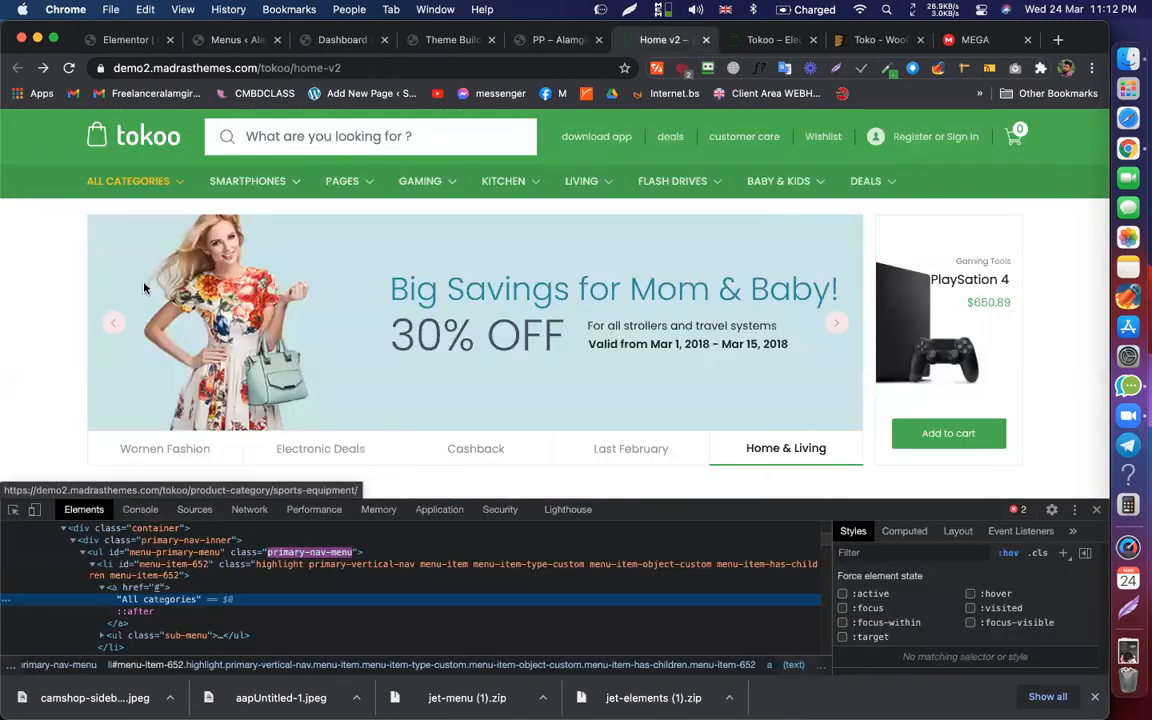
pyautogui.click(220, 40)
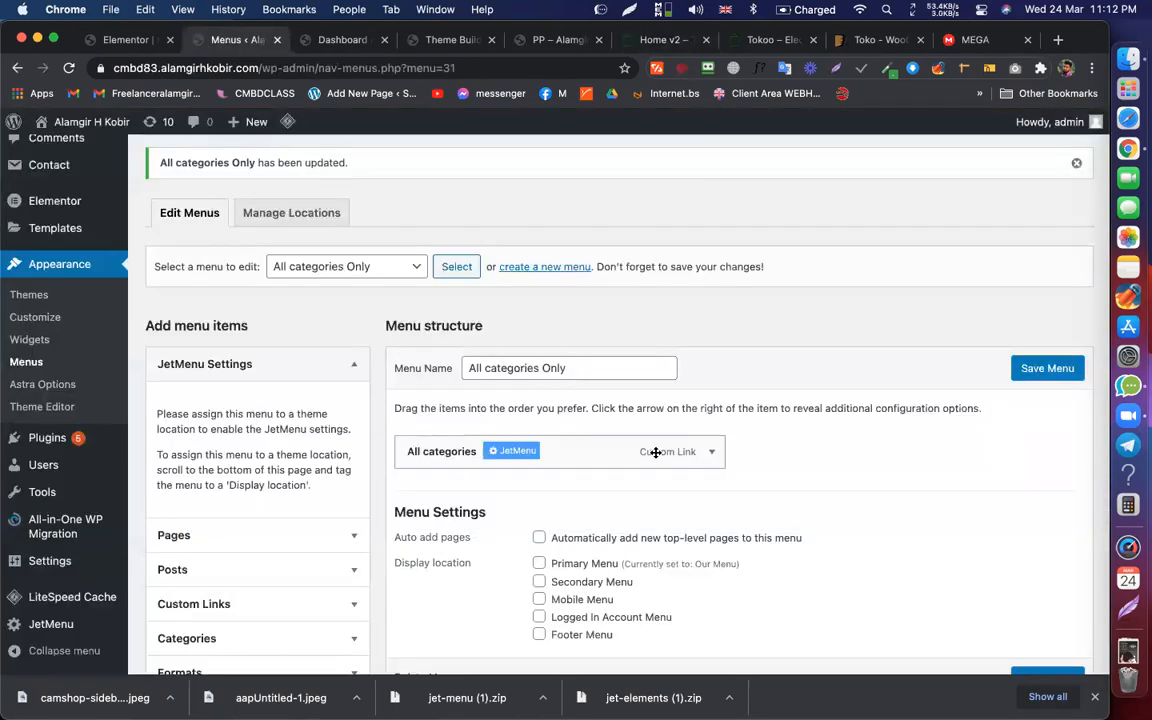
# Step: Enable Mega Submenu on the All categories item and open its mega content editor
pyautogui.click(512, 451)
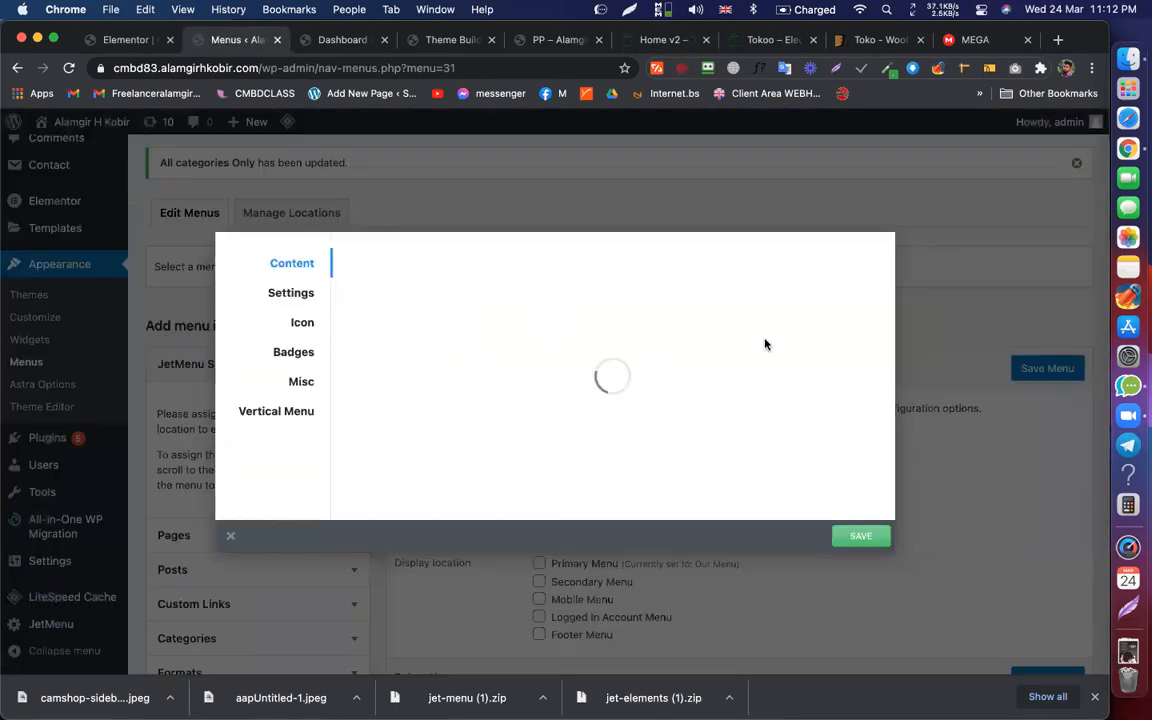
pyautogui.click(619, 362)
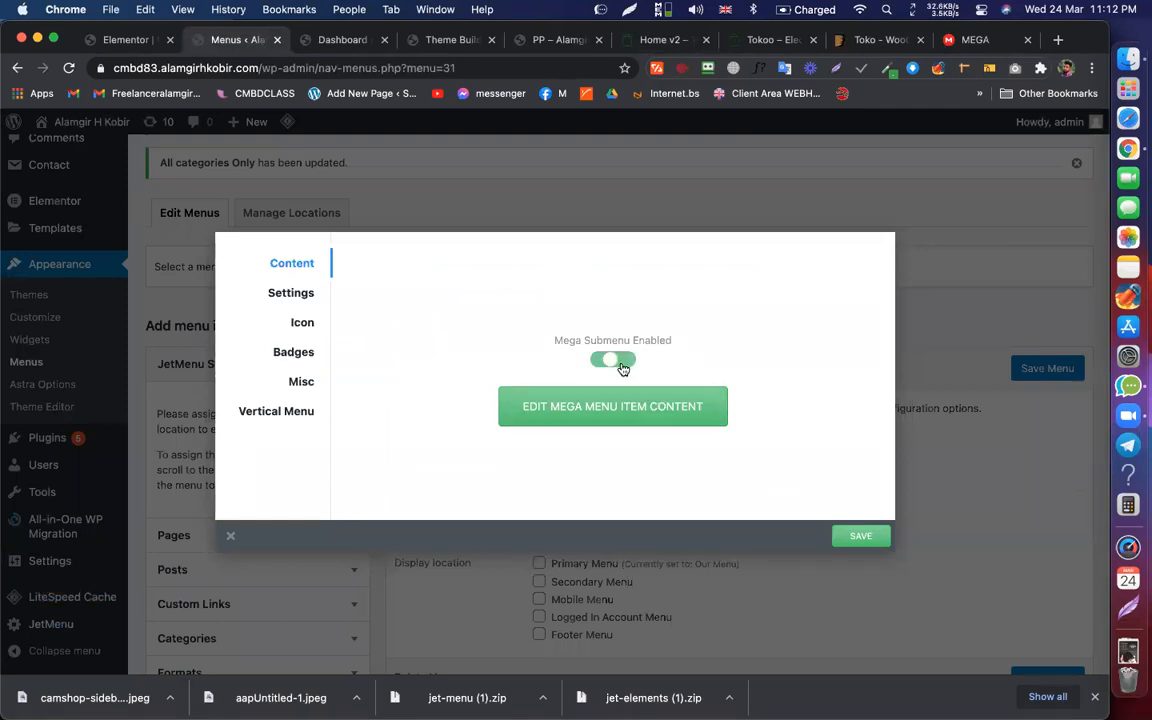
pyautogui.click(634, 410)
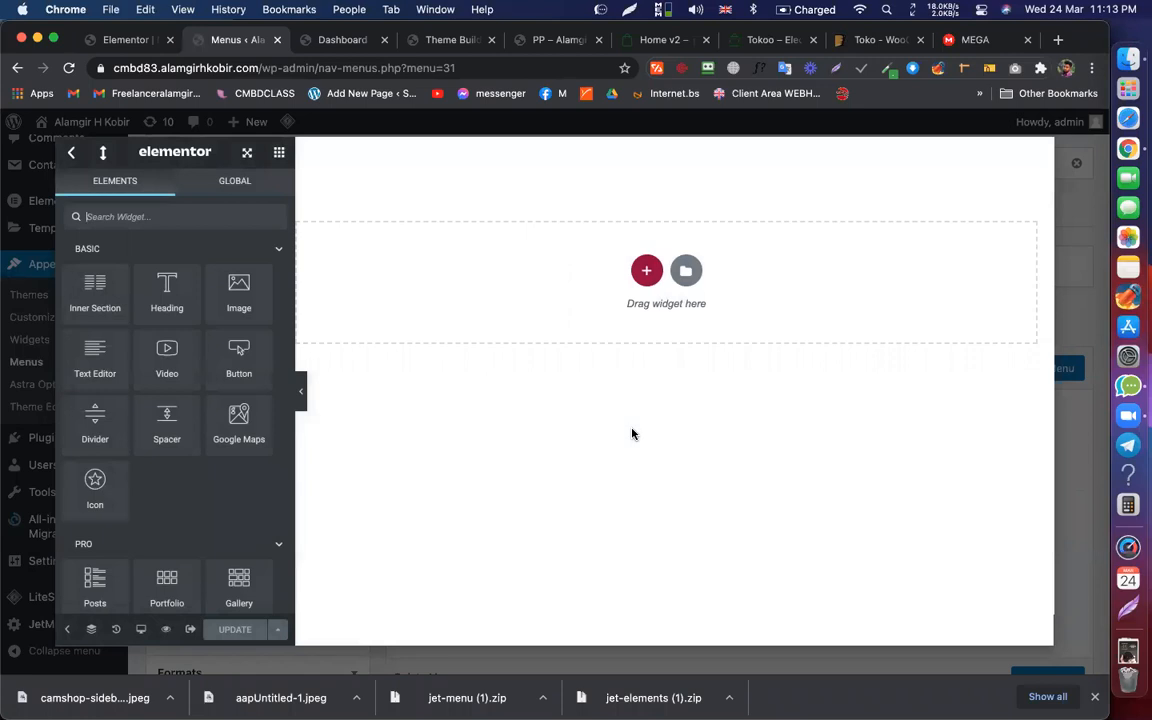
# Step: Add a single-column section to the All categories mega content, referencing the demo's Women's Clothing menu
pyautogui.click(646, 268)
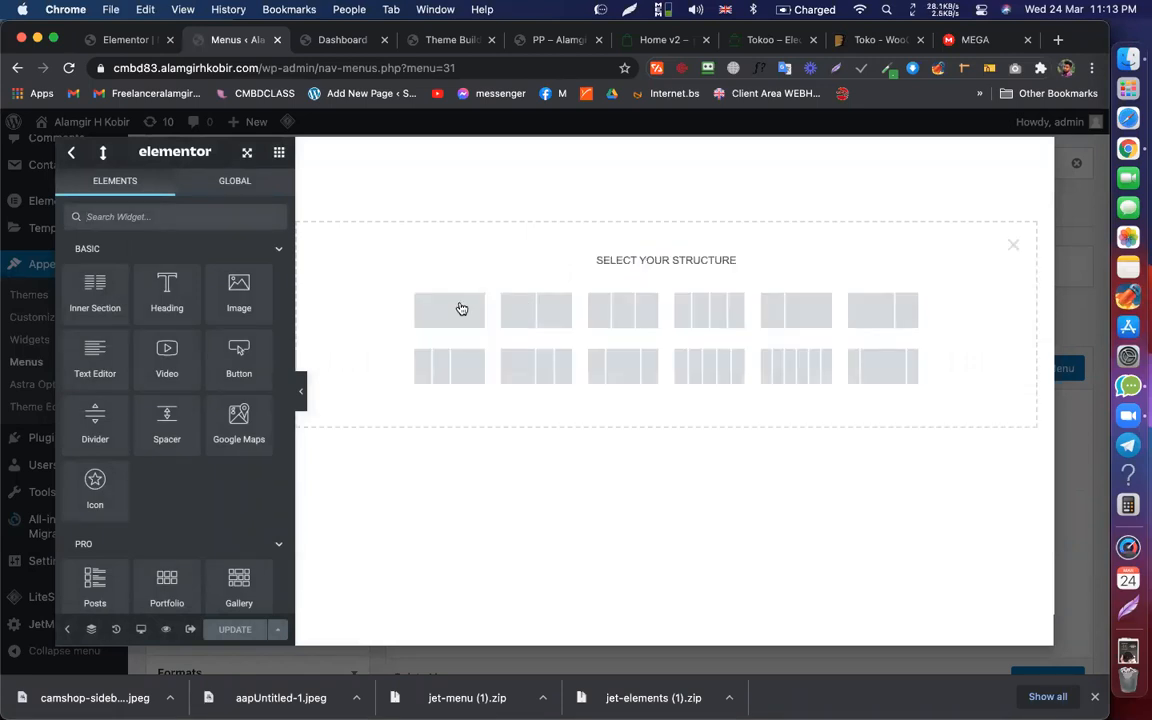
pyautogui.click(437, 305)
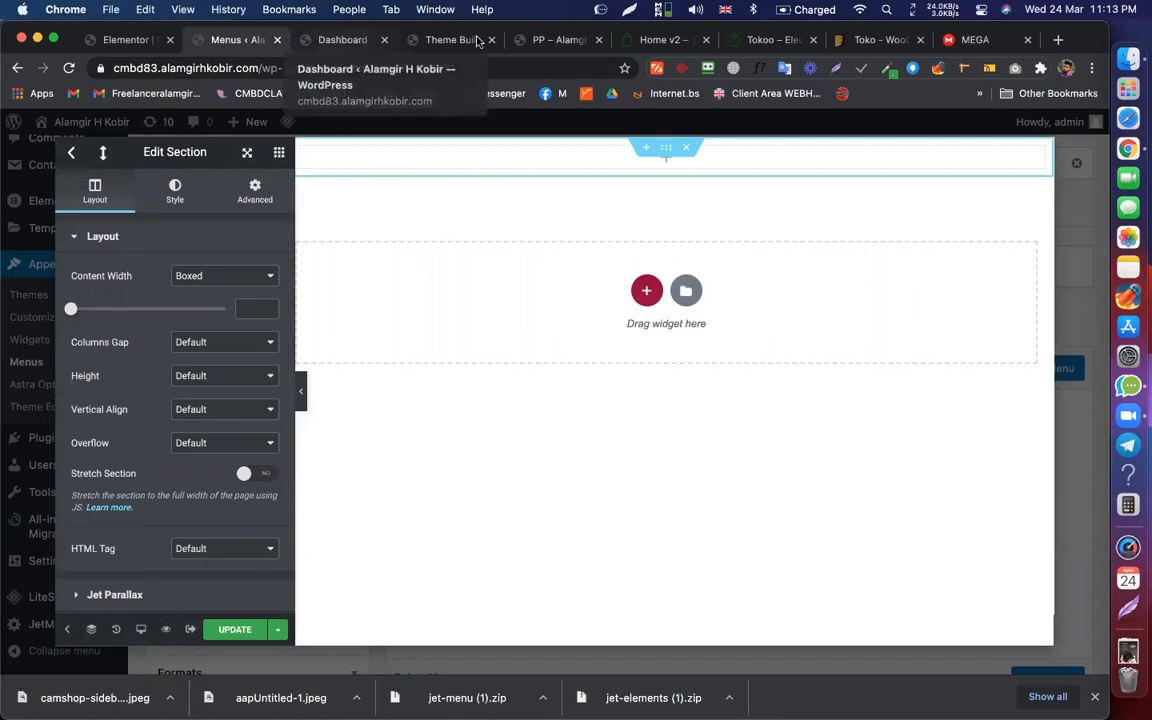
pyautogui.click(654, 39)
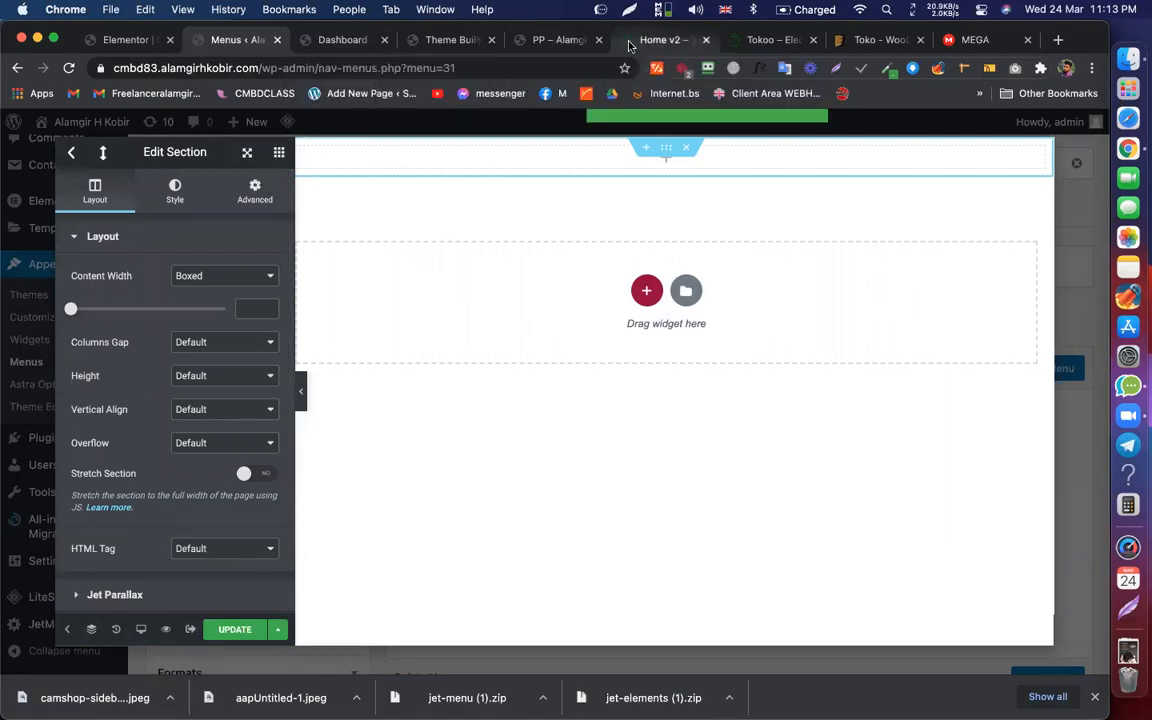
pyautogui.moveTo(135, 183)
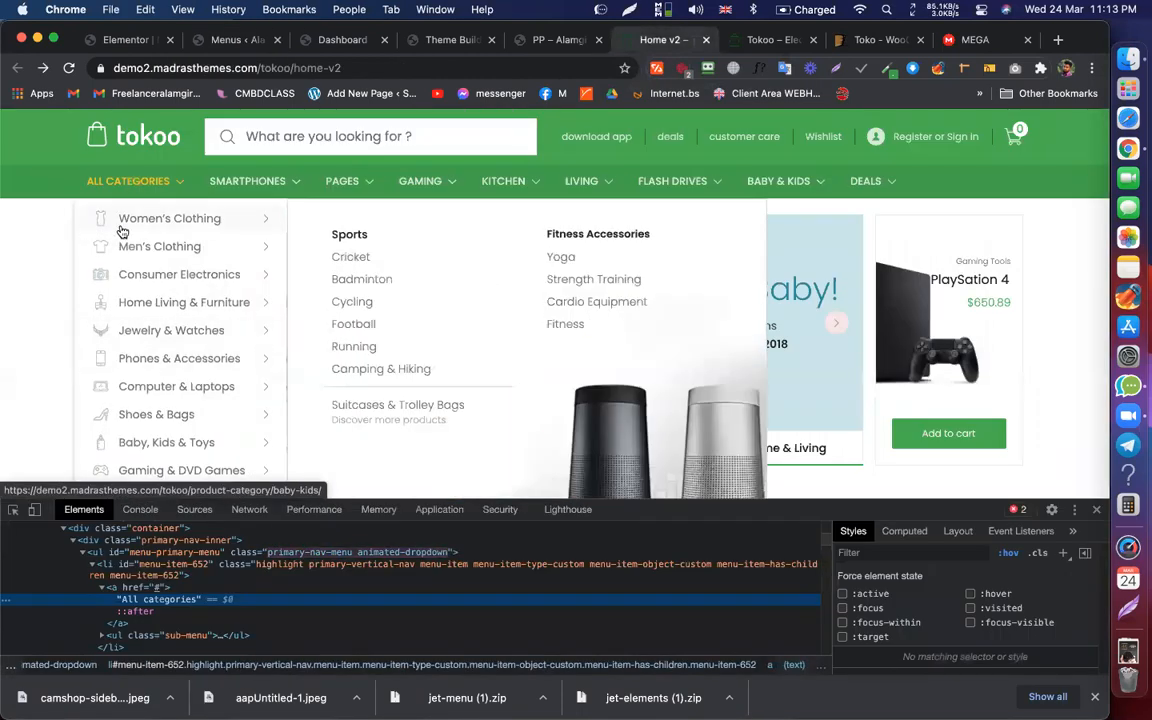
pyautogui.moveTo(183, 218)
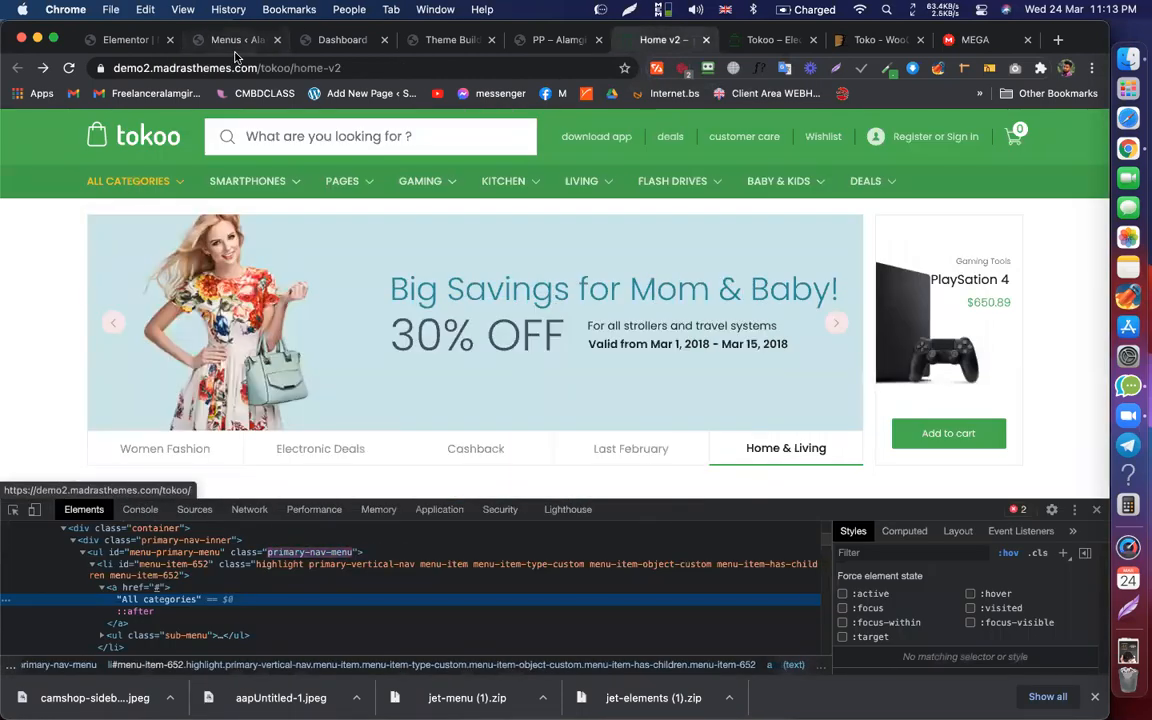
pyautogui.click(232, 39)
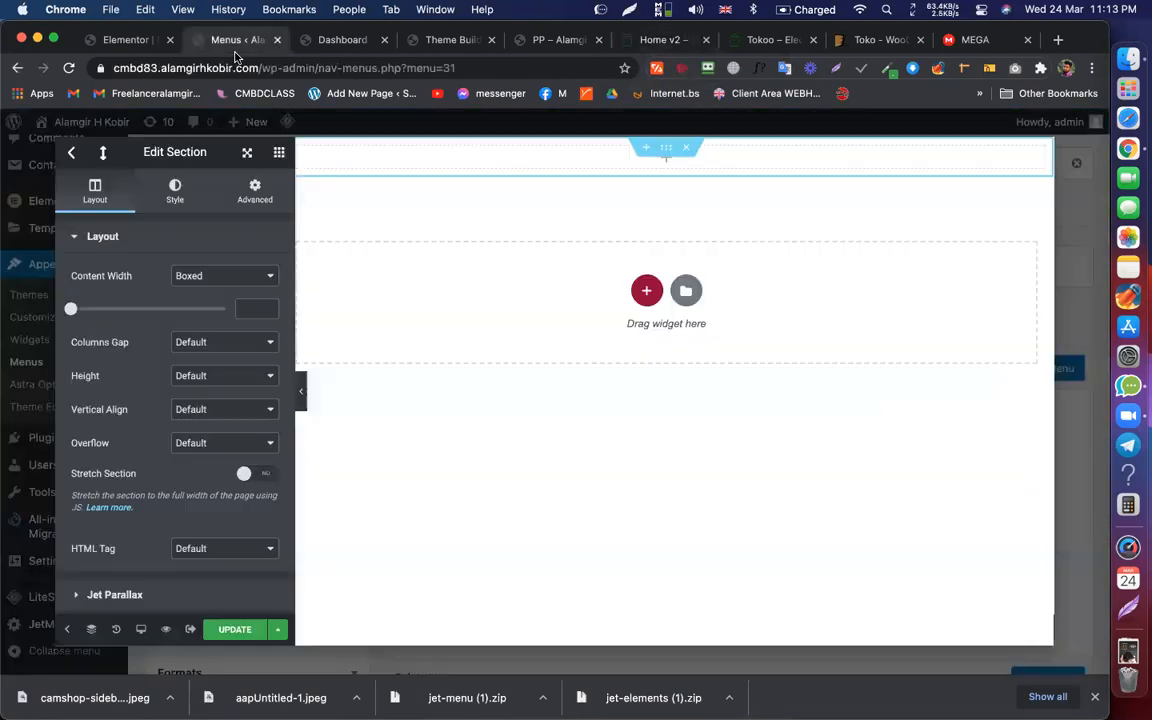
pyautogui.click(279, 154)
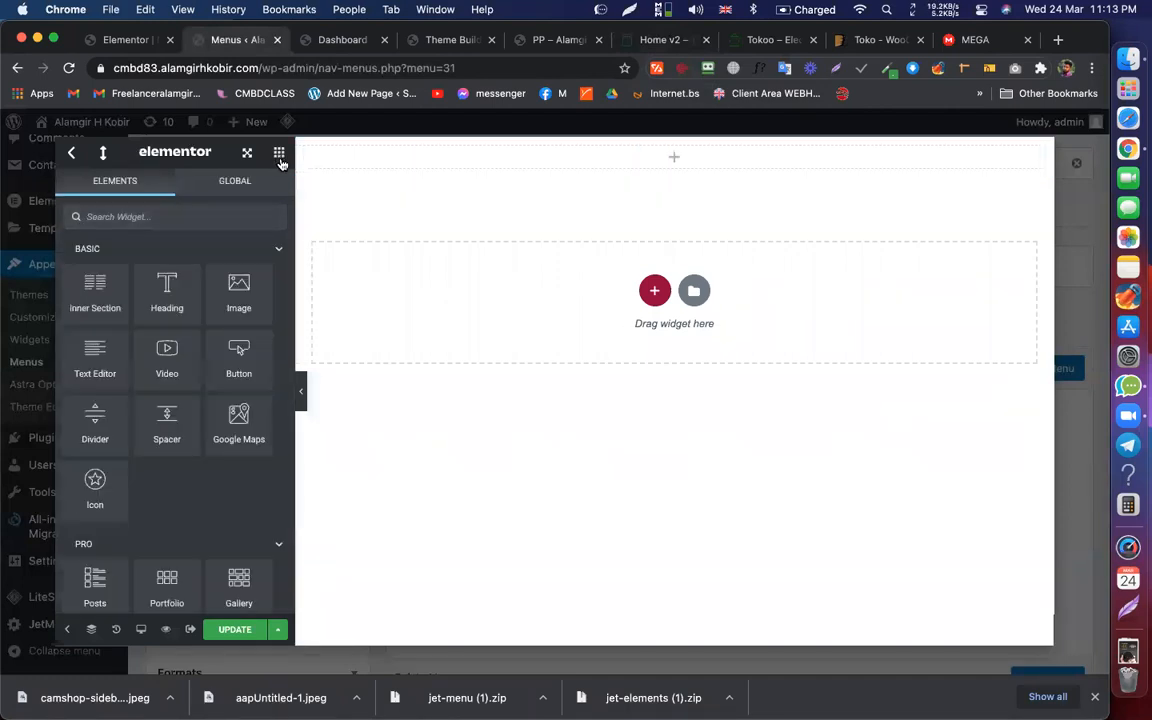
pyautogui.scroll(-2, 190, 330)
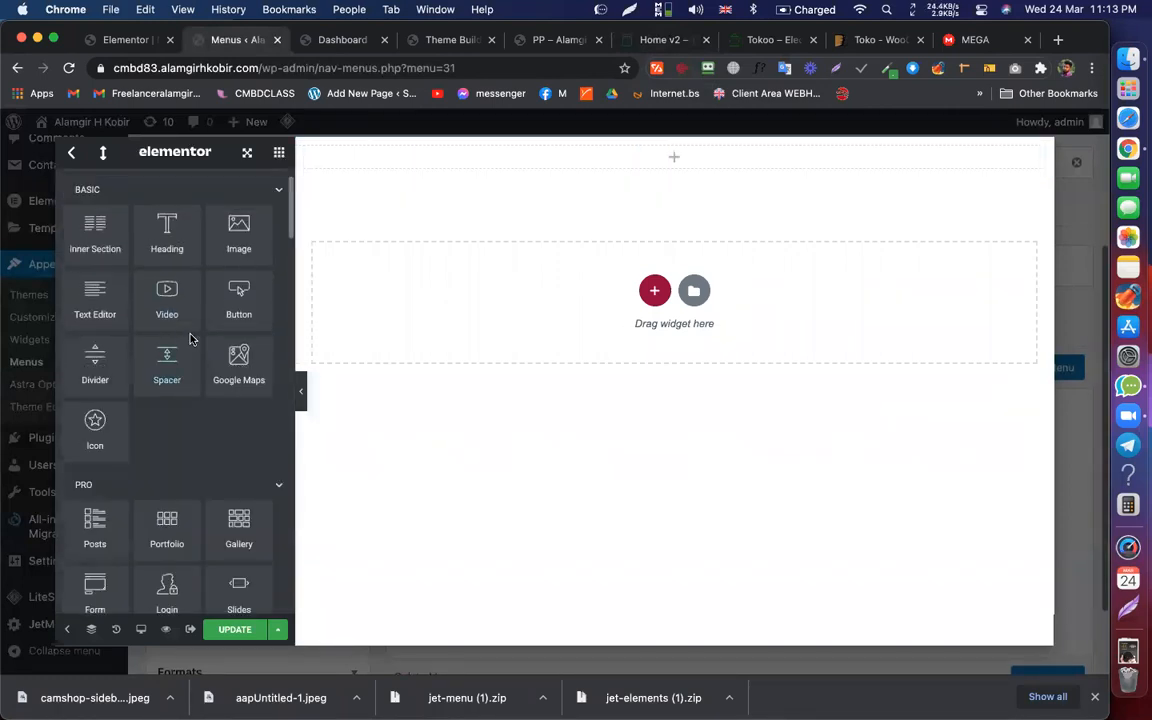
pyautogui.scroll(3, 200, 330)
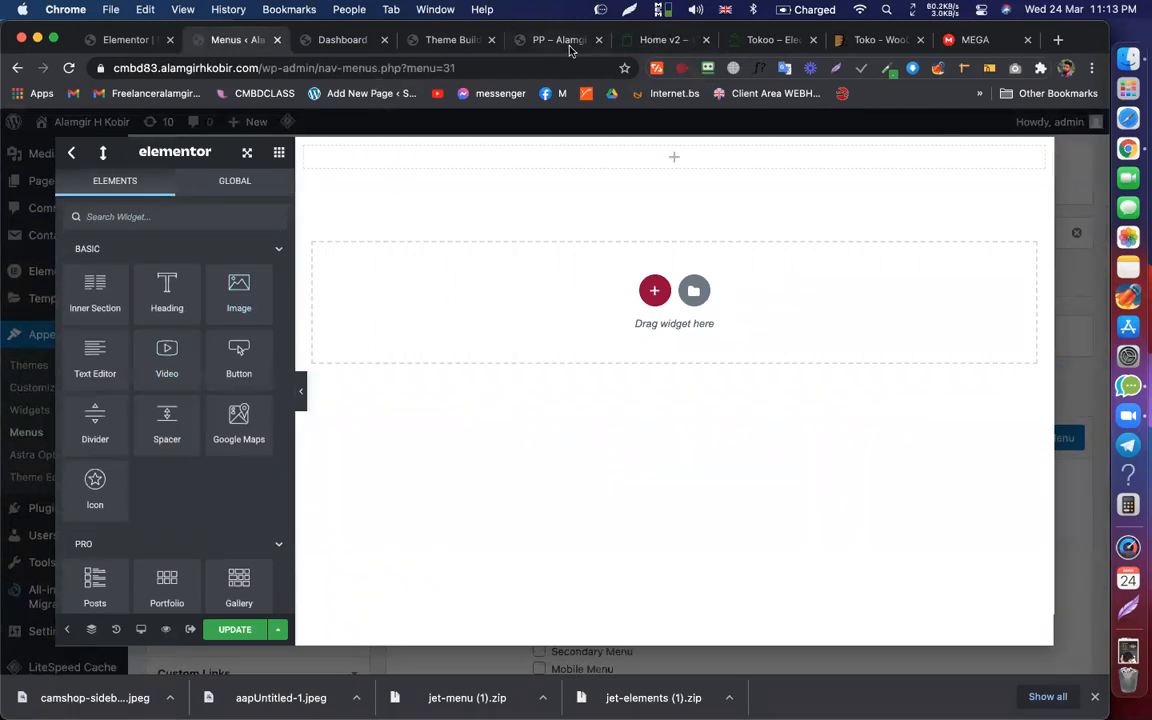
# Step: Review the demo's category dropdown again for reference
pyautogui.click(620, 42)
pyautogui.moveTo(160, 176)
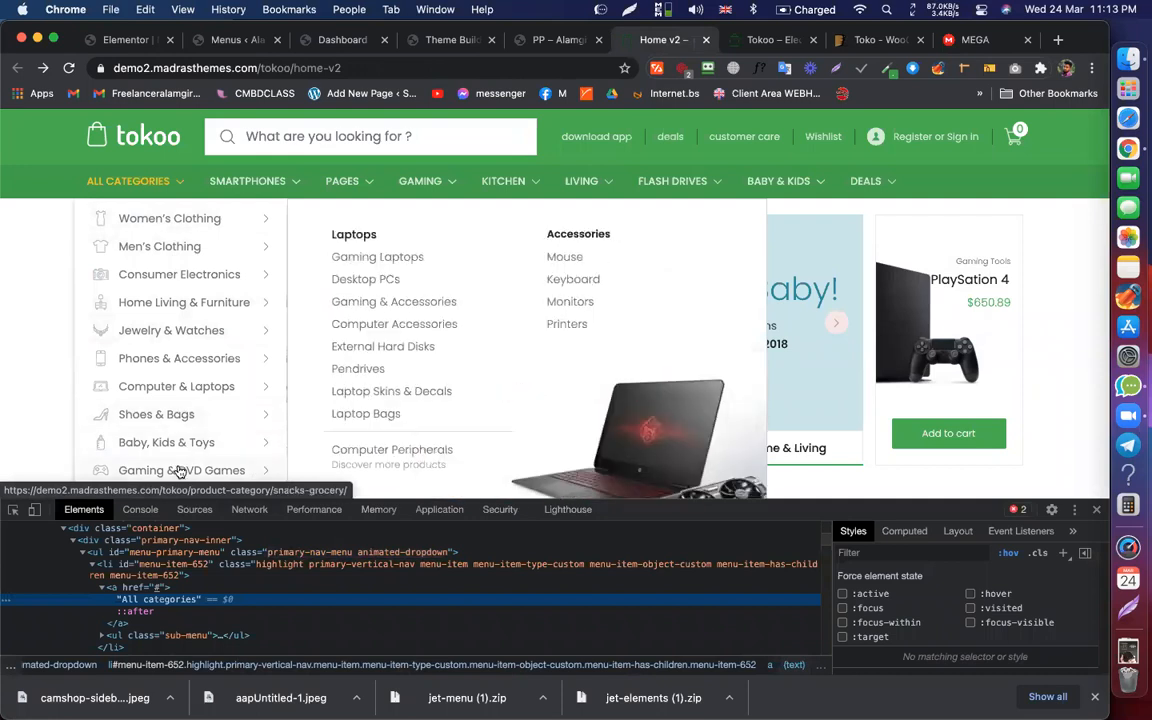
pyautogui.scroll(-2, 180, 460)
pyautogui.scroll(4, 110, 350)
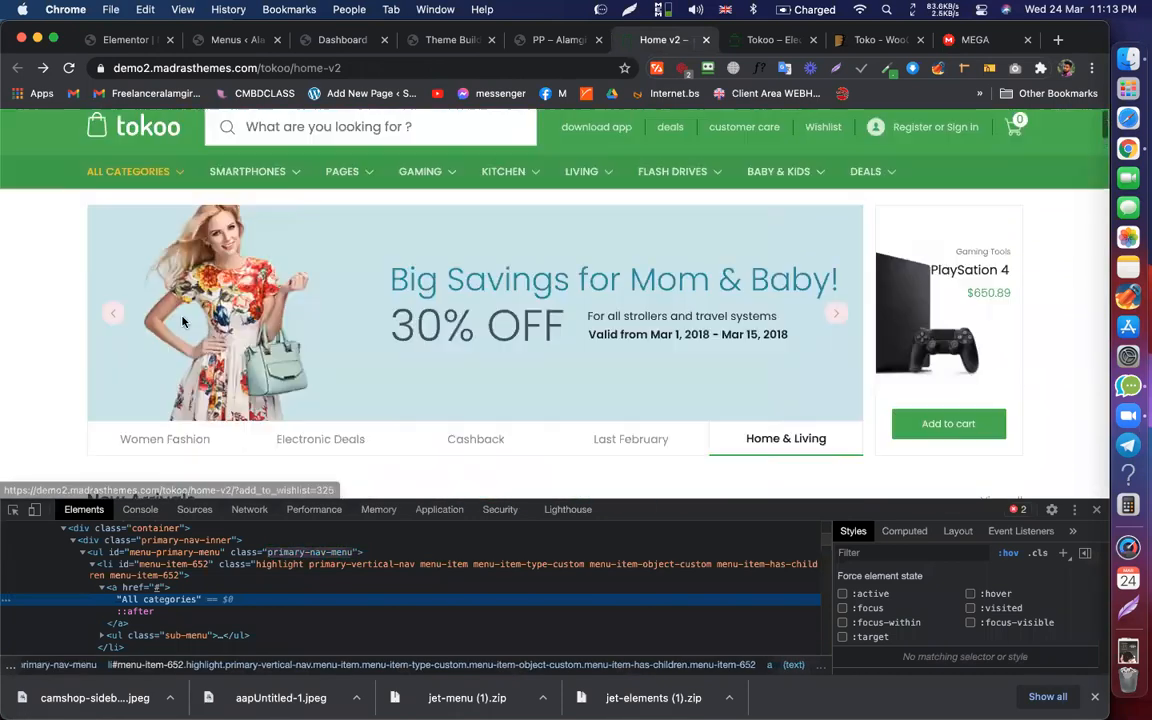
pyautogui.moveTo(160, 212)
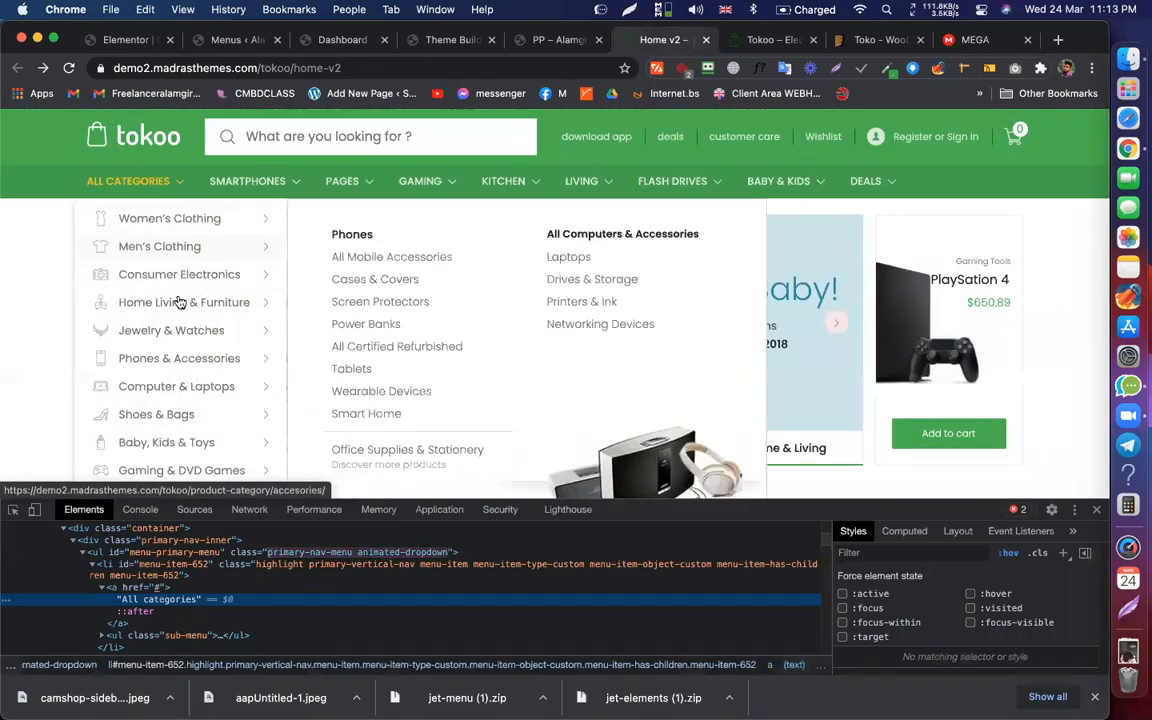
pyautogui.click(253, 42)
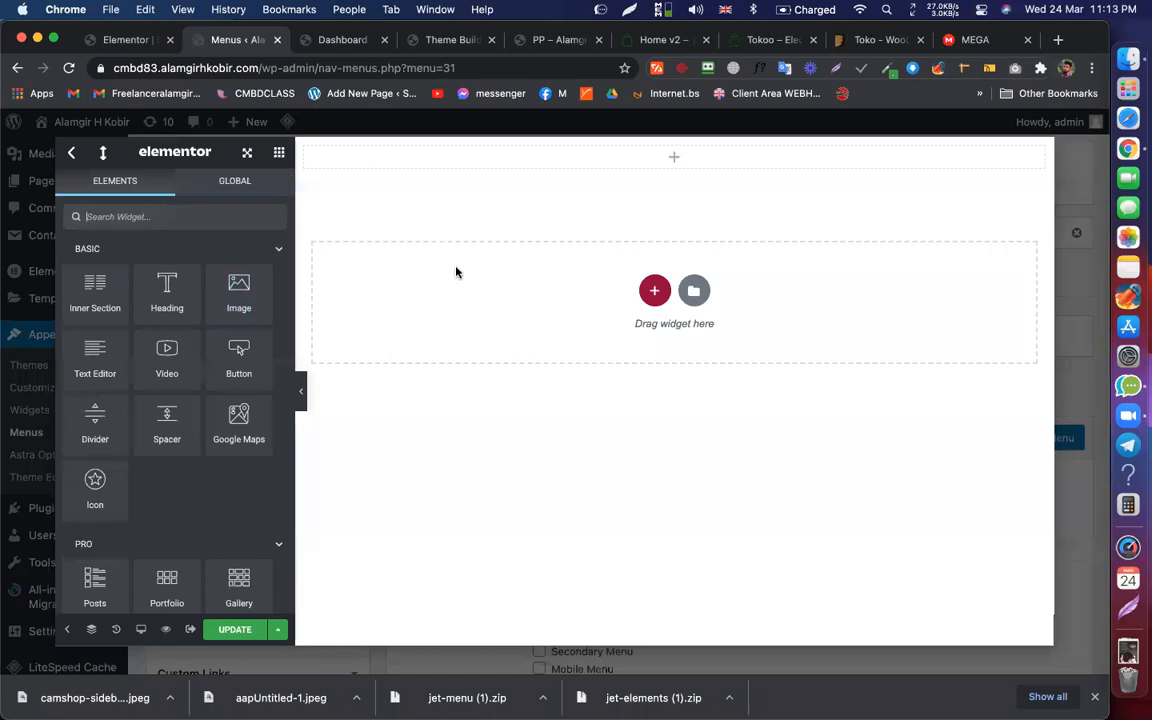
# Step: Save the mega content, then save and close the JetMenu item settings
pyautogui.click(234, 630)
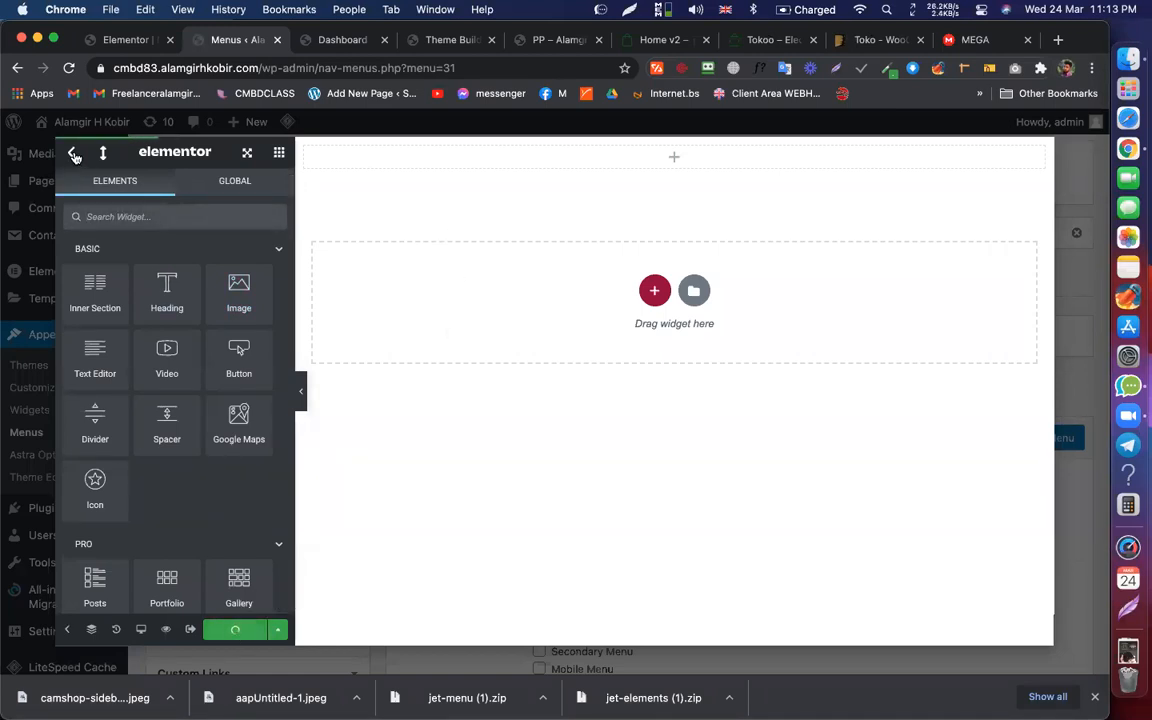
pyautogui.click(73, 155)
pyautogui.click(868, 540)
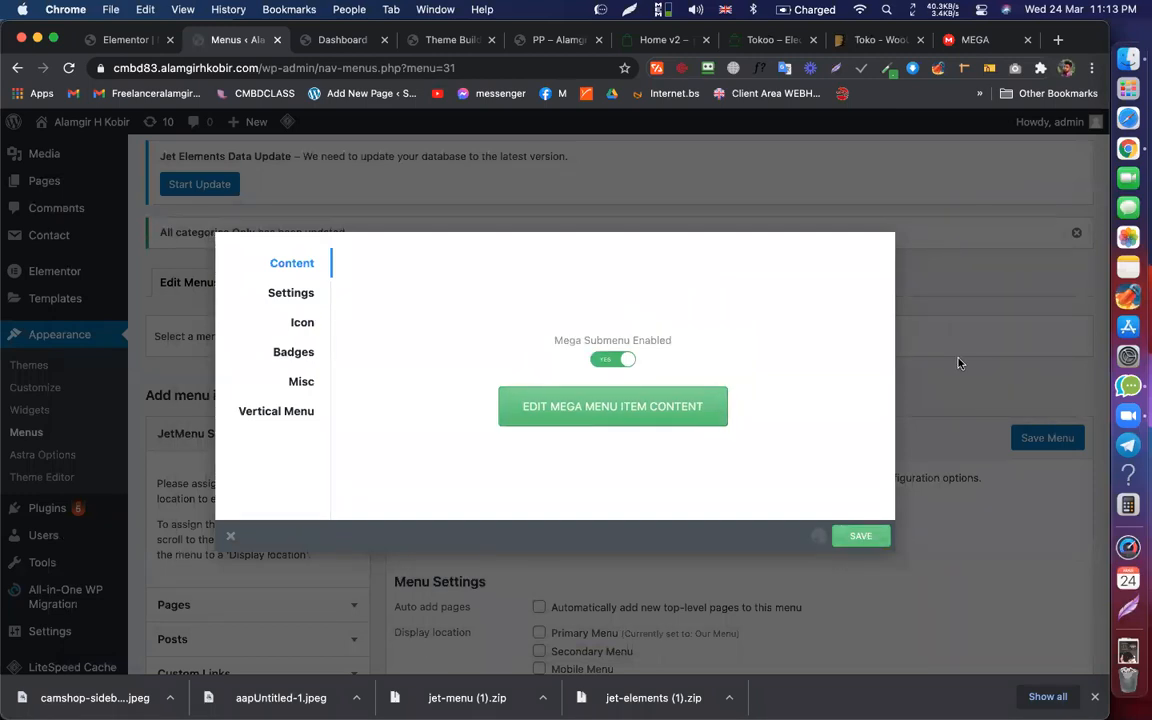
pyautogui.click(960, 363)
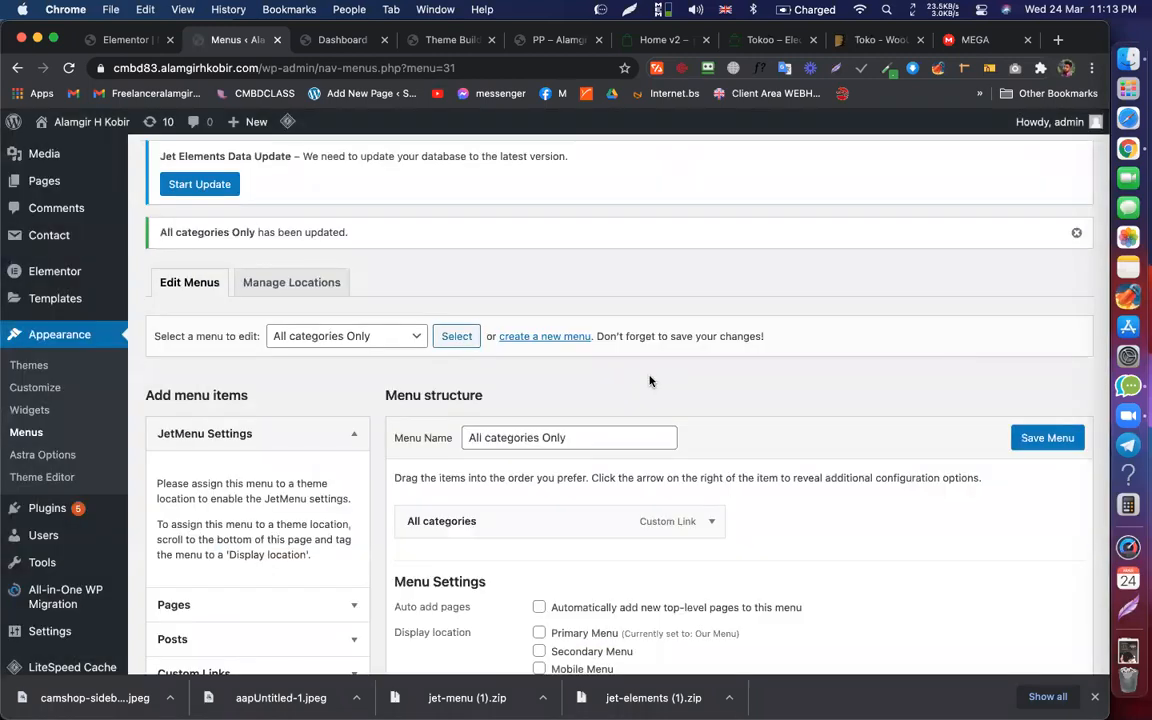
pyautogui.scroll(-4, 640, 375)
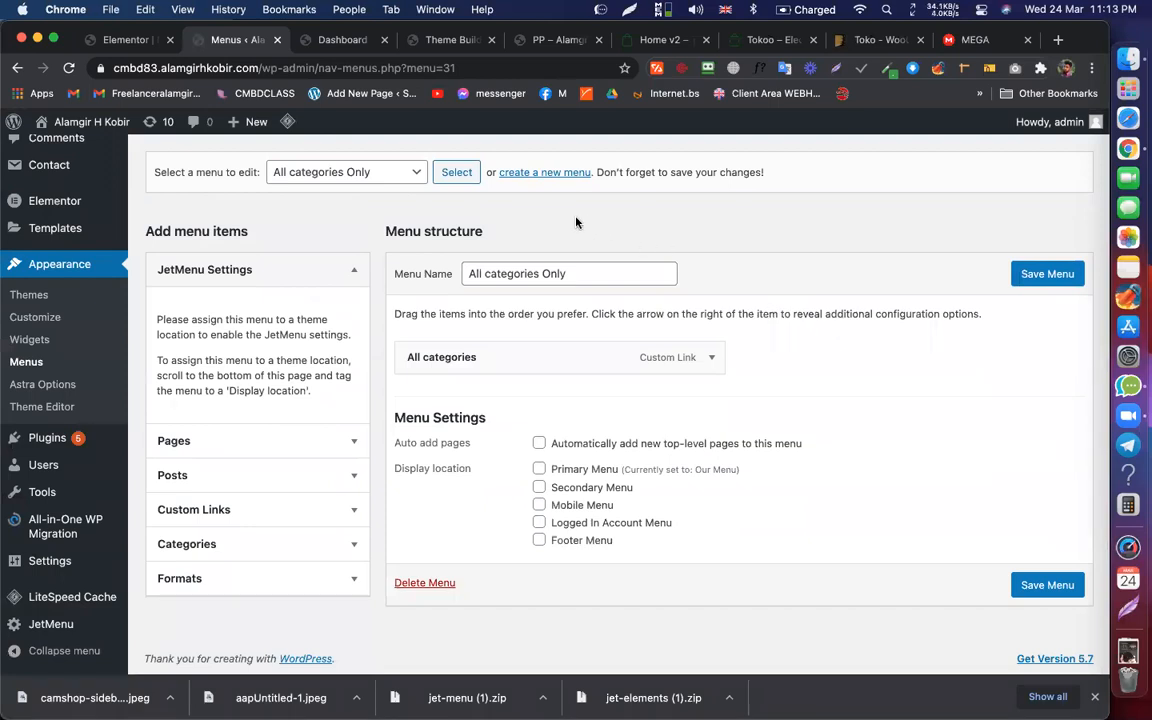
# Step: Create a new empty WordPress menu named 'Menu For All categories'
pyautogui.click(536, 174)
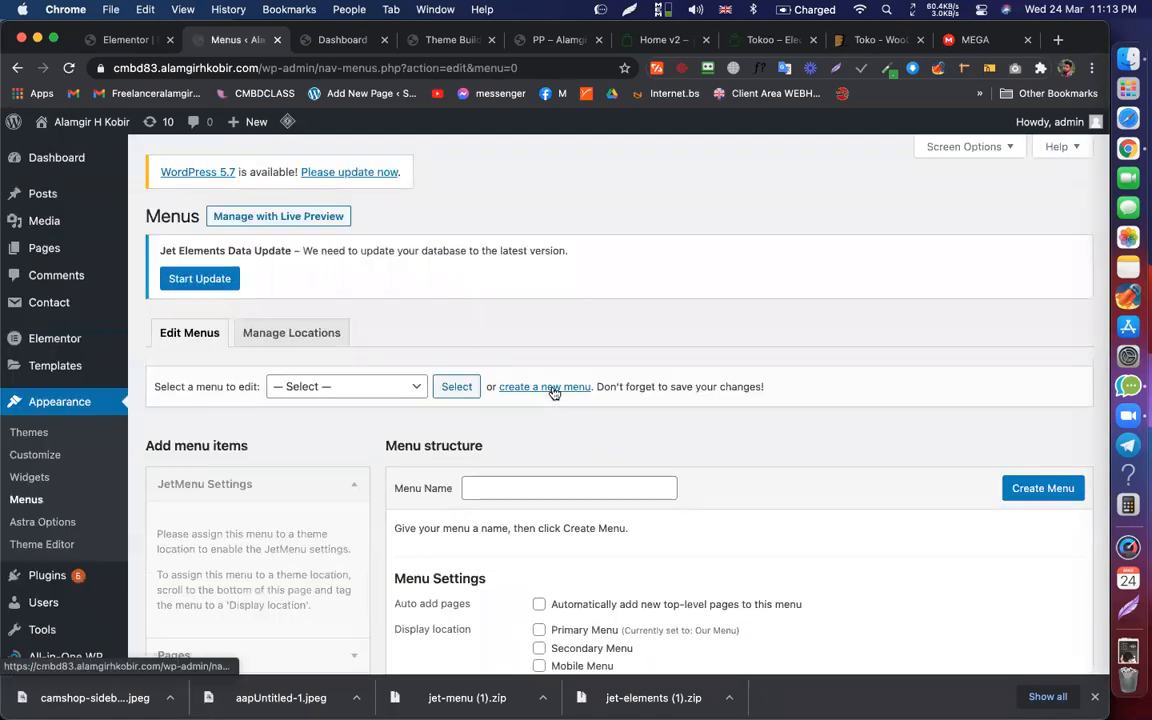
pyautogui.scroll(-4, 530, 350)
pyautogui.click(521, 303)
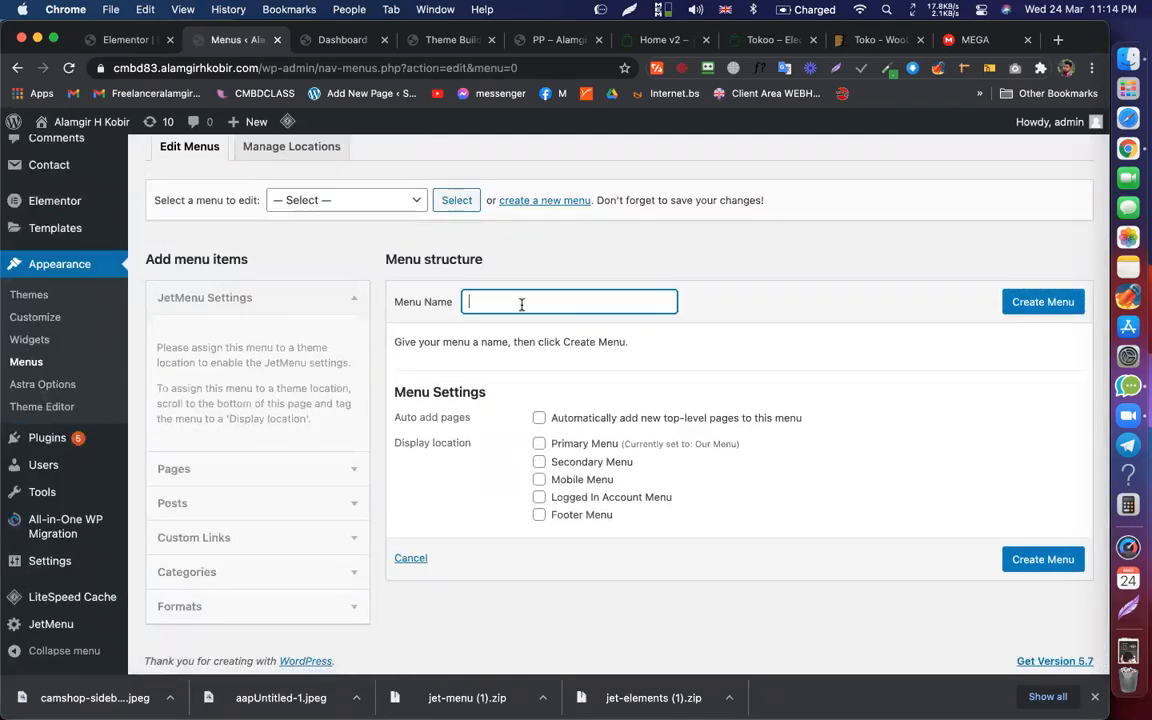
pyautogui.press('shift+super+m')
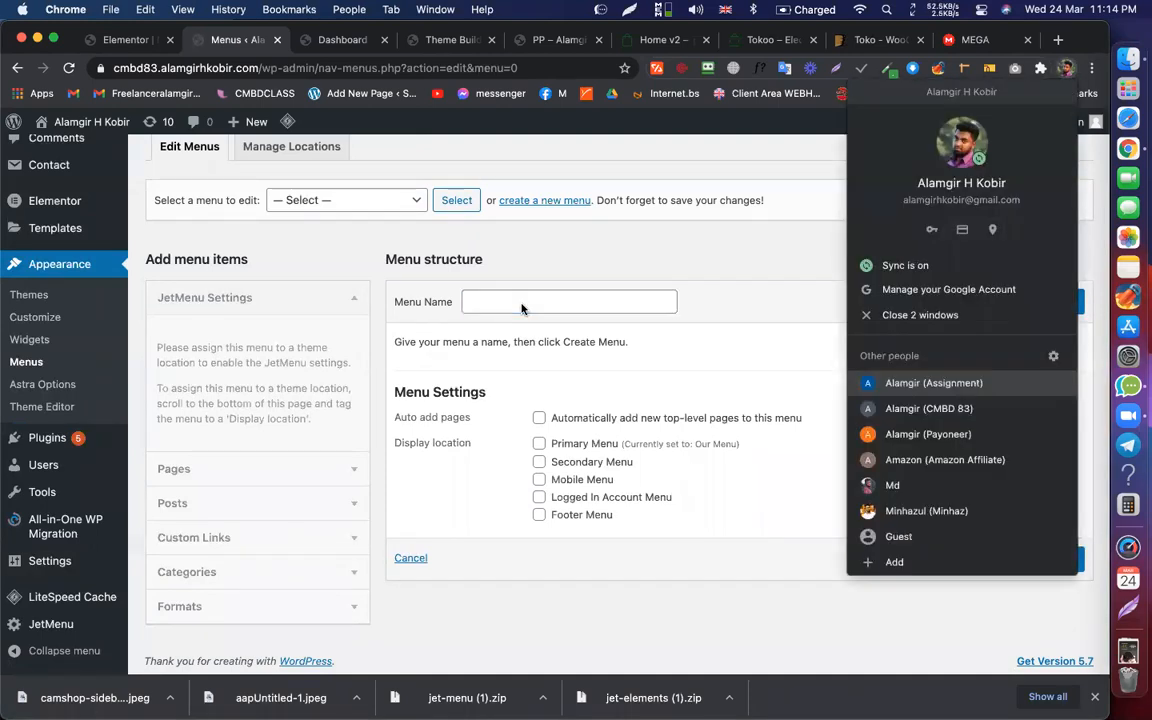
pyautogui.click(517, 305)
pyautogui.write('Menu For All categories')
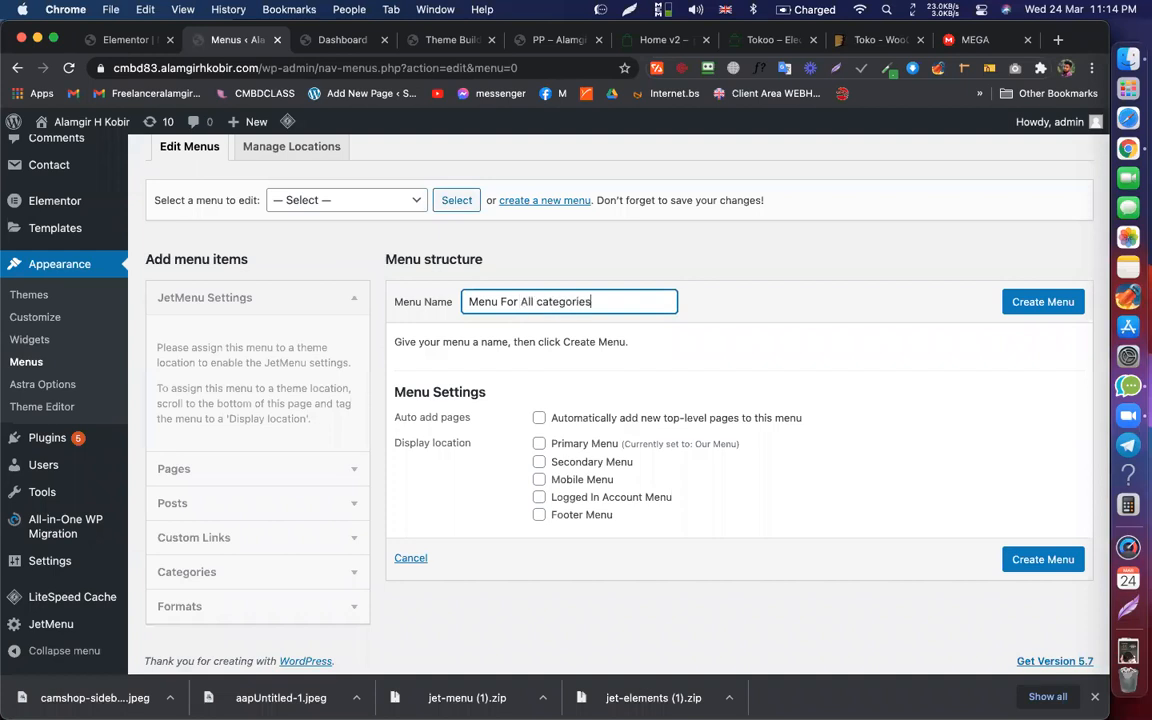
pyautogui.click(1043, 312)
pyautogui.click(652, 41)
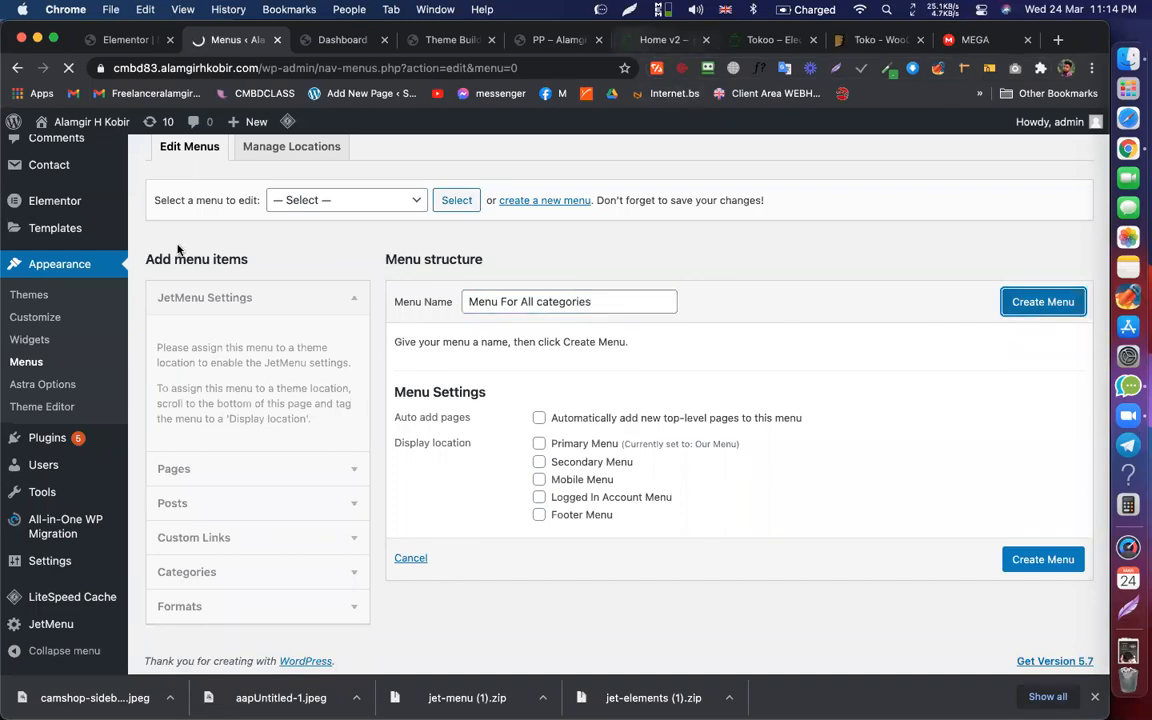
# Step: Expand the Custom Links form on the WordPress Menus page
pyautogui.click(233, 40)
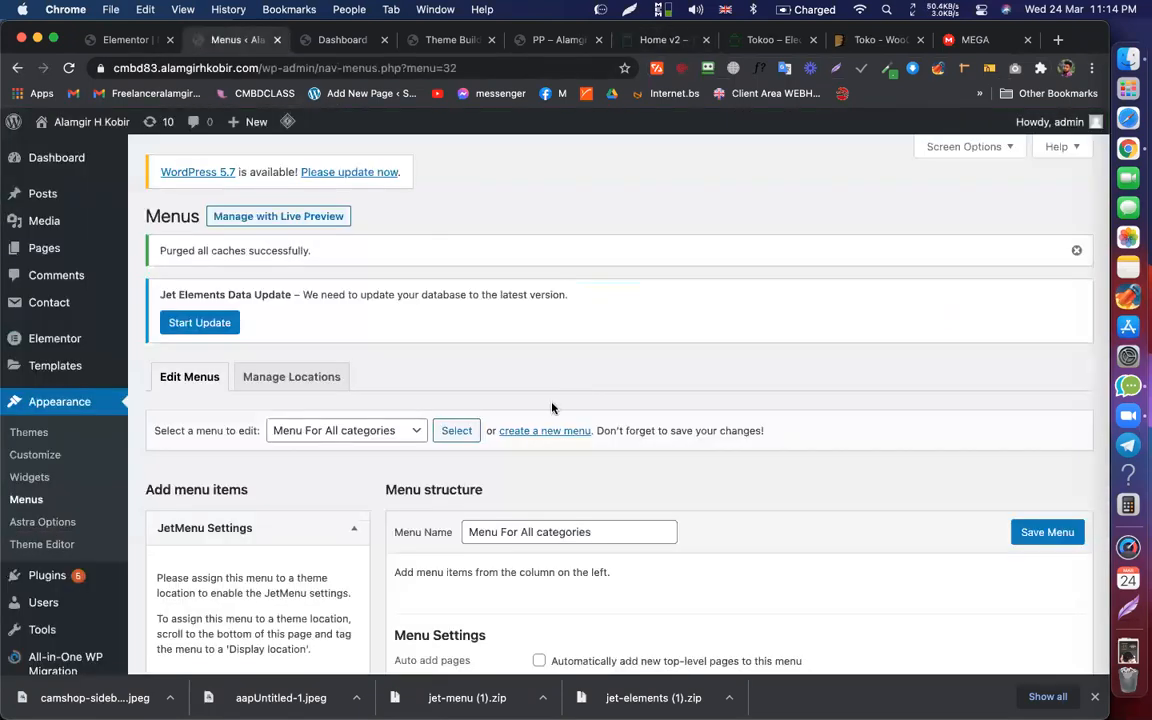
pyautogui.scroll(-5, 552, 408)
pyautogui.click(230, 535)
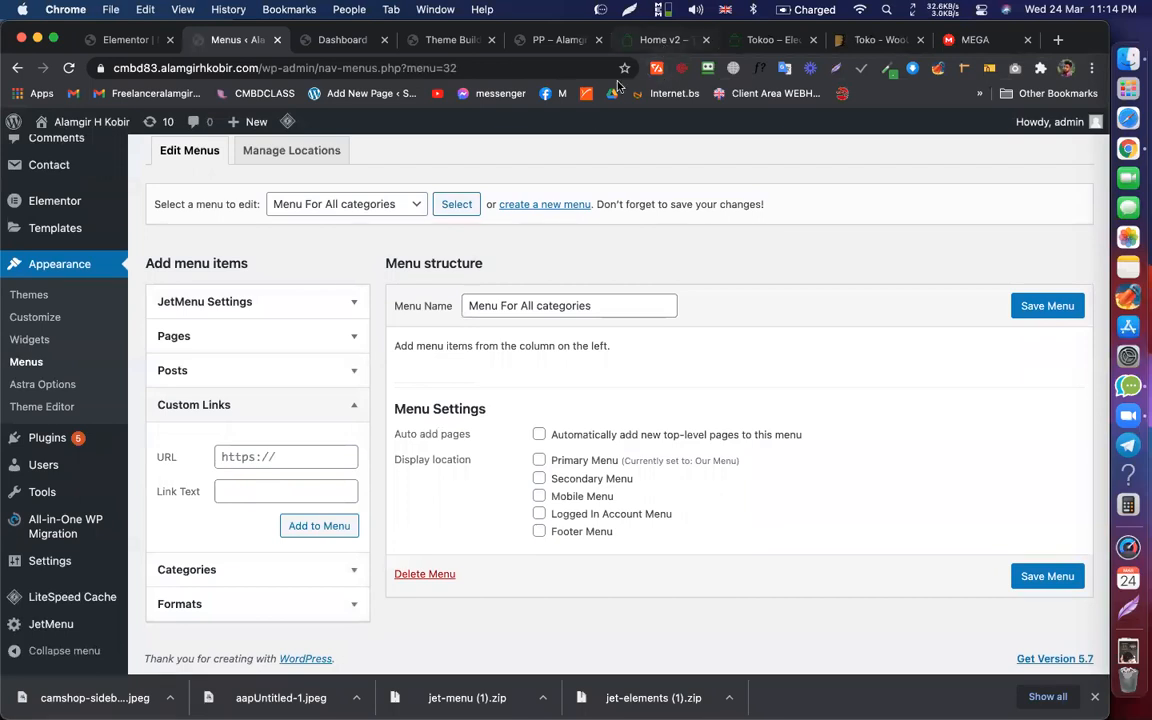
# Step: Inspect the Tokoo demo's Women's Clothing link in DevTools and select its text label
pyautogui.click(665, 40)
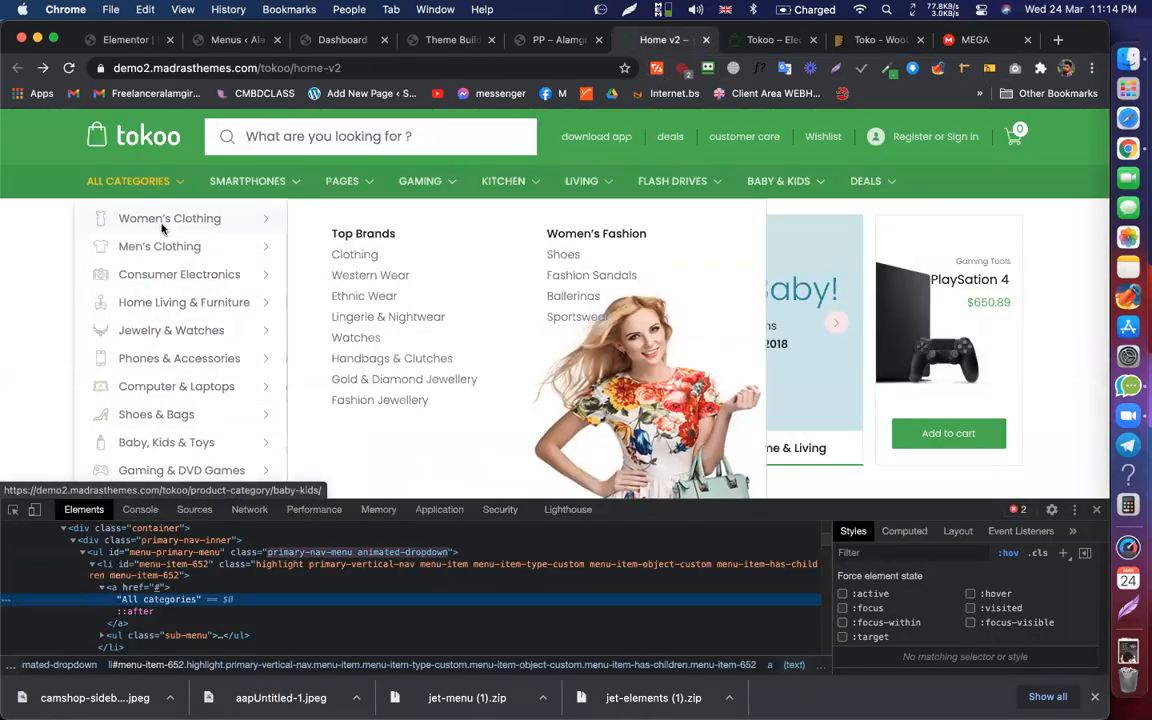
pyautogui.rightClick(162, 227)
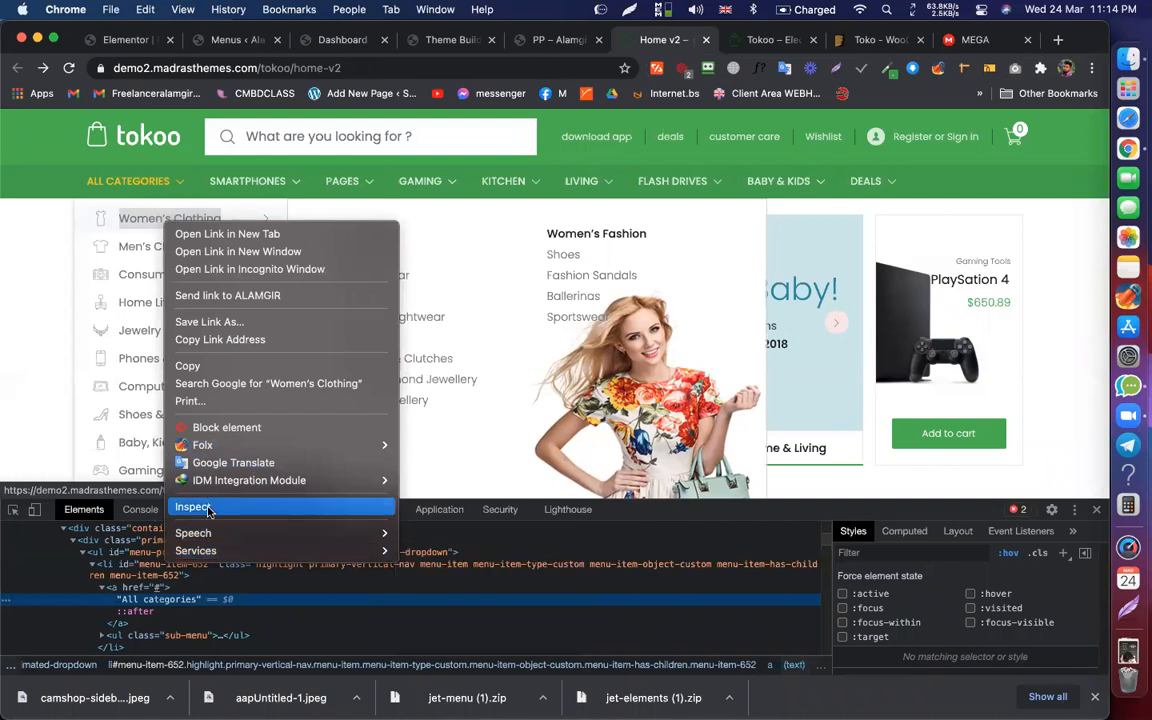
pyautogui.click(210, 508)
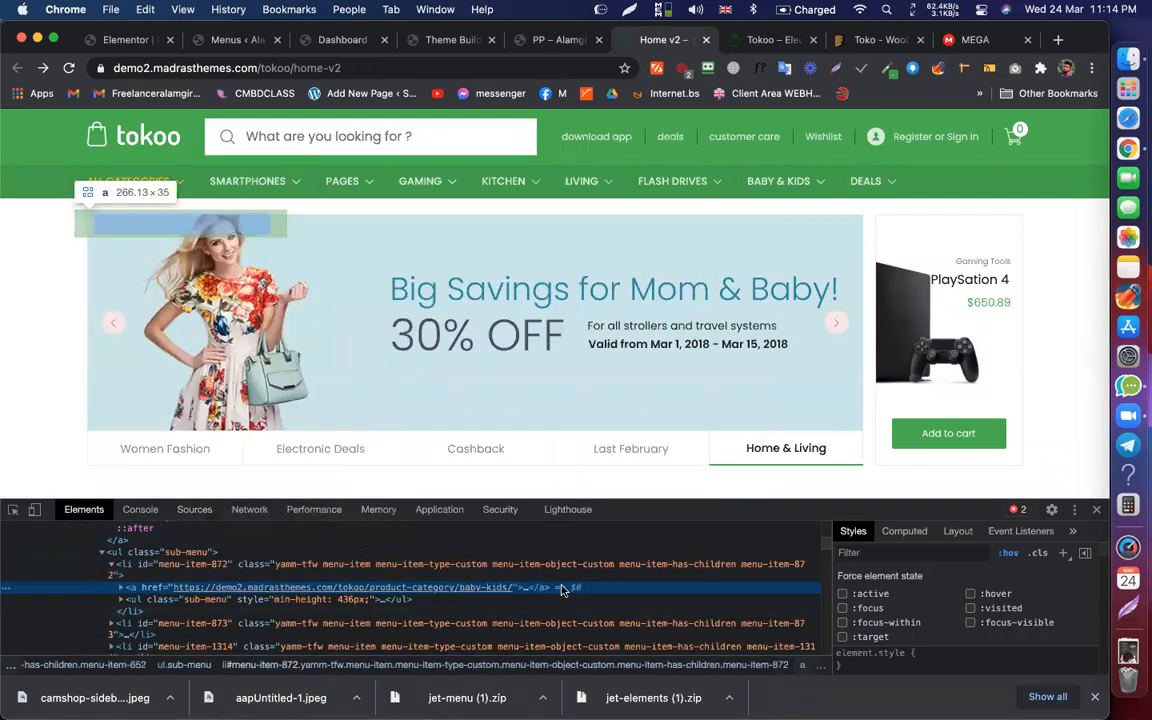
pyautogui.click(521, 589)
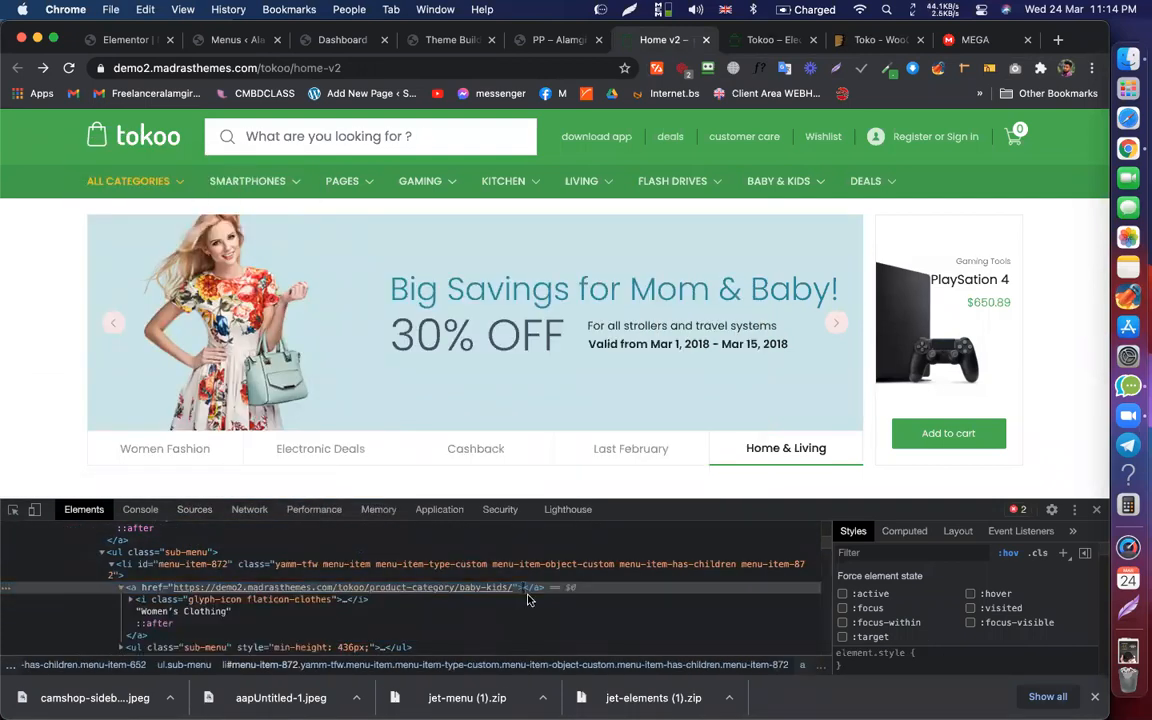
pyautogui.click(206, 613)
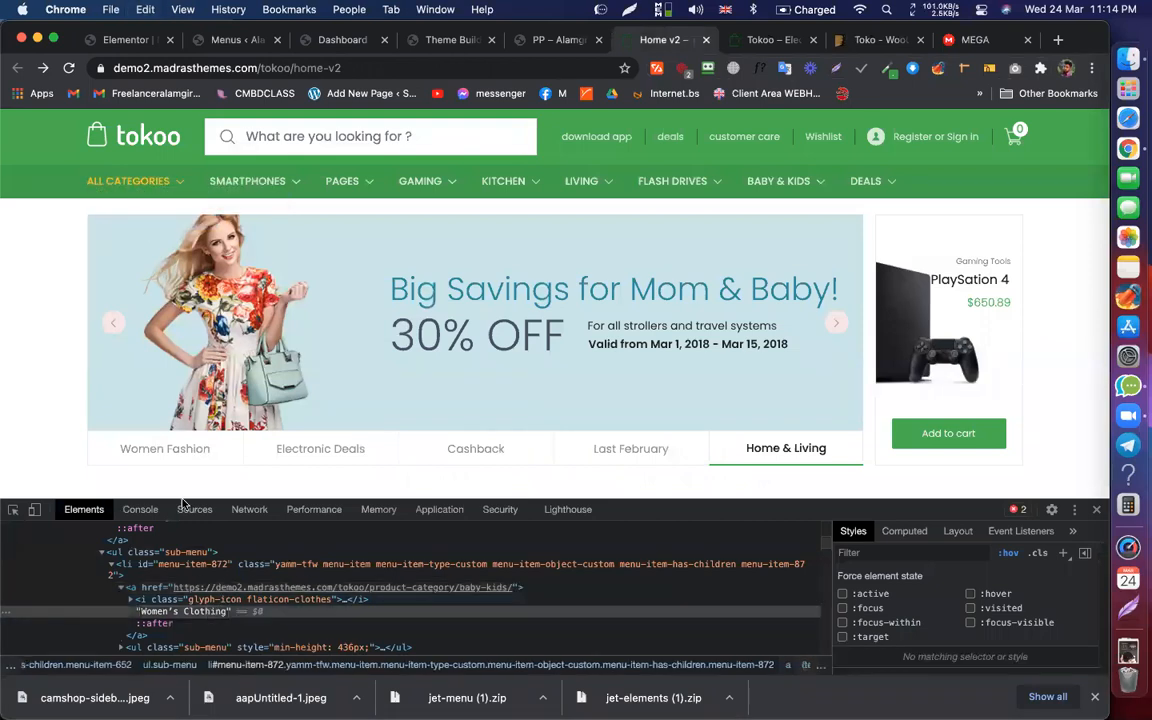
pyautogui.click(118, 42)
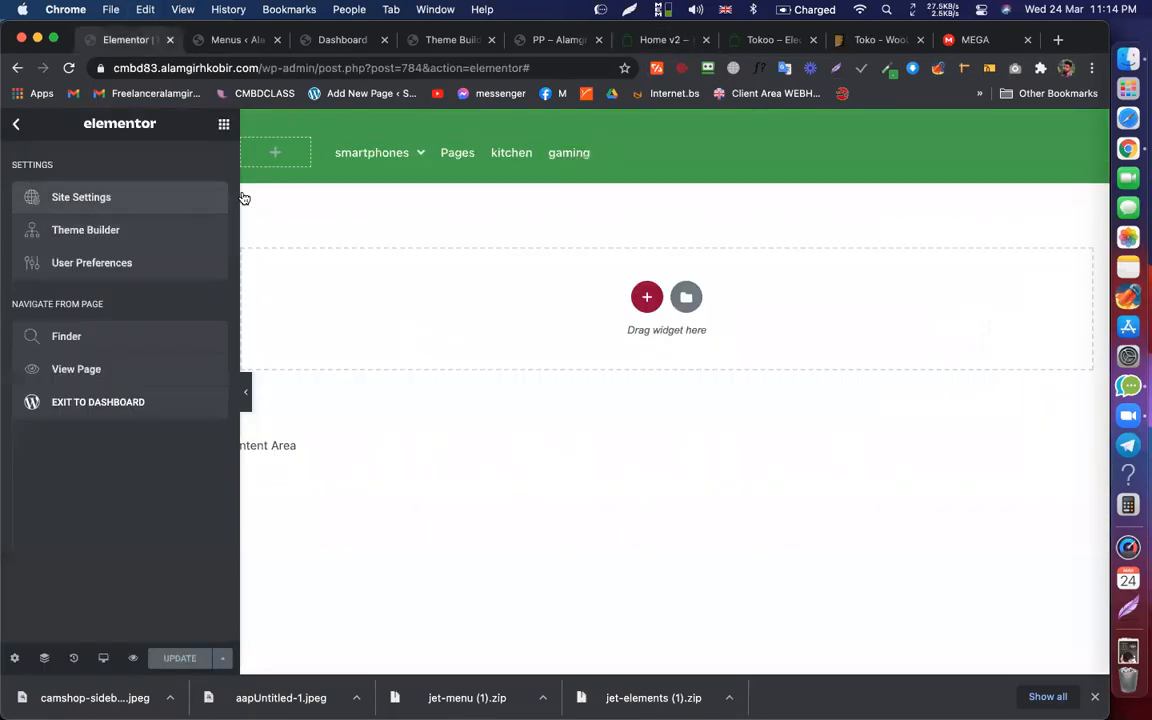
pyautogui.click(238, 41)
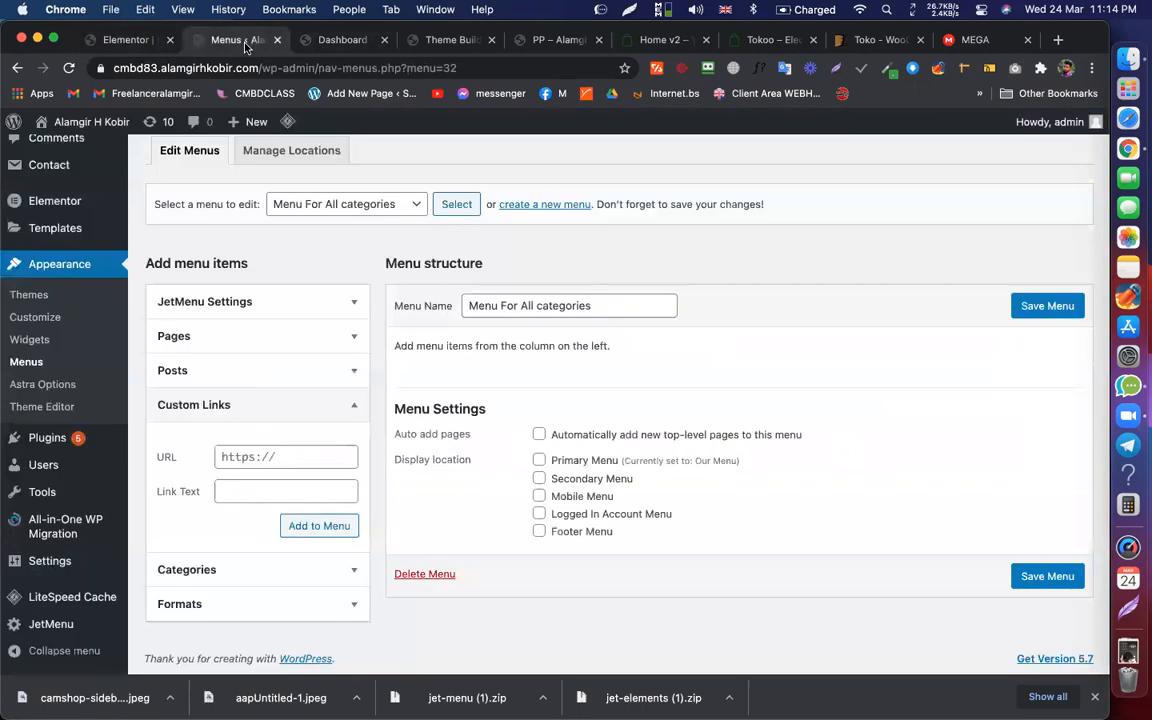
# Step: Add a 'Women's Clothing' custom link with URL # to the menu
pyautogui.click(265, 497)
pyautogui.write("Women's Clothing")
pyautogui.click(260, 455)
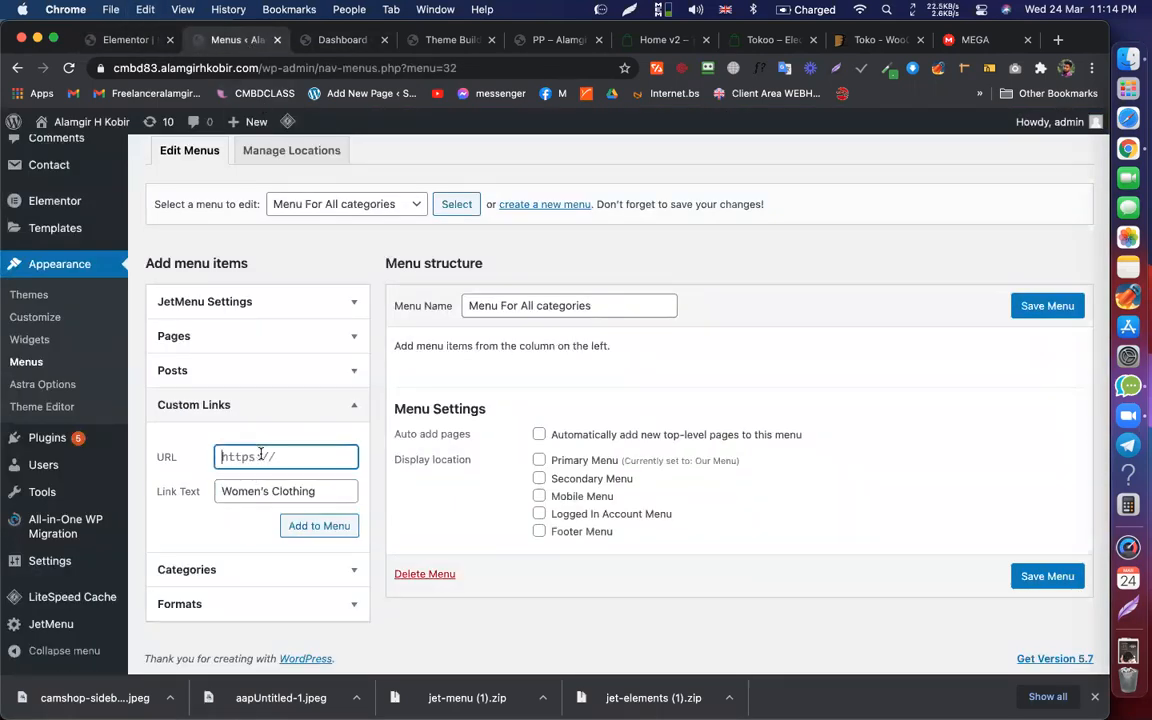
pyautogui.write('#')
pyautogui.click(336, 526)
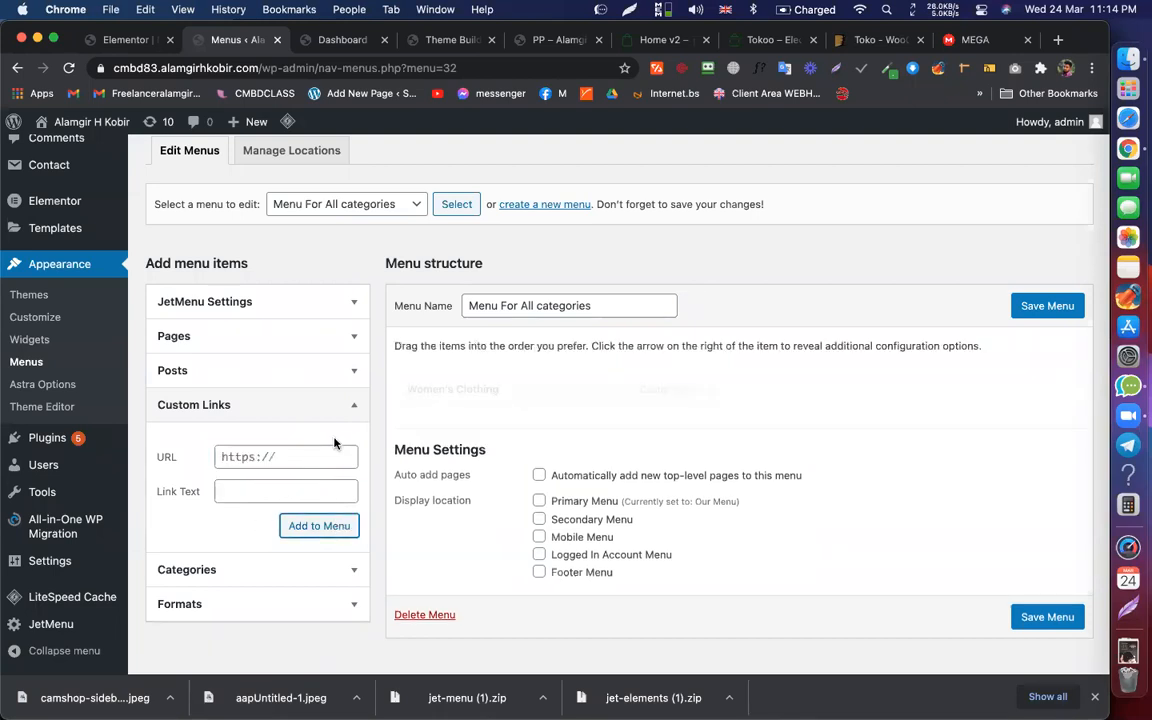
# Step: Add a 'Man's Clothing' custom link with URL # to the menu
pyautogui.click(288, 487)
pyautogui.write("Women's Clothing")
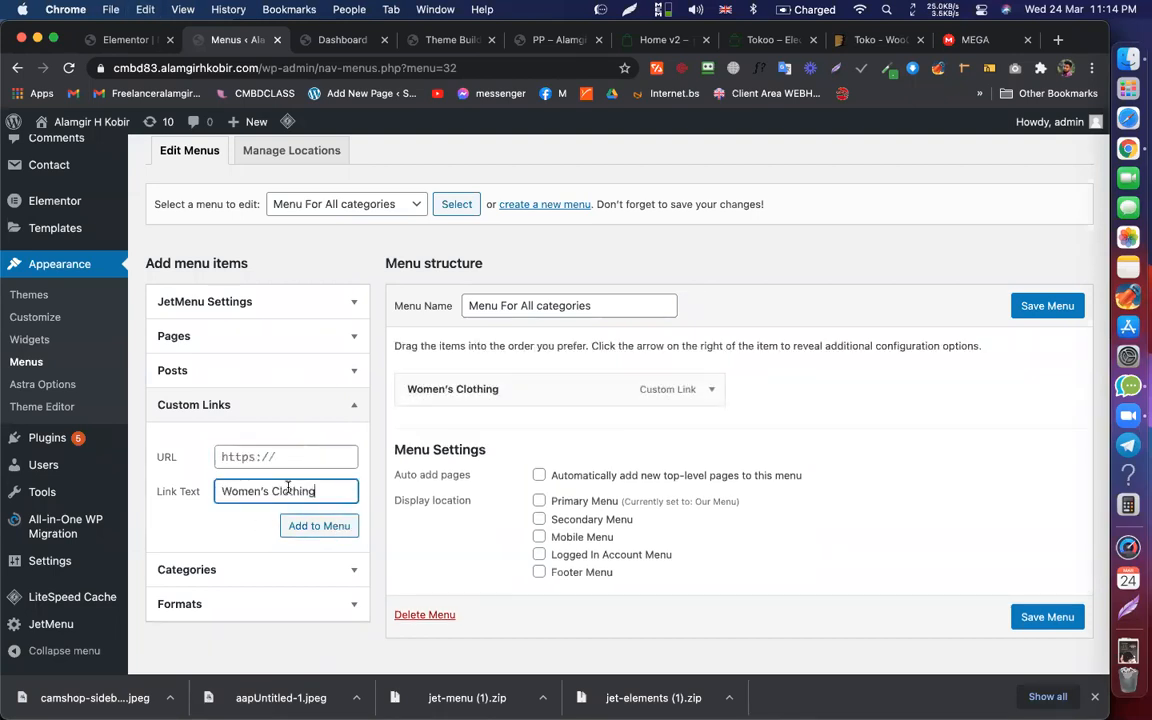
pyautogui.moveTo(254, 491); pyautogui.dragTo(200, 497)
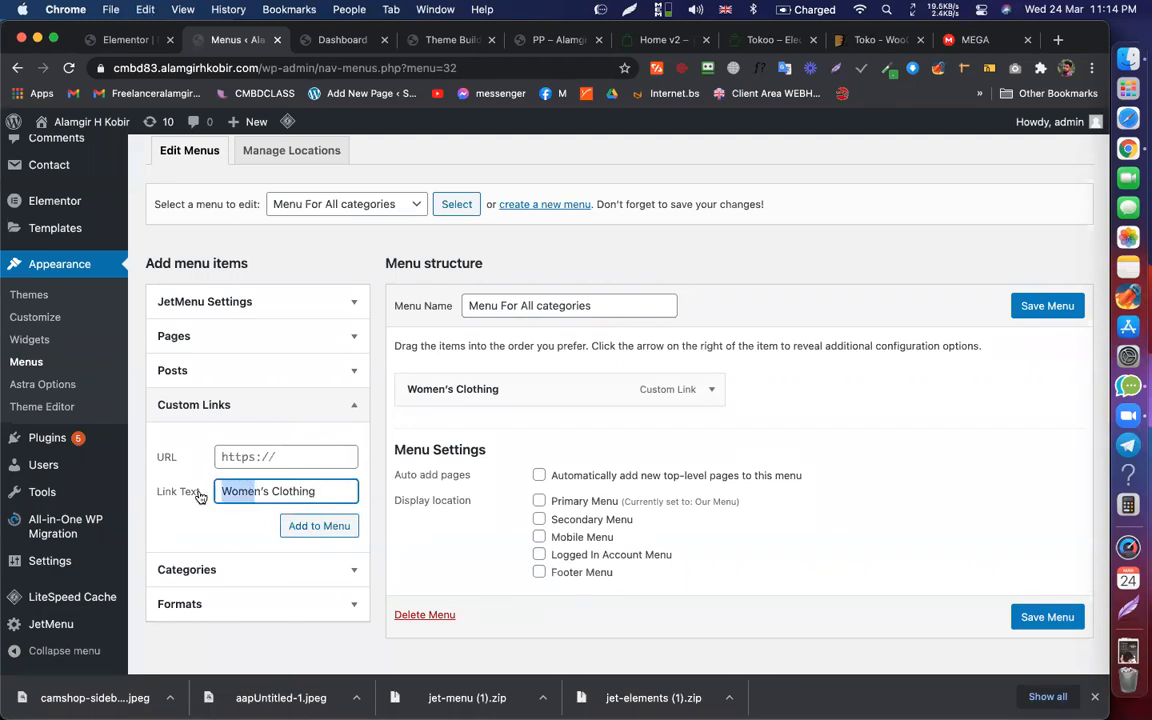
pyautogui.press('BackSpace')
pyautogui.write('Ma')
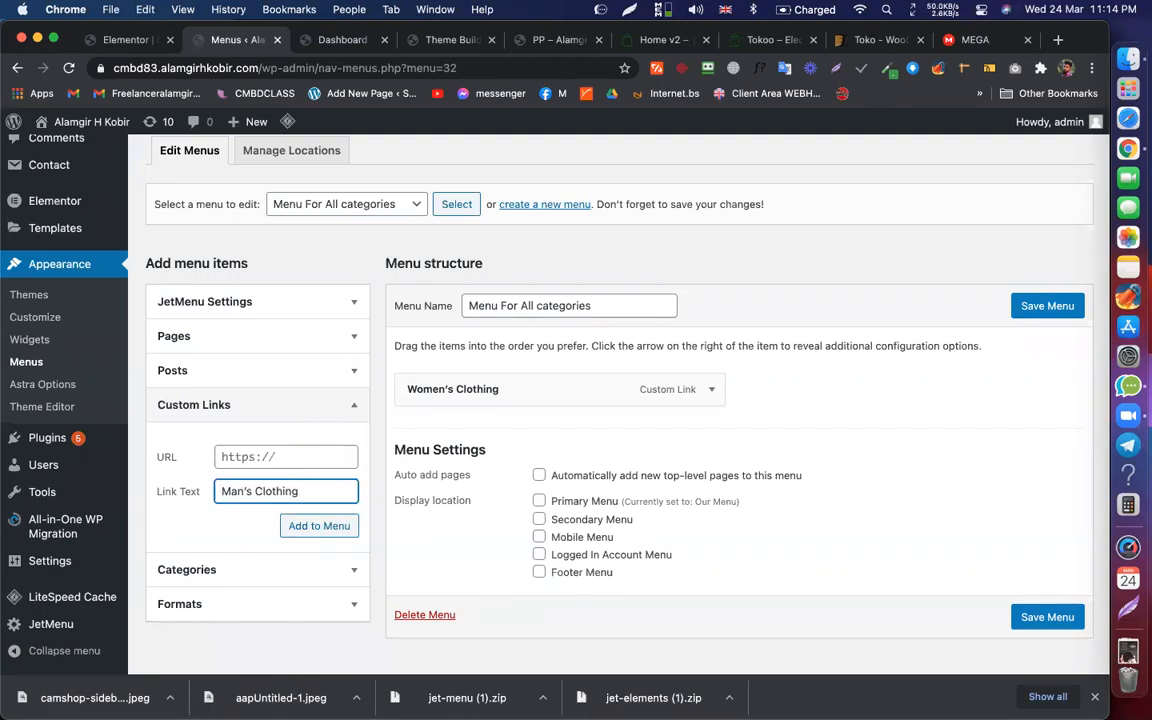
pyautogui.click(268, 456)
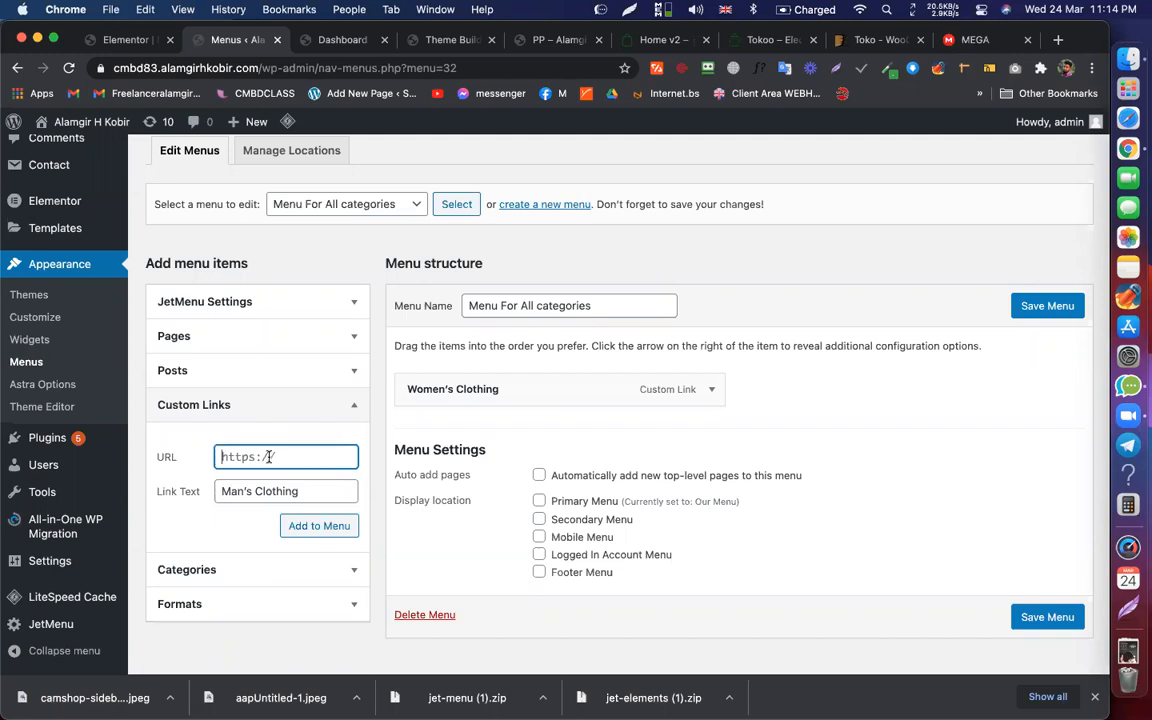
pyautogui.write('#')
pyautogui.click(318, 525)
# Step: Add an 'Other's Clothing' custom link with URL # to the menu
pyautogui.click(275, 495)
pyautogui.write("Women's Clothing")
pyautogui.moveTo(277, 492); pyautogui.dragTo(209, 486)
pyautogui.click(266, 489)
pyautogui.write('Others')
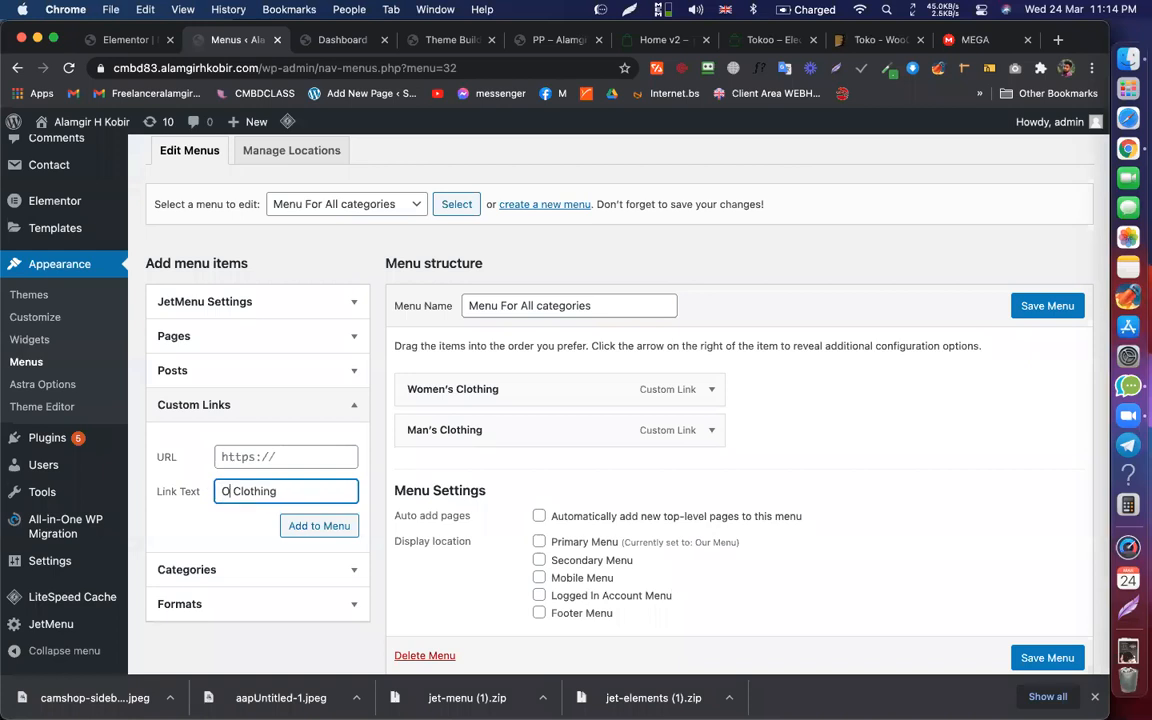
pyautogui.press('Left')
pyautogui.write("'")
pyautogui.click(254, 472)
pyautogui.click(257, 456)
pyautogui.write('#')
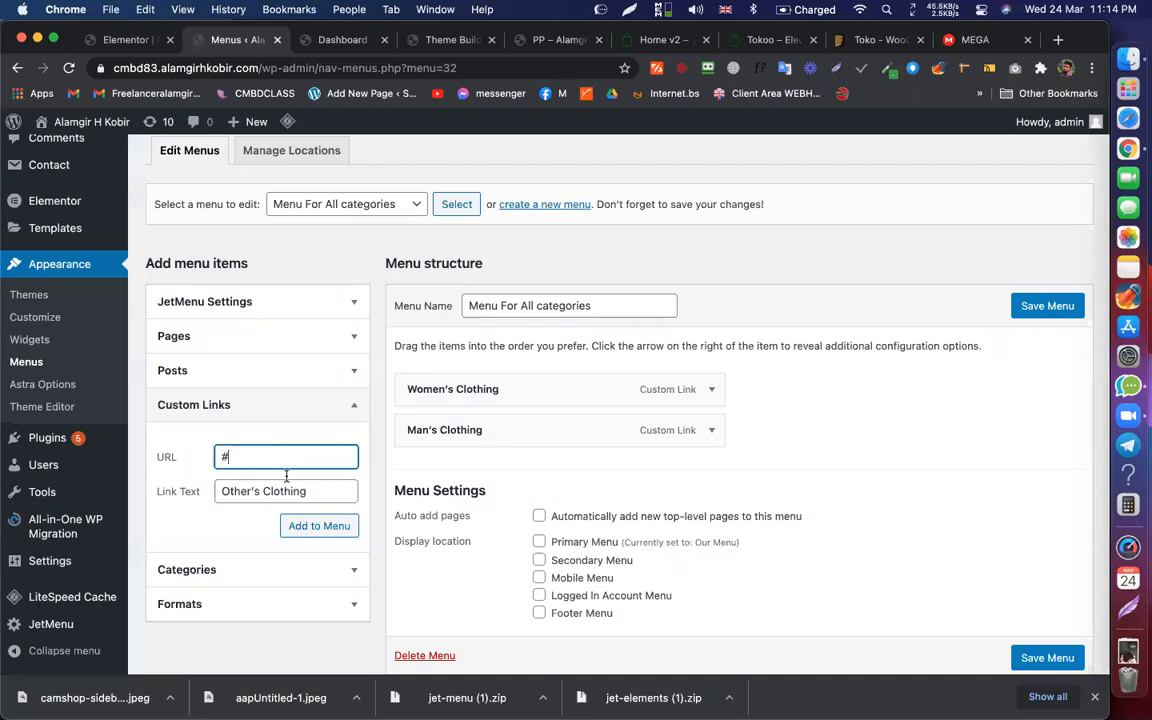
pyautogui.click(322, 530)
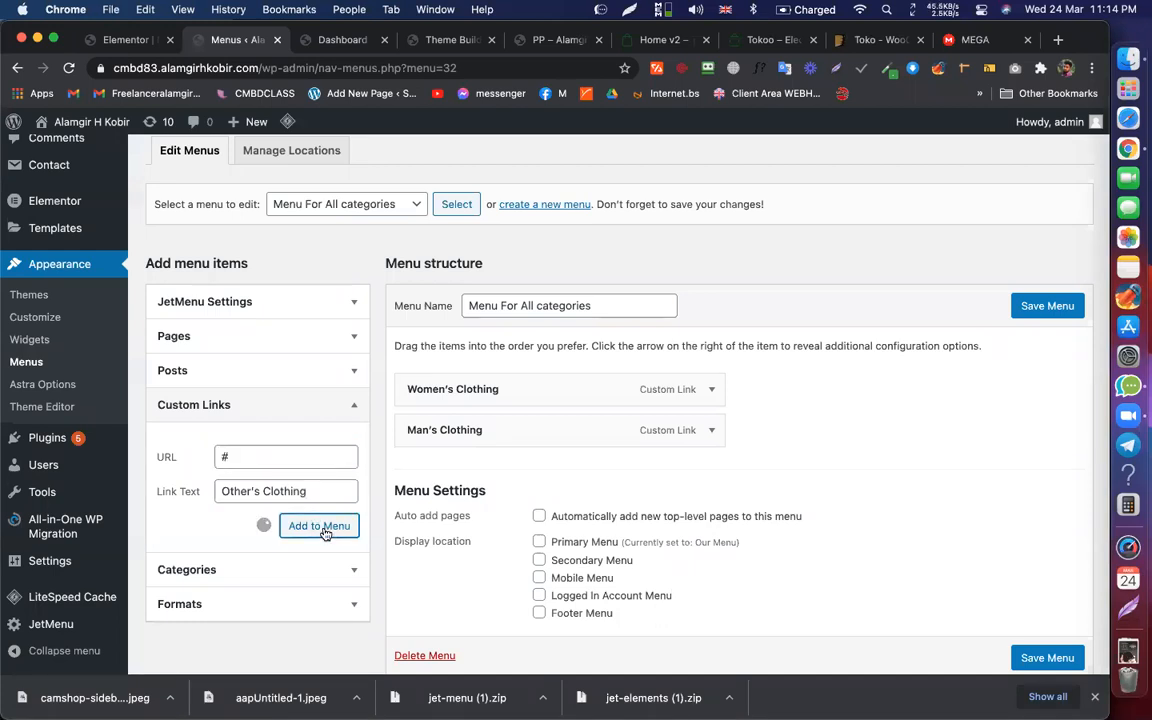
# Step: Add a 'Big Clothing' custom link with URL # to the menu
pyautogui.click(260, 491)
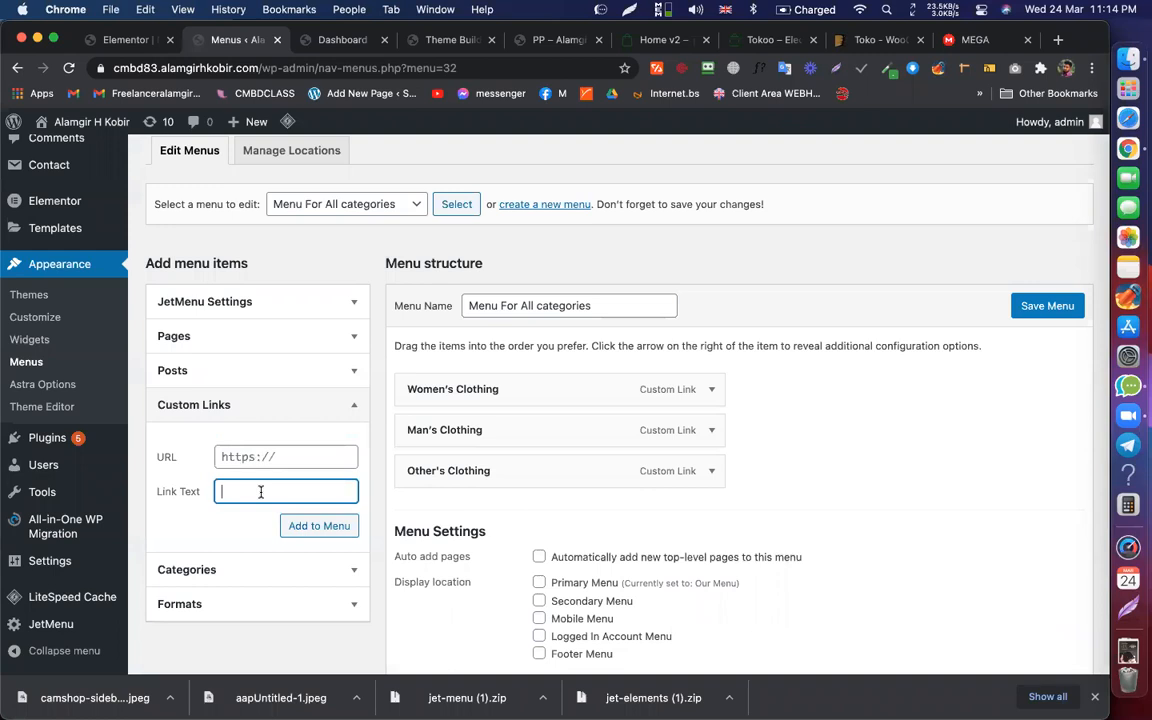
pyautogui.write("Women's Clothing")
pyautogui.moveTo(269, 491); pyautogui.dragTo(184, 491)
pyautogui.write('Big')
pyautogui.press('BackSpace')
pyautogui.press('BackSpace')
pyautogui.press('Right')
pyautogui.write('ig')
pyautogui.click(248, 463)
pyautogui.write('#')
pyautogui.click(329, 524)
# Step: Add a 'Small Clothing' custom link with URL # to the menu
pyautogui.click(268, 492)
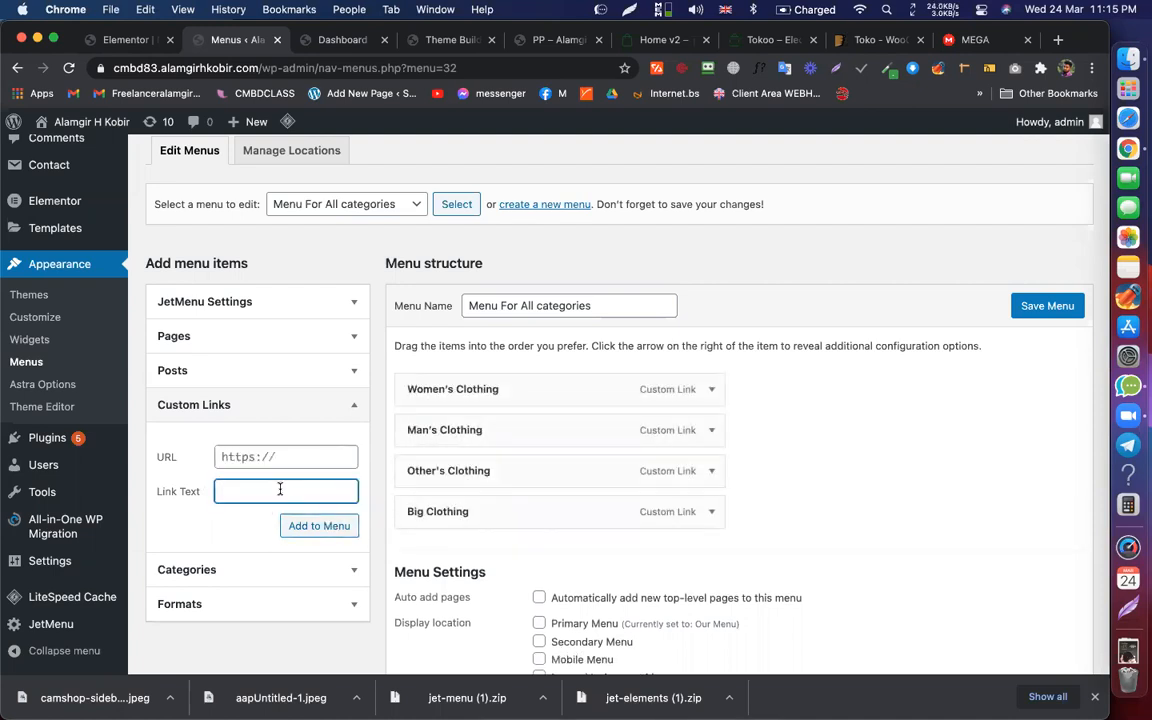
pyautogui.write("Women's Clothing")
pyautogui.moveTo(268, 490); pyautogui.dragTo(180, 490)
pyautogui.press('BackSpace')
pyautogui.write('mal')
pyautogui.click(245, 491)
pyautogui.press('BackSpace')
pyautogui.press('BackSpace')
pyautogui.press('BackSpace')
pyautogui.press('BackSpace')
pyautogui.press('BackSpace')
pyautogui.press('BackSpace')
pyautogui.write('Small')
pyautogui.click(260, 457)
pyautogui.write('#')
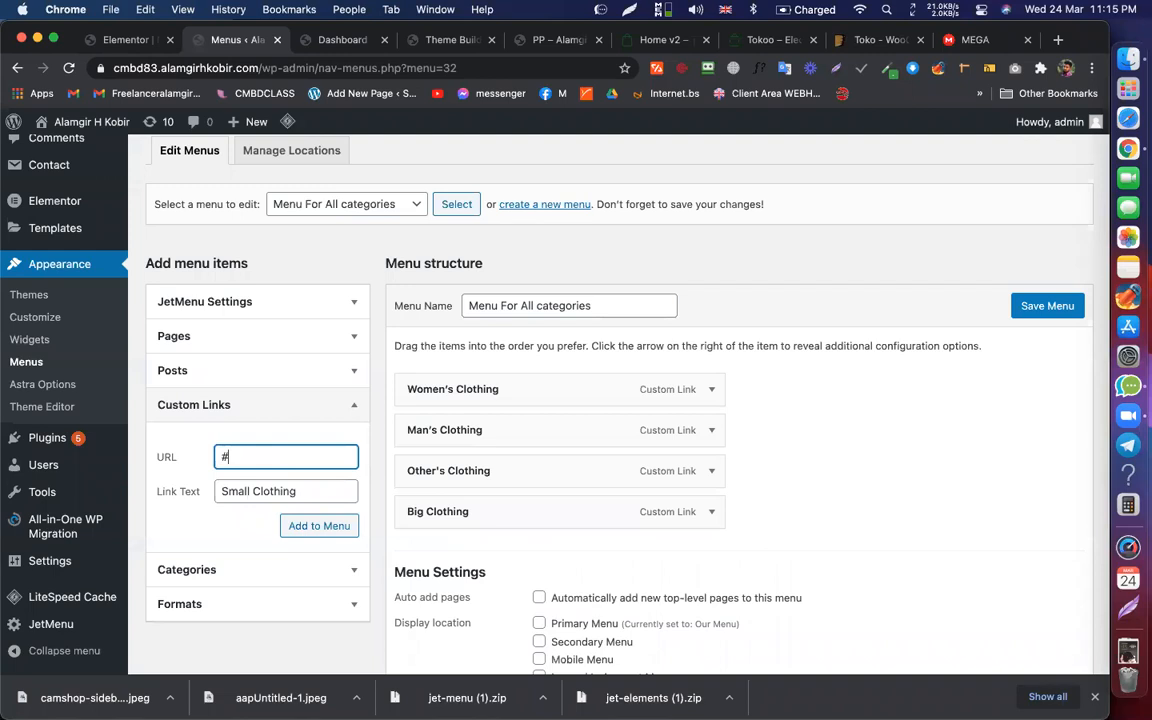
pyautogui.click(333, 528)
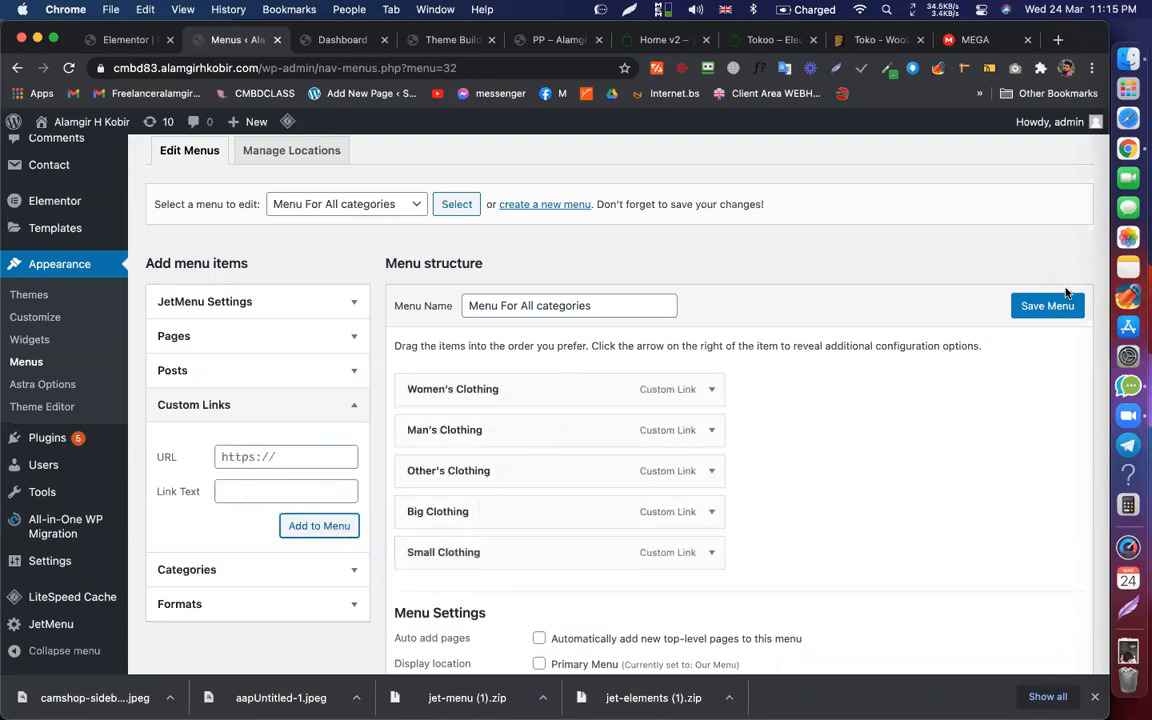
# Step: Save the 'Menu For All categories' menu
pyautogui.click(1048, 306)
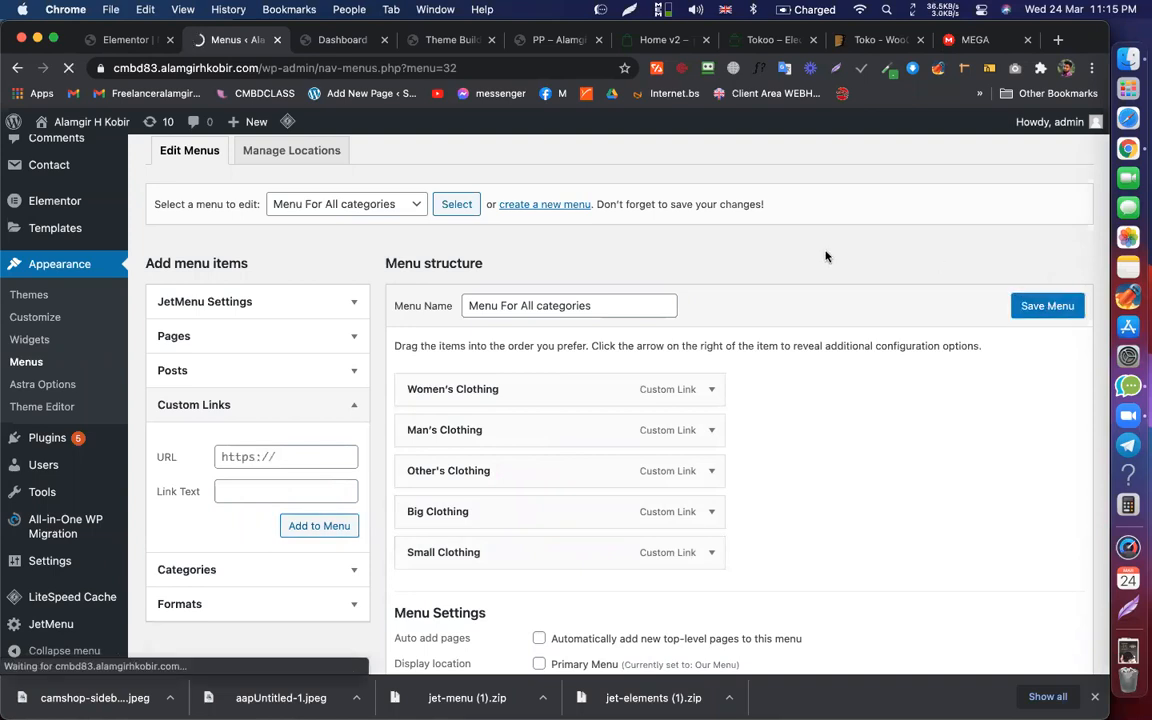
pyautogui.scroll(-10, 761, 316)
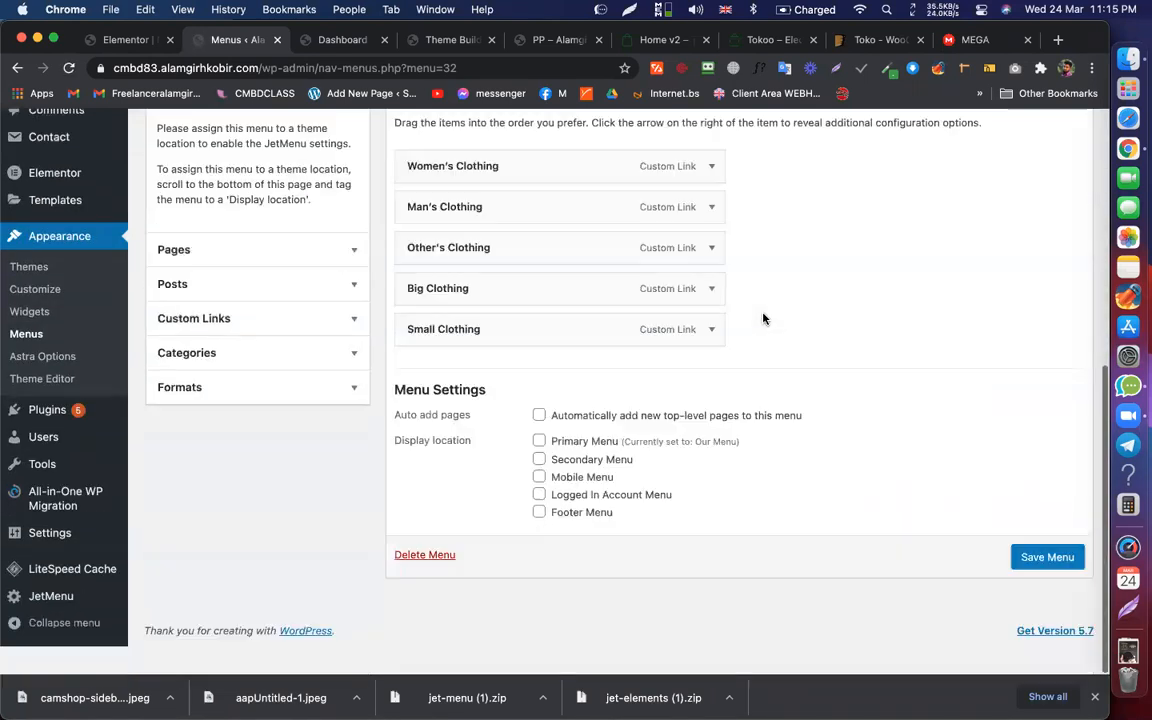
pyautogui.scroll(5, 704, 340)
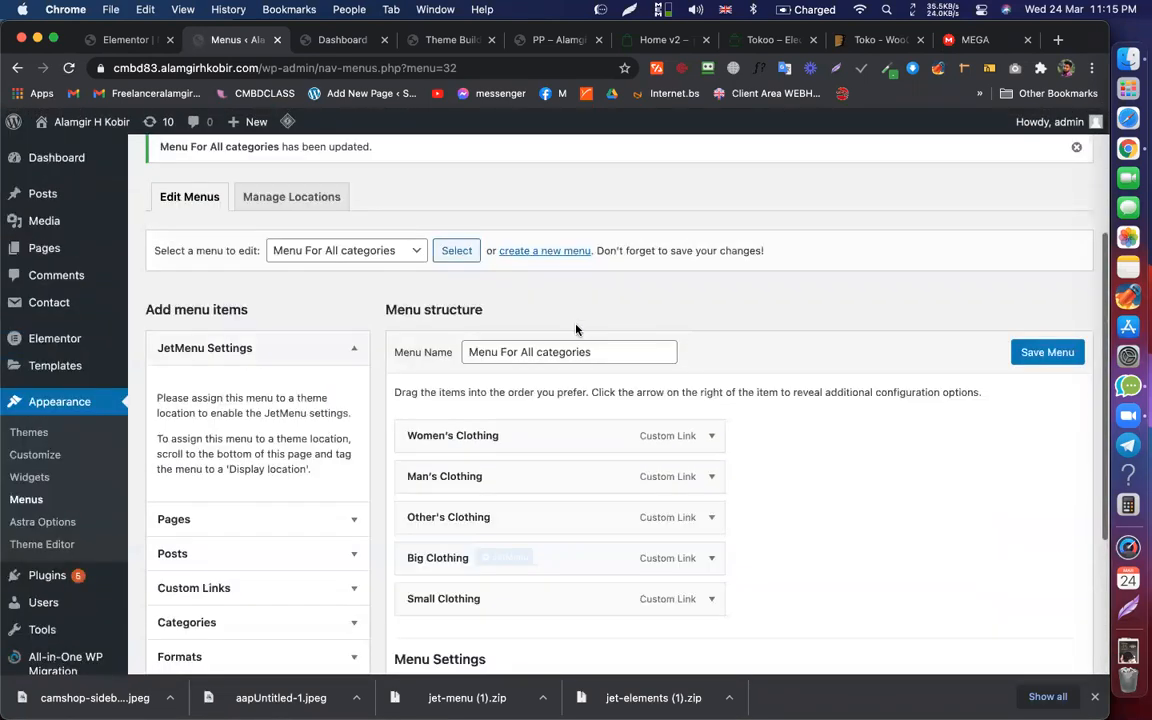
# Step: Load the 'All categories Only' menu and open its All categories item's mega menu content editor
pyautogui.click(380, 252)
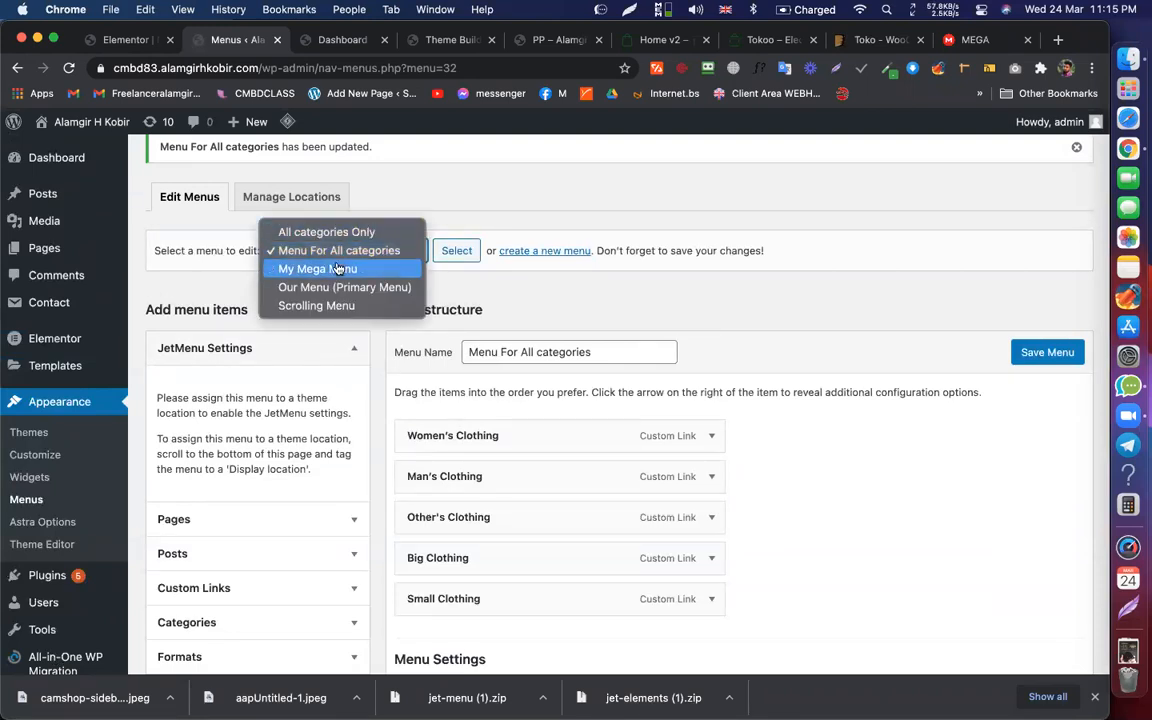
pyautogui.click(312, 232)
pyautogui.click(472, 250)
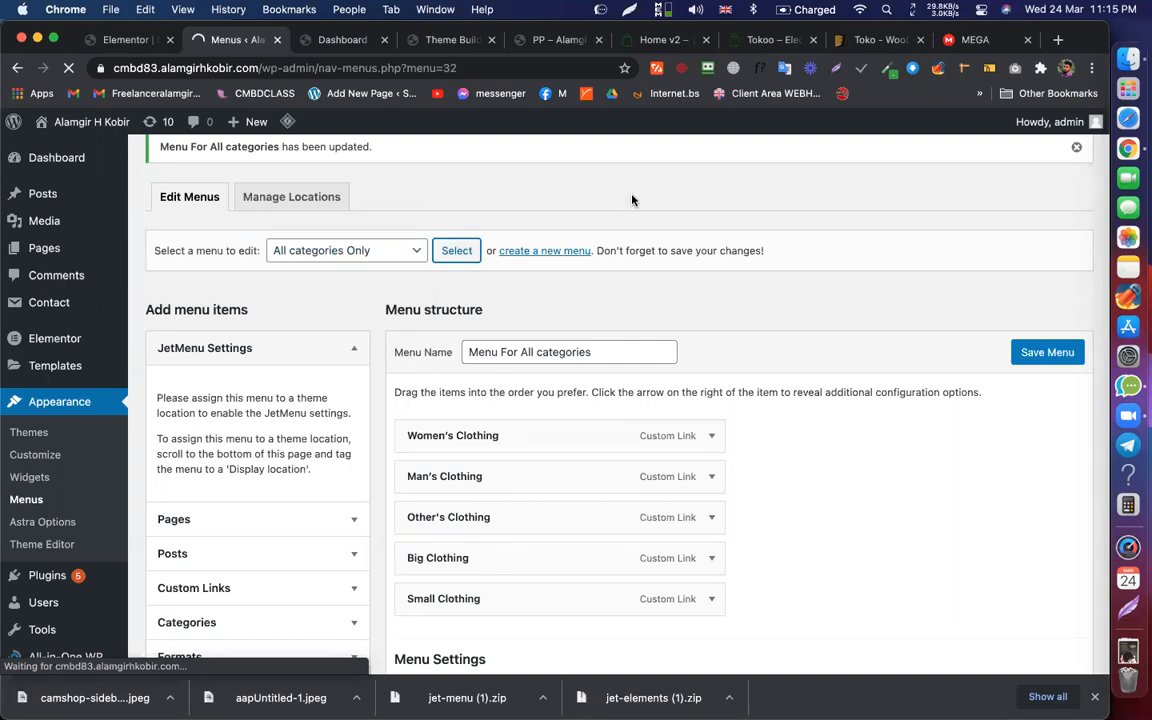
pyautogui.scroll(-1, 545, 488)
pyautogui.scroll(-1, 544, 488)
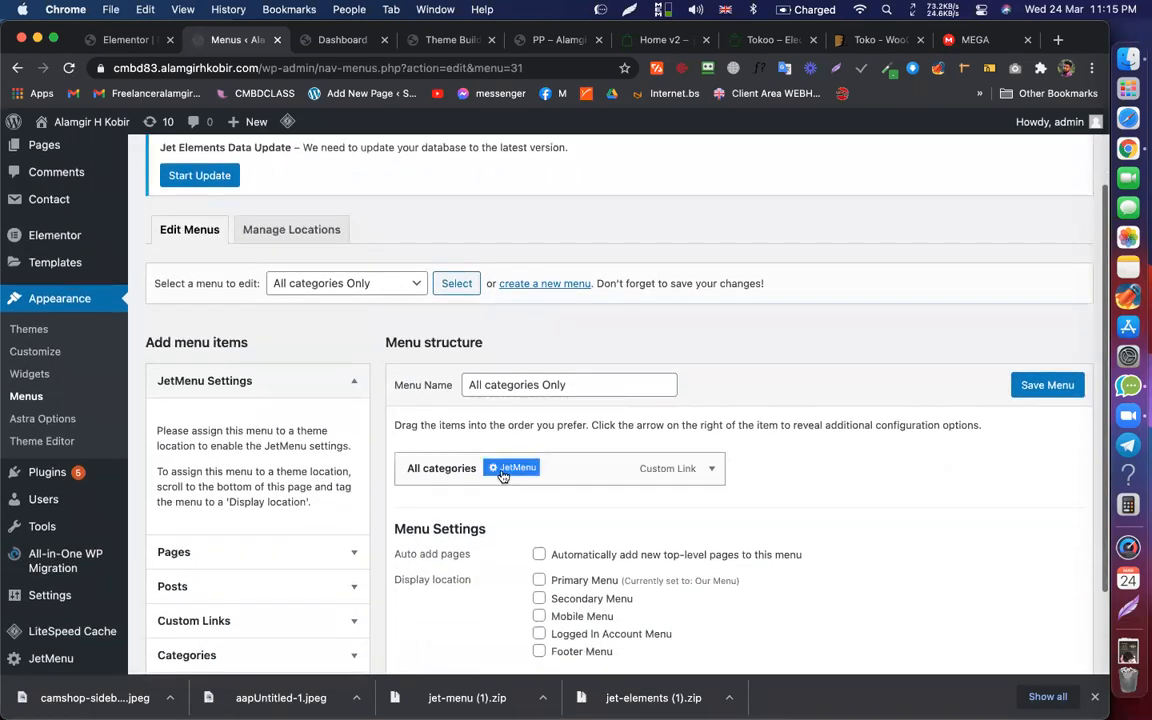
pyautogui.click(510, 469)
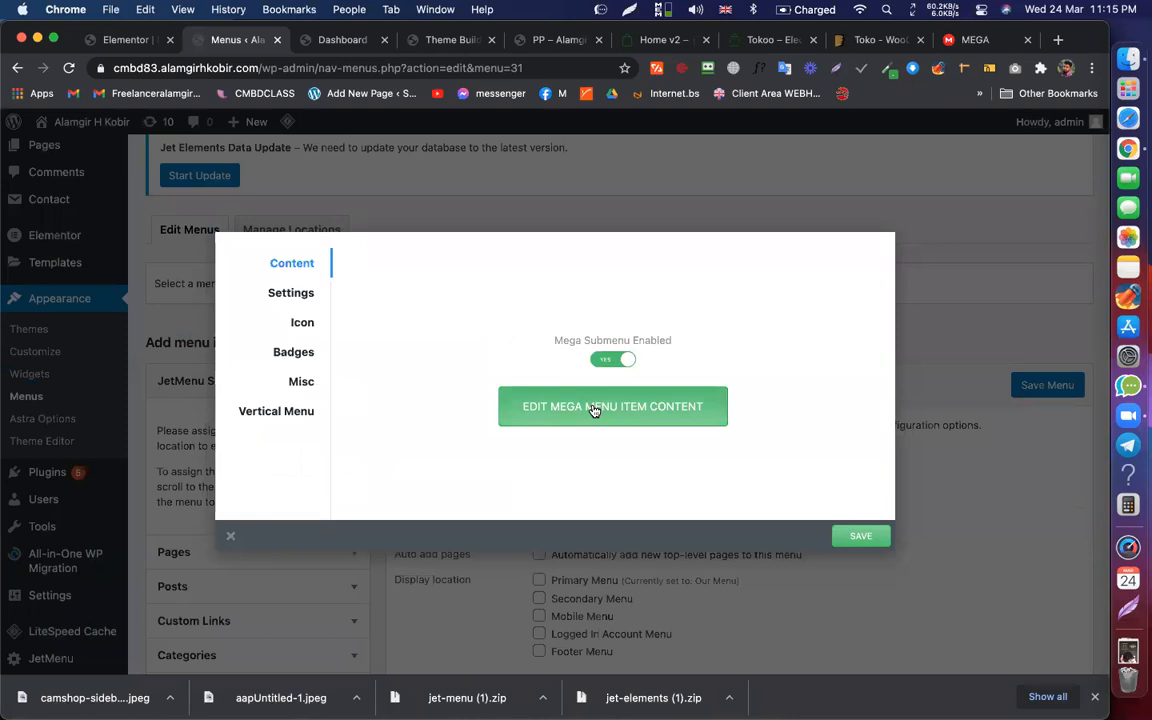
pyautogui.click(591, 406)
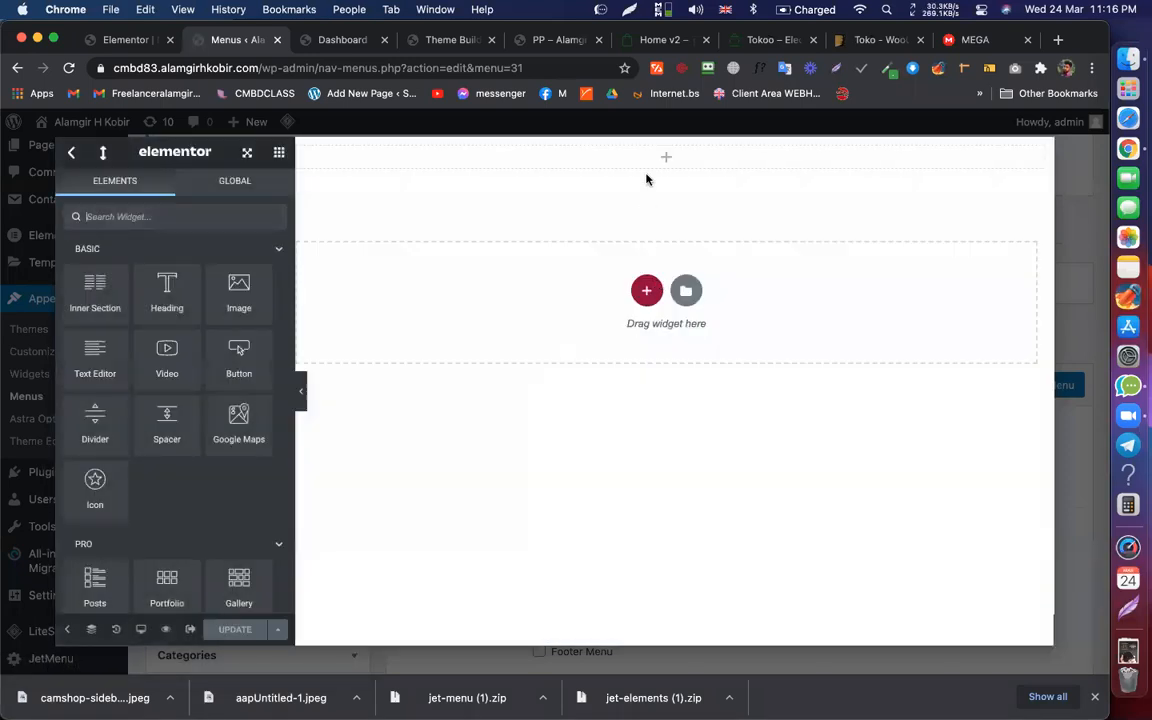
# Step: Drag a Vertical Mega Menu widget into the mega content's top section
pyautogui.click(665, 158)
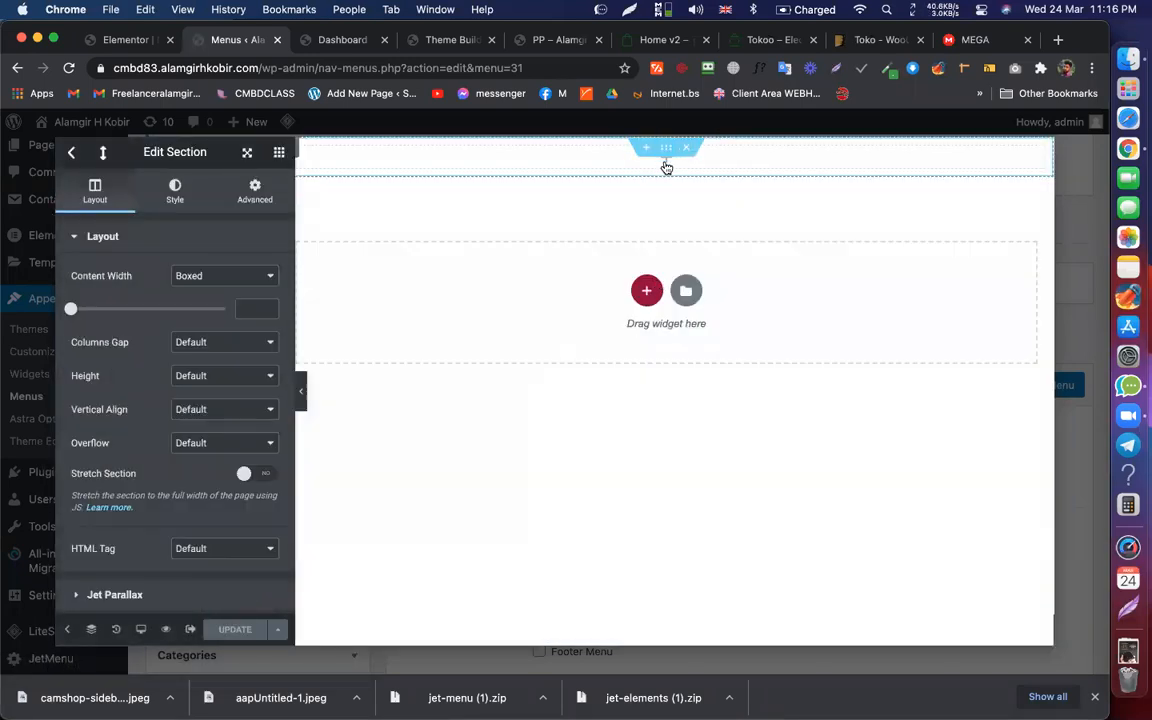
pyautogui.click(666, 160)
pyautogui.write('mega')
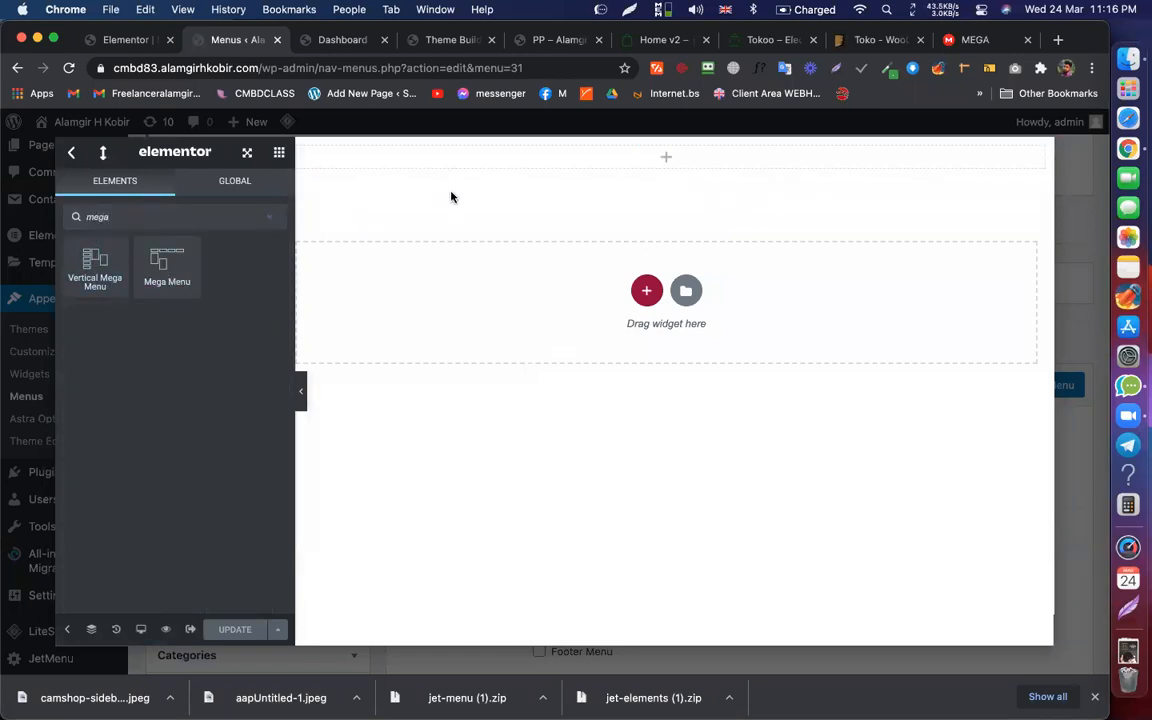
pyautogui.moveTo(266, 197); pyautogui.dragTo(509, 153)
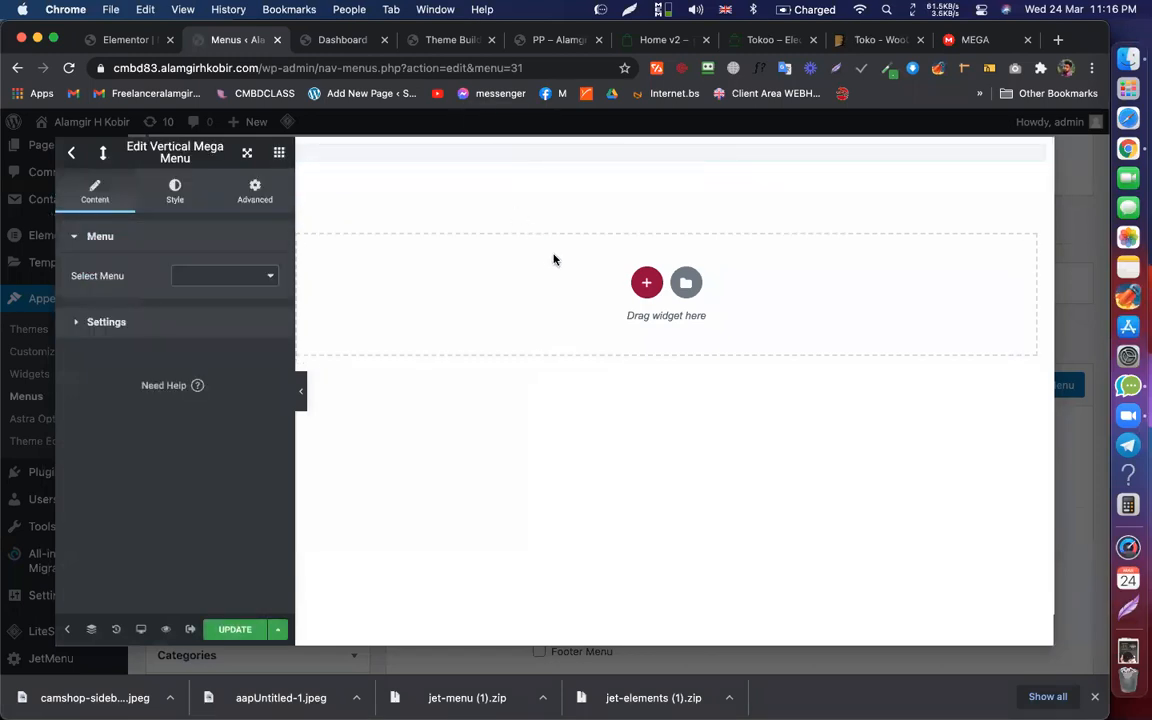
pyautogui.click(205, 285)
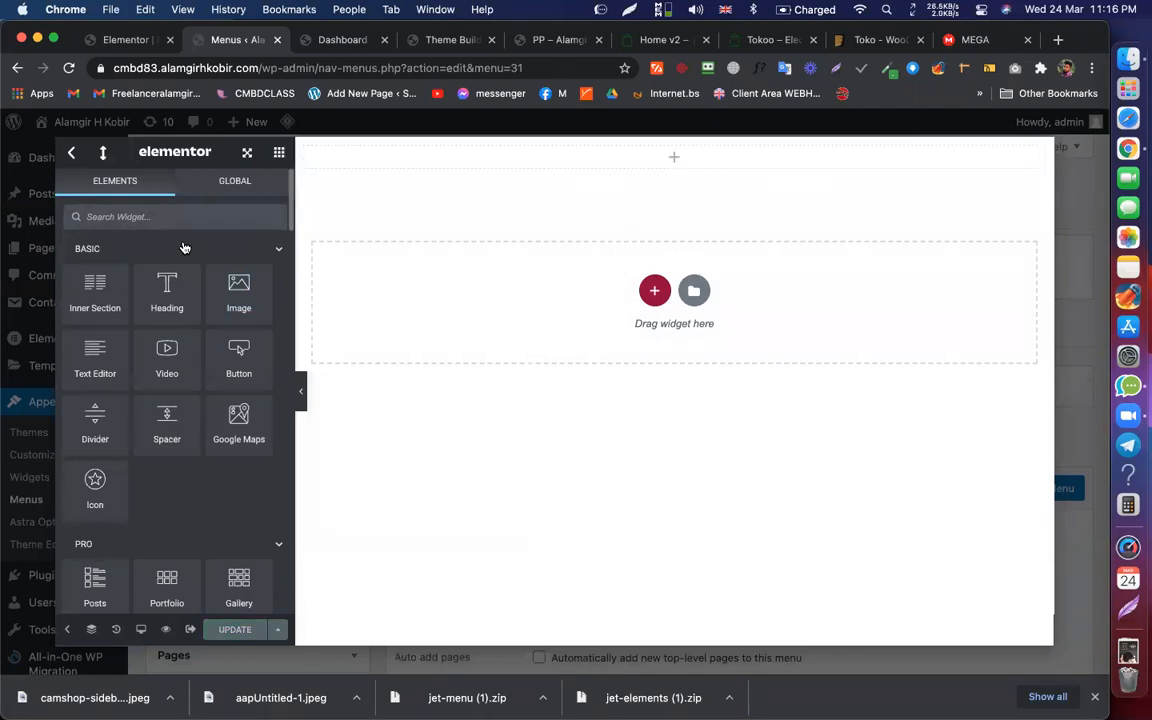
pyautogui.write('mega')
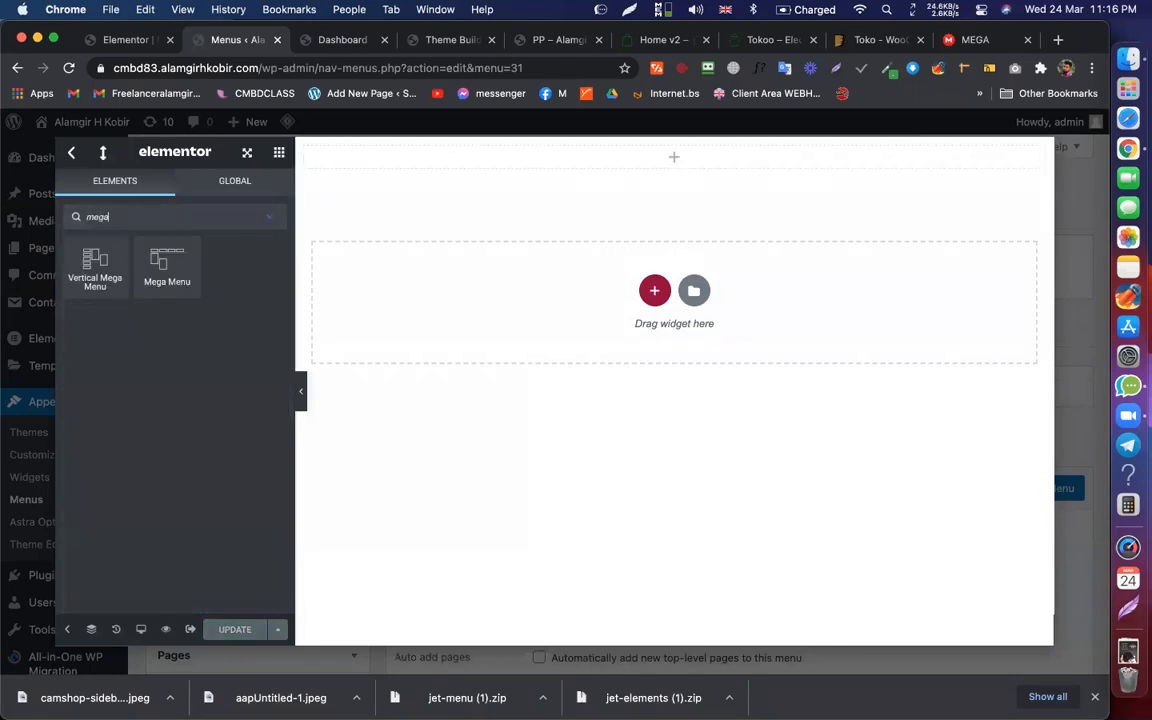
pyautogui.moveTo(80, 257); pyautogui.dragTo(438, 152)
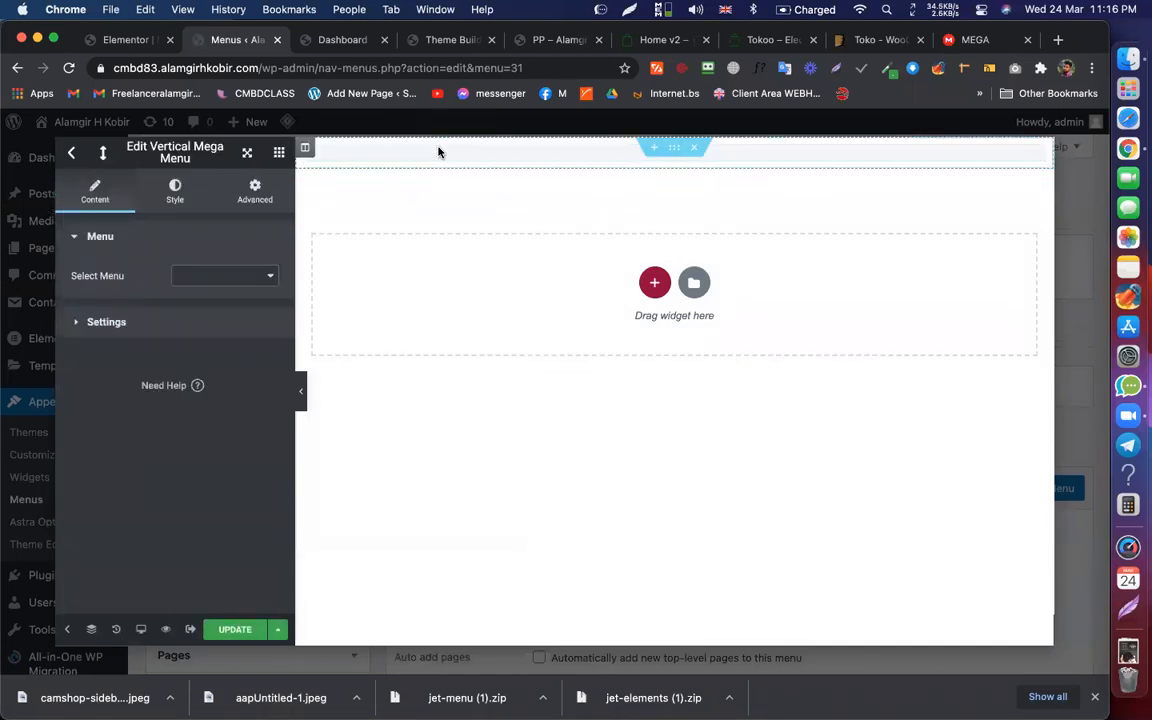
# Step: Set the widget's menu to 'Menu For All categories' and update the content
pyautogui.click(263, 276)
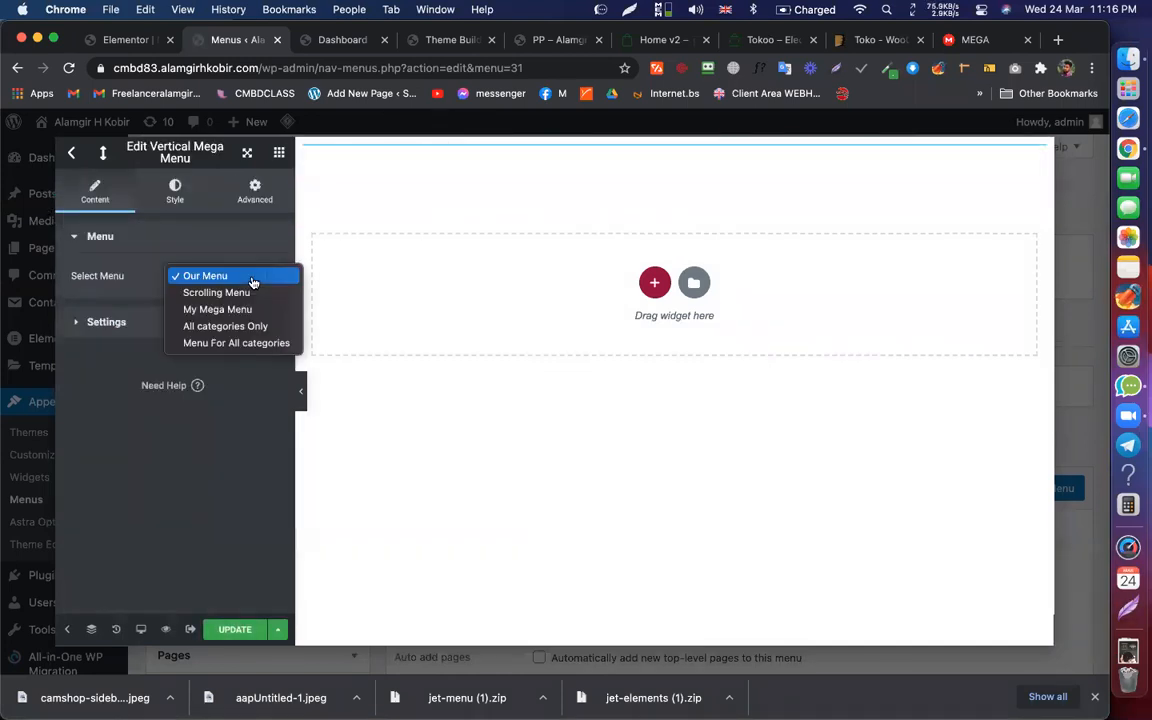
pyautogui.click(258, 344)
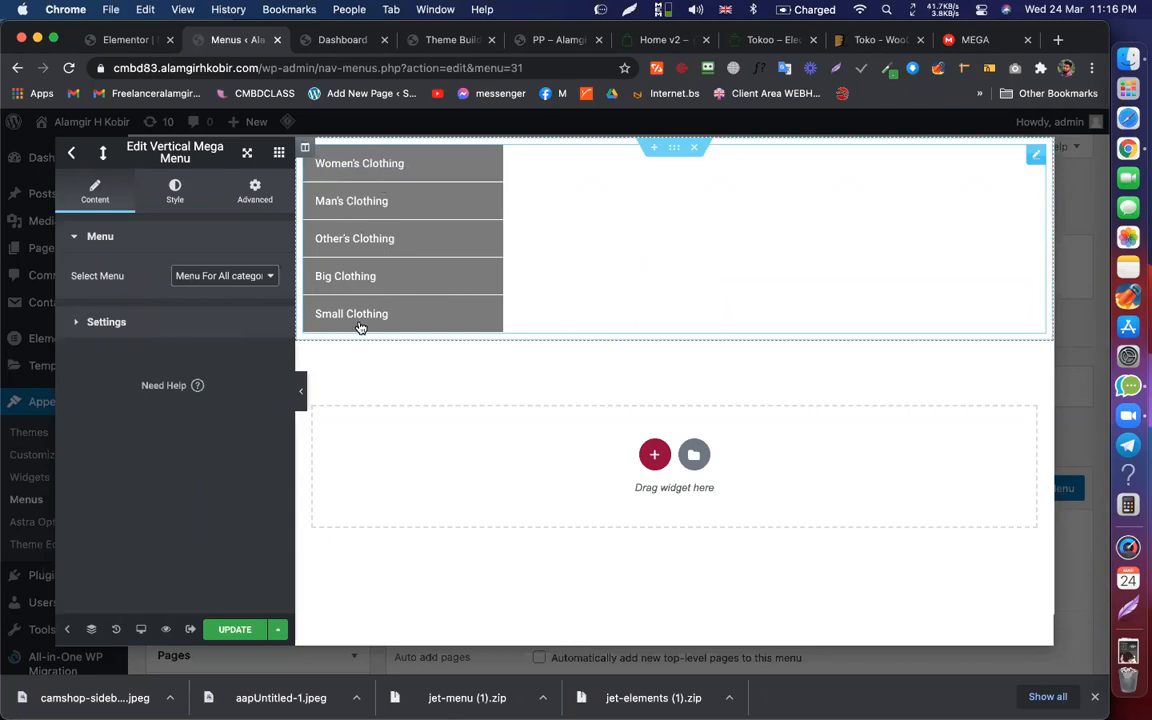
pyautogui.click(238, 628)
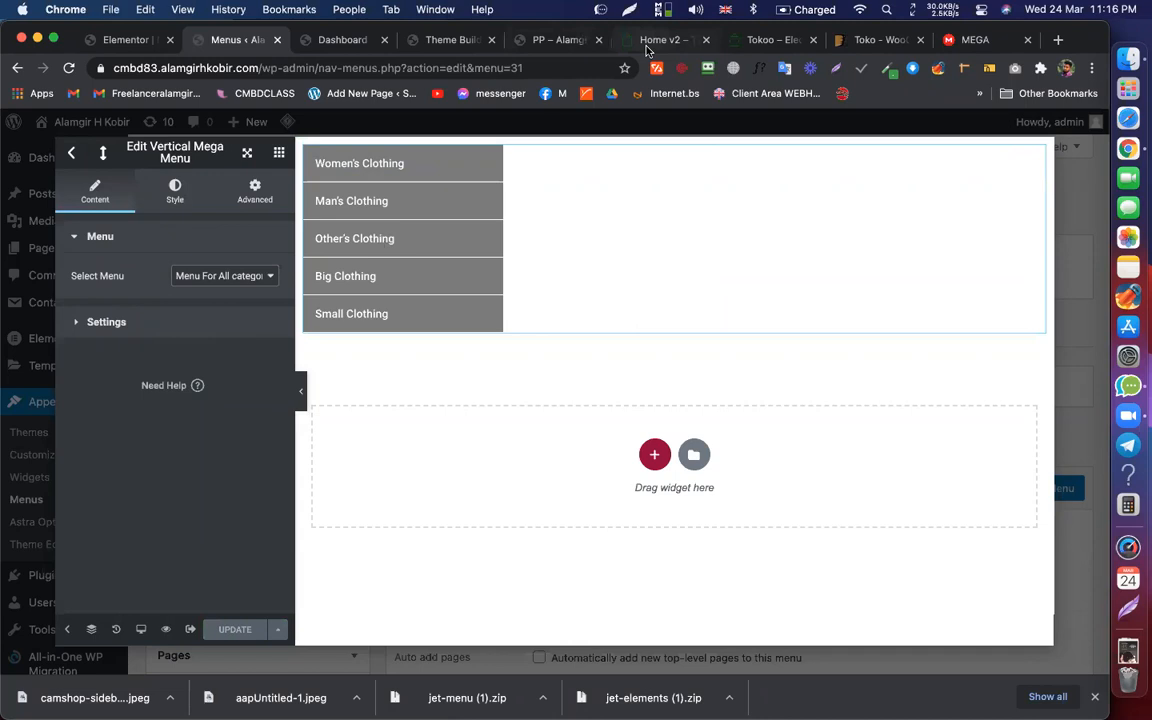
# Step: Compare with the Tokoo demo's category menu, then bring up the widget's Style settings
pyautogui.click(655, 39)
pyautogui.moveTo(154, 180)
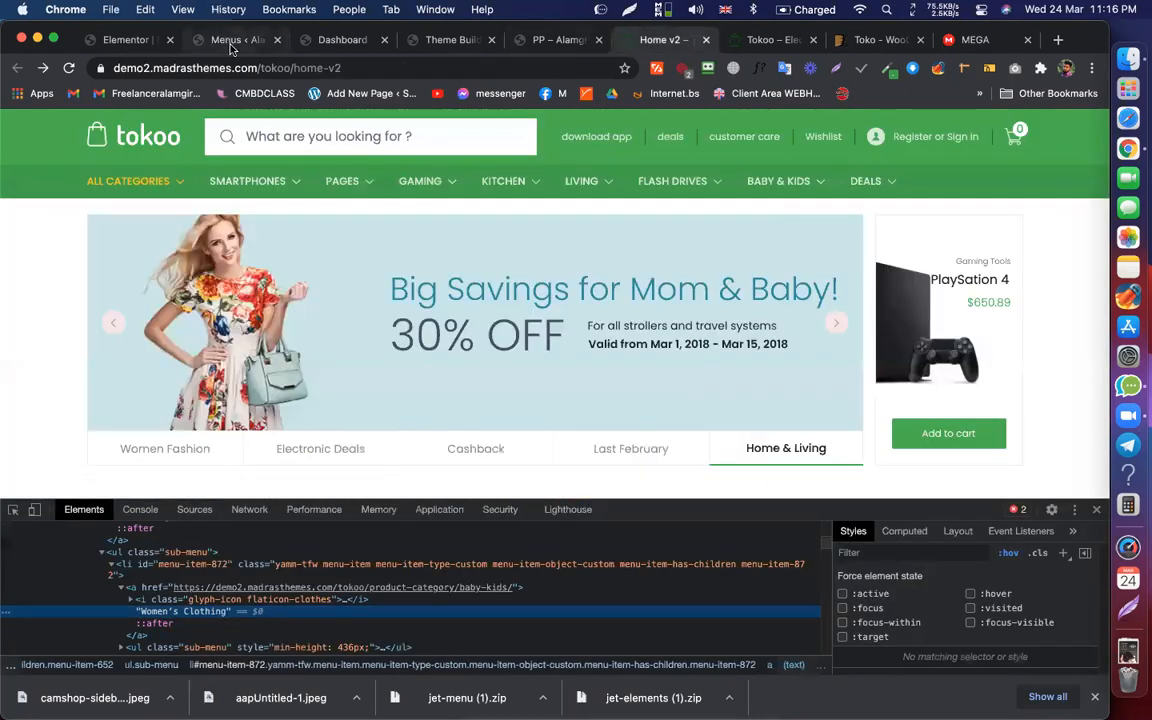
pyautogui.click(229, 44)
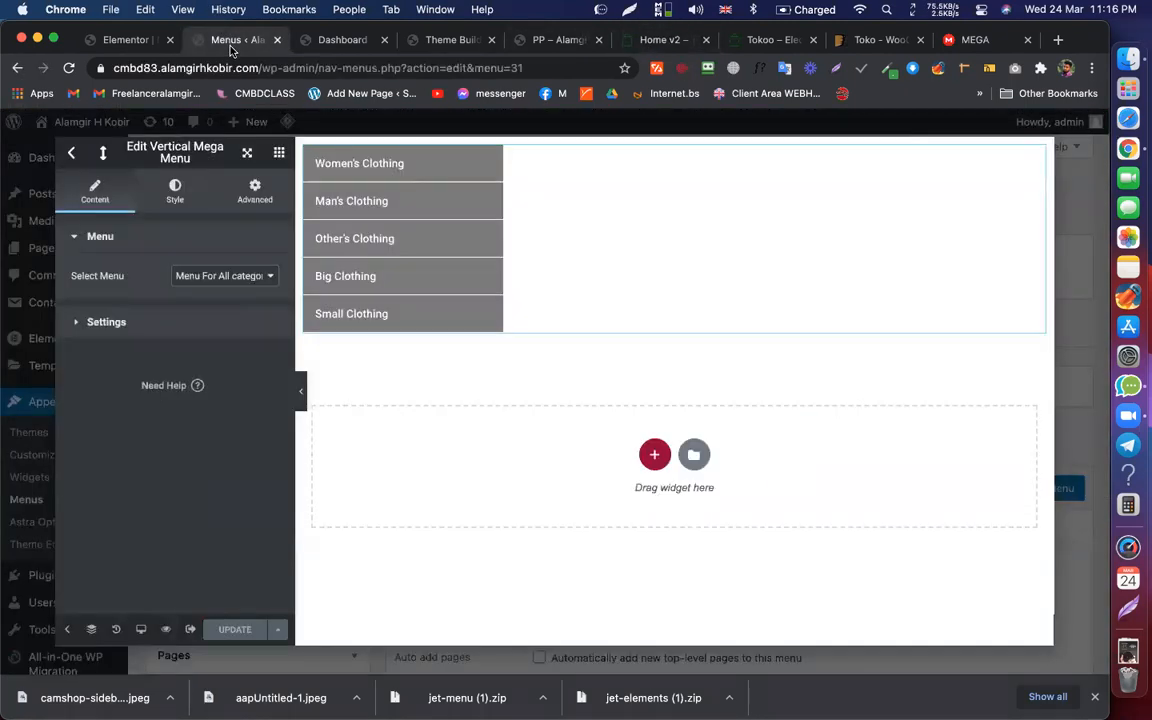
pyautogui.click(175, 190)
pyautogui.scroll(-2, 160, 354)
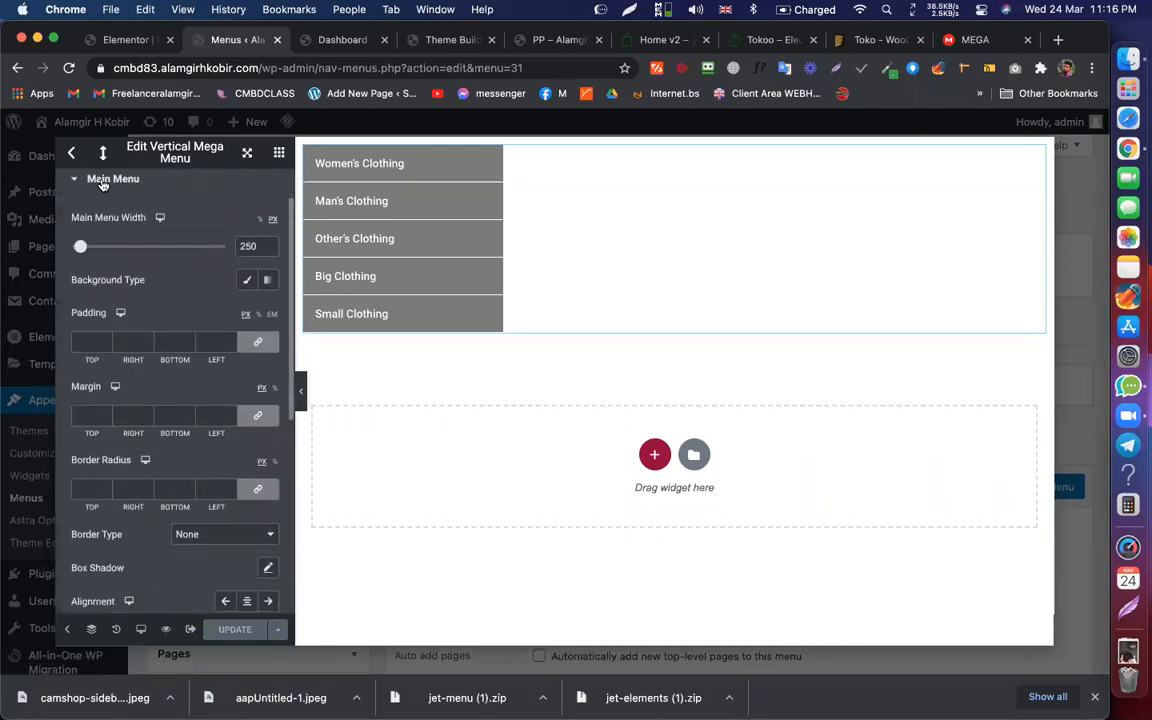
# Step: Set the main menu items' background colour to black #000000
pyautogui.scroll(-10, 160, 300)
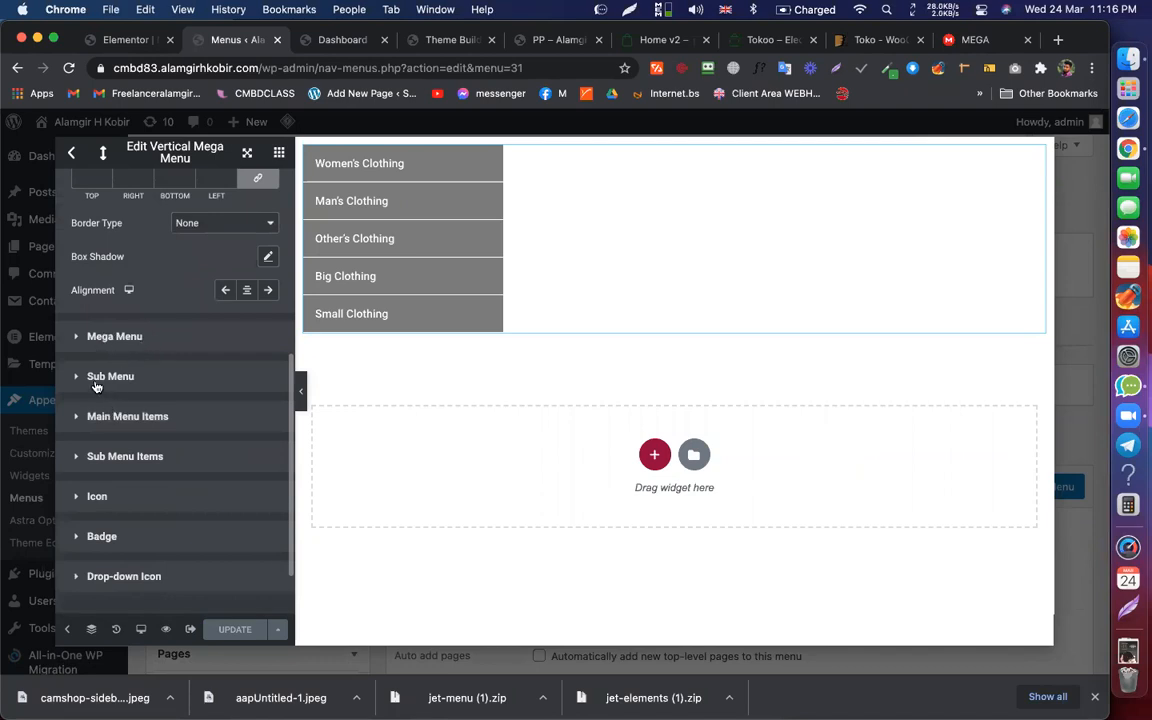
pyautogui.click(162, 410)
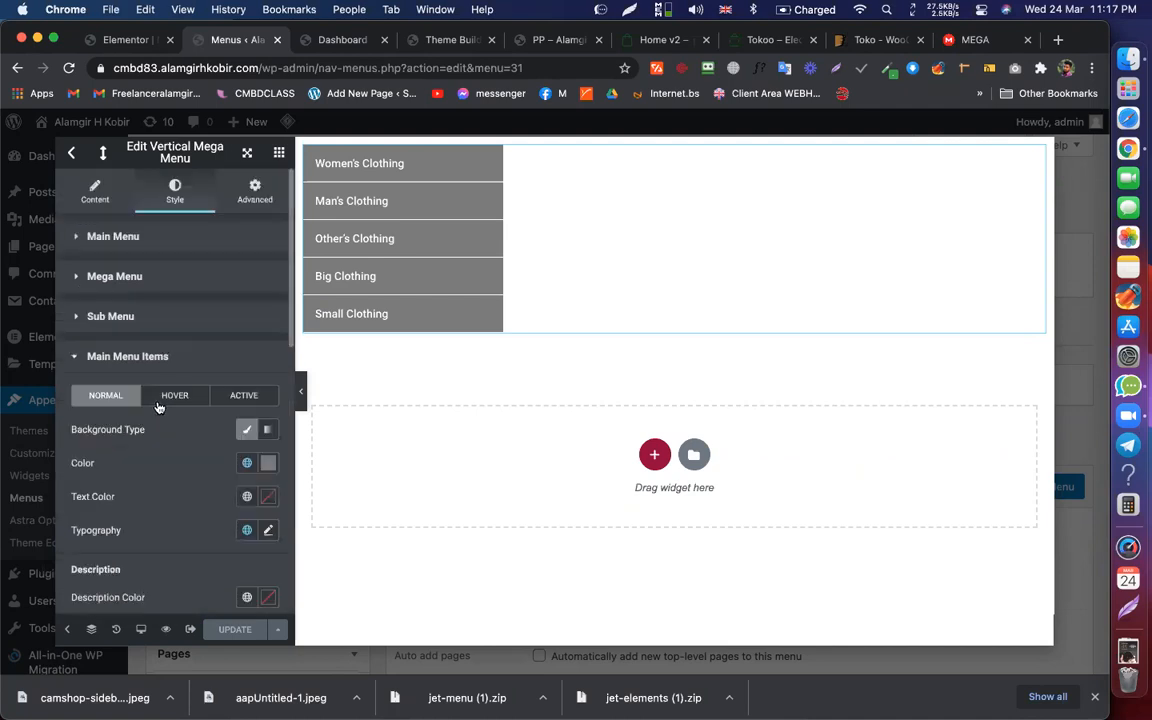
pyautogui.click(268, 463)
pyautogui.click(103, 257)
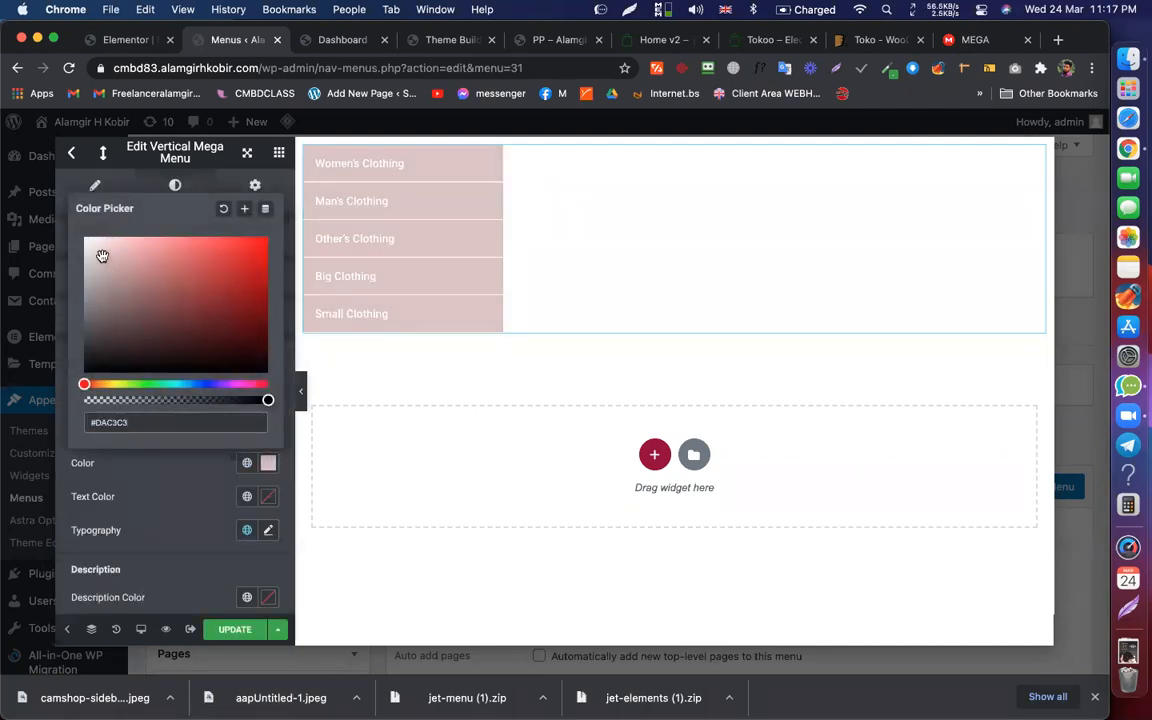
pyautogui.moveTo(102, 257); pyautogui.dragTo(89, 372)
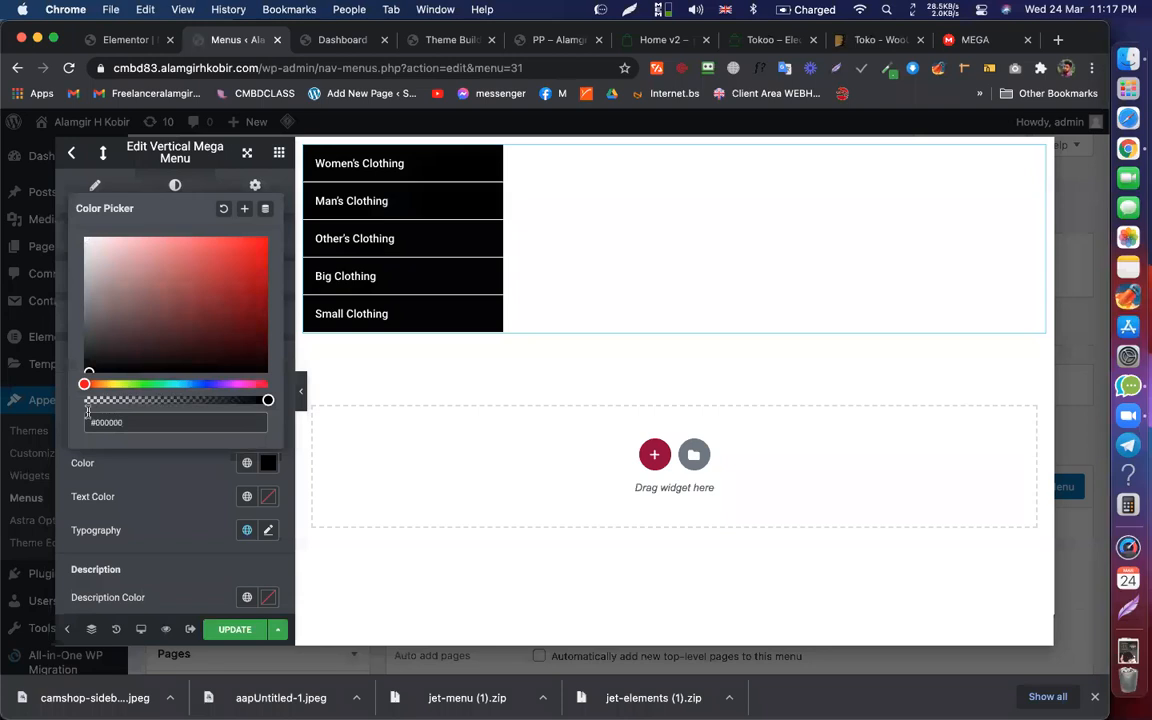
pyautogui.moveTo(65, 369); pyautogui.dragTo(71, 401)
pyautogui.click(130, 447)
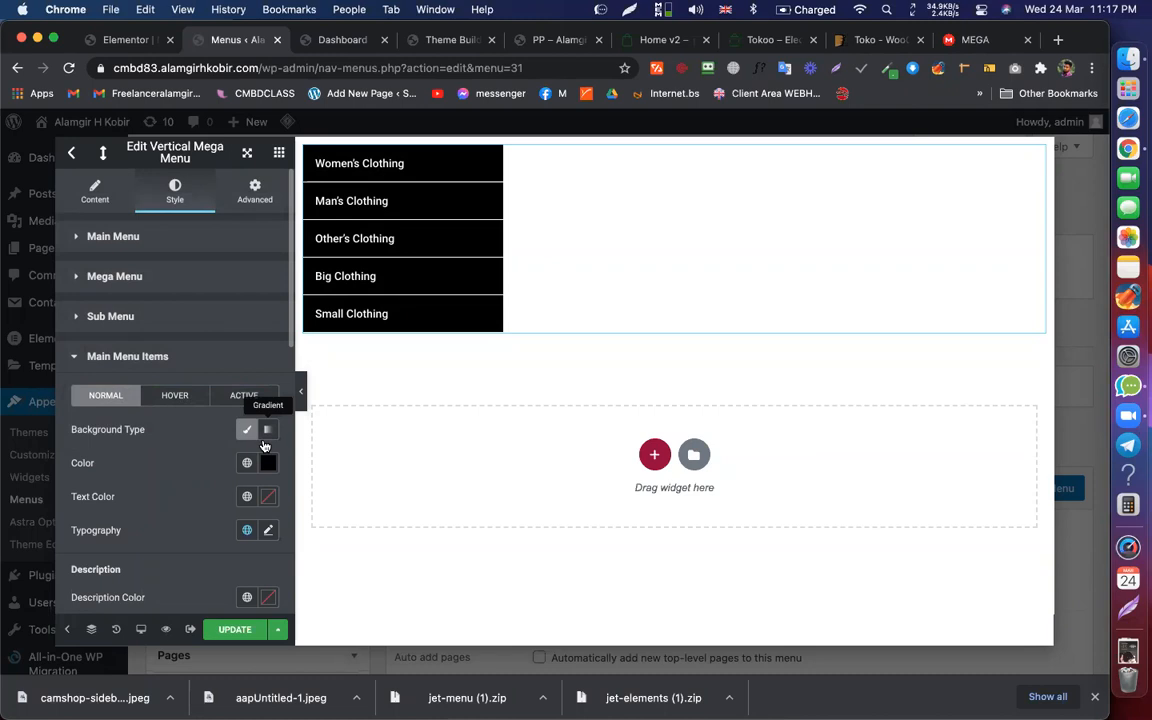
# Step: Set the main menu items' text colour to white #FFFFFF
pyautogui.click(269, 501)
pyautogui.moveTo(124, 325); pyautogui.dragTo(5, 188)
pyautogui.moveTo(121, 450); pyautogui.dragTo(216, 549)
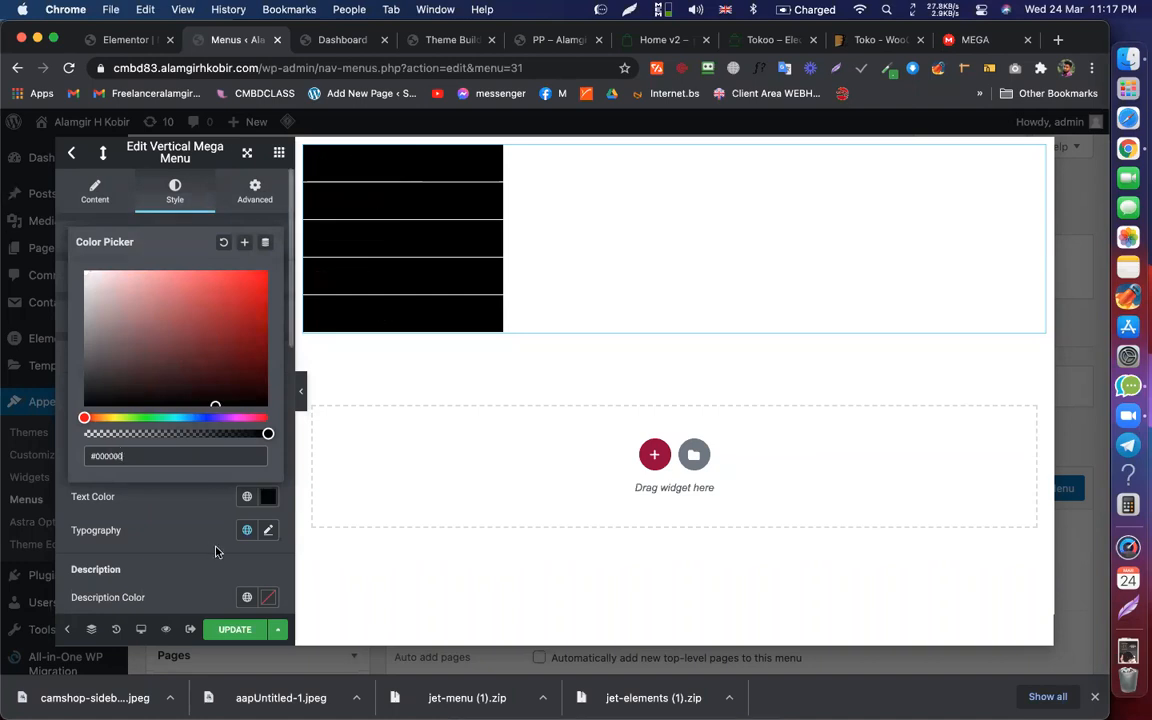
pyautogui.click(216, 549)
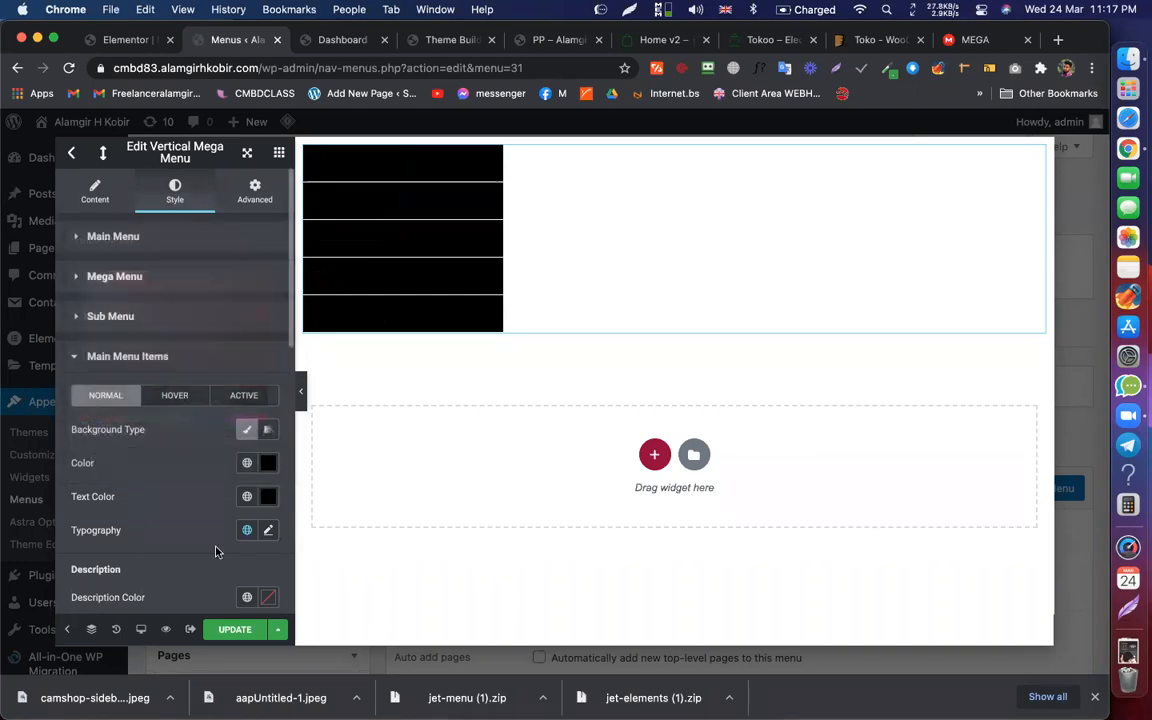
pyautogui.click(269, 495)
pyautogui.moveTo(160, 342); pyautogui.dragTo(62, 246)
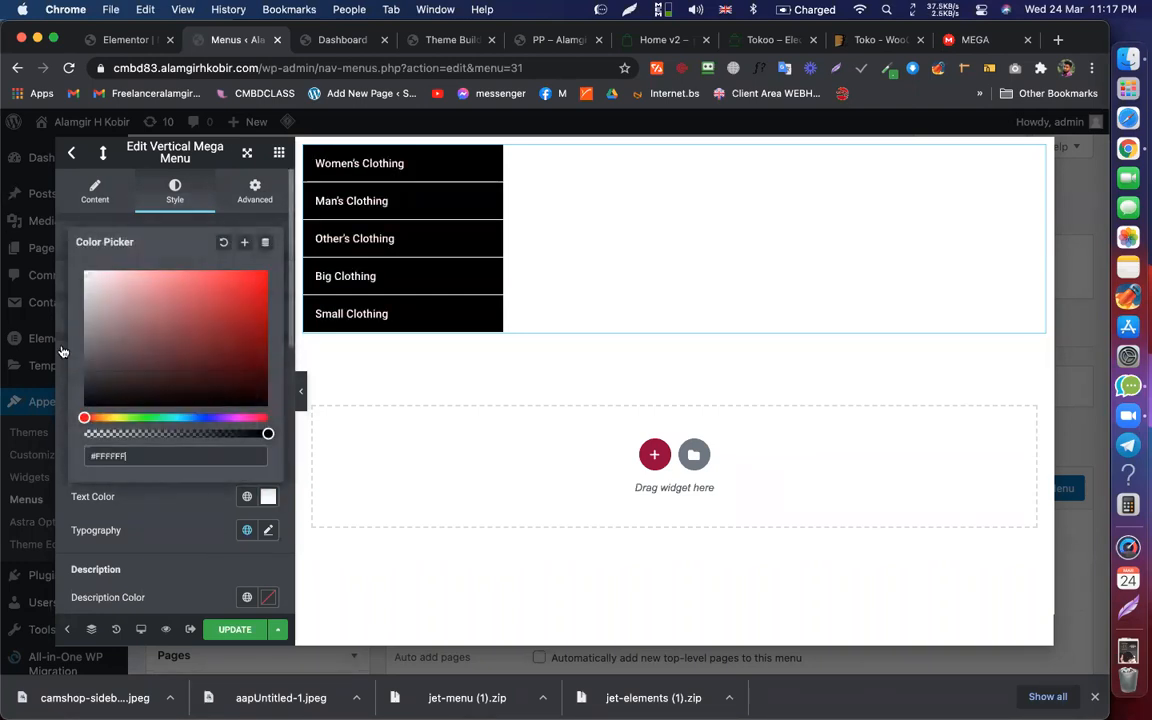
pyautogui.click(123, 538)
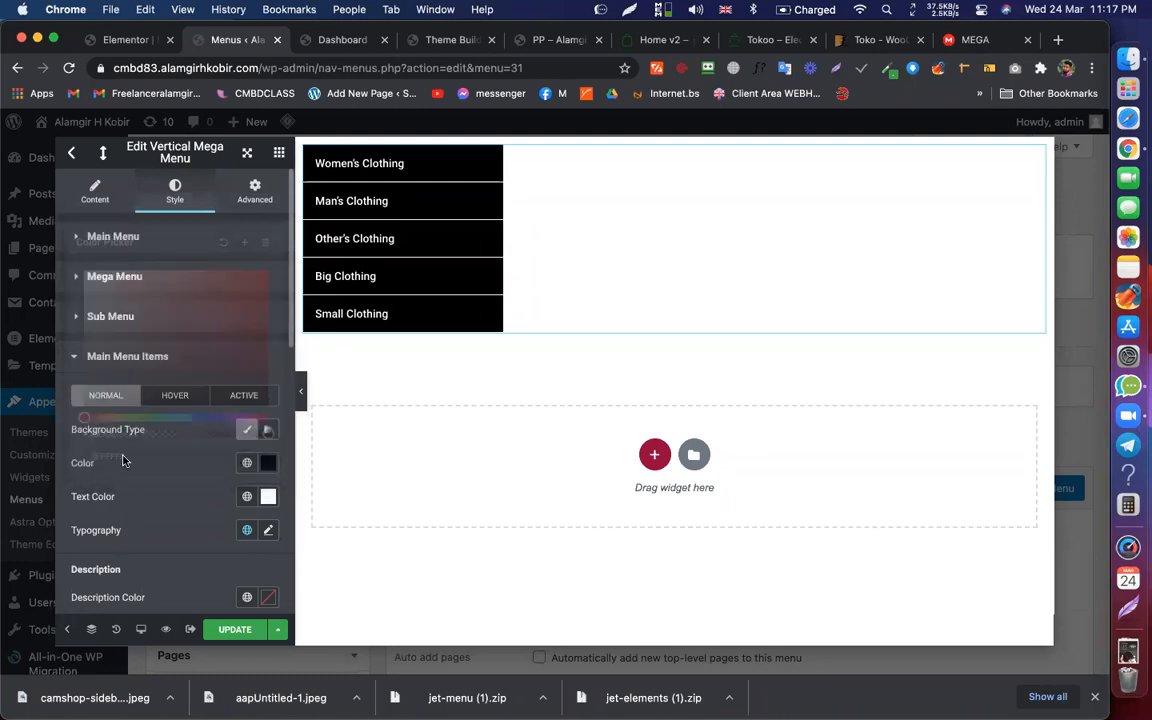
pyautogui.click(662, 42)
# Step: Switch the menu items to a white background with black text
pyautogui.moveTo(148, 182)
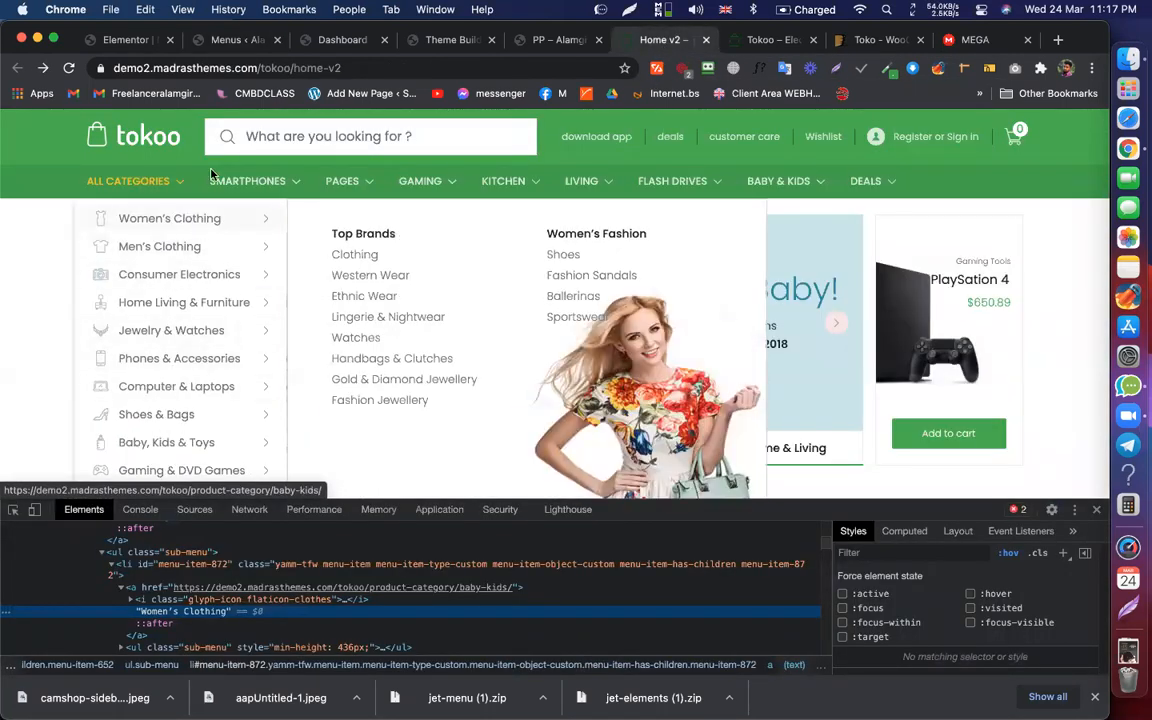
pyautogui.click(234, 41)
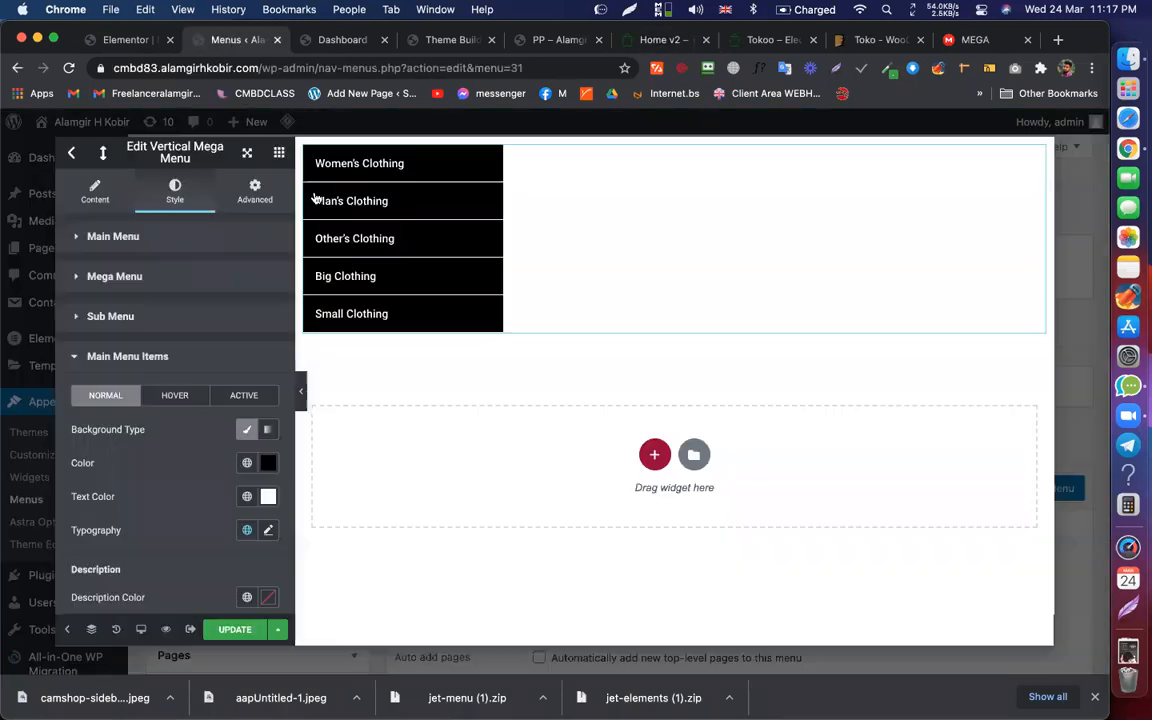
pyautogui.click(268, 461)
pyautogui.moveTo(118, 312); pyautogui.dragTo(60, 195)
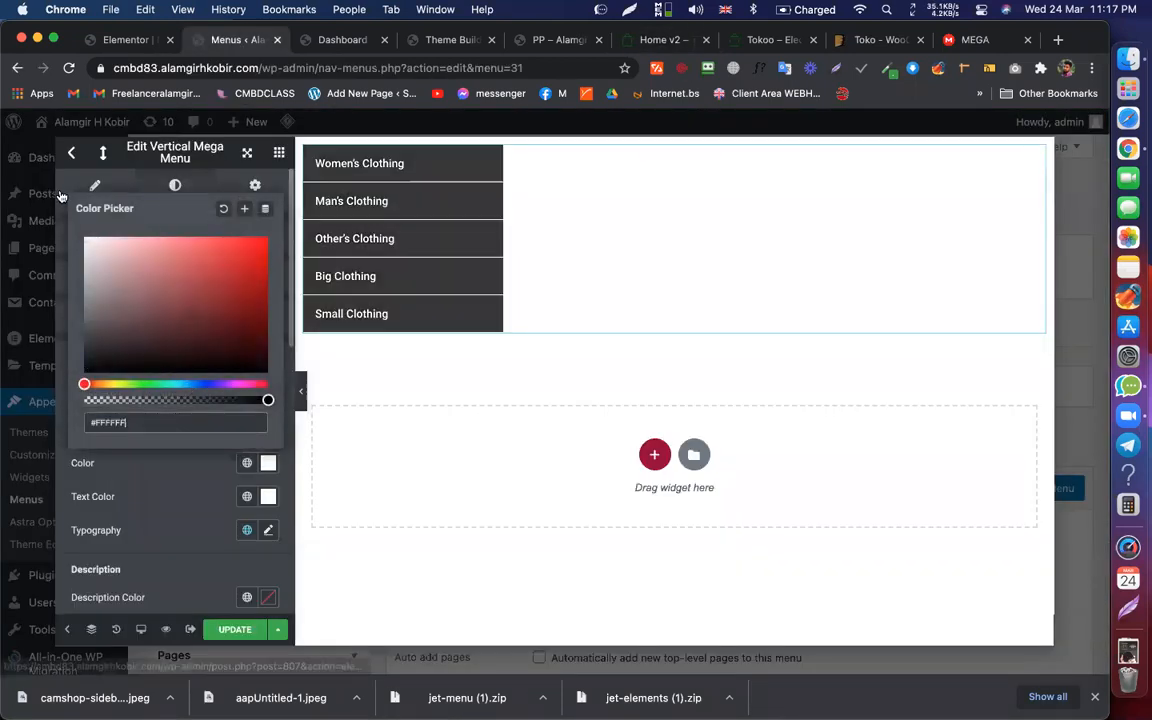
pyautogui.click(268, 496)
pyautogui.moveTo(139, 339); pyautogui.dragTo(58, 462)
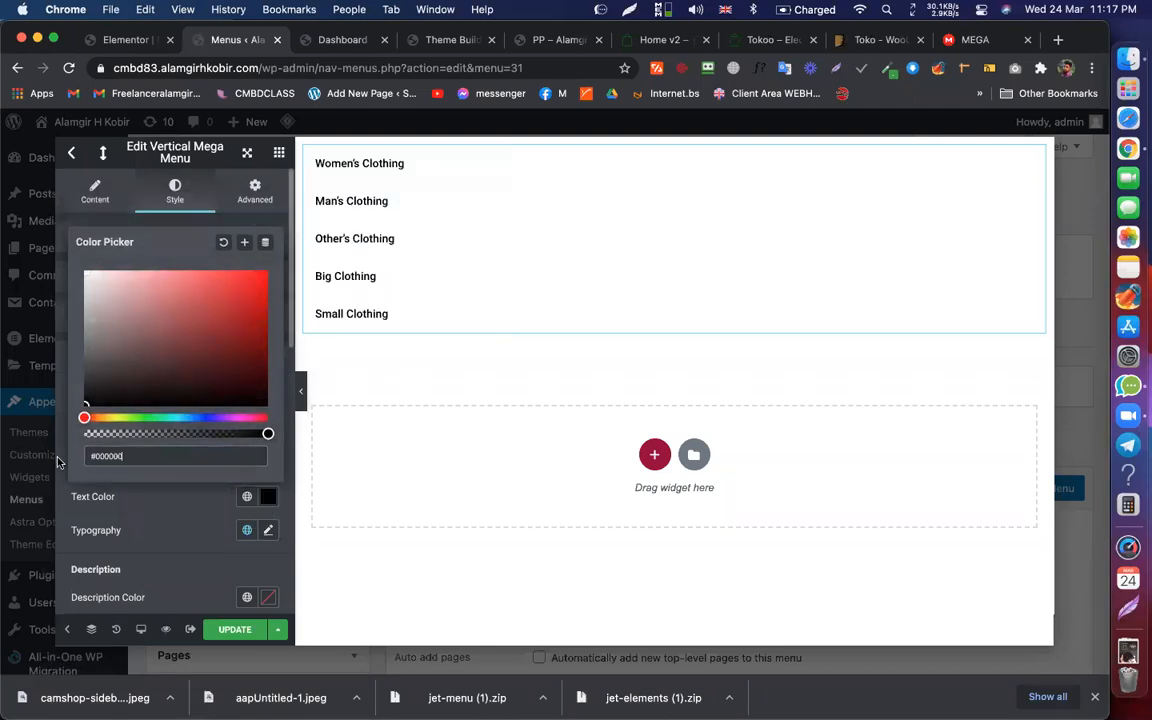
pyautogui.click(155, 470)
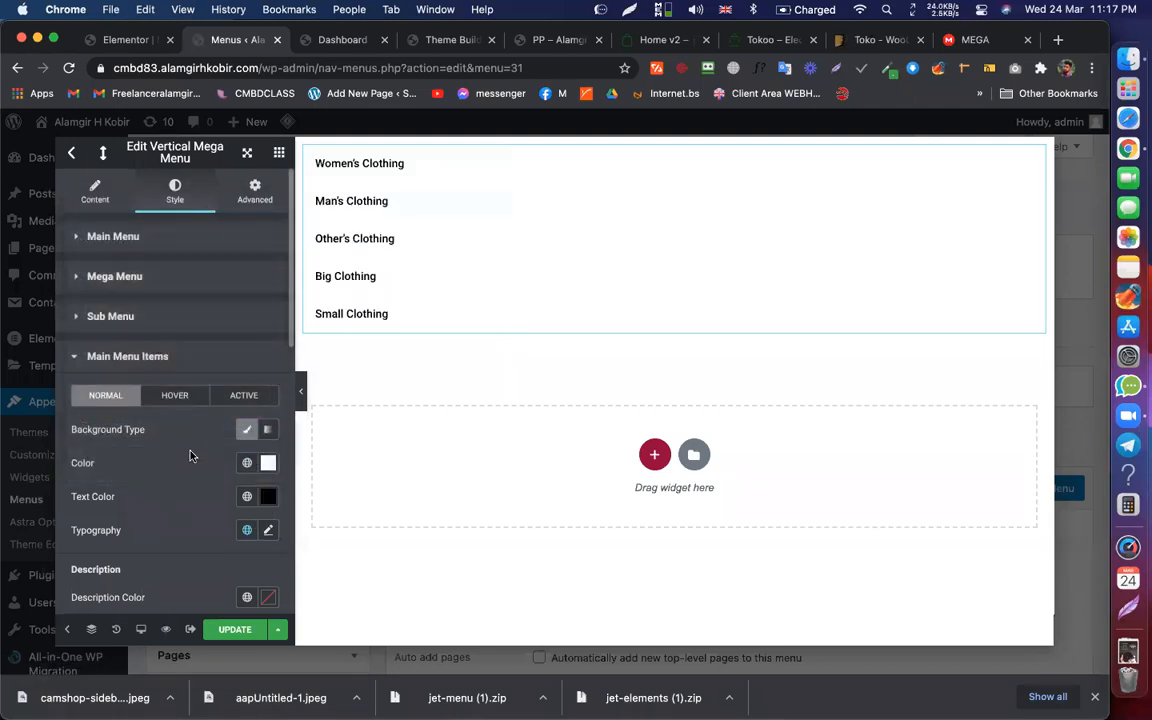
# Step: After comparing with the Tokoo demo, set the menu item text colour to dark grey #313131
pyautogui.click(560, 39)
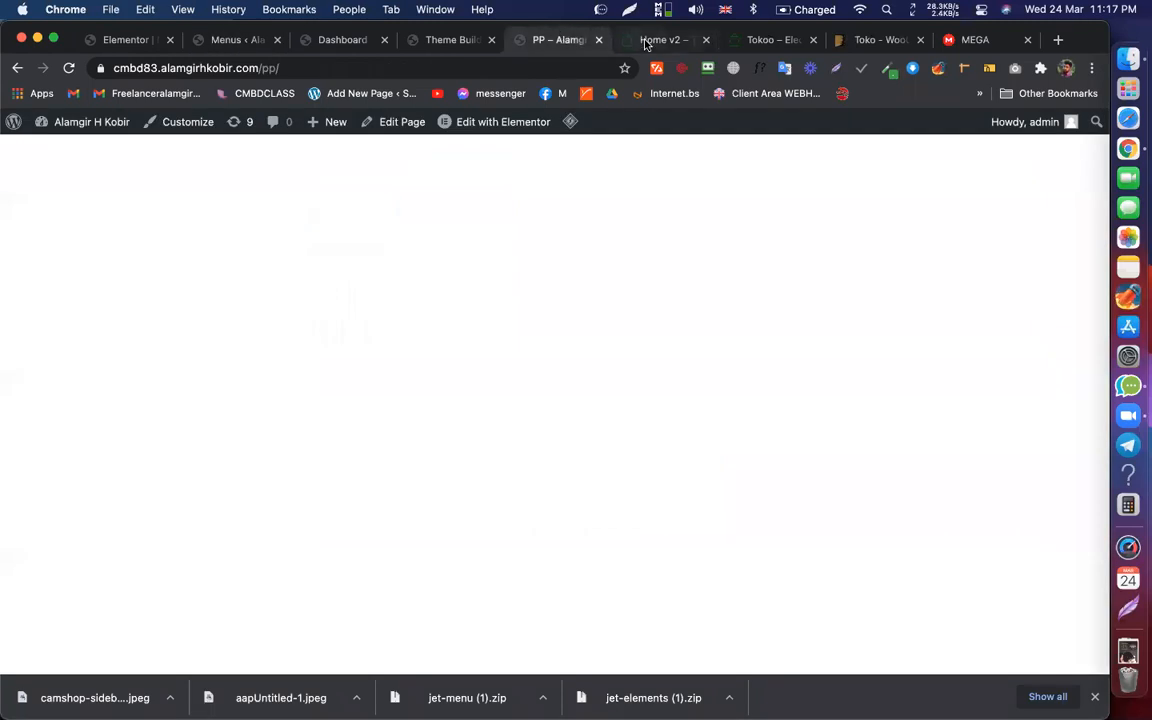
pyautogui.click(645, 40)
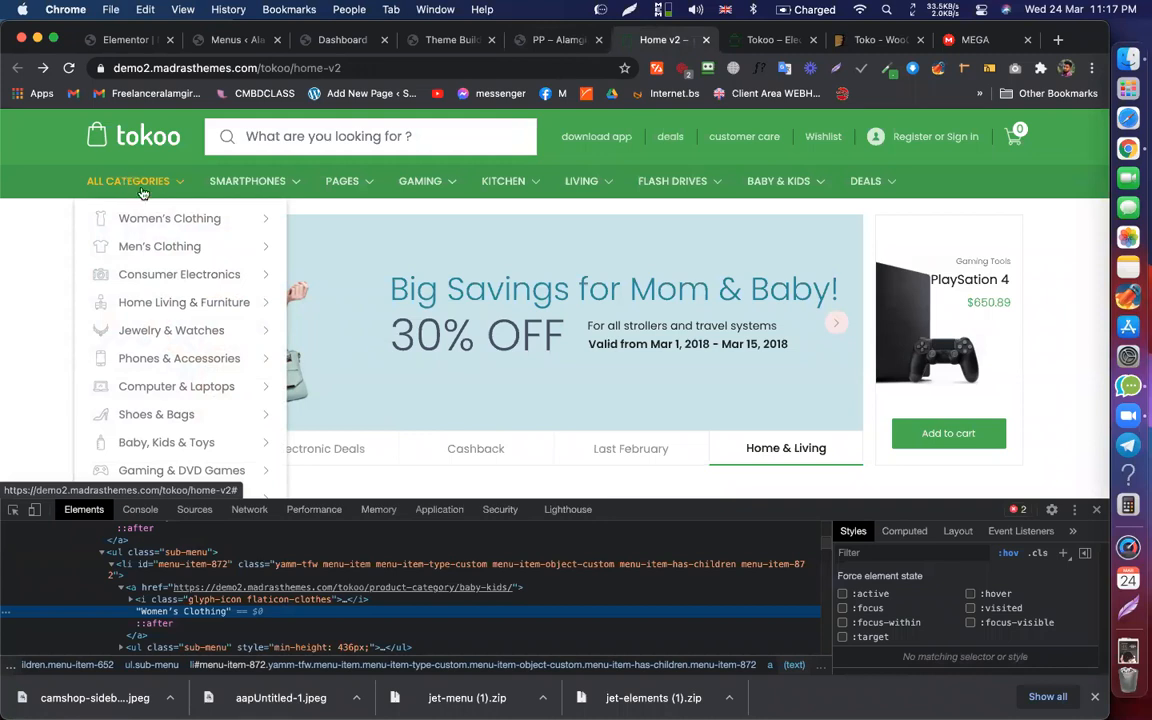
pyautogui.click(212, 40)
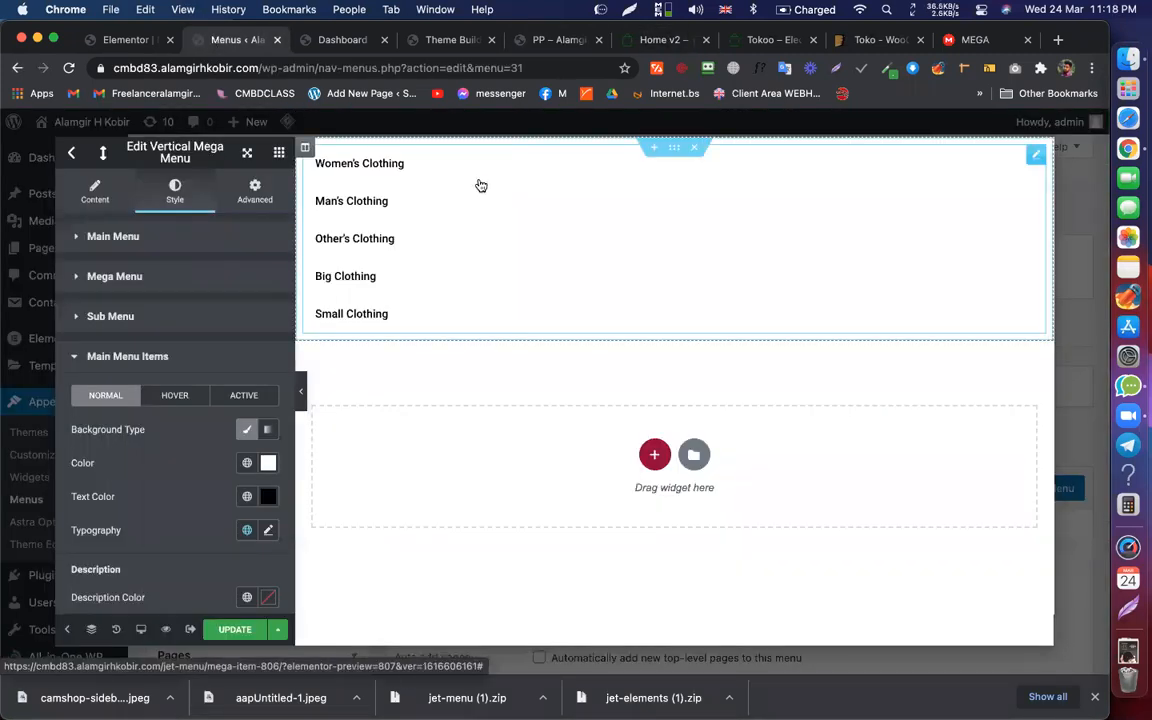
pyautogui.click(269, 496)
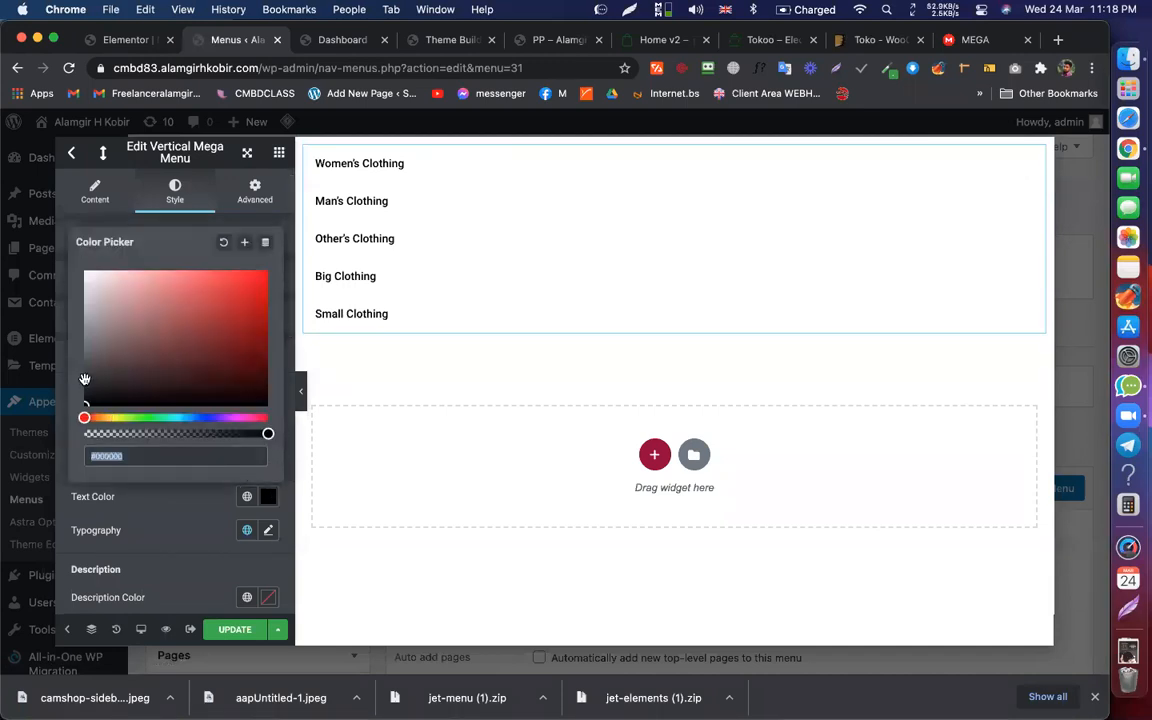
pyautogui.click(85, 380)
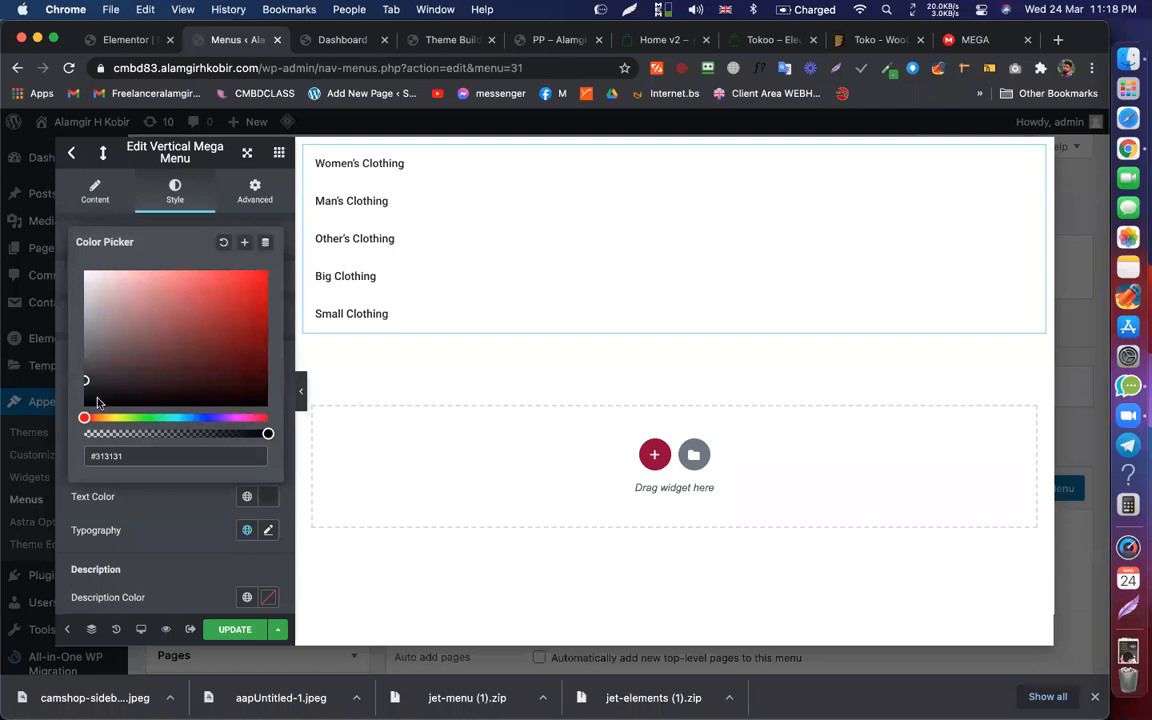
pyautogui.click(180, 535)
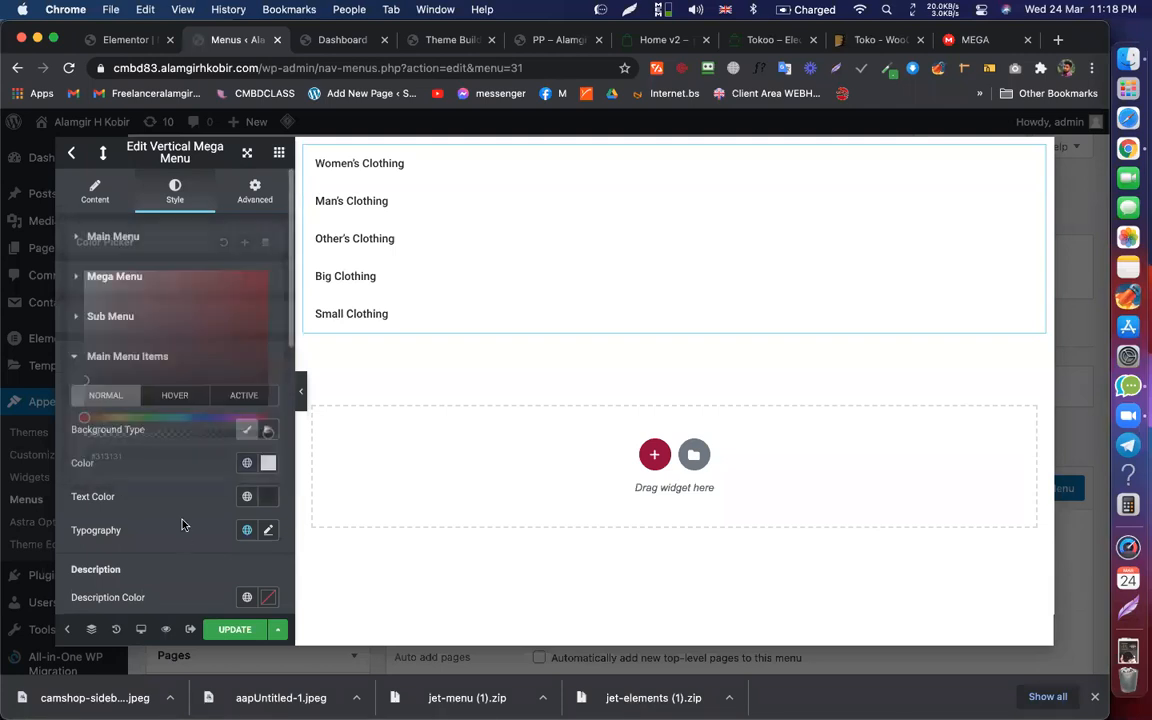
# Step: Update the mega menu content, close the editor and save the item's mega menu settings
pyautogui.click(233, 630)
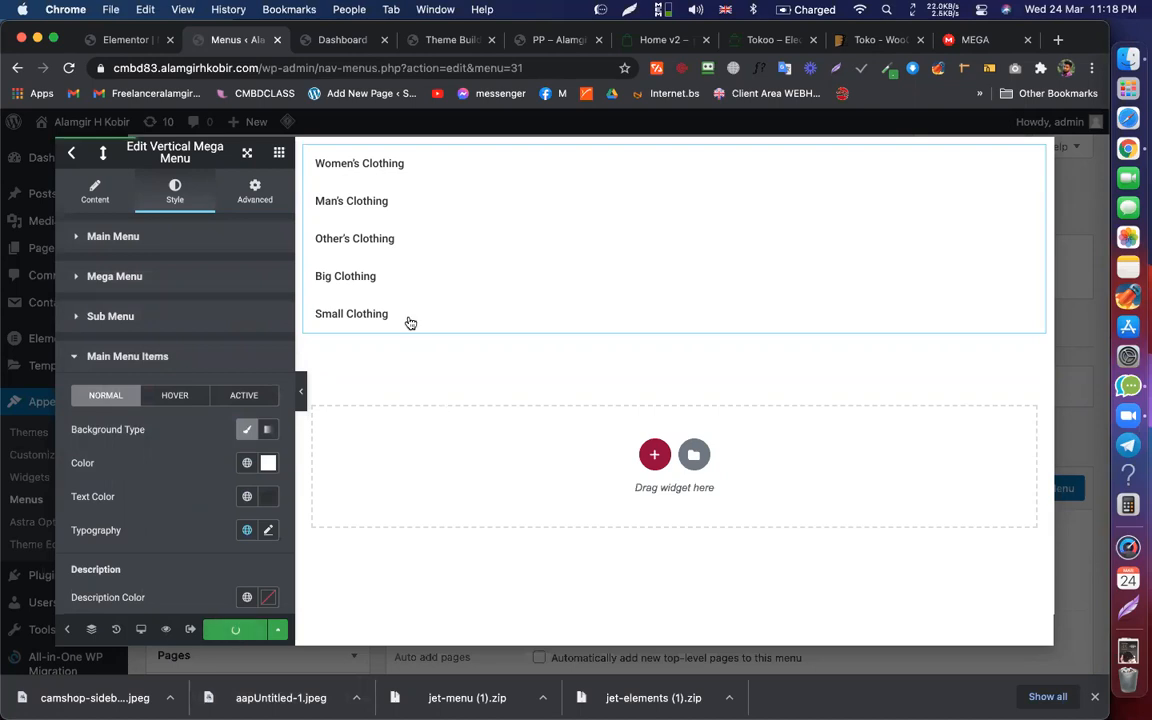
pyautogui.click(70, 142)
pyautogui.click(856, 535)
# Step: Reload the Elementor header editor and the PP page
pyautogui.click(132, 40)
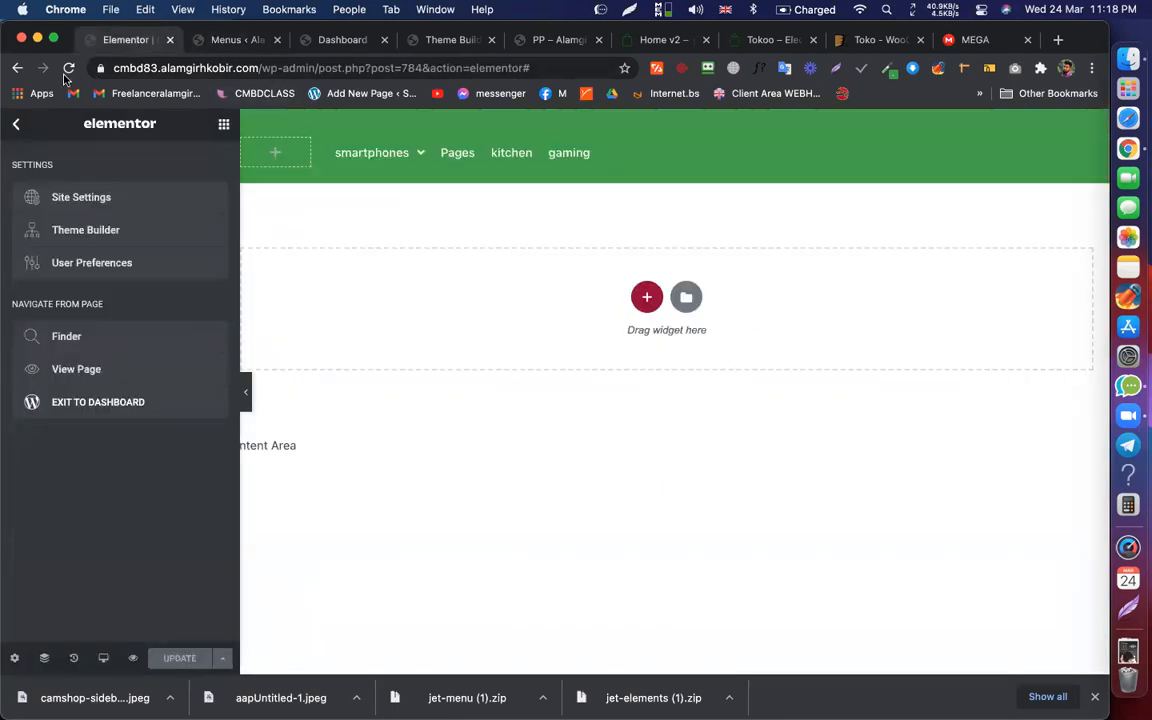
pyautogui.click(71, 68)
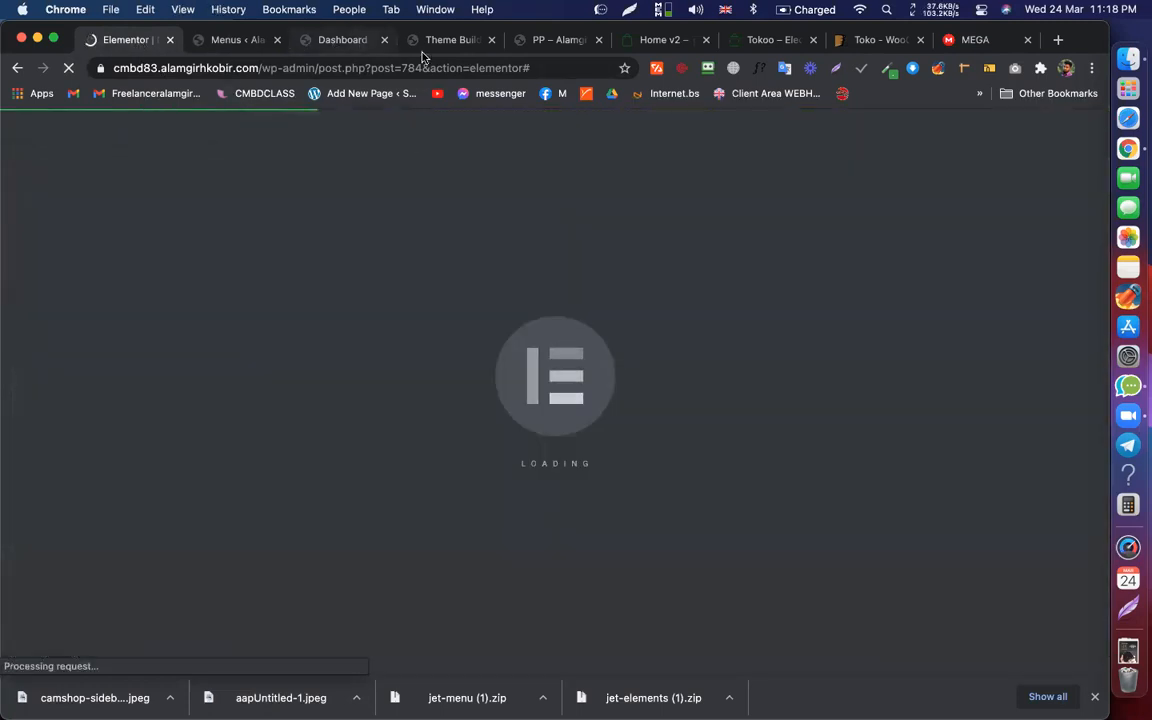
pyautogui.click(540, 40)
pyautogui.click(497, 63)
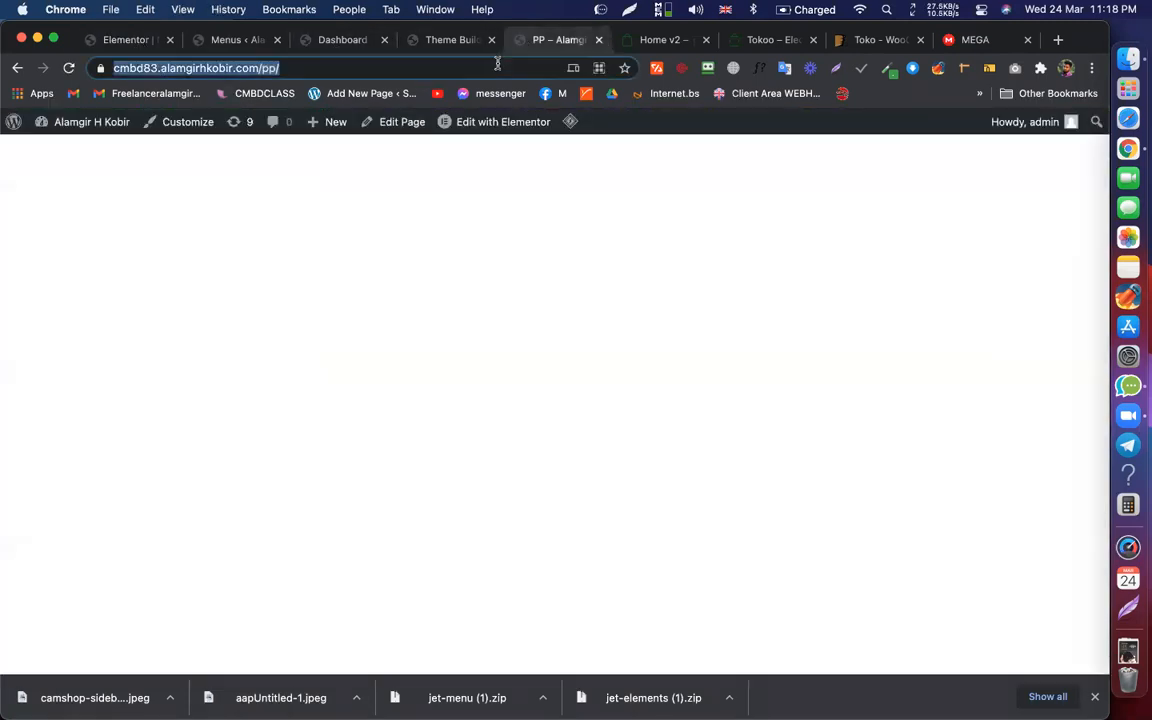
pyautogui.press('Return')
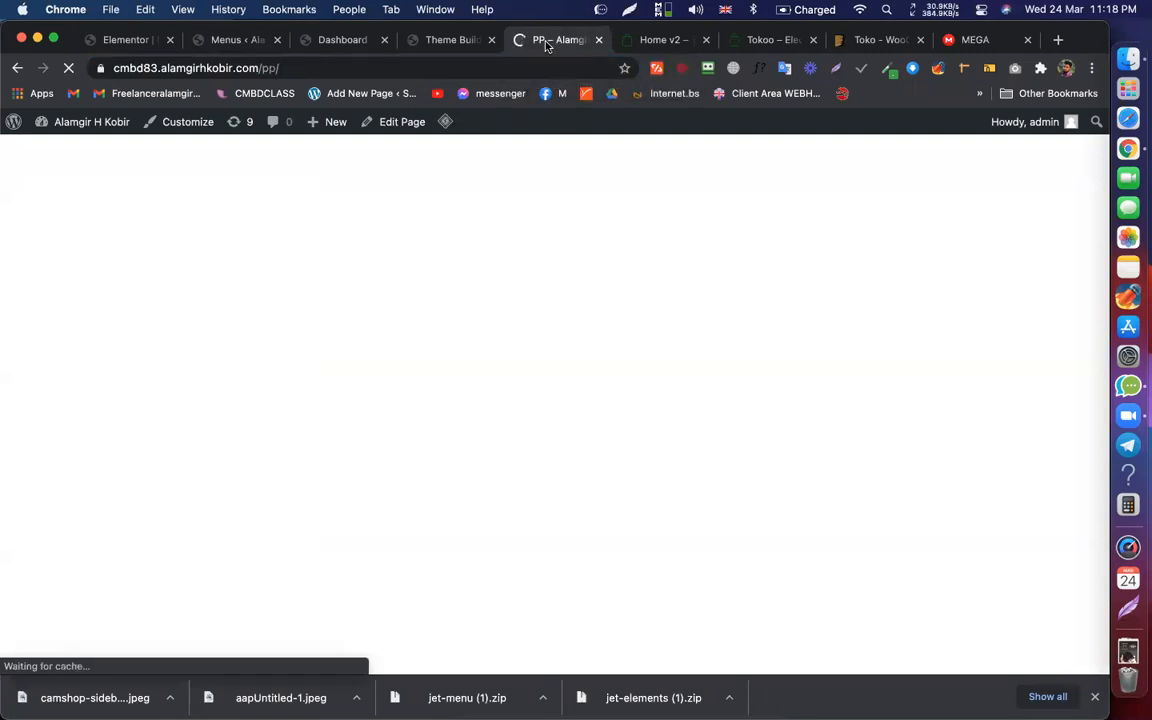
# Step: Set the PP page template to Elementor Full Width and update the page
pyautogui.click(392, 122)
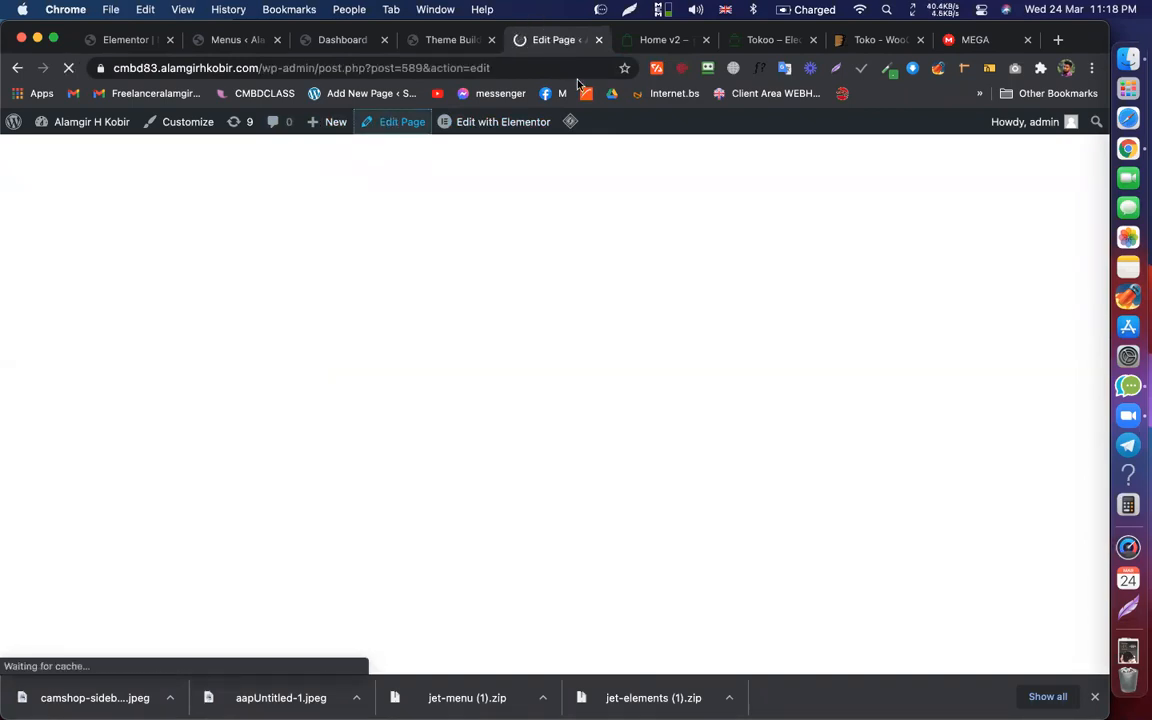
pyautogui.scroll(-10, 961, 414)
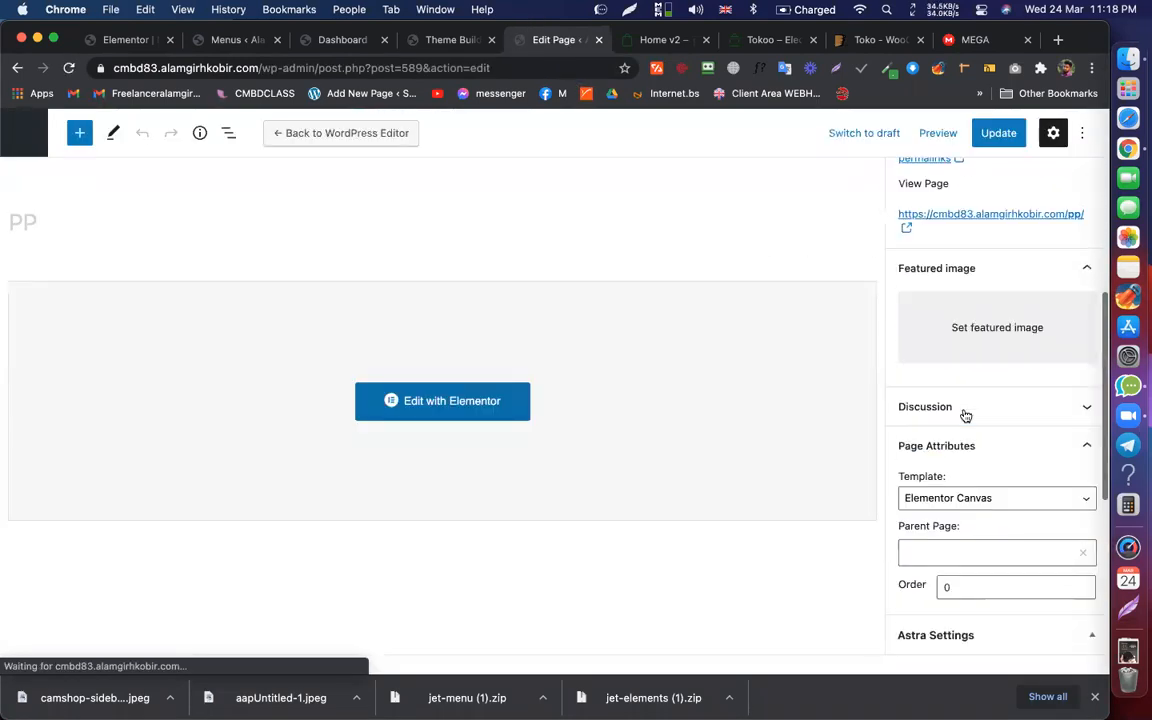
pyautogui.click(975, 270)
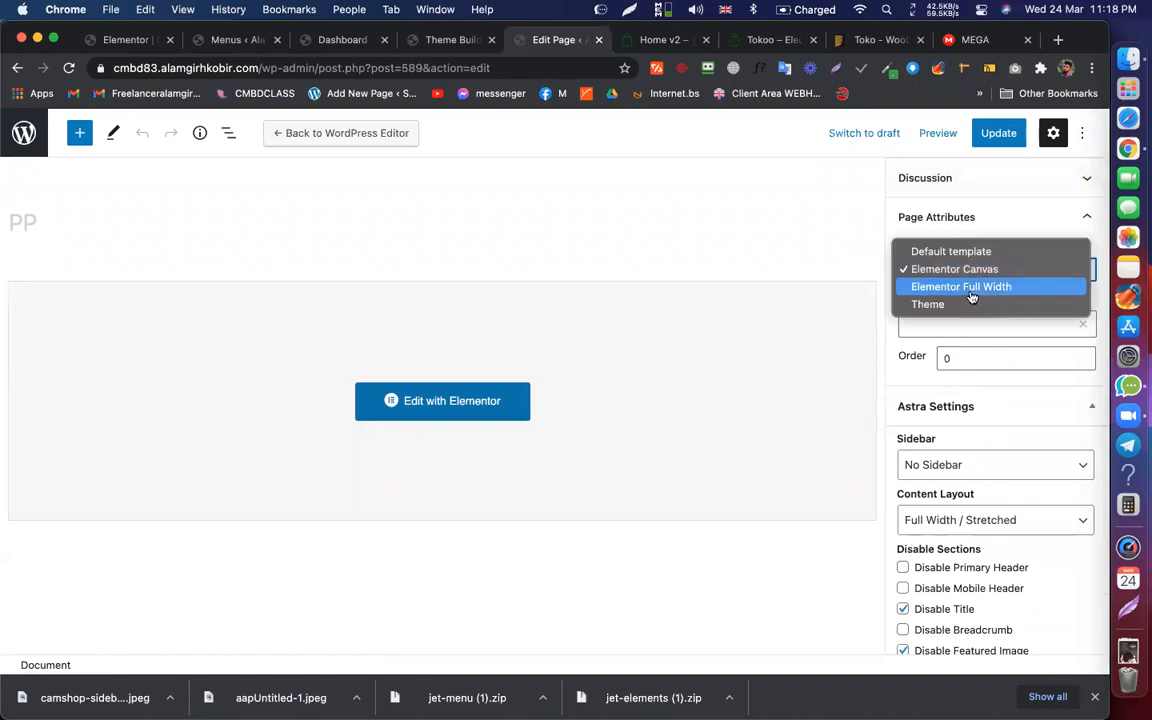
pyautogui.click(970, 287)
pyautogui.click(995, 132)
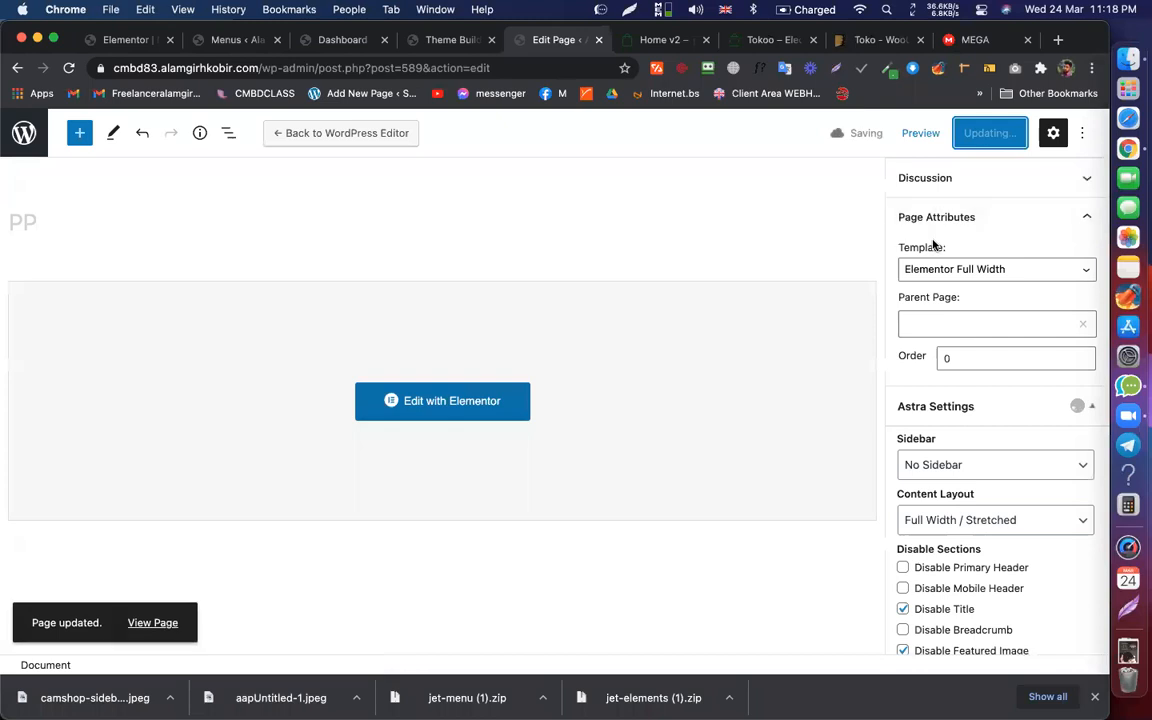
# Step: View the live PP page with its green header, then return to the header editor
pyautogui.click(170, 624)
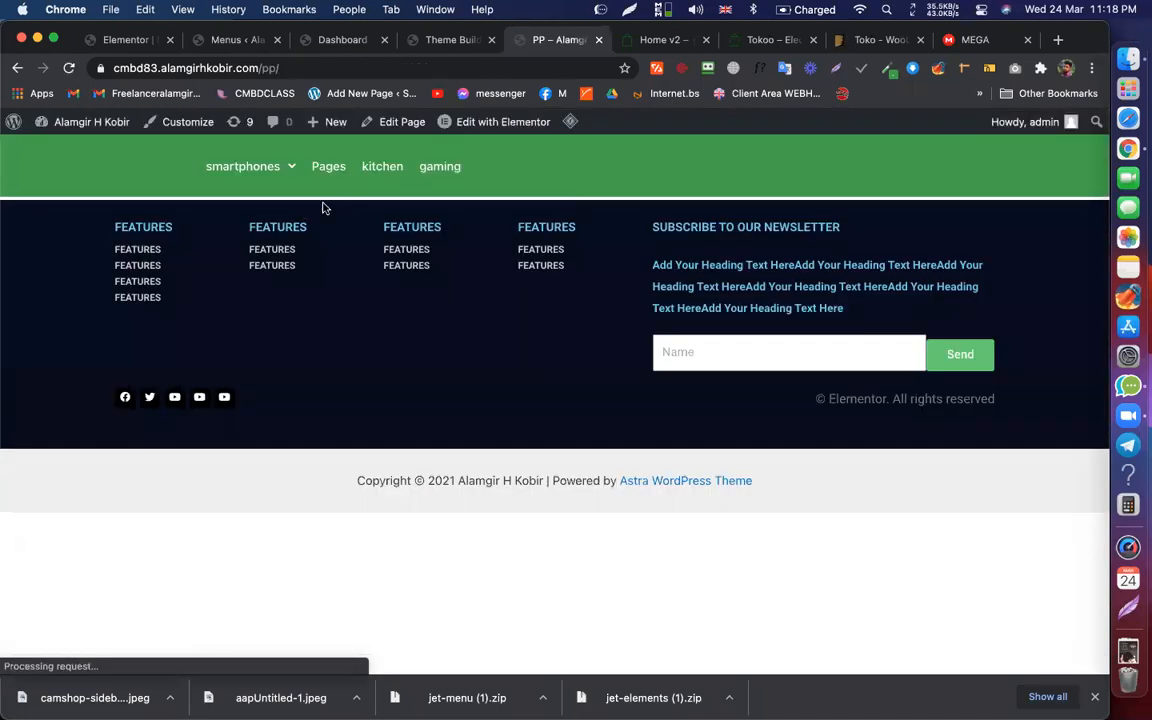
pyautogui.moveTo(250, 167)
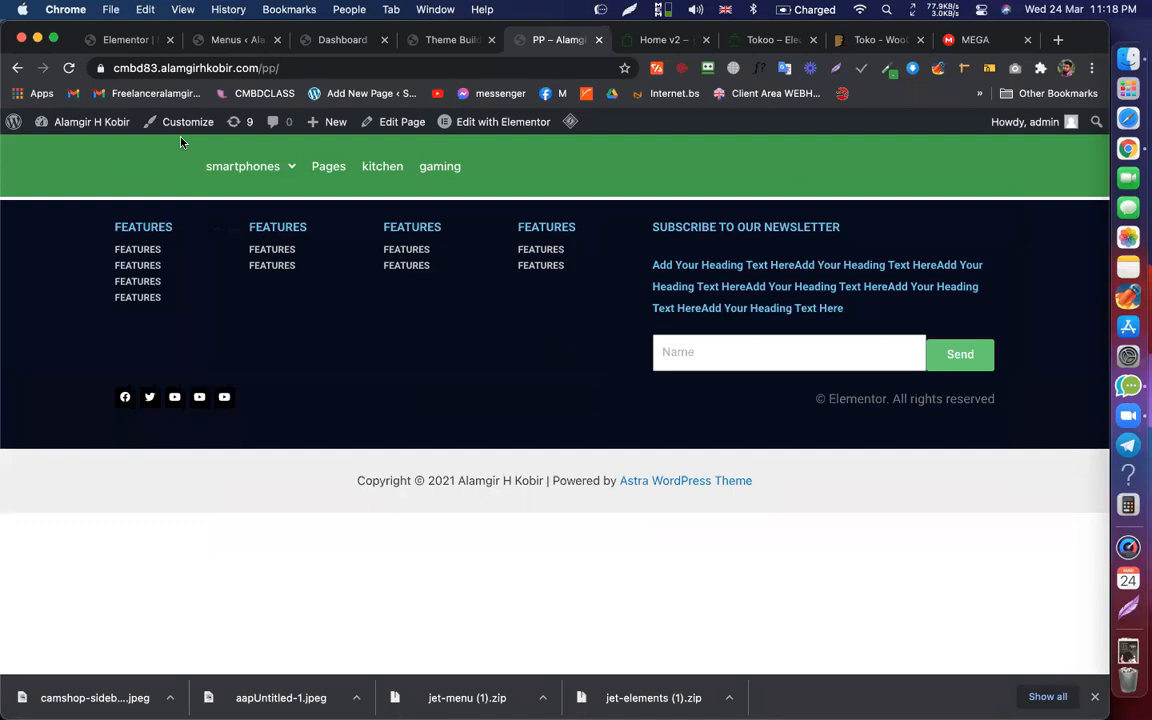
pyautogui.click(117, 42)
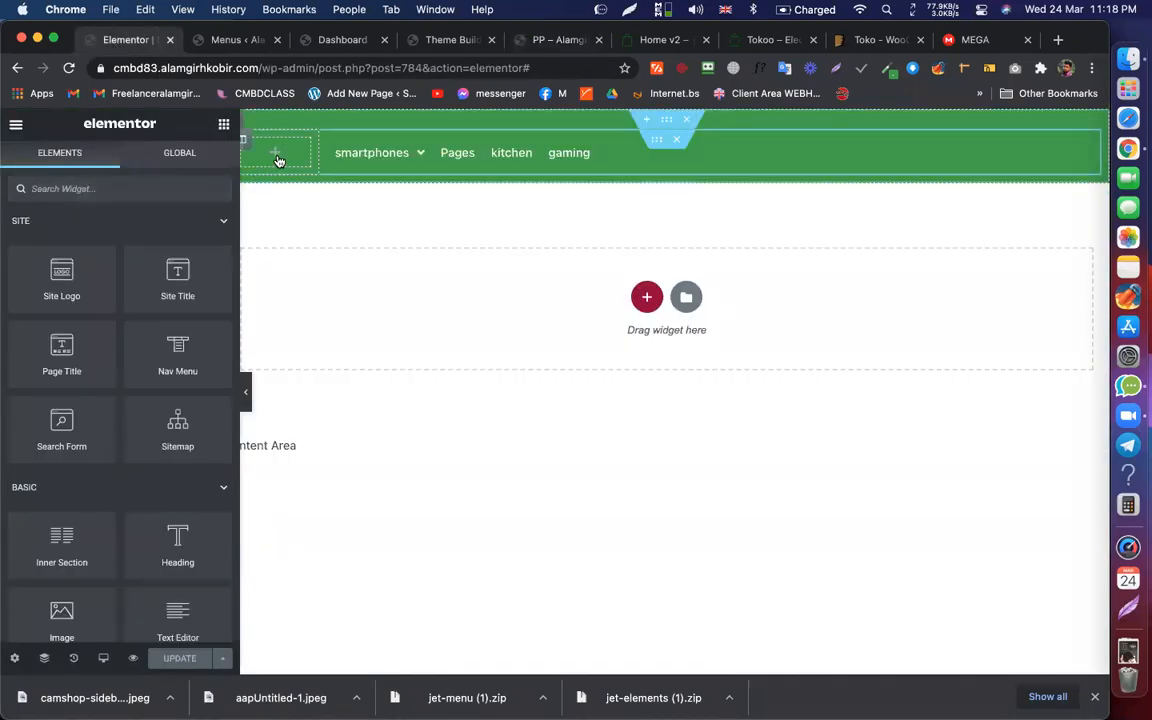
# Step: Add a Mega Menu widget to the green header showing the All categories Only menu
pyautogui.click(95, 189)
pyautogui.write('meg')
pyautogui.moveTo(156, 214); pyautogui.dragTo(280, 148)
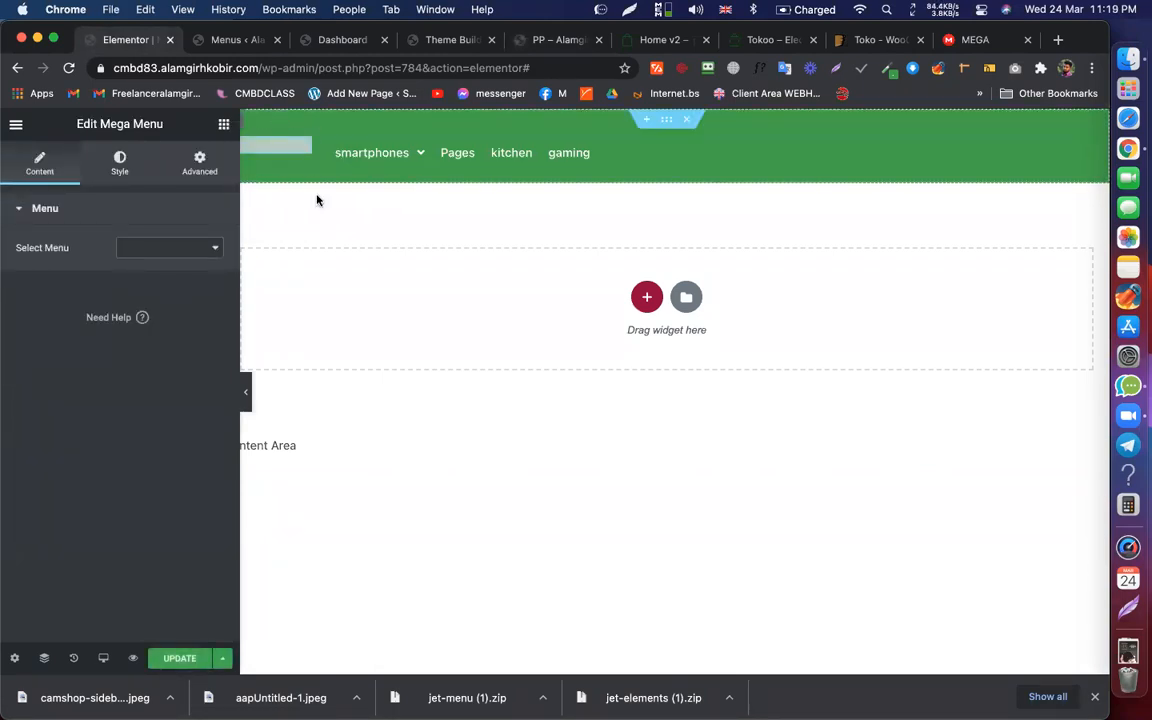
pyautogui.click(190, 247)
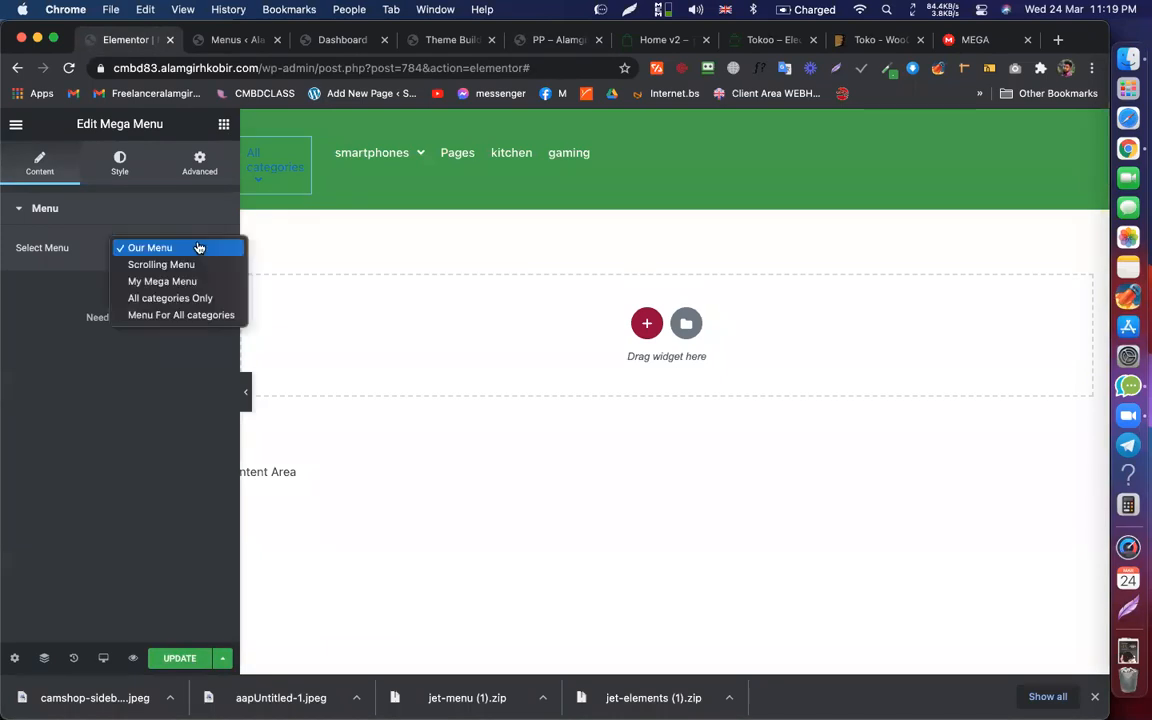
pyautogui.click(170, 298)
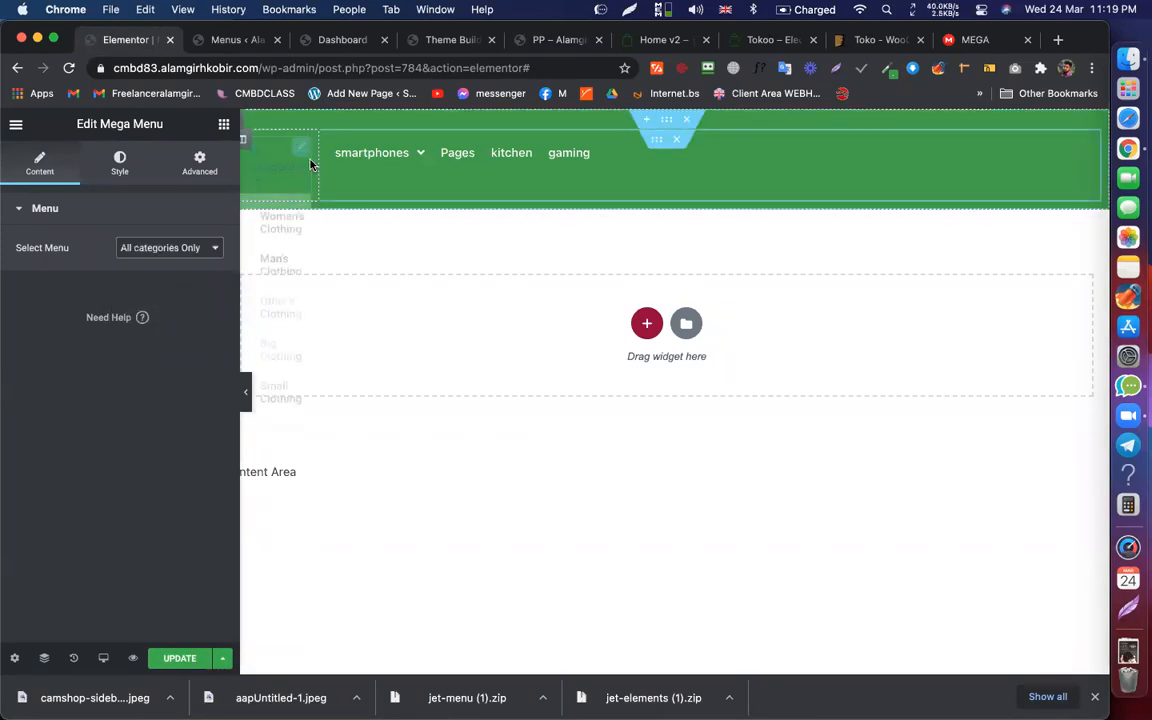
# Step: Resize the categories header column to 5%, then 10%, previewing the header
pyautogui.click(243, 140)
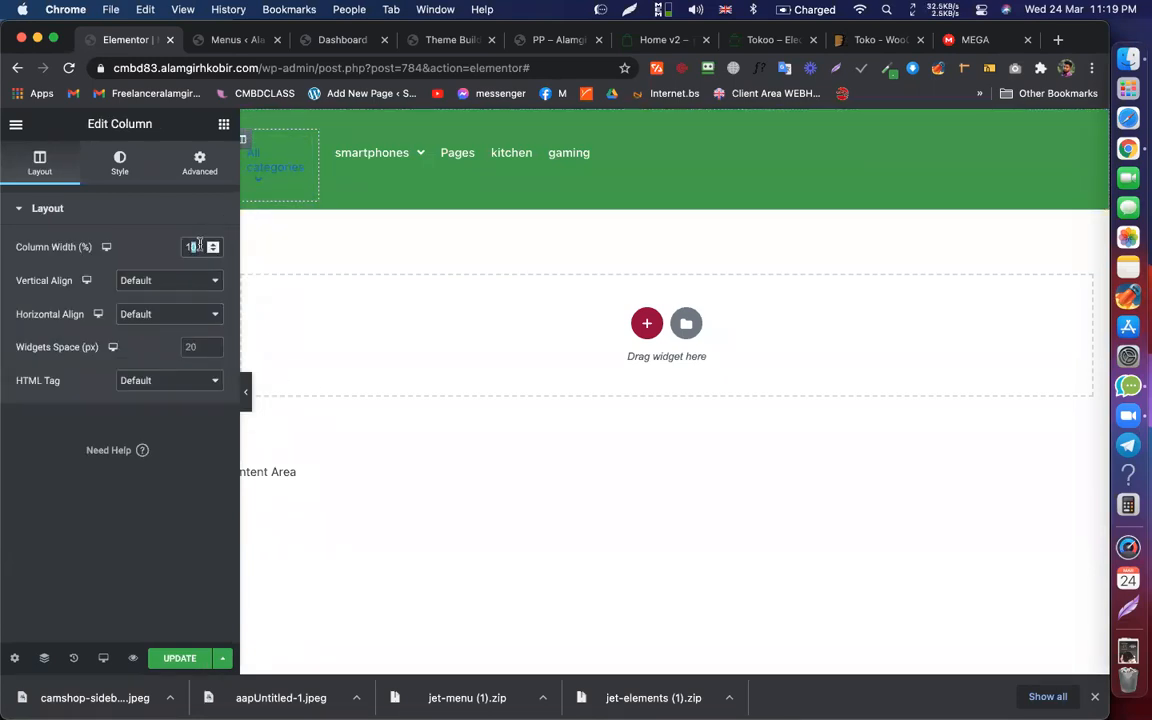
pyautogui.write('5')
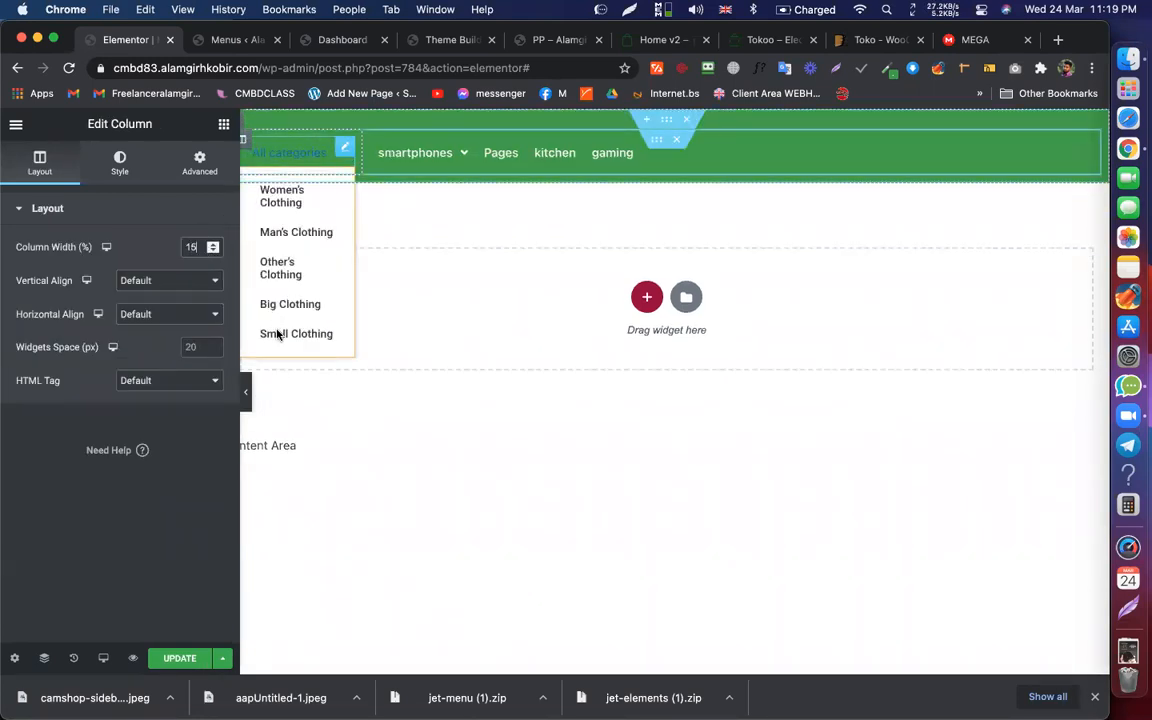
pyautogui.click(249, 388)
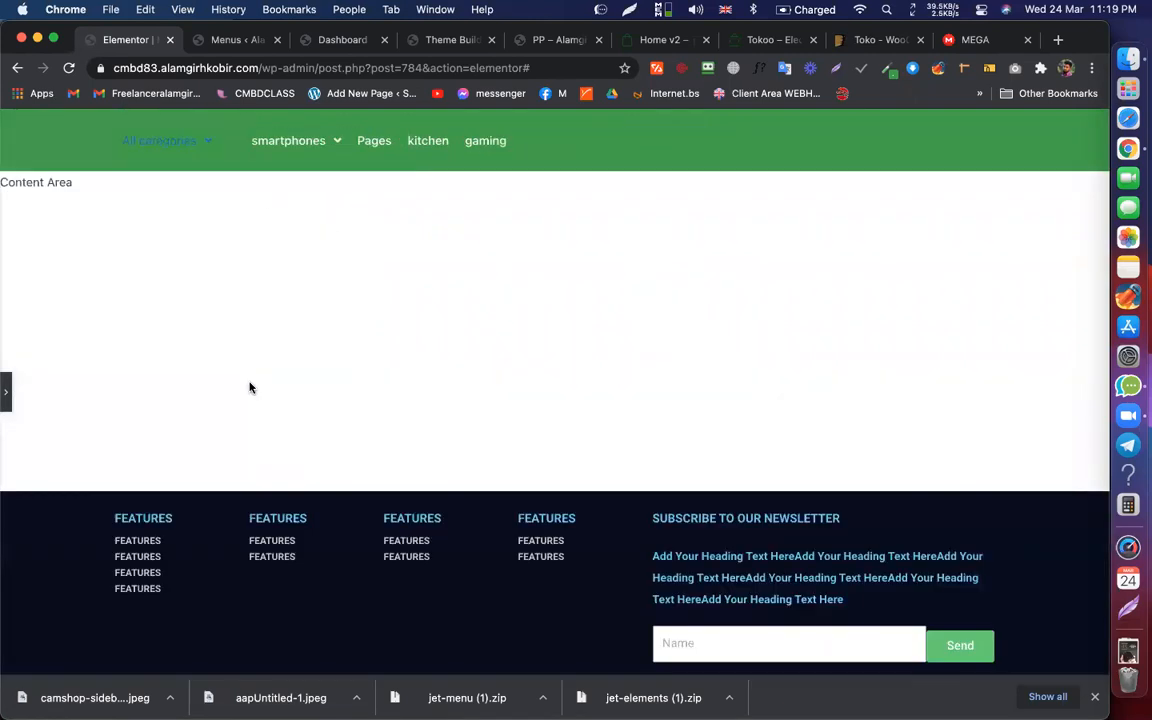
pyautogui.click(9, 389)
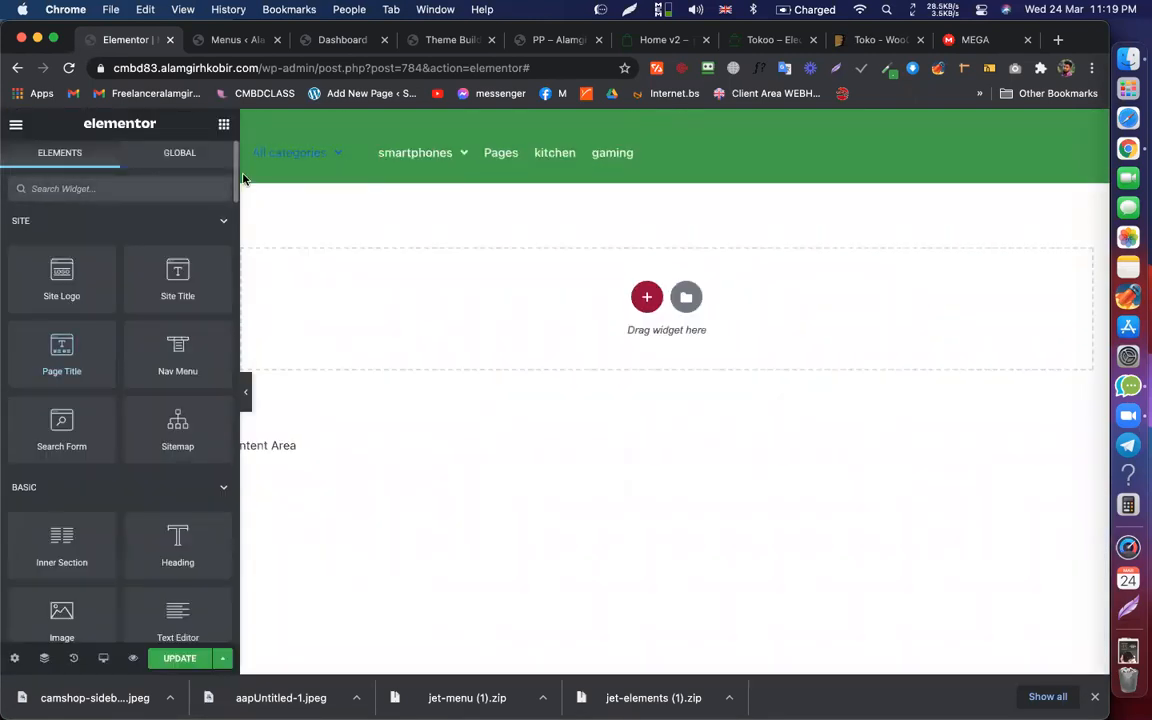
pyautogui.click(242, 139)
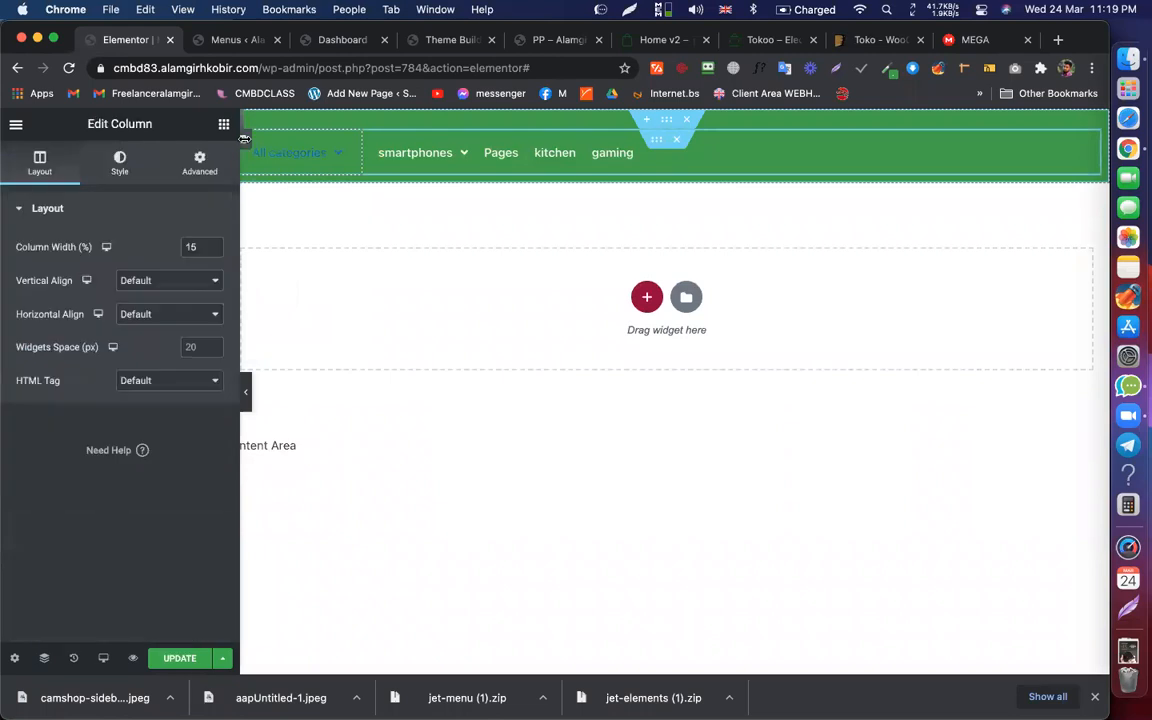
pyautogui.click(214, 250)
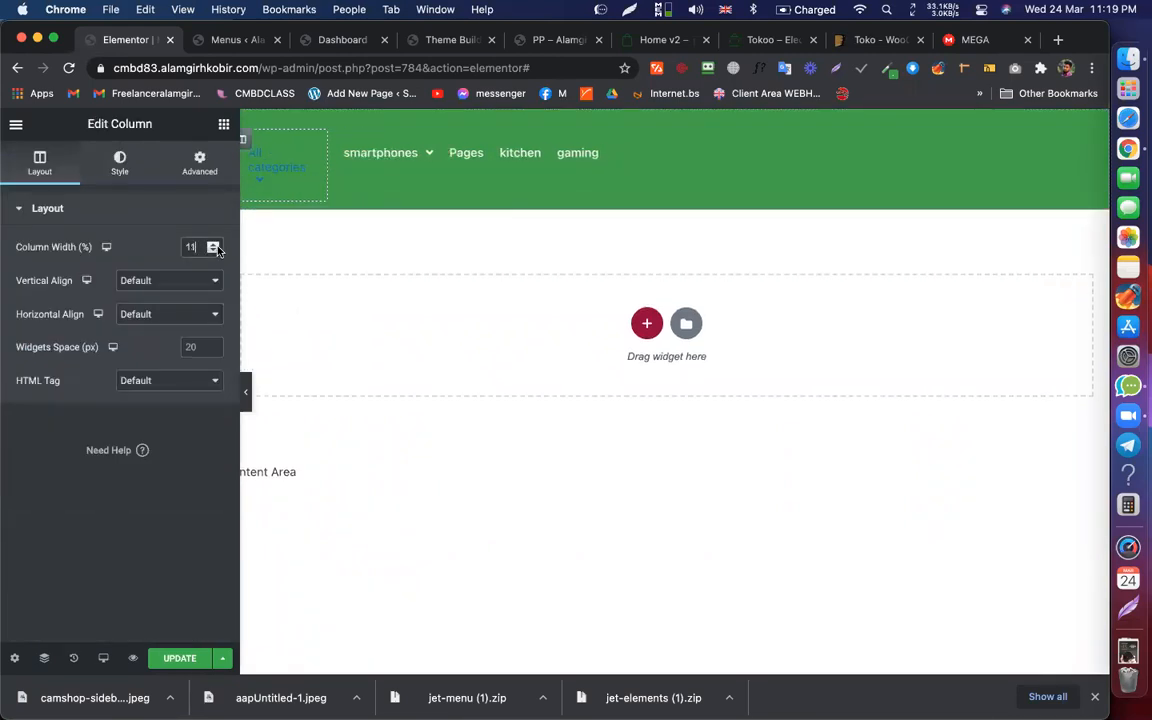
pyautogui.click(250, 387)
pyautogui.click(12, 388)
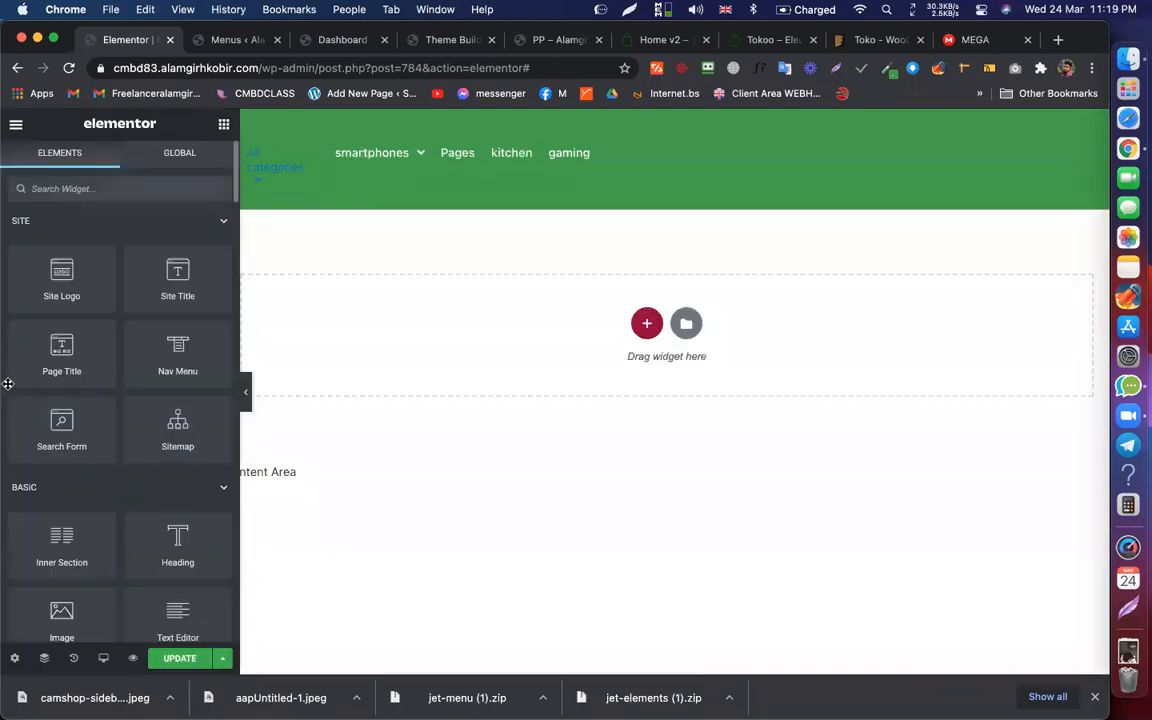
# Step: Widen the categories column step by step to 15%
pyautogui.click(245, 143)
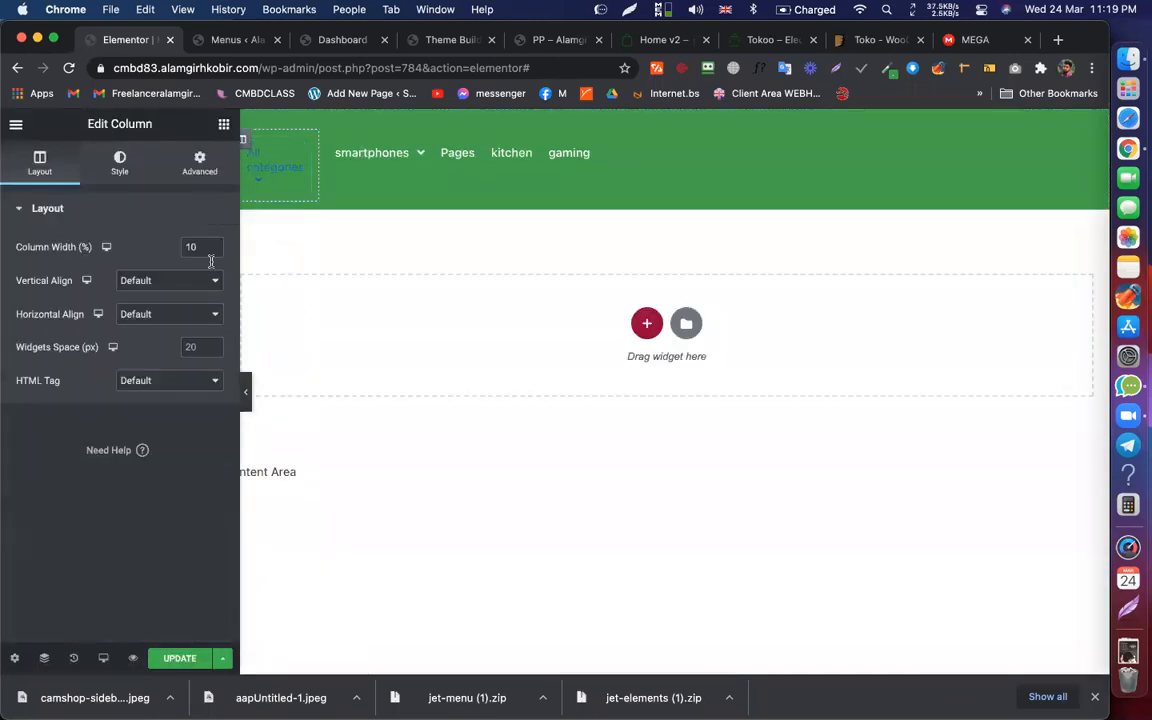
pyautogui.click(214, 244)
pyautogui.click(214, 244)
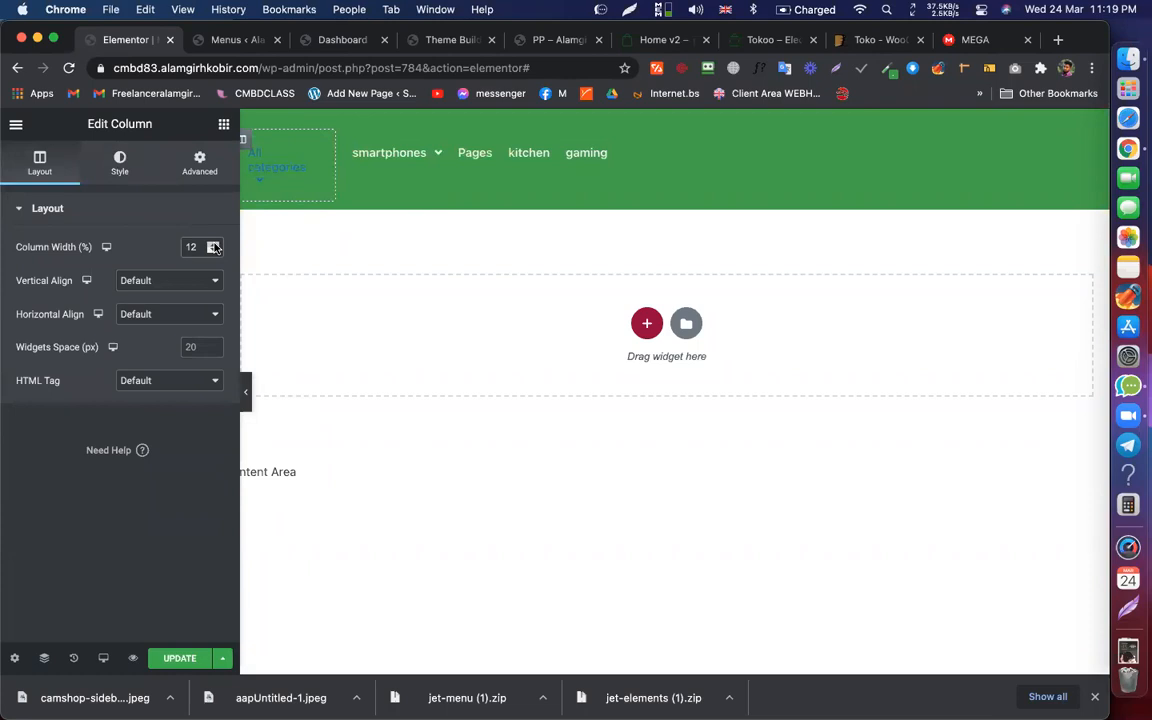
pyautogui.click(214, 244)
pyautogui.click(214, 244)
pyautogui.click(214, 244)
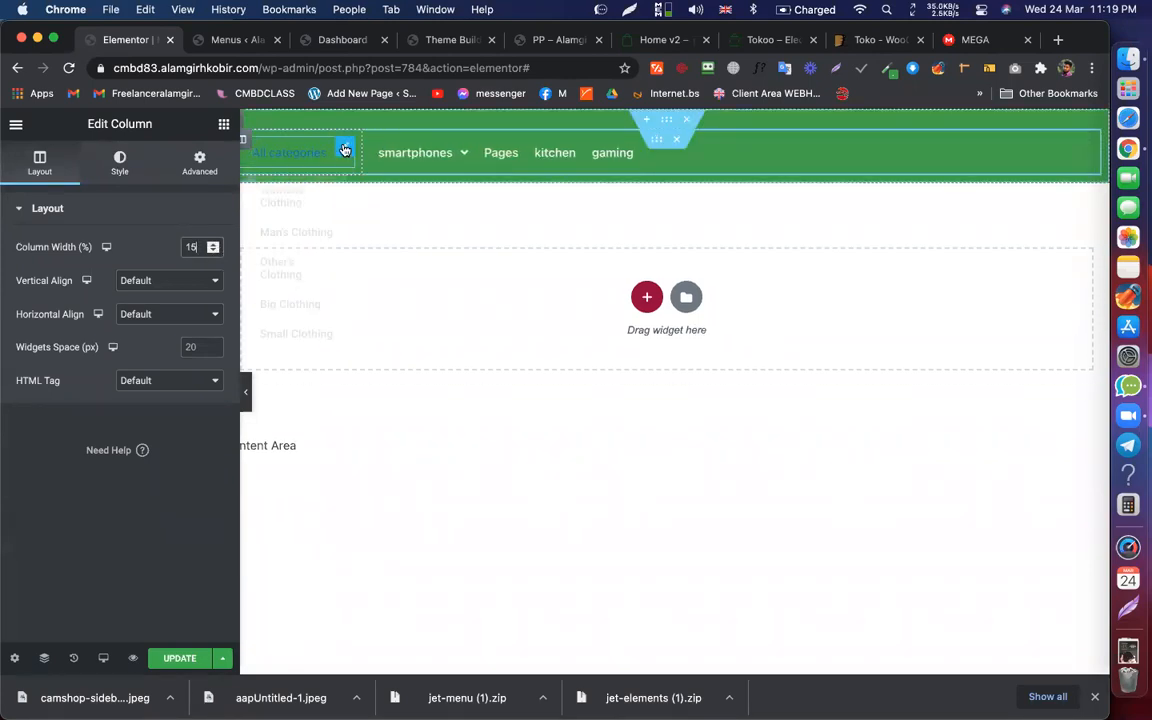
# Step: Set the menu widget's items alignment to End and paste the copied style onto it
pyautogui.click(300, 152)
pyautogui.click(120, 160)
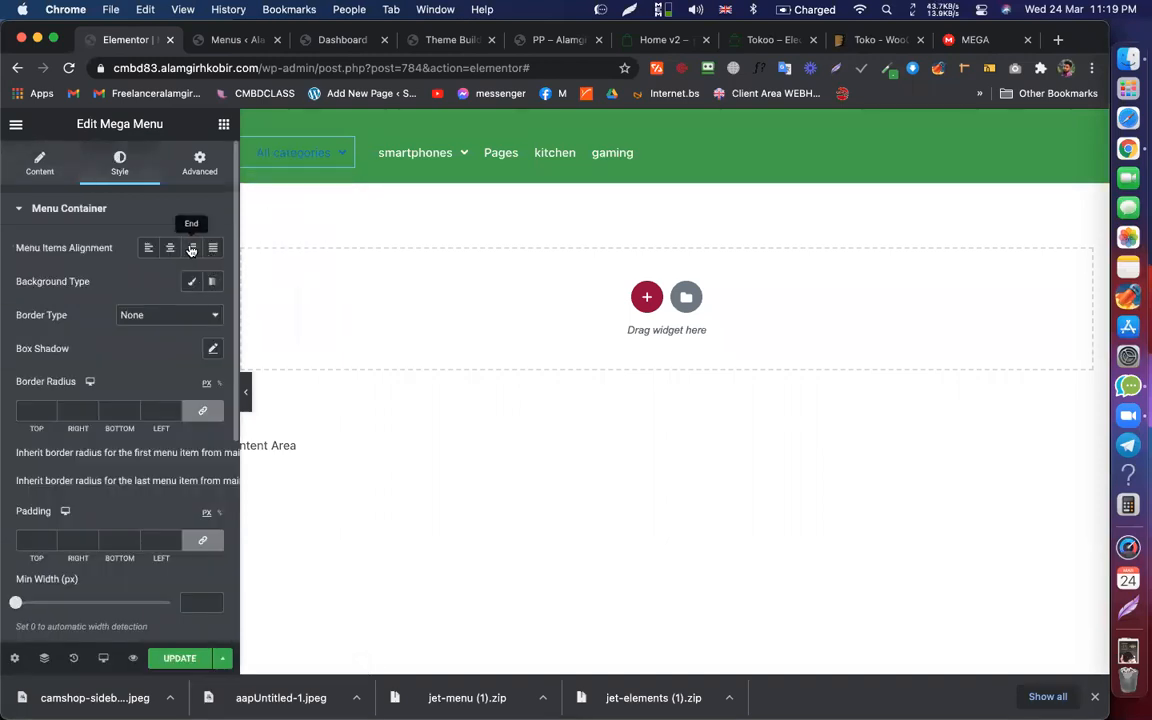
pyautogui.click(191, 249)
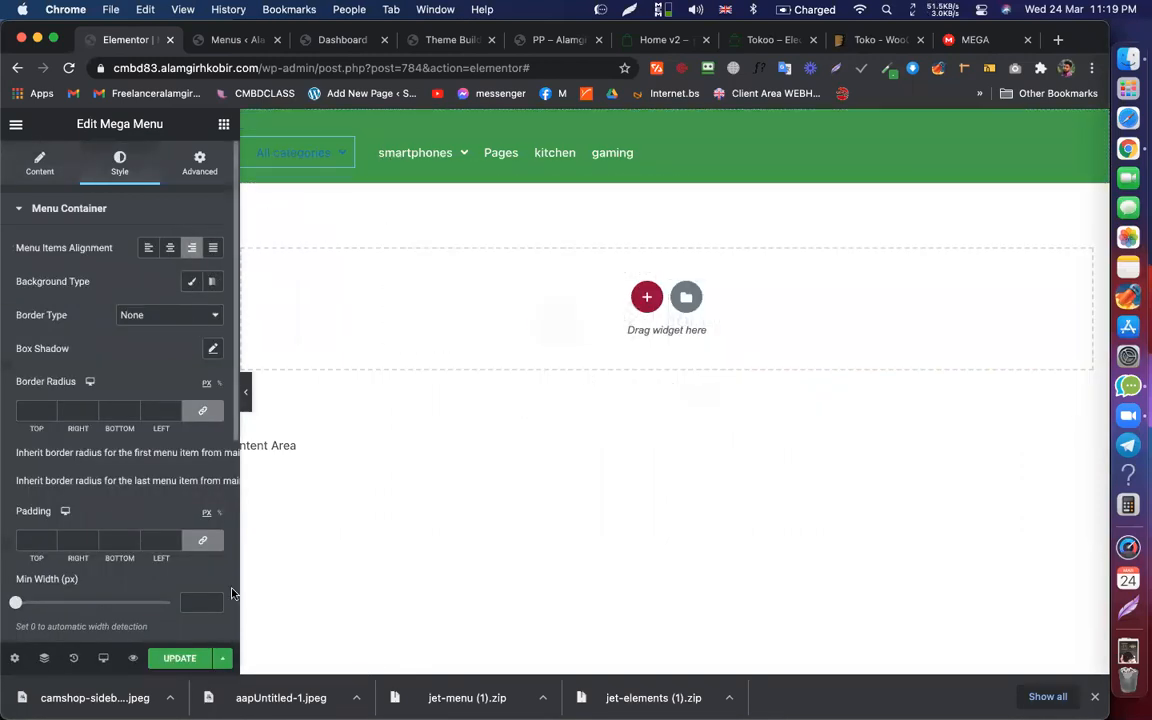
pyautogui.click(245, 391)
pyautogui.click(6, 390)
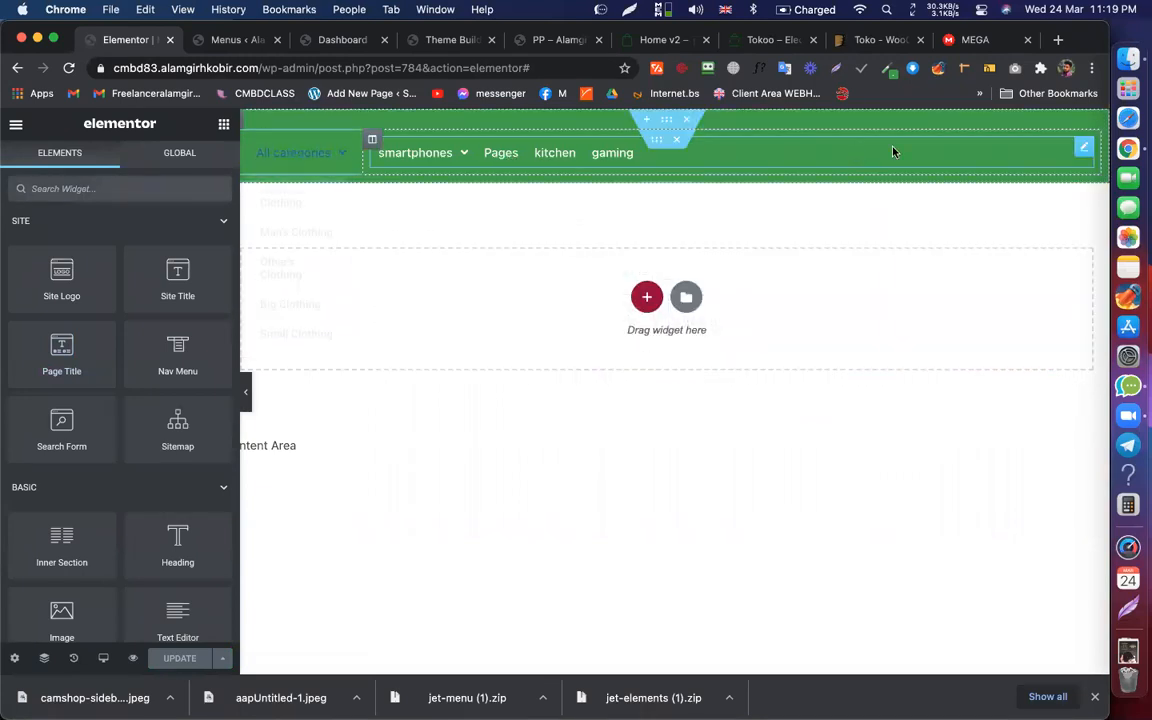
pyautogui.rightClick(899, 150)
pyautogui.click(946, 222)
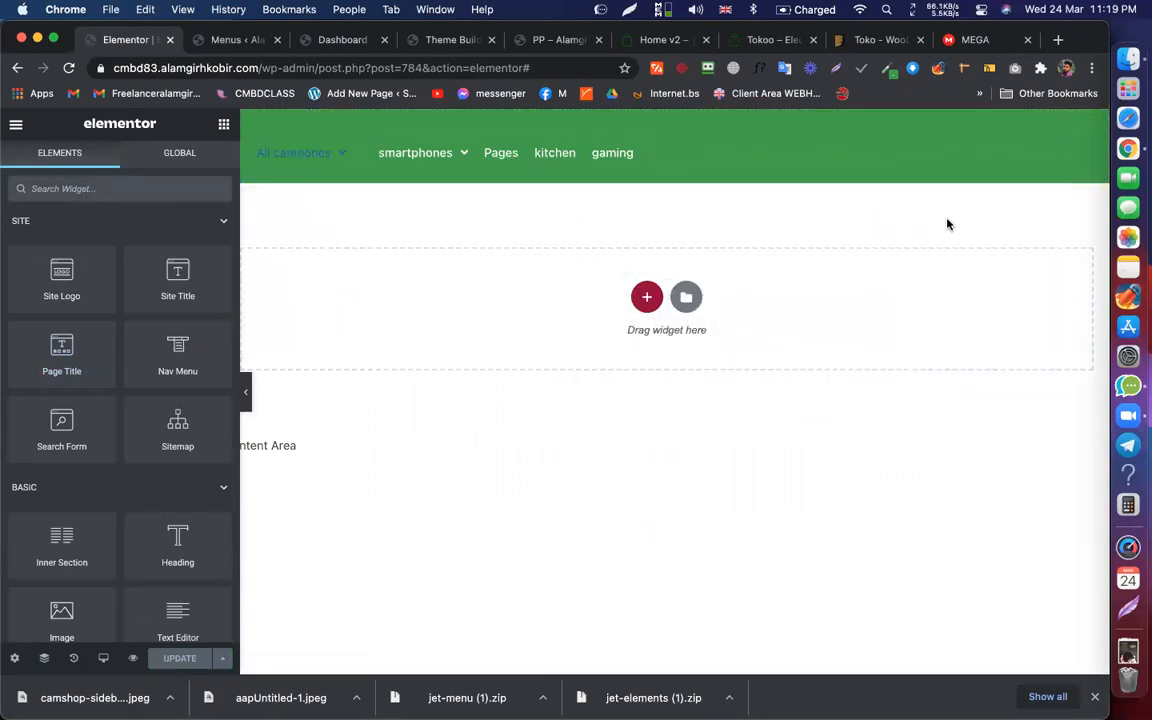
pyautogui.rightClick(347, 150)
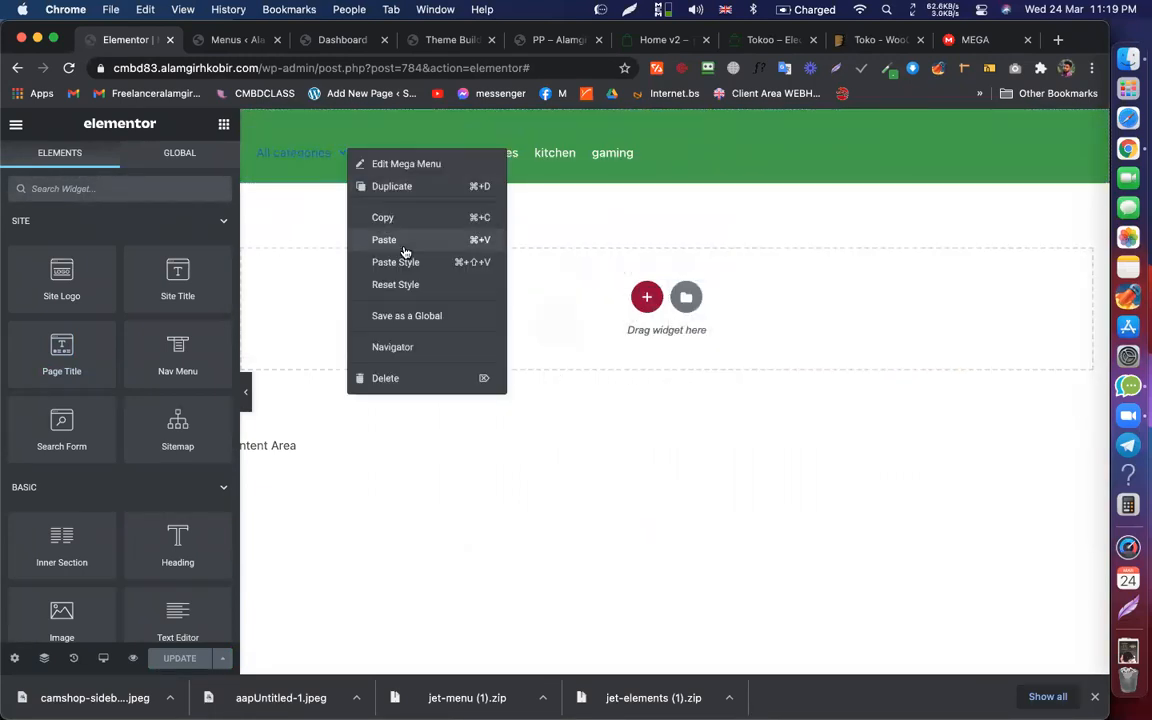
pyautogui.click(413, 264)
pyautogui.moveTo(326, 148)
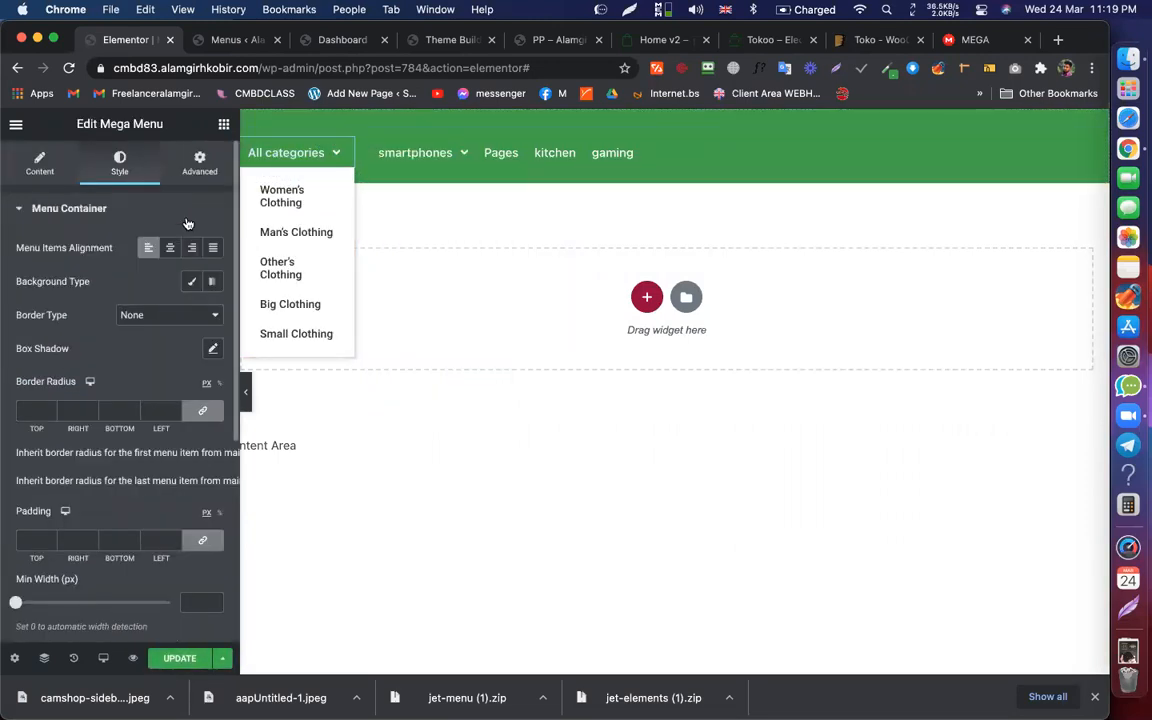
pyautogui.click(191, 249)
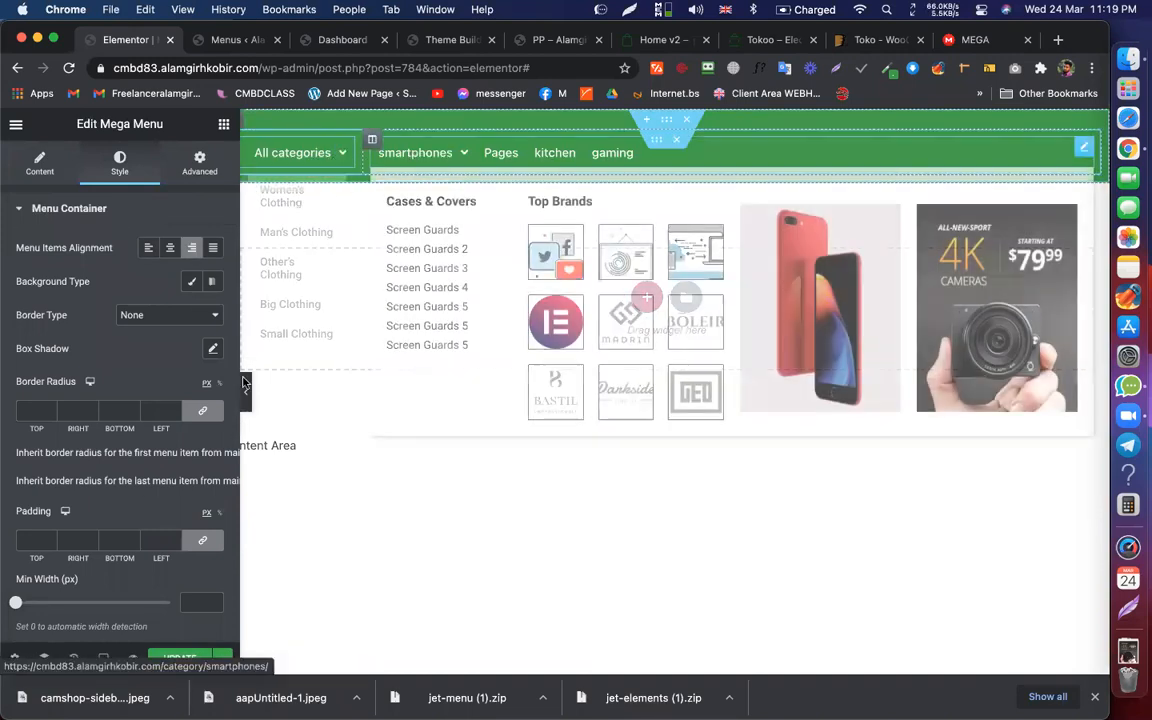
# Step: Save the page with UPDATE and select the live site page's address
pyautogui.click(180, 657)
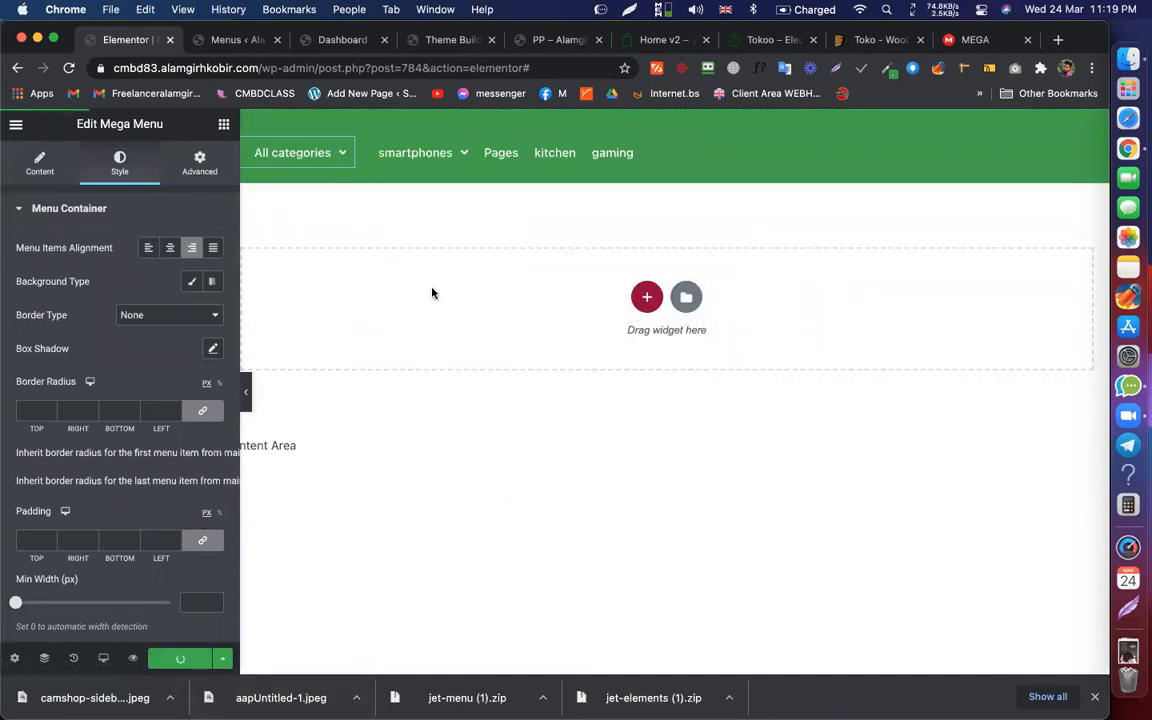
pyautogui.click(556, 40)
pyautogui.click(441, 67)
# Step: Reload the live page and check the All categories dropdown
pyautogui.press('Return')
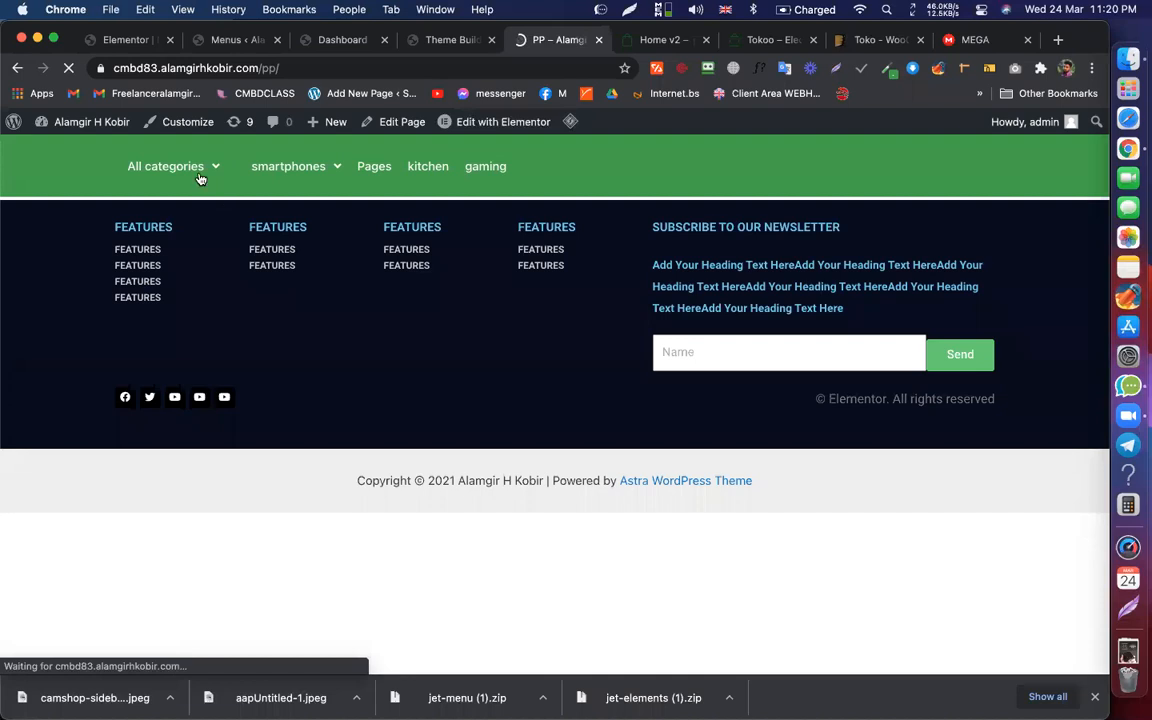
pyautogui.moveTo(196, 172)
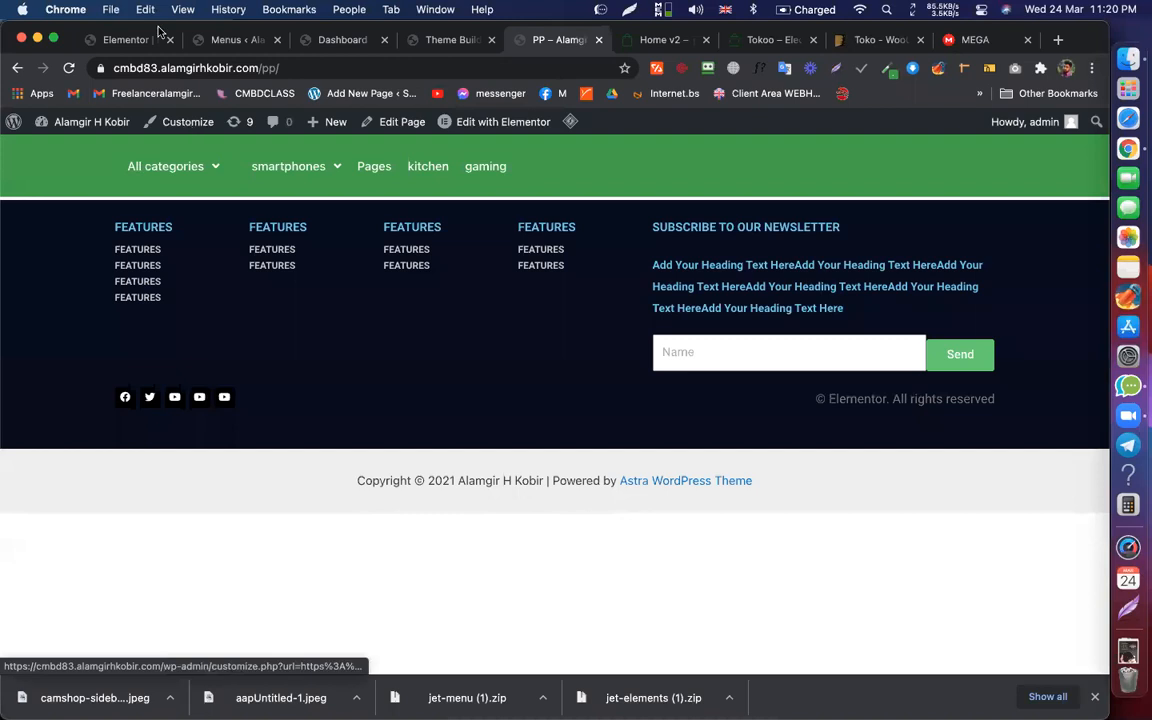
pyautogui.click(127, 41)
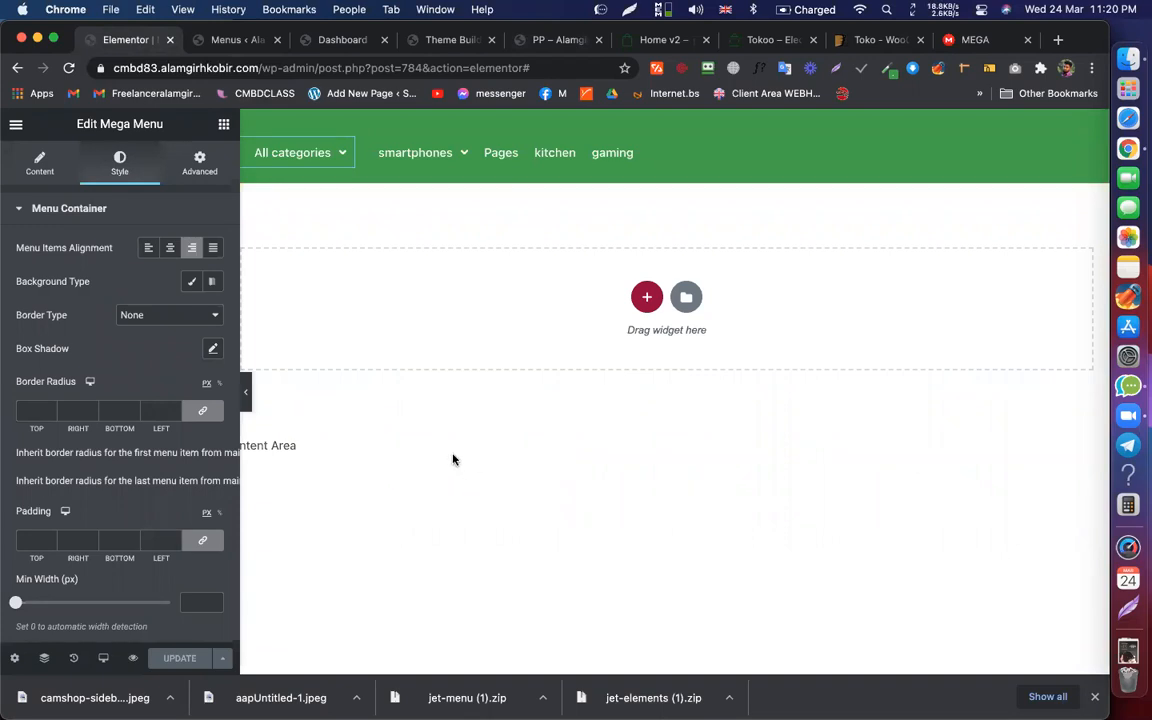
# Step: Compare the live header with the Tokoo reference demo, then return to the Elementor editor
pyautogui.click(655, 40)
pyautogui.click(552, 40)
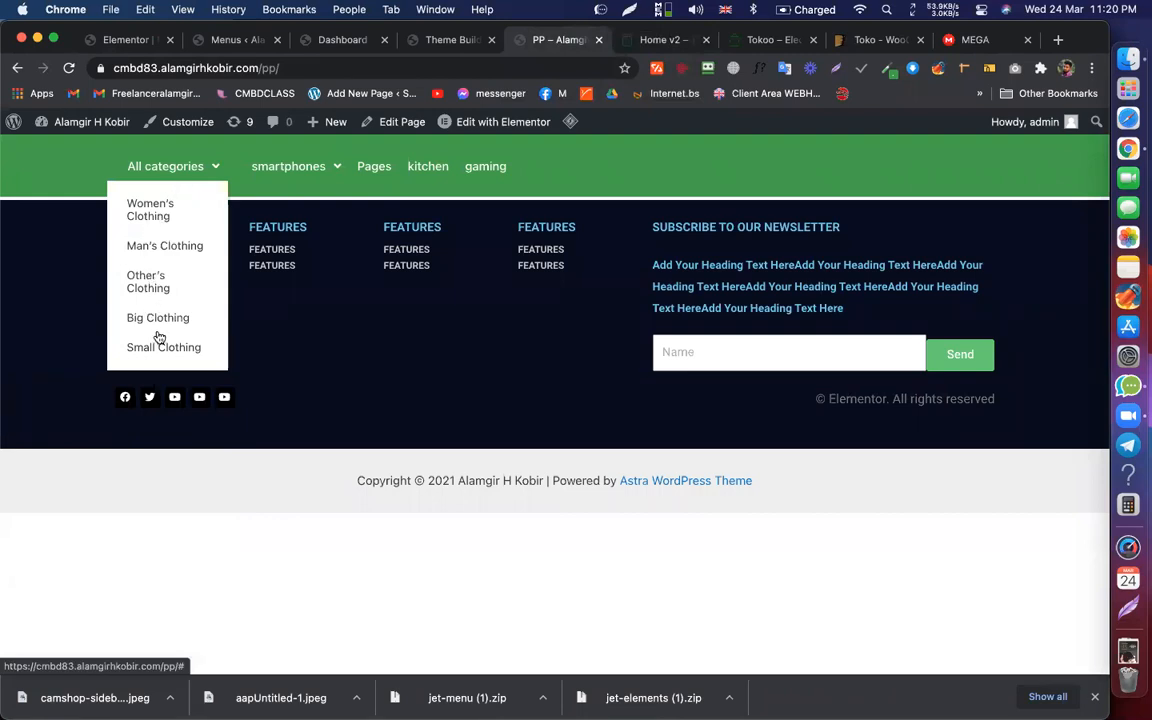
pyautogui.click(622, 41)
pyautogui.click(556, 40)
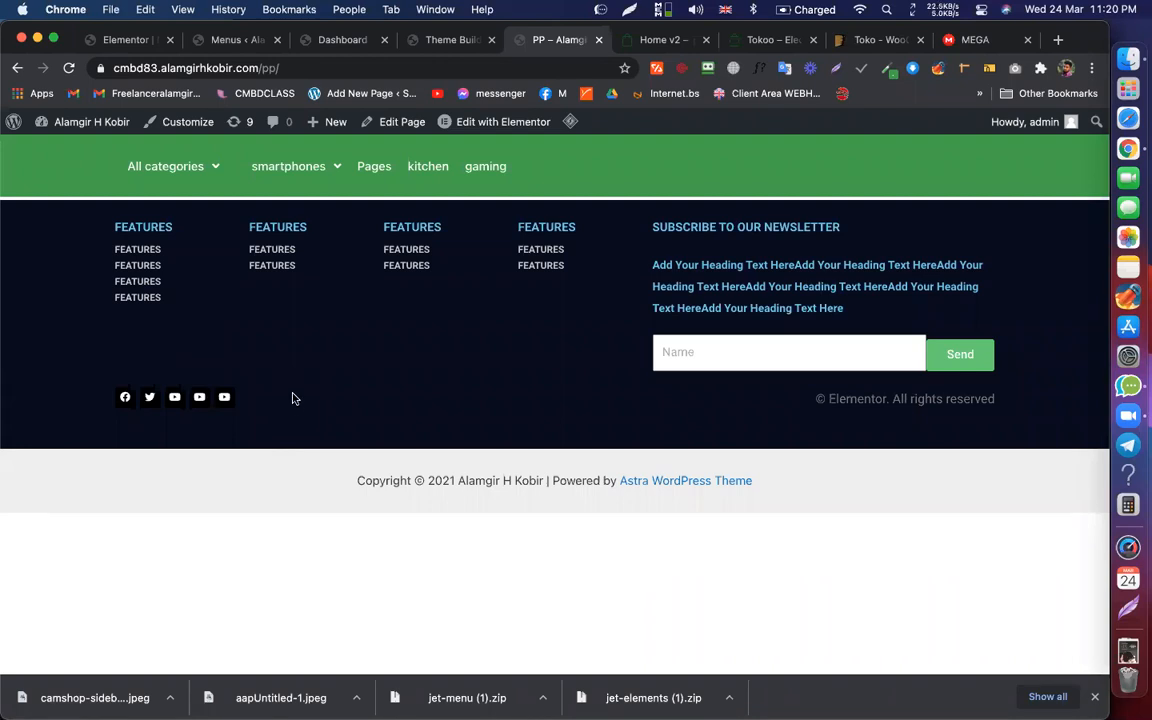
pyautogui.click(125, 41)
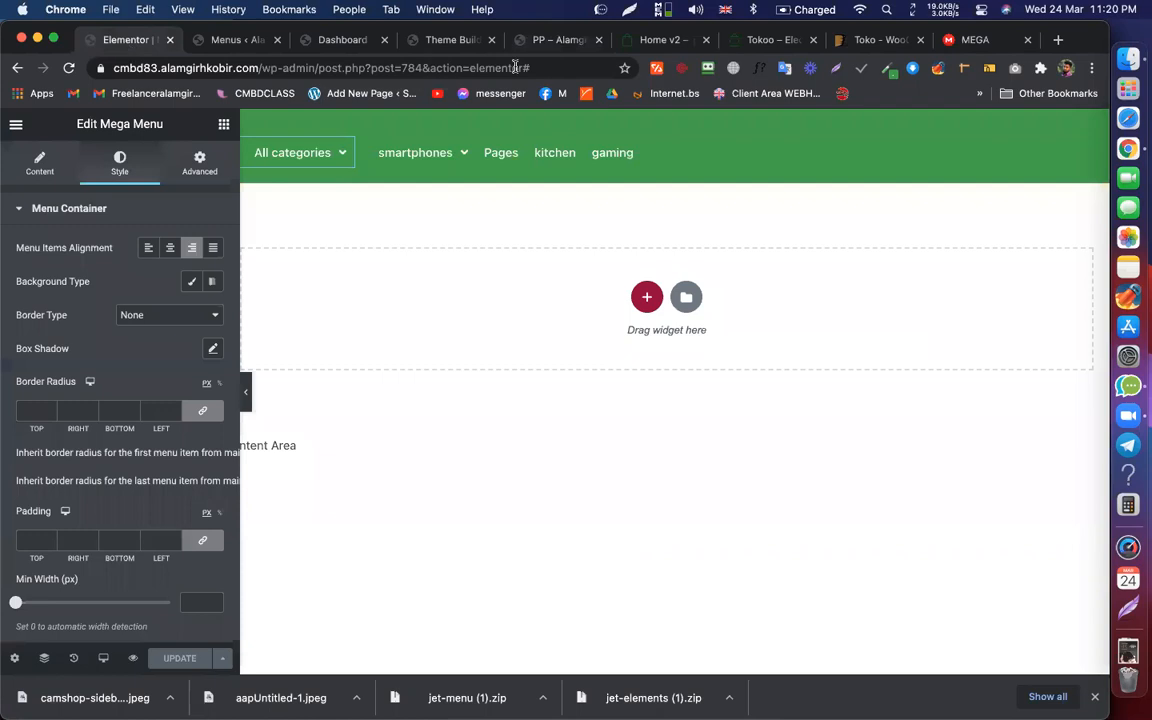
pyautogui.moveTo(325, 154)
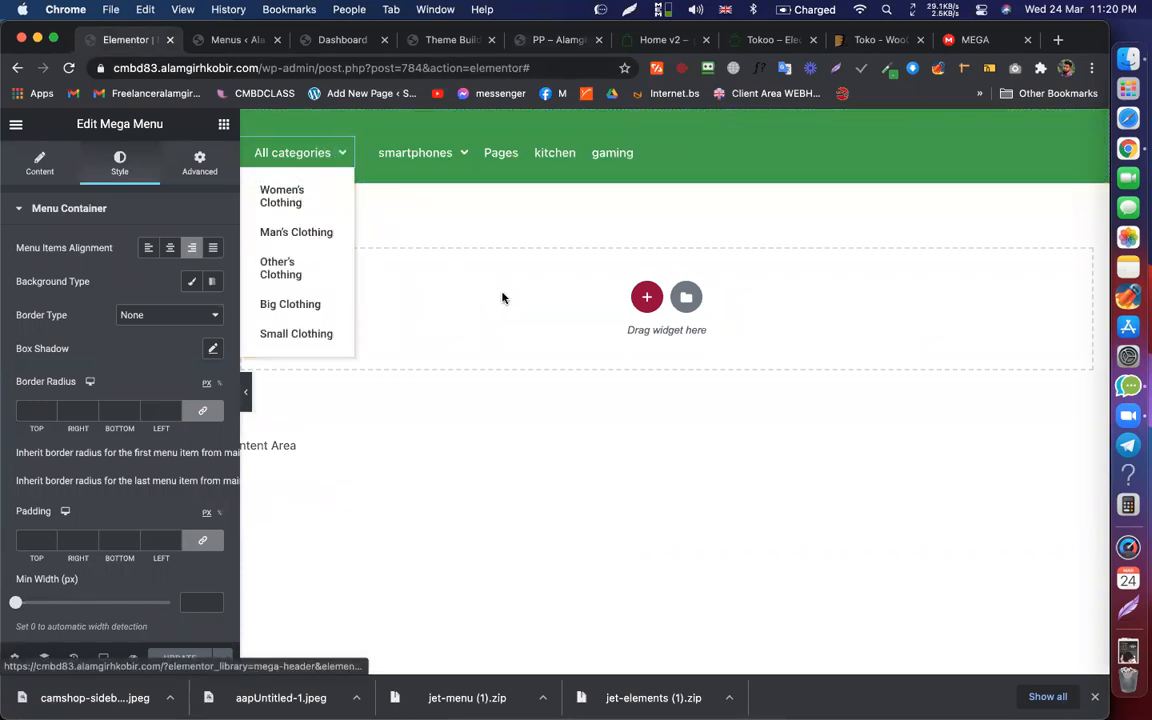
# Step: Close the mega menu dialog and load the Menu For All categories menu
pyautogui.click(215, 40)
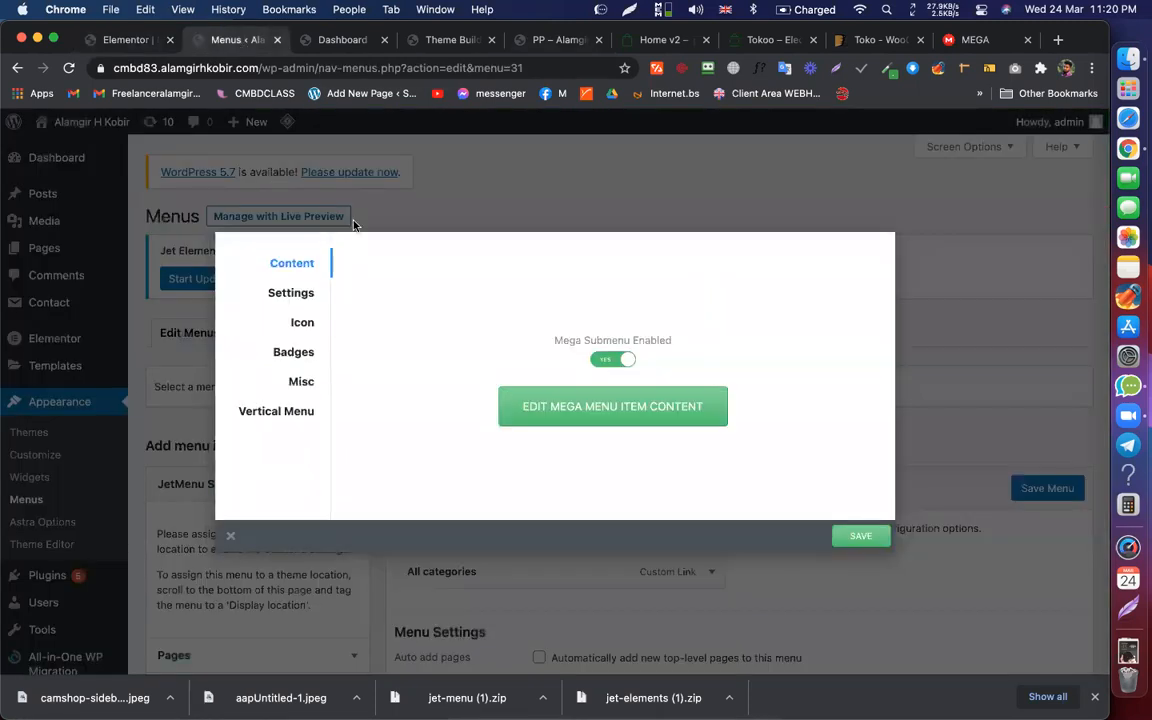
pyautogui.click(466, 211)
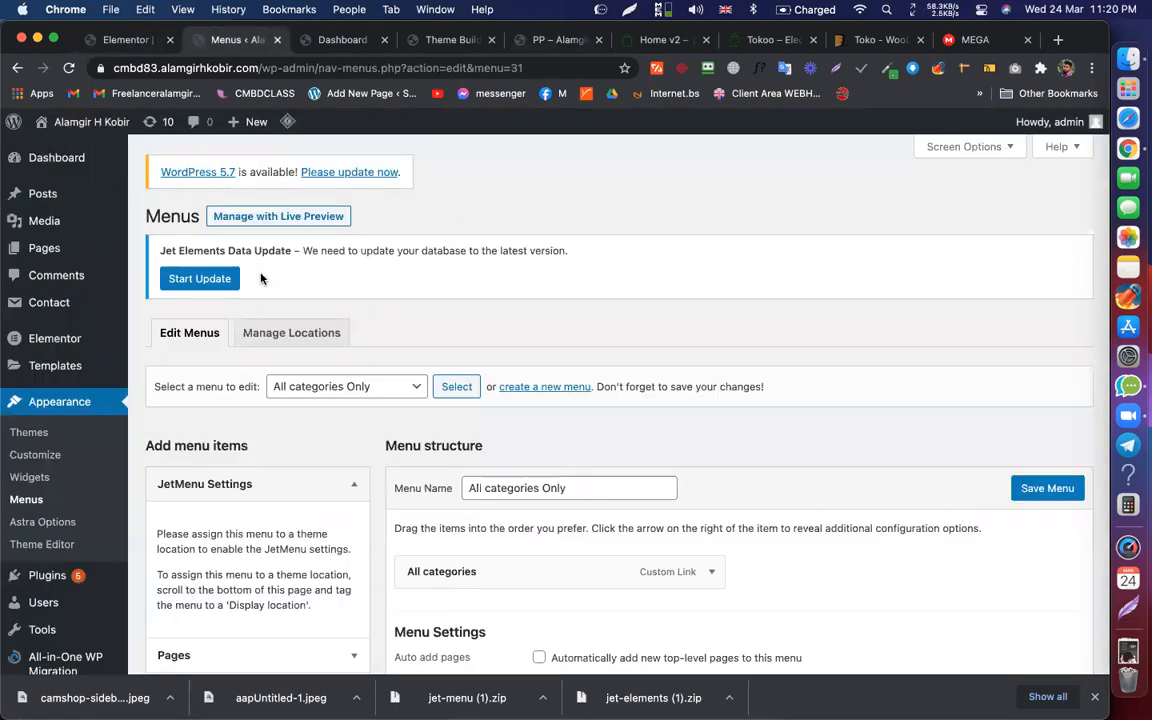
pyautogui.click(345, 386)
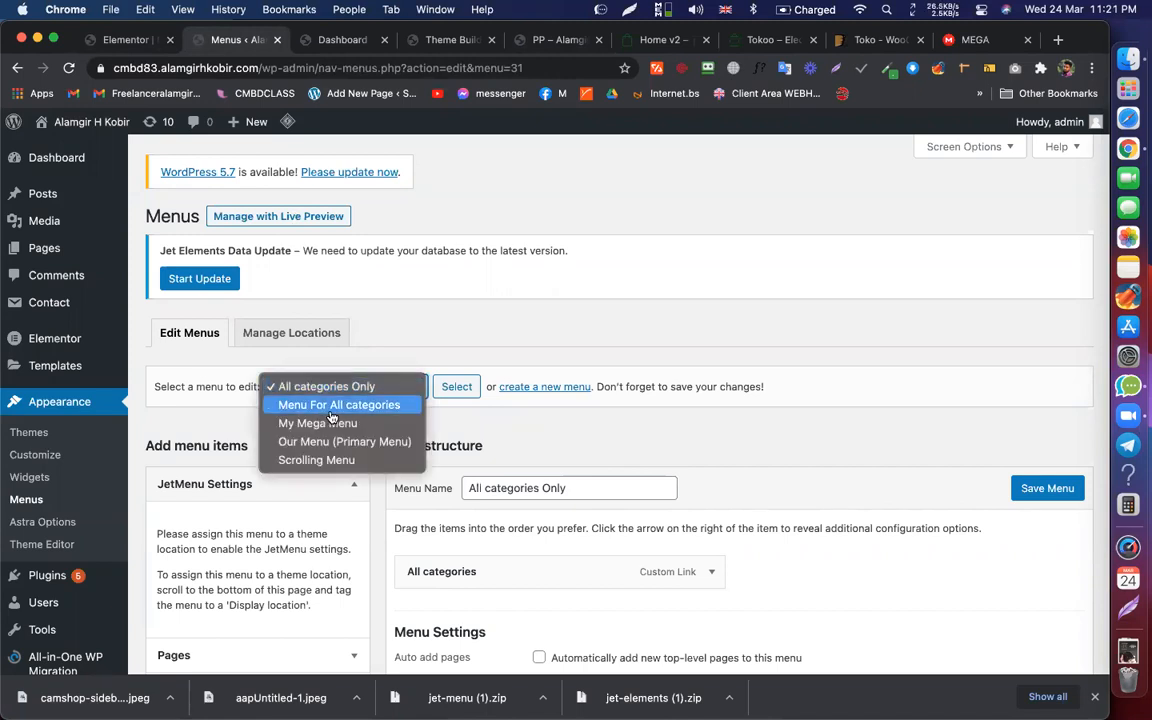
pyautogui.click(332, 408)
pyautogui.click(453, 395)
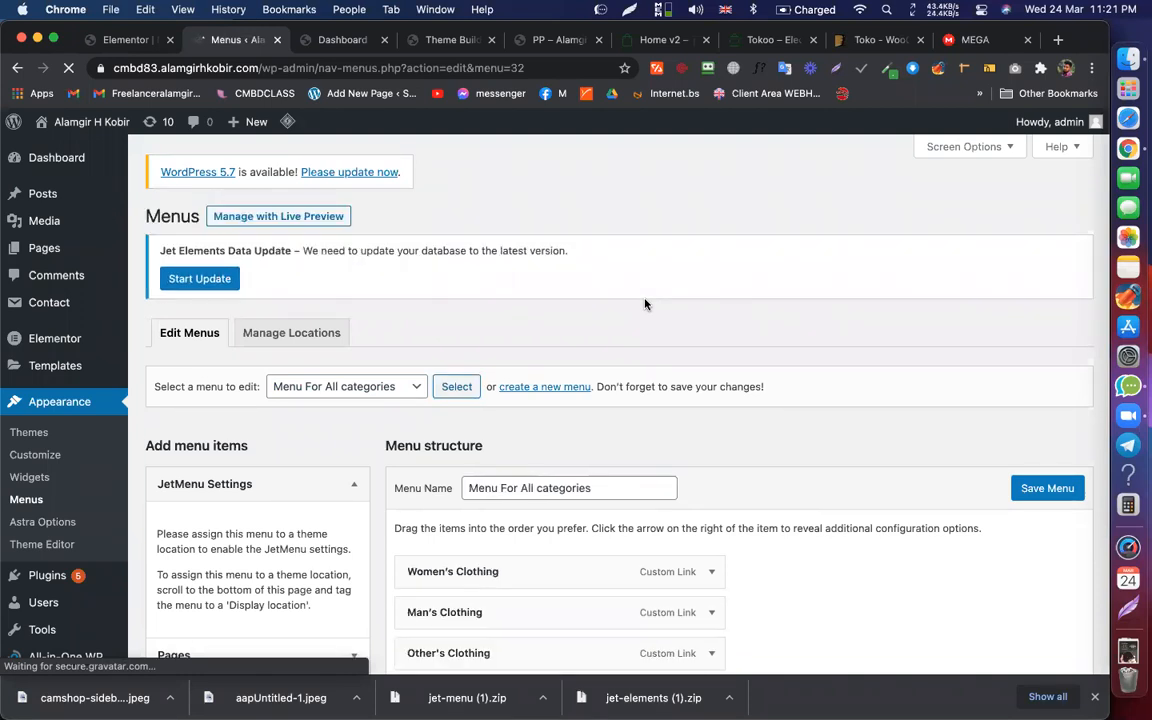
pyautogui.scroll(-5, 506, 216)
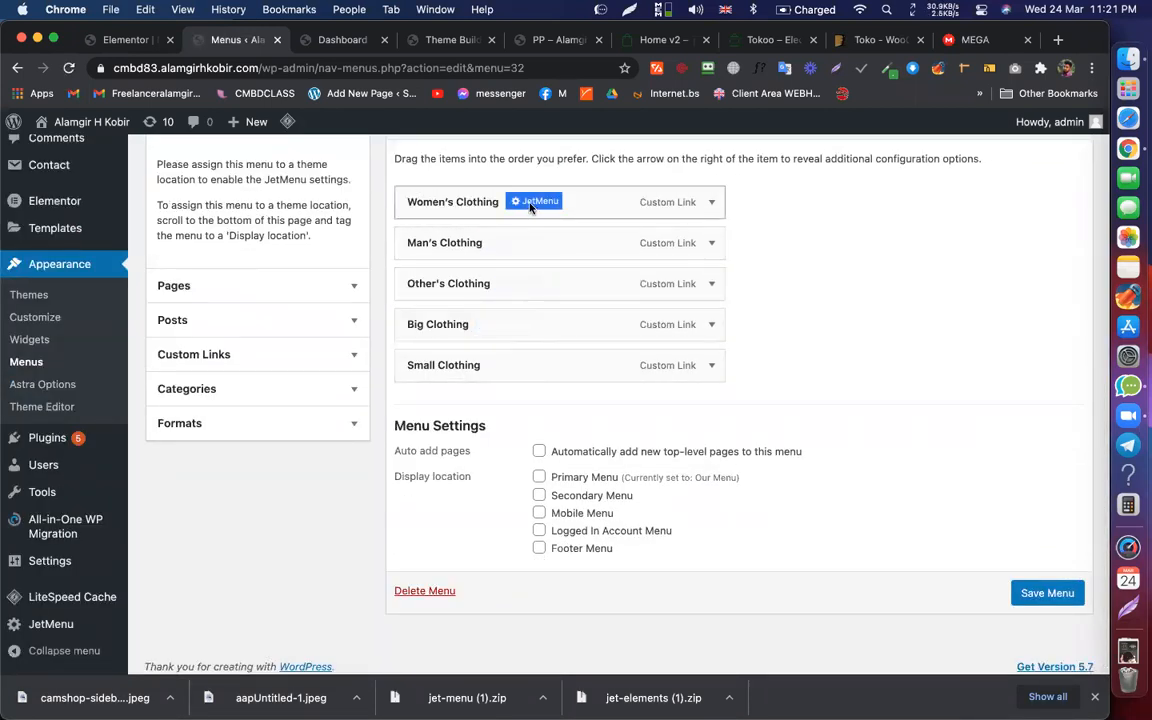
# Step: Enable Mega Submenu for Women's Clothing, open its content editor, and check Tokoo's menu
pyautogui.click(530, 203)
pyautogui.click(619, 362)
pyautogui.click(638, 392)
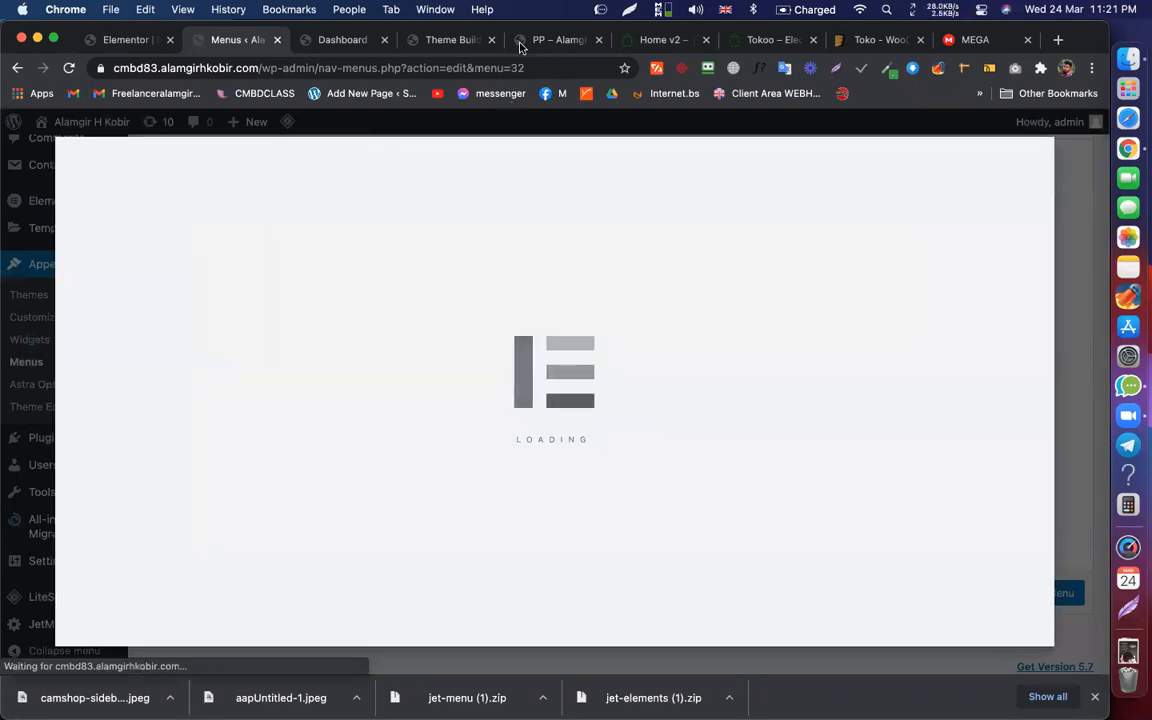
pyautogui.click(662, 40)
pyautogui.moveTo(165, 225)
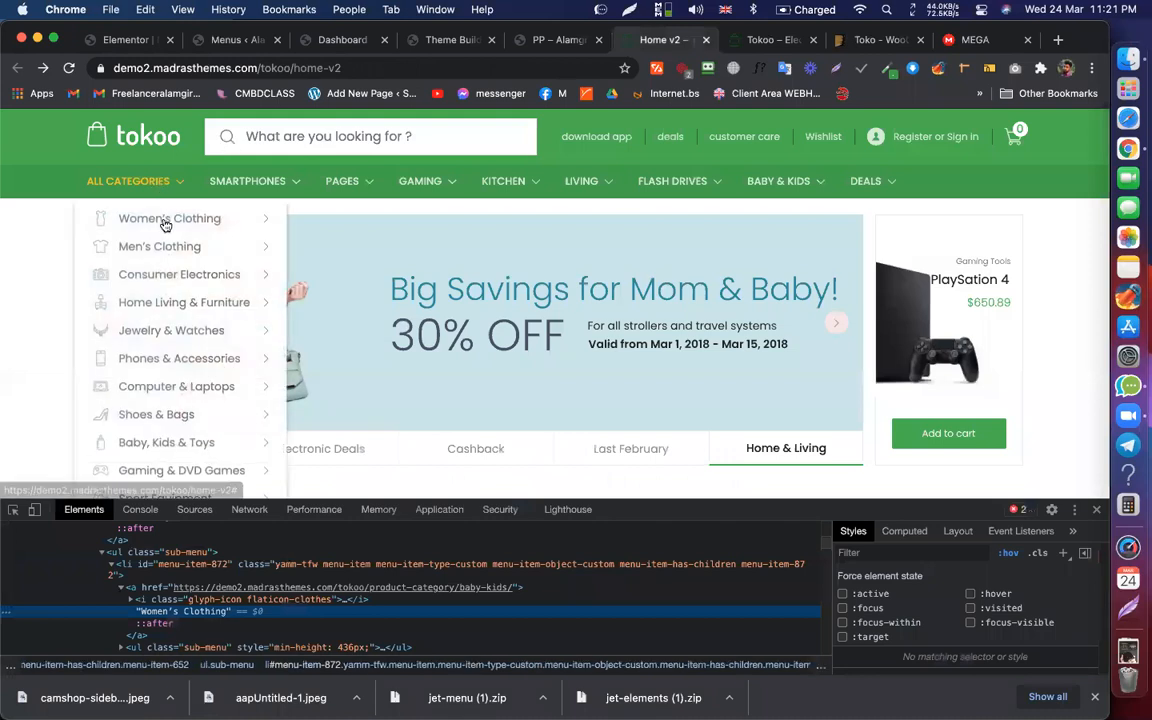
pyautogui.moveTo(264, 217)
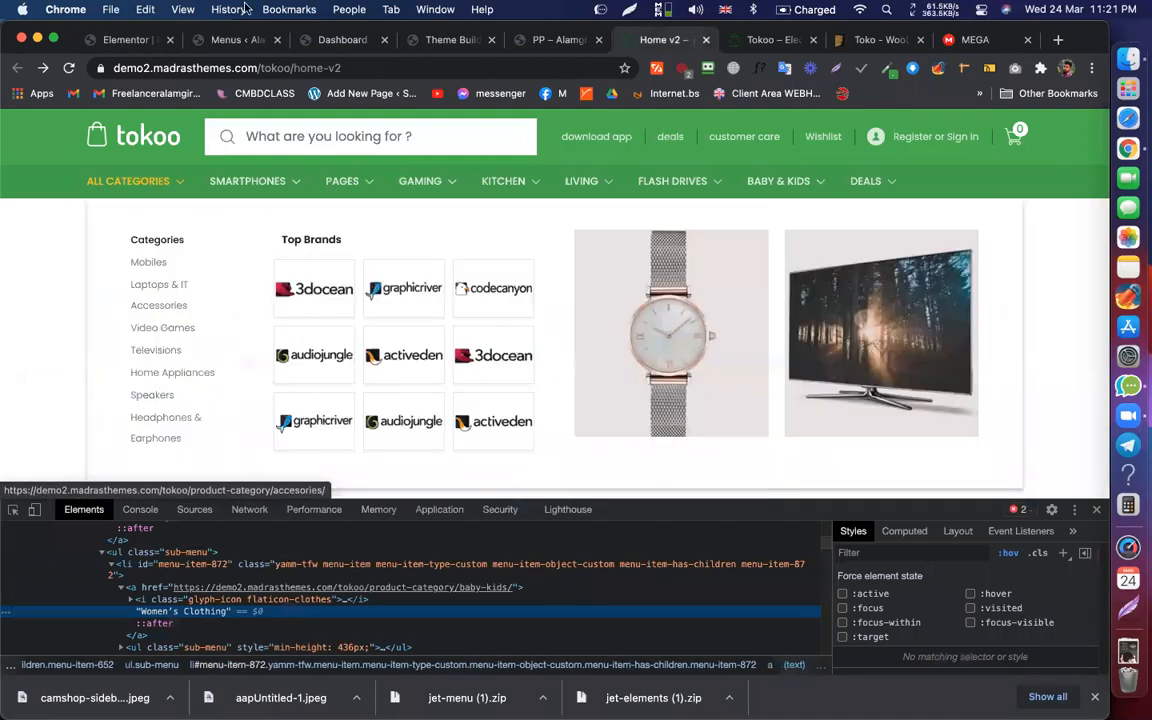
# Step: Add a single-column section with an inner section to the Women's Clothing mega menu
pyautogui.click(130, 40)
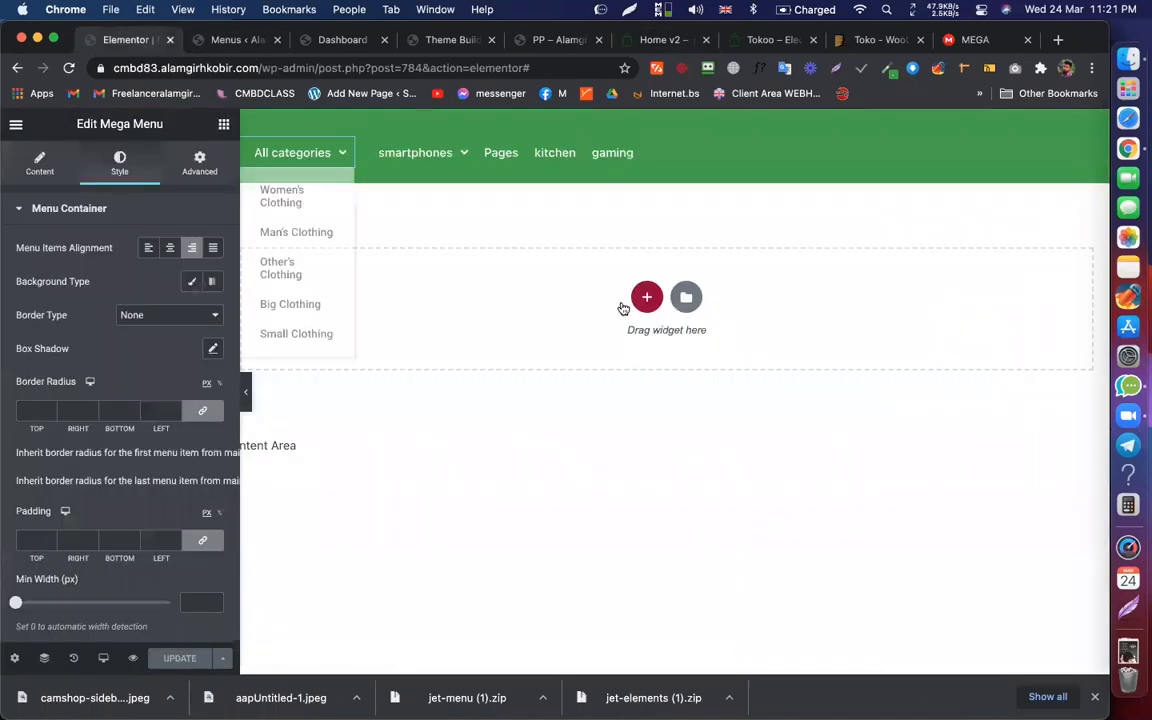
pyautogui.click(238, 40)
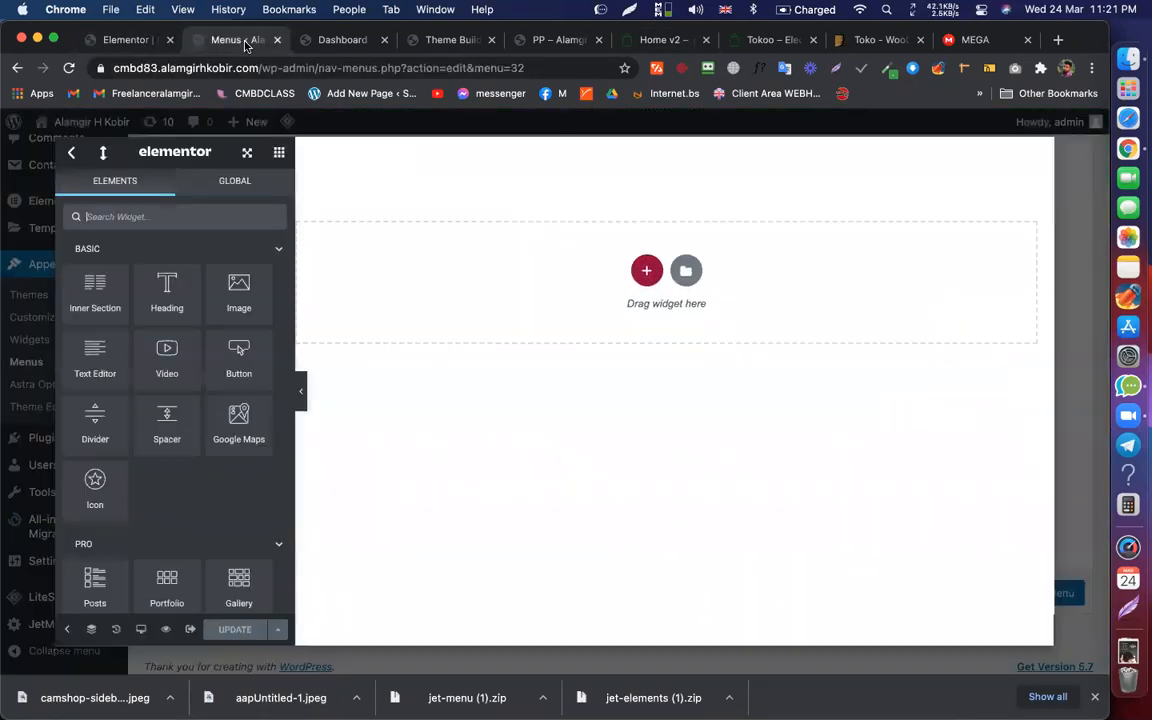
pyautogui.click(643, 269)
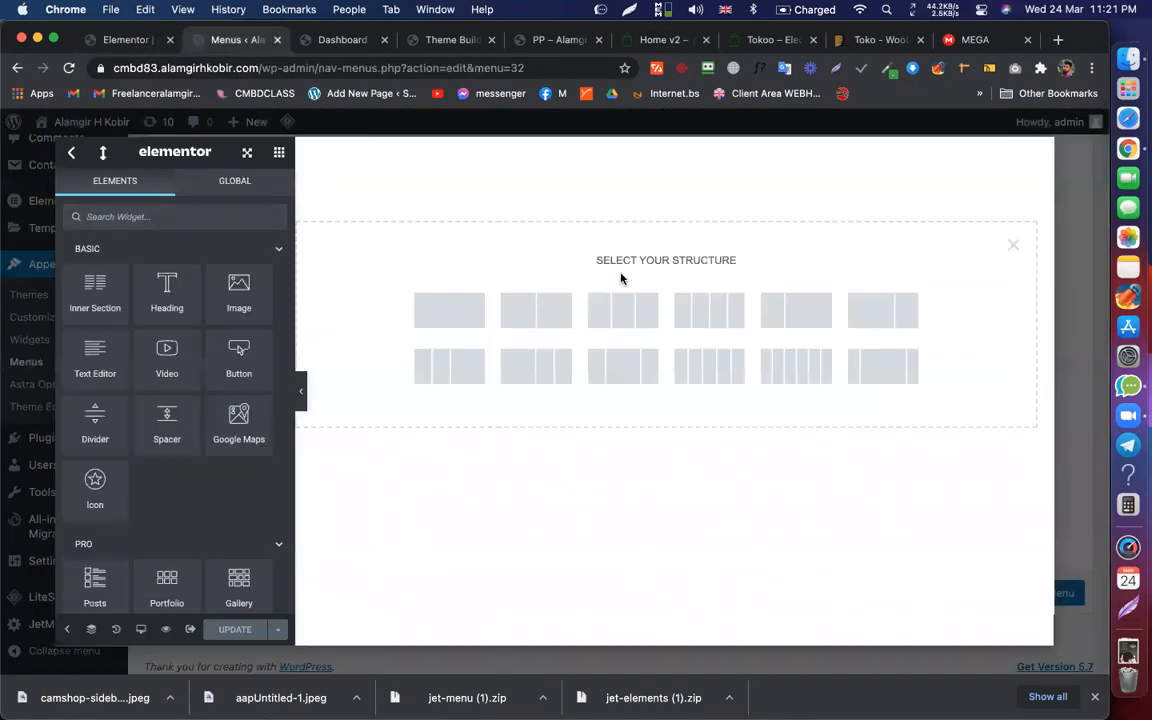
pyautogui.click(449, 310)
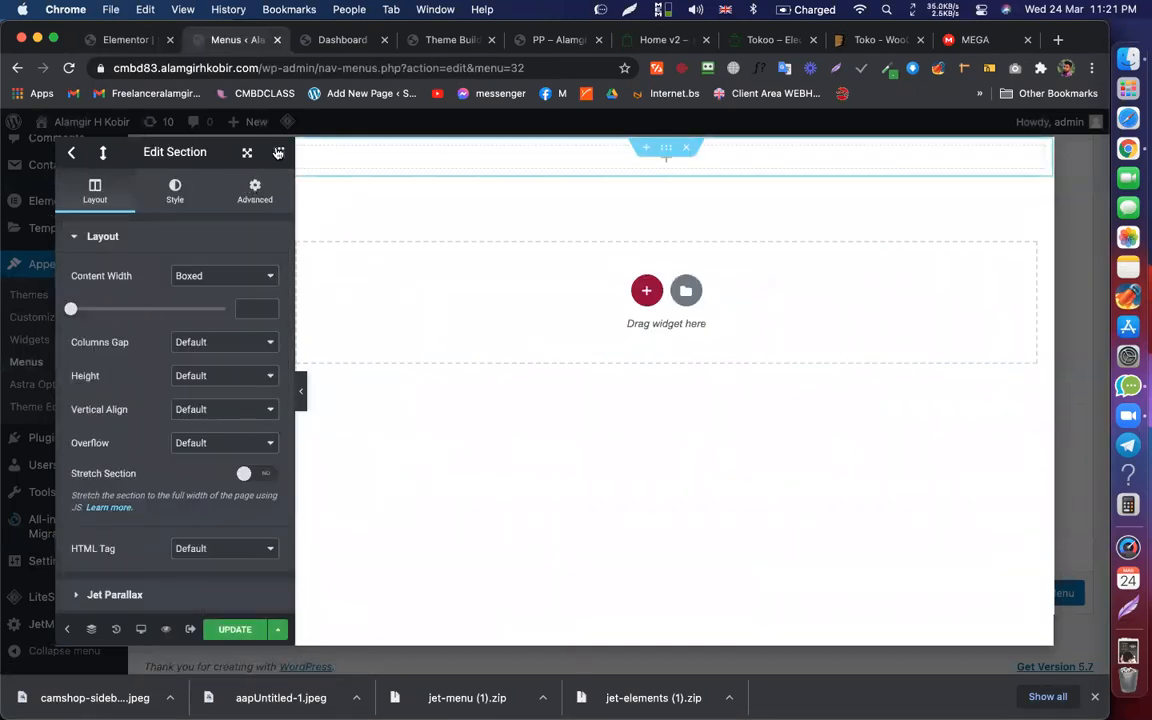
pyautogui.click(279, 152)
pyautogui.moveTo(95, 283); pyautogui.dragTo(481, 153)
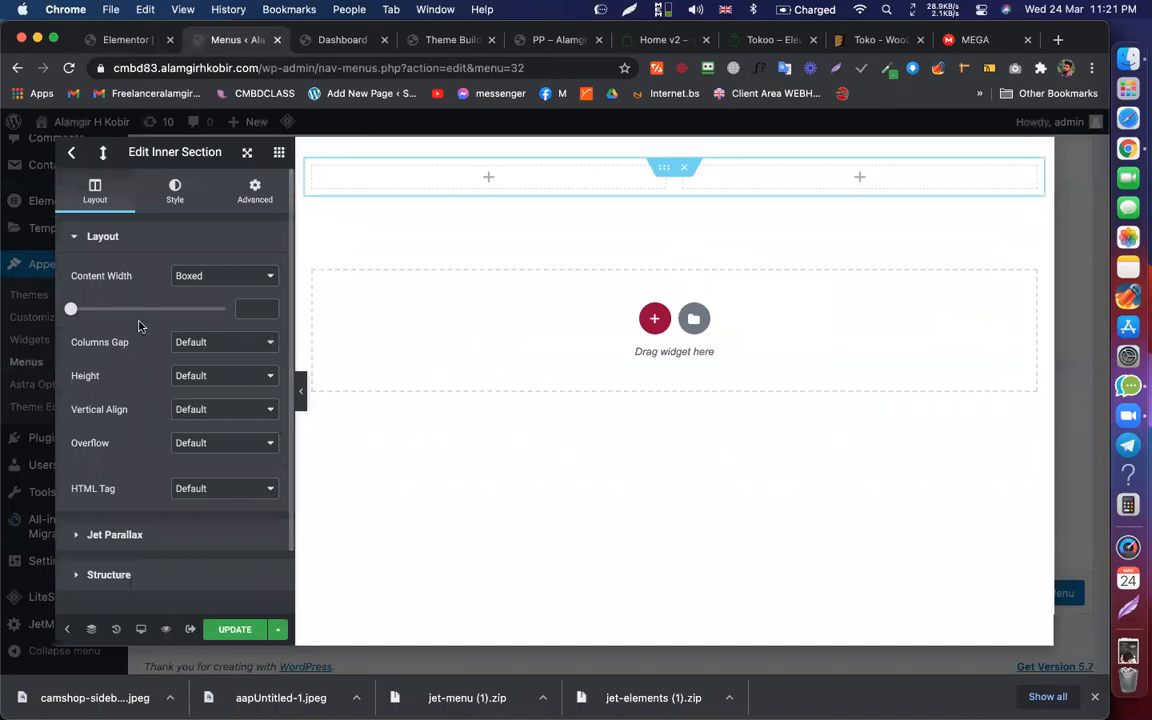
pyautogui.click(490, 180)
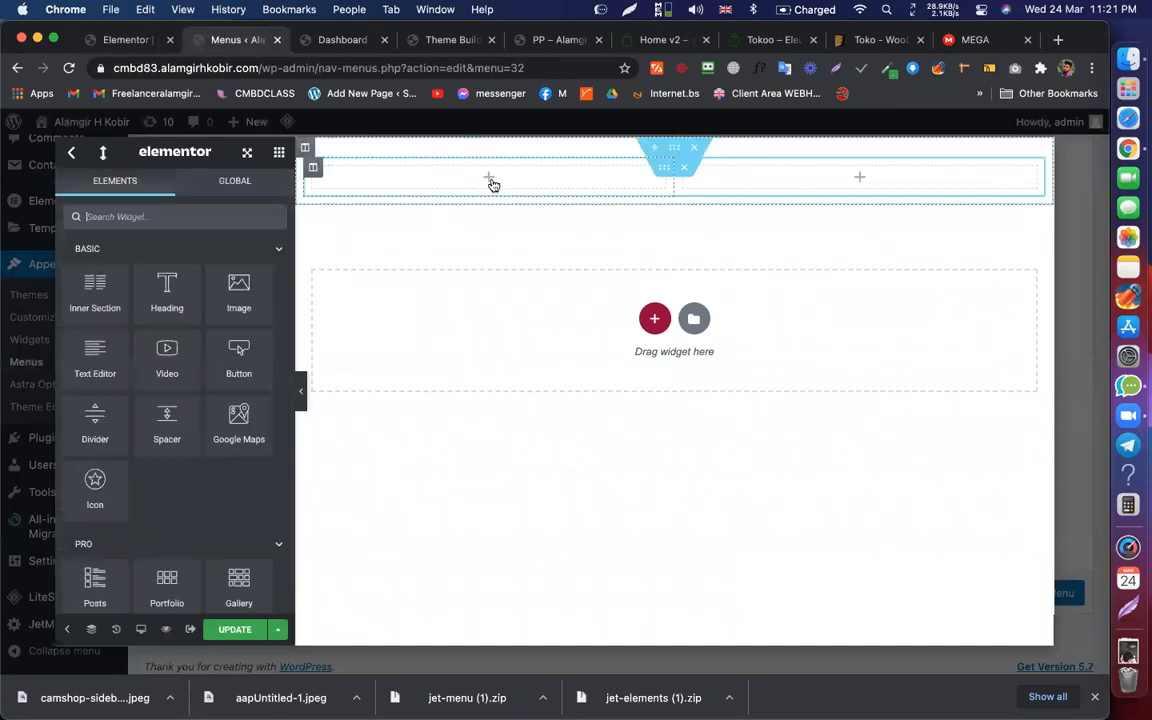
# Step: Check the Tokoo demo's menu and bring up the WordPress Dashboard
pyautogui.click(658, 40)
pyautogui.moveTo(172, 198)
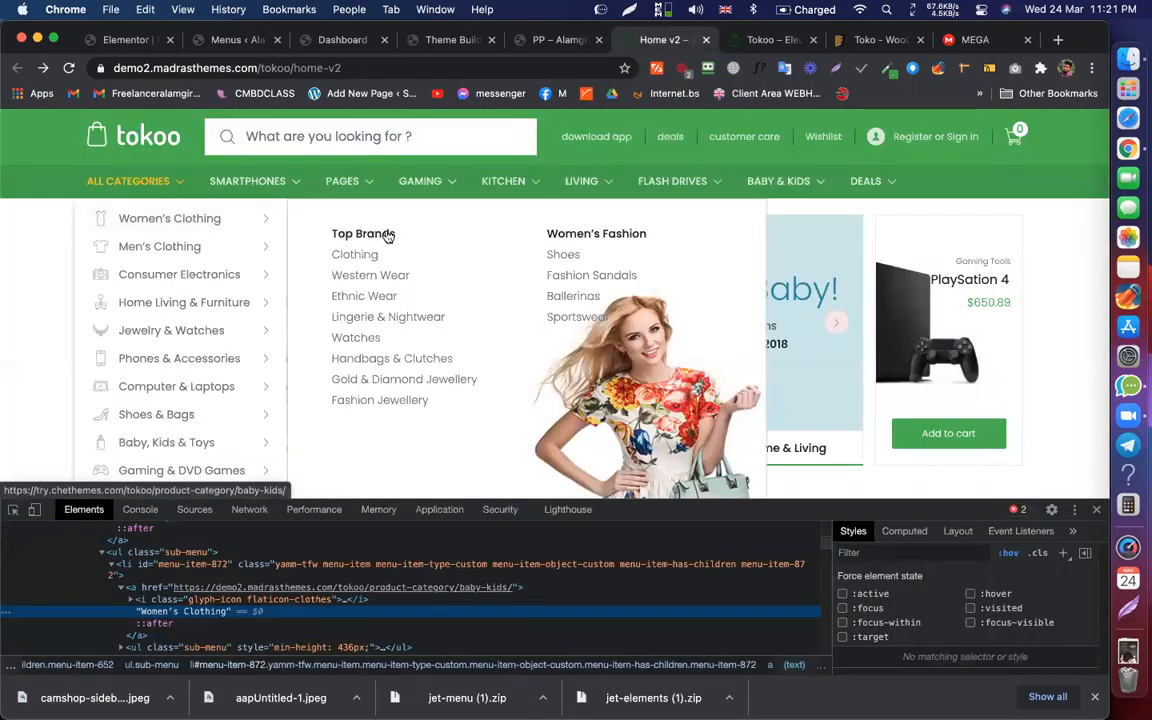
pyautogui.click(262, 42)
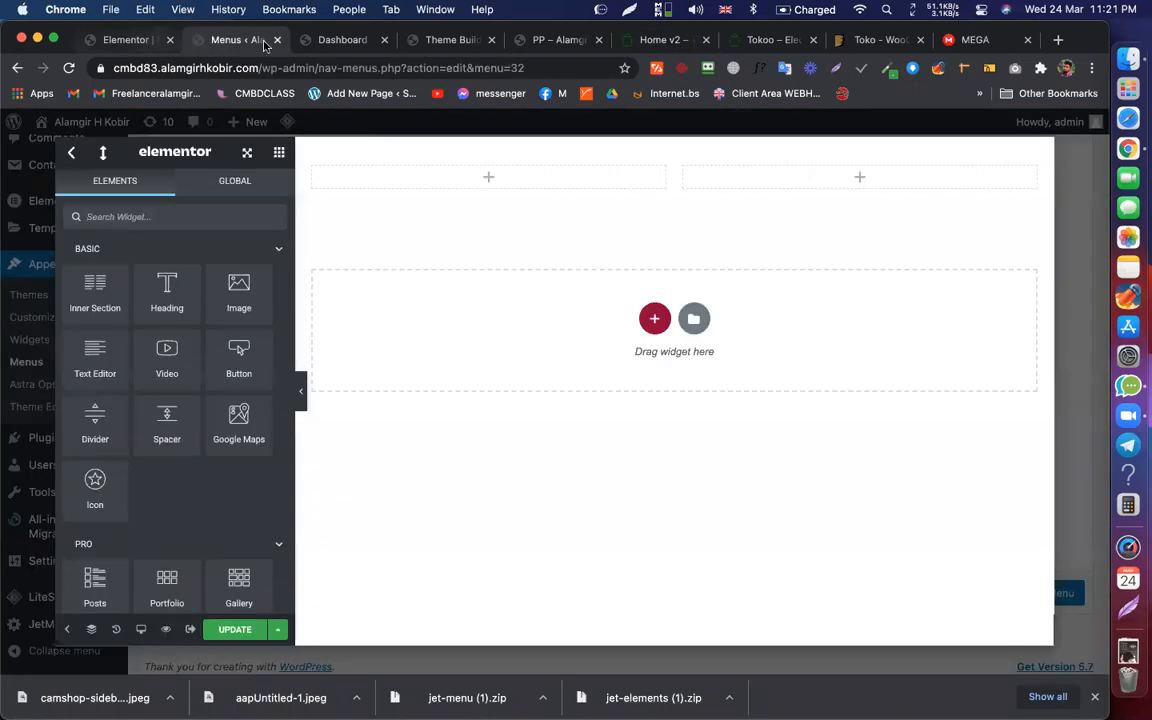
pyautogui.click(337, 42)
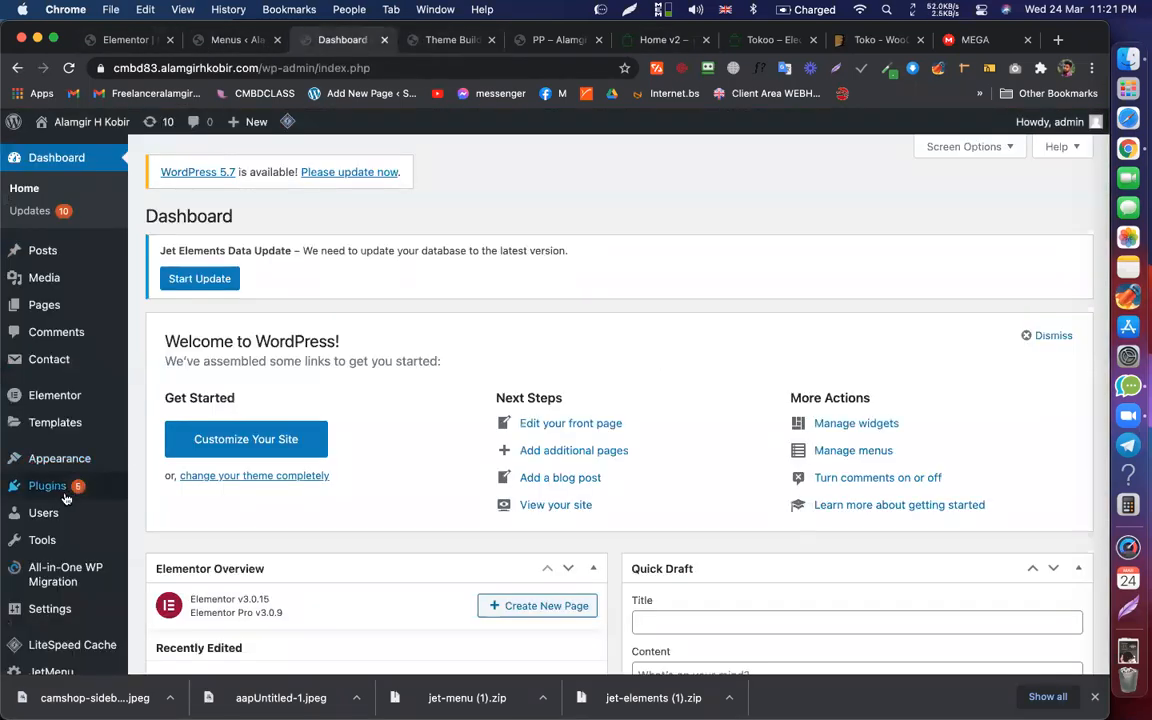
# Step: Load My Mega Menu and open the smartphones item's mega content in Elementor
pyautogui.moveTo(85, 458)
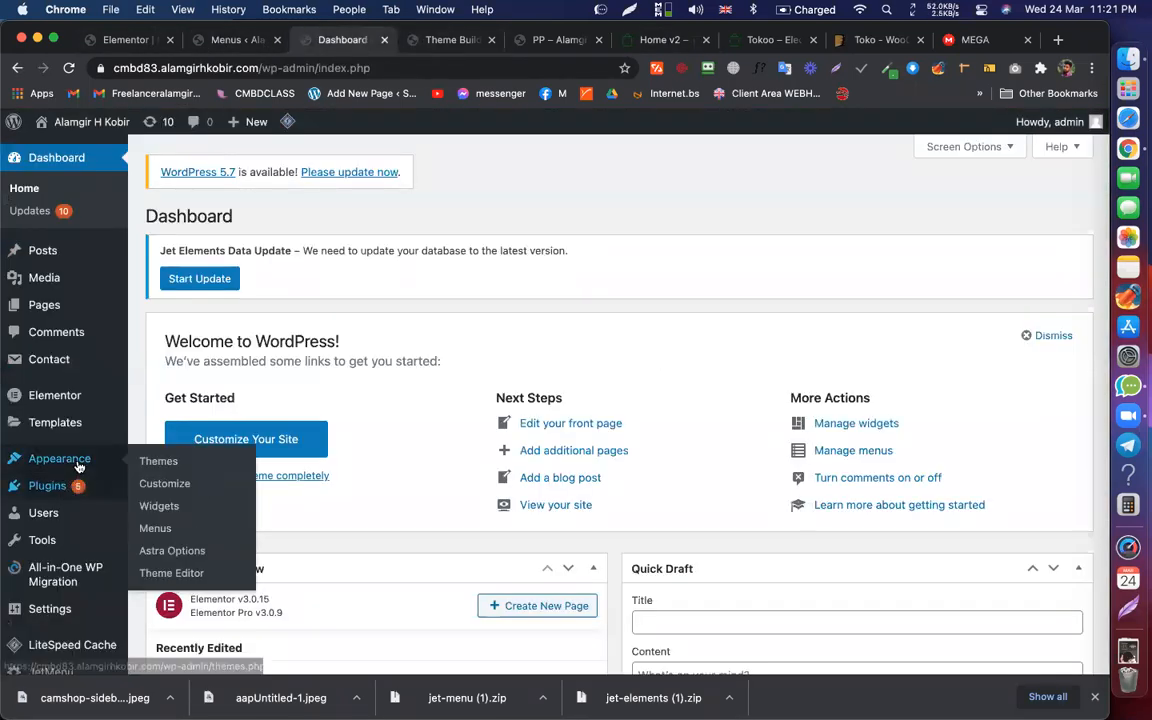
pyautogui.click(155, 530)
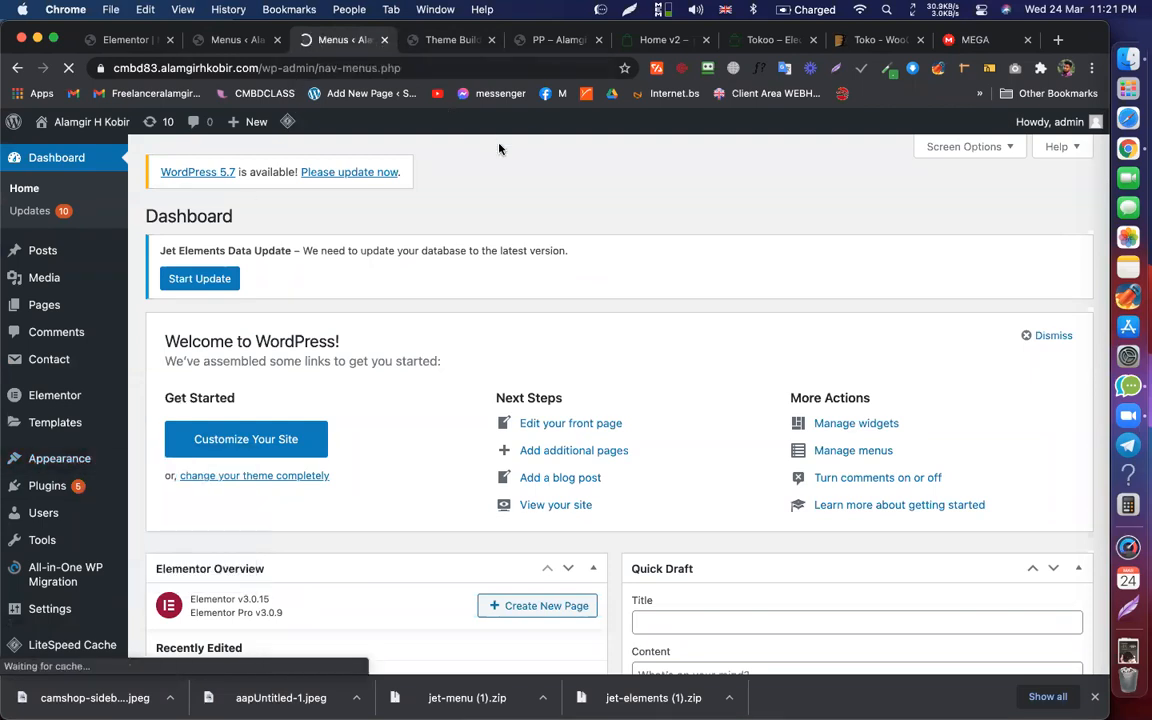
pyautogui.scroll(-5, 520, 290)
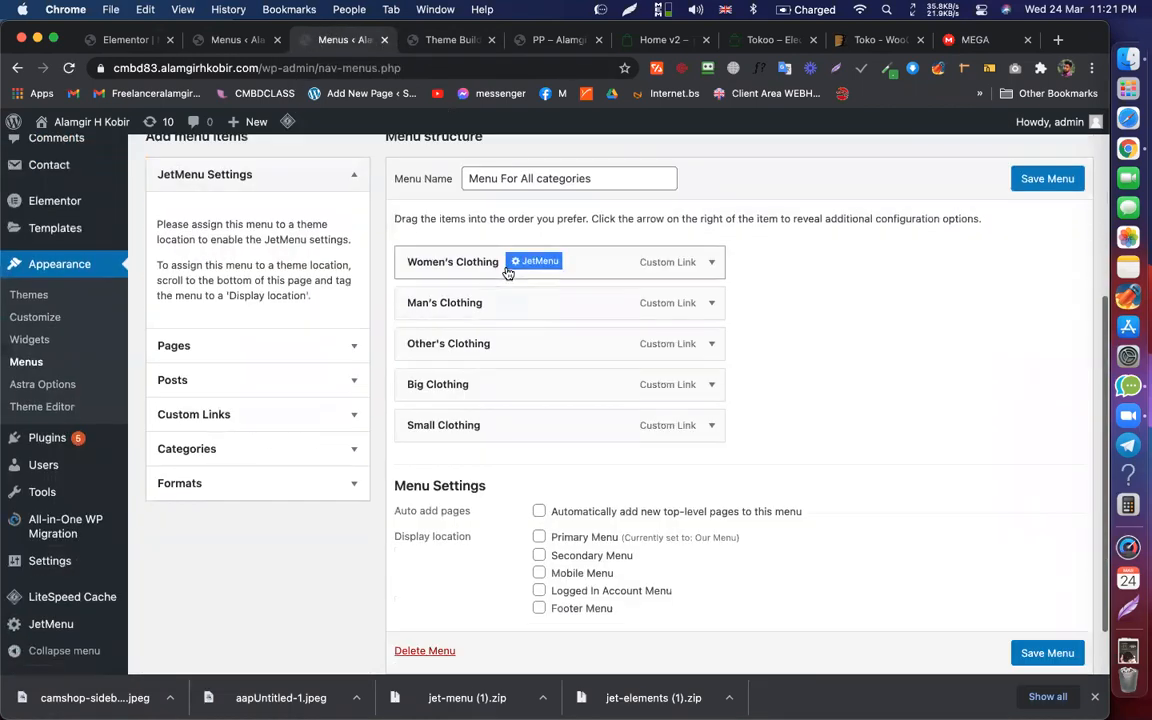
pyautogui.scroll(2, 370, 275)
pyautogui.click(329, 180)
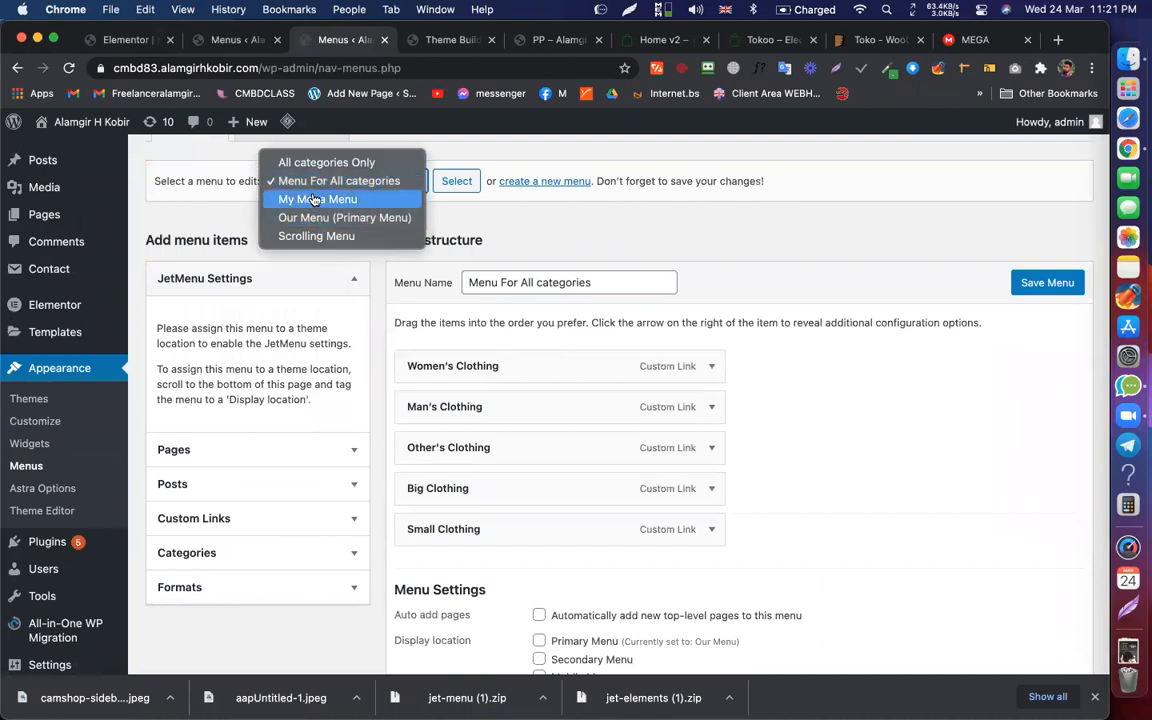
pyautogui.click(317, 199)
pyautogui.click(458, 180)
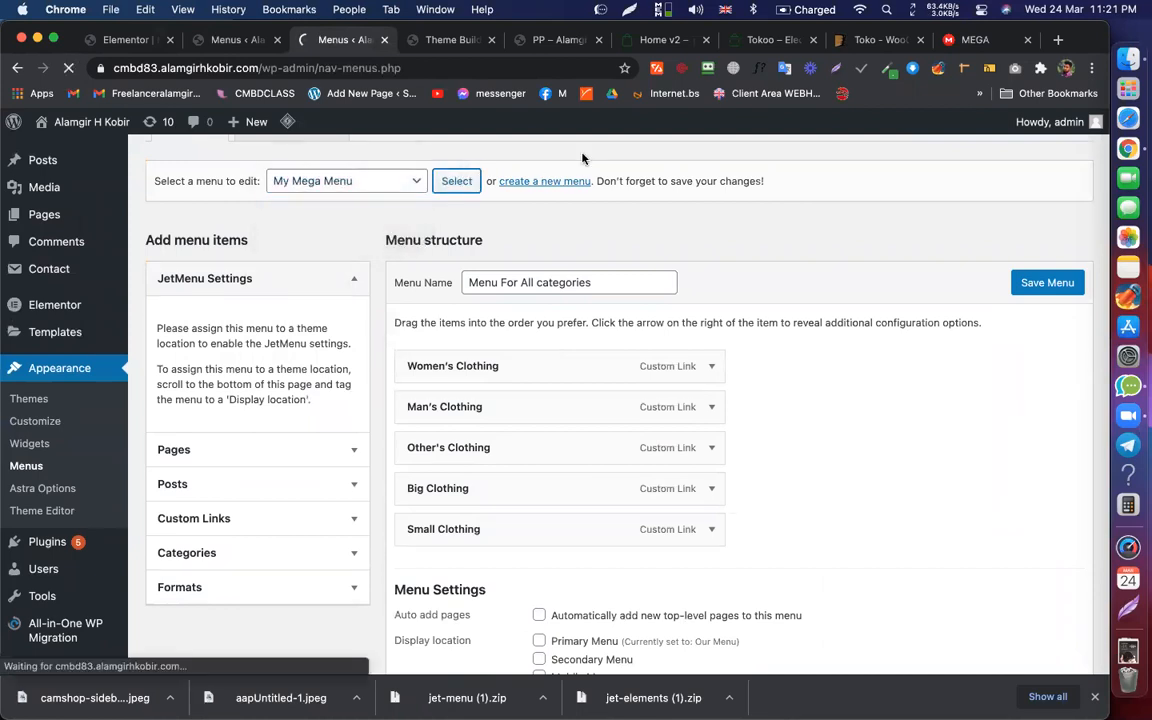
pyautogui.scroll(-3, 600, 350)
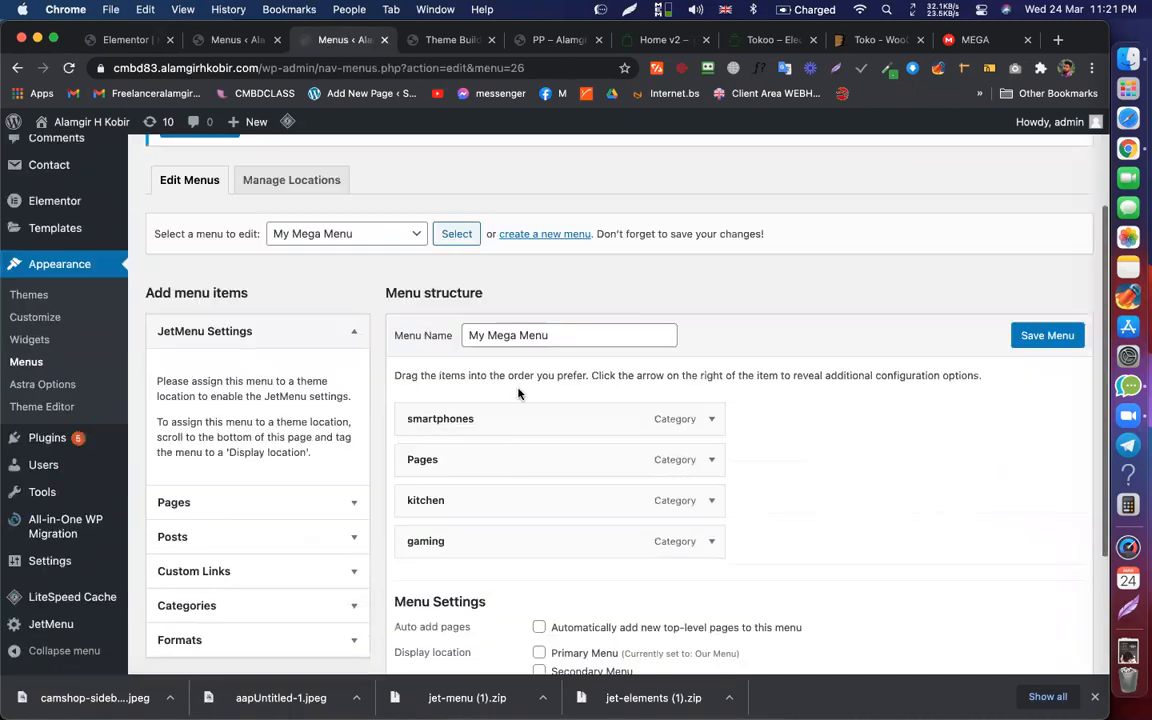
pyautogui.click(514, 421)
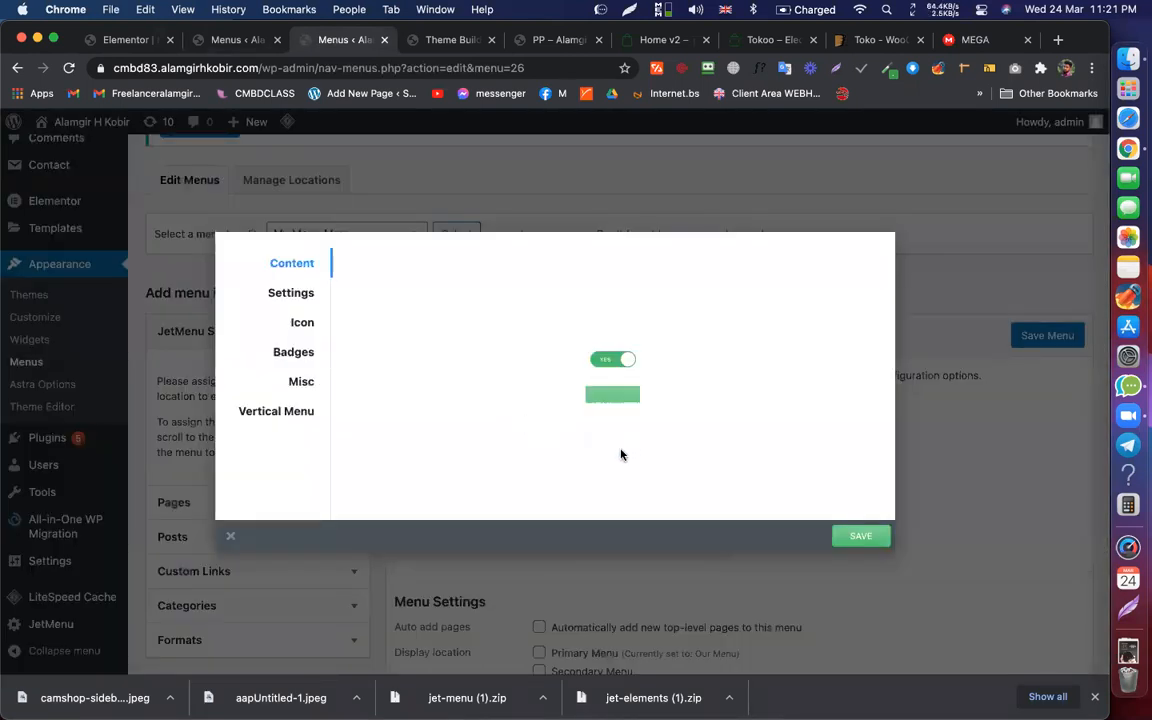
pyautogui.click(602, 421)
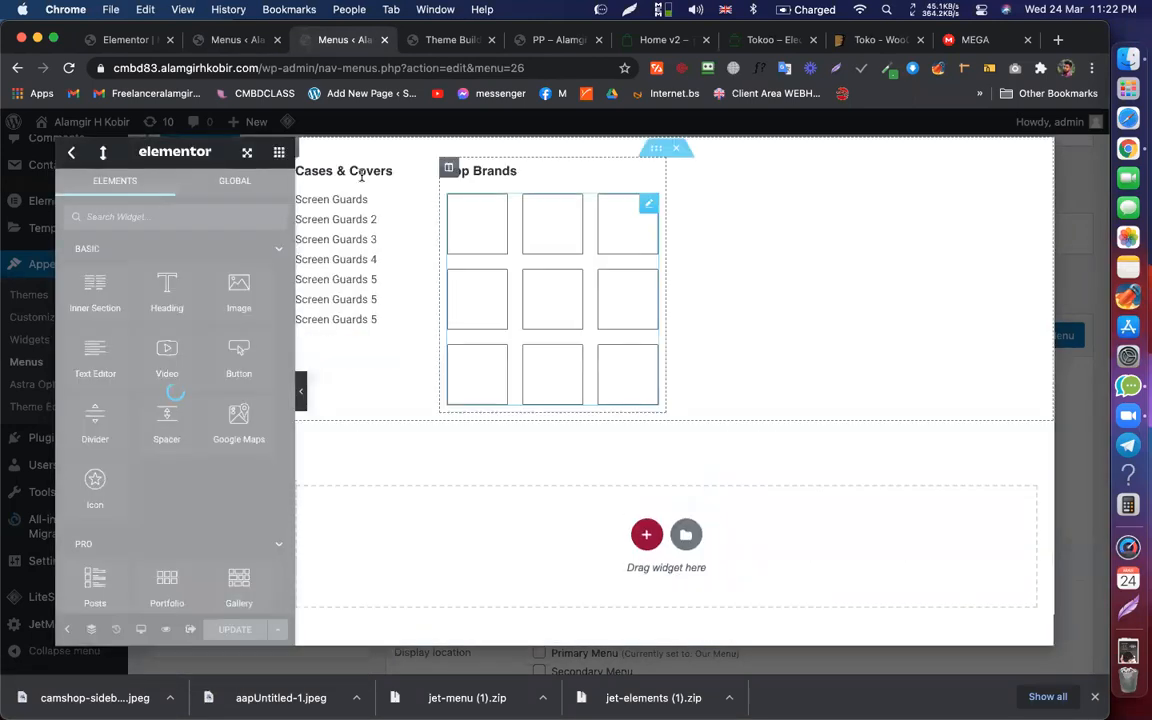
# Step: Copy the Cases & Covers column into Women's Clothing and delete the empty first column
pyautogui.rightClick(302, 167)
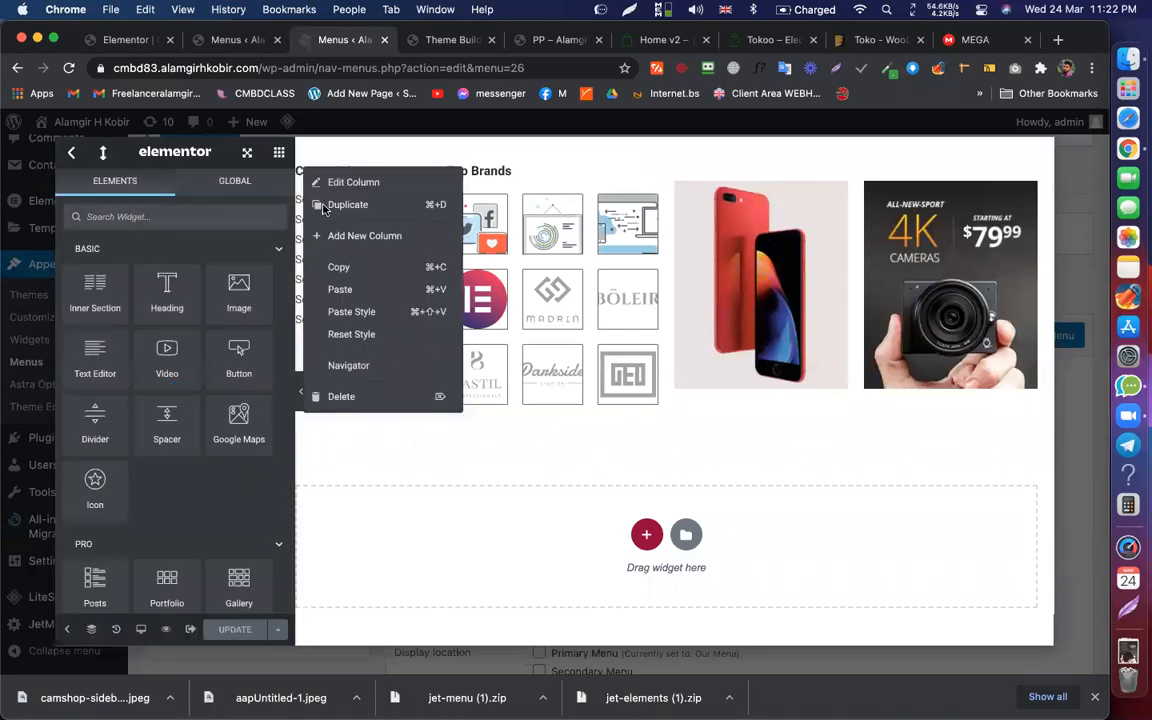
pyautogui.click(354, 272)
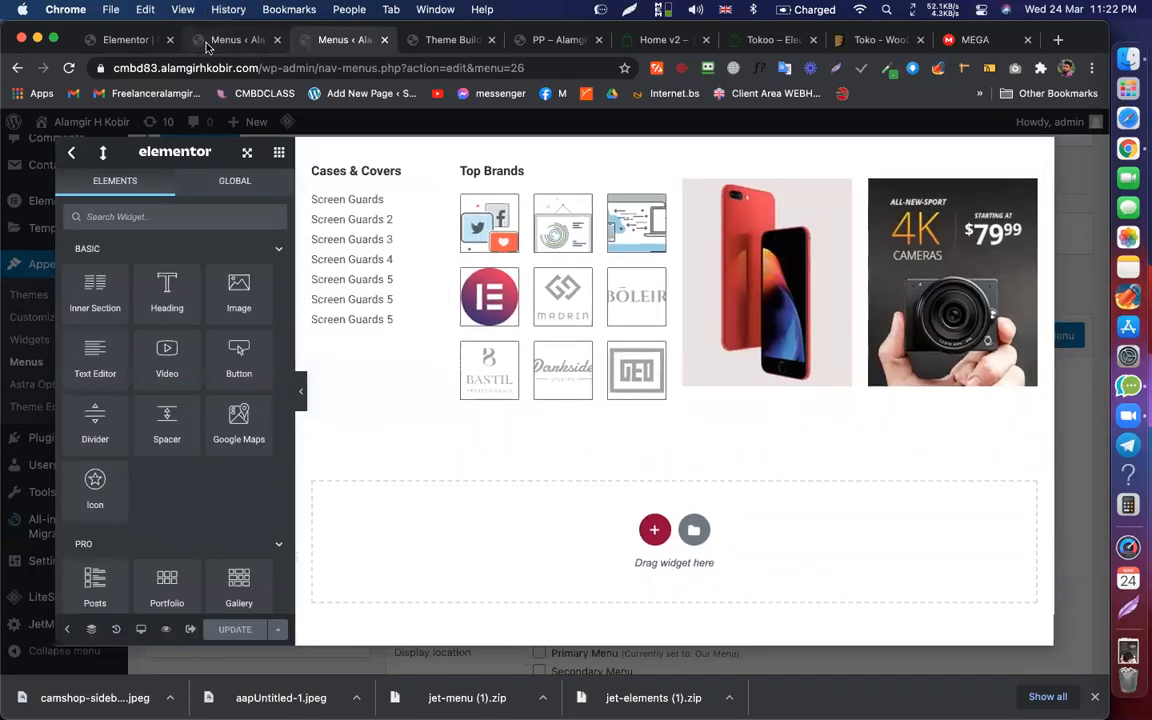
pyautogui.click(207, 42)
pyautogui.rightClick(407, 175)
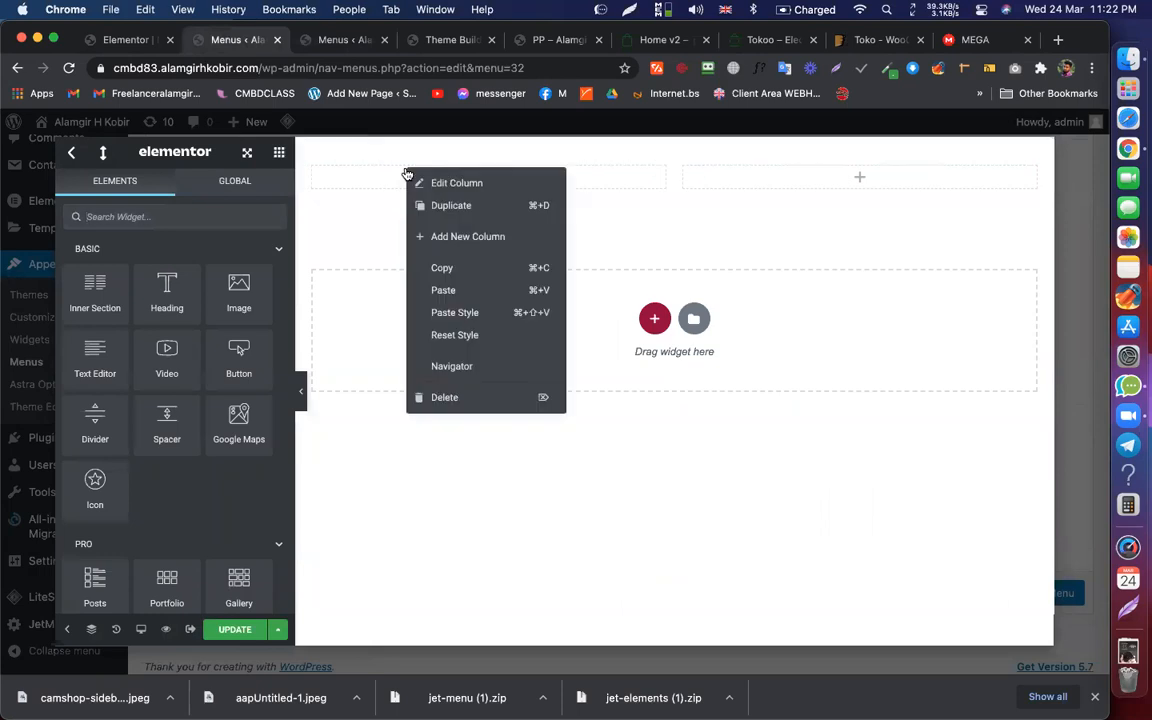
pyautogui.click(443, 290)
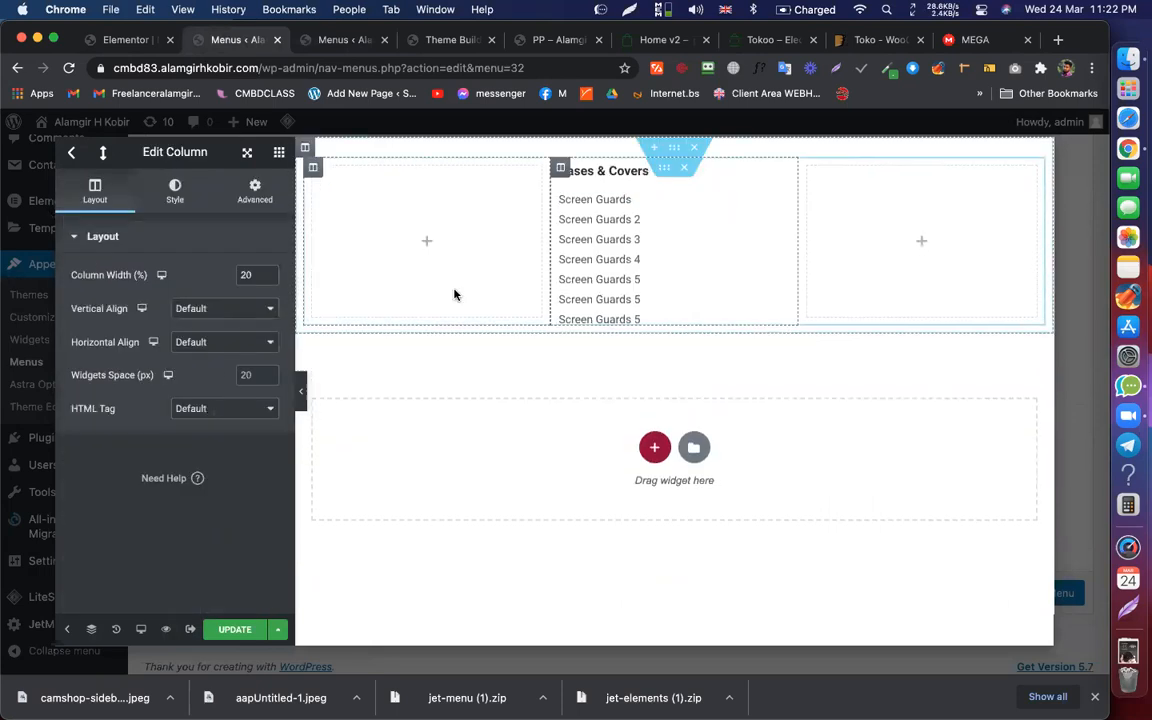
pyautogui.rightClick(313, 172)
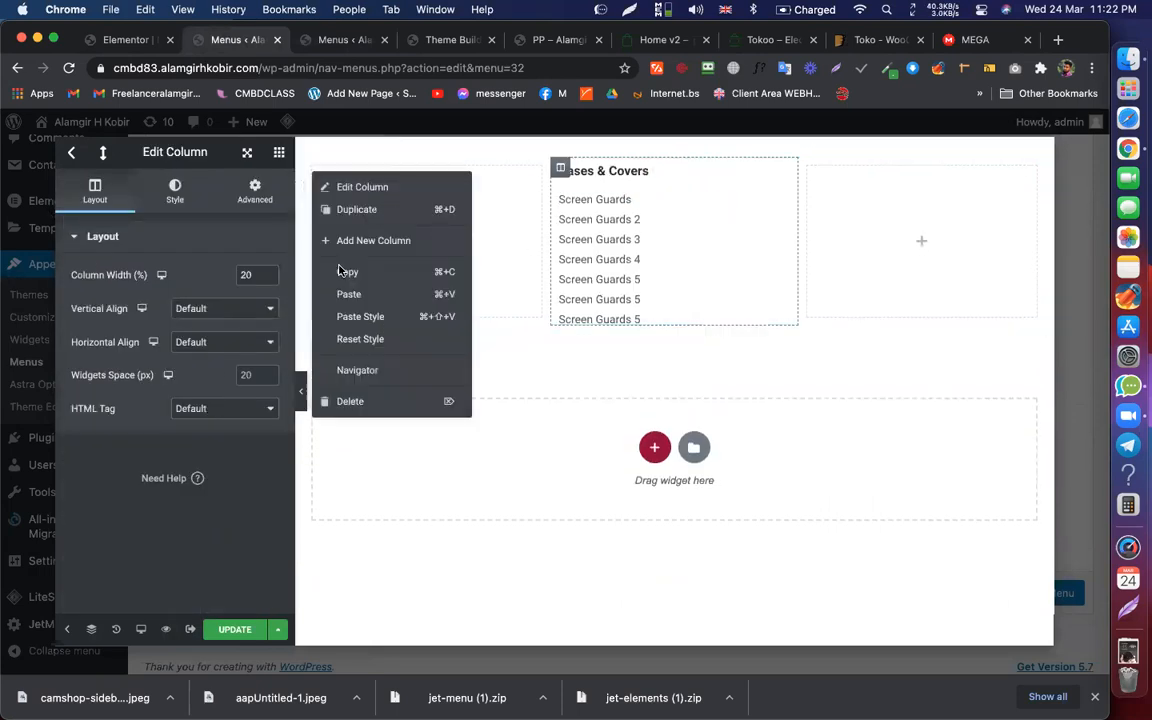
pyautogui.click(382, 403)
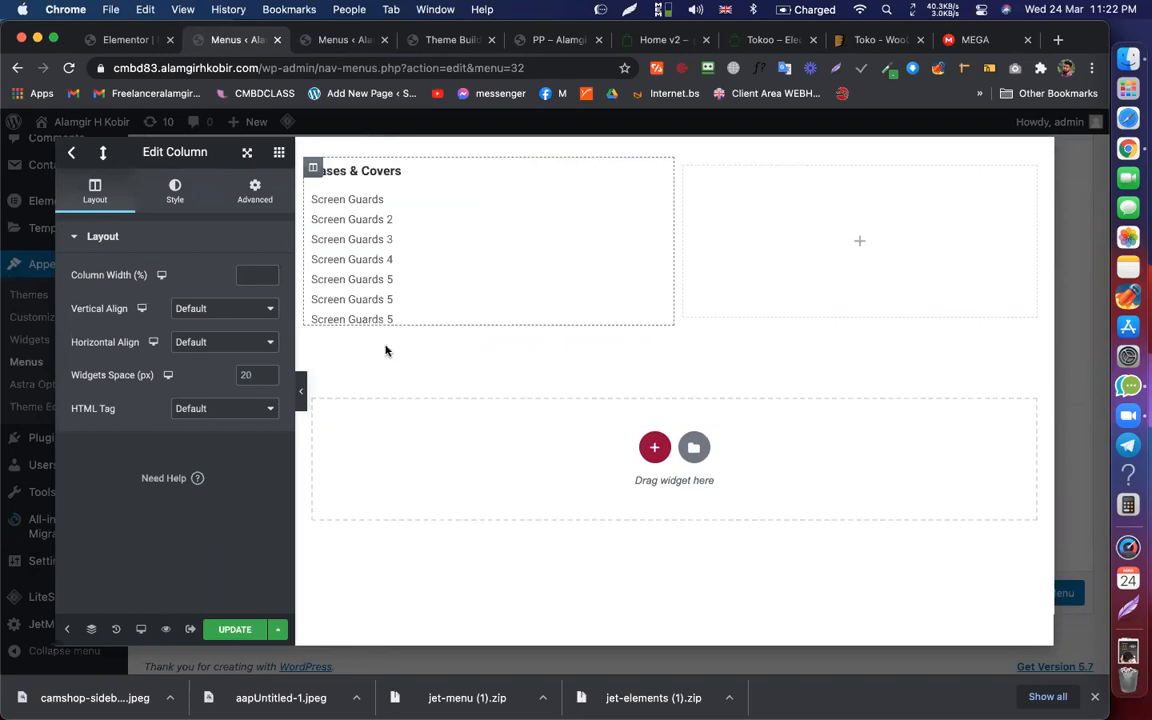
# Step: Look at the Tokoo demo's Top Brands link for reference
pyautogui.click(675, 39)
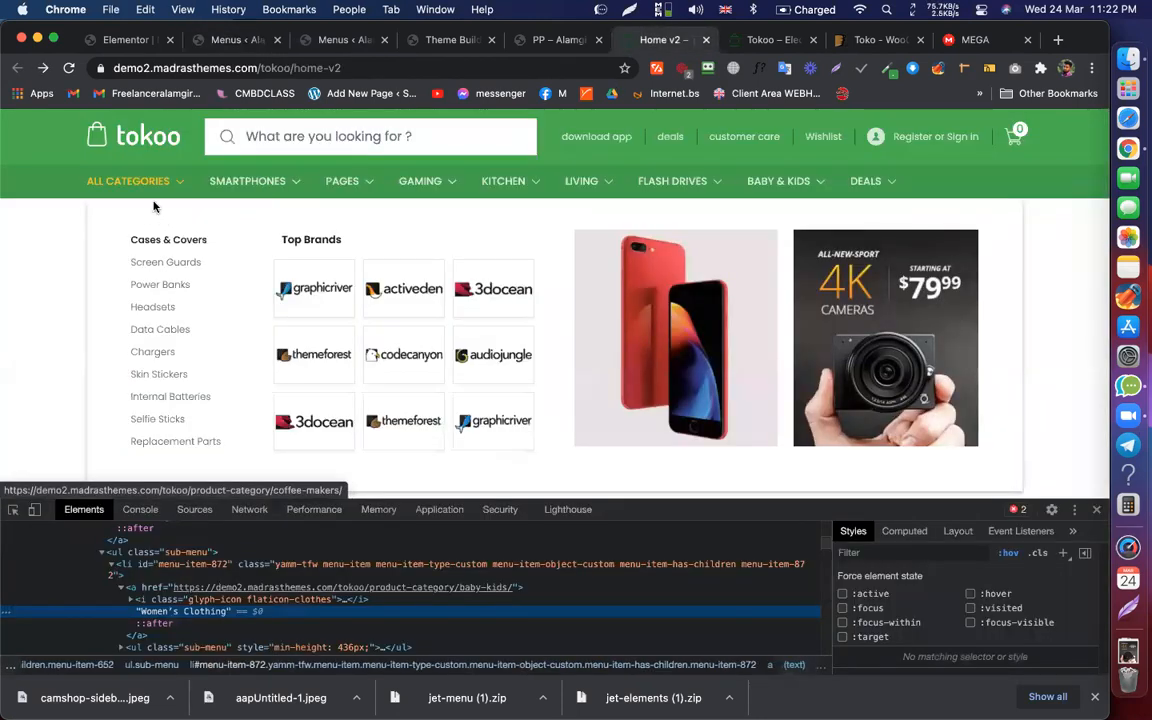
pyautogui.moveTo(163, 221)
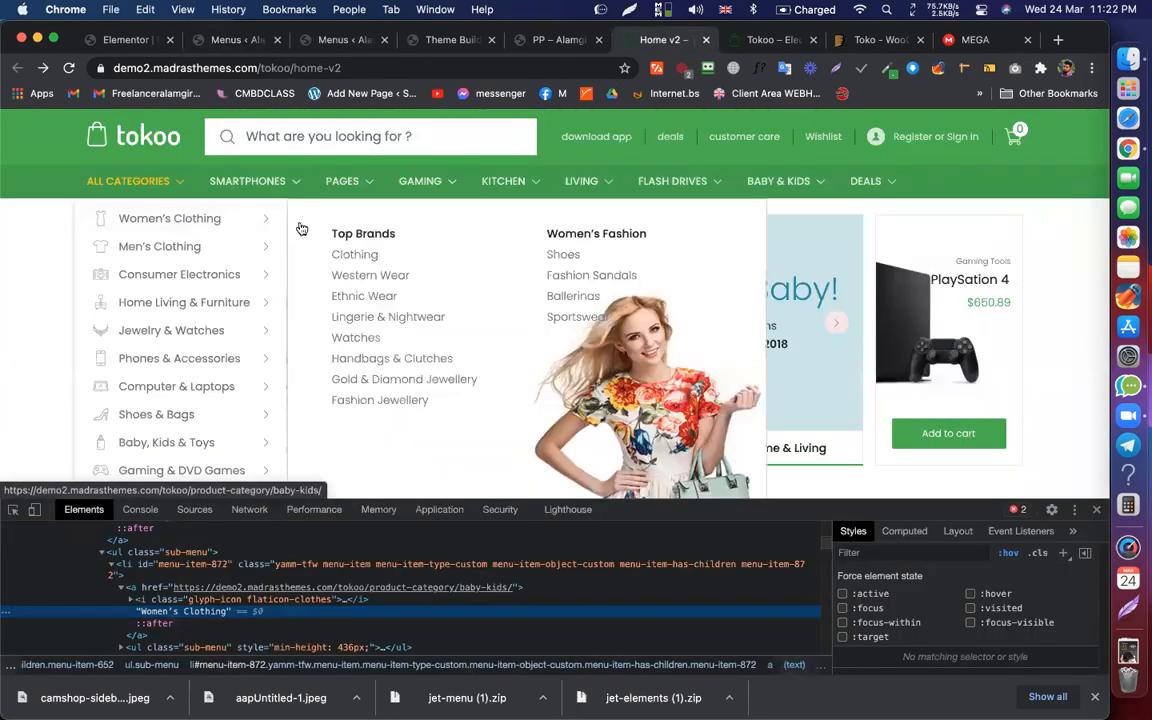
pyautogui.rightClick(389, 236)
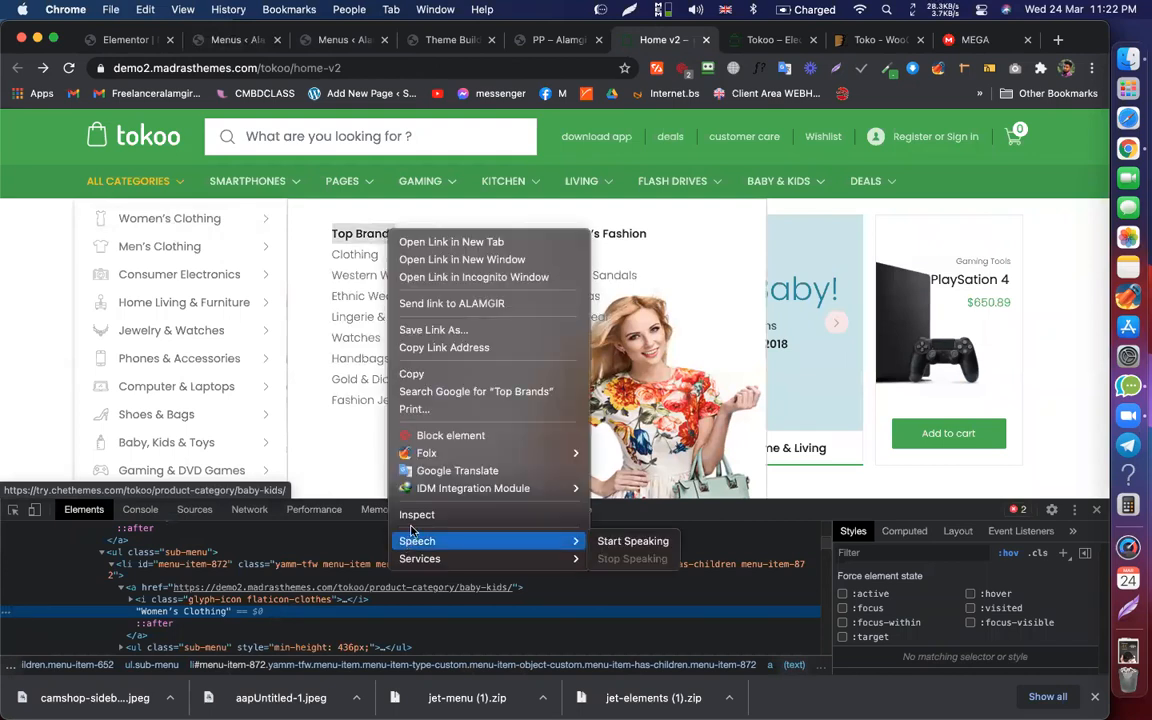
# Step: Inspect Tokoo's Top Brands heading, rename the Cases & Covers heading to Top Brands, and save
pyautogui.click(417, 520)
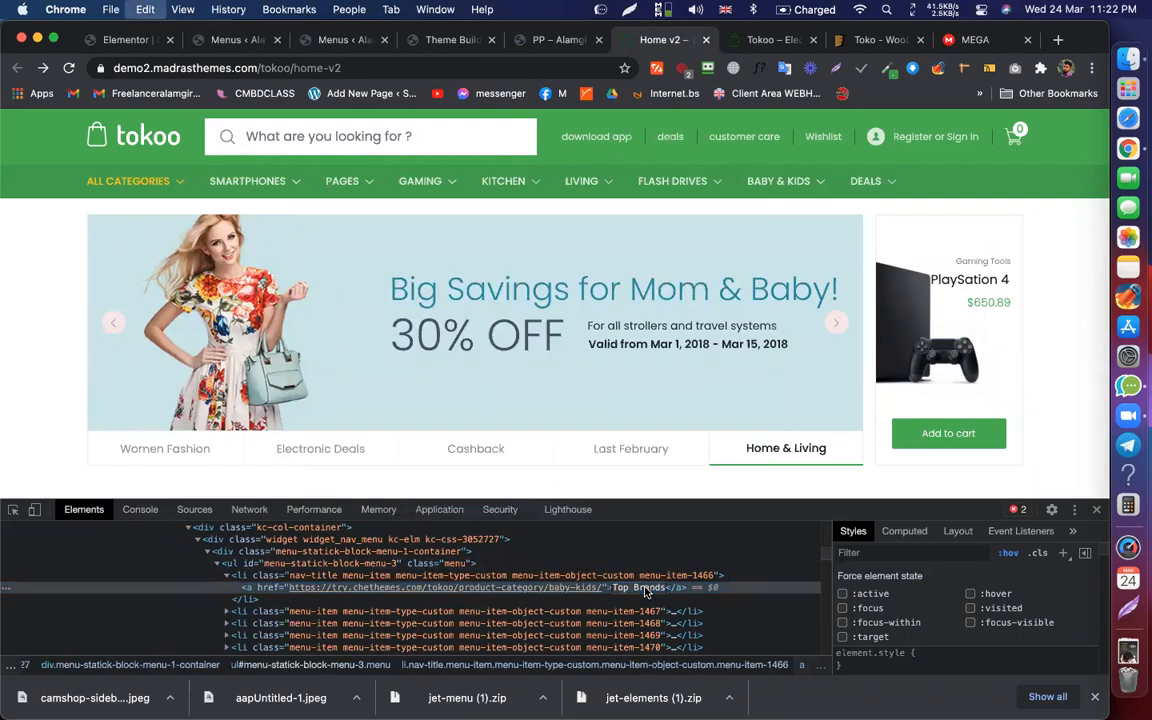
pyautogui.click(150, 40)
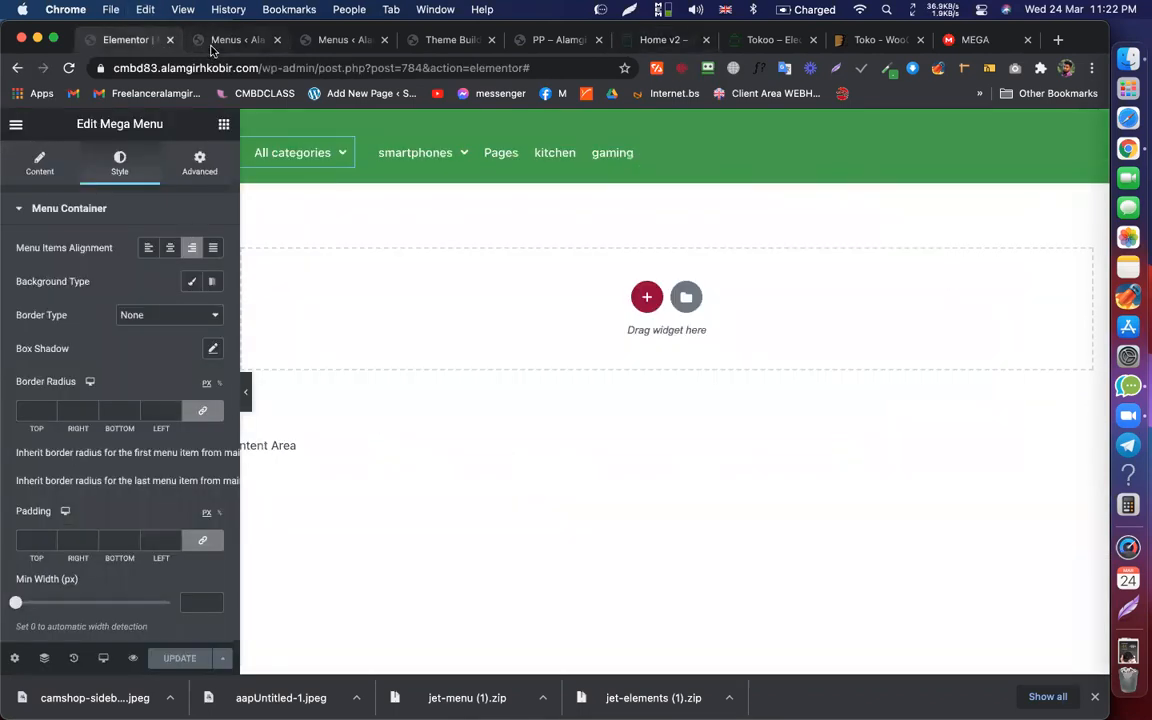
pyautogui.click(225, 40)
pyautogui.click(365, 171)
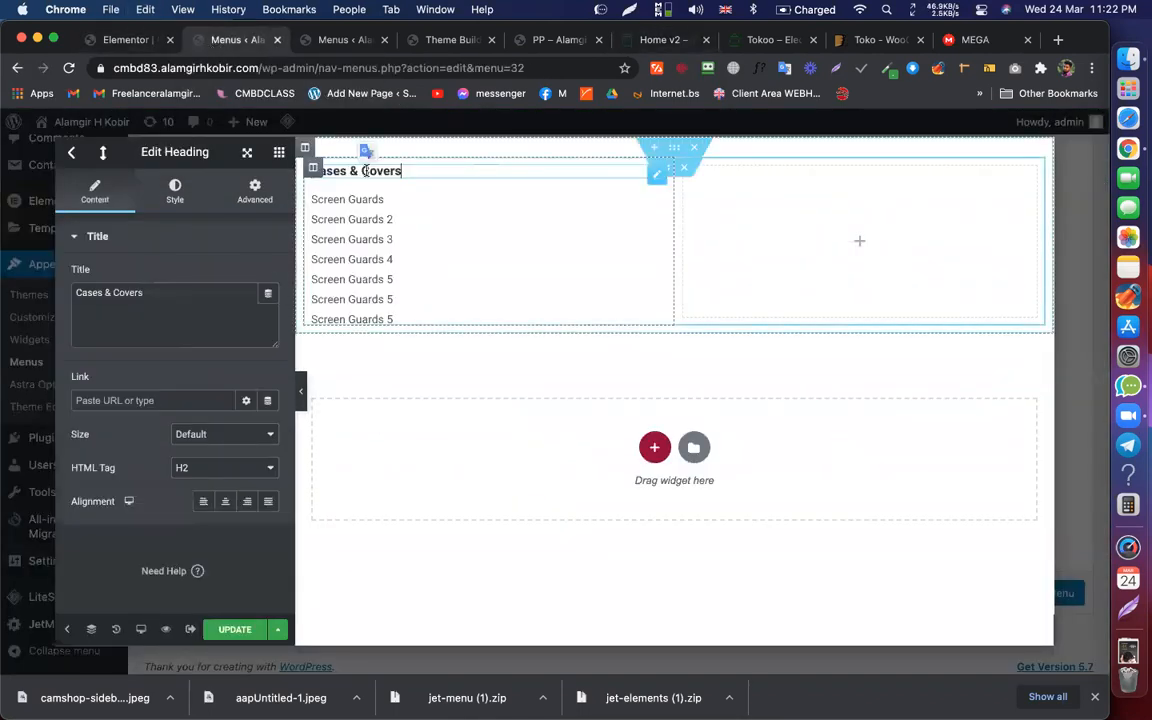
pyautogui.press('super+a')
pyautogui.write('Top Brands')
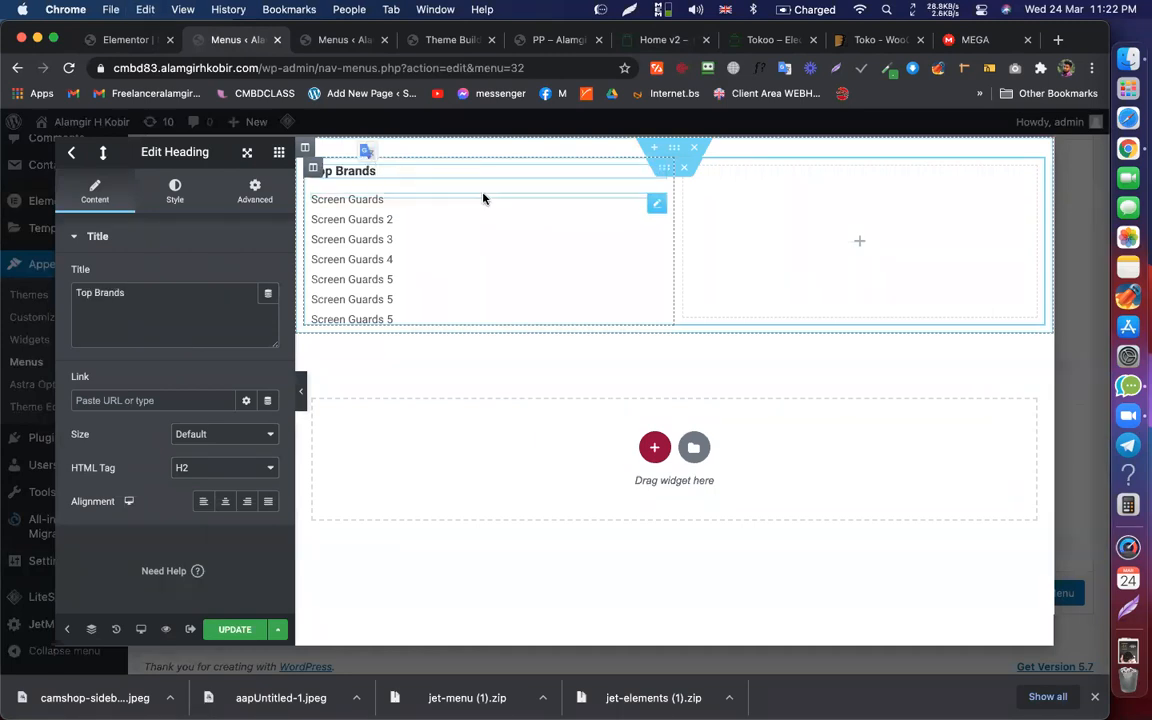
pyautogui.click(483, 198)
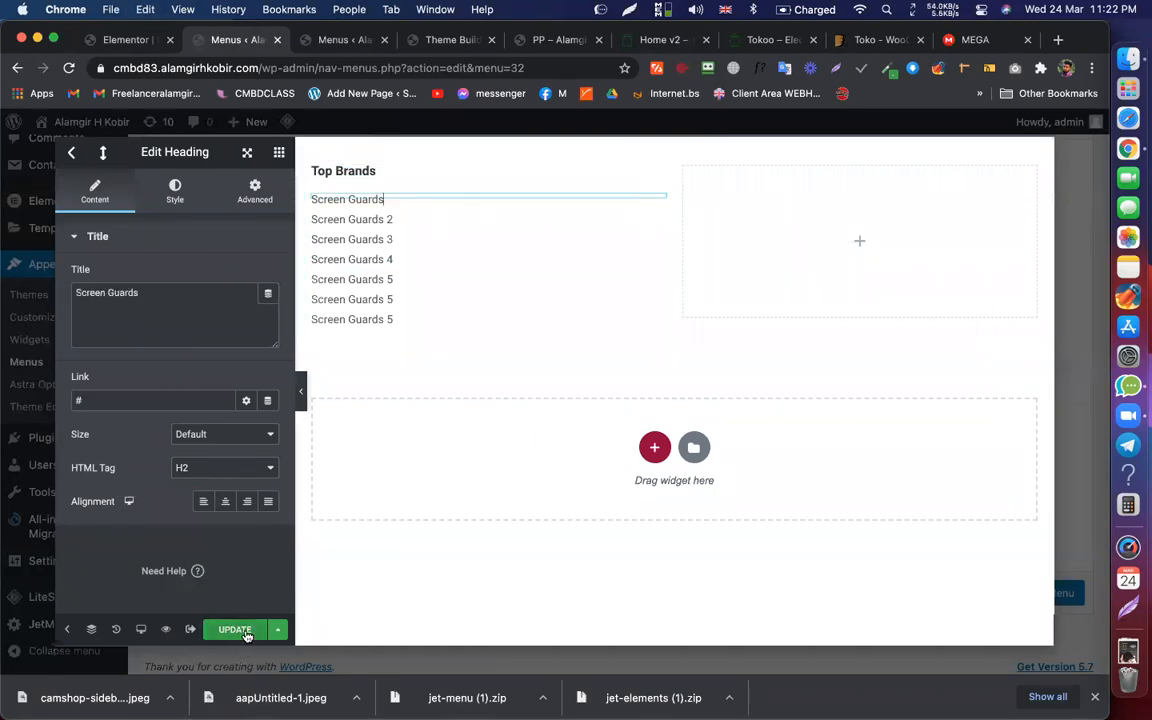
pyautogui.click(835, 226)
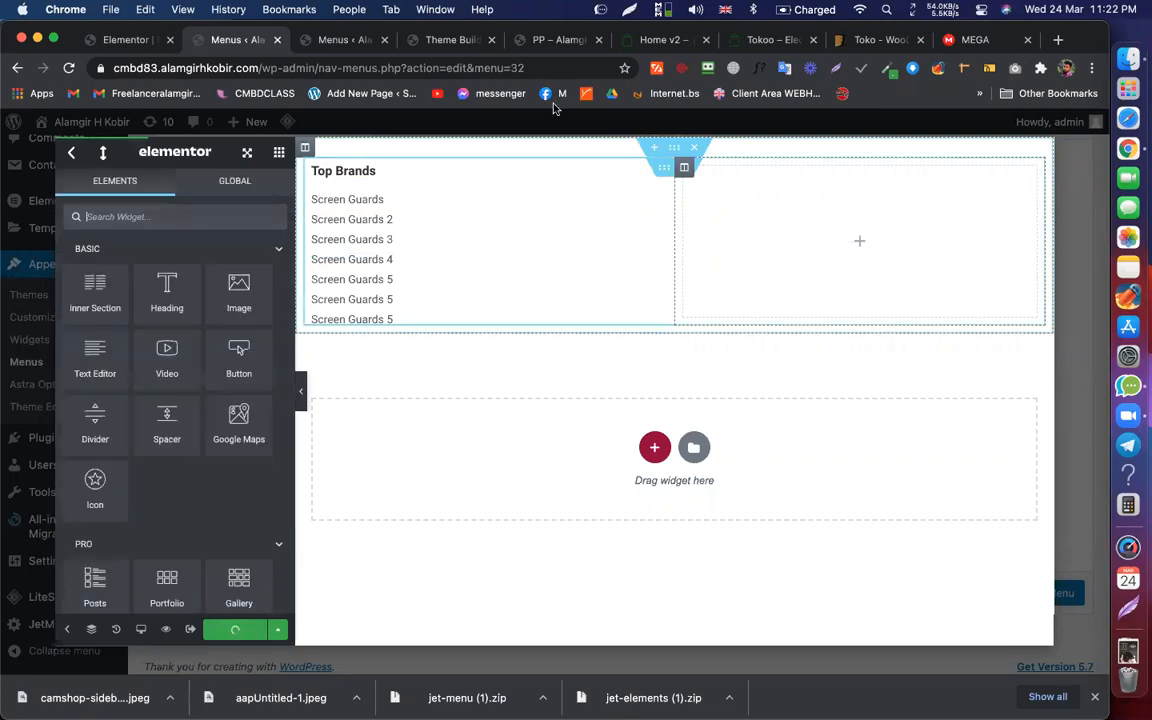
# Step: Copy the Top Brands heading into the empty right column, comparing with the Tokoo demo
pyautogui.click(665, 40)
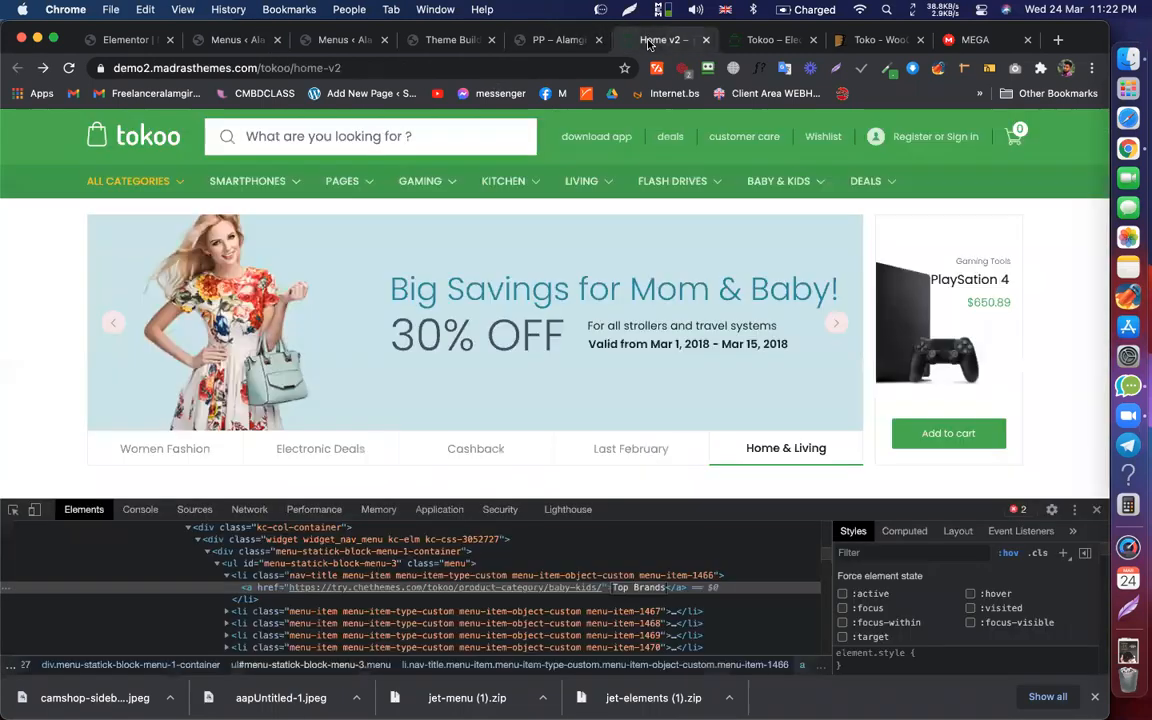
pyautogui.moveTo(148, 180)
pyautogui.moveTo(223, 228)
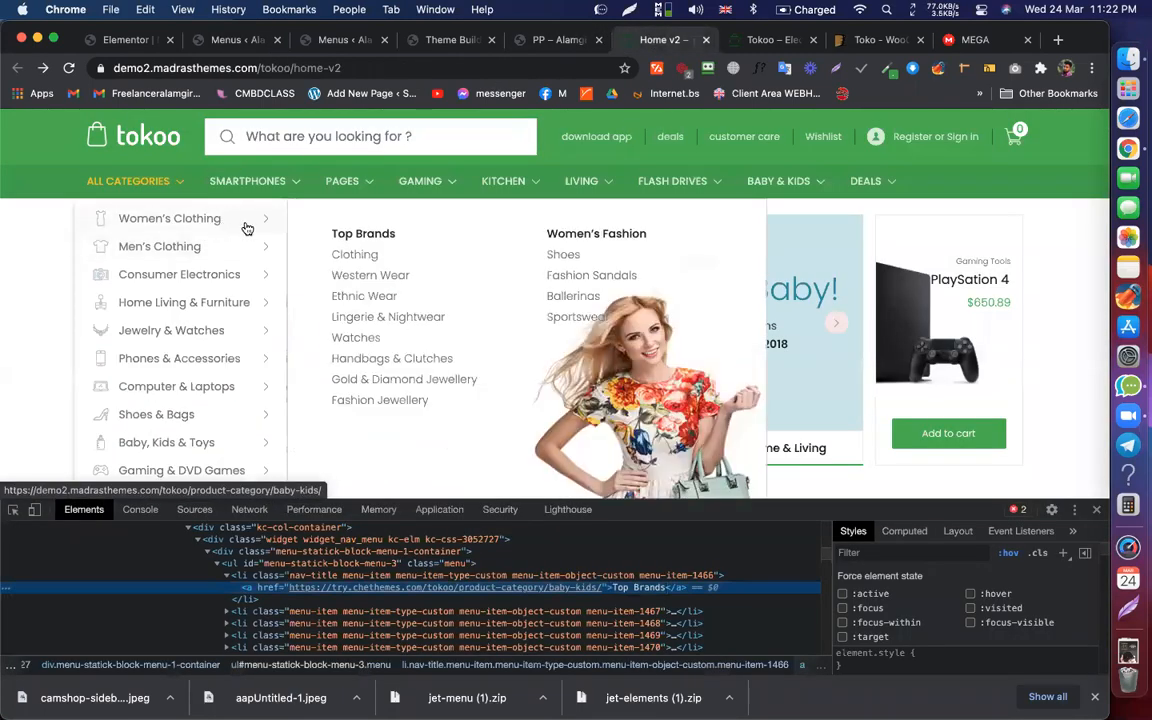
pyautogui.click(140, 40)
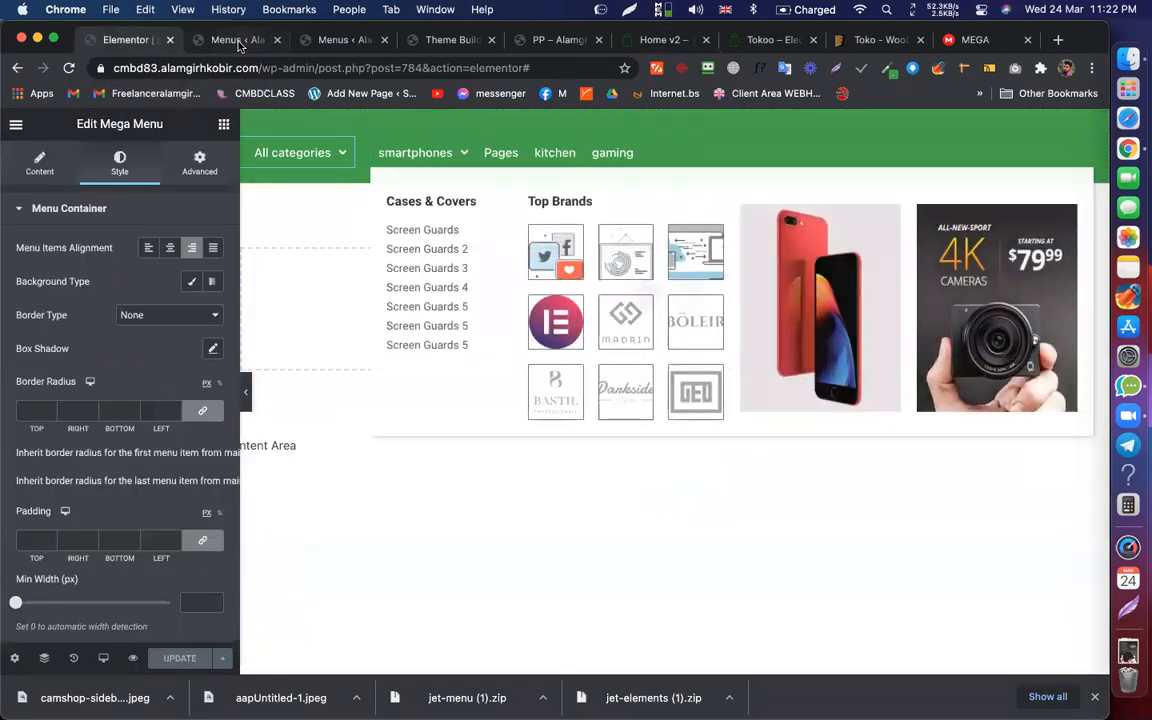
pyautogui.click(237, 40)
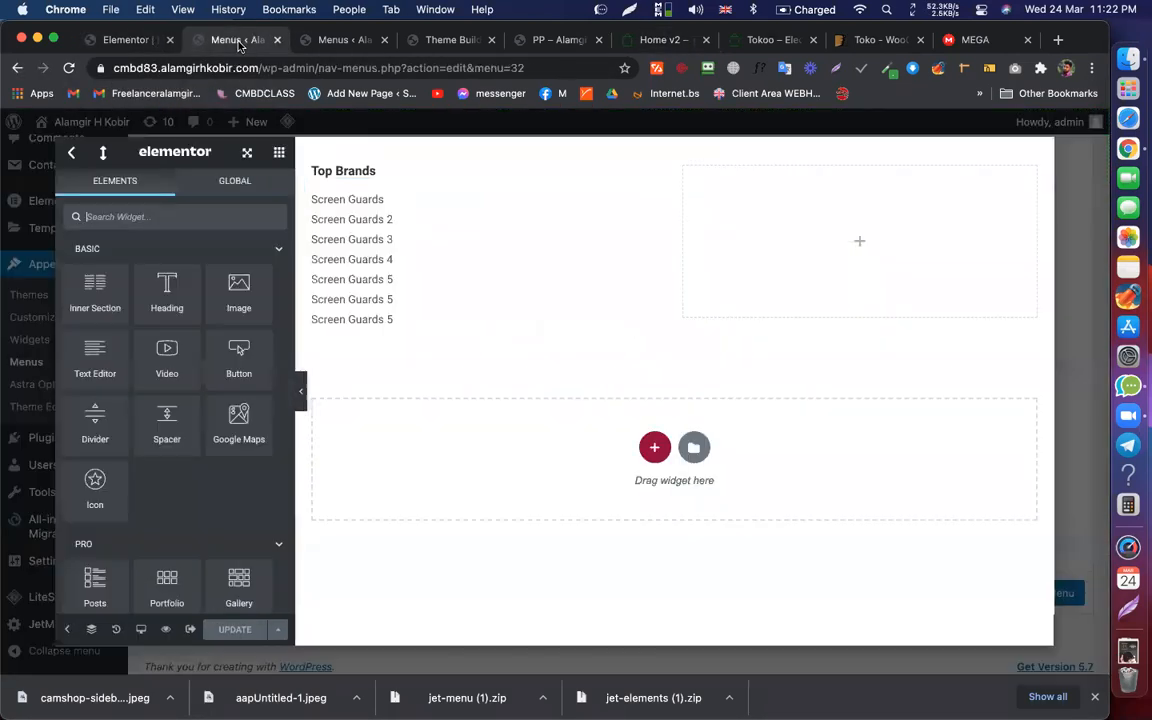
pyautogui.rightClick(340, 171)
pyautogui.click(392, 239)
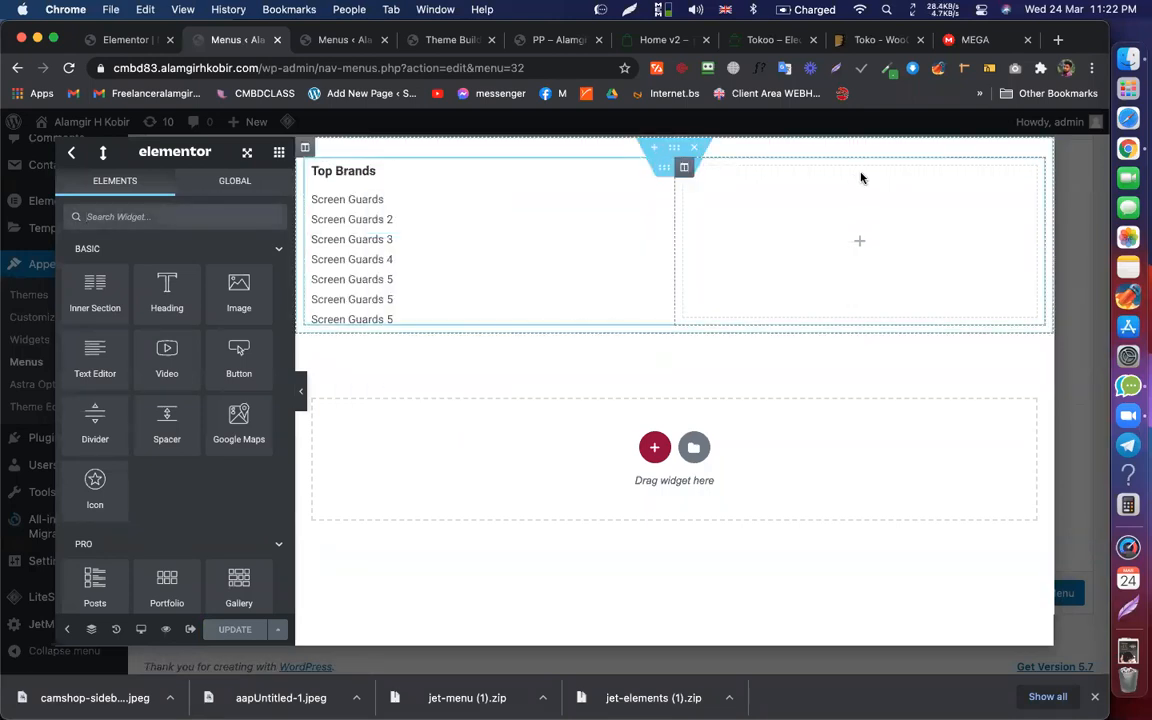
pyautogui.rightClick(861, 178)
pyautogui.click(899, 296)
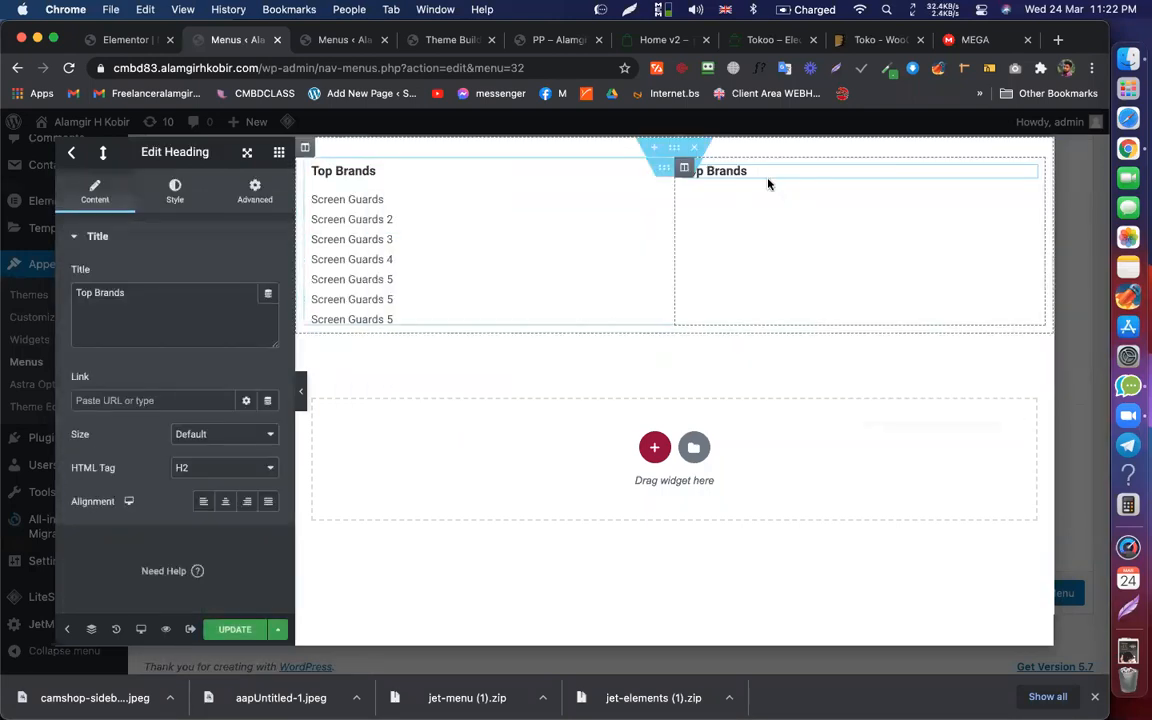
pyautogui.click(633, 42)
pyautogui.moveTo(191, 224)
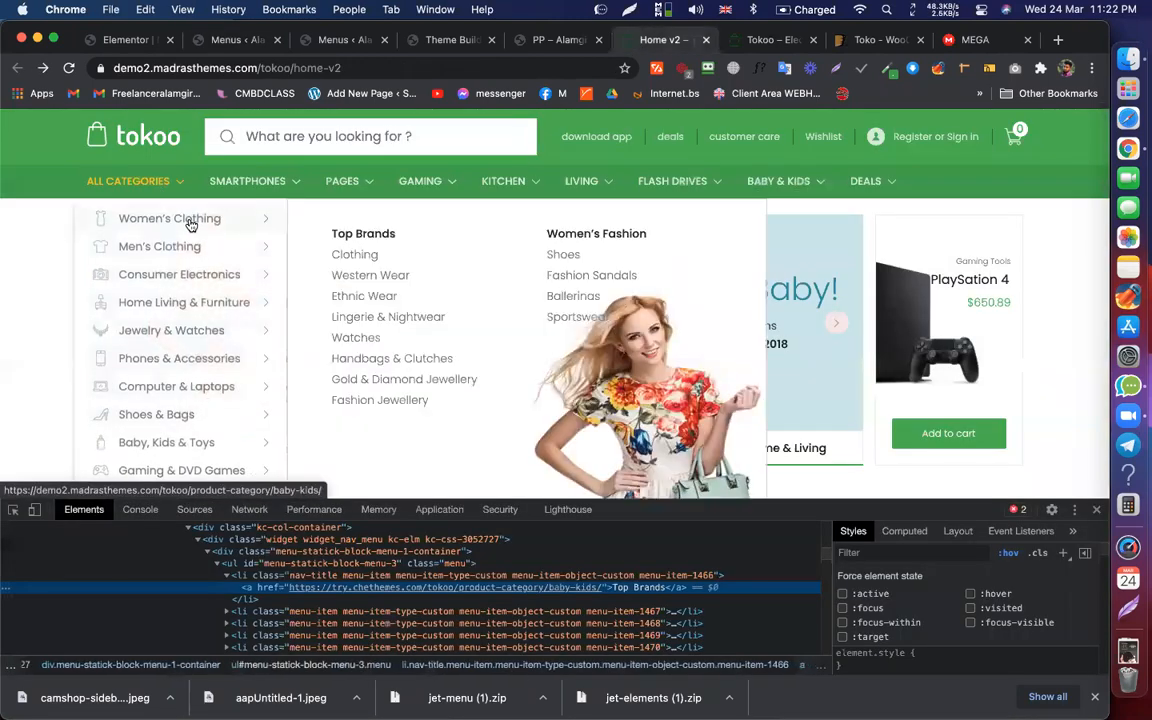
pyautogui.click(150, 45)
# Step: Retitle the second column's heading to Women's Brands
pyautogui.click(228, 40)
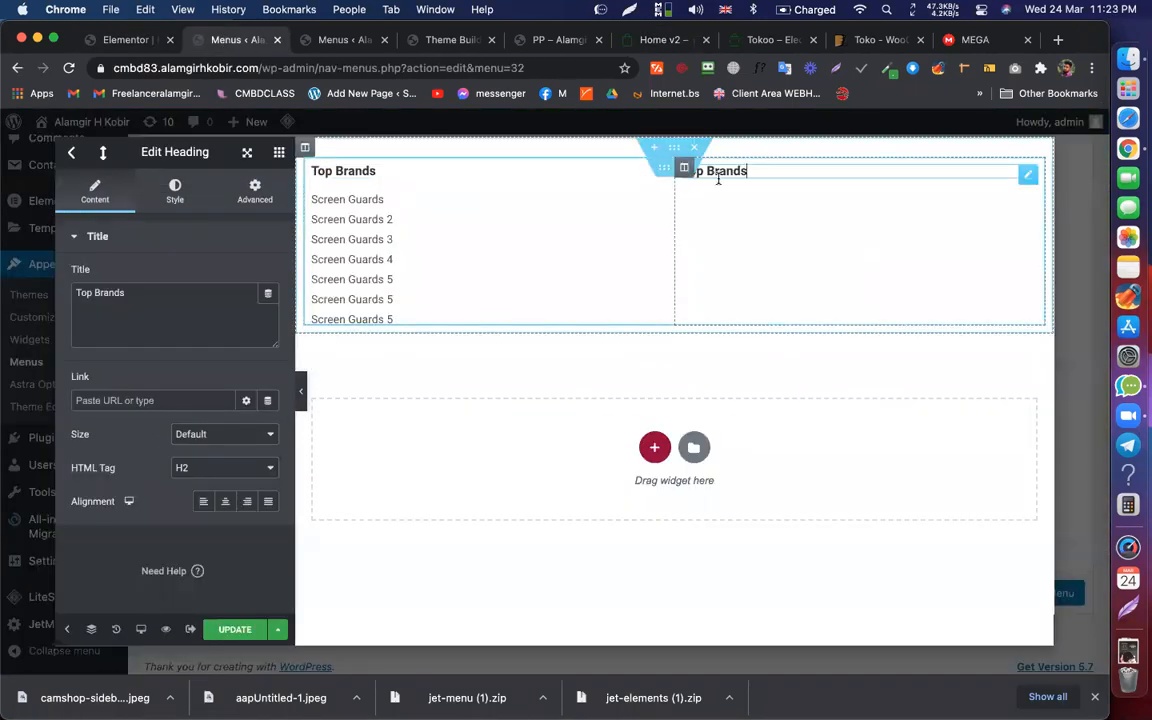
pyautogui.doubleClick(84, 293)
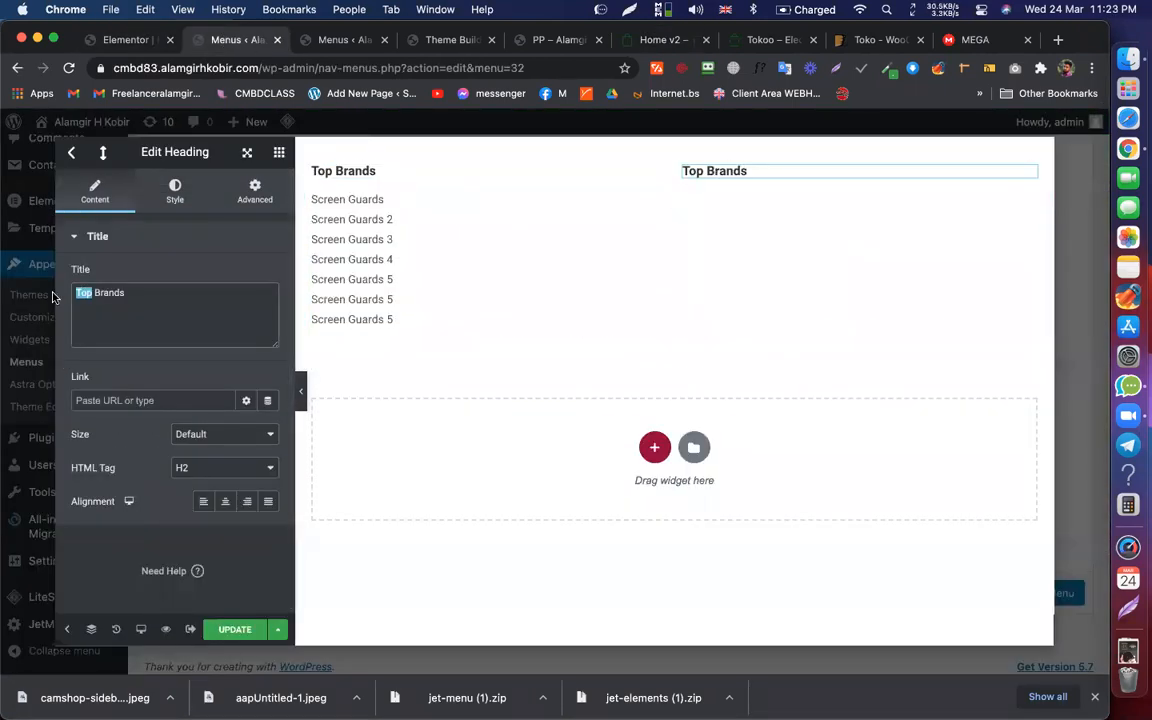
pyautogui.write('Womend')
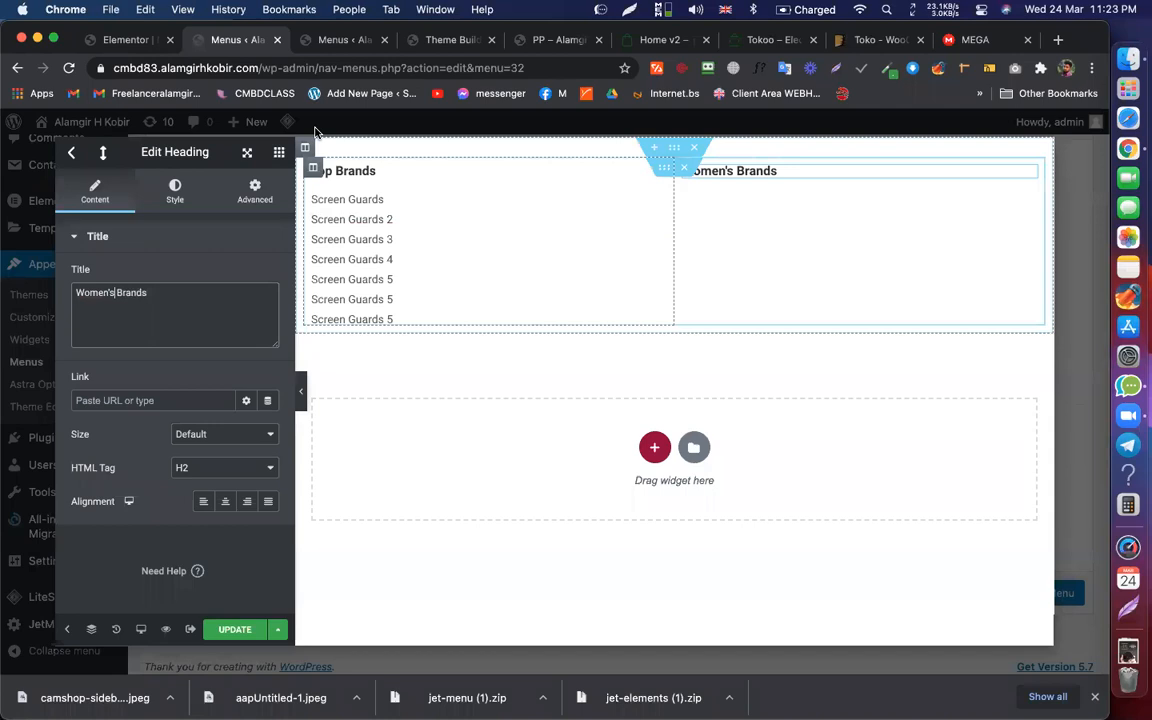
# Step: Paste a Screen Guards link into Women's Brands and duplicate it into four links
pyautogui.rightClick(360, 198)
pyautogui.click(395, 265)
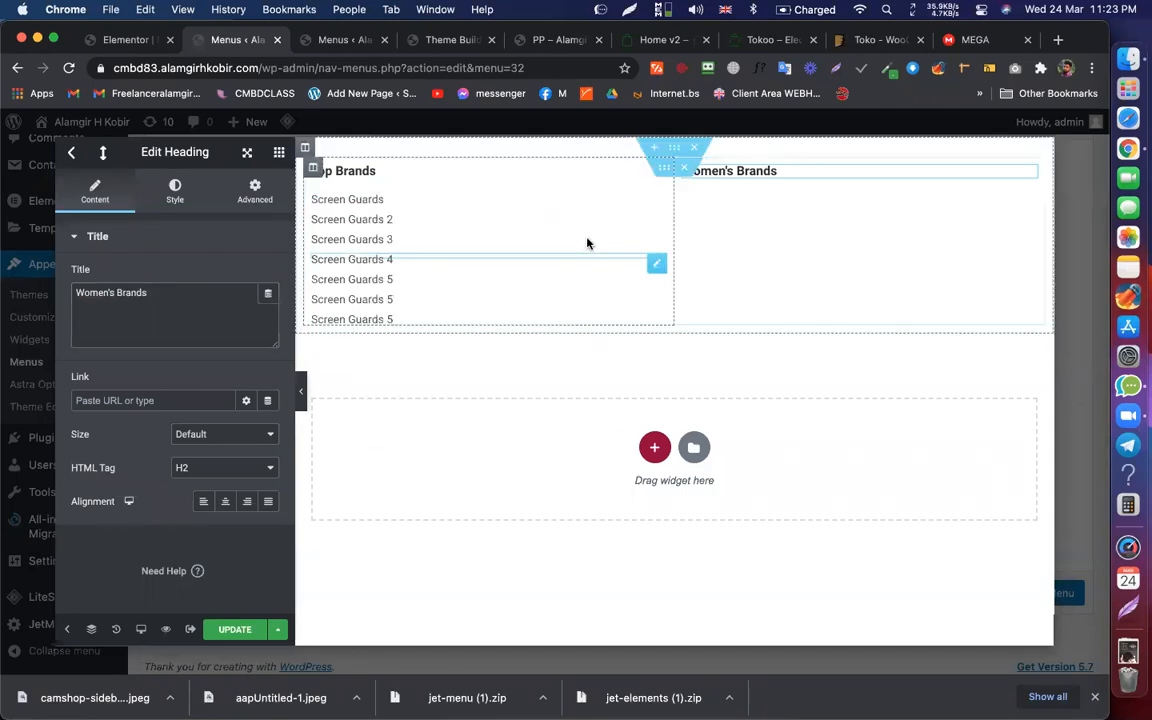
pyautogui.rightClick(853, 176)
pyautogui.click(887, 262)
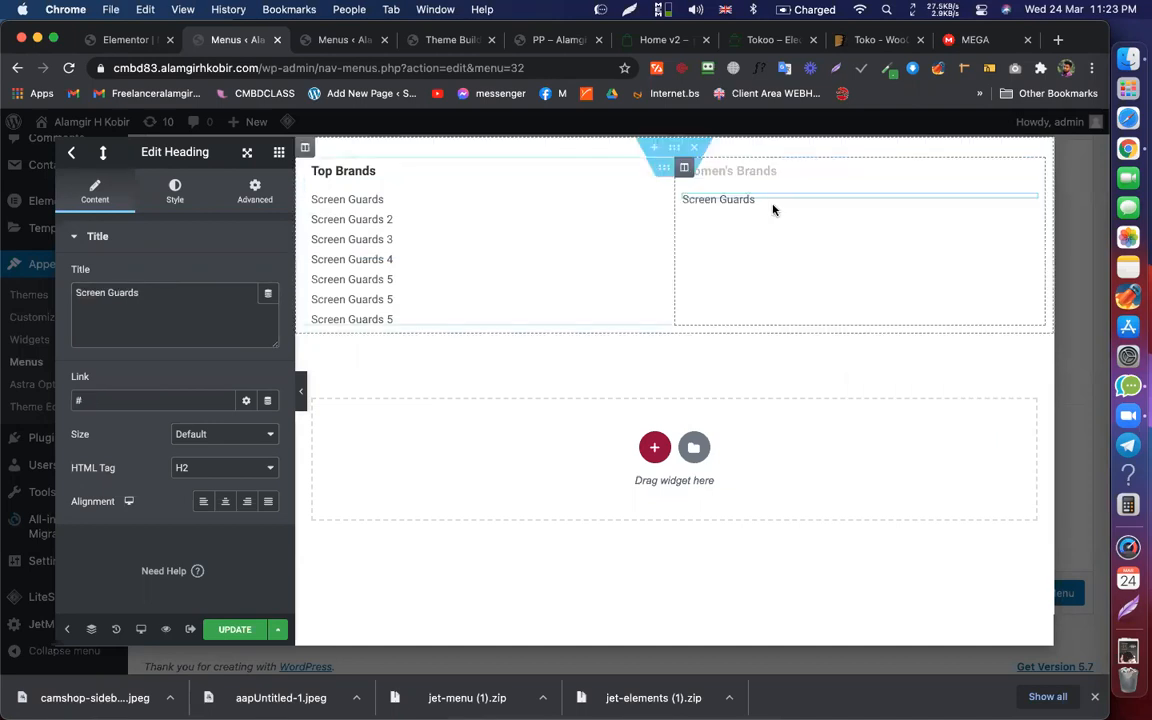
pyautogui.rightClick(766, 199)
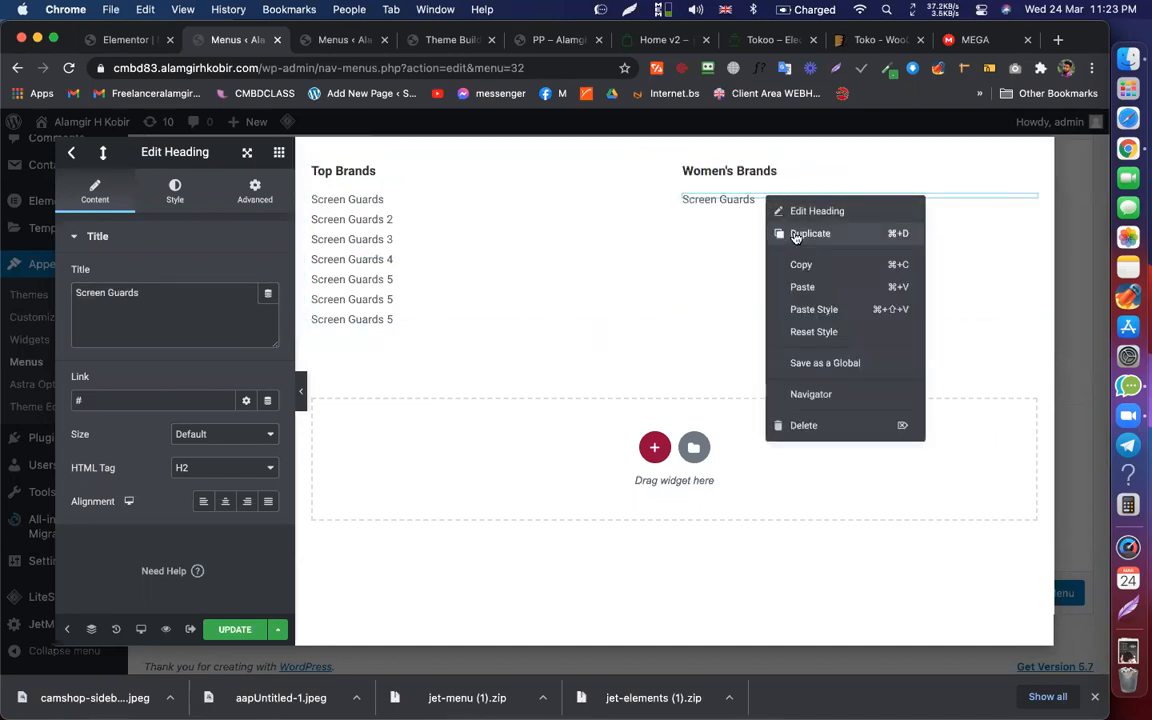
pyautogui.click(797, 234)
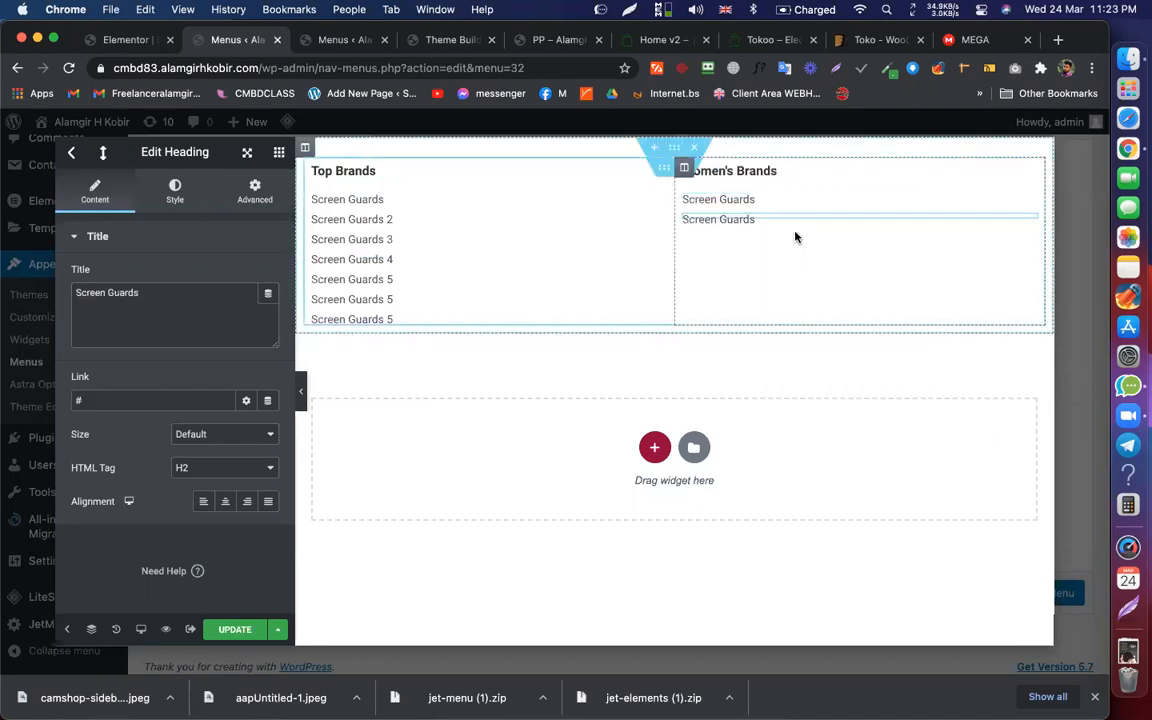
pyautogui.press('super+d')
pyautogui.press('super+d')
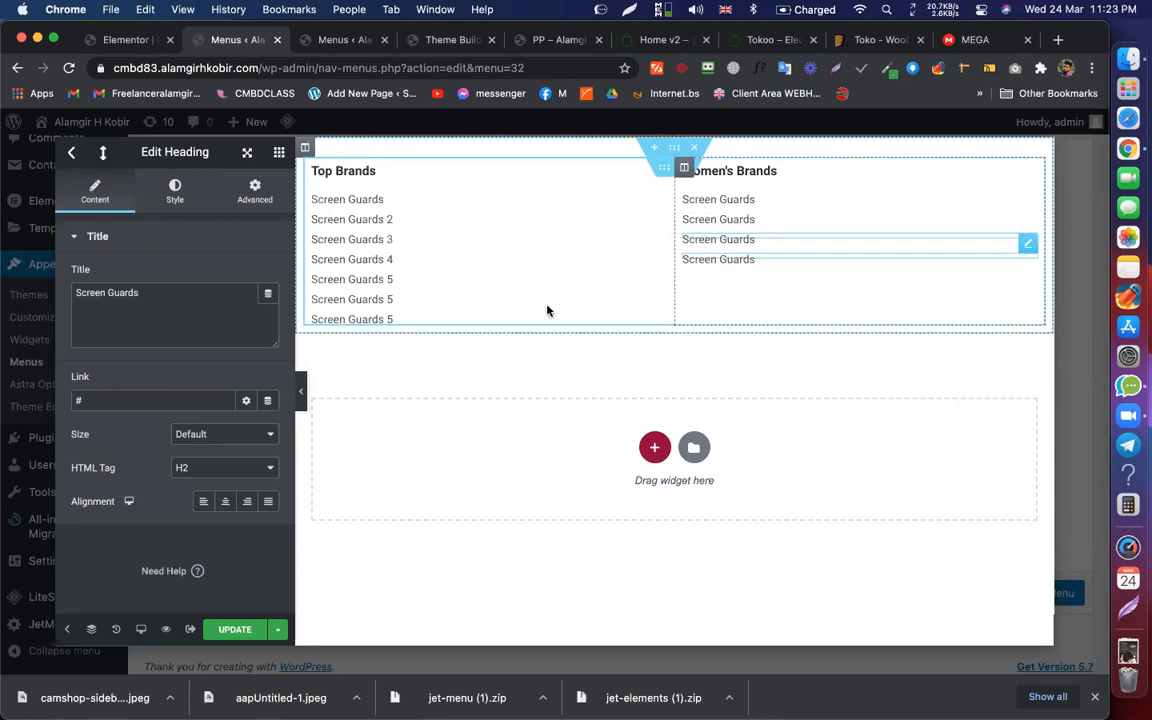
# Step: Save the mega menu changes and switch to the Tokoo demo
pyautogui.click(235, 629)
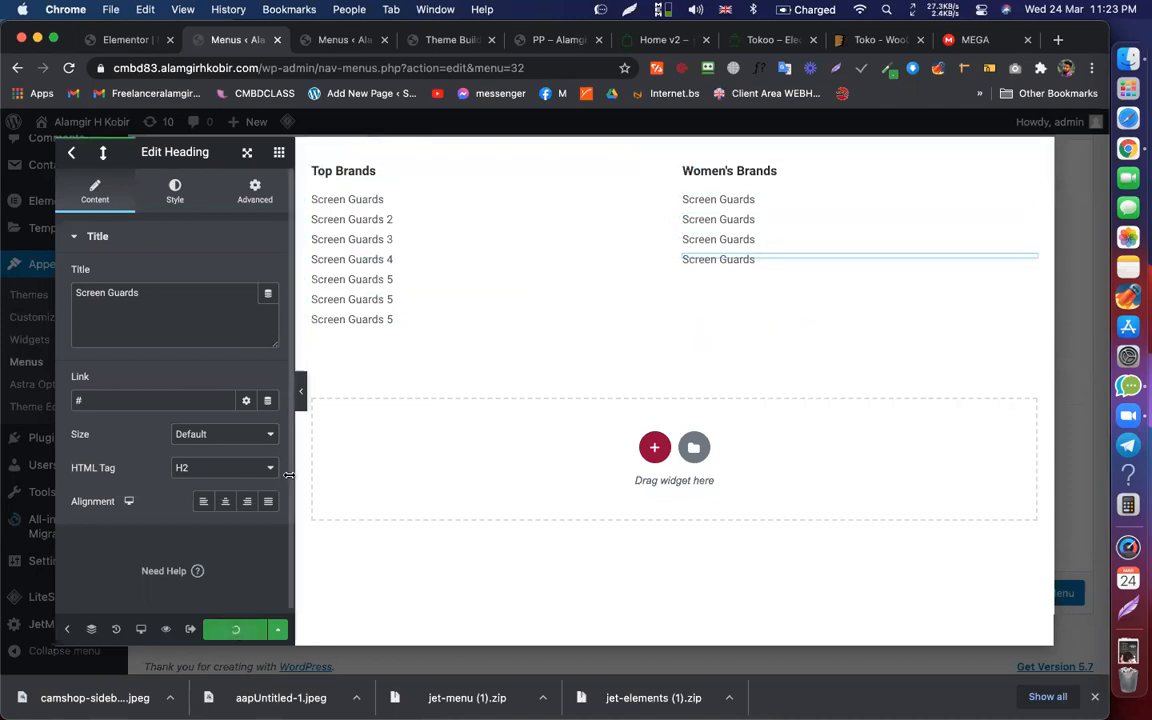
pyautogui.click(278, 153)
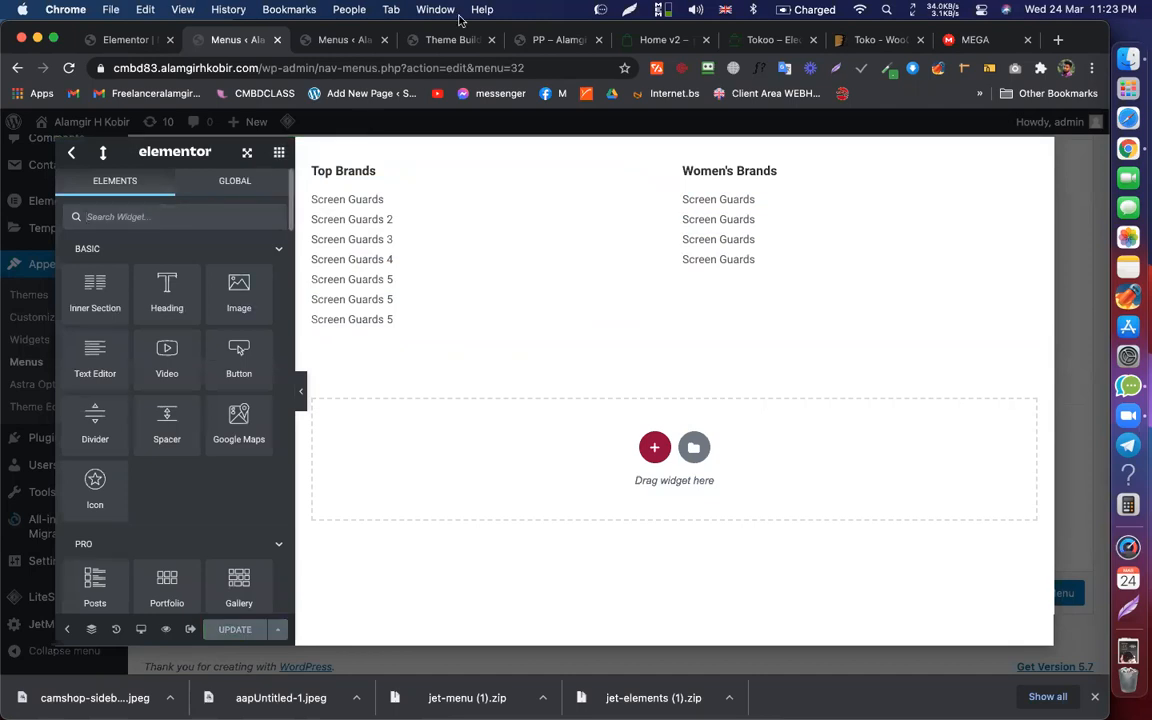
pyautogui.click(654, 40)
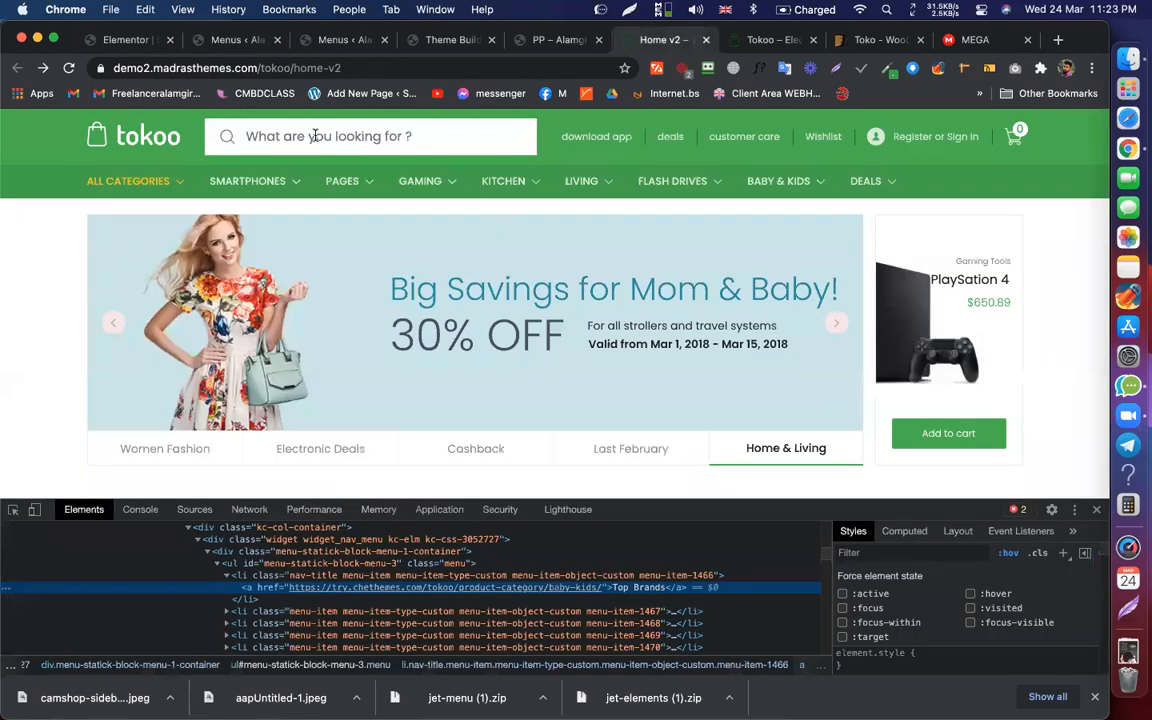
# Step: Examine the Tokoo demo's mega menu model image and look for a way to grab it
pyautogui.moveTo(166, 186)
pyautogui.moveTo(190, 218)
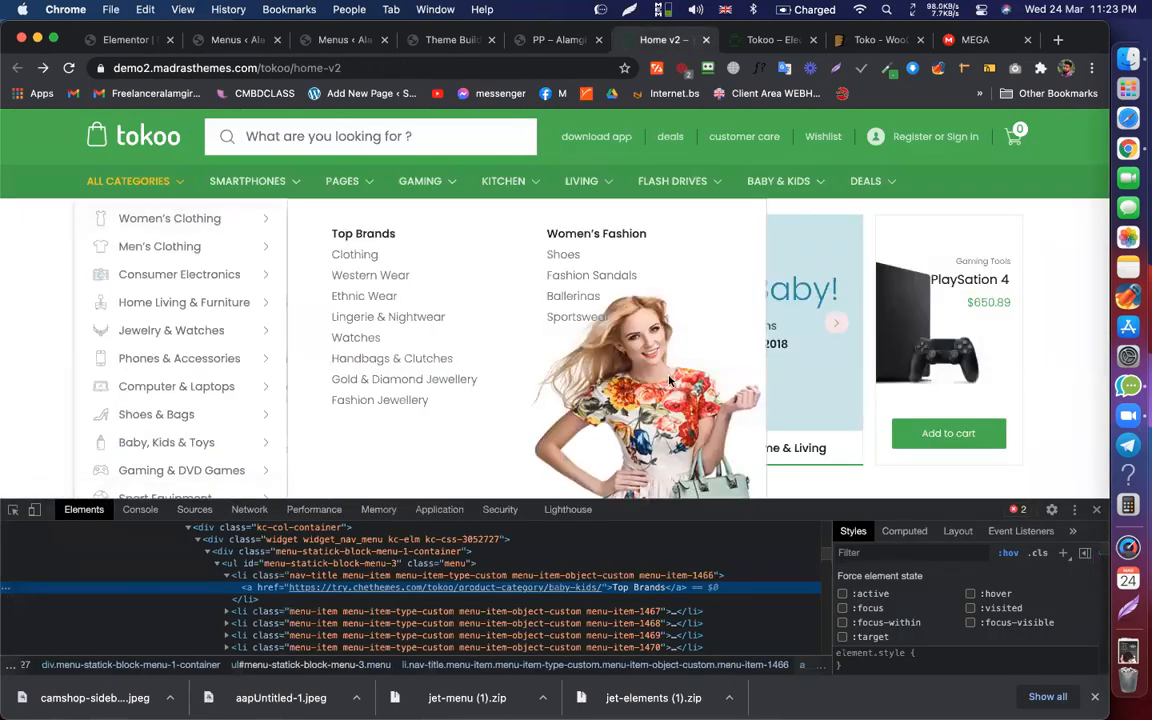
pyautogui.scroll(-1, 670, 381)
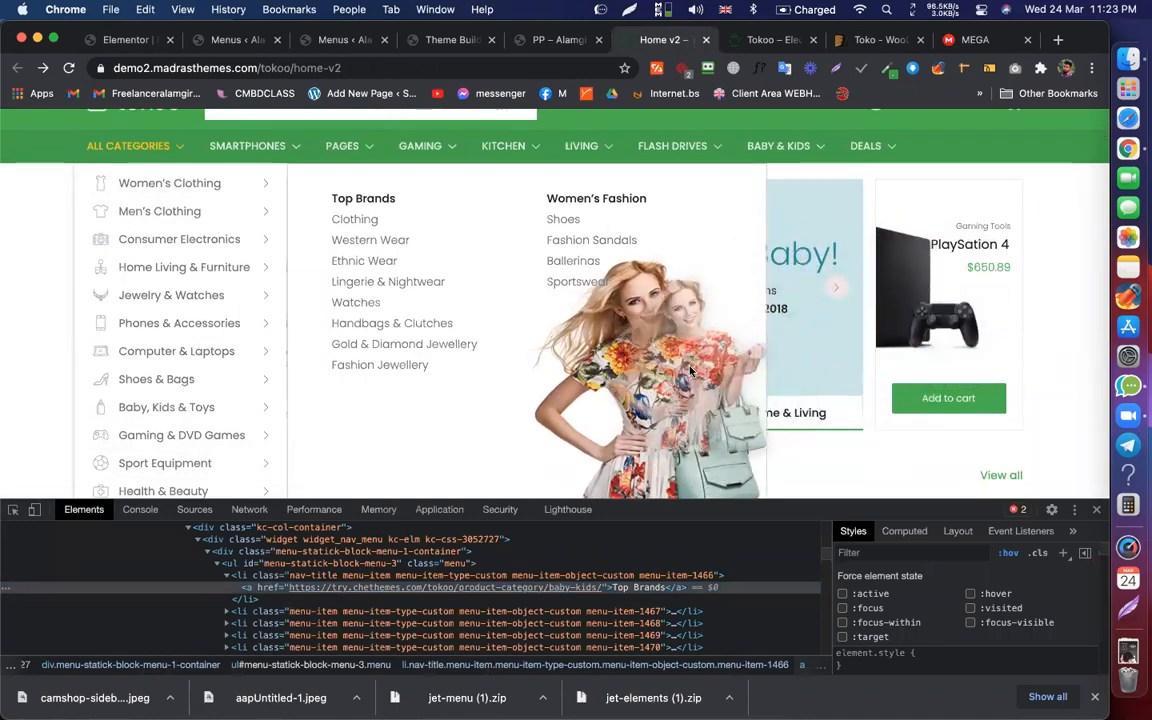
pyautogui.click(138, 41)
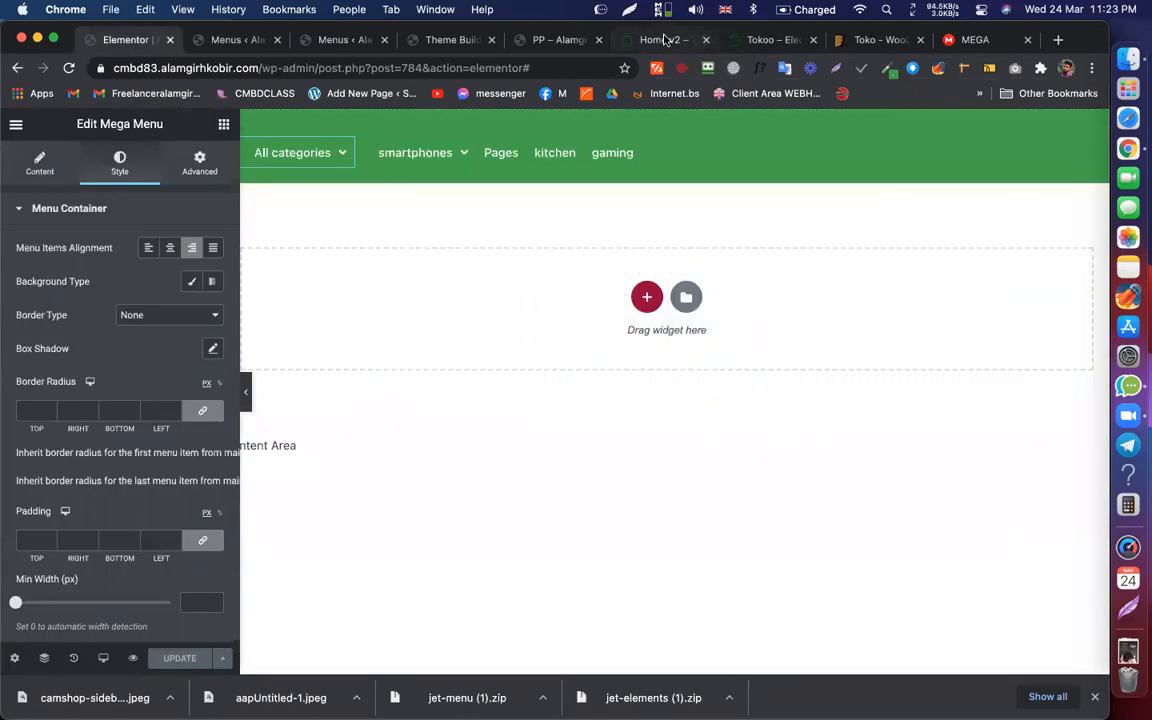
pyautogui.click(651, 40)
pyautogui.moveTo(128, 146)
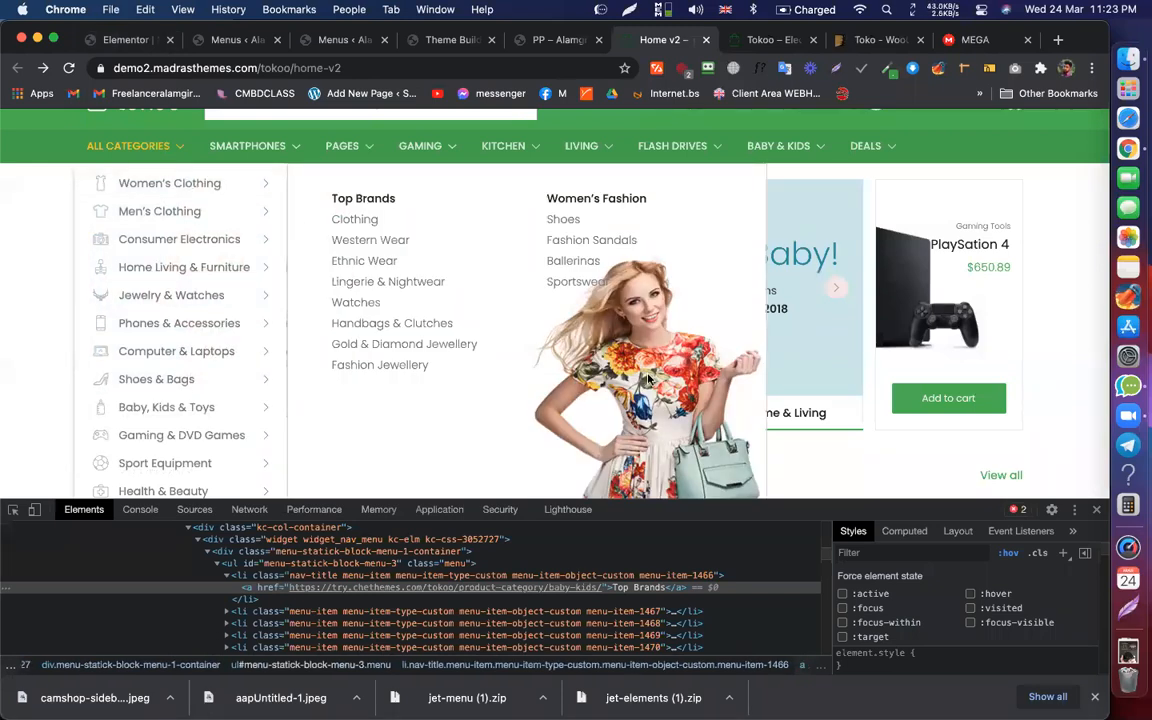
pyautogui.rightClick(648, 378)
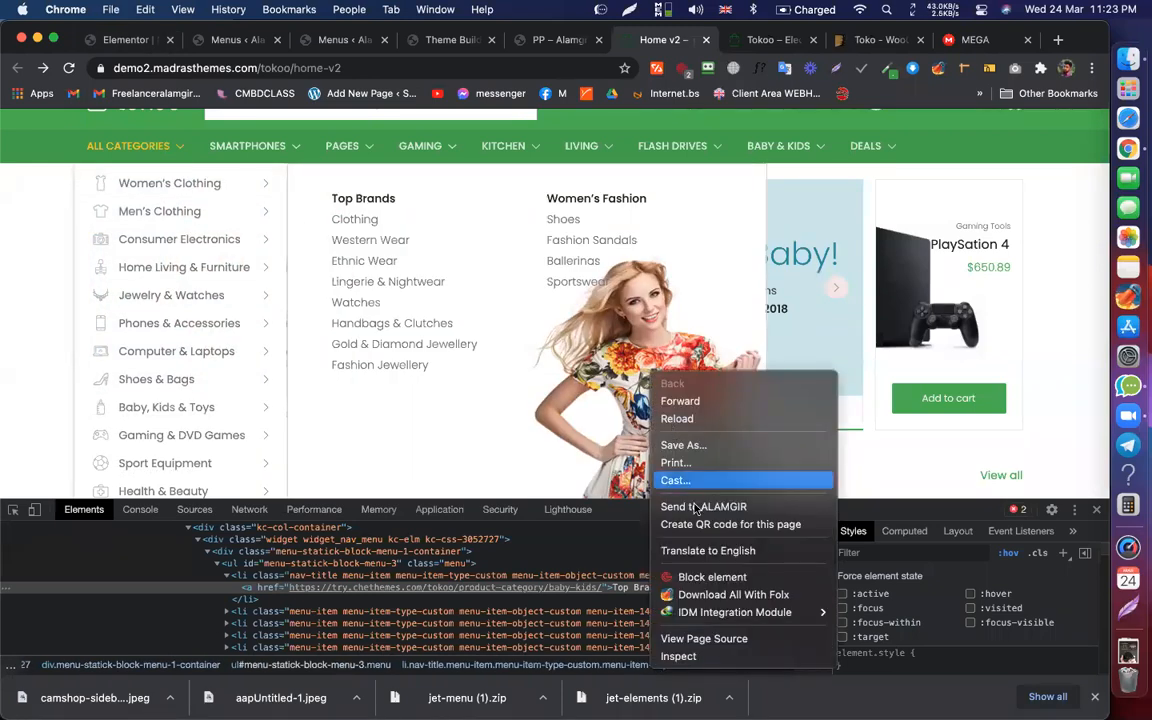
pyautogui.click(612, 383)
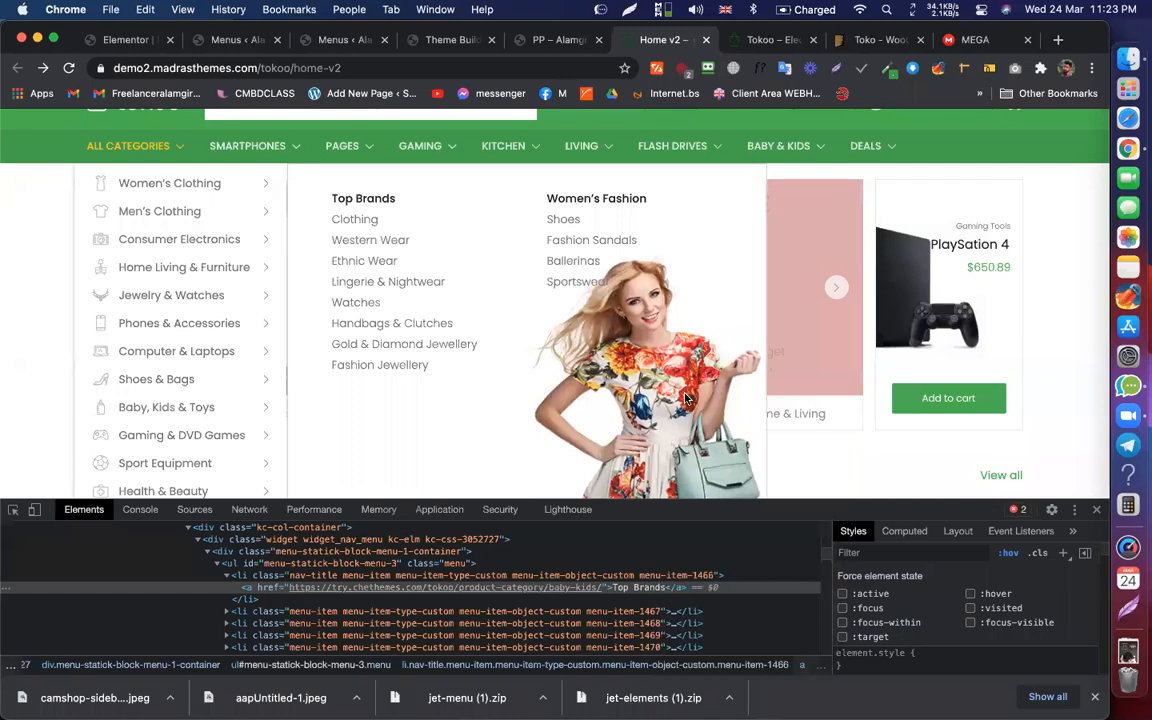
# Step: Open the model image in its own tab and save it to Downloads as megamenu-img-1-1.png
pyautogui.moveTo(688, 398); pyautogui.dragTo(723, 40)
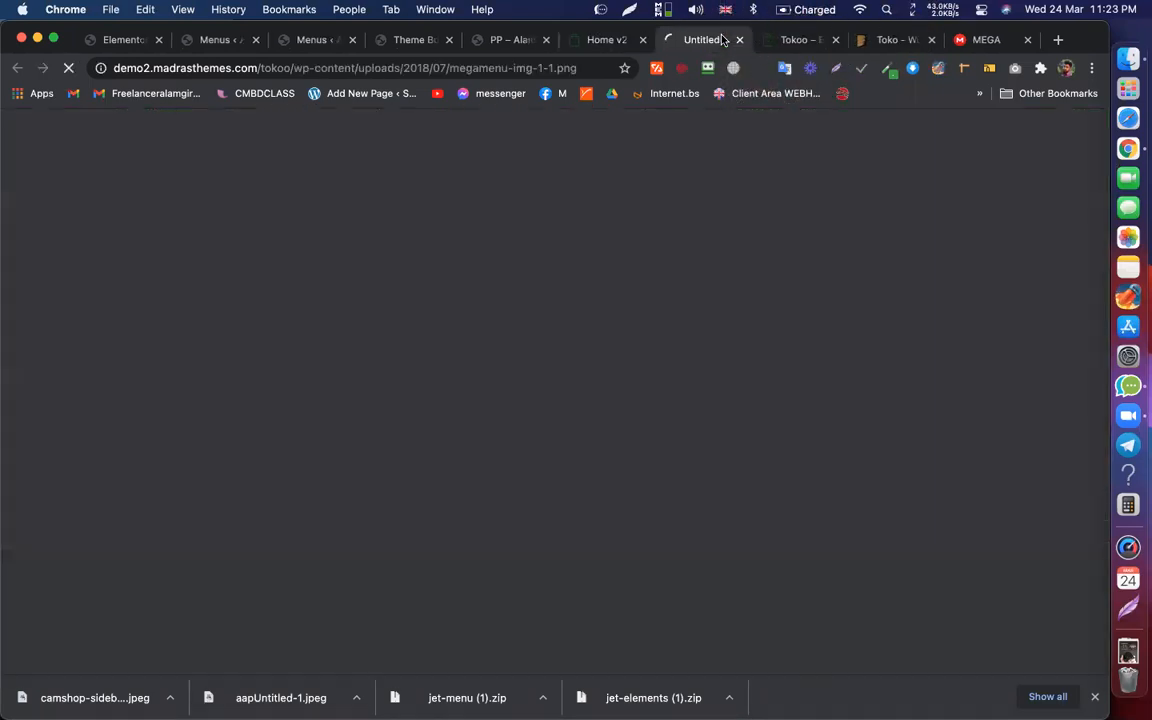
pyautogui.rightClick(488, 336)
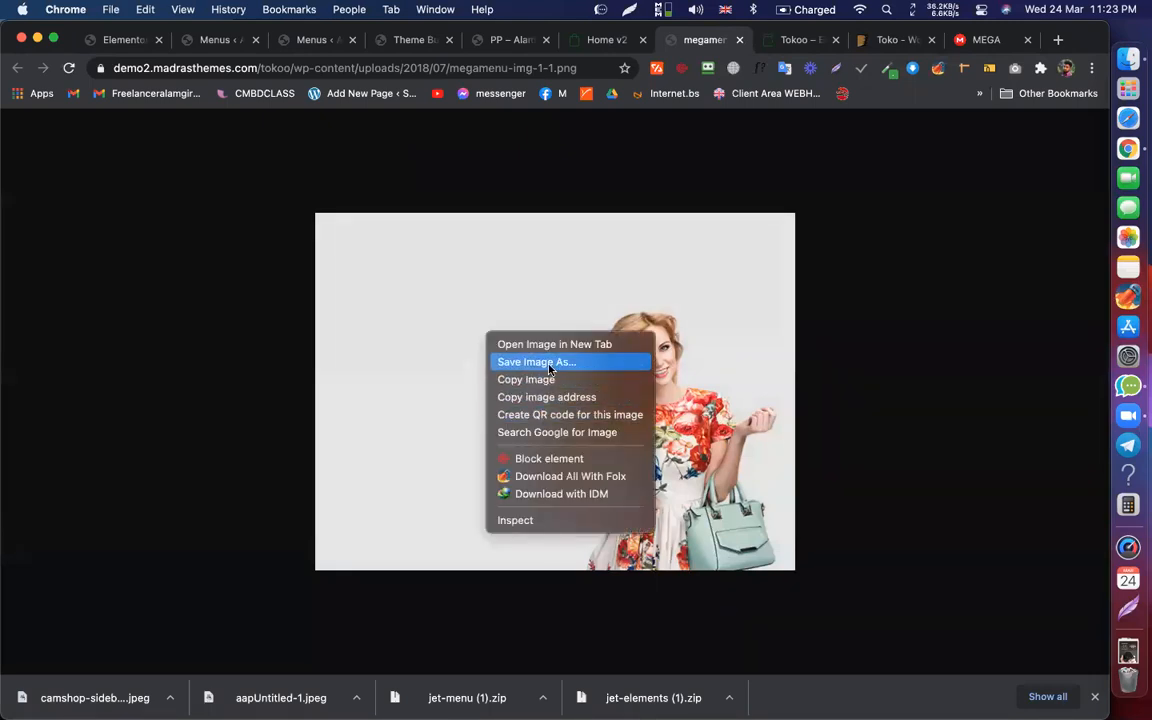
pyautogui.click(549, 368)
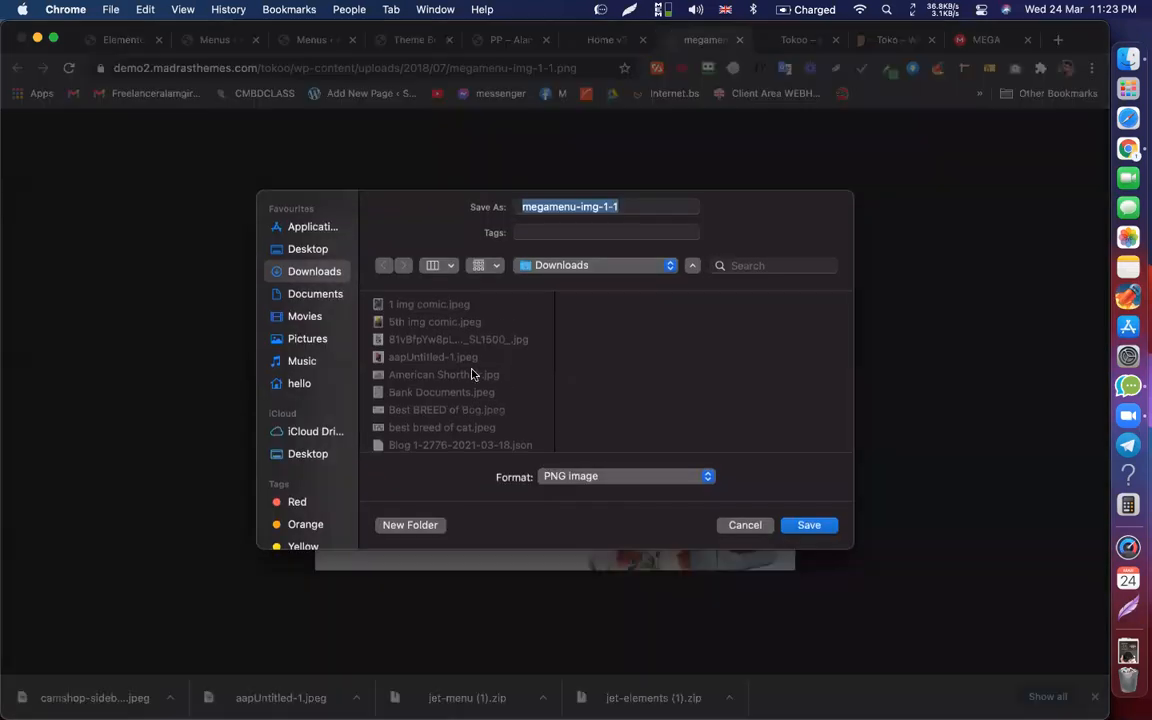
pyautogui.press('Return')
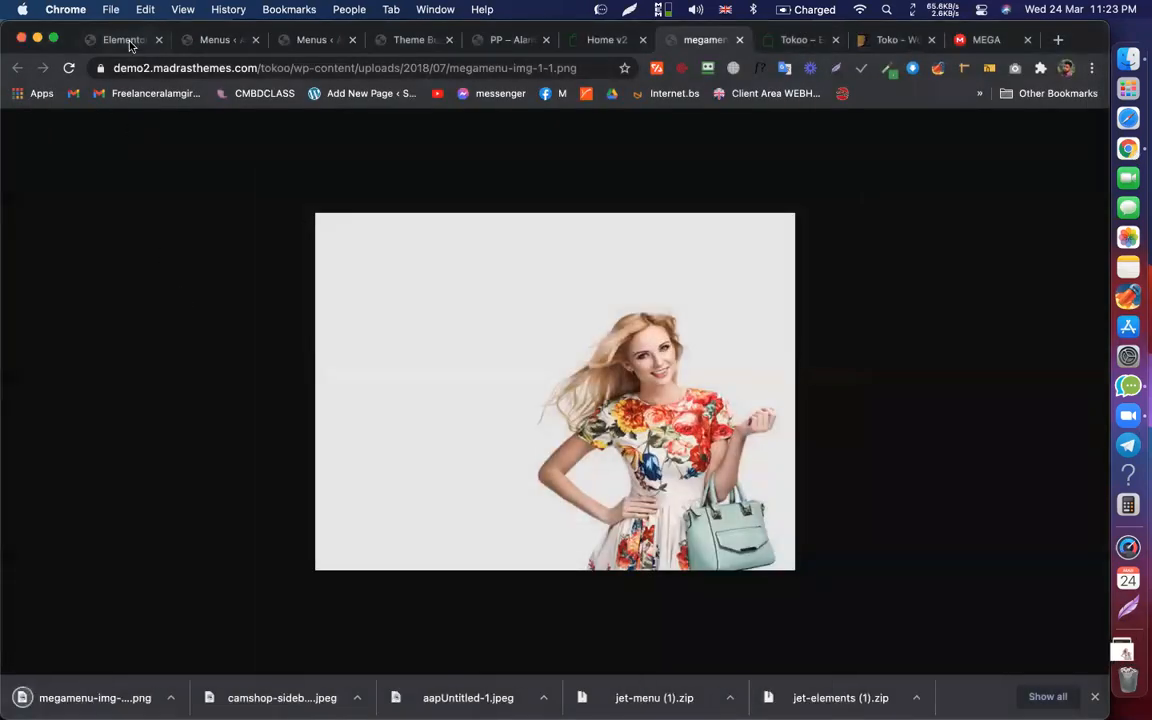
pyautogui.click(126, 40)
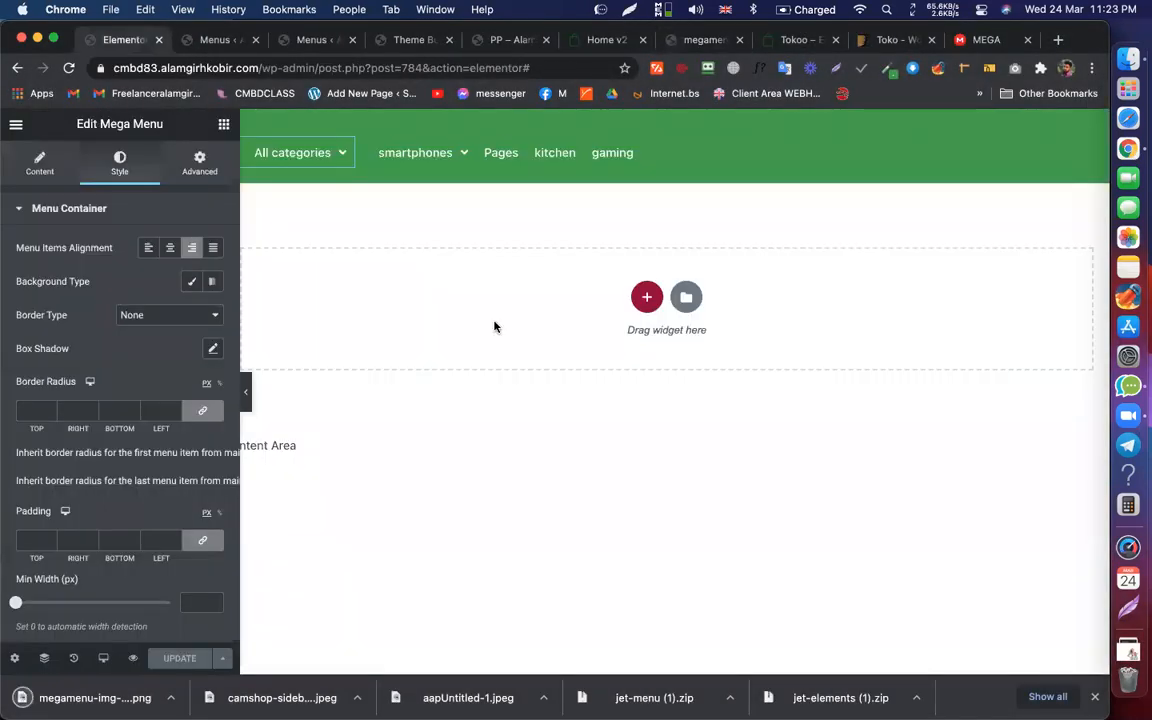
# Step: Add an Image widget below the last Screen Guards link in the Women's Brands column, removing the misplaced copy
pyautogui.click(218, 40)
pyautogui.moveTo(557, 257); pyautogui.dragTo(712, 243)
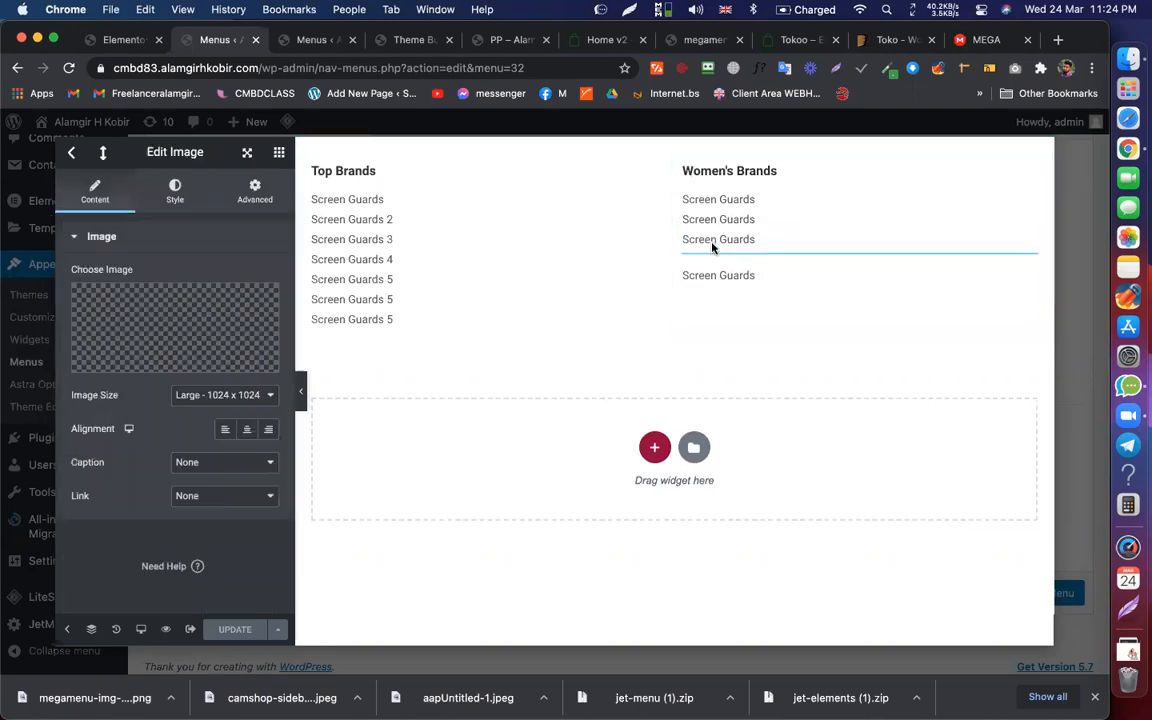
pyautogui.rightClick(892, 300)
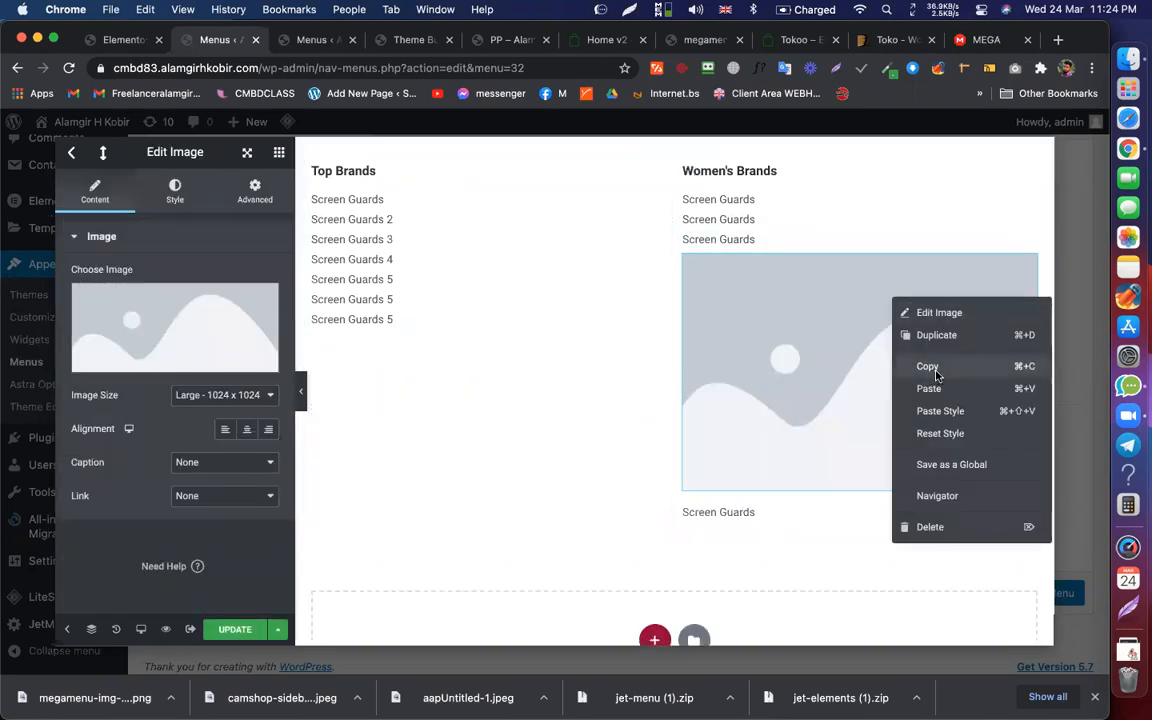
pyautogui.click(929, 367)
pyautogui.rightClick(724, 512)
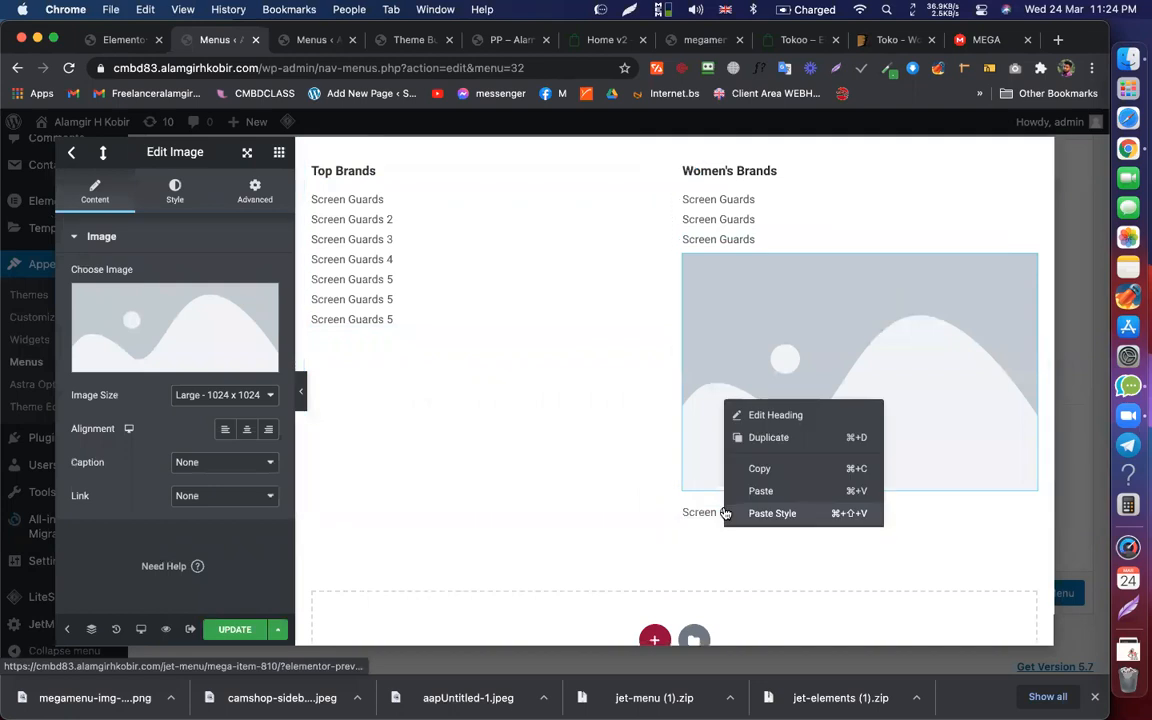
pyautogui.click(785, 491)
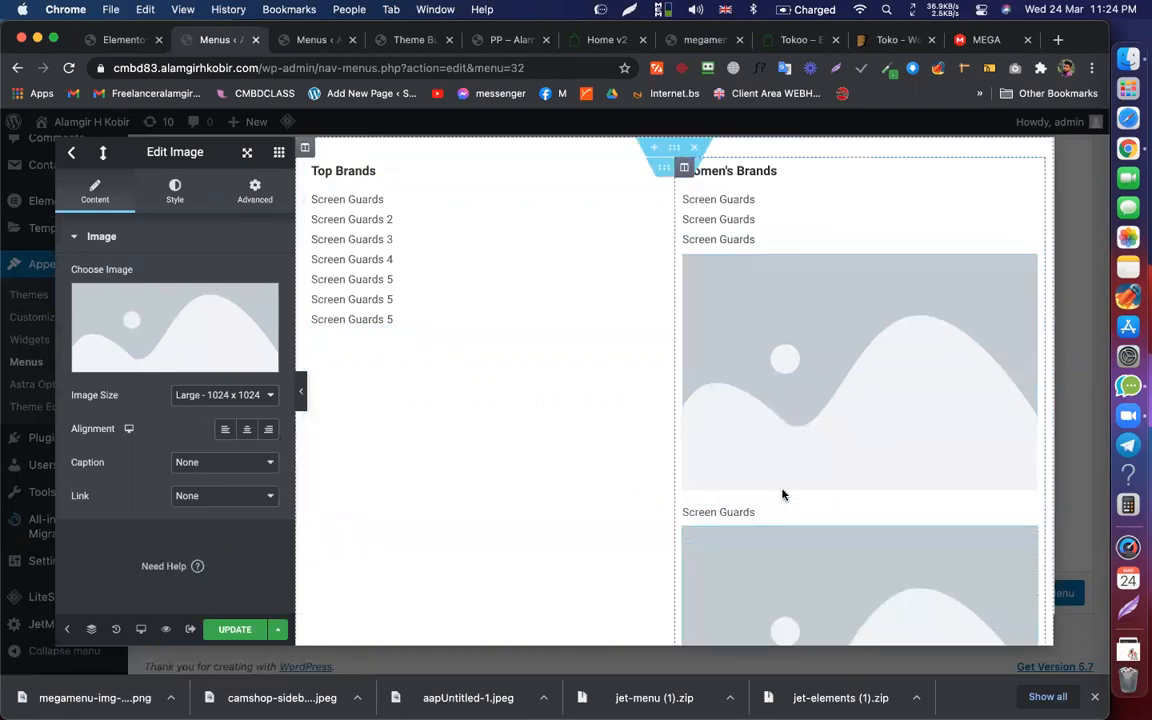
pyautogui.rightClick(815, 318)
pyautogui.click(855, 541)
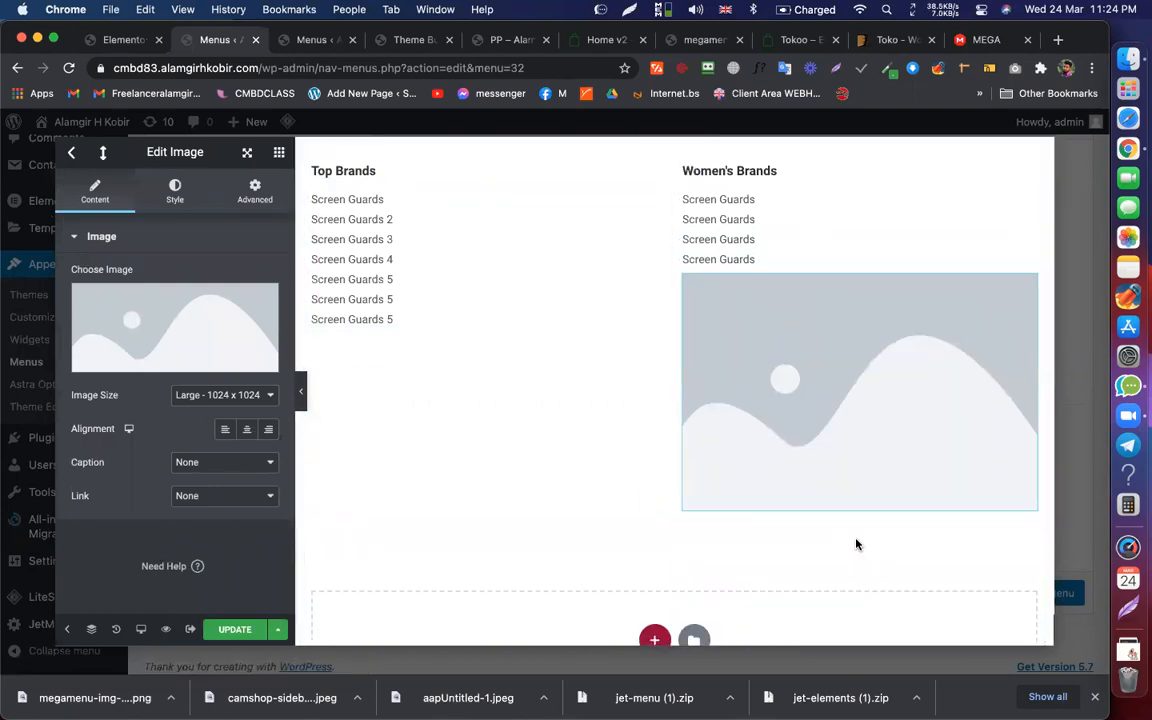
# Step: Upload megamenu-img-1-1.png to the Media Library and insert it into the image widget
pyautogui.click(157, 308)
pyautogui.moveTo(46, 705); pyautogui.dragTo(771, 368)
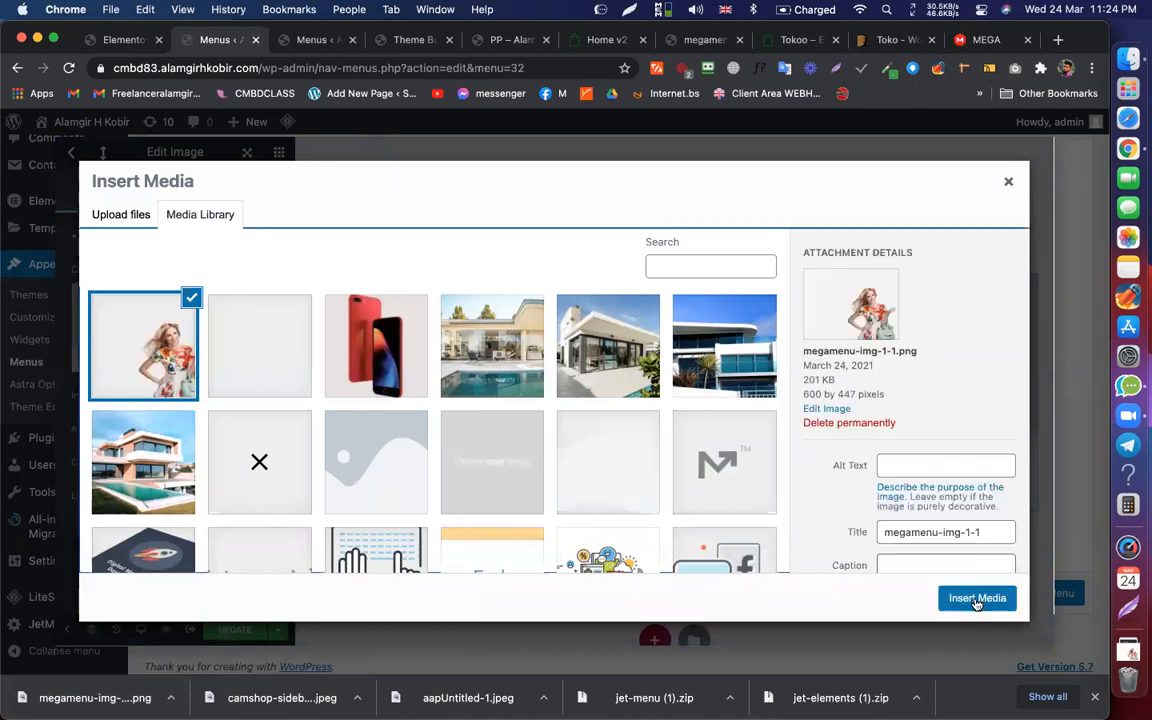
pyautogui.click(976, 598)
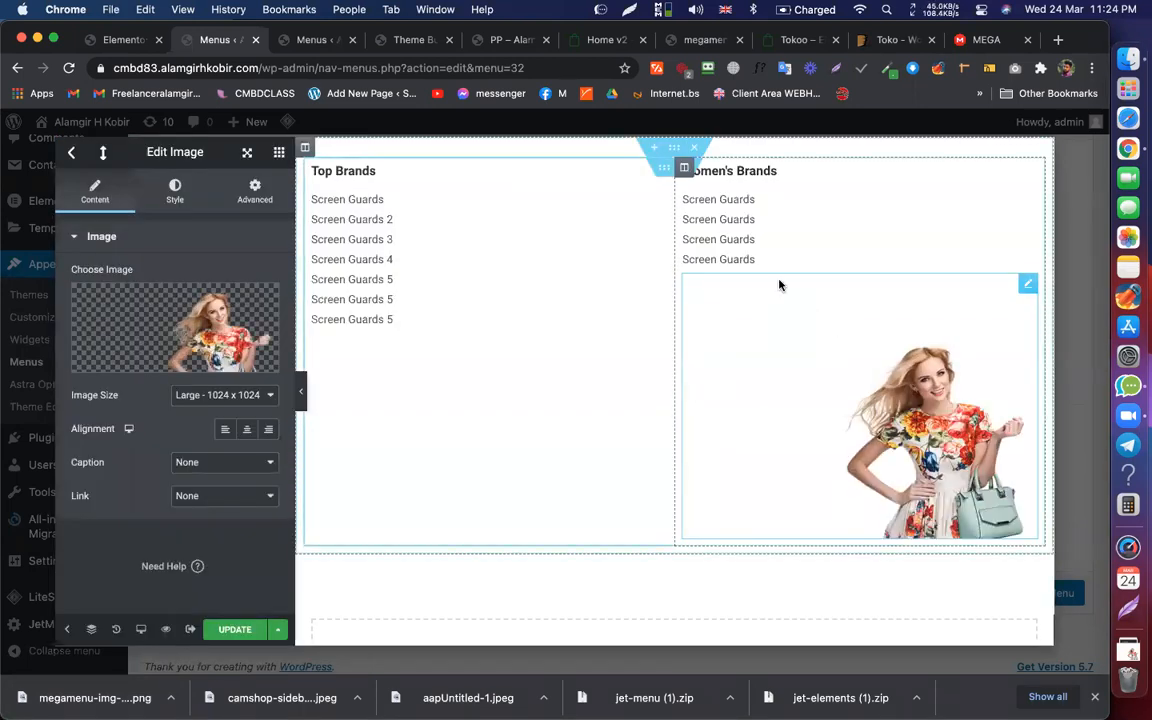
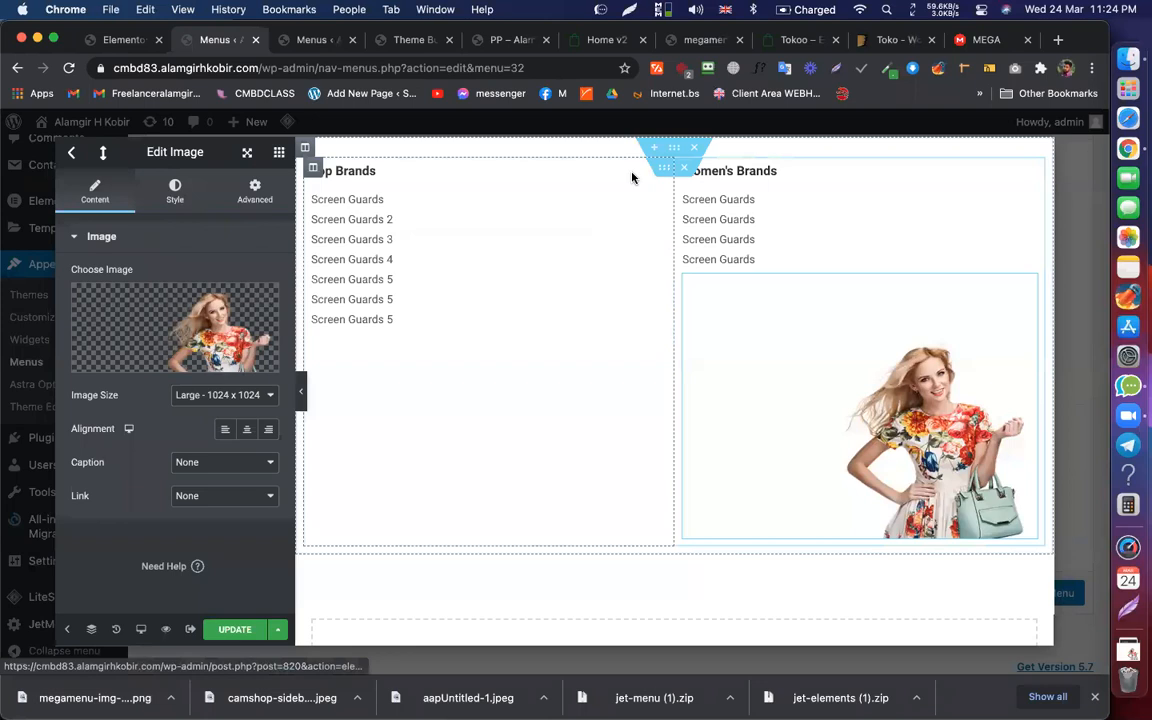
# Step: Set the Top Brands column width to 28%, checking it against the Home v2 demo
pyautogui.click(313, 170)
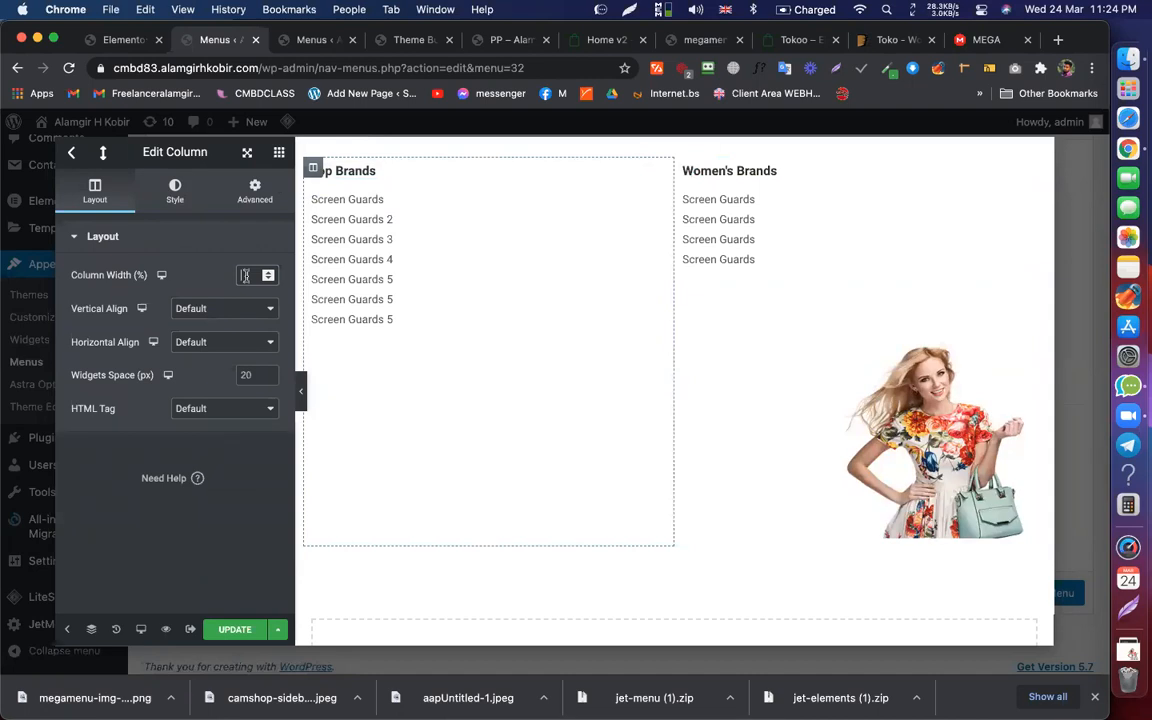
pyautogui.write('28')
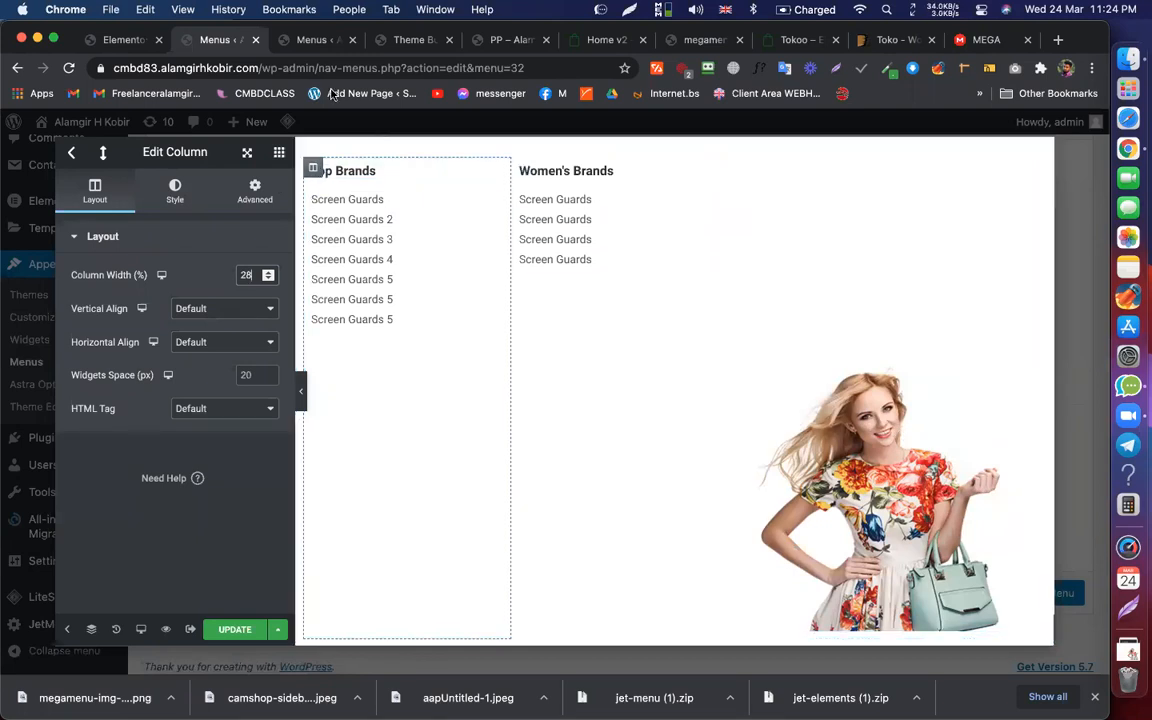
pyautogui.click(616, 42)
pyautogui.moveTo(150, 146)
pyautogui.moveTo(172, 182)
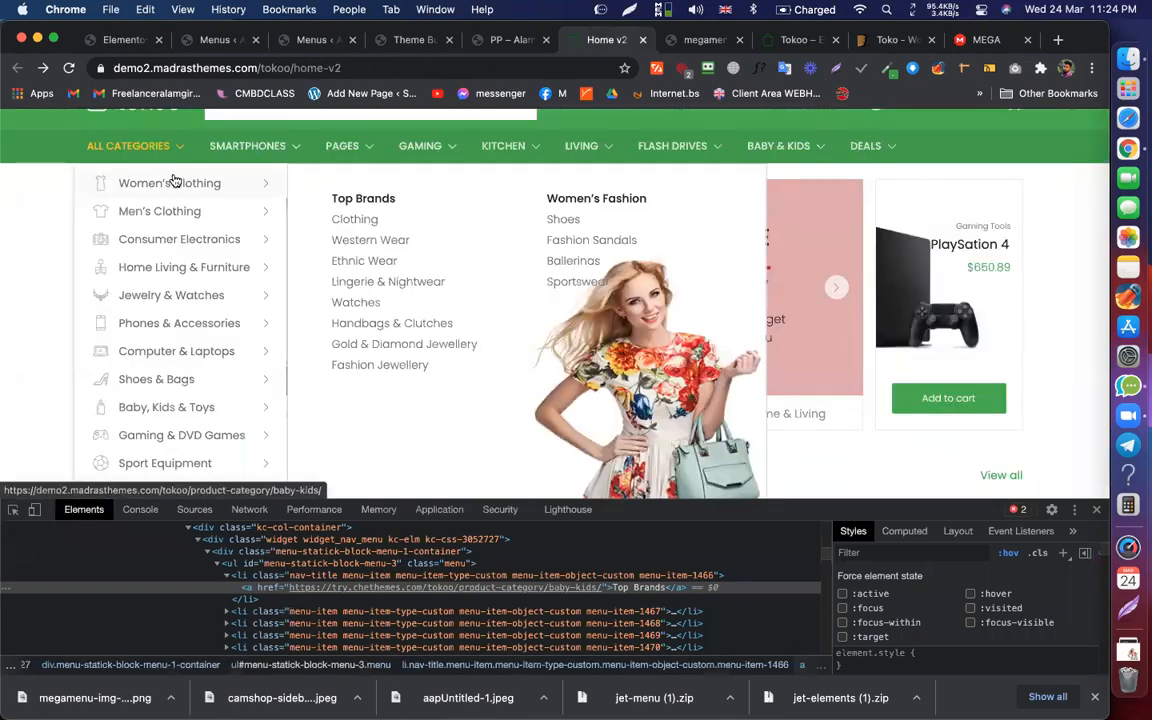
pyautogui.click(117, 42)
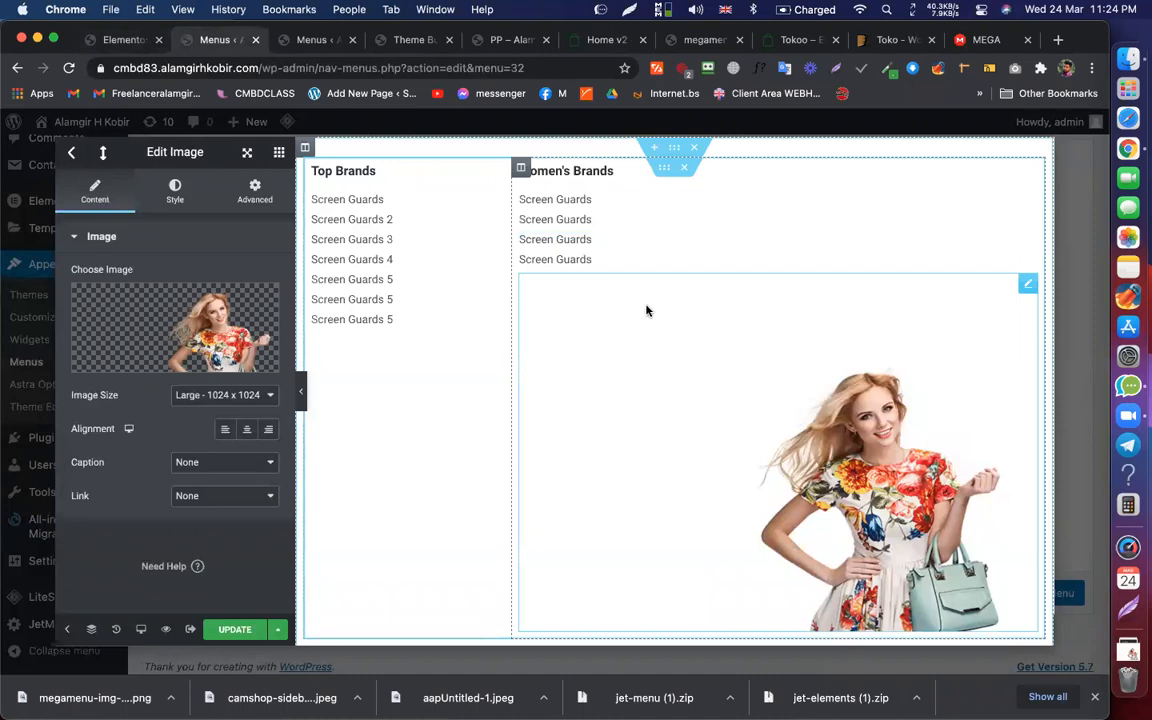
# Step: Unlink the image's margins and set its top margin to -229
pyautogui.click(255, 195)
pyautogui.click(257, 304)
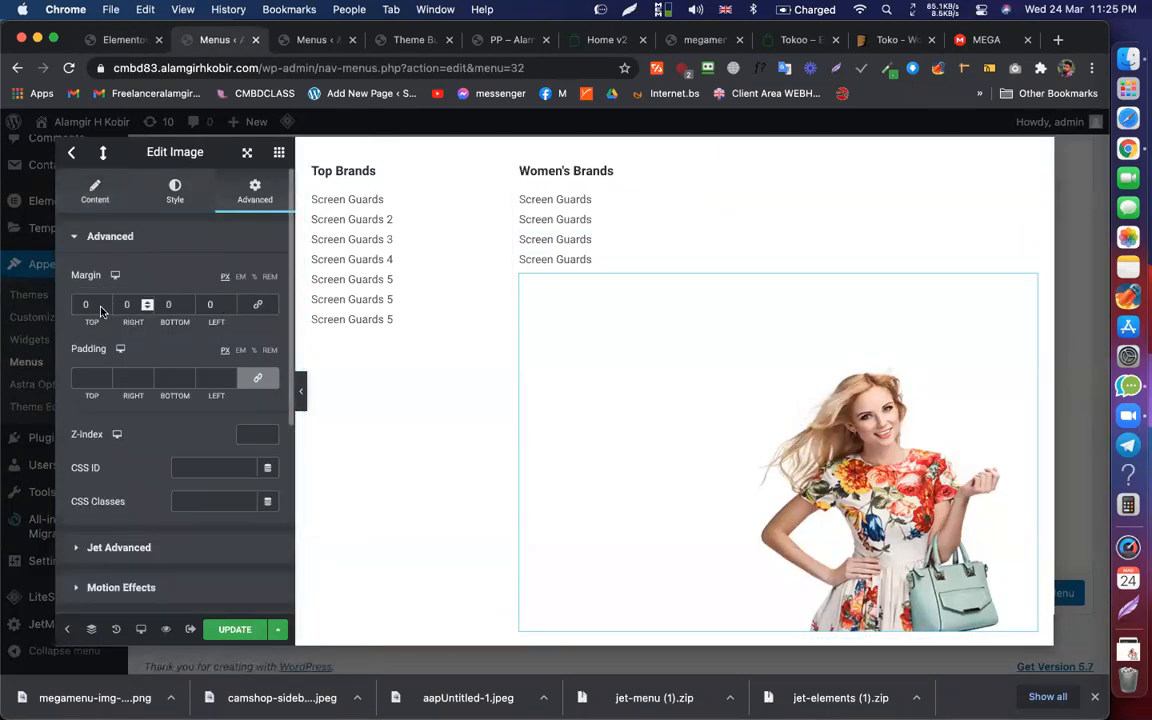
pyautogui.click(105, 309)
pyautogui.write('00')
pyautogui.press('Down')
pyautogui.press('Down')
pyautogui.press('Down')
pyautogui.press('Down')
pyautogui.press('Down')
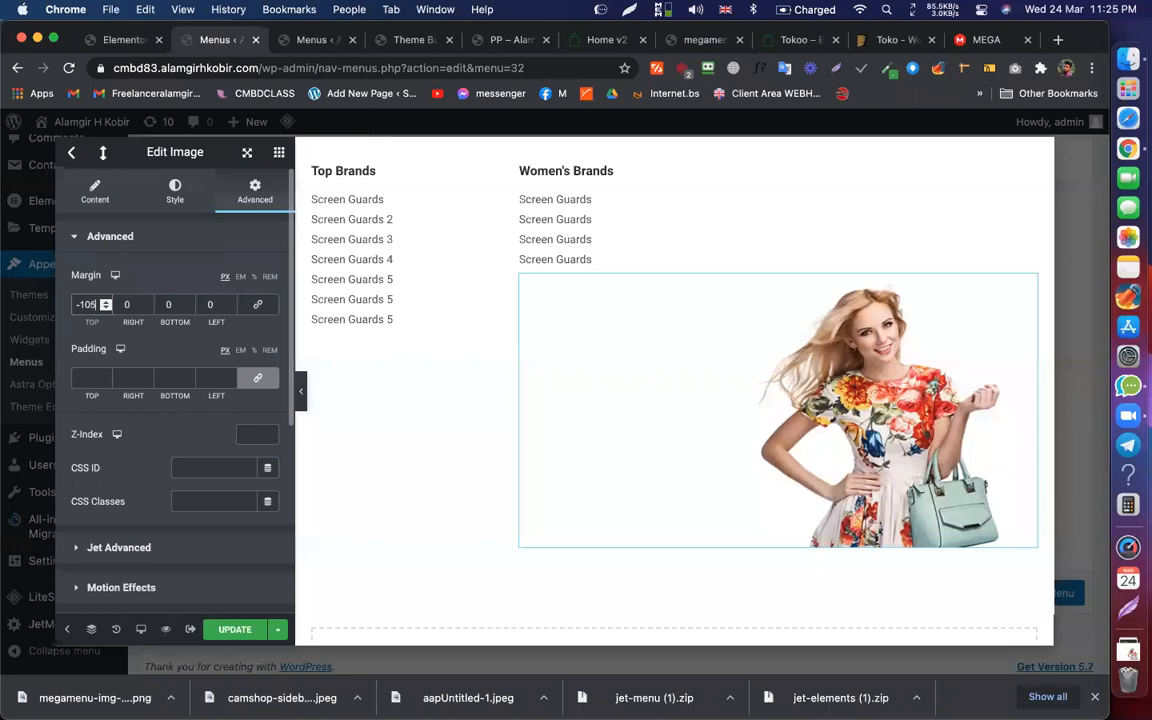
pyautogui.press('Down')
pyautogui.press('Down')
pyautogui.press('Down')
pyautogui.press('Down')
pyautogui.press('Down')
pyautogui.press('Down')
pyautogui.press('Down')
pyautogui.press('Down')
pyautogui.press('Down')
pyautogui.press('Down')
pyautogui.press('Down')
pyautogui.press('Down')
pyautogui.press('Down')
pyautogui.press('Down')
pyautogui.press('Down')
pyautogui.press('Down')
pyautogui.press('Down')
pyautogui.press('Down')
pyautogui.press('Down')
pyautogui.press('Down')
pyautogui.press('Down')
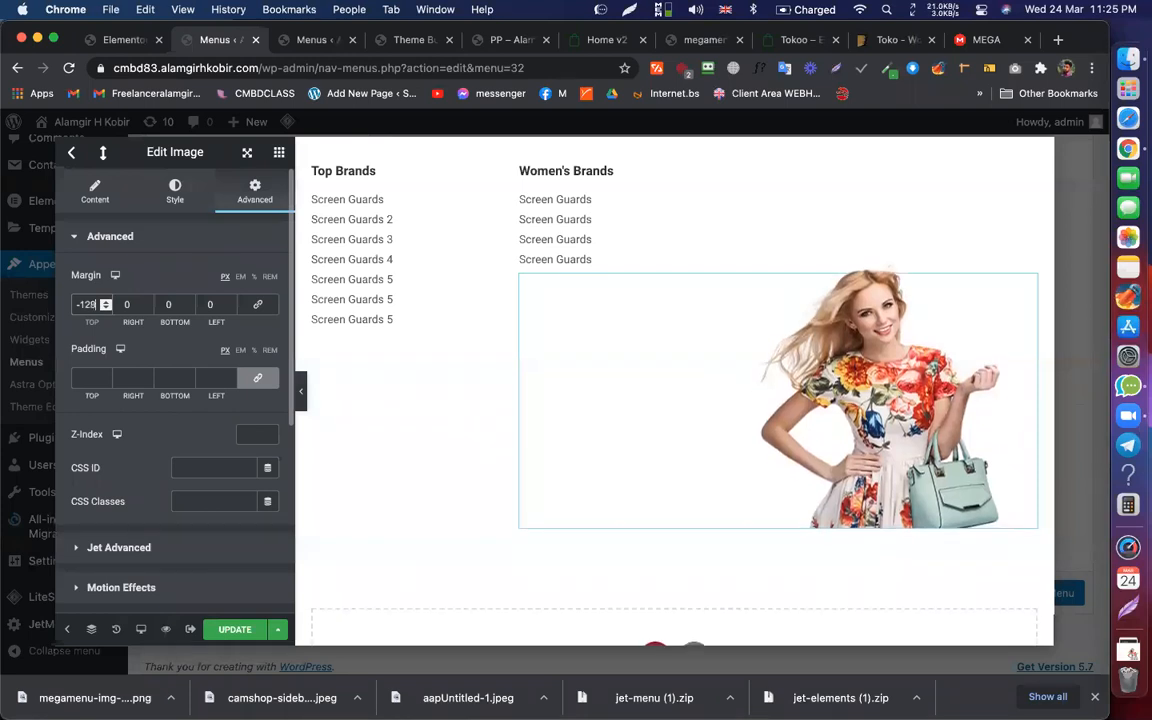
pyautogui.press('BackSpace')
pyautogui.write('29')
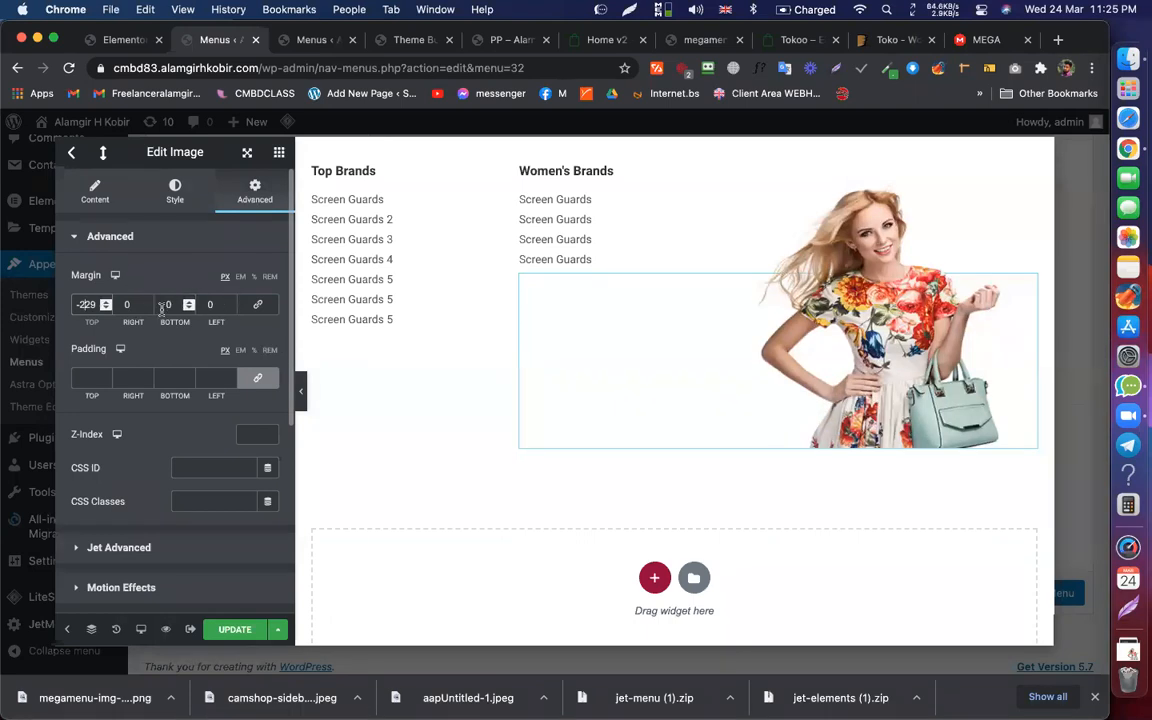
# Step: Set the image's left margin to -407 and update the template
pyautogui.click(208, 304)
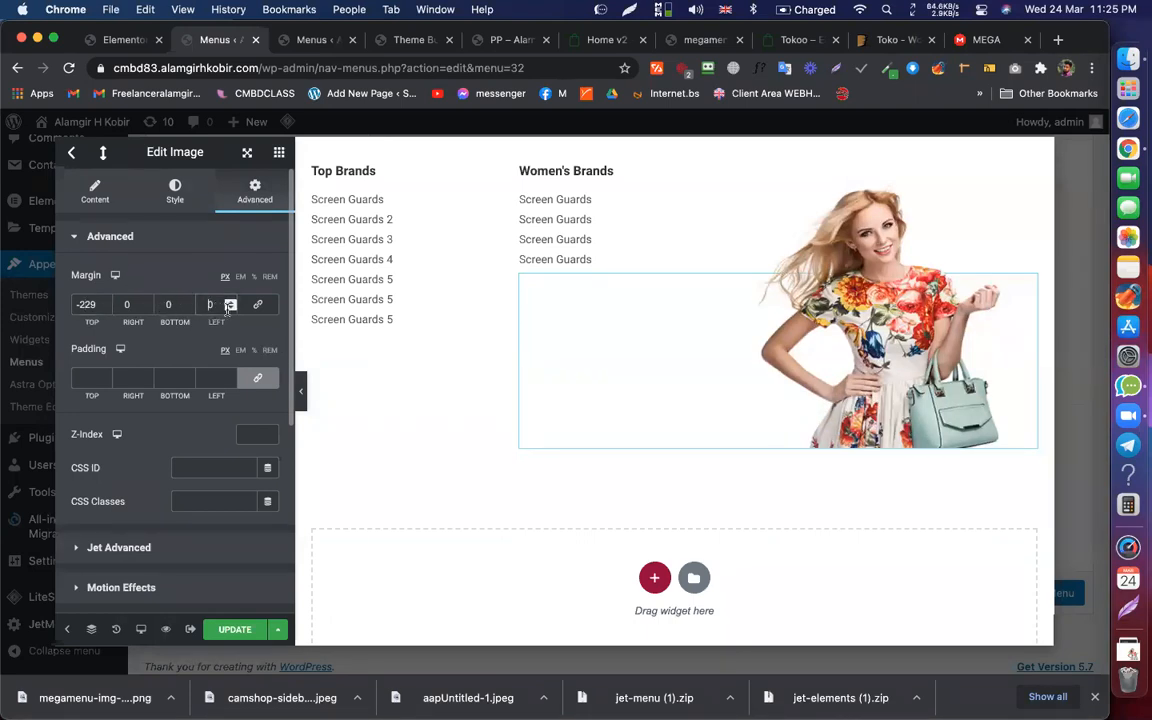
pyautogui.press('BackSpace')
pyautogui.write('-2')
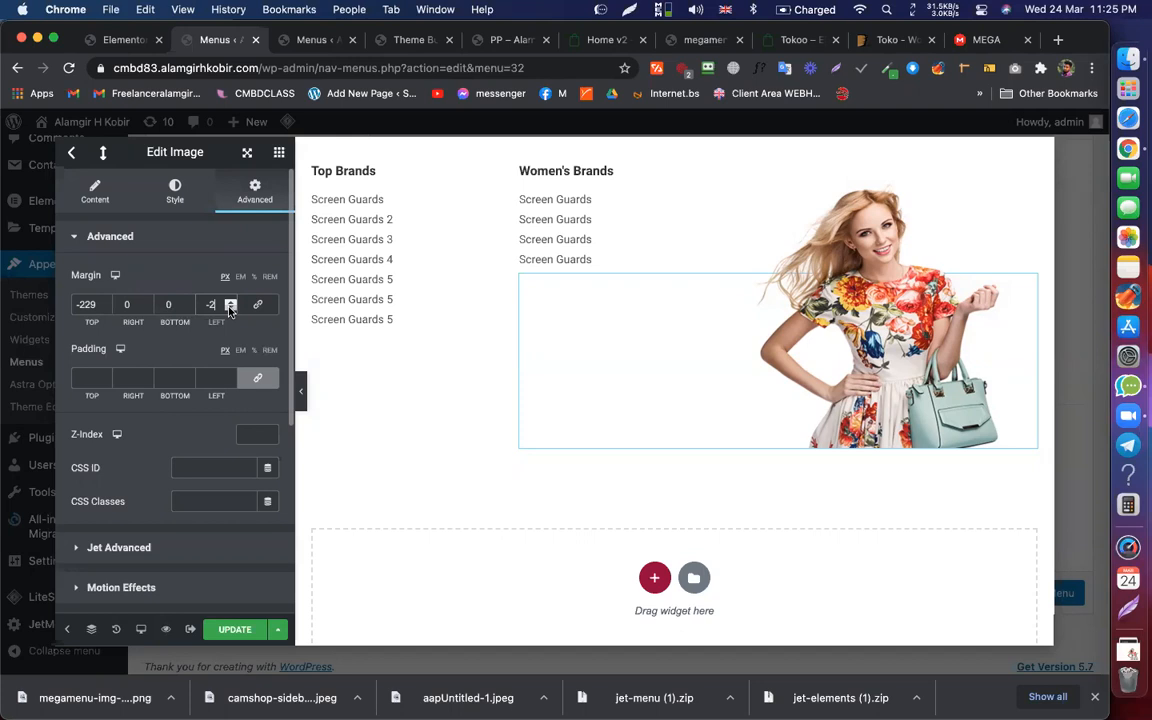
pyautogui.write('06')
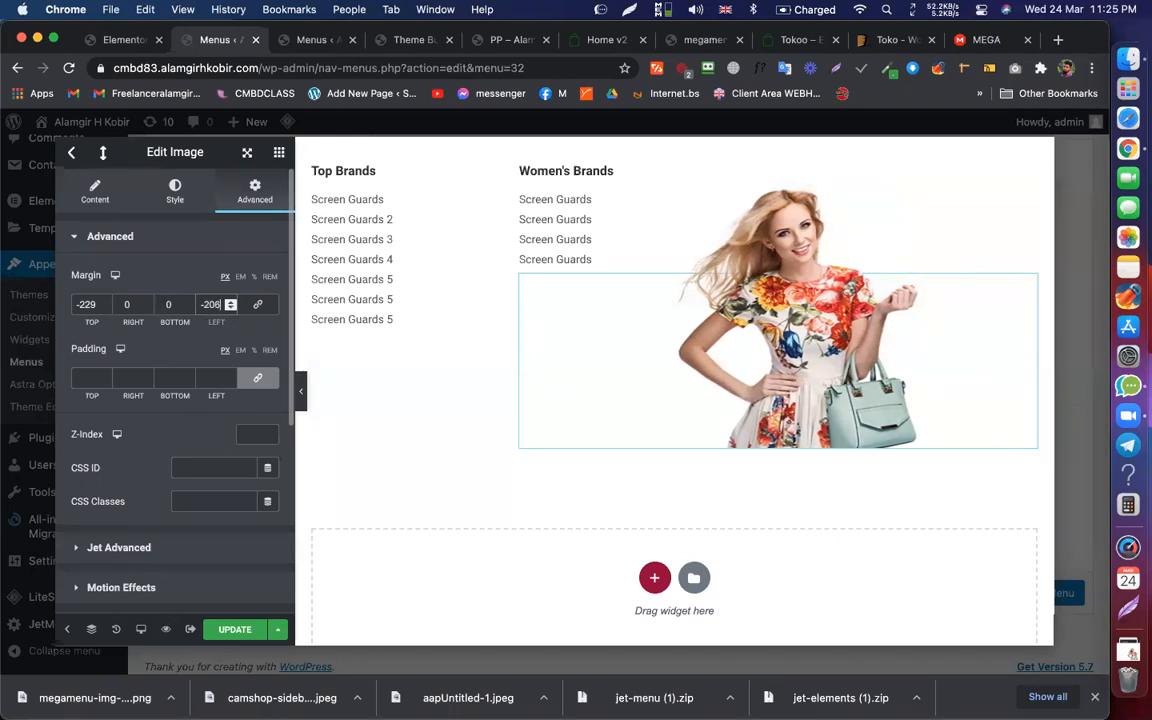
pyautogui.press('Down')
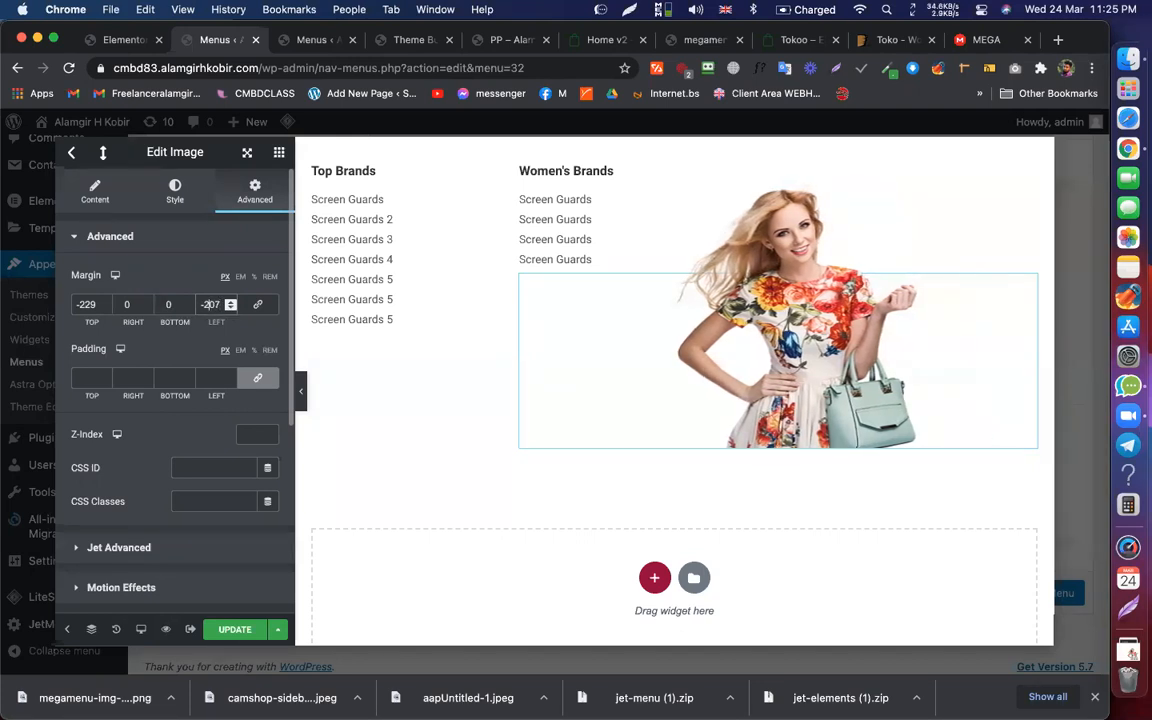
pyautogui.press('BackSpace')
pyautogui.write('4')
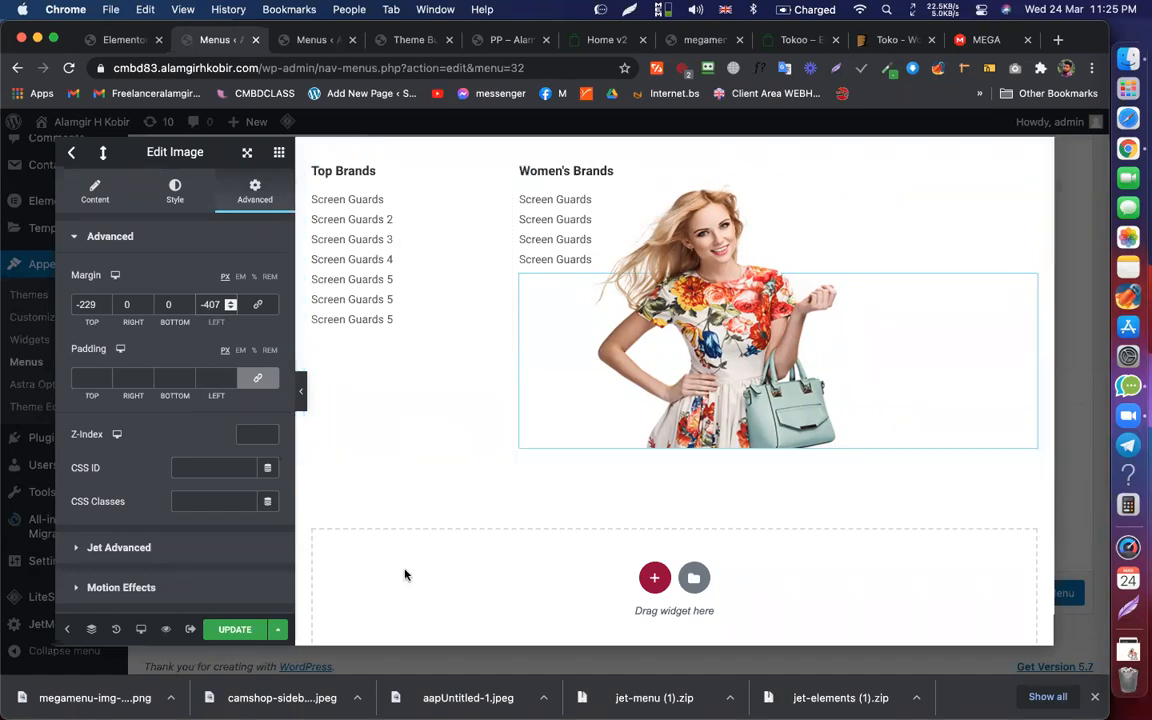
pyautogui.click(230, 629)
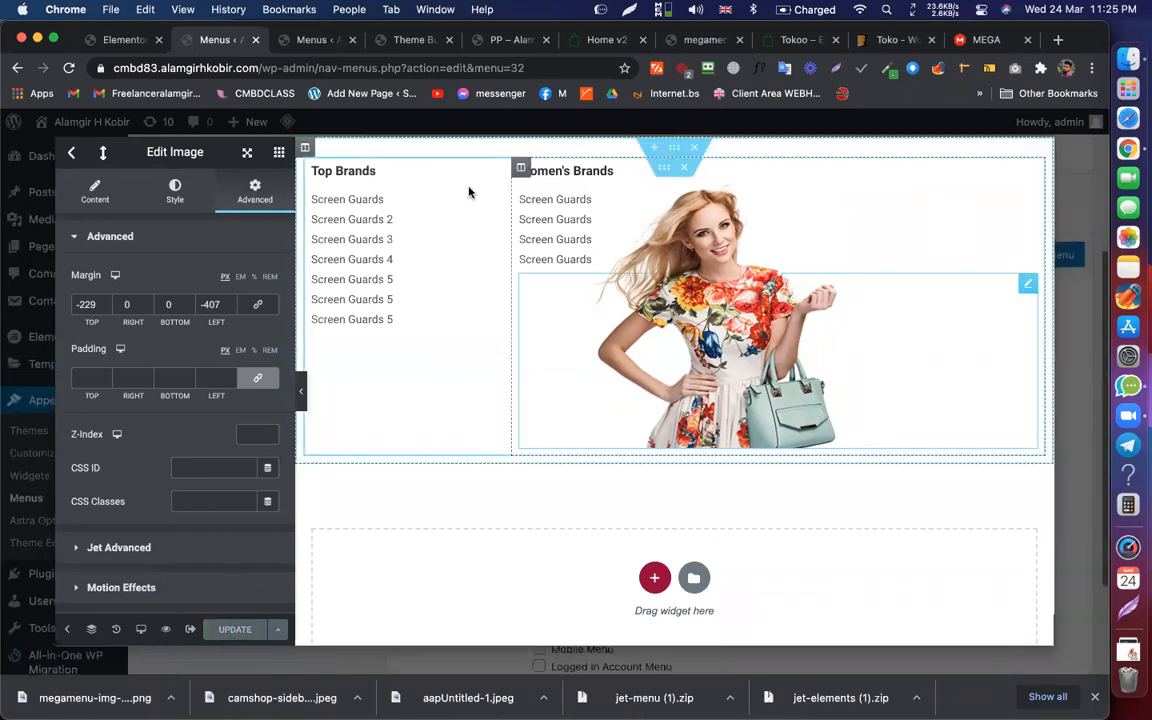
# Step: Set the Women's Brands column to 60% width, compare with the demo, and reselect the image
pyautogui.click(522, 167)
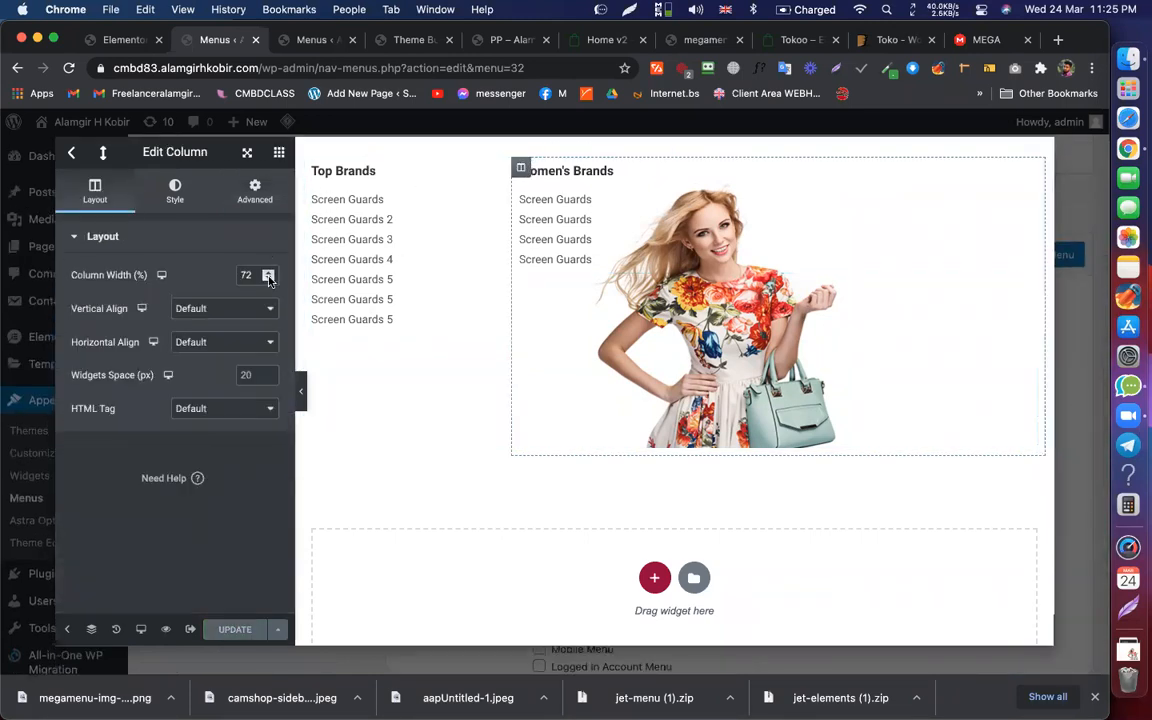
pyautogui.moveTo(268, 280); pyautogui.dragTo(268, 272)
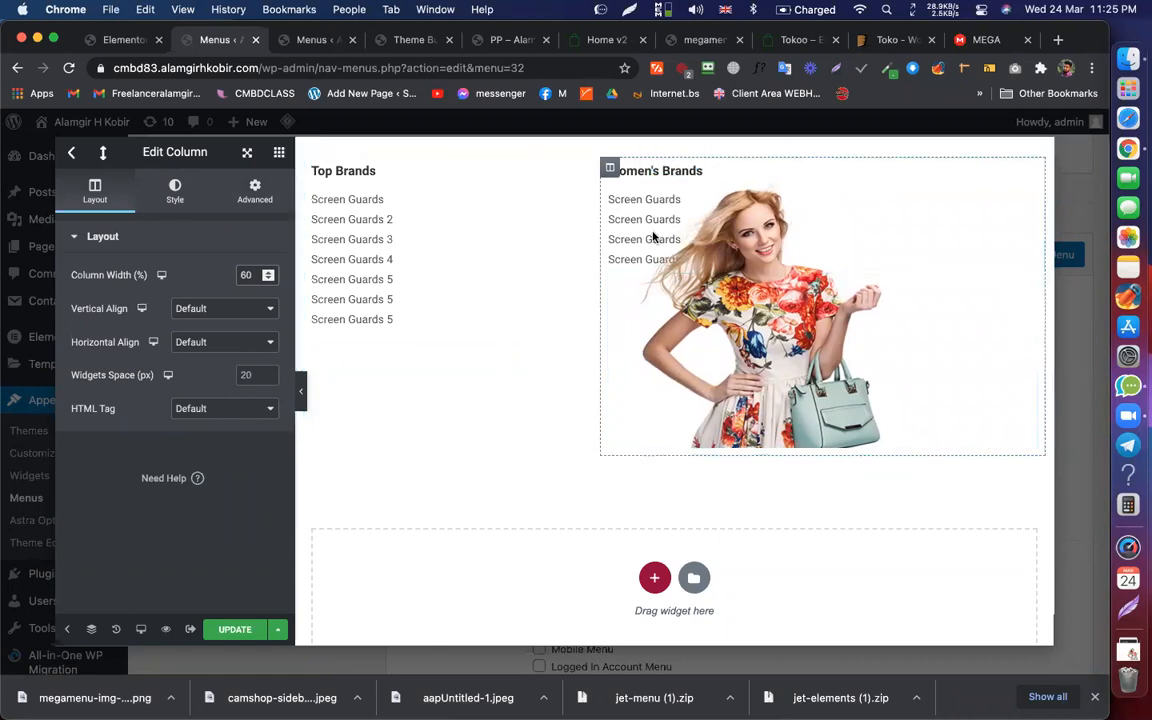
pyautogui.click(606, 40)
pyautogui.moveTo(128, 148)
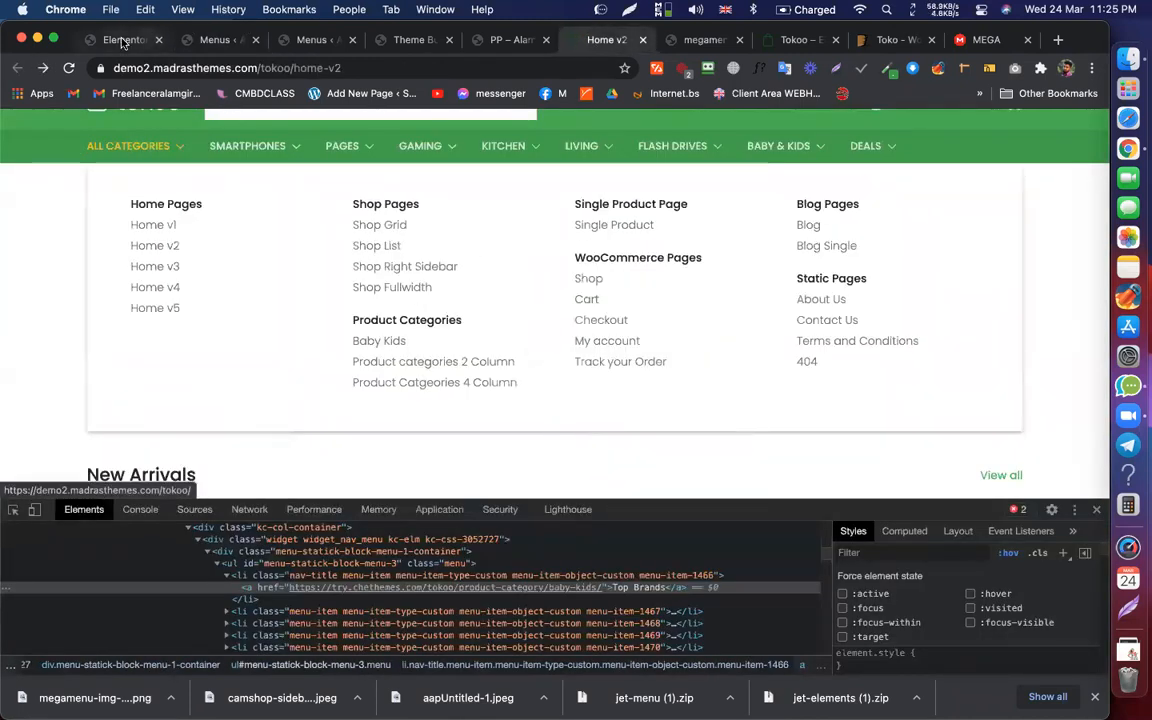
pyautogui.click(111, 38)
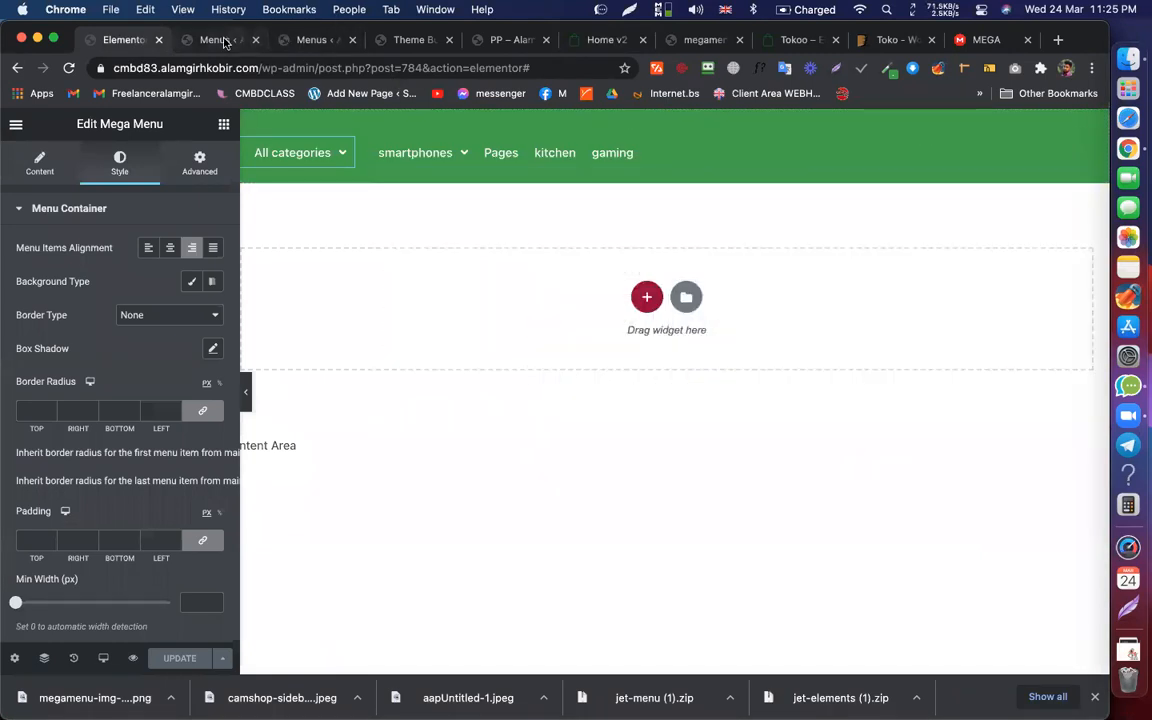
pyautogui.click(218, 40)
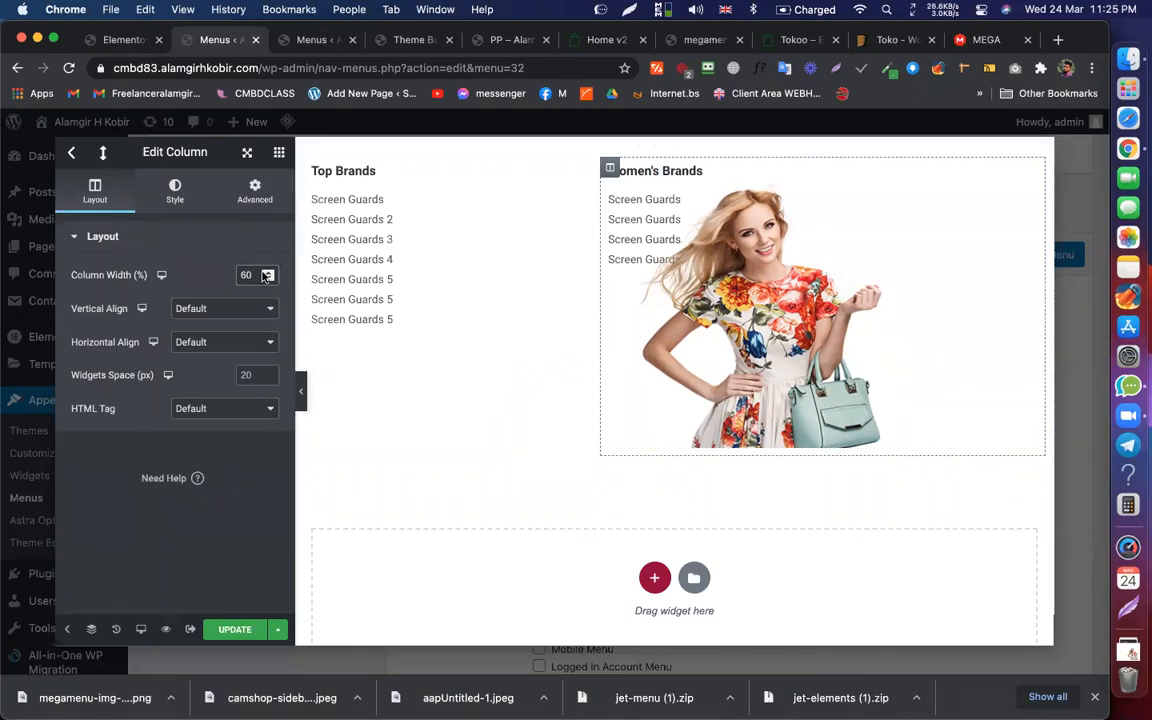
pyautogui.click(765, 219)
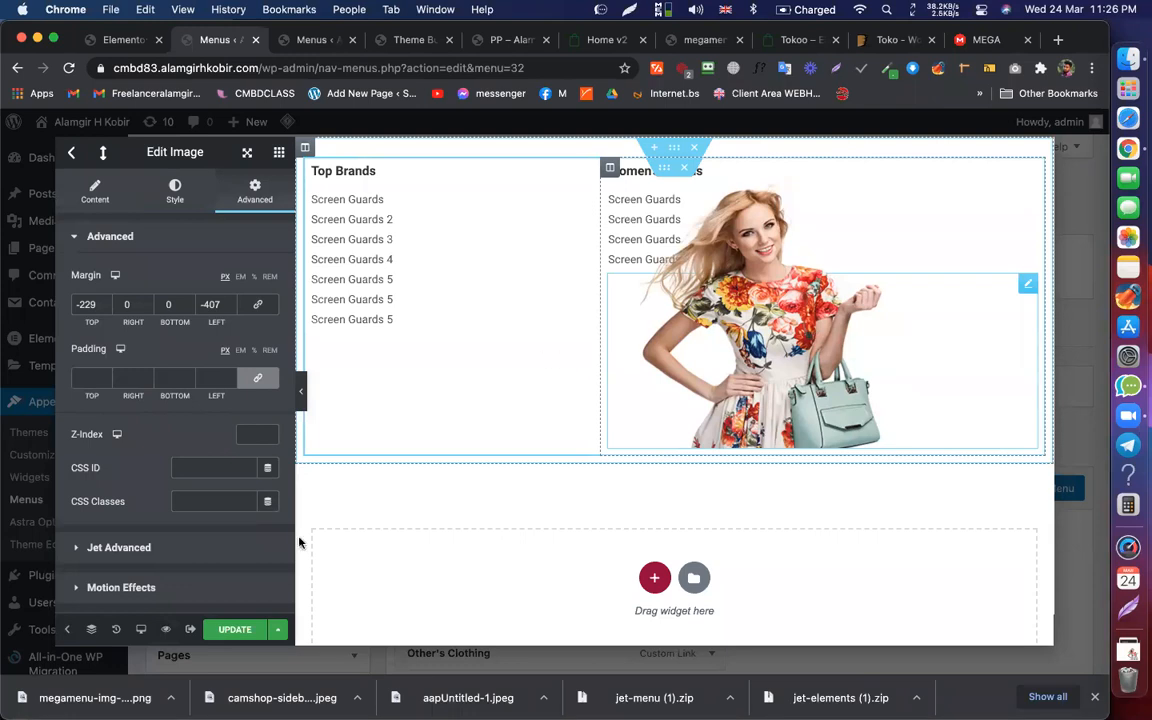
# Step: Save the mega menu content and close the Elementor editor
pyautogui.click(86, 628)
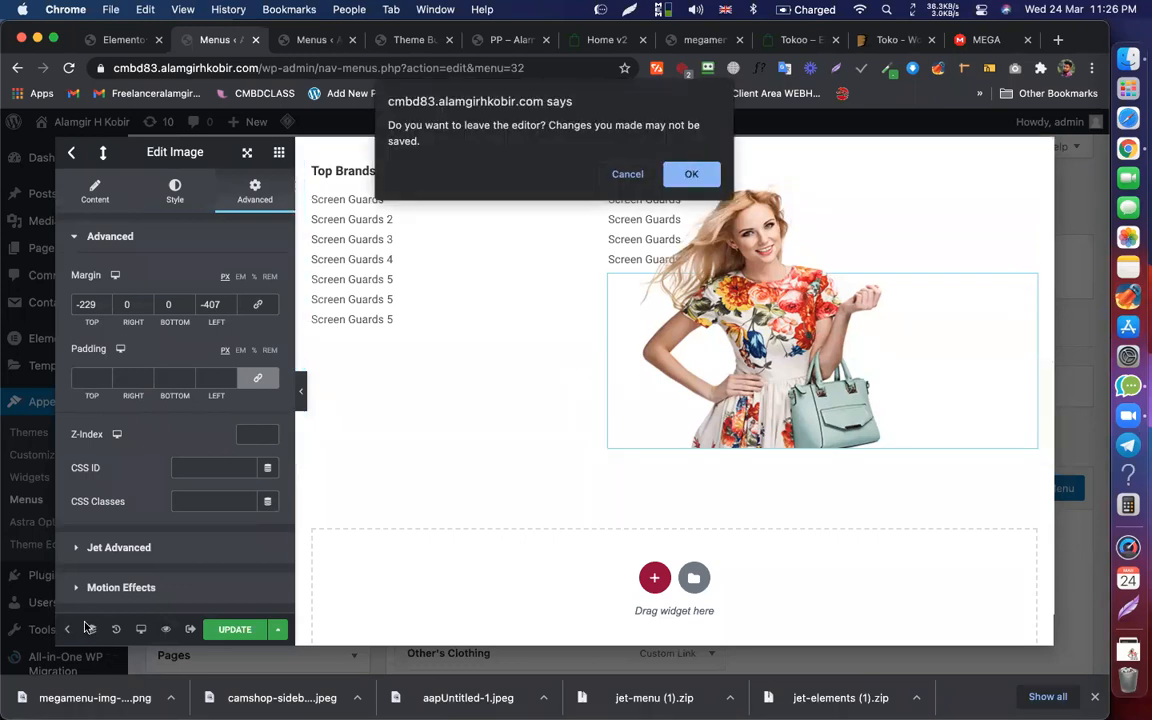
pyautogui.click(629, 175)
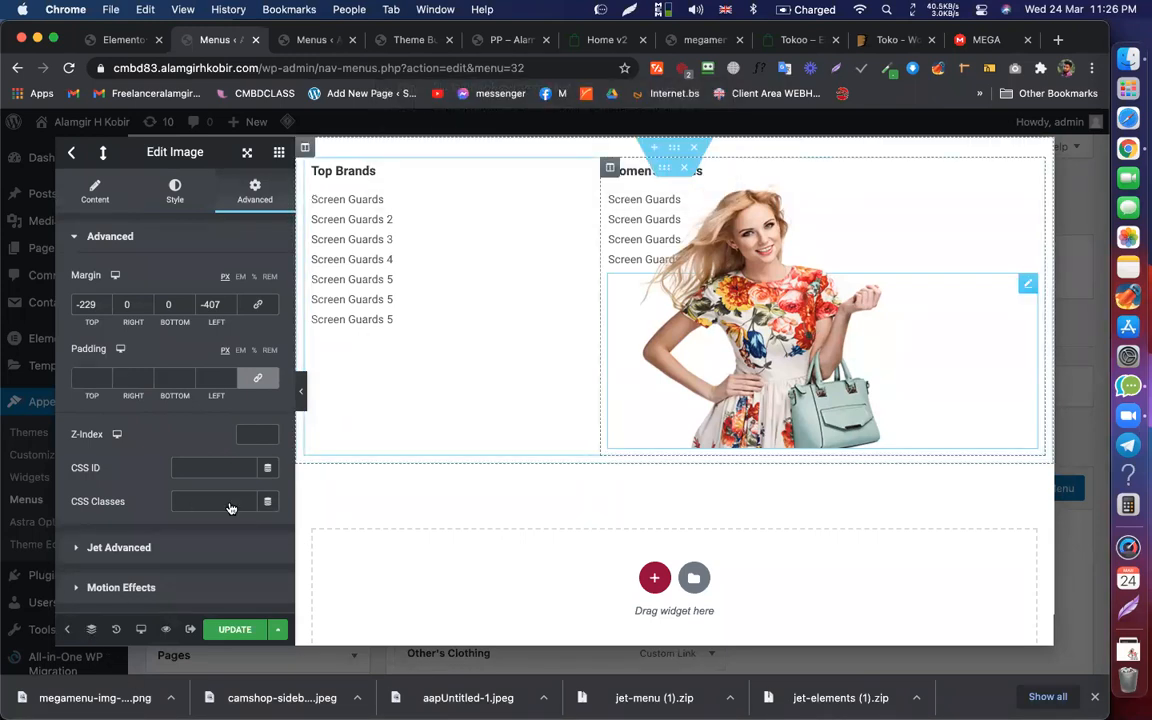
pyautogui.click(93, 631)
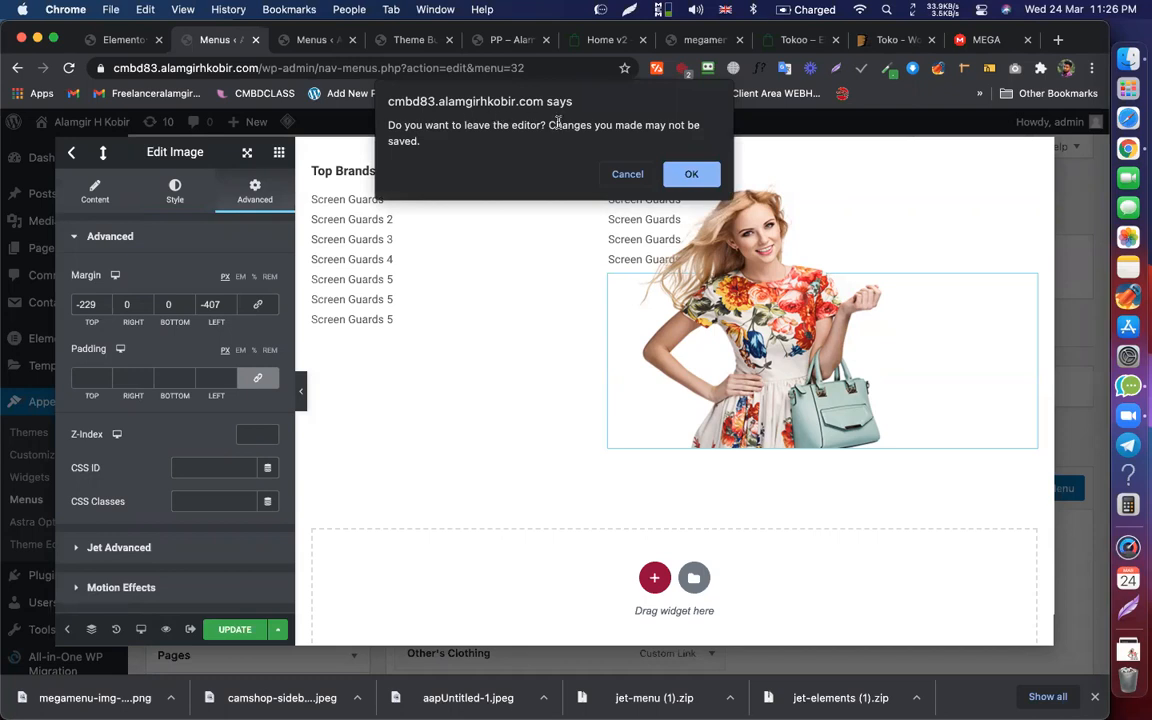
pyautogui.click(627, 175)
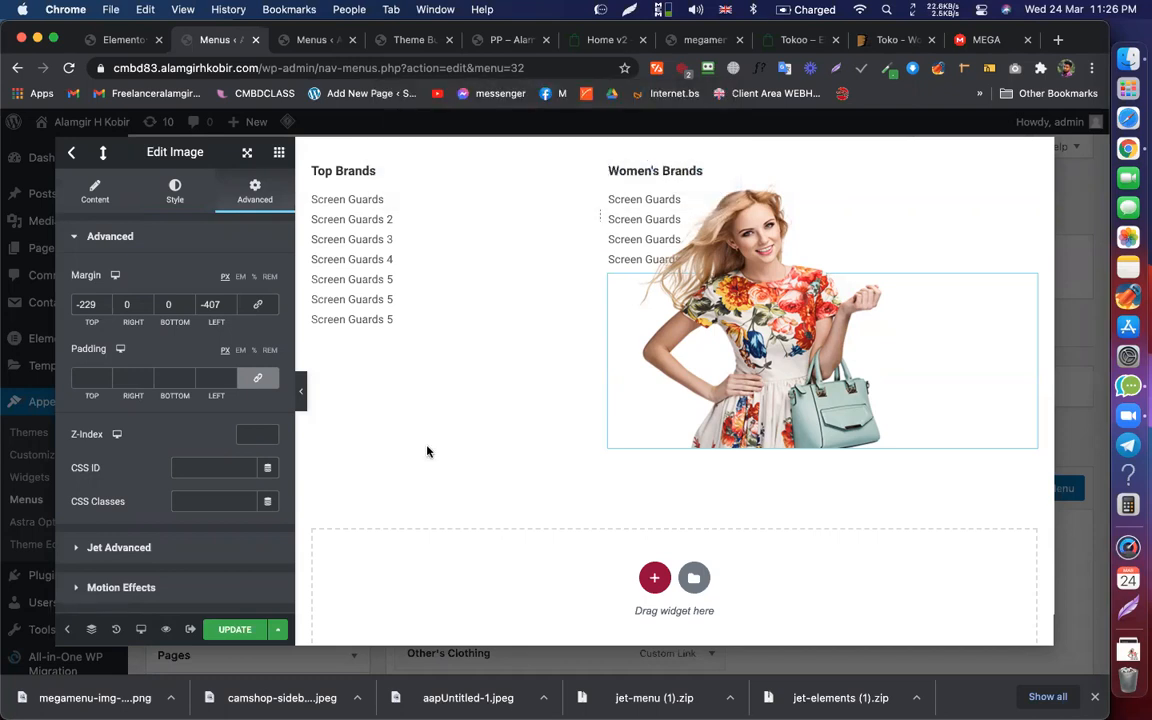
pyautogui.click(238, 629)
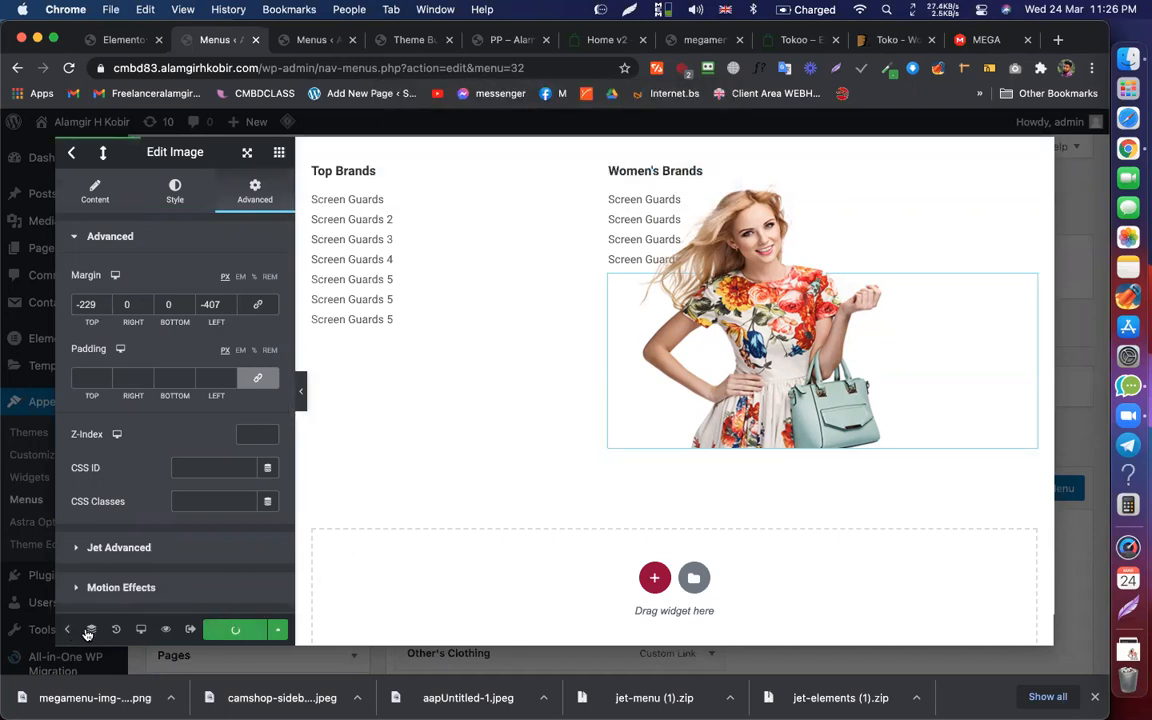
pyautogui.click(68, 630)
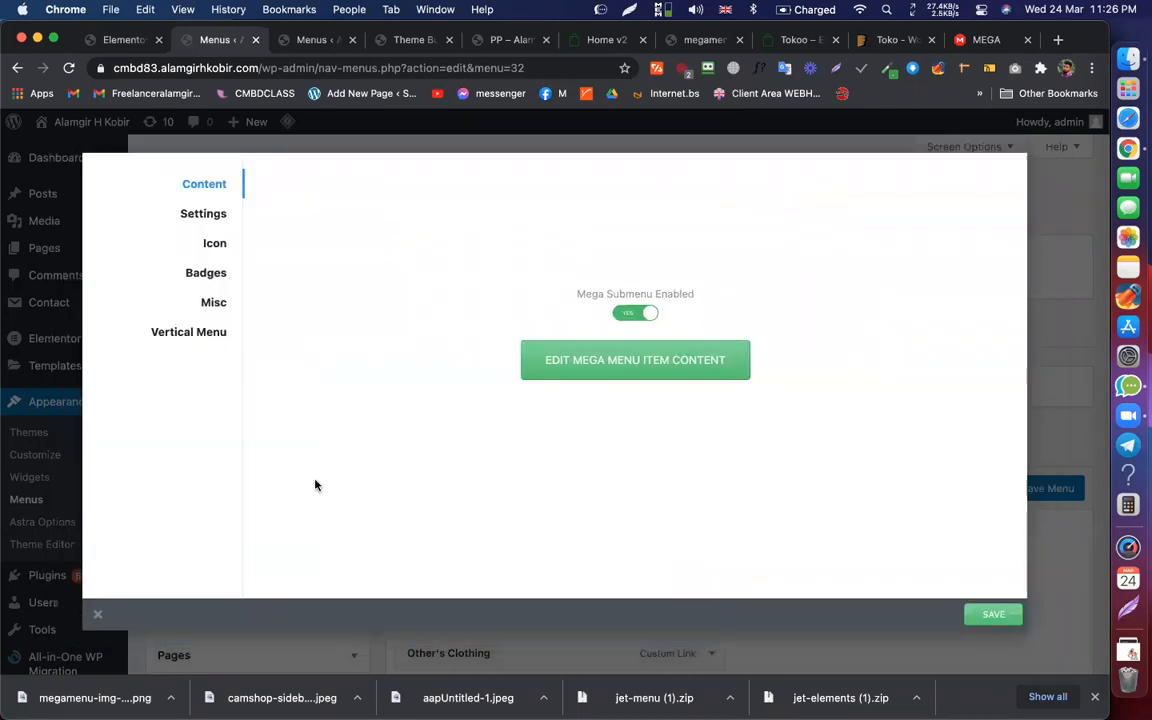
# Step: Reopen the item's mega menu content and select the woman image
pyautogui.click(620, 418)
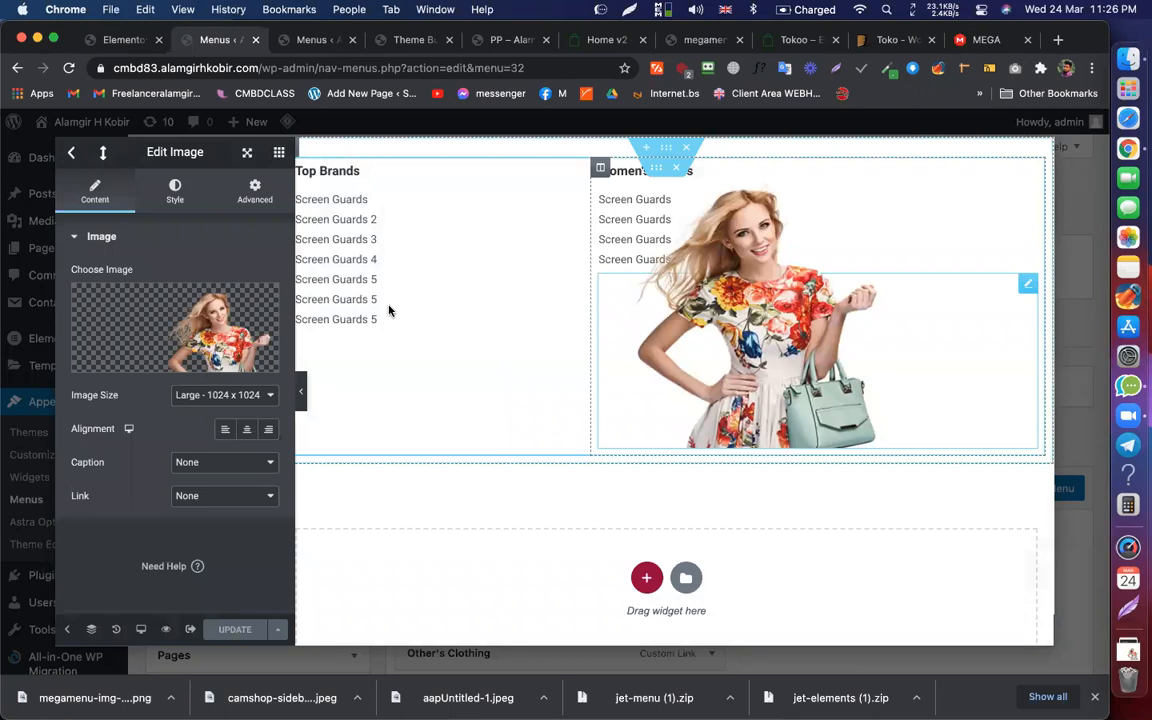
pyautogui.click(656, 169)
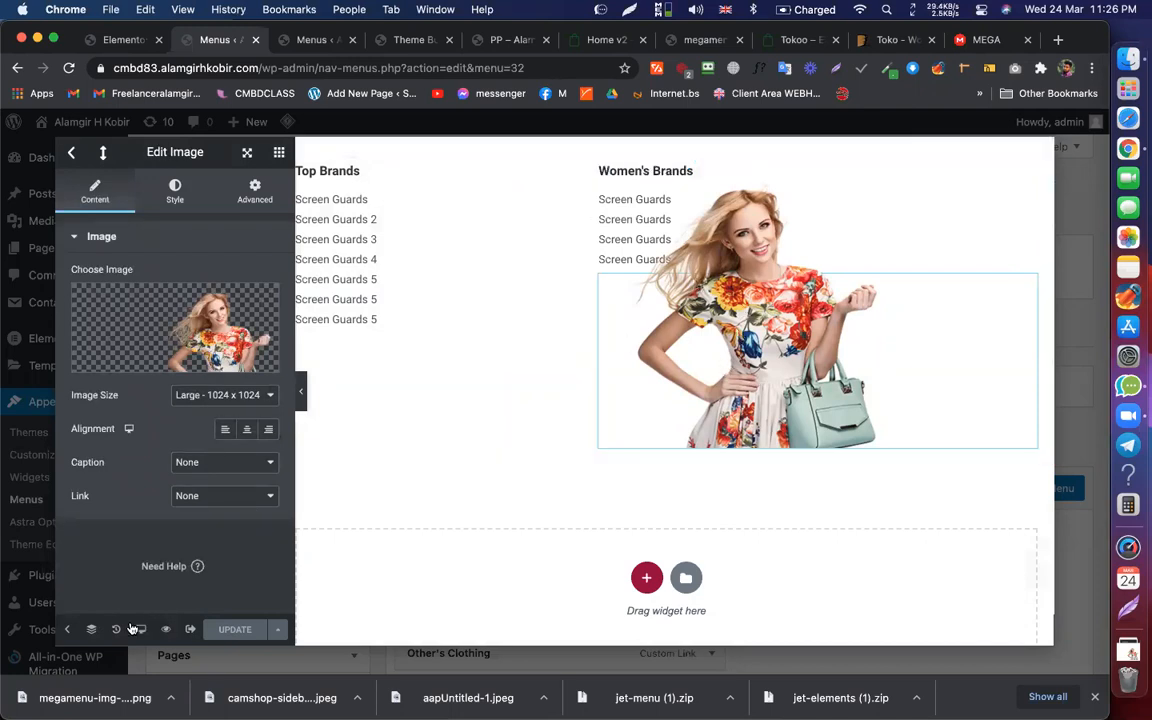
pyautogui.click(90, 627)
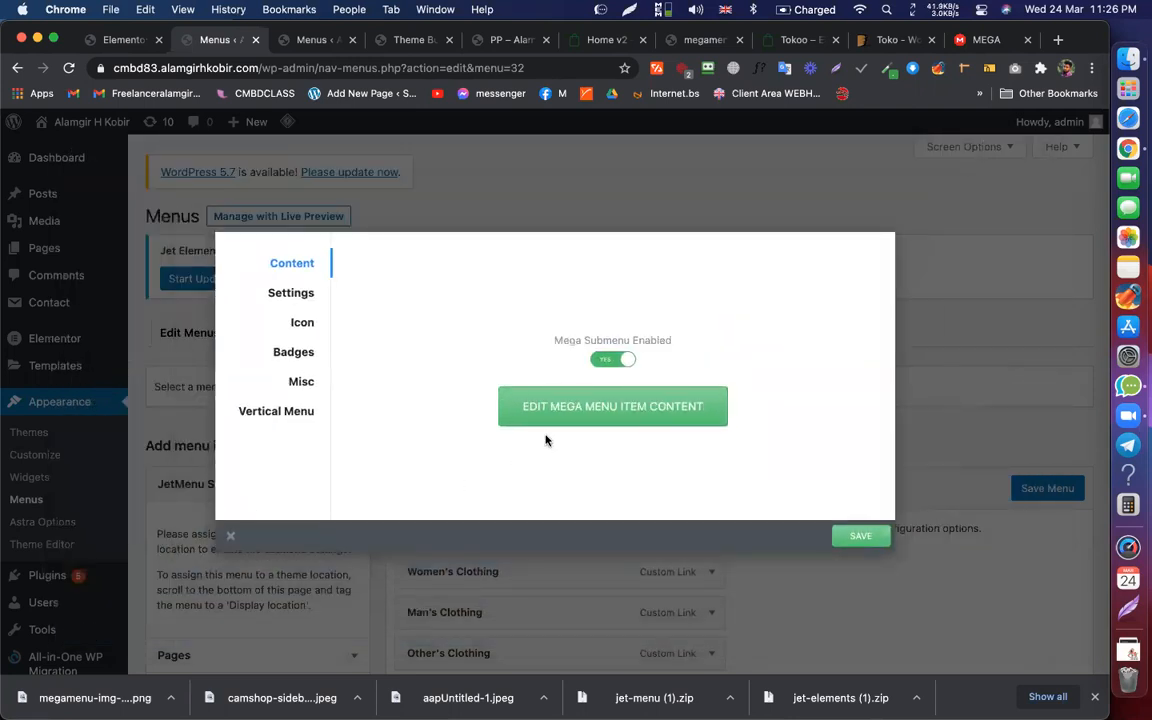
pyautogui.click(589, 416)
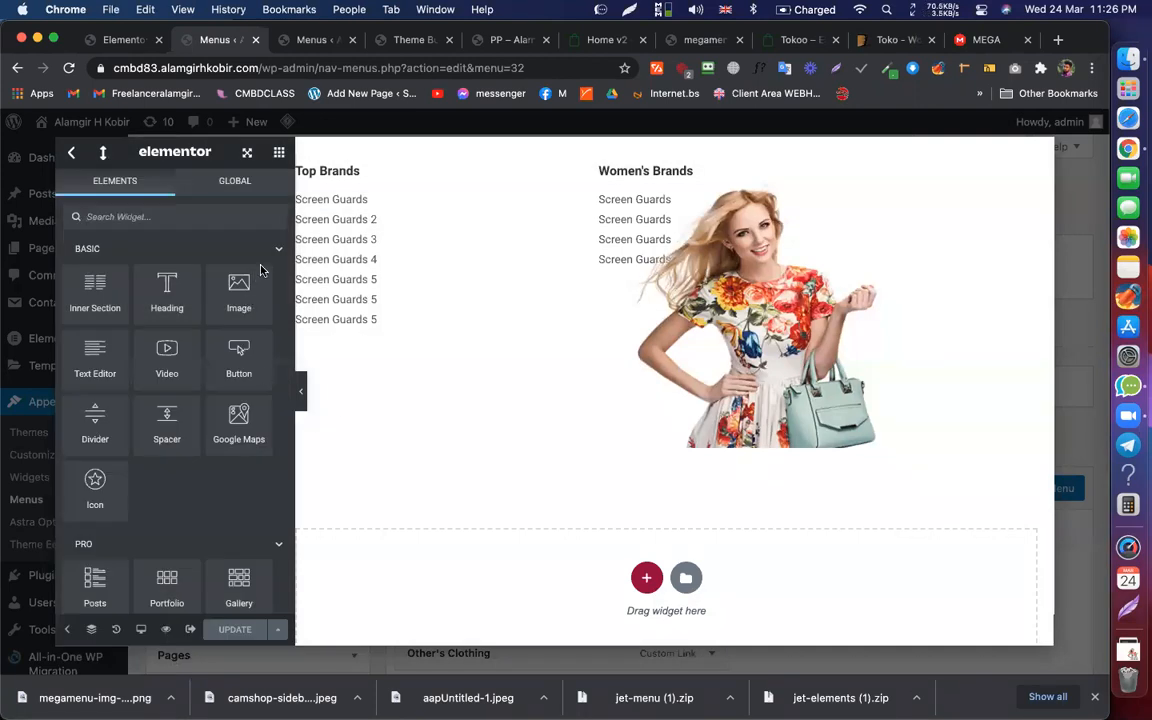
pyautogui.click(768, 313)
# Step: Paste a copy of the woman image, then undo it from the History panel
pyautogui.rightClick(768, 313)
pyautogui.click(810, 398)
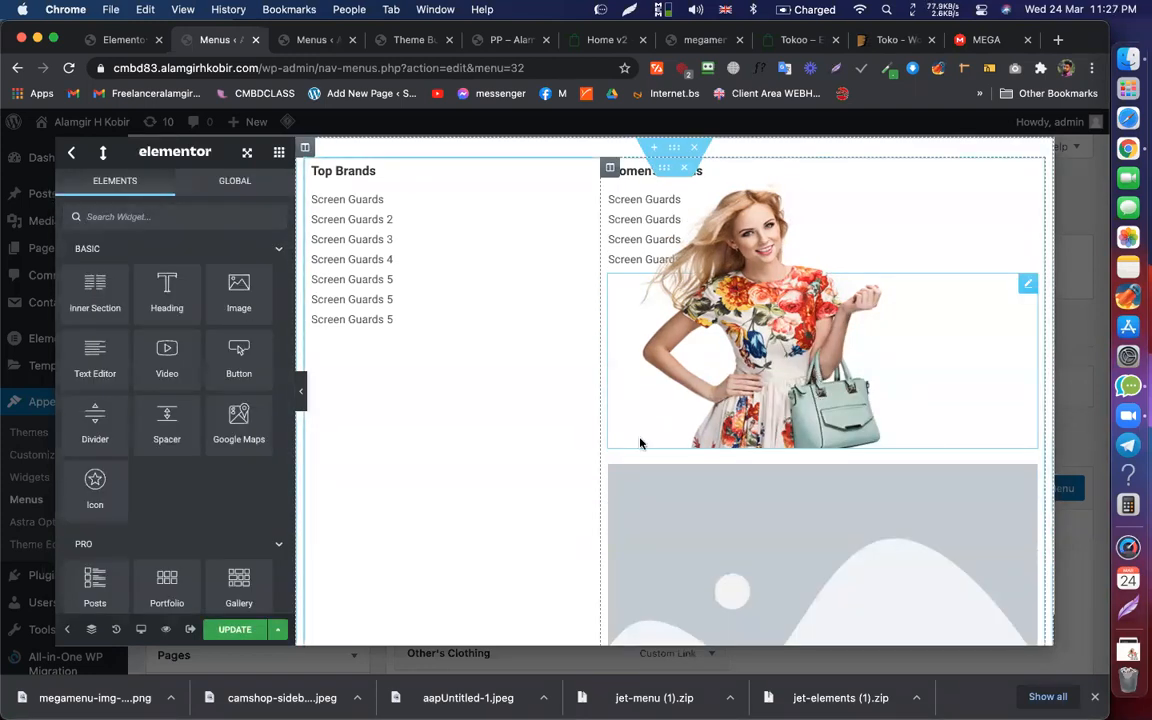
pyautogui.click(116, 629)
pyautogui.click(152, 273)
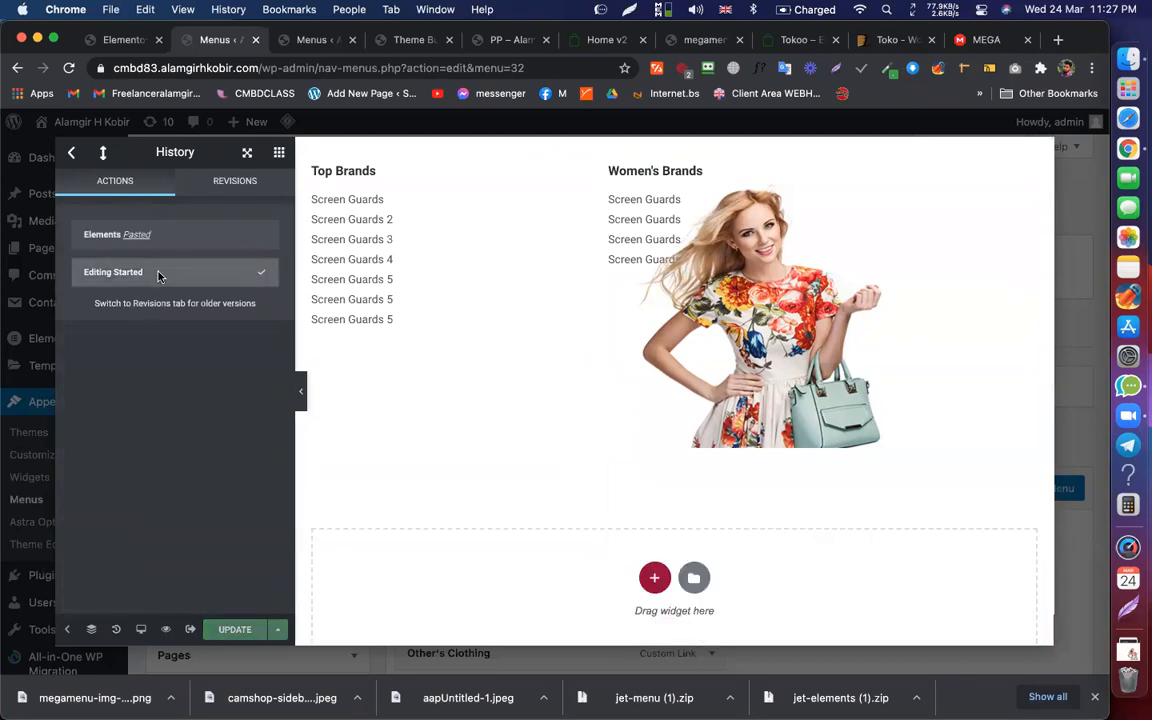
# Step: Delete the woman image and select the last Screen Guards heading
pyautogui.rightClick(795, 300)
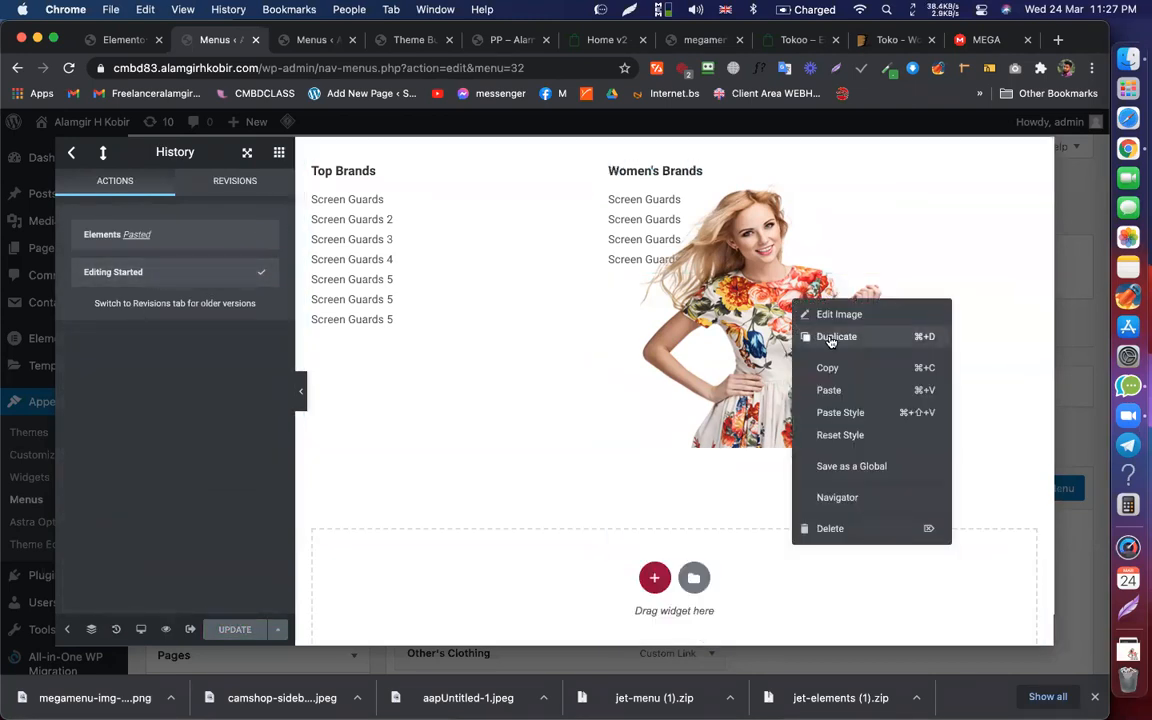
pyautogui.click(843, 370)
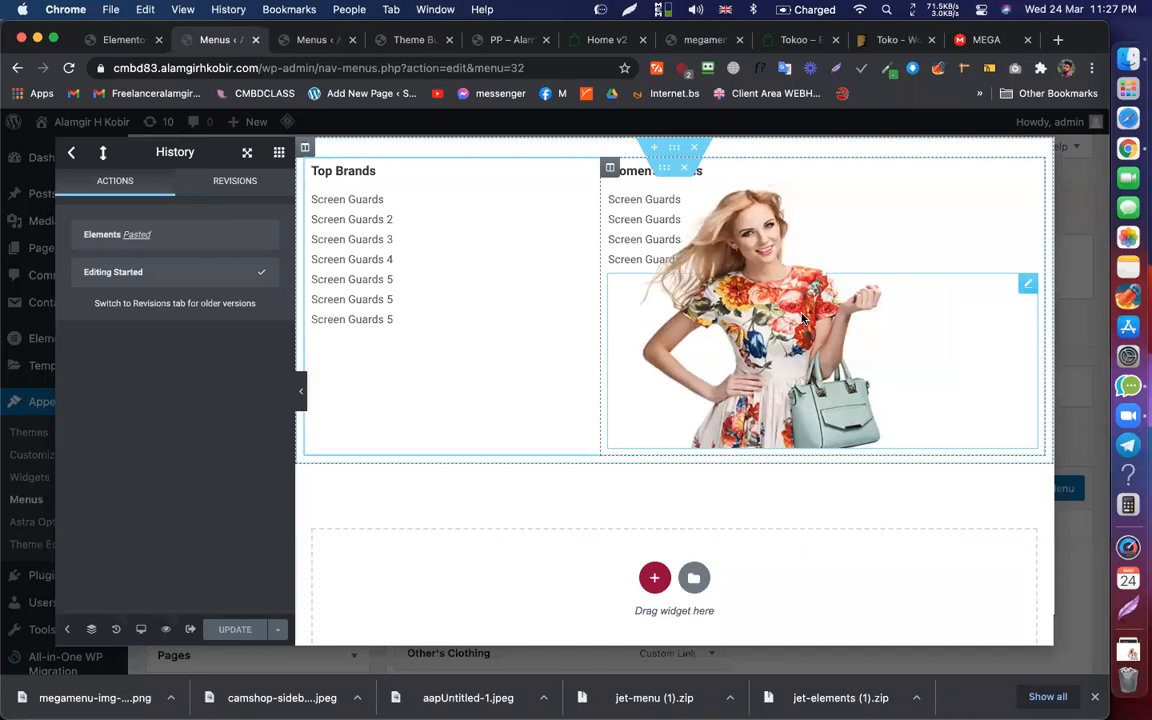
pyautogui.rightClick(820, 292)
pyautogui.click(845, 547)
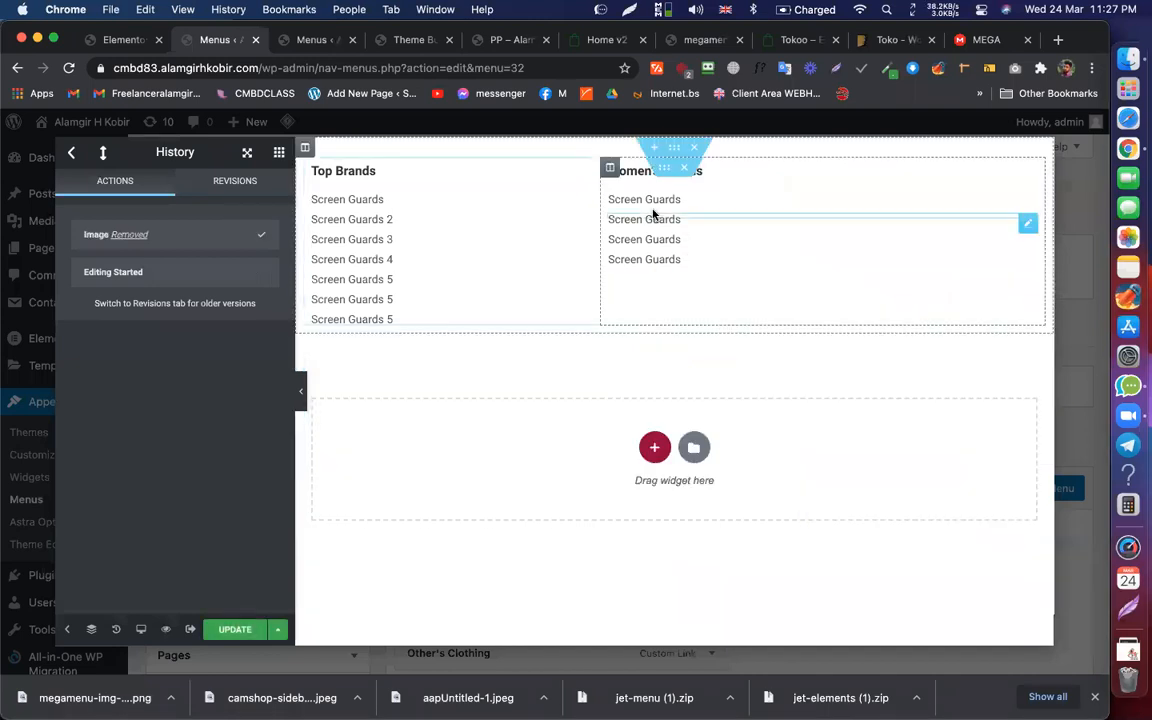
pyautogui.click(699, 256)
# Step: Give the four Screen Guards headings a z-index of 2
pyautogui.click(234, 195)
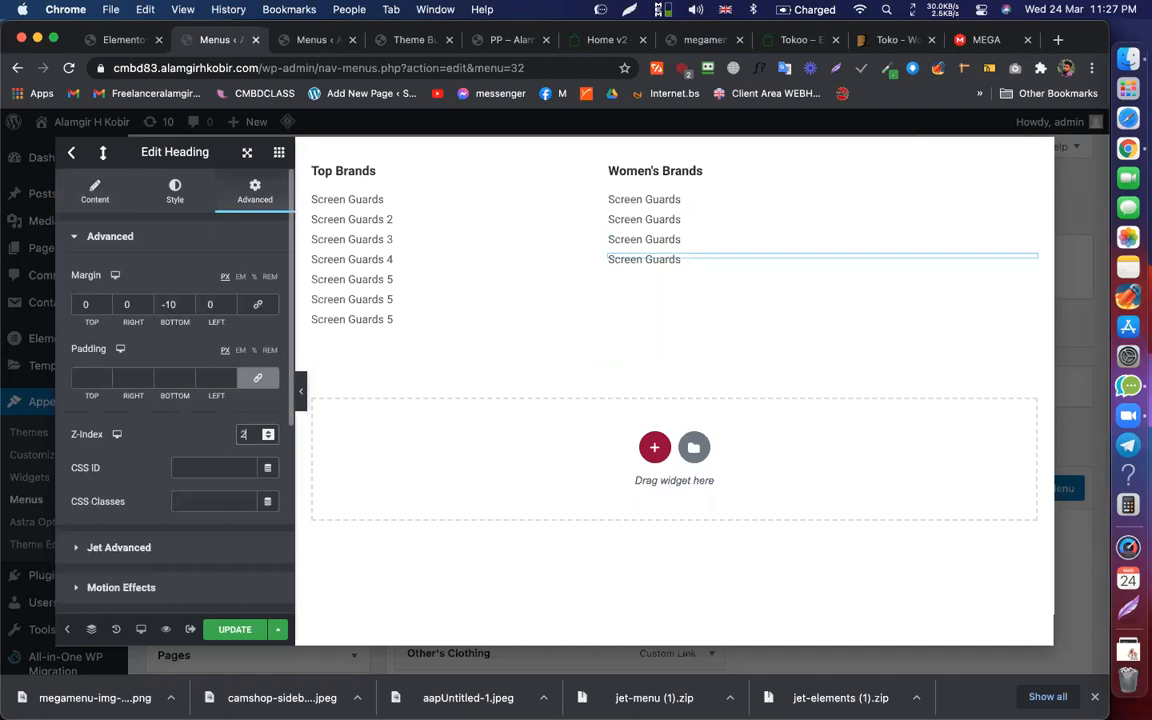
pyautogui.click(667, 238)
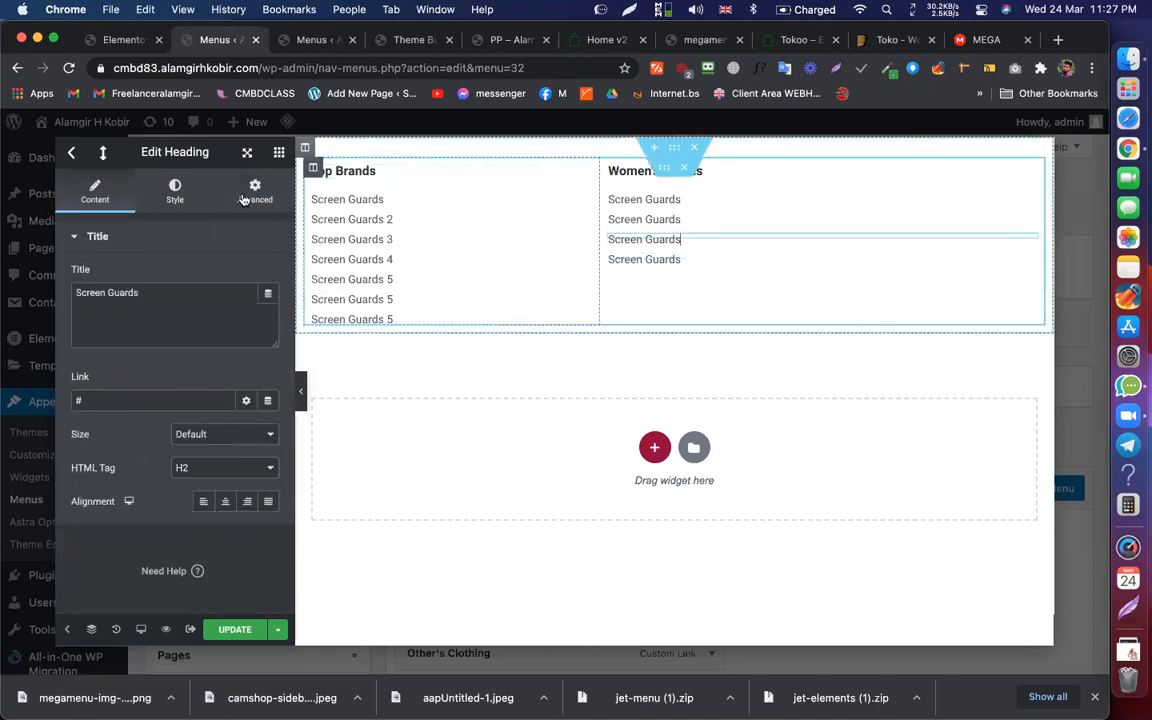
pyautogui.click(243, 199)
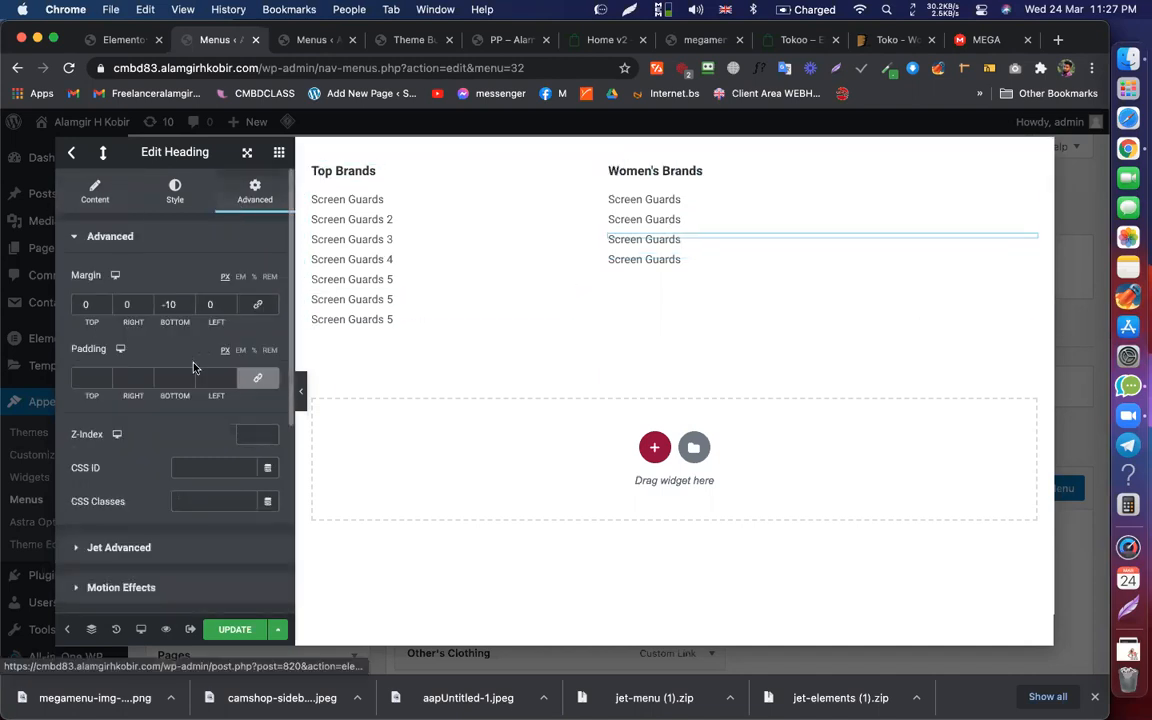
pyautogui.click(699, 222)
pyautogui.click(255, 192)
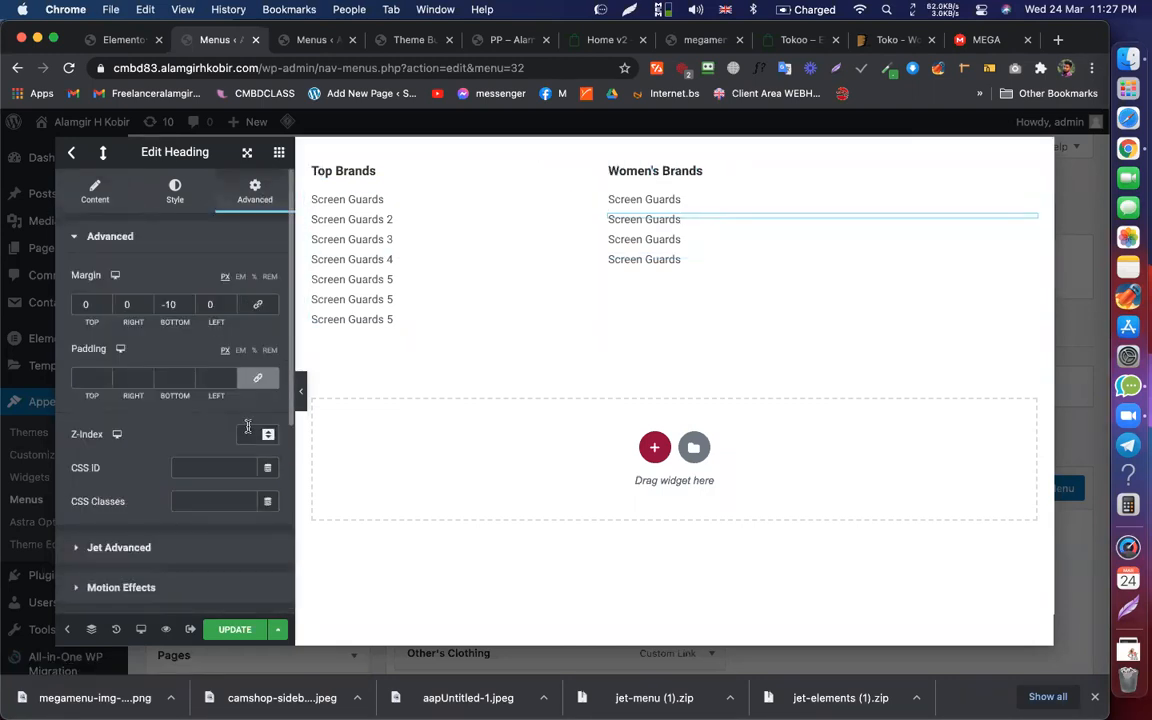
pyautogui.click(694, 200)
pyautogui.click(250, 207)
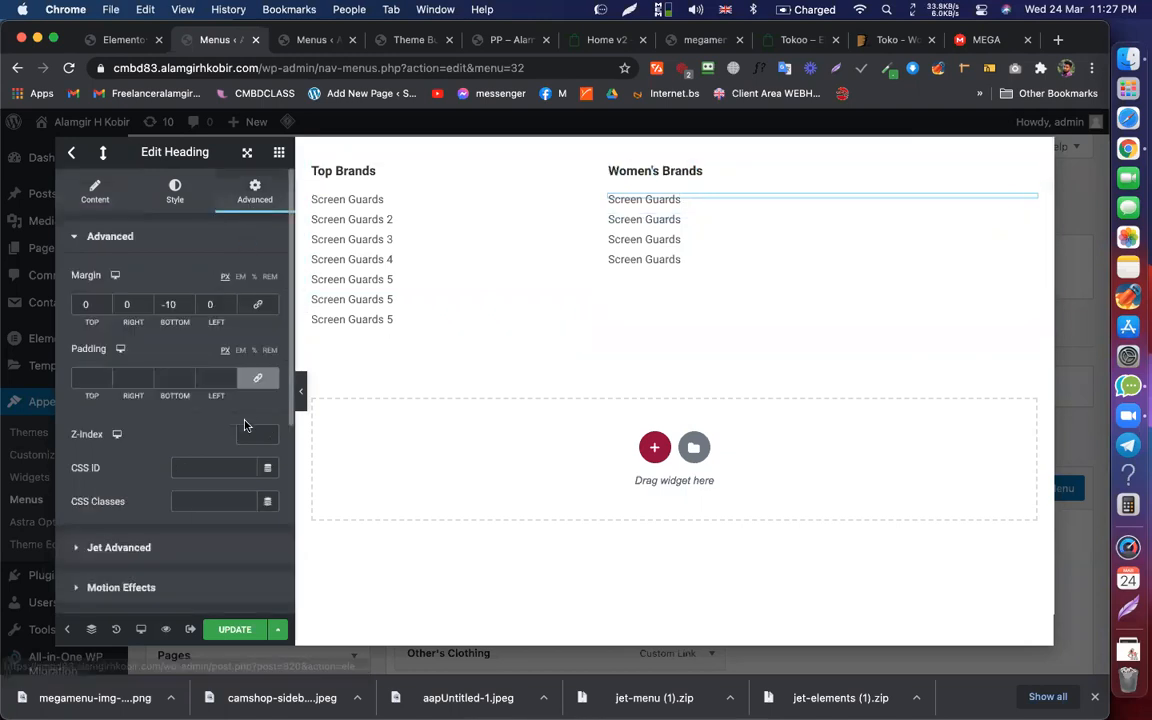
pyautogui.write('2')
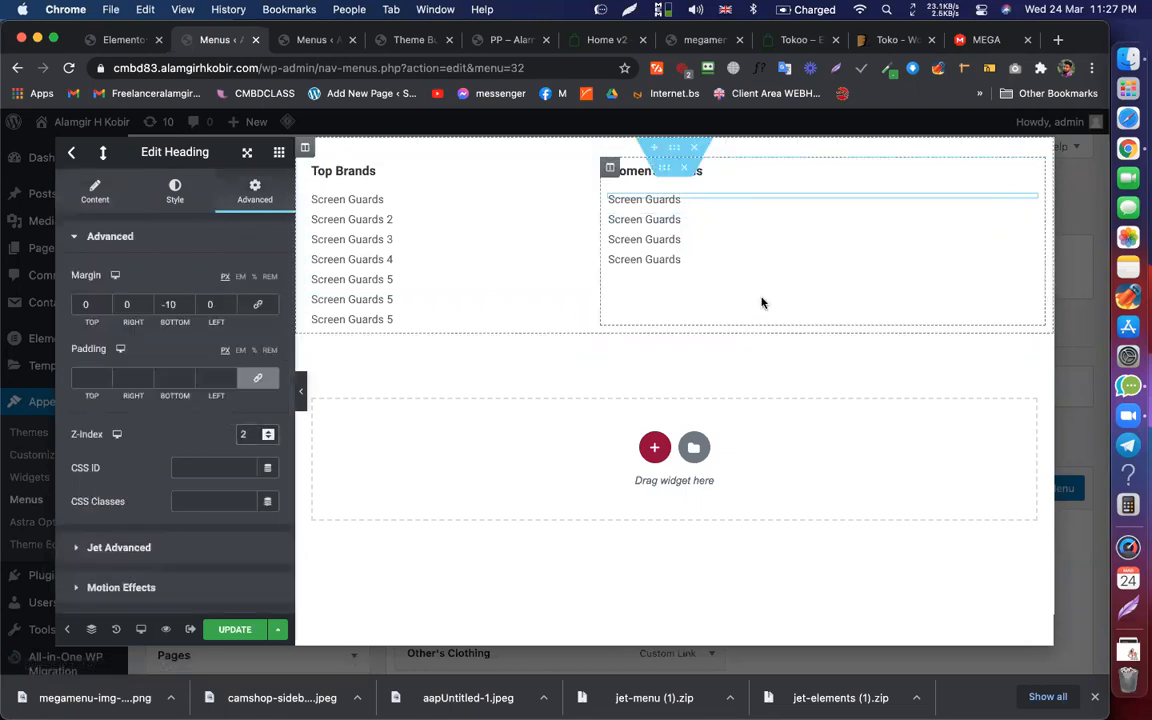
# Step: Paste the woman image back below the headings with z-index 1 and update
pyautogui.rightClick(697, 262)
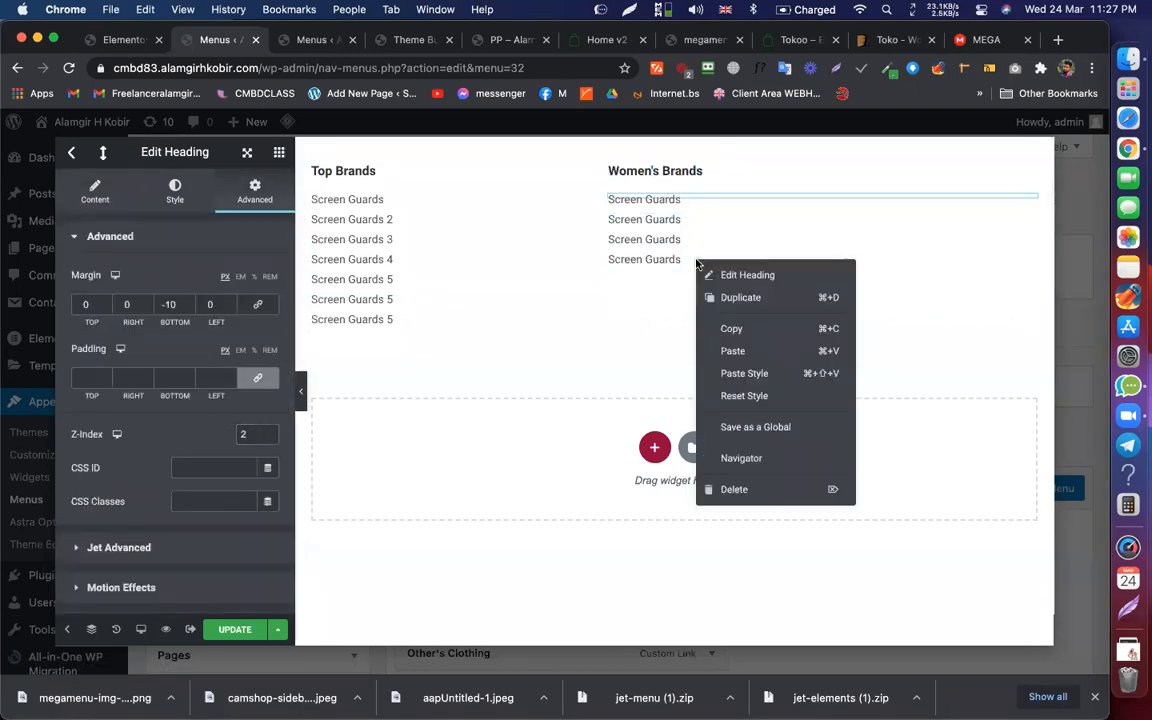
pyautogui.click(746, 351)
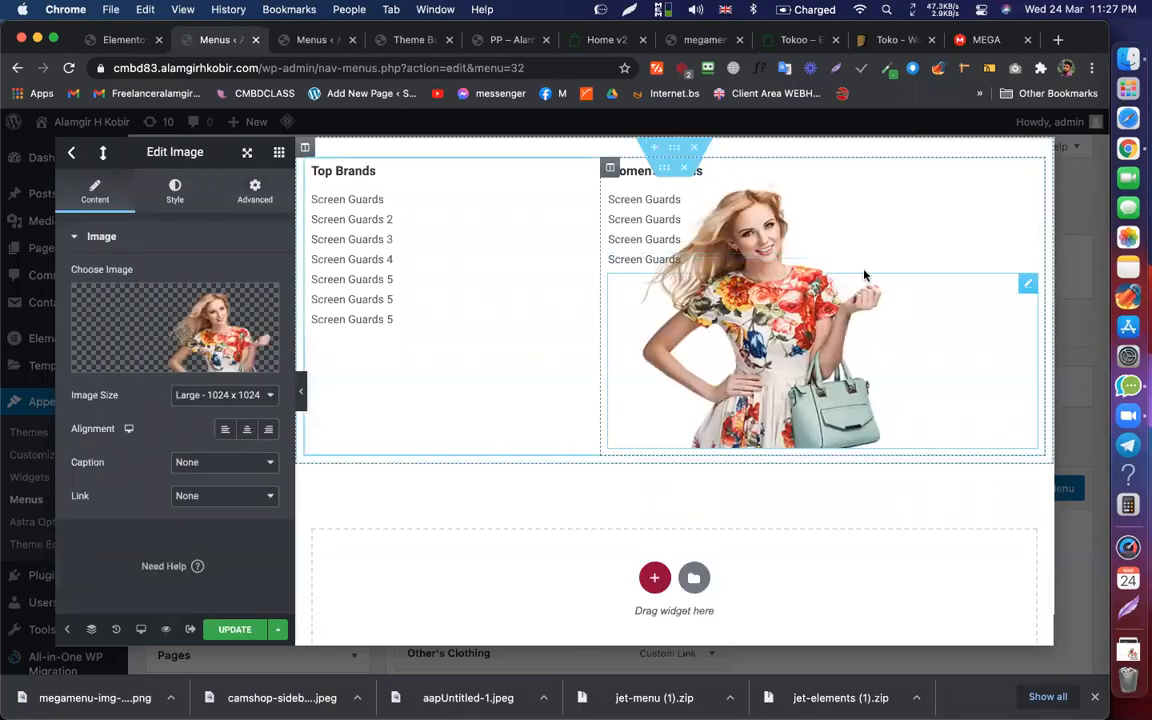
pyautogui.click(251, 200)
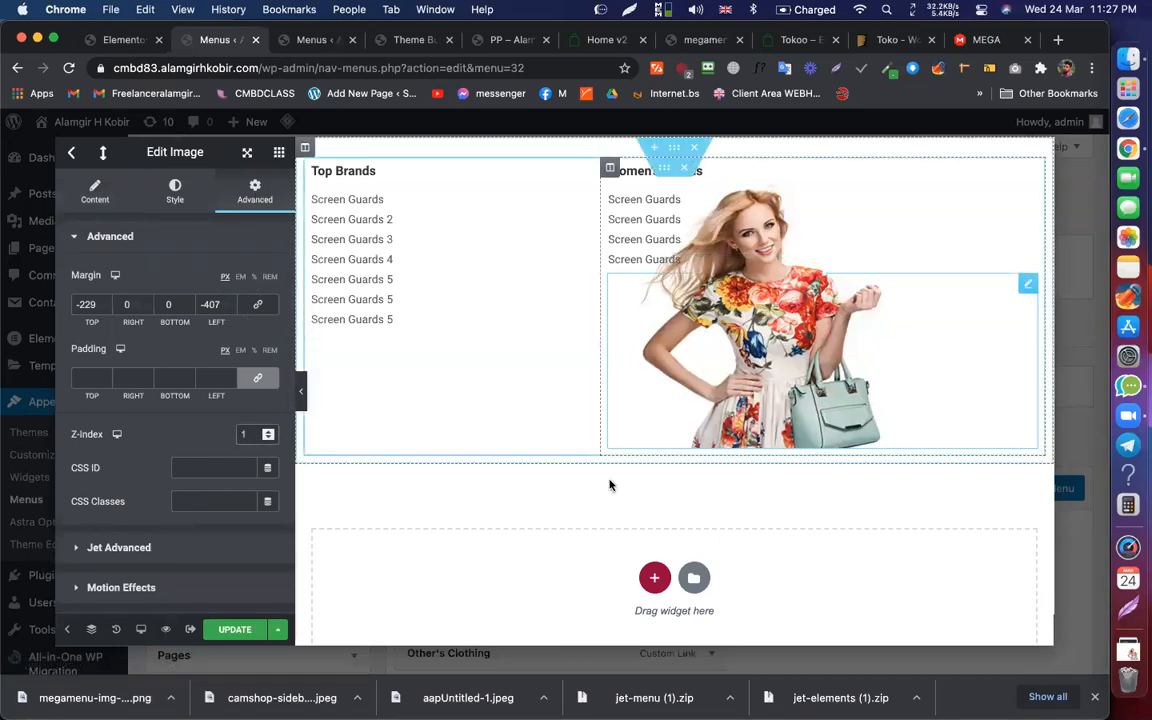
pyautogui.click(234, 629)
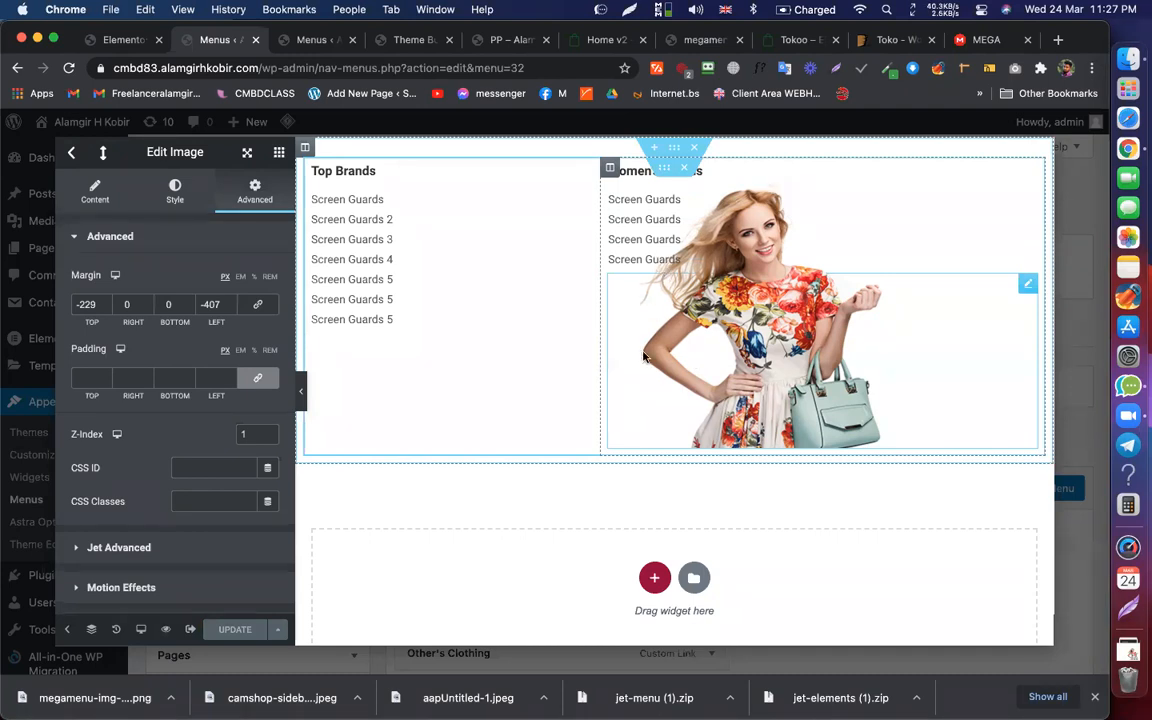
pyautogui.click(1138, 395)
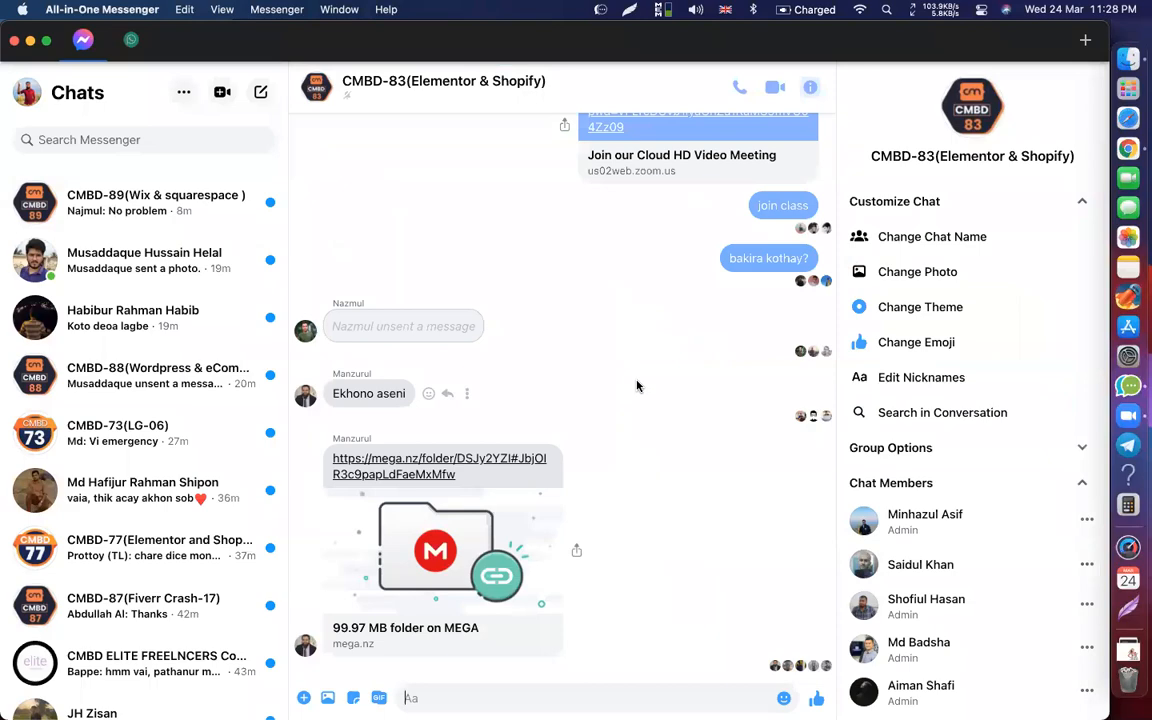
pyautogui.hotkey('ctrl', 'Up')
pyautogui.click(316, 465)
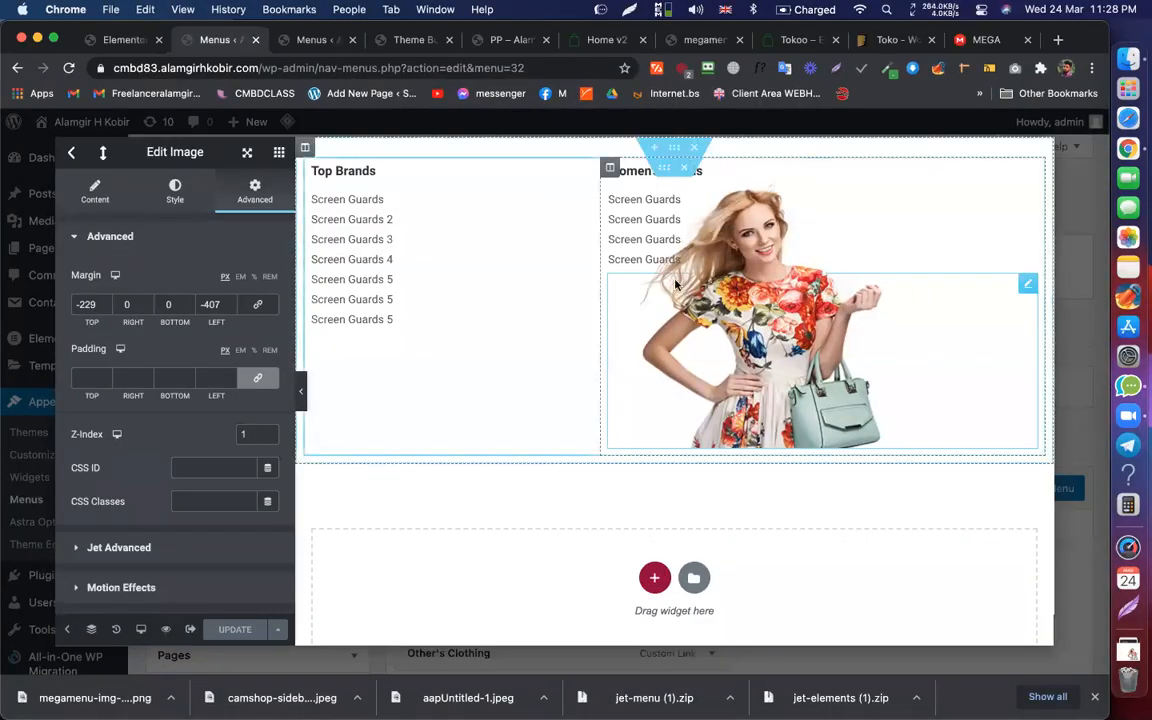
# Step: Save the mega menu item's JetMenu settings and the whole menu
pyautogui.click(73, 155)
pyautogui.click(856, 537)
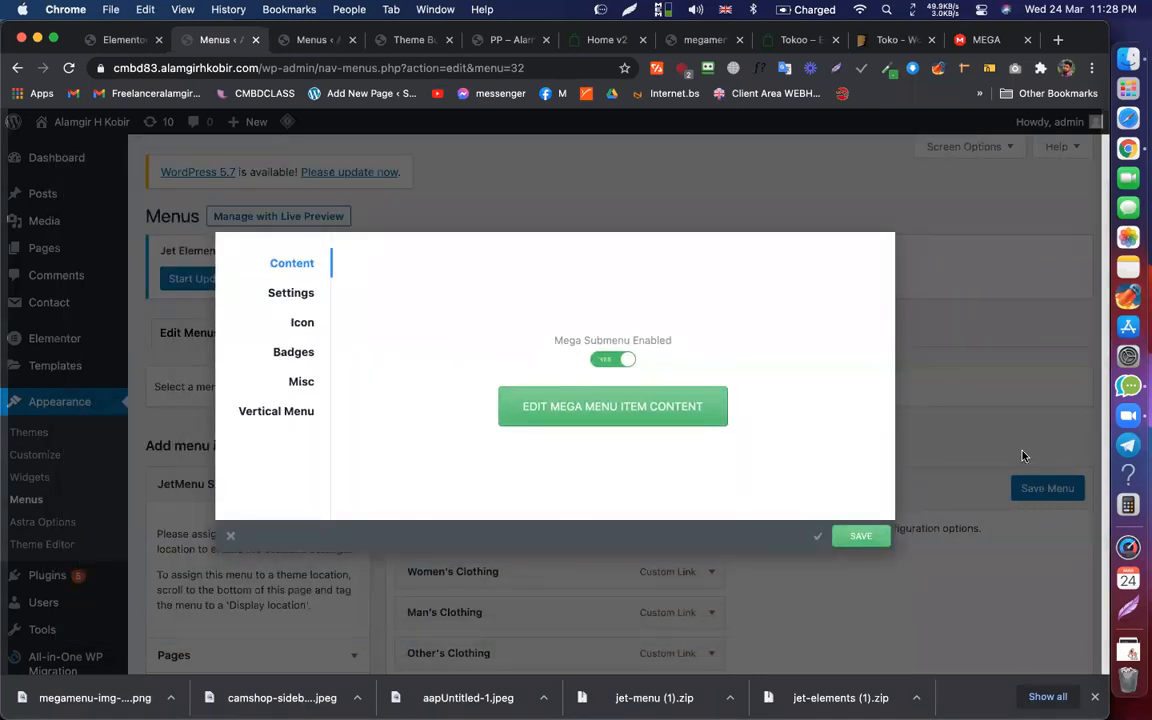
pyautogui.click(1093, 455)
pyautogui.click(1046, 489)
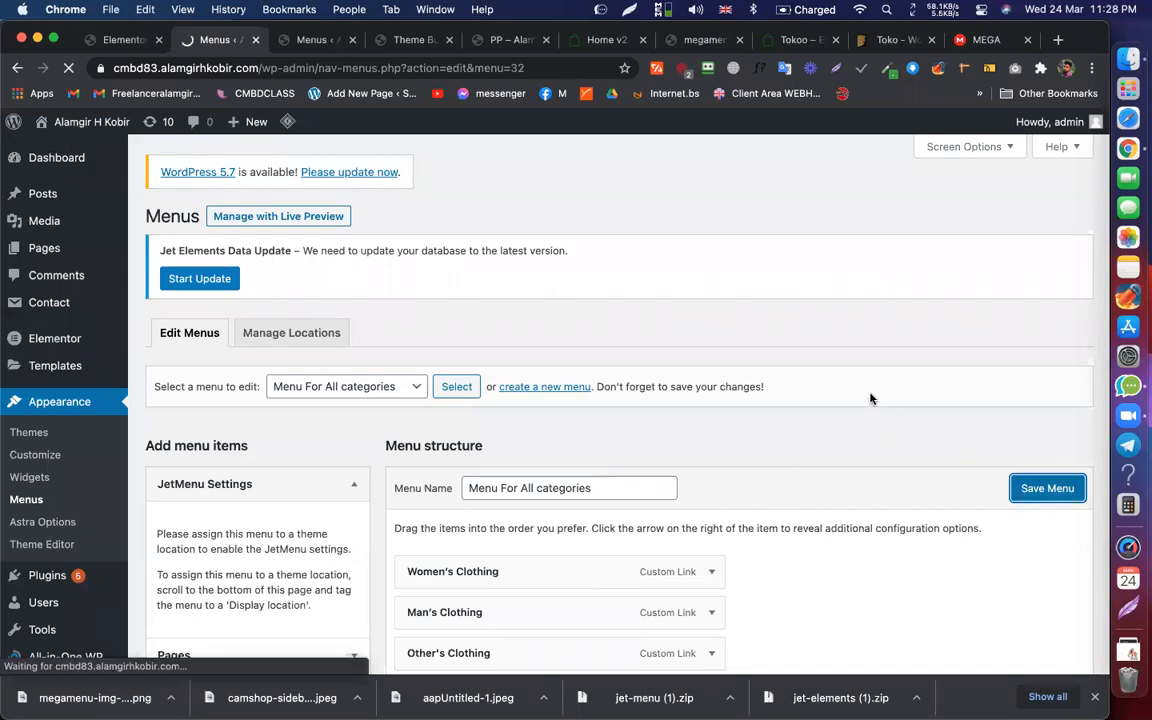
# Step: Check the All categories mega menu on the live site
pyautogui.click(311, 40)
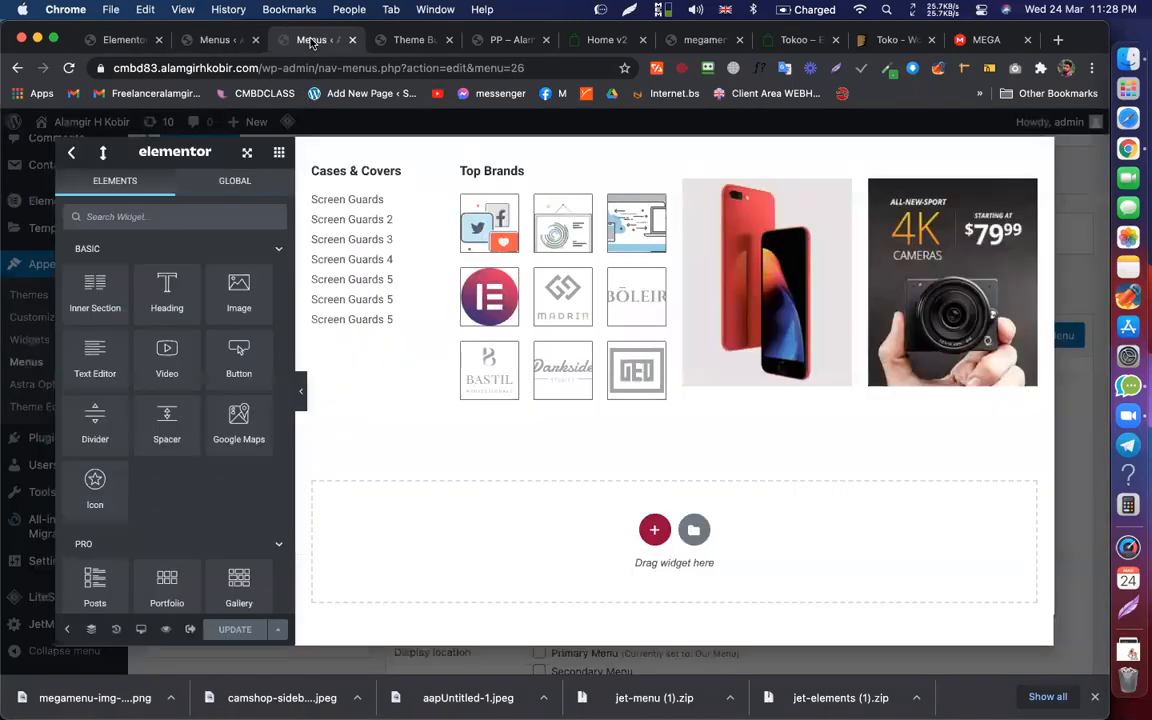
pyautogui.click(447, 40)
pyautogui.click(480, 40)
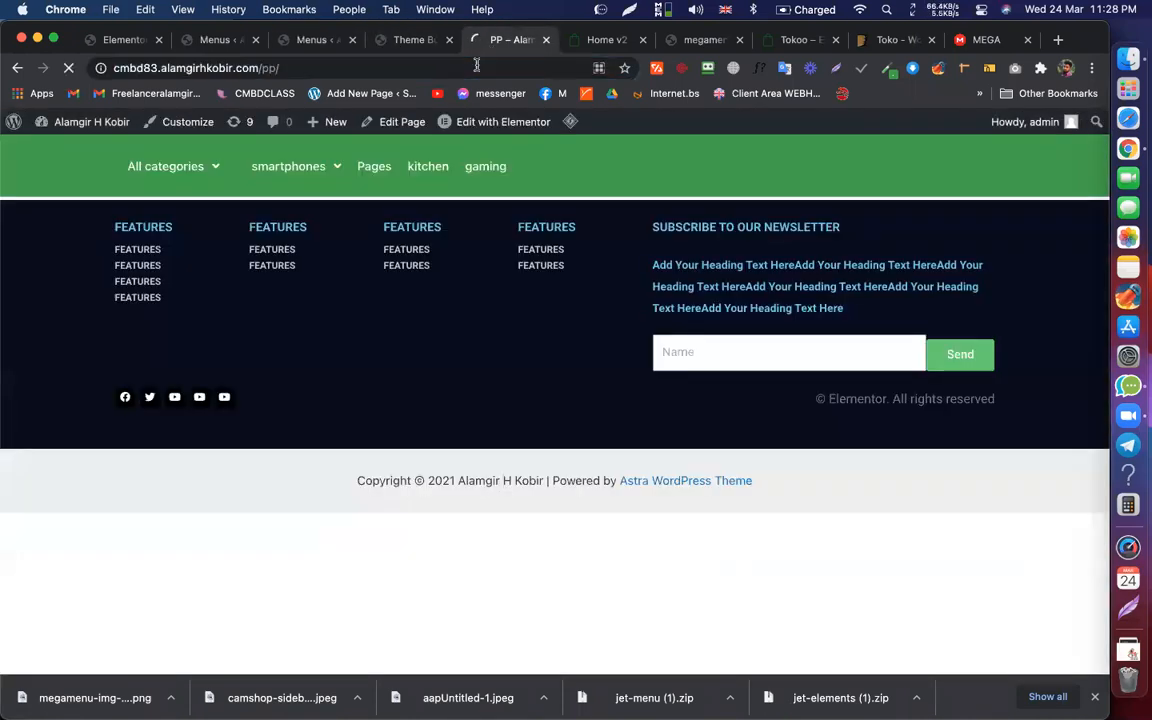
pyautogui.click(166, 161)
pyautogui.click(195, 167)
pyautogui.moveTo(193, 212)
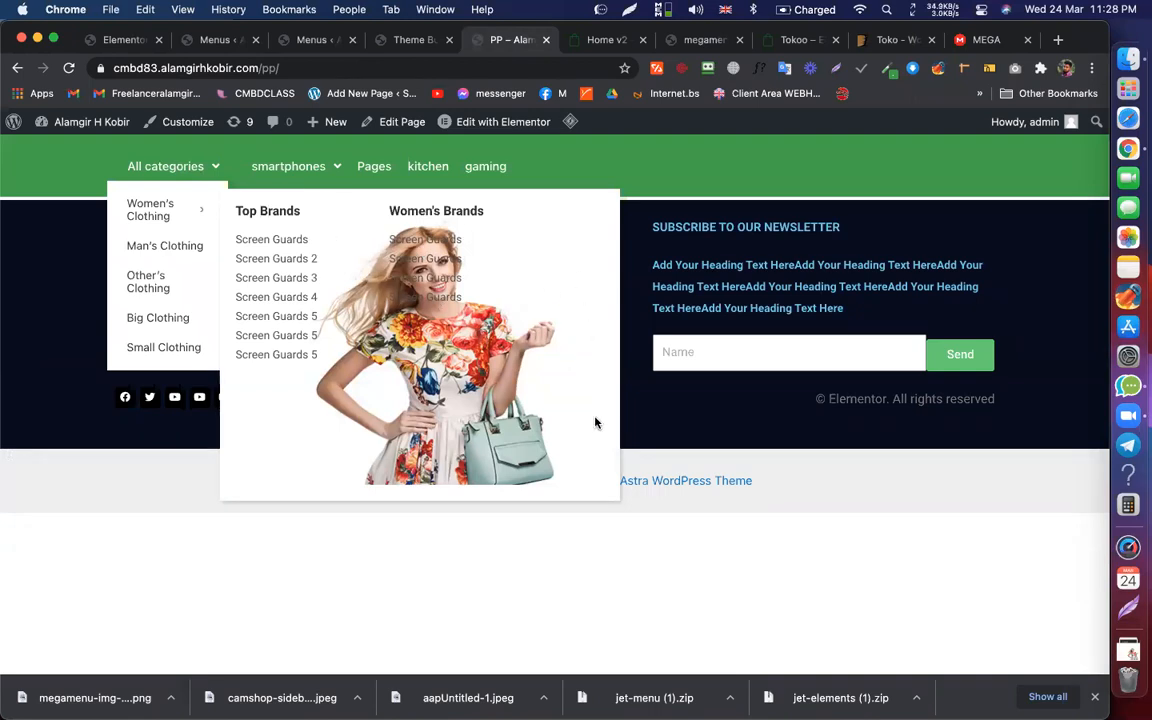
# Step: Reopen the Women's Clothing mega menu content, then view the Home v2 demo page
pyautogui.click(217, 40)
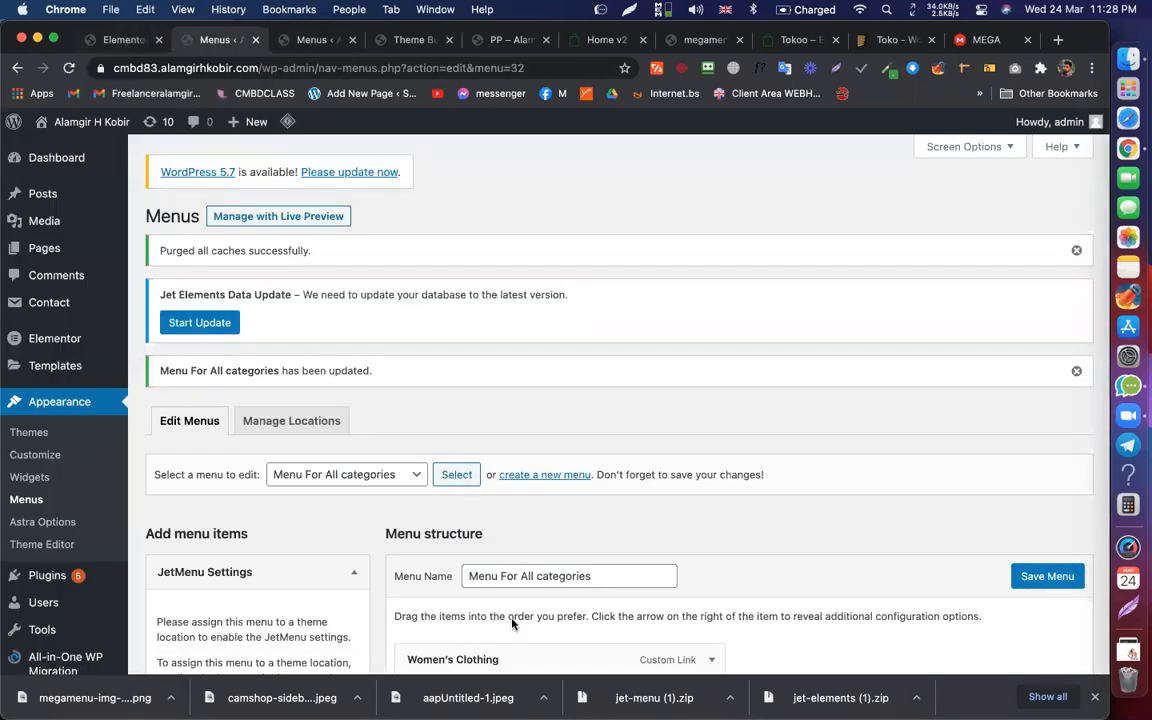
pyautogui.scroll(-2, 470, 560)
pyautogui.click(535, 577)
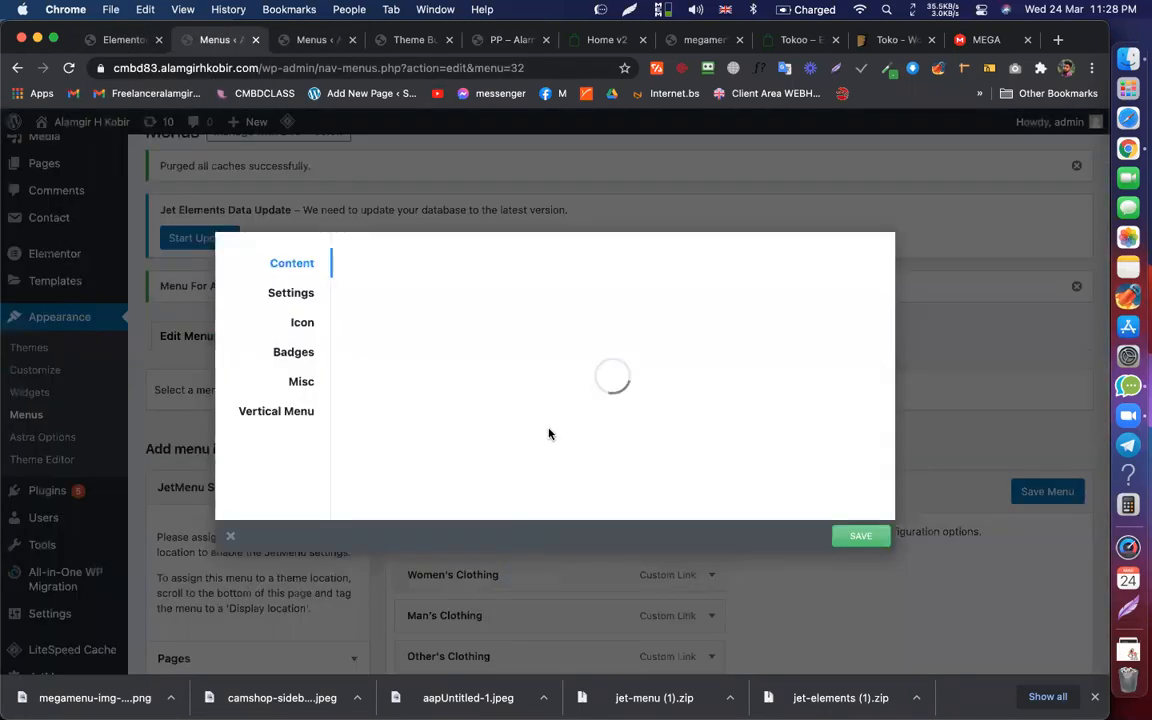
pyautogui.click(609, 405)
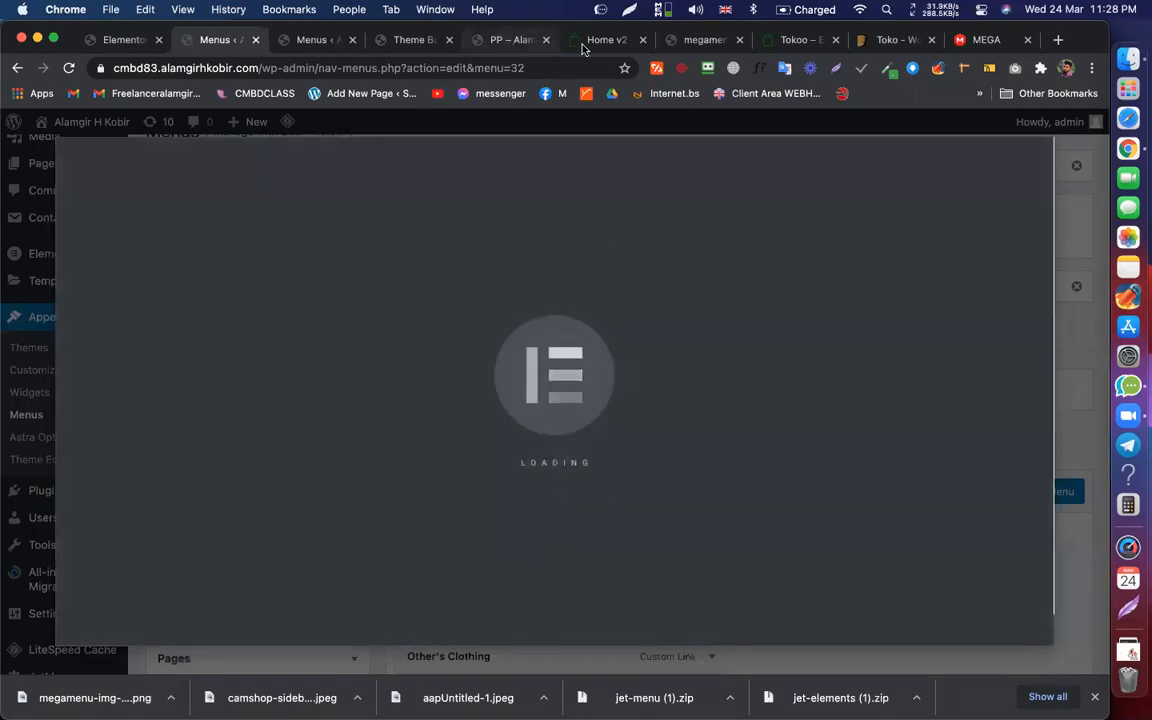
pyautogui.click(584, 41)
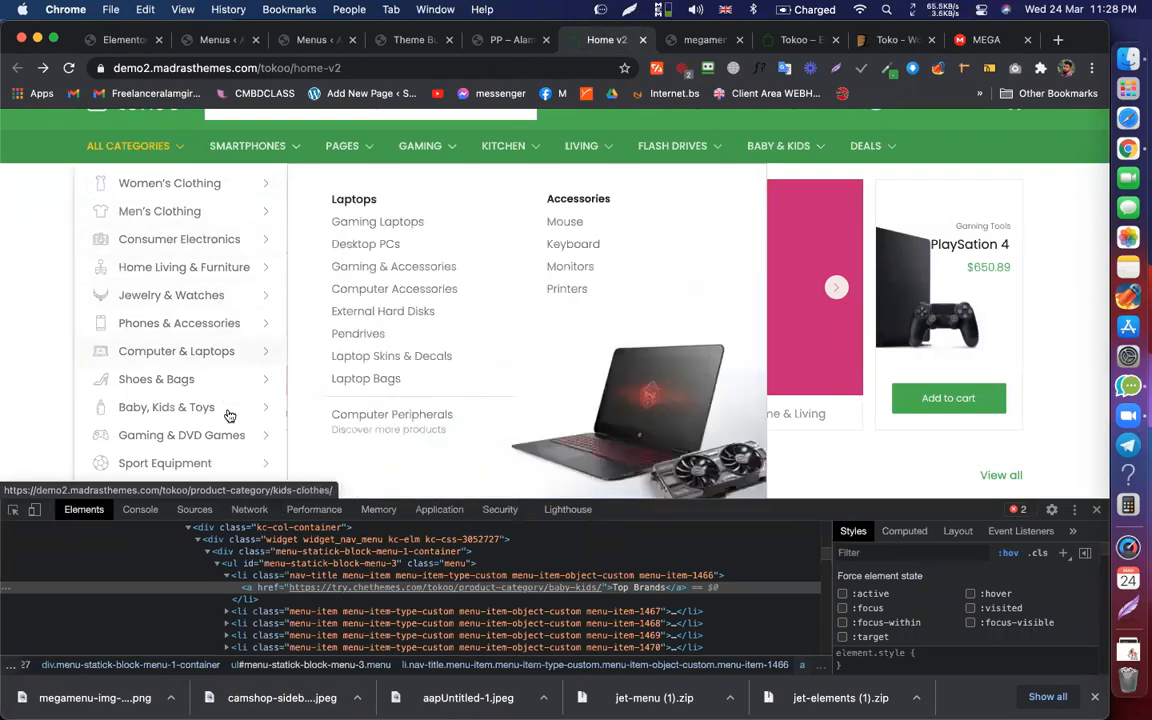
# Step: Inspect the Home v2 demo's Kids menu, then close the mega menu content editor
pyautogui.moveTo(229, 410)
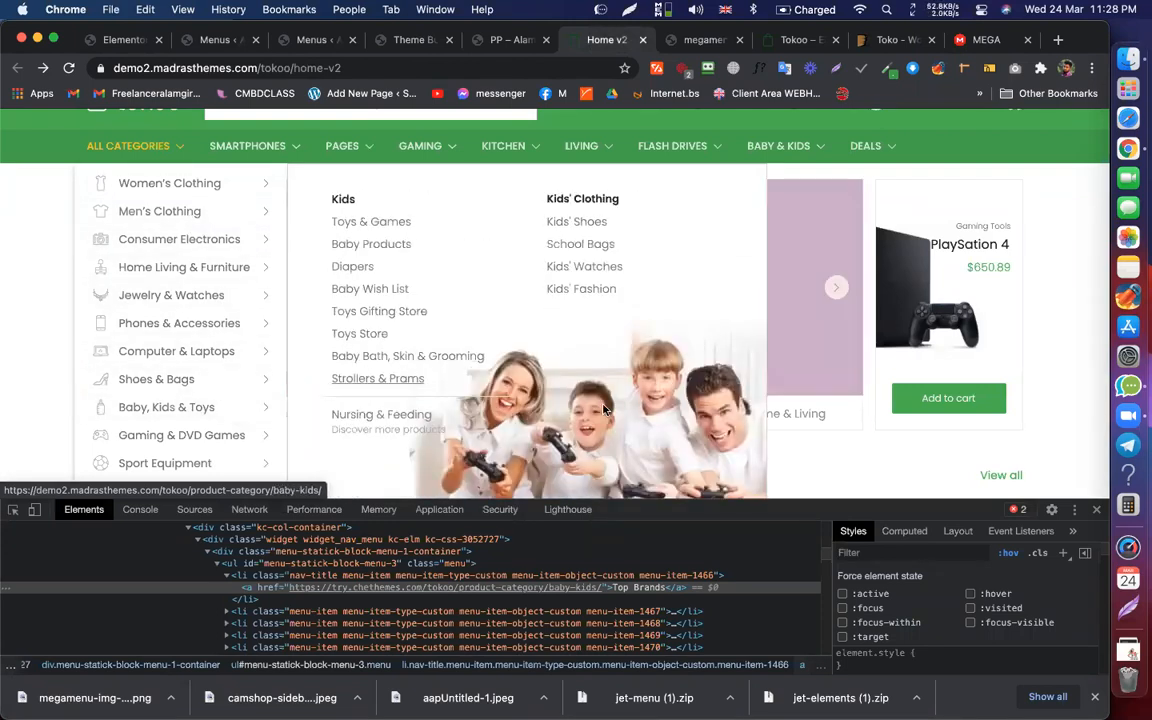
pyautogui.moveTo(682, 427); pyautogui.dragTo(744, 428)
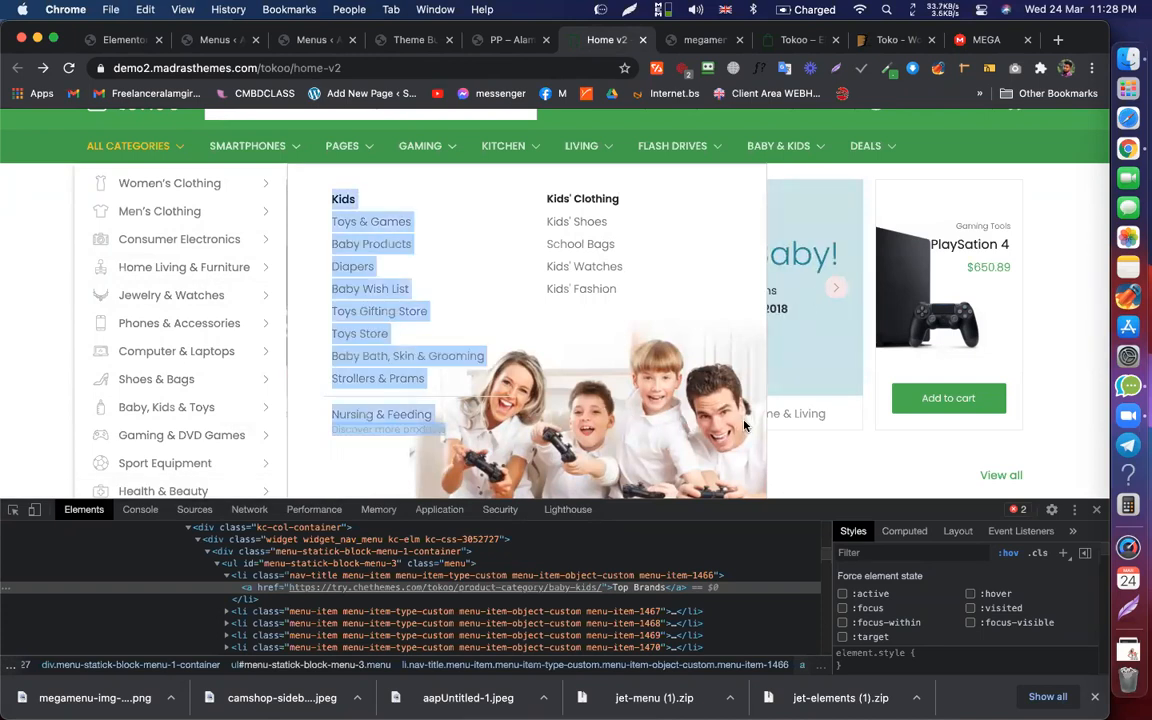
pyautogui.click(740, 438)
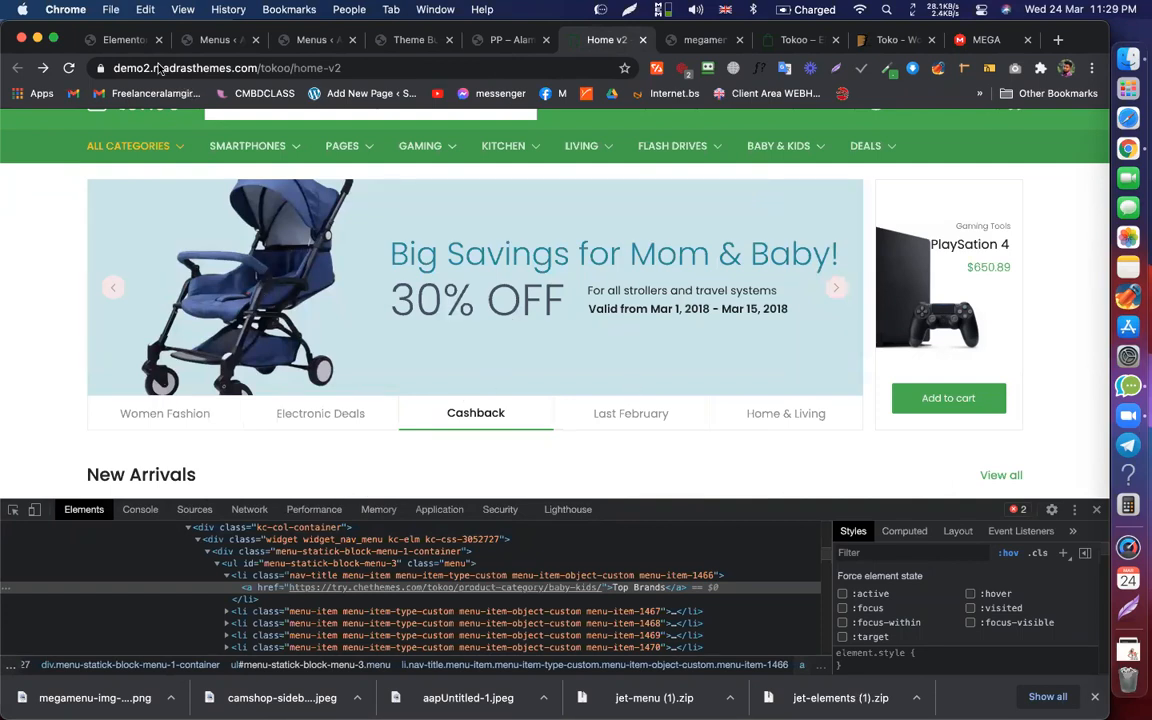
pyautogui.click(118, 40)
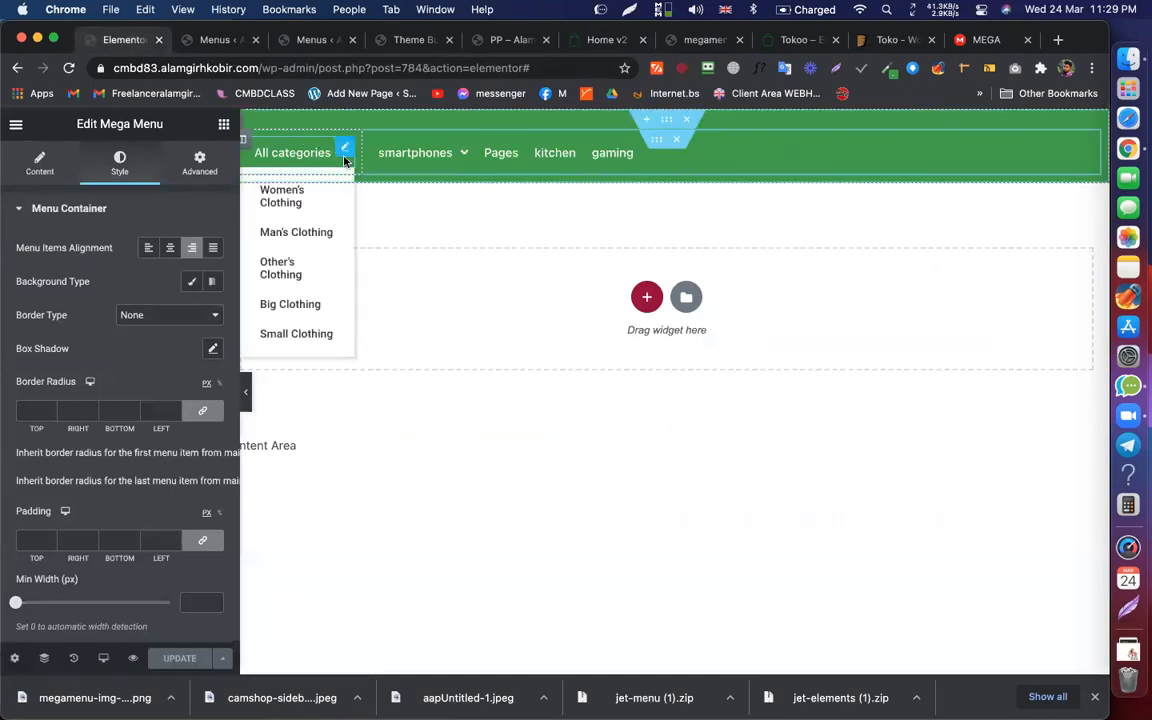
pyautogui.click(195, 41)
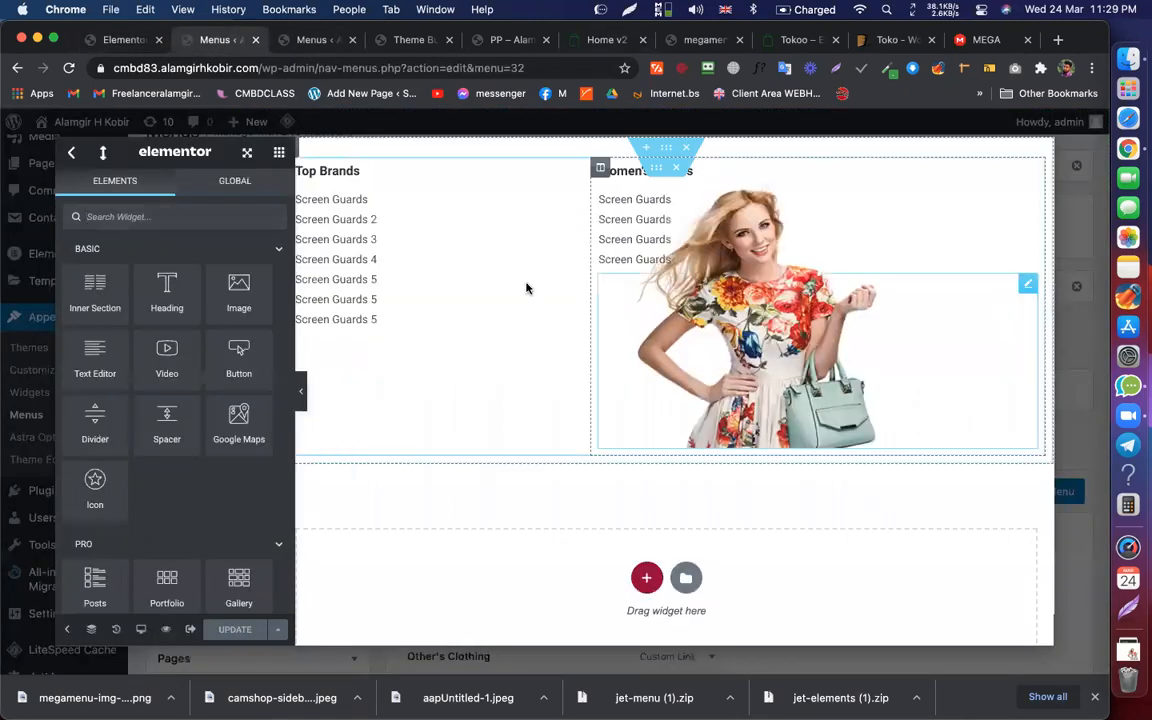
pyautogui.click(71, 153)
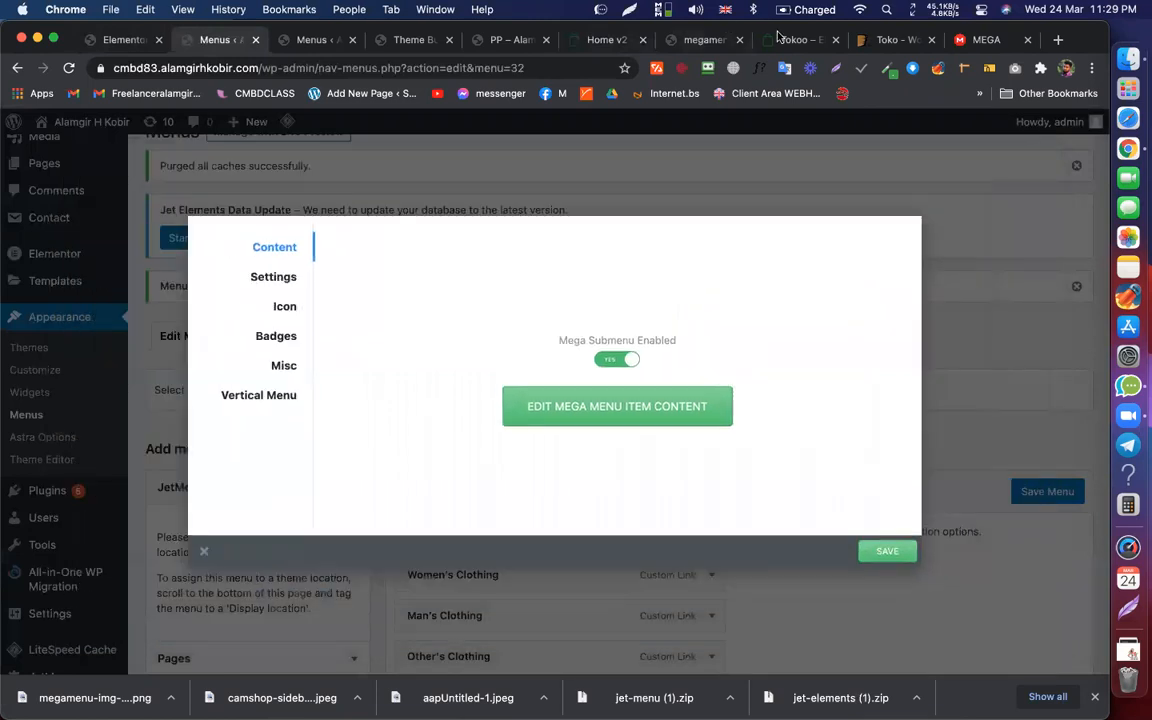
# Step: Review the Tokoo demo's category sidebar and return to the WordPress Menus page
pyautogui.click(795, 40)
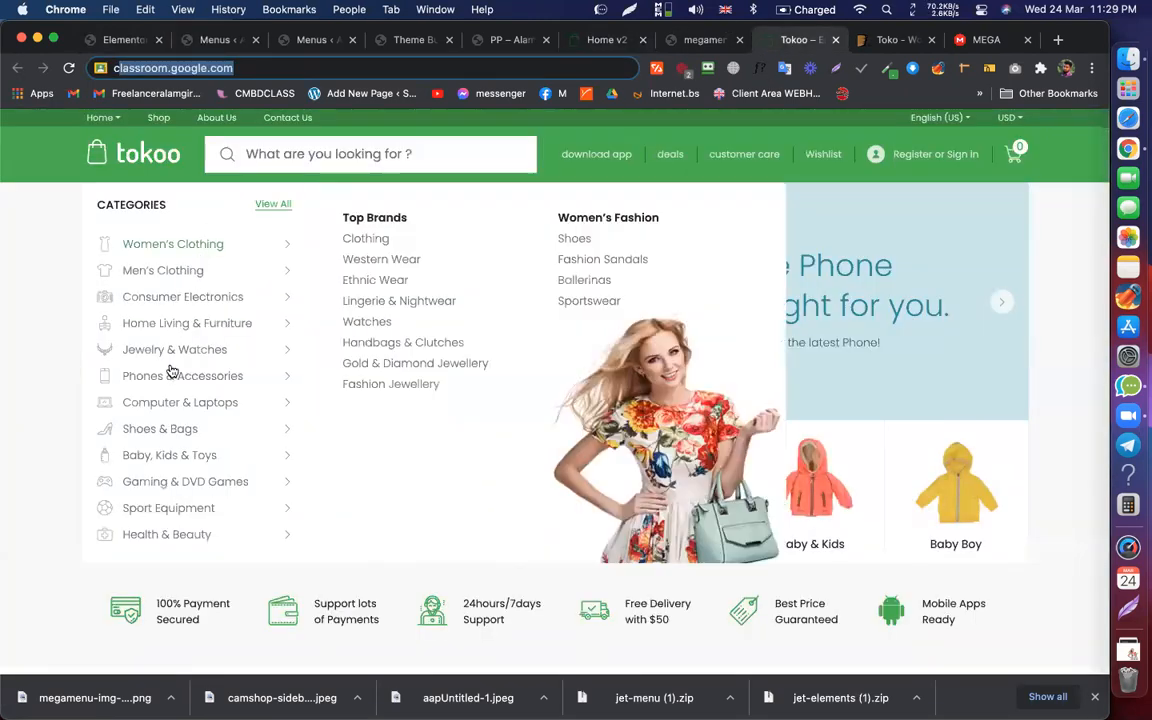
pyautogui.click(42, 377)
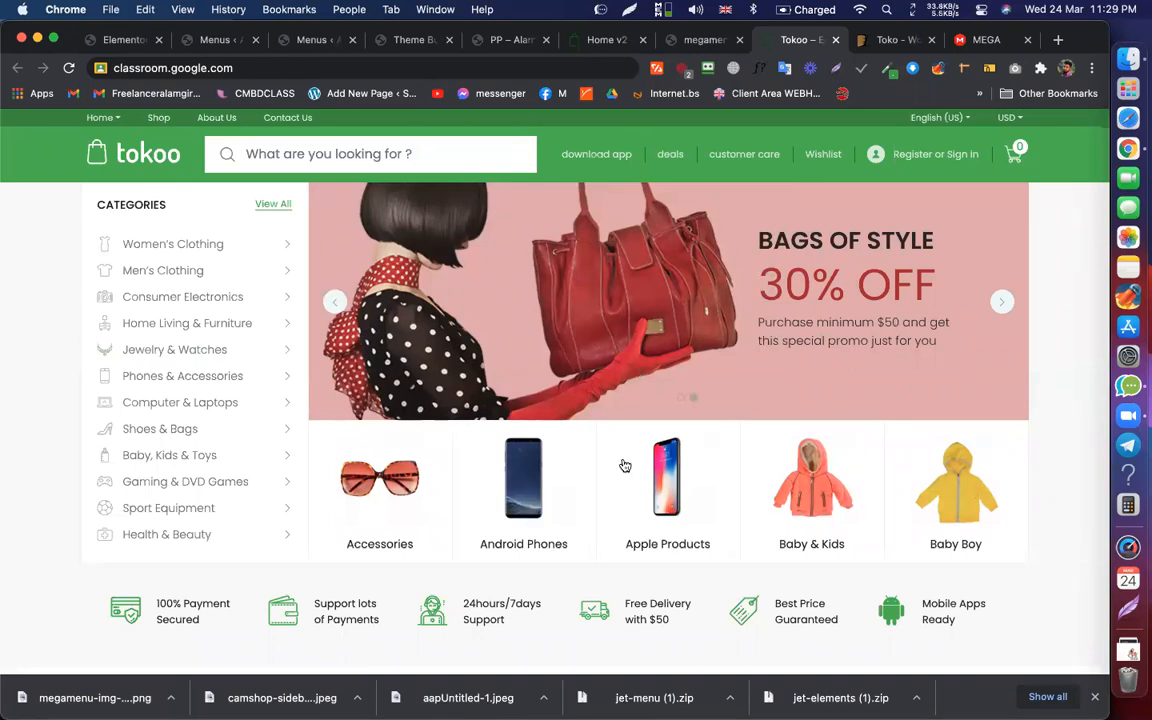
pyautogui.moveTo(170, 262)
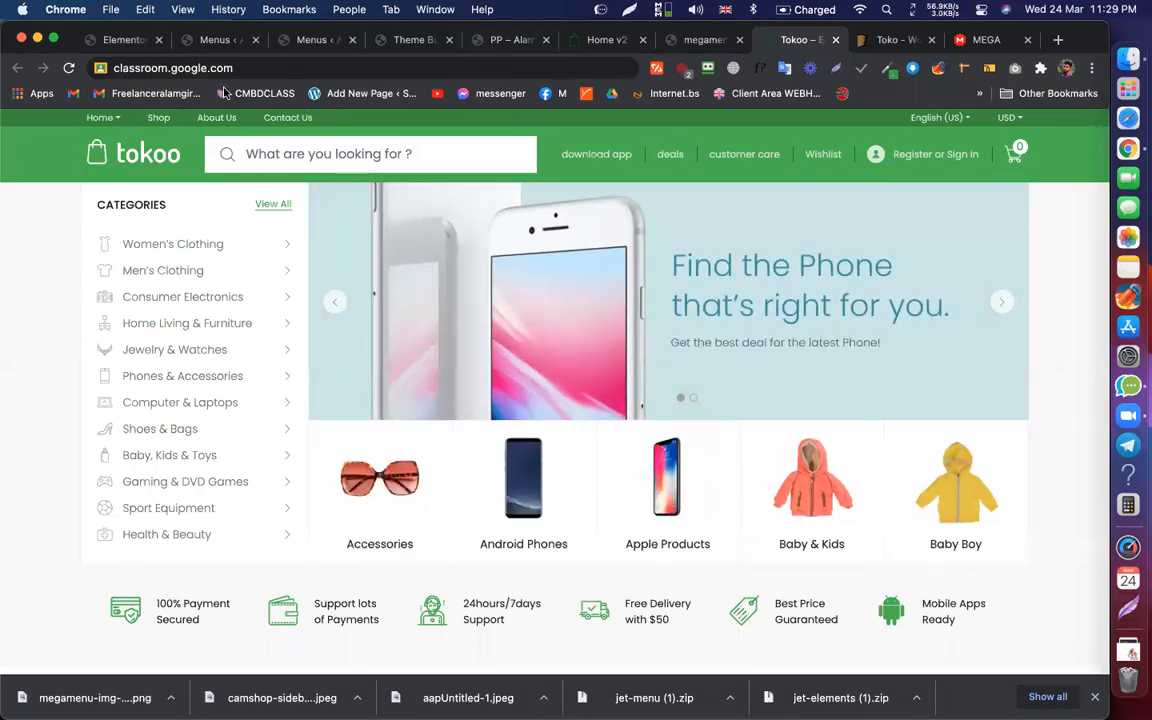
pyautogui.click(210, 40)
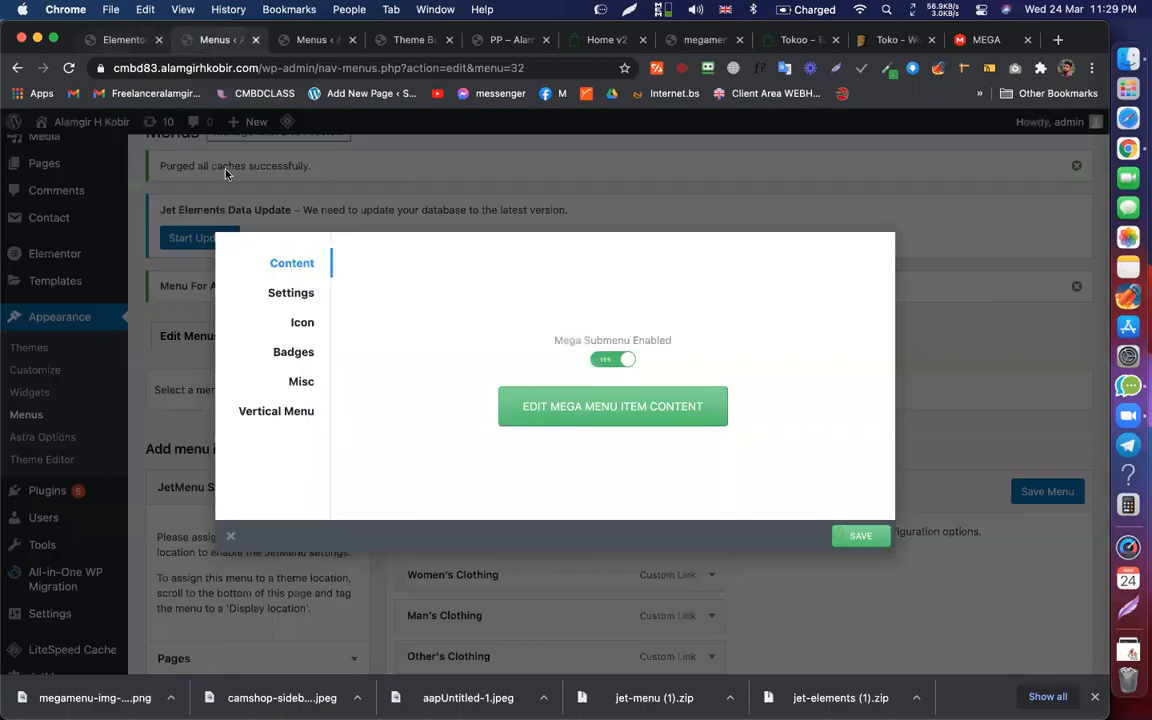
# Step: Close the JetMenu item settings and look over the reference and PP pages
pyautogui.click(230, 539)
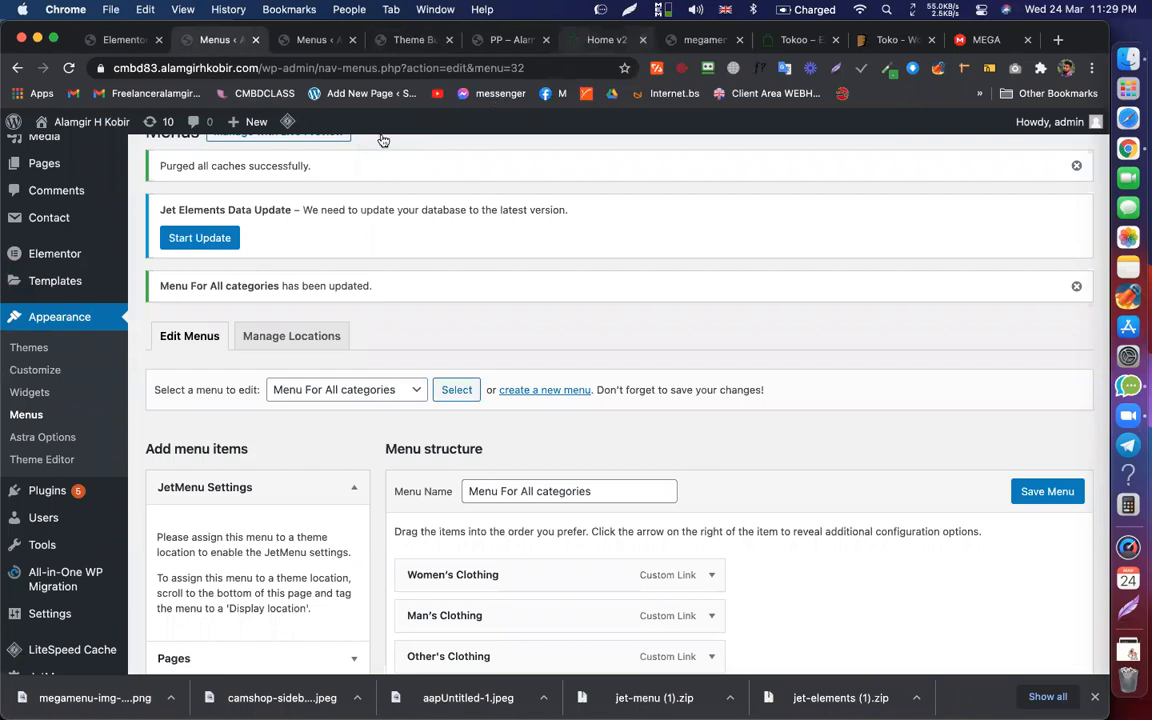
pyautogui.click(606, 40)
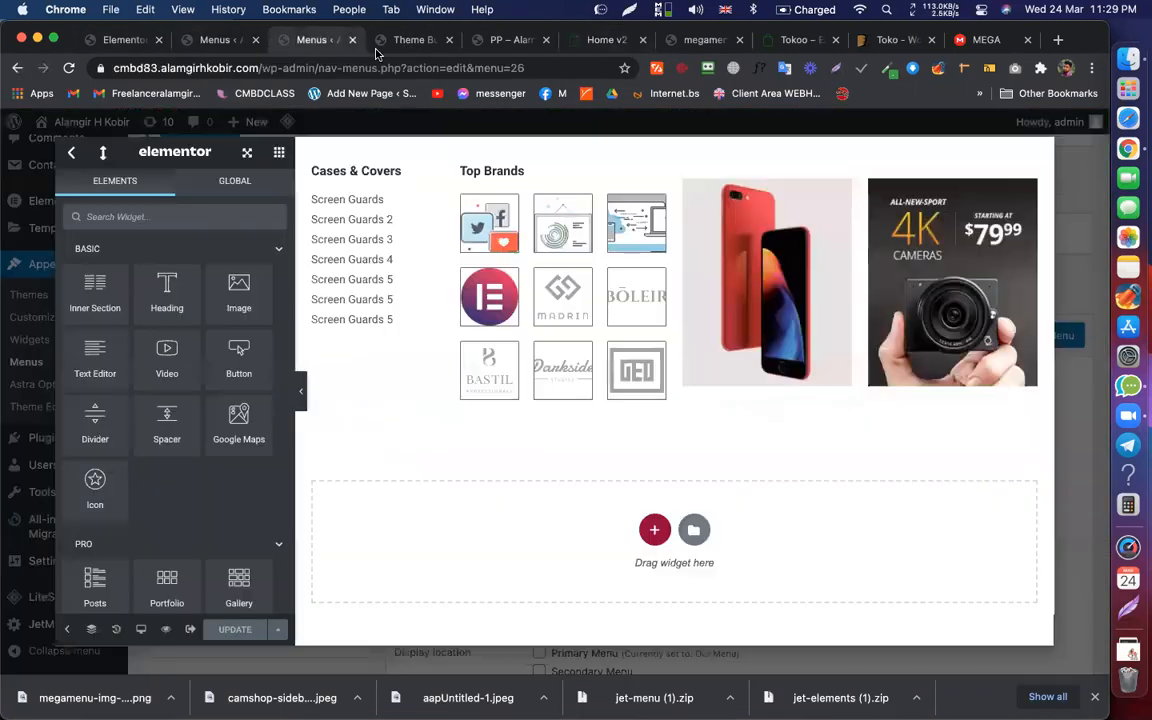
pyautogui.click(305, 40)
pyautogui.moveTo(510, 40); pyautogui.dragTo(338, 25)
pyautogui.moveTo(263, 180)
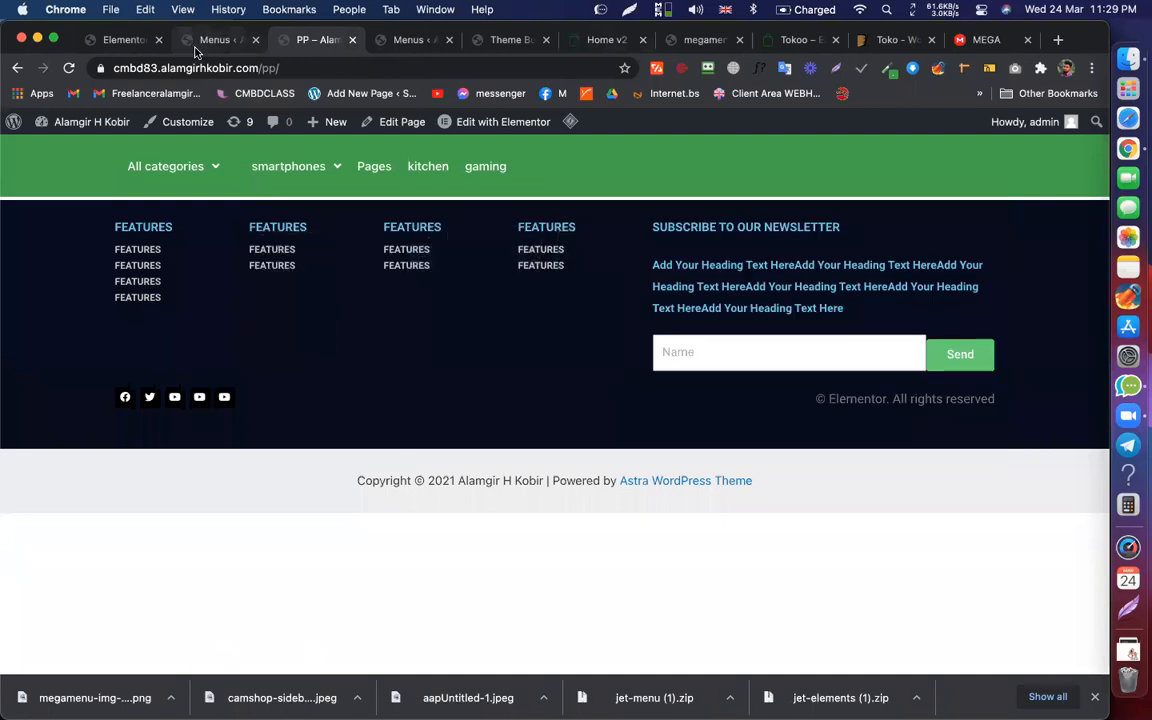
# Step: Return to the Menu For All categories page, checking the live smartphones mega menu
pyautogui.click(214, 40)
pyautogui.scroll(-4, 383, 411)
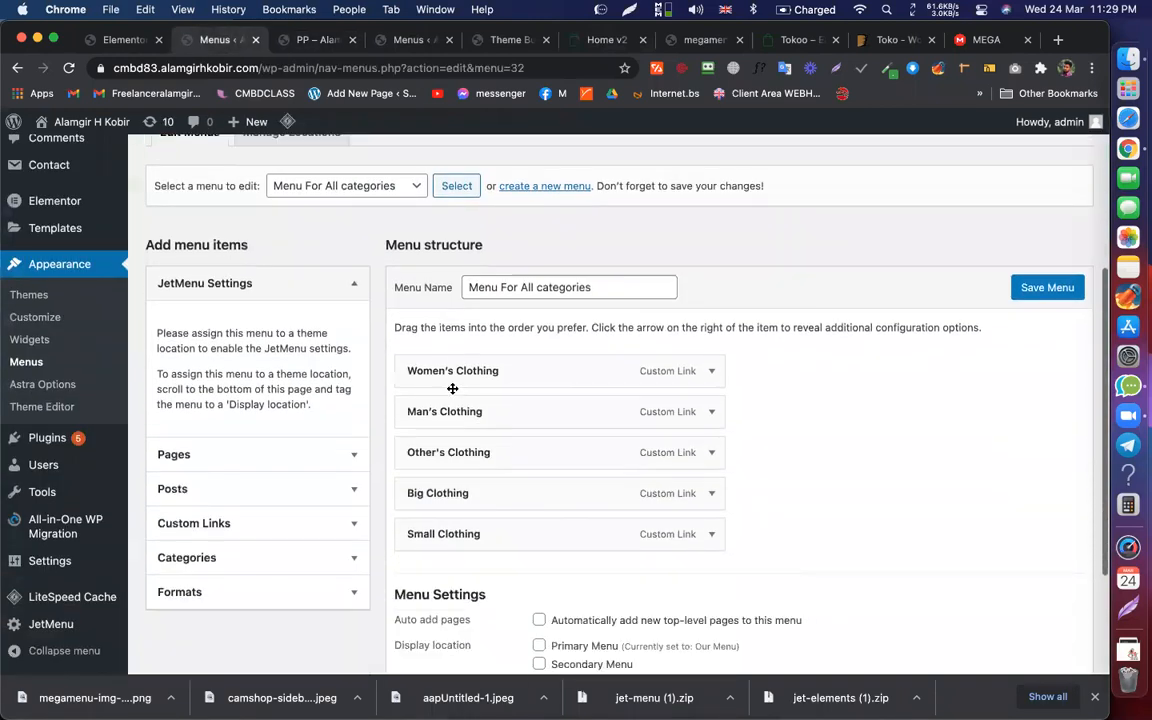
pyautogui.scroll(5, 499, 352)
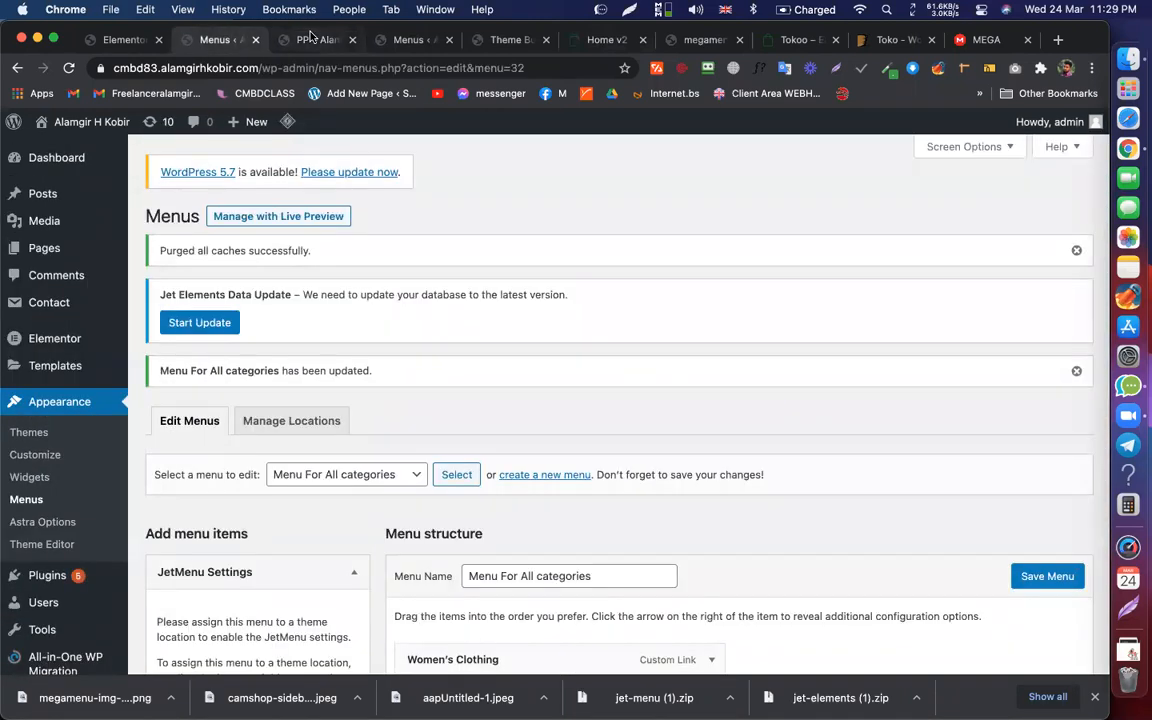
pyautogui.click(311, 39)
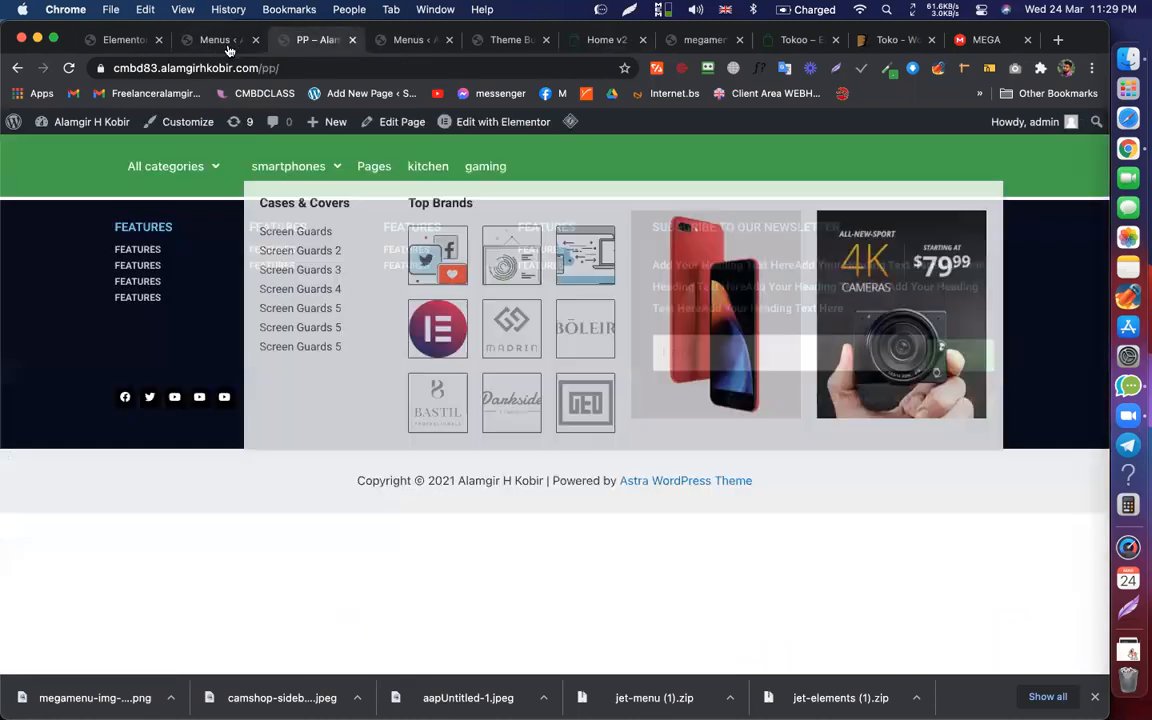
pyautogui.hotkey('ctrl', 'shift', 'Tab')
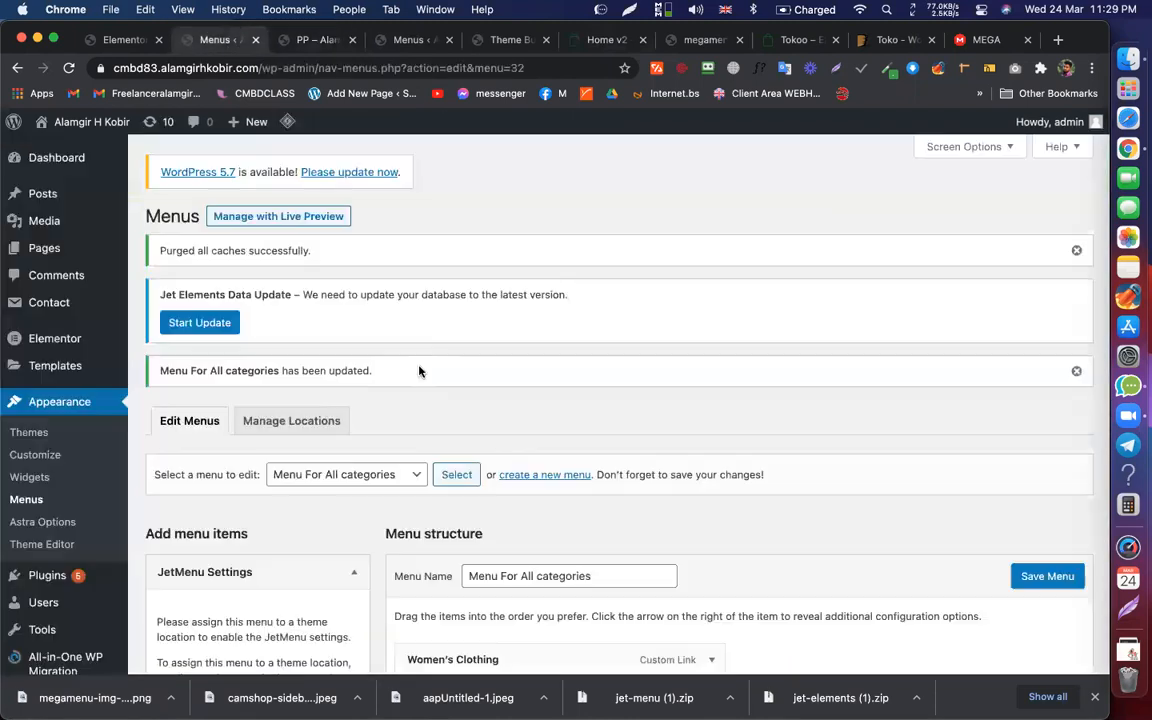
# Step: Load My Mega Menu into the menu editor
pyautogui.click(375, 478)
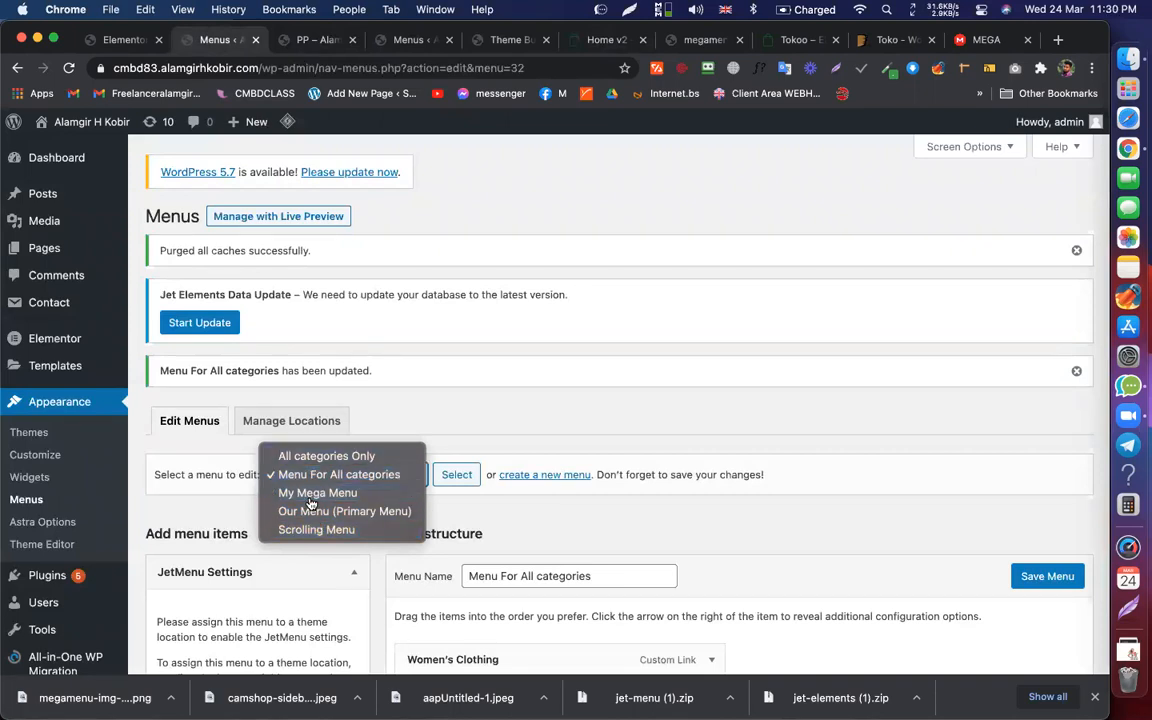
pyautogui.click(313, 495)
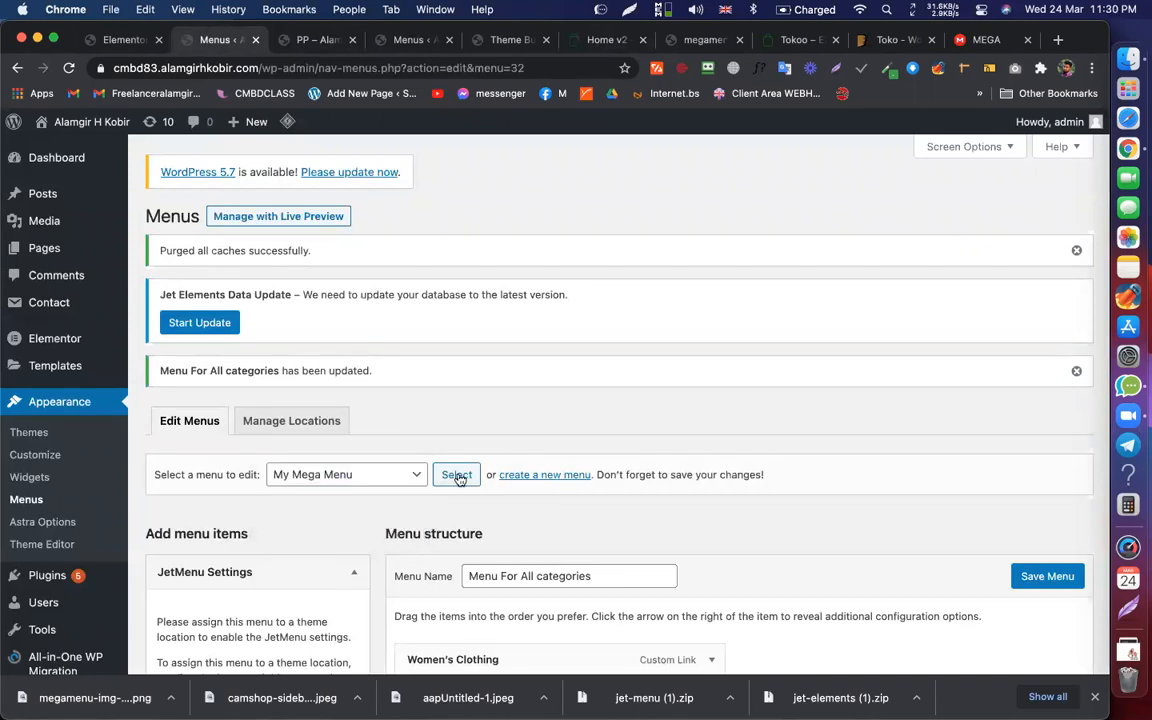
pyautogui.click(458, 476)
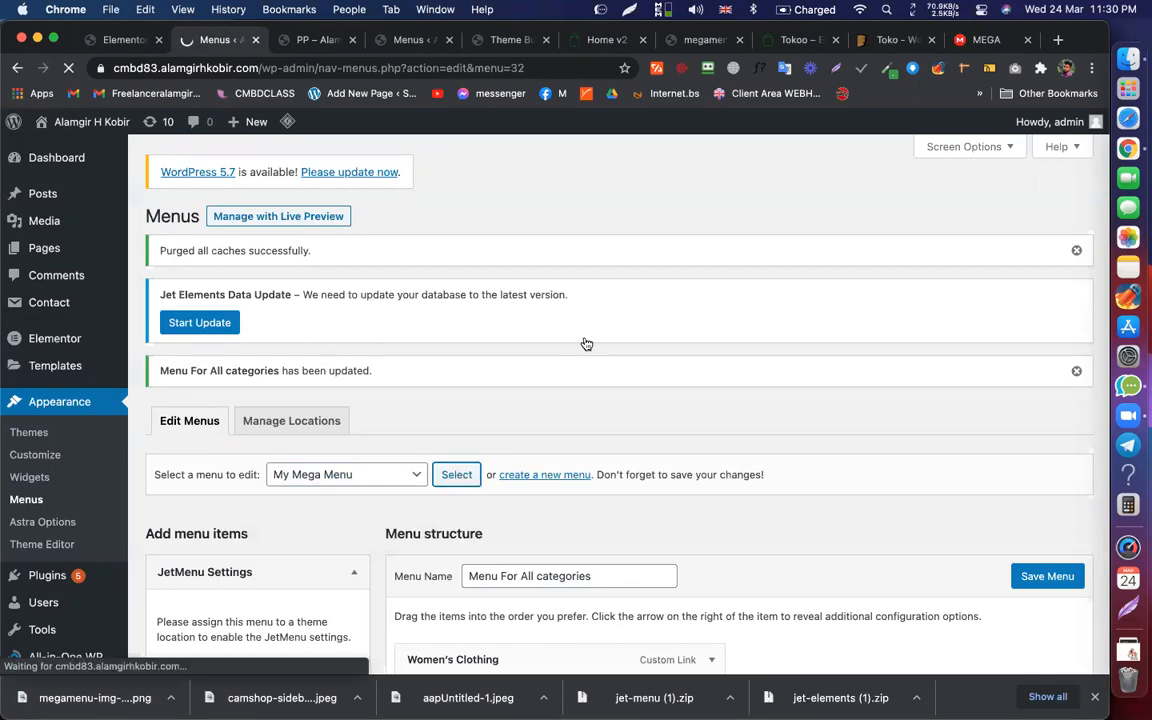
pyautogui.scroll(-5, 509, 311)
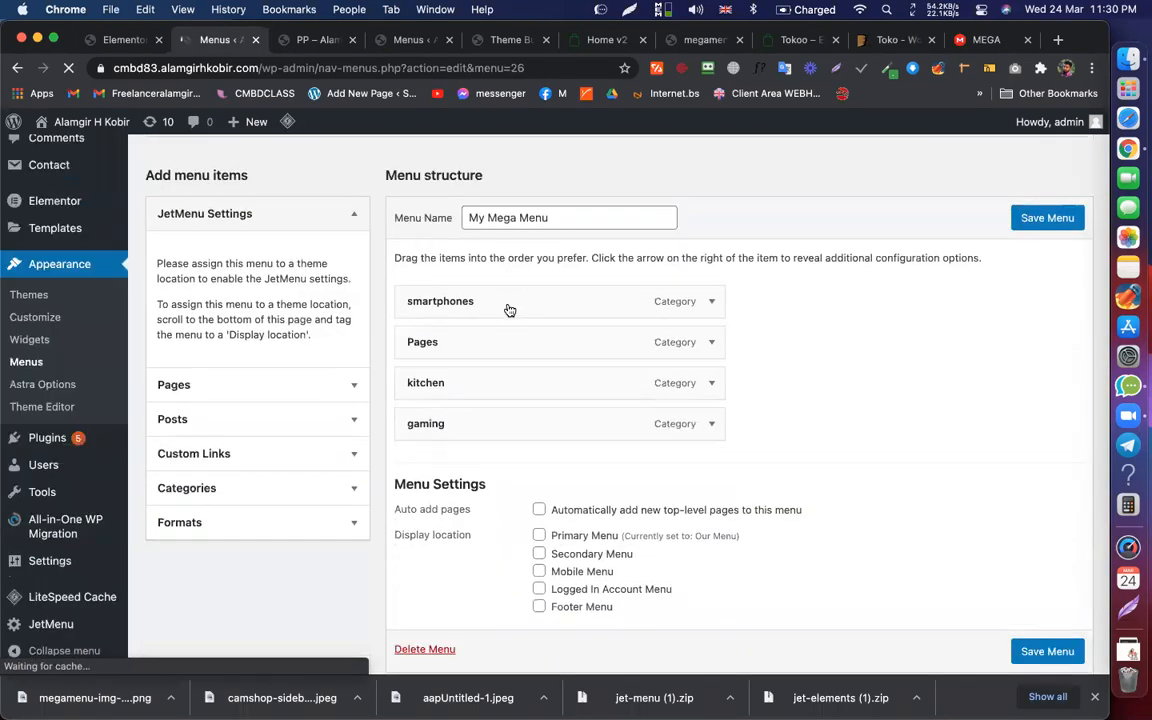
# Step: Set the smartphones item's custom mega menu width to 2000 px and save
pyautogui.click(527, 319)
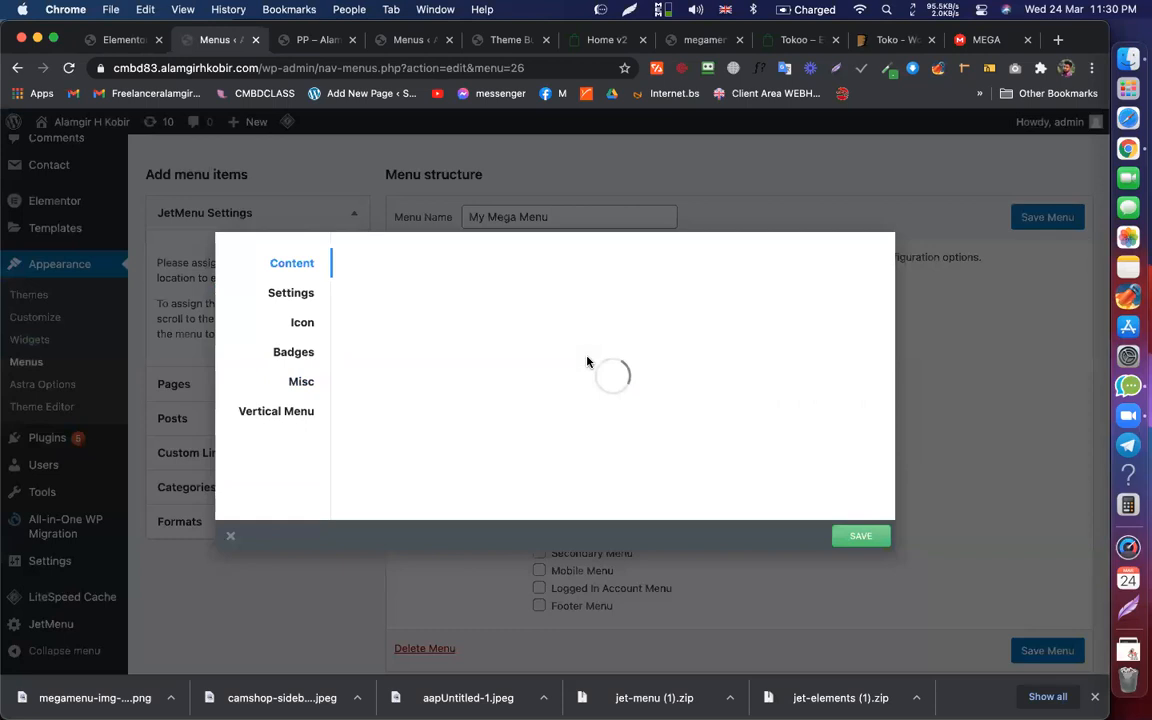
pyautogui.click(290, 299)
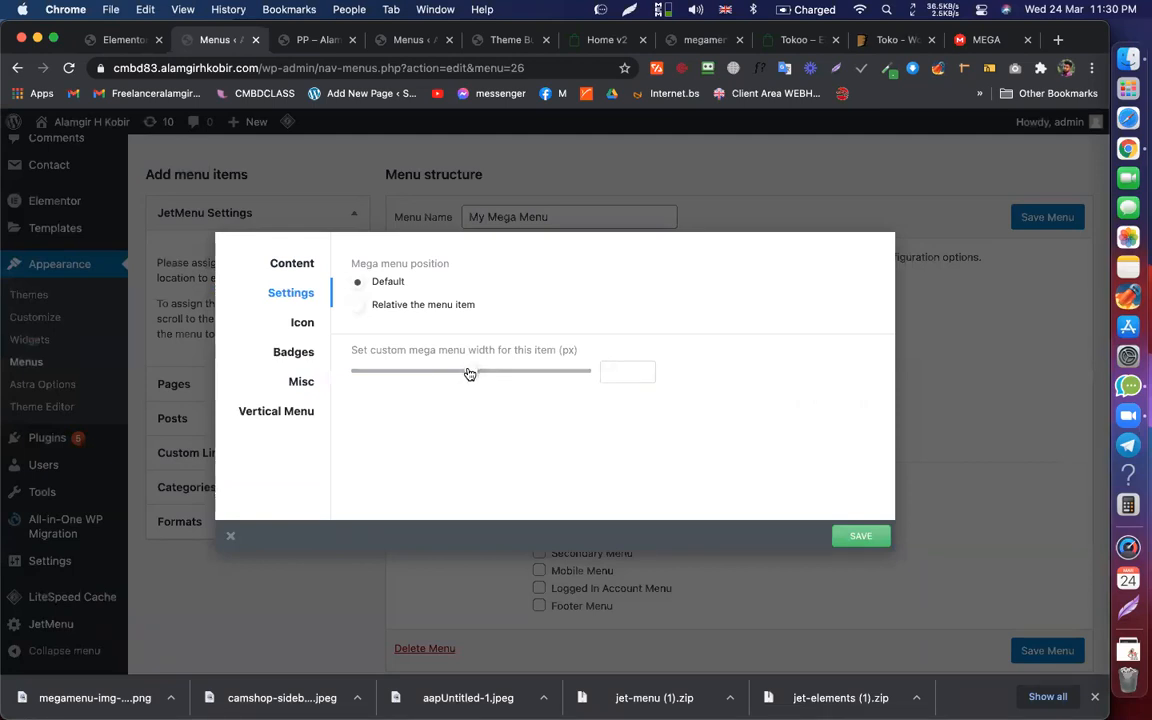
pyautogui.moveTo(469, 373); pyautogui.dragTo(635, 383)
pyautogui.click(862, 536)
pyautogui.click(318, 40)
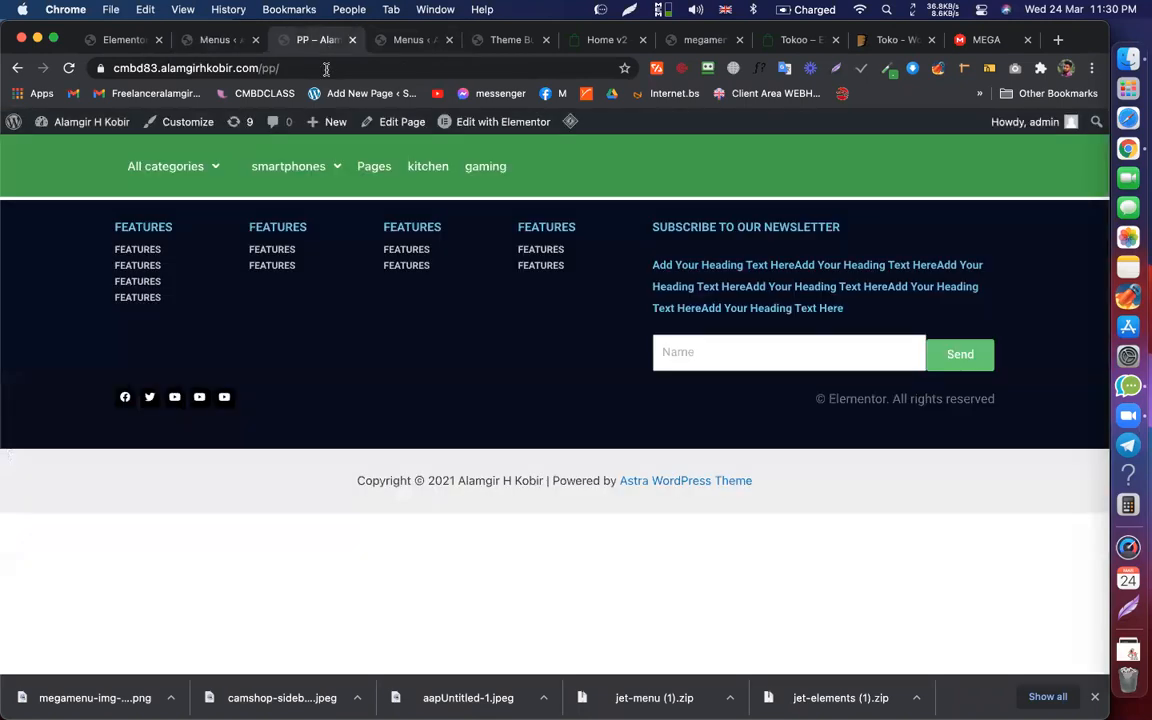
# Step: Close the JetMenu settings dialog and save My Mega Menu
pyautogui.moveTo(300, 167)
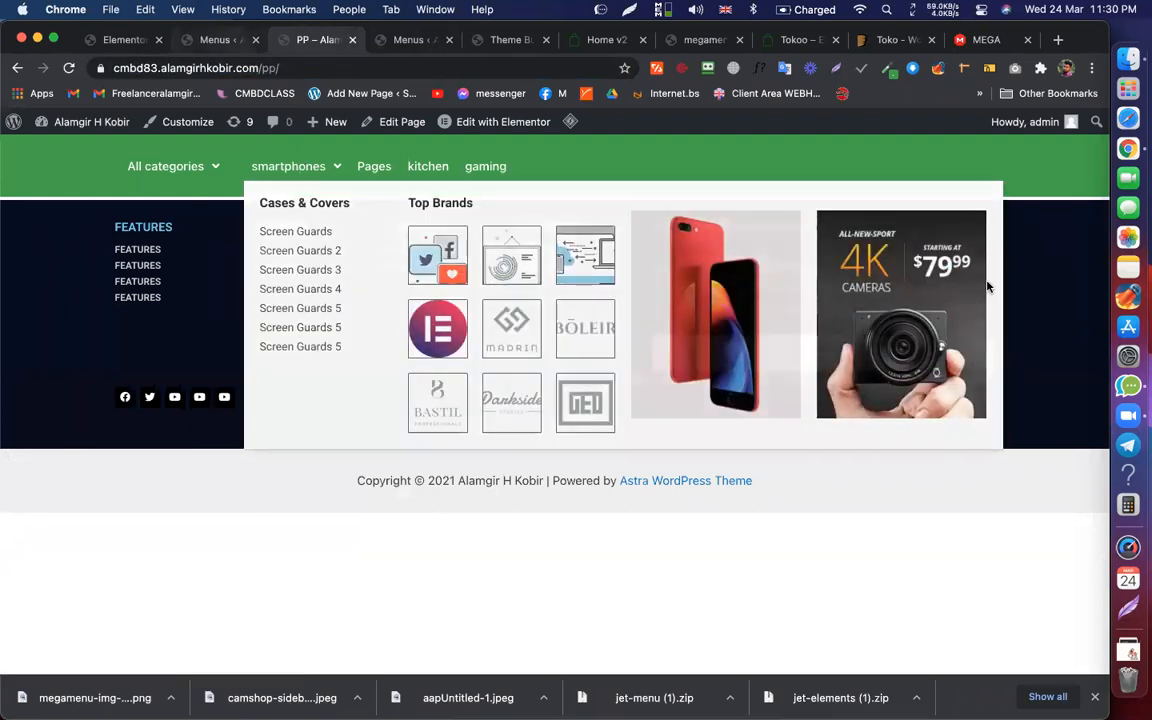
pyautogui.hotkey('ctrl', 'shift', 'Tab')
pyautogui.click(896, 196)
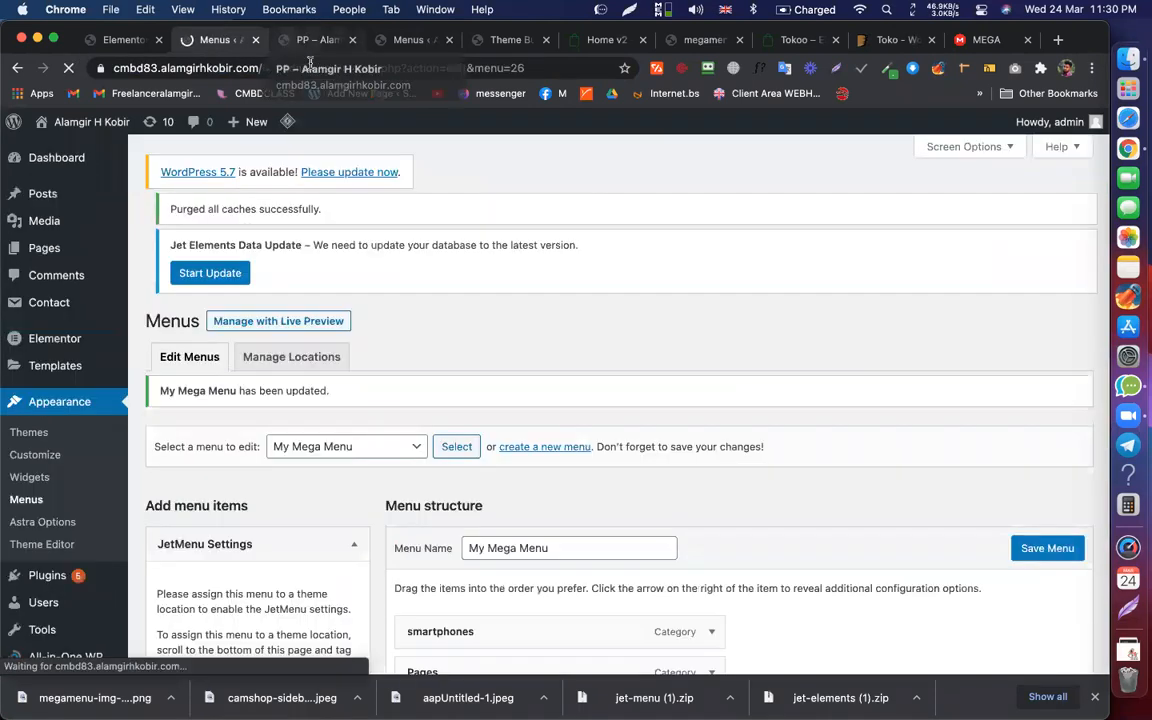
pyautogui.click(304, 40)
# Step: Reload the live PP page, then return to the Menus screen
pyautogui.press('super+r')
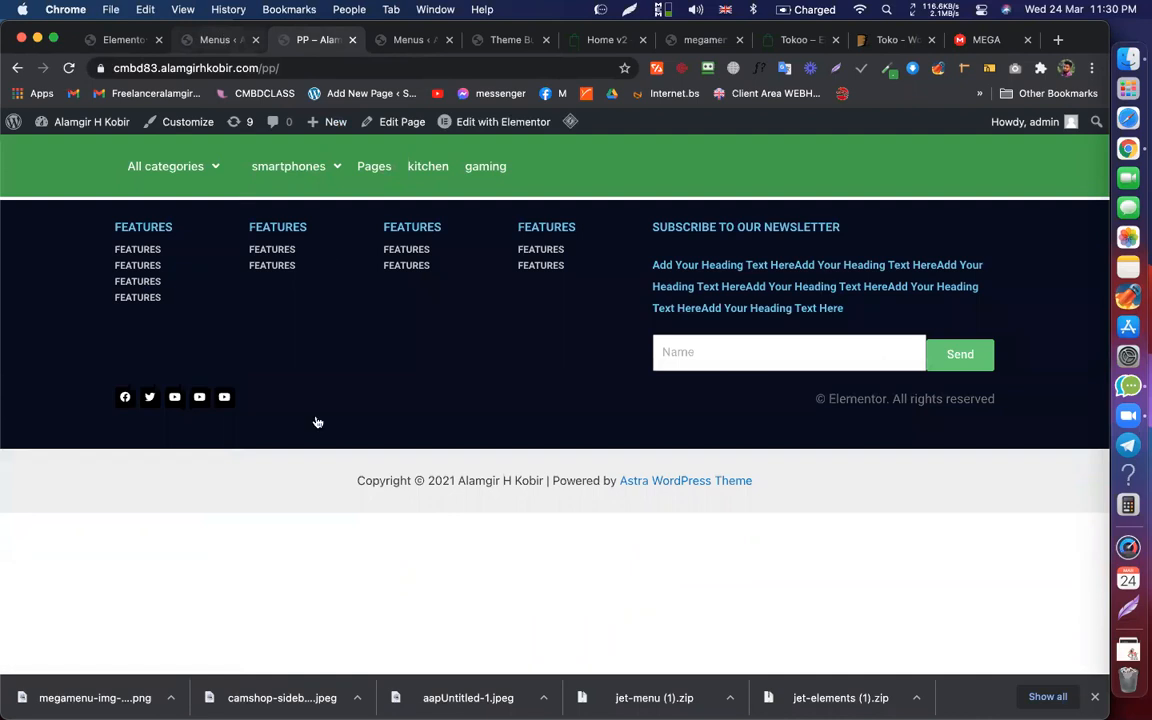
pyautogui.hotkey('ctrl', 'shift', 'Tab')
pyautogui.scroll(-5, 507, 440)
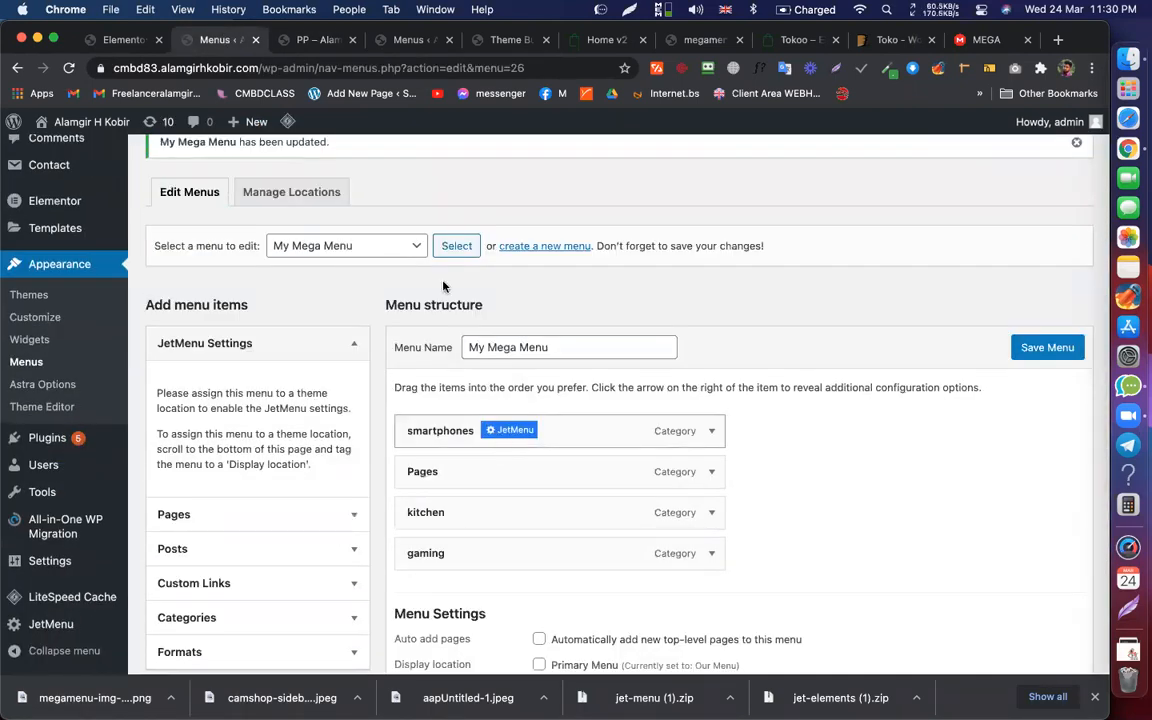
# Step: Set the smartphones mega menu to 'Relative the menu item', save it and the menu, and view the live page
pyautogui.click(296, 296)
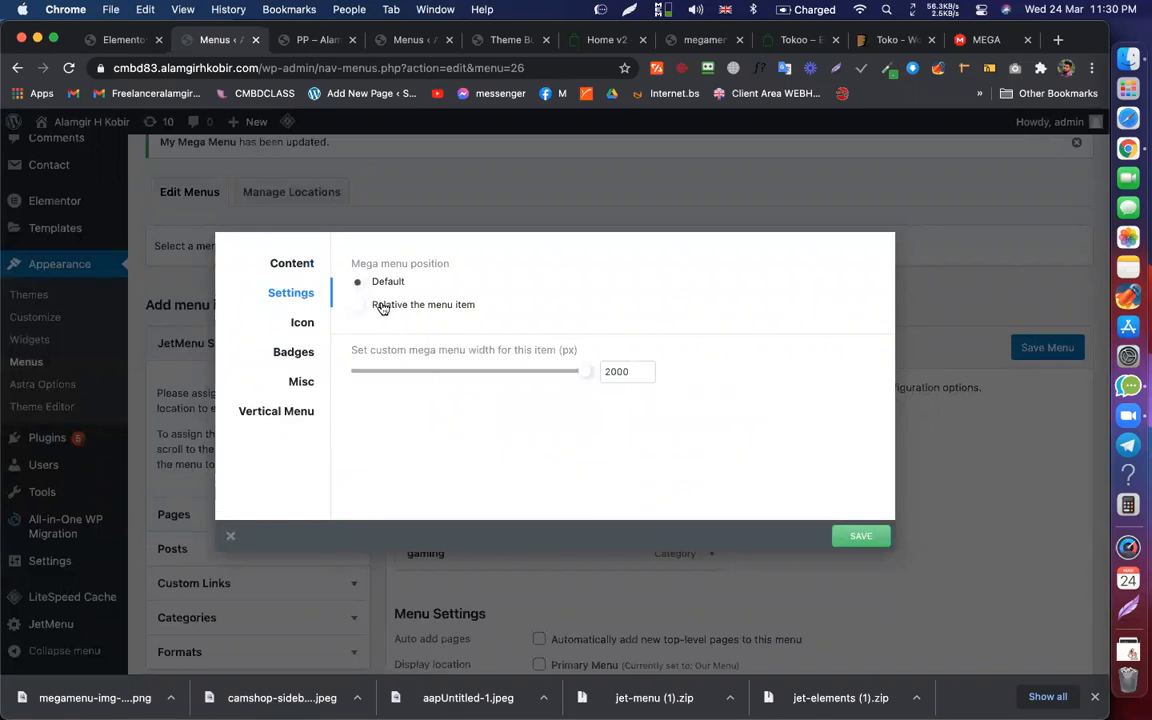
pyautogui.click(381, 307)
pyautogui.click(866, 537)
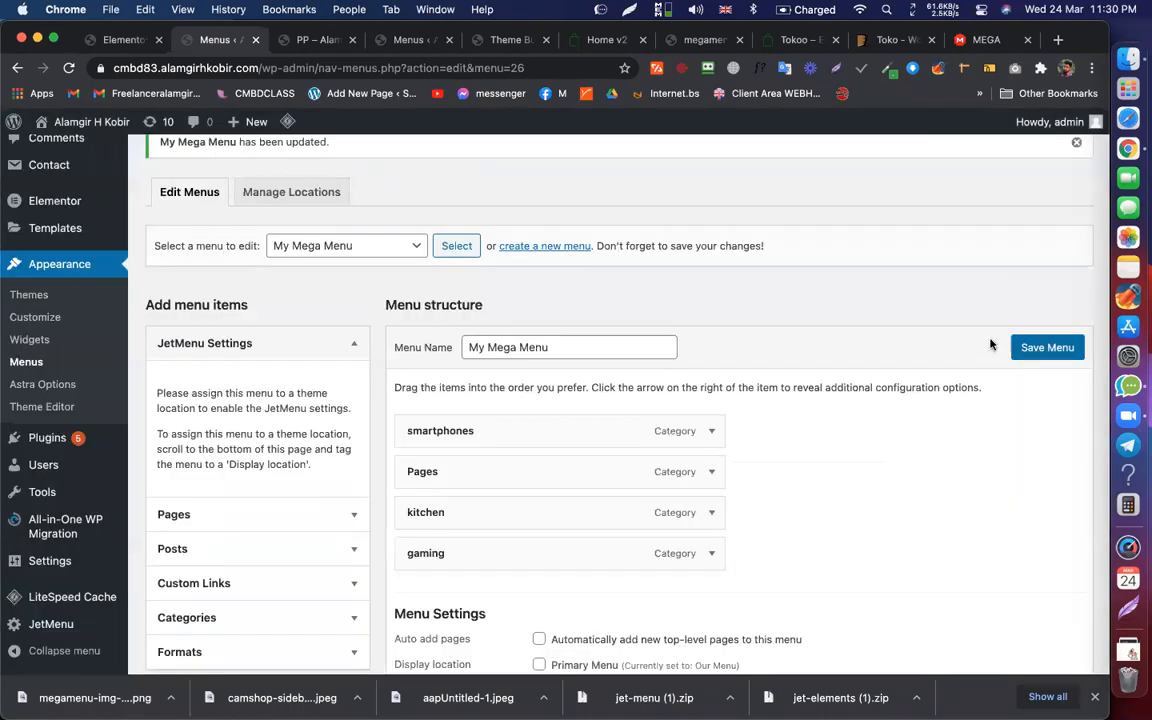
pyautogui.click(1030, 347)
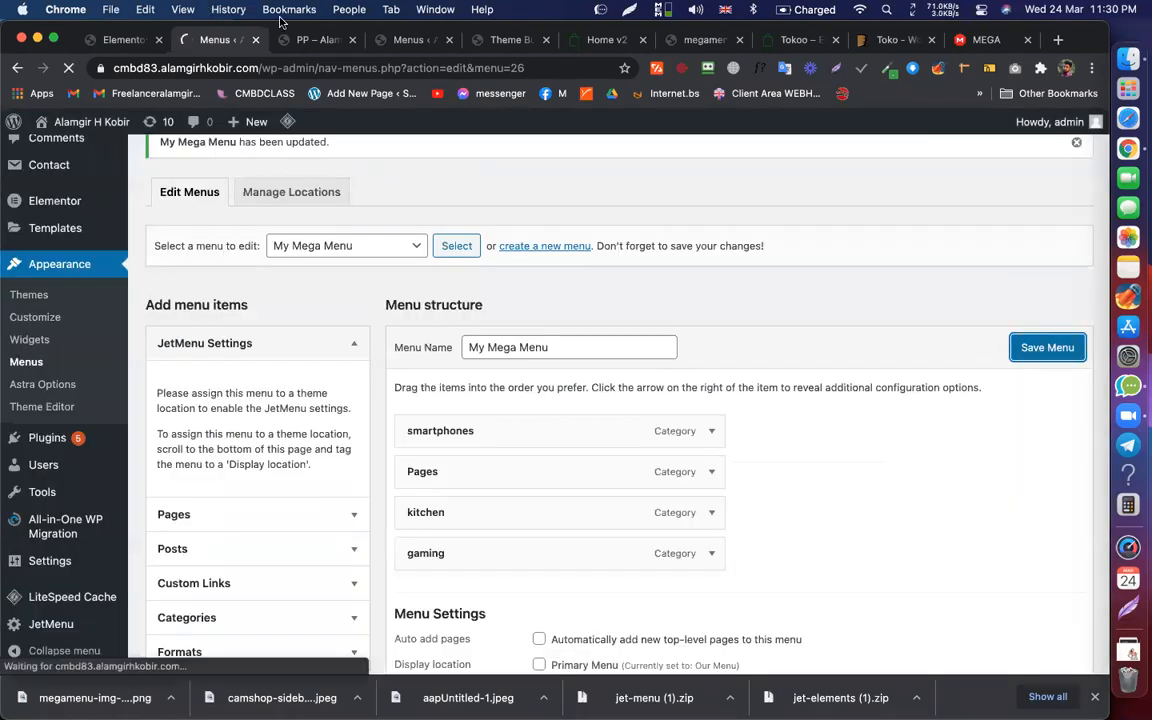
pyautogui.click(318, 40)
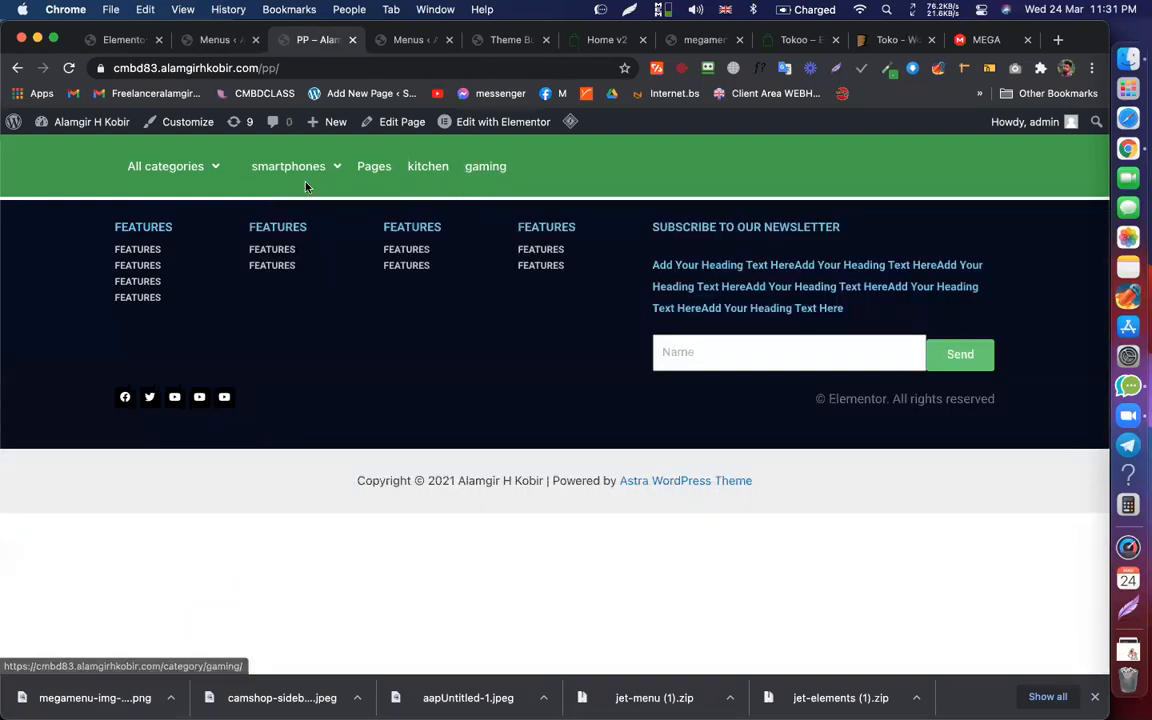
# Step: Inspect the ALL CATEGORIES, SMARTPHONES and other mega menus on the Tokoo Home v2 demo
pyautogui.click(597, 42)
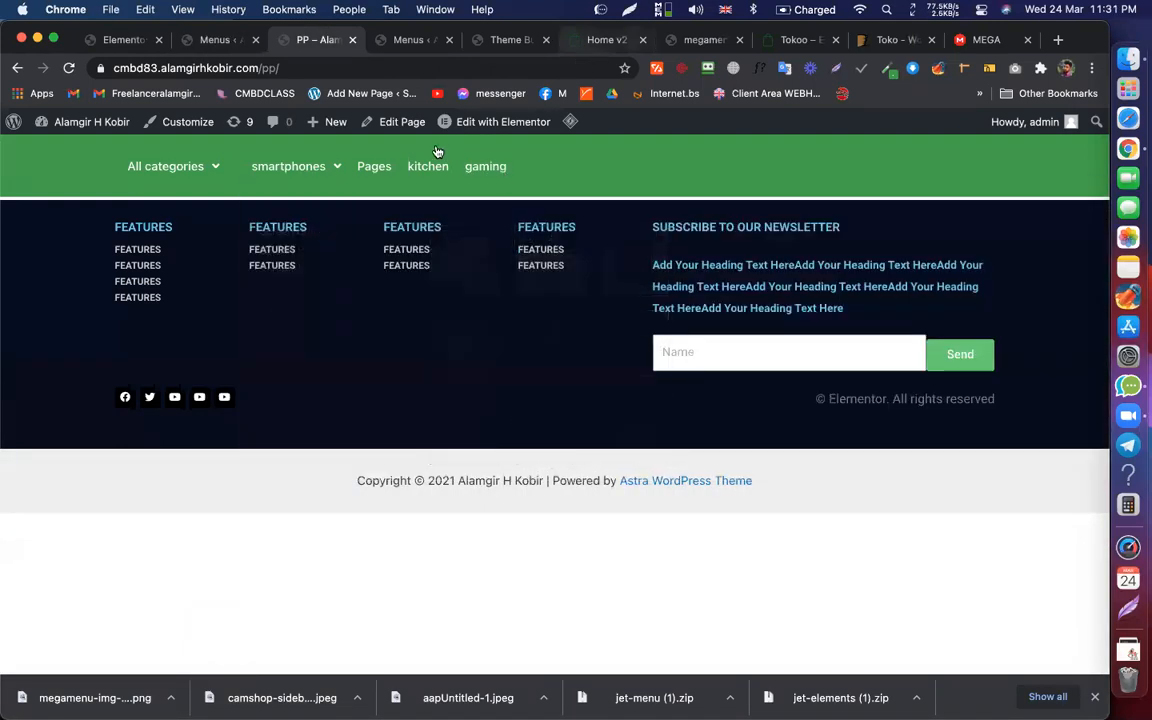
pyautogui.moveTo(437, 152)
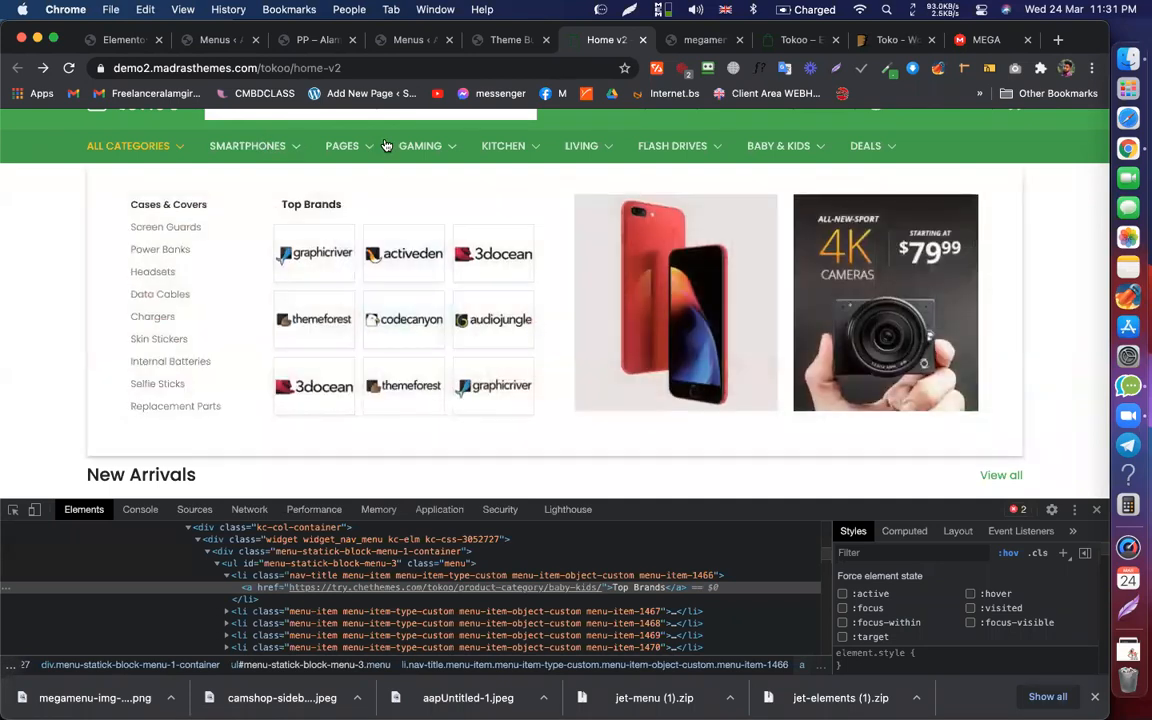
pyautogui.moveTo(706, 151)
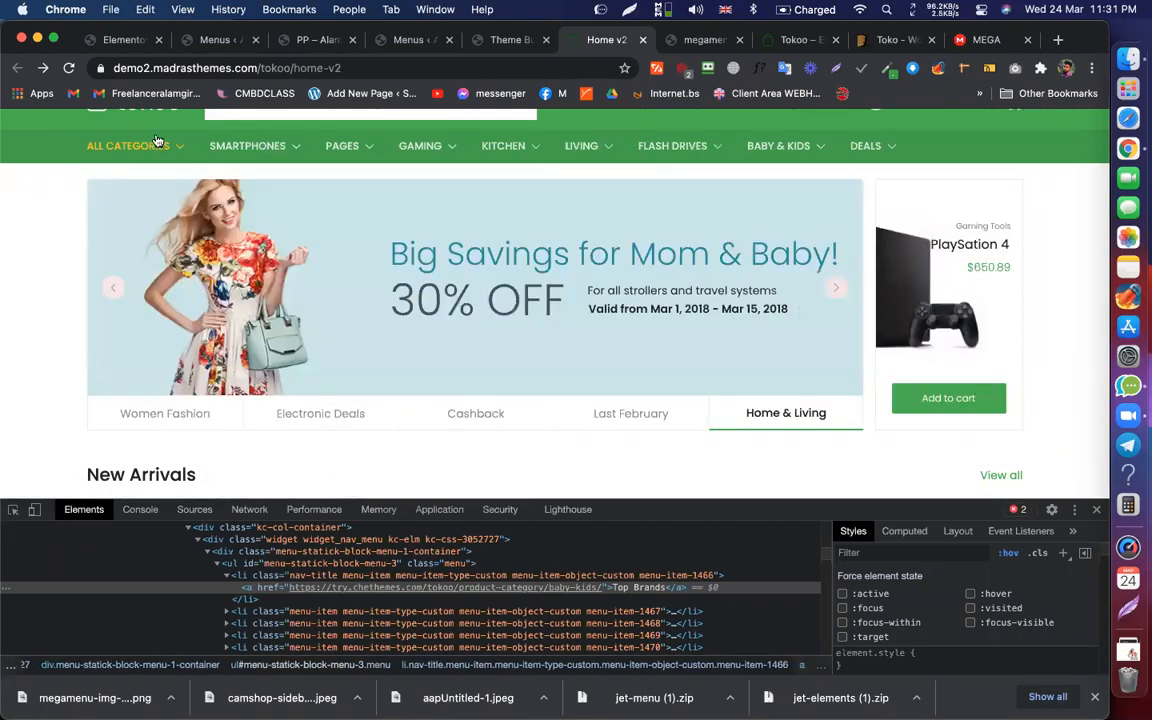
pyautogui.moveTo(170, 143)
pyautogui.moveTo(240, 145)
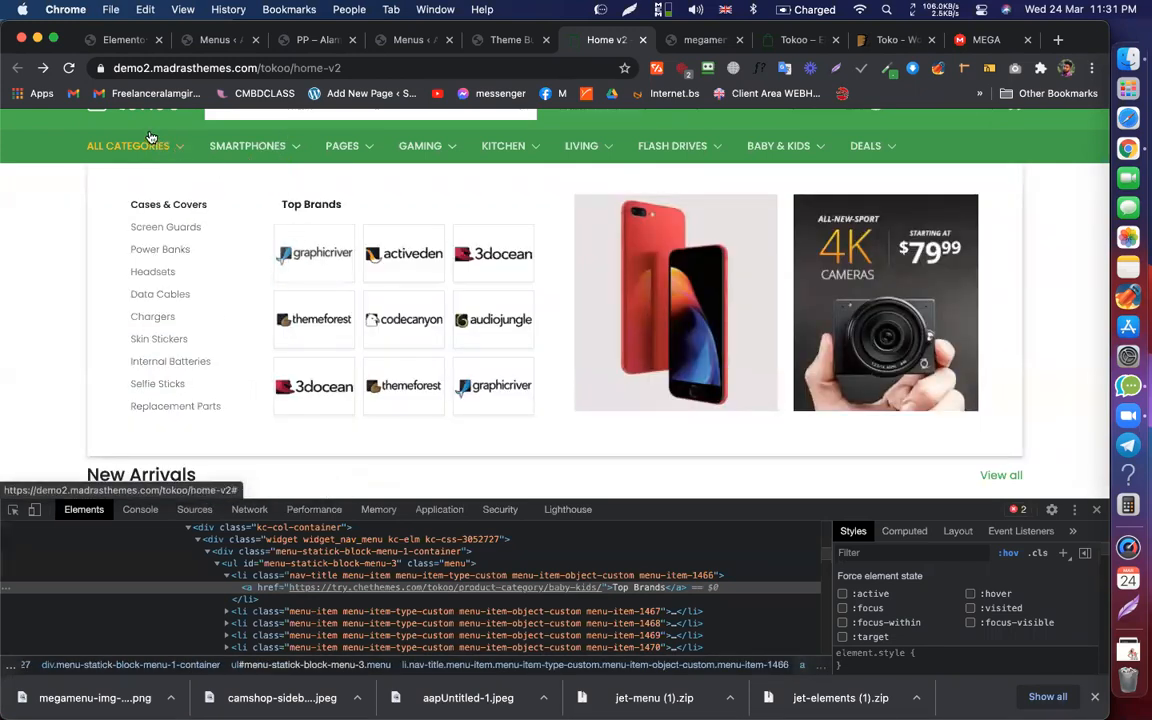
pyautogui.moveTo(137, 150)
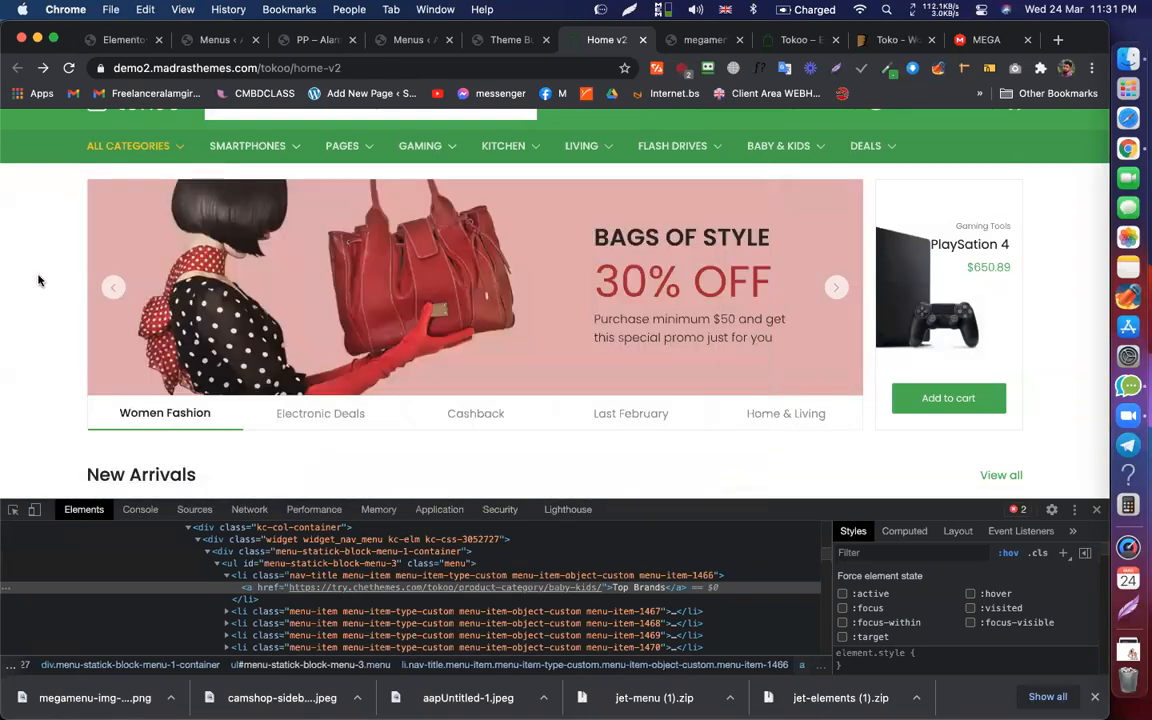
pyautogui.moveTo(185, 182)
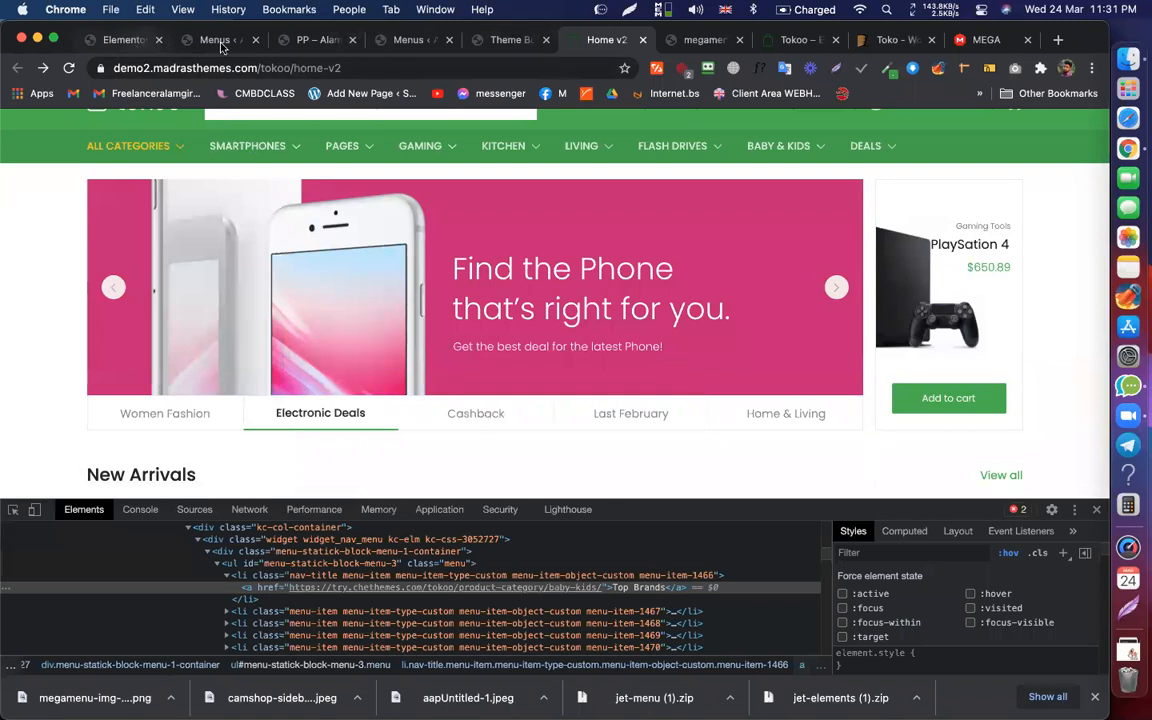
pyautogui.click(128, 41)
# Step: Load the 'All categories Only' menu to check what it contains
pyautogui.click(228, 42)
pyautogui.scroll(-1, 449, 404)
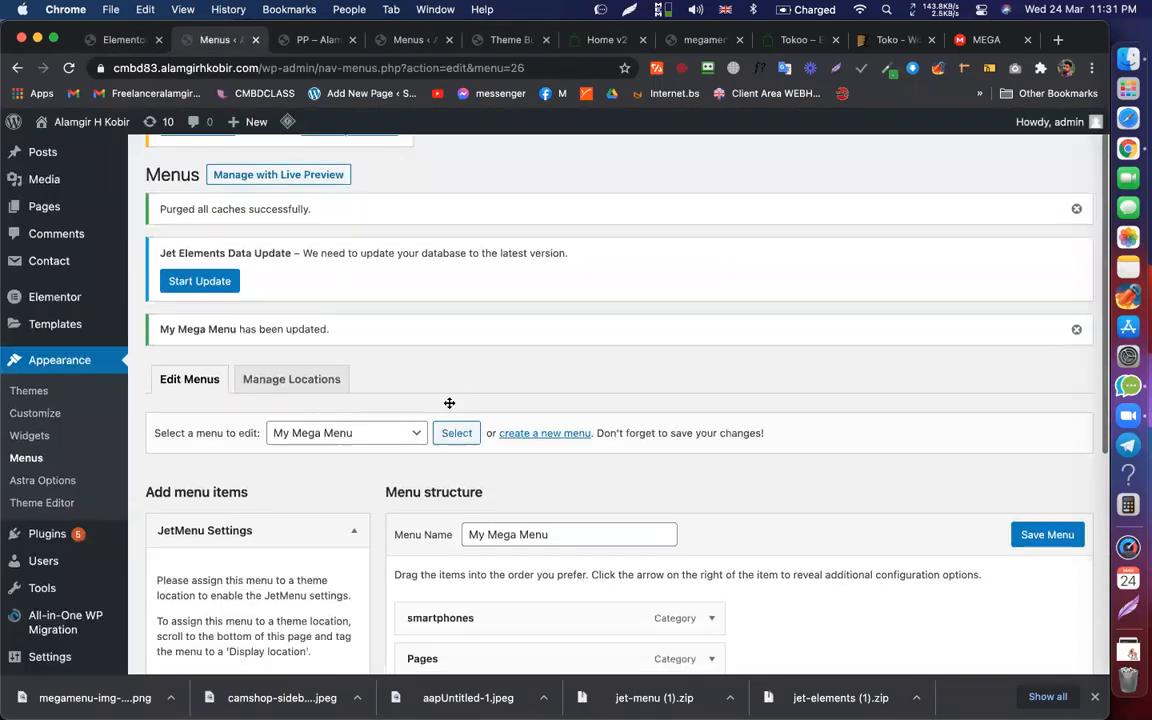
pyautogui.scroll(-2, 450, 390)
pyautogui.scroll(-1, 450, 372)
pyautogui.scroll(5, 30, 480)
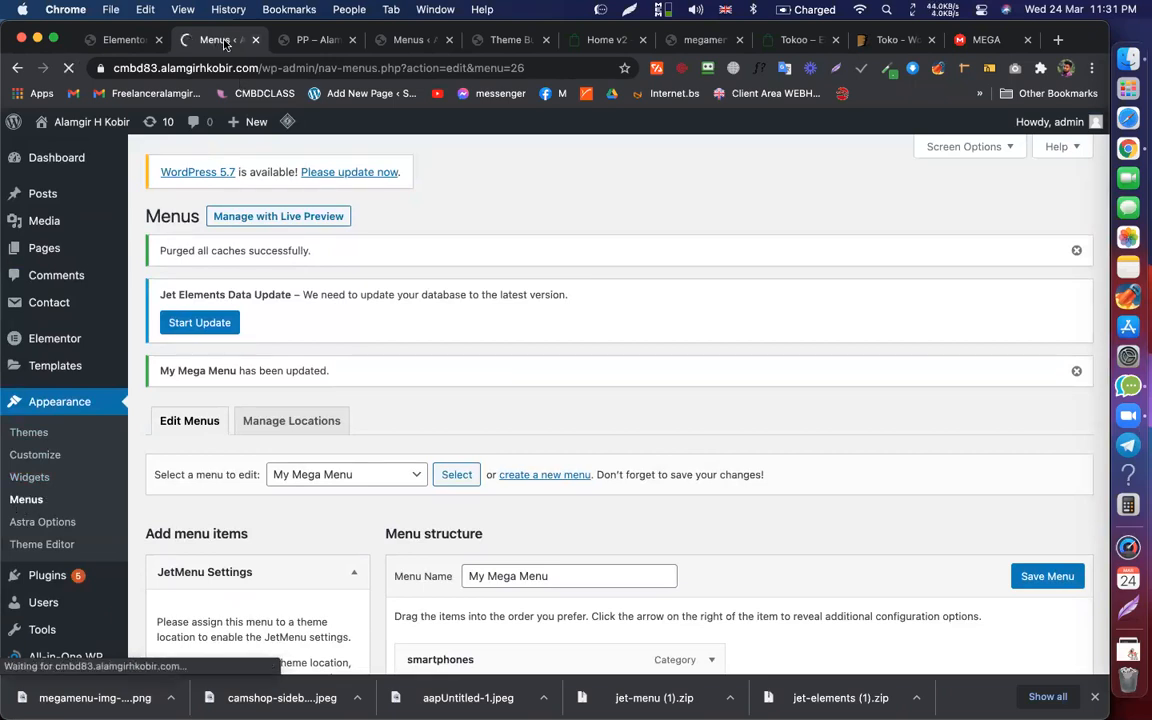
pyautogui.scroll(-2, 429, 328)
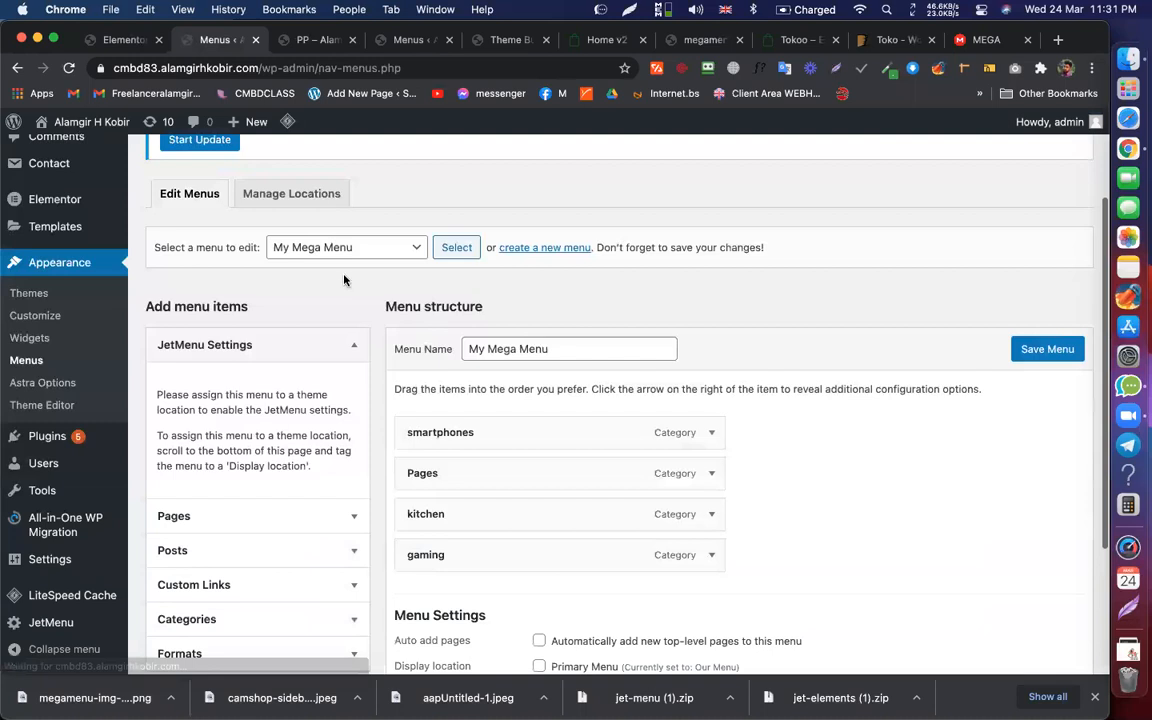
pyautogui.scroll(-1, 344, 270)
pyautogui.click(345, 222)
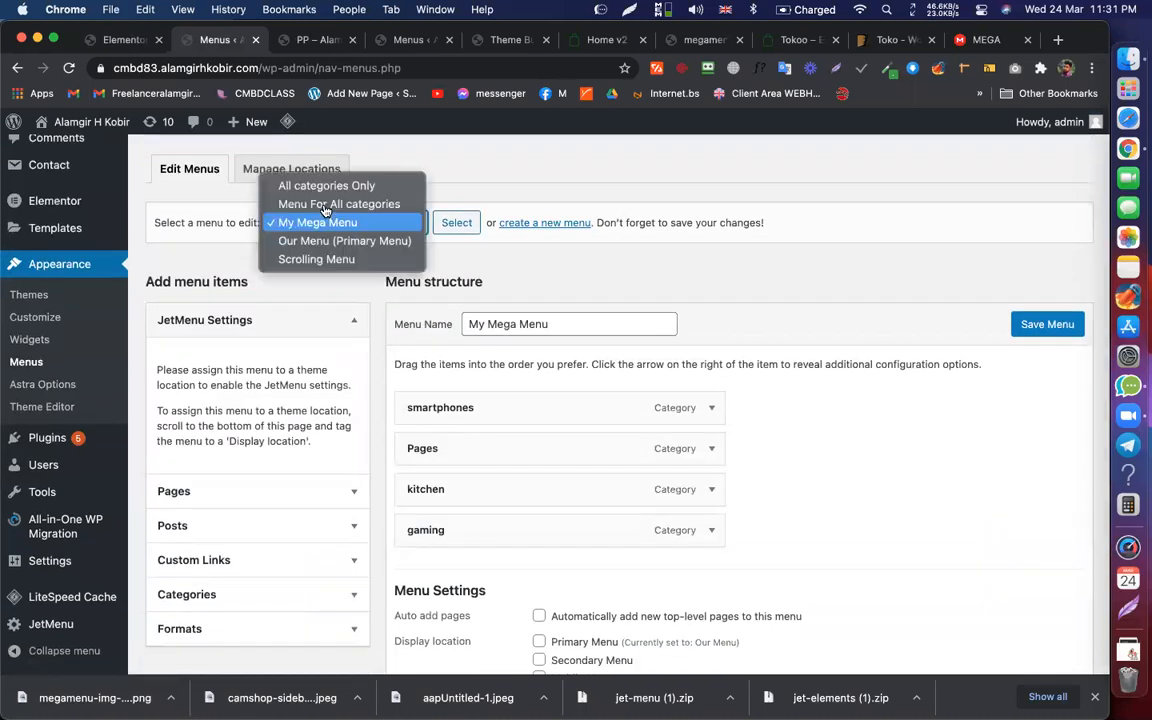
pyautogui.click(325, 185)
pyautogui.click(456, 225)
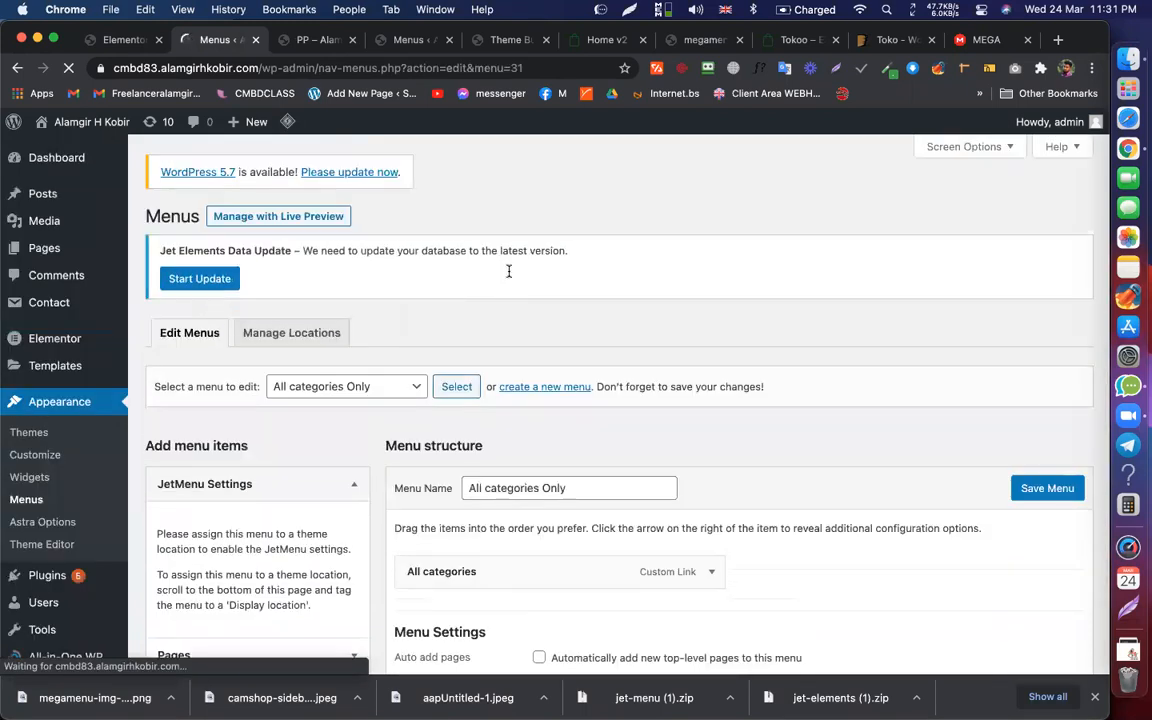
# Step: Reload My Mega Menu into the menu editor
pyautogui.scroll(-4, 470, 272)
pyautogui.moveTo(540, 274); pyautogui.dragTo(438, 277)
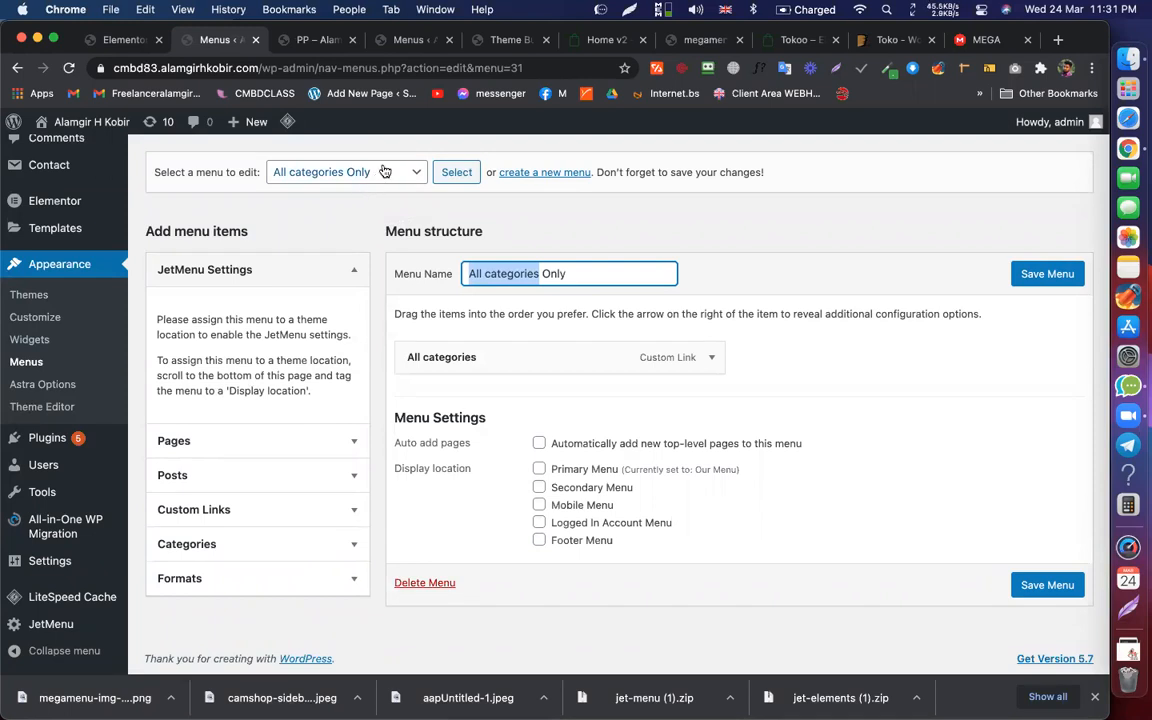
pyautogui.click(322, 180)
pyautogui.click(452, 172)
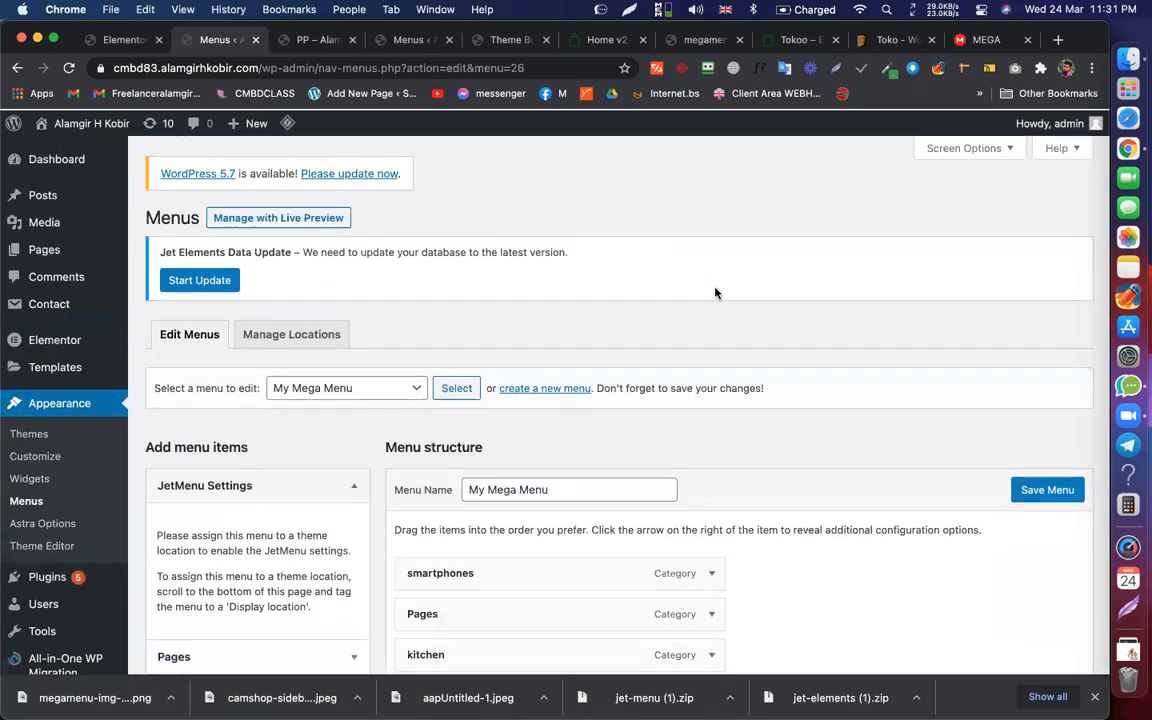
pyautogui.scroll(-4, 239, 530)
# Step: Add a custom link 'All categories' with URL '#' to My Mega Menu
pyautogui.click(227, 526)
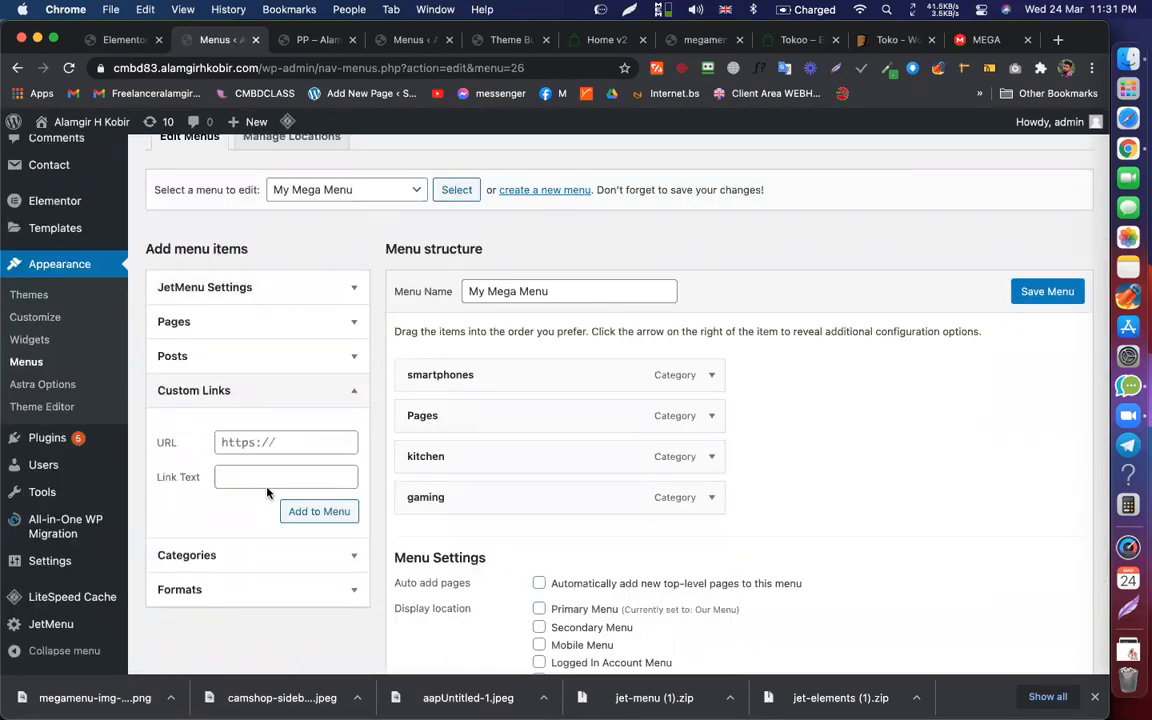
pyautogui.click(283, 475)
pyautogui.write('All categories')
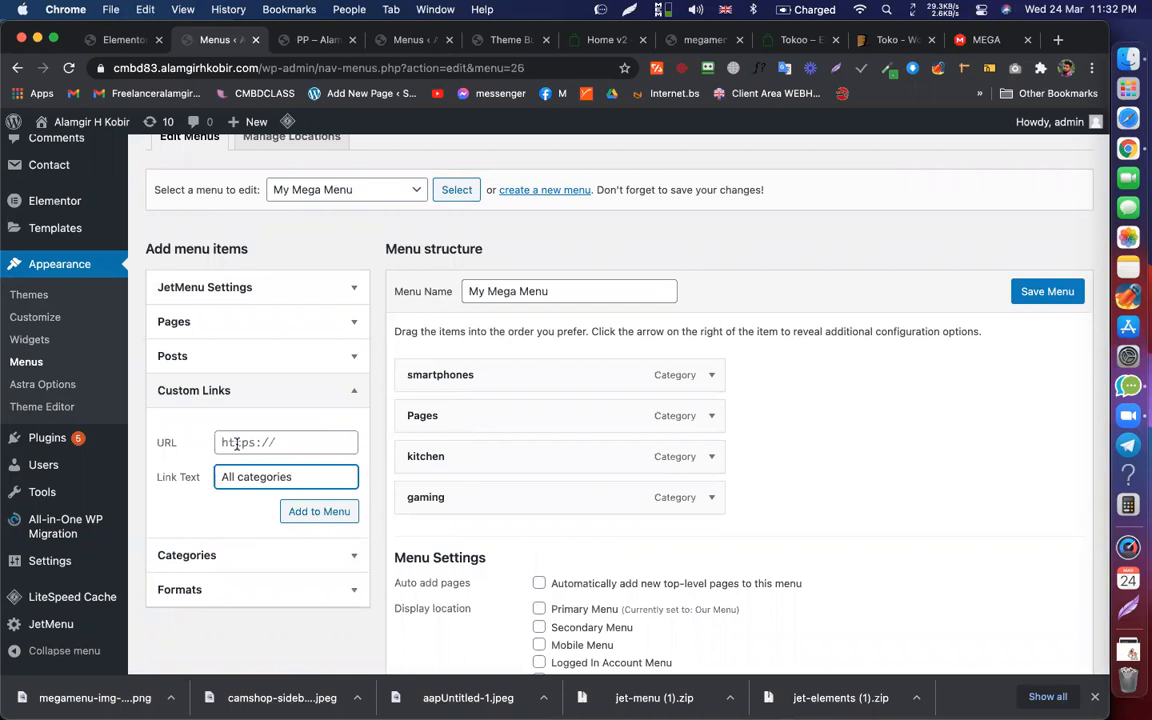
pyautogui.click(237, 444)
pyautogui.write('#')
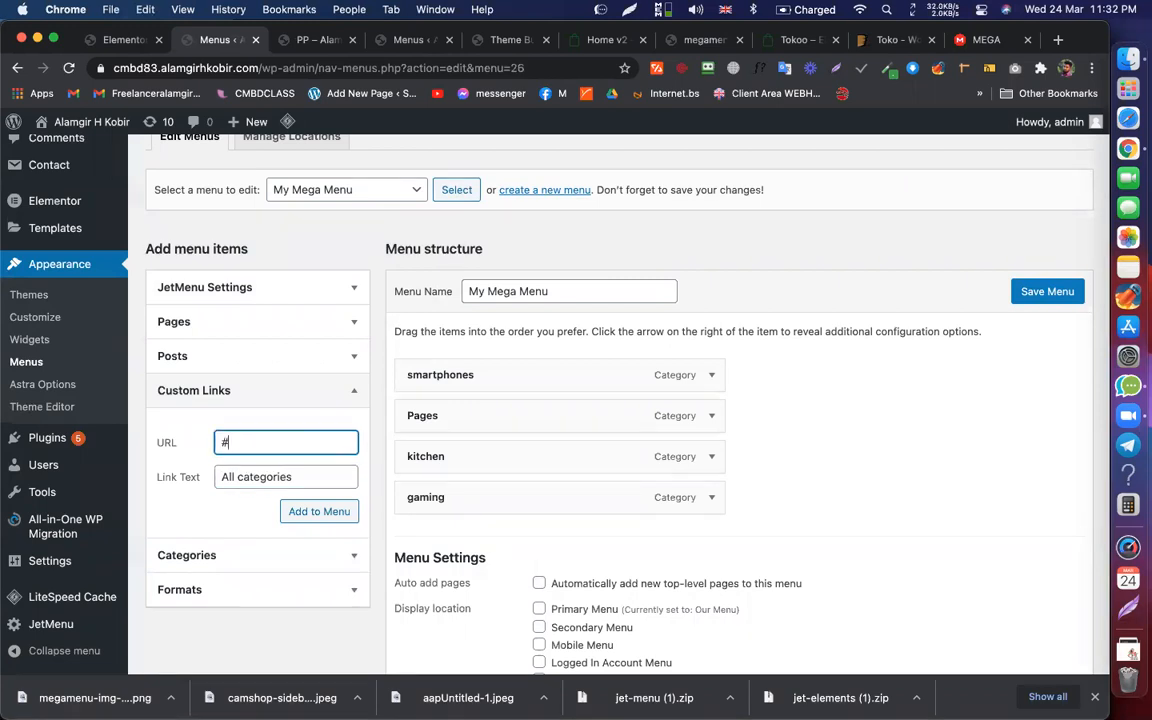
pyautogui.click(308, 512)
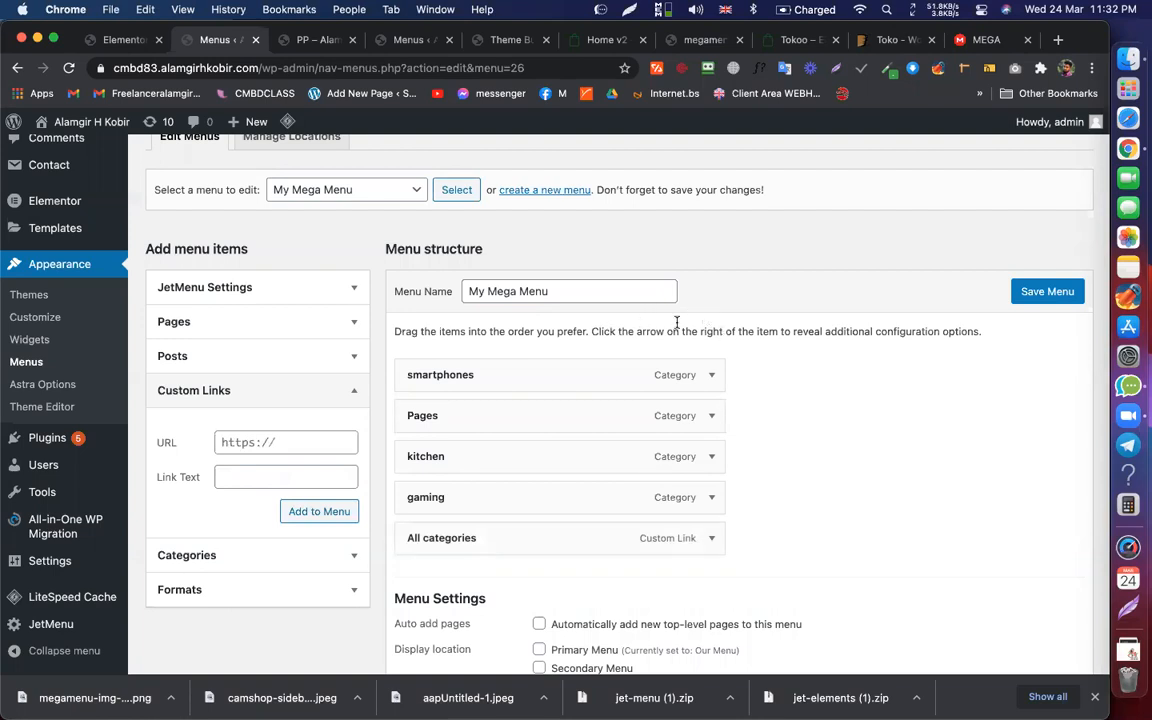
# Step: Move All categories to the top, enable its Mega Submenu and edit its content
pyautogui.moveTo(558, 550)
pyautogui.moveTo(543, 414); pyautogui.dragTo(543, 376)
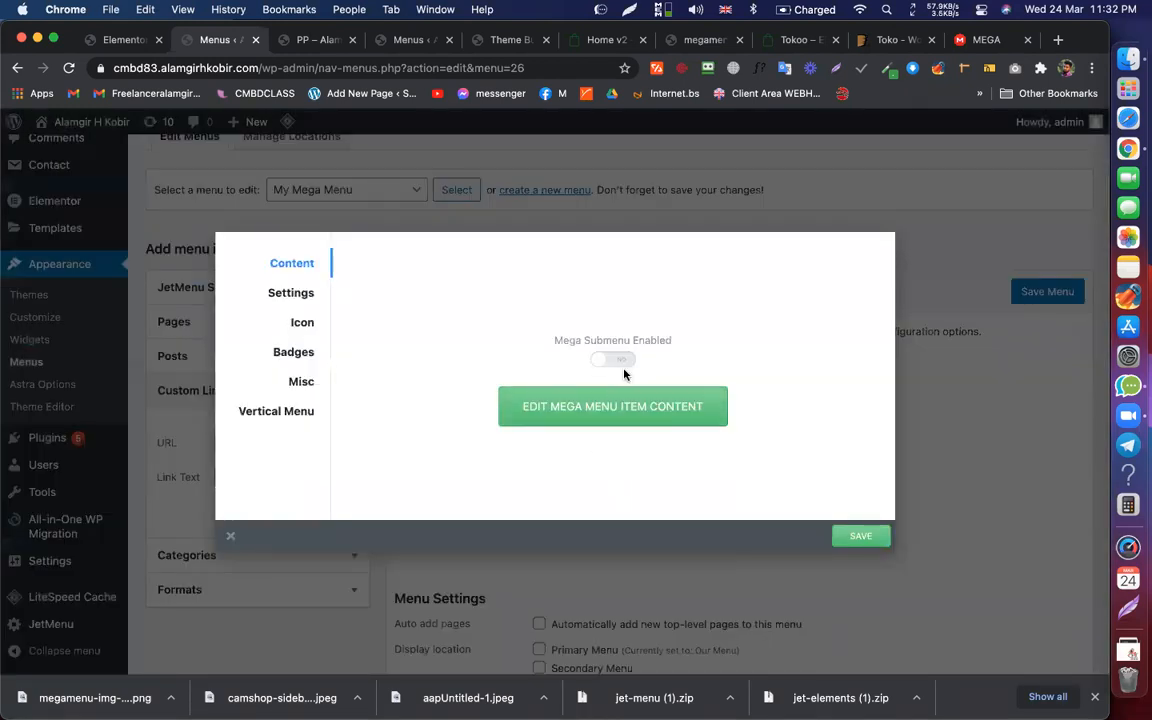
pyautogui.click(620, 361)
pyautogui.click(632, 406)
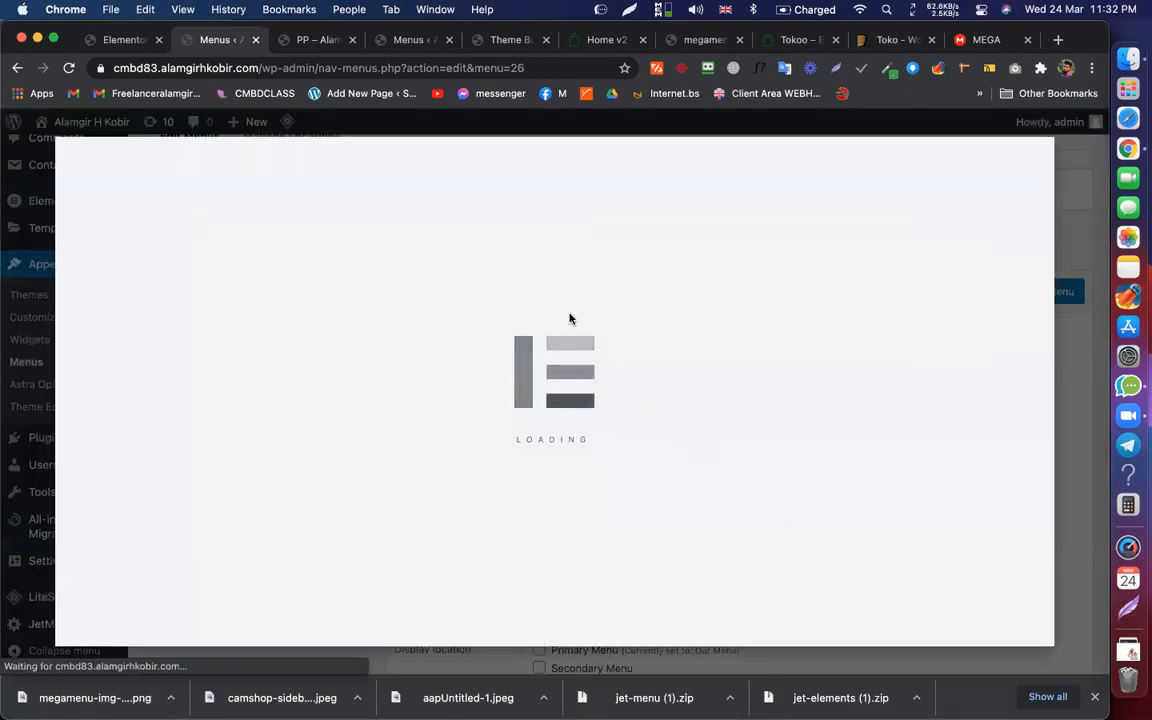
# Step: Open the mega menu content editor for the All categories Only menu's item
pyautogui.click(163, 46)
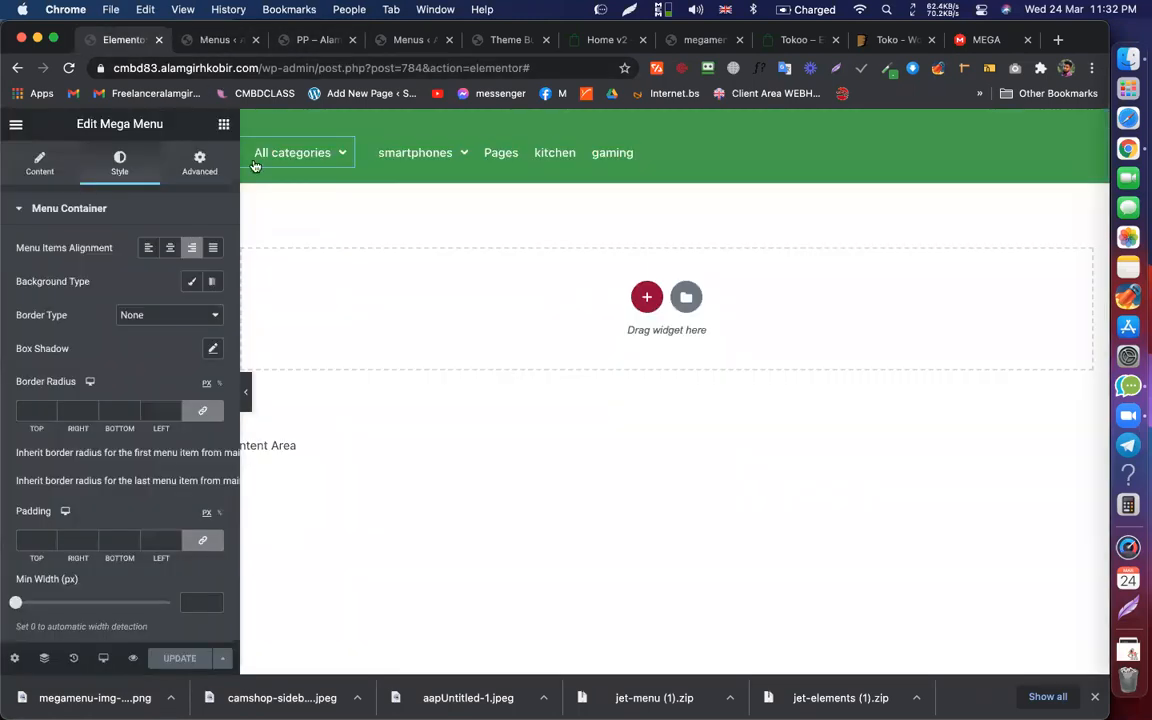
pyautogui.click(261, 46)
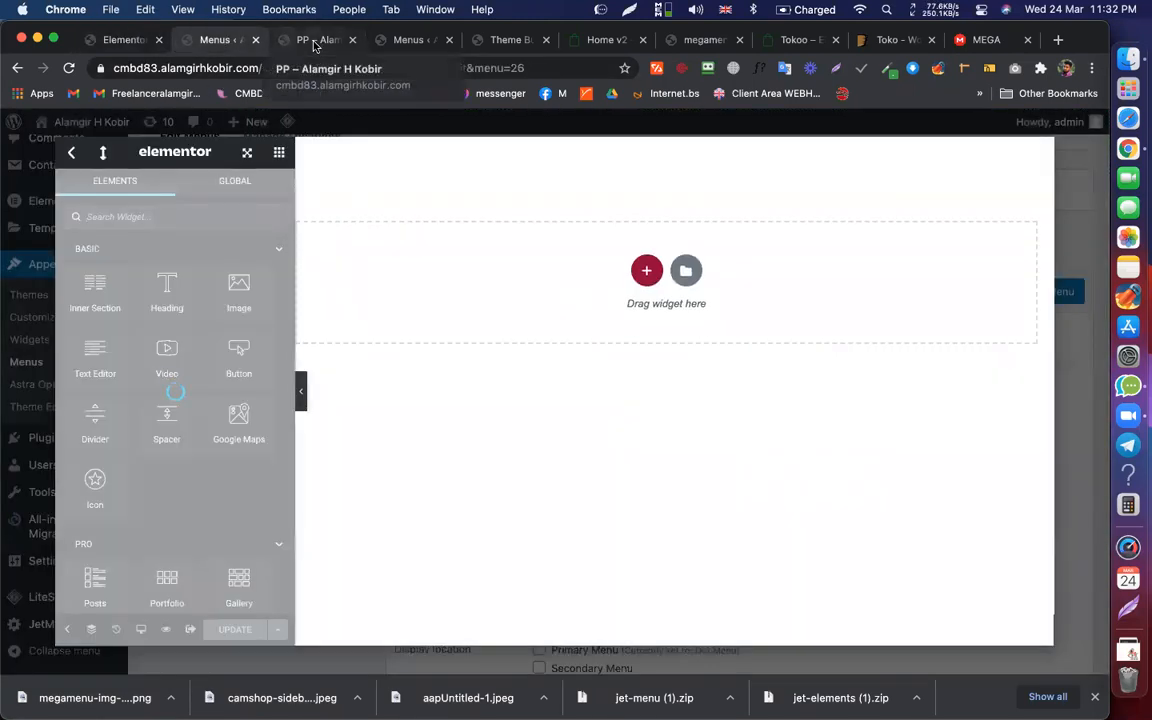
pyautogui.click(313, 41)
pyautogui.click(412, 45)
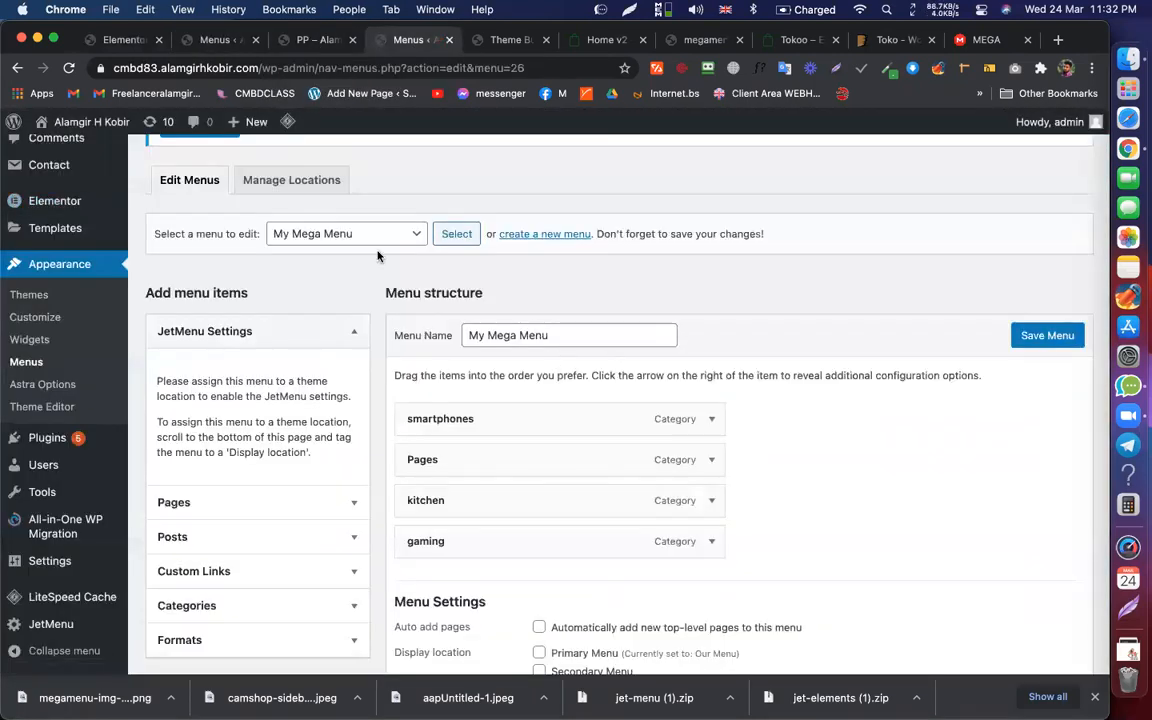
pyautogui.moveTo(378, 251); pyautogui.dragTo(382, 248)
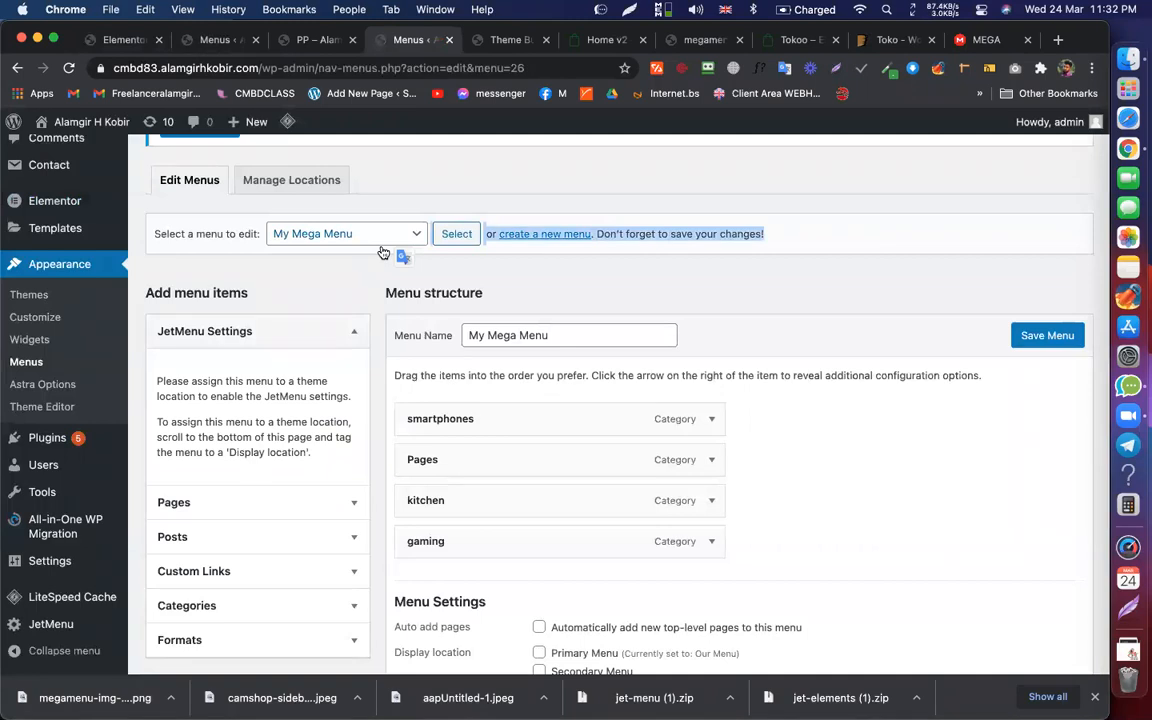
pyautogui.click(375, 236)
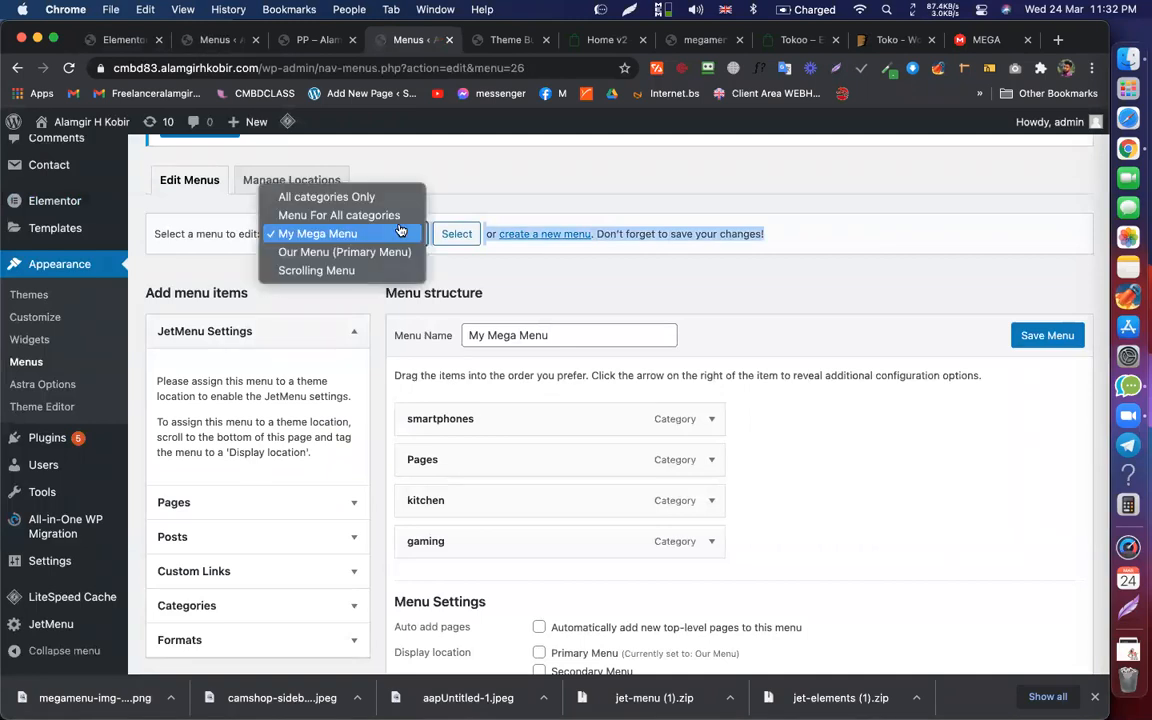
pyautogui.click(340, 197)
pyautogui.click(457, 233)
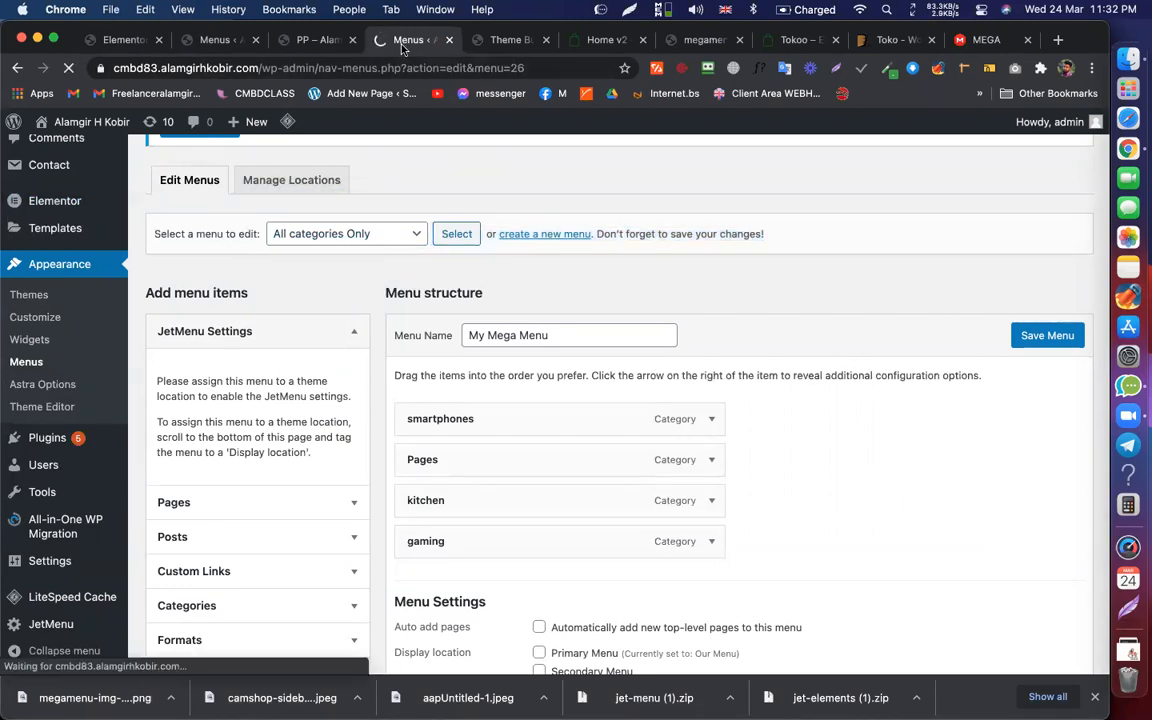
pyautogui.scroll(-3, 507, 256)
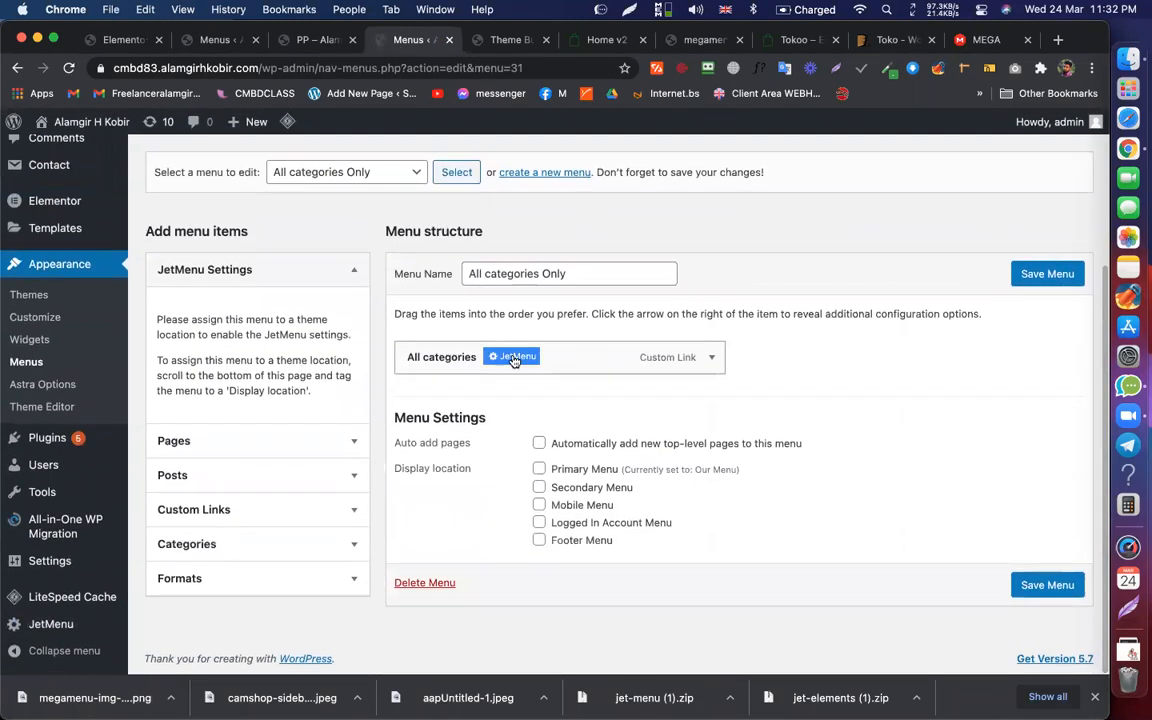
pyautogui.click(514, 362)
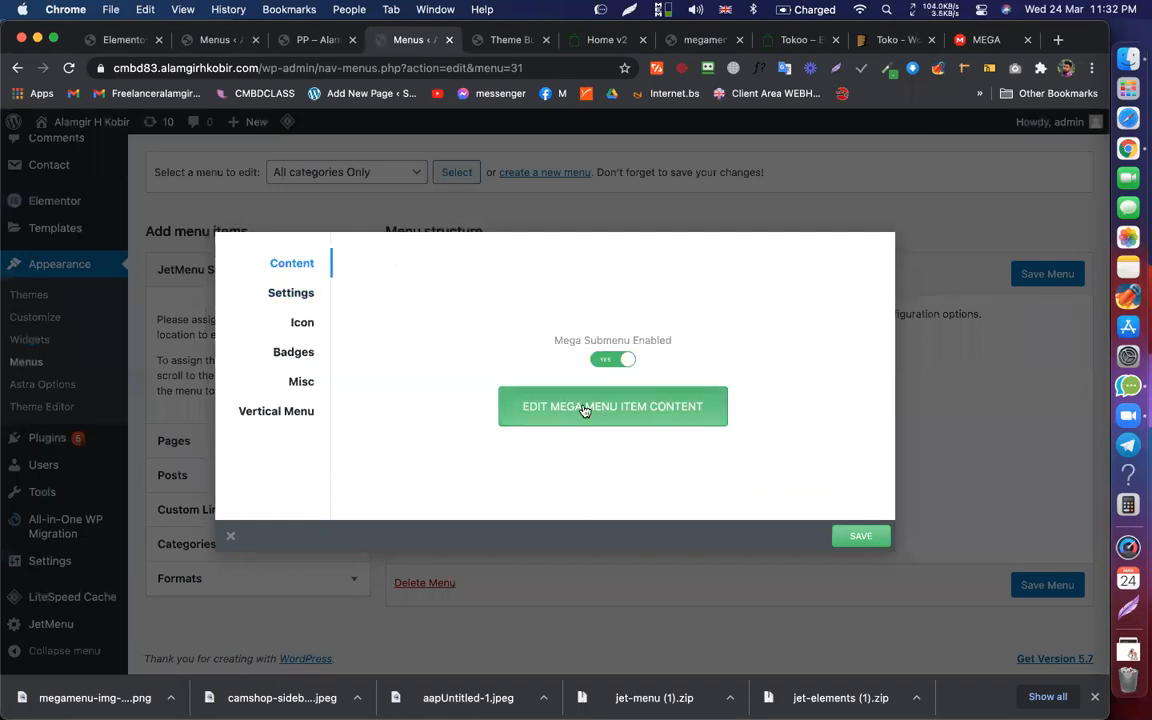
pyautogui.click(585, 408)
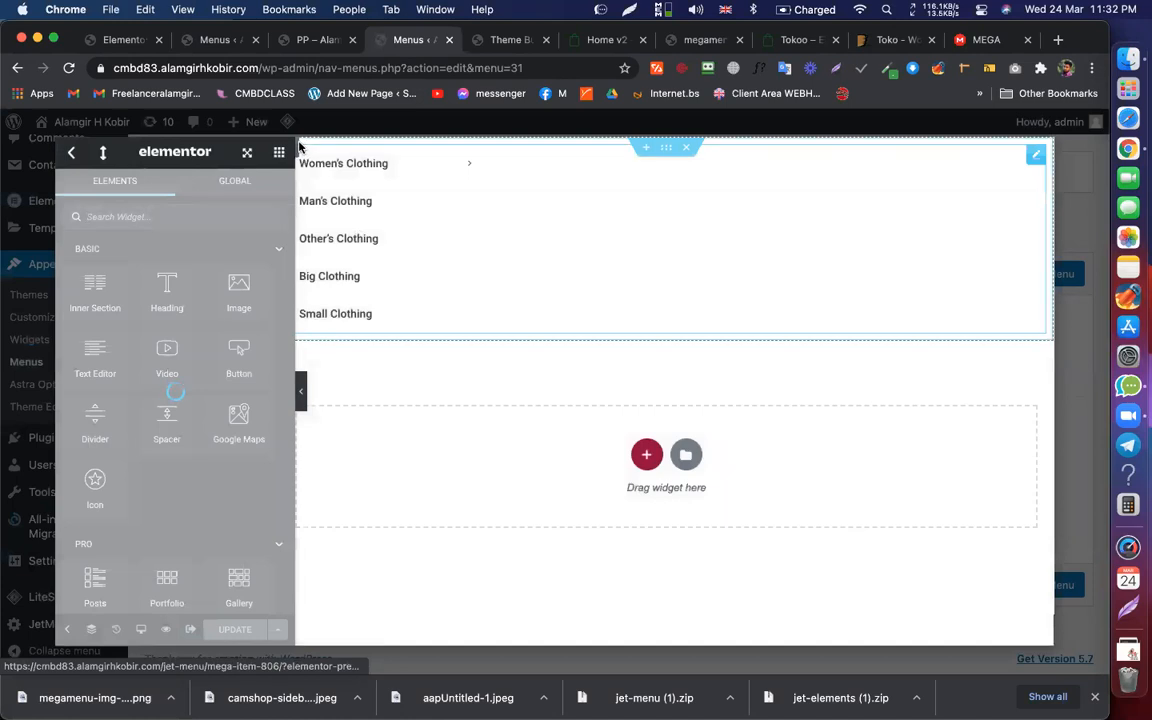
# Step: Copy the Women's Clothing category section and paste it into My Mega Menu's empty section
pyautogui.rightClick(302, 146)
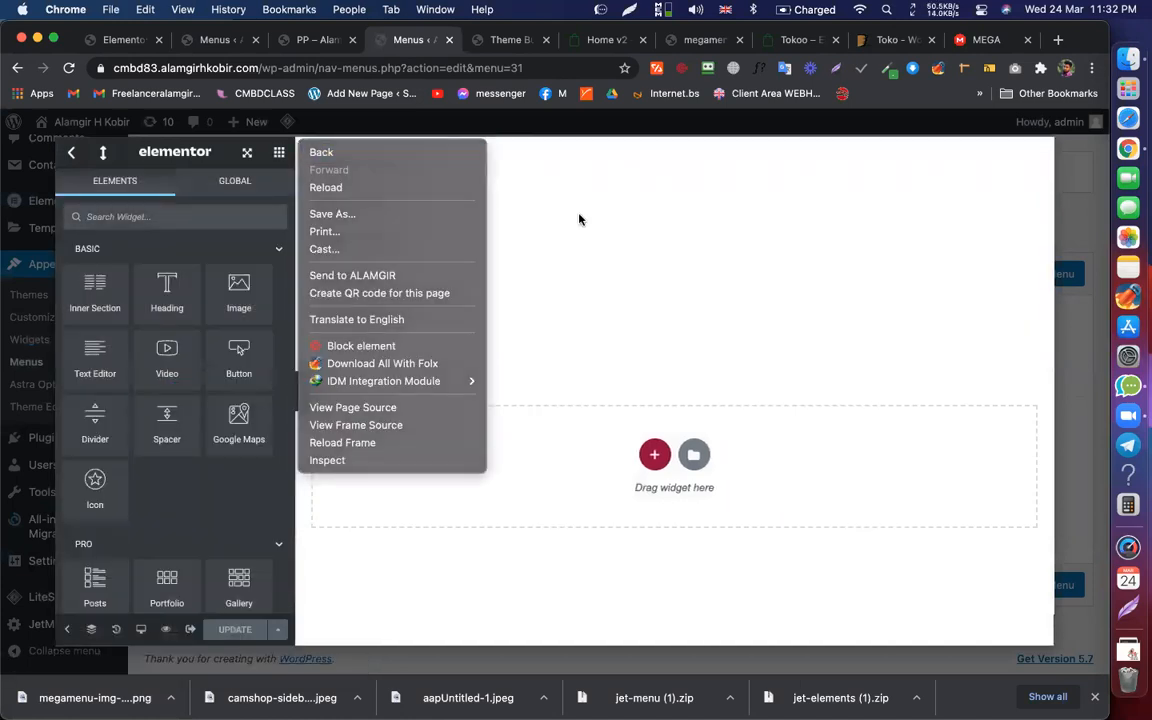
pyautogui.click(582, 216)
pyautogui.rightClick(306, 224)
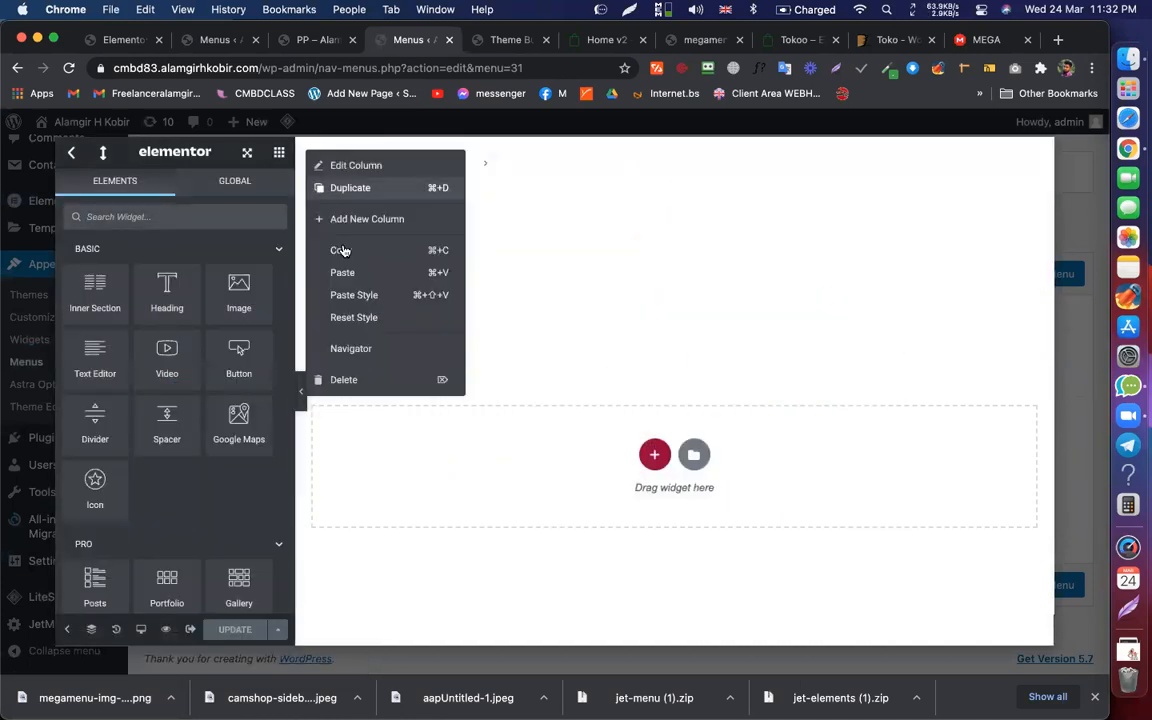
pyautogui.click(493, 176)
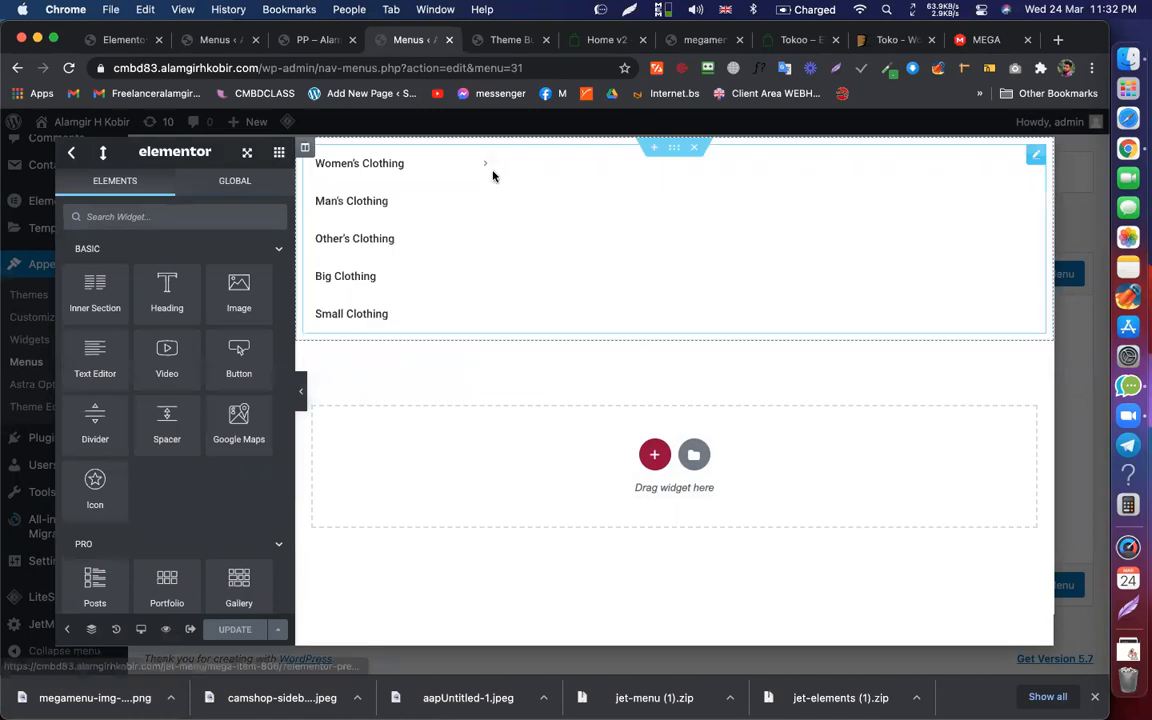
pyautogui.rightClick(674, 150)
pyautogui.click(712, 217)
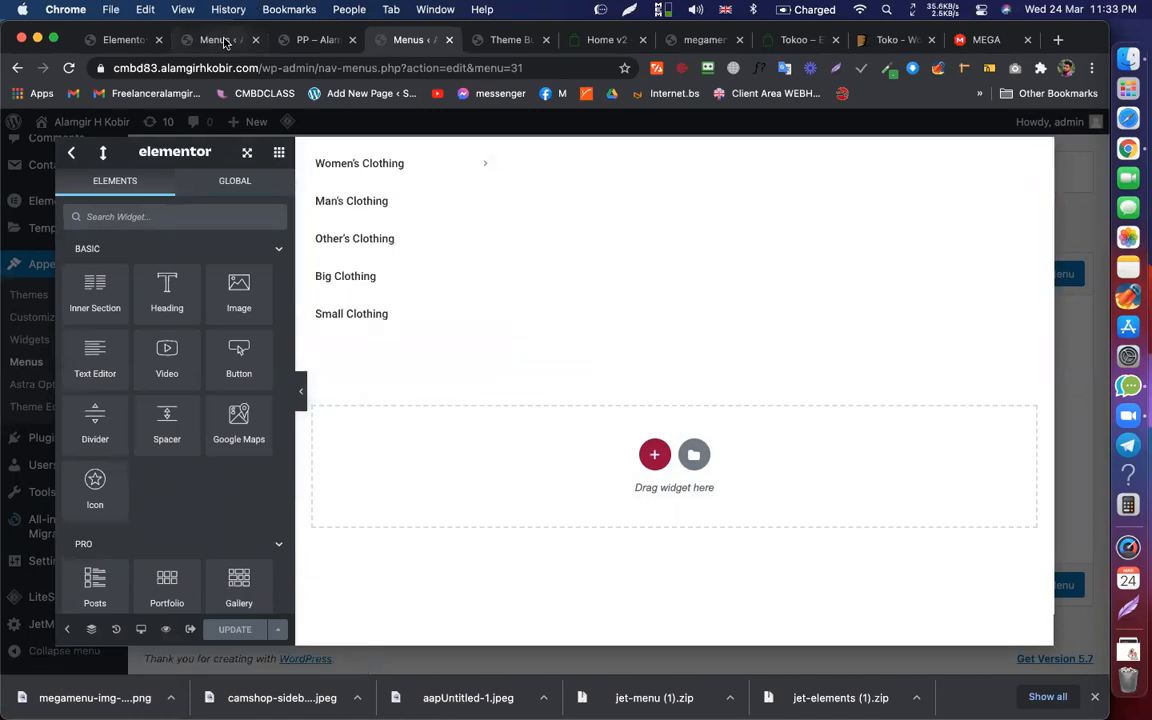
pyautogui.click(215, 40)
pyautogui.rightClick(415, 261)
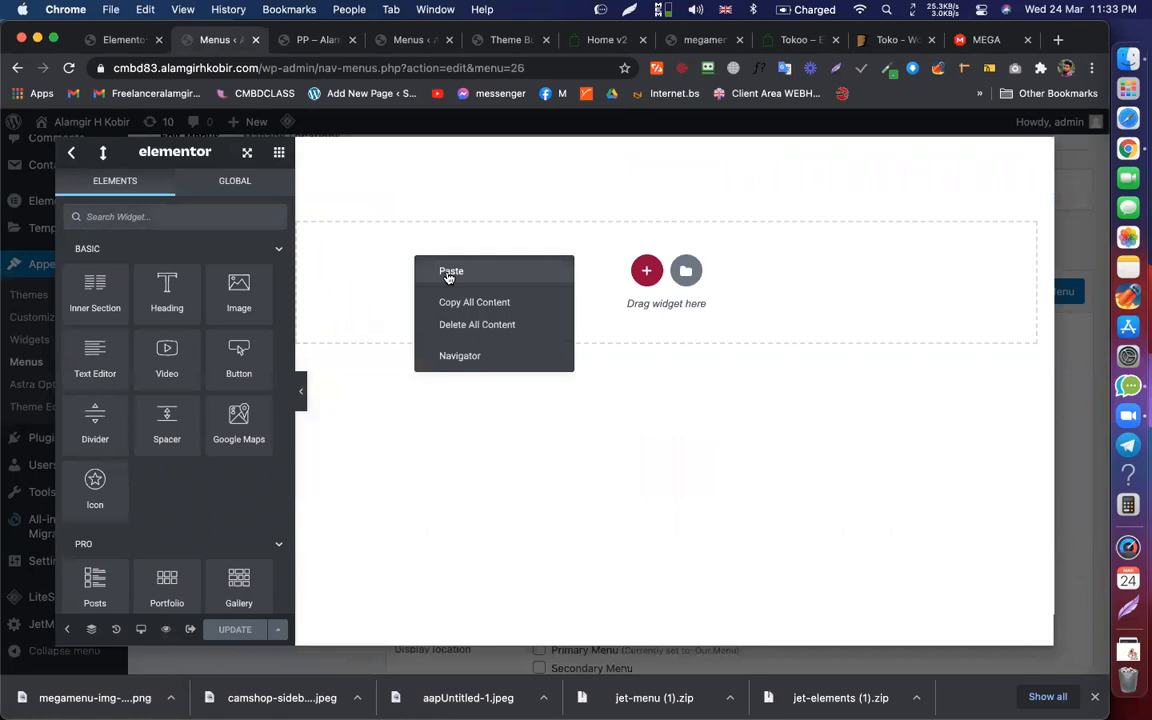
pyautogui.click(448, 272)
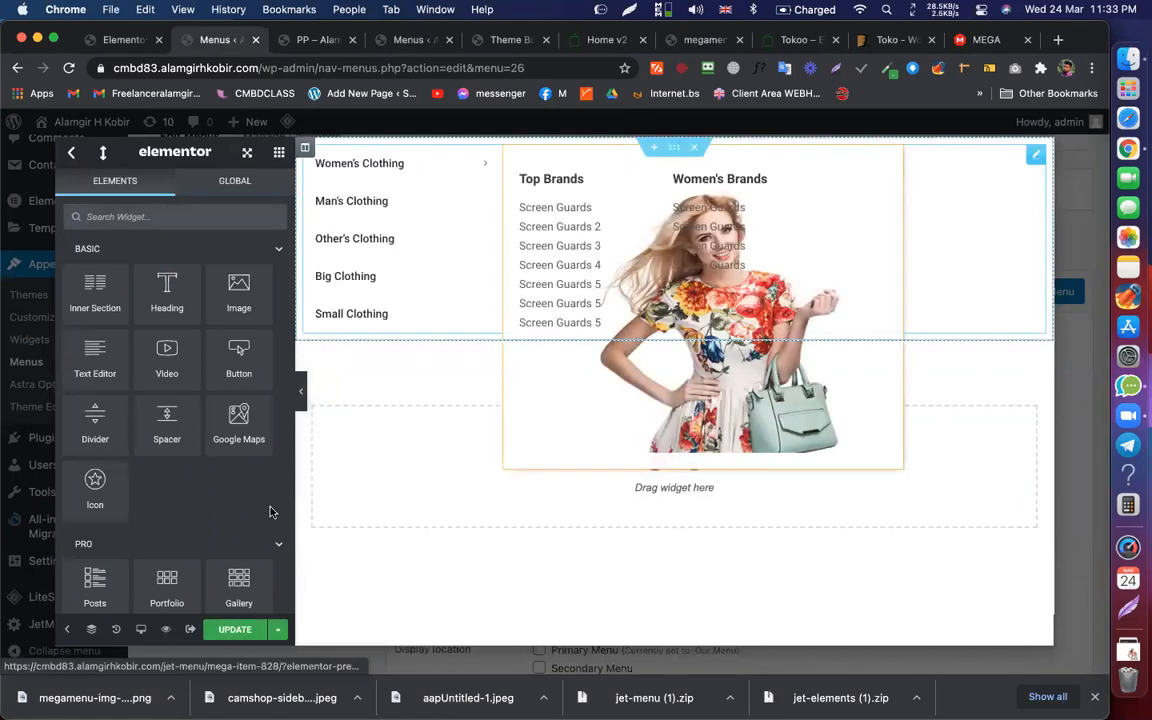
# Step: Update the content, save the item settings and My Mega Menu, then reload the PP page
pyautogui.click(231, 630)
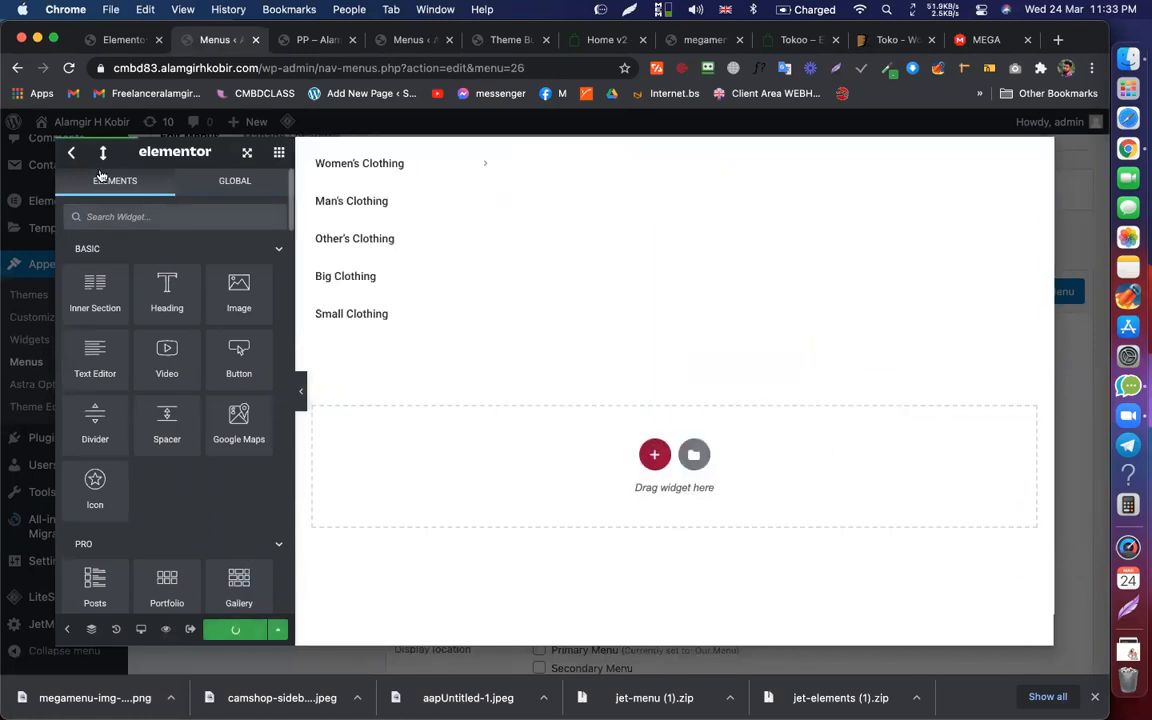
pyautogui.click(64, 140)
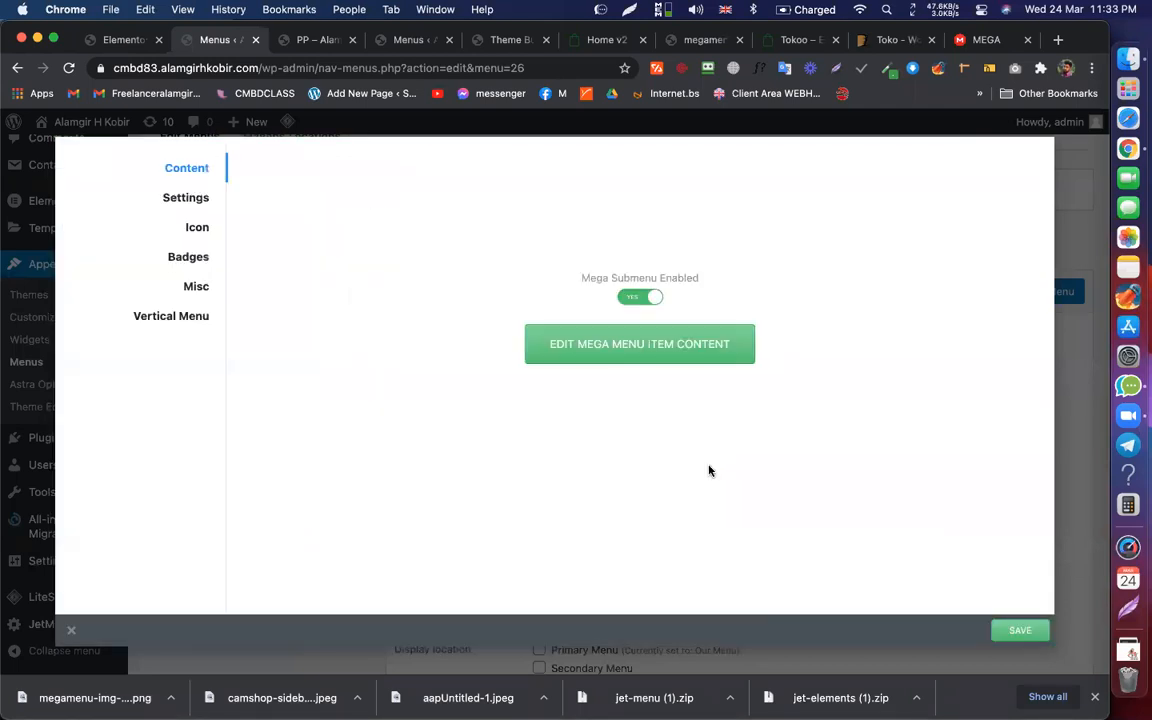
pyautogui.click(868, 540)
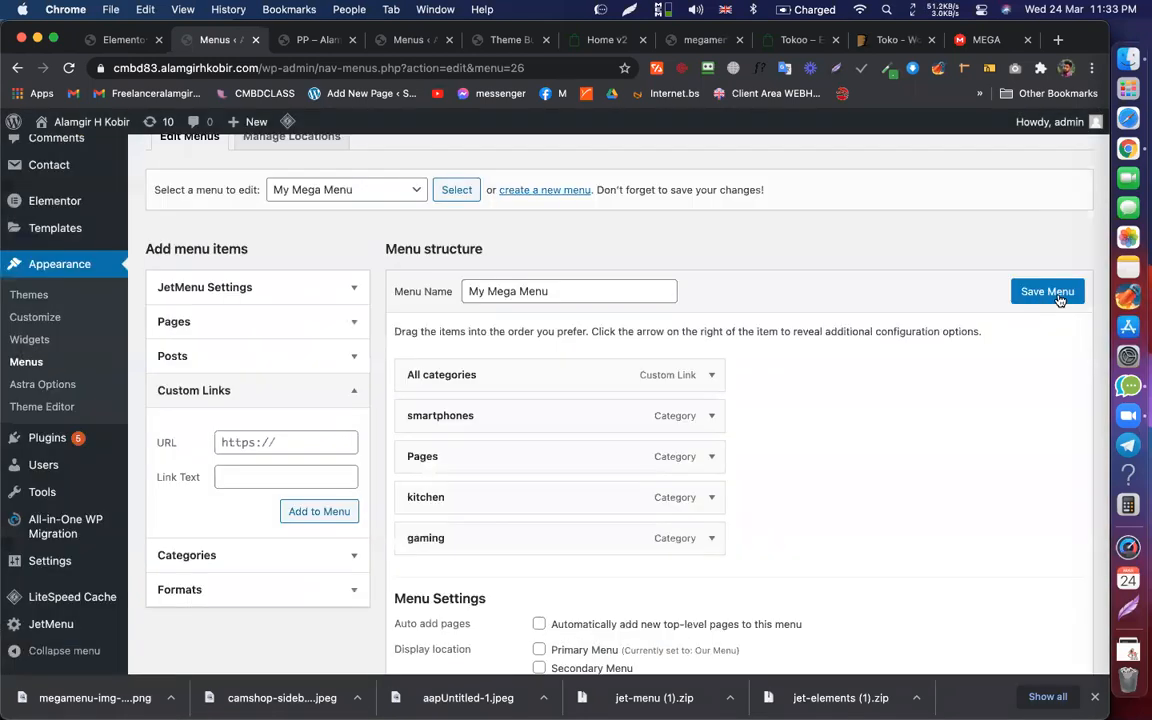
pyautogui.click(1050, 295)
pyautogui.click(290, 40)
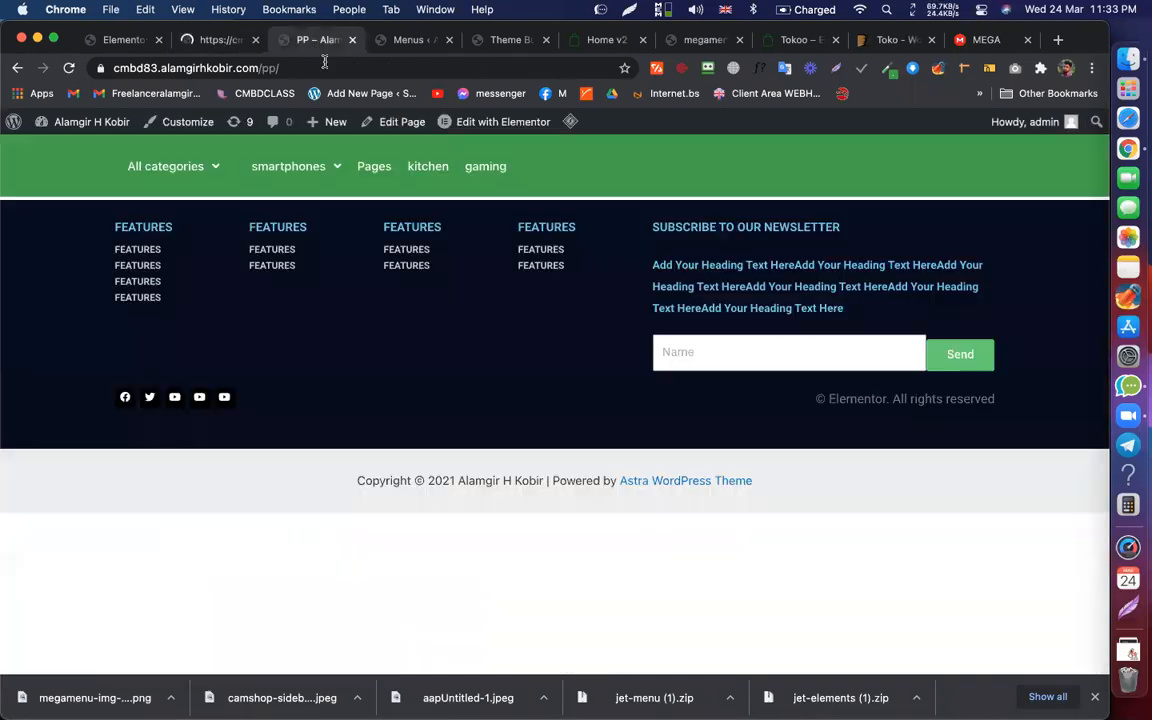
pyautogui.press('Return')
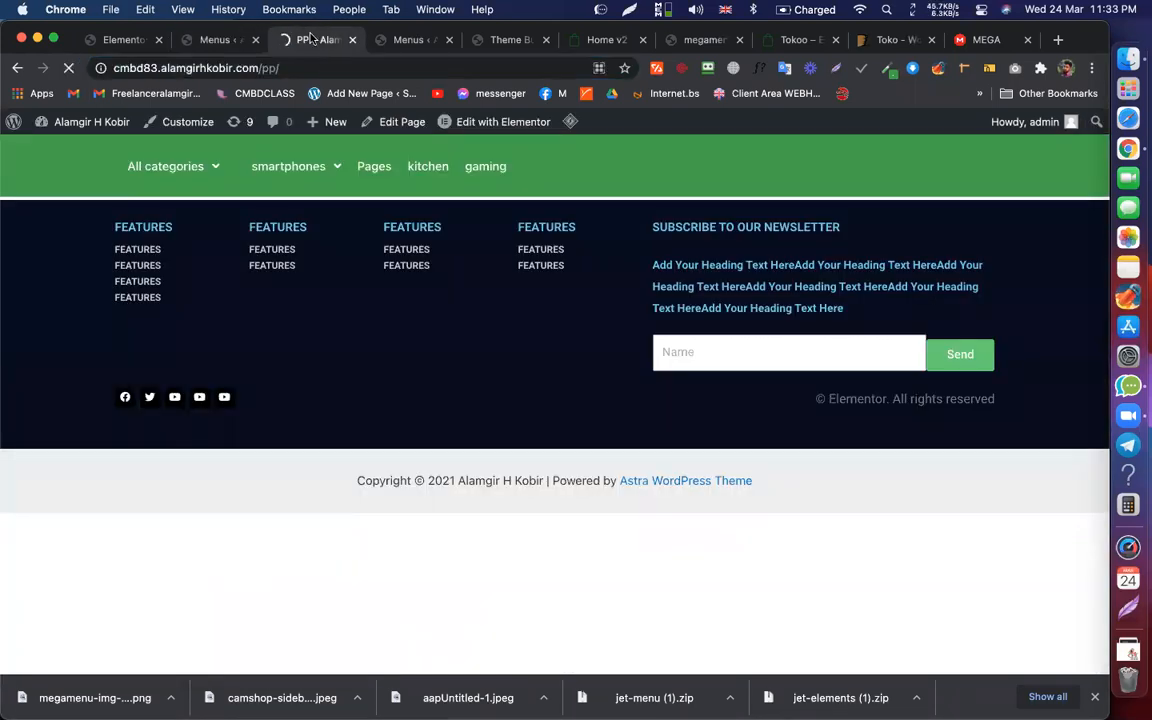
# Step: Delete the header template column containing the old All categories menu
pyautogui.moveTo(326, 170)
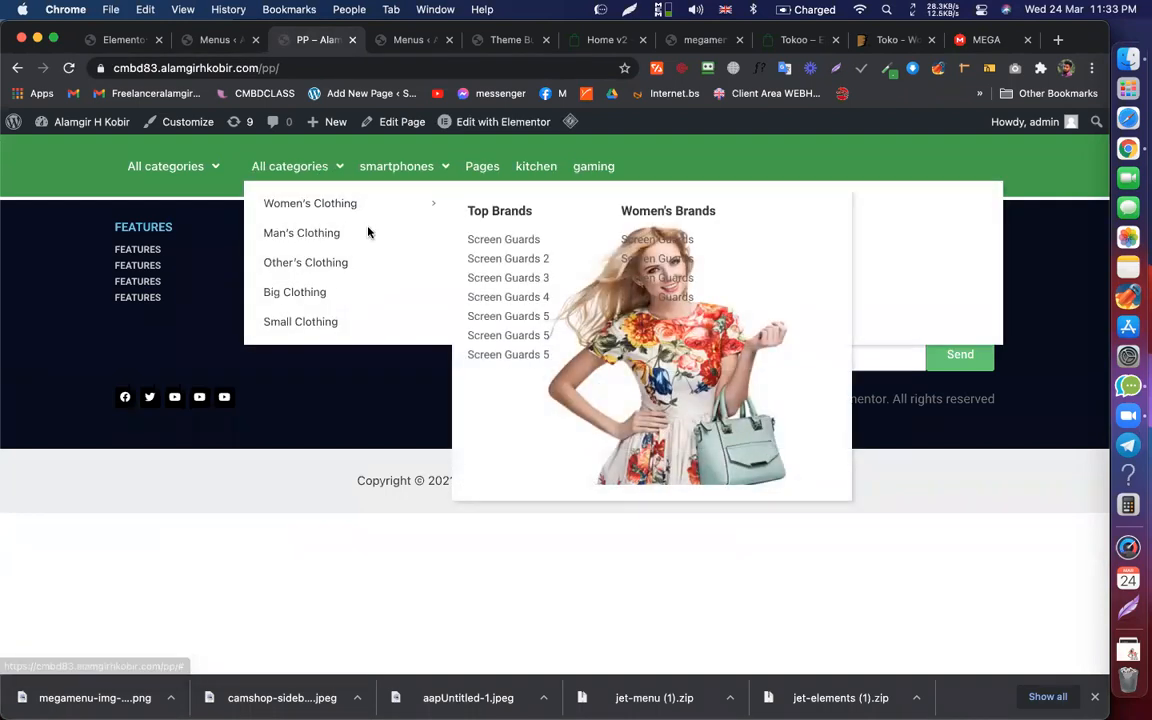
pyautogui.moveTo(355, 194)
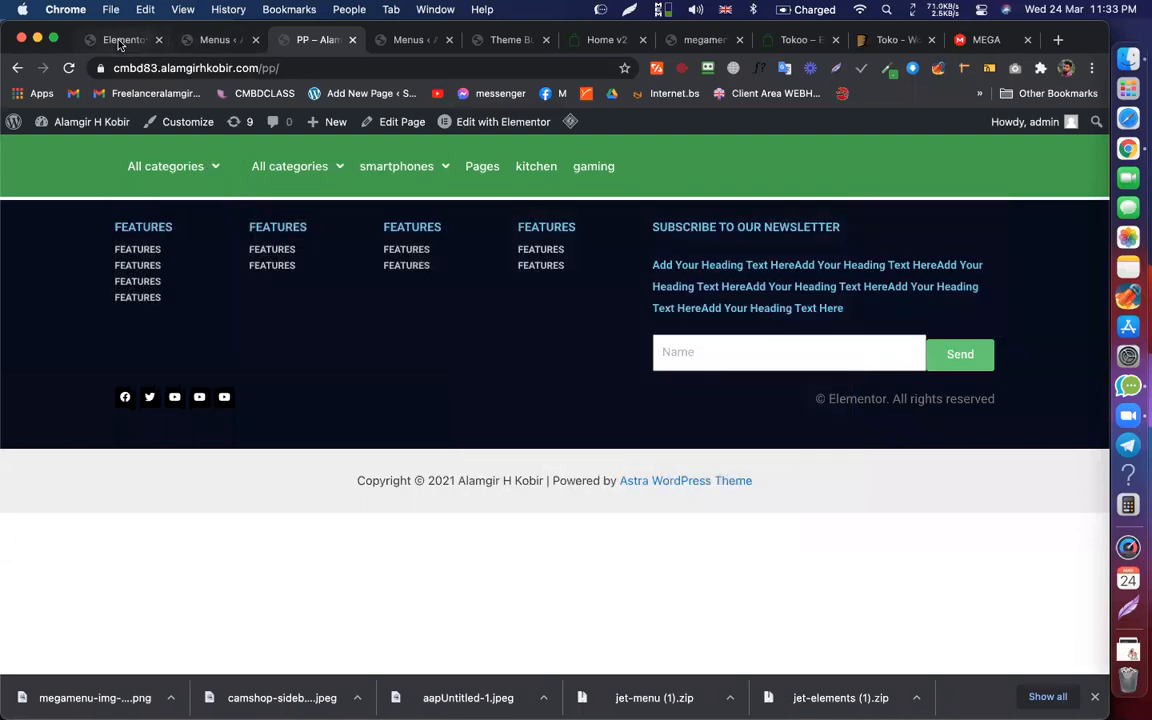
pyautogui.click(106, 37)
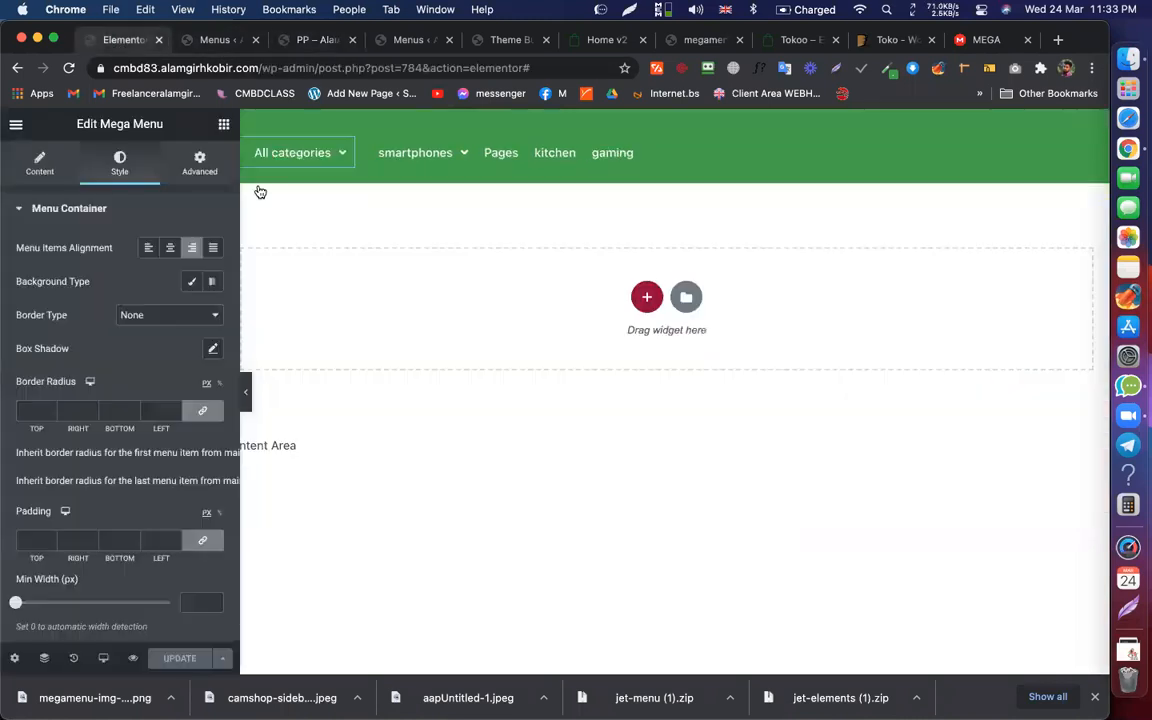
pyautogui.click(244, 141)
pyautogui.rightClick(245, 141)
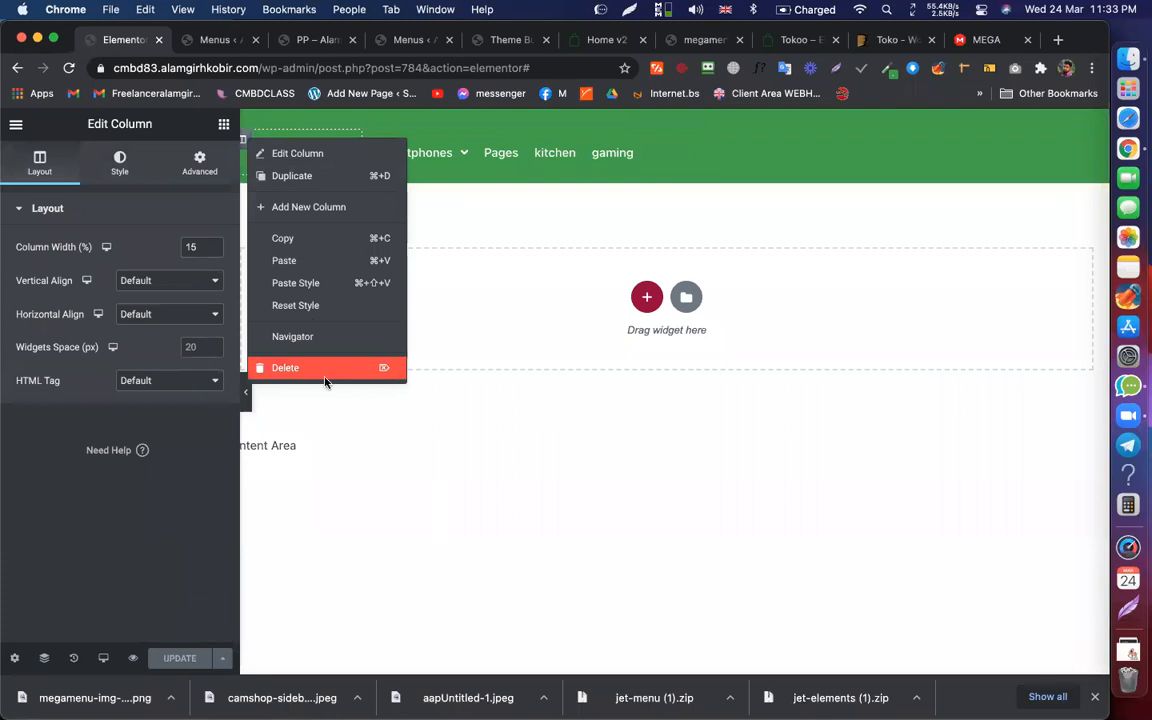
pyautogui.click(290, 368)
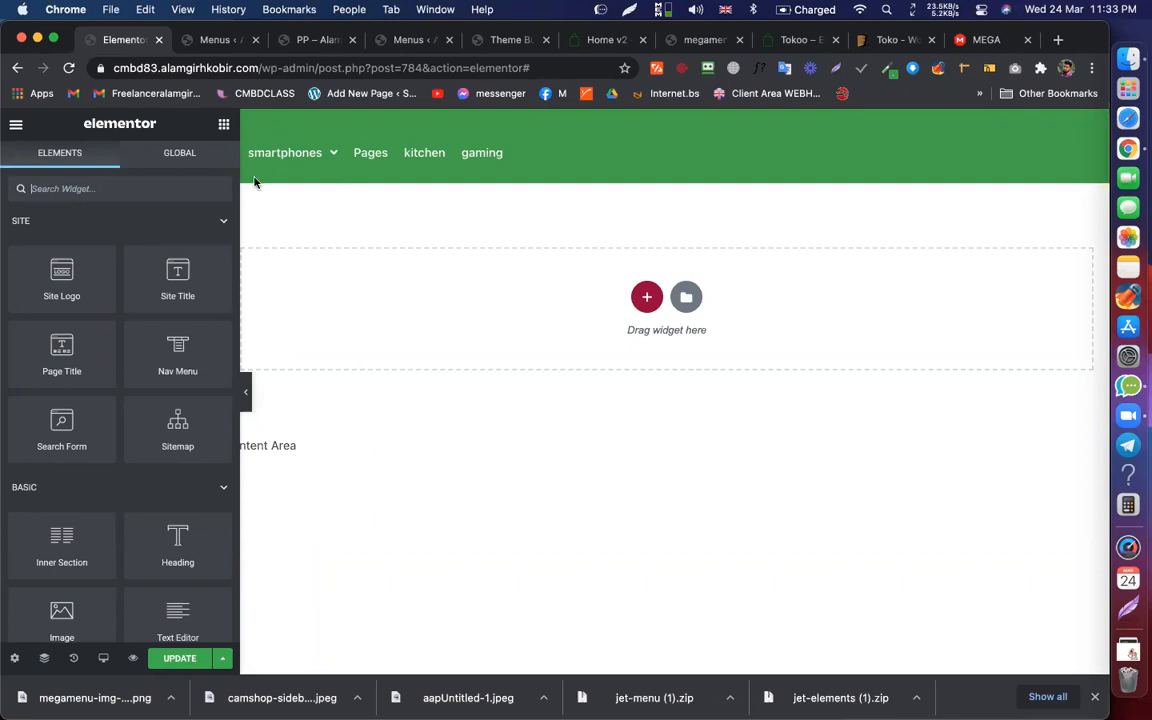
# Step: Update the header template and close its editor
pyautogui.moveTo(300, 152)
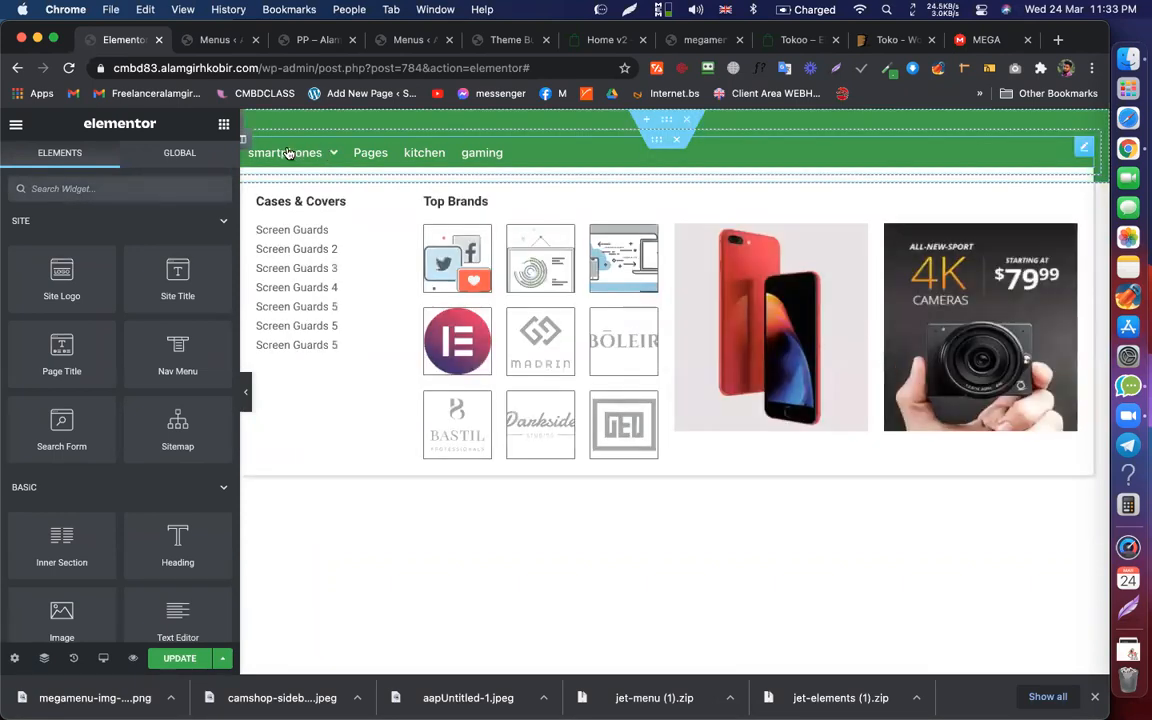
pyautogui.click(169, 663)
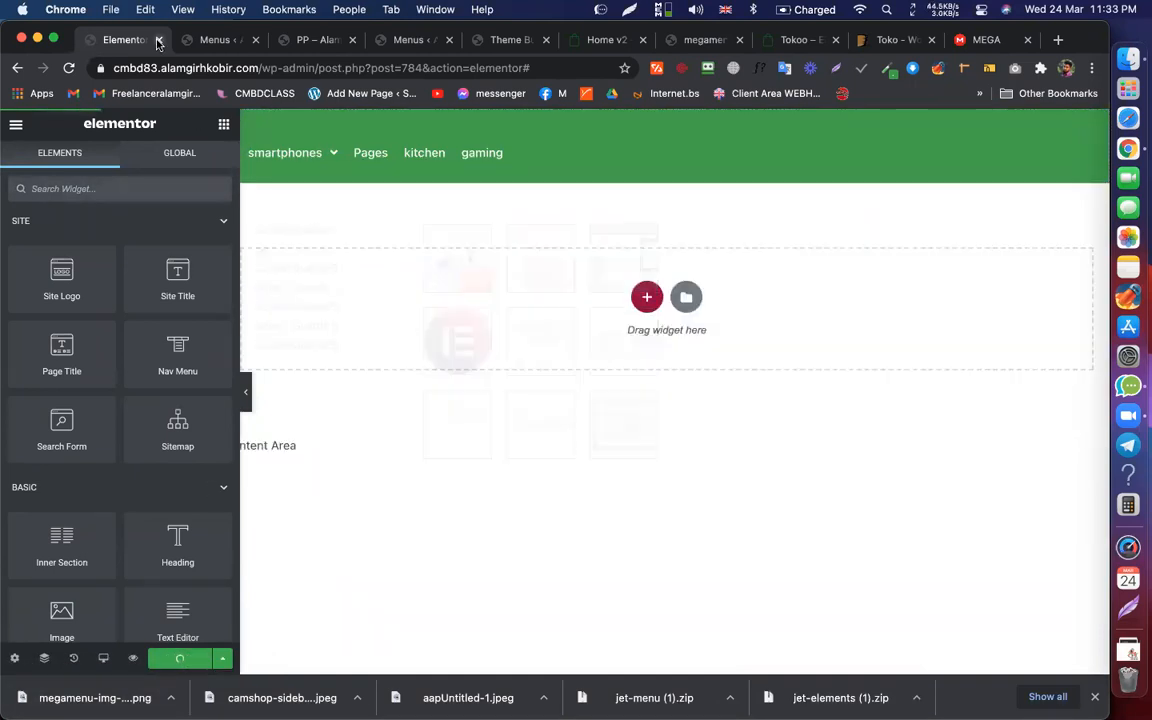
pyautogui.click(158, 41)
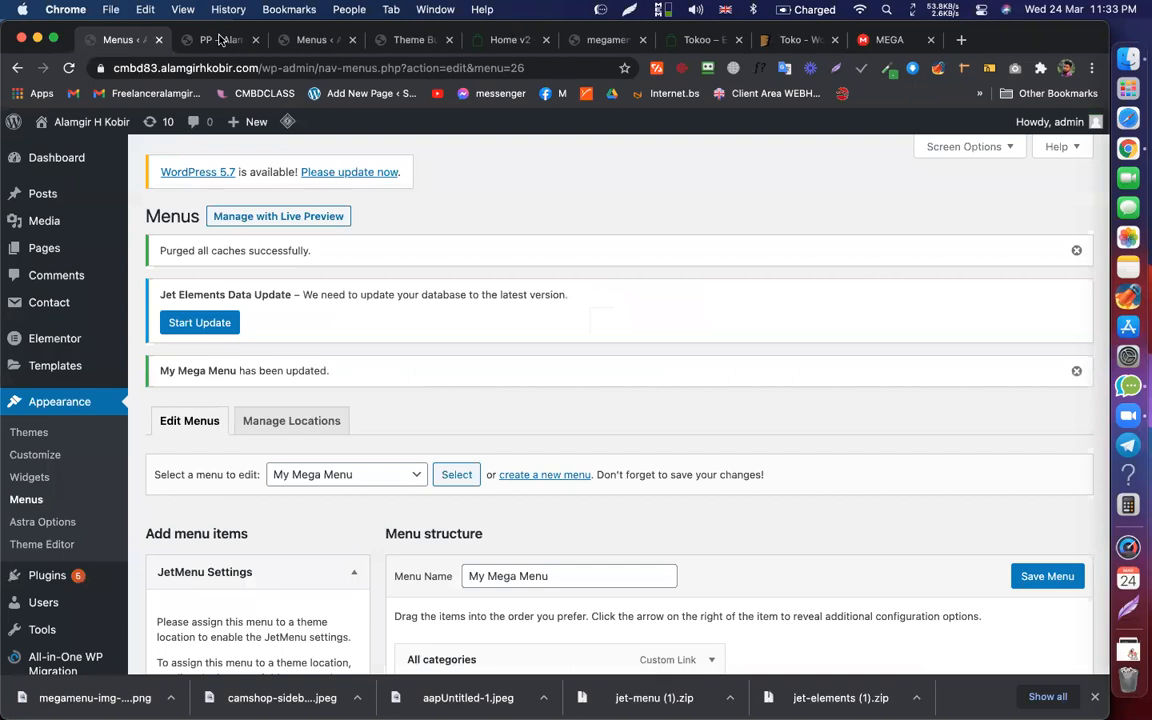
# Step: Reload the front-end page and check the header menu
pyautogui.click(220, 40)
pyautogui.click(252, 68)
pyautogui.press('Return')
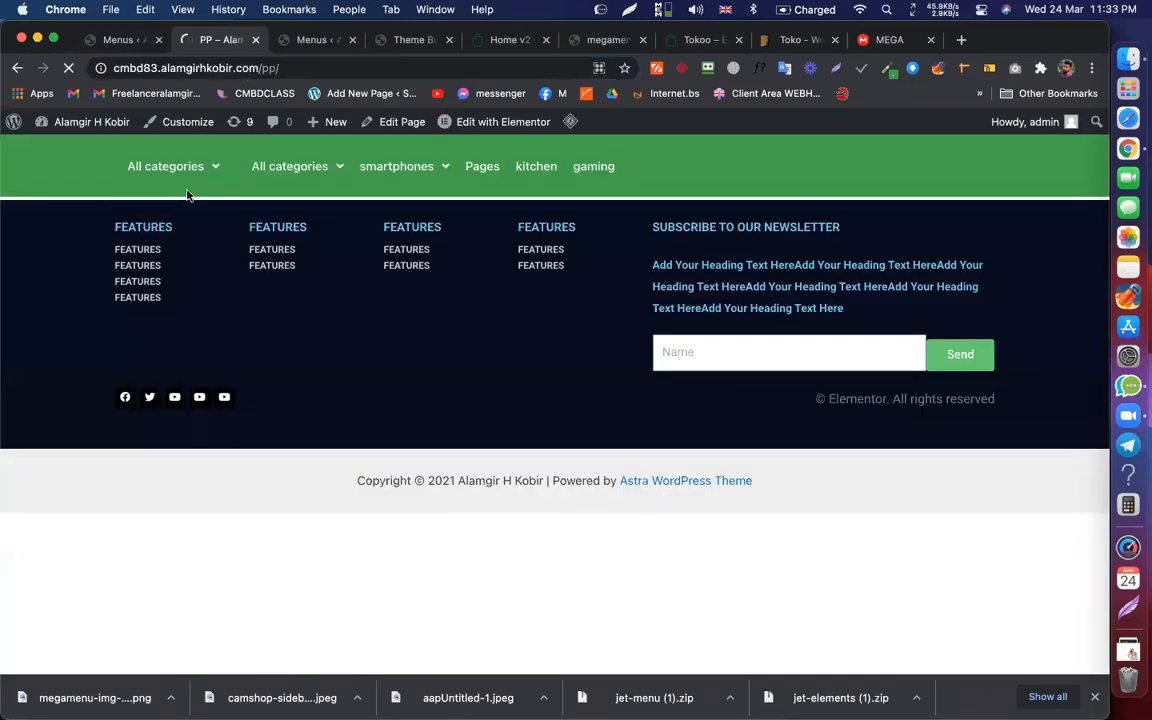
pyautogui.moveTo(311, 150)
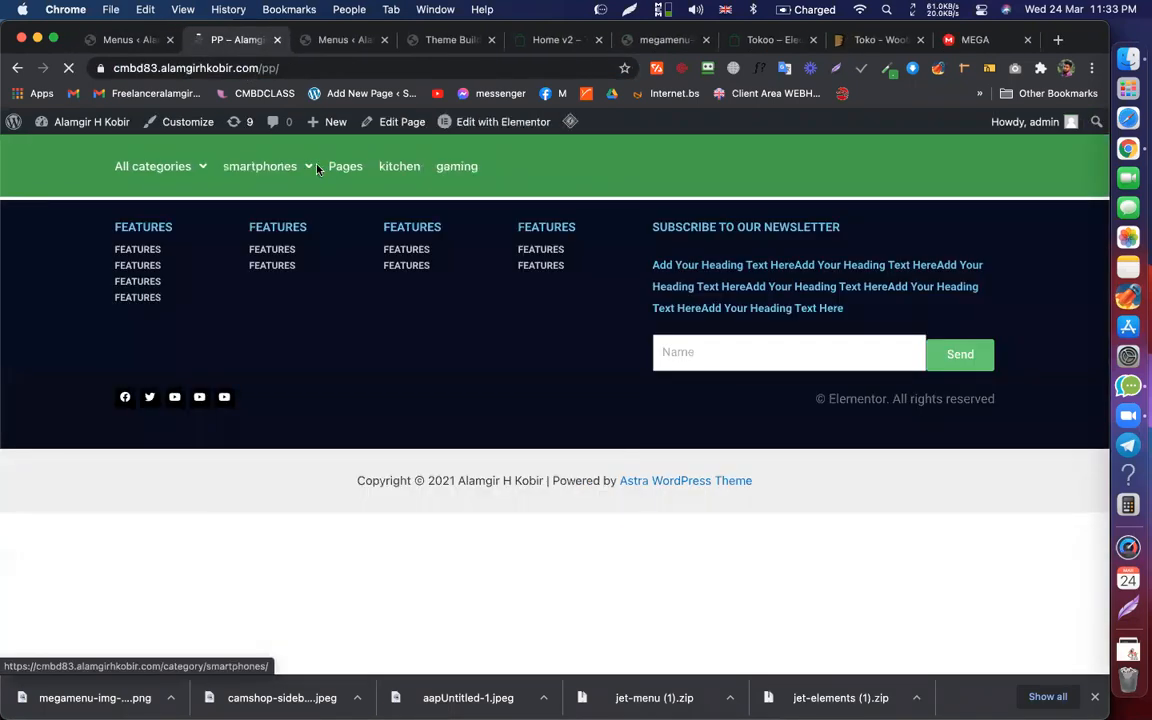
pyautogui.moveTo(187, 169)
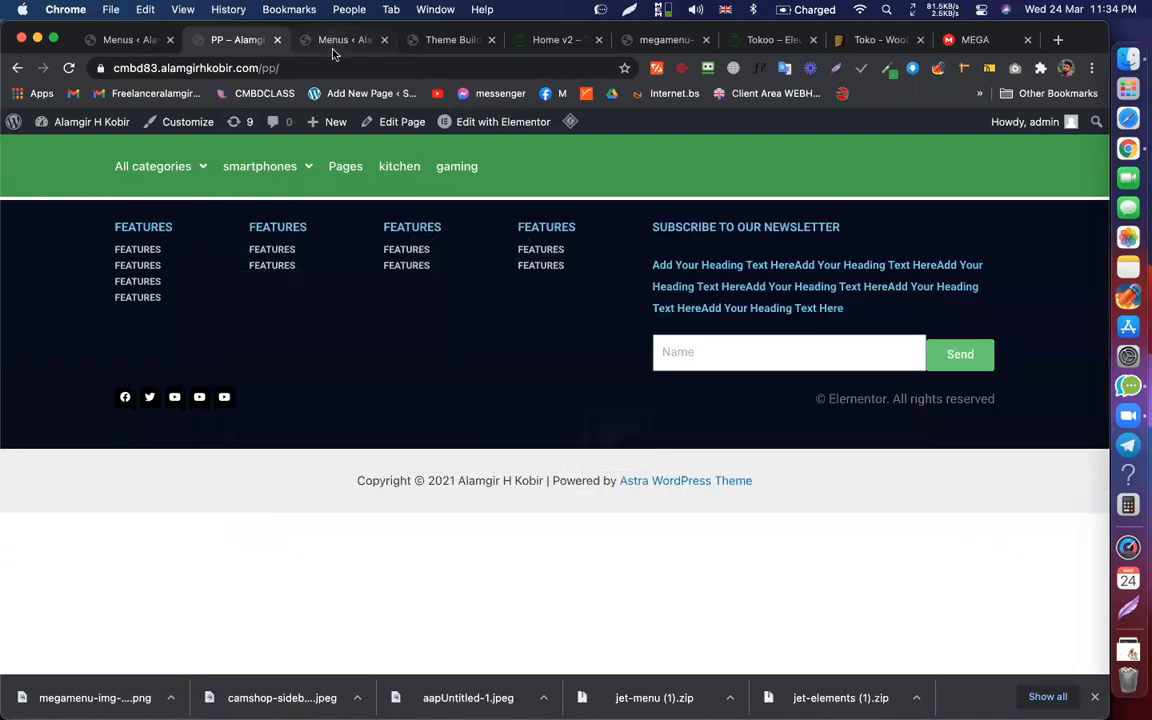
# Step: Select My Mega Menu in 'Select a menu to edit' and show its menu structure
pyautogui.click(299, 43)
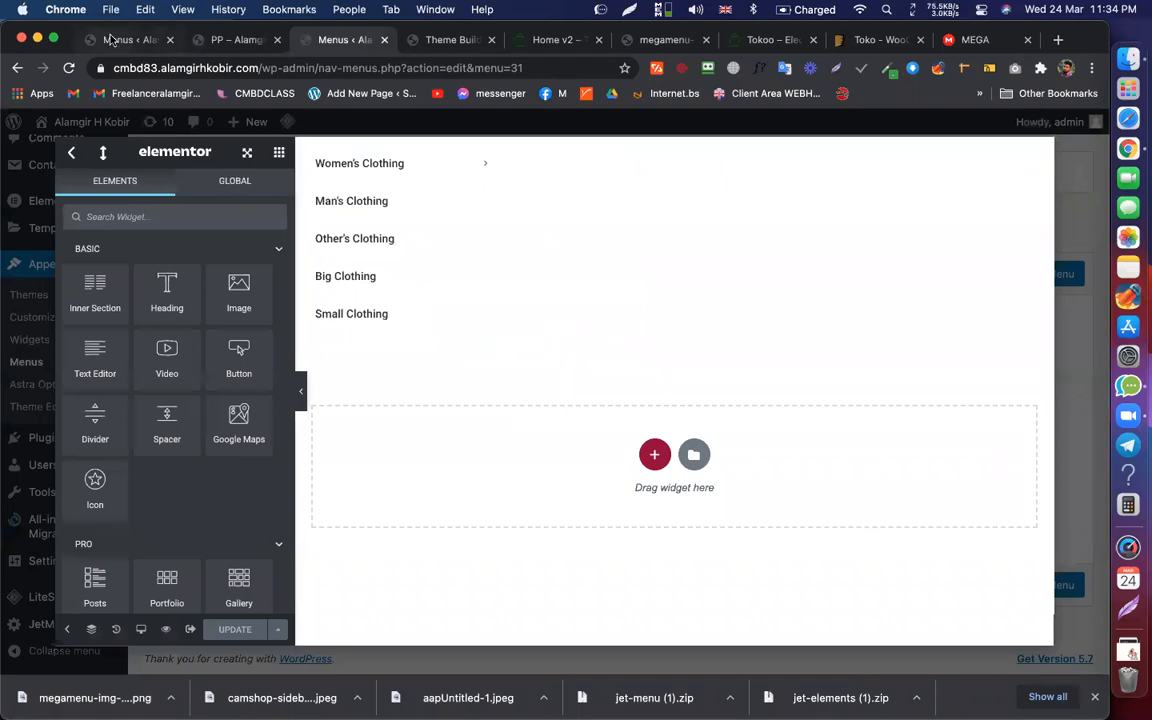
pyautogui.click(130, 41)
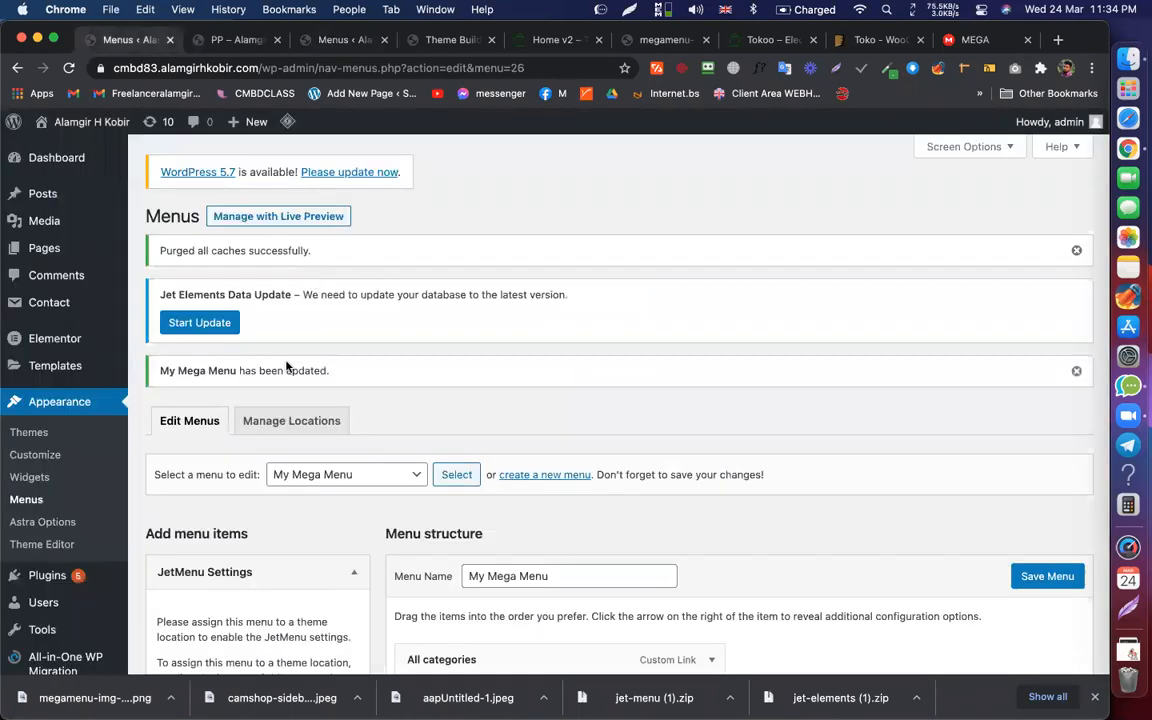
pyautogui.click(345, 475)
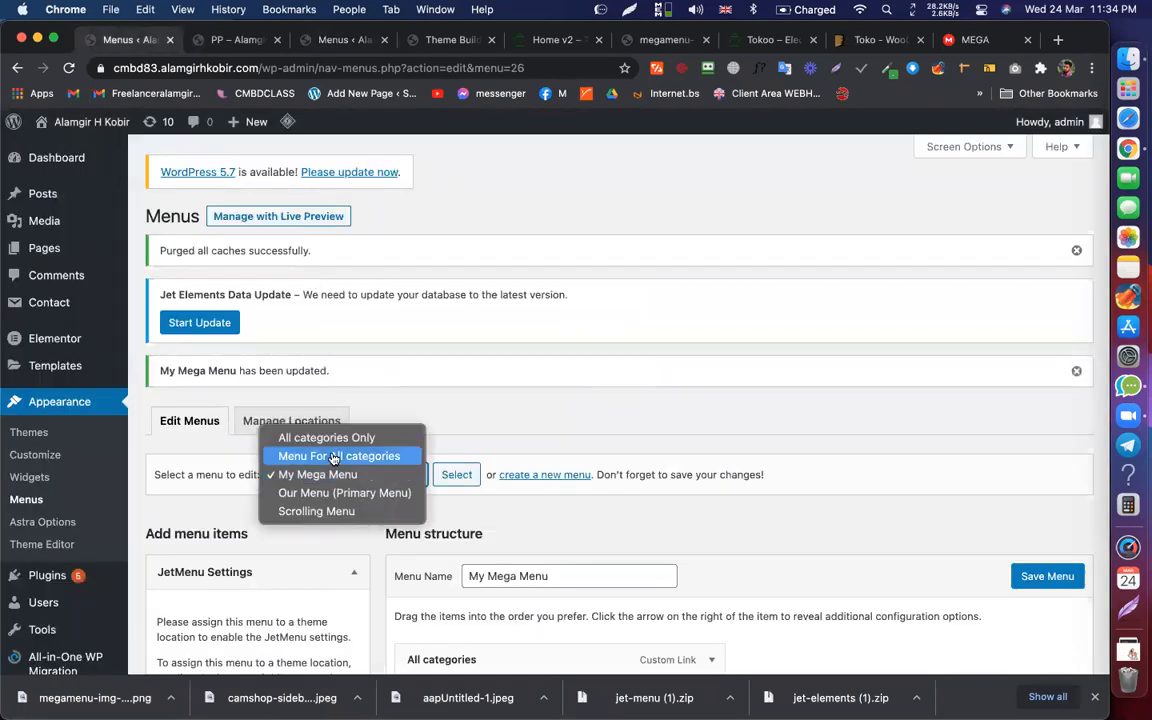
pyautogui.click(334, 457)
pyautogui.click(346, 476)
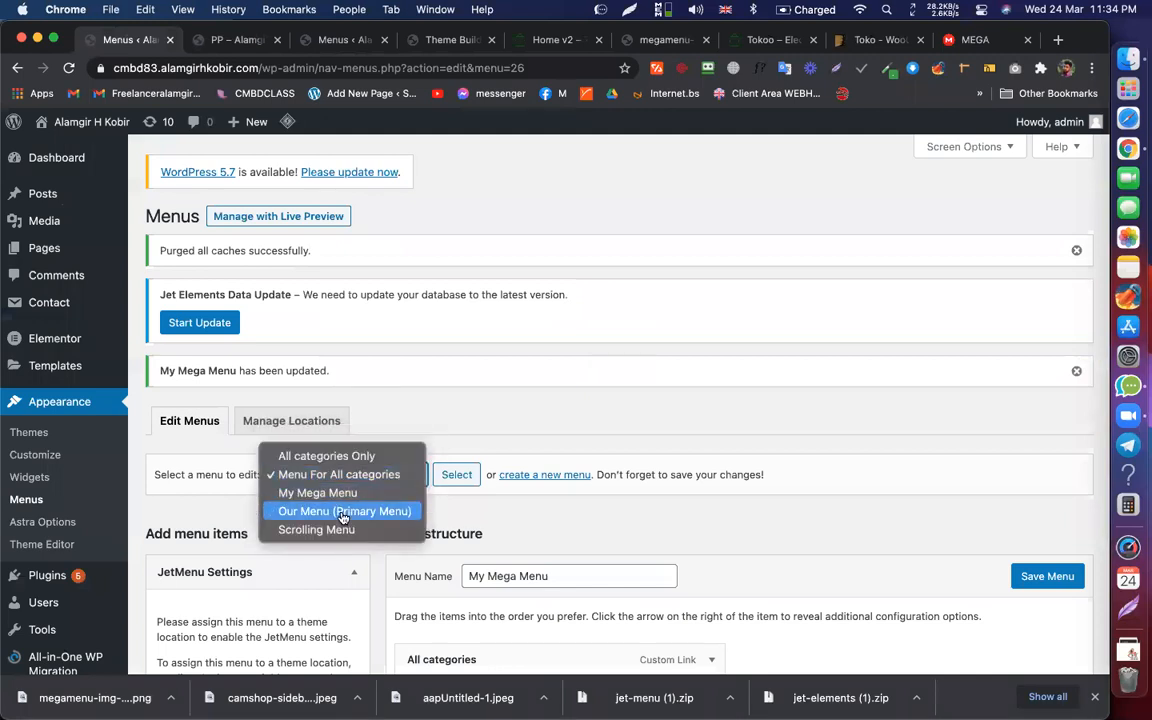
pyautogui.click(317, 493)
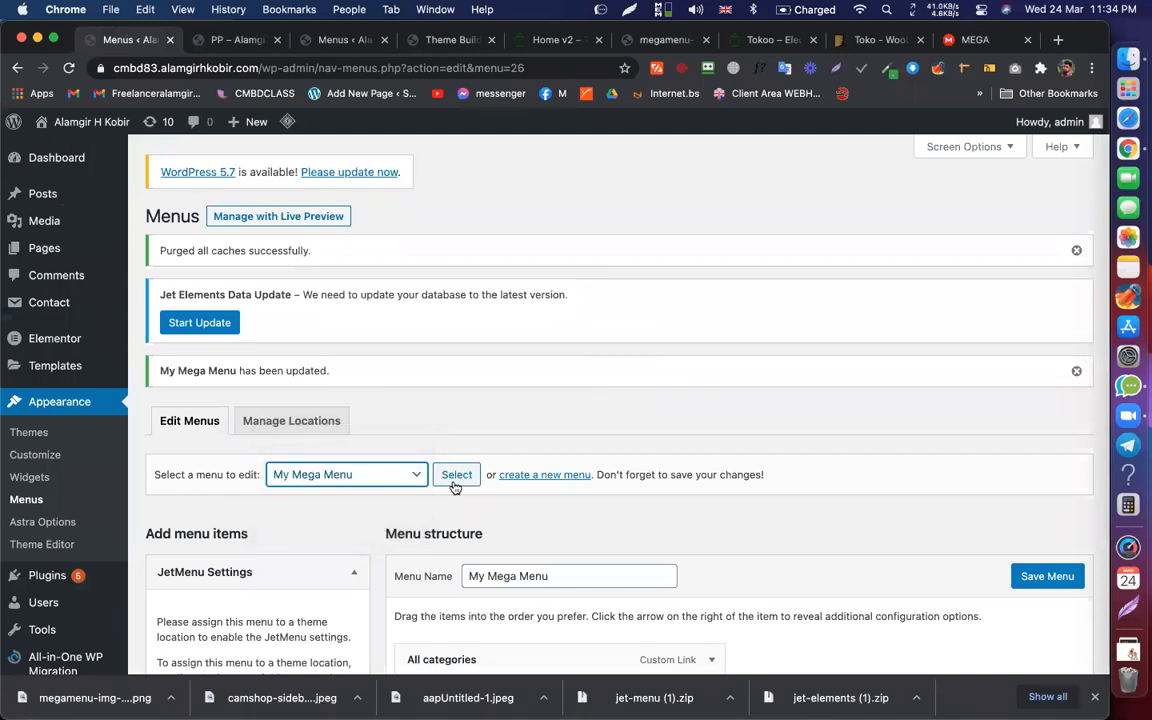
pyautogui.click(455, 479)
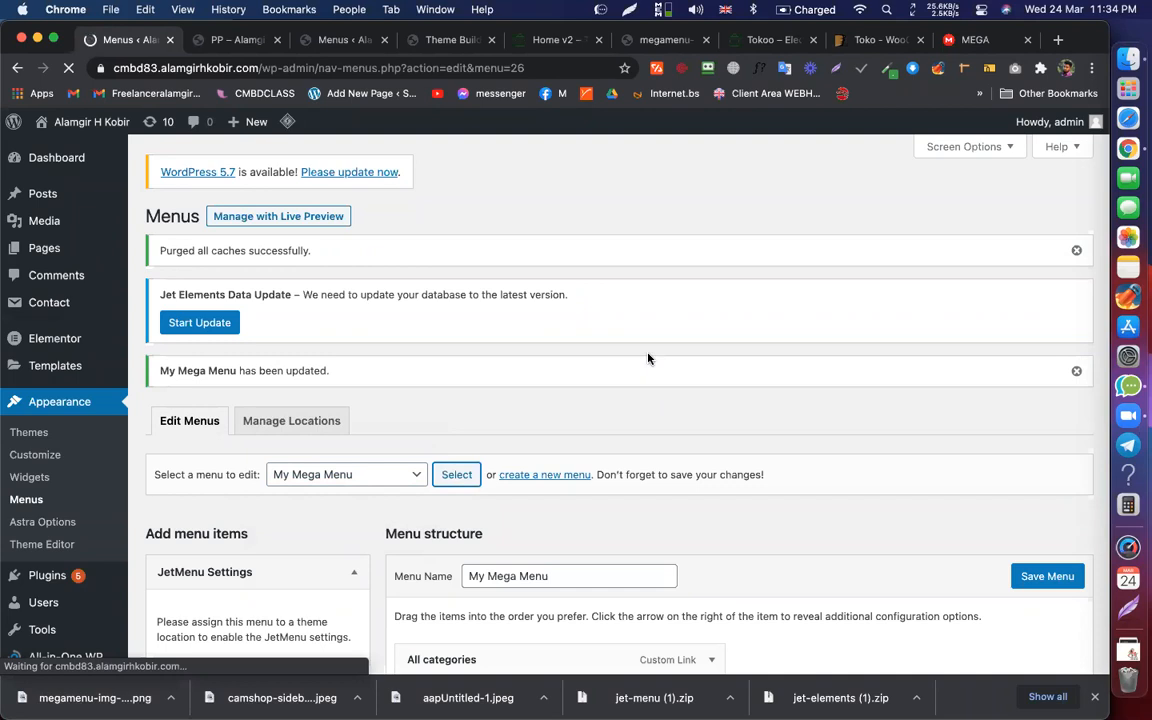
pyautogui.scroll(-5, 520, 370)
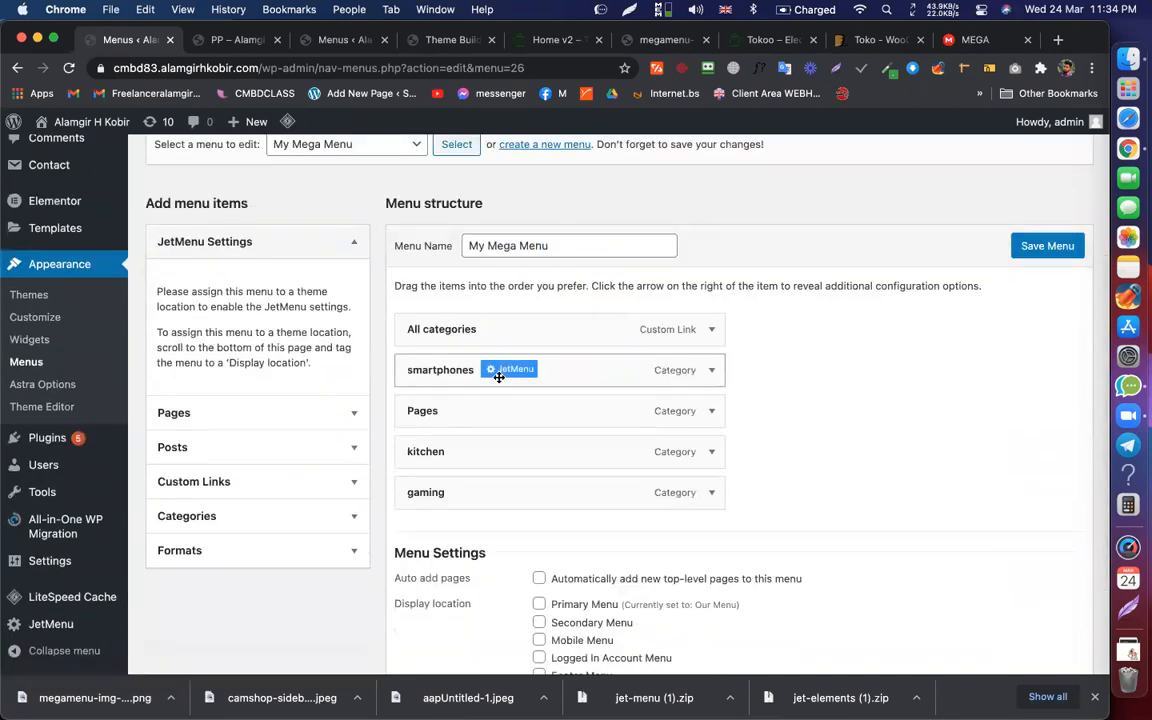
# Step: Review the smartphones mega menu position and width settings, then save the menu
pyautogui.click(516, 369)
pyautogui.click(290, 293)
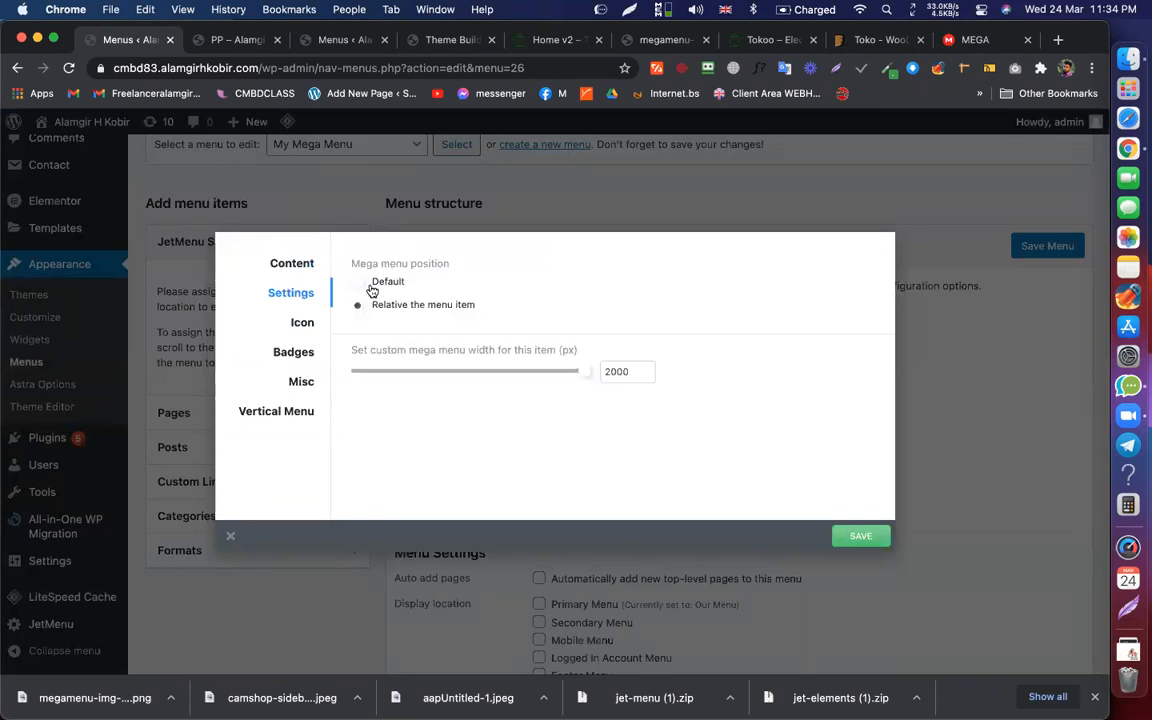
pyautogui.click(862, 540)
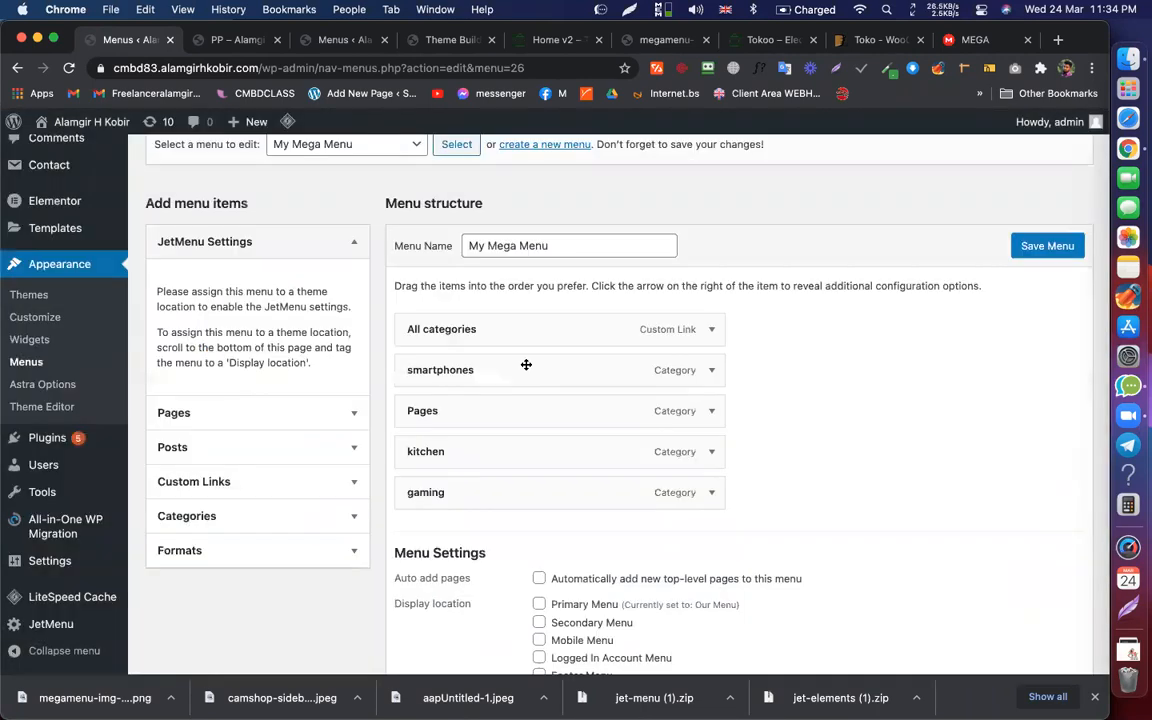
pyautogui.click(509, 370)
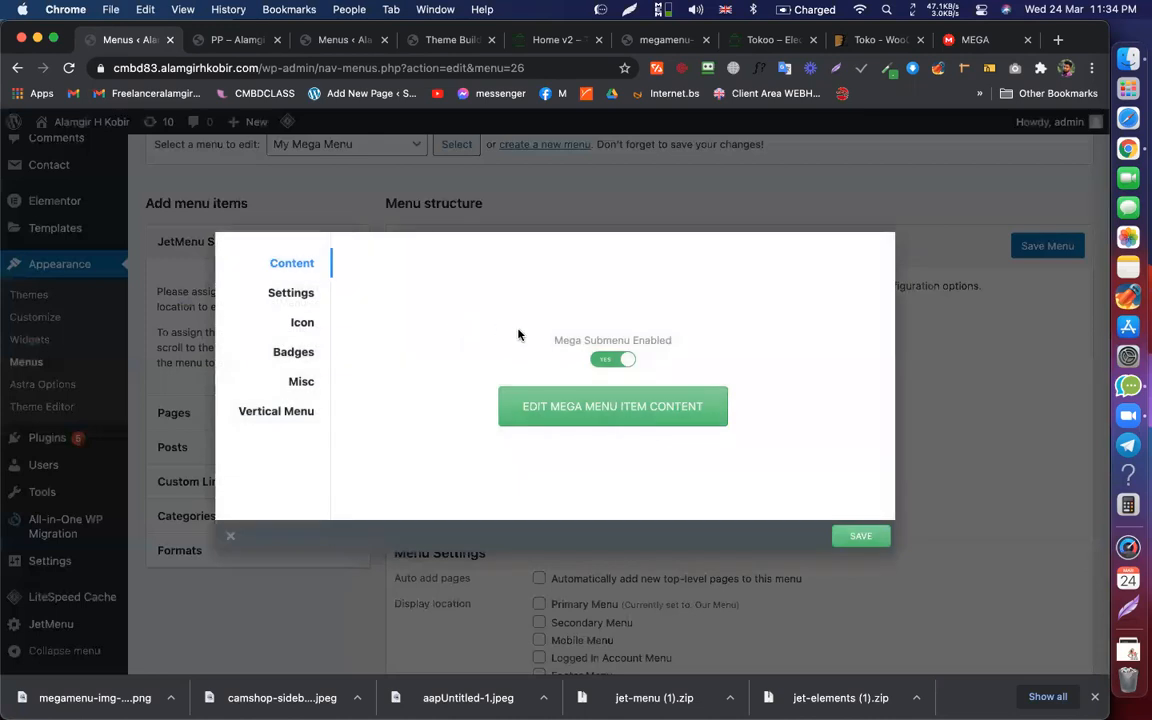
pyautogui.click(290, 293)
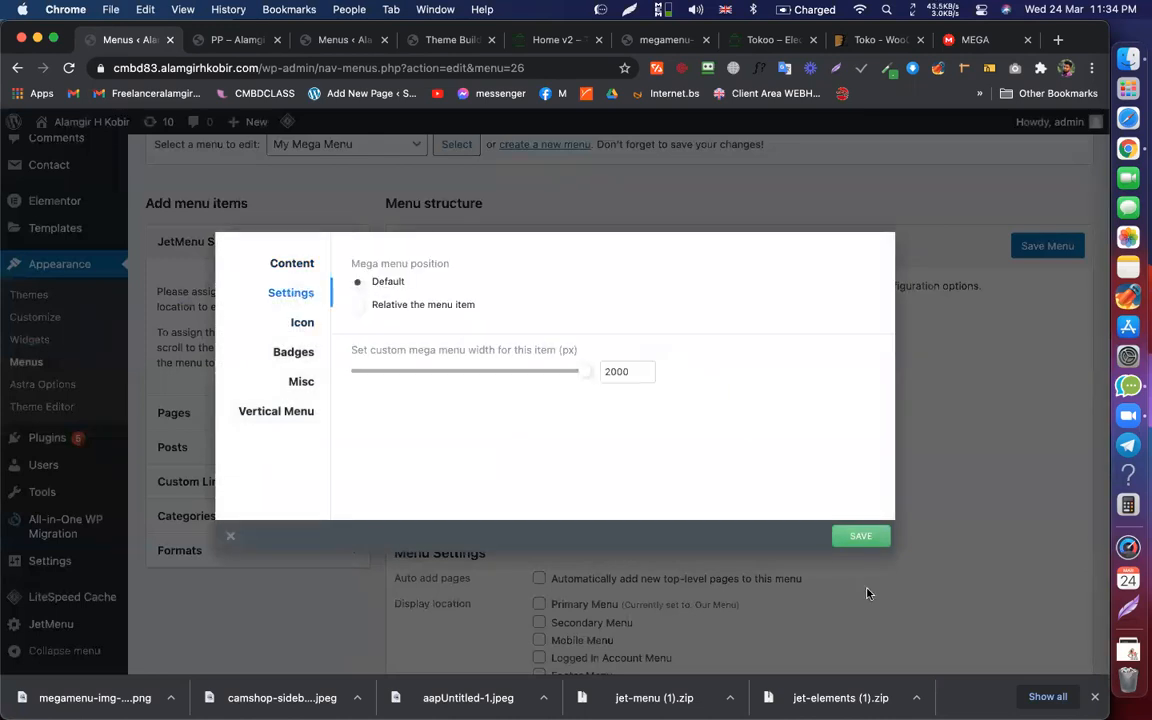
pyautogui.click(866, 548)
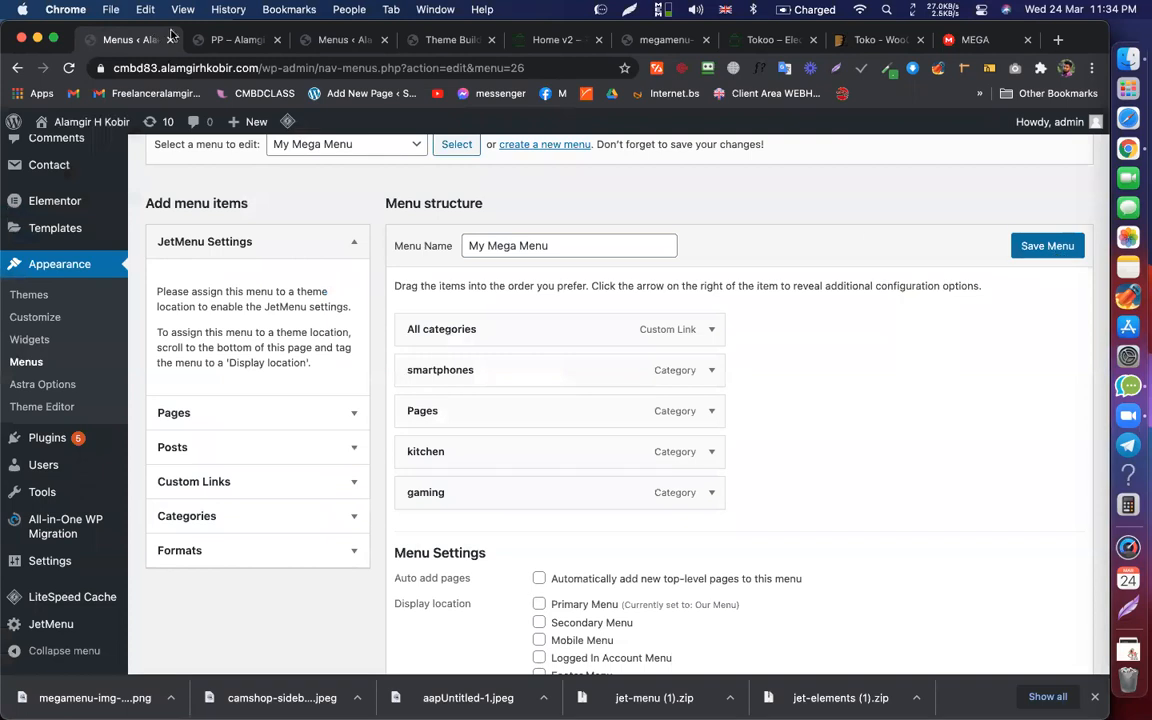
pyautogui.click(1050, 247)
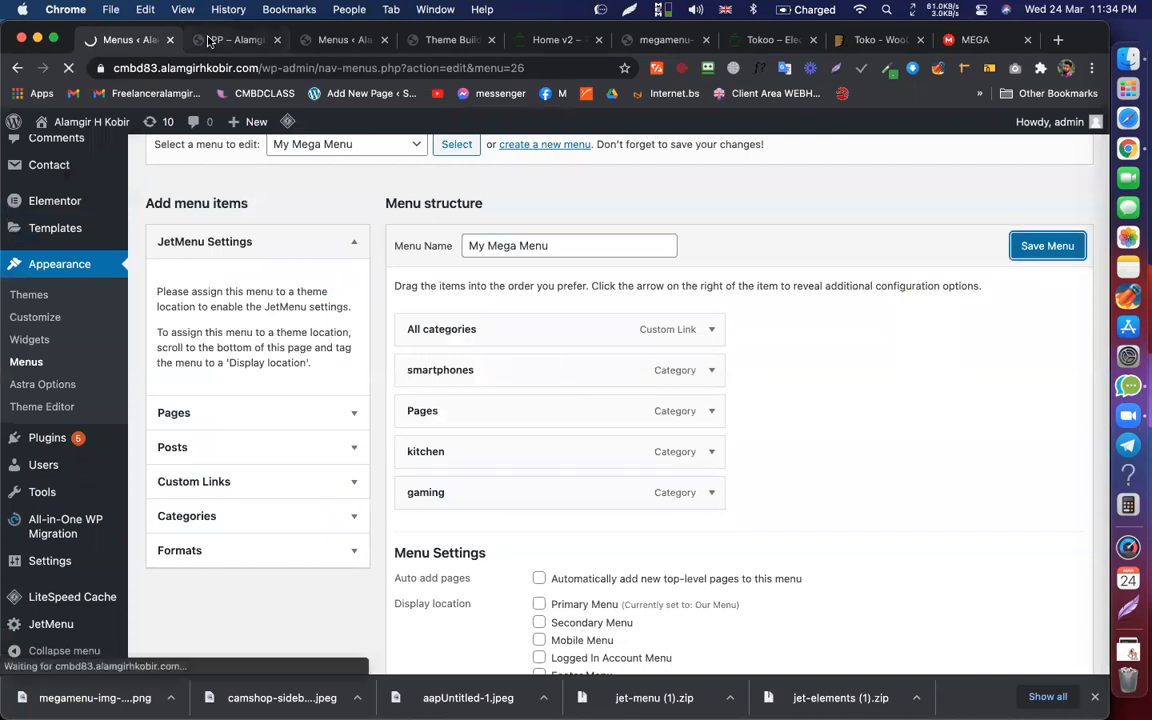
# Step: Reload the live site page to check the menu, then return to Menus
pyautogui.click(230, 40)
pyautogui.click(230, 68)
pyautogui.press('Return')
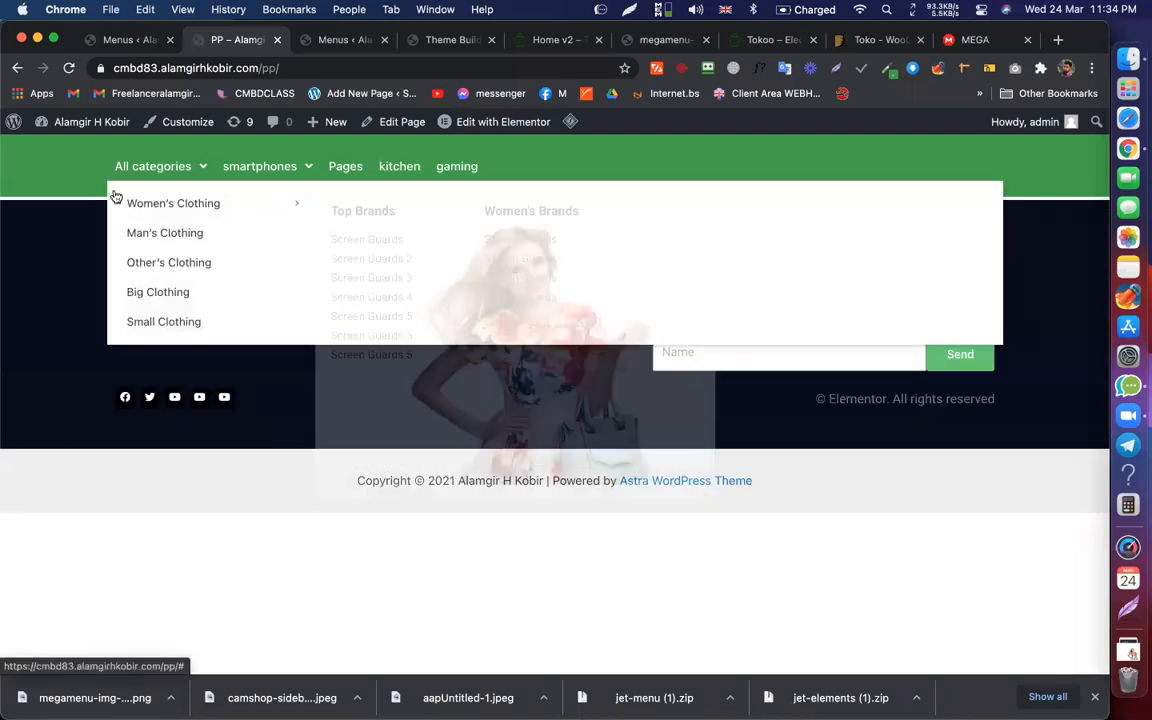
pyautogui.moveTo(238, 195)
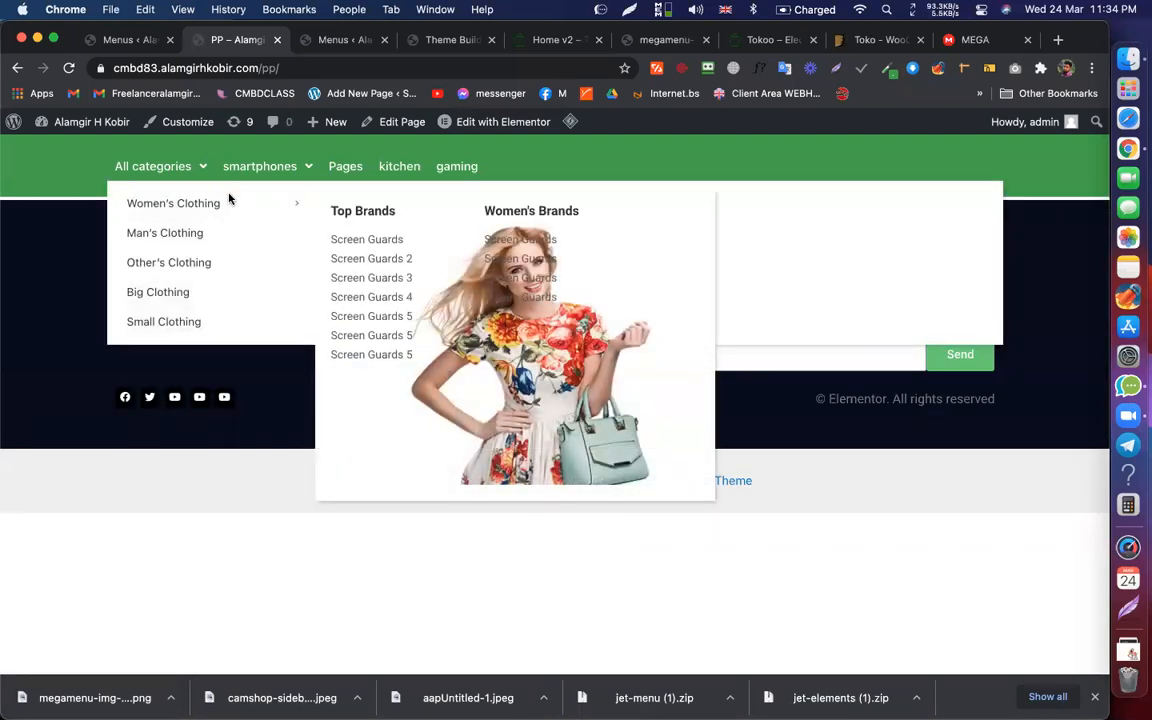
pyautogui.click(123, 41)
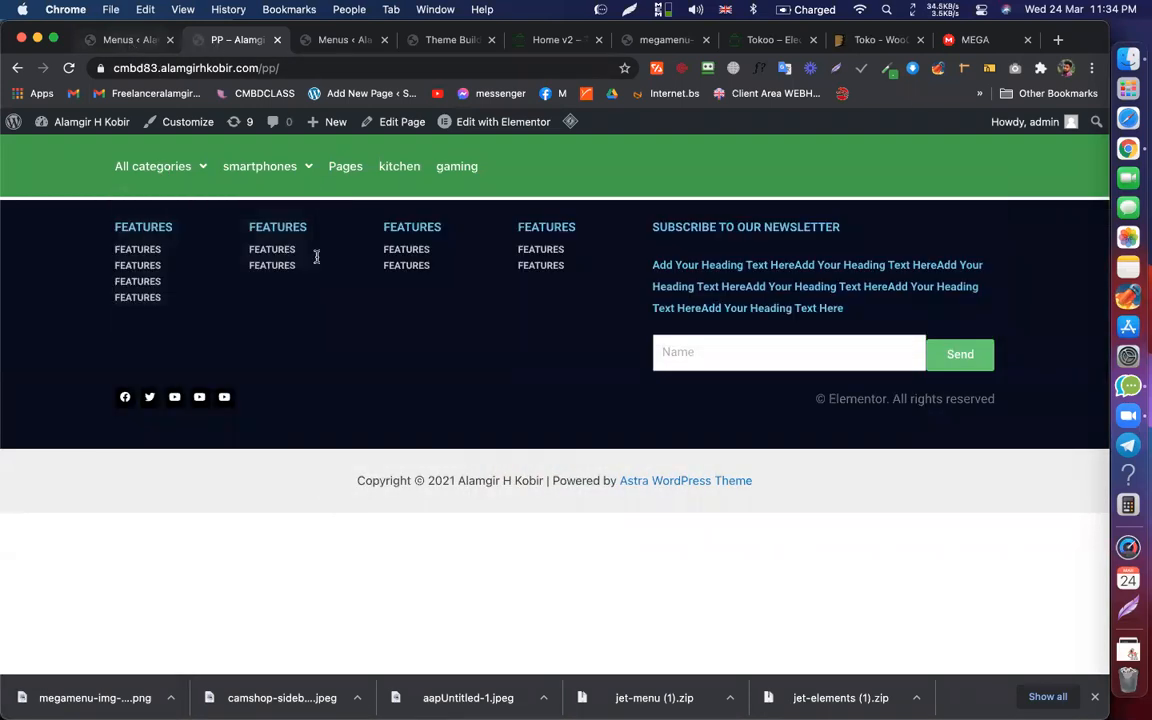
pyautogui.scroll(-5, 379, 369)
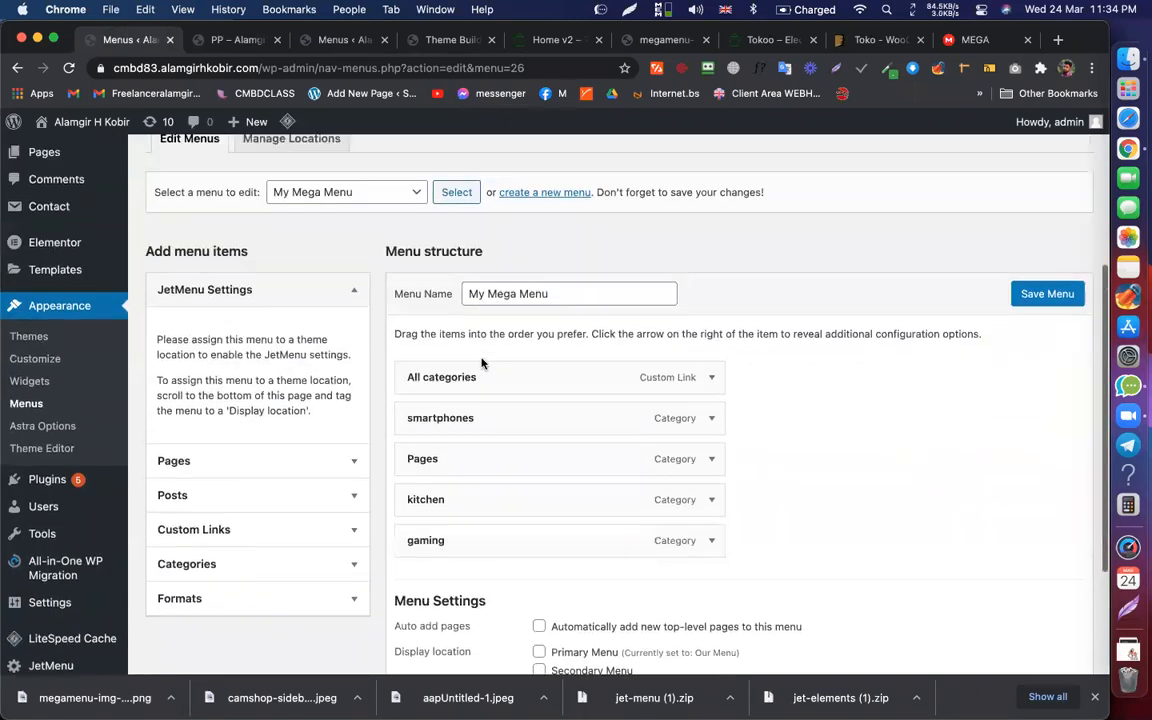
# Step: Set the All categories mega menu width to 300 px, save it and the menu
pyautogui.click(510, 380)
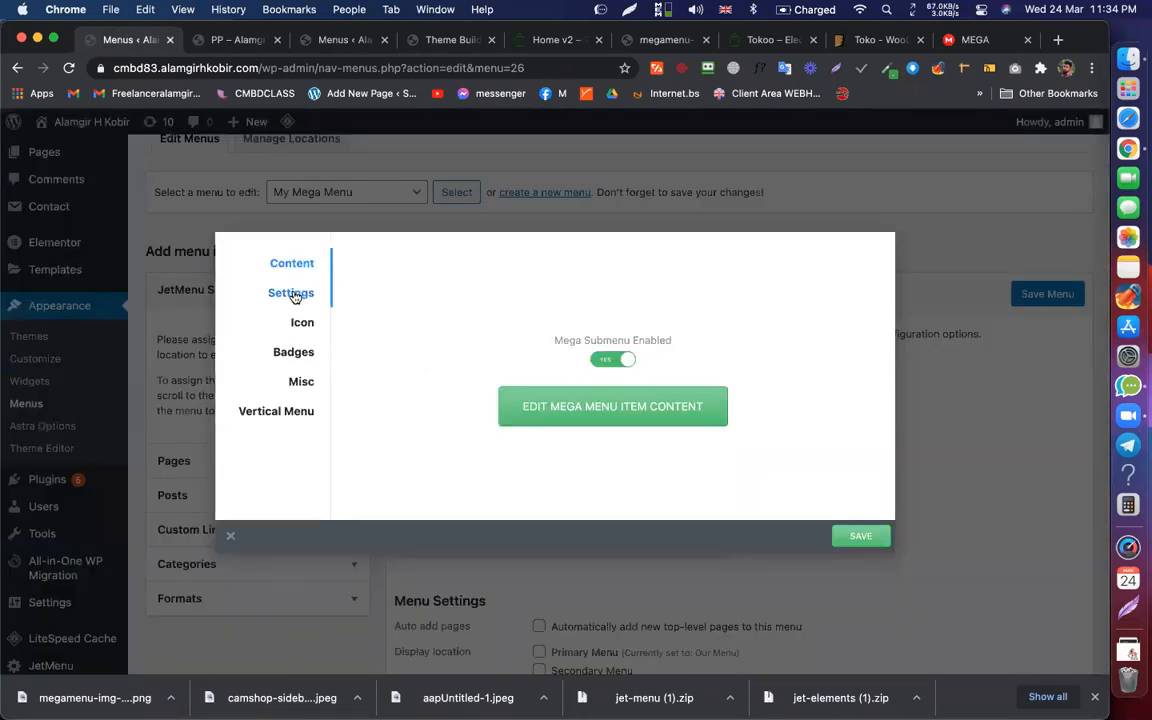
pyautogui.click(298, 294)
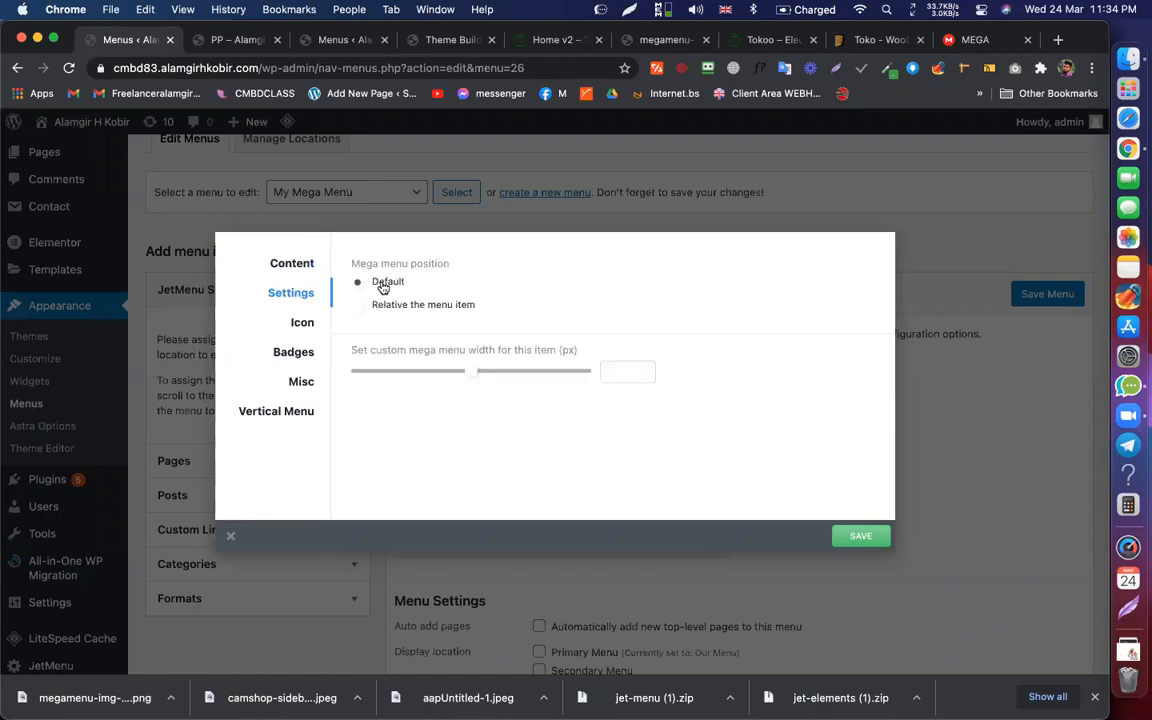
pyautogui.moveTo(469, 373); pyautogui.dragTo(372, 370)
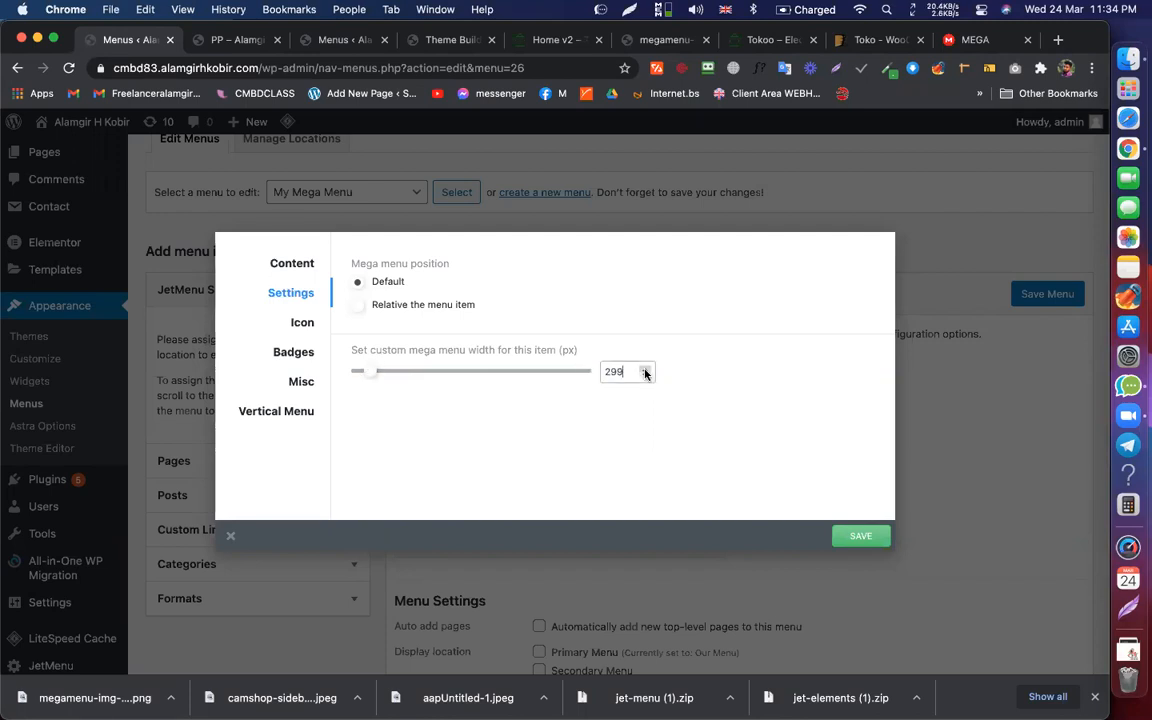
pyautogui.click(860, 536)
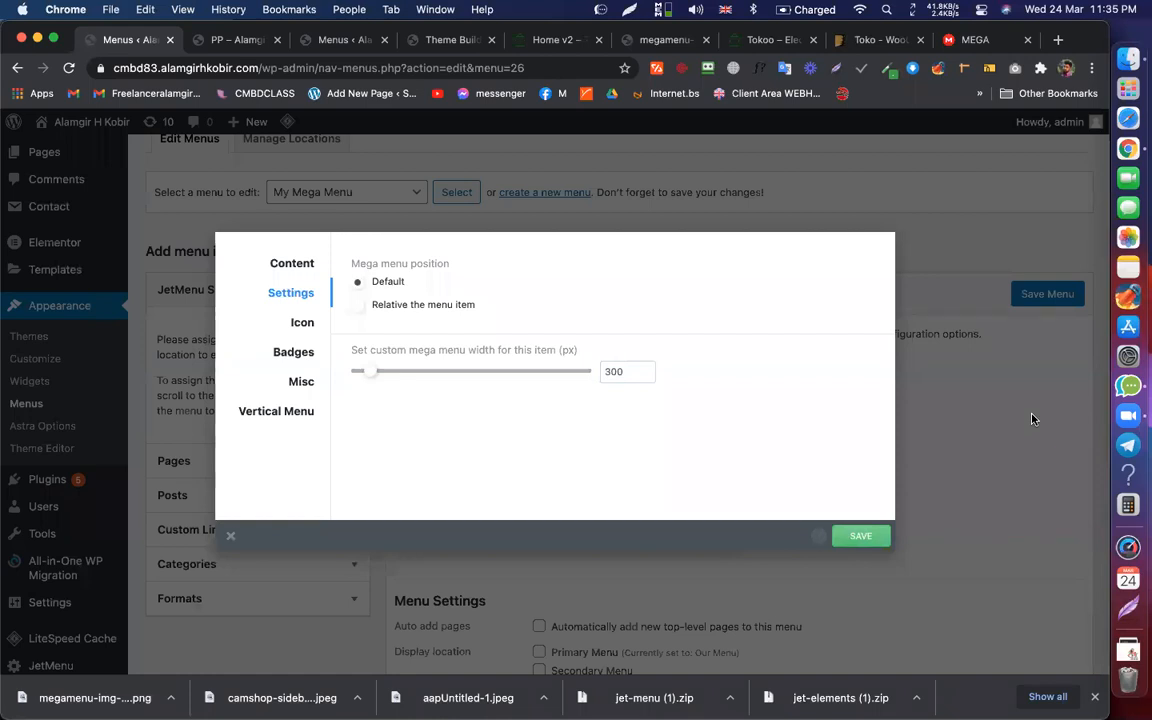
pyautogui.click(1049, 335)
pyautogui.click(1047, 294)
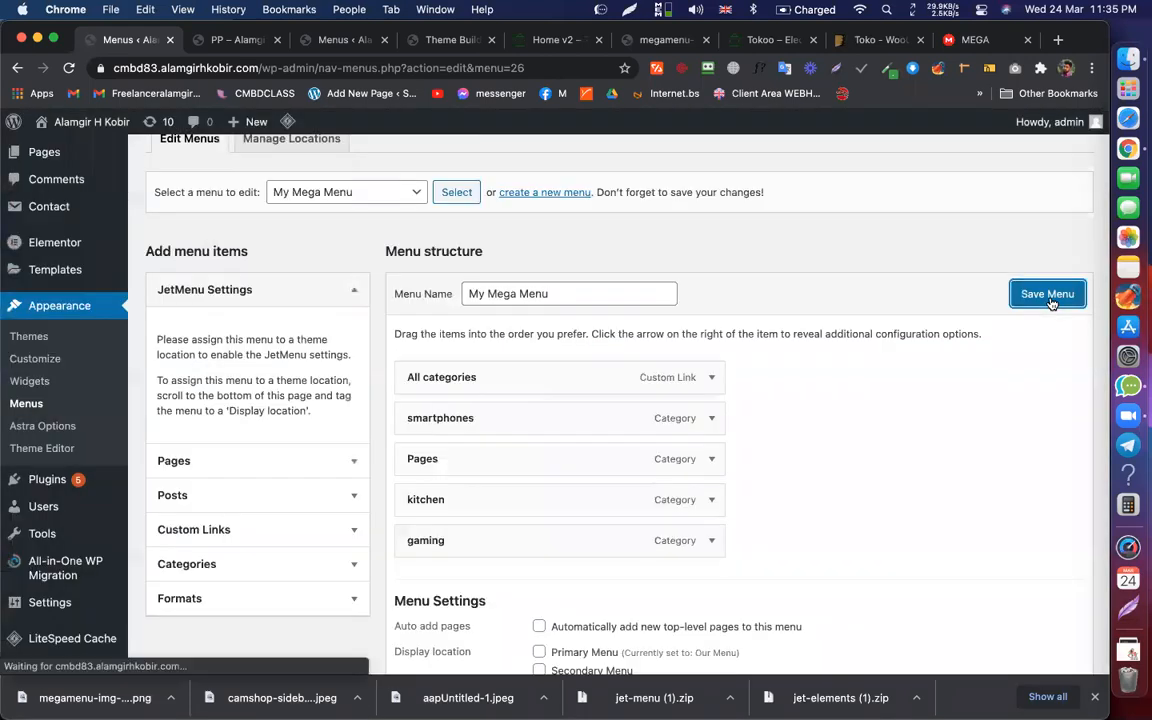
pyautogui.click(240, 40)
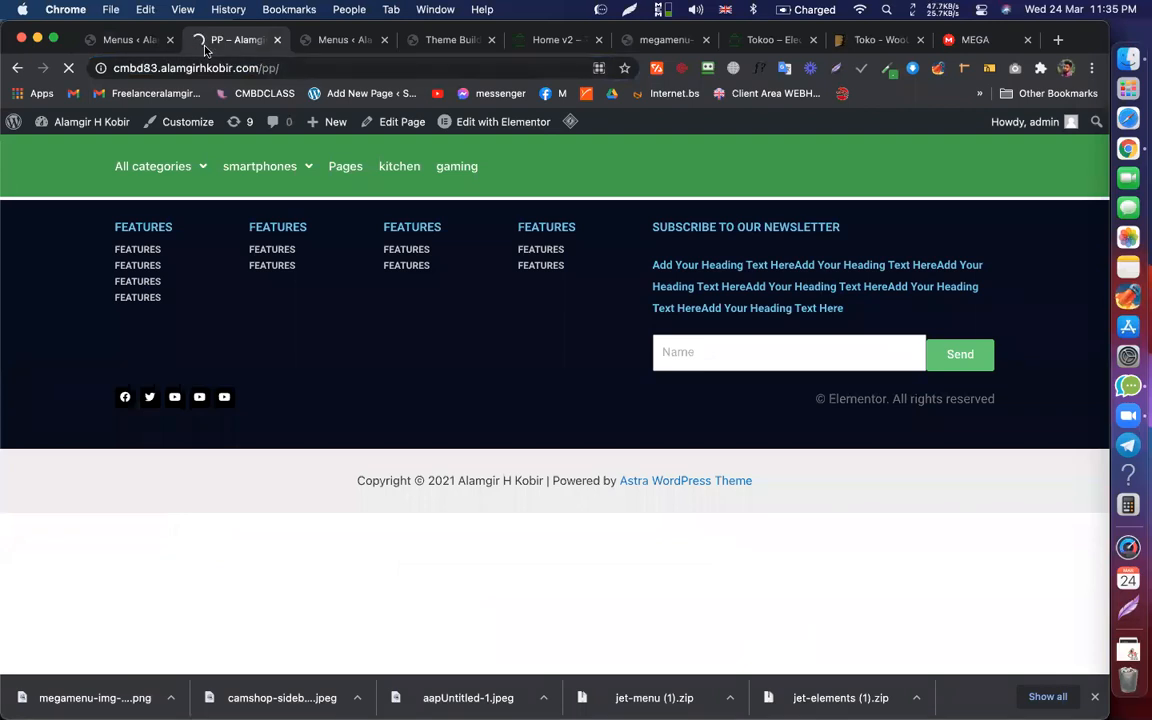
# Step: Compare the live All categories dropdown with the Tokoo Home v2 demo menu, then return to Menus
pyautogui.moveTo(172, 175)
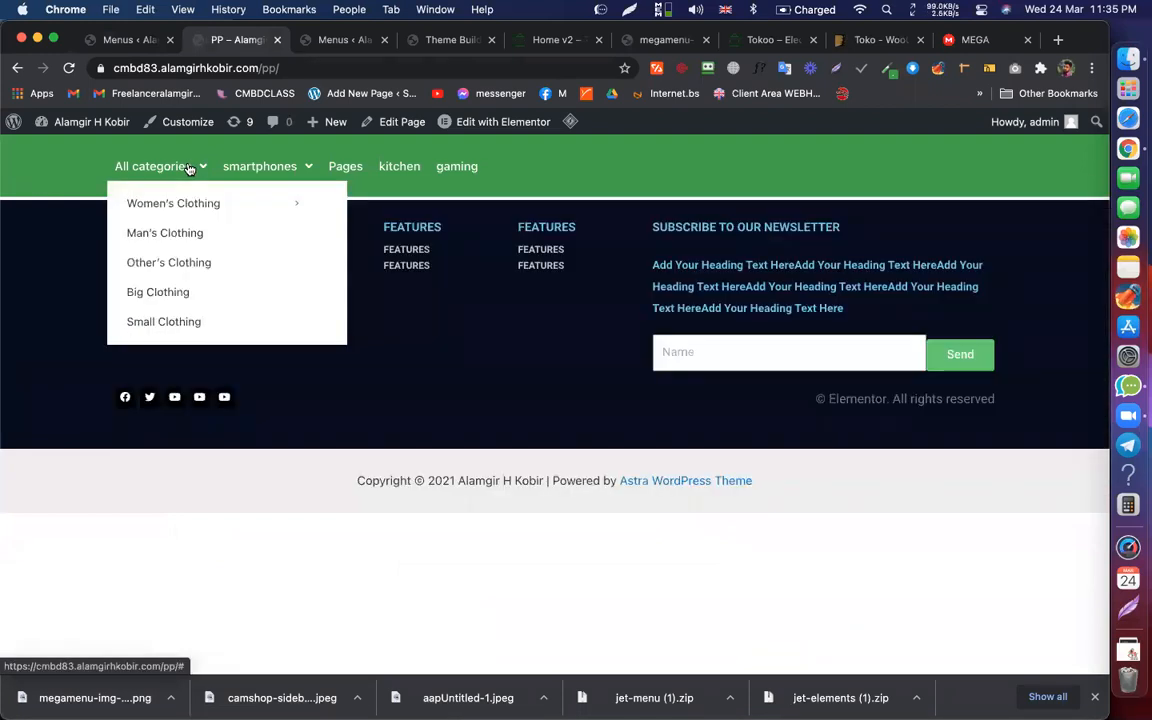
pyautogui.click(565, 43)
pyautogui.moveTo(148, 146)
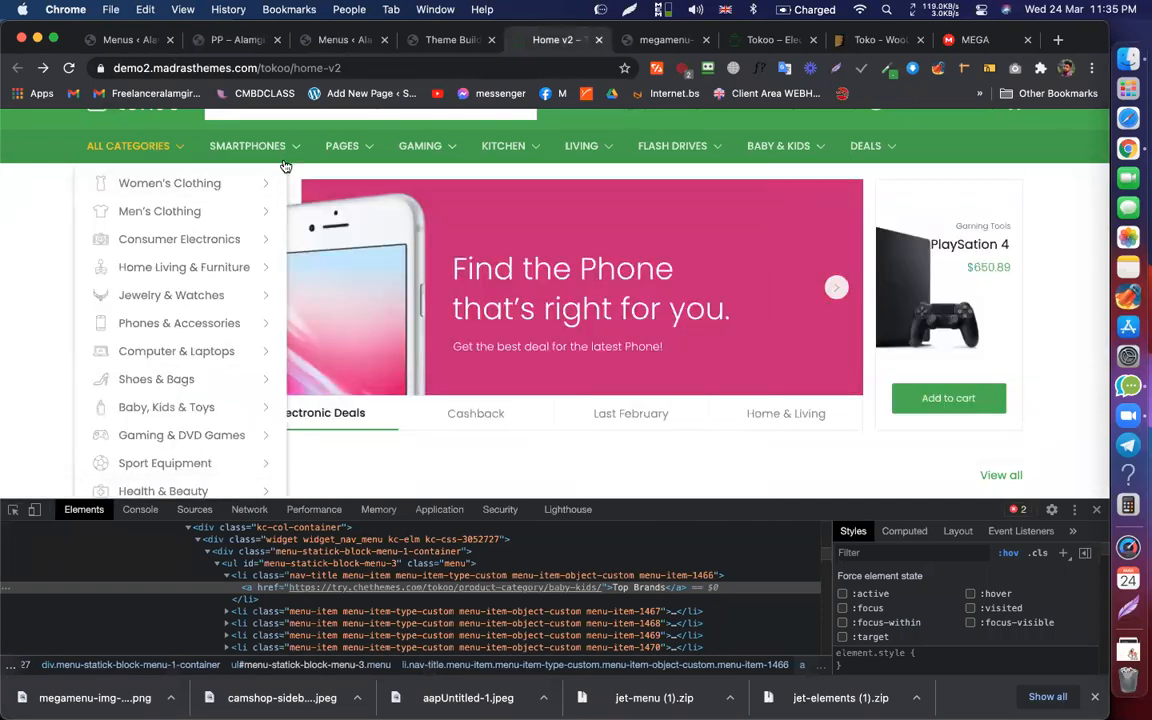
pyautogui.click(235, 39)
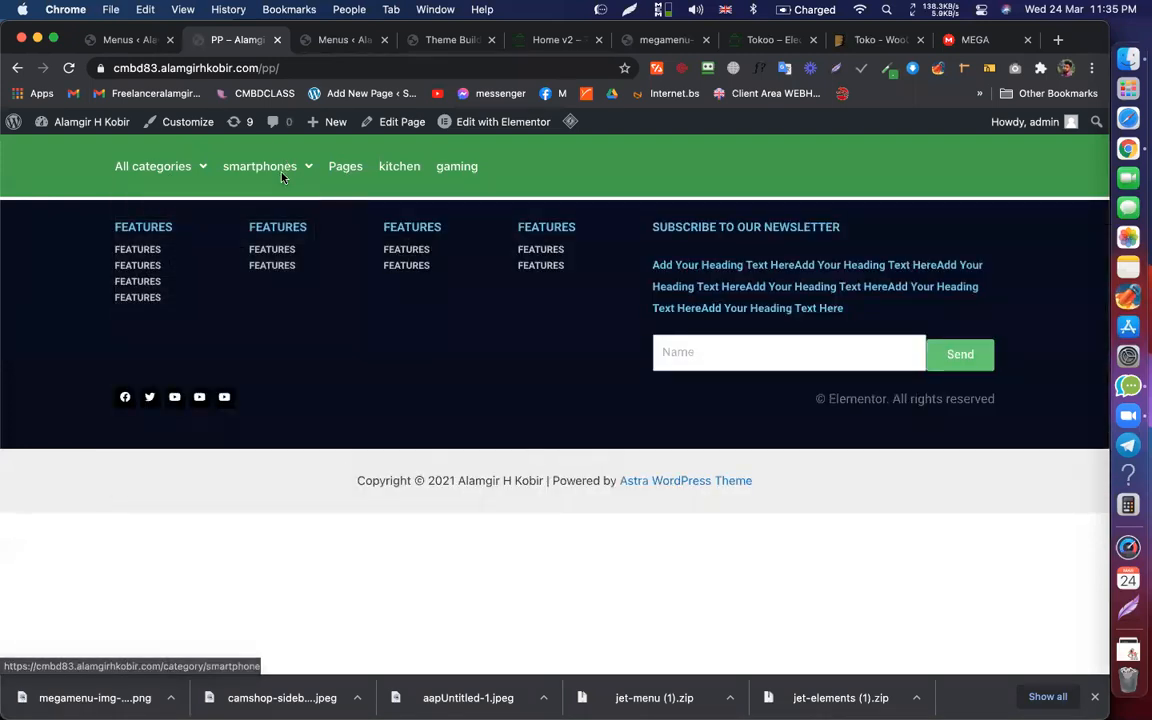
pyautogui.moveTo(285, 162)
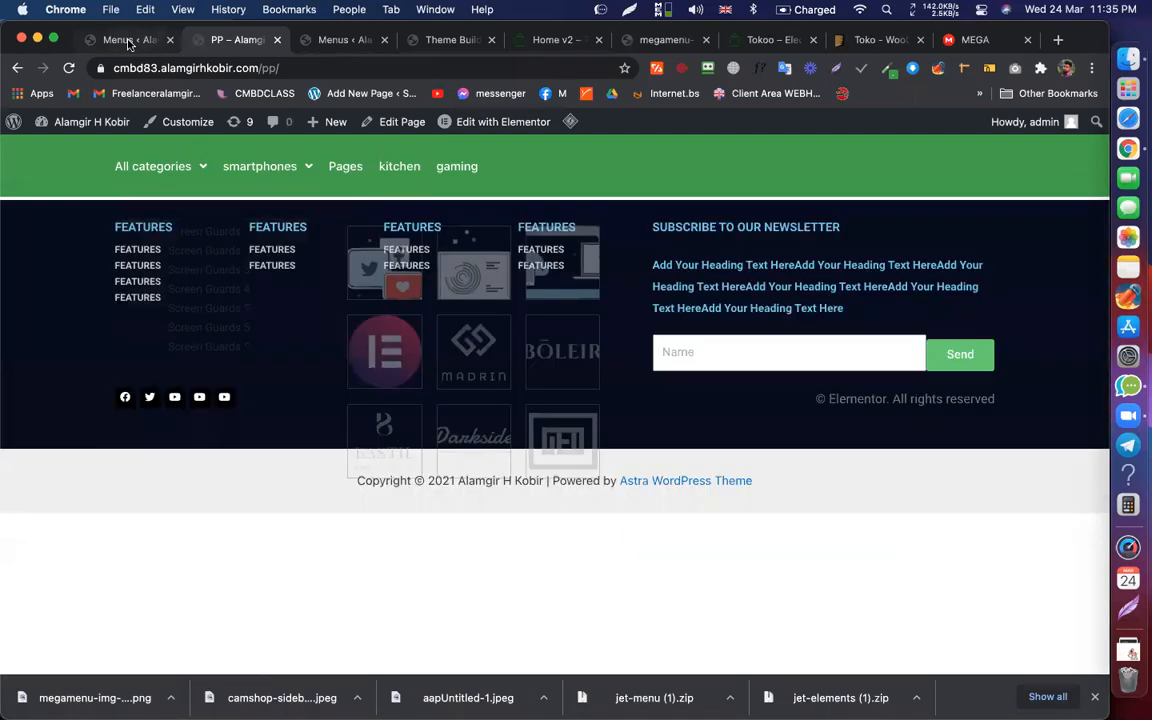
pyautogui.click(128, 40)
# Step: Open the Mega Header template in Elementor from the Theme Builder templates list
pyautogui.moveTo(87, 362)
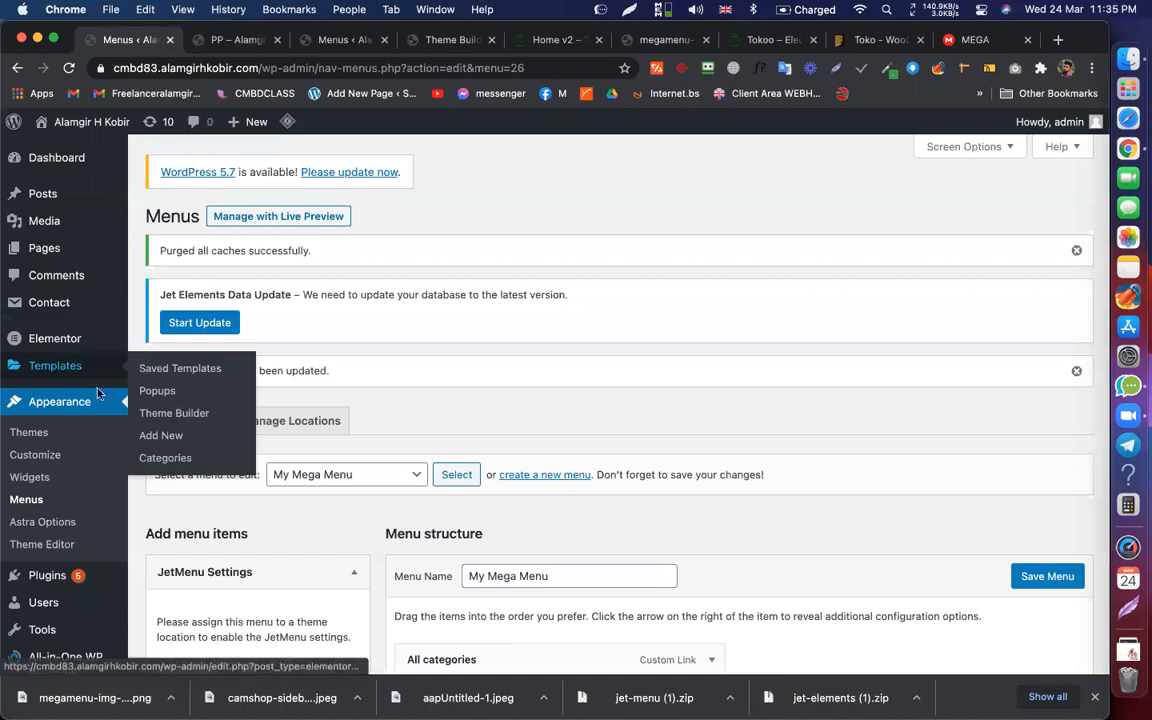
pyautogui.click(184, 416)
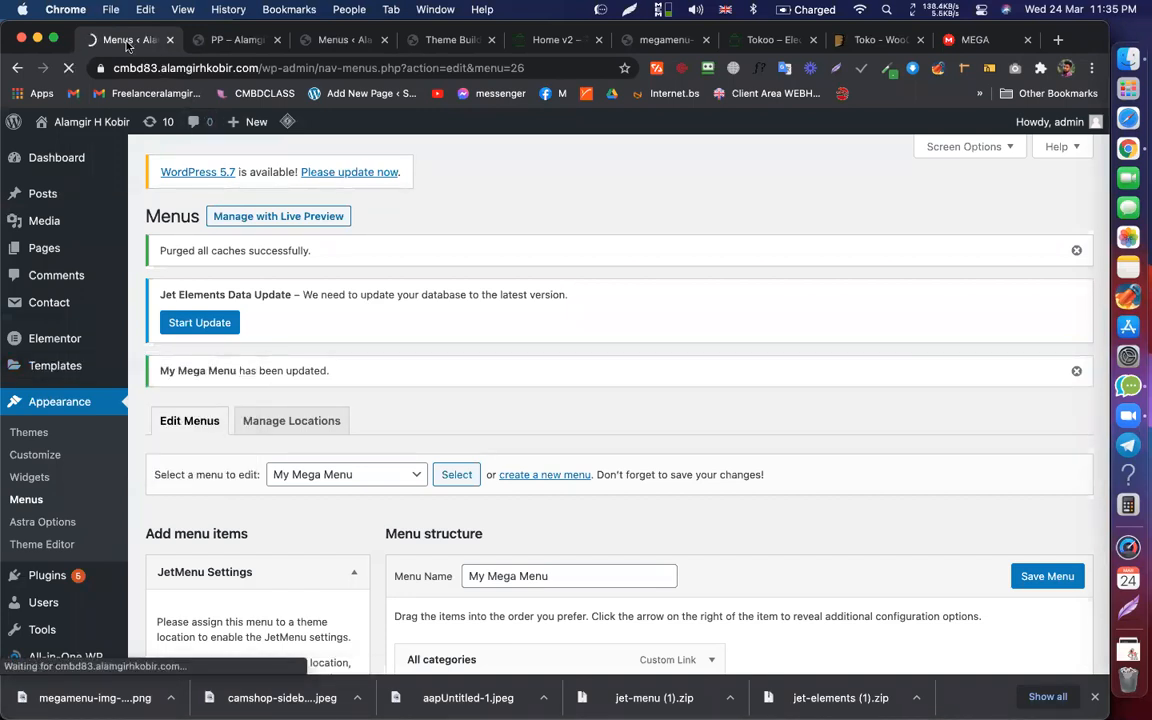
pyautogui.scroll(-2, 299, 432)
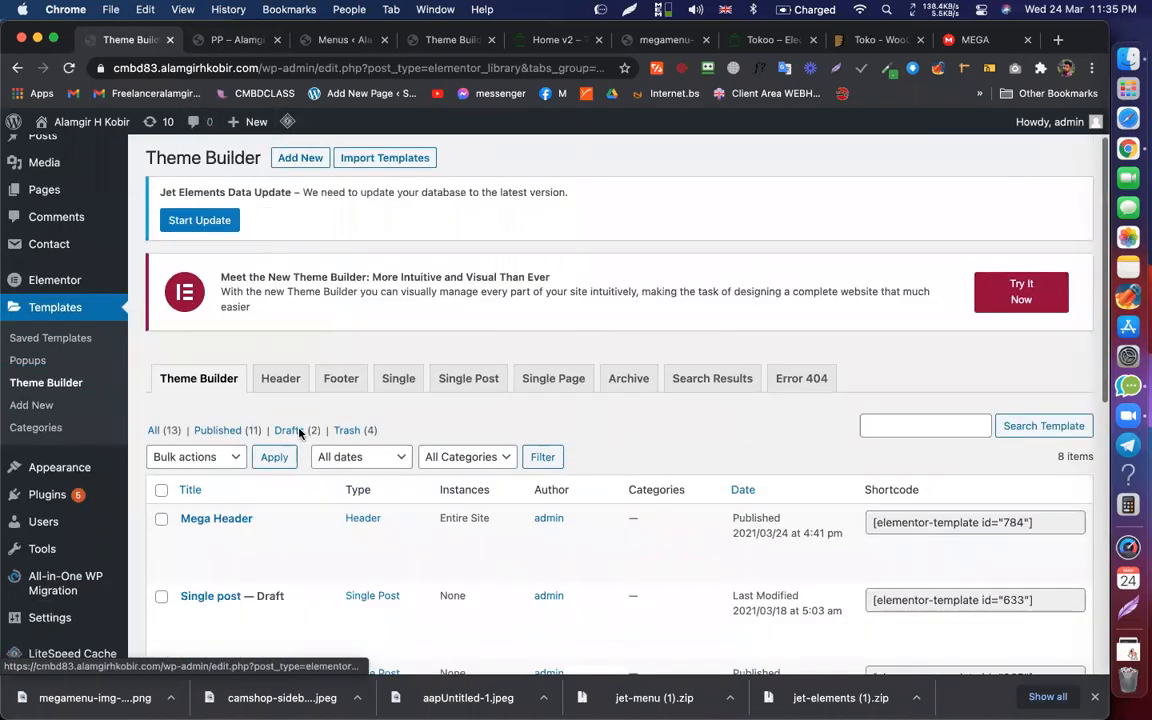
pyautogui.scroll(-5, 299, 432)
pyautogui.click(289, 388)
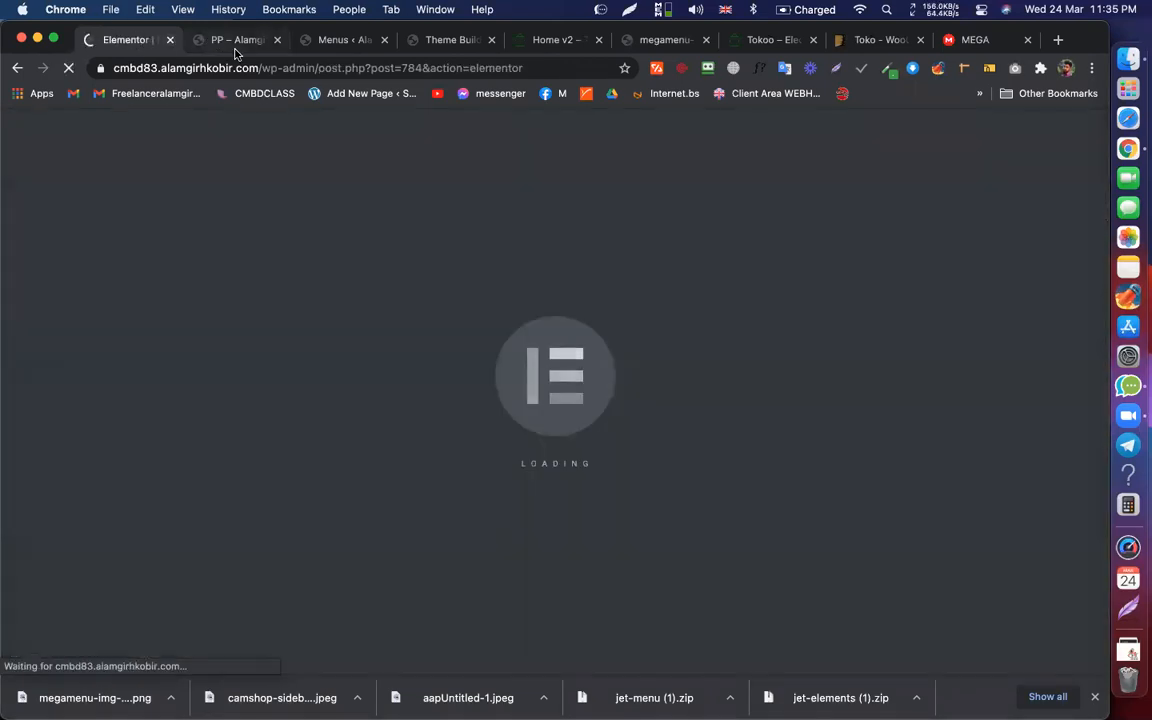
# Step: Select the header's mega menu widget to show its Edit Mega Menu settings
pyautogui.click(237, 40)
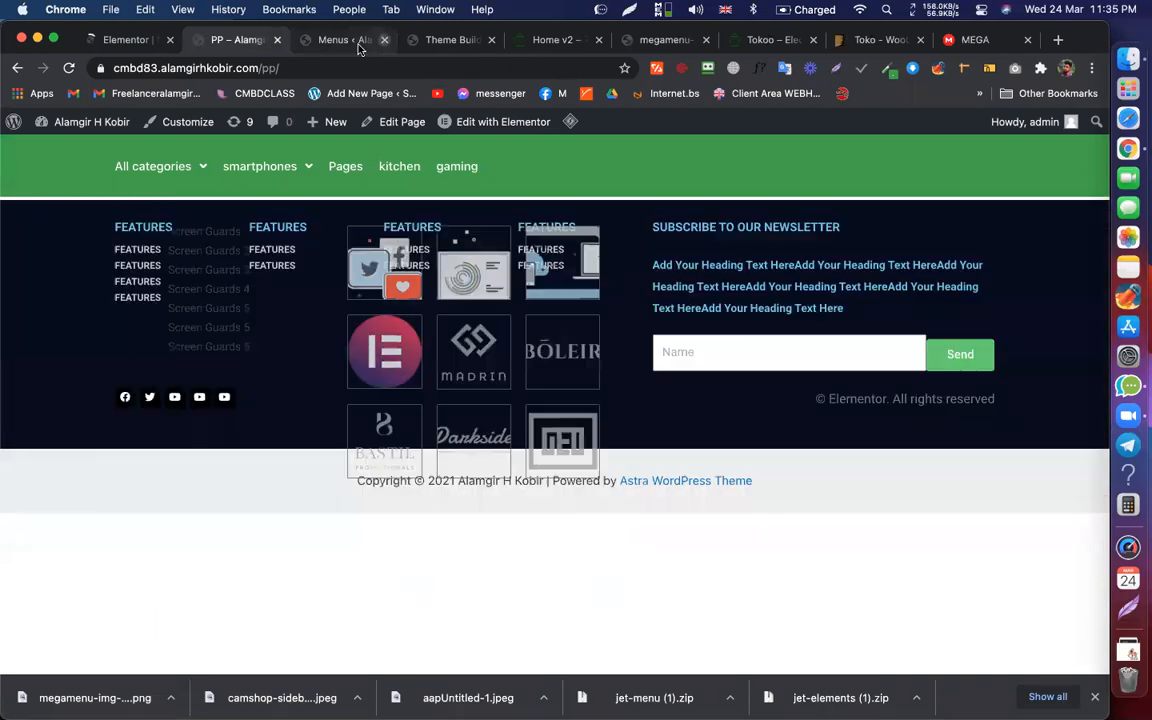
pyautogui.moveTo(218, 201)
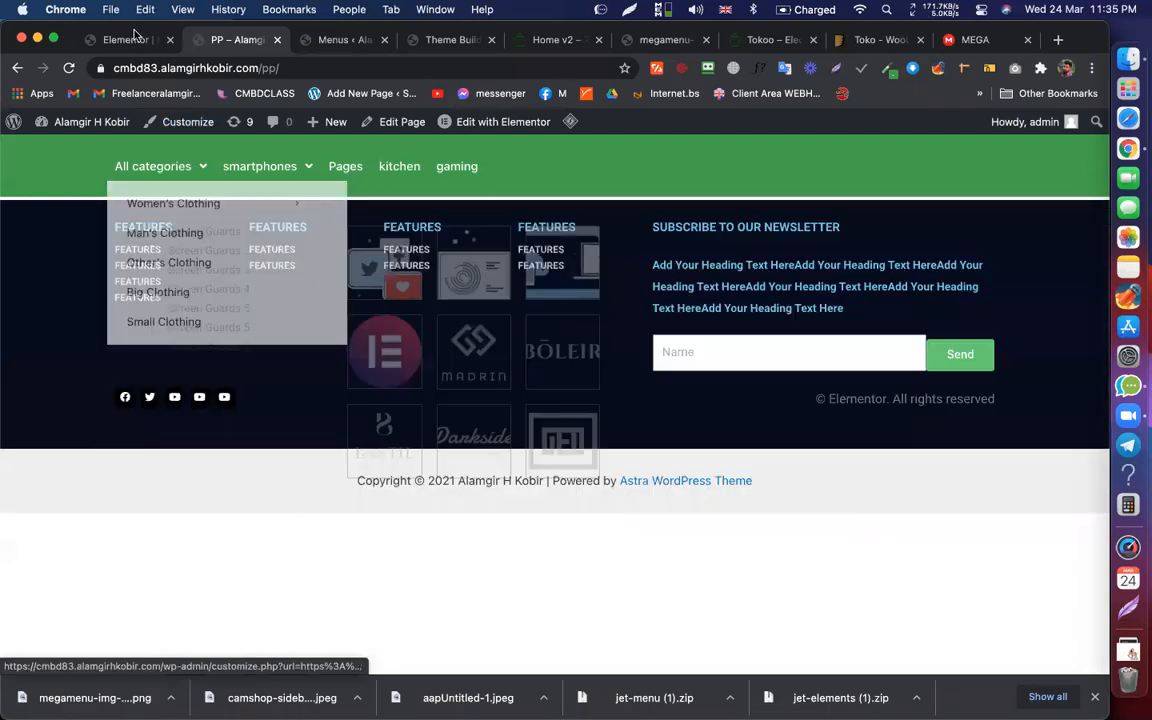
pyautogui.click(140, 41)
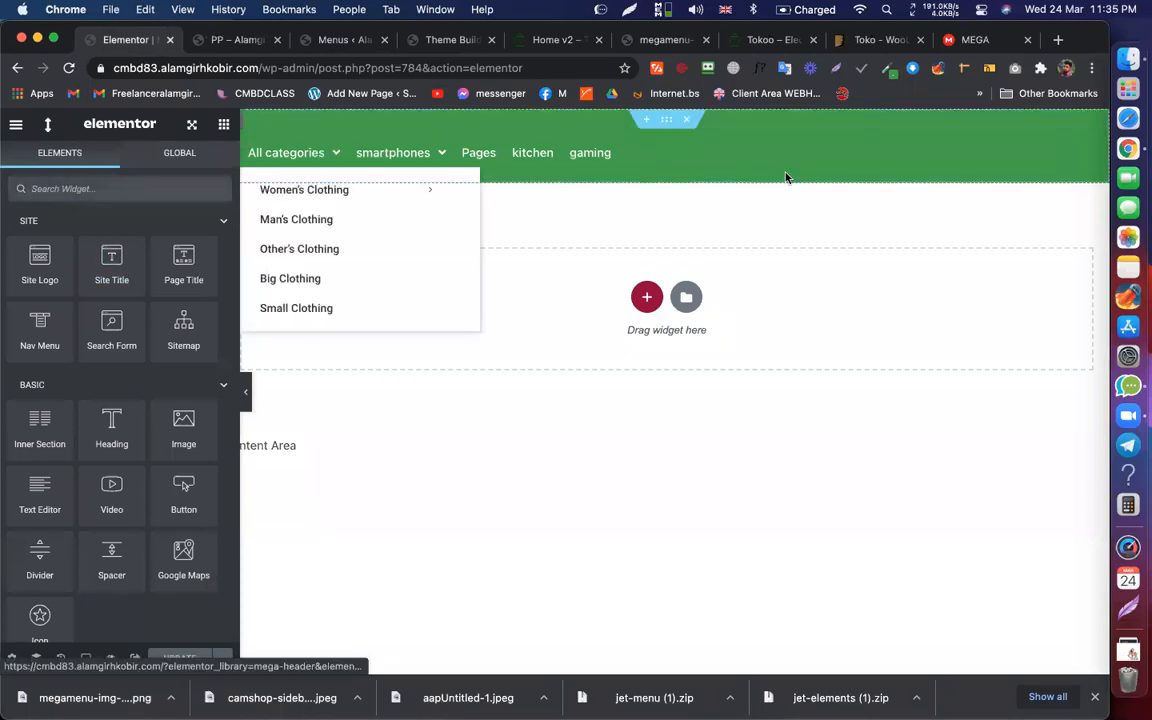
pyautogui.click(815, 151)
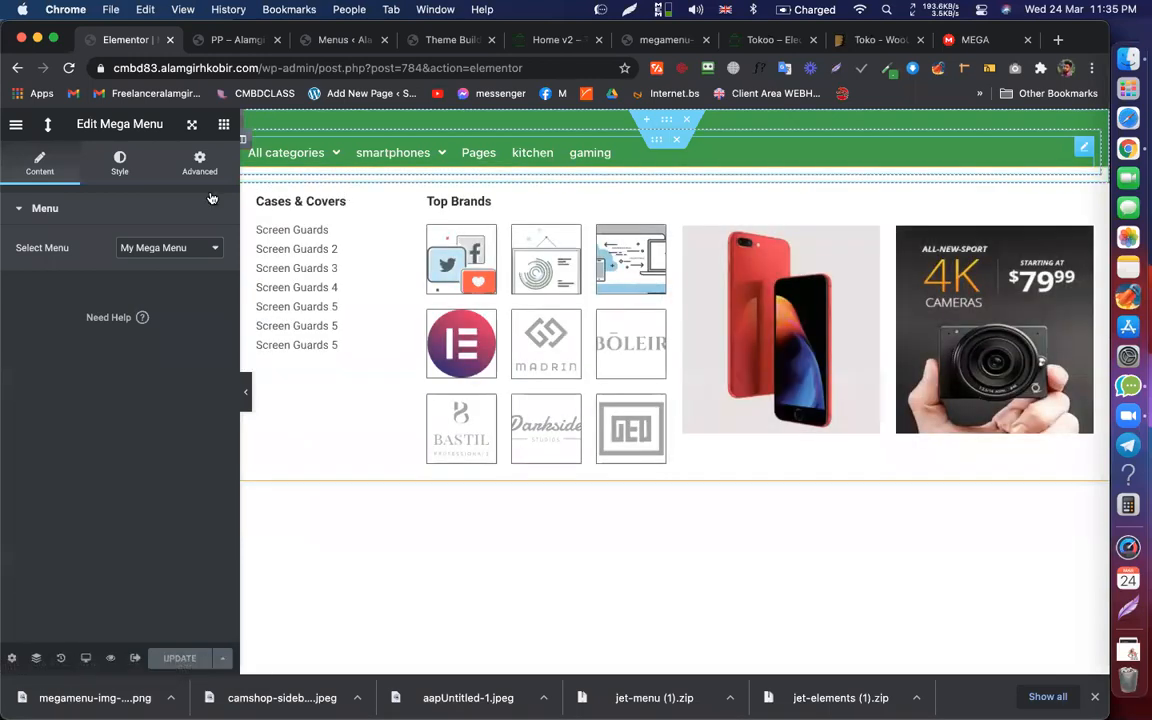
pyautogui.click(223, 124)
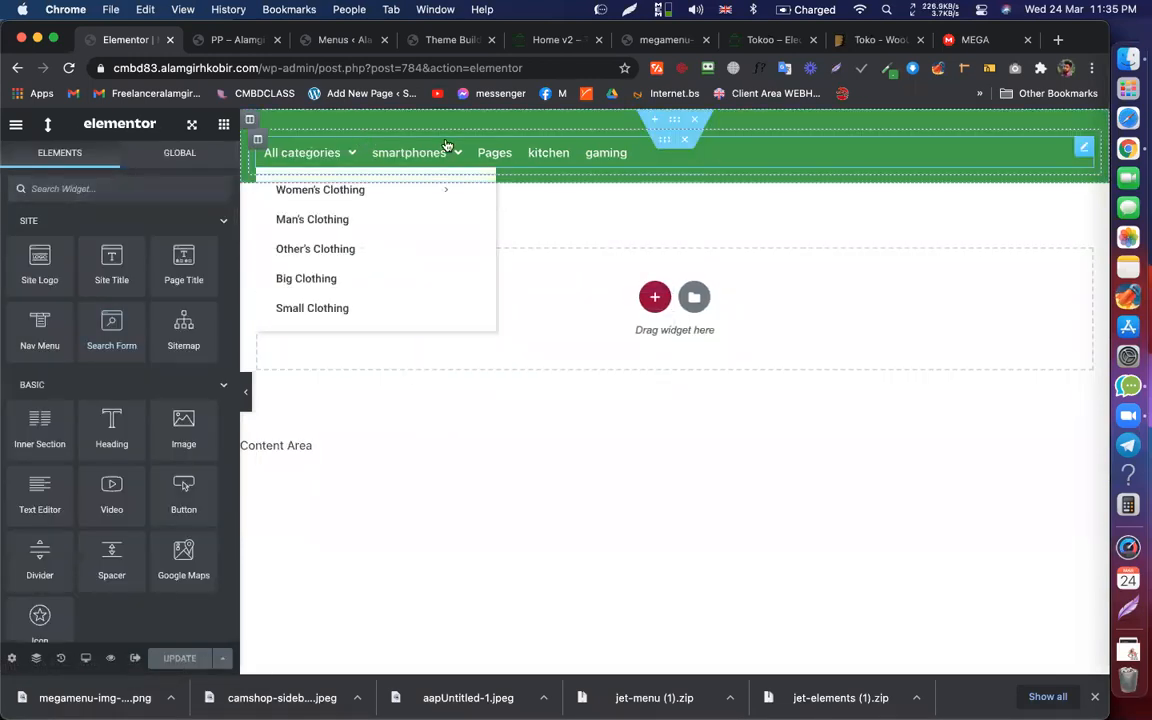
pyautogui.click(902, 157)
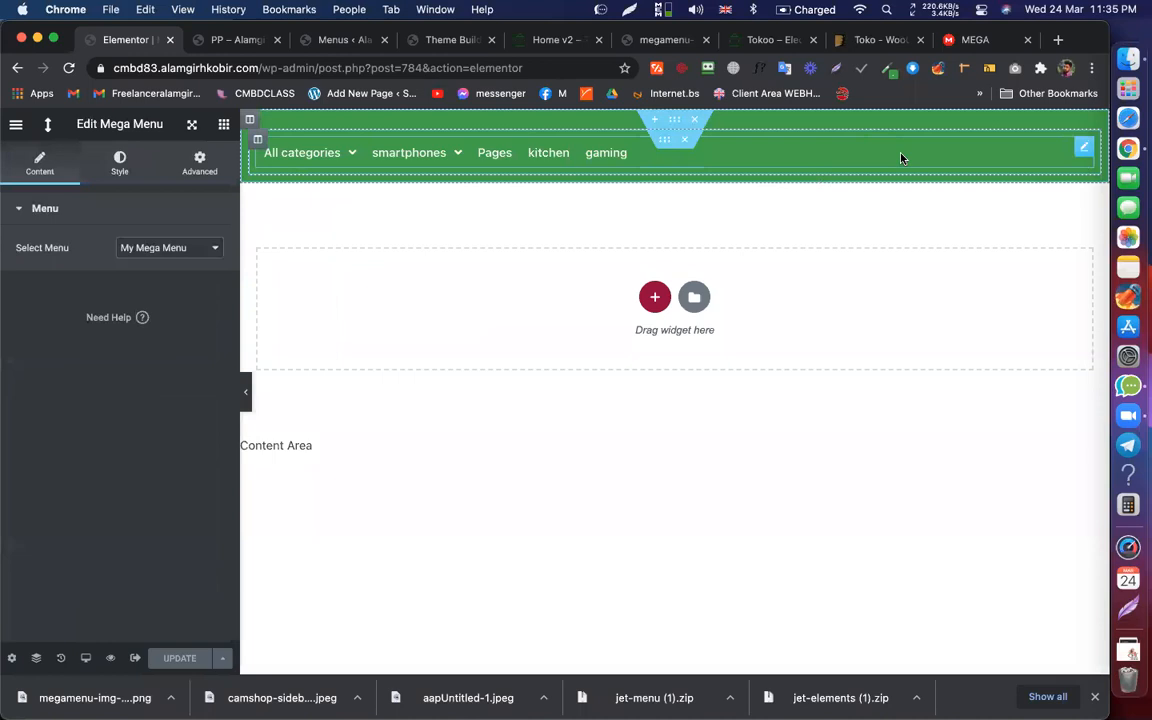
# Step: Set Style > Main Menu Items typography size to 22 px and update the header template
pyautogui.click(119, 163)
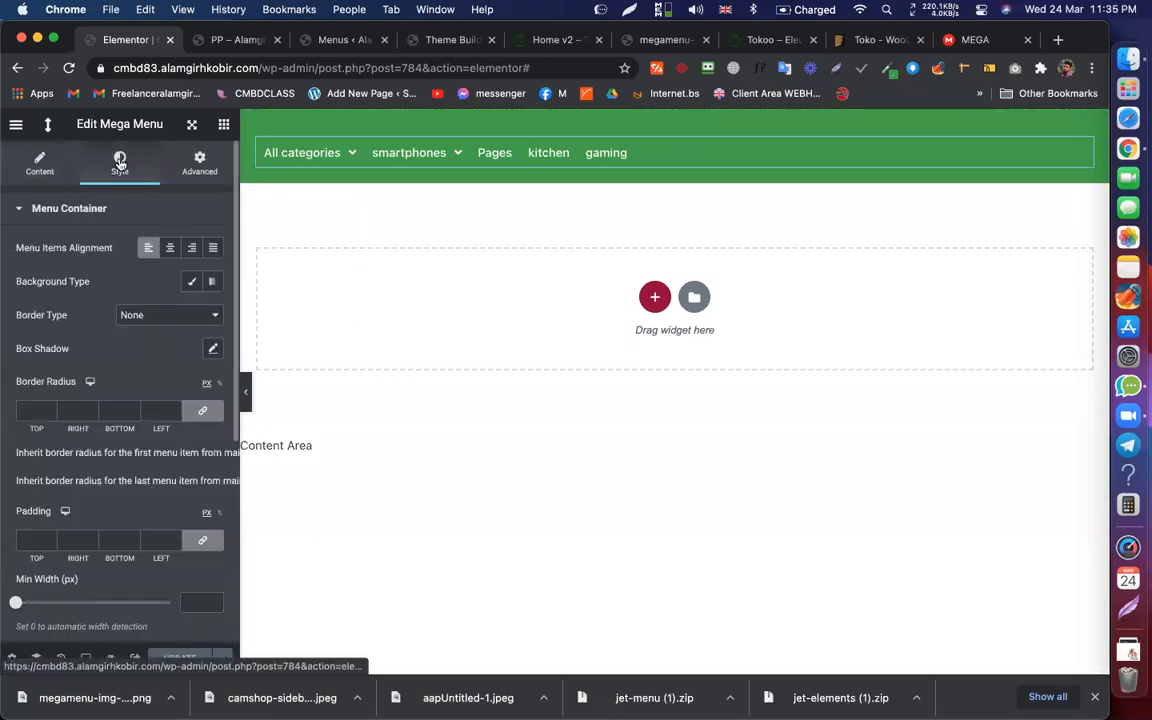
pyautogui.scroll(-7, 113, 343)
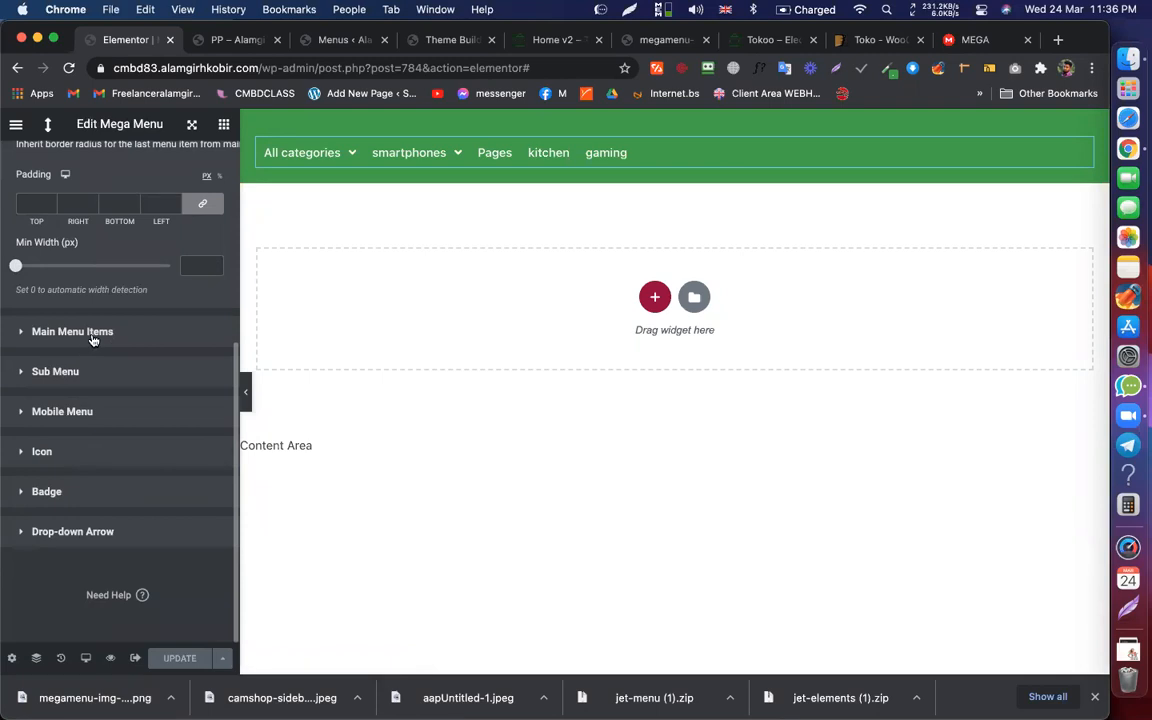
pyautogui.click(92, 333)
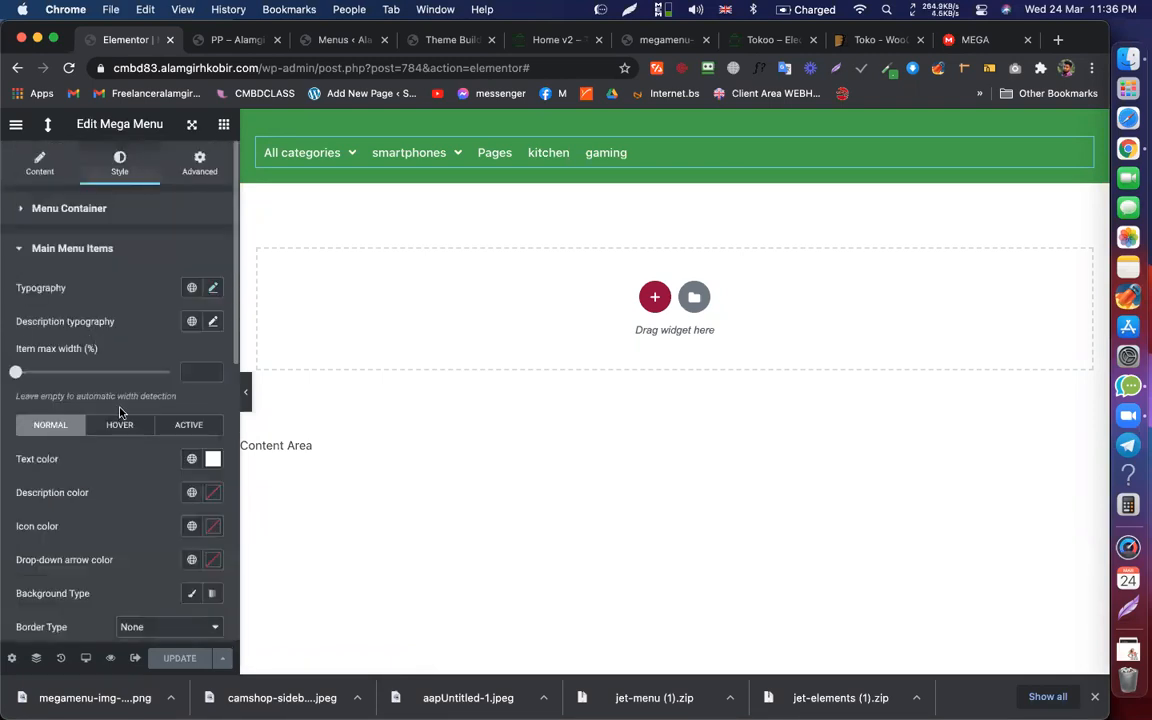
pyautogui.scroll(-2, 130, 412)
pyautogui.scroll(2, 136, 405)
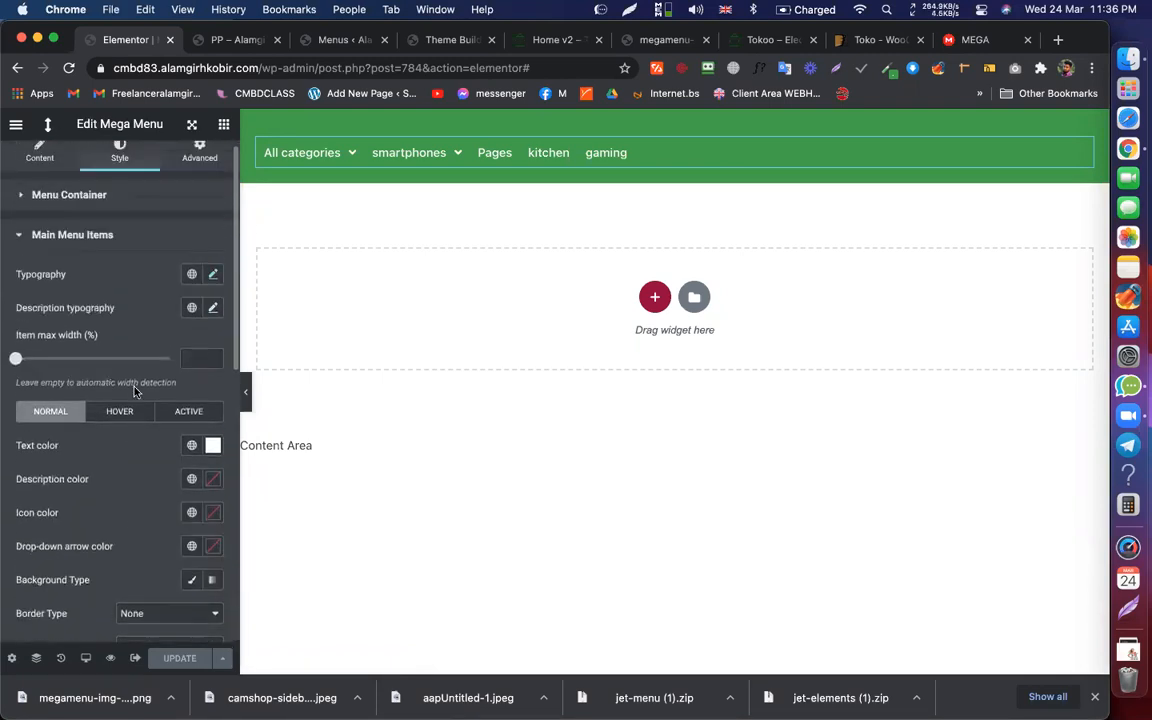
pyautogui.click(213, 290)
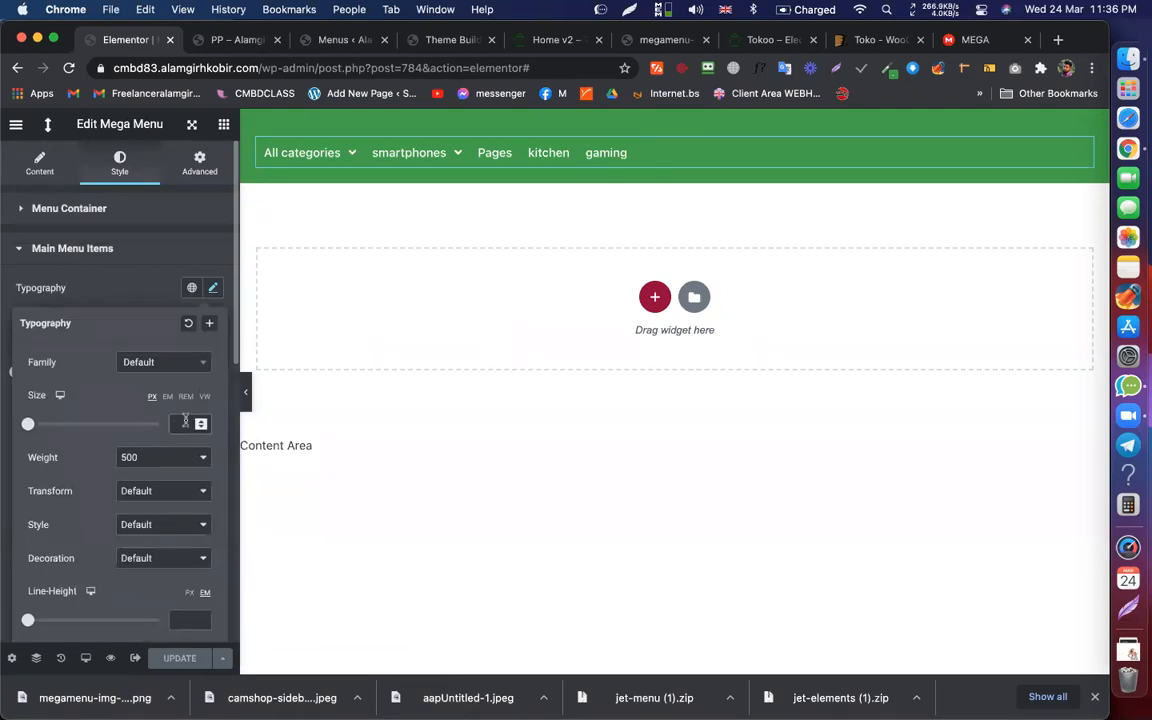
pyautogui.write('18')
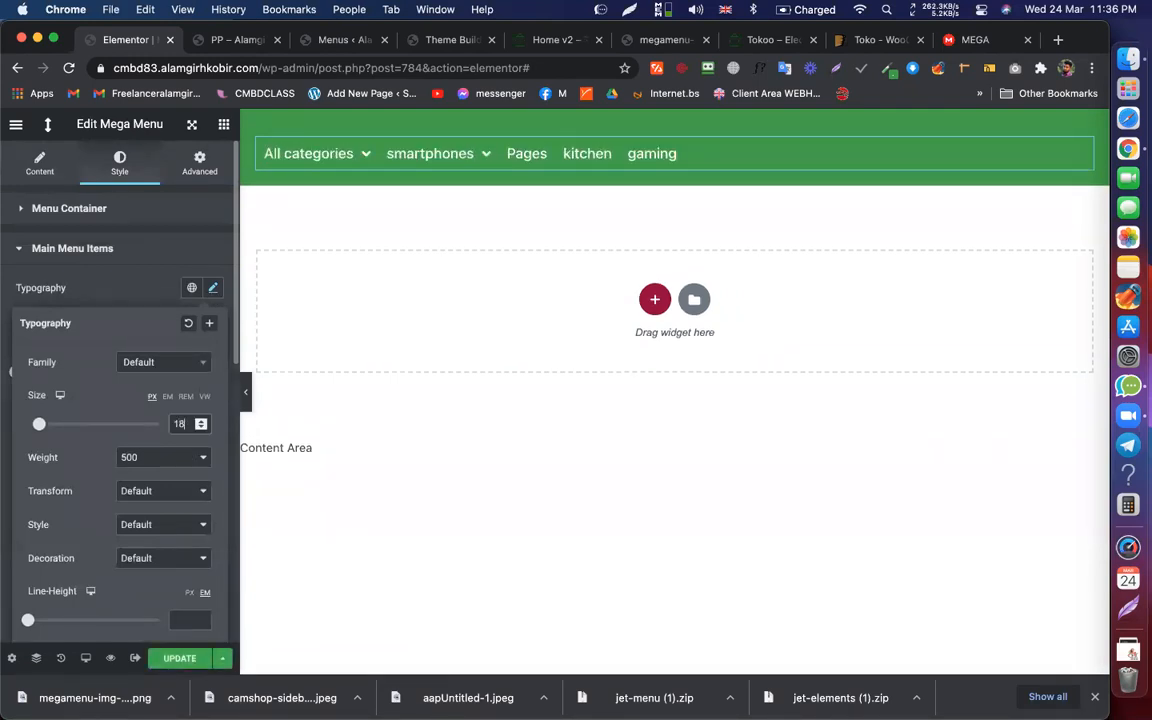
pyautogui.press('Up')
pyautogui.press('Up')
pyautogui.press('Up')
pyautogui.press('Up')
pyautogui.press('Up')
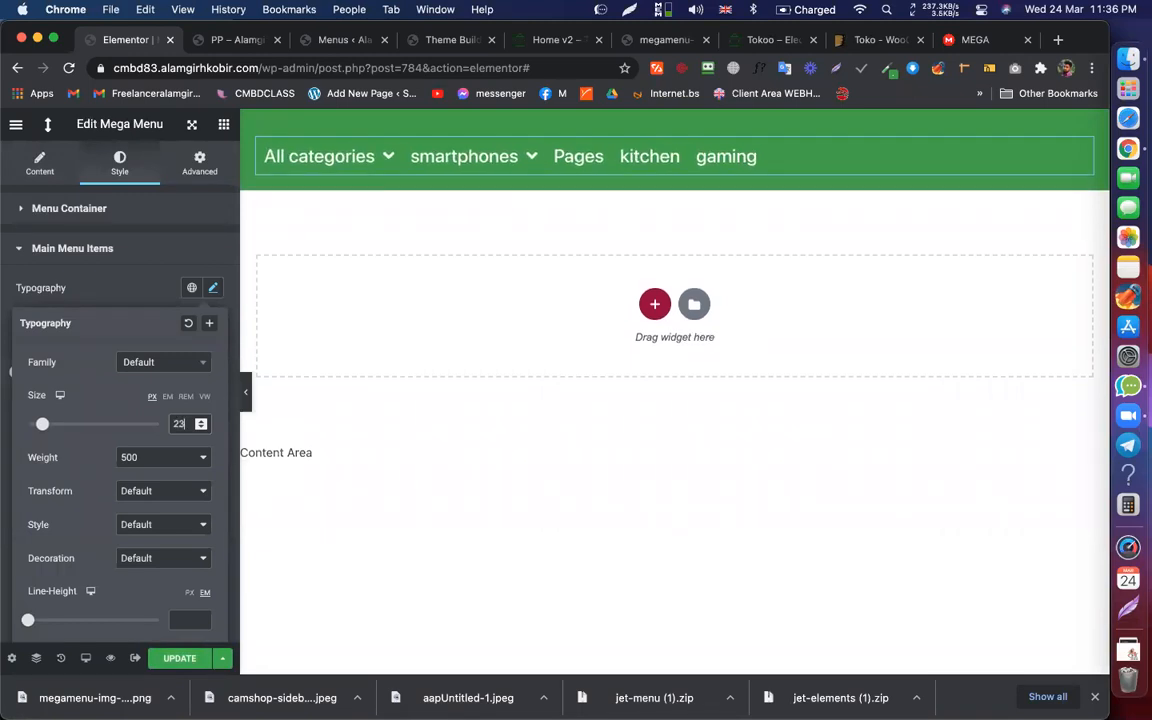
pyautogui.press('Down')
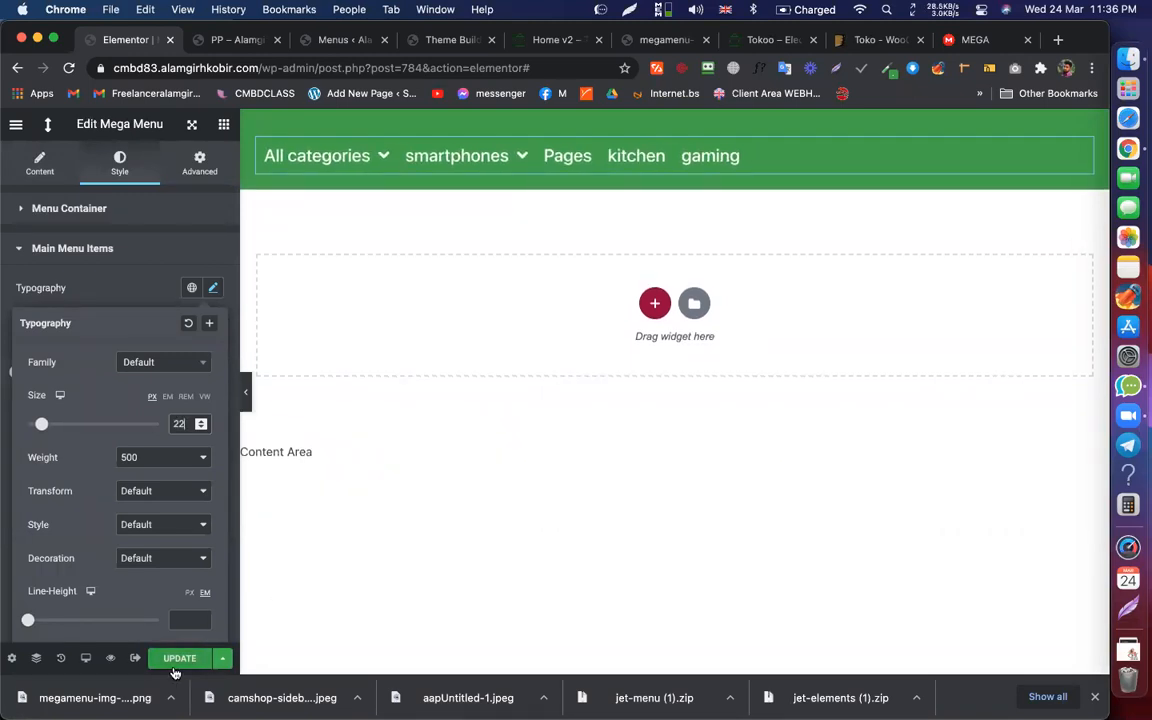
pyautogui.click(177, 662)
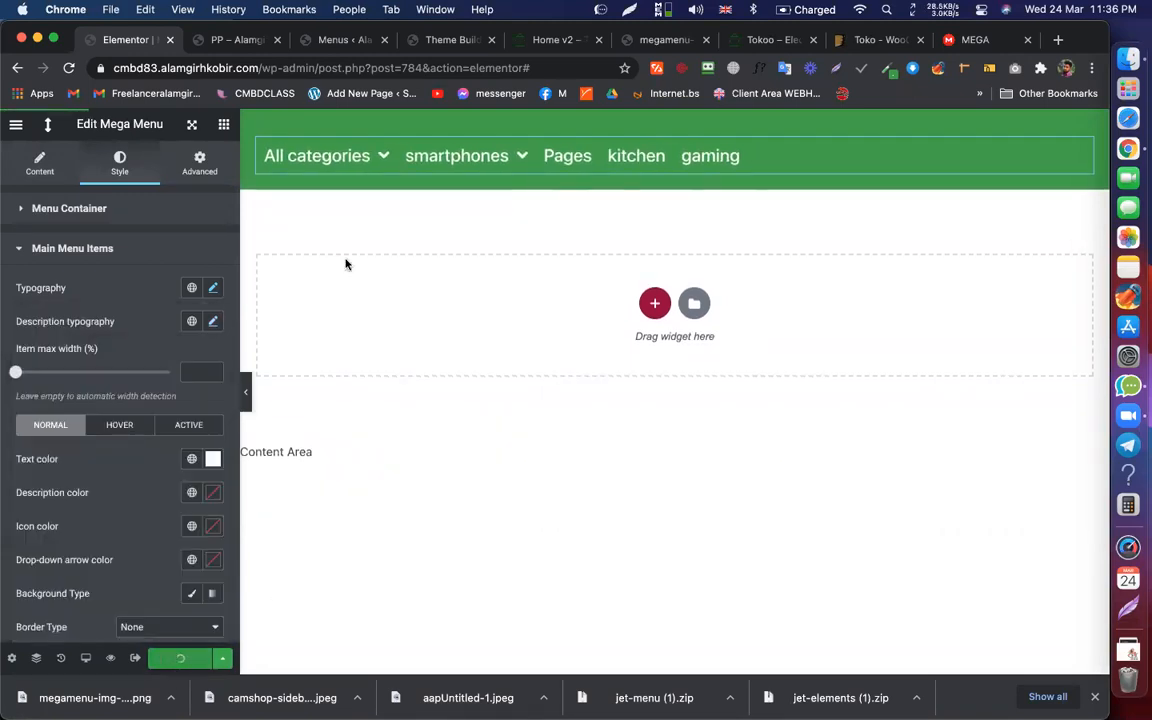
pyautogui.click(228, 42)
pyautogui.click(258, 68)
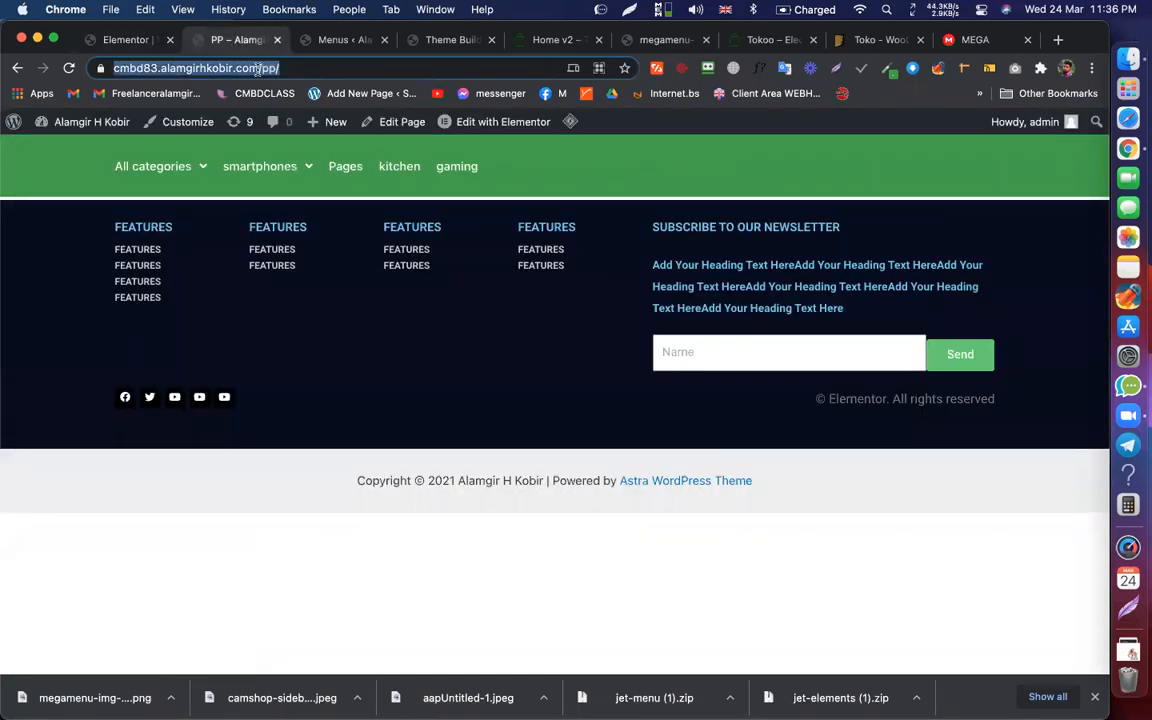
pyautogui.press('Return')
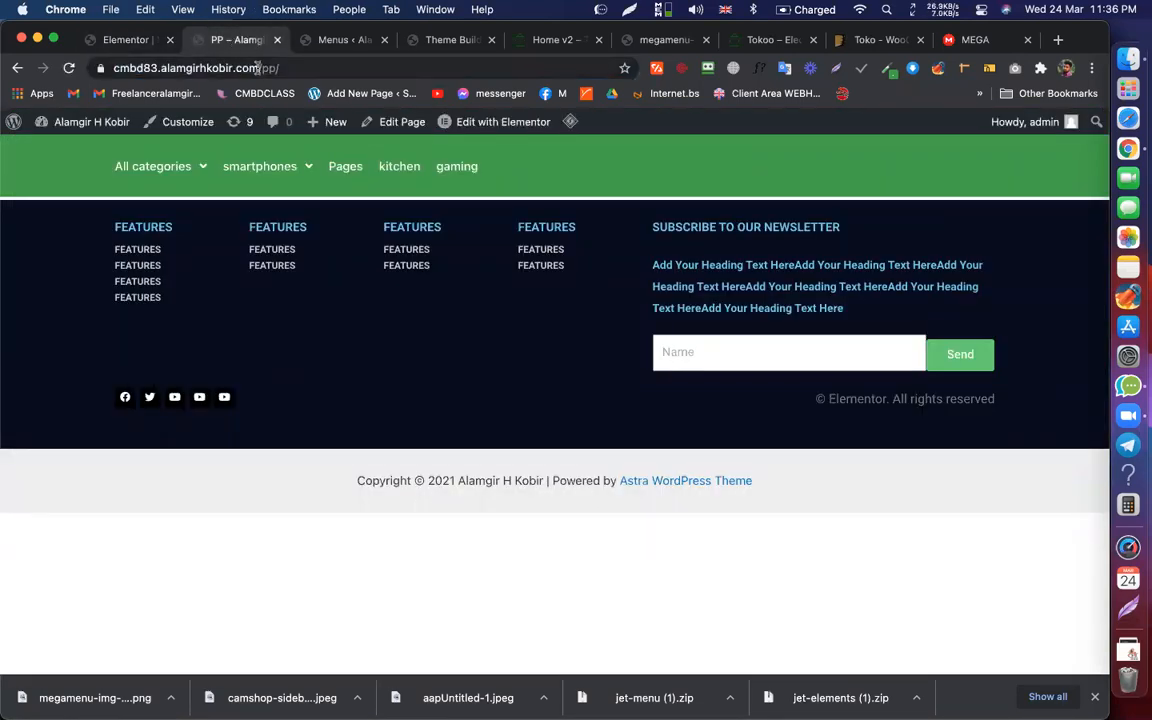
pyautogui.click(258, 68)
pyautogui.press('Return')
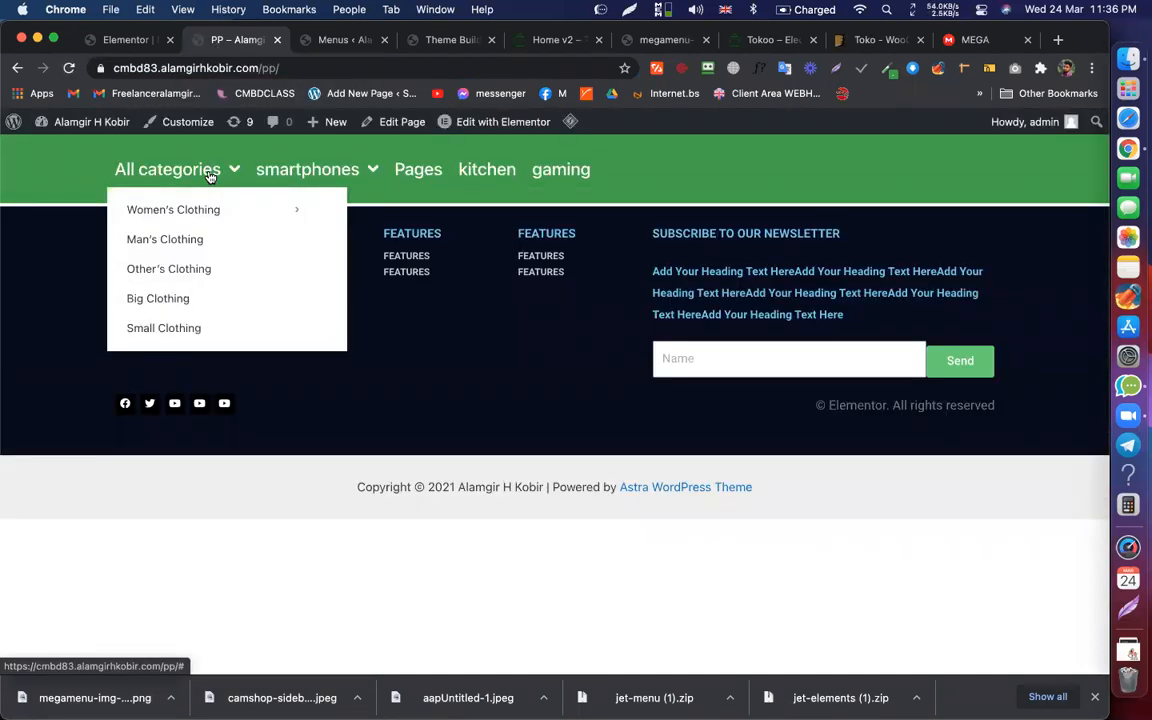
pyautogui.moveTo(181, 208)
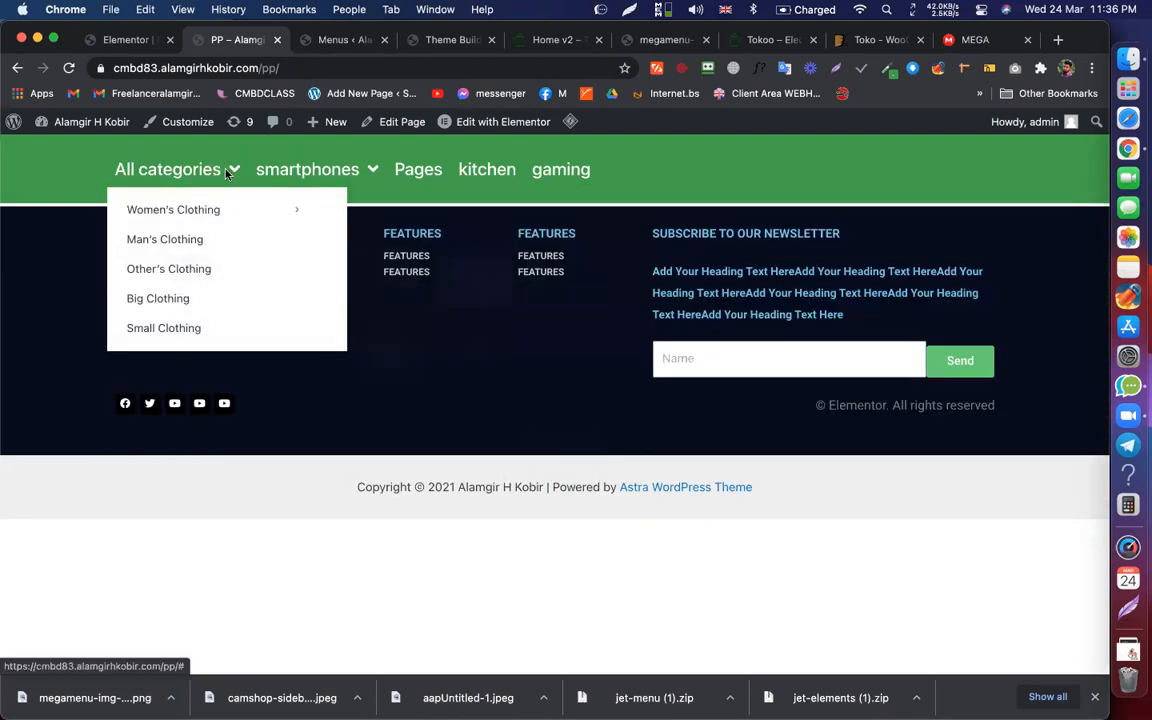
pyautogui.moveTo(303, 200)
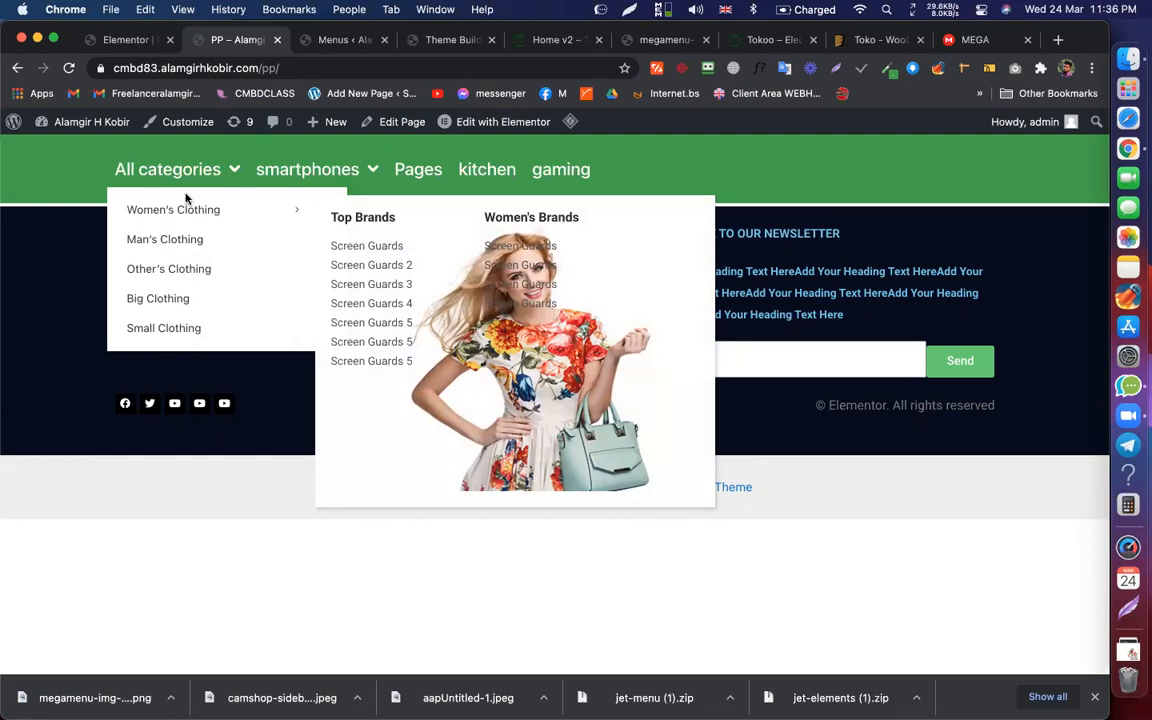
pyautogui.click(324, 42)
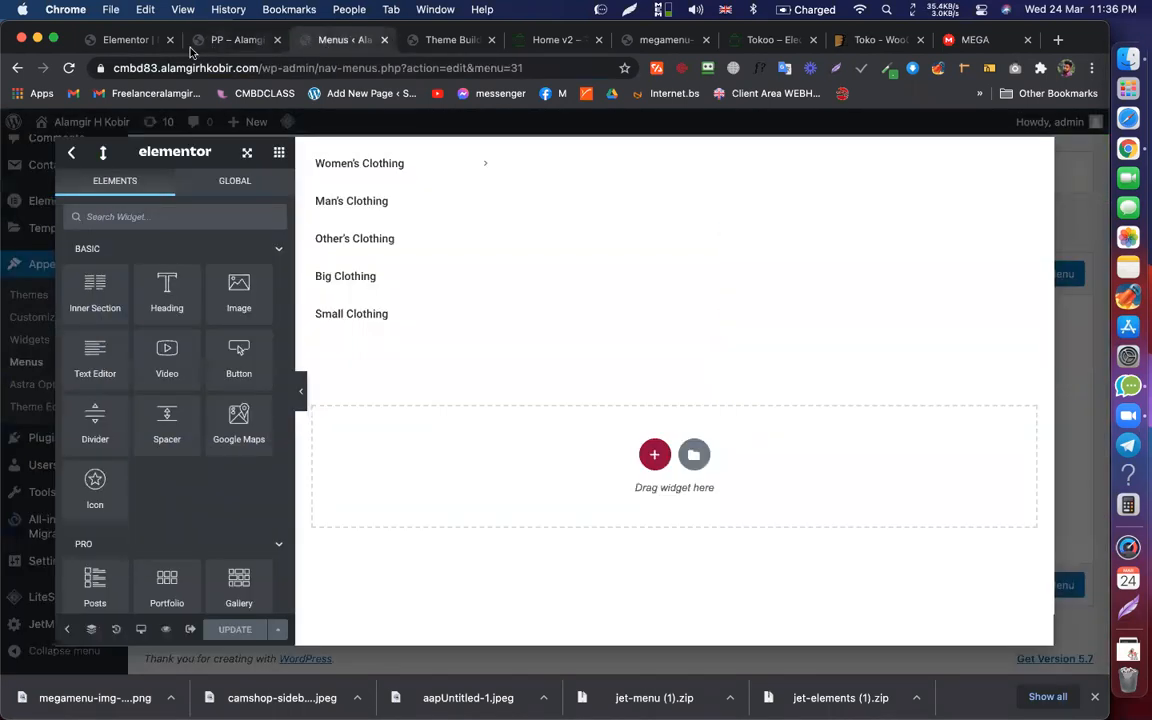
pyautogui.click(236, 40)
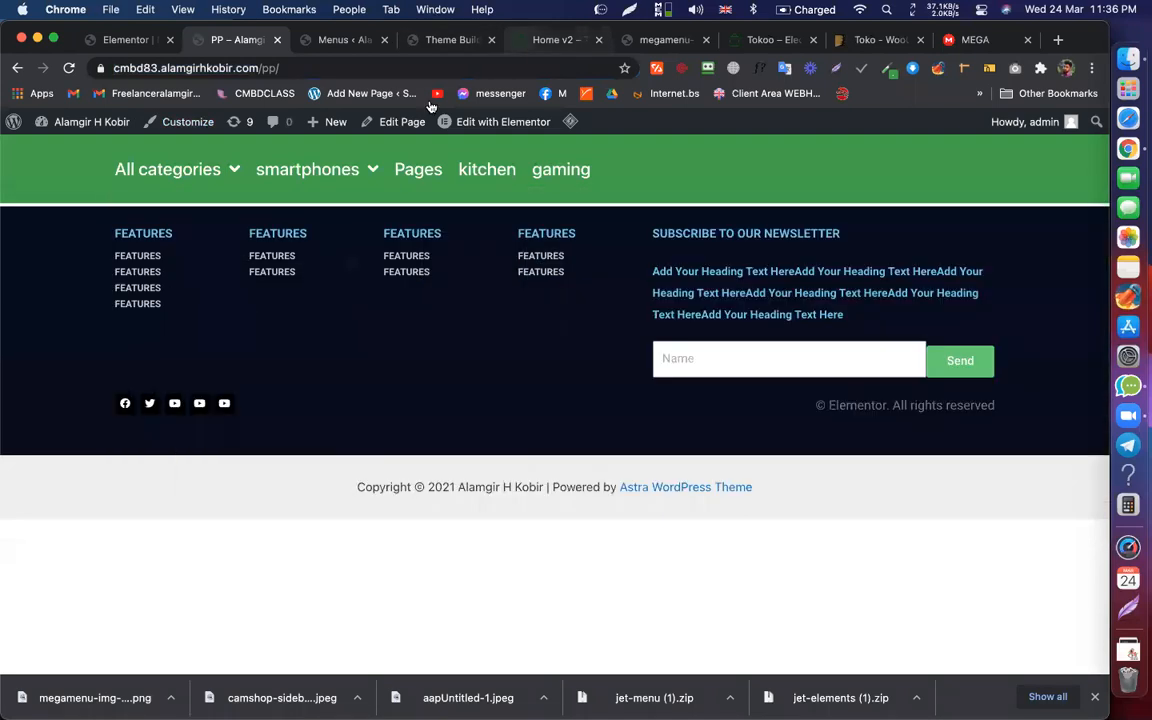
pyautogui.click(556, 41)
pyautogui.moveTo(153, 147)
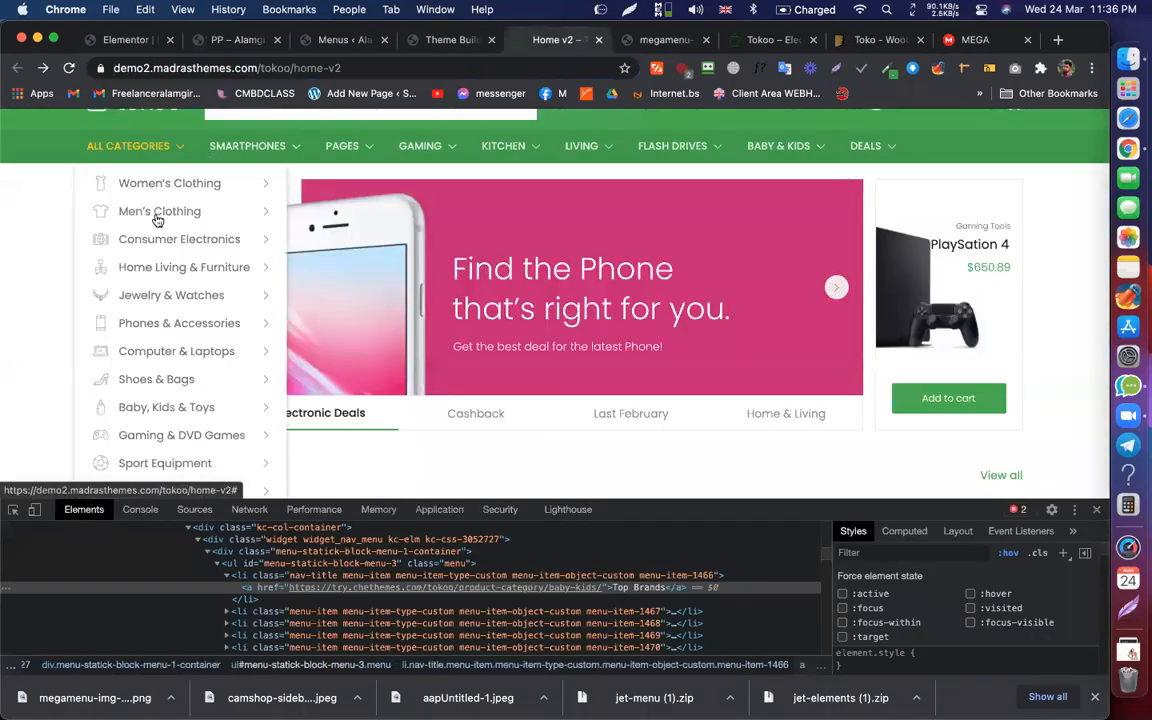
pyautogui.moveTo(173, 318)
pyautogui.scroll(-3, 165, 330)
pyautogui.scroll(4, 149, 342)
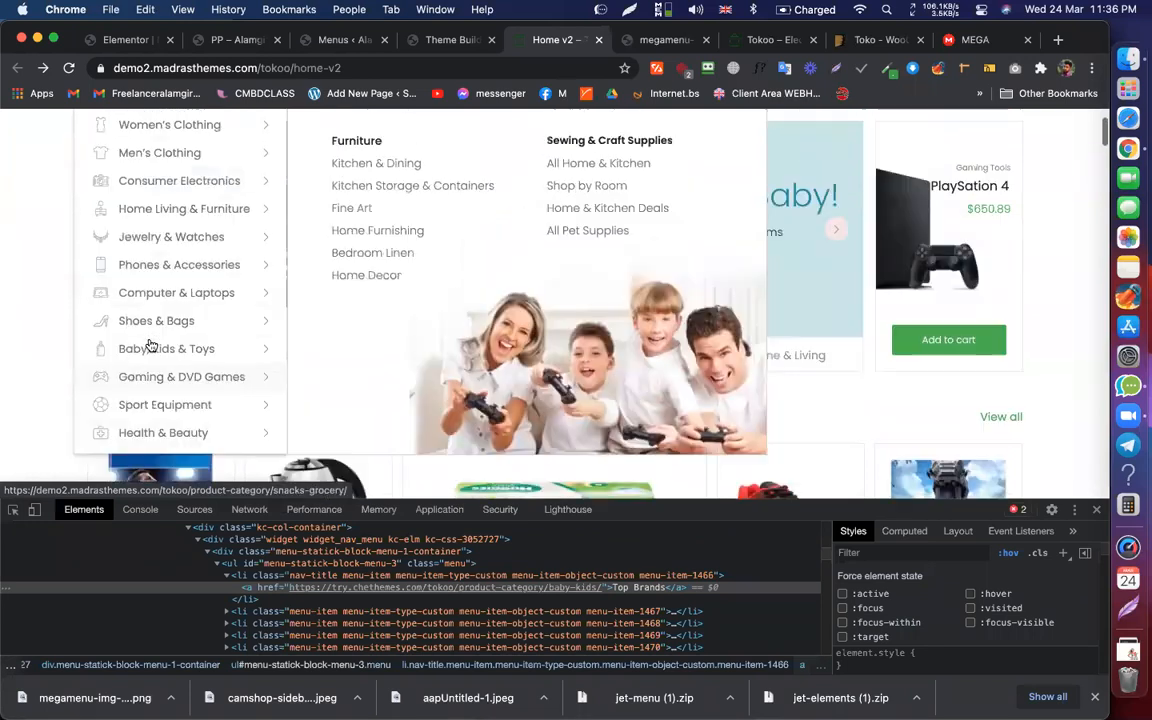
pyautogui.moveTo(93, 206)
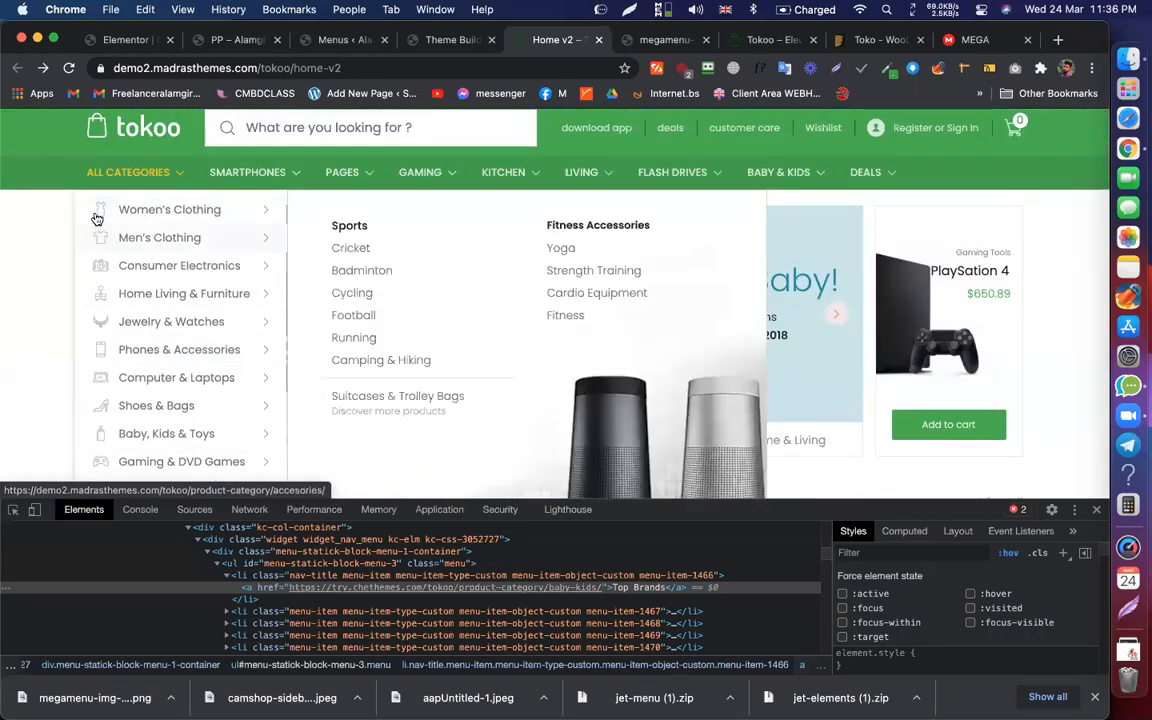
pyautogui.click(263, 41)
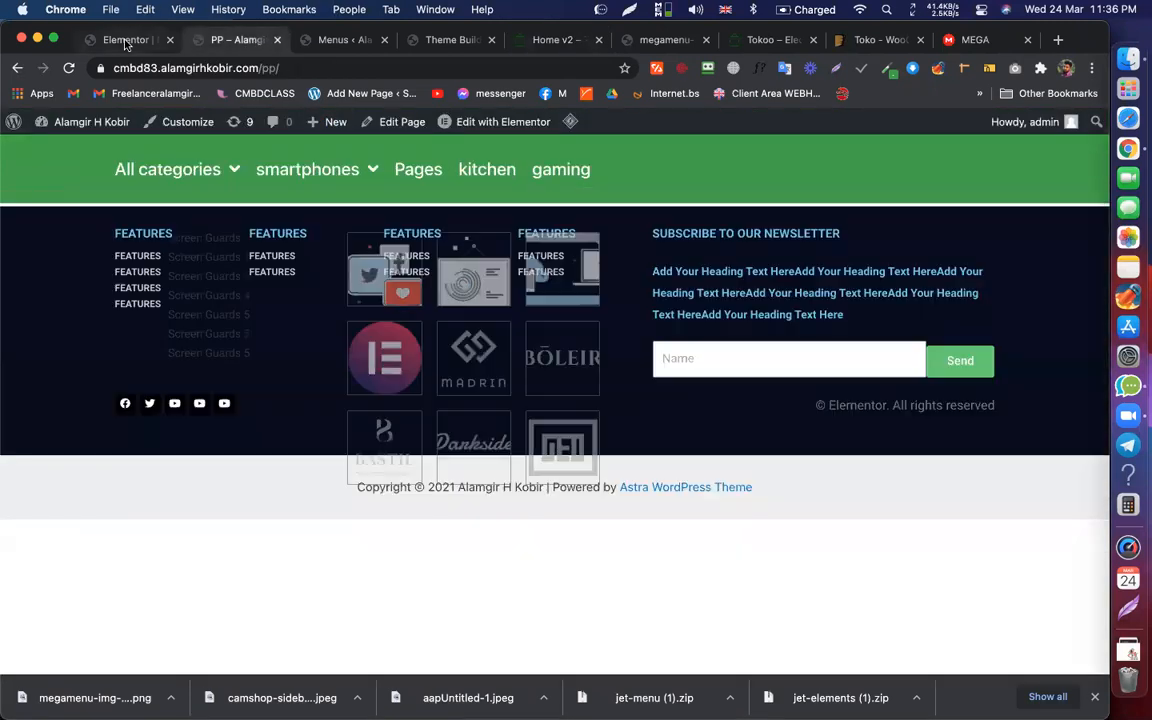
pyautogui.click(126, 41)
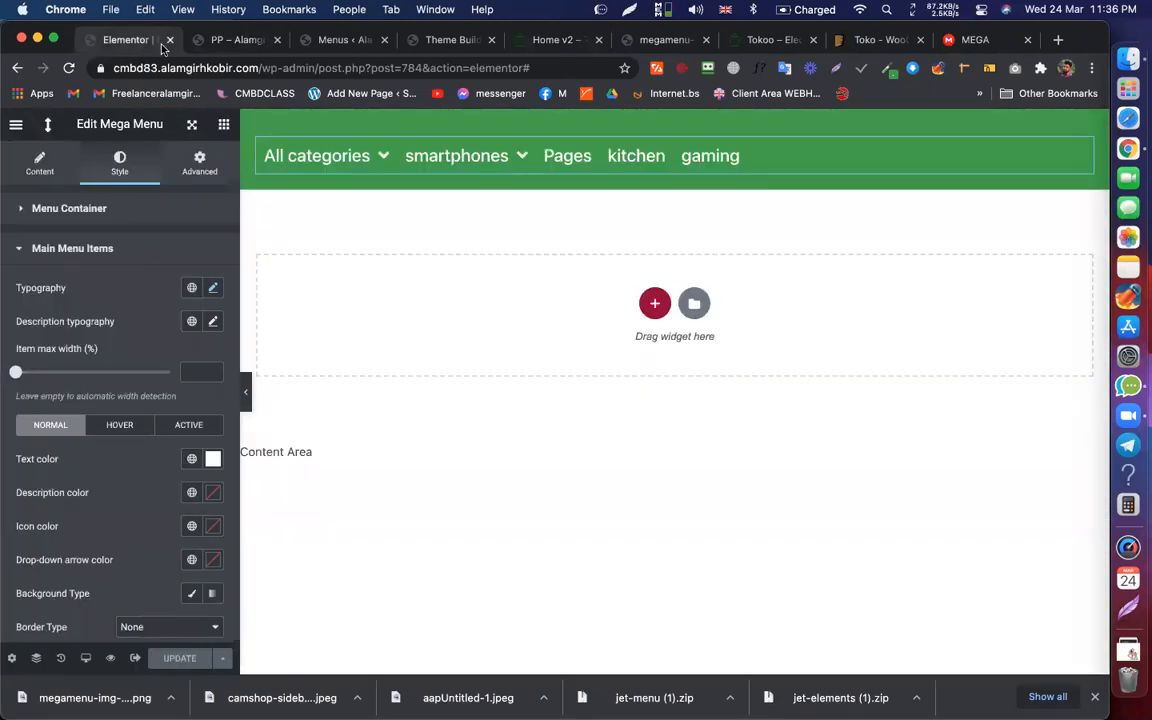
# Step: Load 'Menu For All categories' in the Menus editor and open Women's Clothing's JetMenu settings
pyautogui.click(306, 41)
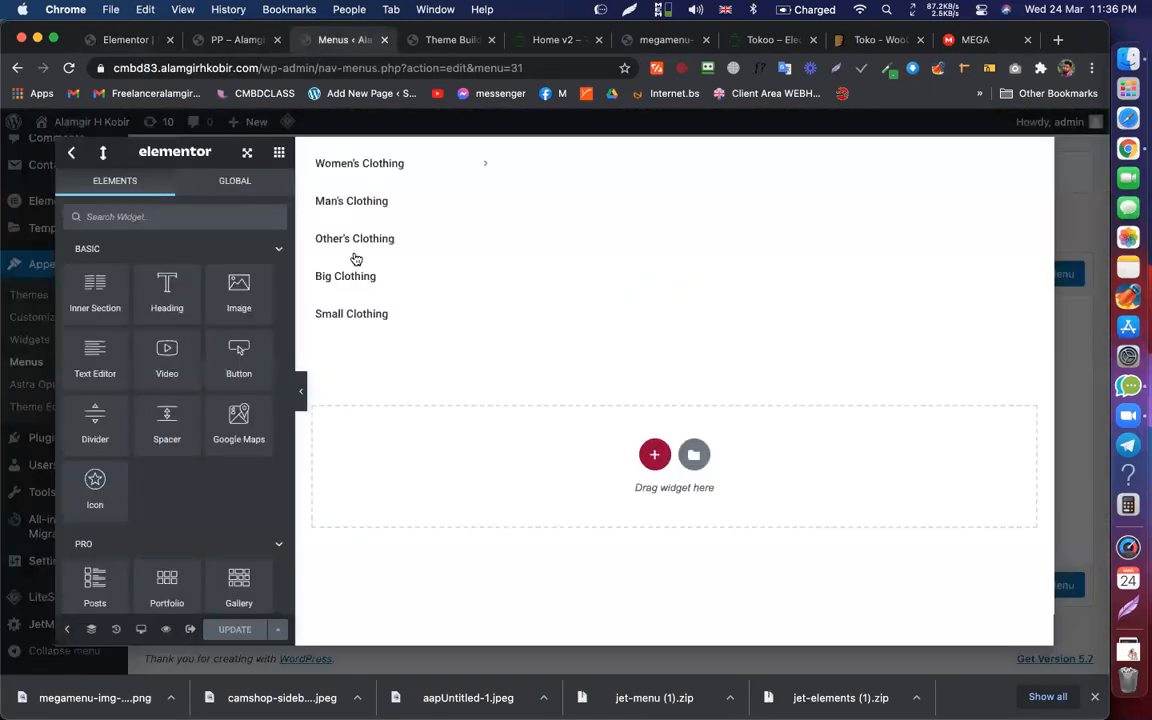
pyautogui.click(9, 238)
pyautogui.moveTo(437, 331)
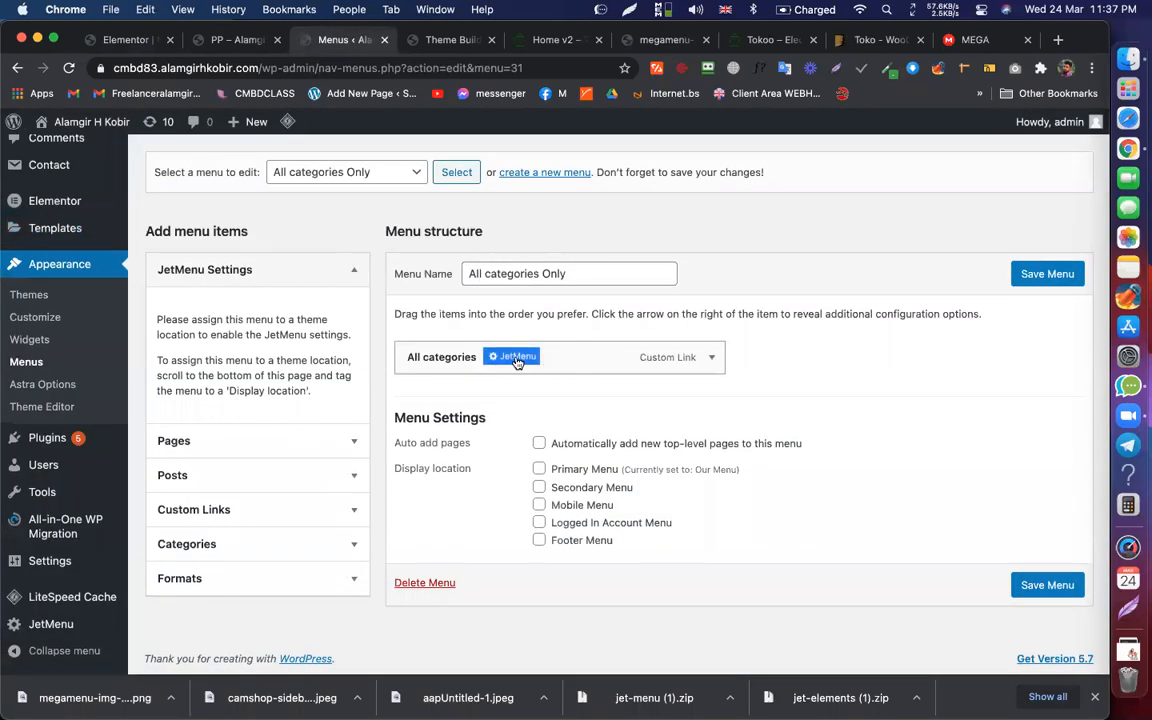
pyautogui.click(372, 173)
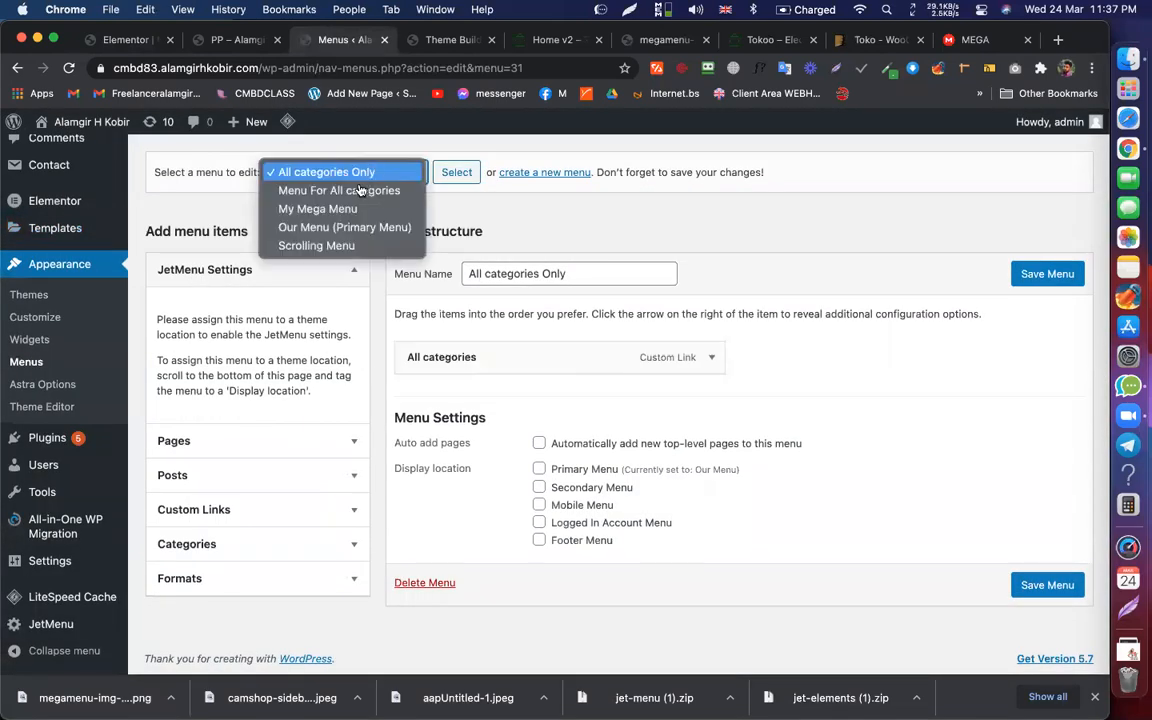
pyautogui.click(352, 191)
pyautogui.click(456, 172)
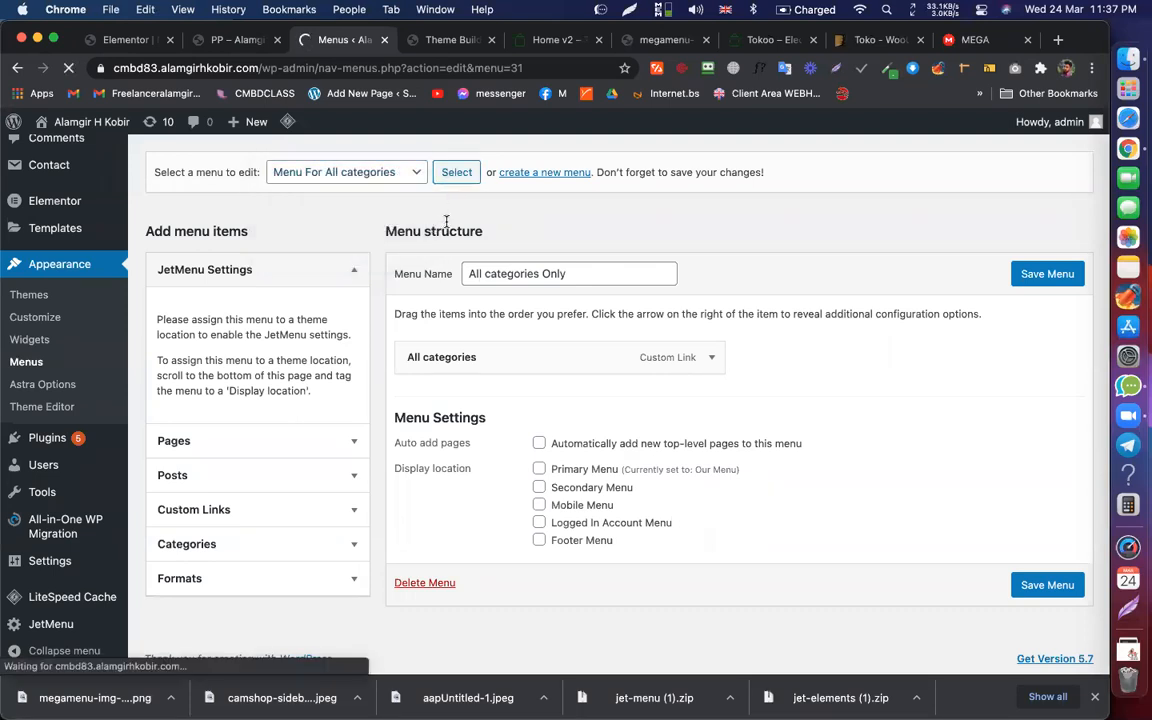
pyautogui.scroll(-2, 492, 405)
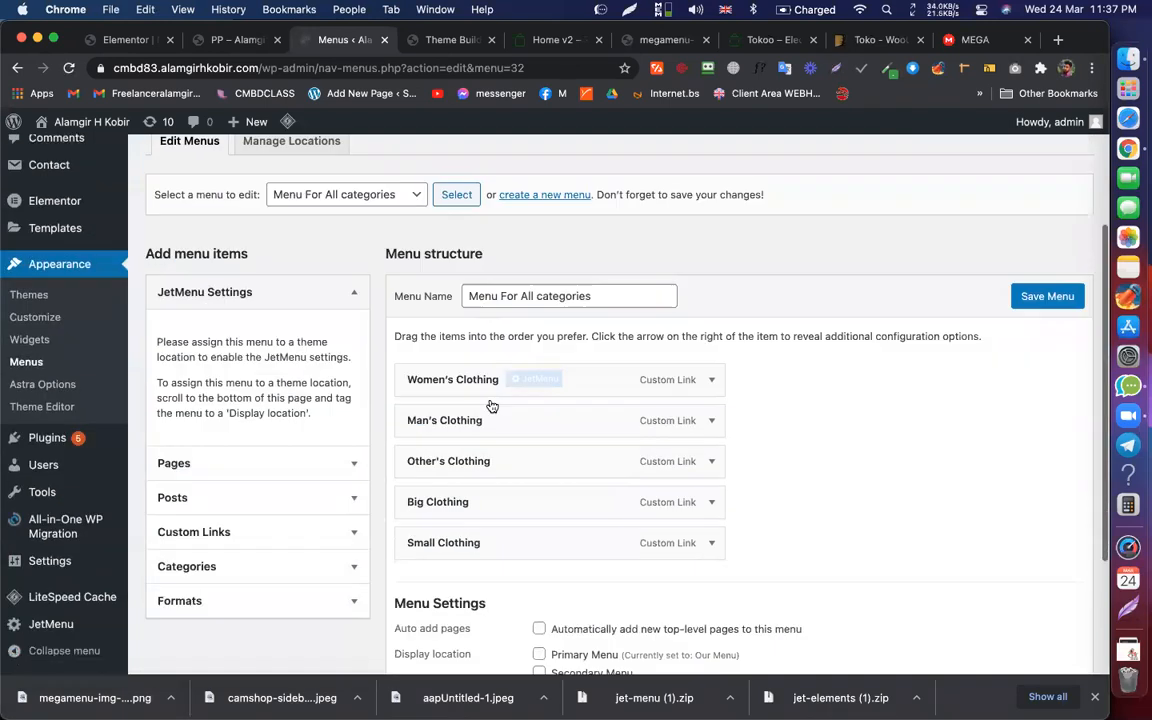
pyautogui.click(530, 382)
# Step: Open the Icon tab's icon picker for Women's Clothing, checking the reference demo's menu
pyautogui.click(293, 355)
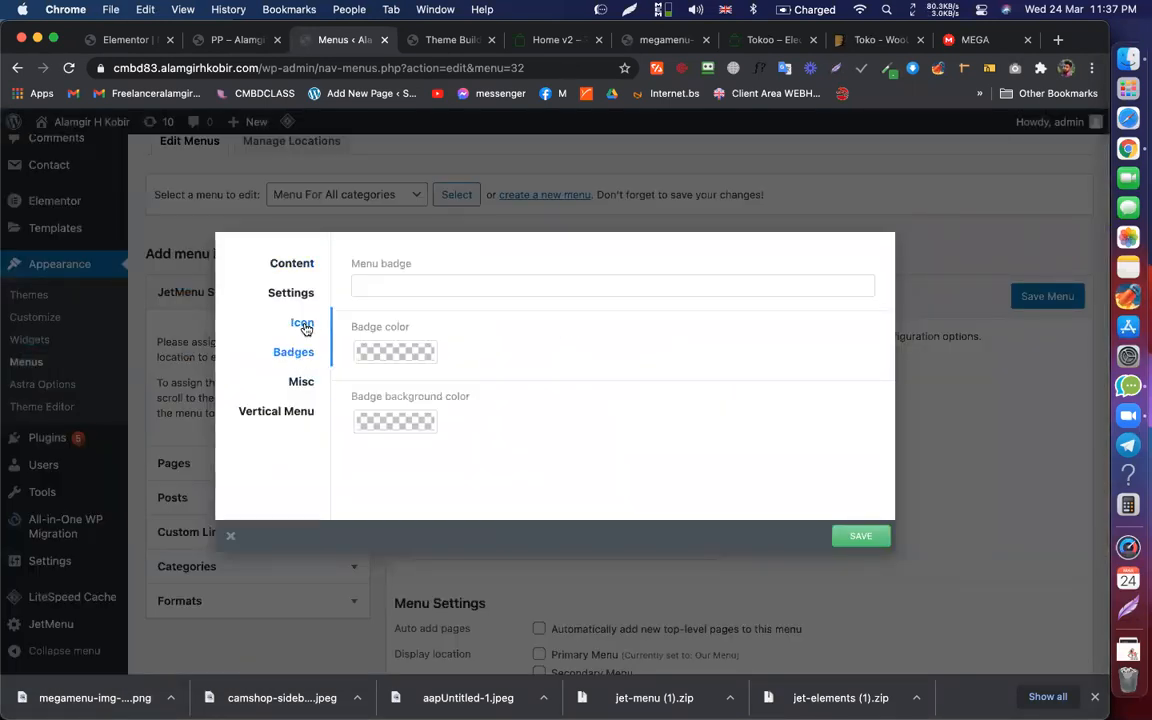
pyautogui.click(305, 327)
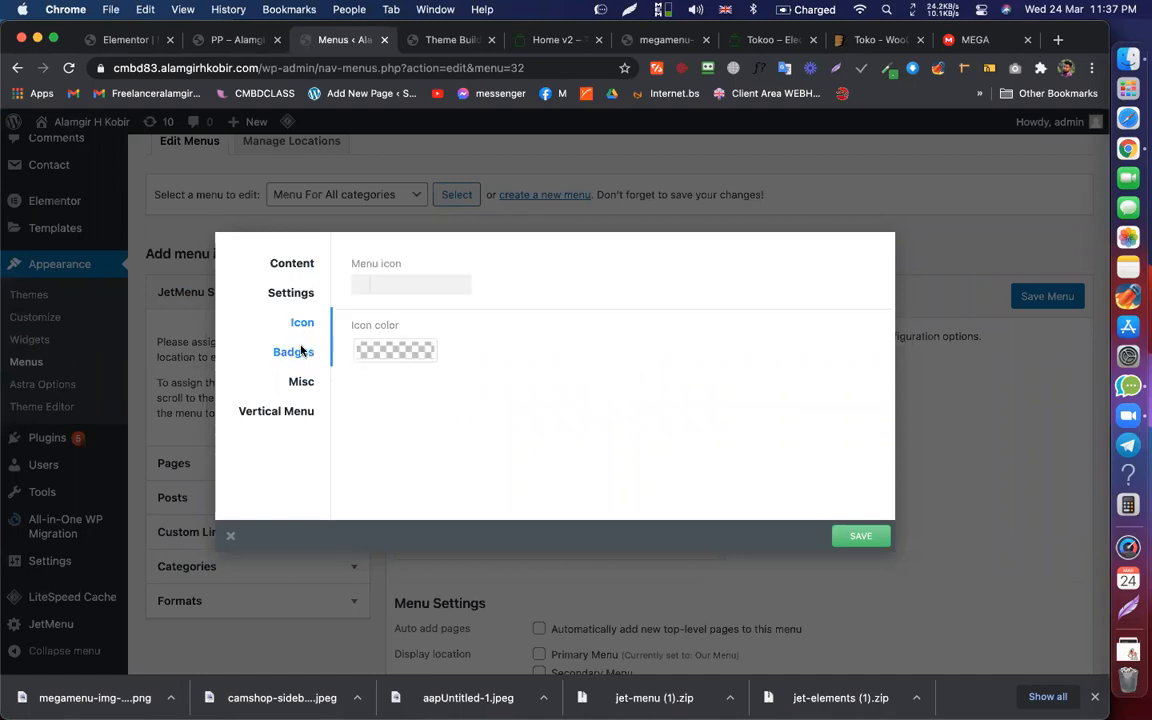
pyautogui.click(406, 280)
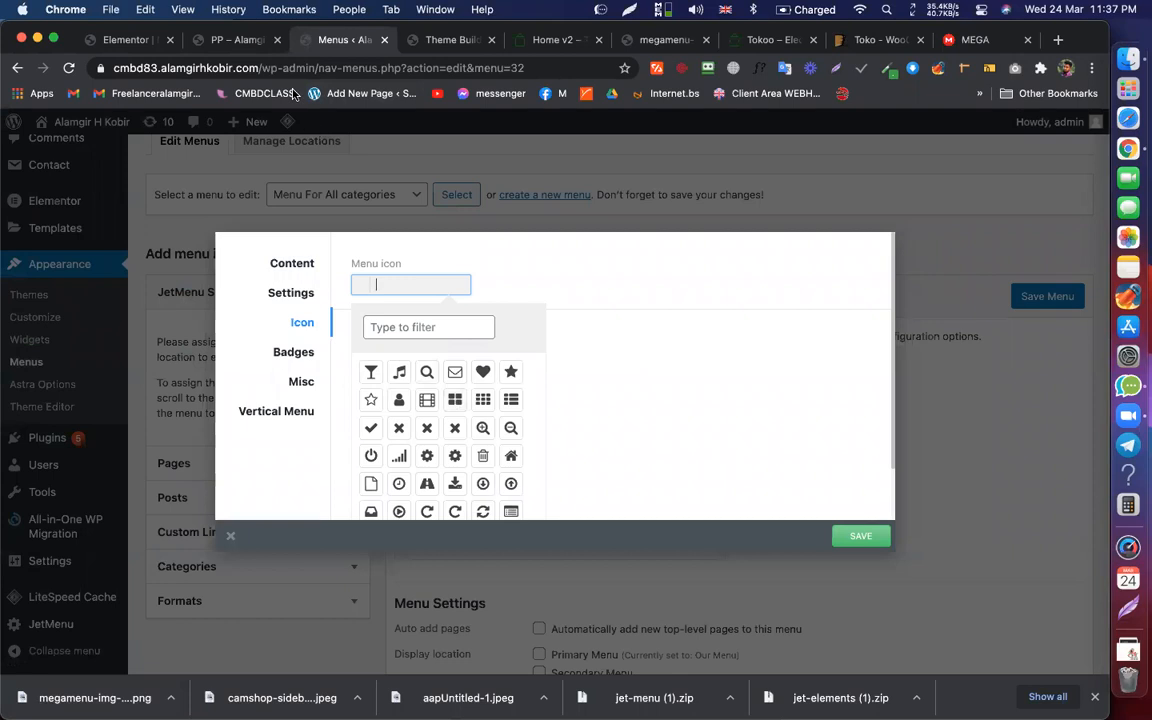
pyautogui.click(228, 40)
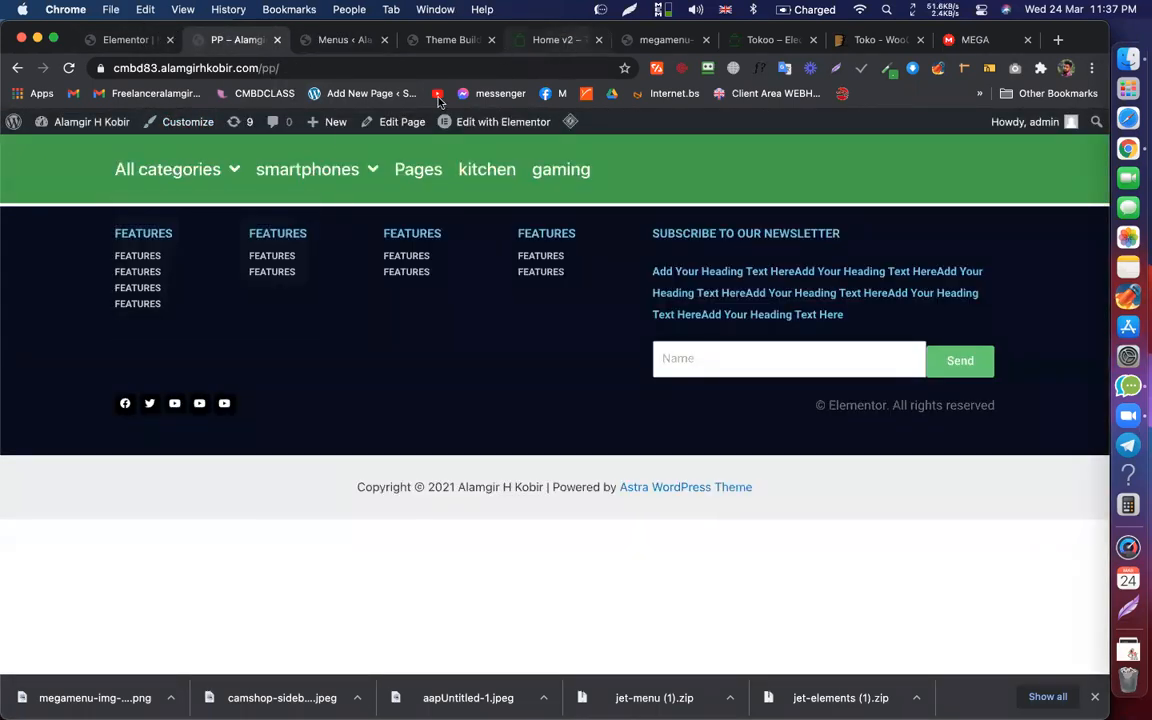
pyautogui.click(553, 40)
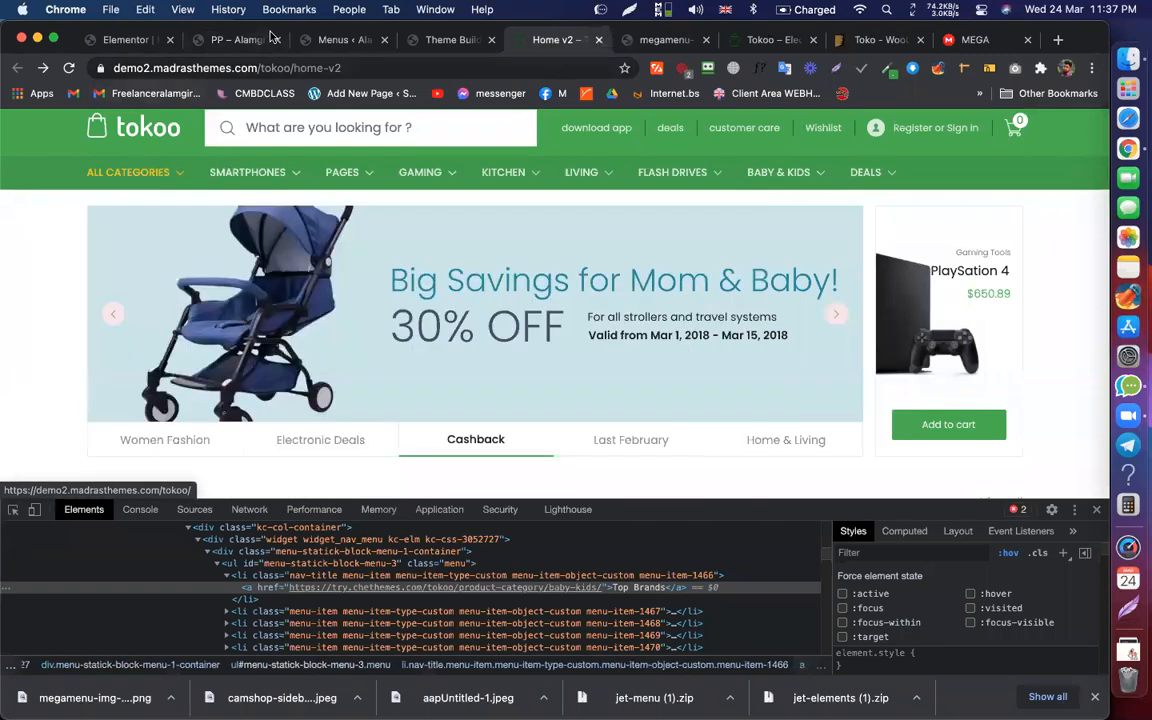
pyautogui.click(340, 40)
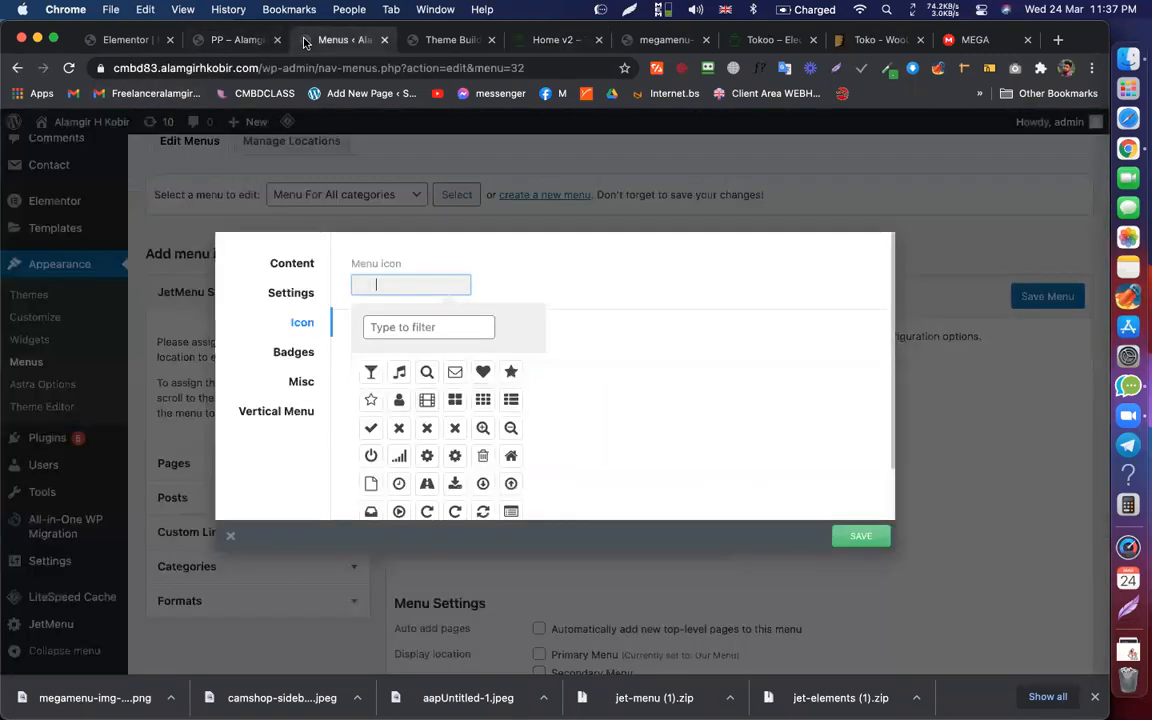
# Step: Search the icon list and choose the user (fa-user) icon for Women's Clothing
pyautogui.click(404, 326)
pyautogui.write('dres')
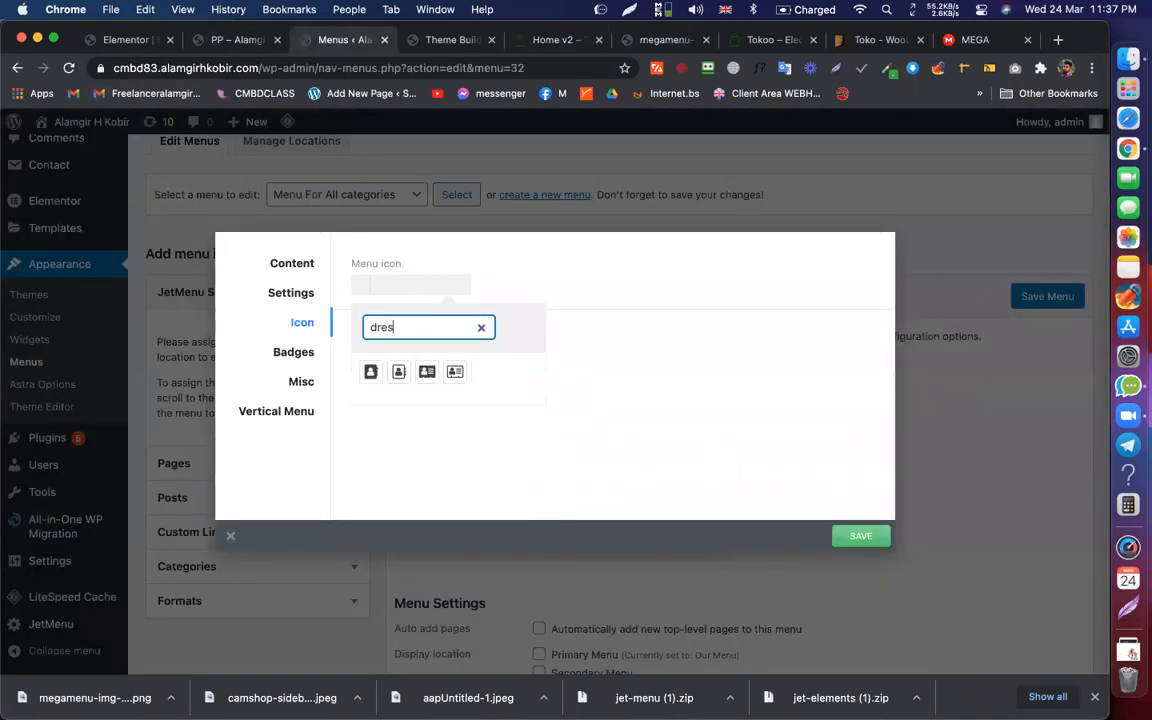
pyautogui.press('BackSpace')
pyautogui.press('BackSpace')
pyautogui.press('BackSpace')
pyautogui.write('clo')
pyautogui.press('BackSpace')
pyautogui.press('BackSpace')
pyautogui.press('BackSpace')
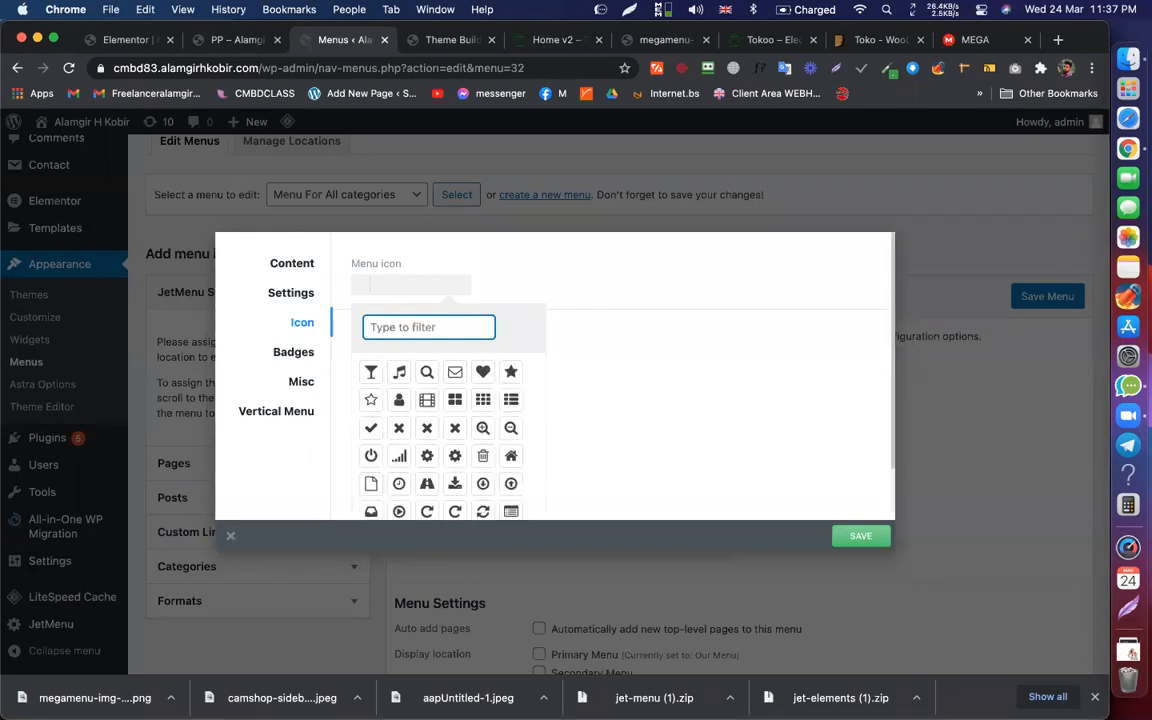
pyautogui.scroll(1, 485, 354)
pyautogui.scroll(-10, 455, 415)
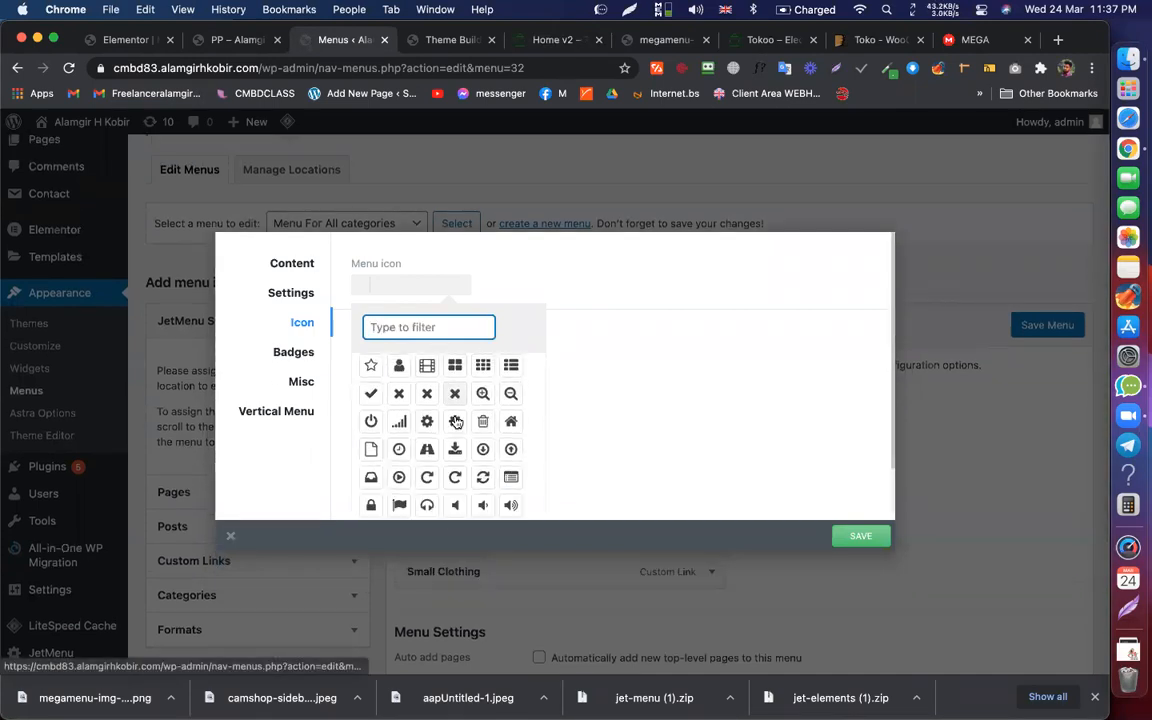
pyautogui.scroll(10, 455, 420)
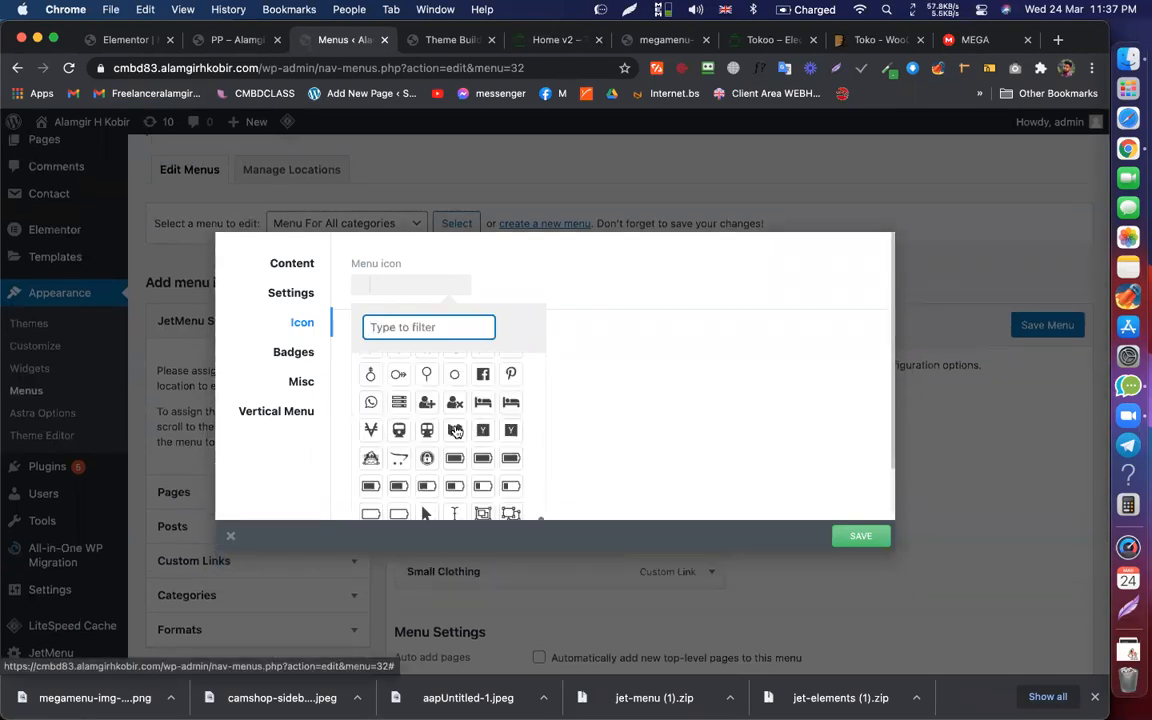
pyautogui.click(399, 402)
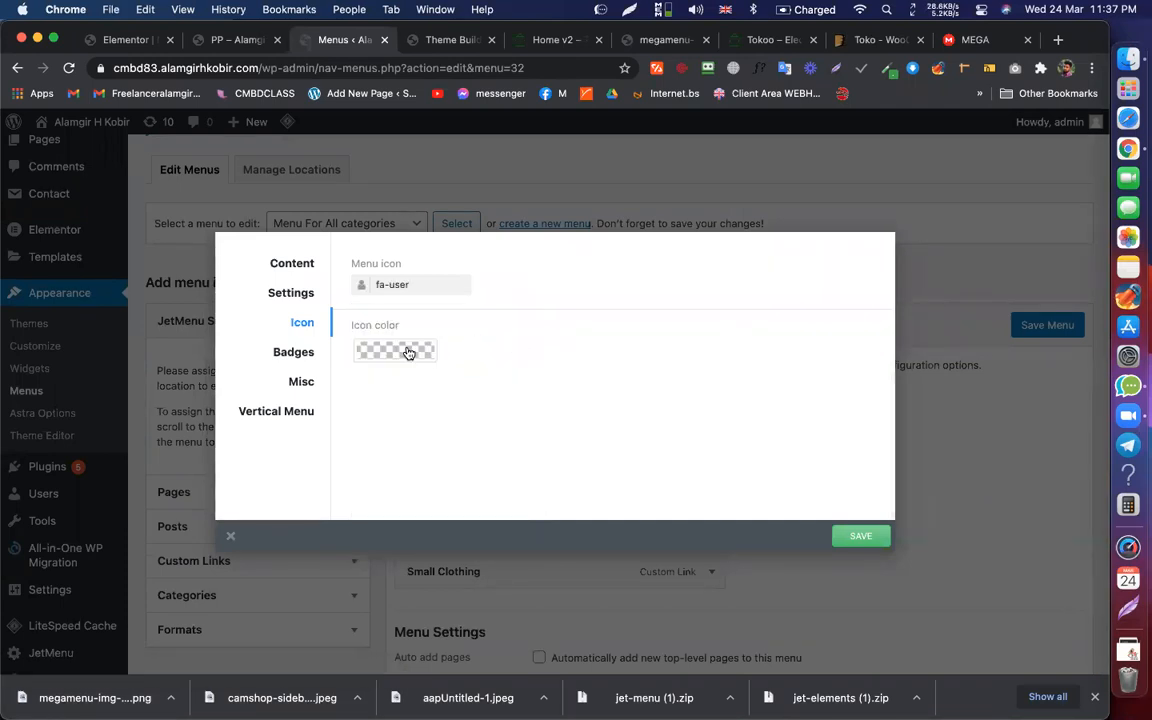
# Step: Close the icon colour picker and save the item's JetMenu settings
pyautogui.click(405, 351)
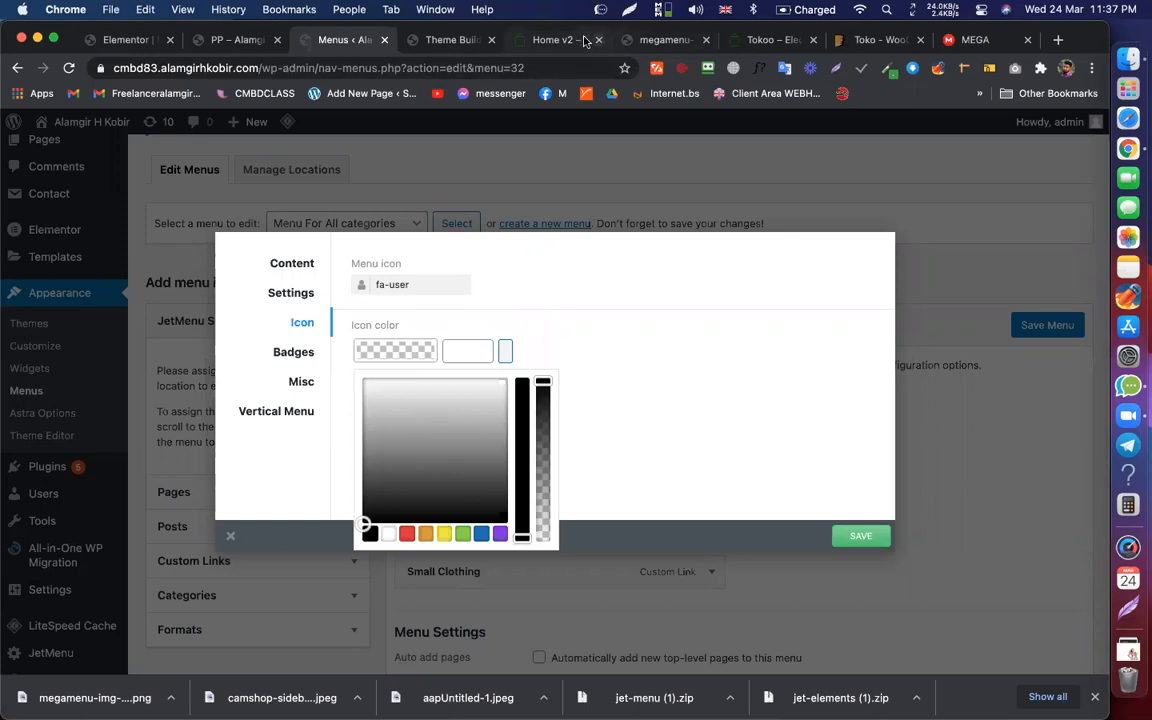
pyautogui.click(562, 40)
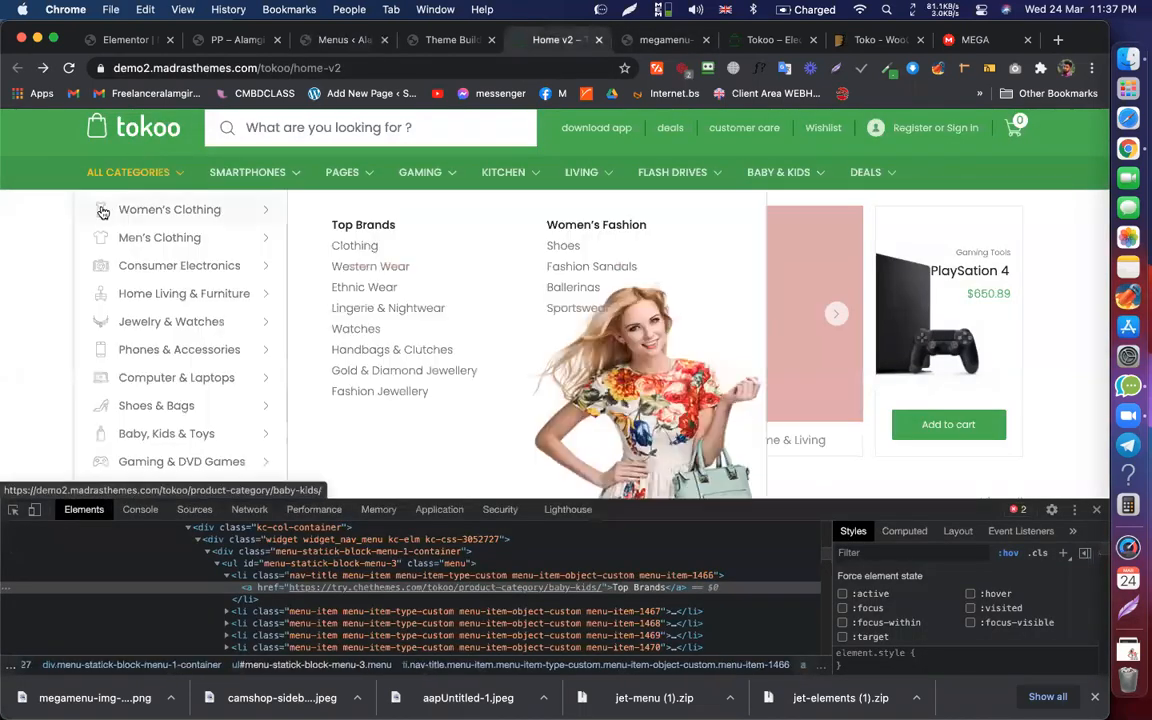
pyautogui.click(335, 40)
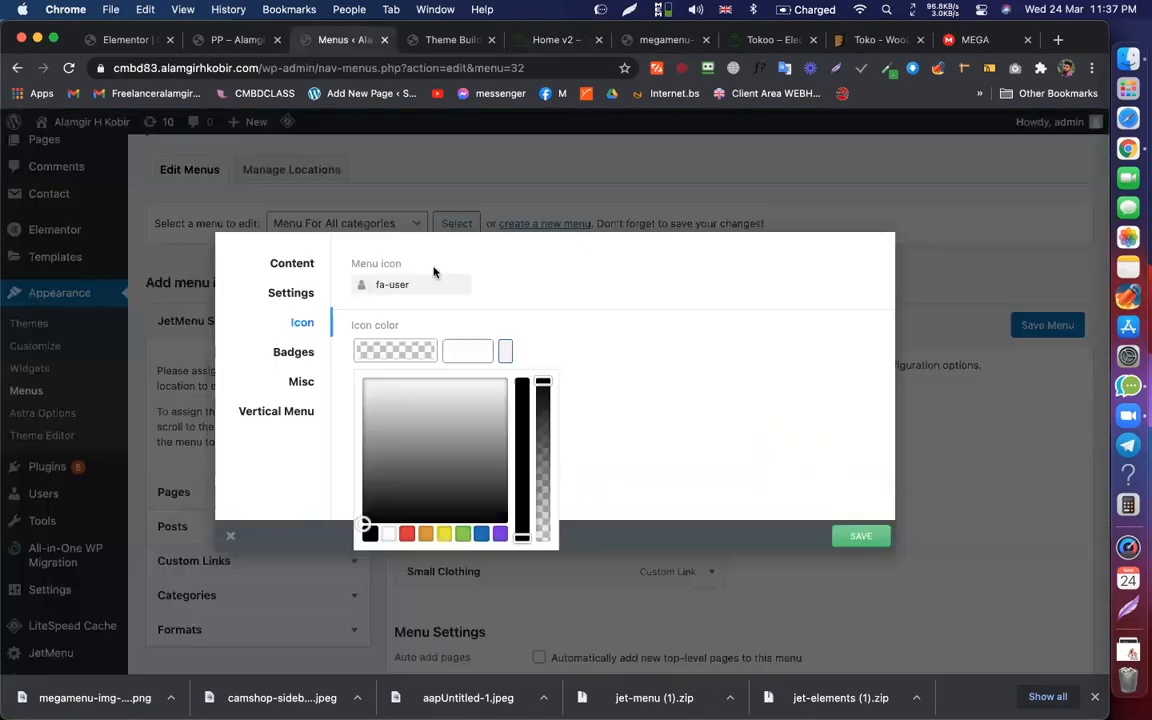
pyautogui.click(658, 415)
pyautogui.click(861, 537)
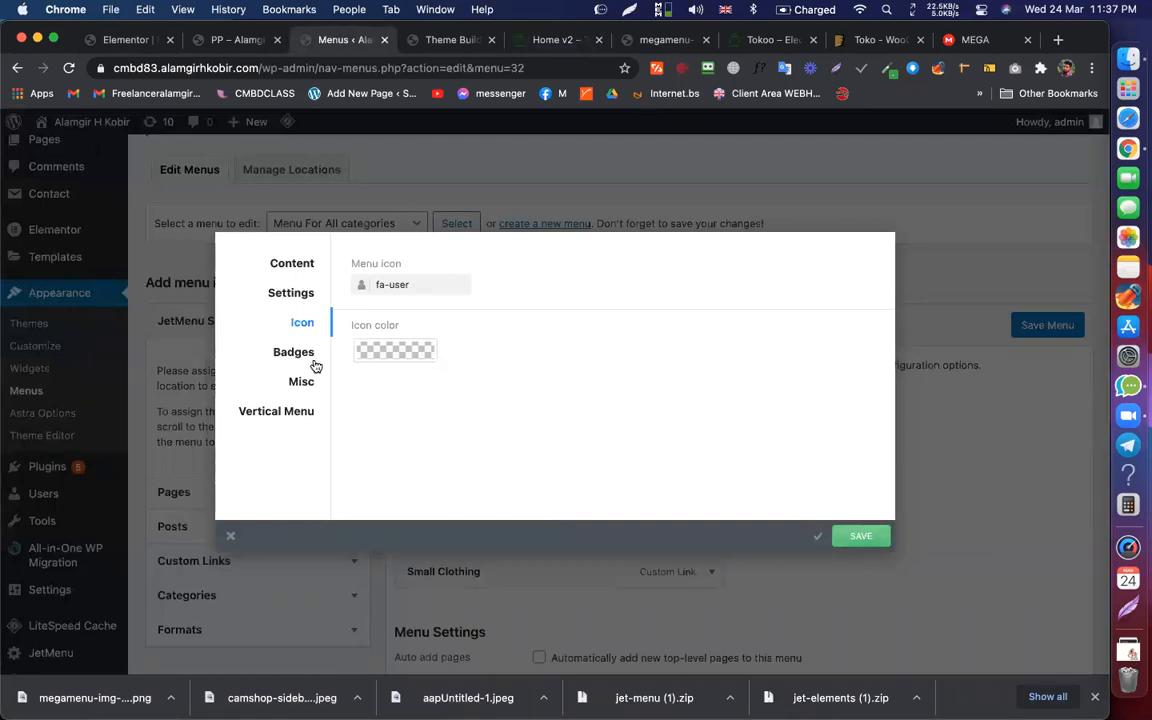
# Step: Close the JetMenu dialog and save Menu For All categories
pyautogui.click(232, 541)
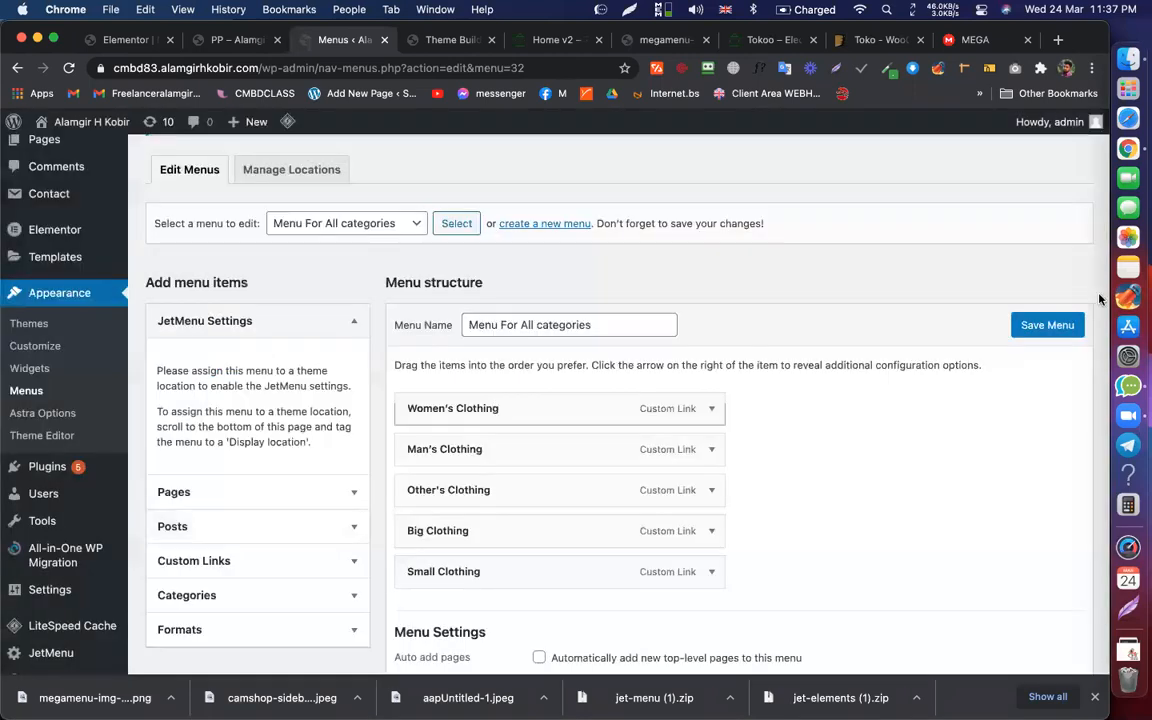
pyautogui.click(1025, 328)
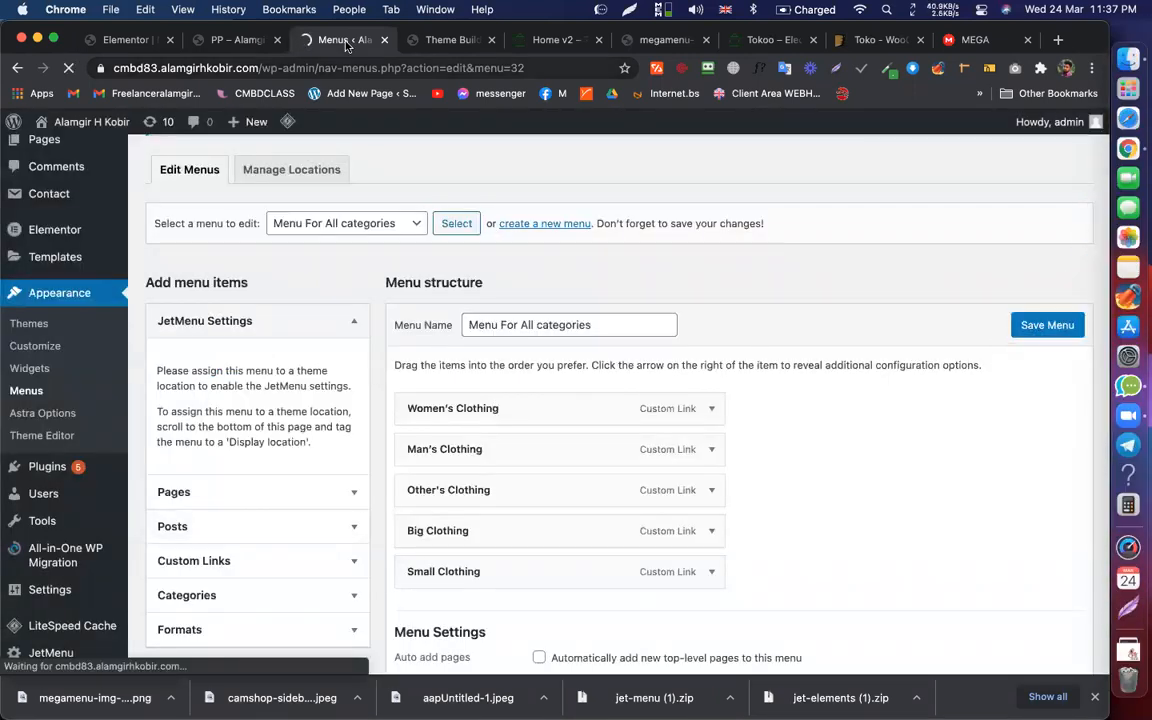
pyautogui.scroll(-3, 404, 319)
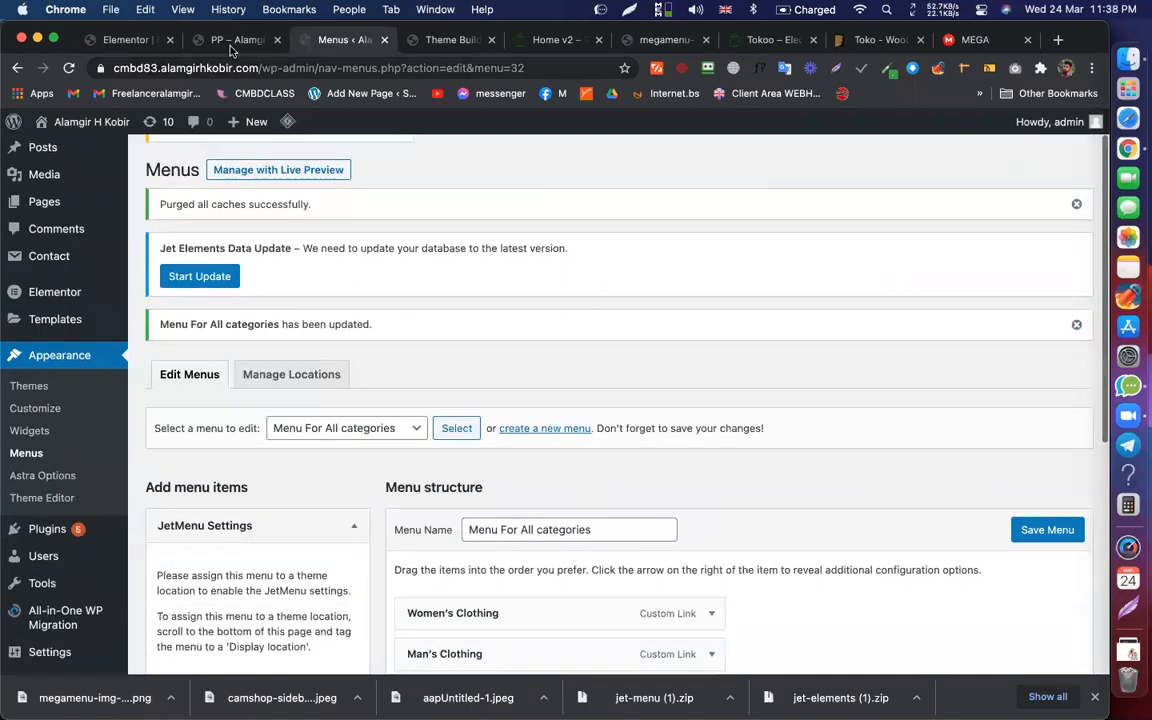
# Step: Reload the live site and confirm the user icon beside Women's Clothing under All categories
pyautogui.click(454, 42)
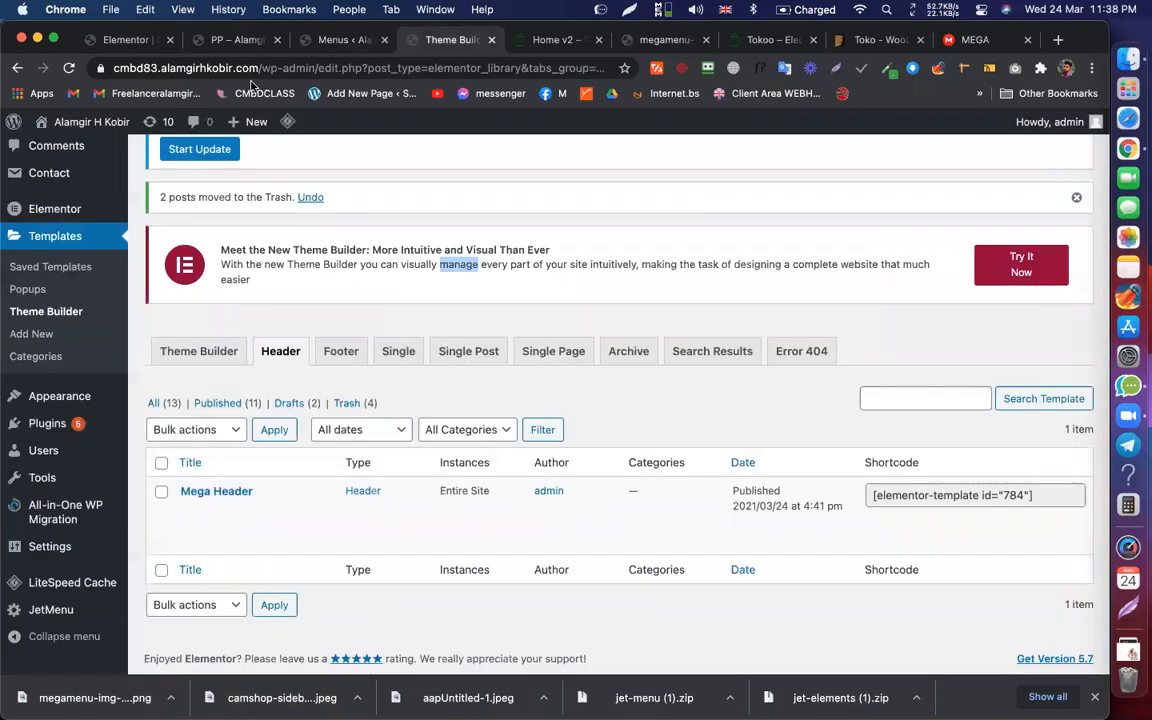
pyautogui.click(218, 40)
pyautogui.press('super+r')
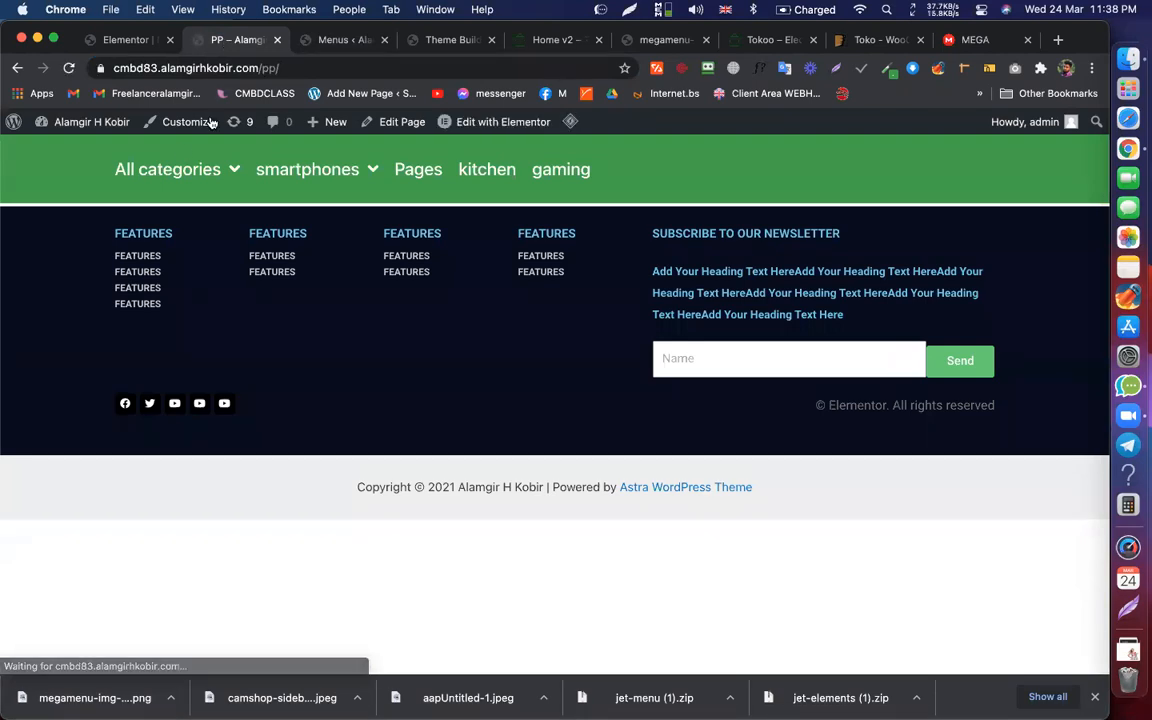
pyautogui.moveTo(150, 172)
pyautogui.moveTo(133, 215)
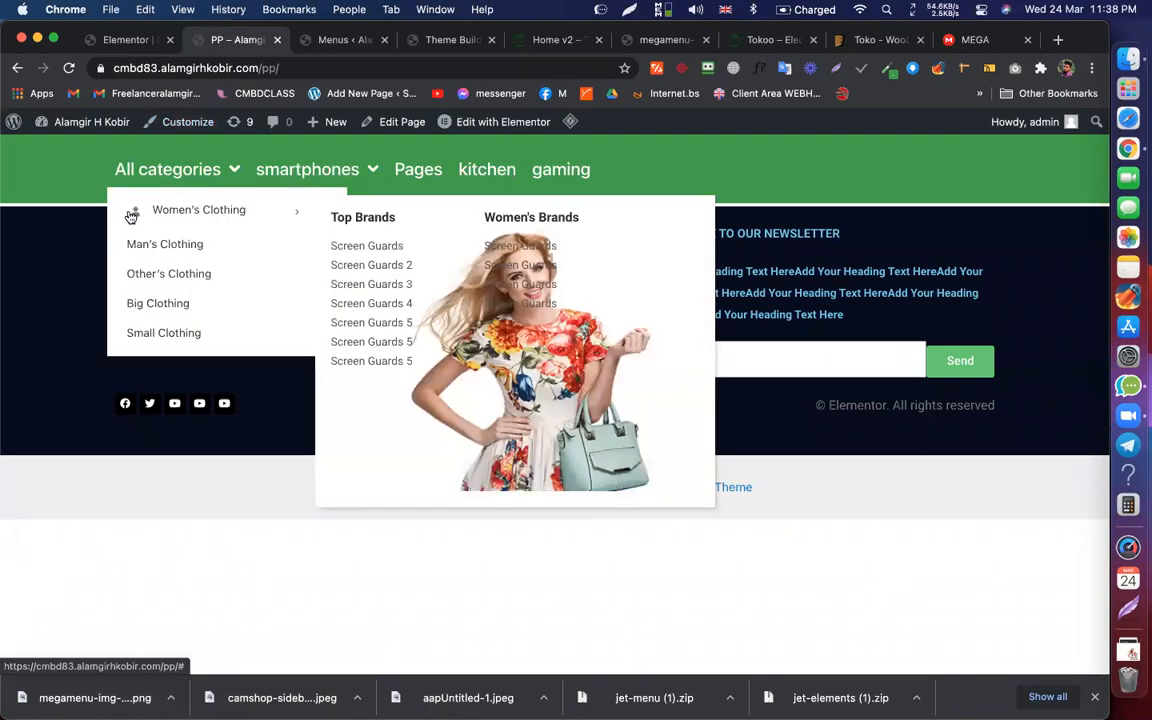
pyautogui.click(327, 41)
pyautogui.click(236, 42)
pyautogui.moveTo(166, 171)
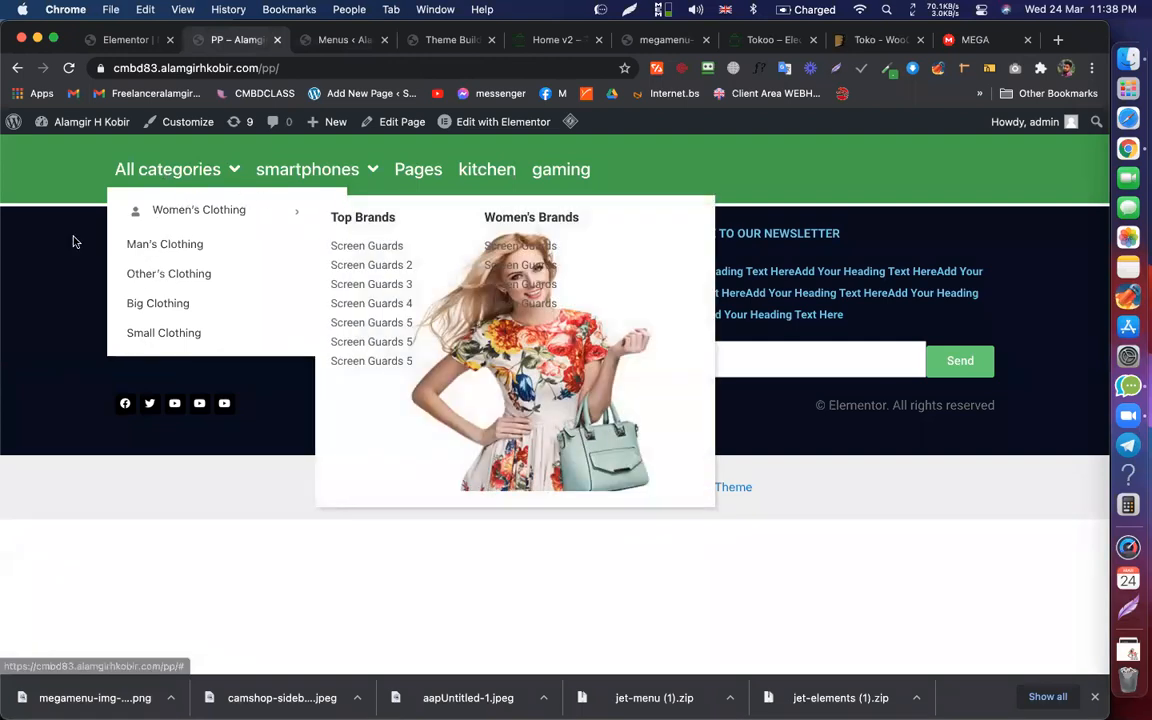
pyautogui.moveTo(238, 166)
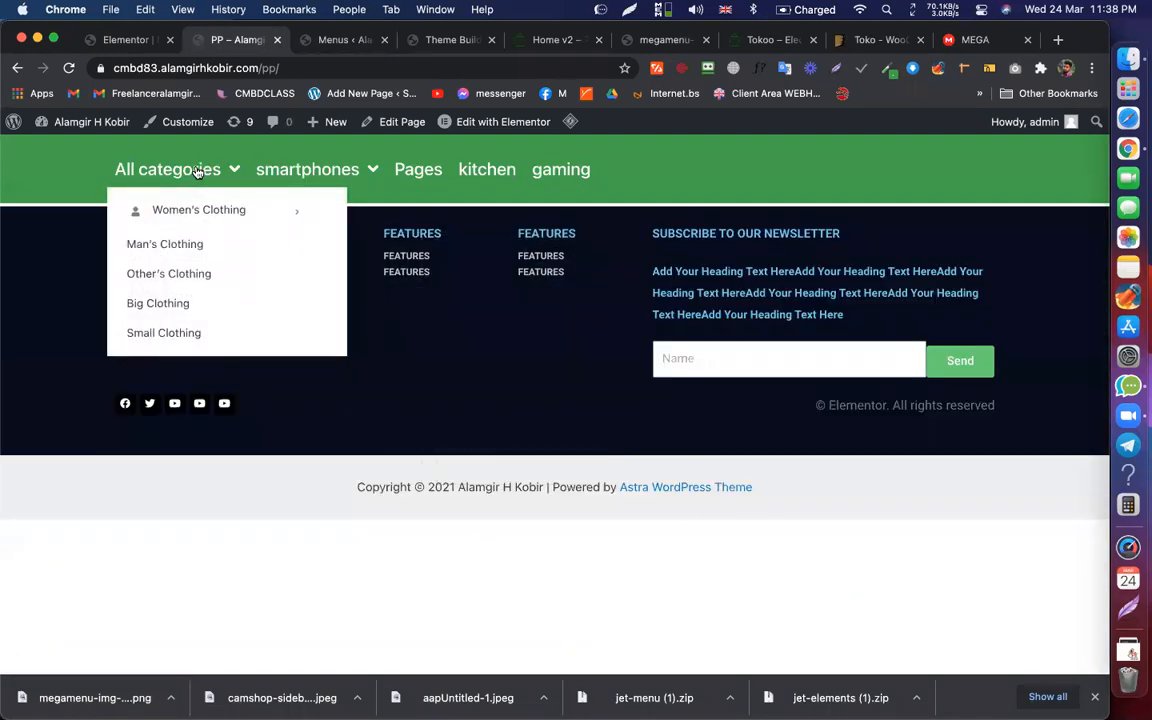
pyautogui.moveTo(231, 211)
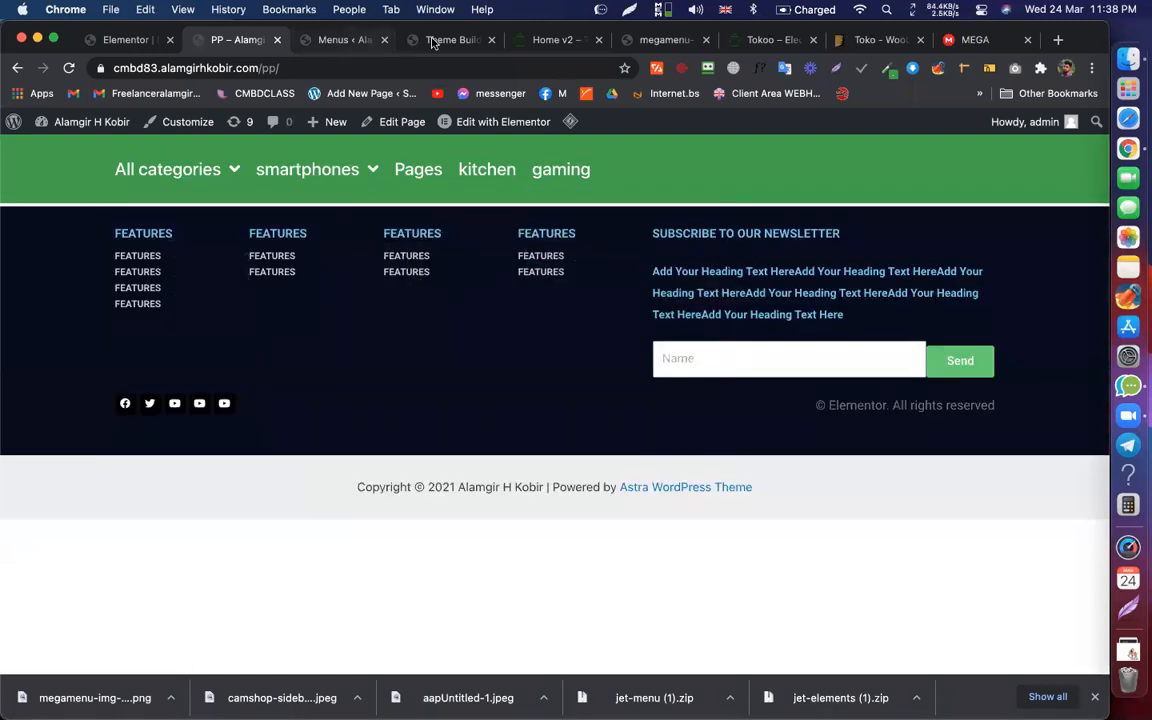
pyautogui.click(352, 40)
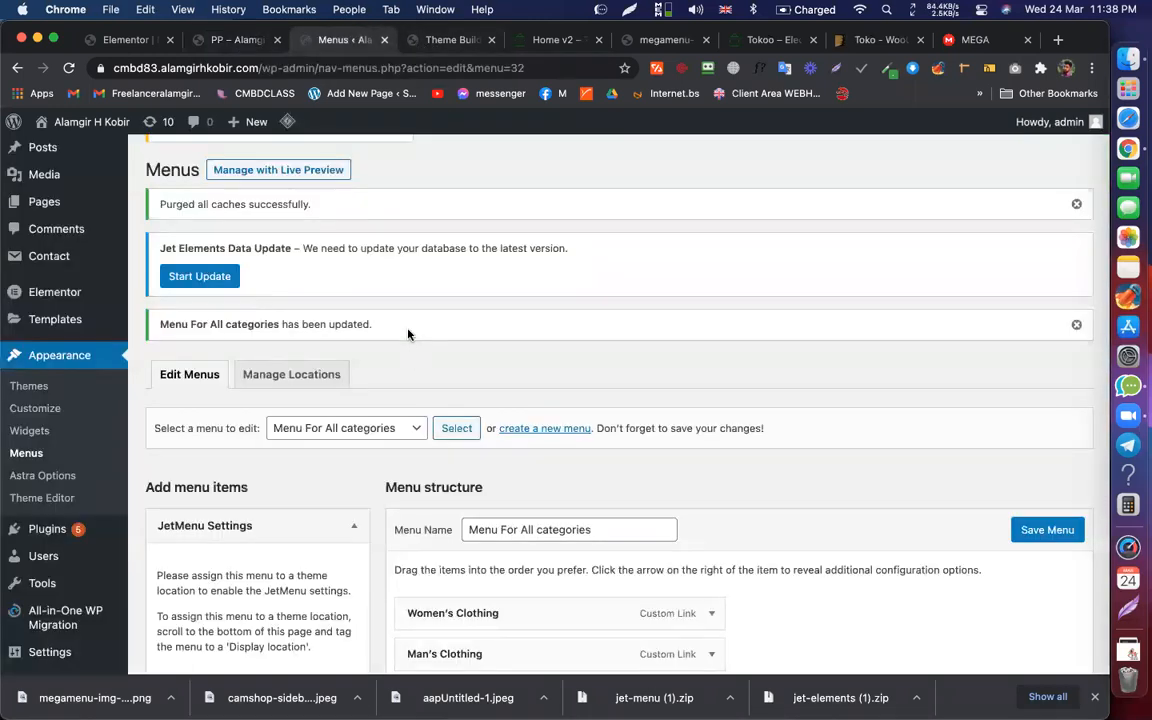
# Step: Set Women's Clothing's custom mega menu width to 2000 px and save the item settings
pyautogui.scroll(-3, 408, 334)
pyautogui.click(535, 433)
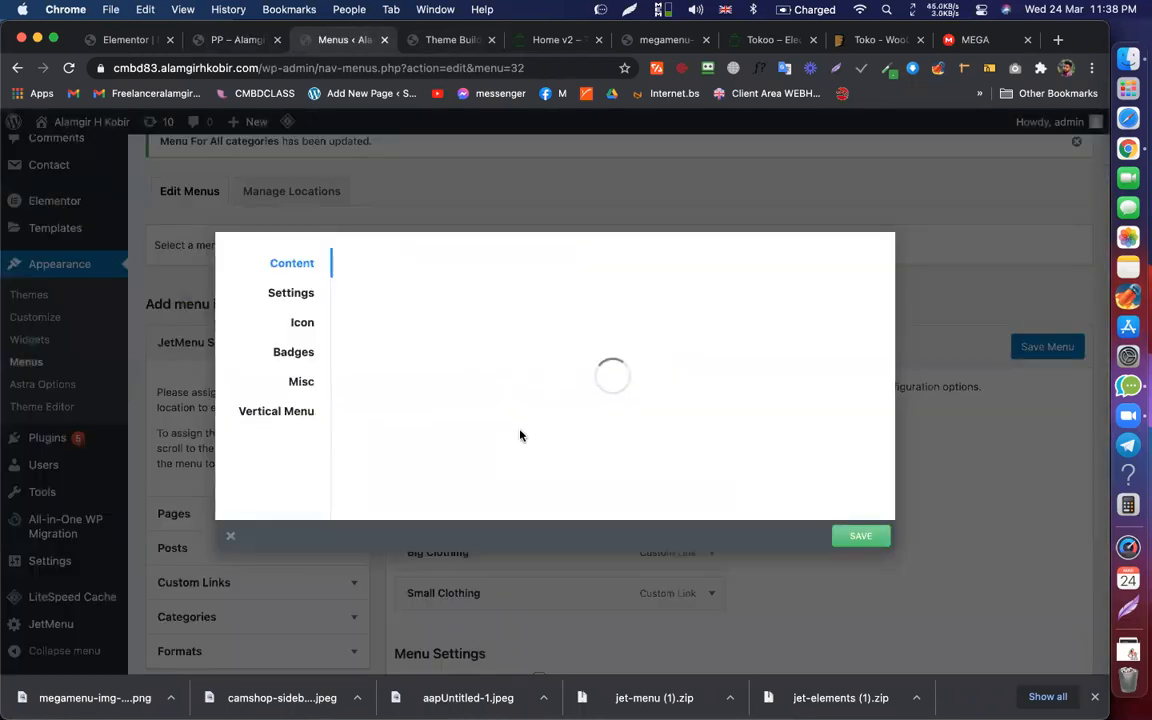
pyautogui.click(299, 300)
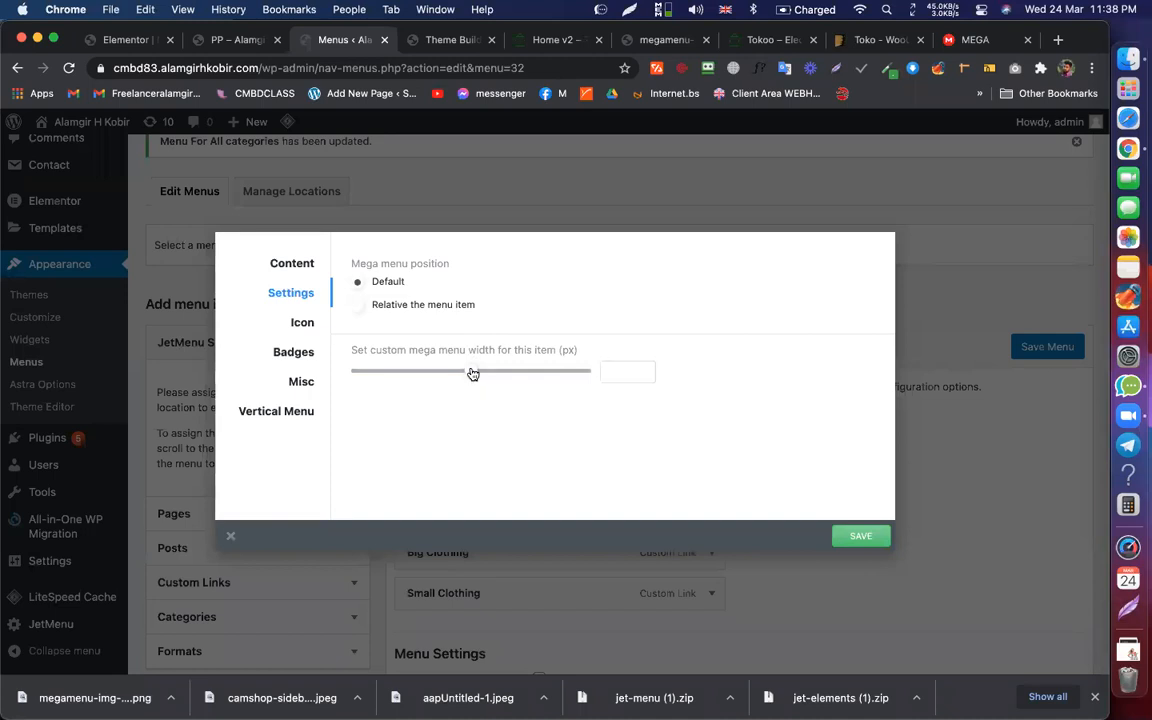
pyautogui.moveTo(472, 373); pyautogui.dragTo(622, 373)
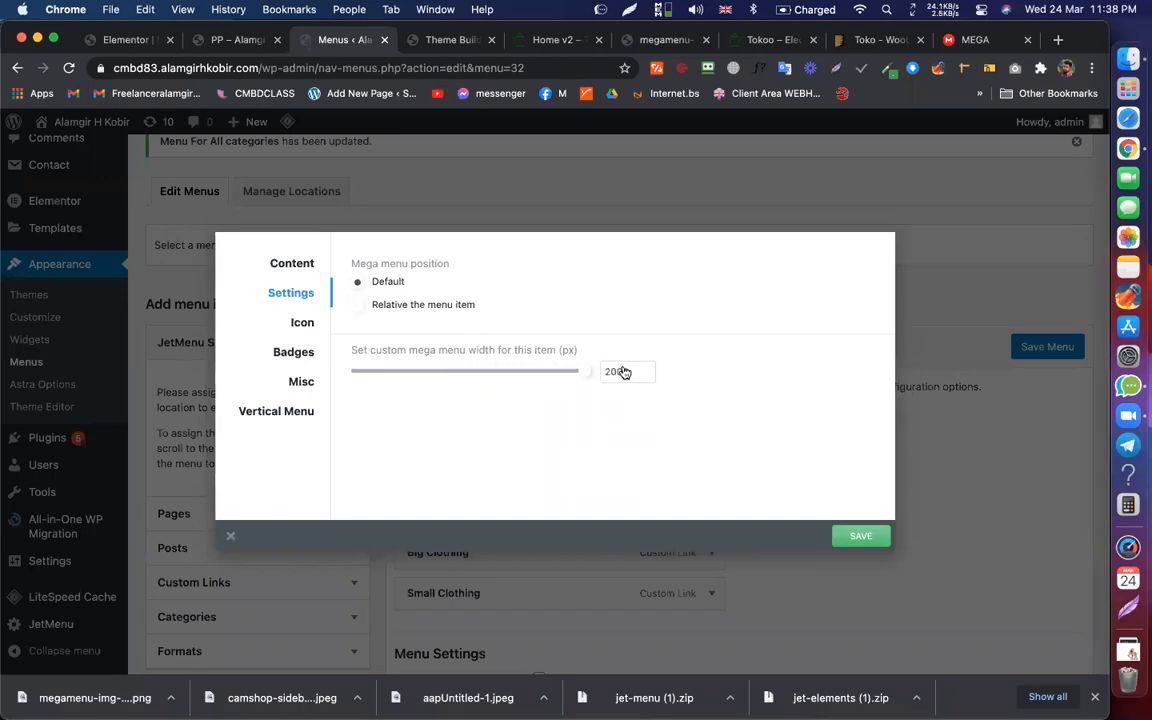
pyautogui.click(868, 541)
# Step: Save the menu and check the All categories dropdown on the live site
pyautogui.click(1032, 424)
pyautogui.click(1060, 342)
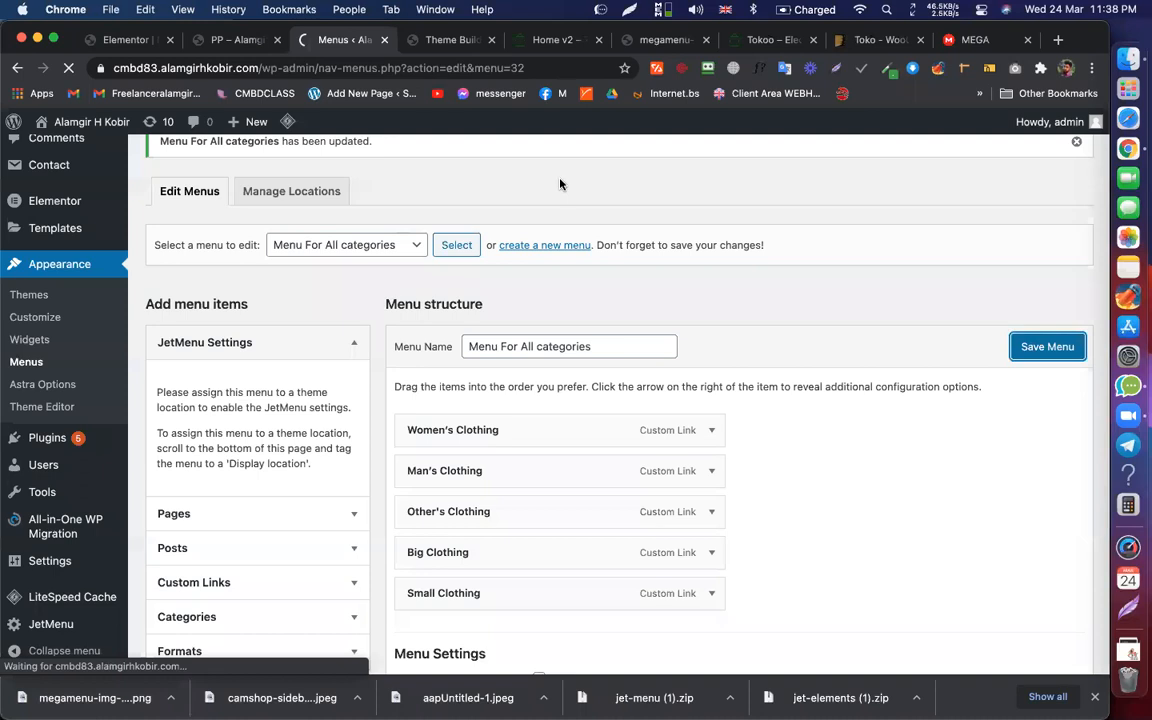
pyautogui.click(245, 40)
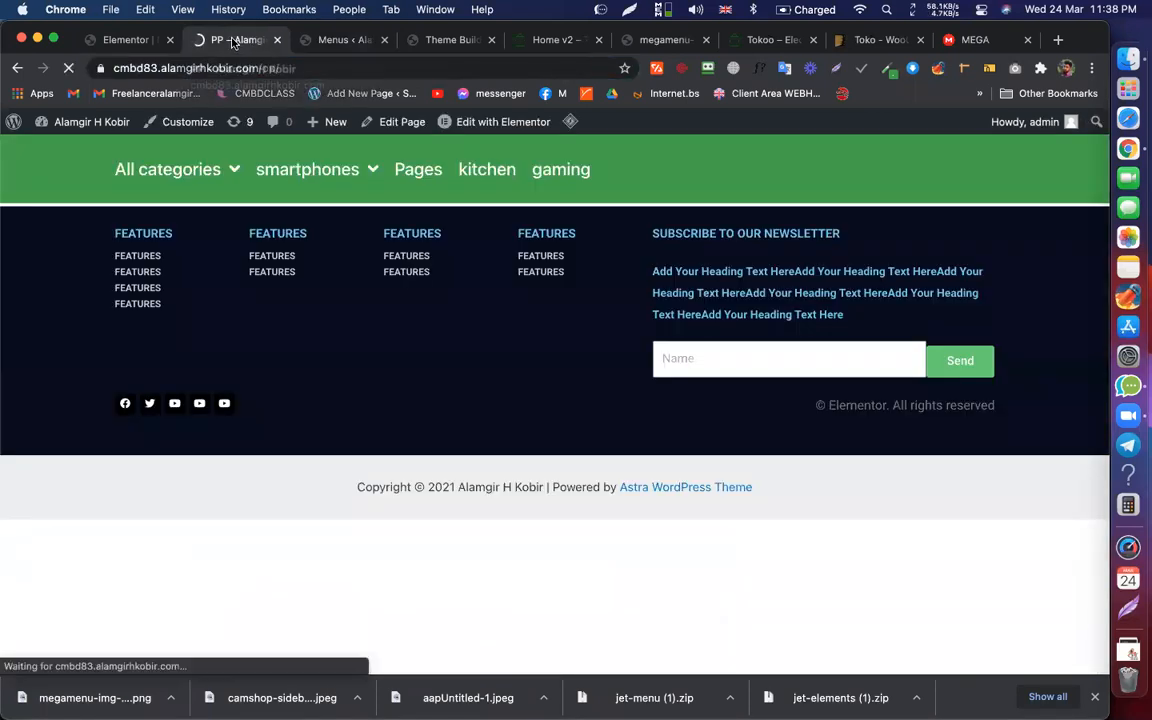
pyautogui.moveTo(200, 175)
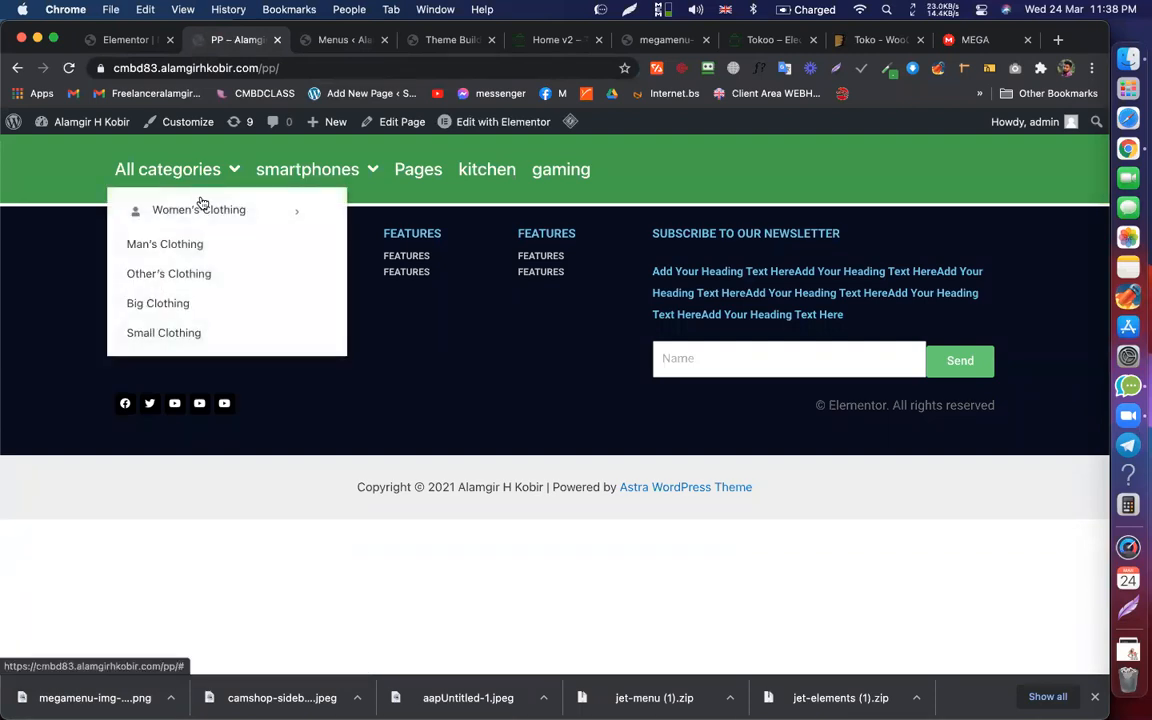
pyautogui.moveTo(195, 200)
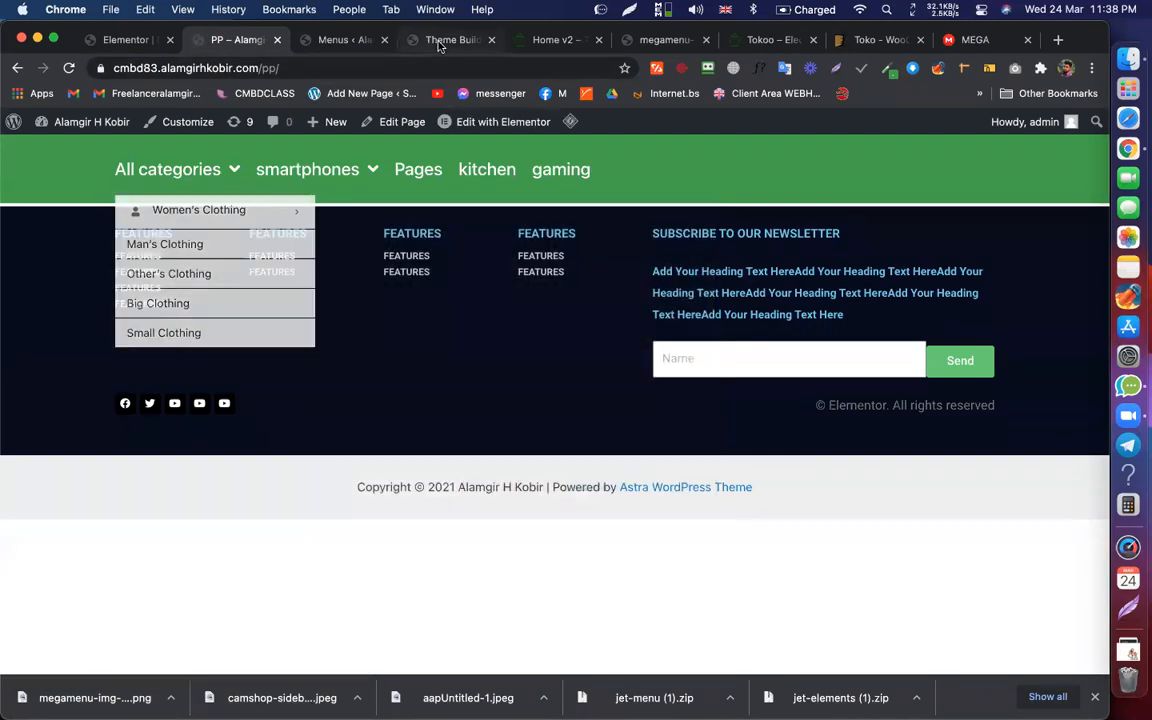
pyautogui.click(445, 40)
# Step: Narrow Women's Clothing's vertical mega menu width to 506 px and save the item settings
pyautogui.click(345, 39)
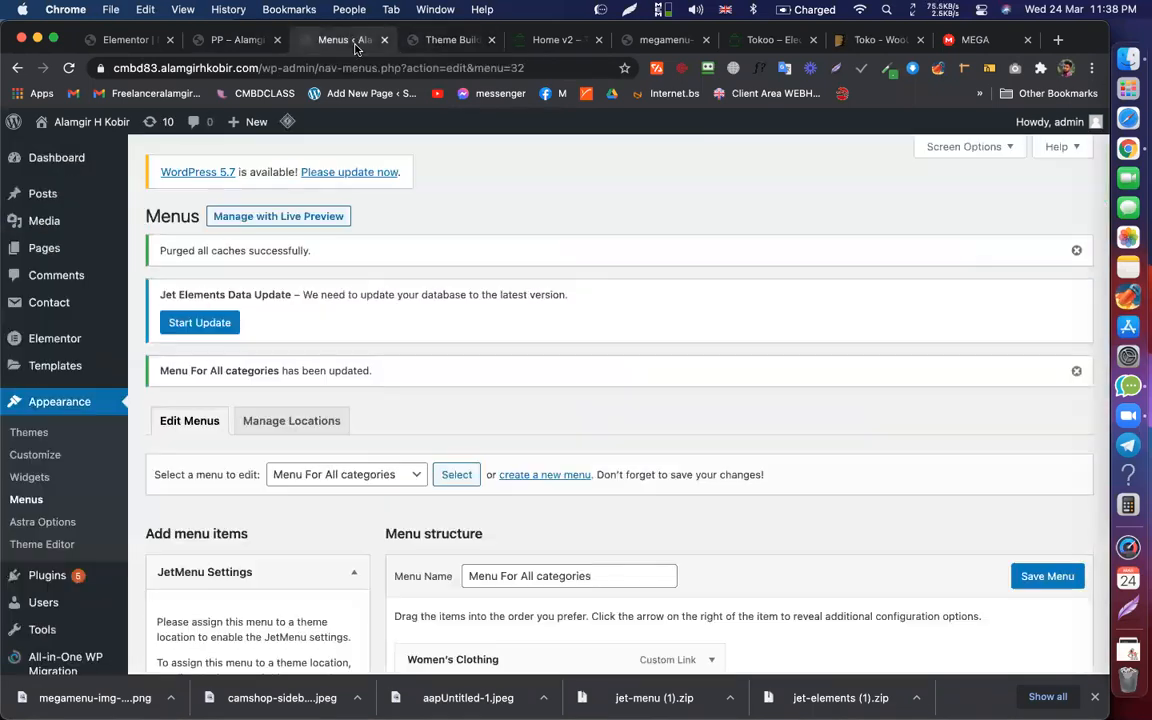
pyautogui.scroll(-2, 518, 545)
pyautogui.scroll(-2, 518, 545)
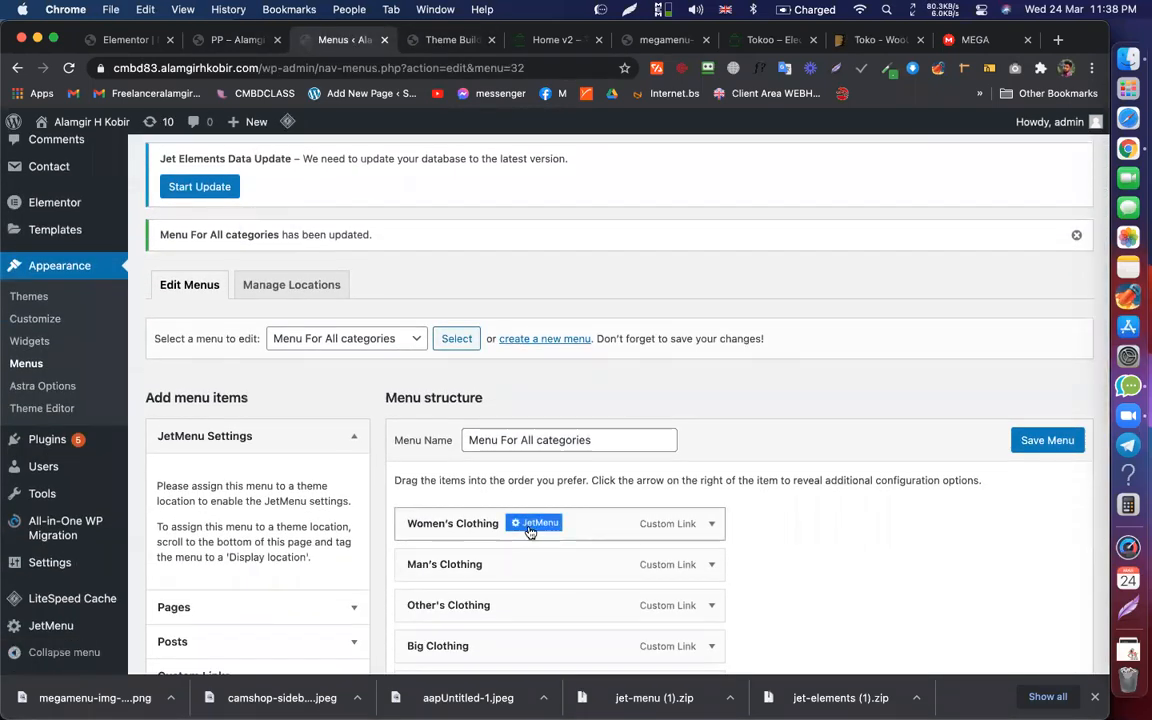
pyautogui.click(535, 523)
pyautogui.click(305, 296)
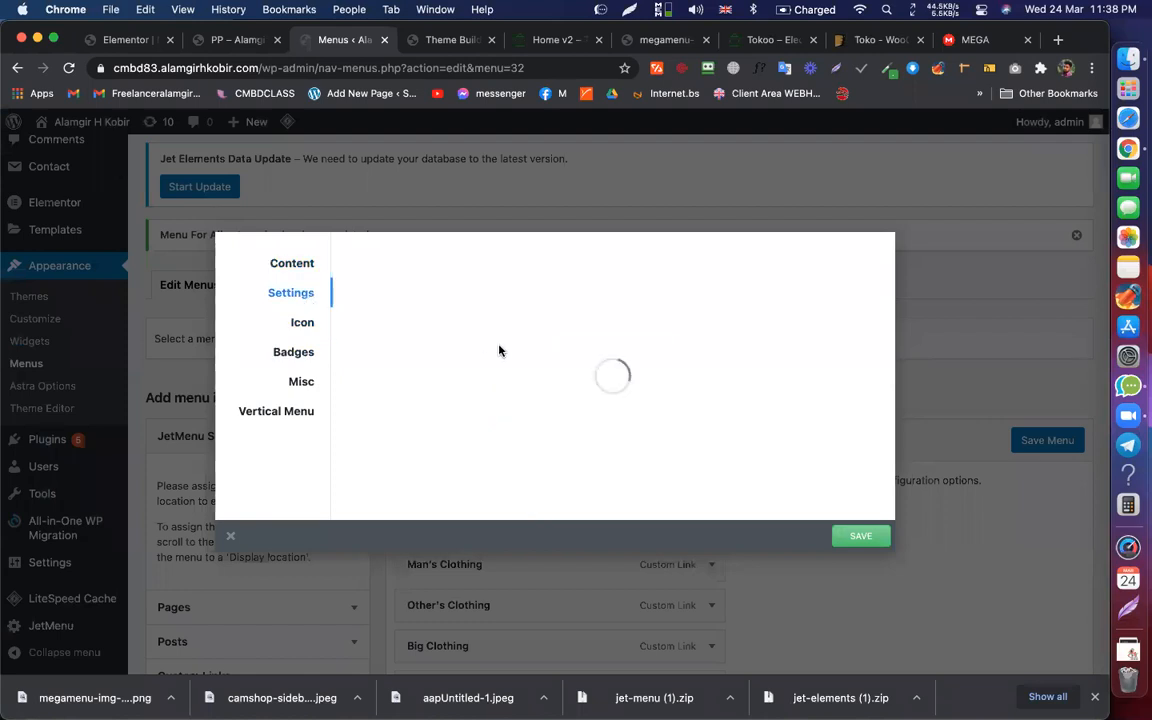
pyautogui.doubleClick(627, 371)
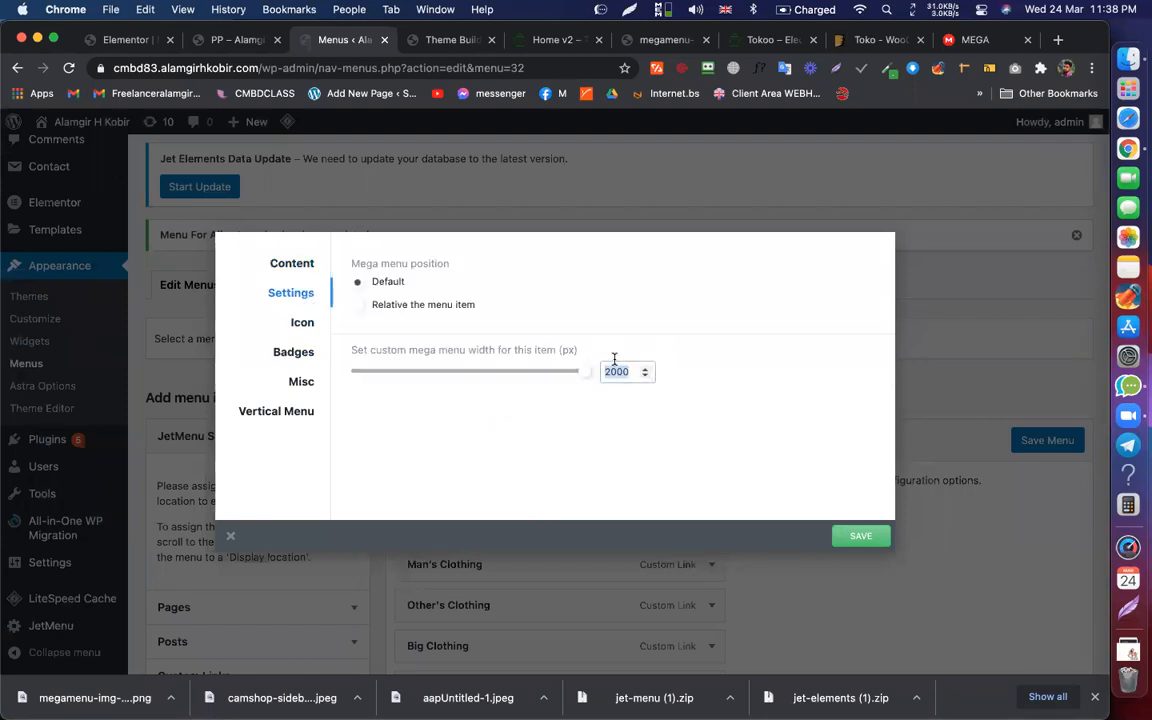
pyautogui.click(254, 410)
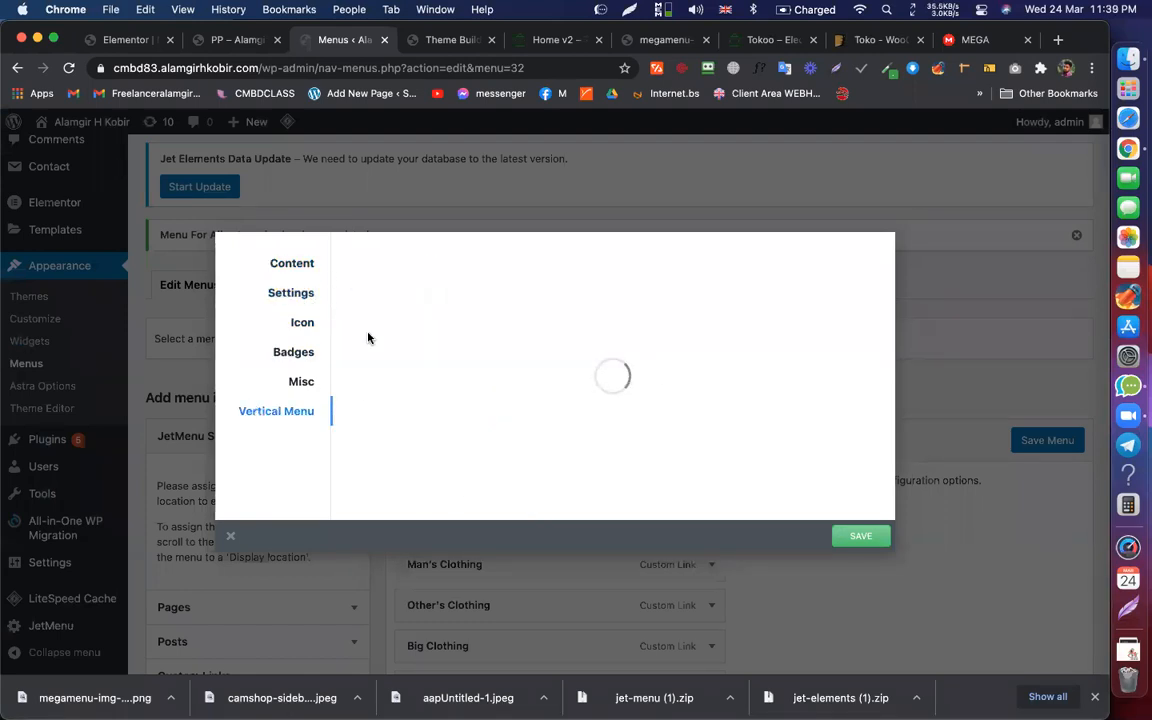
pyautogui.moveTo(473, 287); pyautogui.dragTo(397, 287)
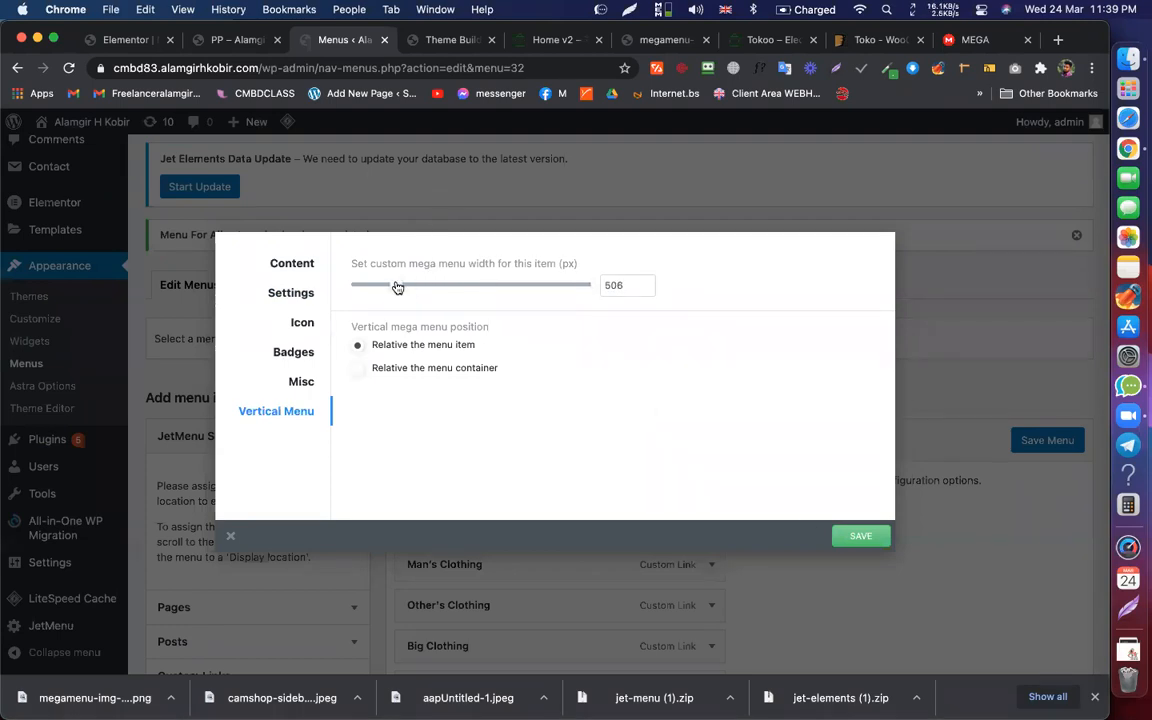
pyautogui.click(849, 536)
# Step: Save the menu and reload the live page to view the Women's Clothing mega panel
pyautogui.click(1010, 530)
pyautogui.click(1043, 442)
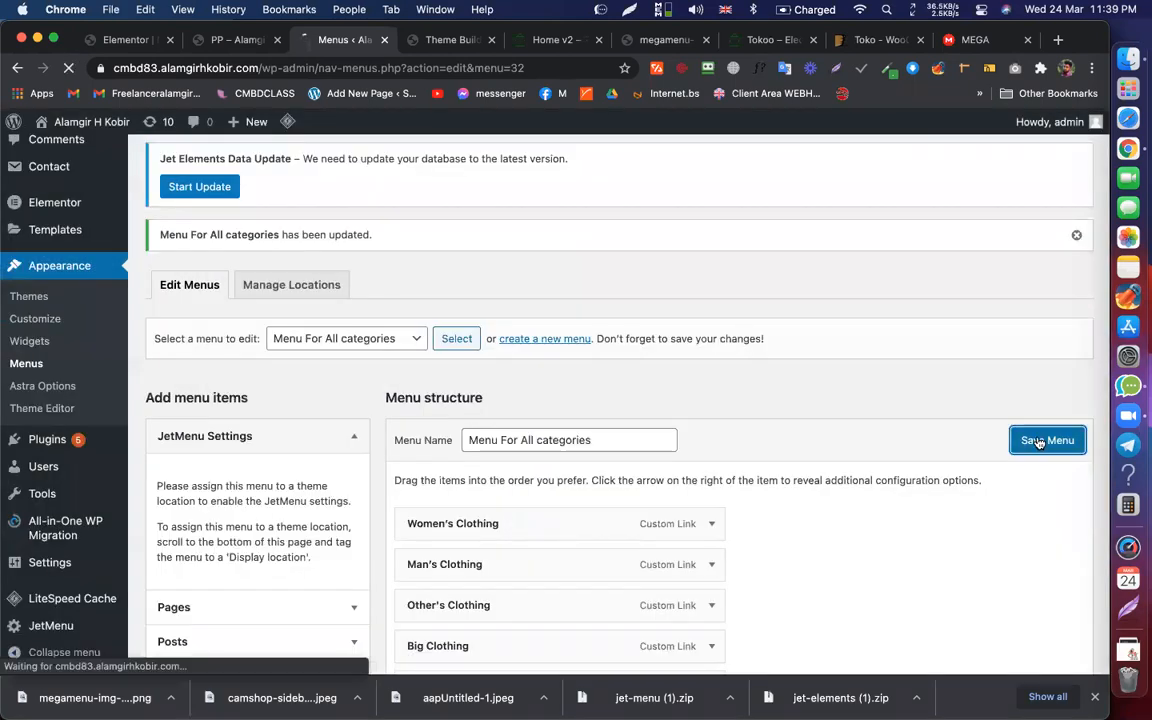
pyautogui.click(237, 40)
pyautogui.click(198, 68)
pyautogui.press('Return')
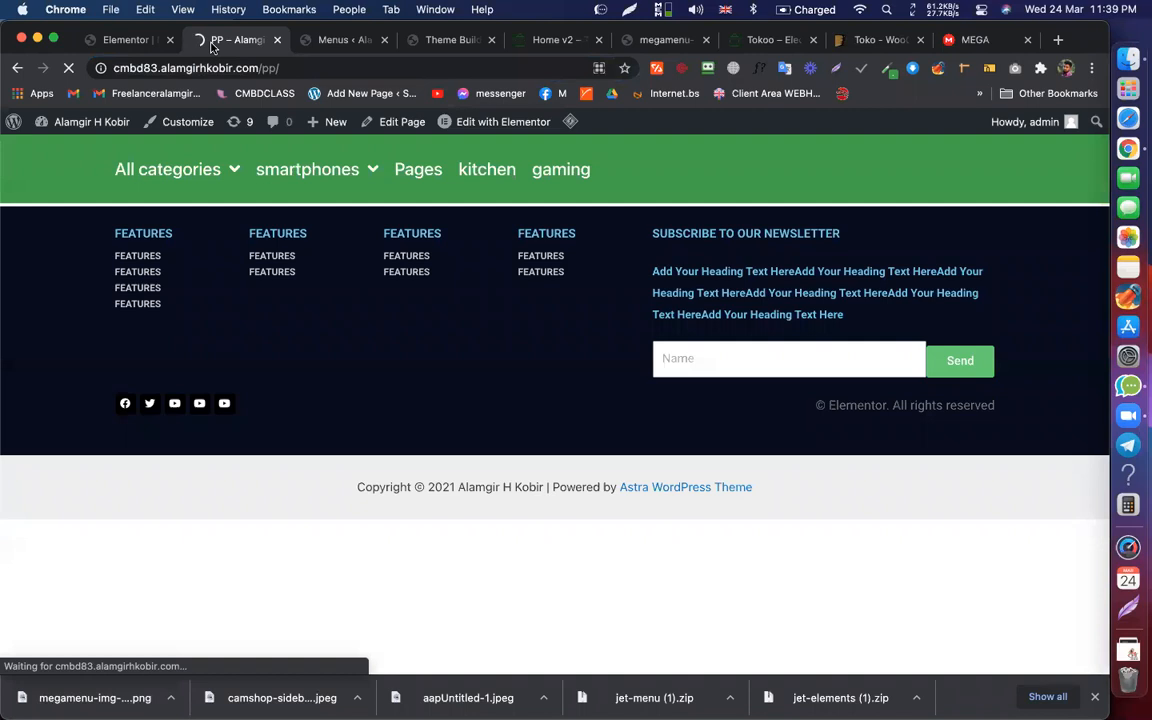
pyautogui.moveTo(165, 165)
pyautogui.moveTo(182, 210)
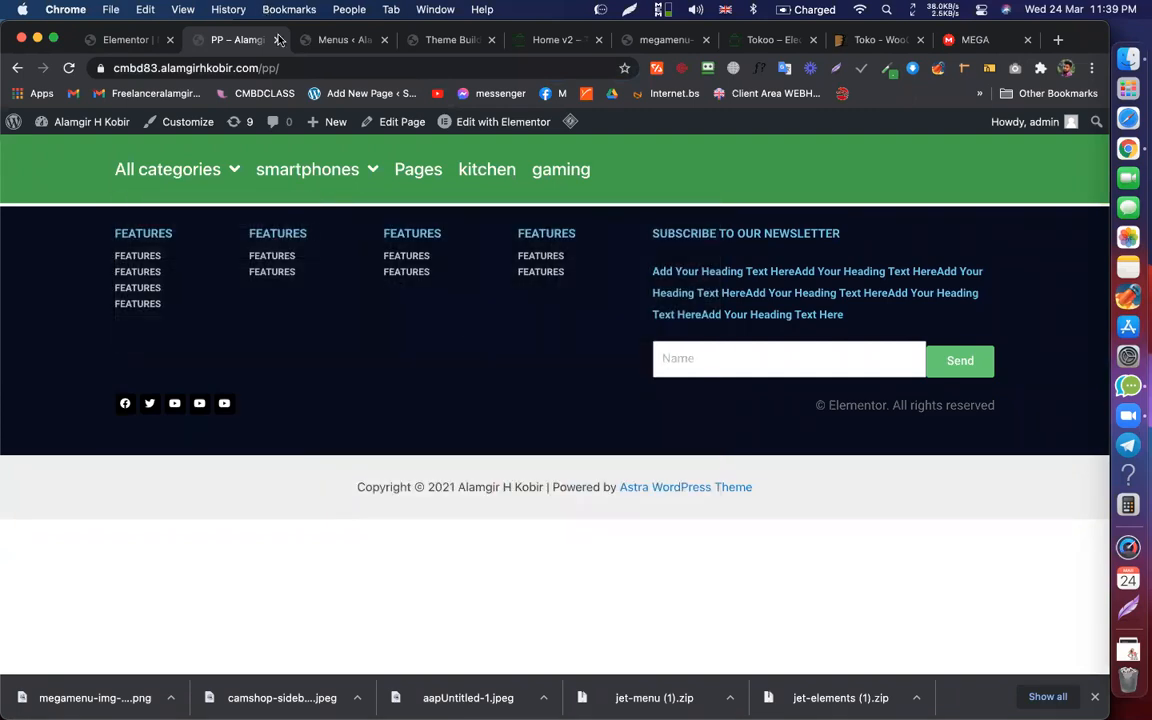
# Step: Open Women's Clothing's mega menu item content in the Elementor editor
pyautogui.click(320, 45)
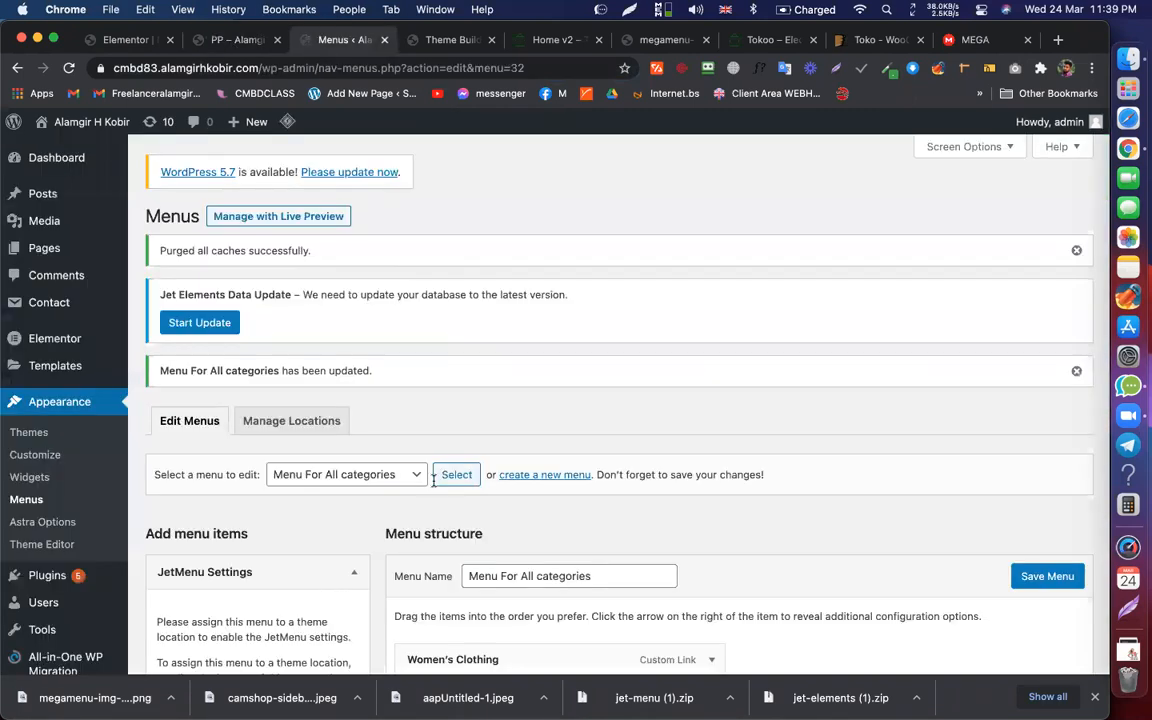
pyautogui.scroll(-2, 450, 500)
pyautogui.scroll(-2, 515, 516)
pyautogui.click(545, 488)
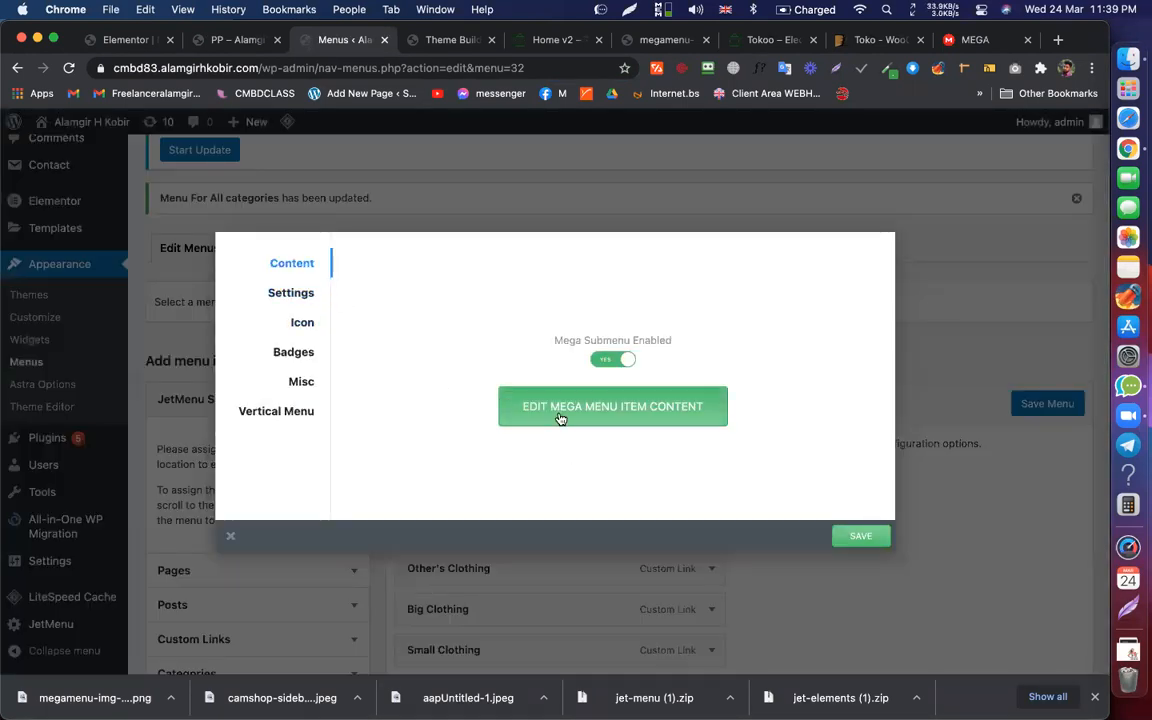
pyautogui.click(560, 414)
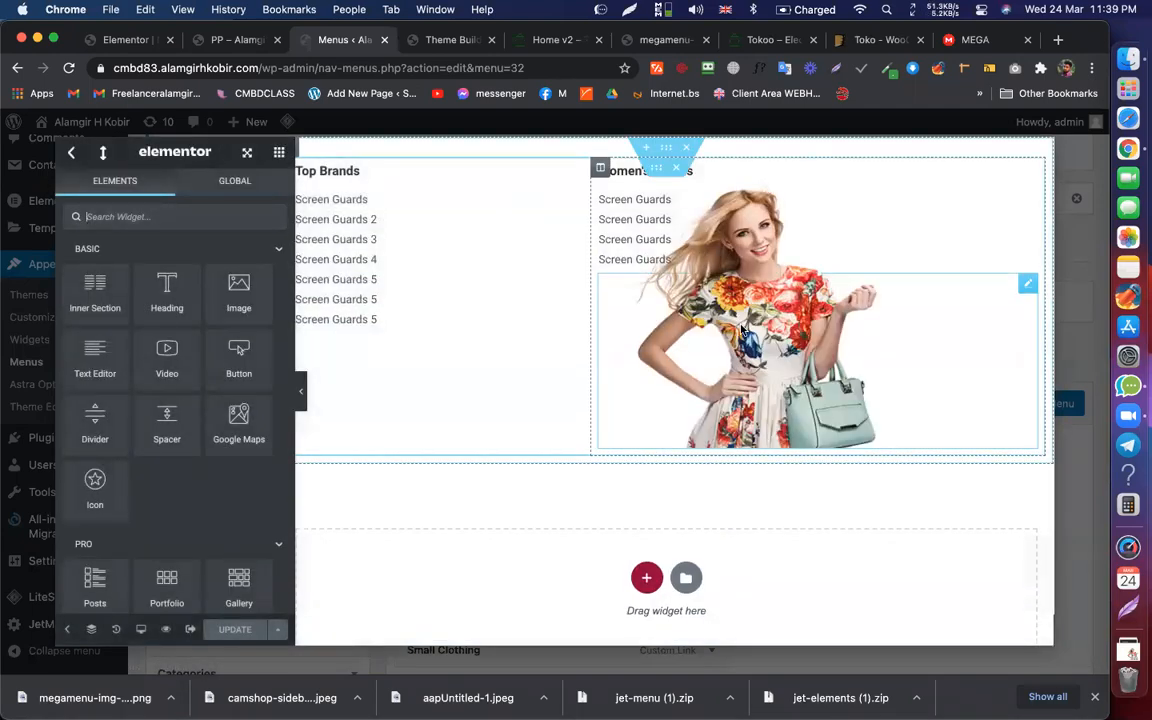
# Step: Give the mega menu model image a -20 px bottom margin and update the content
pyautogui.click(742, 330)
pyautogui.click(255, 190)
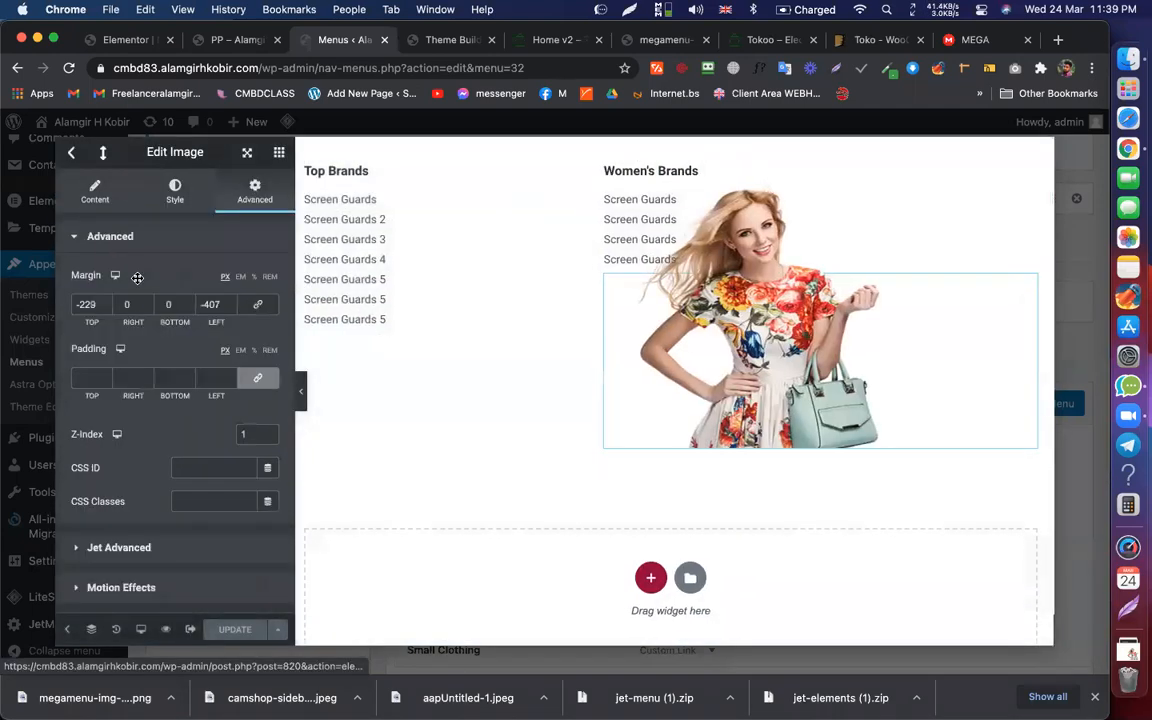
pyautogui.click(279, 152)
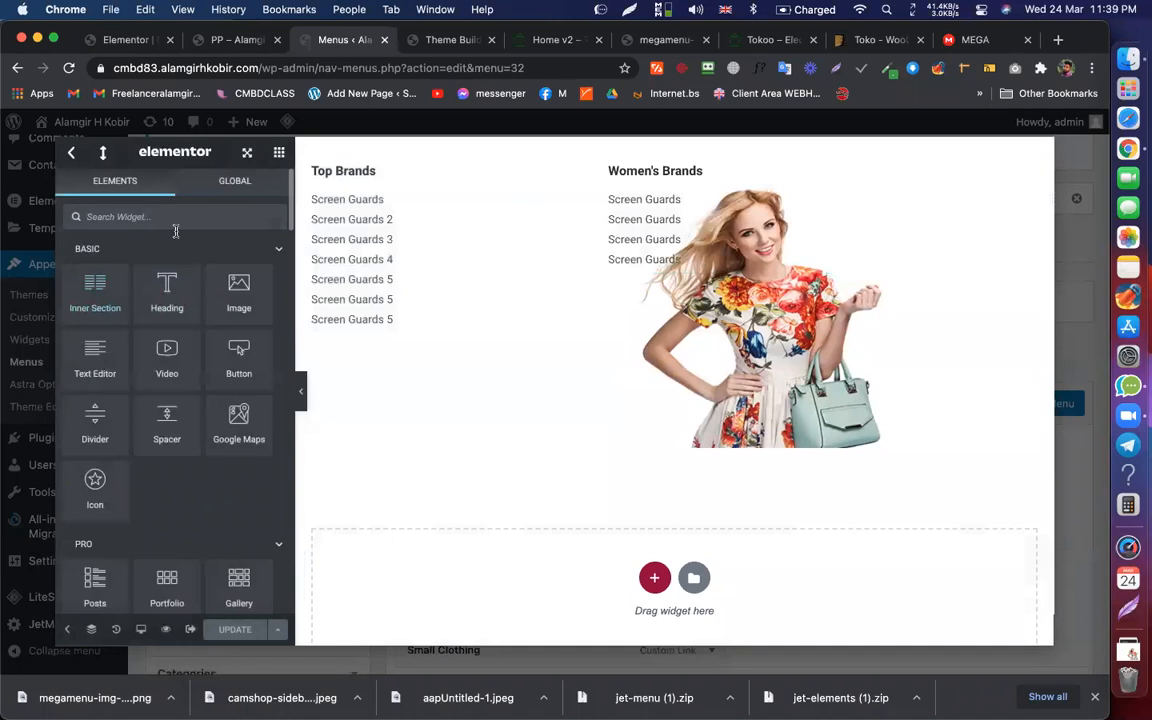
pyautogui.click(697, 395)
pyautogui.click(189, 310)
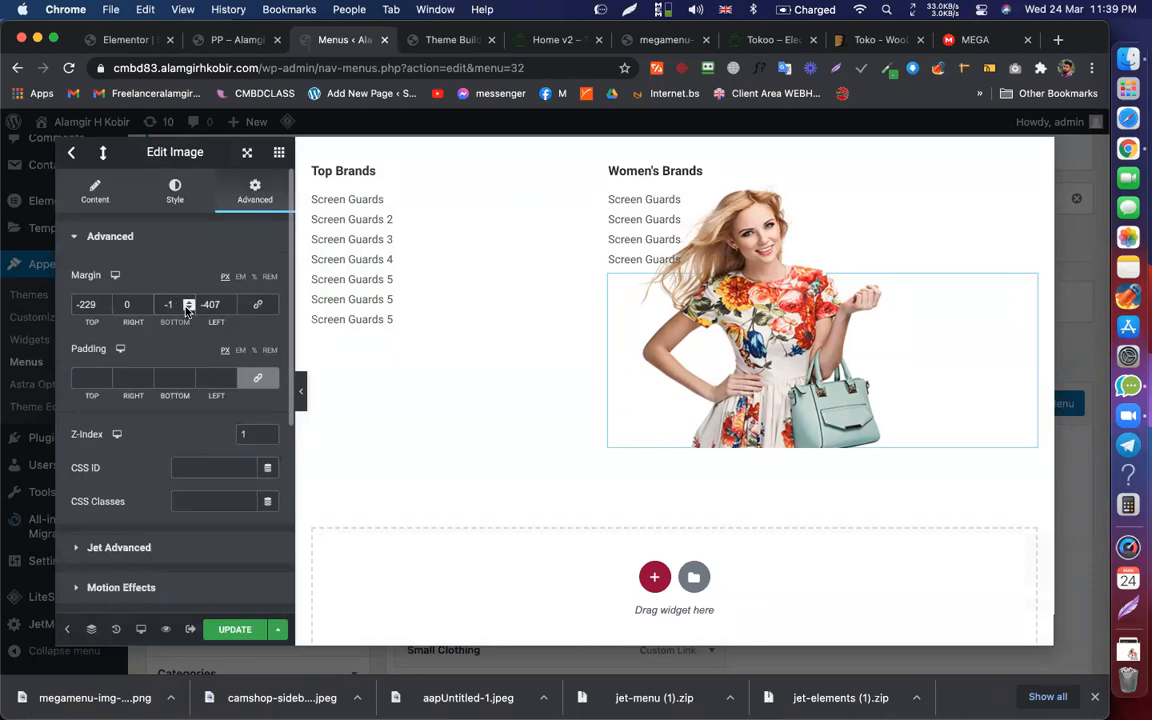
pyautogui.click(189, 310)
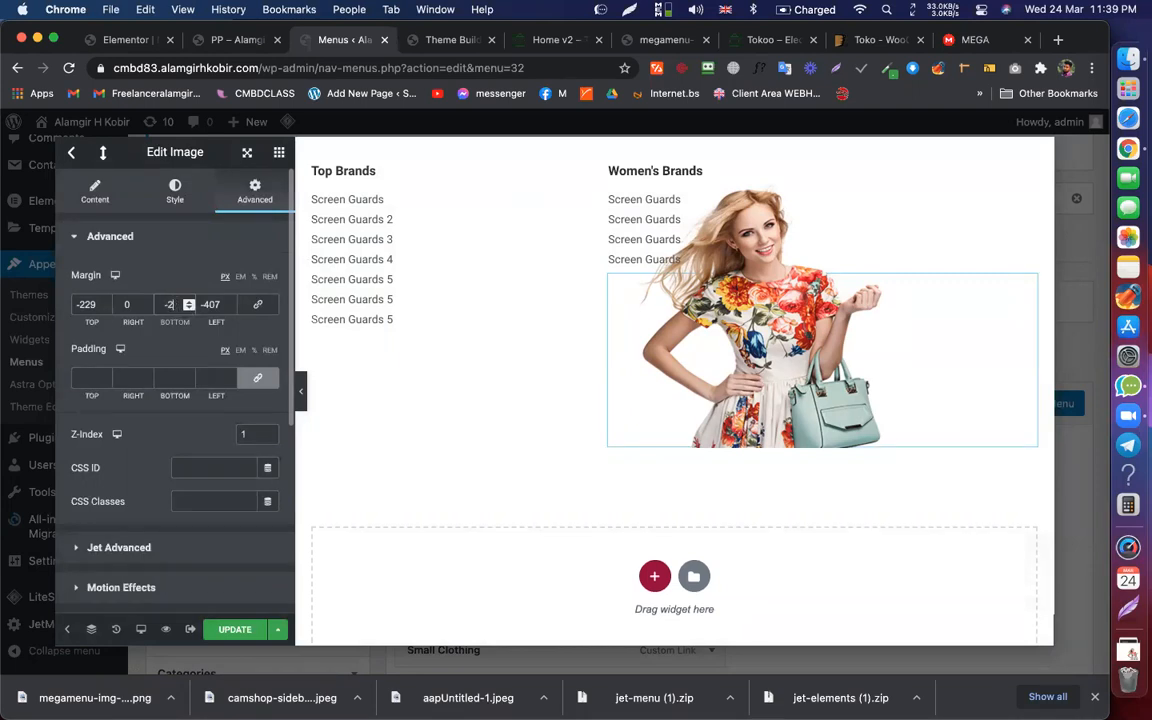
pyautogui.write('0')
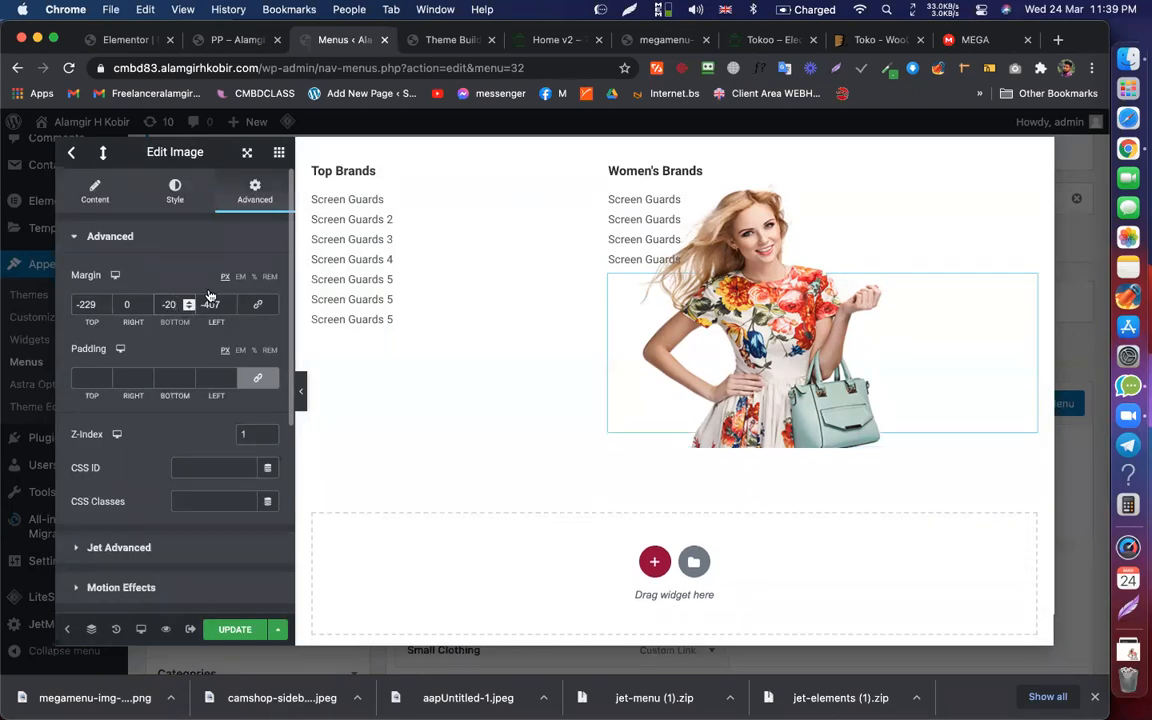
pyautogui.click(302, 391)
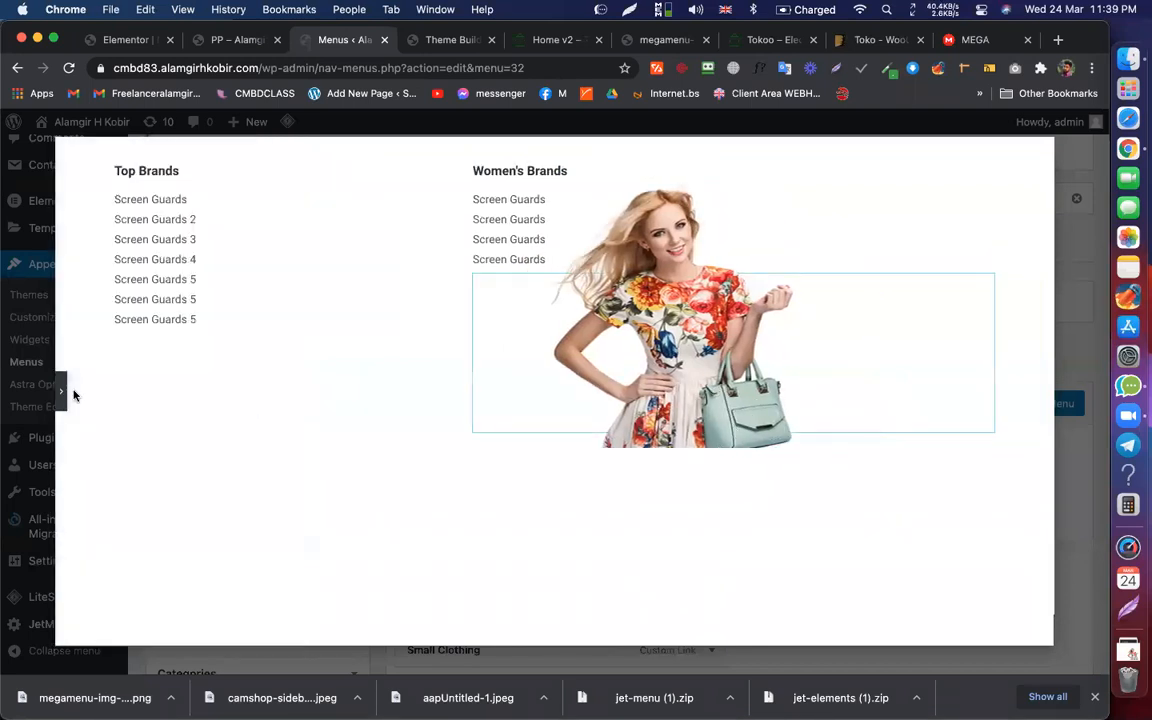
pyautogui.click(59, 397)
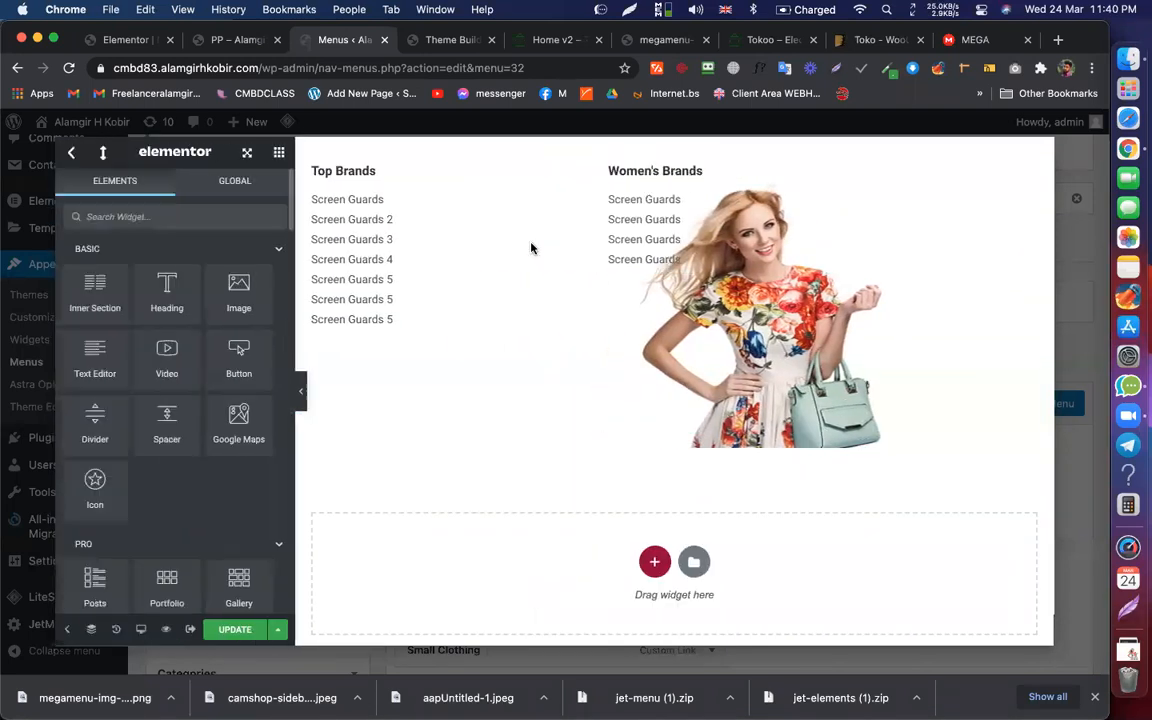
pyautogui.click(675, 149)
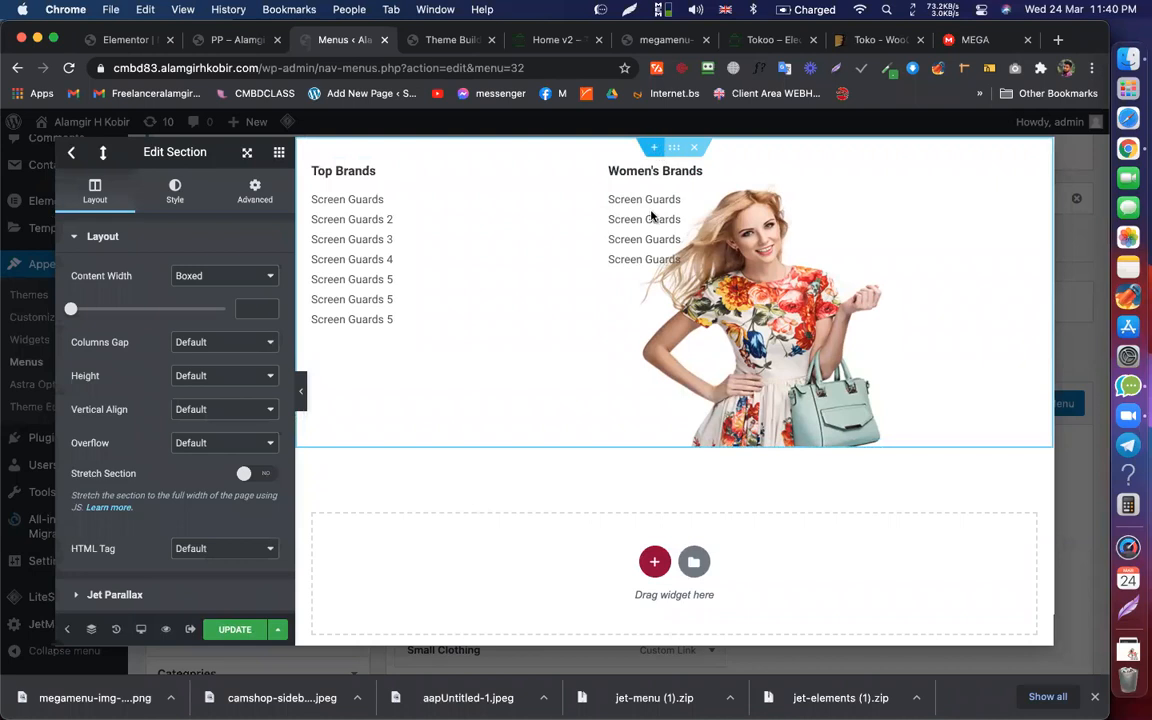
pyautogui.click(237, 627)
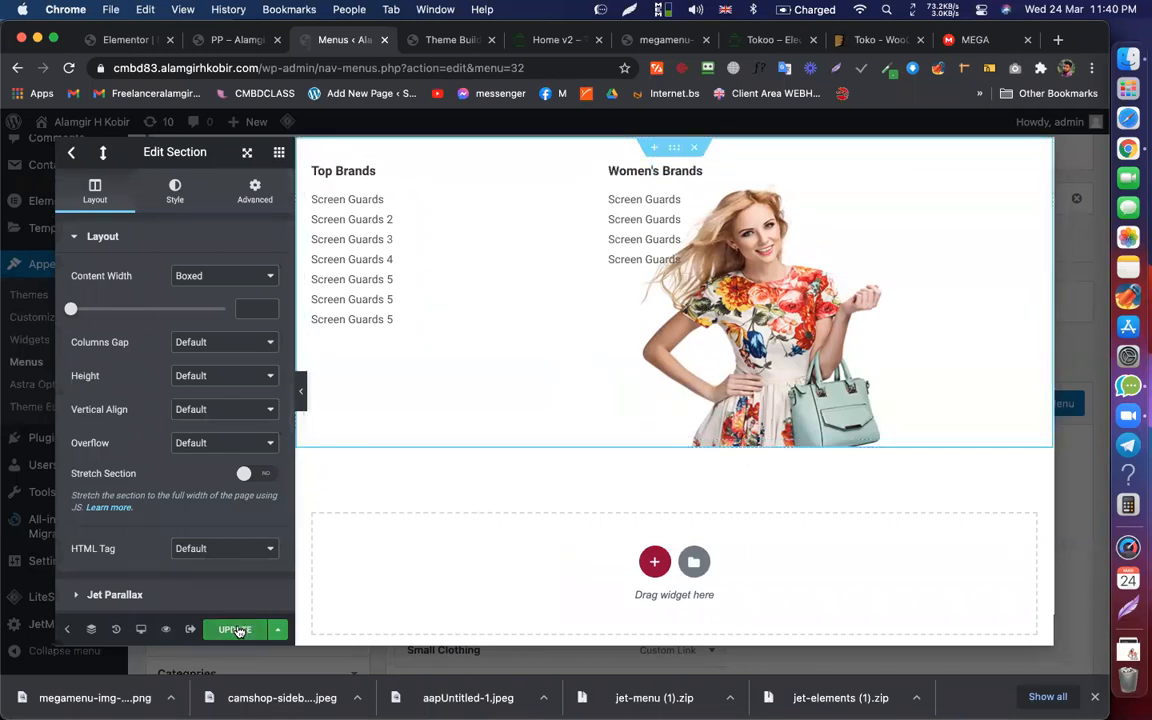
# Step: Save the item settings and the menu, then reload the live page
pyautogui.click(72, 155)
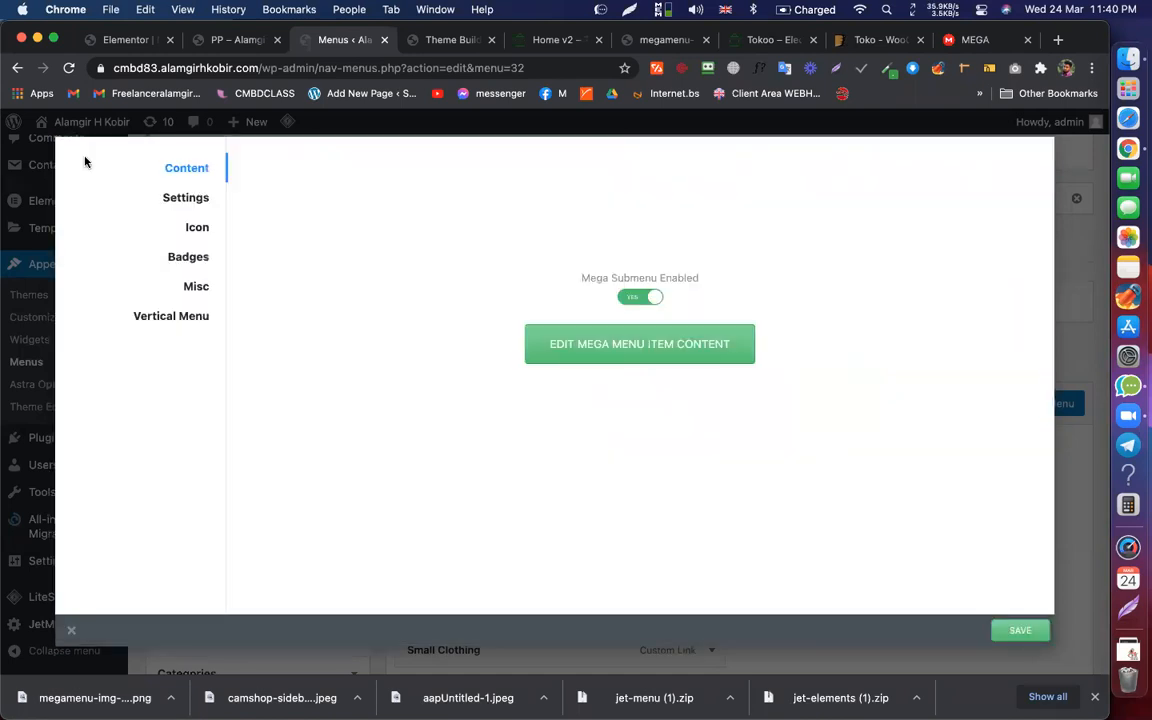
pyautogui.click(858, 535)
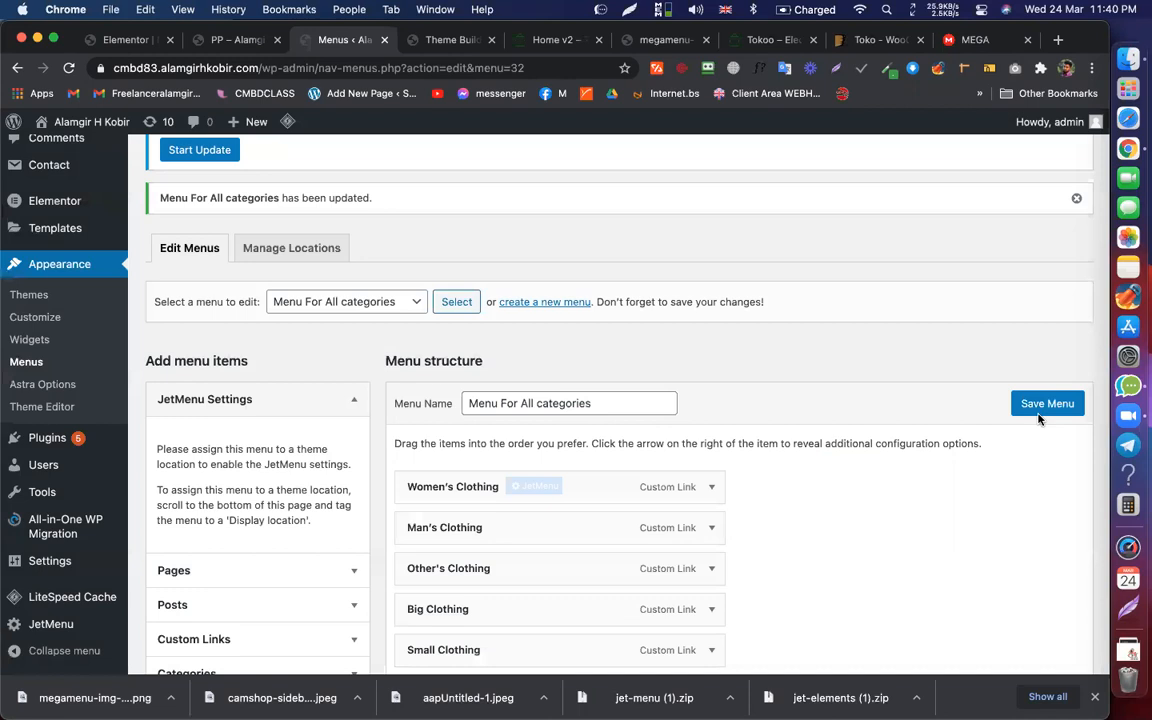
pyautogui.click(1043, 404)
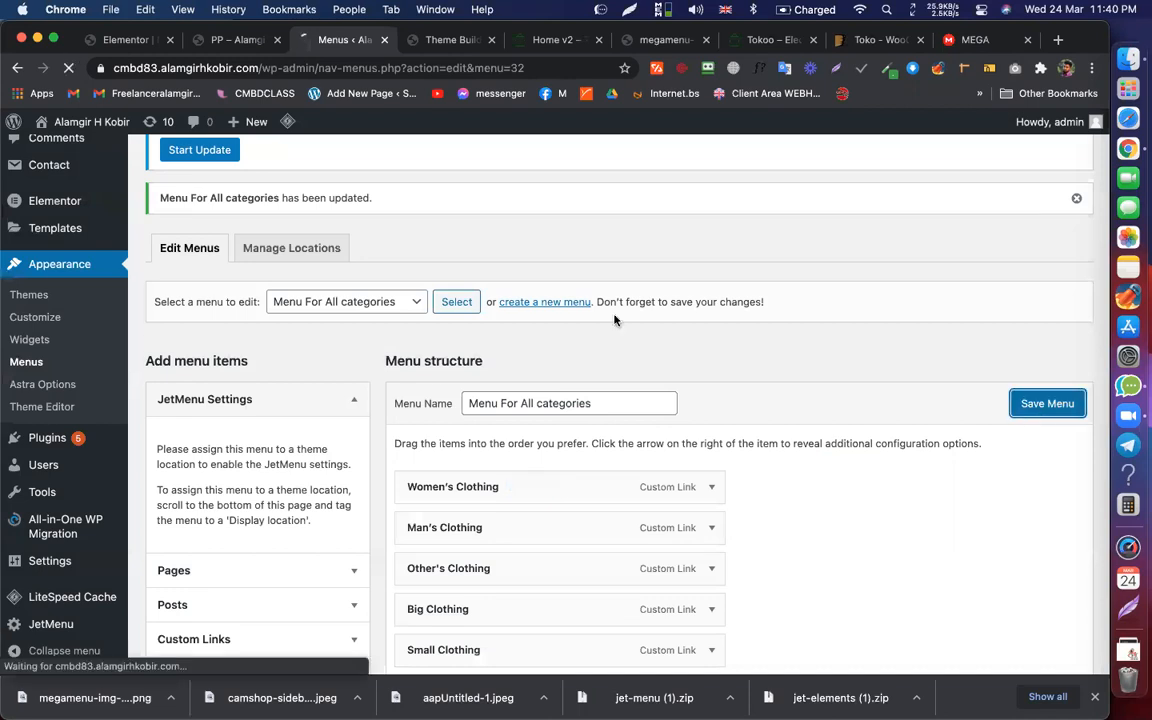
pyautogui.click(237, 39)
pyautogui.click(265, 68)
pyautogui.press('Return')
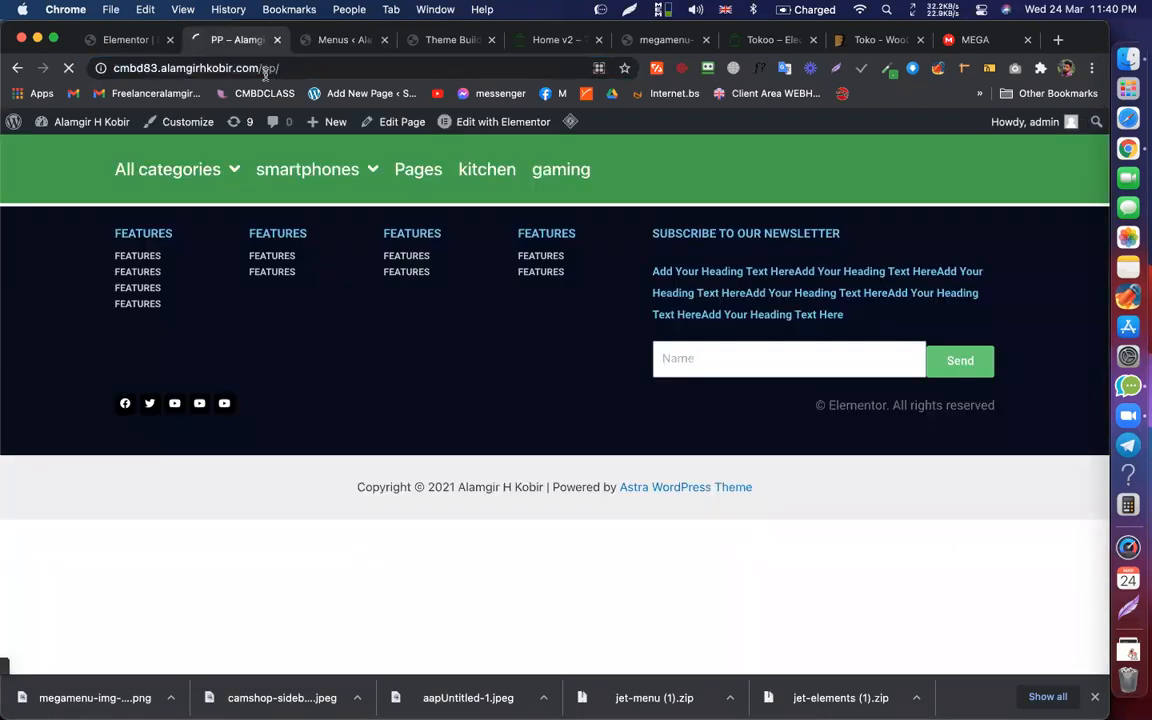
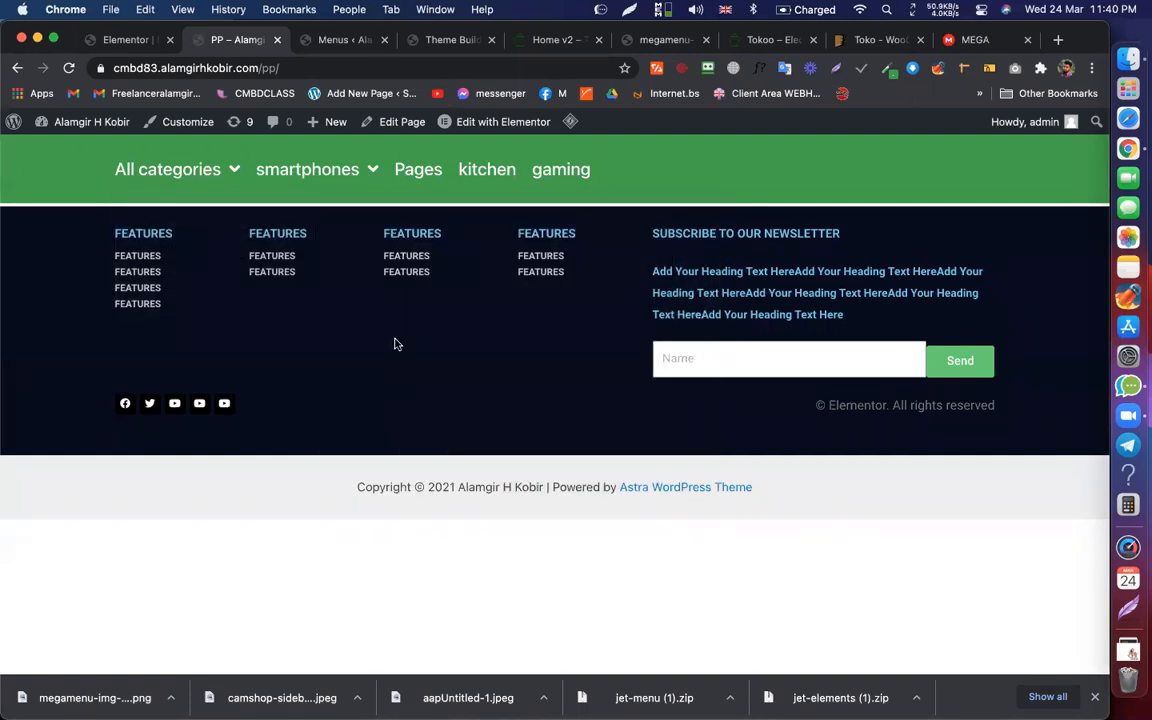
# Step: Open the page in Elementor and study the Tokoo demo's CATEGORIES heading for reference
pyautogui.click(480, 122)
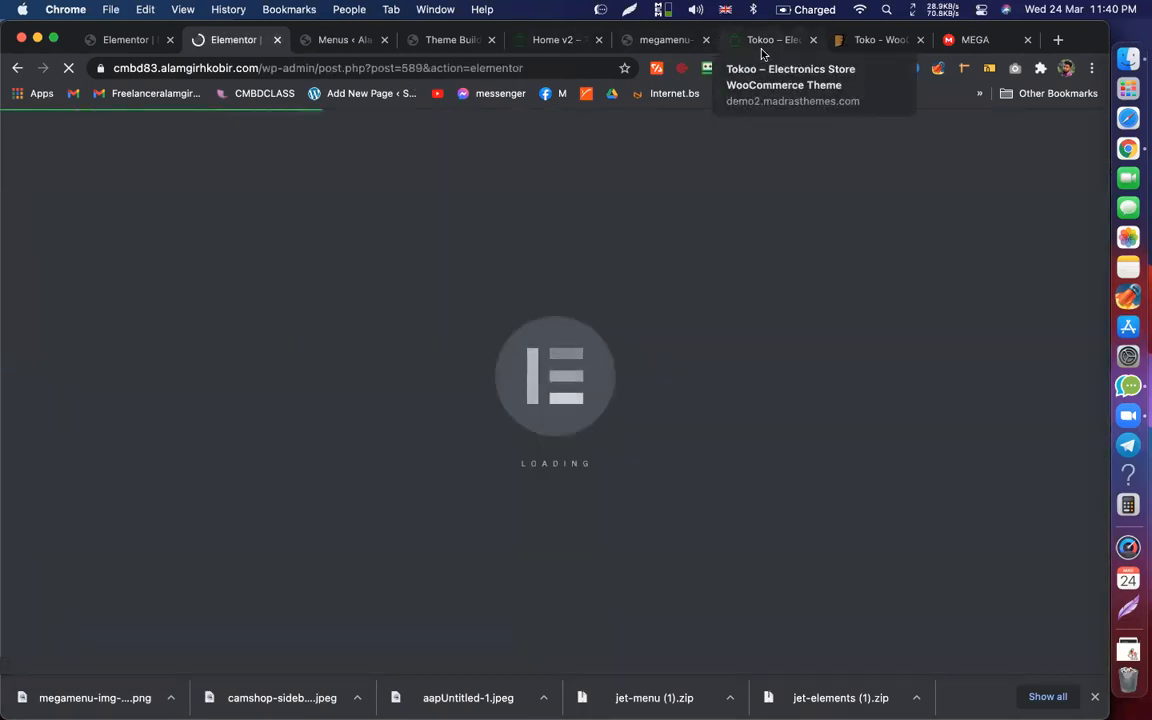
pyautogui.click(760, 40)
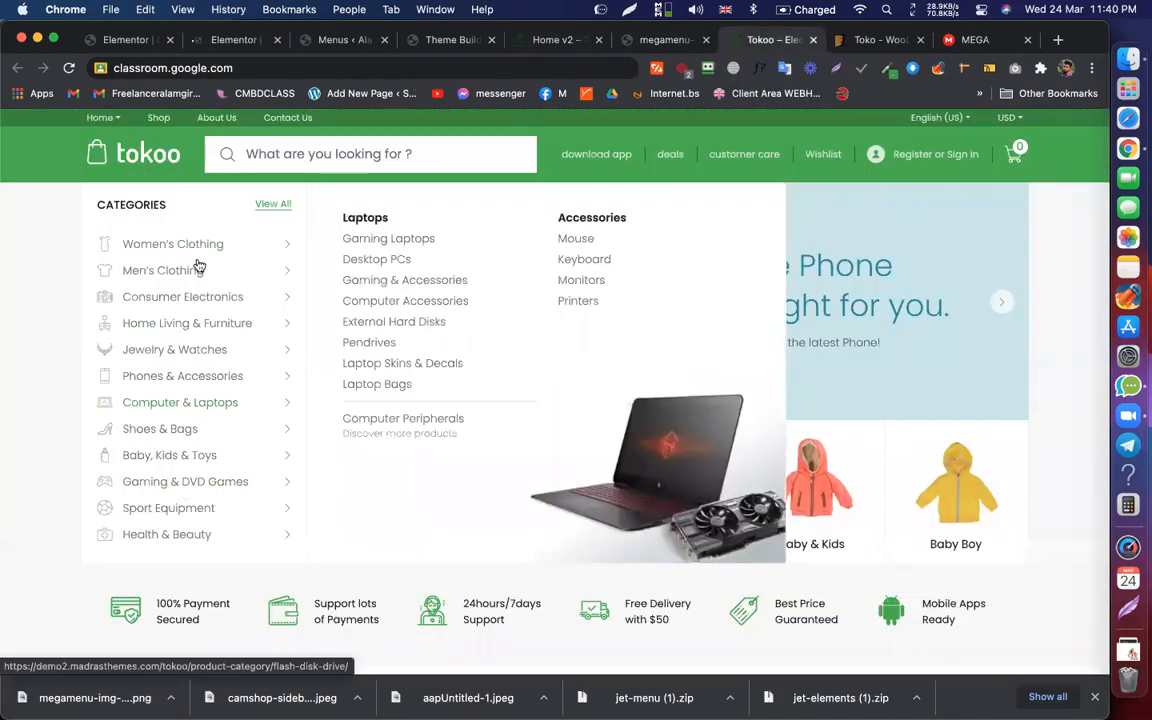
pyautogui.doubleClick(118, 208)
pyautogui.doubleClick(136, 205)
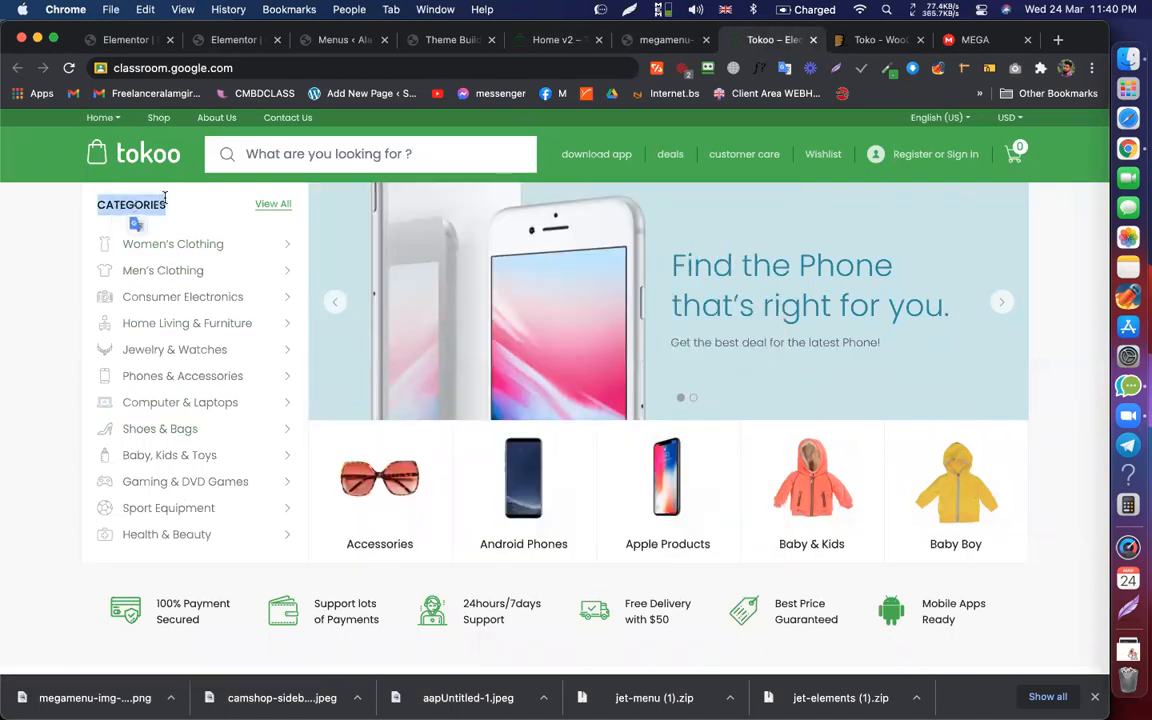
pyautogui.click(159, 197)
pyautogui.doubleClick(121, 204)
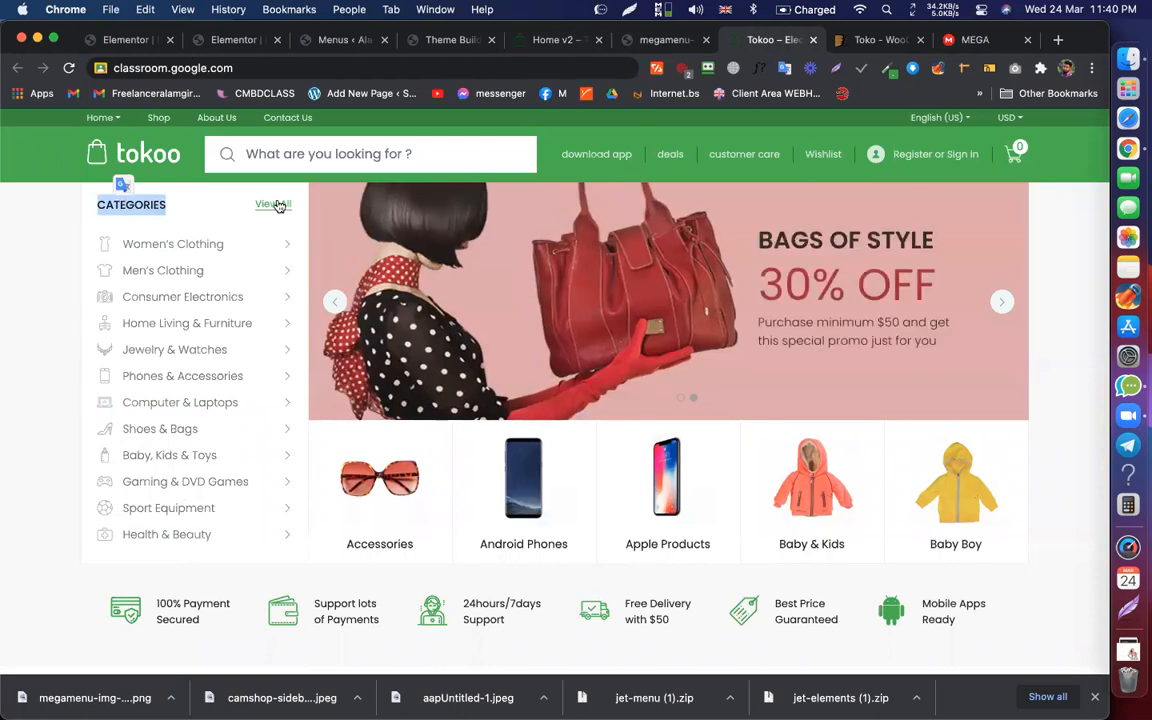
pyautogui.click(235, 40)
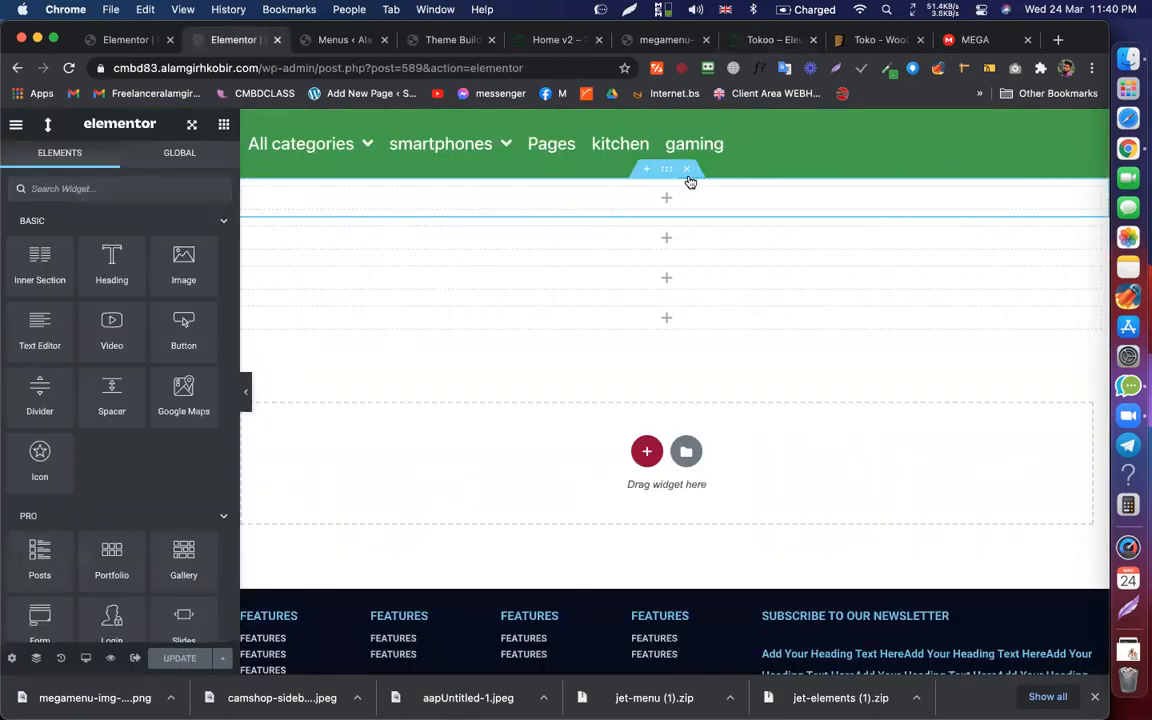
# Step: Delete the four leftover empty section rows
pyautogui.click(687, 174)
pyautogui.click(685, 174)
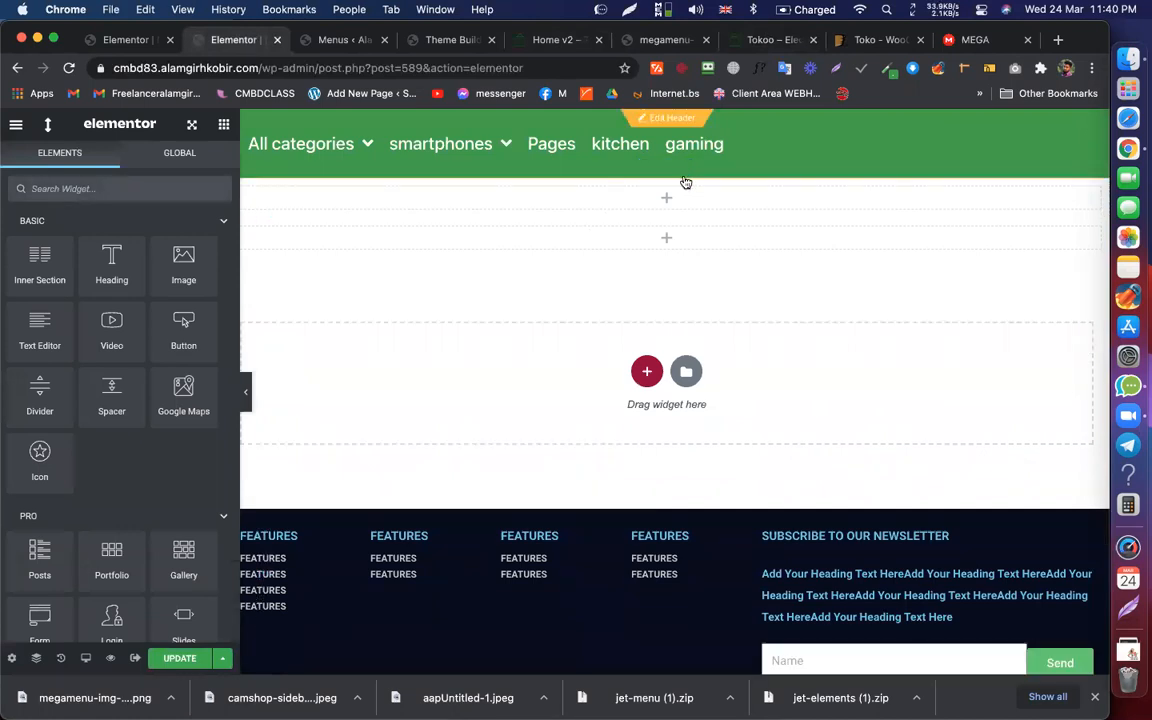
pyautogui.click(687, 172)
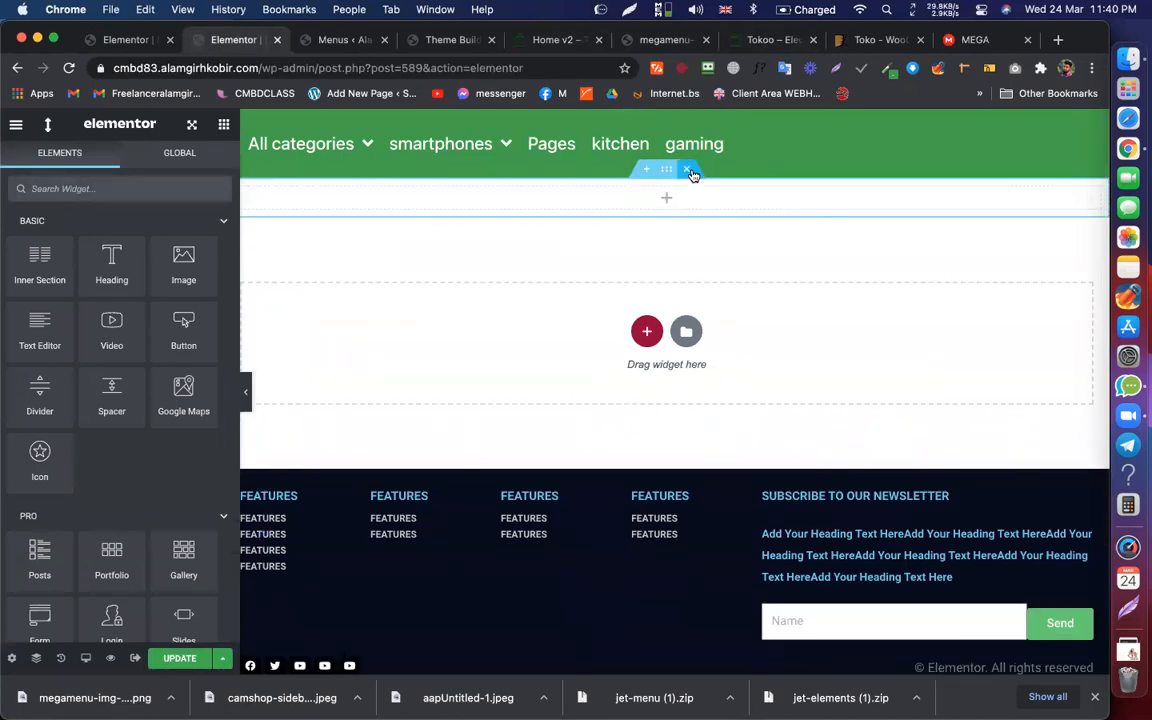
pyautogui.click(689, 172)
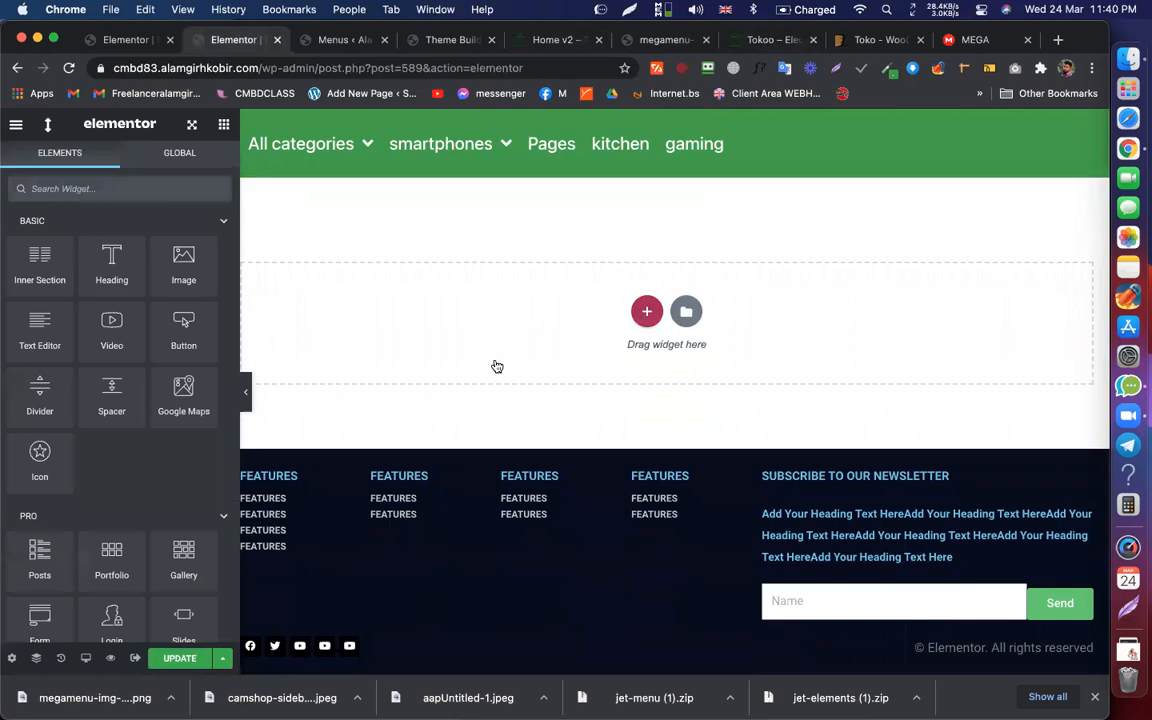
# Step: Add a two-column section under the header and narrow its left column to about a third
pyautogui.click(450, 366)
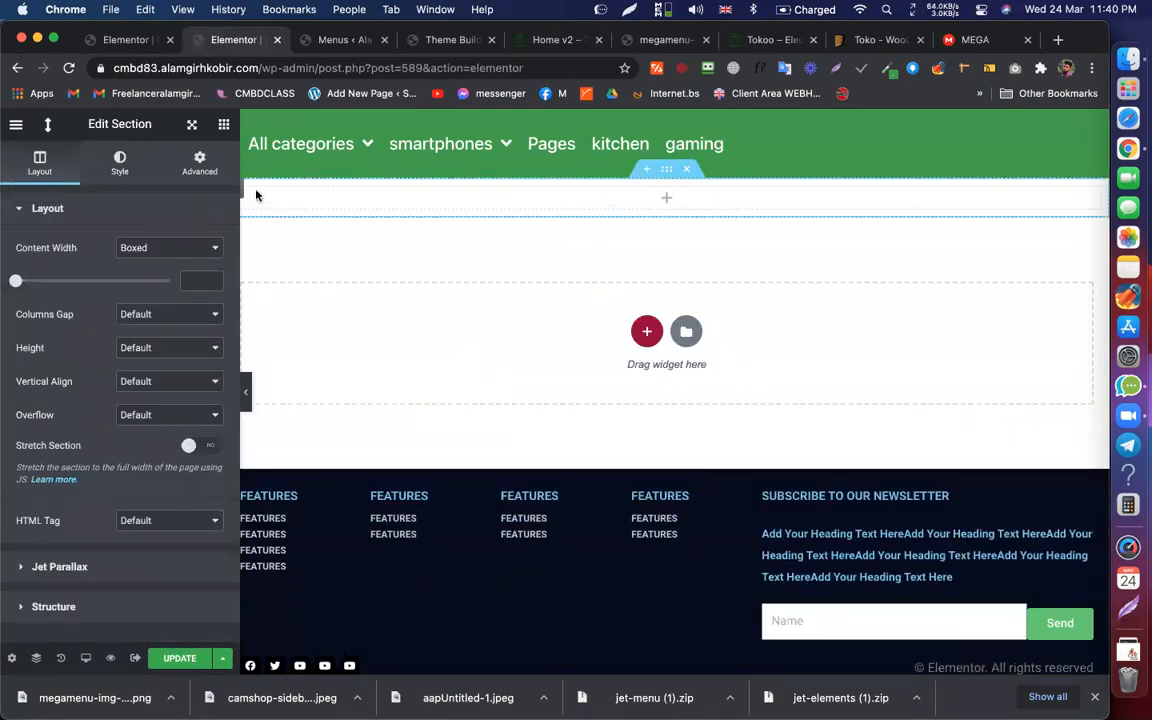
pyautogui.click(685, 170)
pyautogui.click(646, 311)
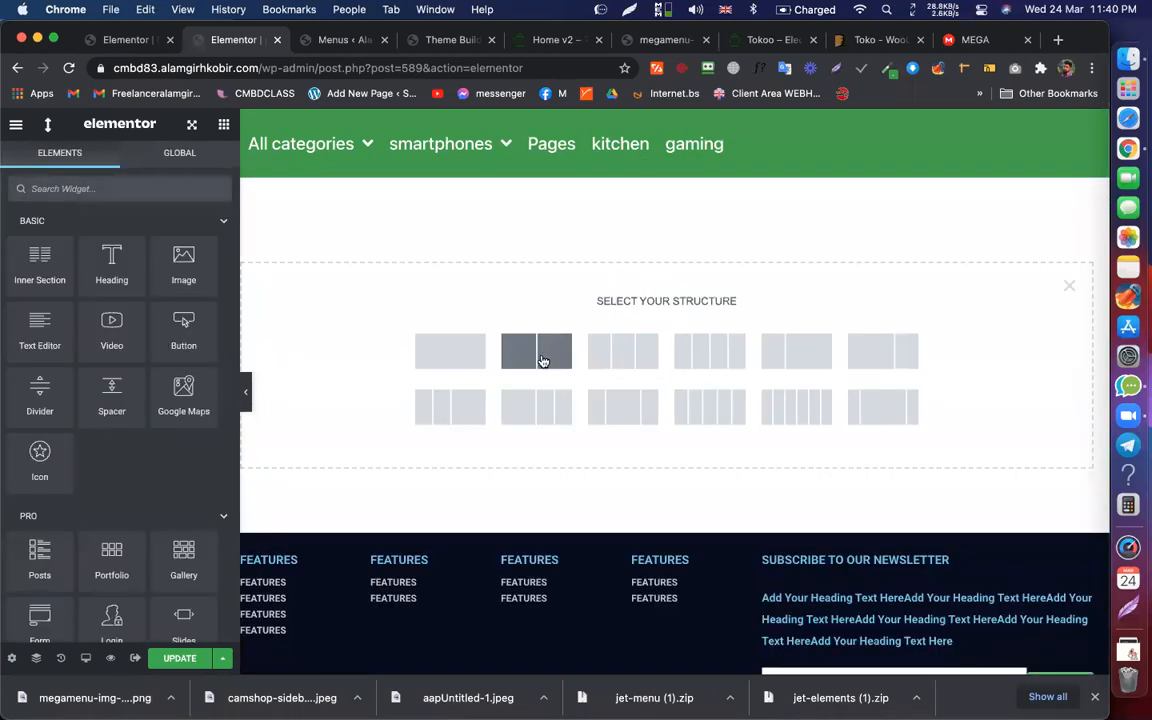
pyautogui.click(541, 361)
pyautogui.moveTo(461, 205); pyautogui.dragTo(446, 201)
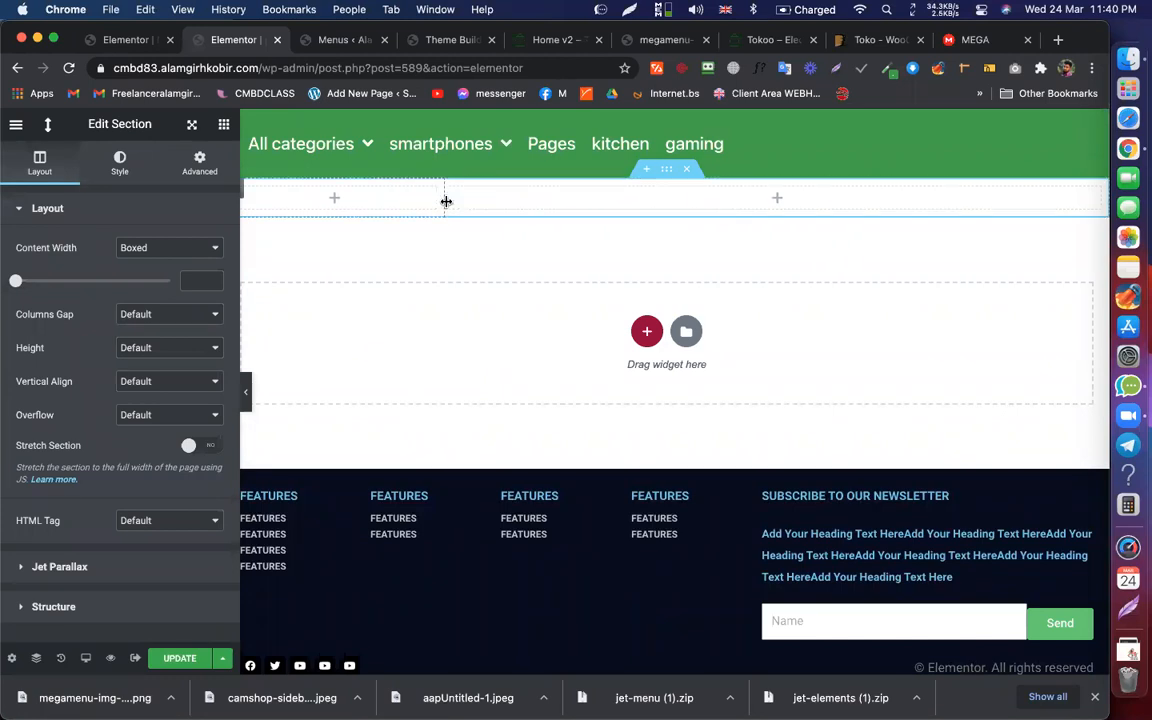
# Step: Place a Vertical Mega Menu in the left column showing 'Menu For All categories'
pyautogui.click(336, 200)
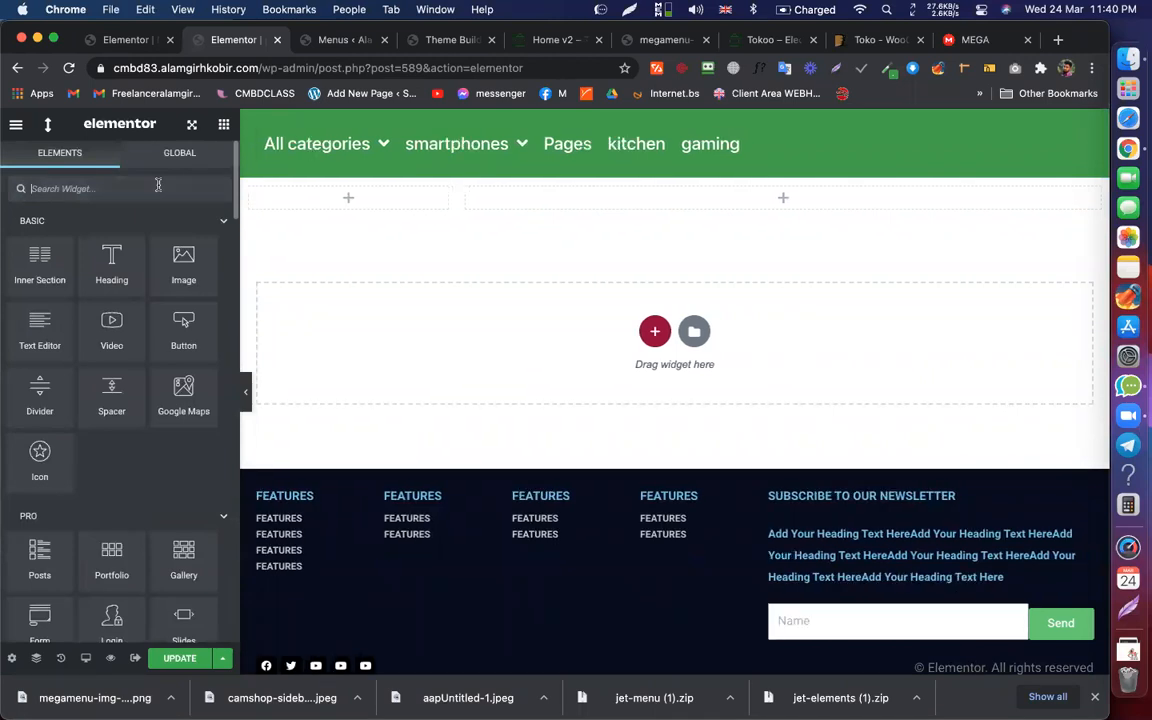
pyautogui.write('menu')
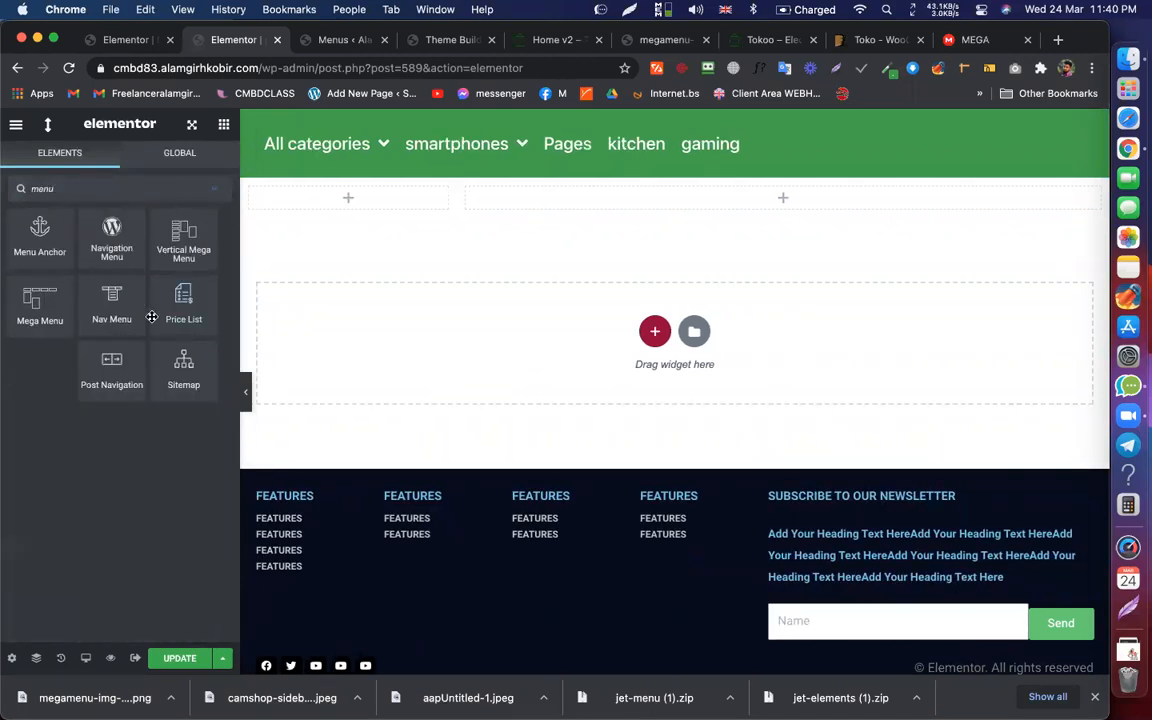
pyautogui.moveTo(188, 222); pyautogui.dragTo(347, 195)
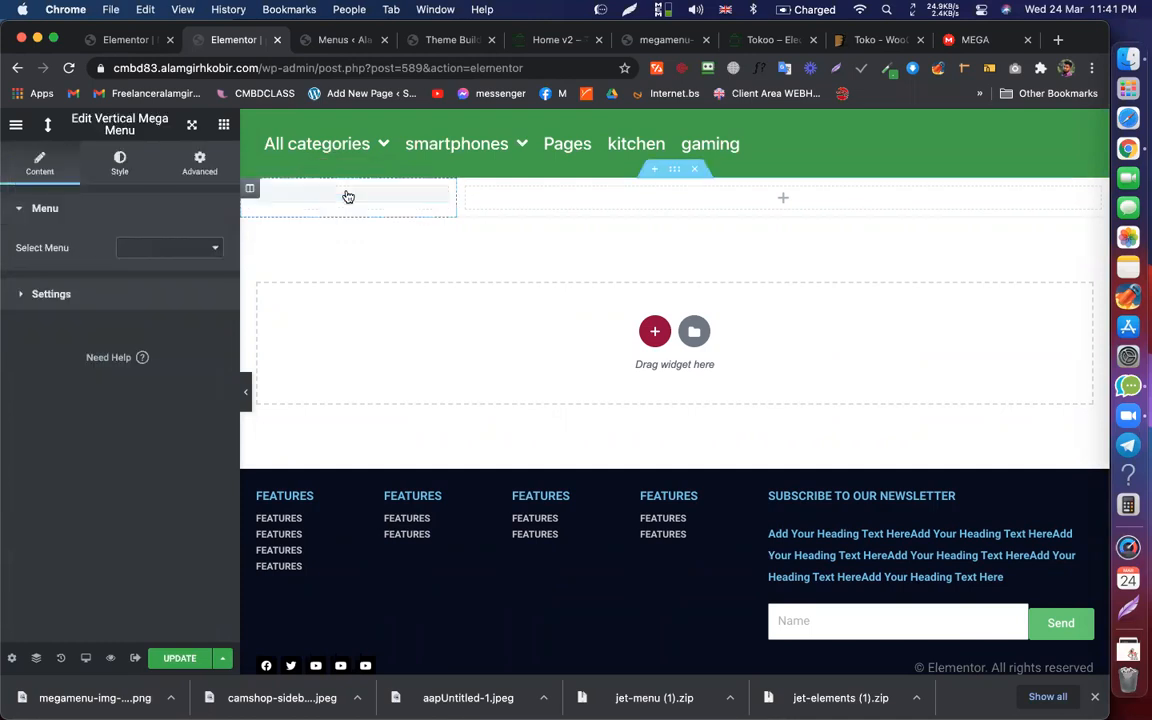
pyautogui.click(168, 248)
pyautogui.click(196, 312)
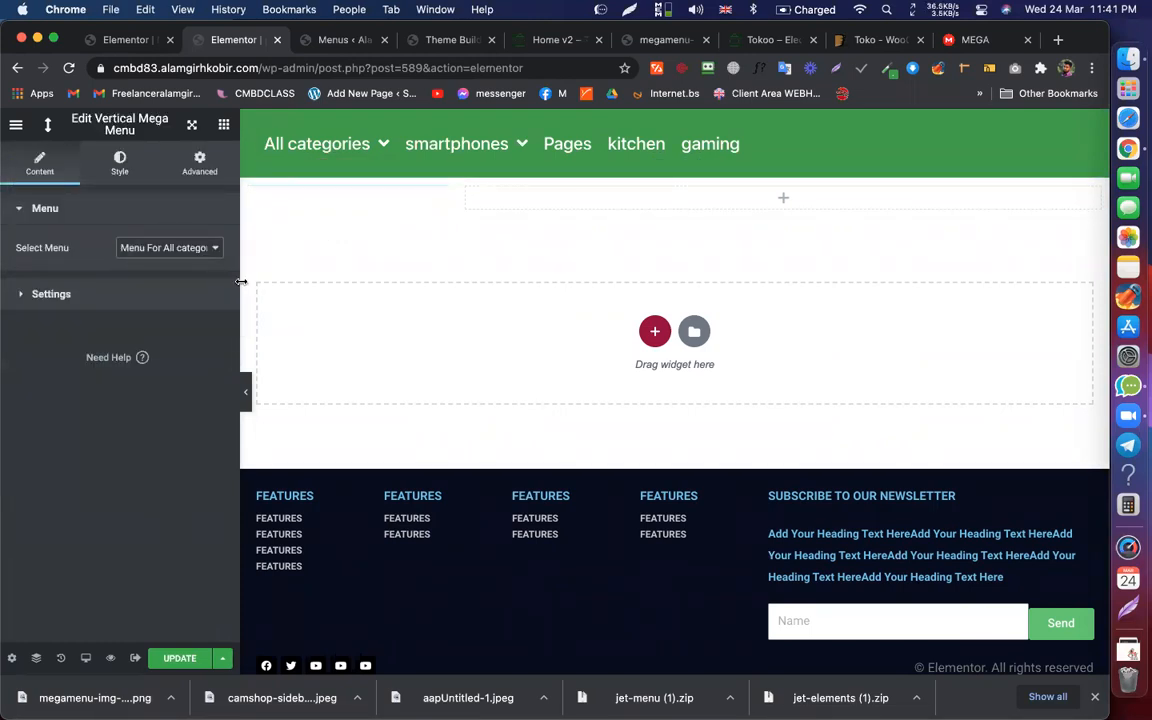
pyautogui.click(585, 38)
pyautogui.click(775, 39)
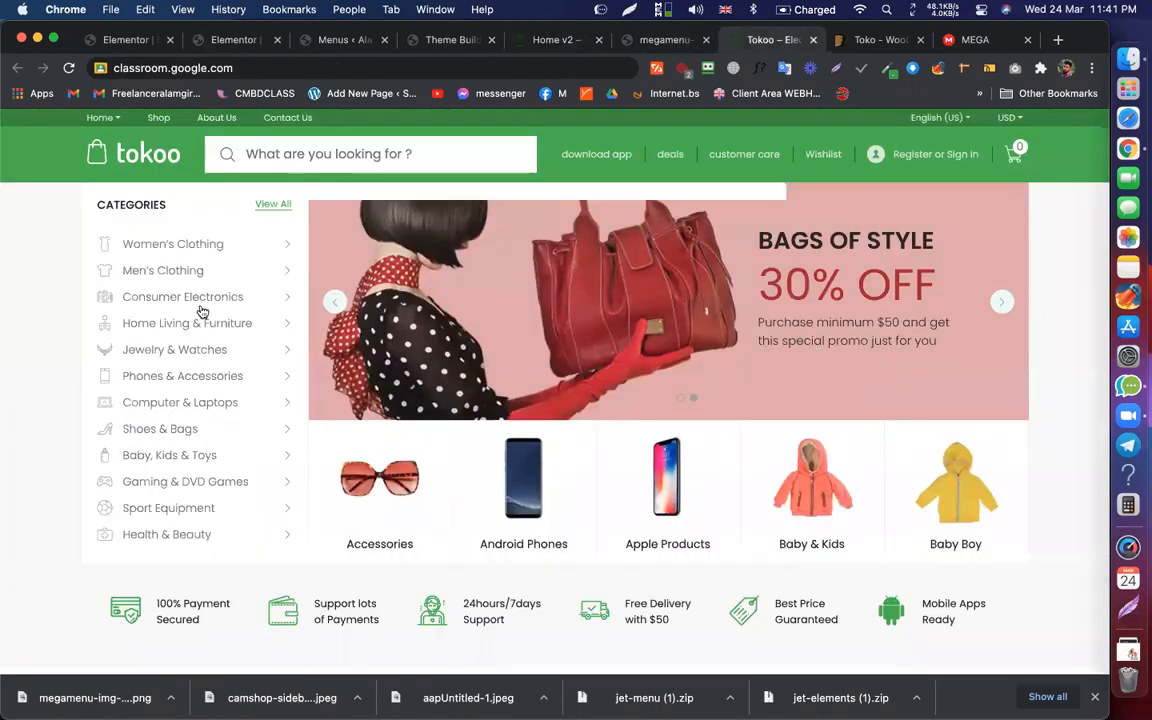
pyautogui.click(213, 41)
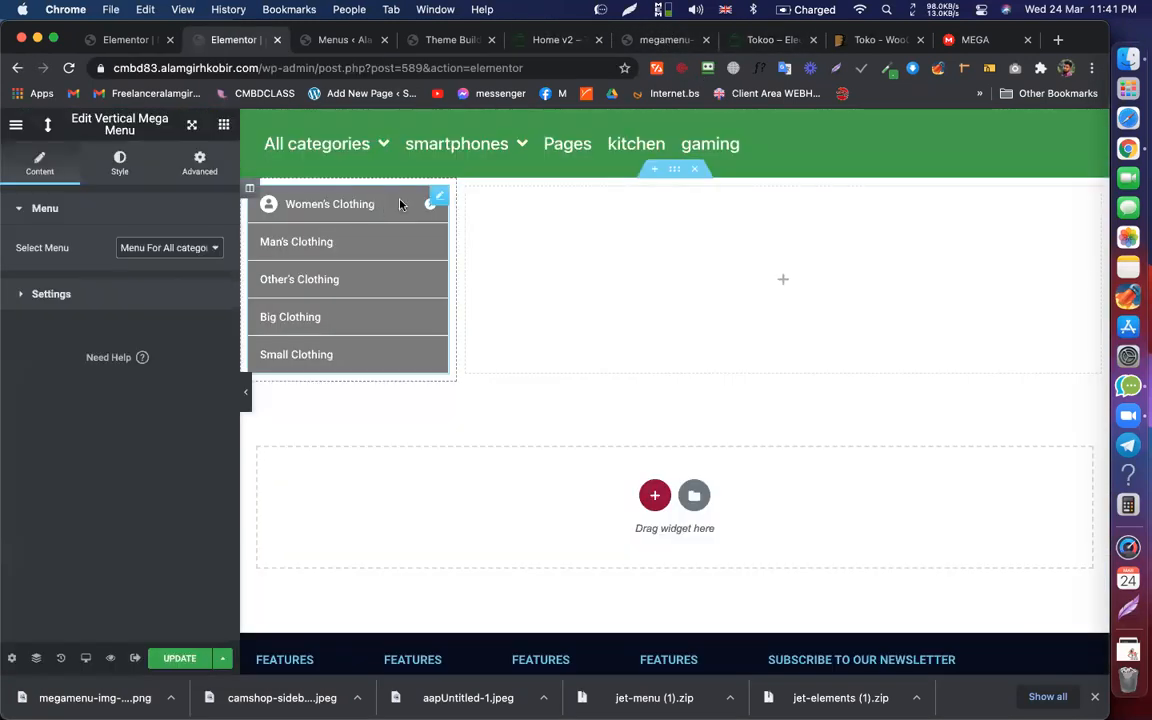
# Step: Style the main menu items with a #FFFFFF background and #2E2E2E text
pyautogui.click(119, 163)
pyautogui.scroll(-5, 110, 450)
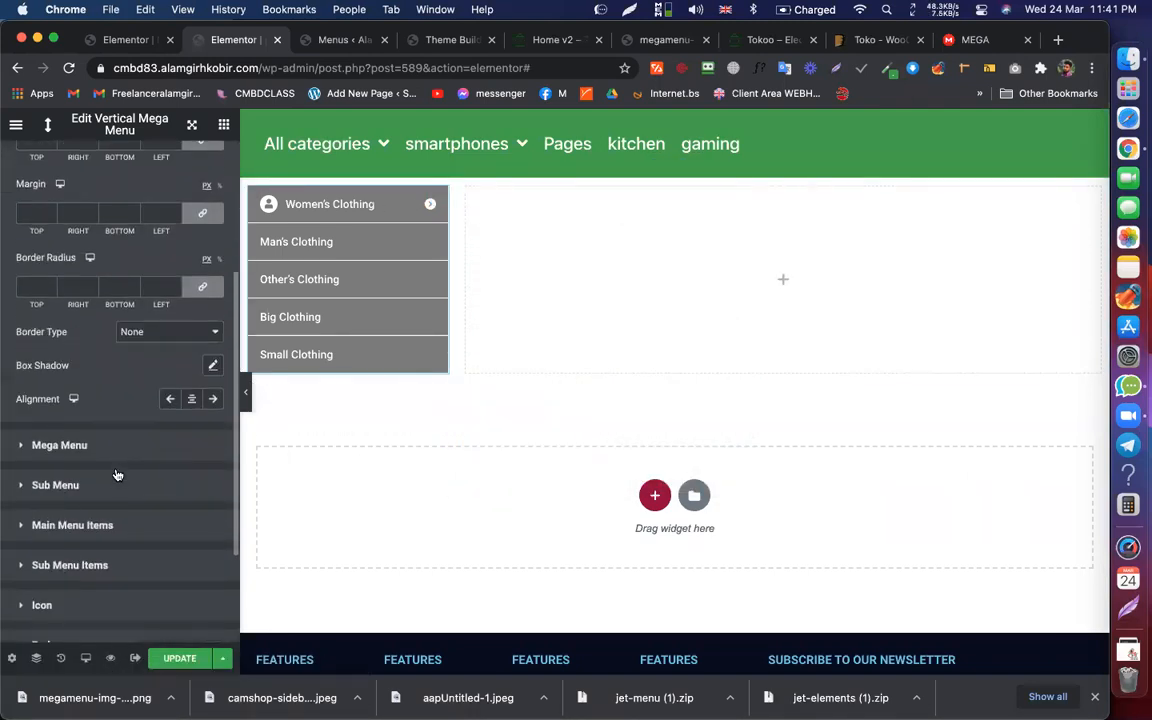
pyautogui.scroll(-2, 90, 478)
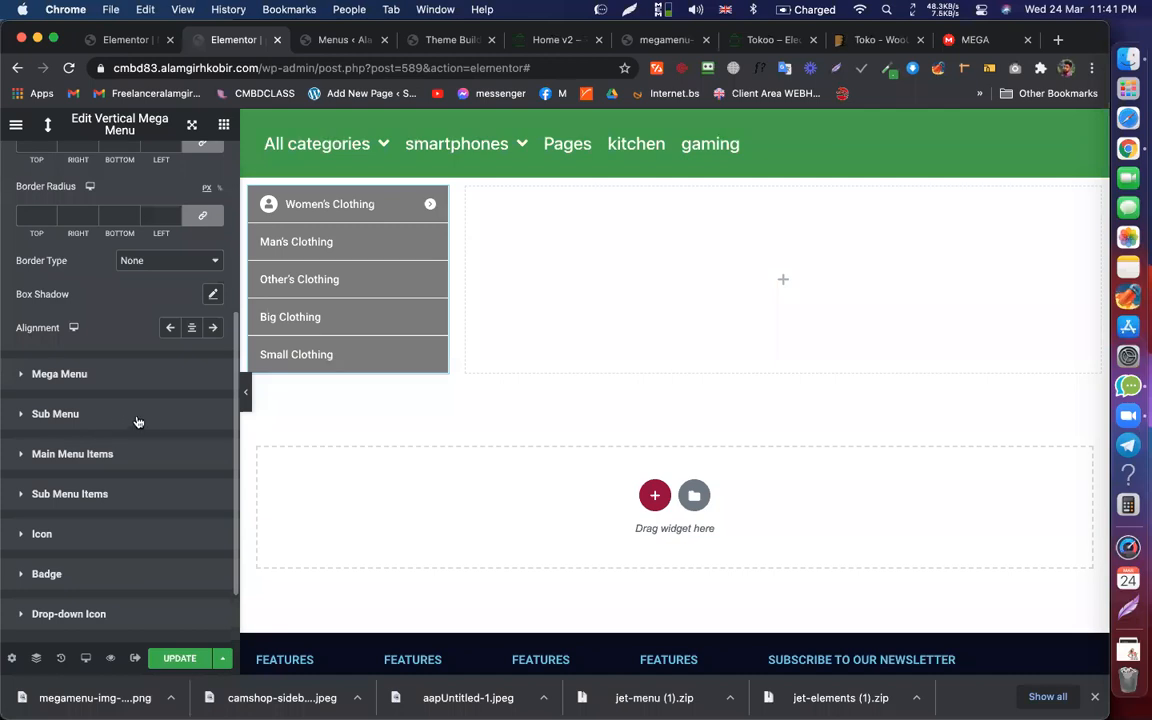
pyautogui.click(101, 452)
pyautogui.click(212, 434)
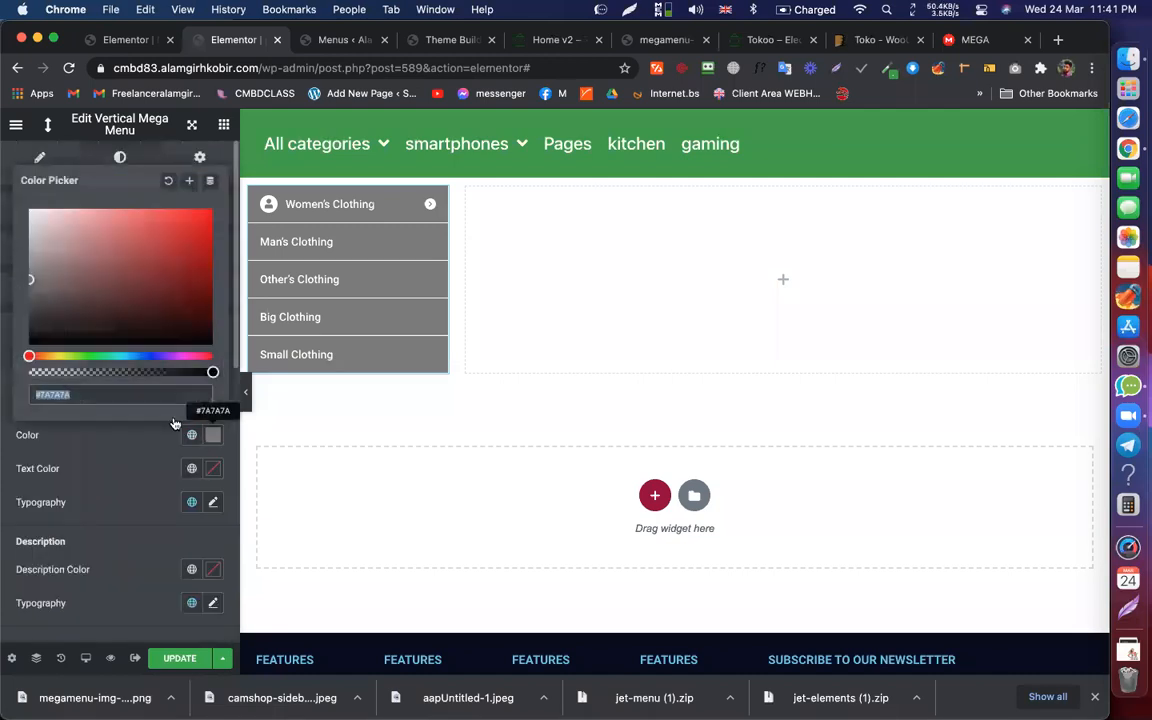
pyautogui.click(60, 247)
pyautogui.click(37, 210)
pyautogui.moveTo(37, 210); pyautogui.dragTo(20, 193)
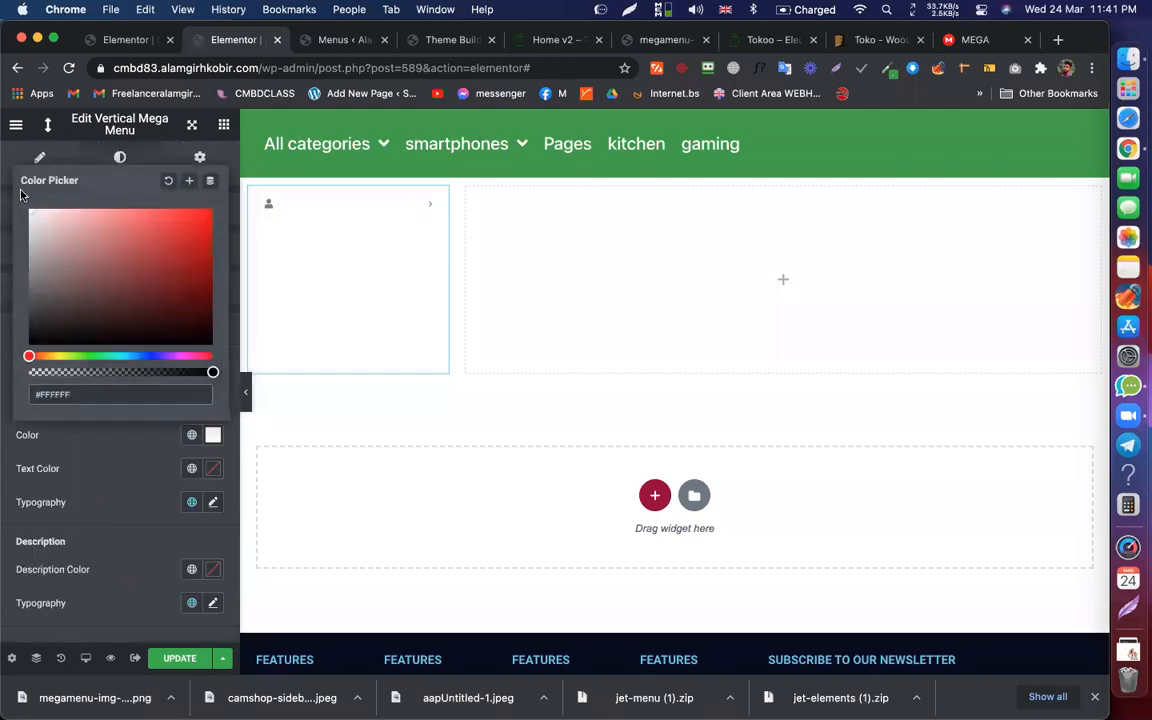
pyautogui.click(212, 476)
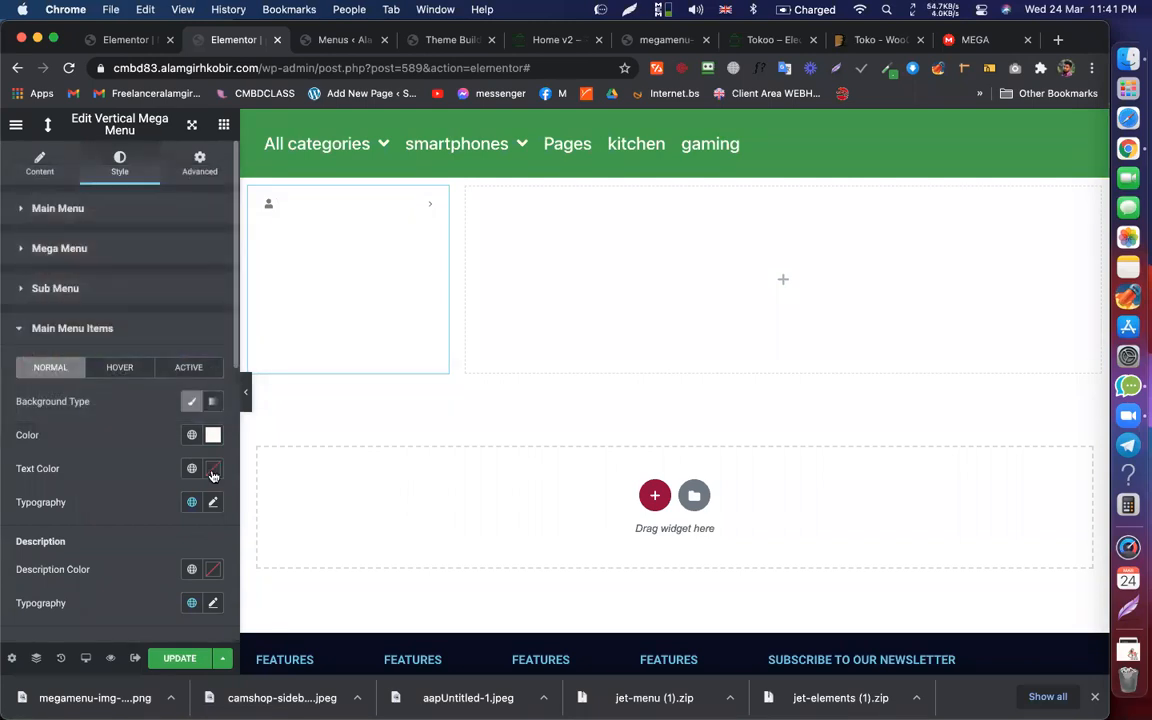
pyautogui.click(213, 474)
pyautogui.moveTo(51, 355); pyautogui.dragTo(10, 358)
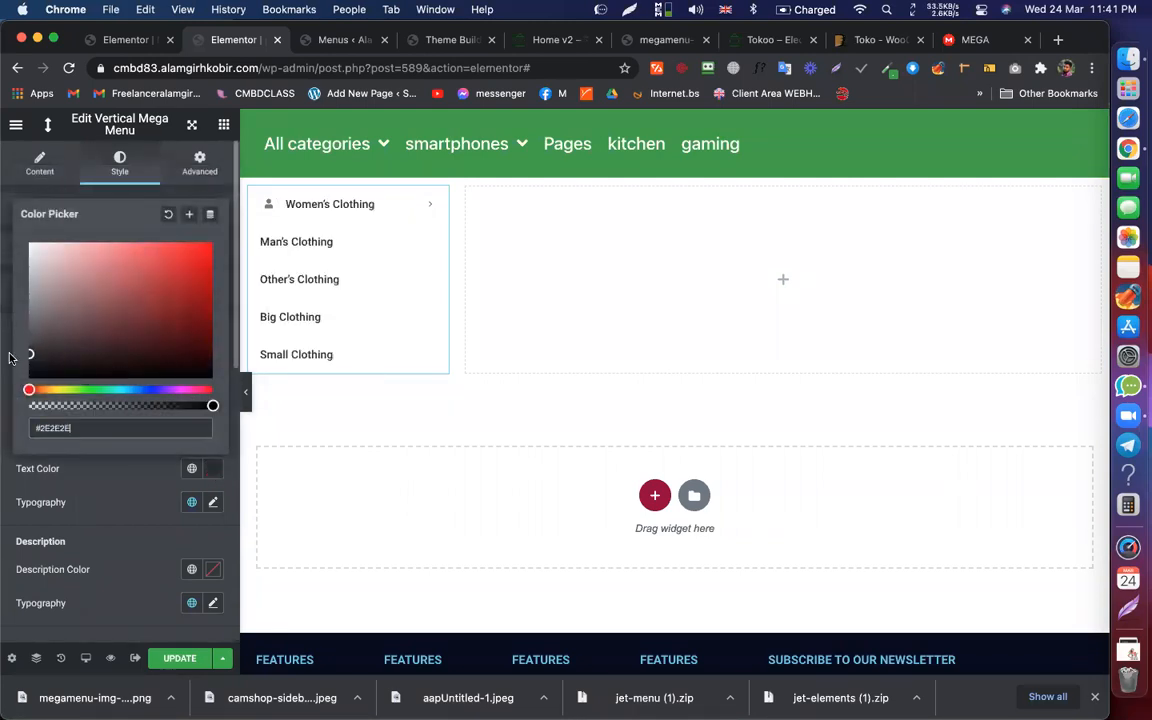
pyautogui.click(87, 519)
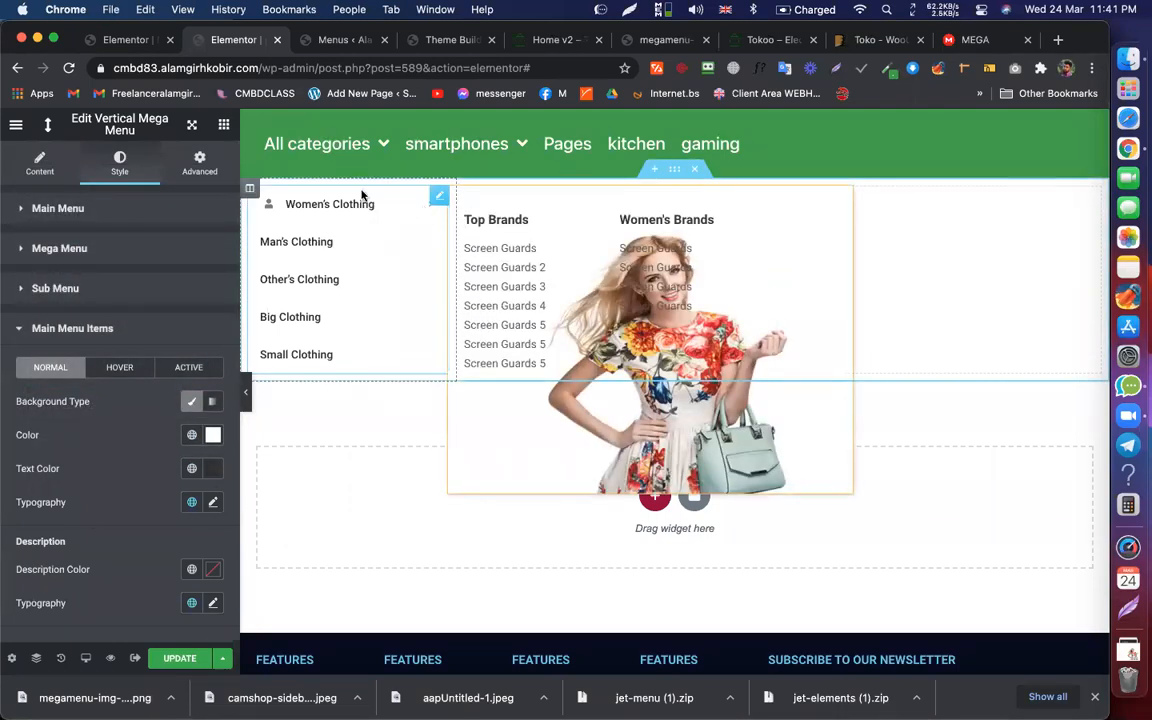
# Step: After comparing with the Tokoo demo, place a Slides carousel in the right column
pyautogui.click(741, 40)
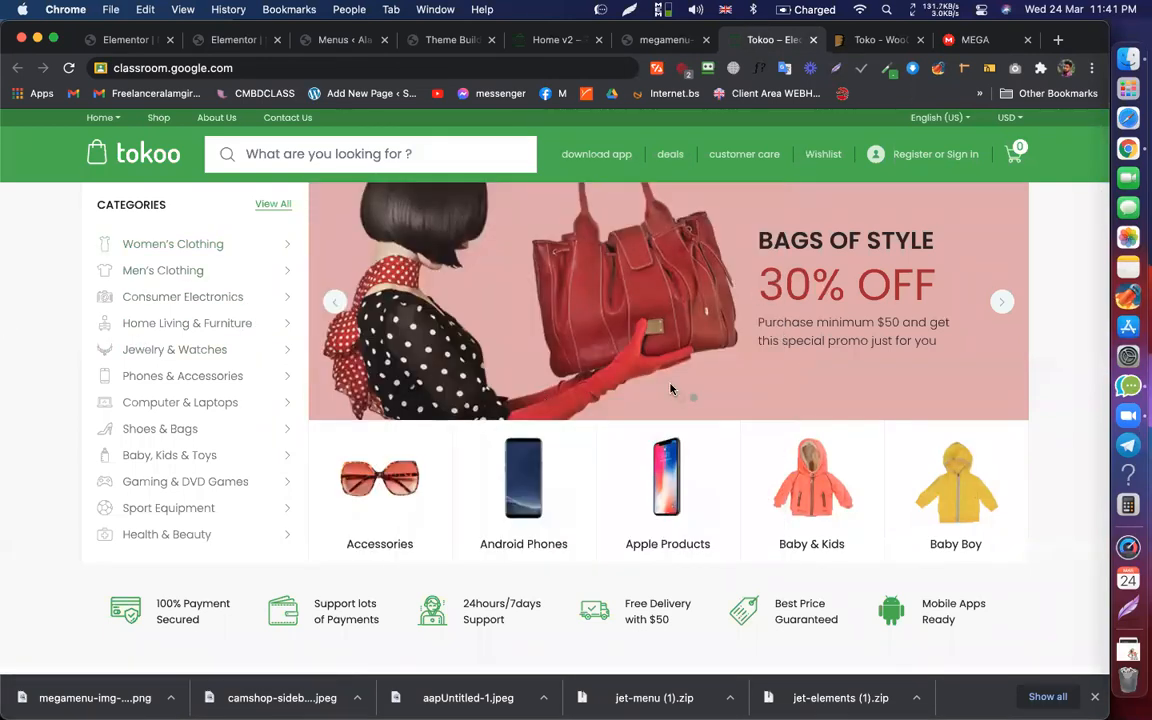
pyautogui.click(229, 40)
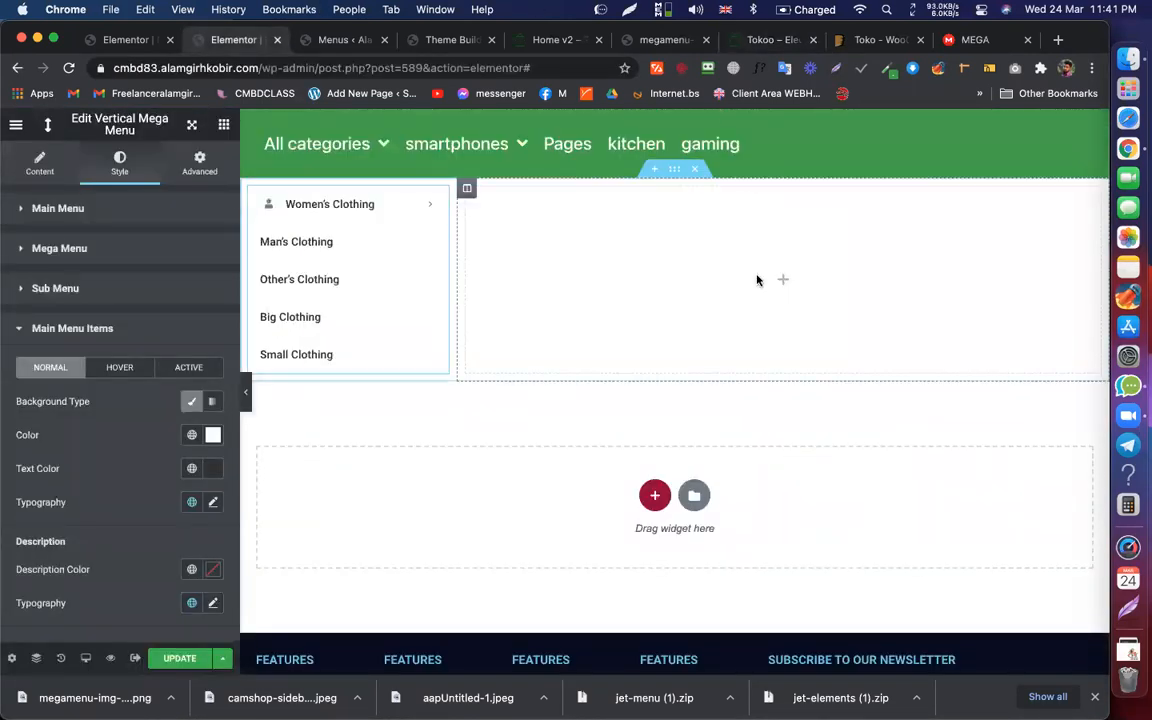
pyautogui.click(783, 280)
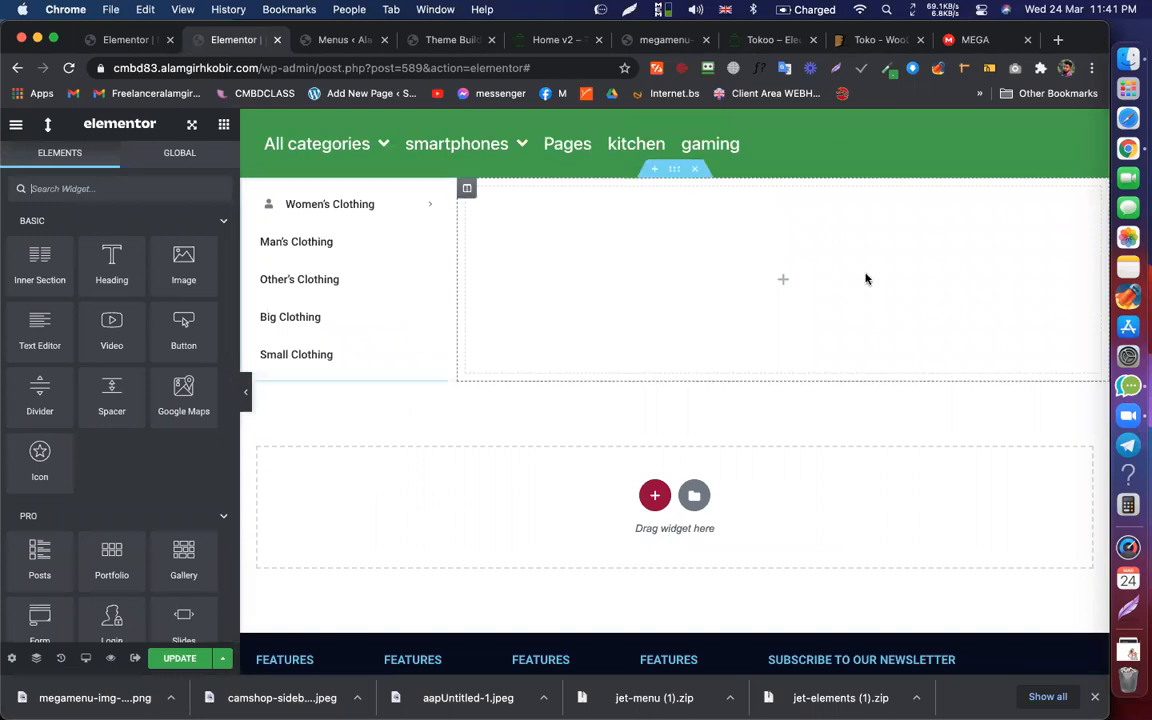
pyautogui.scroll(-7, 160, 406)
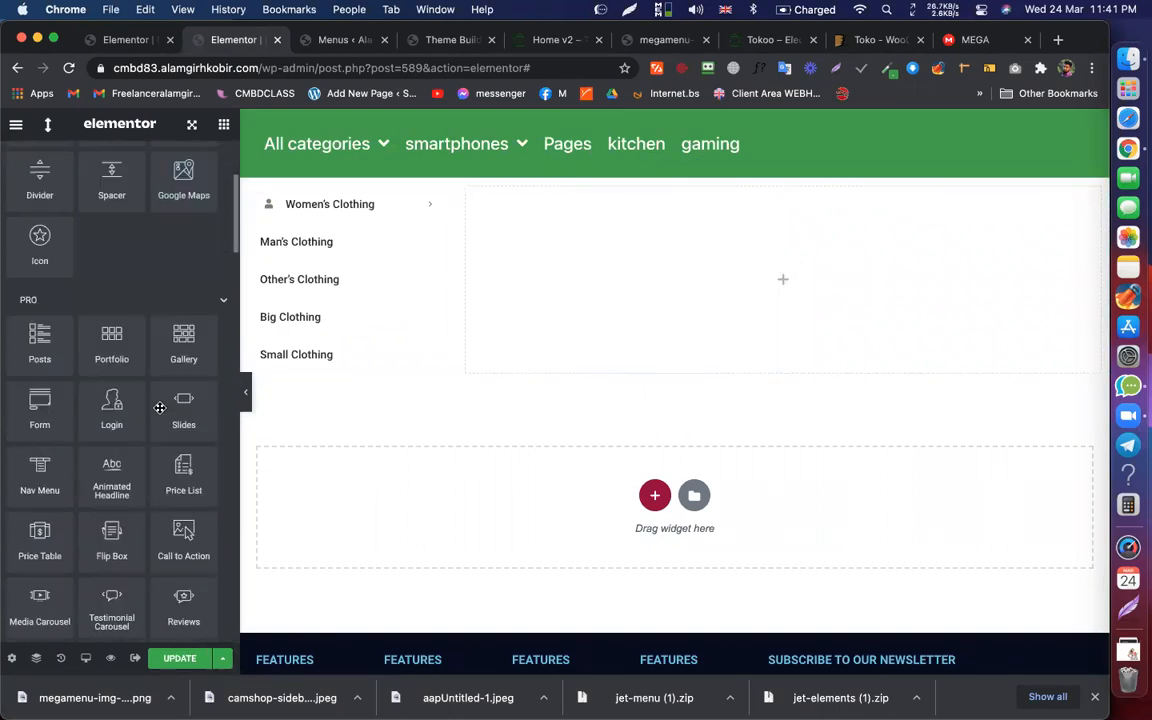
pyautogui.moveTo(186, 273); pyautogui.dragTo(705, 257)
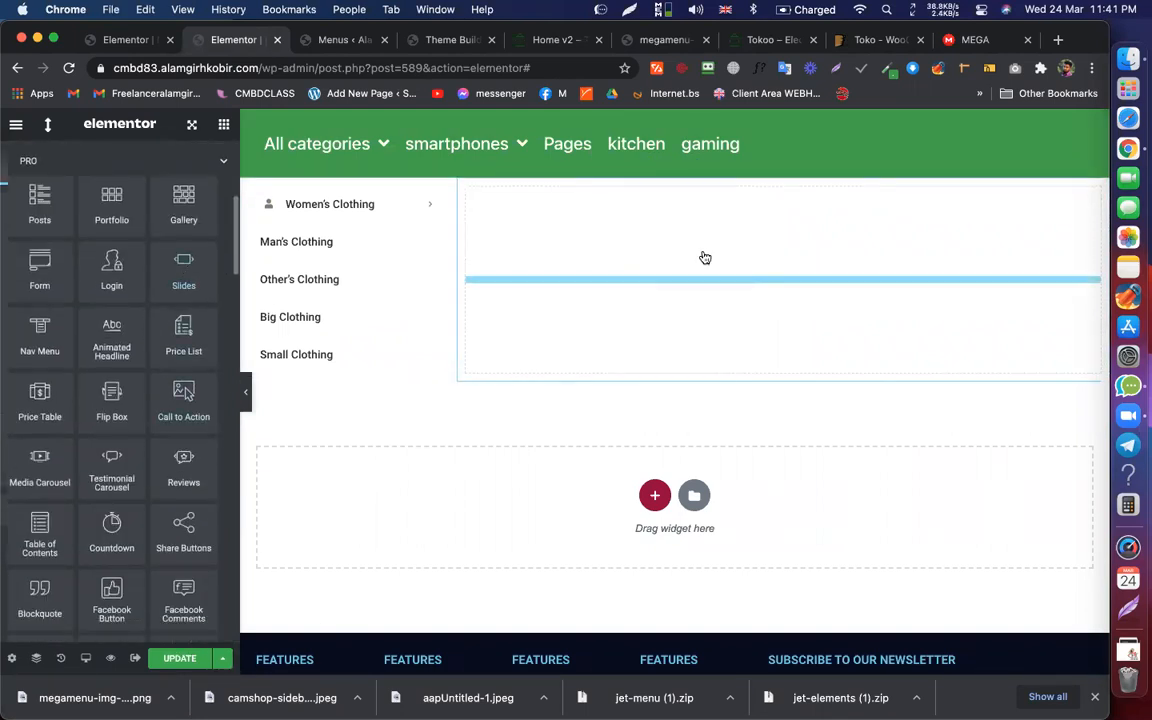
# Step: Add an inner section beneath the slider and give it an extra column
pyautogui.click(223, 126)
pyautogui.moveTo(39, 255); pyautogui.dragTo(741, 519)
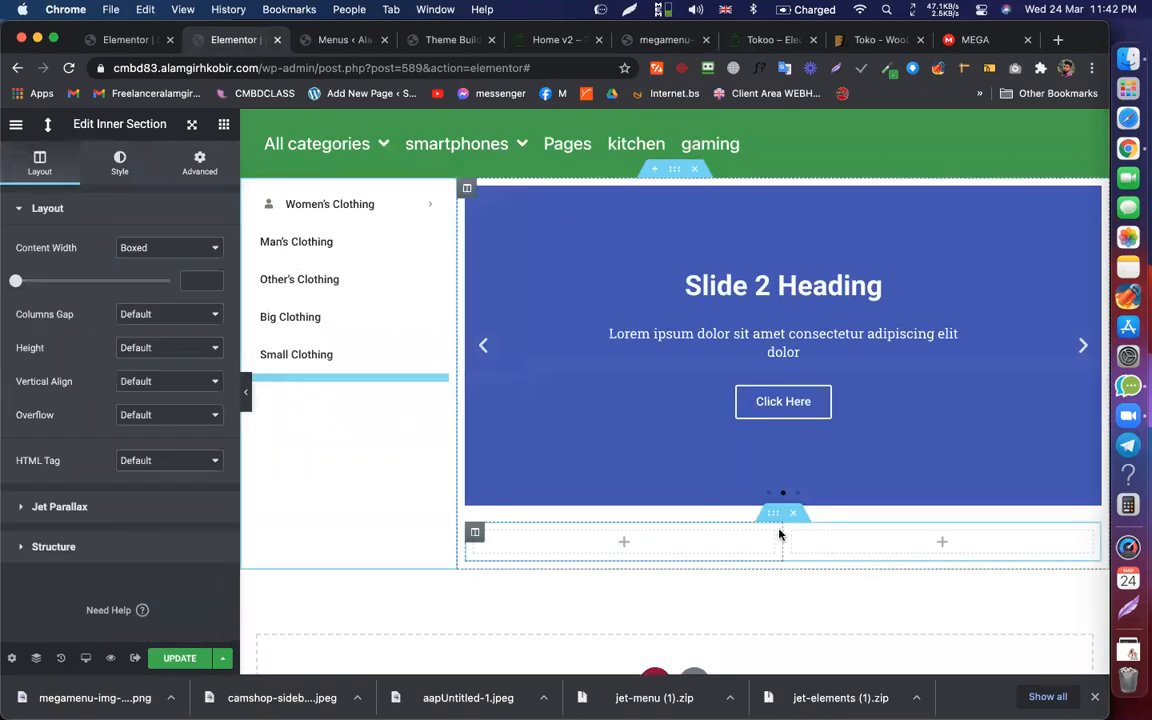
pyautogui.rightClick(805, 522)
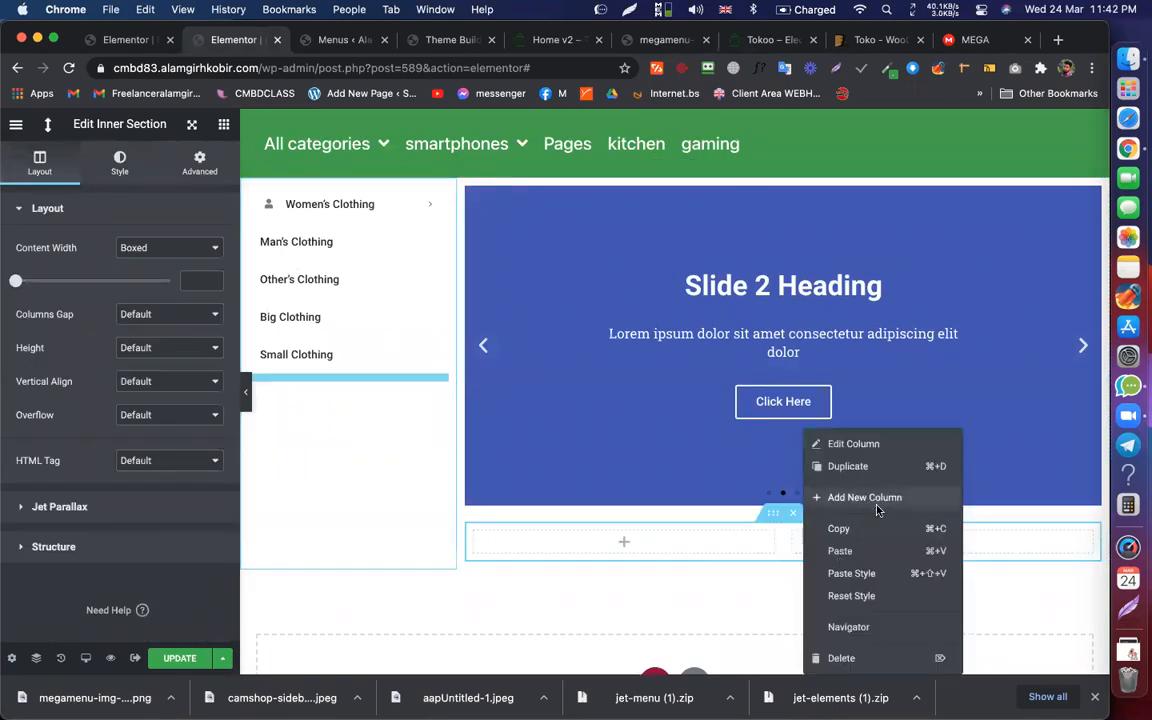
pyautogui.click(876, 505)
pyautogui.rightClick(823, 541)
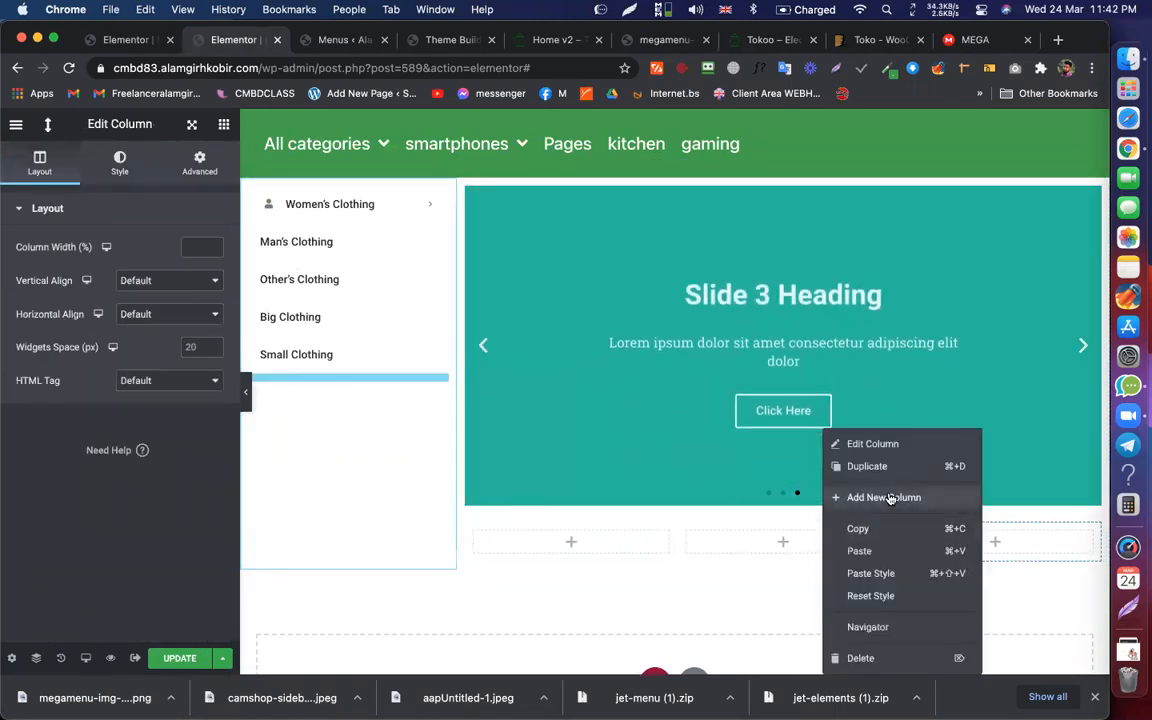
# Step: Add a fourth column, place a Call to Action card in the first one and copy it
pyautogui.click(888, 497)
pyautogui.click(533, 541)
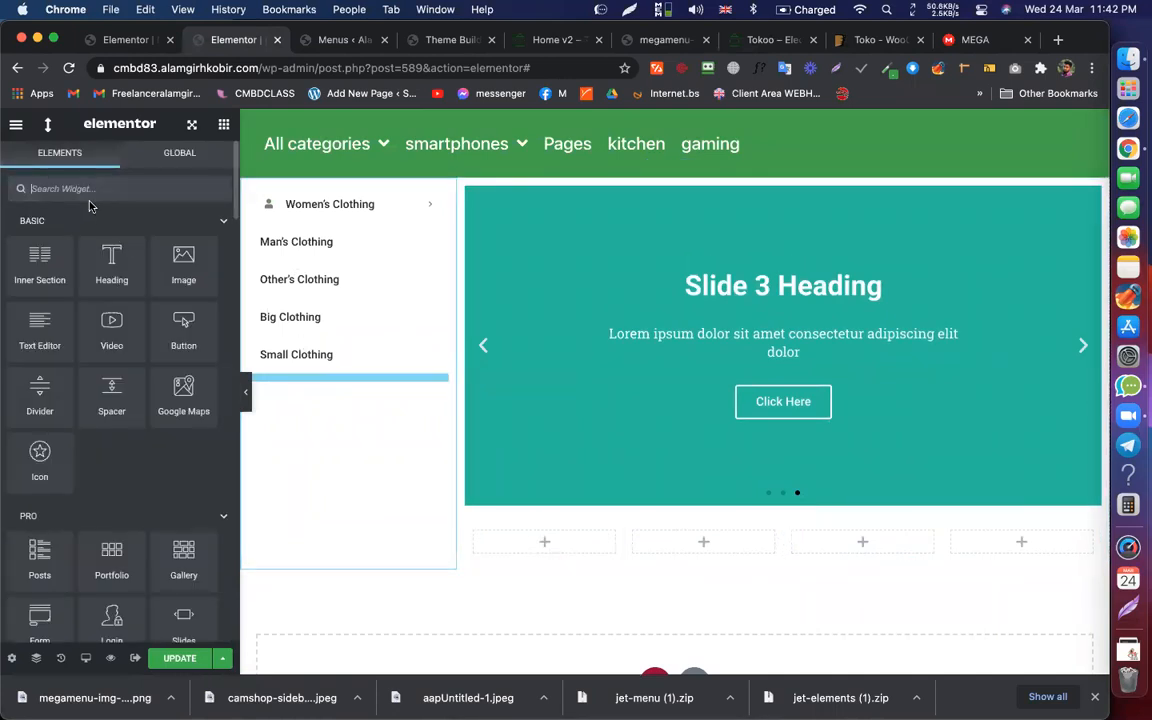
pyautogui.write('call')
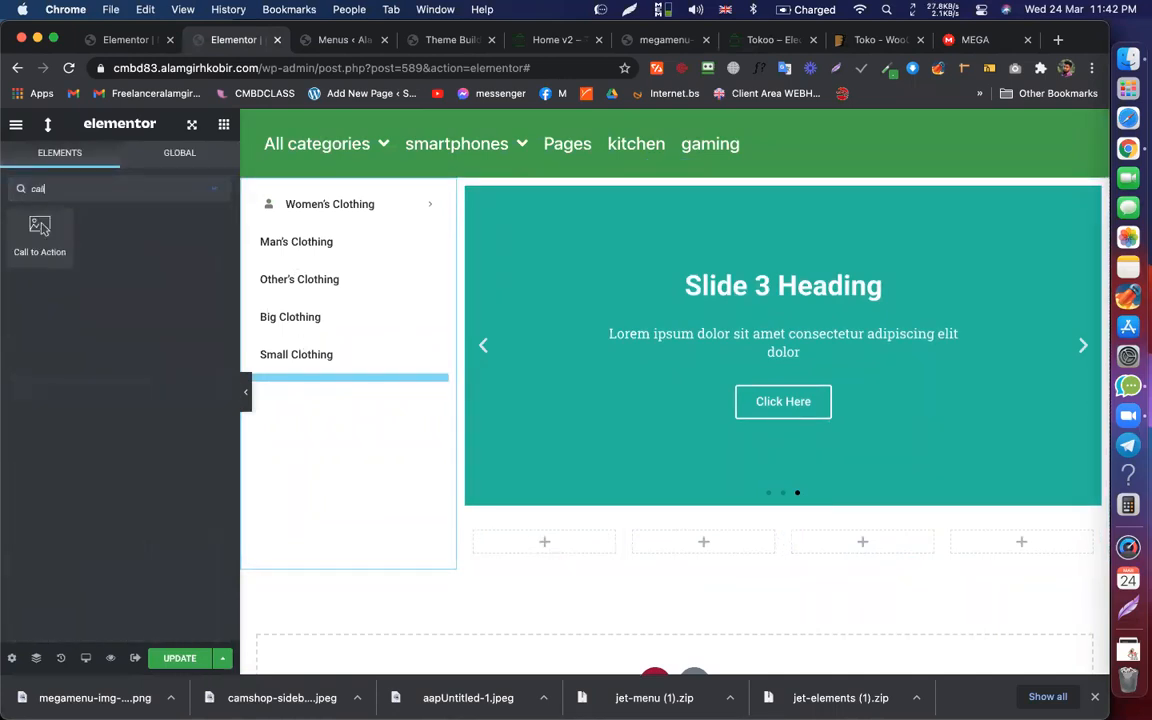
pyautogui.moveTo(40, 235); pyautogui.dragTo(566, 546)
pyautogui.rightClick(566, 548)
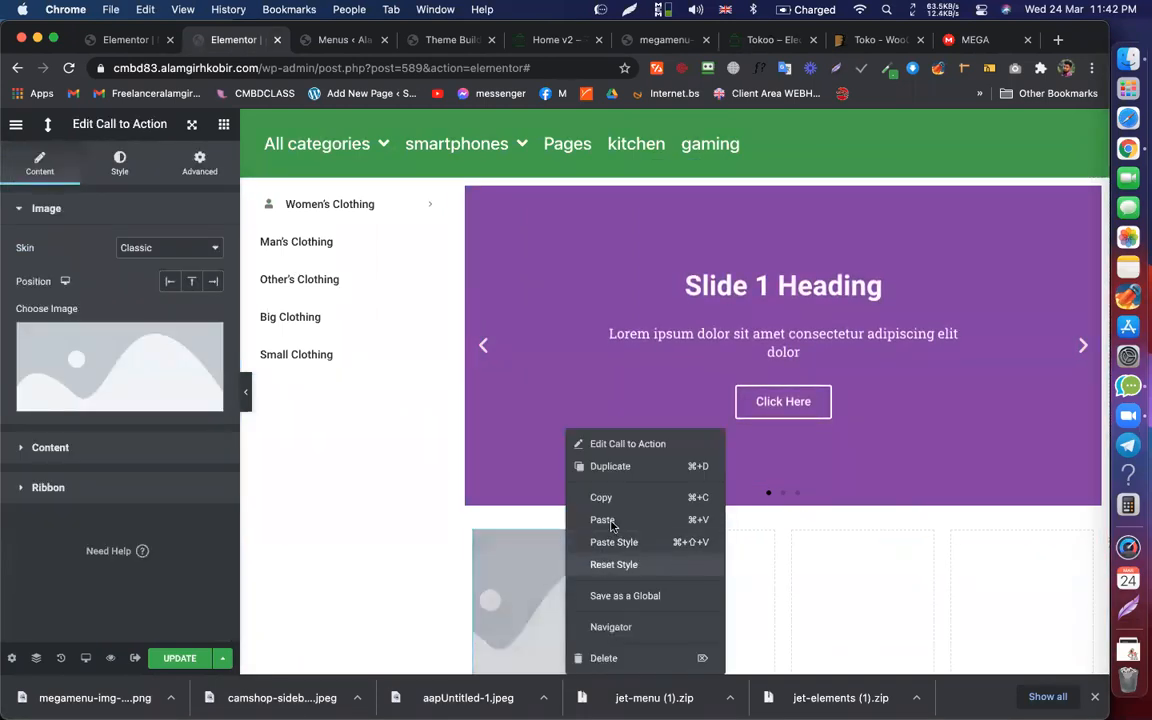
pyautogui.click(612, 498)
# Step: Paste the Call to Action card into columns two, three and four
pyautogui.scroll(-3, 612, 501)
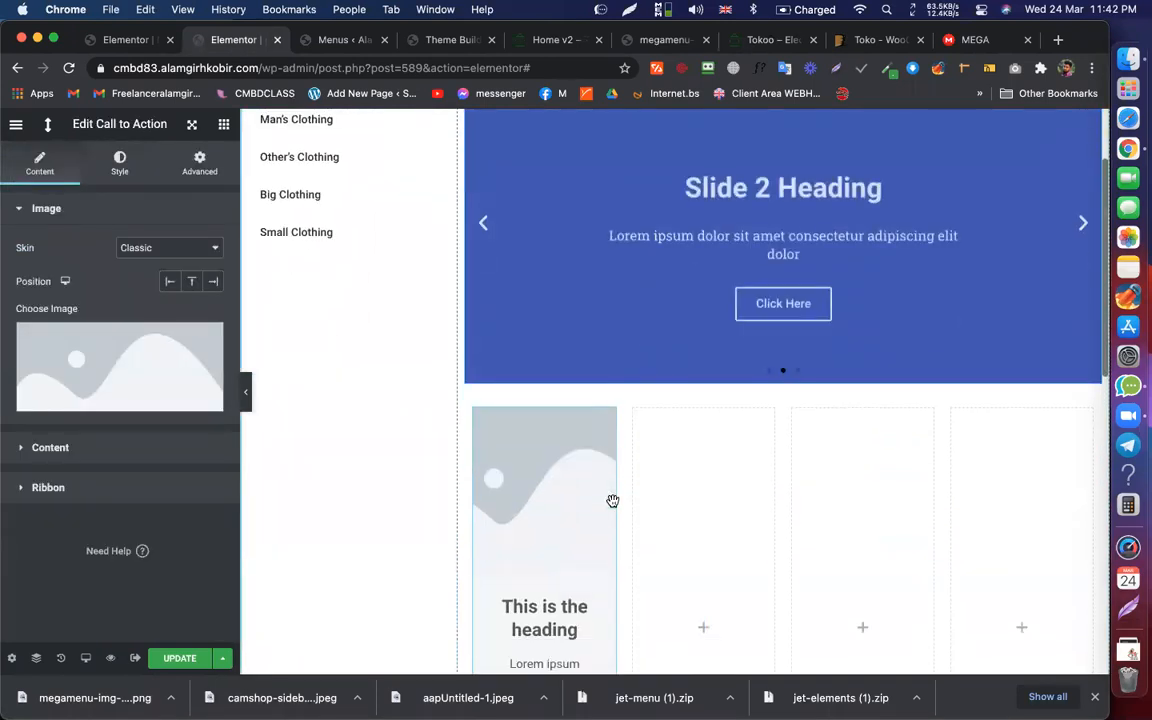
pyautogui.rightClick(694, 458)
pyautogui.click(743, 551)
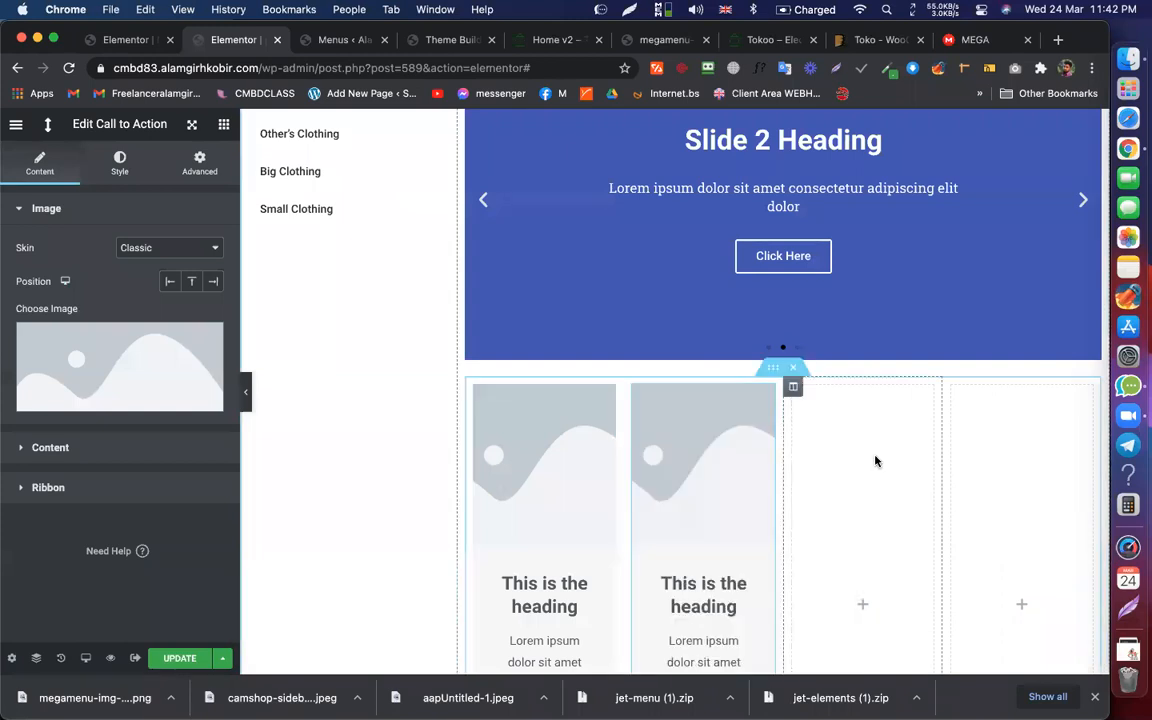
pyautogui.rightClick(946, 460)
pyautogui.click(984, 550)
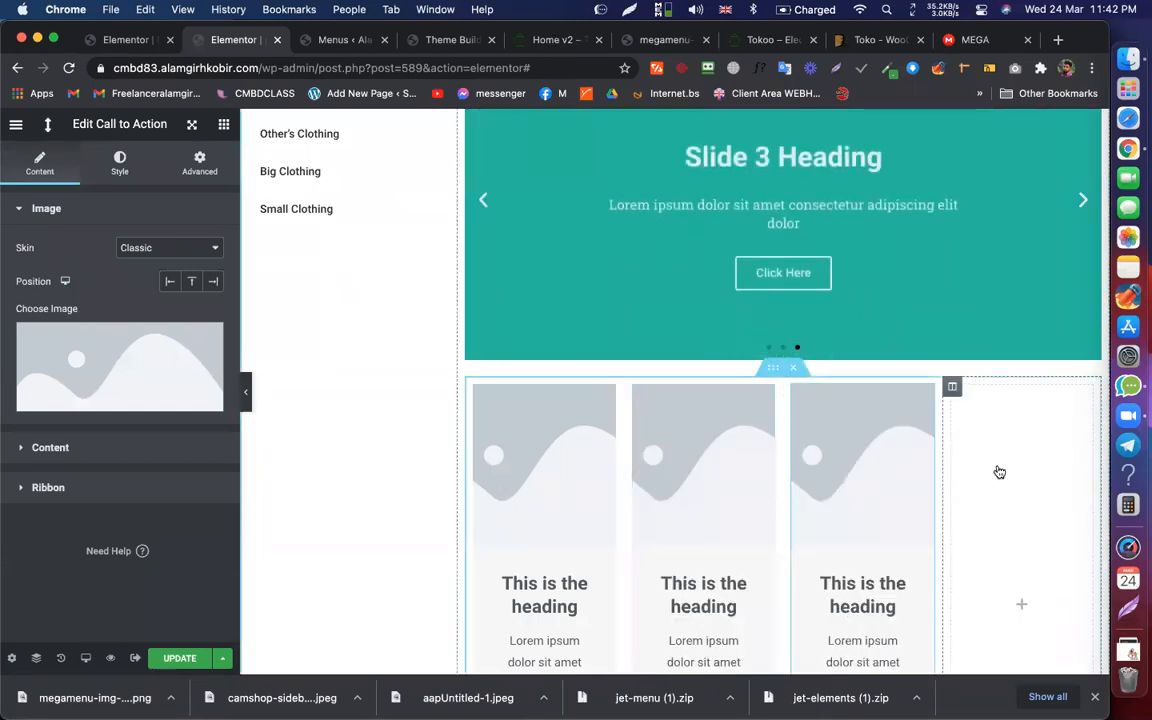
pyautogui.rightClick(997, 470)
pyautogui.click(1034, 551)
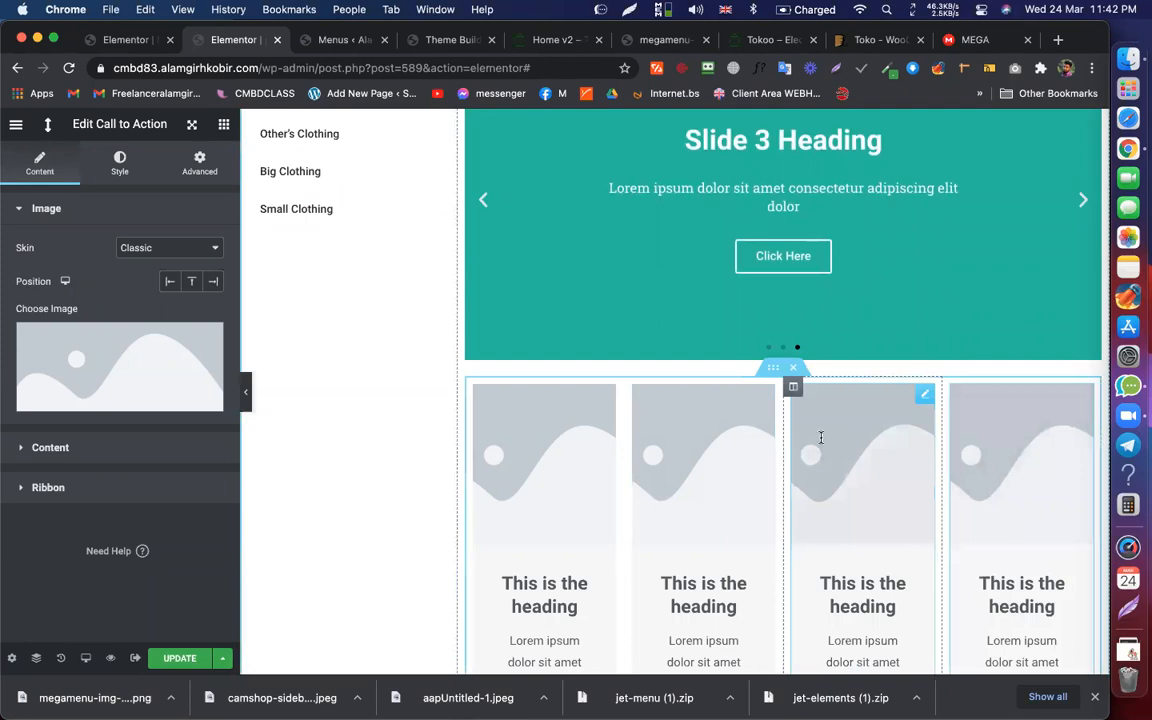
pyautogui.scroll(-4, 820, 443)
pyautogui.scroll(5, 820, 443)
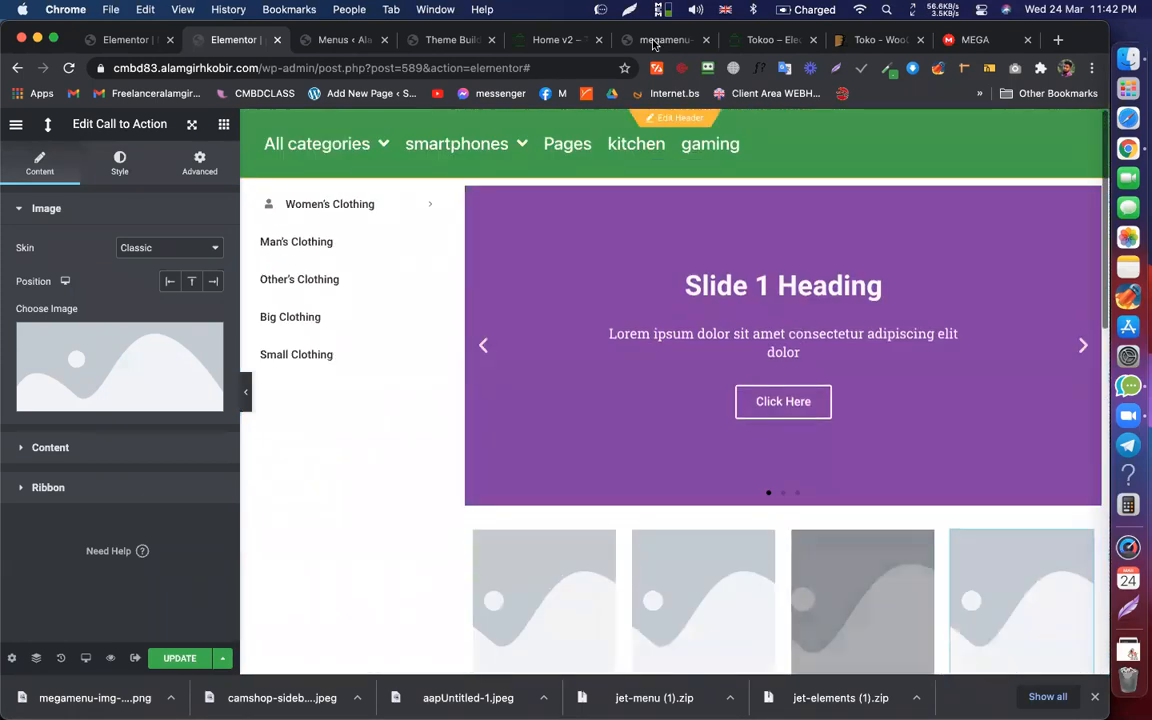
pyautogui.click(754, 38)
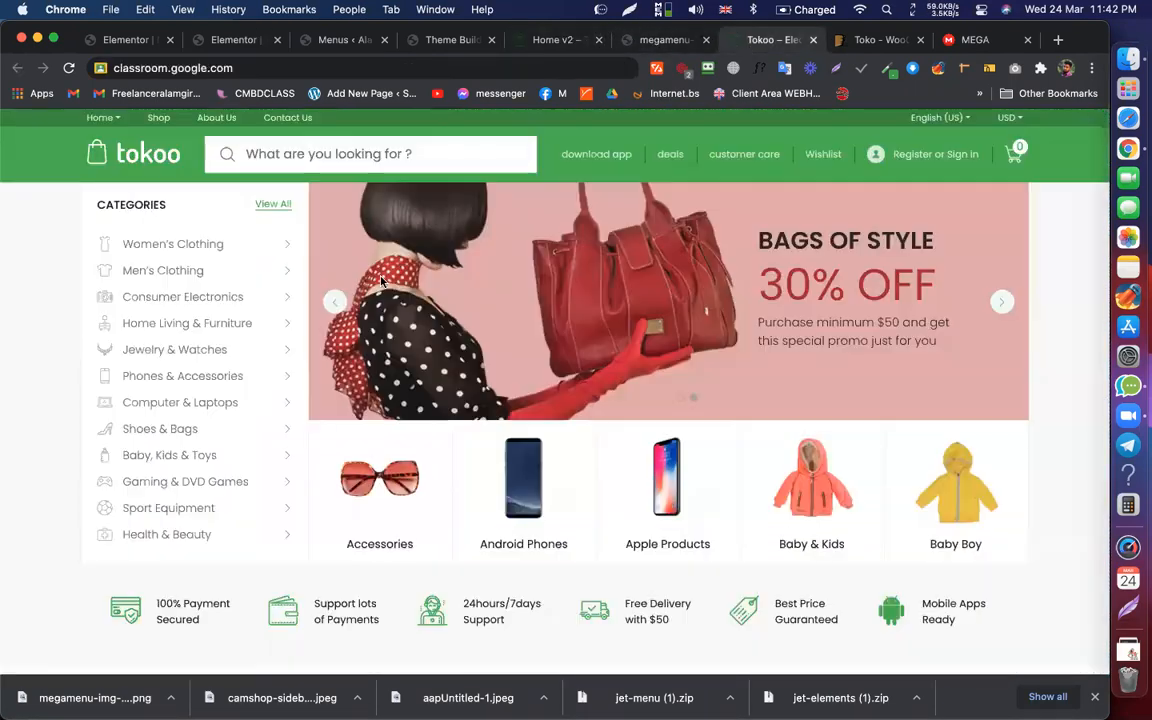
pyautogui.scroll(-3, 288, 337)
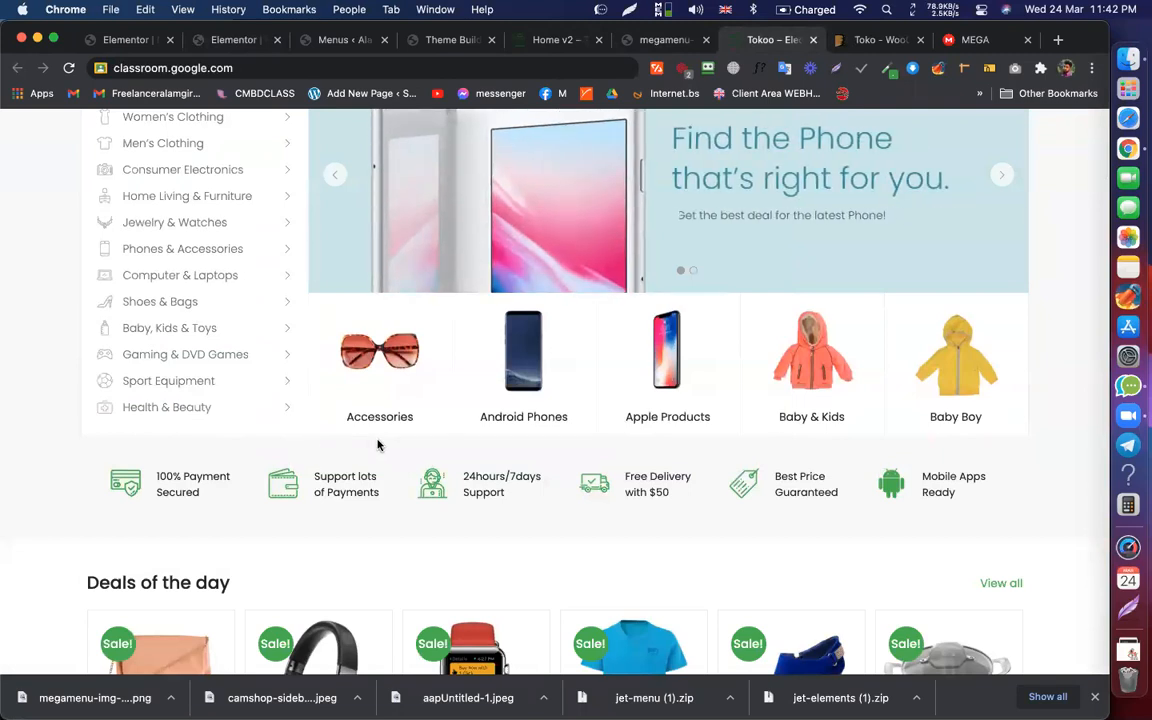
pyautogui.scroll(-3, 378, 442)
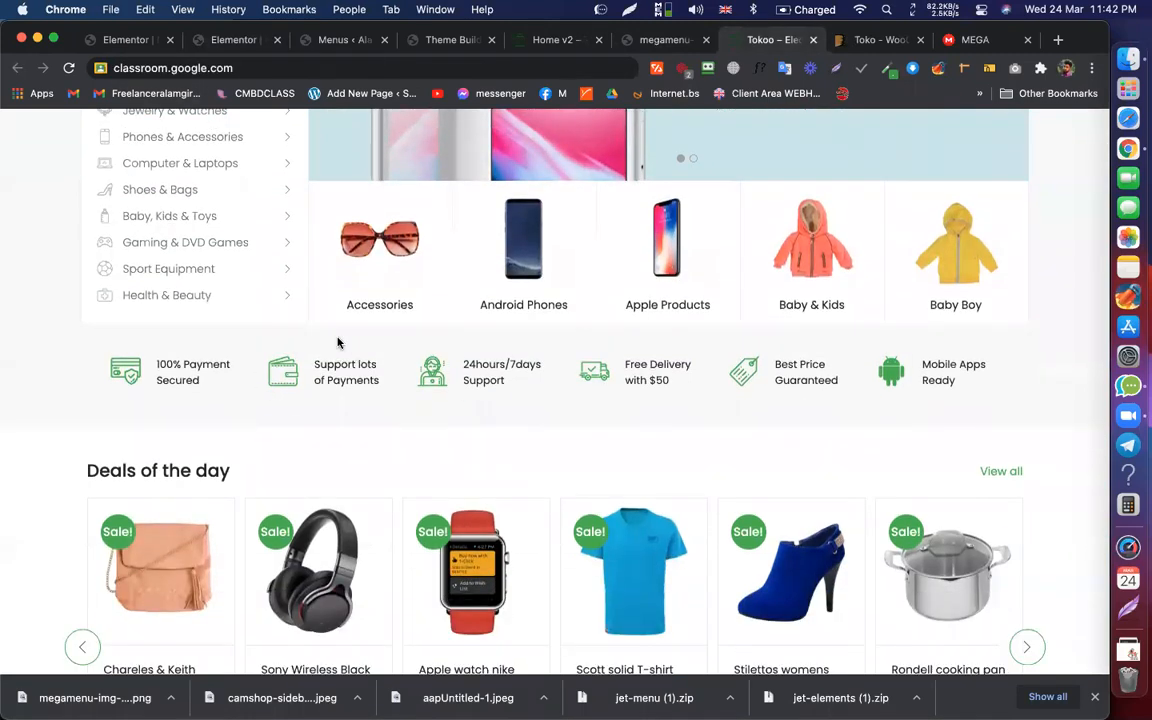
pyautogui.click(226, 40)
pyautogui.scroll(-10, 620, 410)
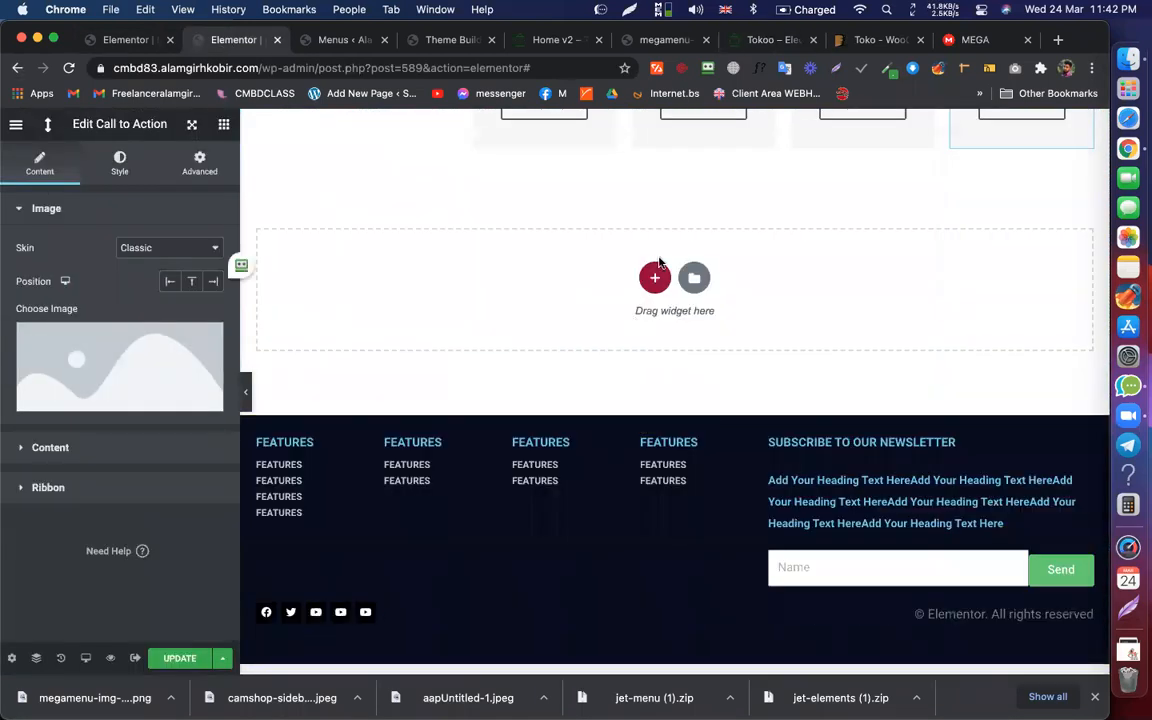
# Step: Add a single-column section at the page bottom and drop an empty Gallery widget into it
pyautogui.click(657, 277)
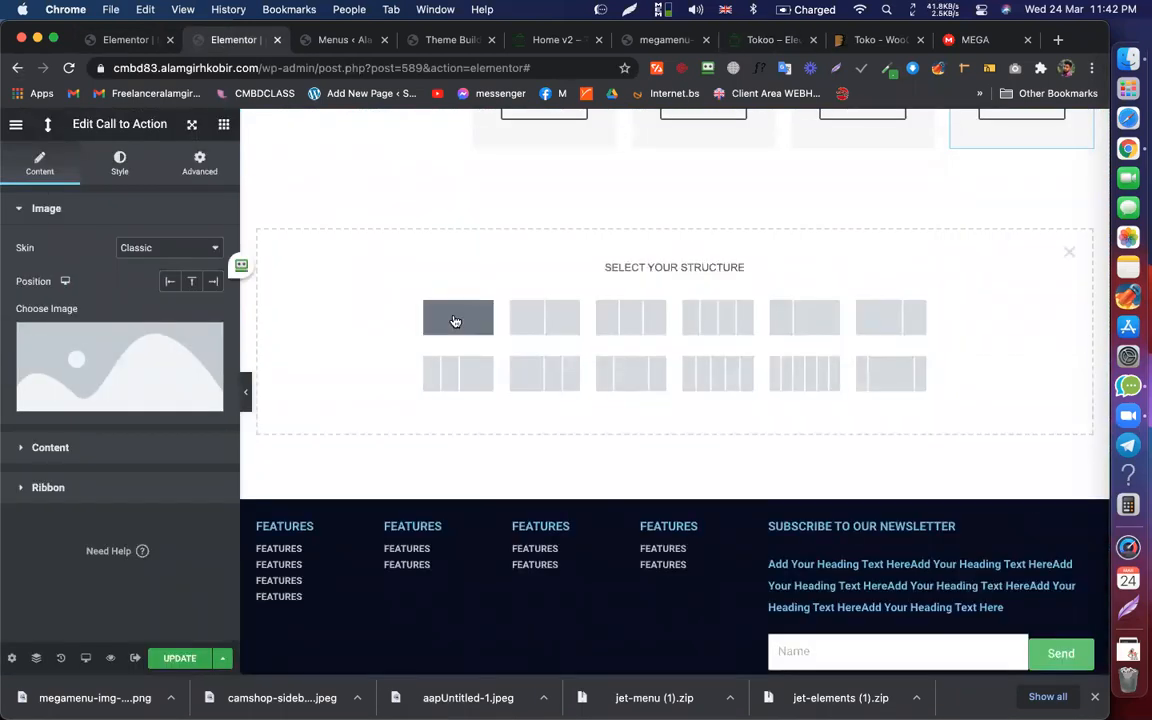
pyautogui.click(455, 321)
pyautogui.scroll(4, 576, 188)
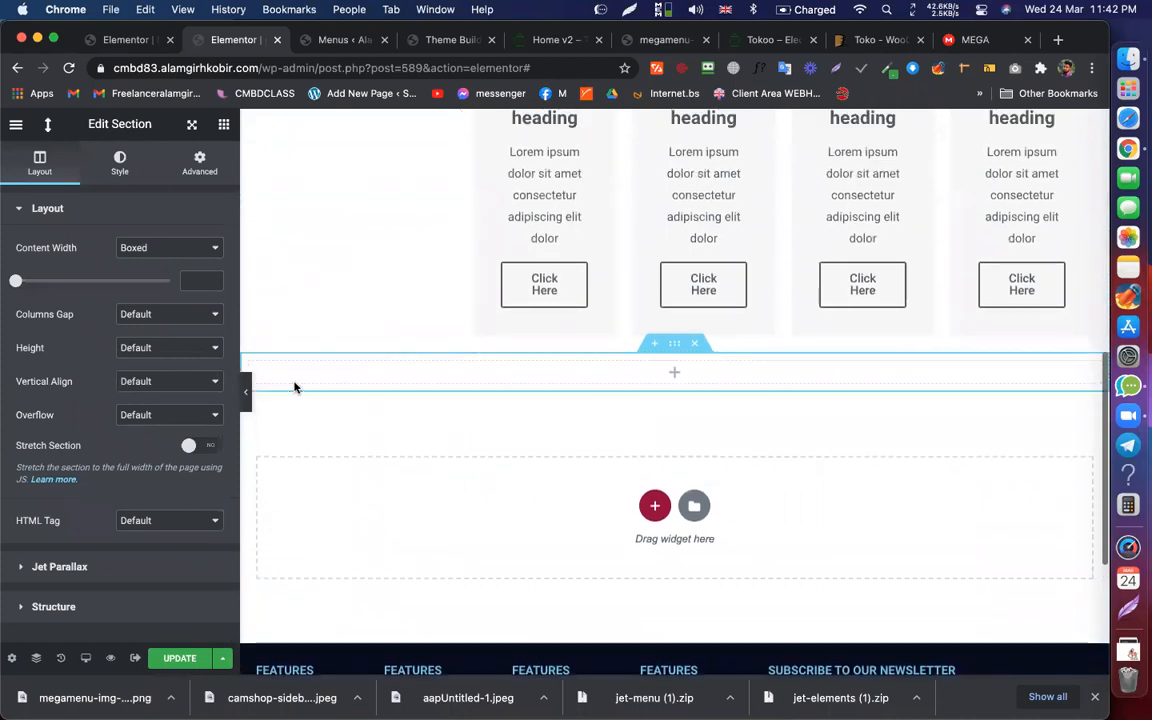
pyautogui.click(314, 381)
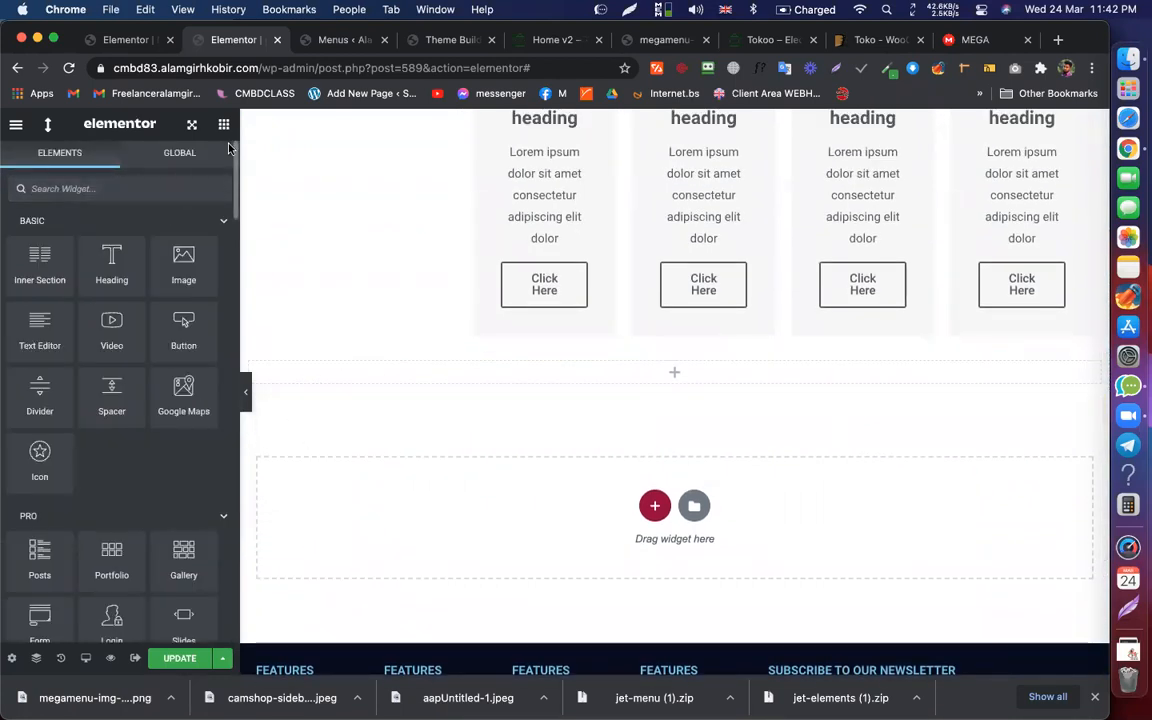
pyautogui.scroll(-5, 127, 368)
pyautogui.moveTo(182, 284); pyautogui.dragTo(430, 378)
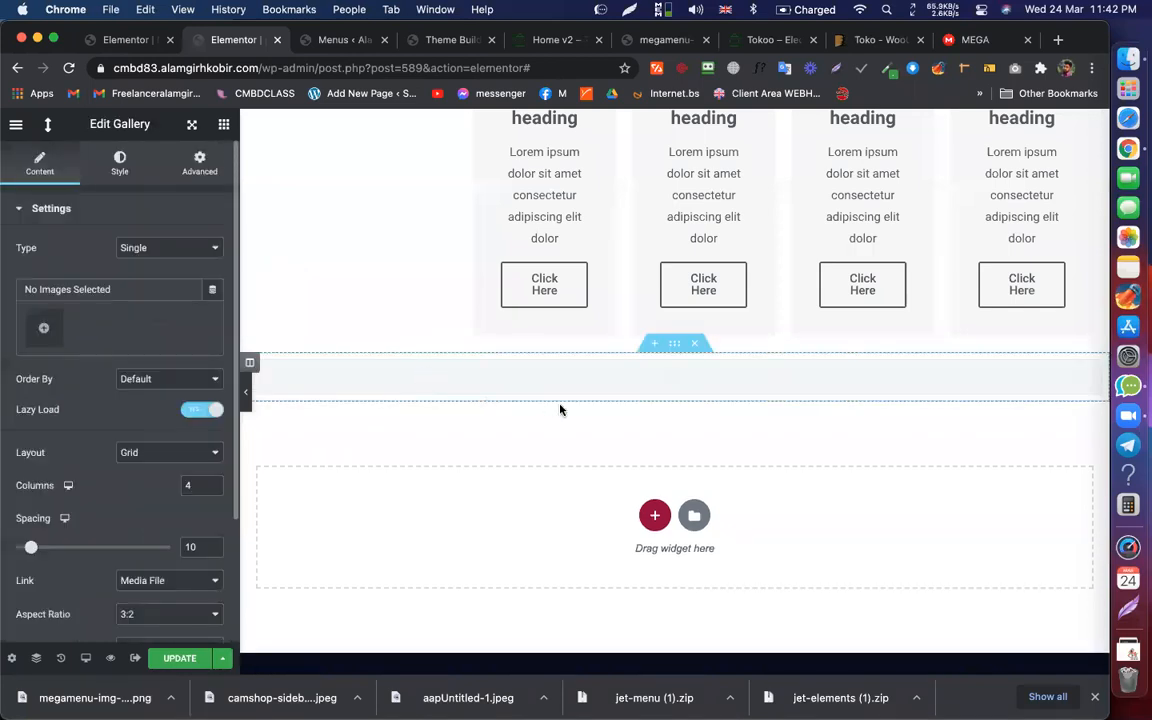
pyautogui.scroll(-2, 560, 406)
pyautogui.scroll(10, 731, 424)
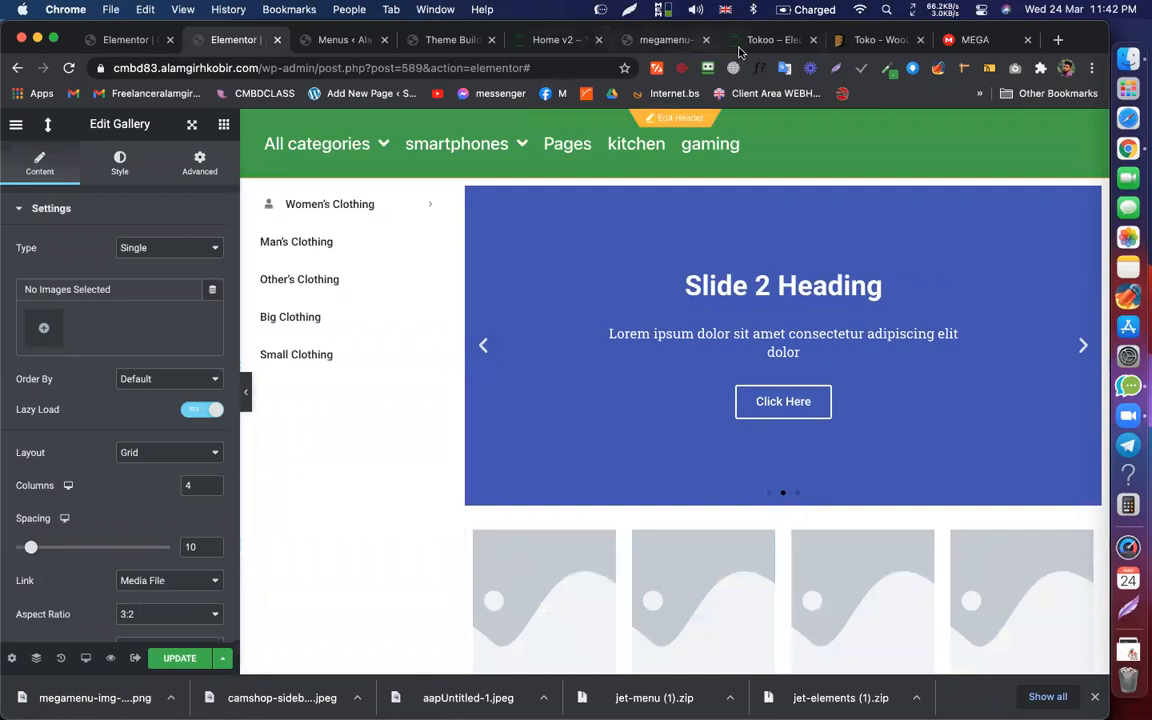
# Step: Check the Tokoo shop page, then update the homepage to save the Elementor edits
pyautogui.click(765, 40)
pyautogui.scroll(5, 259, 279)
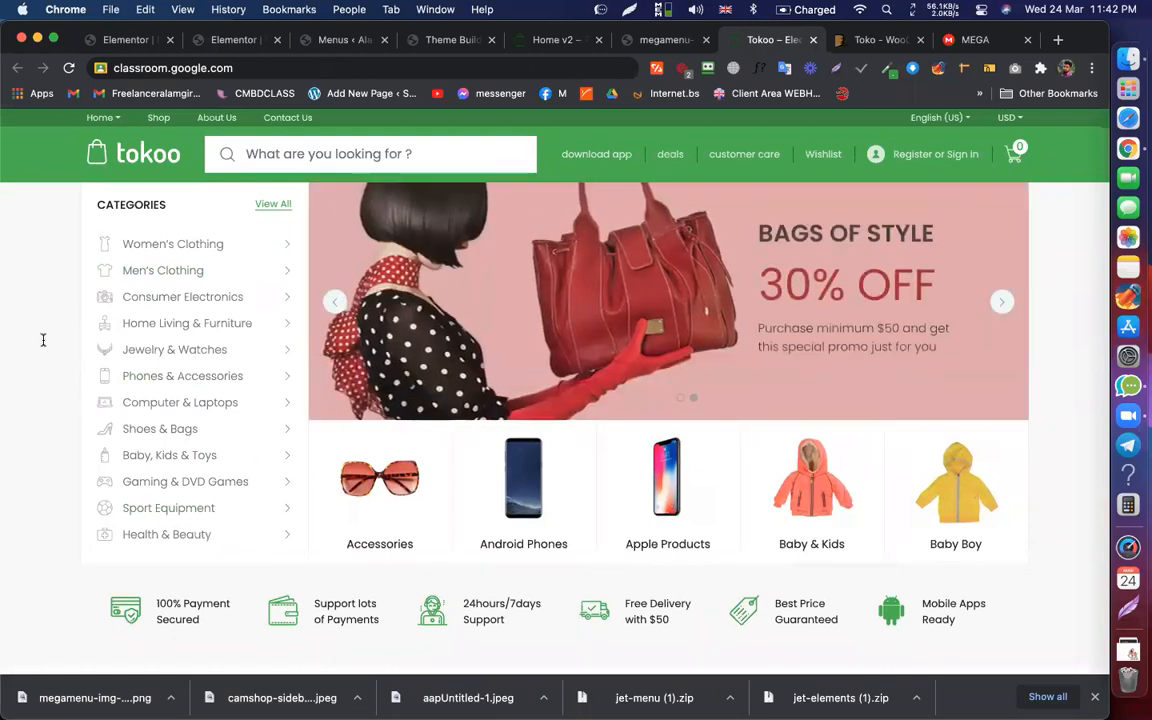
pyautogui.click(224, 39)
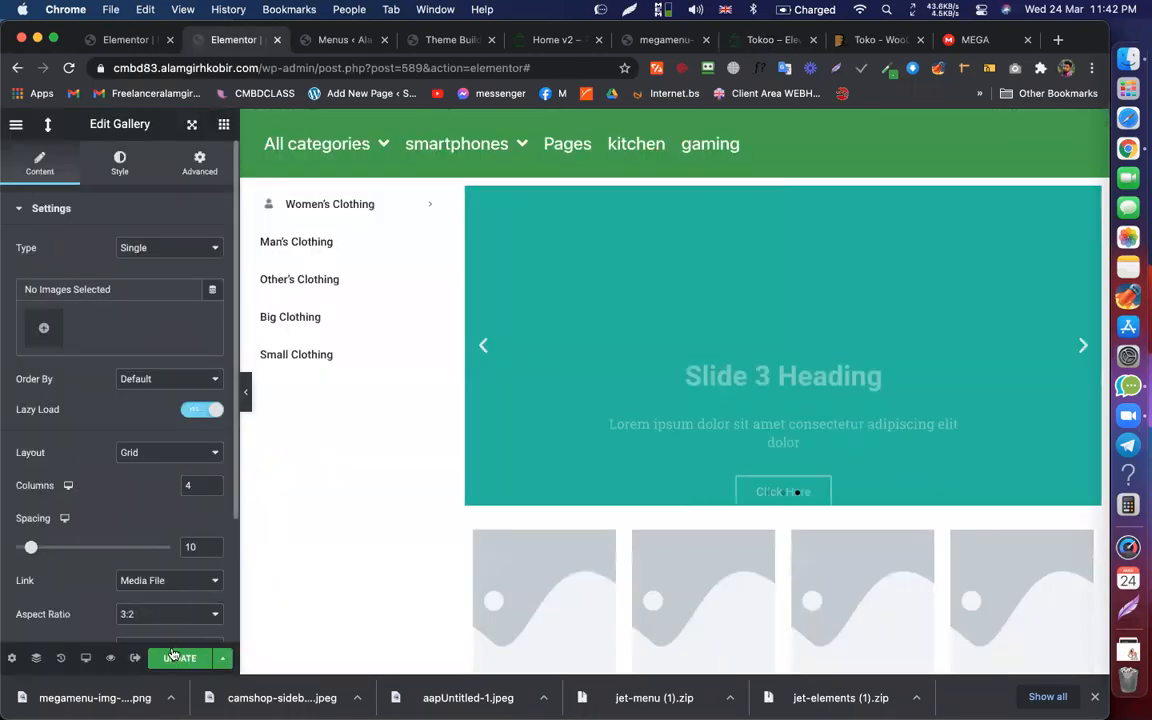
pyautogui.click(203, 660)
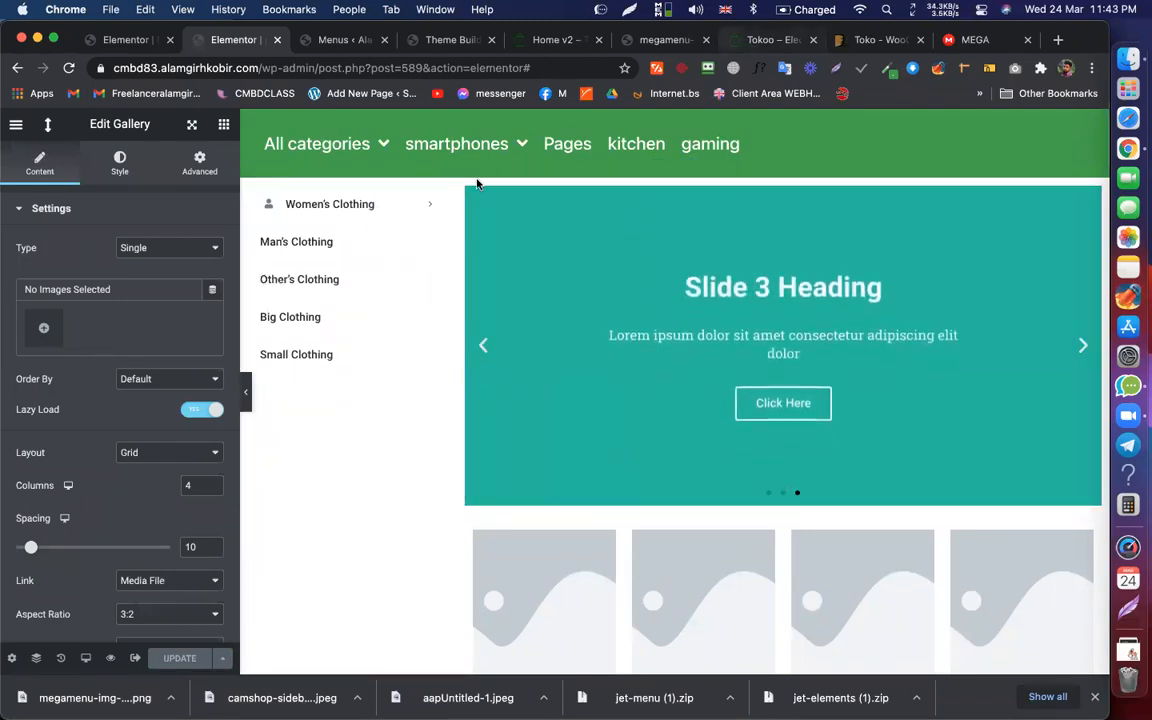
pyautogui.click(575, 42)
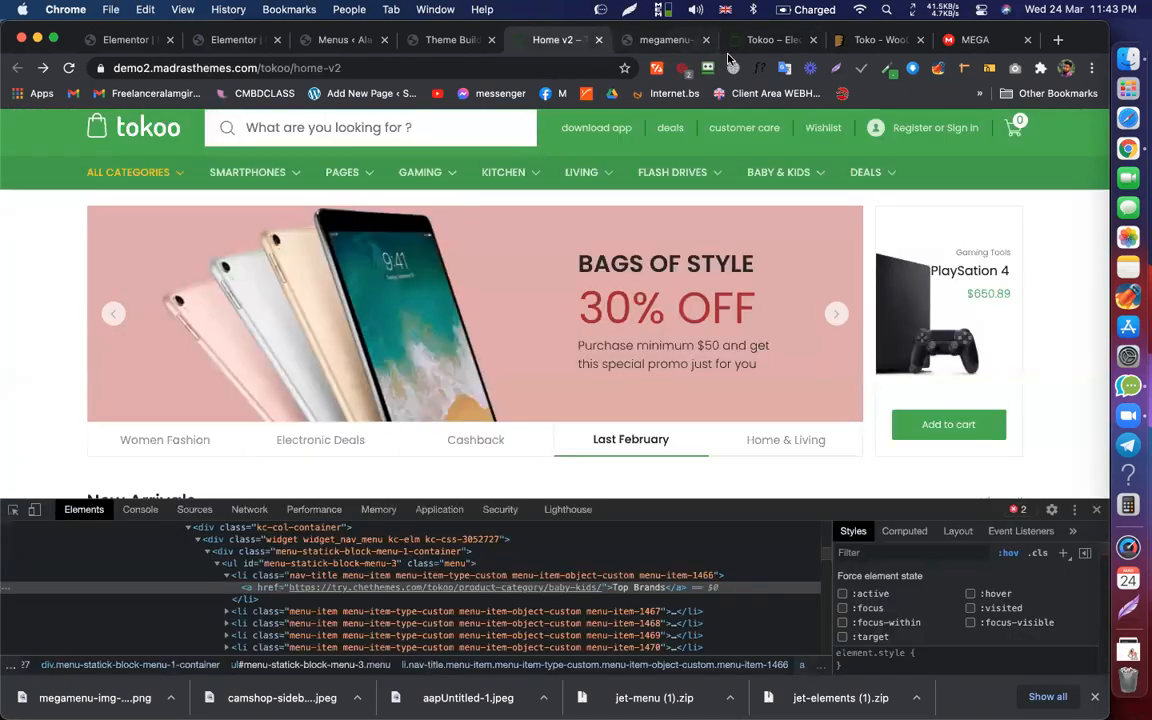
pyautogui.click(768, 40)
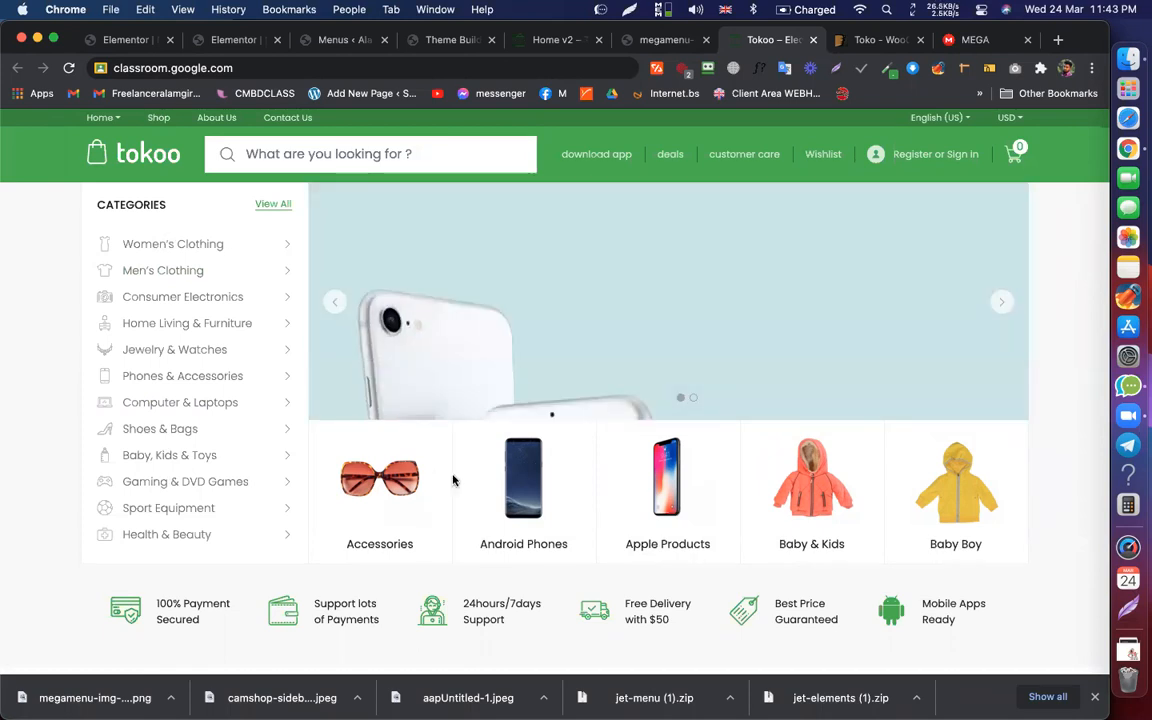
pyautogui.click(243, 40)
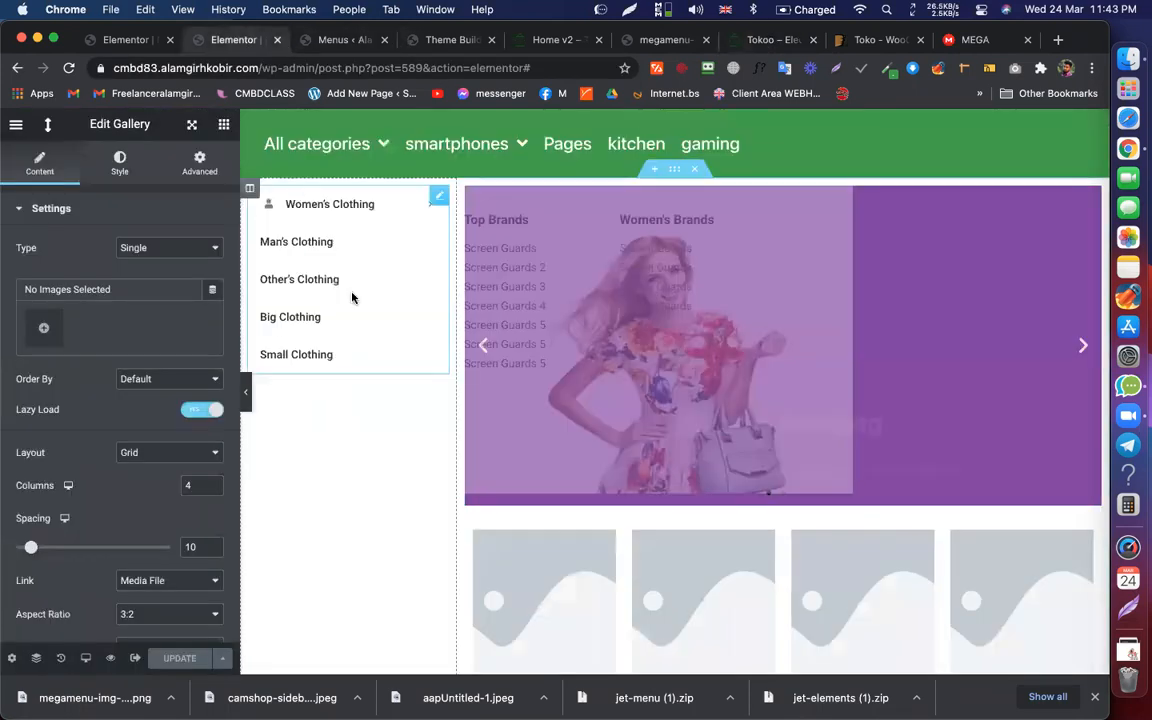
# Step: Drop a two-column inner section above the Women's Clothing category menu in the left column
pyautogui.click(224, 124)
pyautogui.moveTo(40, 265); pyautogui.dragTo(375, 220)
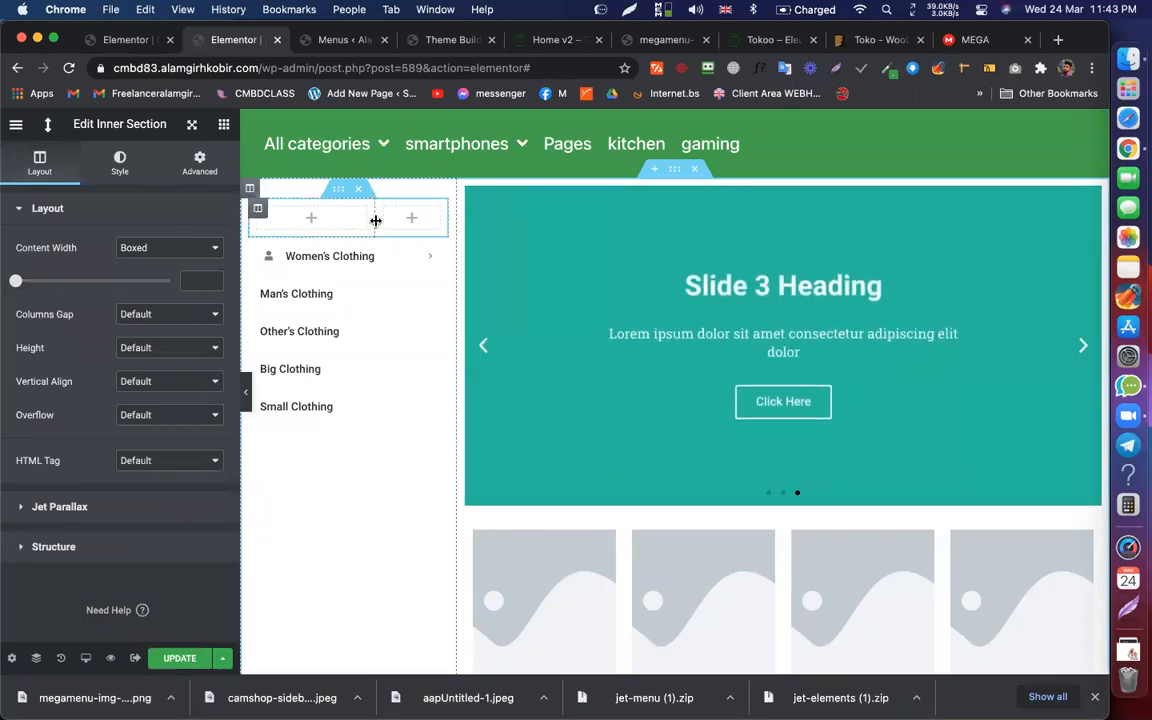
pyautogui.click(299, 227)
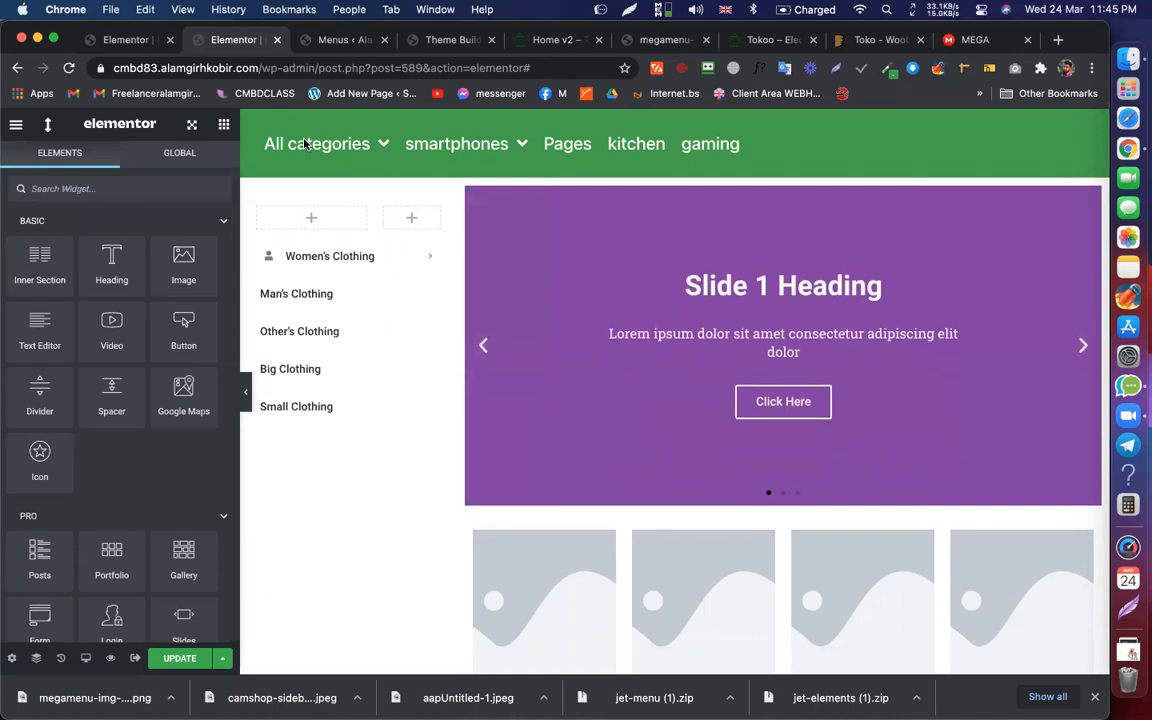
# Step: Update the homepage and review the five-item mega menu in its editor page
pyautogui.click(180, 660)
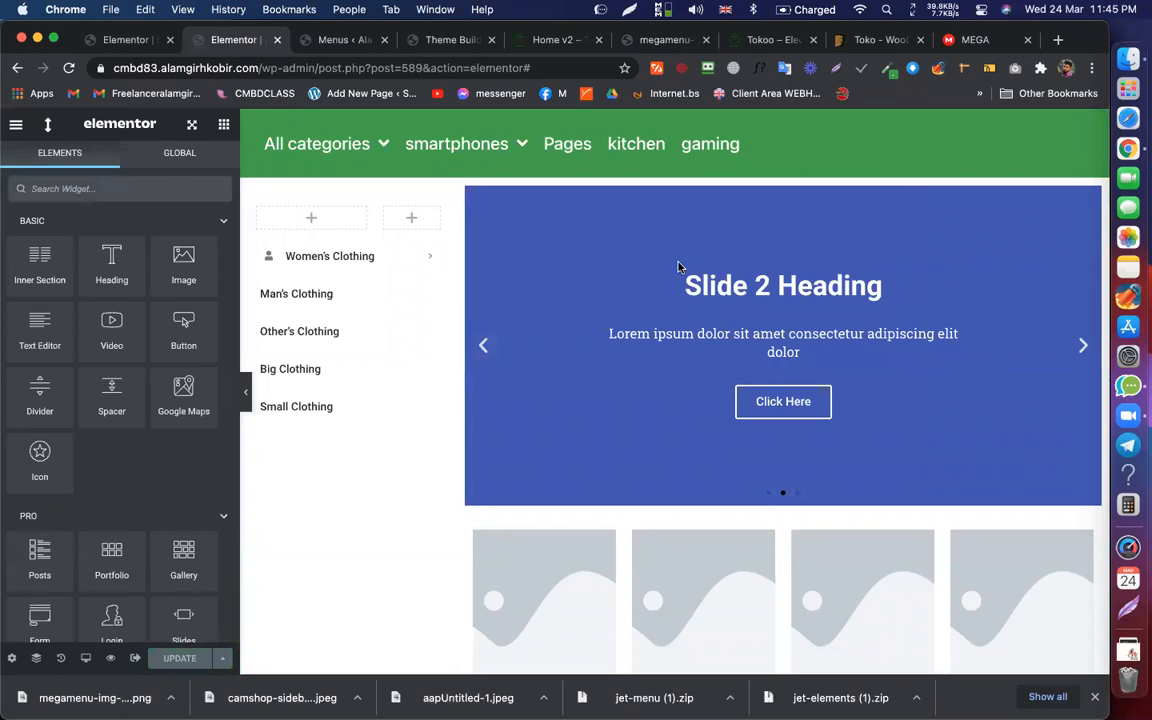
pyautogui.click(128, 40)
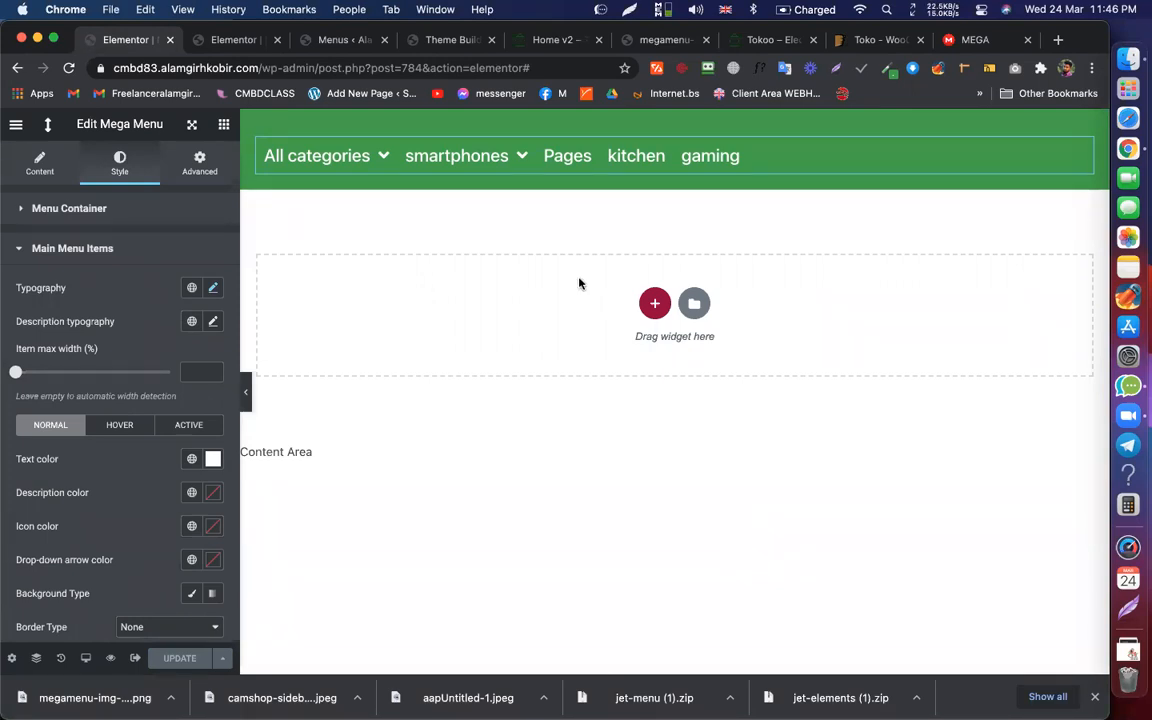
pyautogui.moveTo(342, 168)
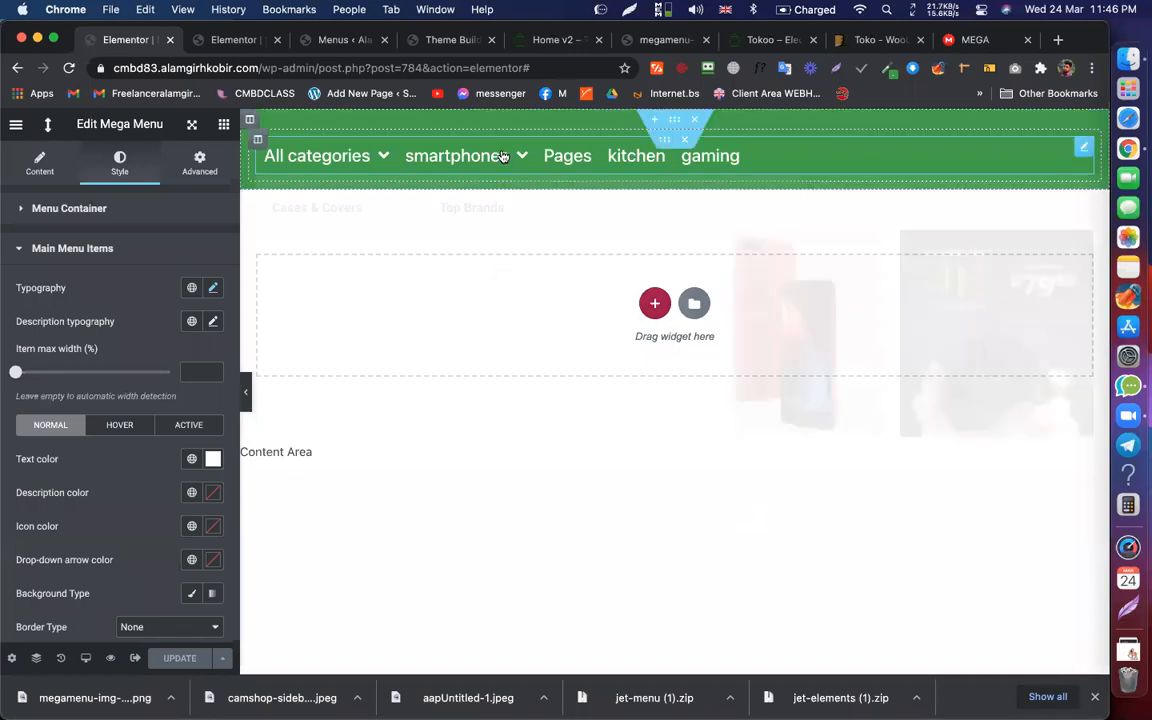
pyautogui.moveTo(464, 166)
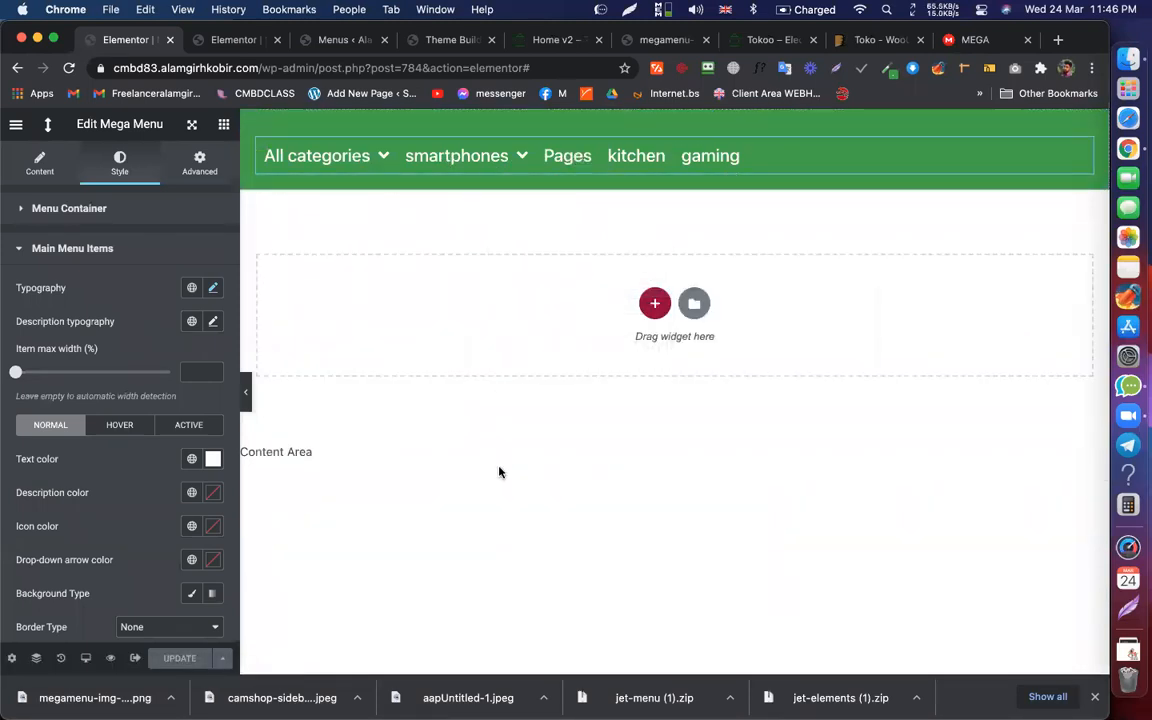
pyautogui.click(658, 292)
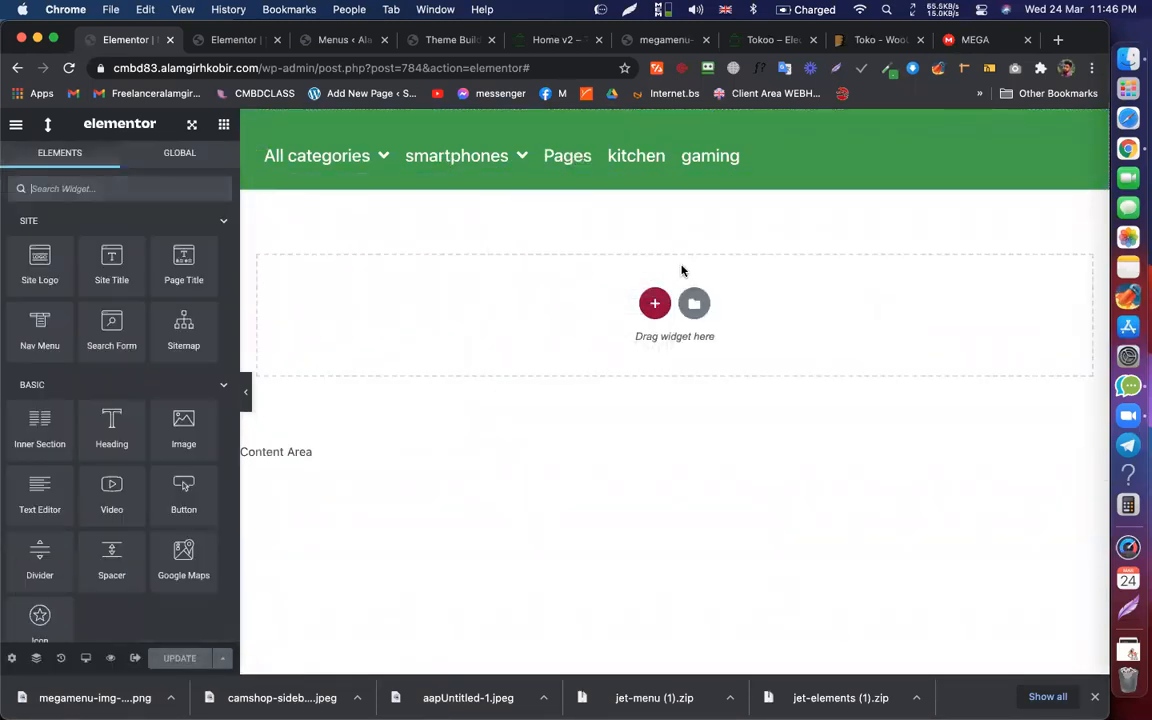
# Step: Copy the web address of Tokoo's Home v2 demo page
pyautogui.click(537, 39)
pyautogui.click(412, 66)
pyautogui.press('super+c')
pyautogui.moveTo(905, 130)
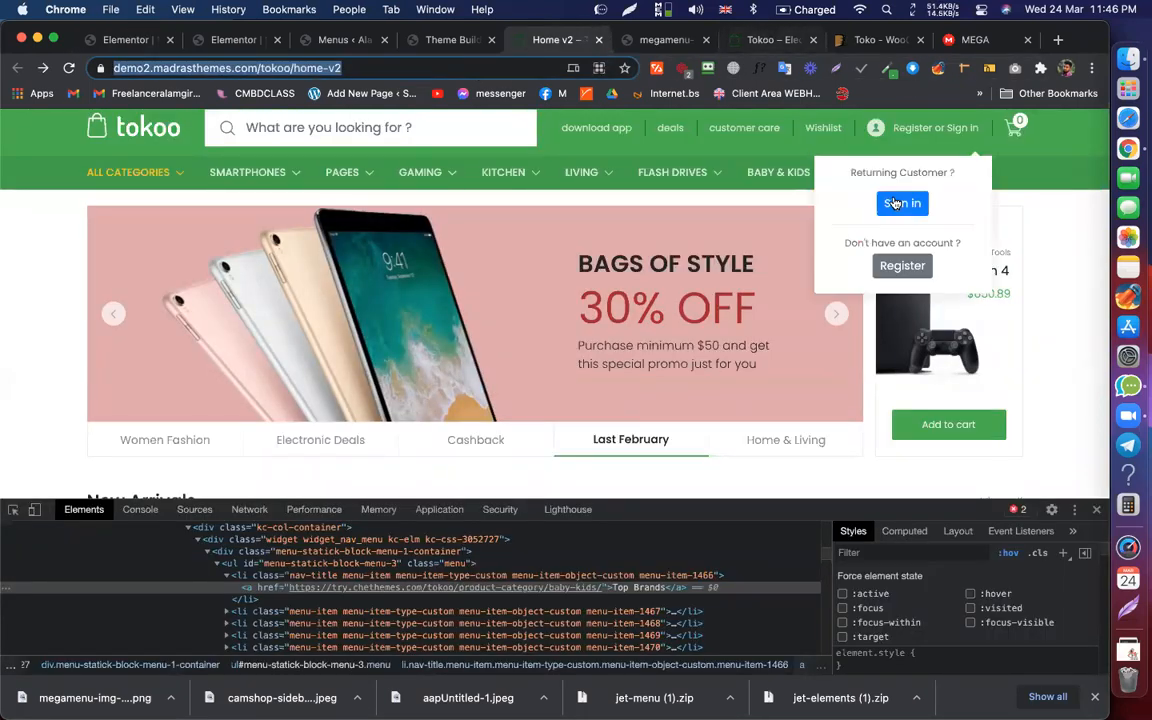